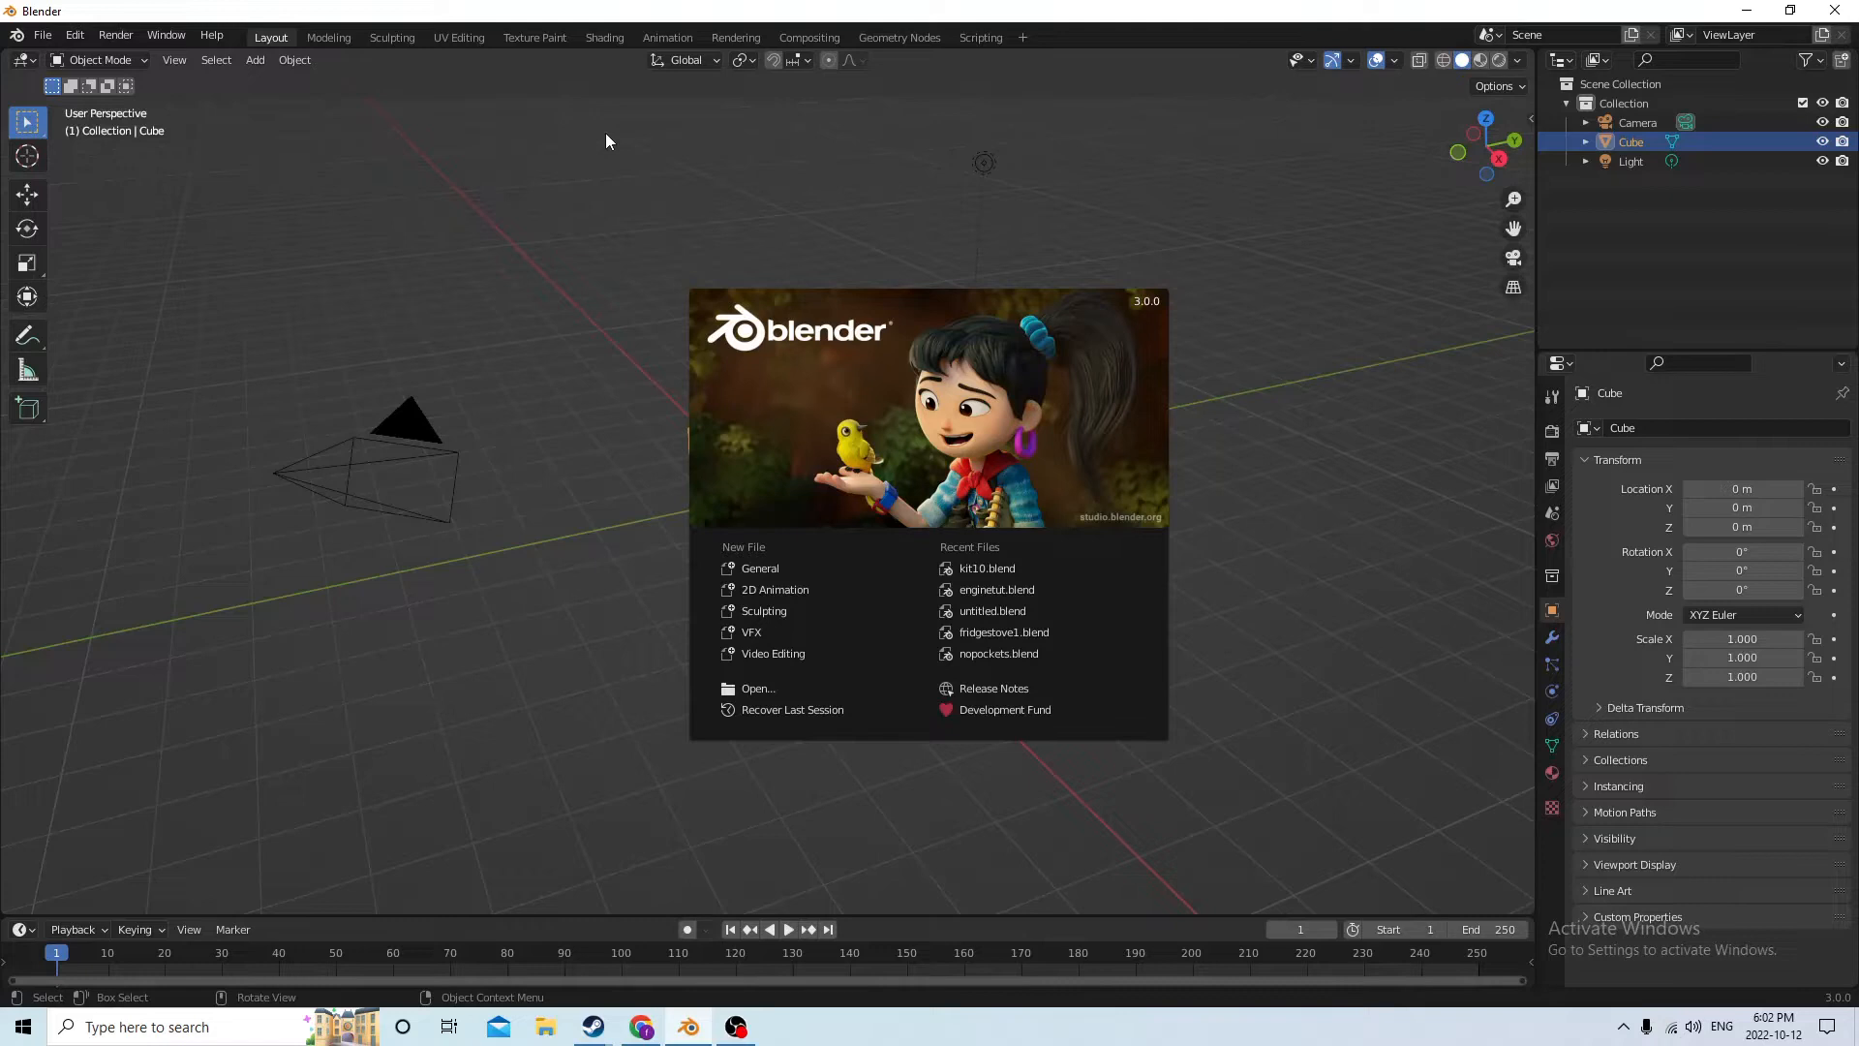
Dismiss the splash screen and delete the default camera and light from the scene
click(644, 305)
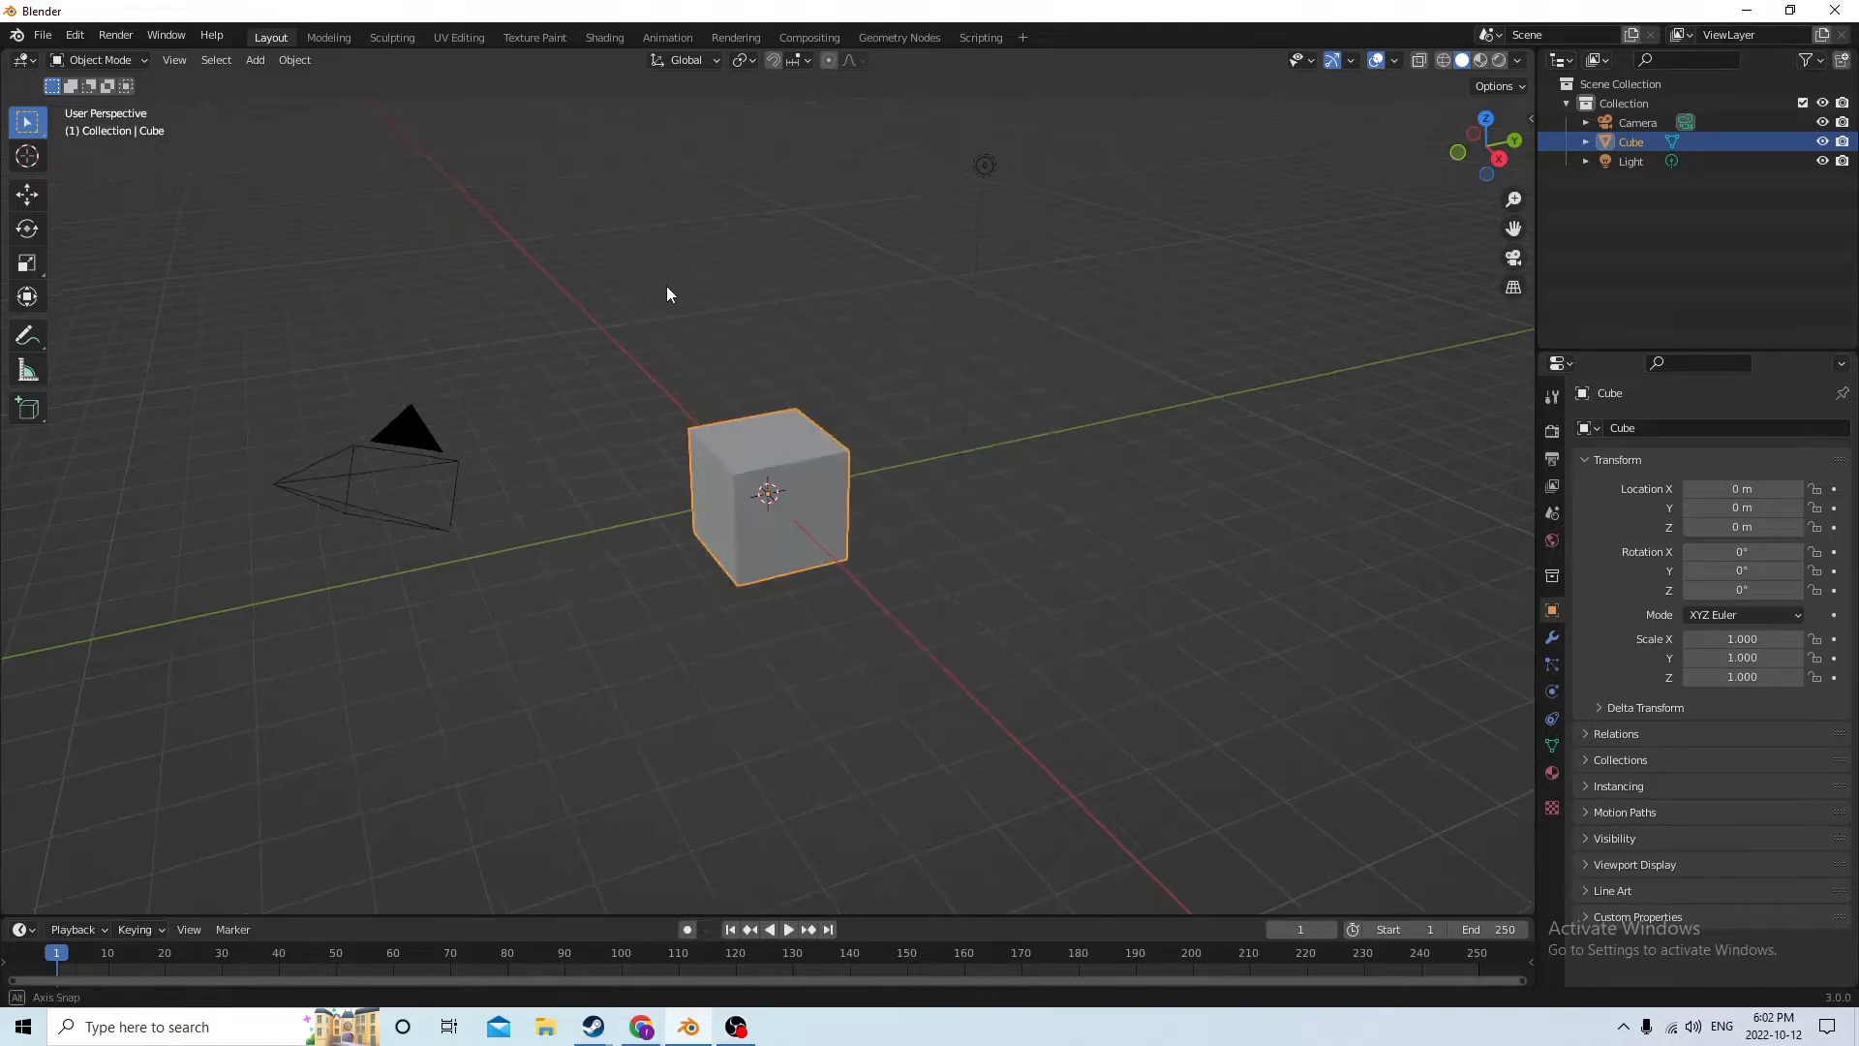
middle_drag(668, 291, 542, 286)
click(271, 304)
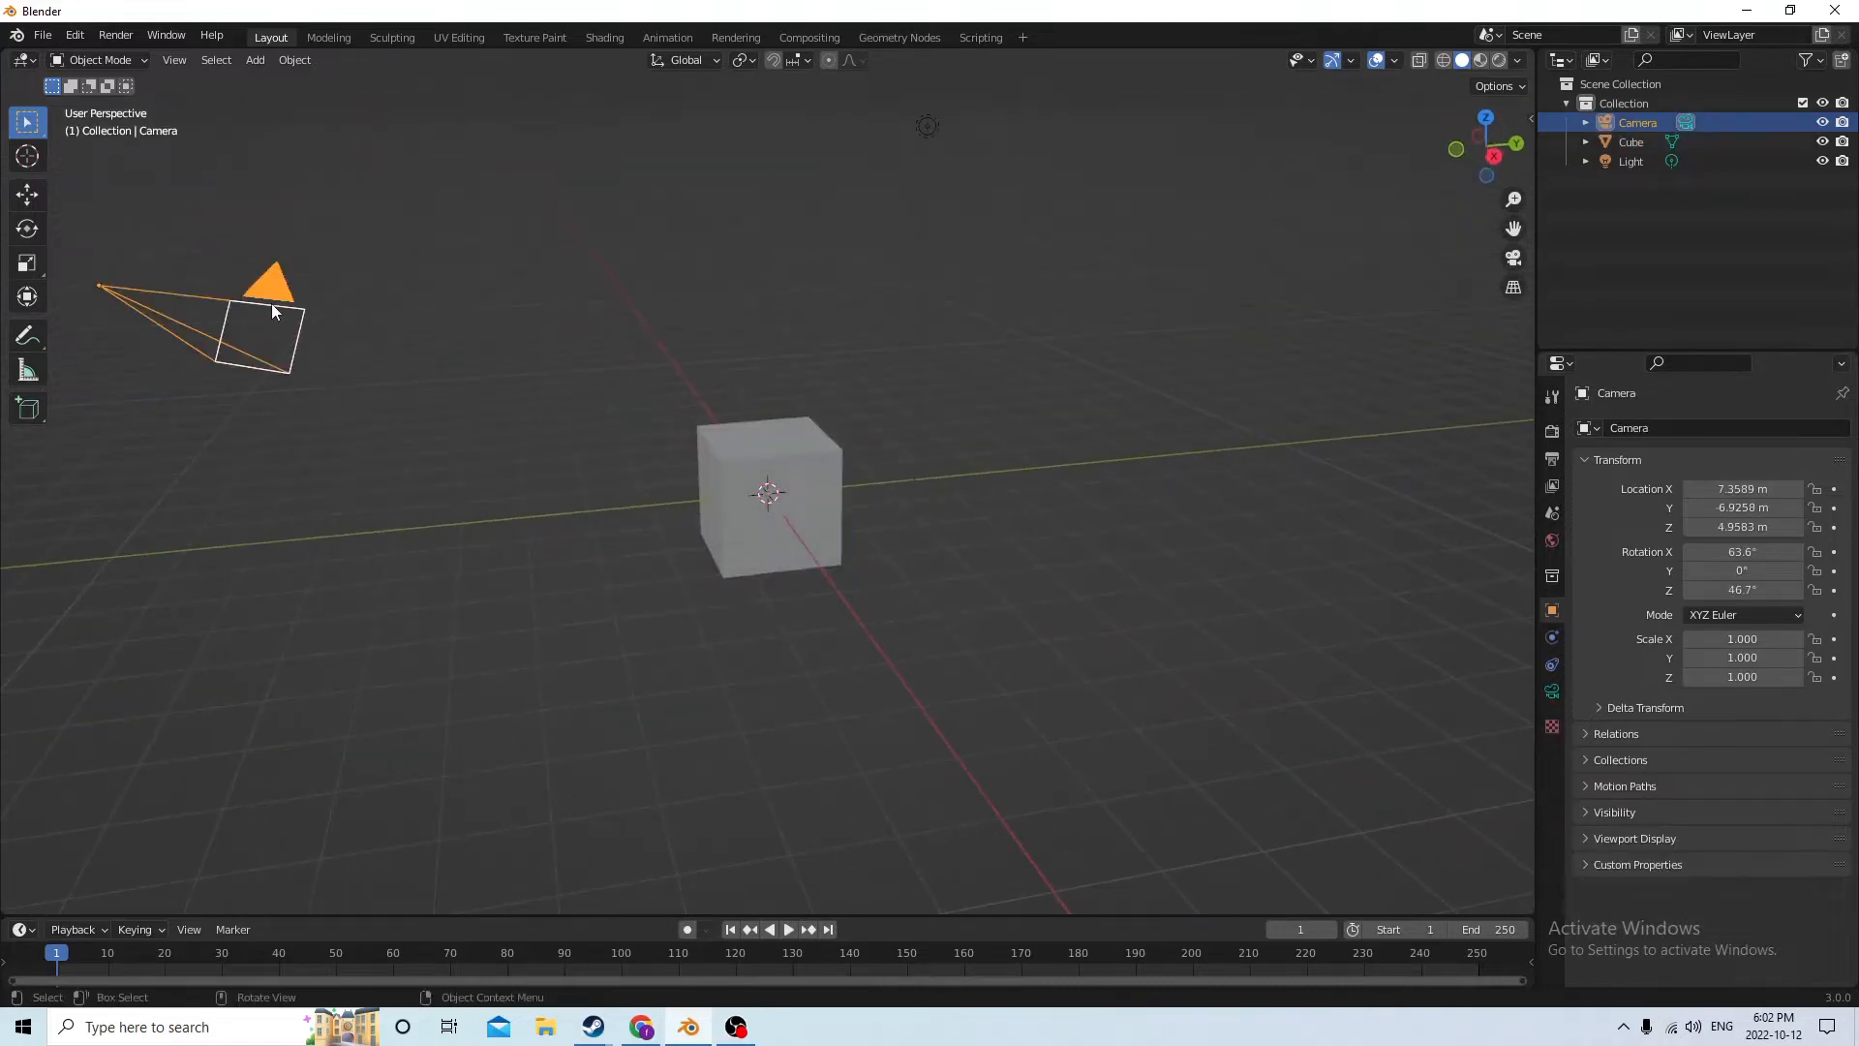
key(Delete)
middle_drag(357, 271, 327, 270)
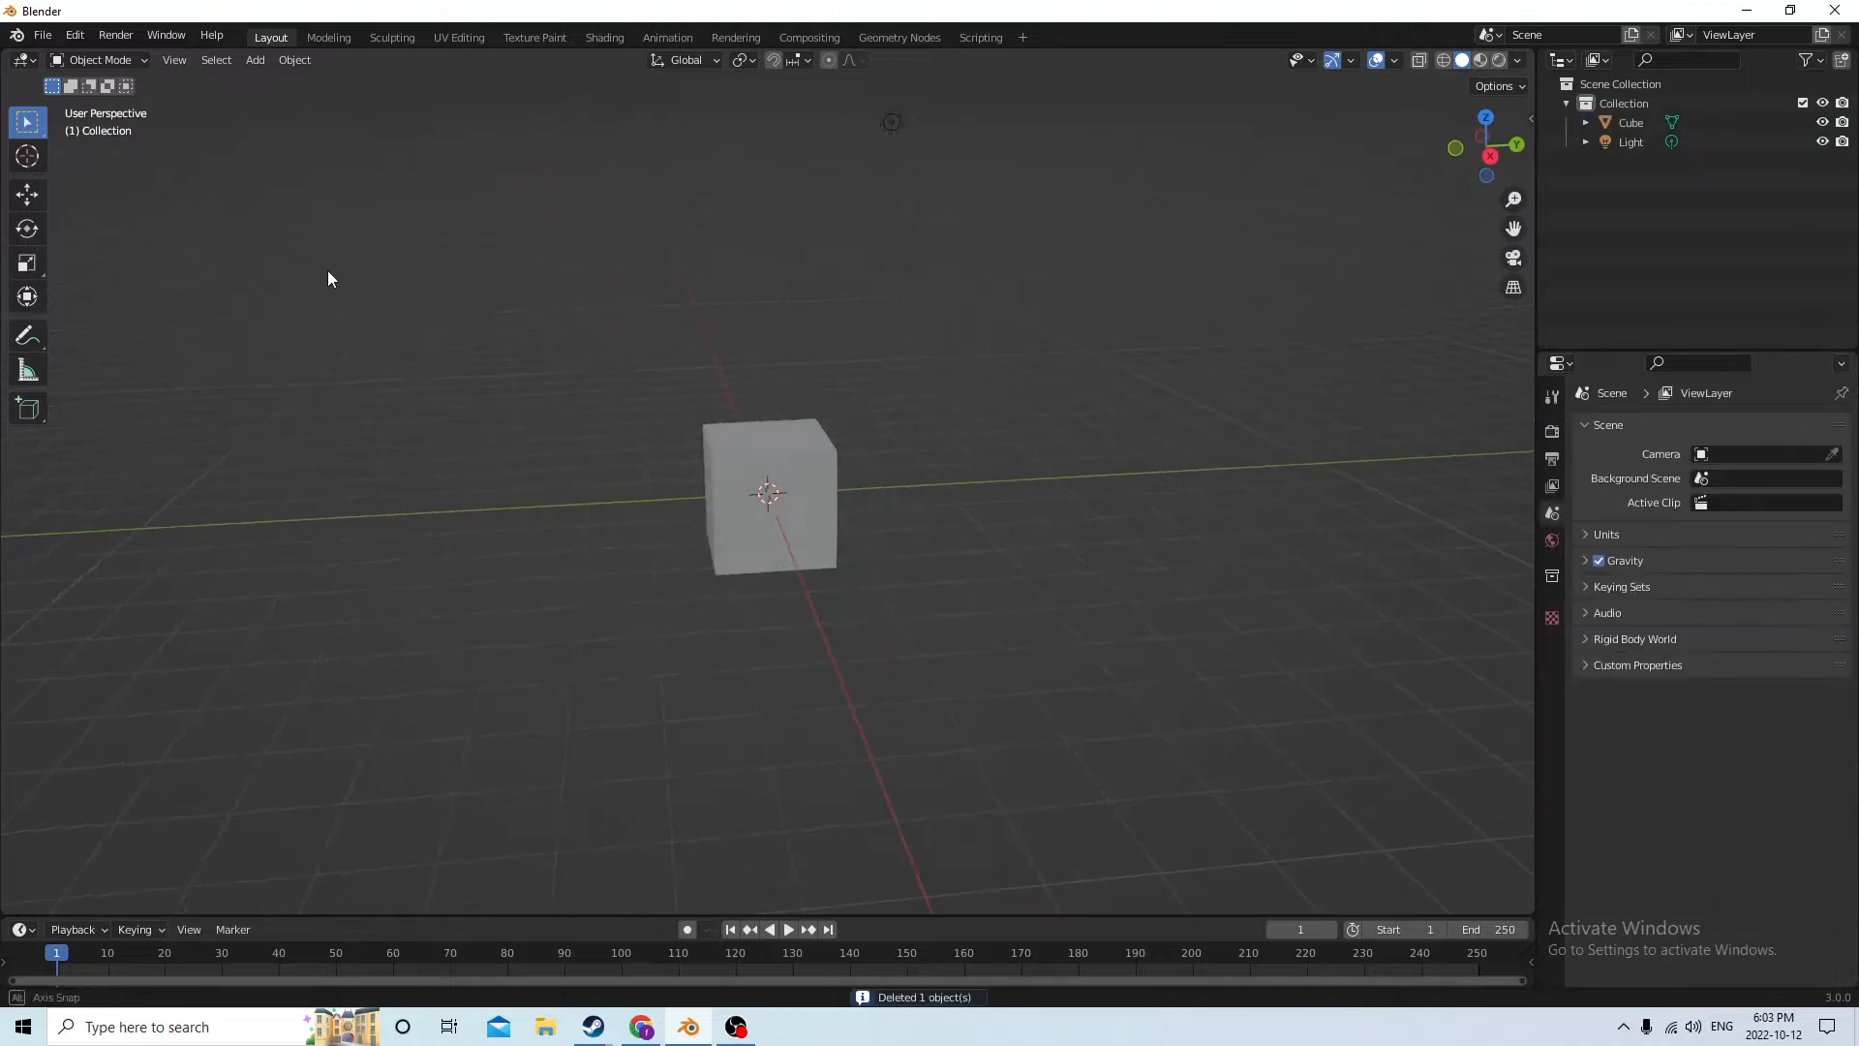
click(881, 308)
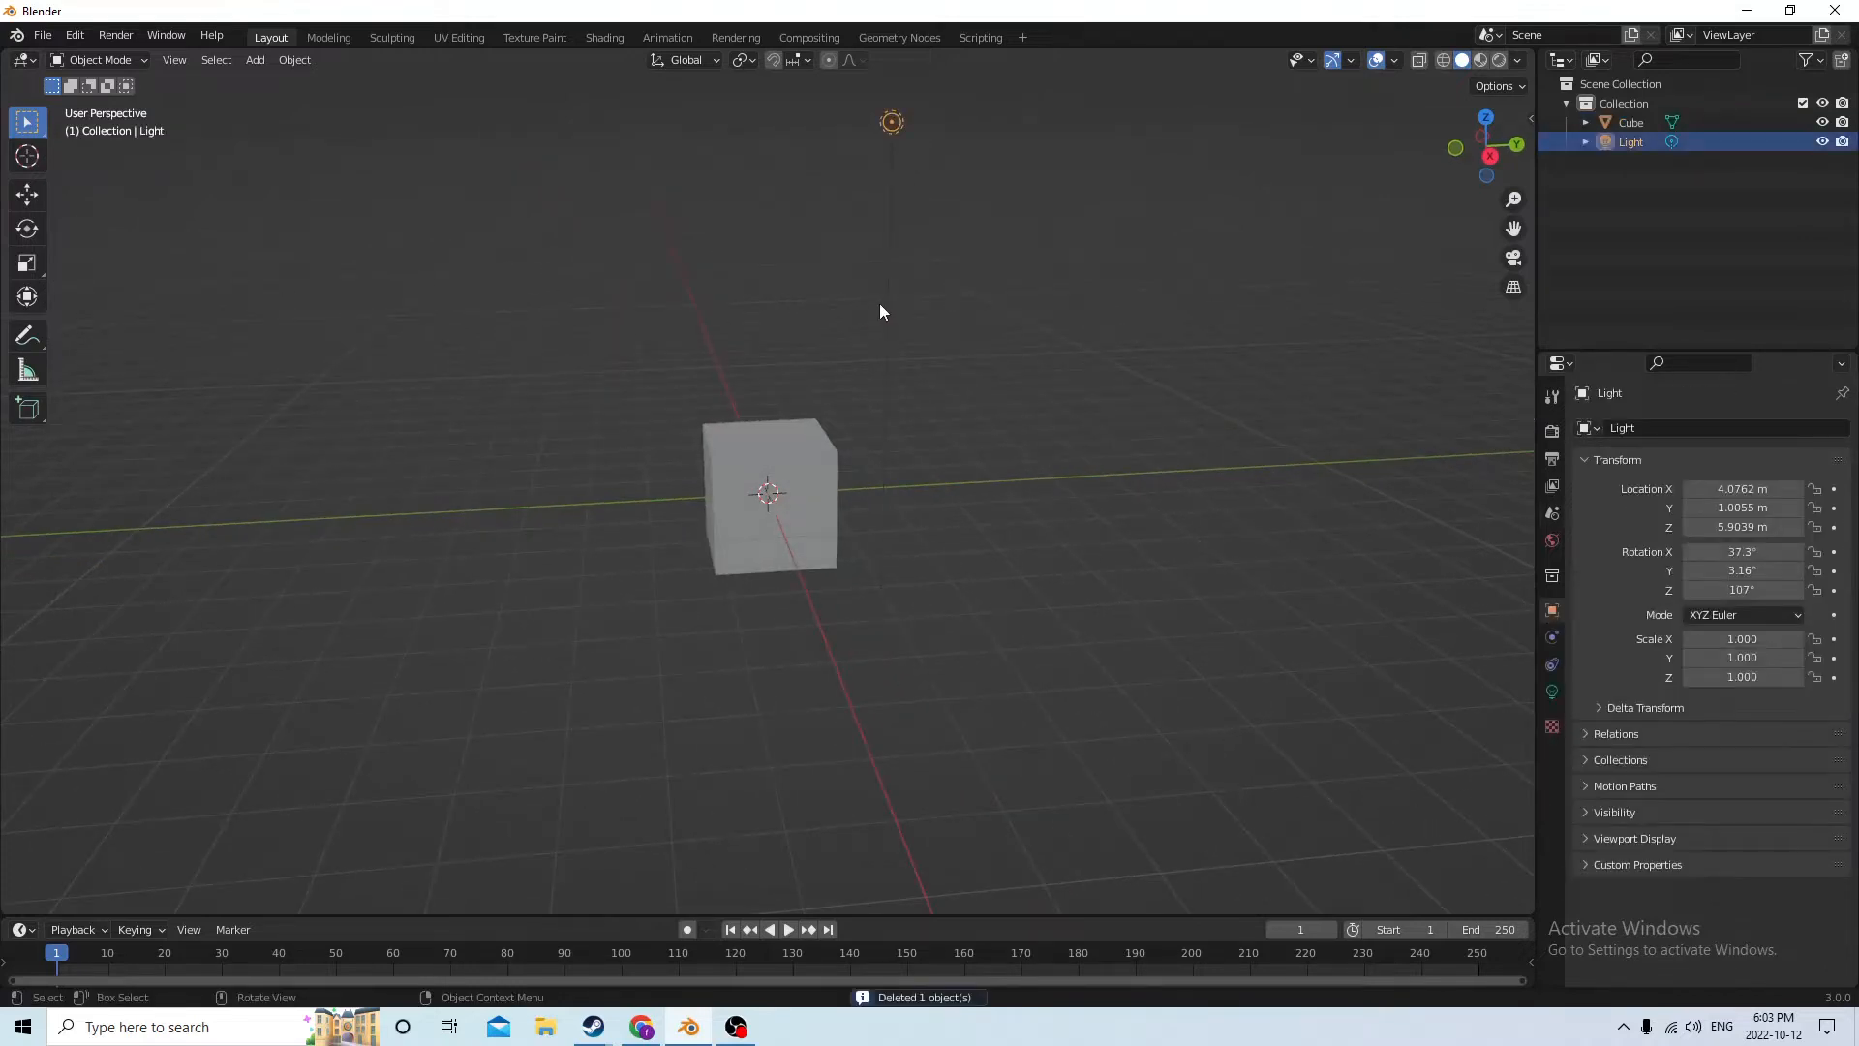
key(Delete)
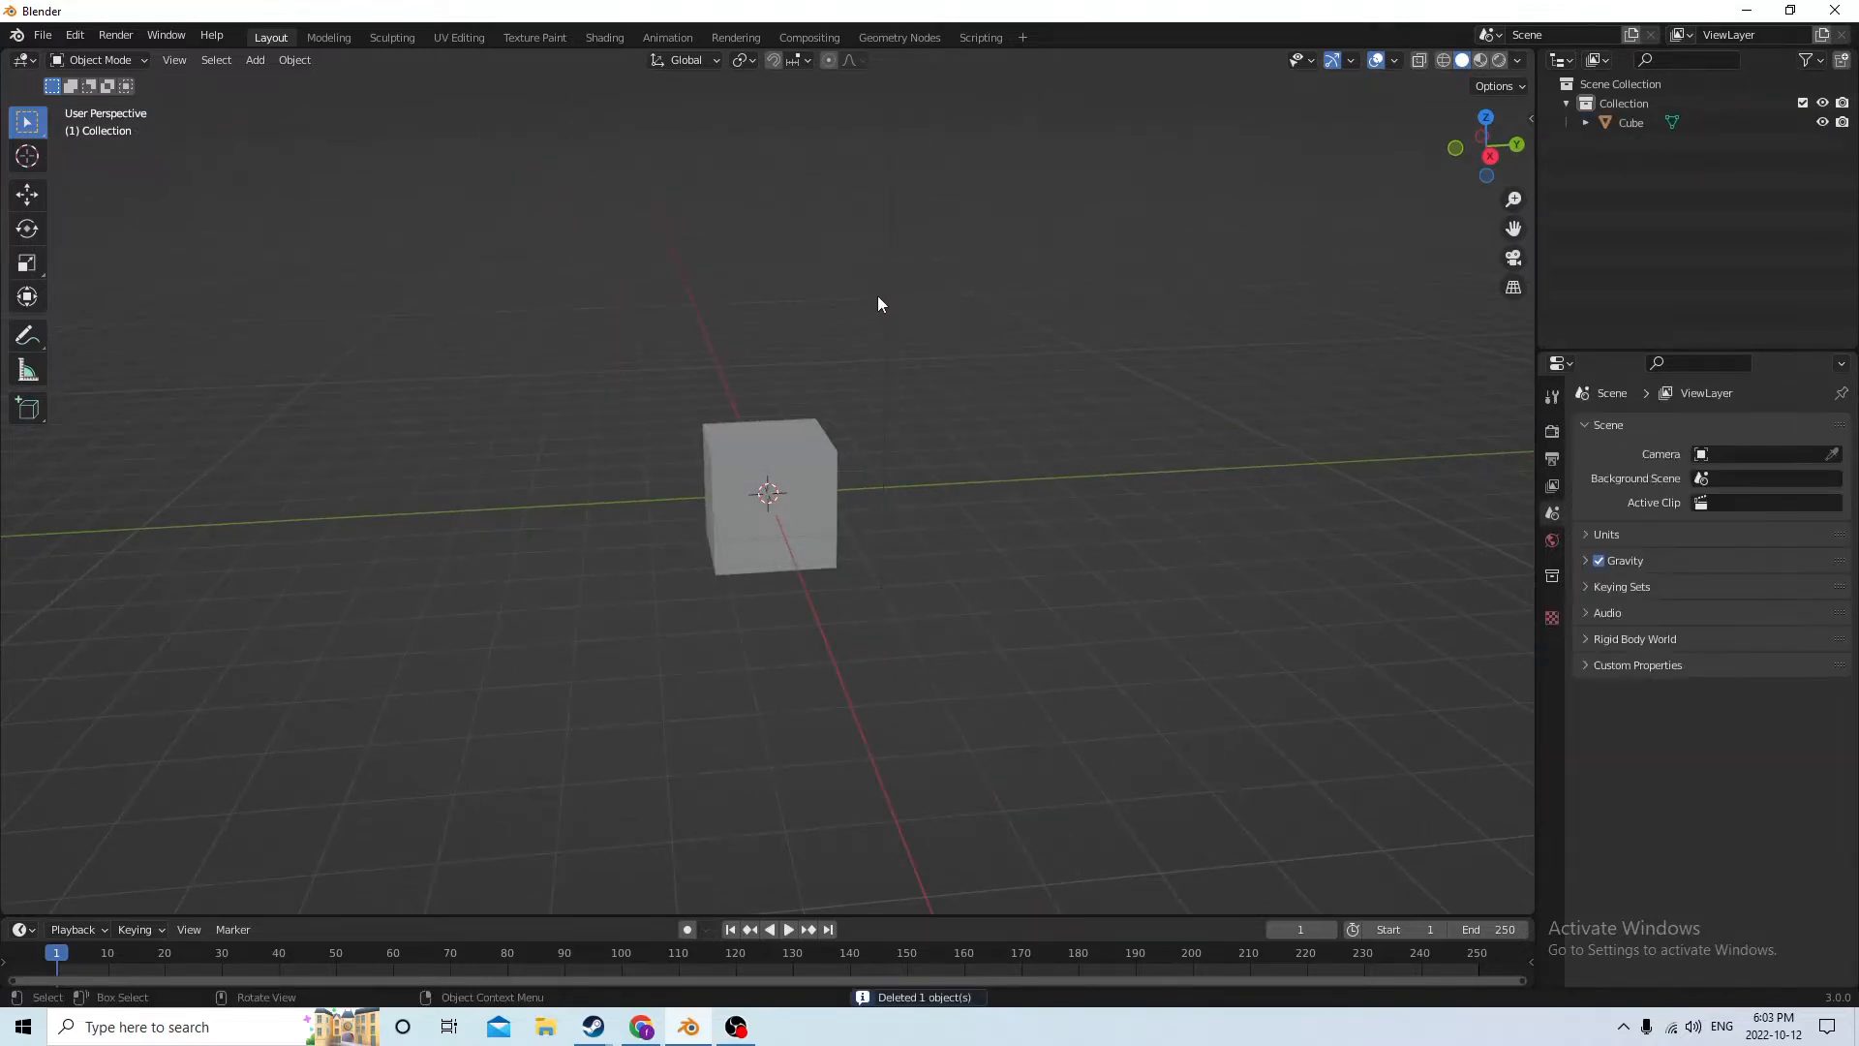
Select the cube and set the transform orientation to Local
middle_drag(878, 297, 828, 258)
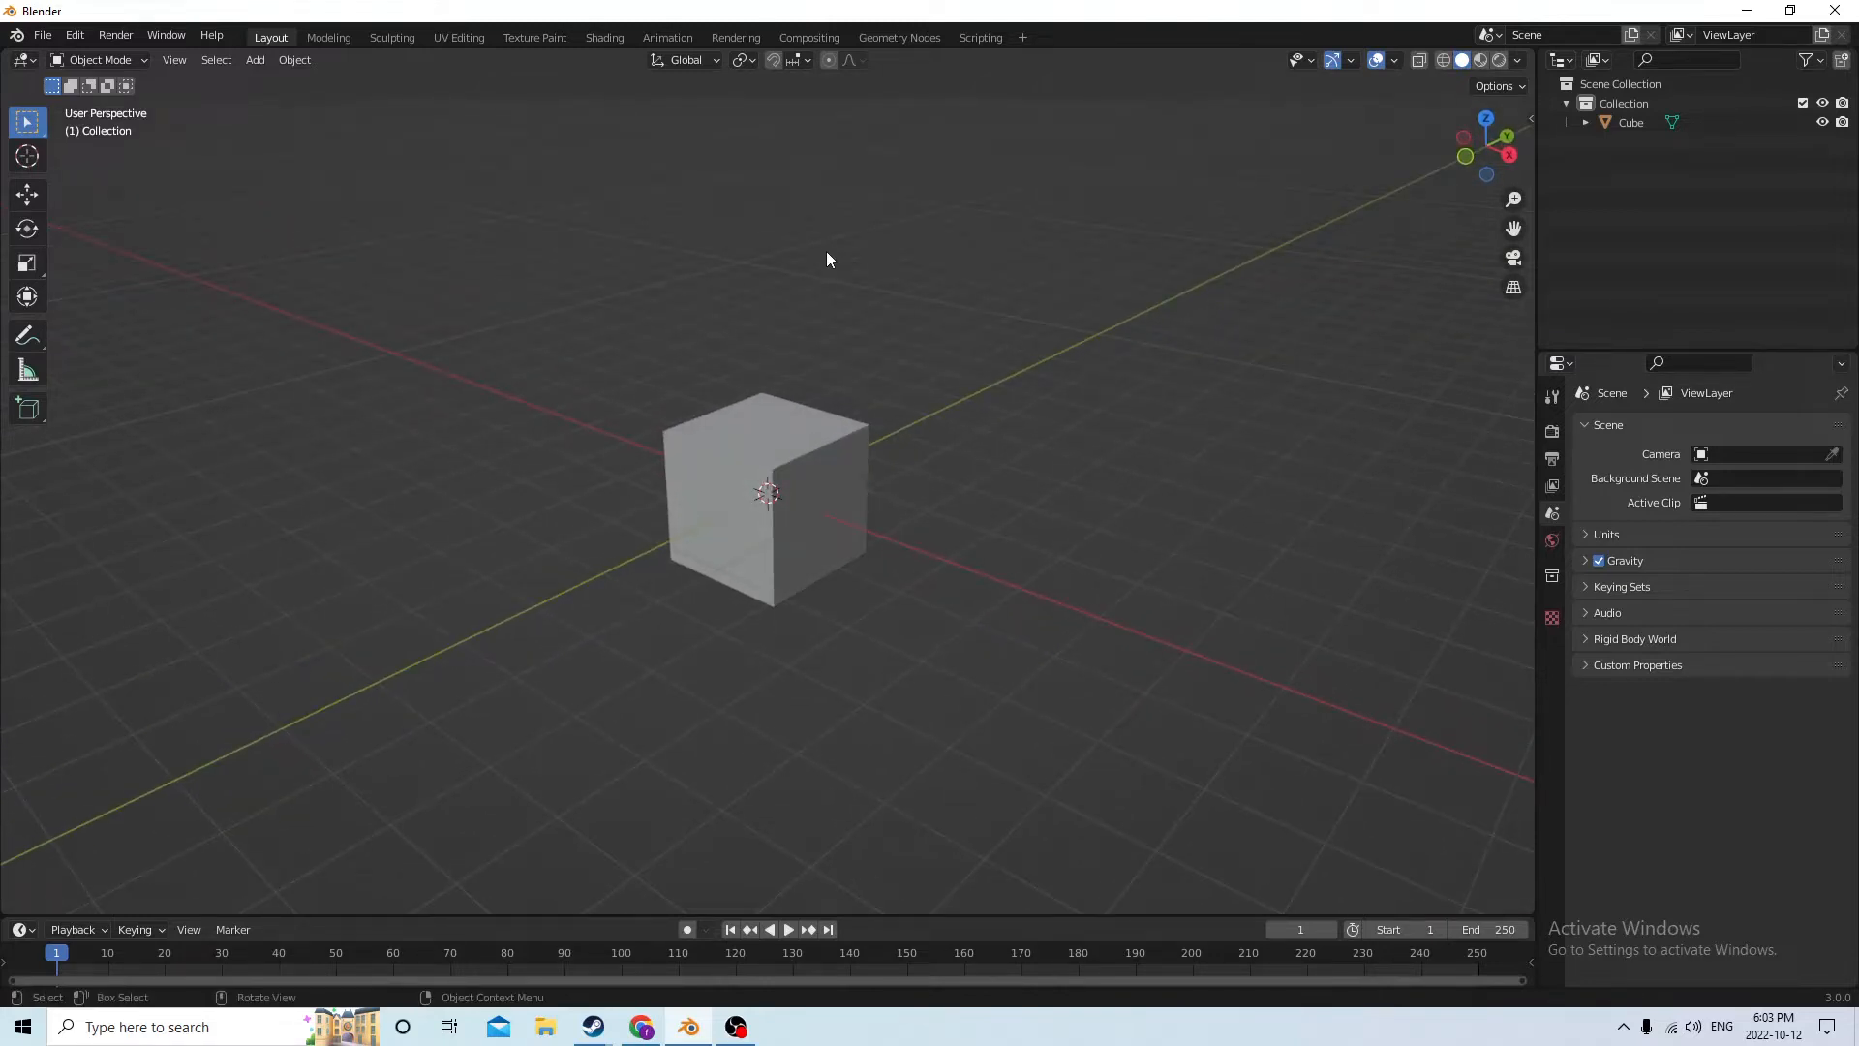
click(767, 444)
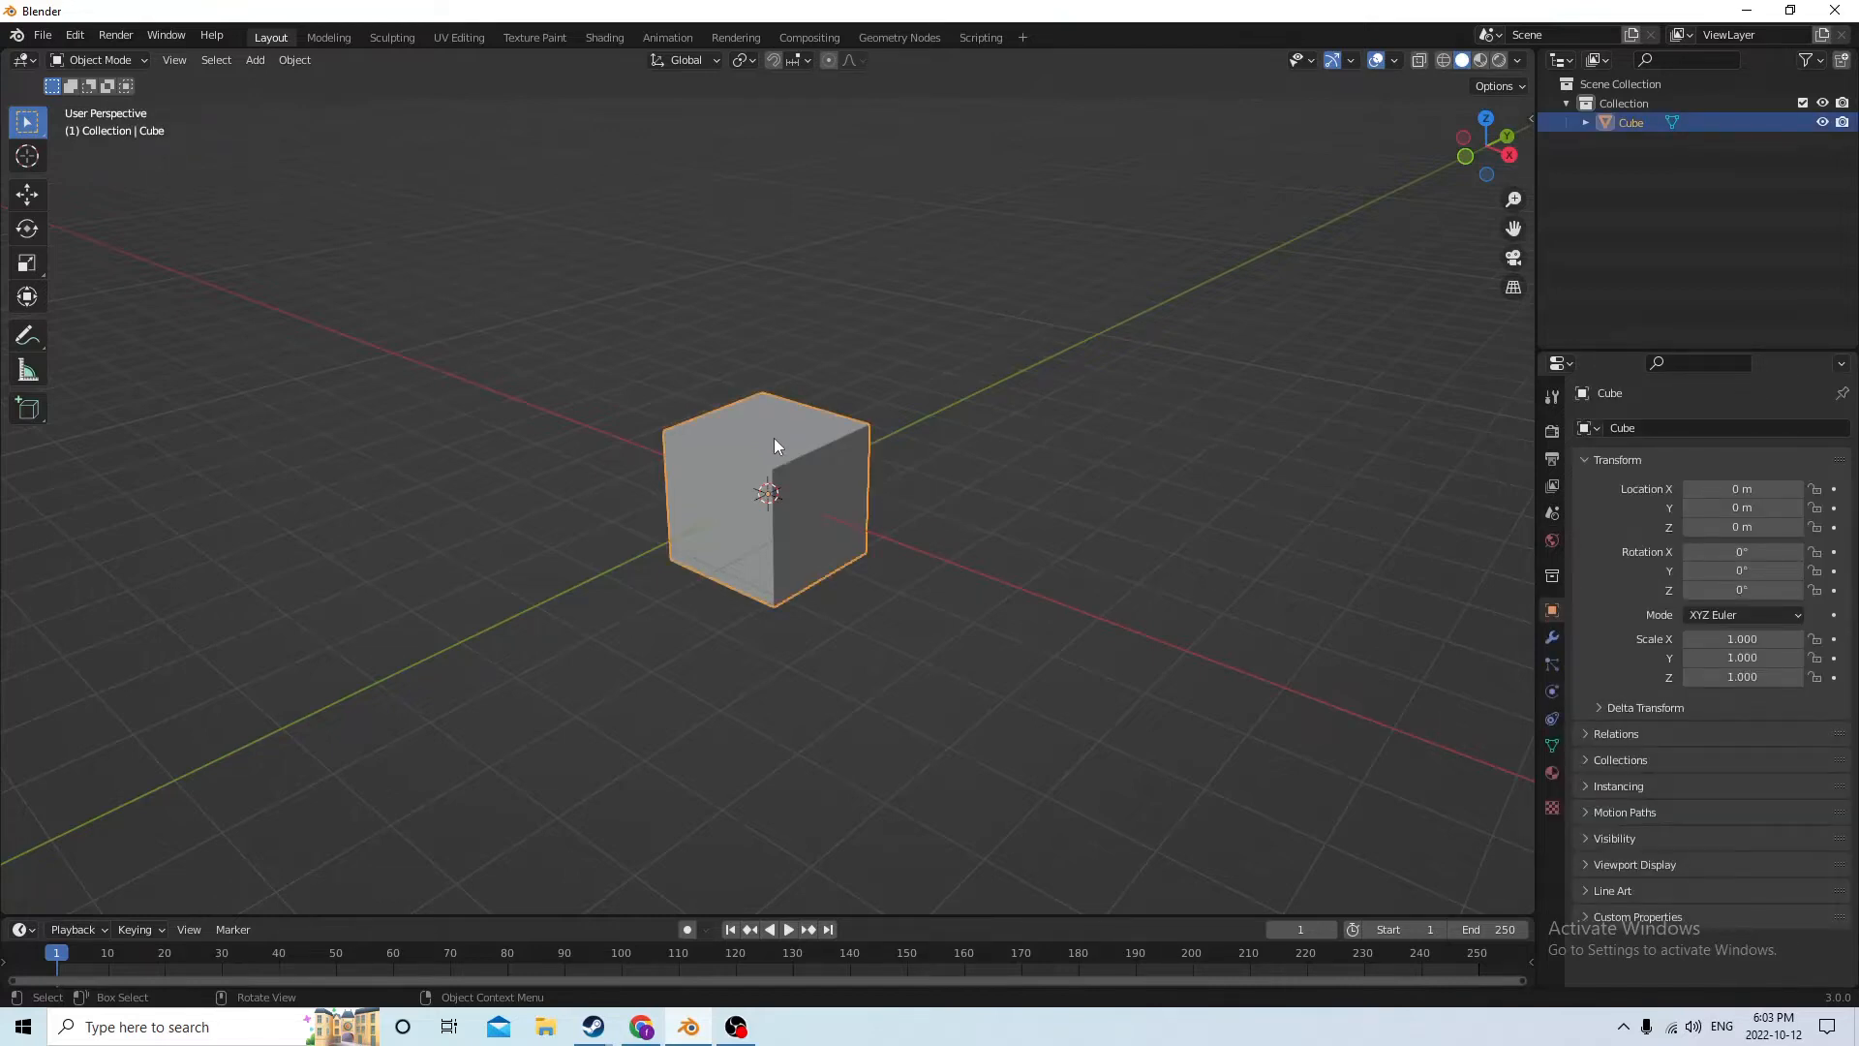
middle_drag(775, 438, 781, 443)
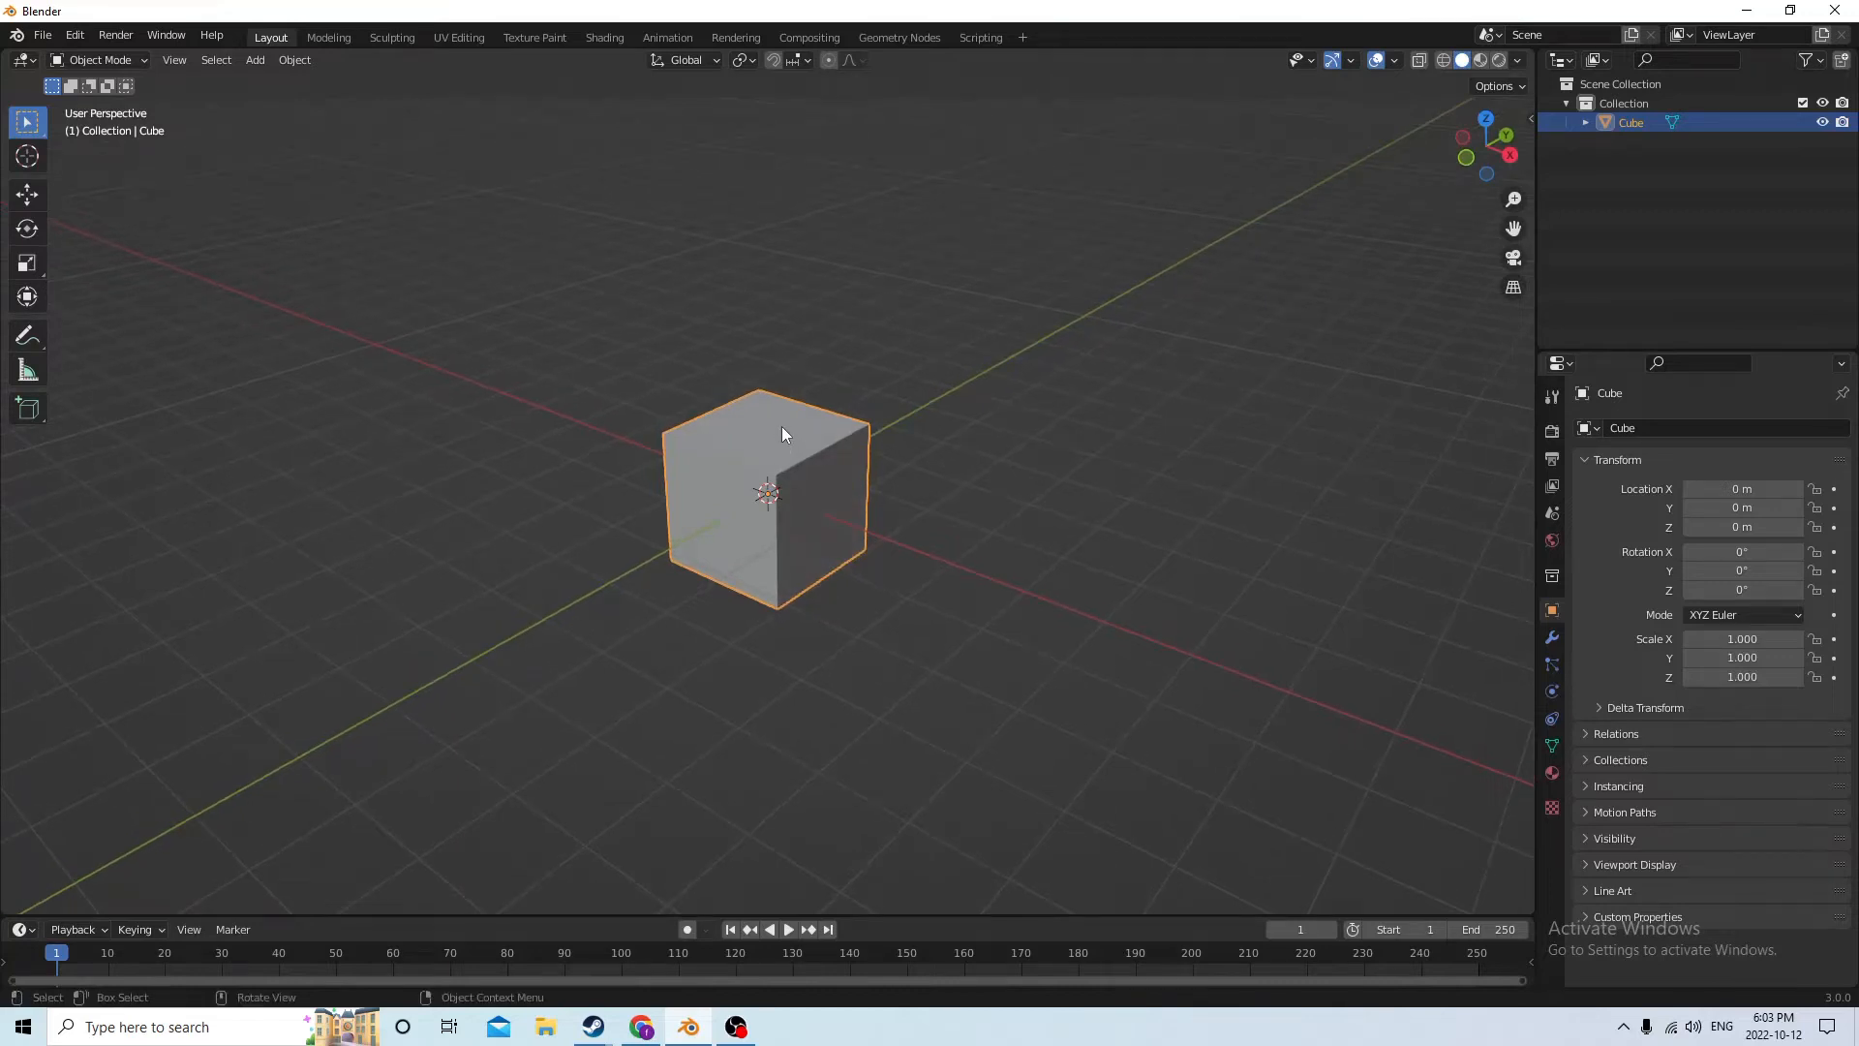
click(692, 60)
click(676, 135)
Set the viewport overlay's grid scale to 0.01
click(1395, 64)
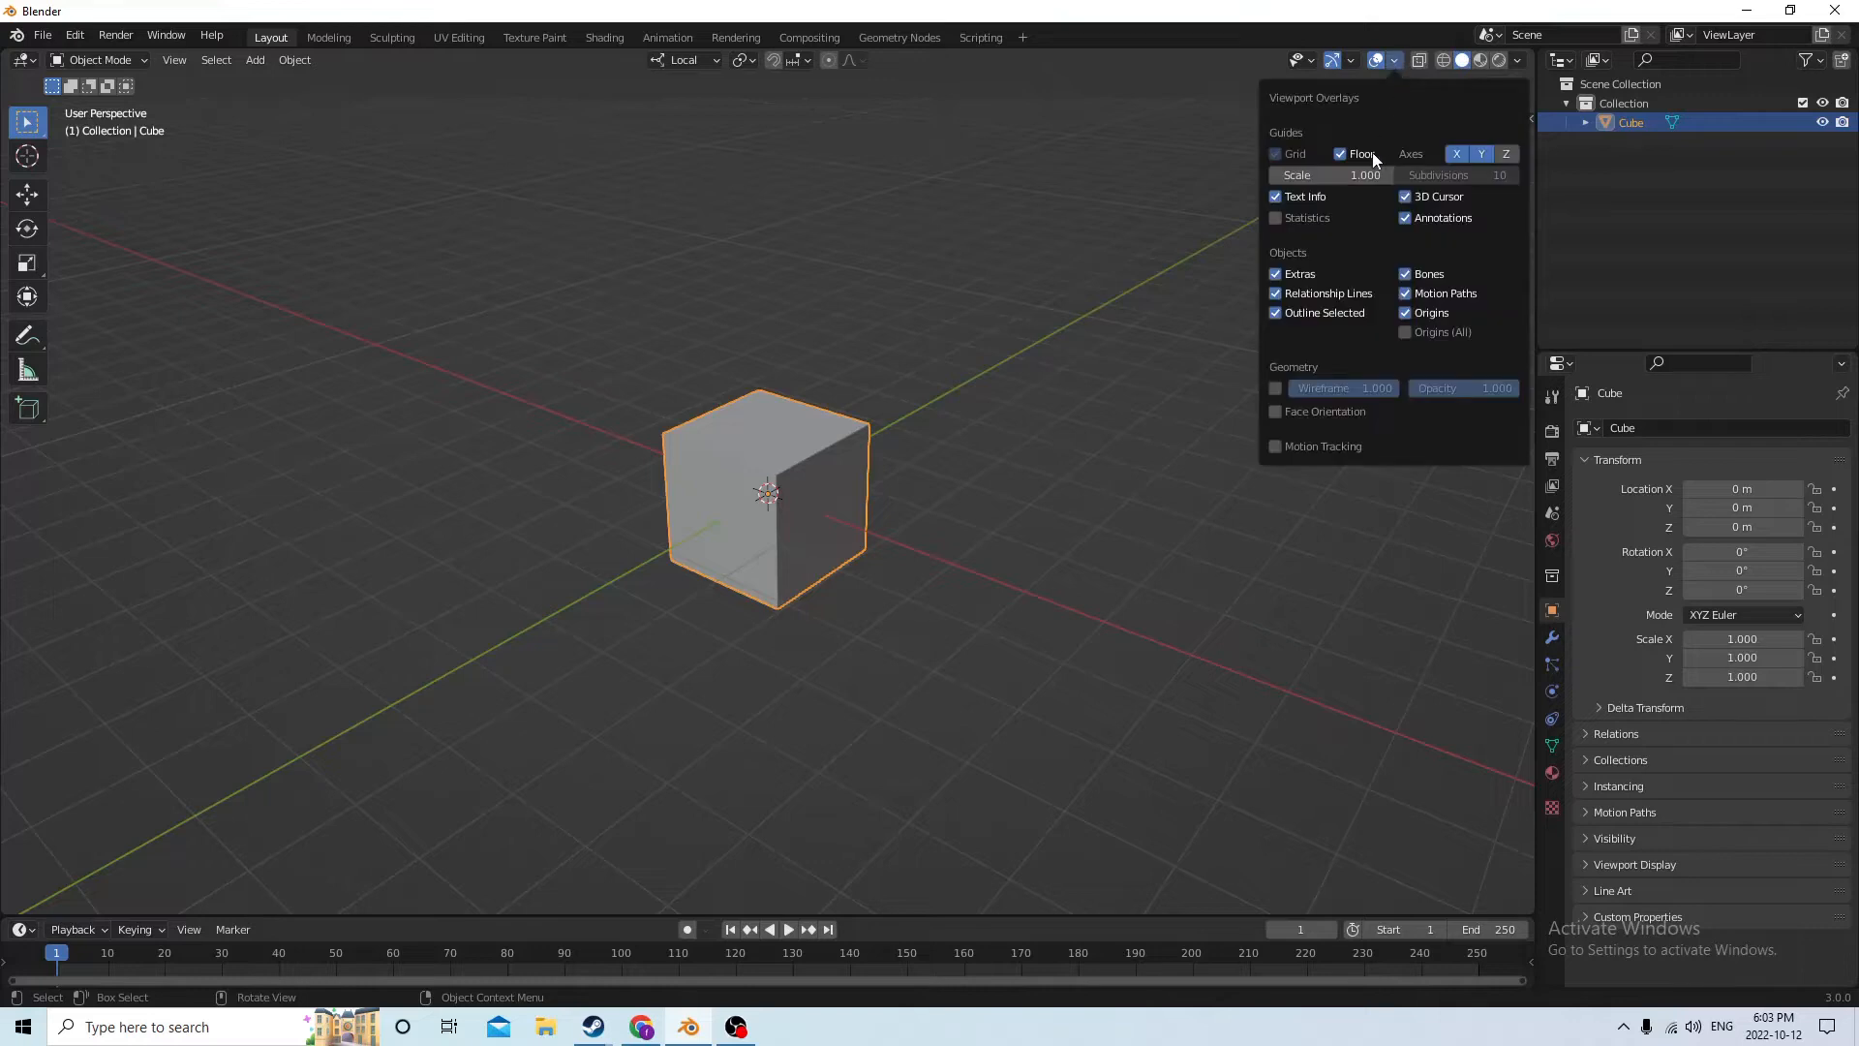
click(1348, 176)
key(BackSpace)
text(.01)
key(Return)
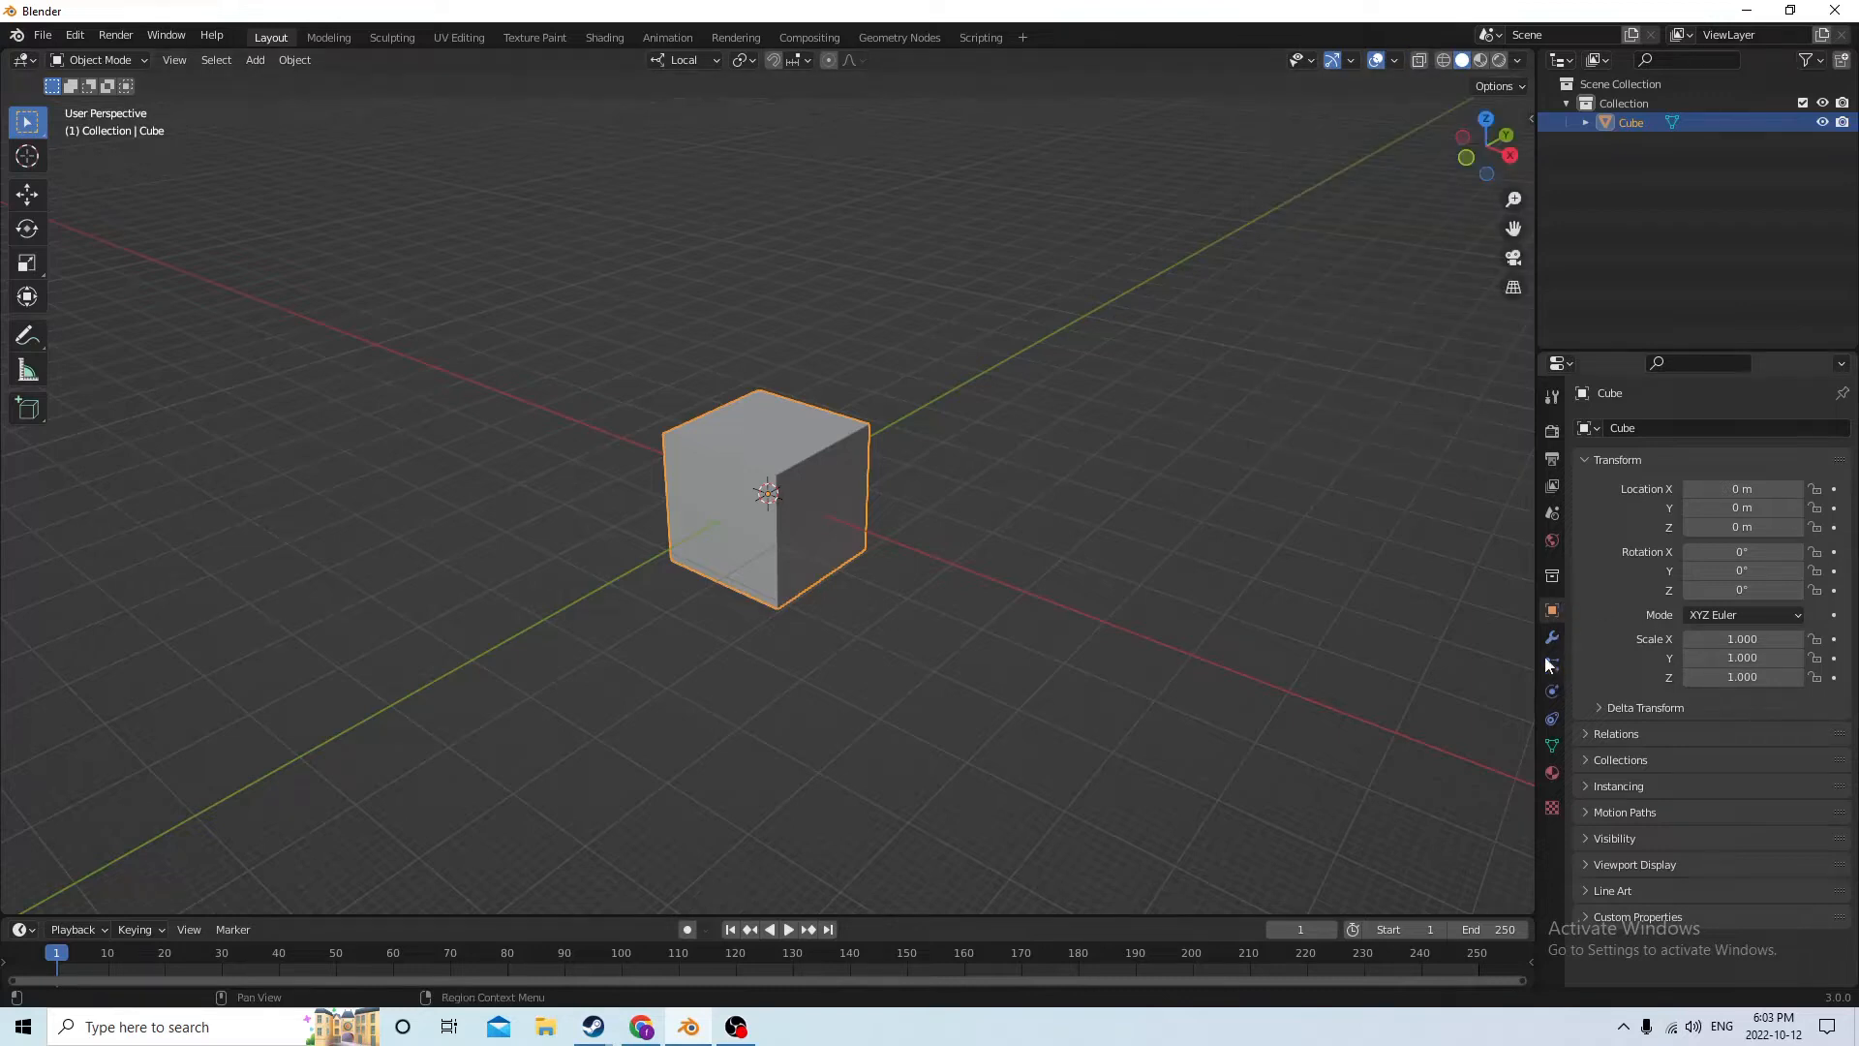
Set the scene's unit scale to 0.01
click(1552, 513)
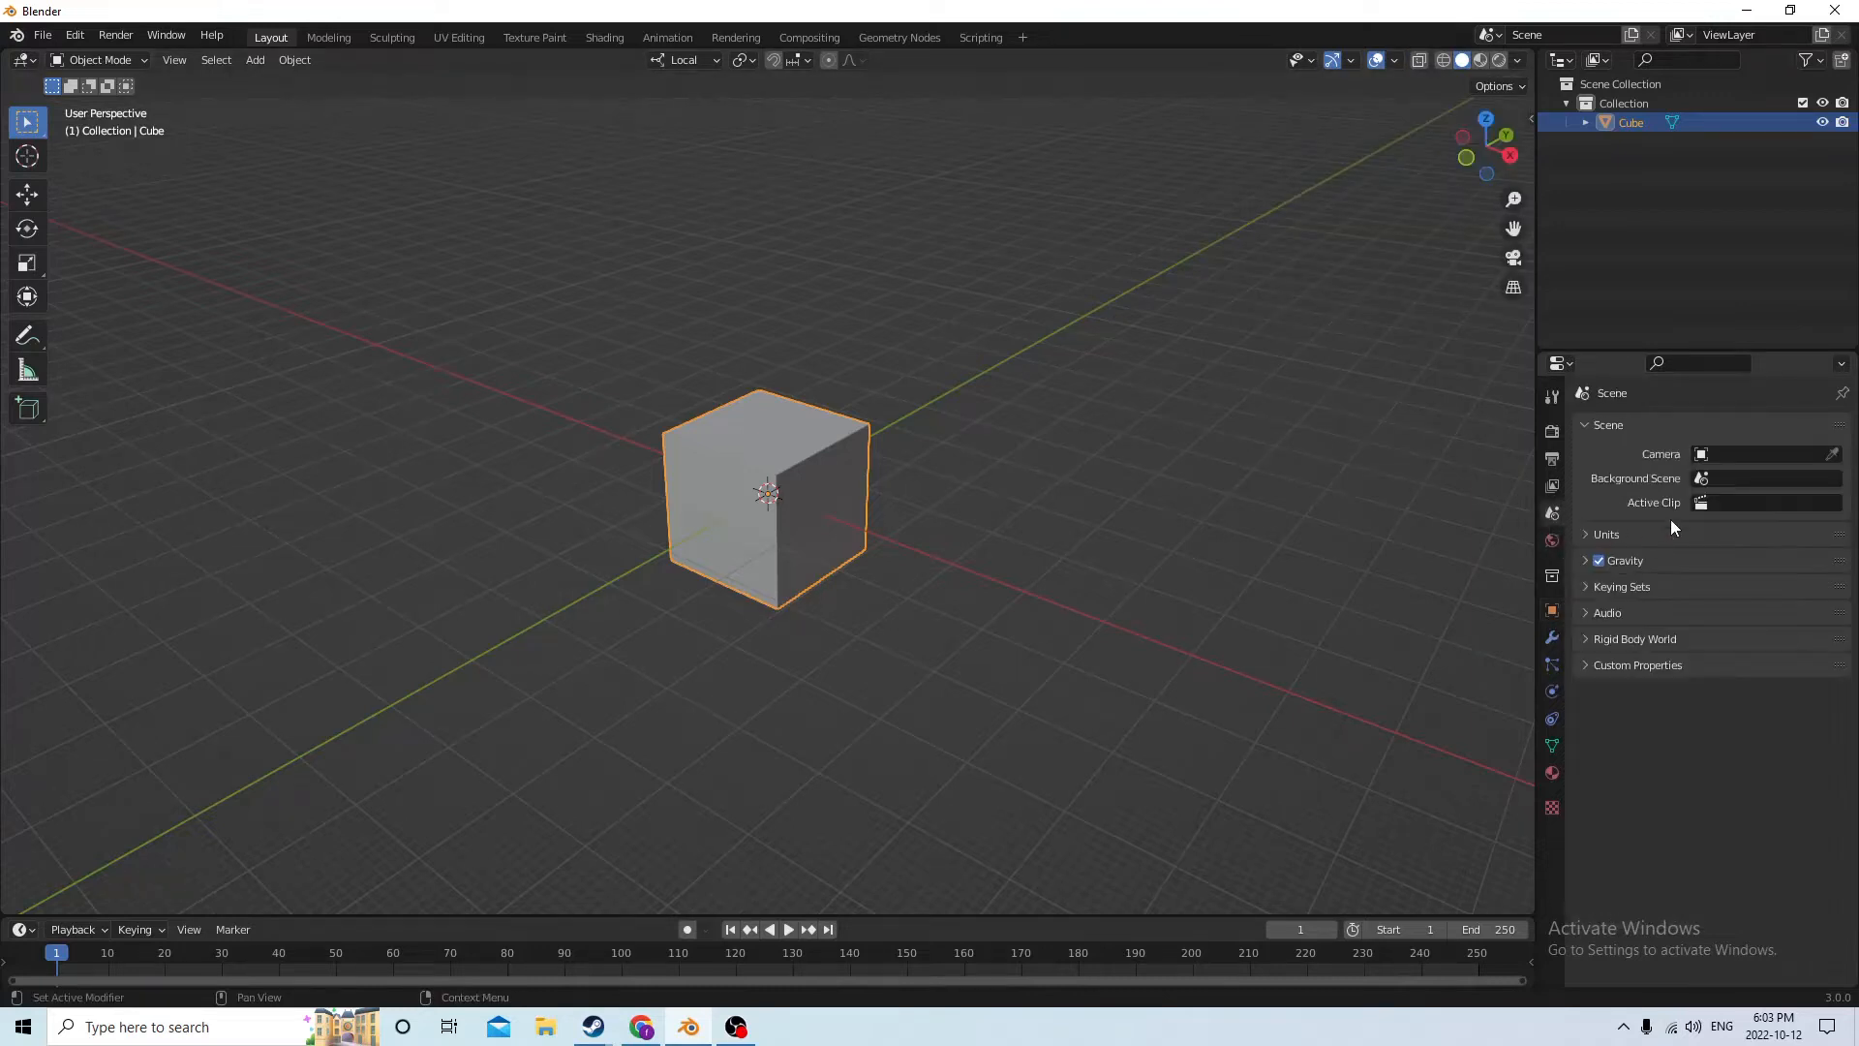
click(1644, 527)
click(1732, 588)
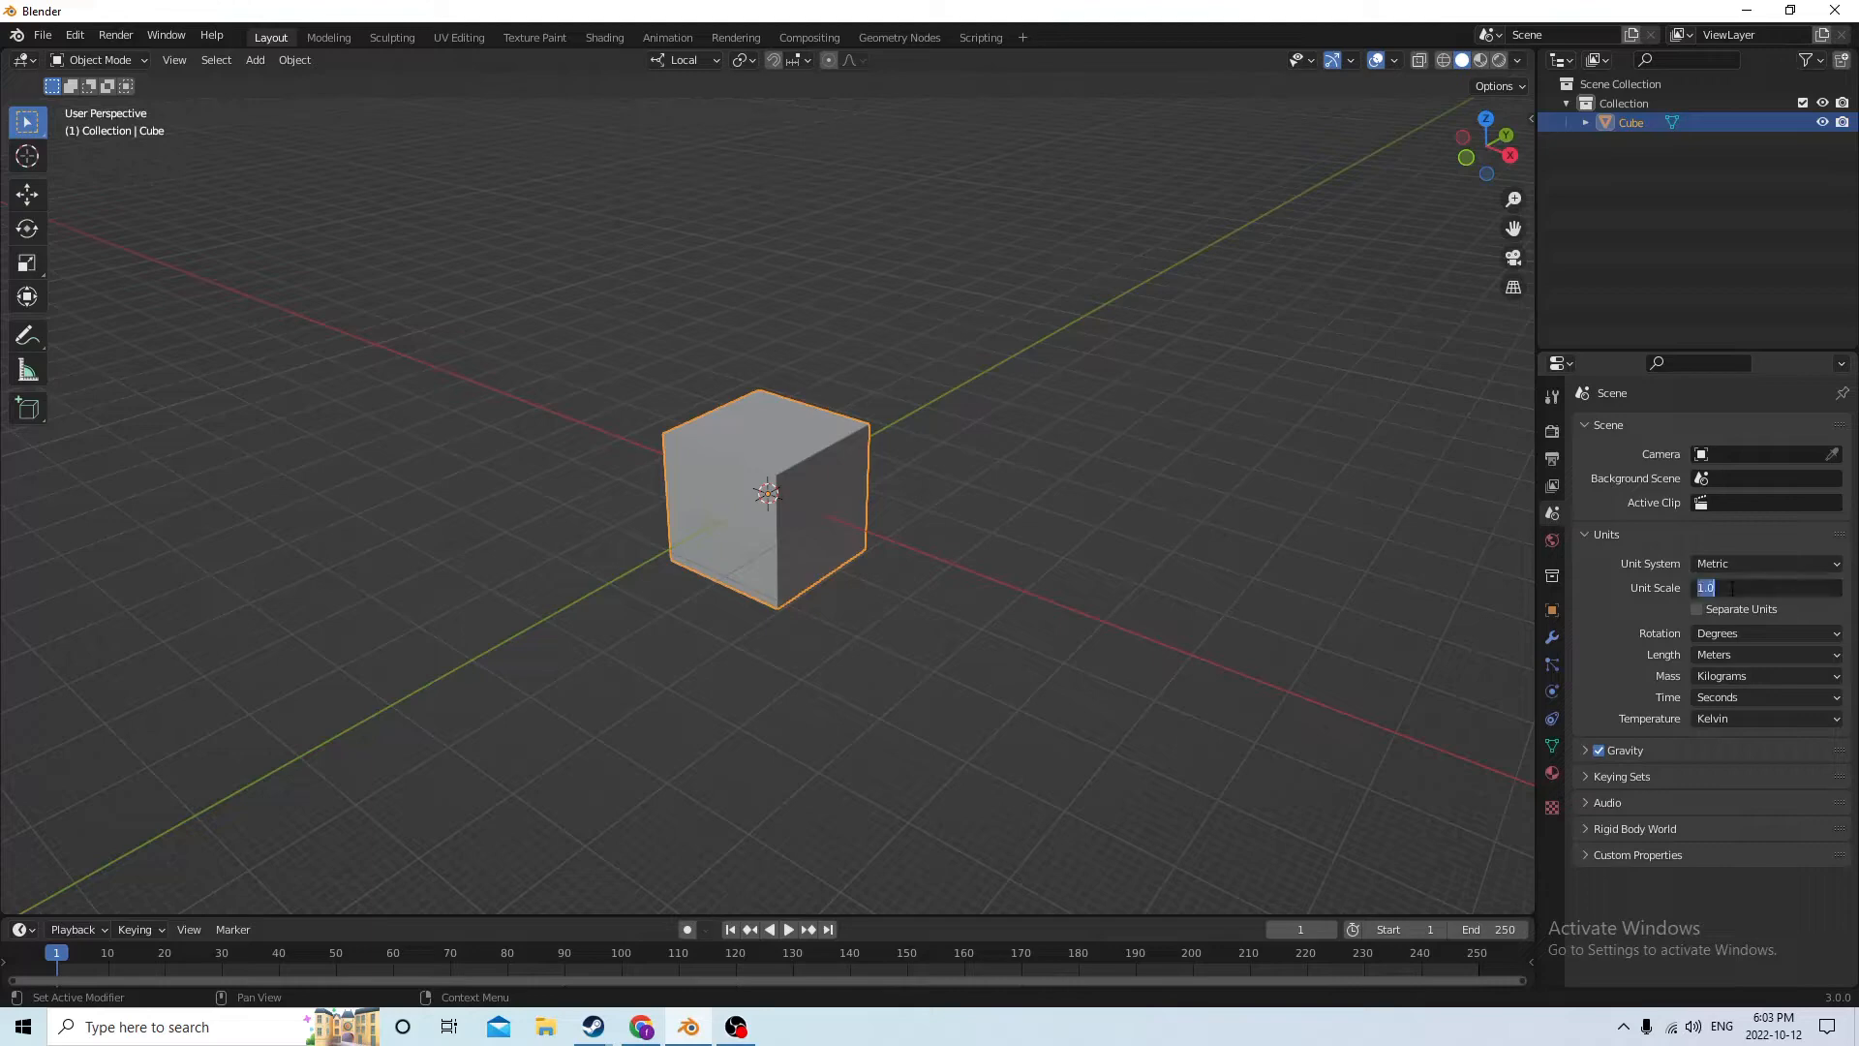
text(0.01)
key(Return)
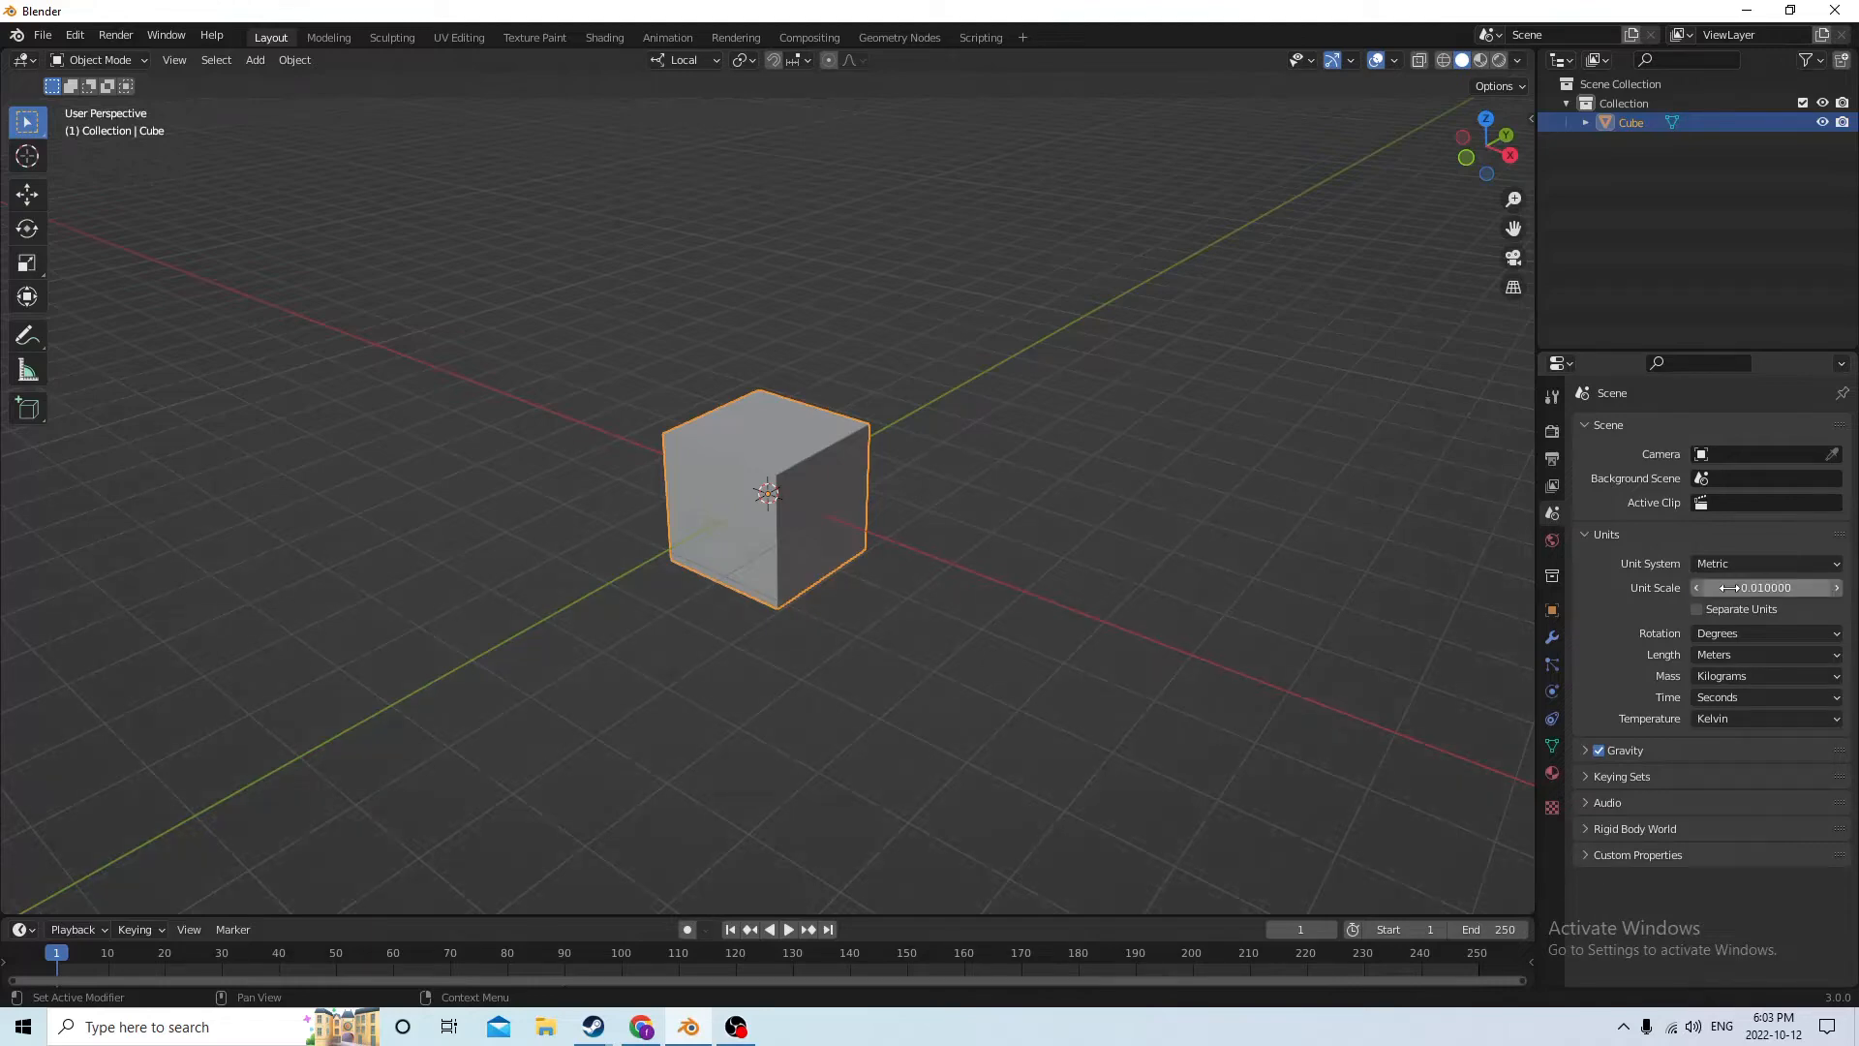
Enter Edit Mode on the cube and switch to edge selection
middle_drag(1026, 306, 978, 283)
scroll(900, 288, up, 1)
scroll(848, 335, up, 1)
key(Tab)
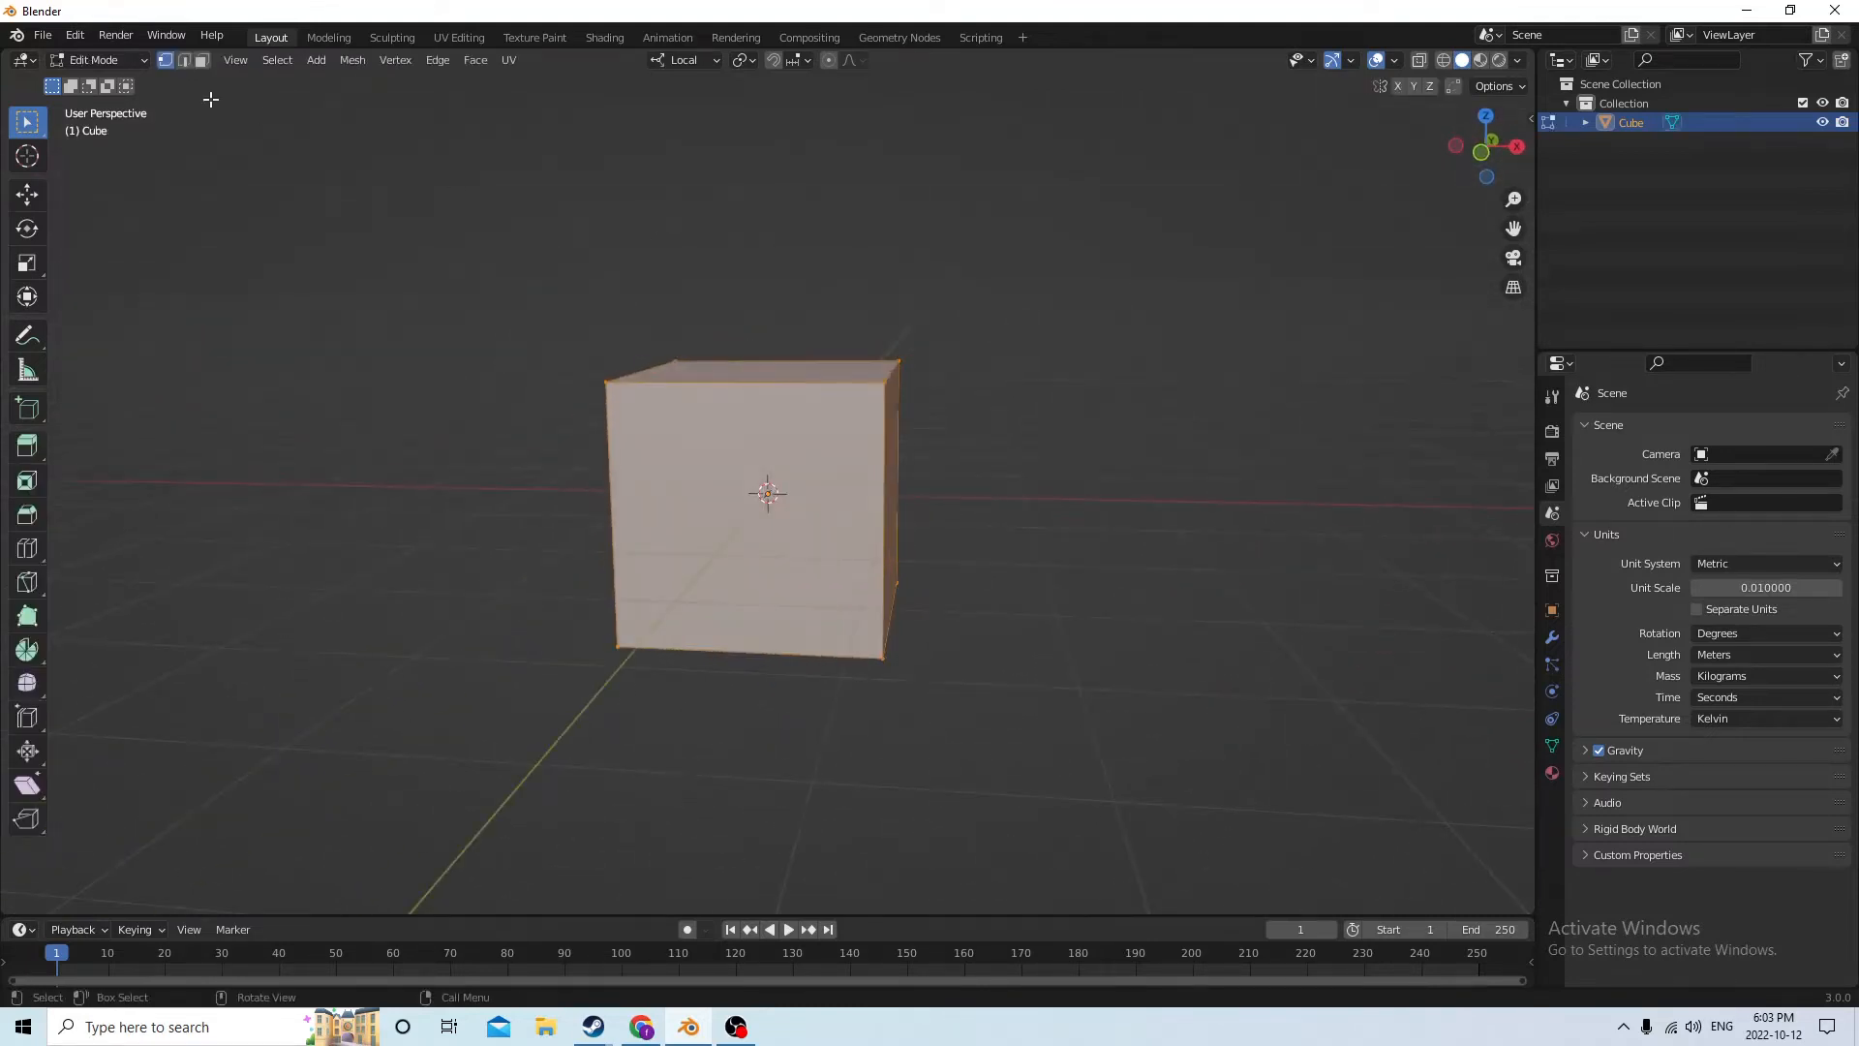
click(184, 62)
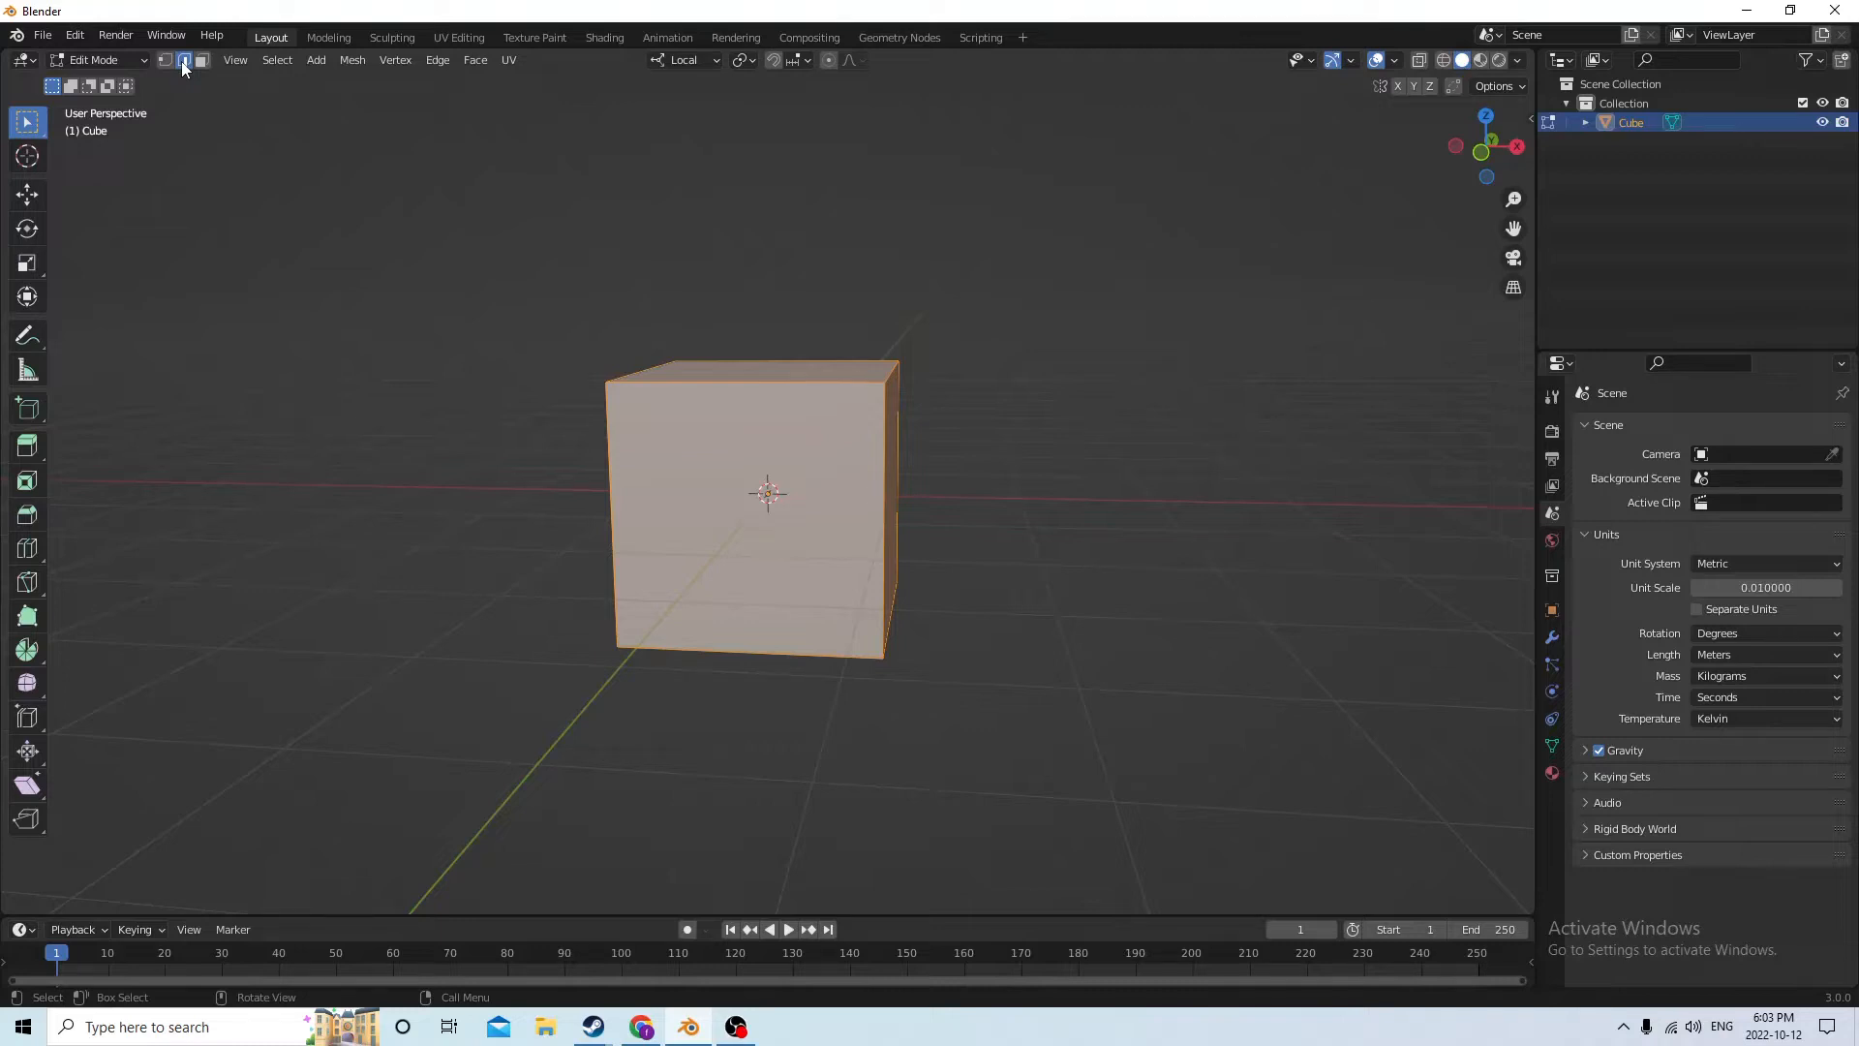
Select all four vertical edges of the cube
middle_drag(717, 115, 911, 206)
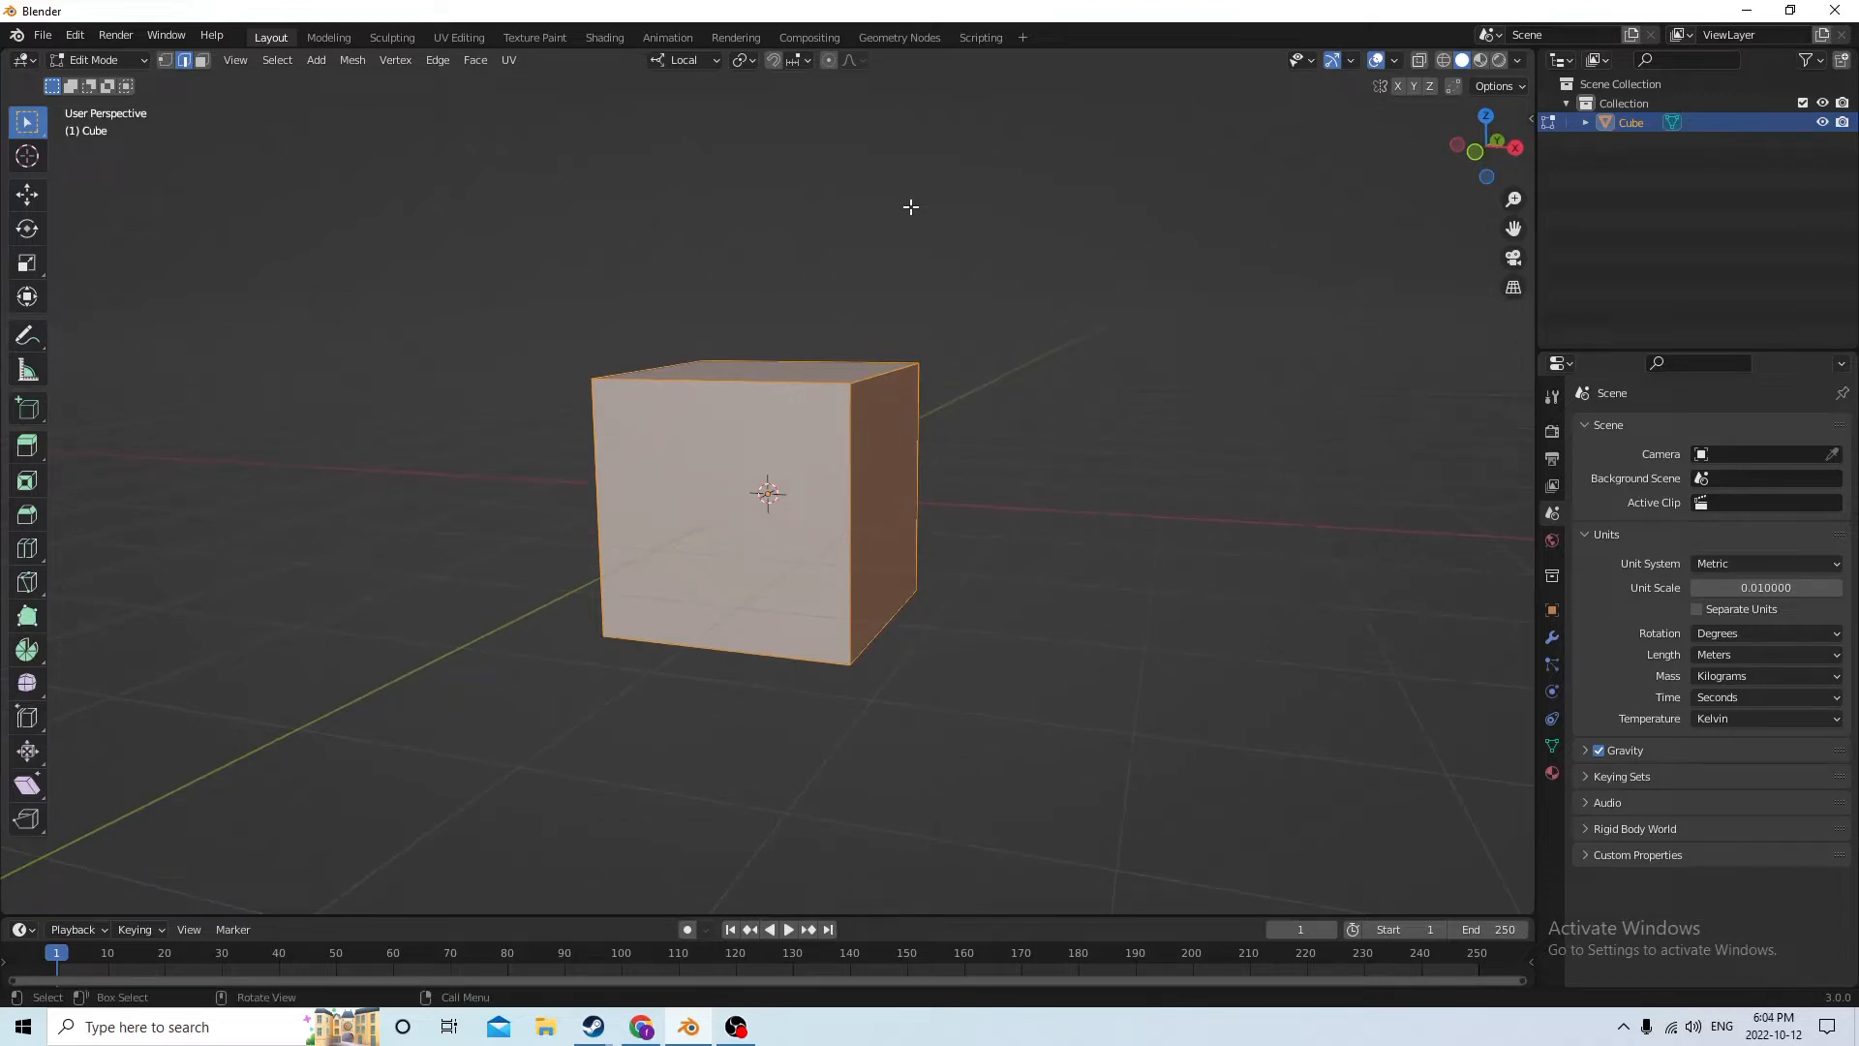
middle_drag(1127, 313, 361, 238)
scroll(748, 343, up, 3)
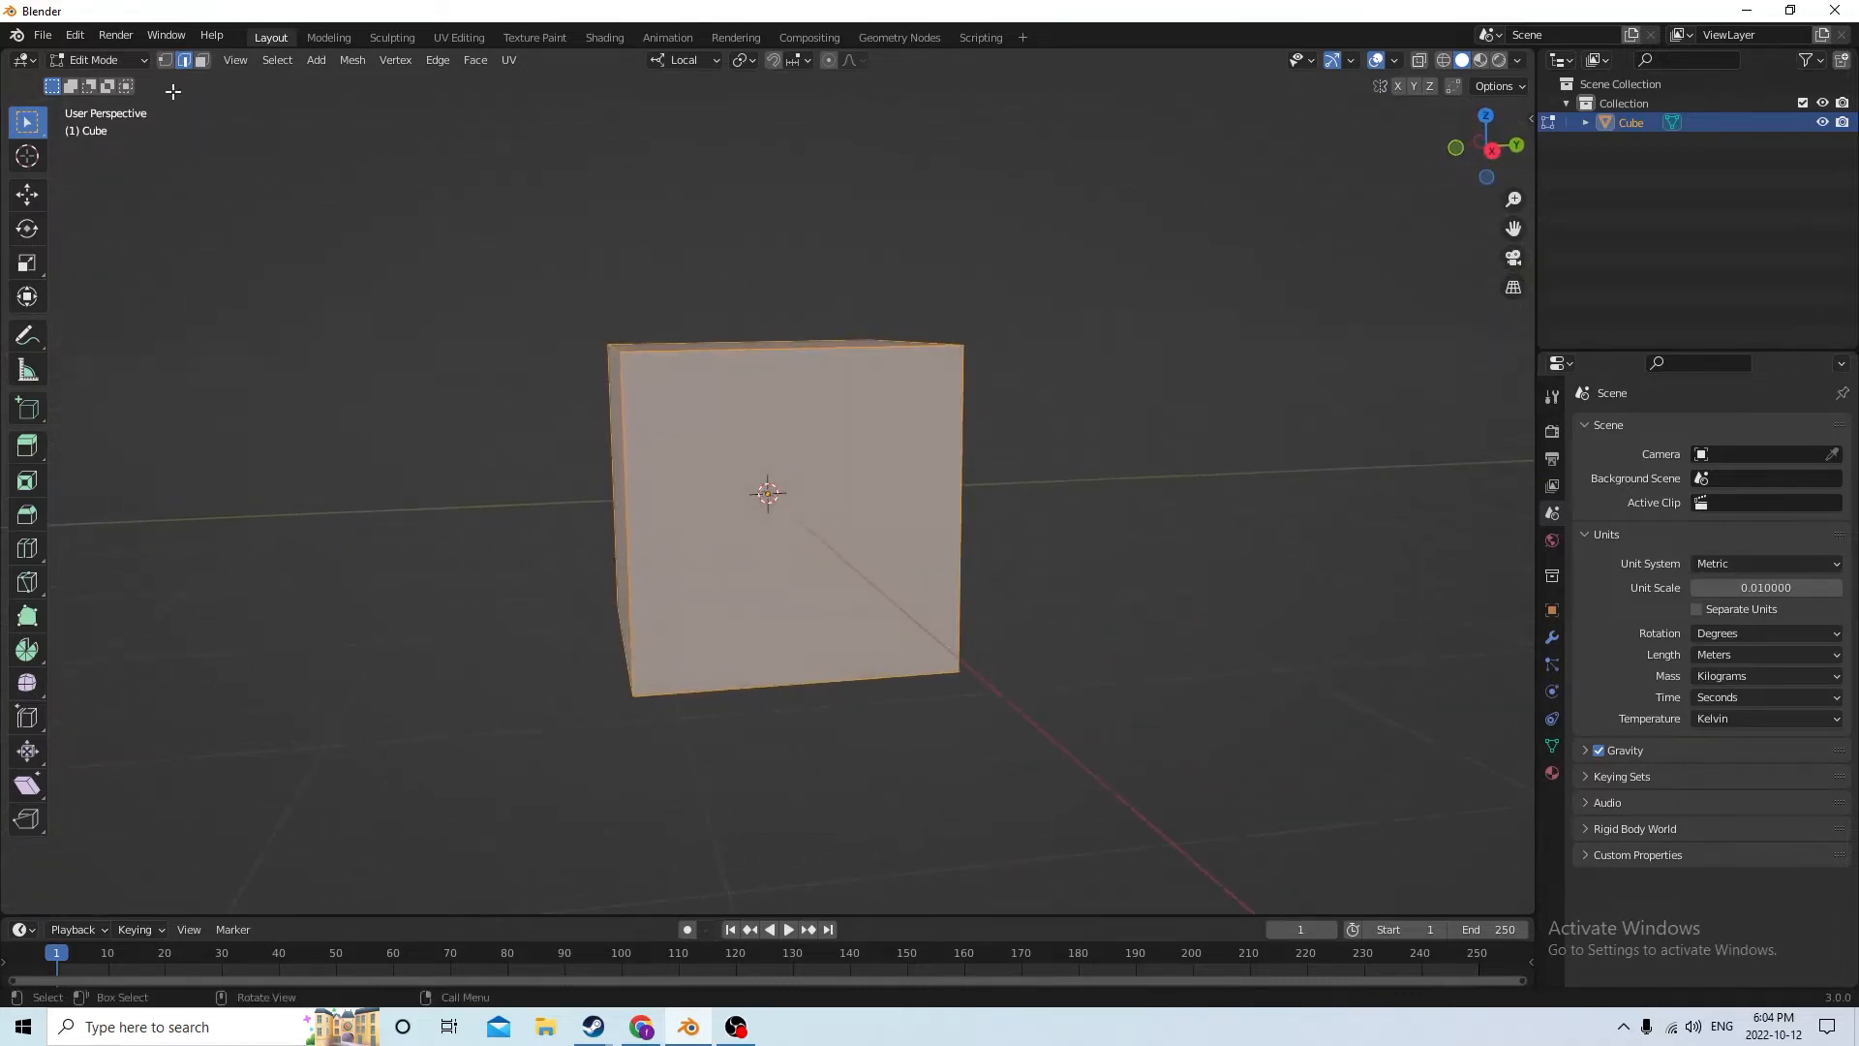
click(964, 457)
middle_drag(626, 478, 662, 471)
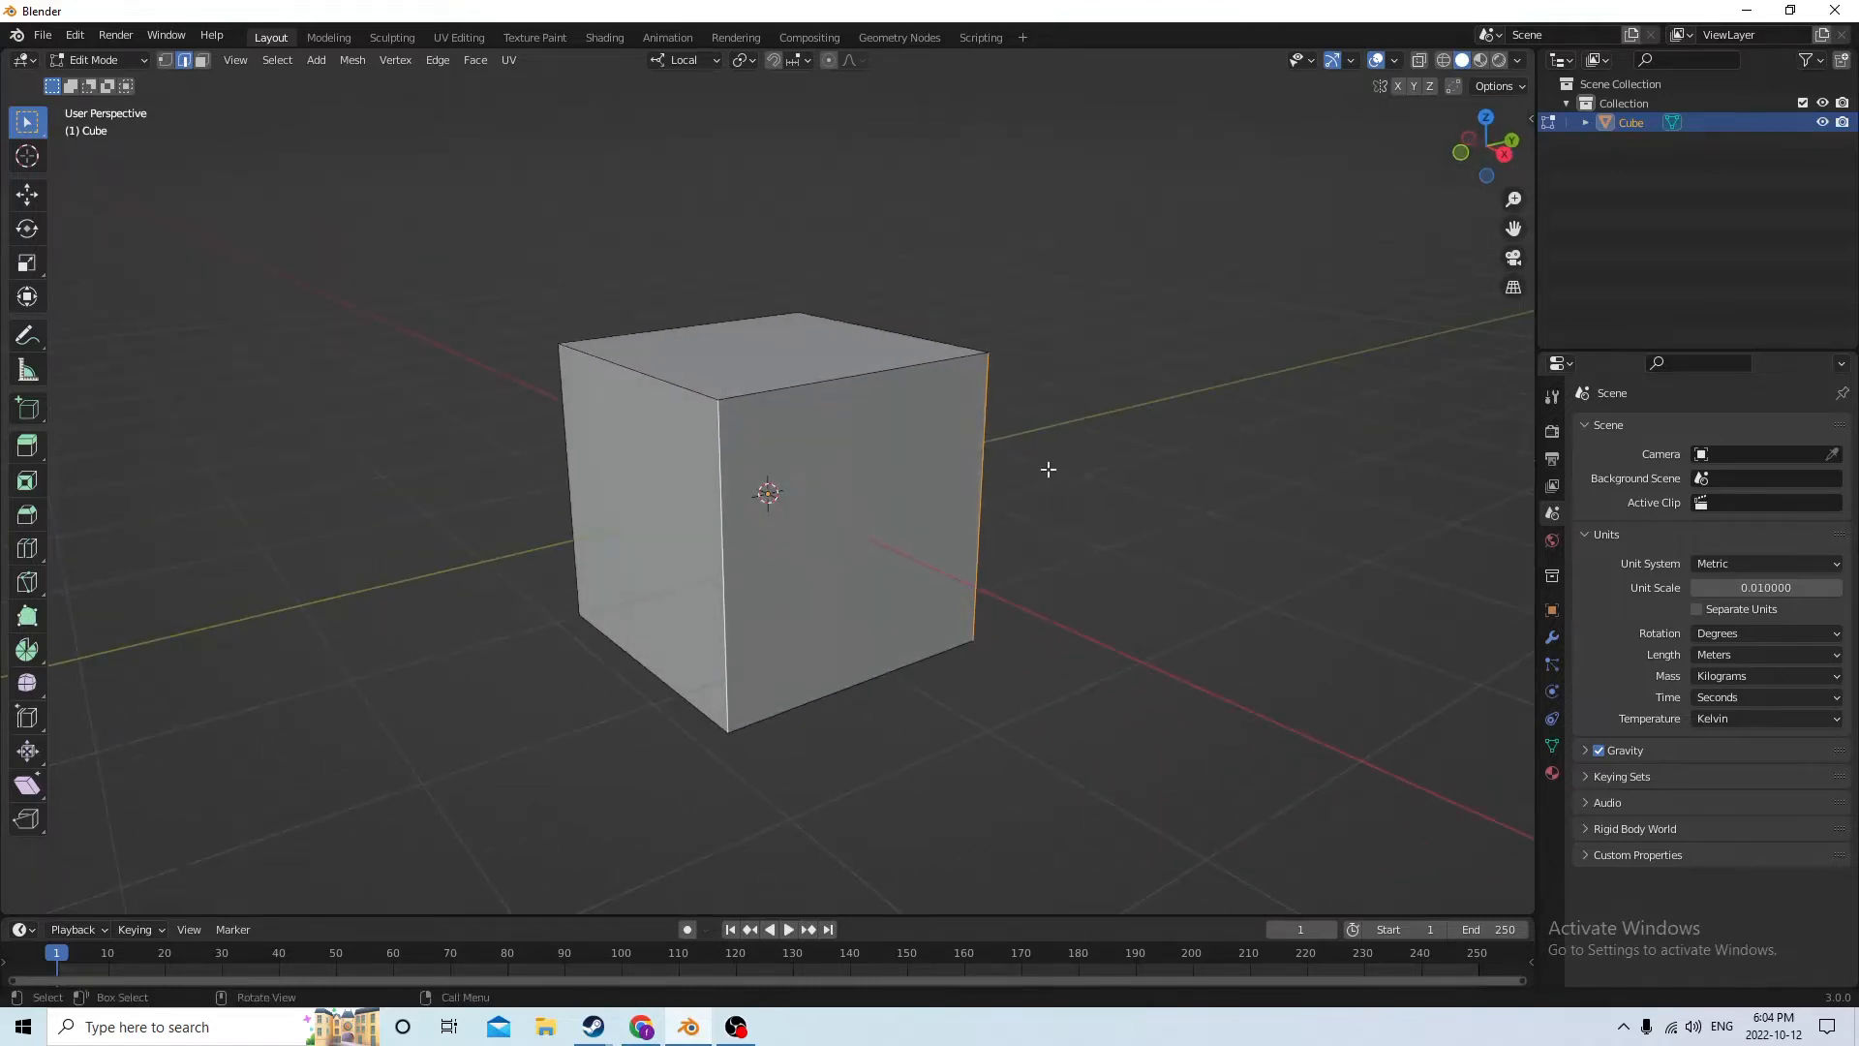
click(979, 456)
shift+click(720, 560)
middle_drag(574, 474, 913, 478)
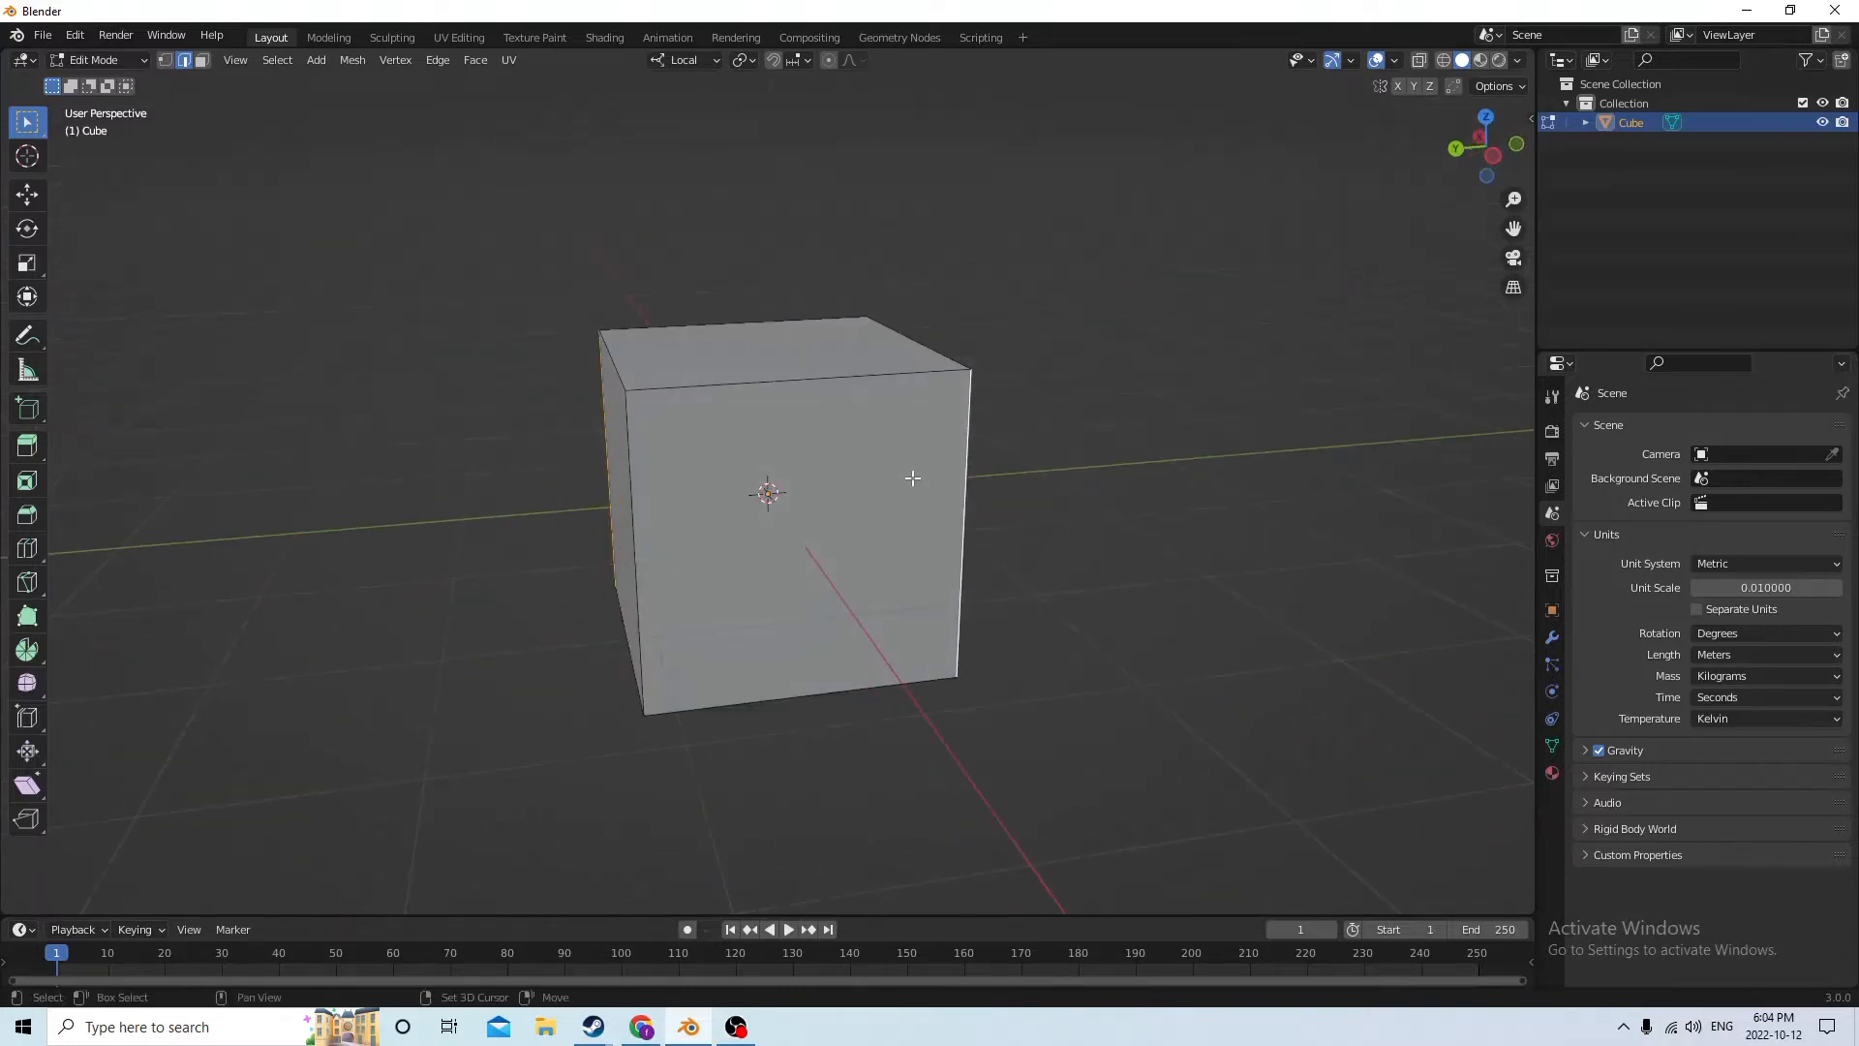
middle_drag(629, 505, 807, 503)
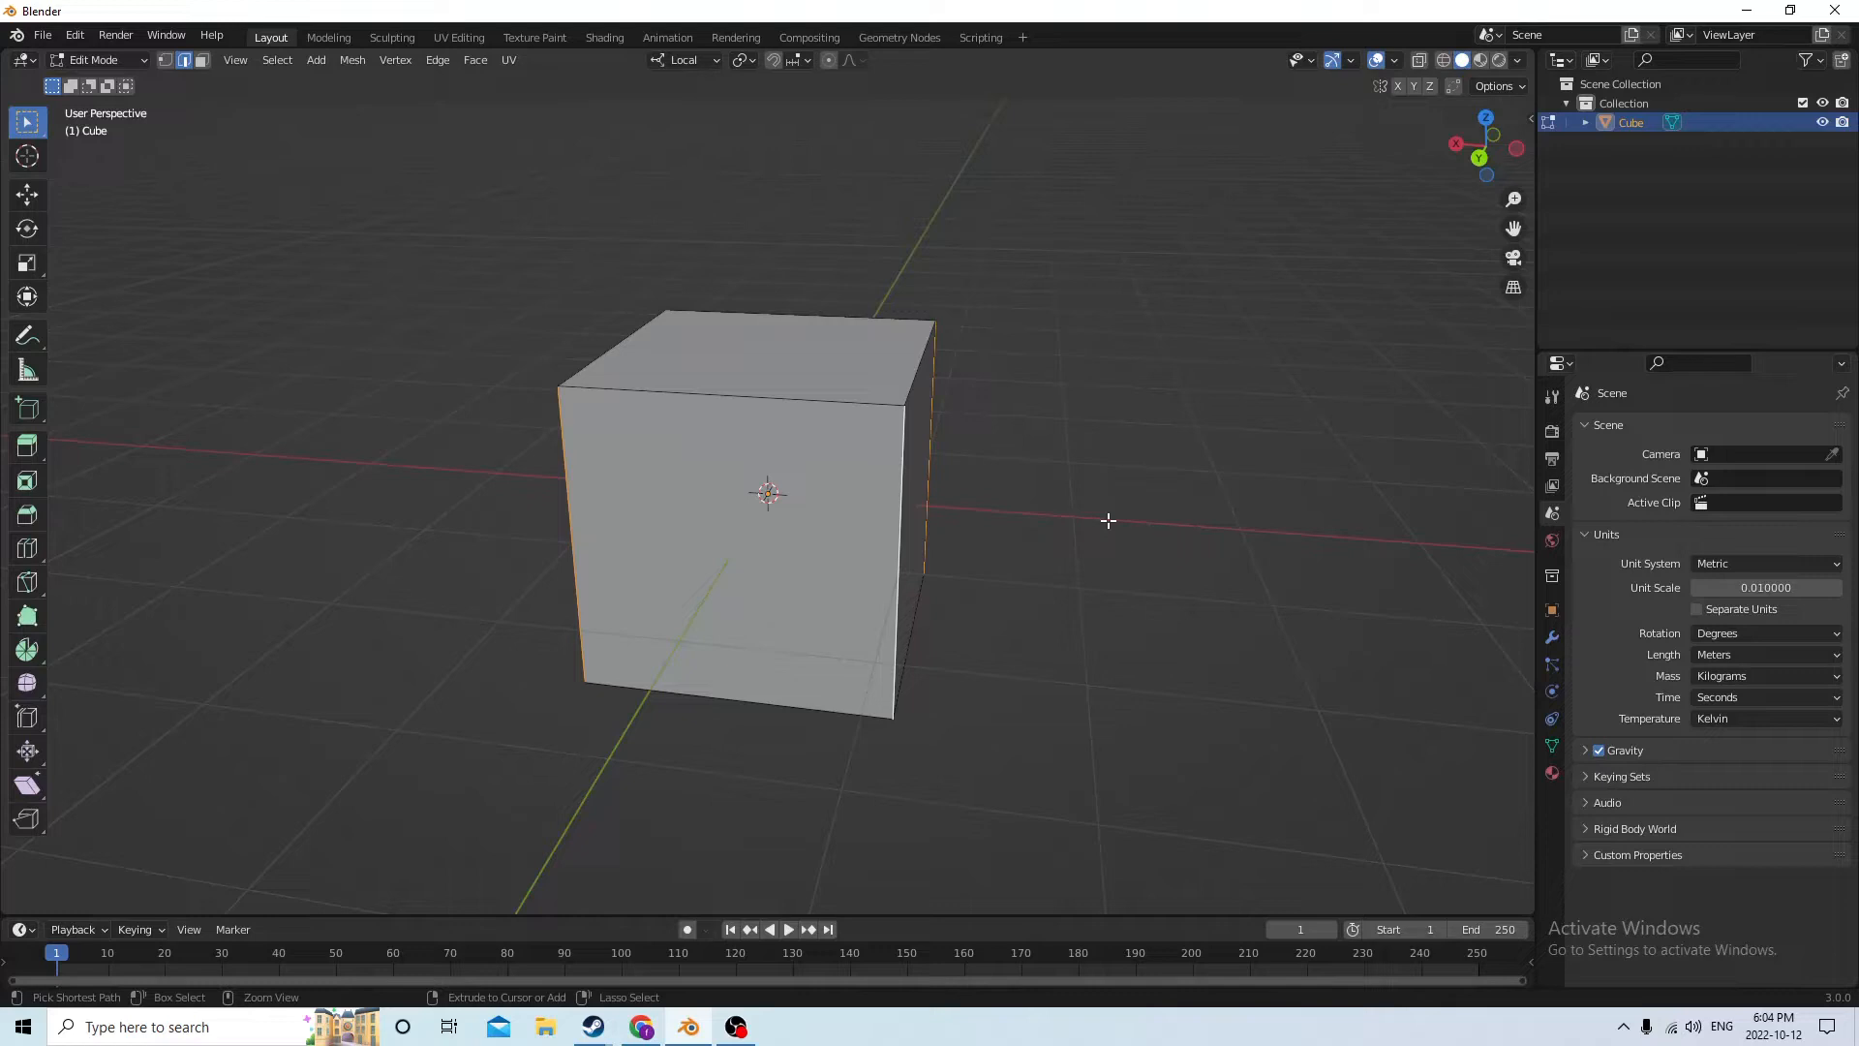
Bevel the four vertical edges by about 0.00338 m with 4 segments, and return to Object Mode
key(ctrl+b)
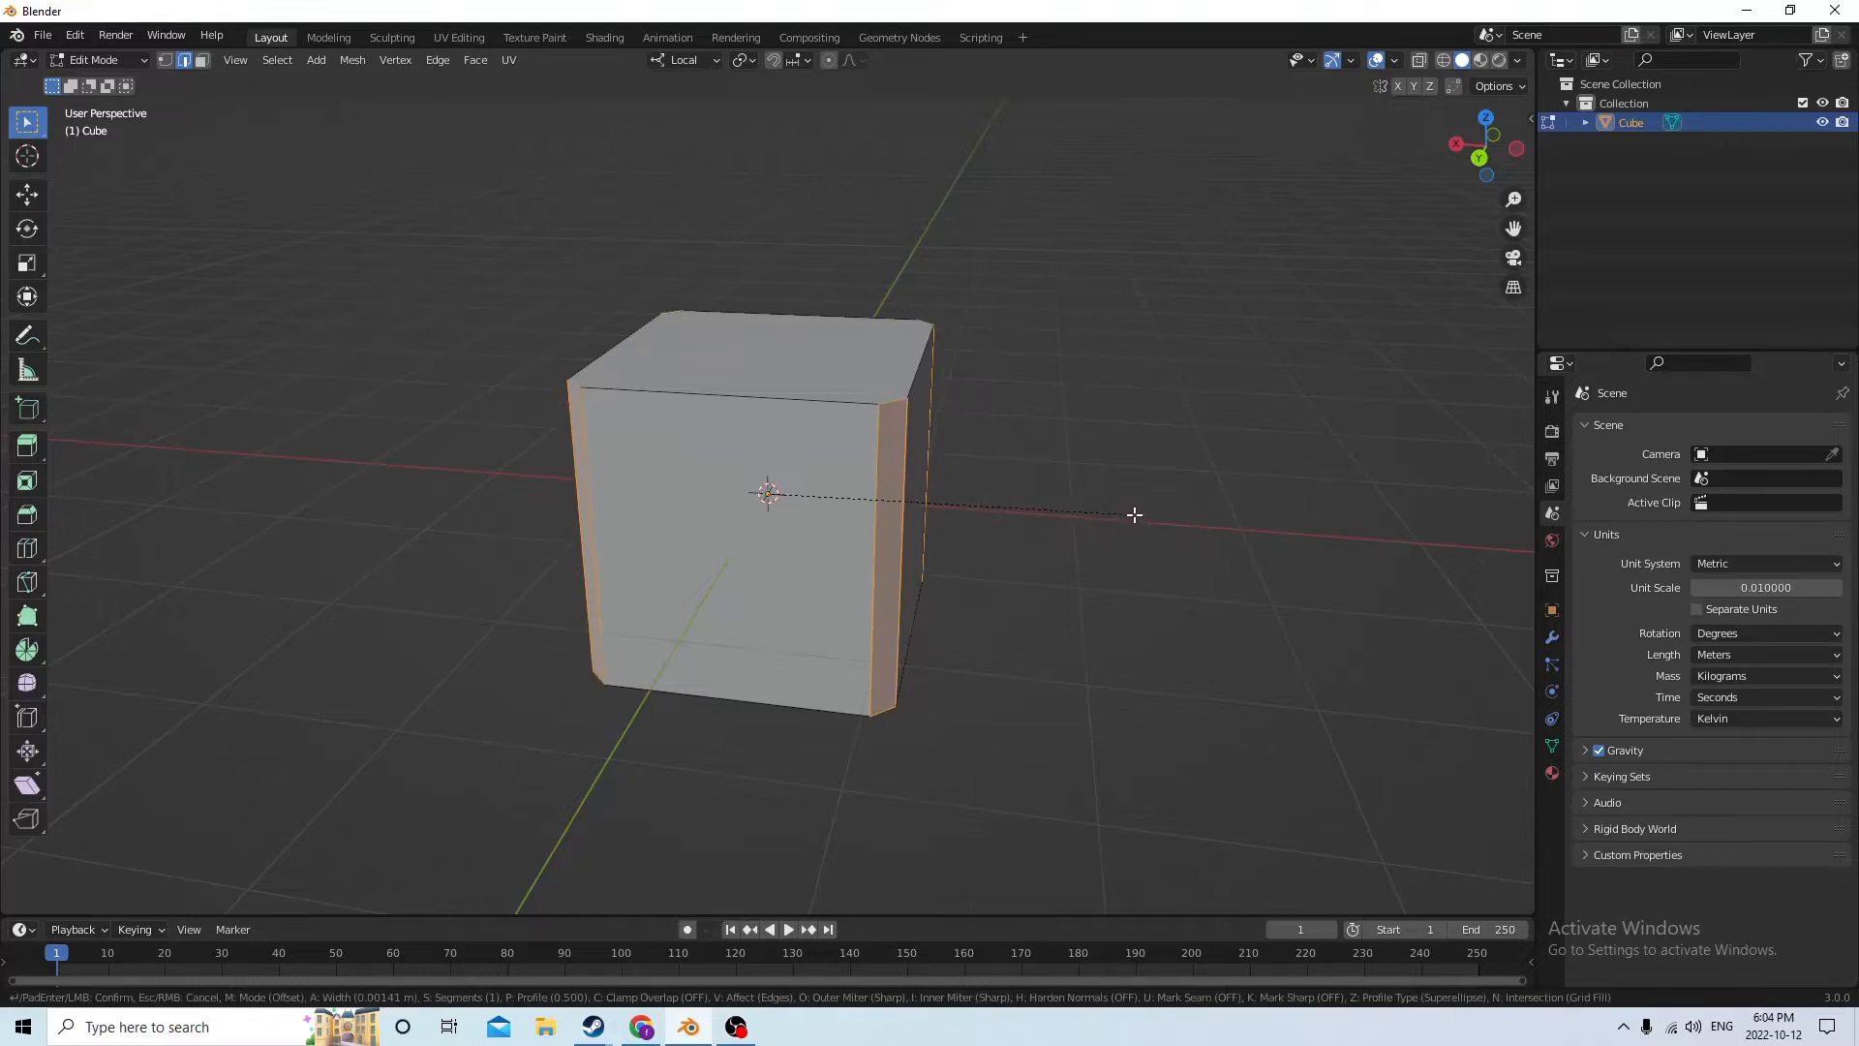
click(1164, 513)
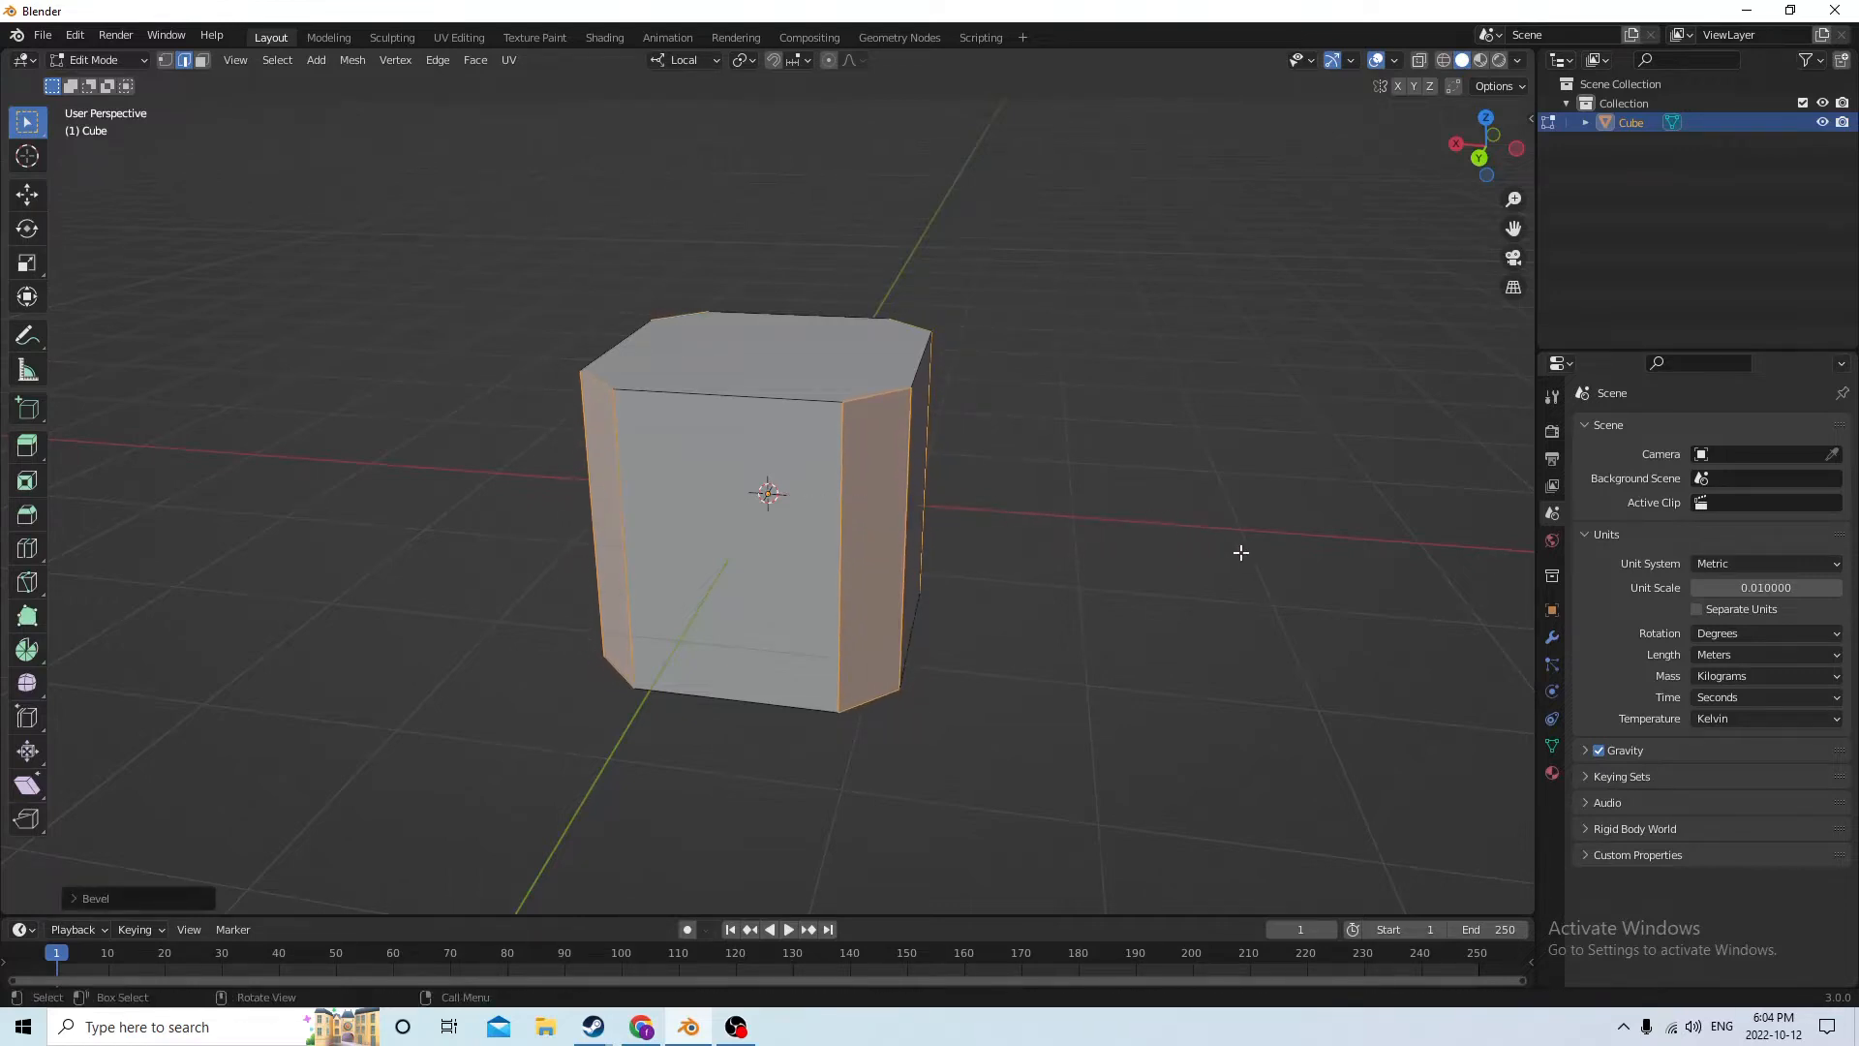
middle_drag(1241, 552, 1203, 570)
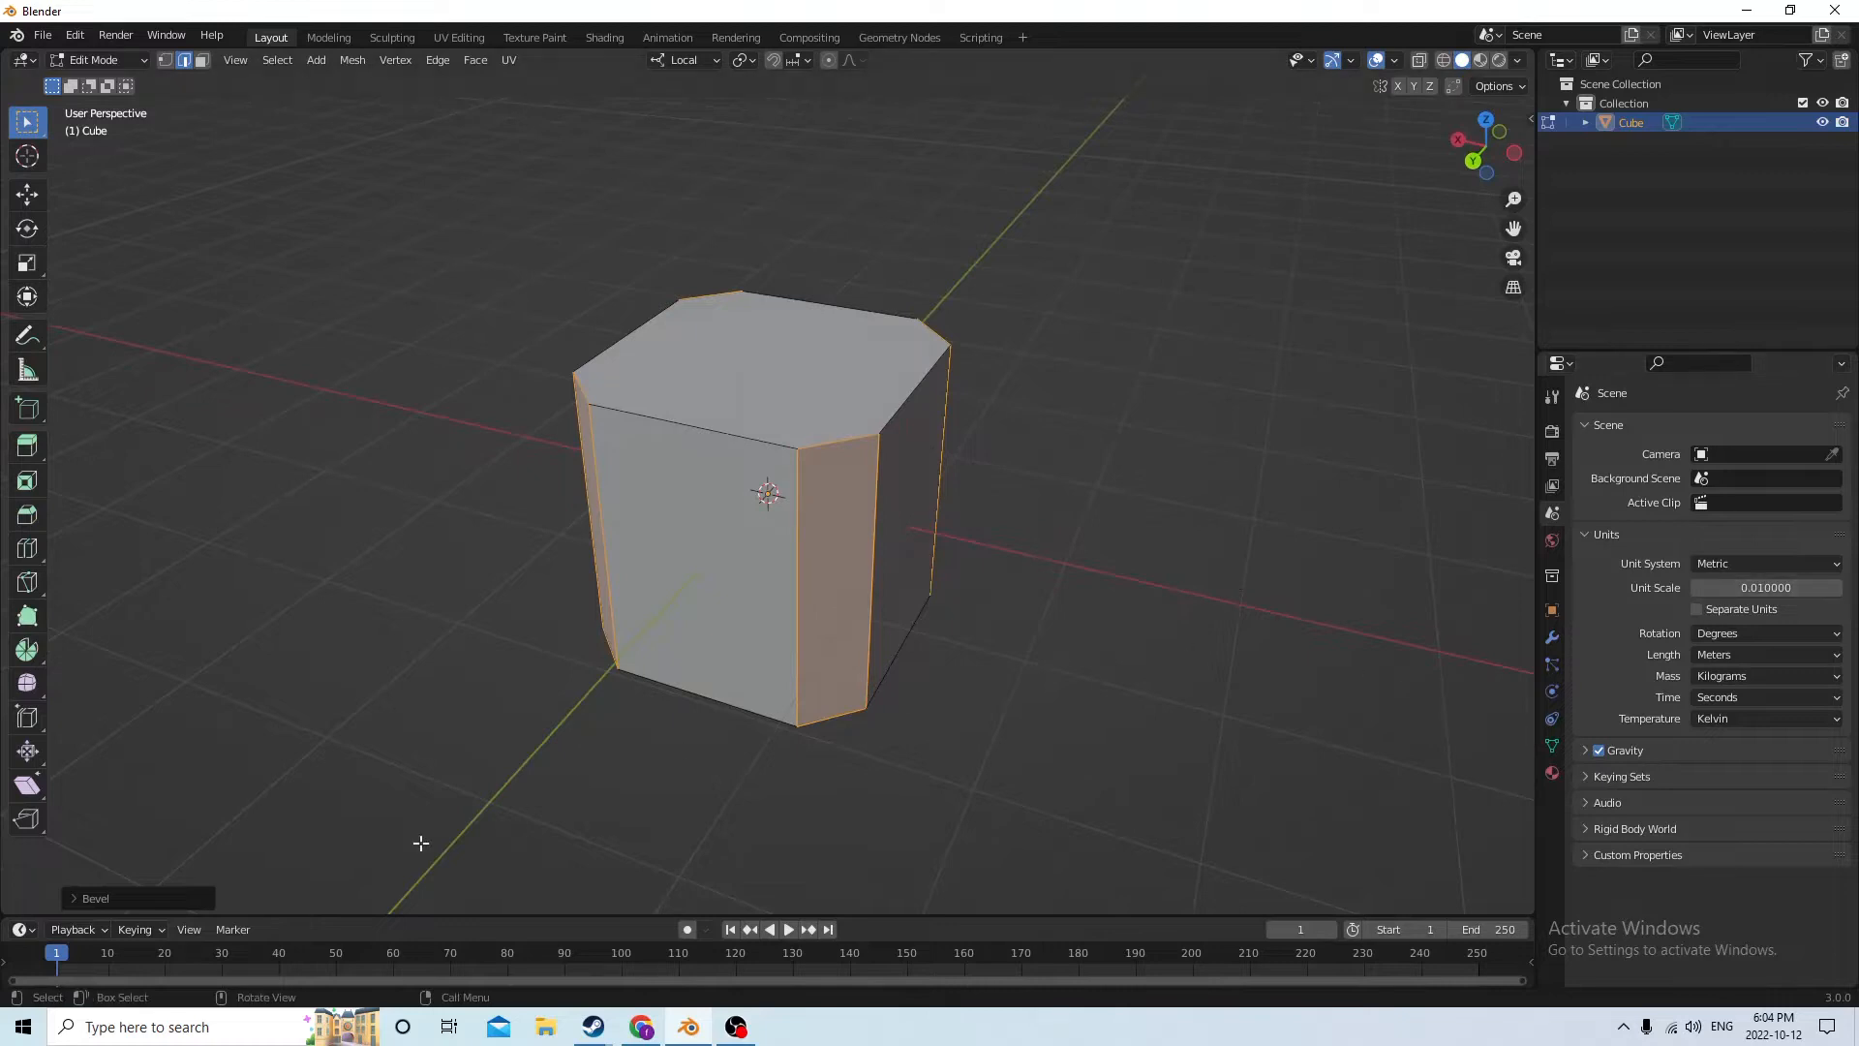
click(148, 901)
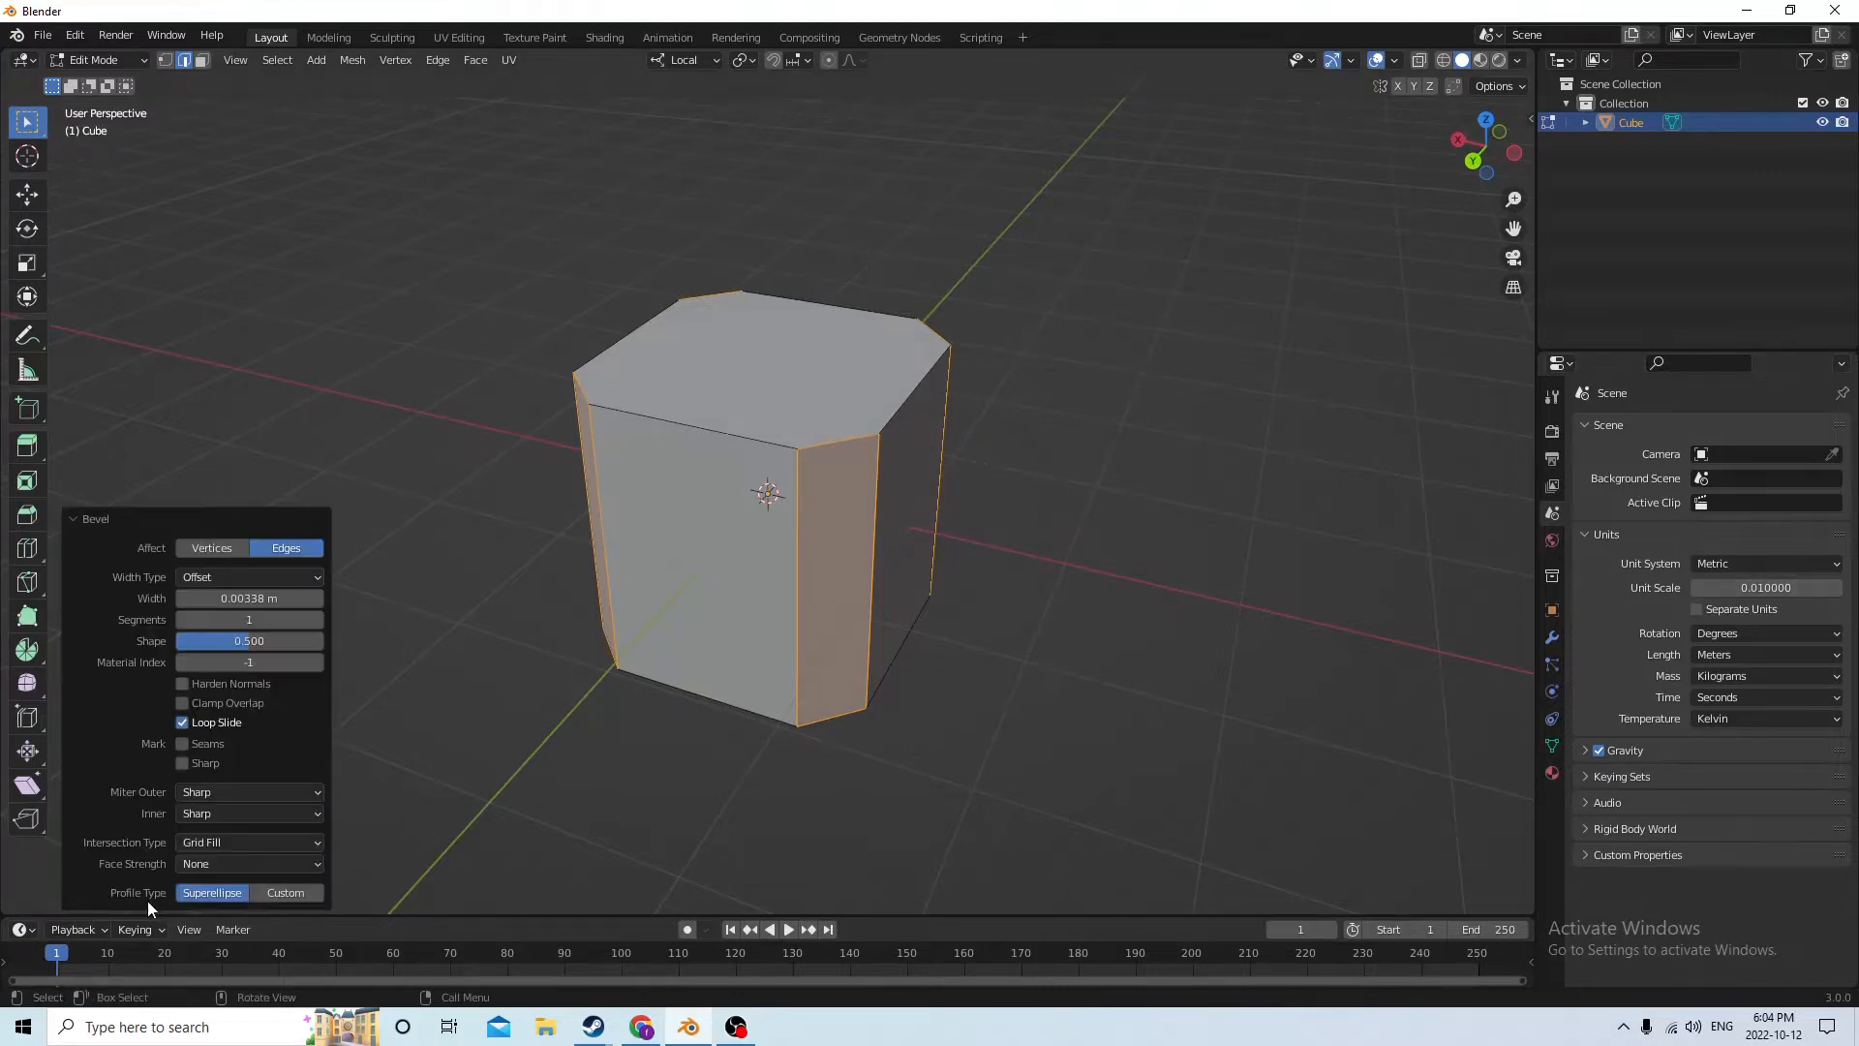
click(318, 619)
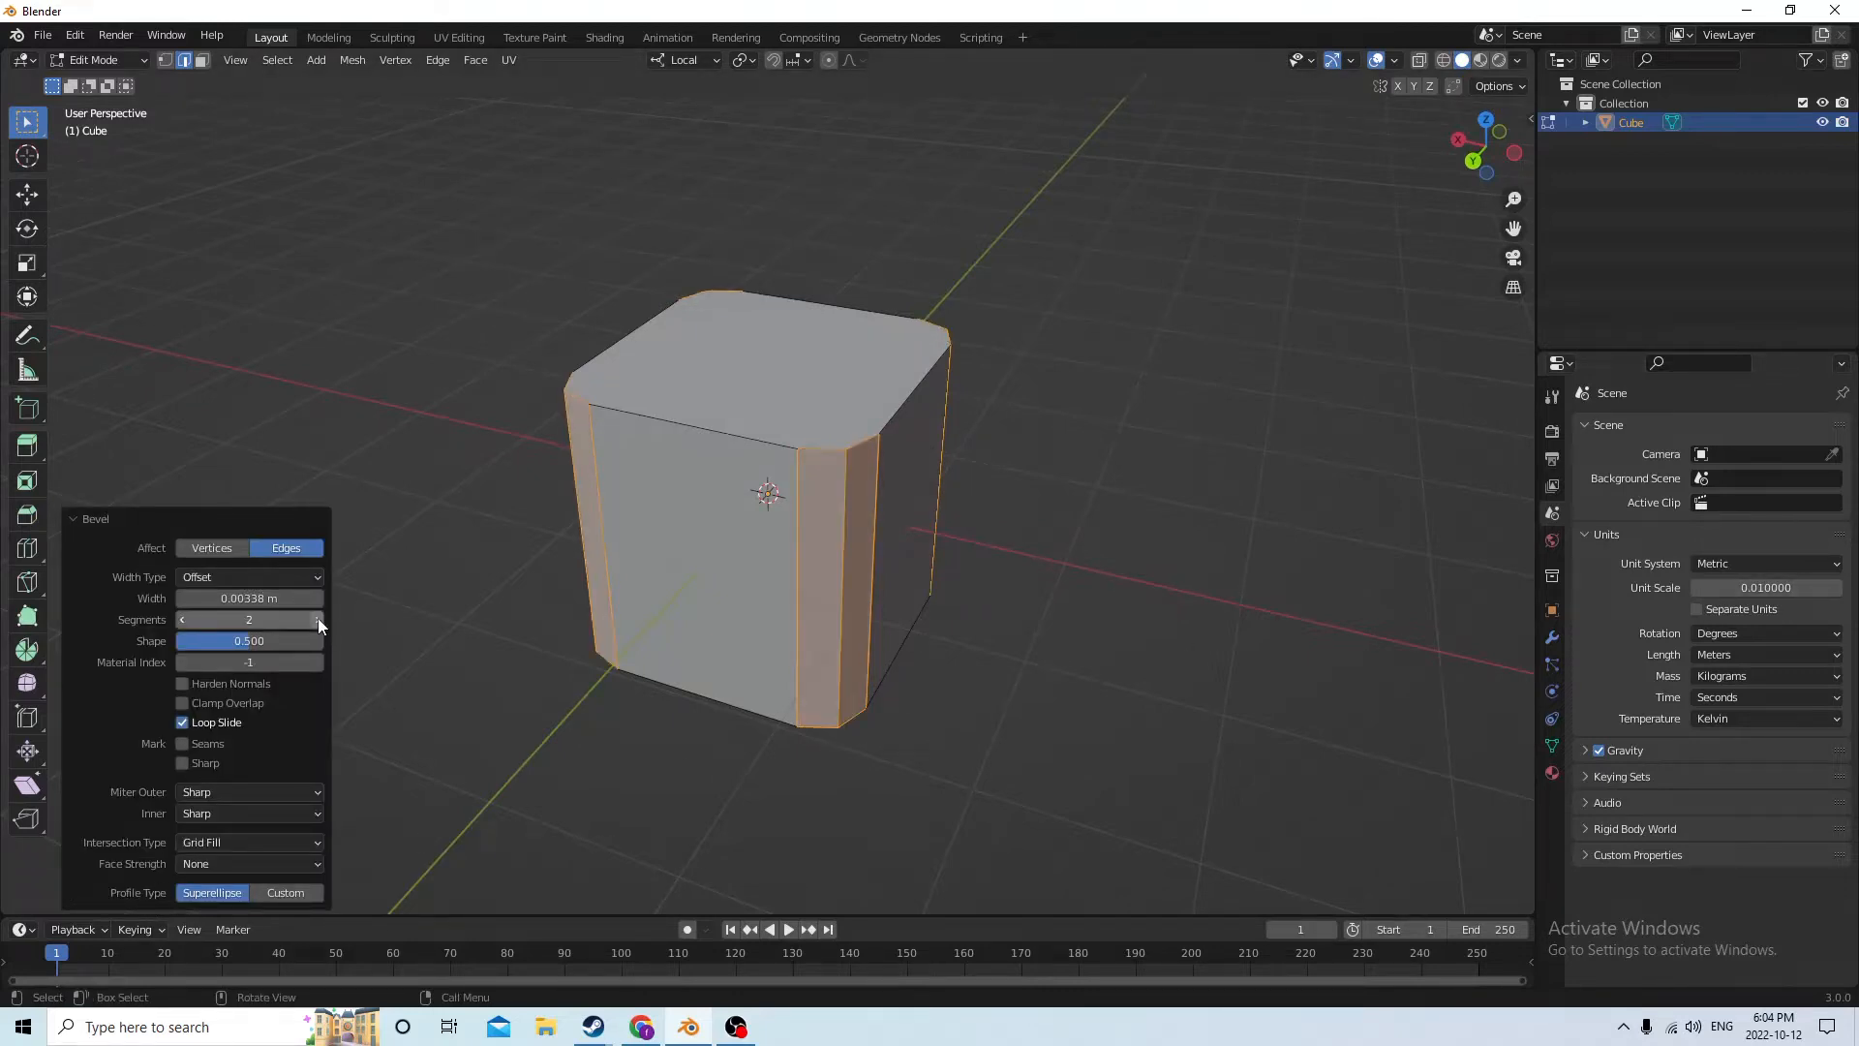
click(318, 619)
click(318, 619)
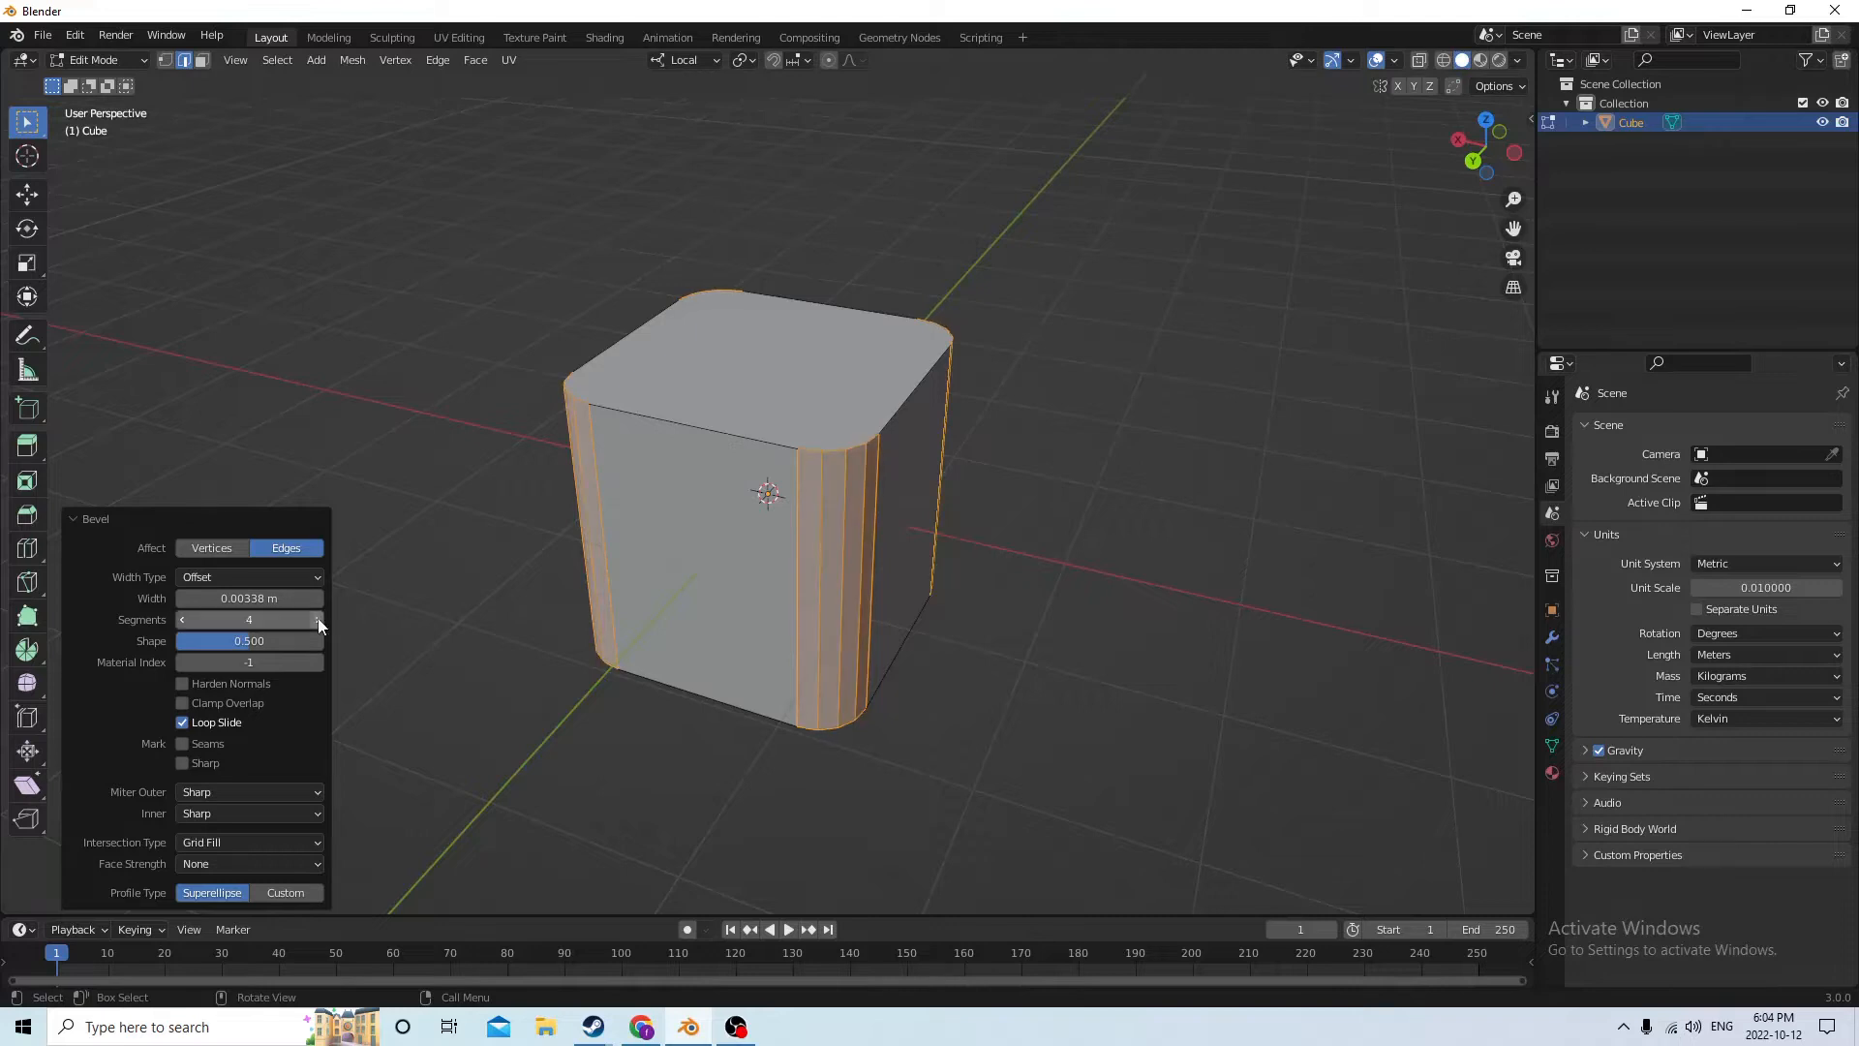
click(1042, 470)
middle_drag(1066, 427, 1032, 387)
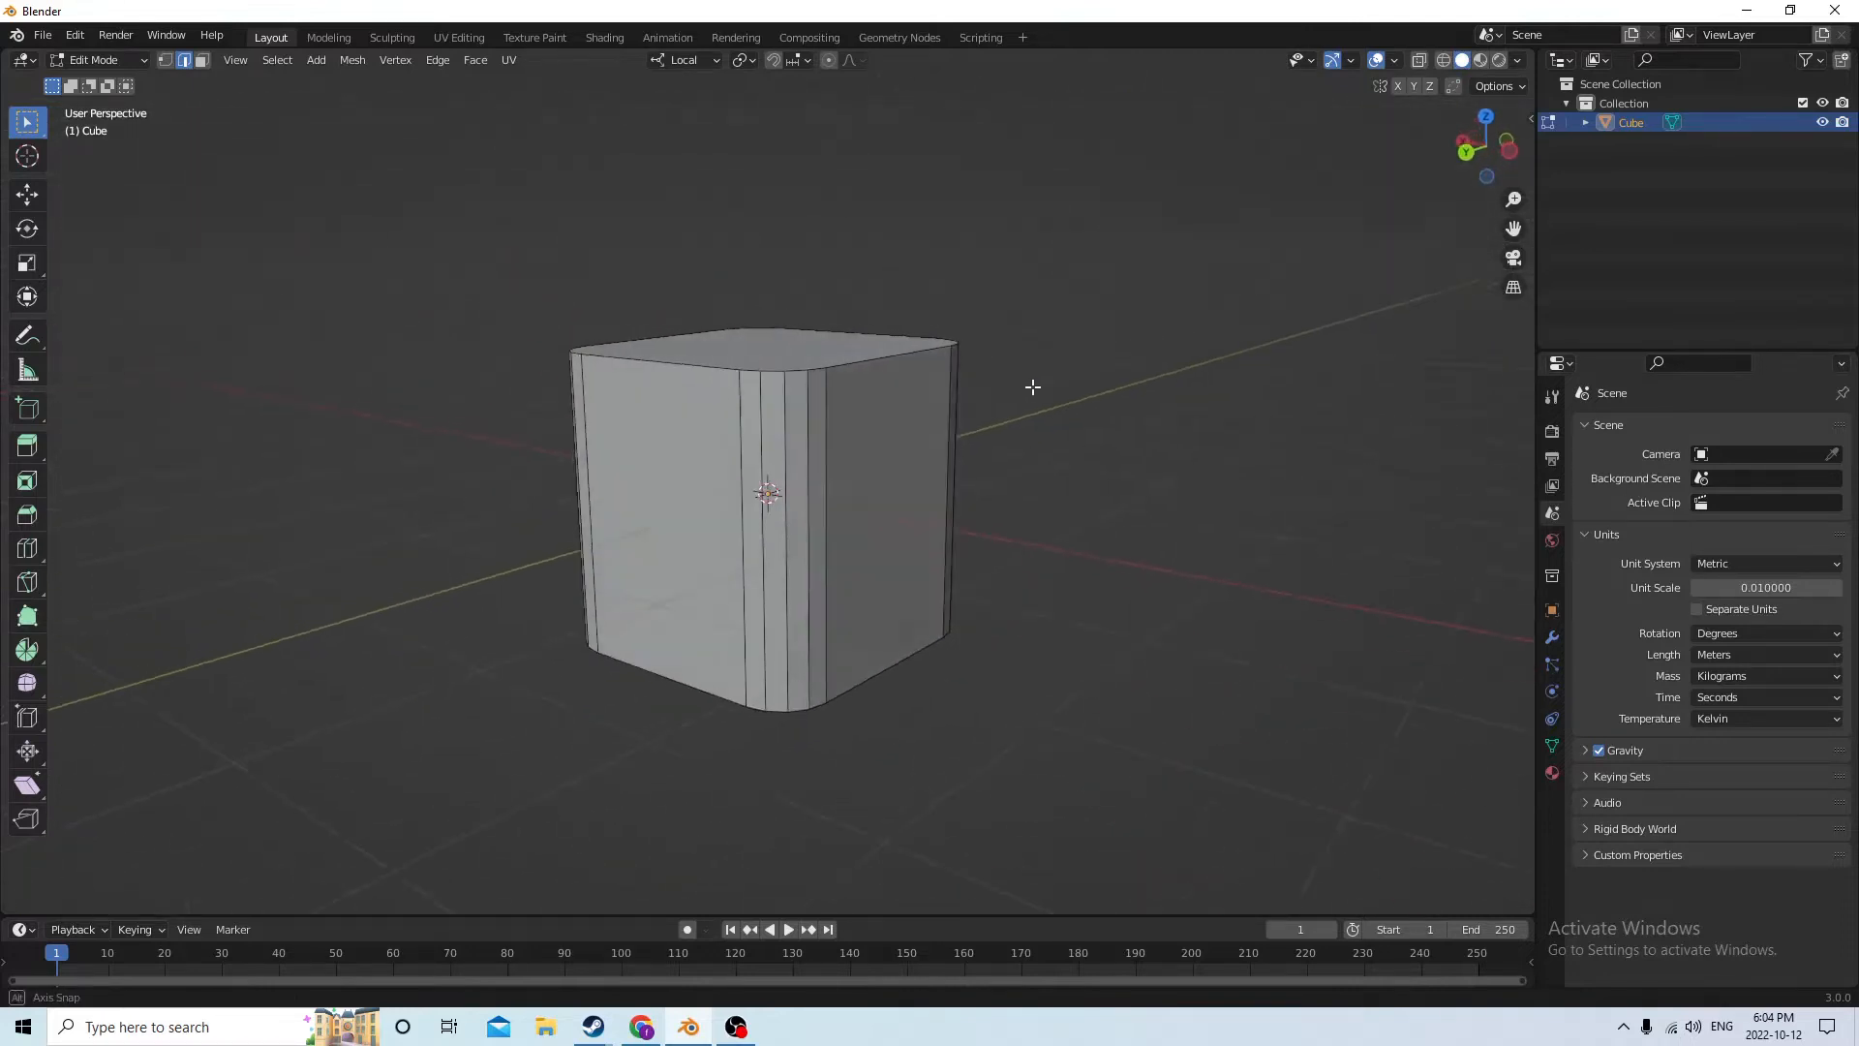
key(Tab)
Flatten the rounded cube by scaling it along its local Z axis to about 0.337
middle_drag(723, 349, 780, 351)
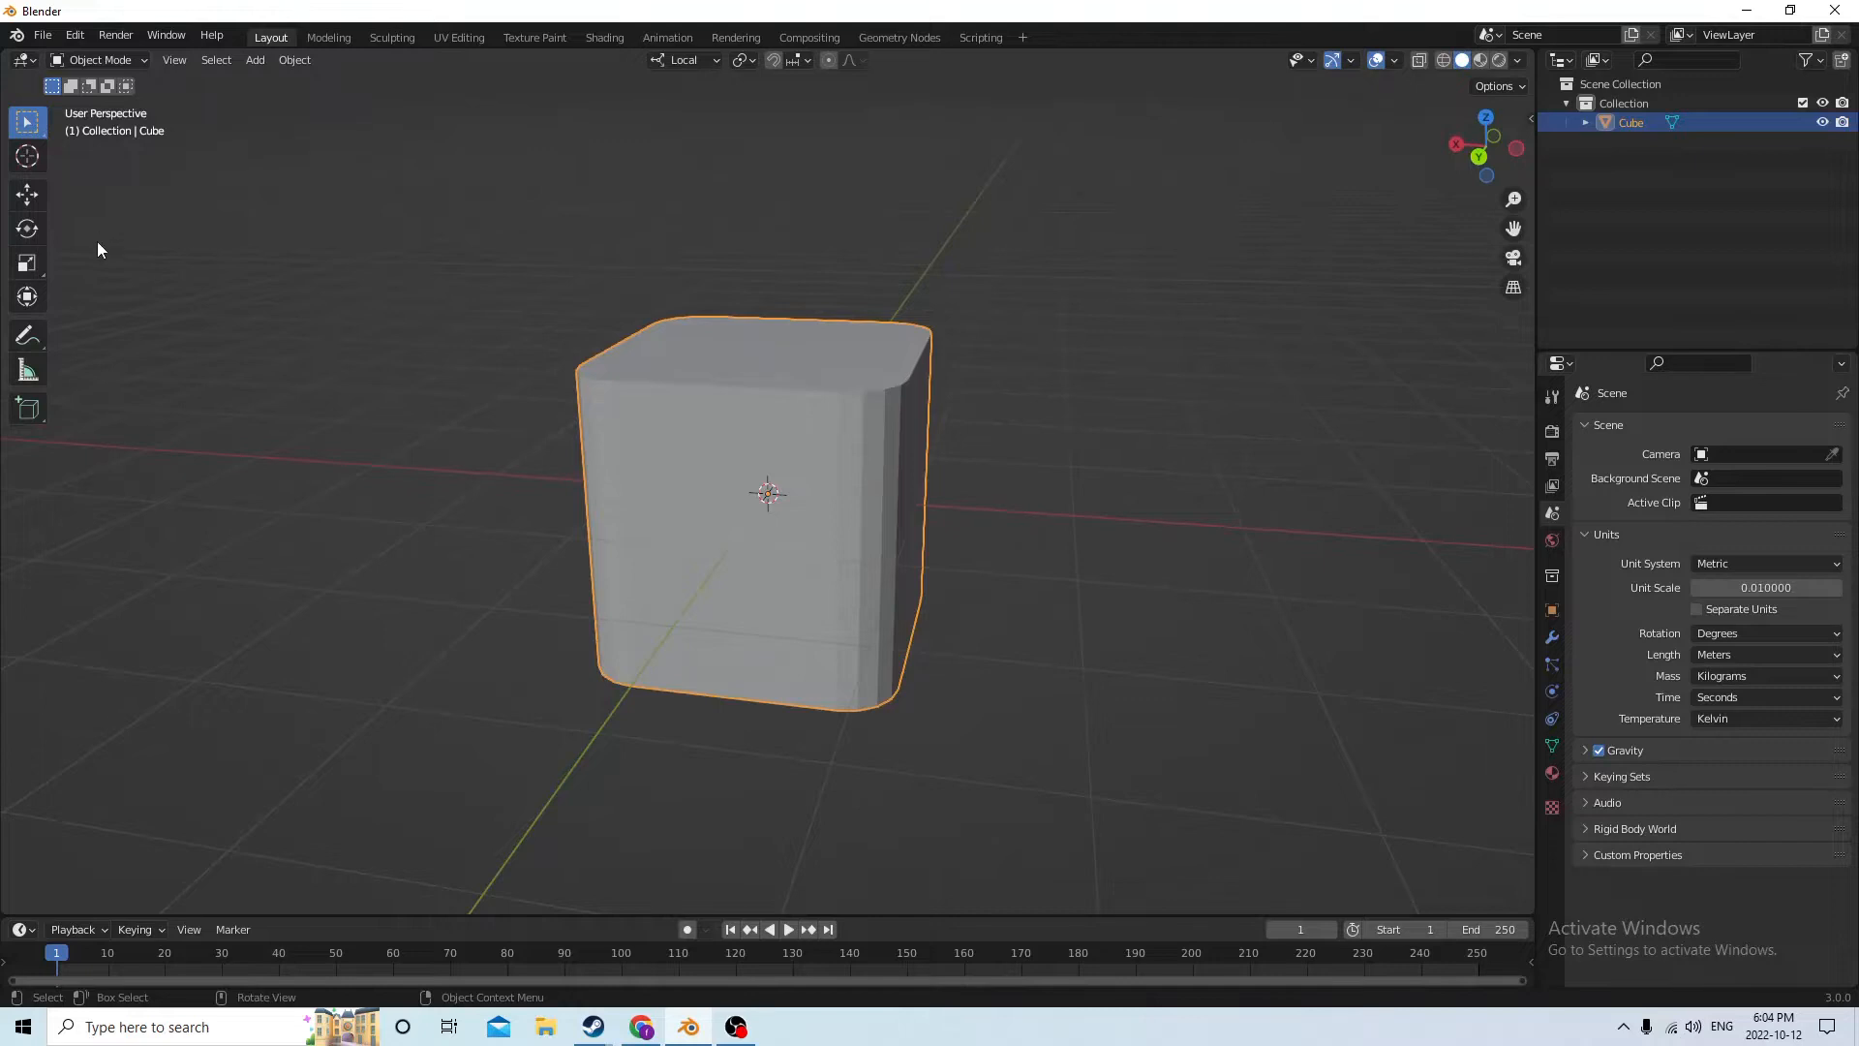
middle_drag(97, 250, 111, 204)
click(28, 262)
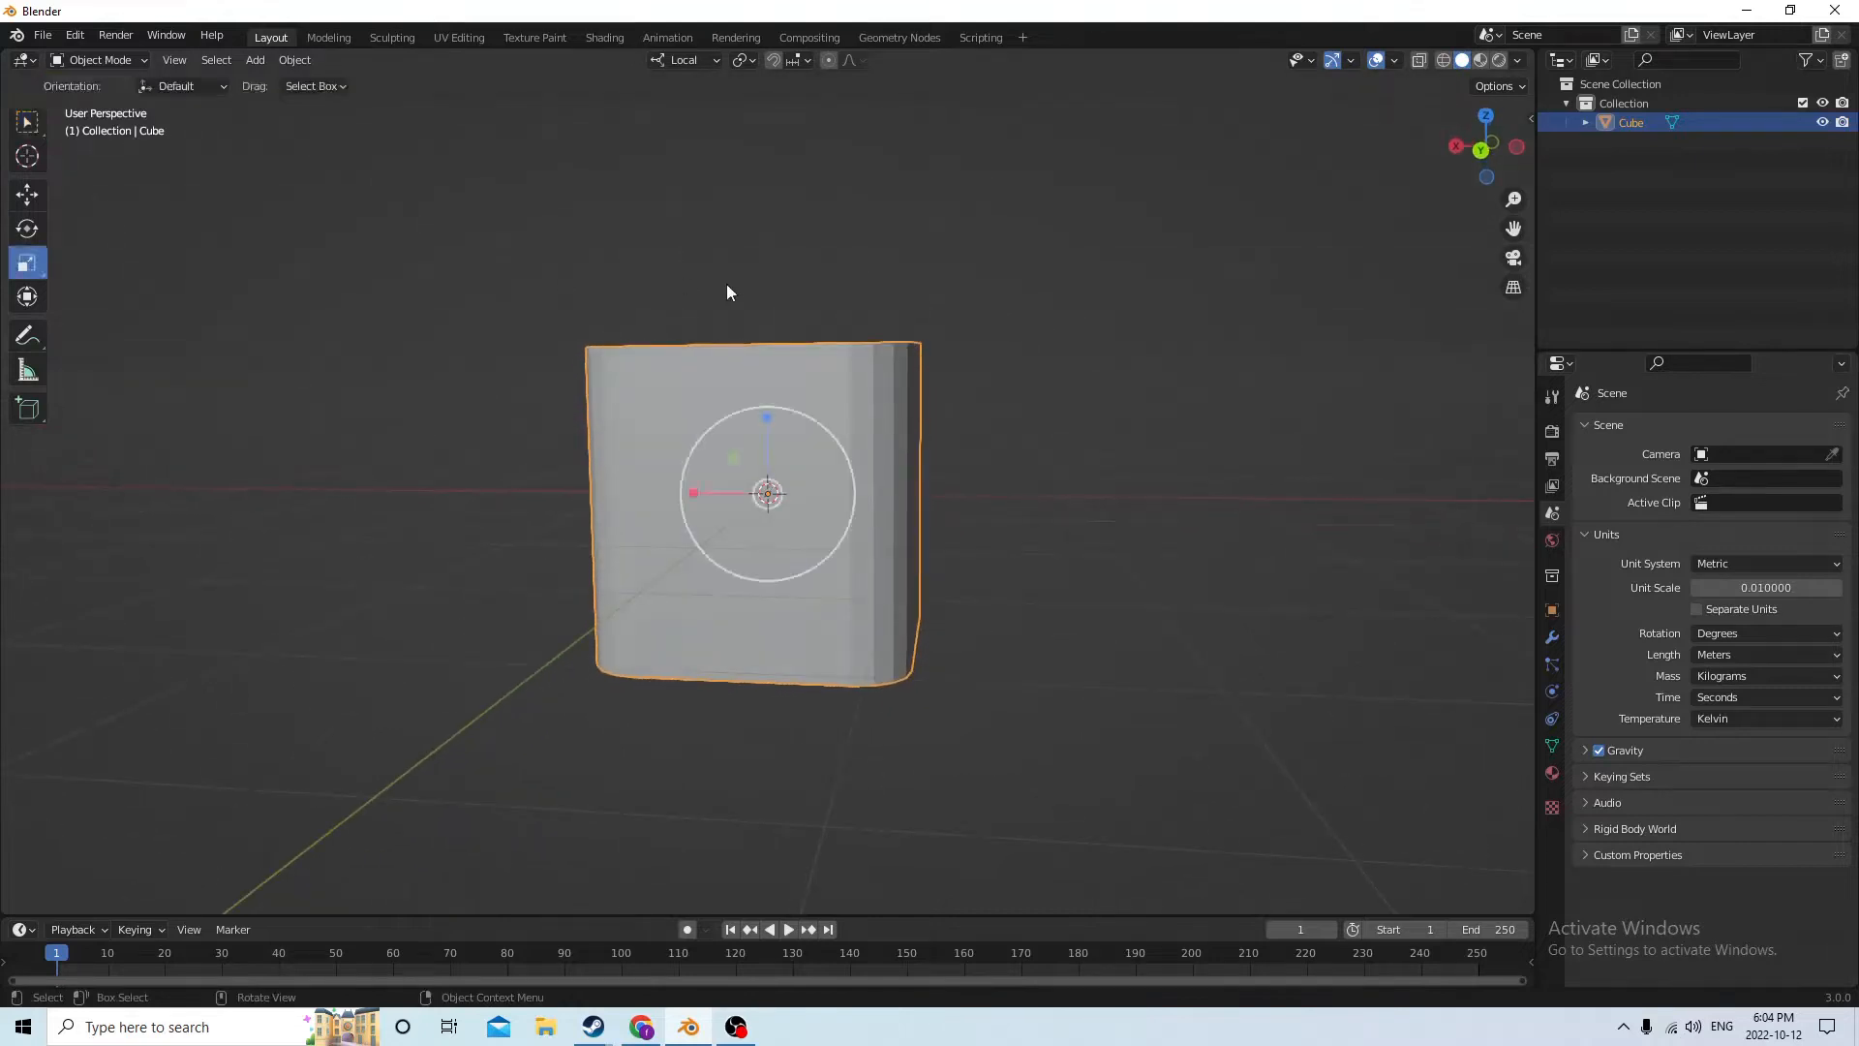
drag(766, 420, 768, 481)
mouse_move(767, 482)
middle_down()
mouse_move(666, 542)
mouse_move(740, 488)
middle_up()
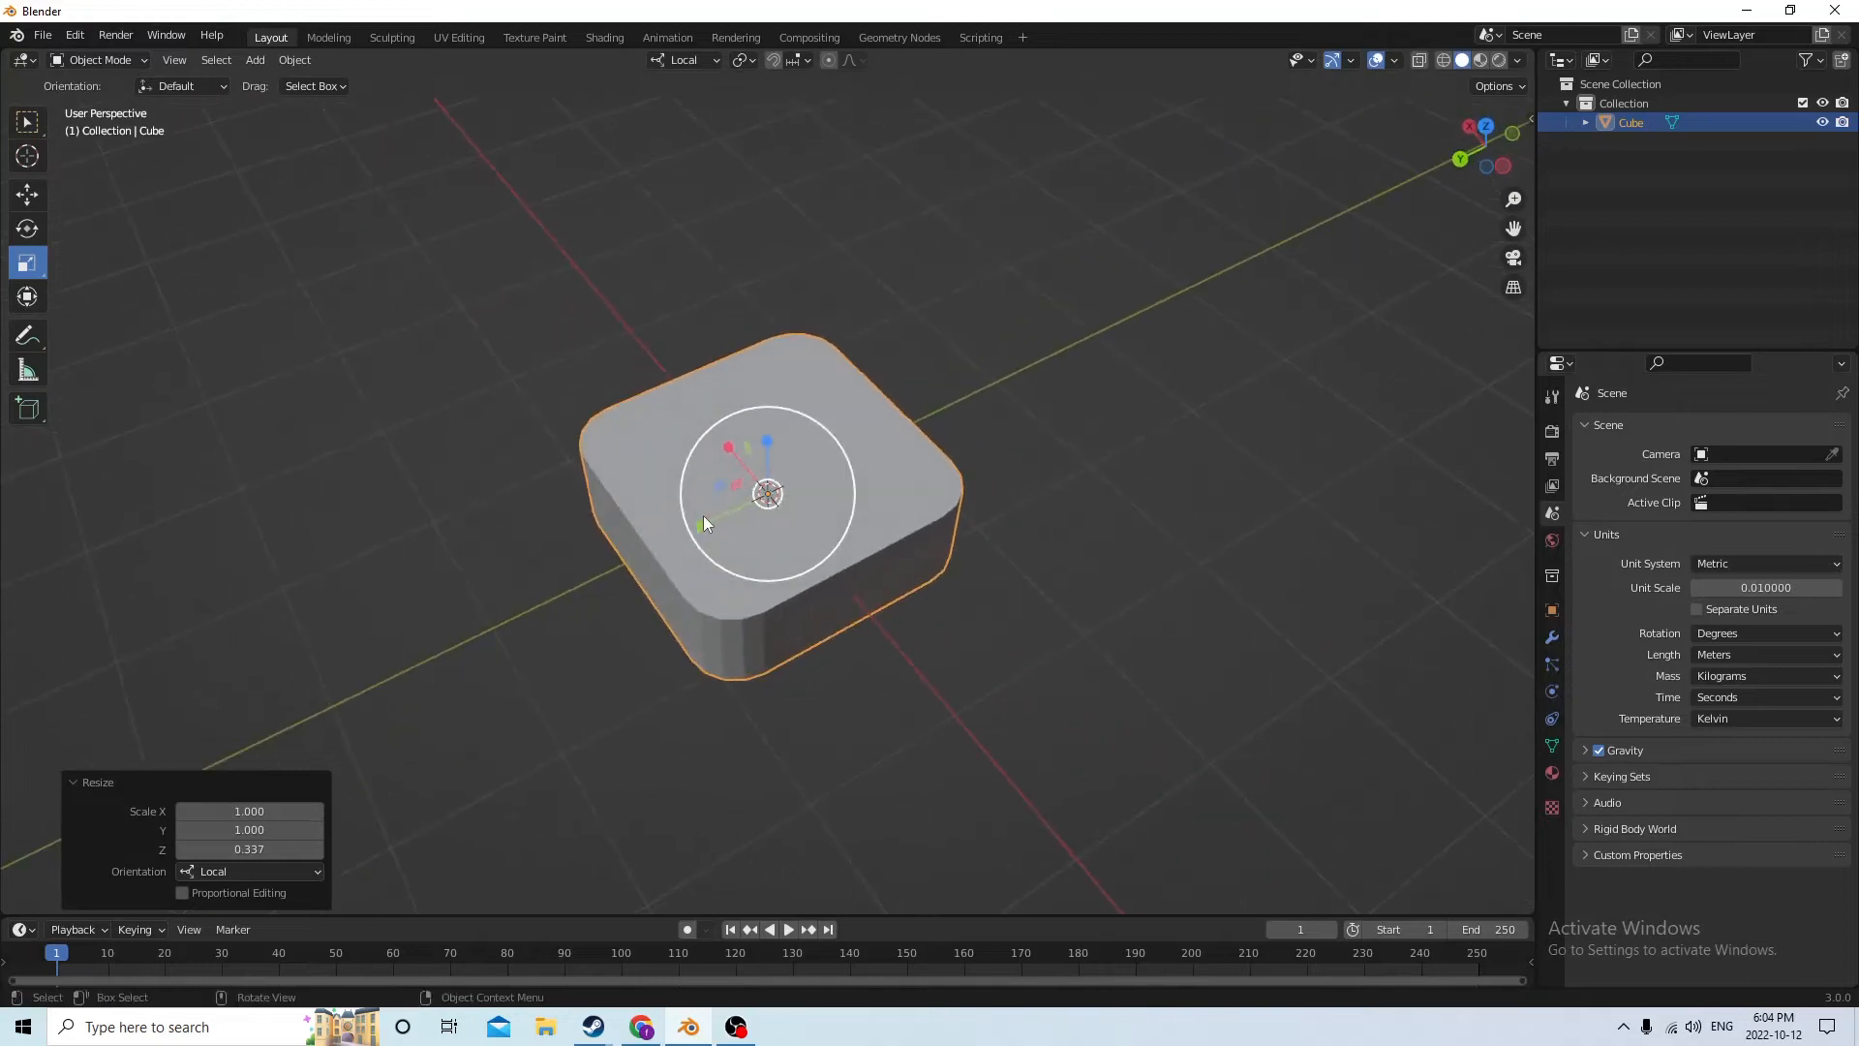
drag(703, 515, 715, 510)
right_click(716, 510)
Duplicate the flattened block in place and move the copy straight up along Z above the original
middle_drag(718, 426, 792, 313)
key(shift+d)
right_click(796, 289)
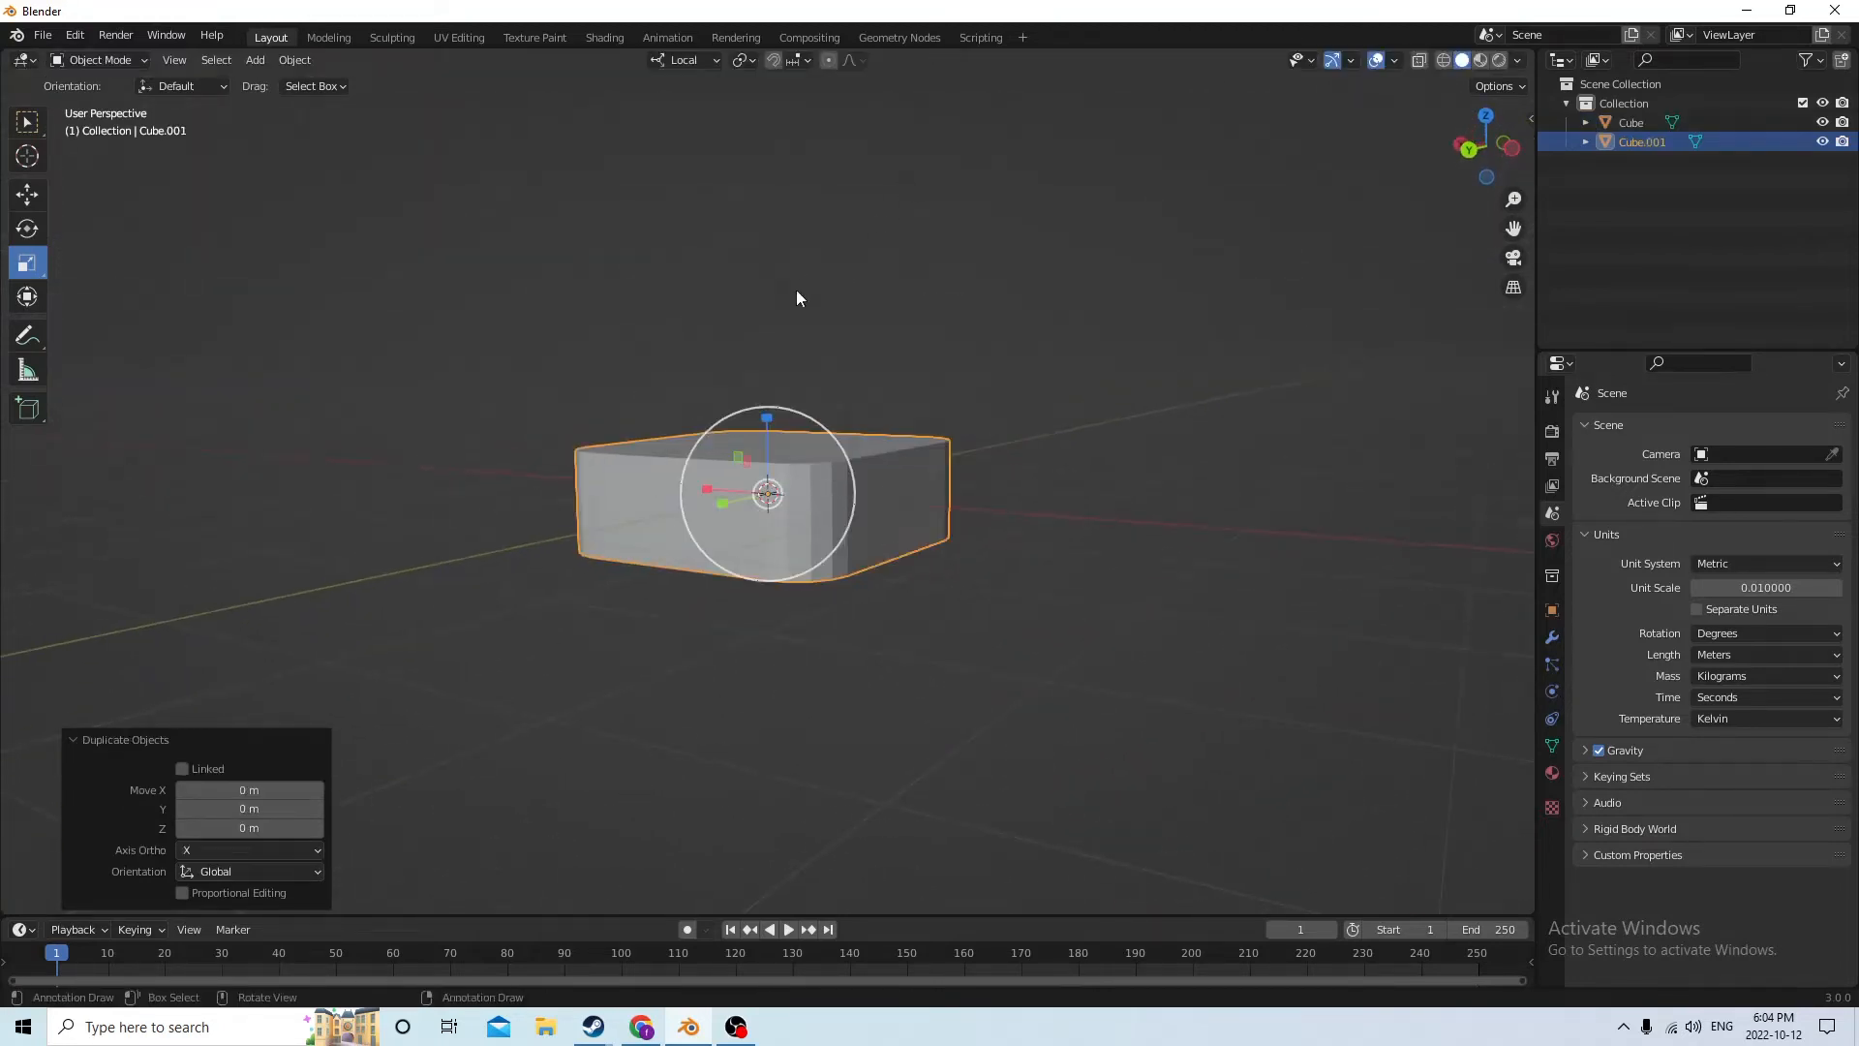
click(27, 194)
drag(761, 445, 748, 249)
middle_drag(748, 249, 816, 463)
click(769, 475)
scroll(816, 463, down, 3)
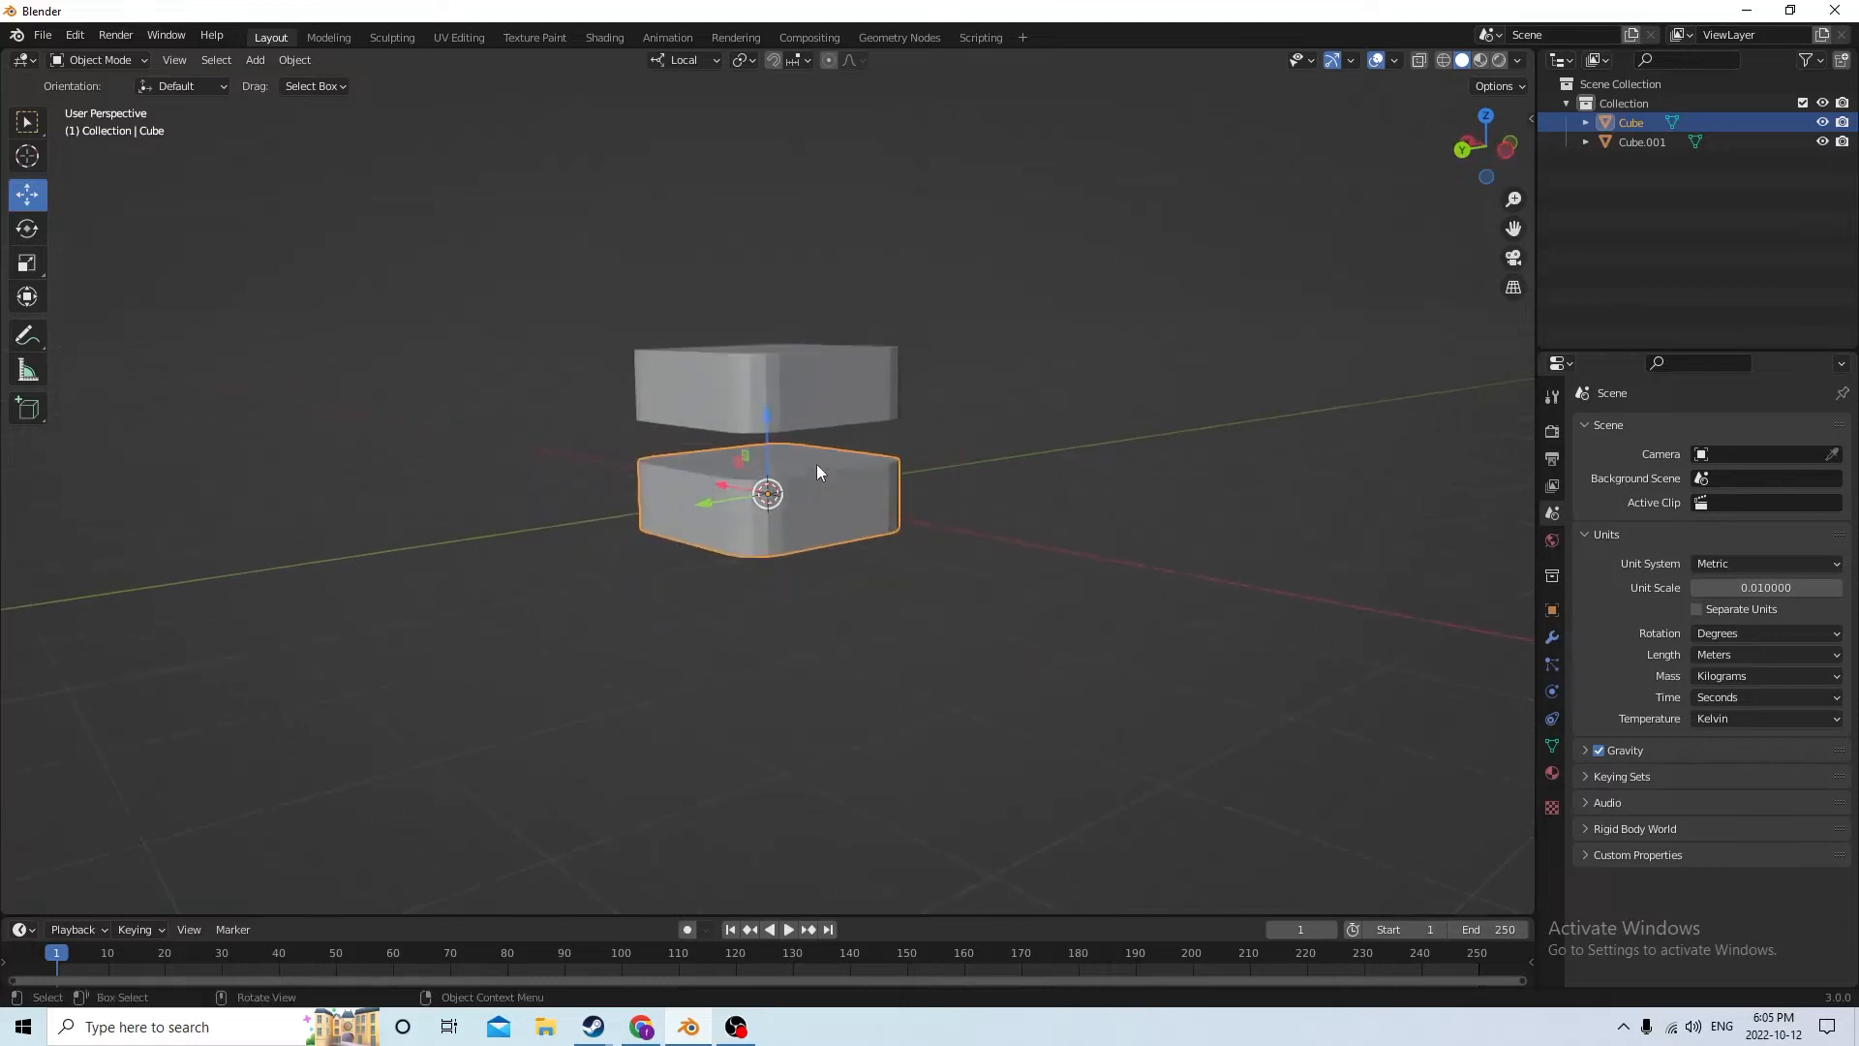
drag(764, 411, 757, 221)
right_click(757, 221)
Move the upper block about 0.024 m further up along its local Z axis
click(767, 373)
drag(767, 302, 859, 985)
scroll(817, 485, down, 3)
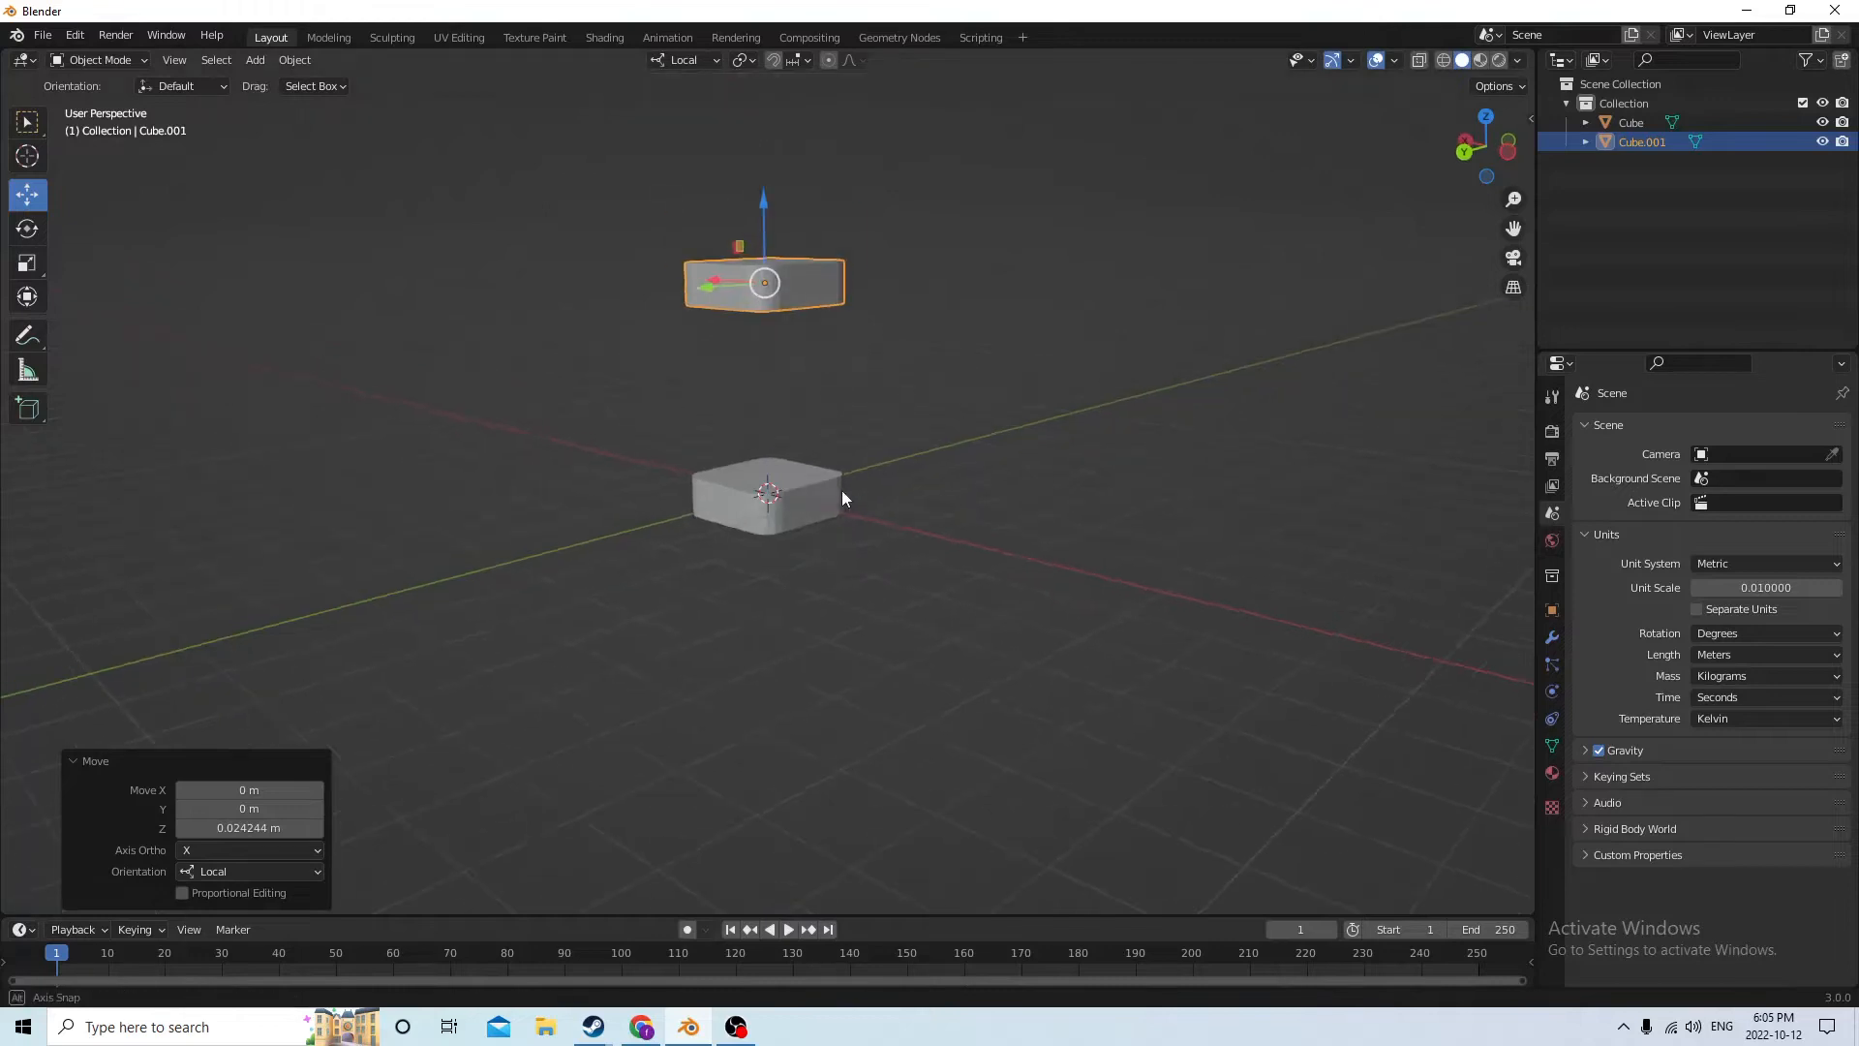
Select both flattened blocks and scale them together along their local Y axis to about 0.421
scroll(846, 469, up, 3)
middle_drag(747, 557, 689, 555)
scroll(678, 555, down, 3)
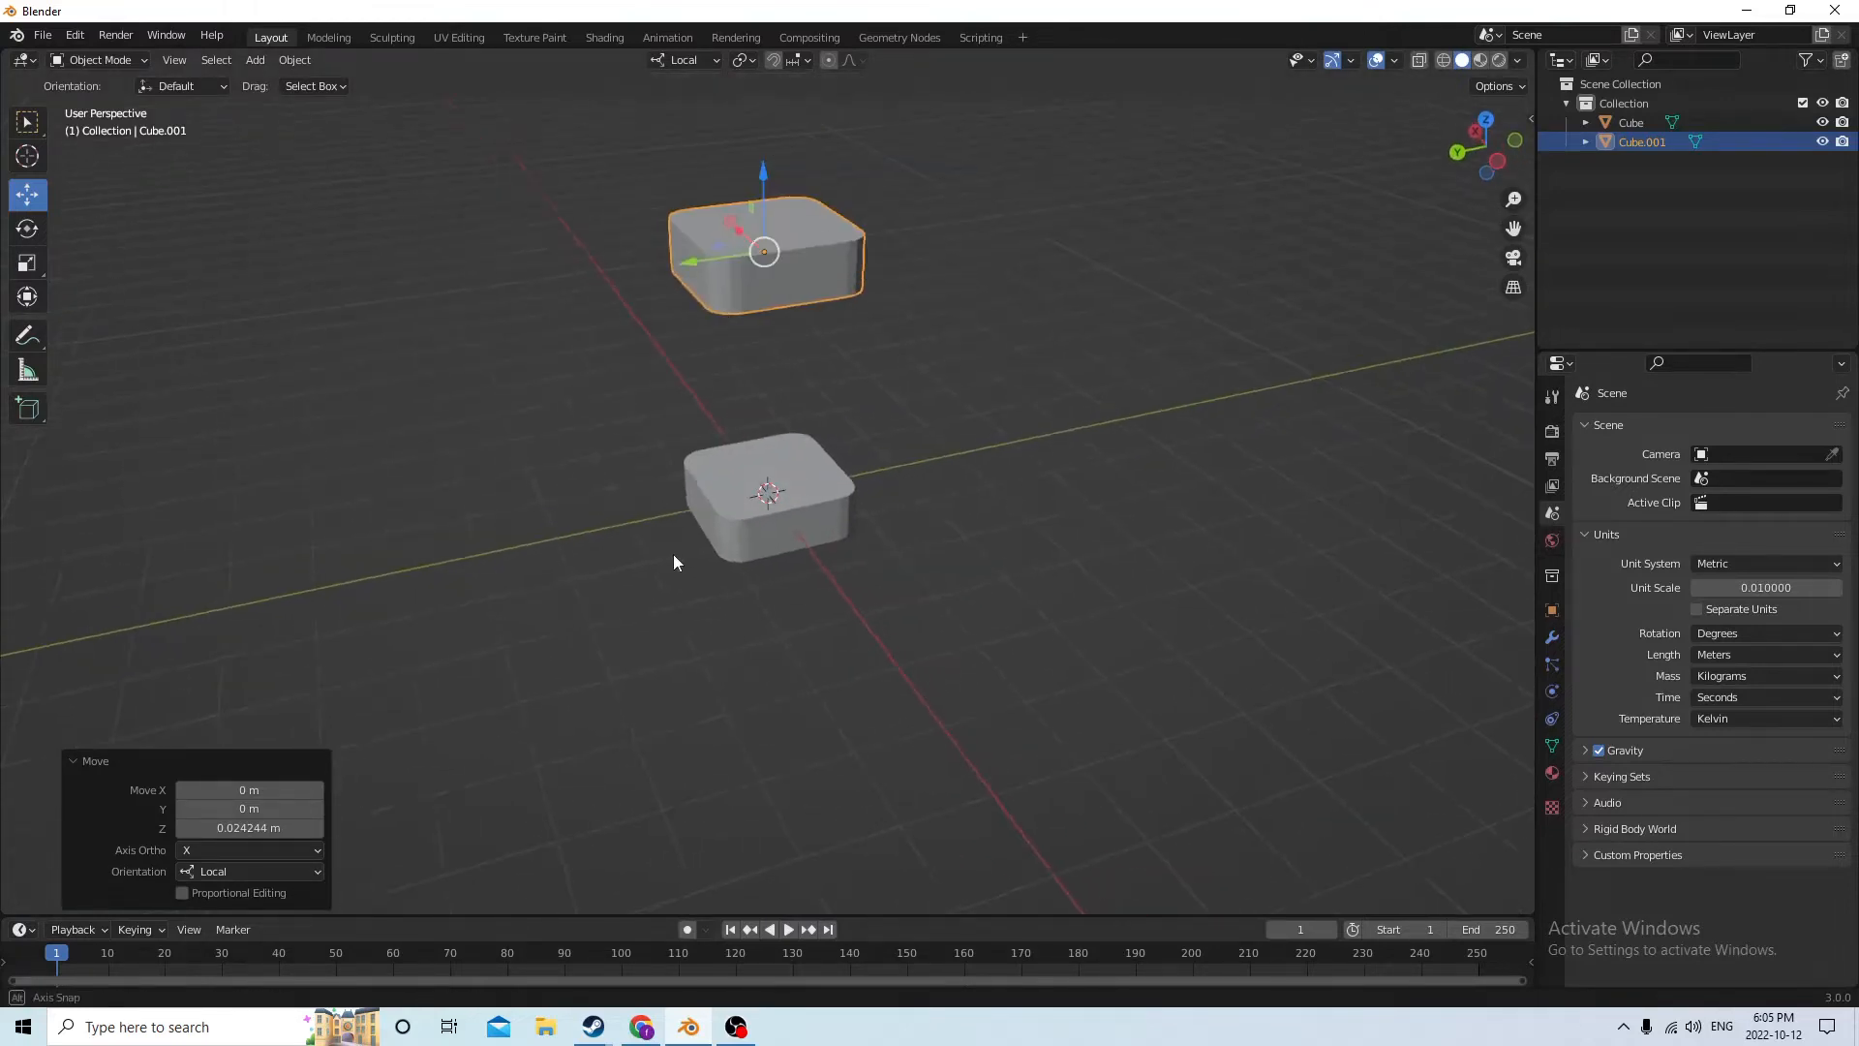
shift+click(825, 509)
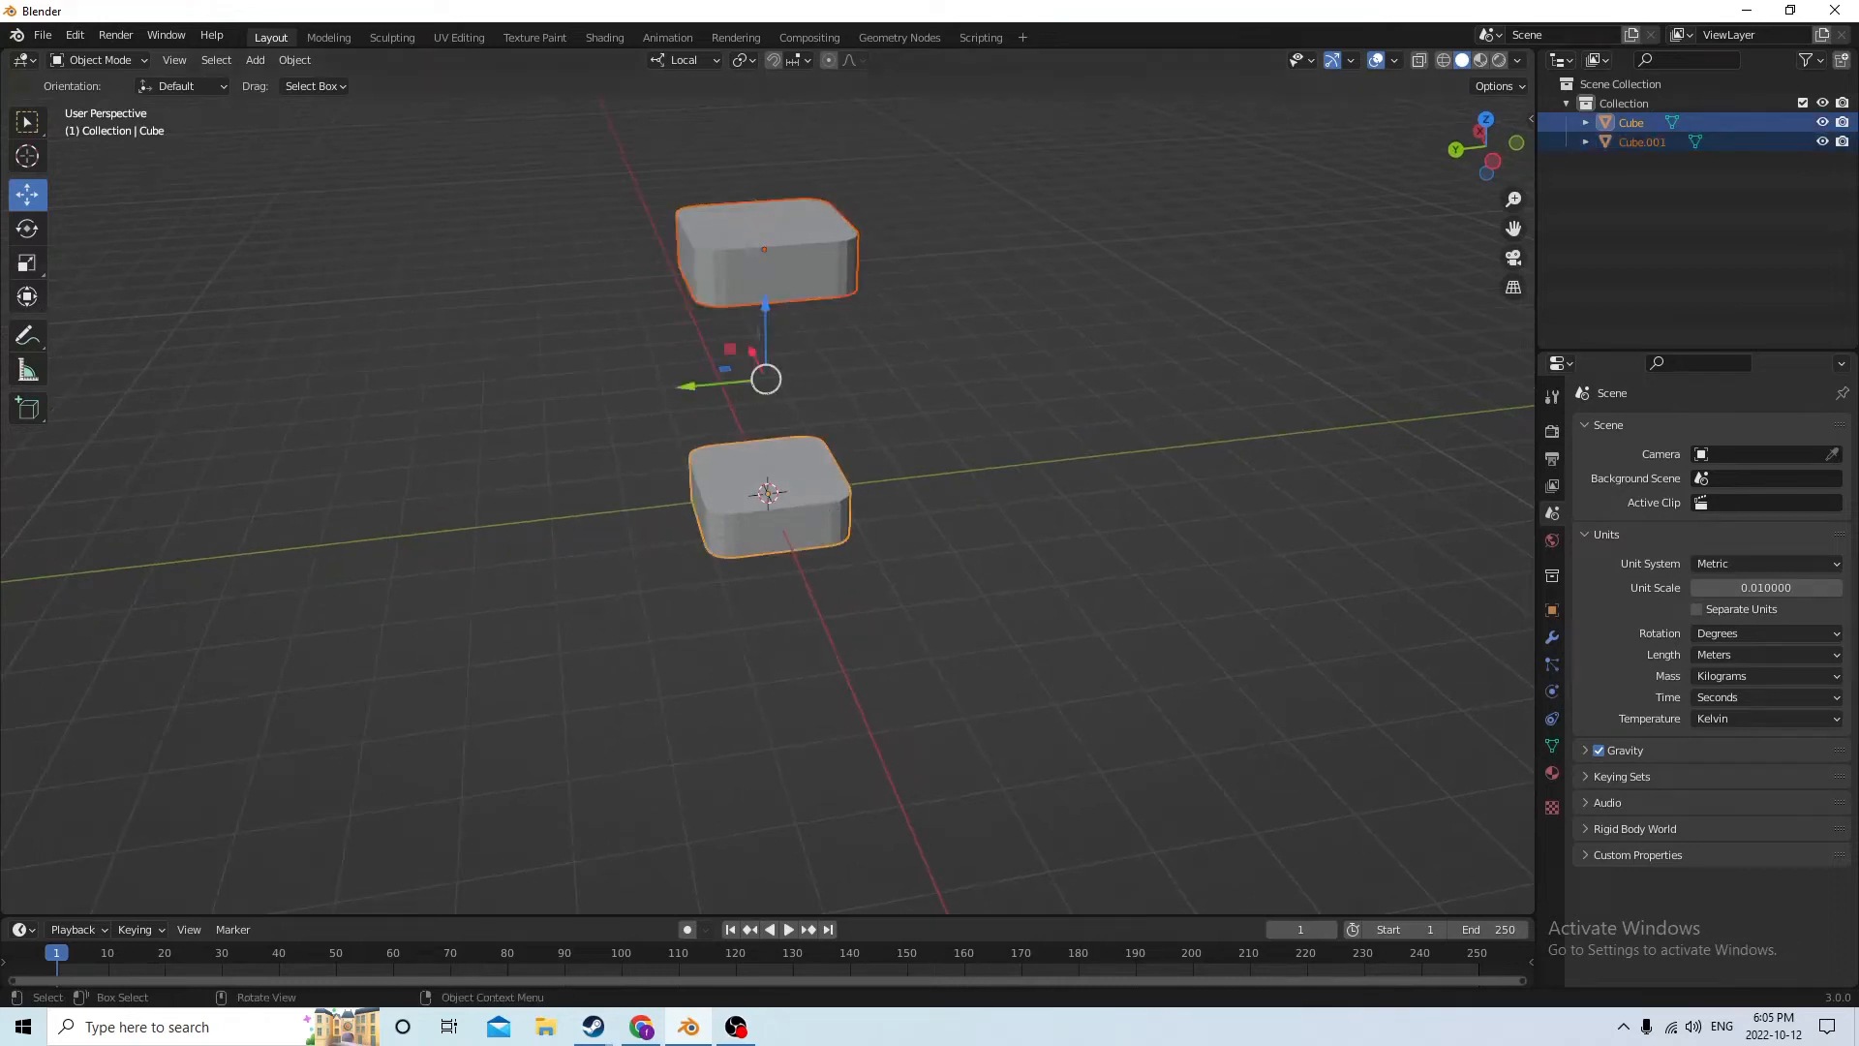
click(27, 262)
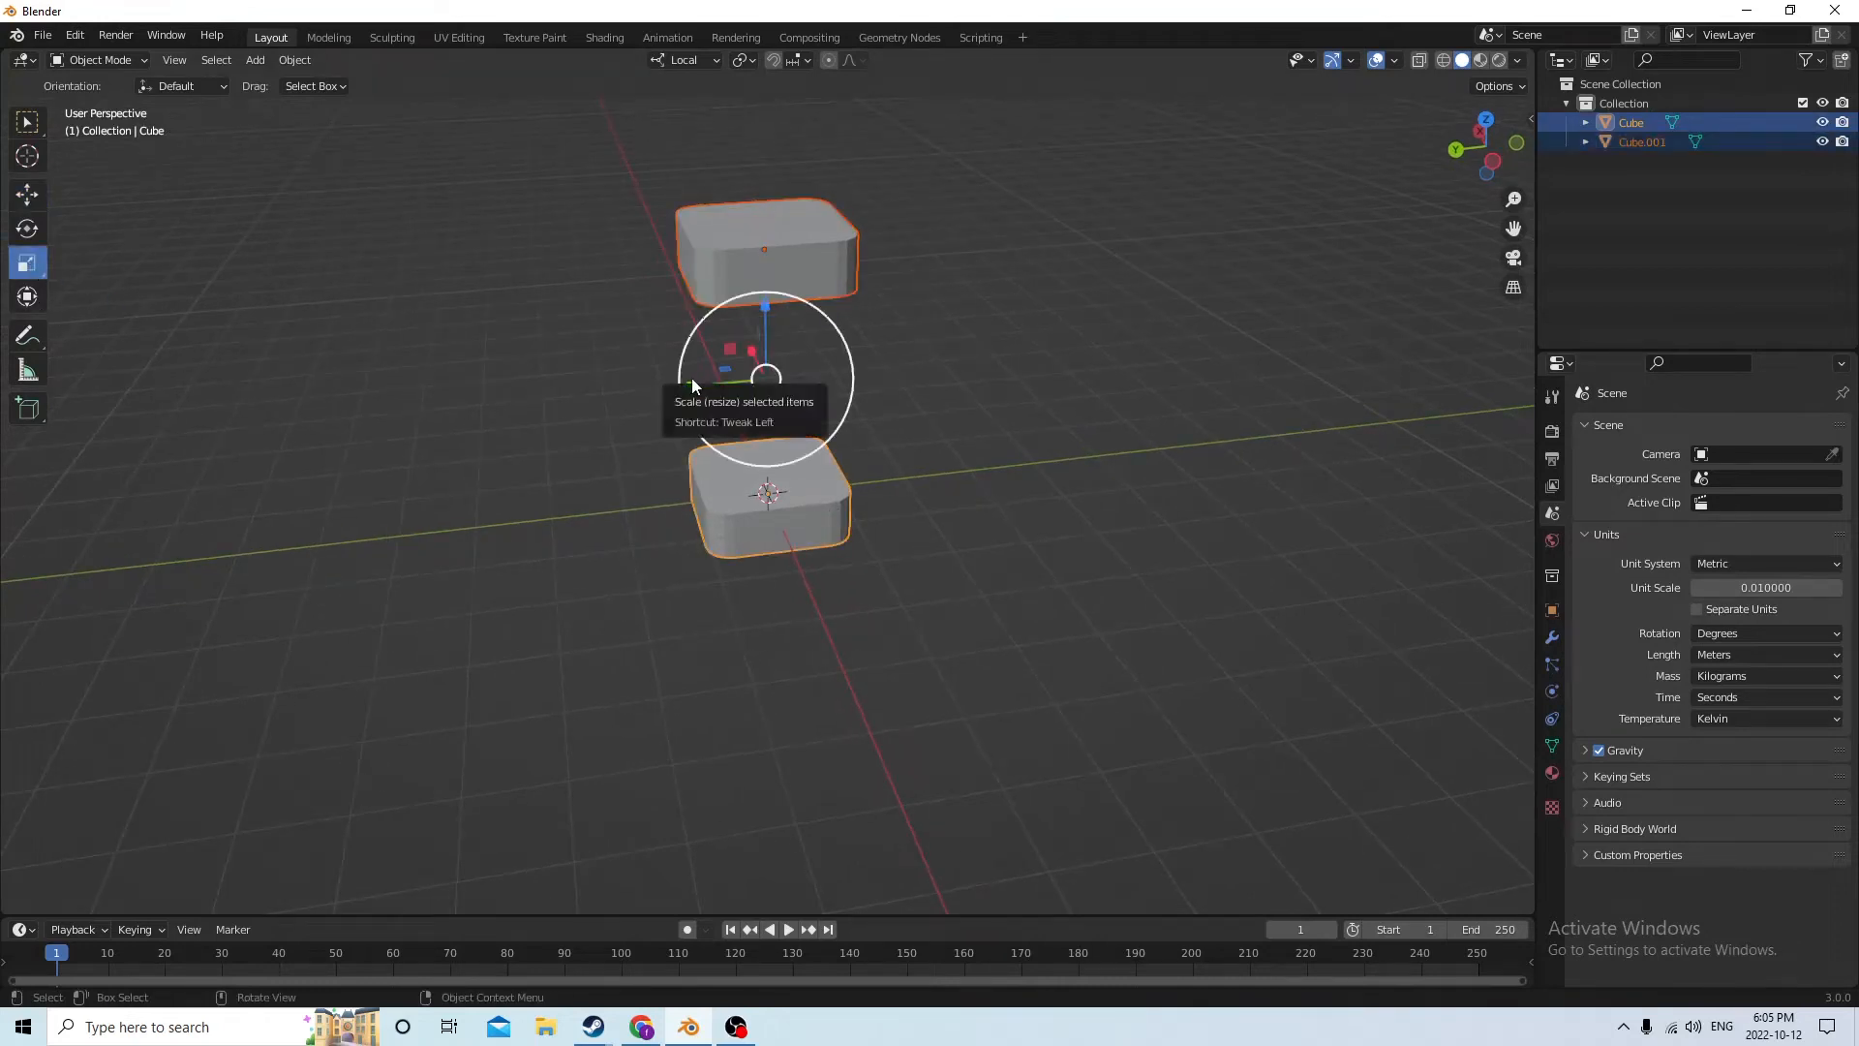
key(s)
key(Escape)
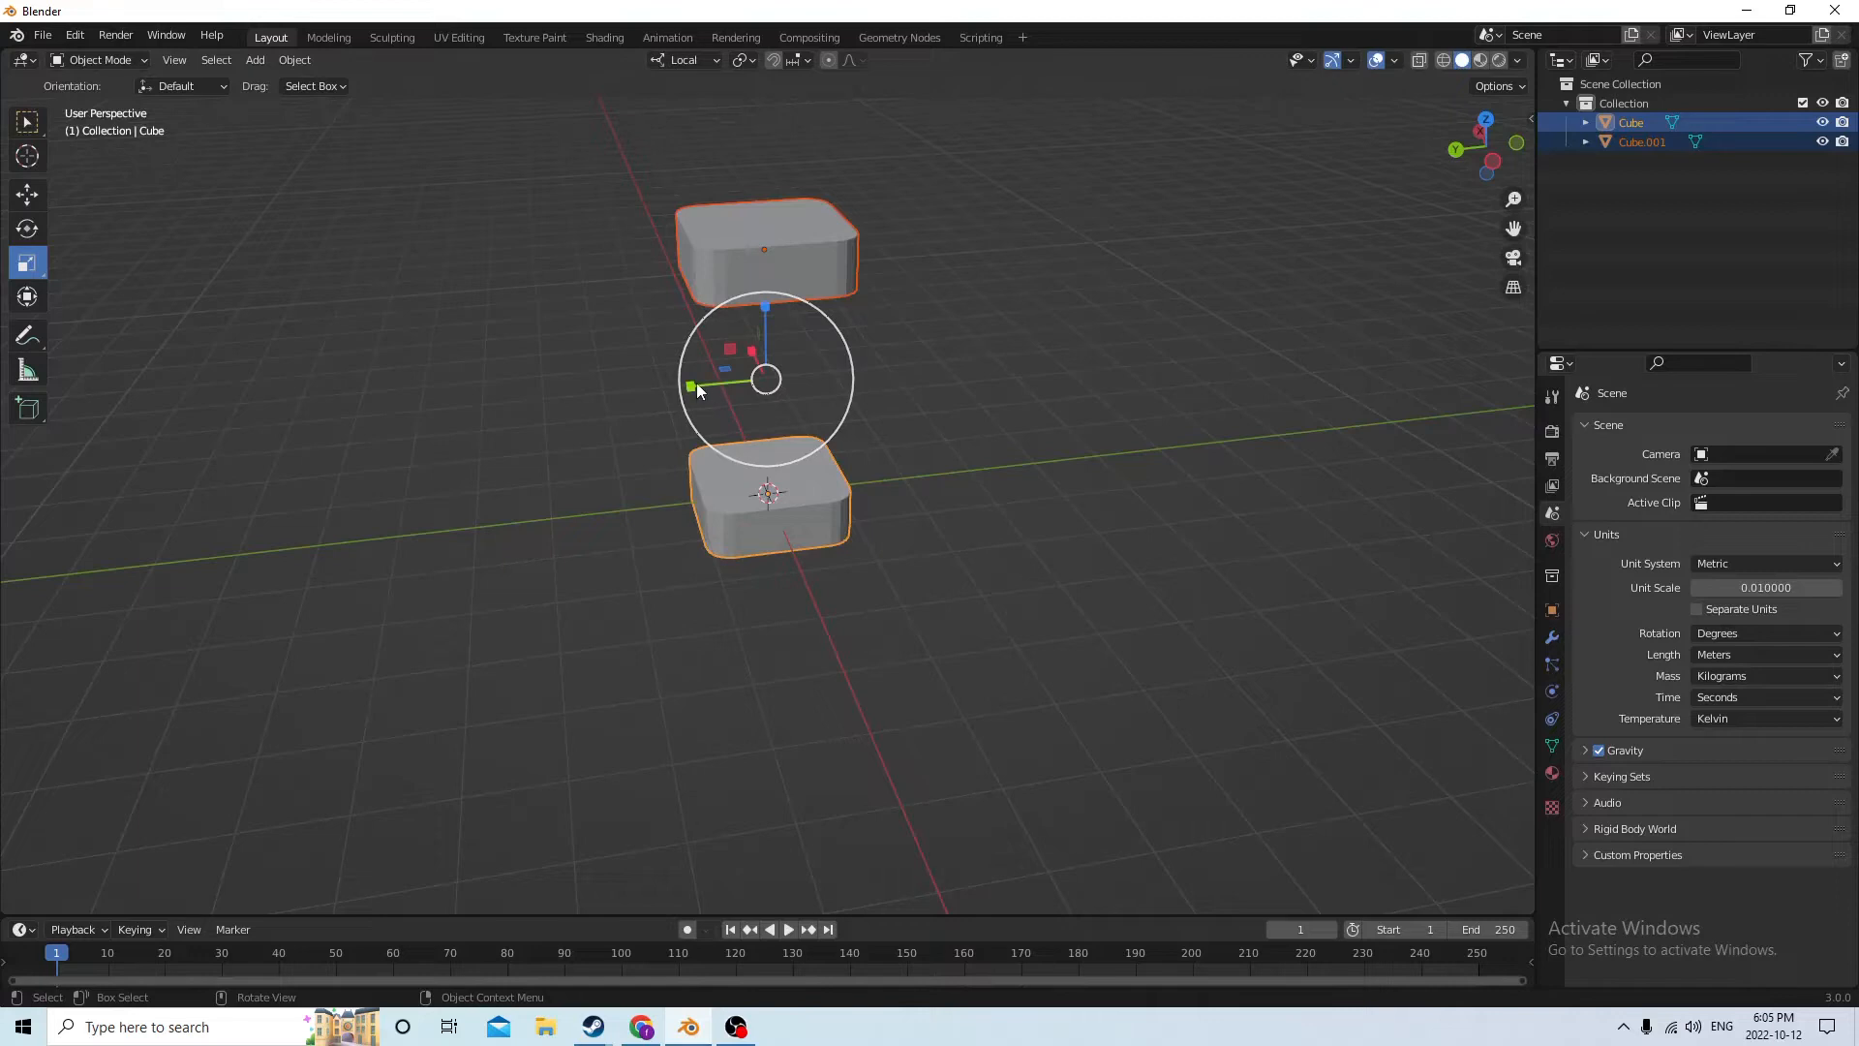
key(s)
key(y)
key(y)
click(742, 382)
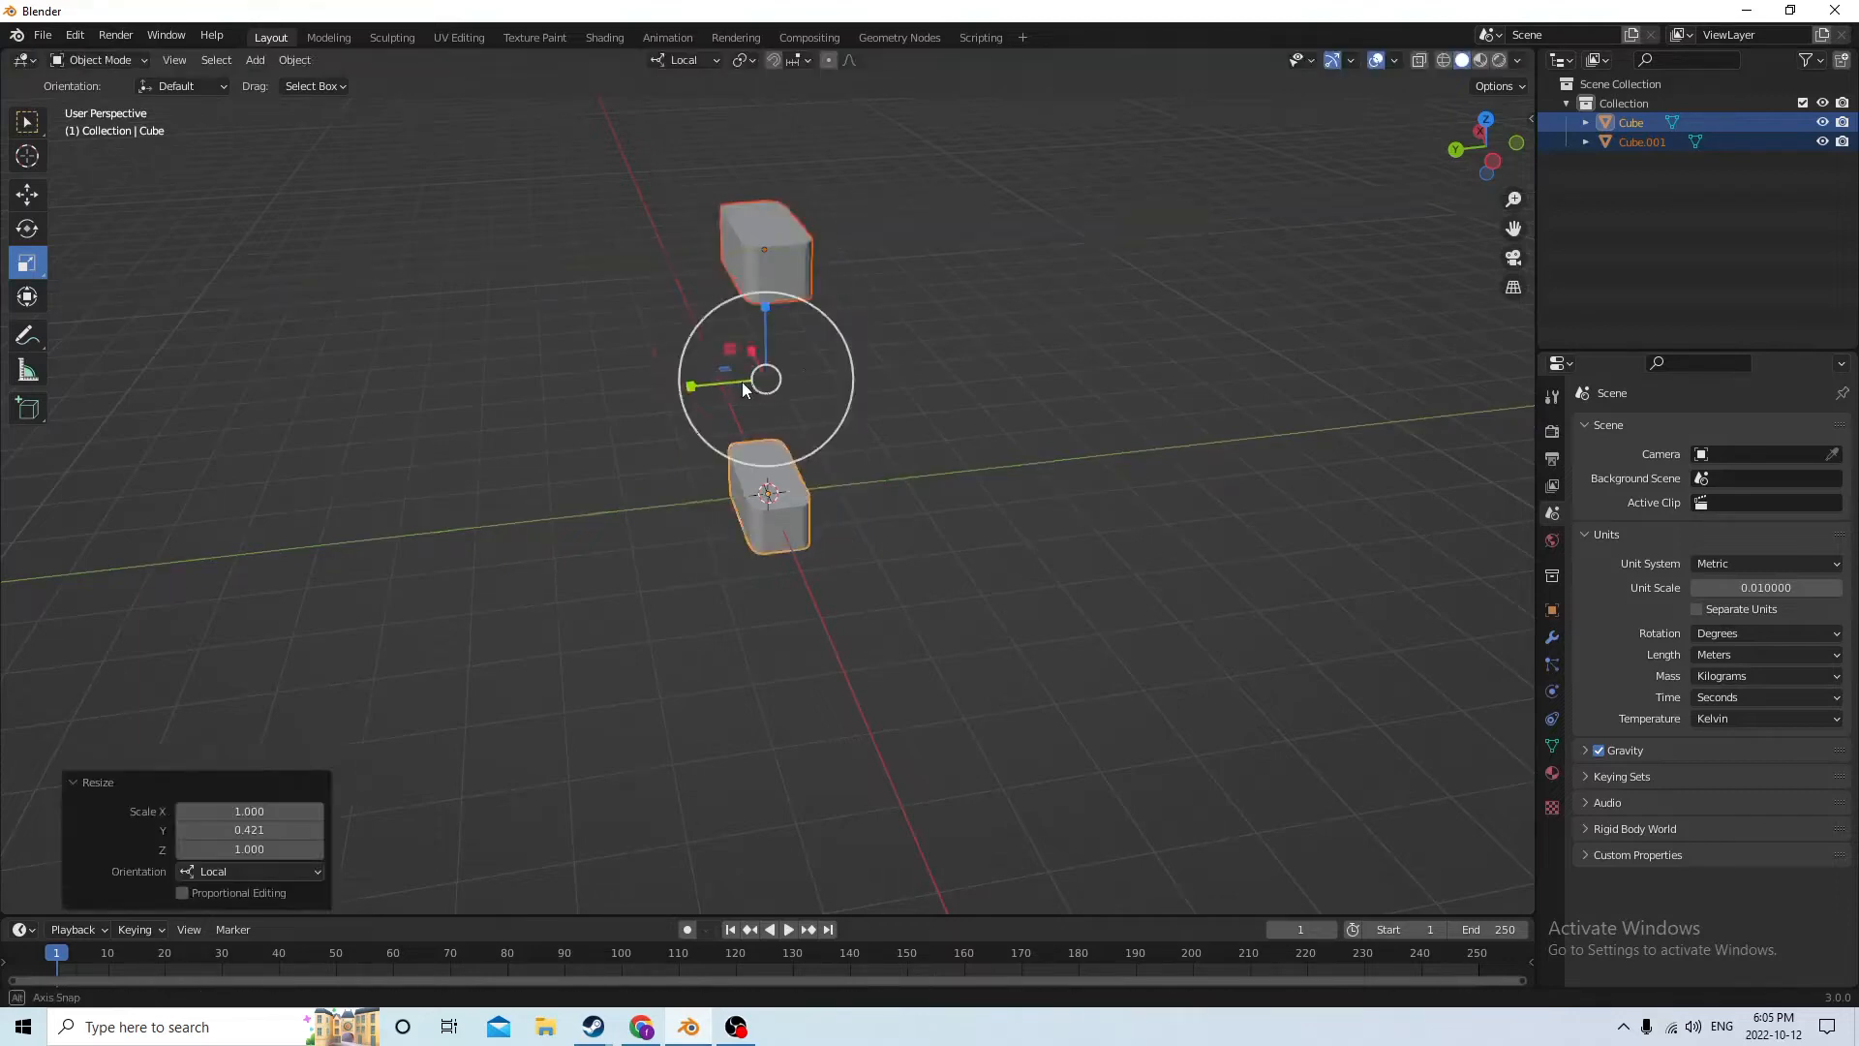
Duplicate the lower block in place and move the copy up about 0.019 m along its local Z axis
middle_drag(741, 382, 943, 386)
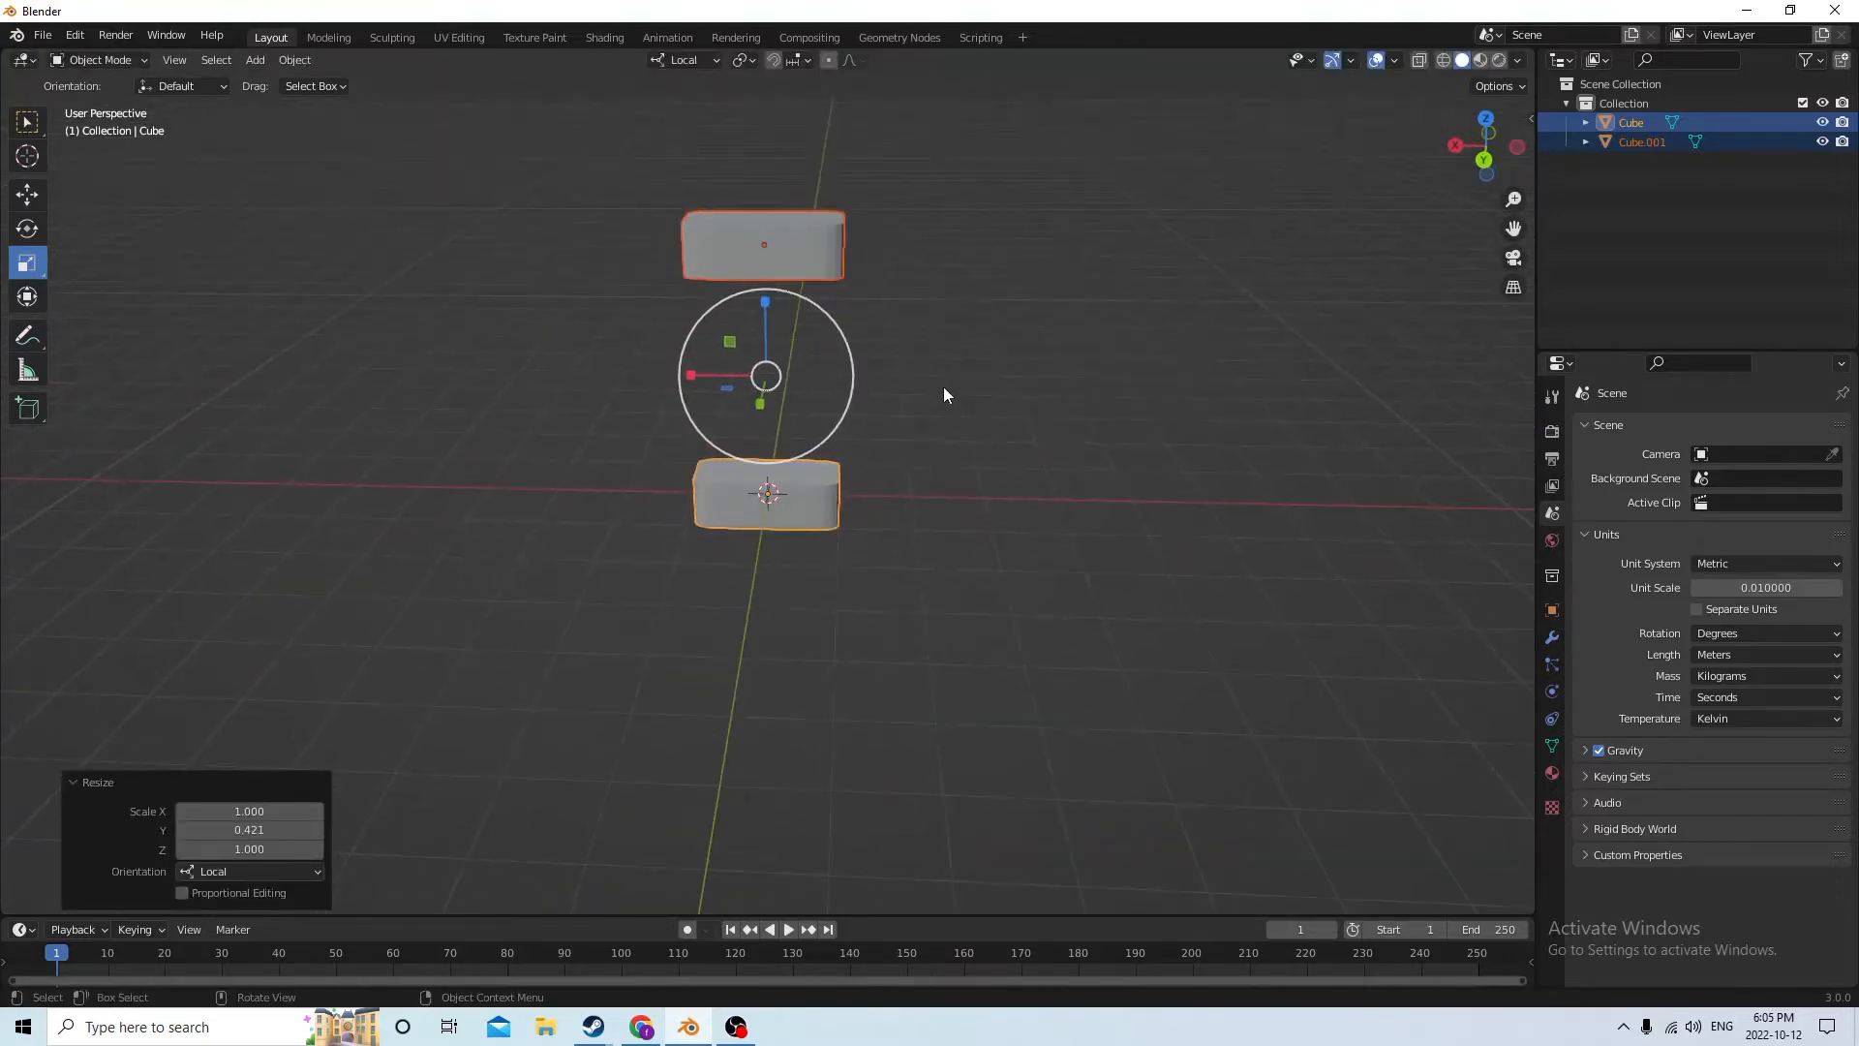
click(943, 416)
middle_drag(961, 452, 910, 462)
scroll(784, 487, up, 3)
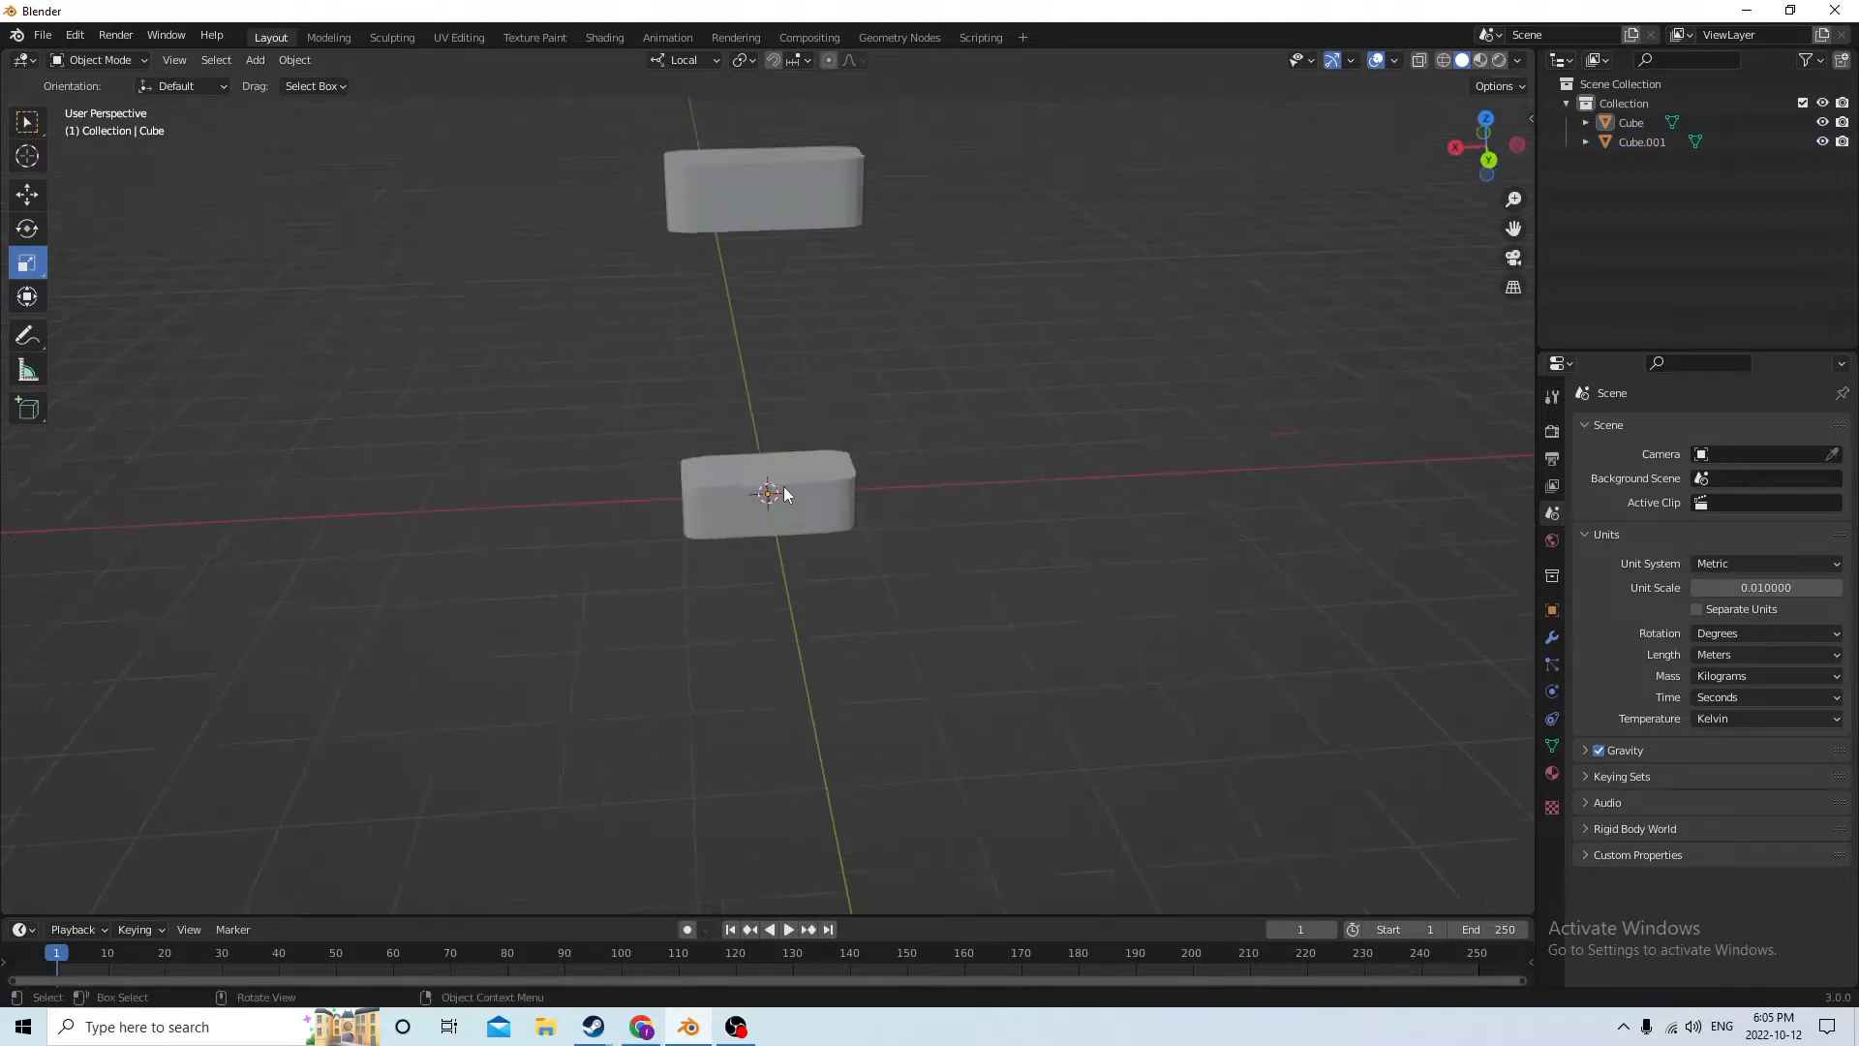
click(786, 487)
key(shift+d)
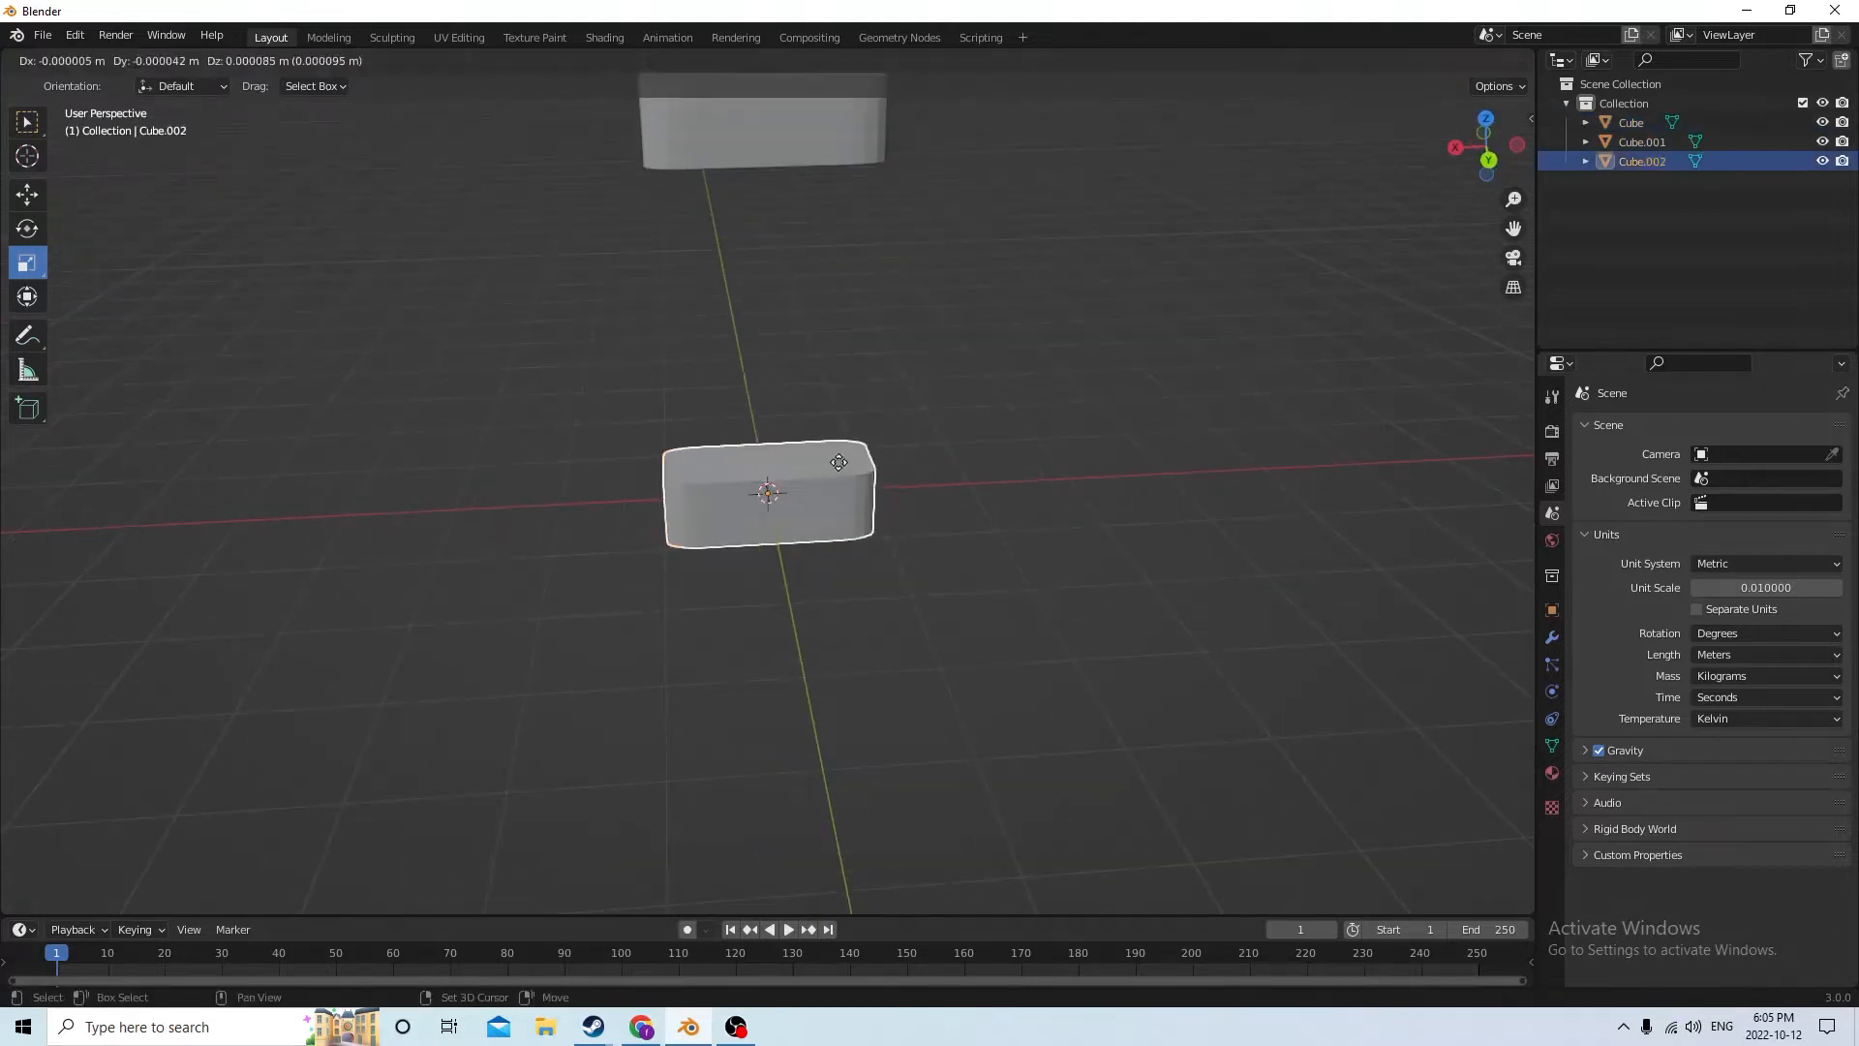
key(Escape)
click(30, 199)
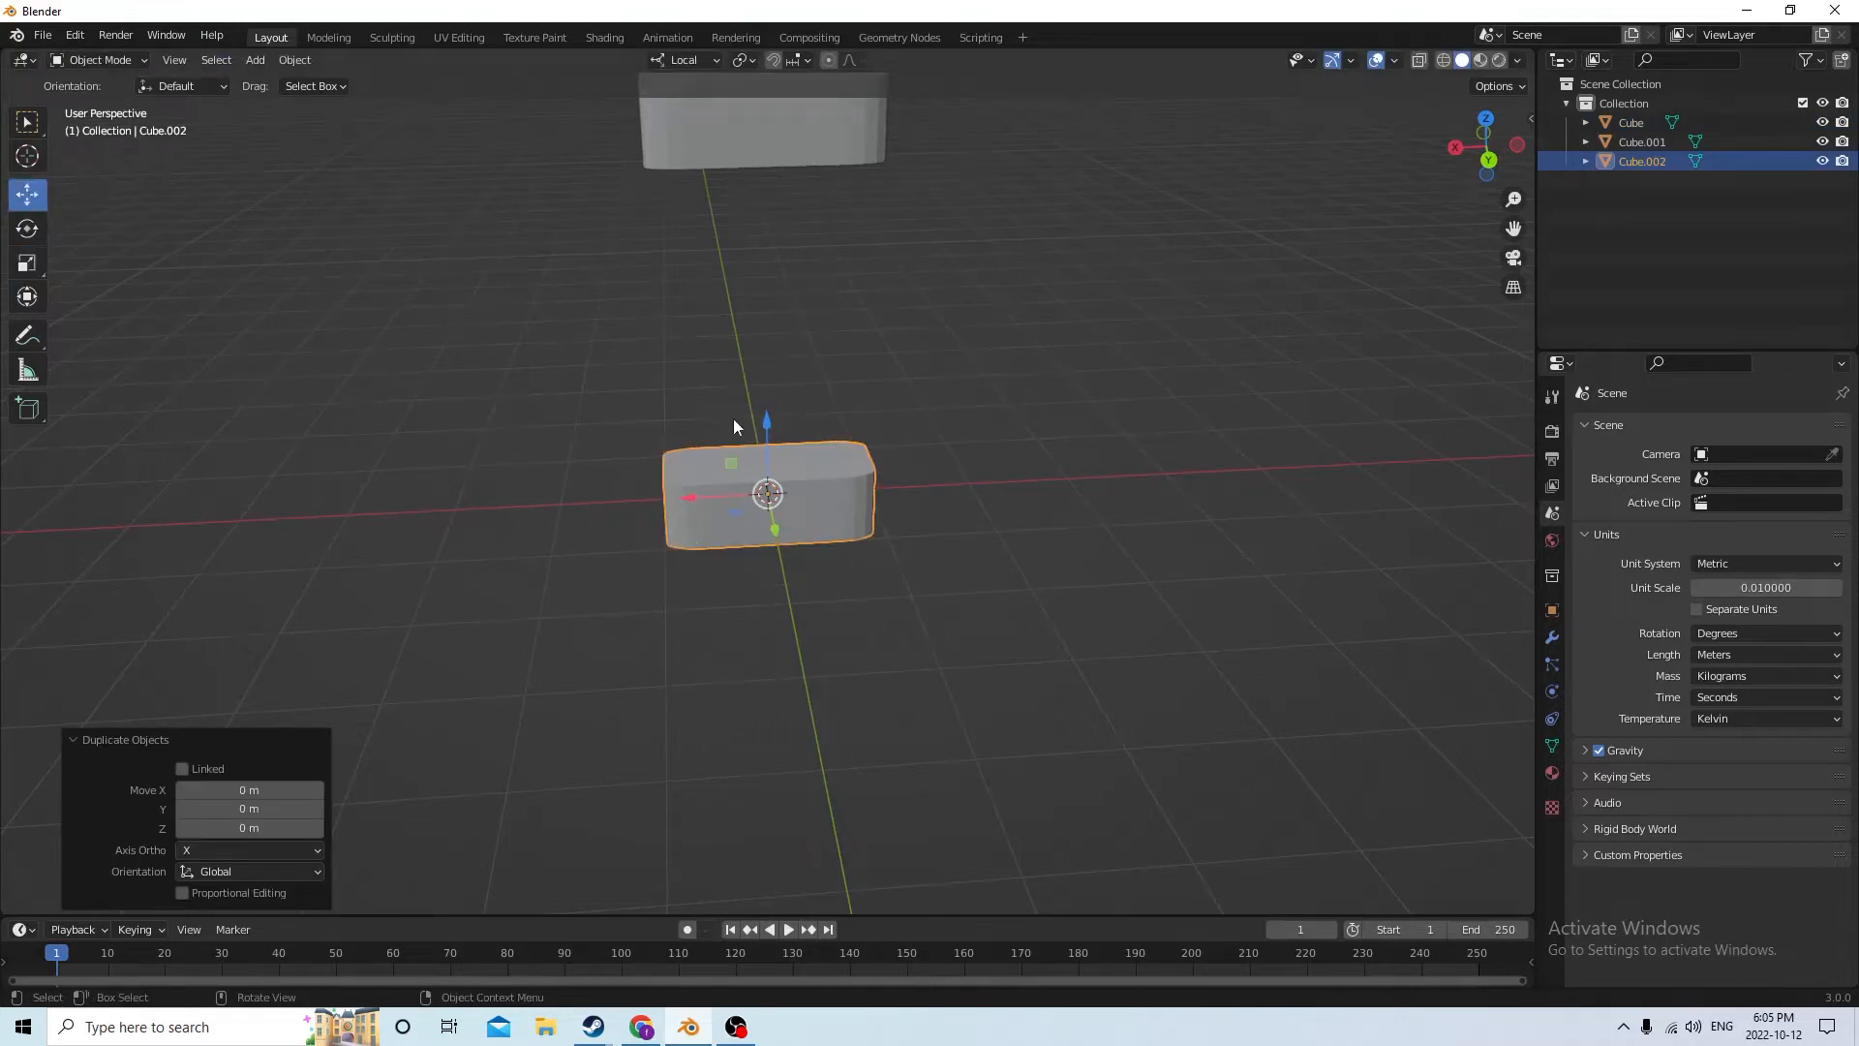
drag(769, 421, 726, 229)
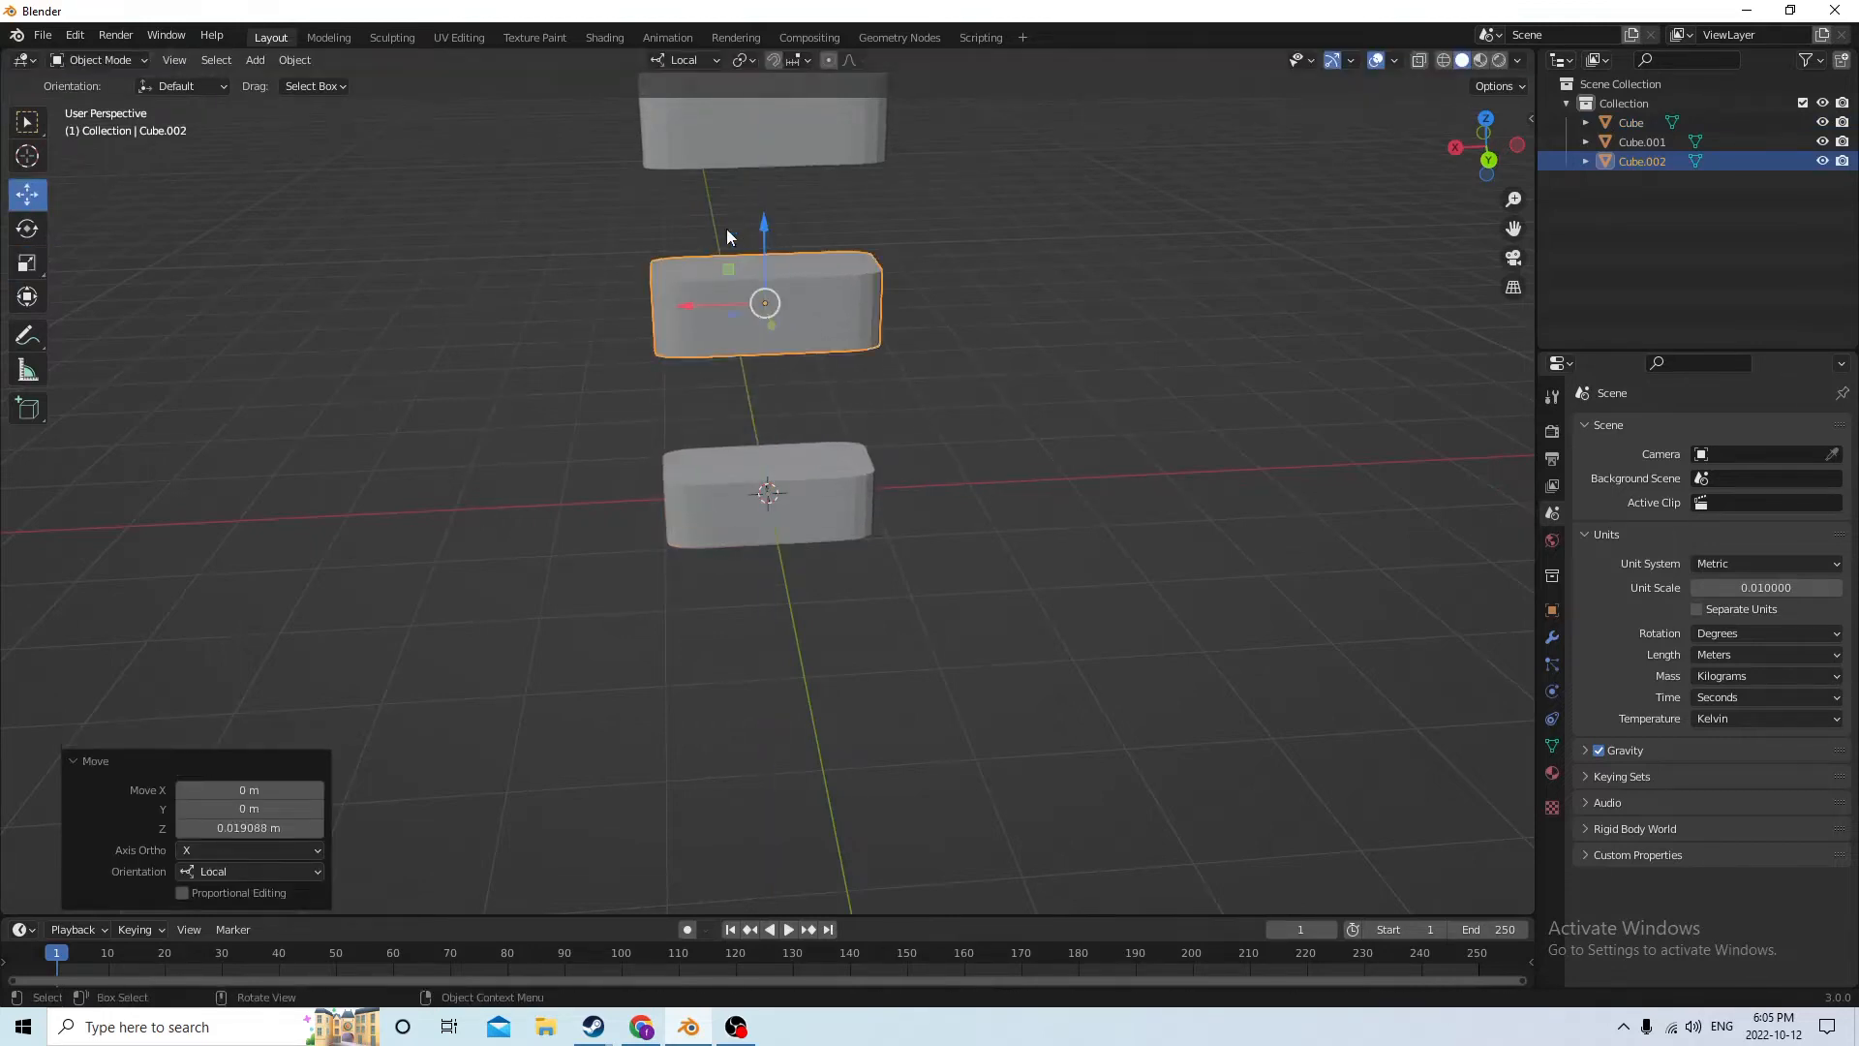
Shrink and narrow the middle block, and stretch it along local Z by about 6.443 into a column between the end blocks
click(44, 266)
drag(689, 302, 705, 300)
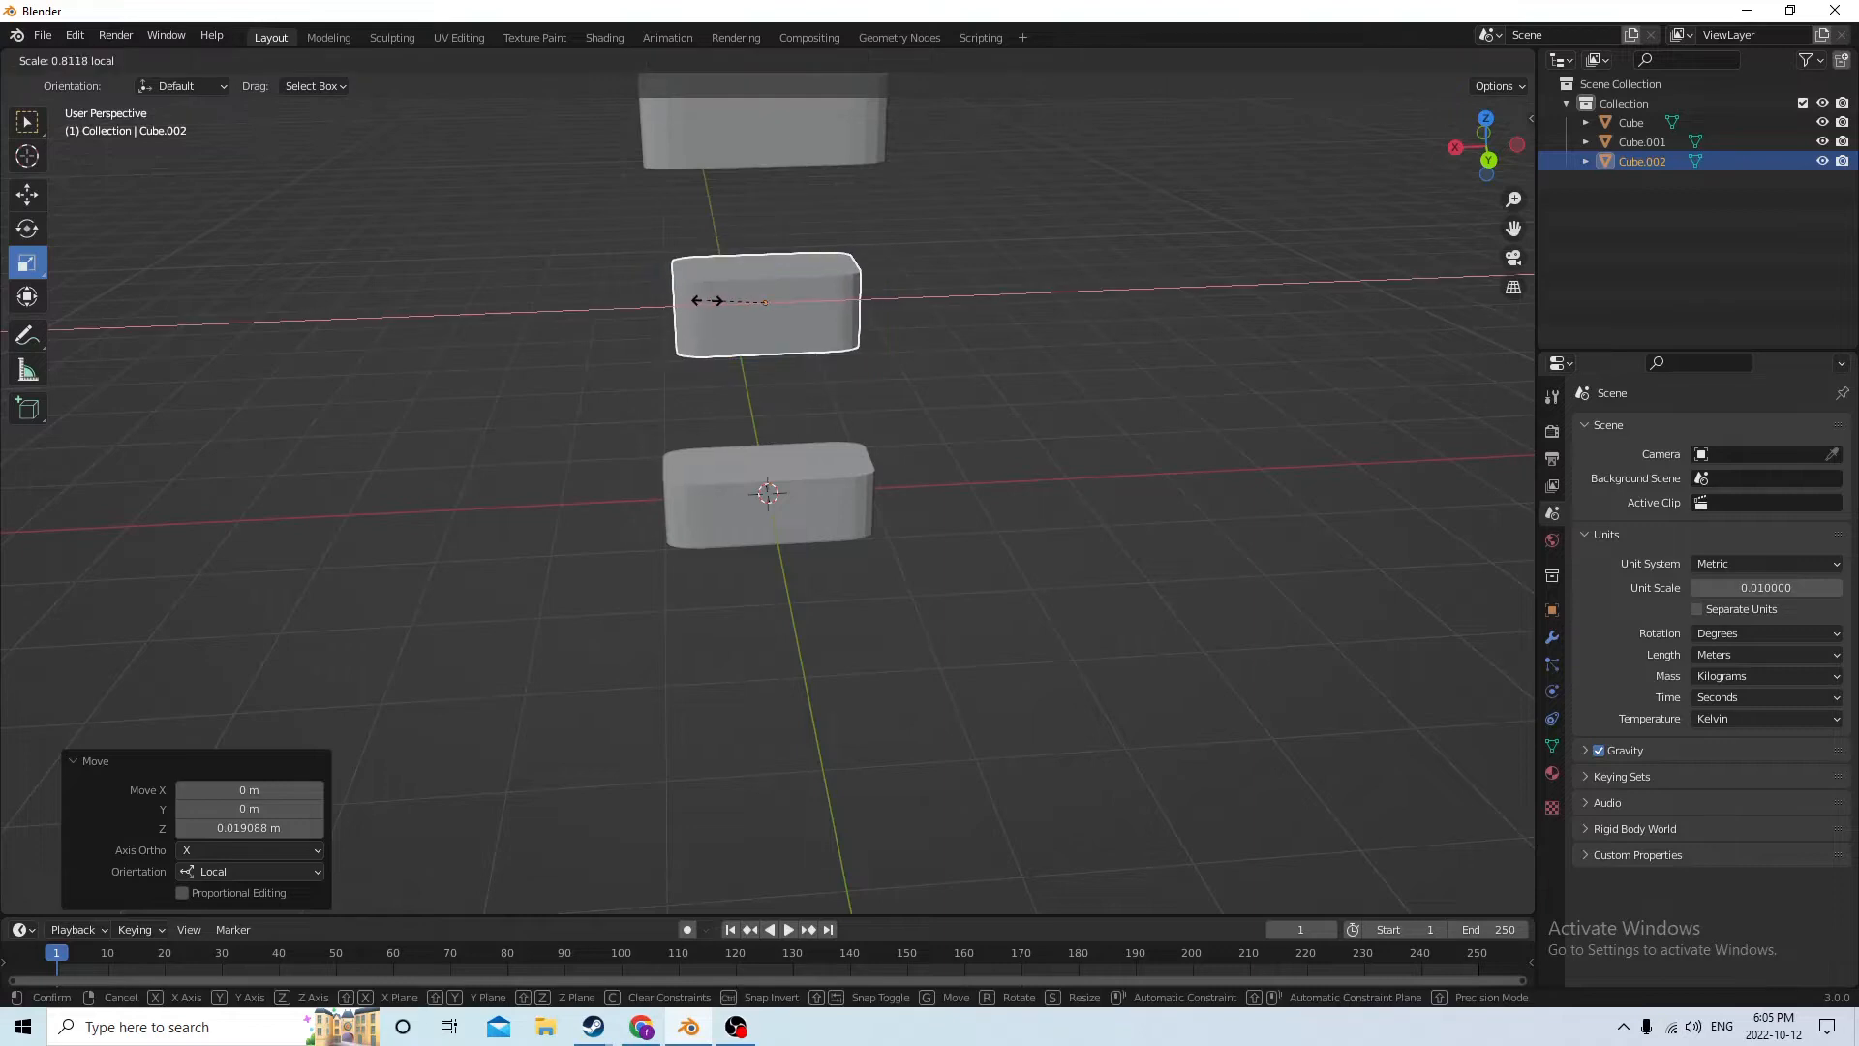
right_click(708, 301)
key(s)
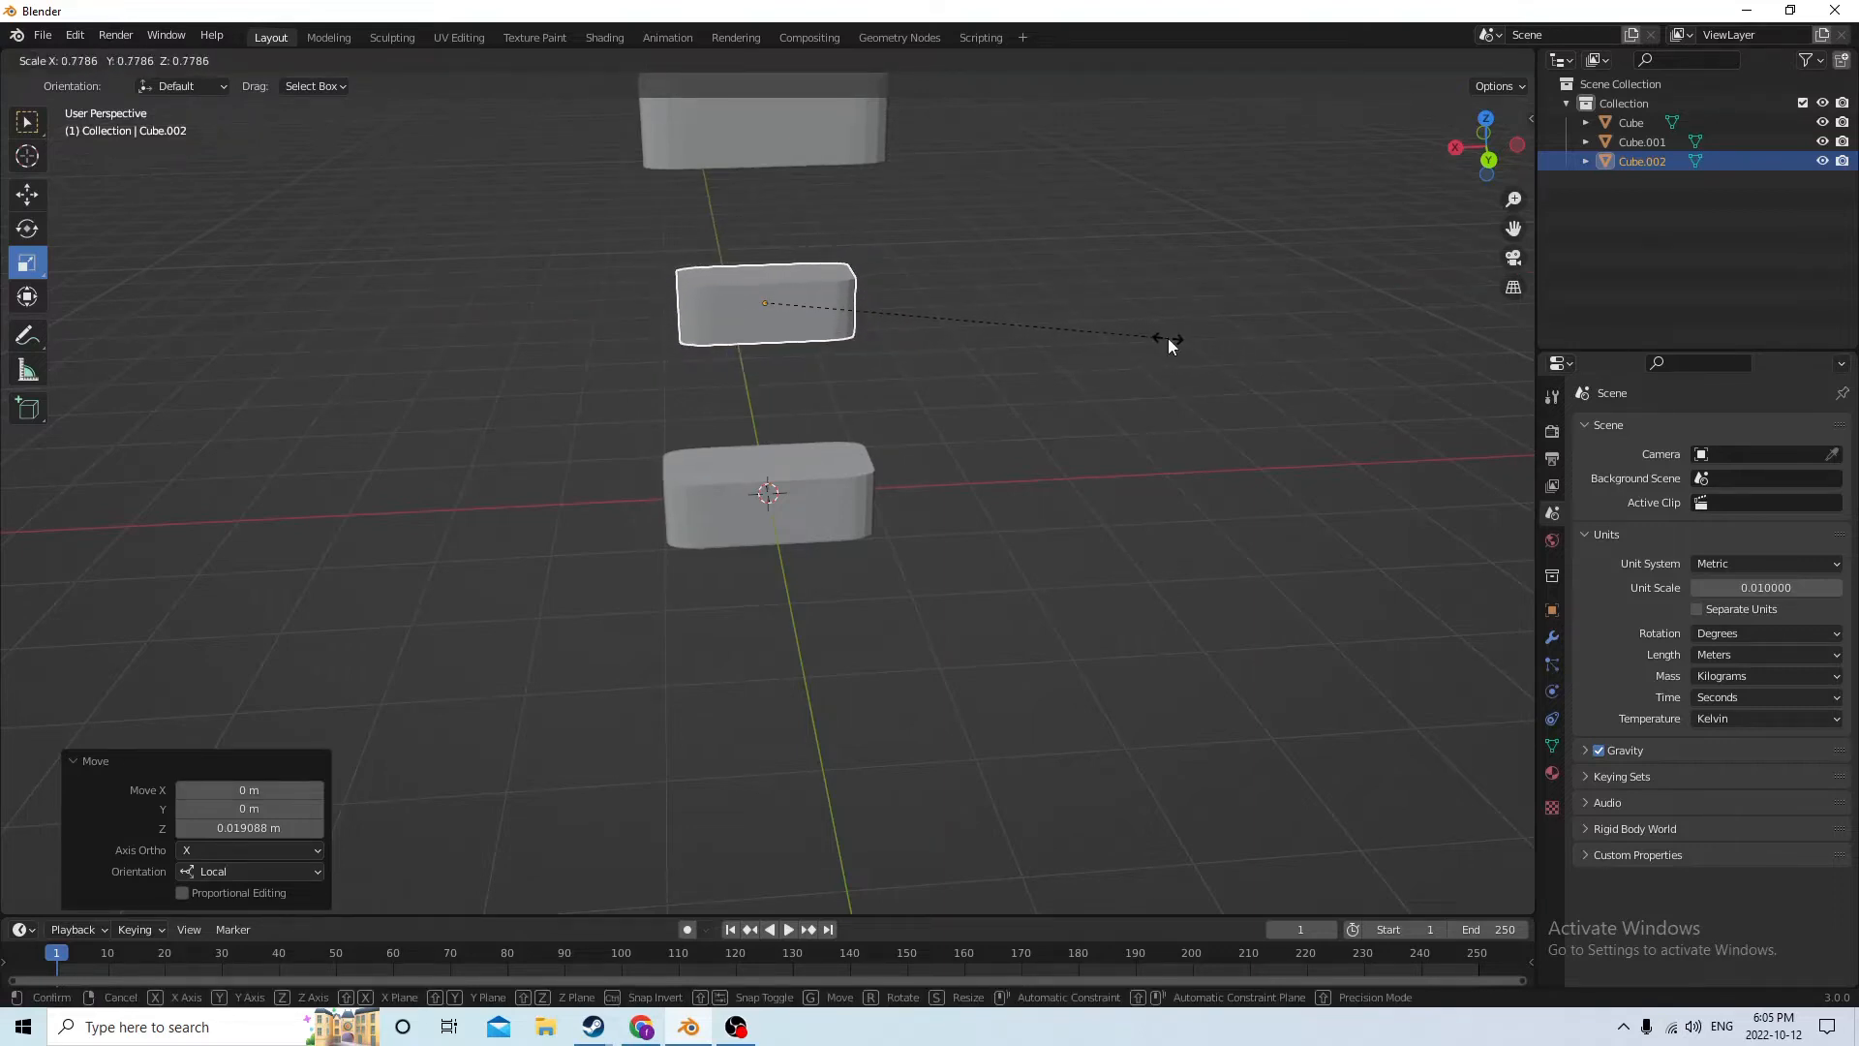
click(1172, 342)
drag(693, 303, 715, 300)
mouse_move(715, 300)
middle_down()
mouse_move(664, 366)
mouse_move(531, 374)
mouse_move(461, 303)
mouse_move(590, 254)
mouse_move(726, 275)
mouse_move(708, 275)
middle_up()
drag(764, 215, 783, 571)
middle_drag(796, 679, 813, 608)
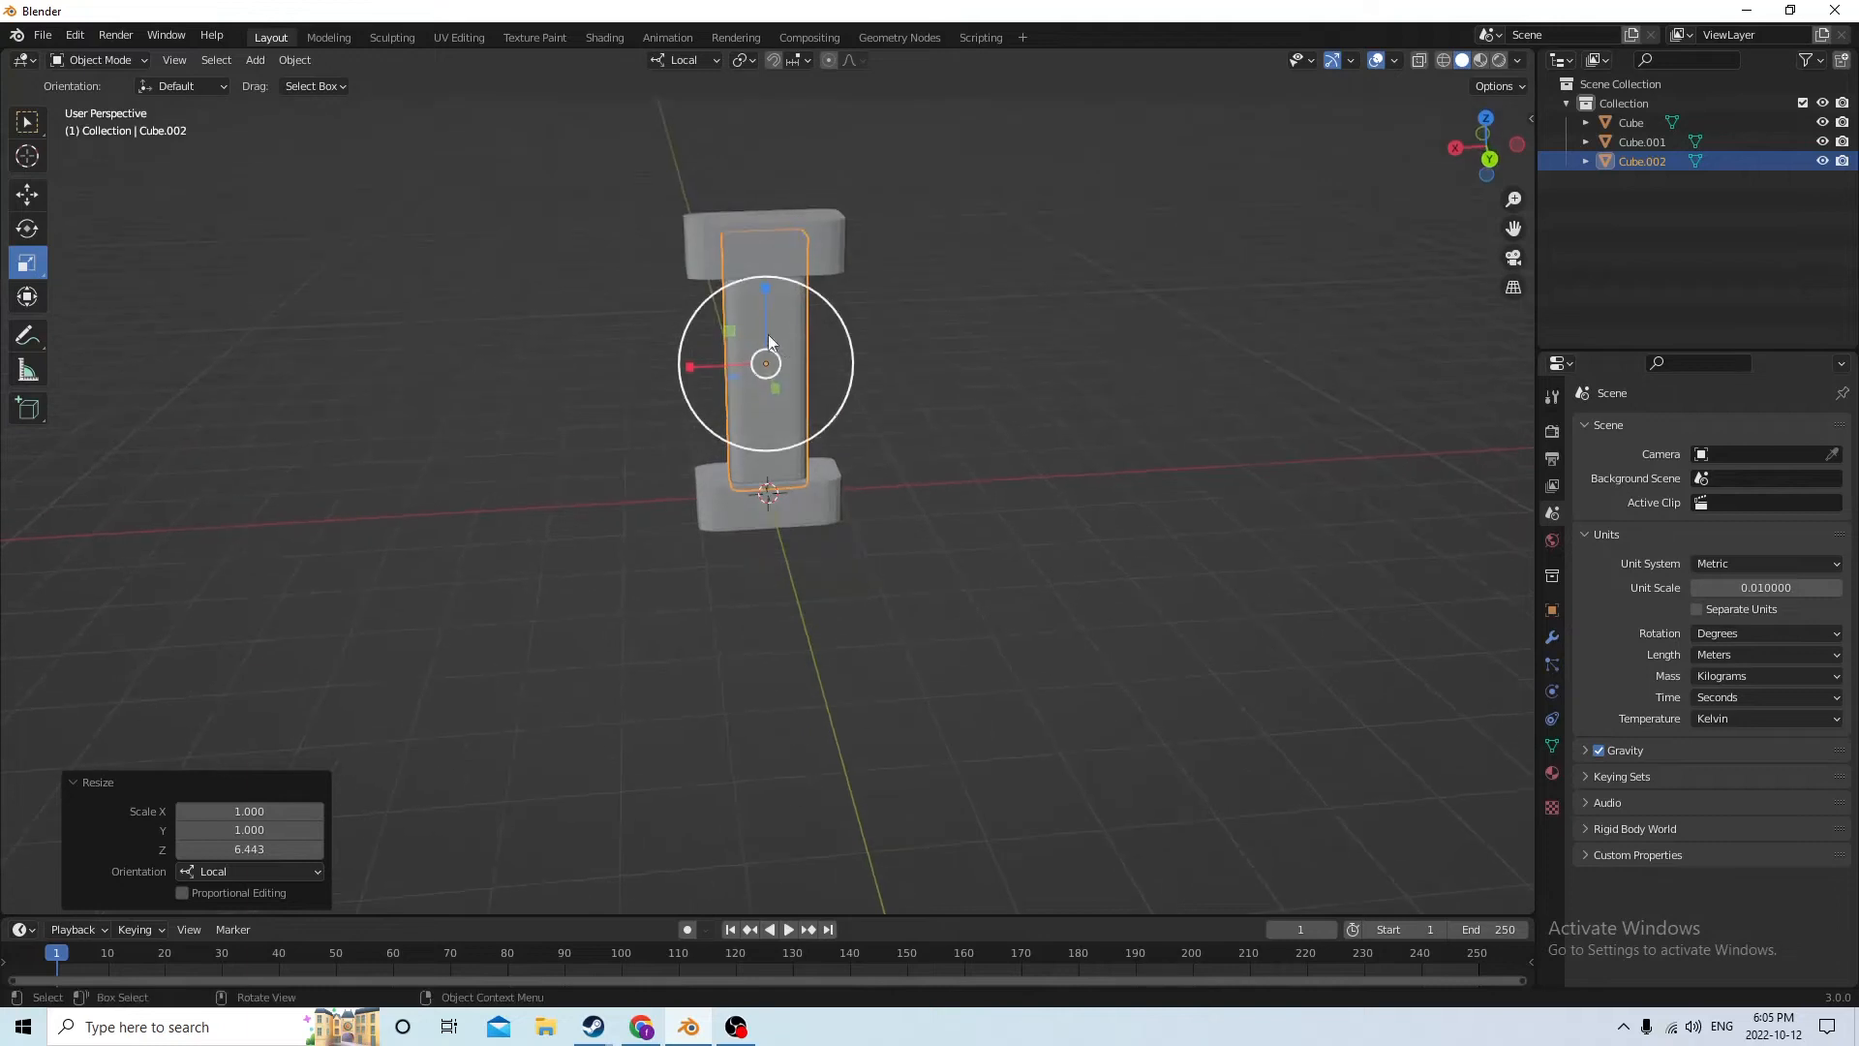
Move the central column up about 0.00097 m along its local Z axis
middle_drag(769, 334, 610, 310)
click(27, 195)
middle_drag(641, 233, 816, 240)
drag(764, 210, 765, 200)
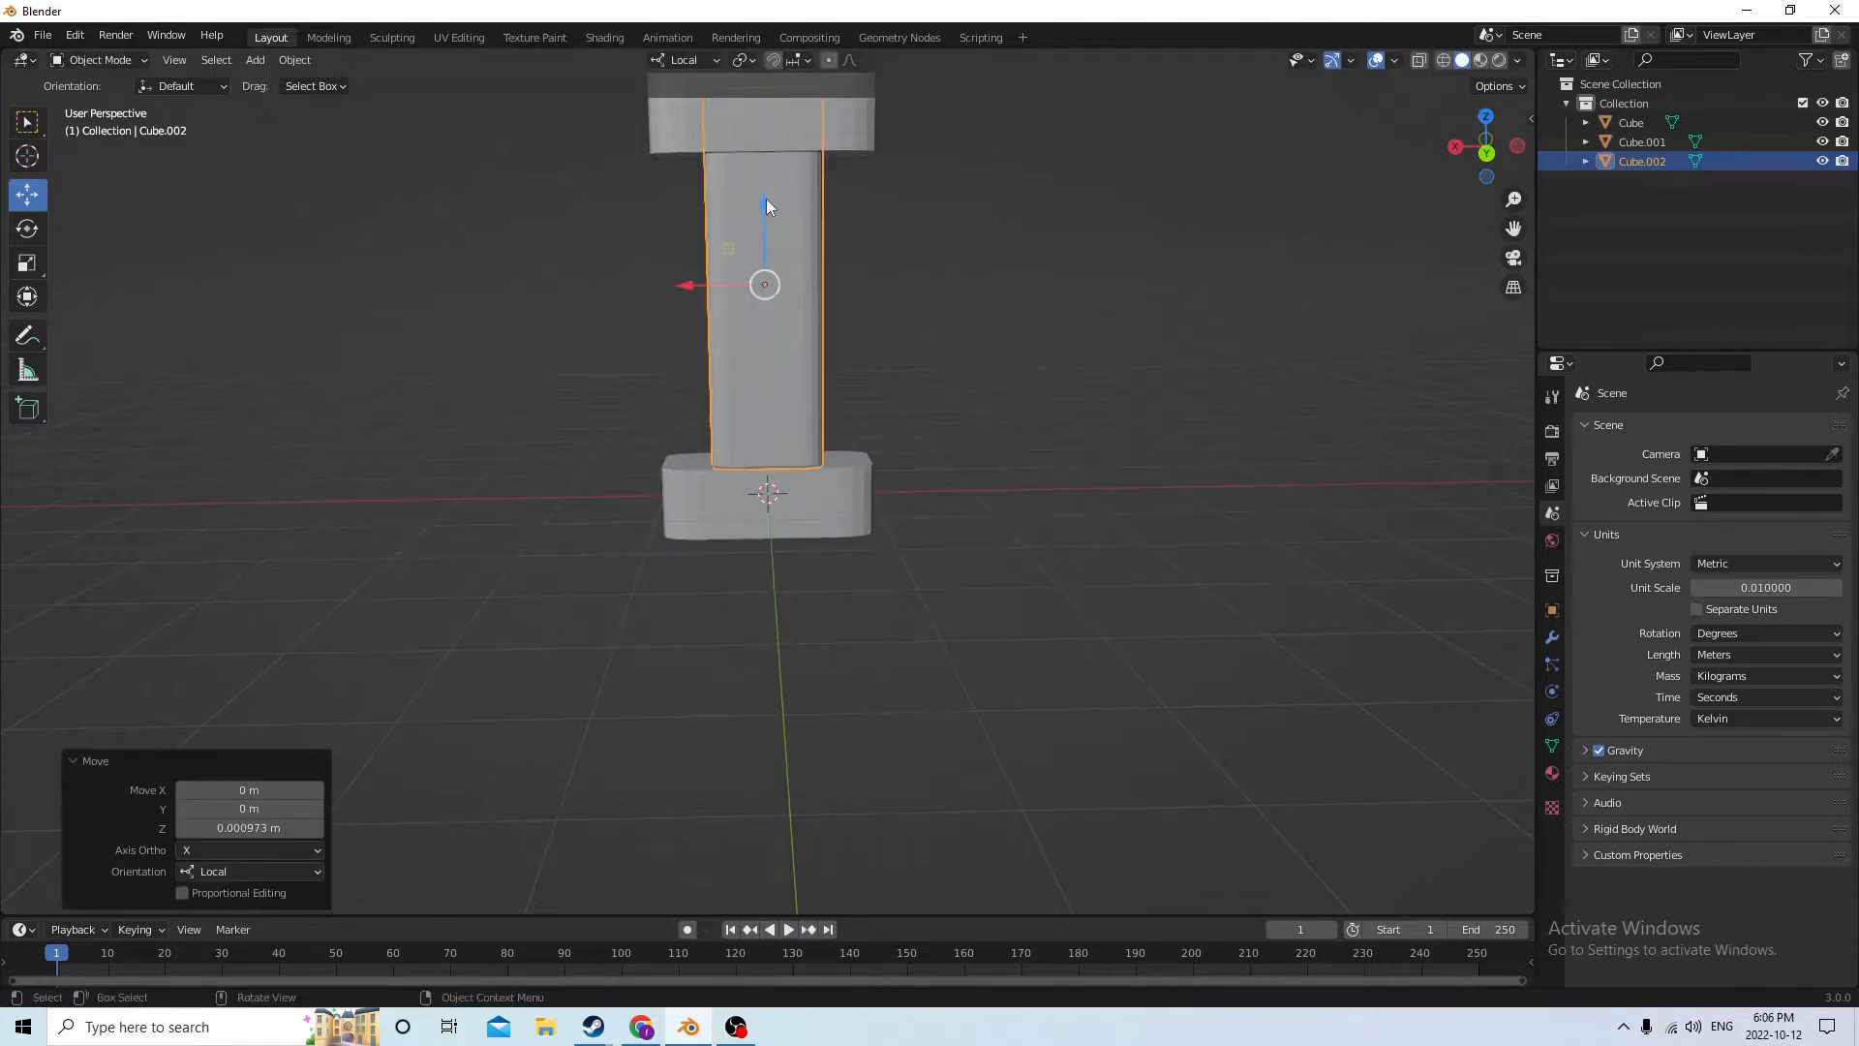
middle_drag(765, 199, 763, 235)
Move the top block up about 0.0045 m along its local Z axis
click(792, 202)
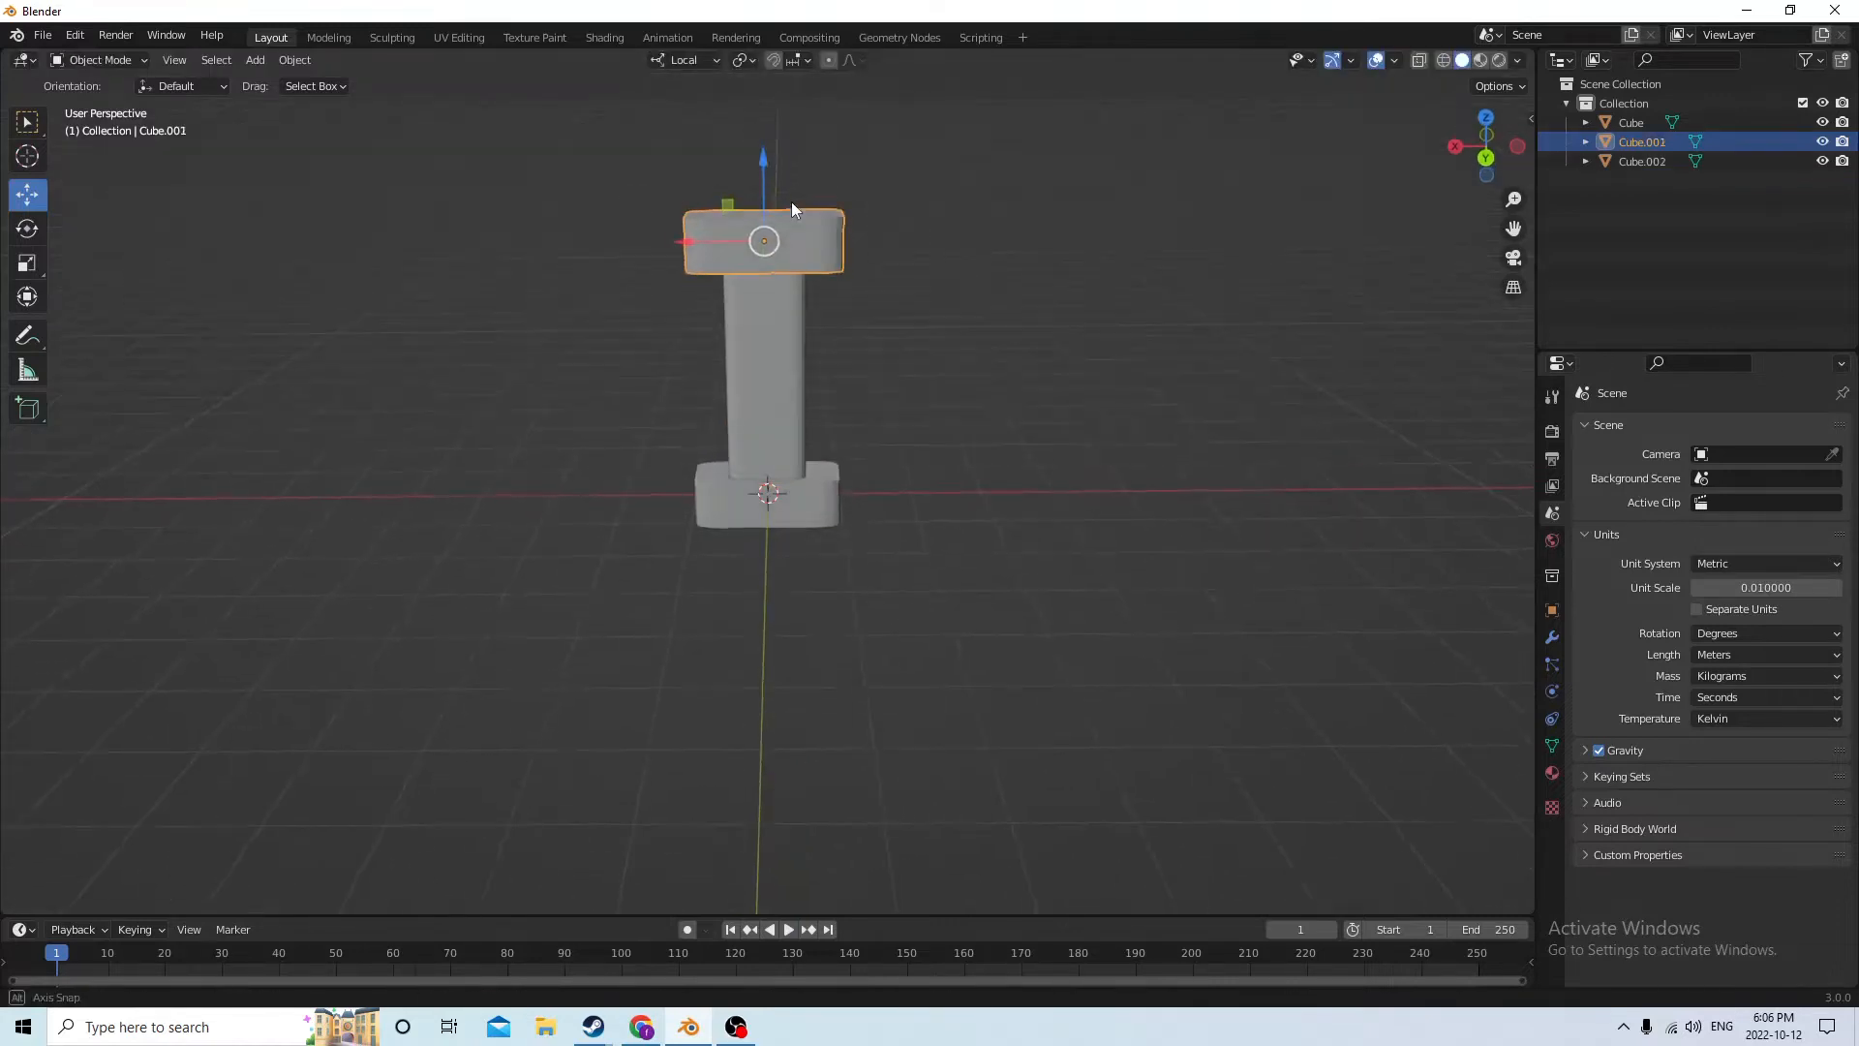
drag(759, 168, 761, 136)
scroll(755, 155, down, 2)
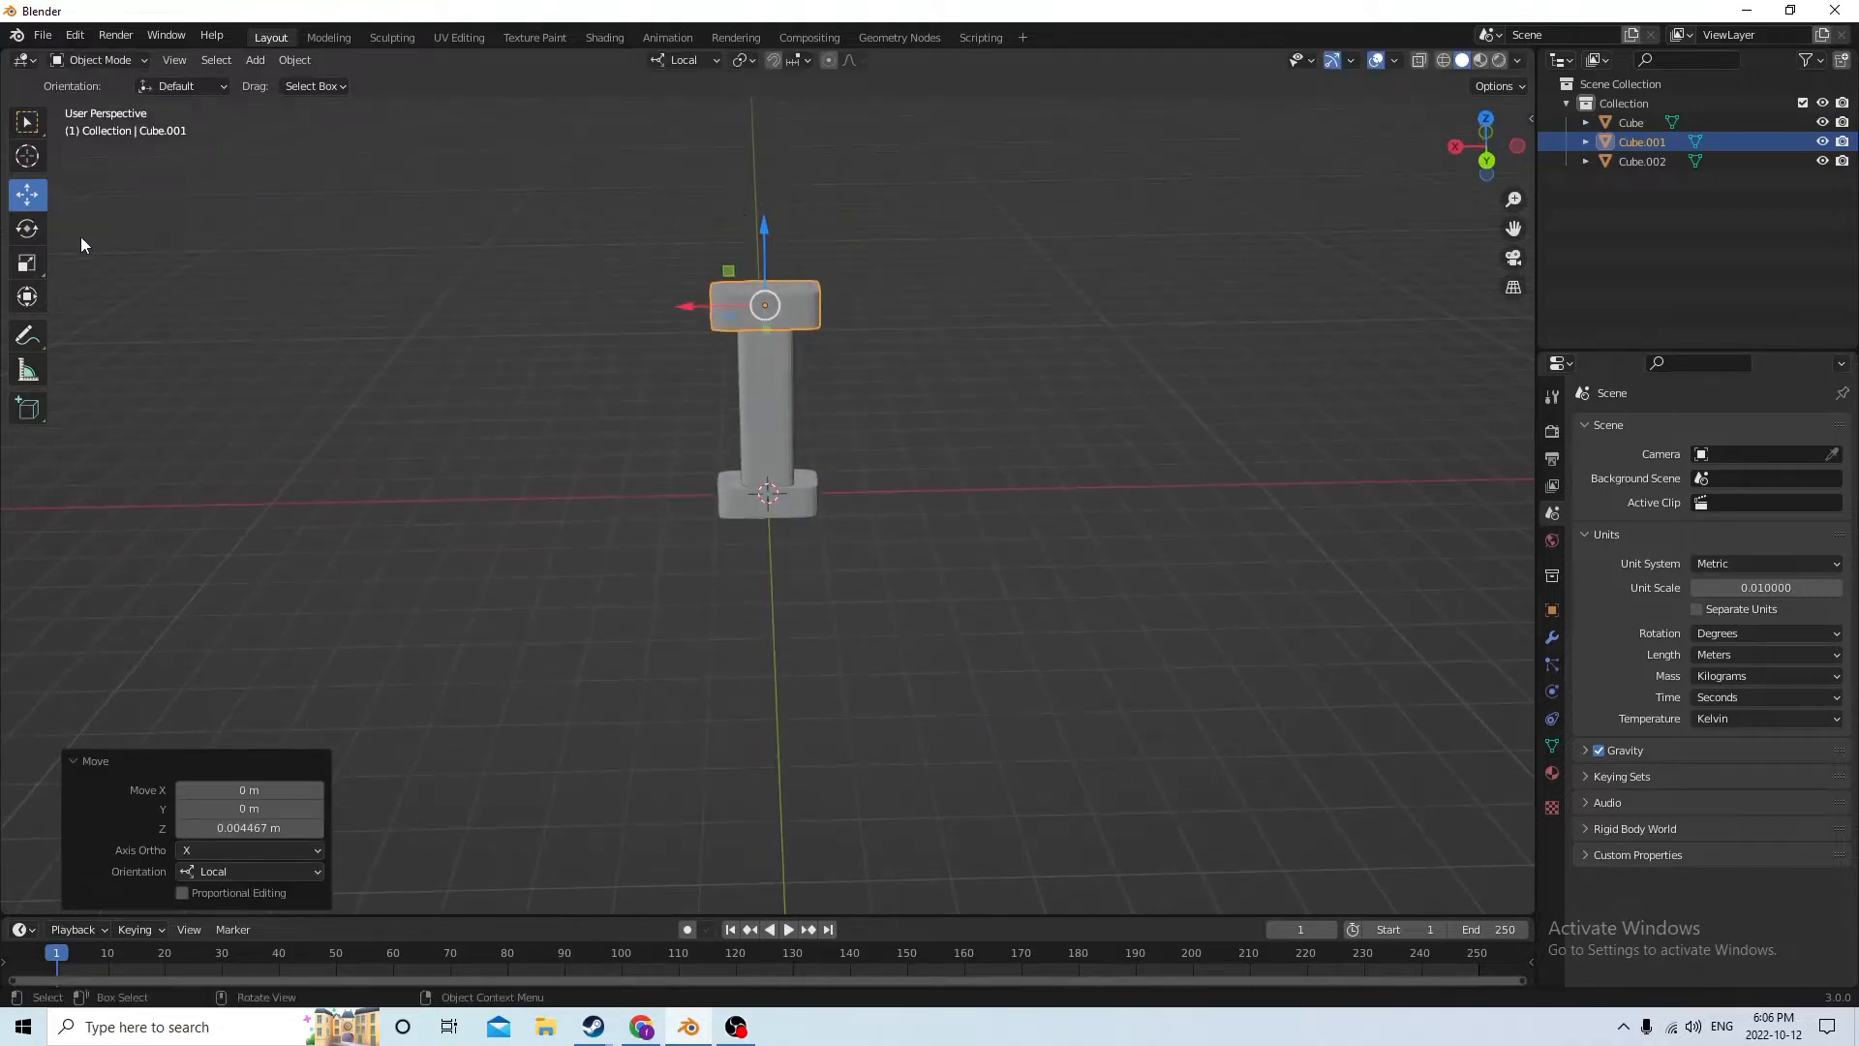
Widen the top block into a crossguard by scaling it along local X to about 2.079, and deselect it
click(27, 262)
drag(684, 305, 589, 306)
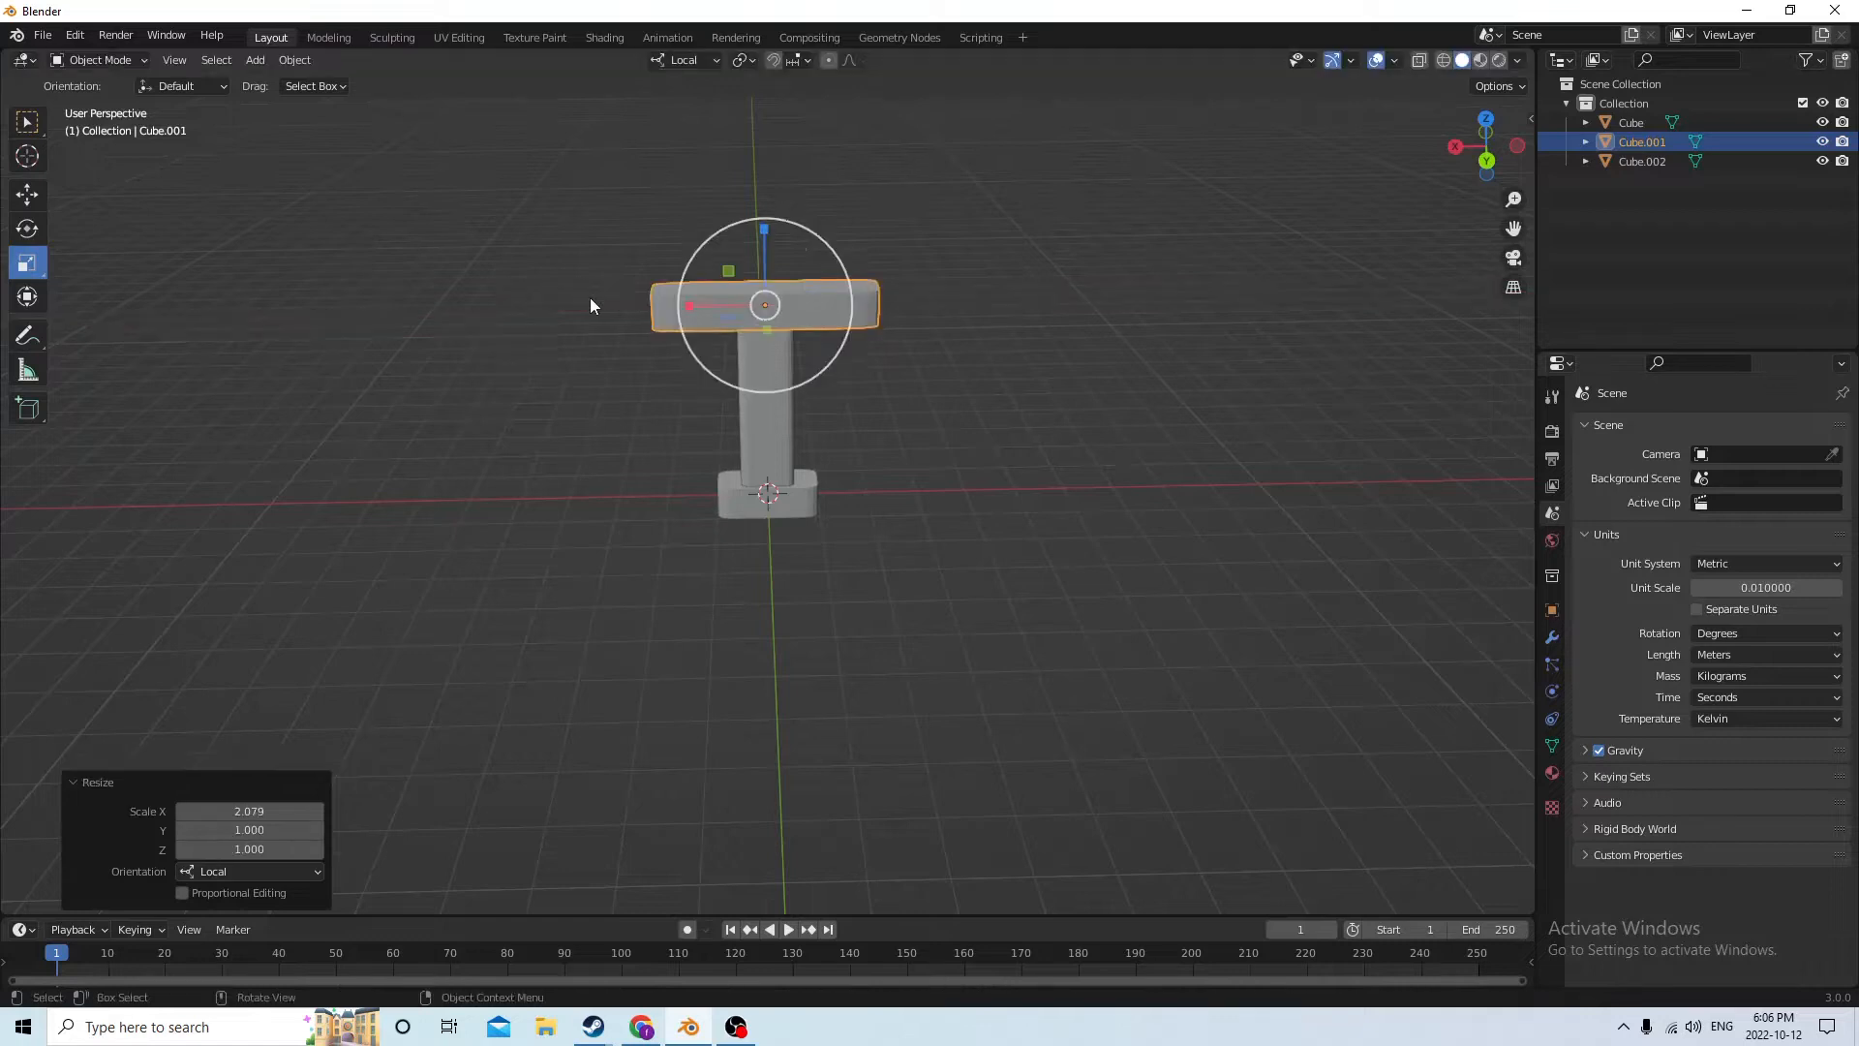
middle_drag(589, 306, 466, 281)
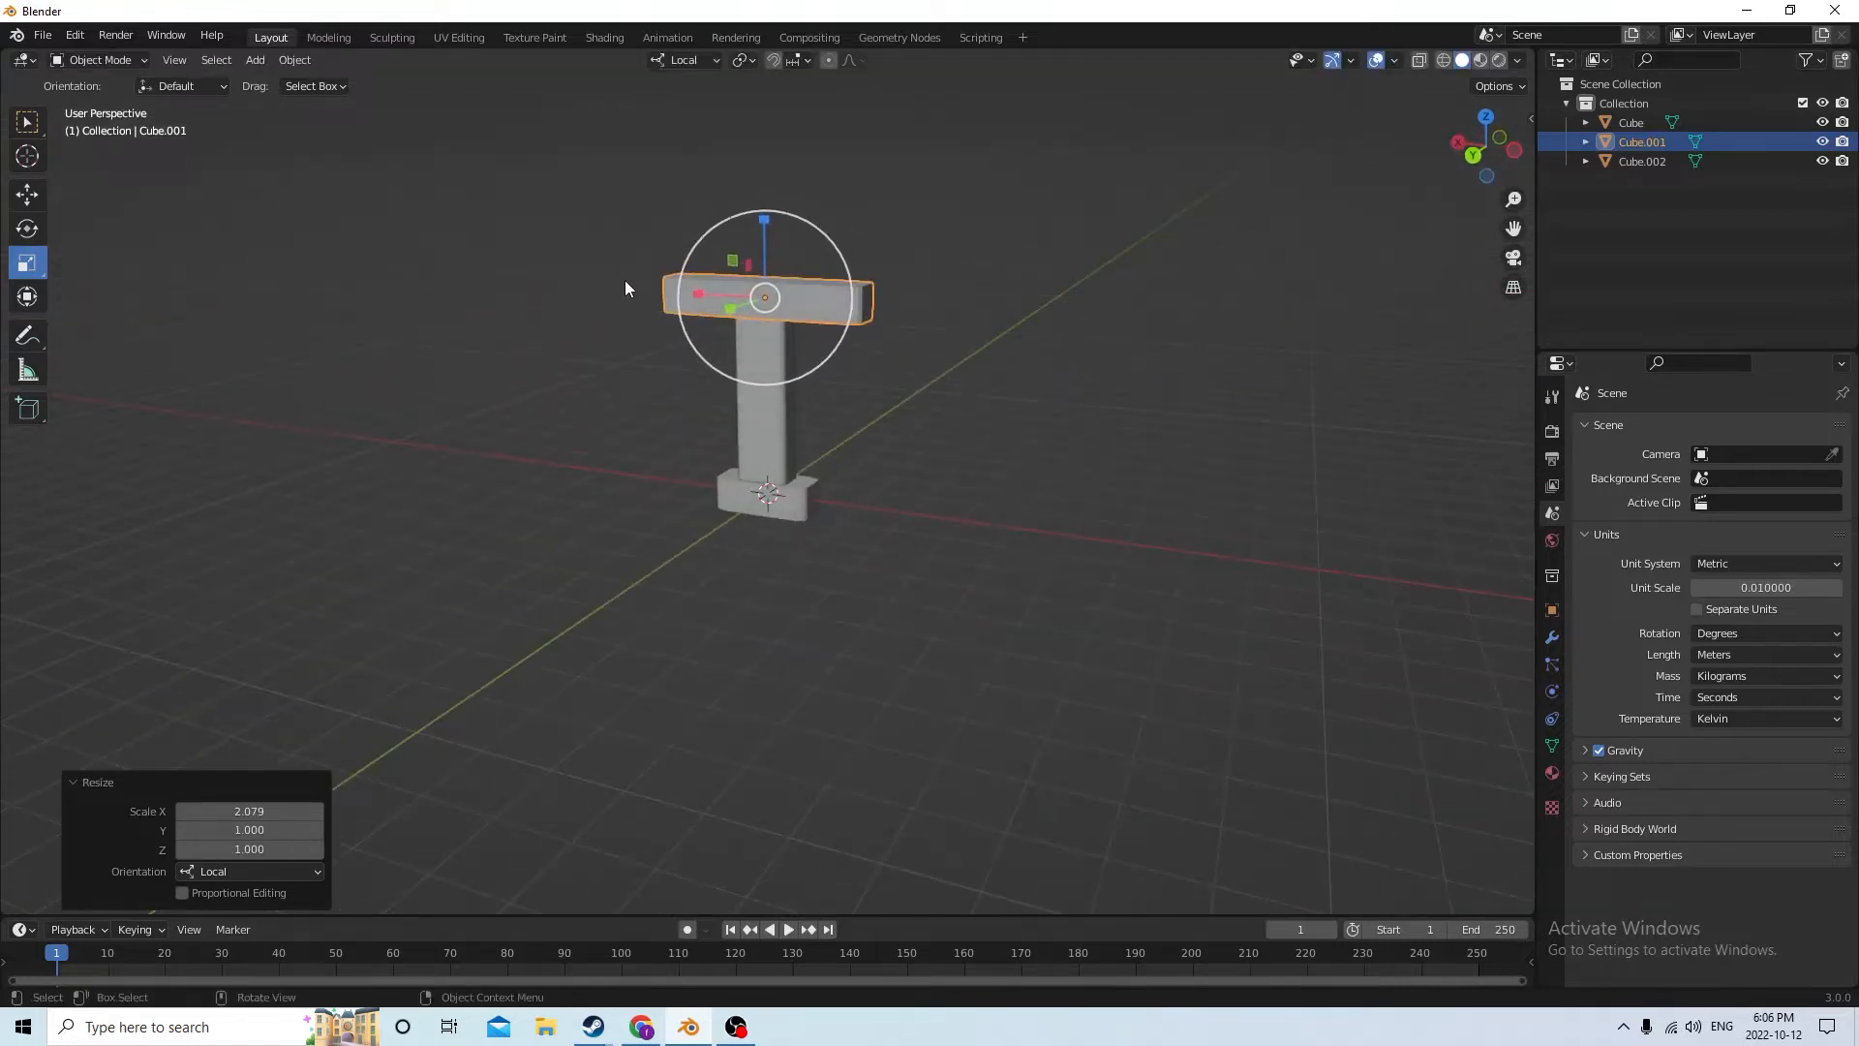
middle_drag(631, 290, 972, 315)
mouse_move(1110, 308)
middle_down()
mouse_move(1077, 316)
mouse_move(1136, 317)
mouse_move(1150, 271)
mouse_move(941, 254)
mouse_move(721, 295)
mouse_move(1151, 291)
mouse_move(1102, 309)
mouse_move(1121, 322)
middle_up()
scroll(1078, 316, down, 2)
click(1136, 315)
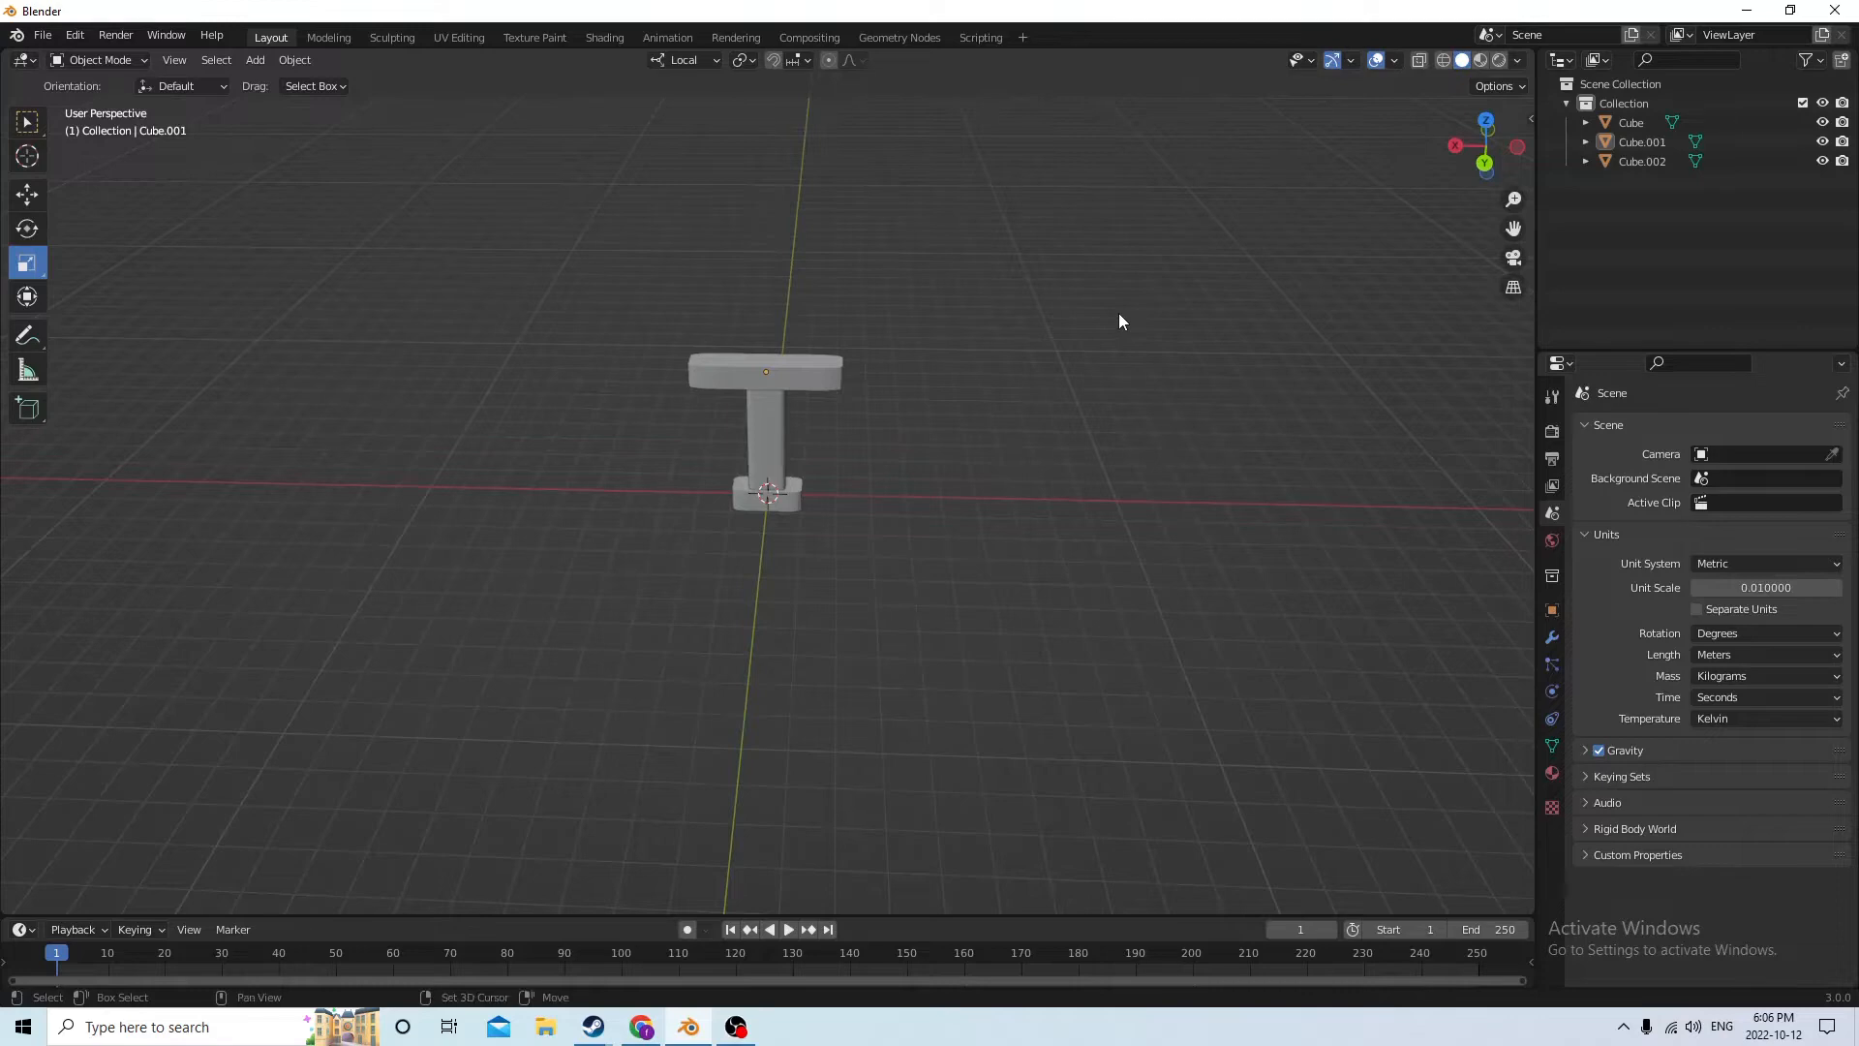
Add a 0.02 m cube at the origin and move it straight up along Z above the crossguard
key(shift+a)
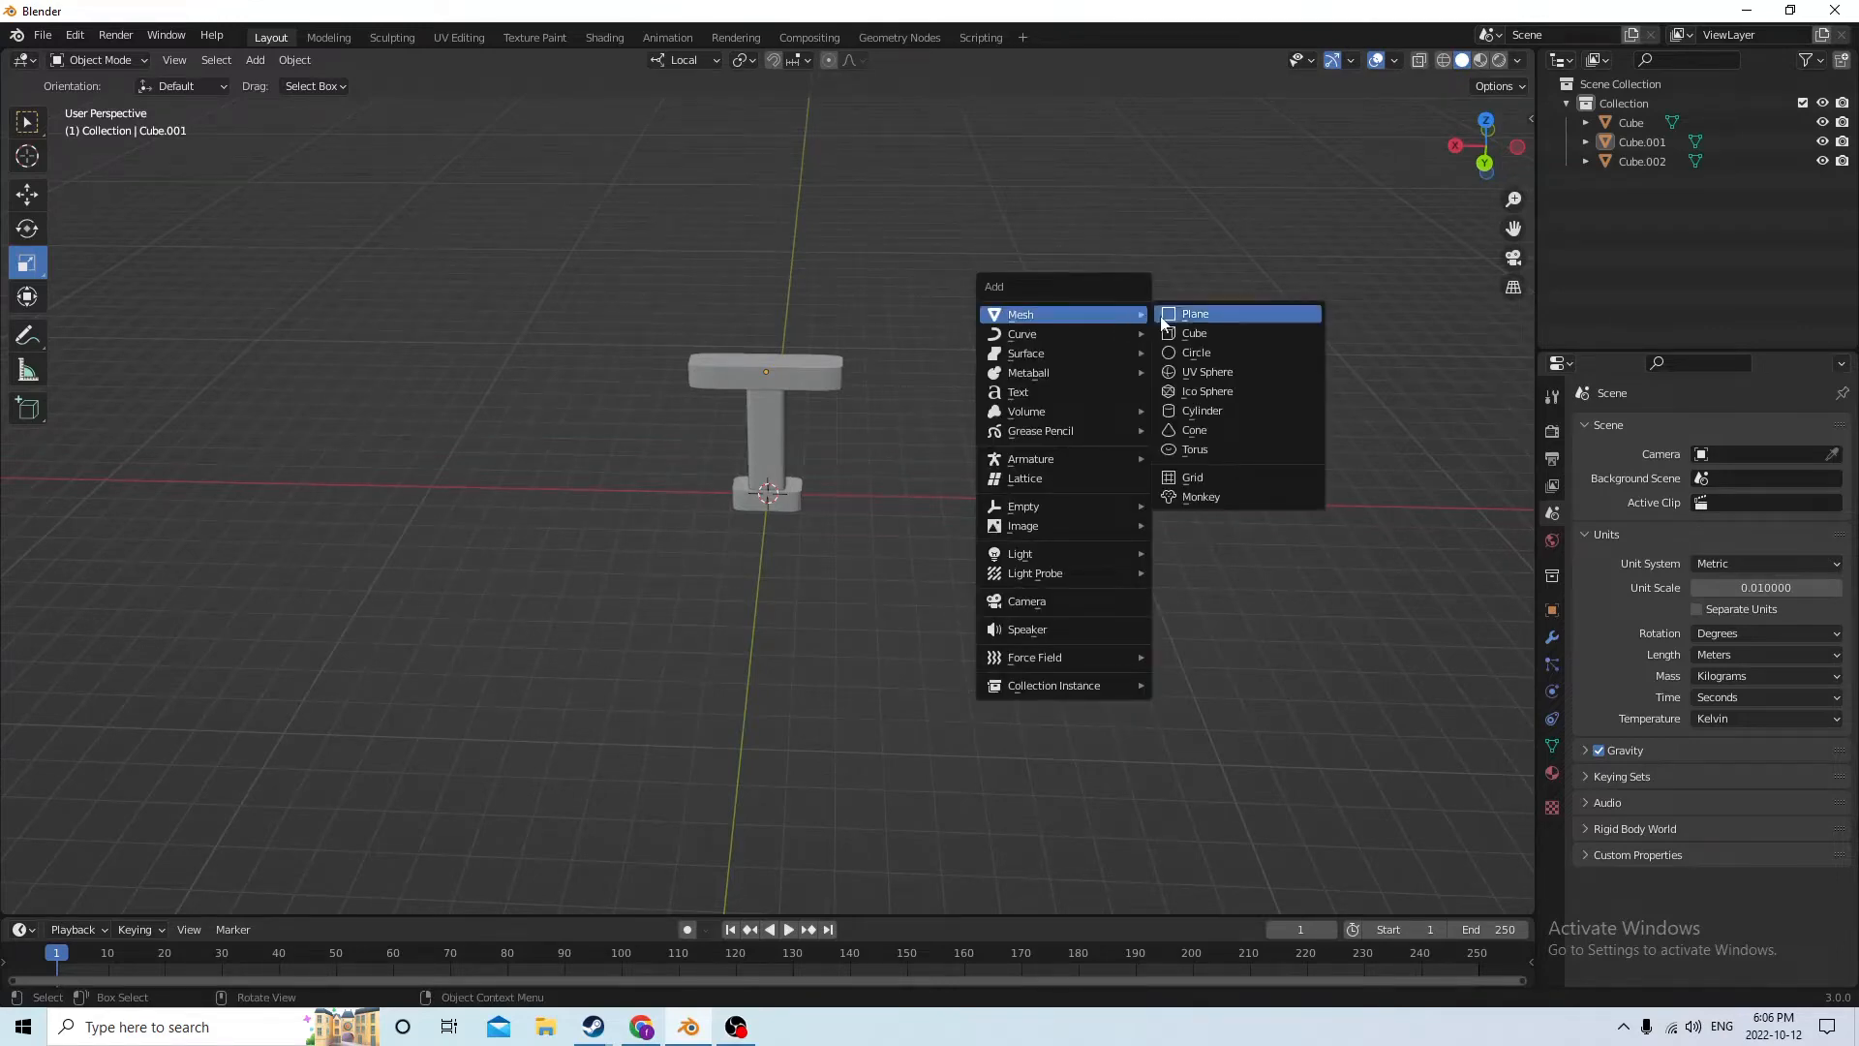
click(1187, 332)
middle_drag(1085, 275, 987, 324)
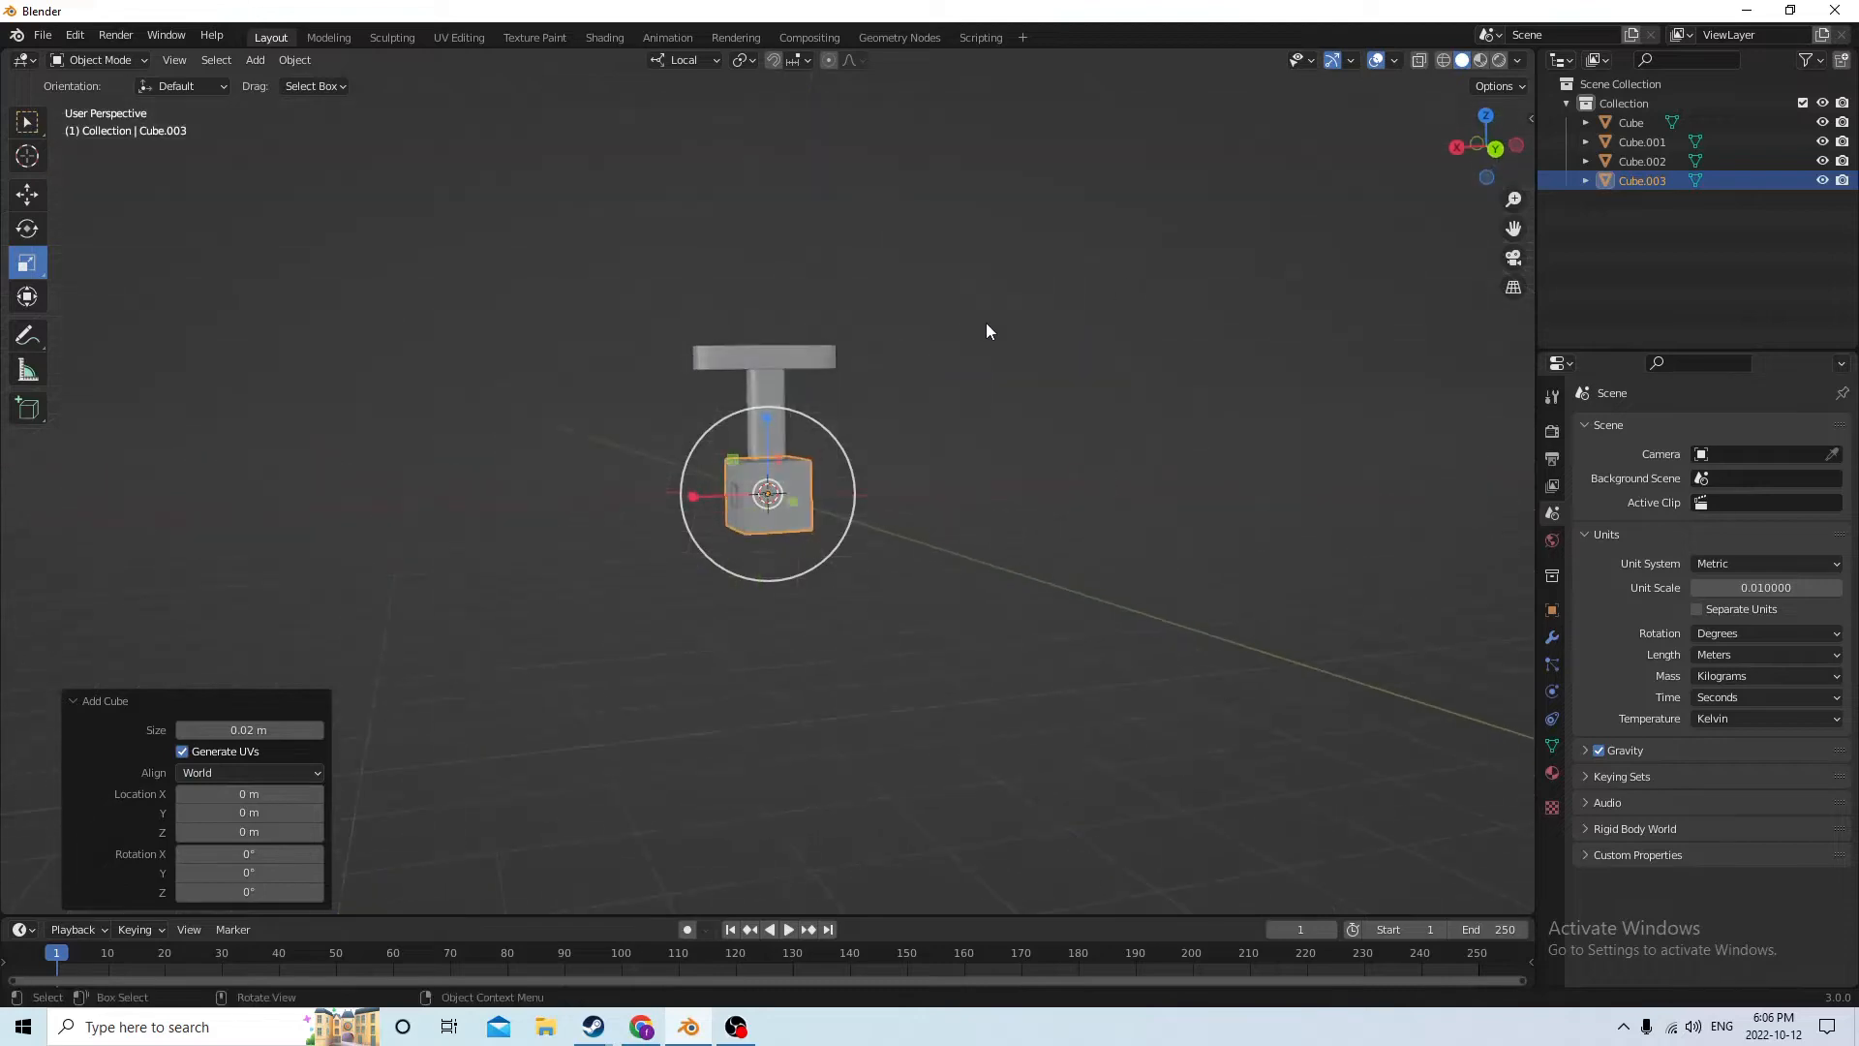
click(27, 193)
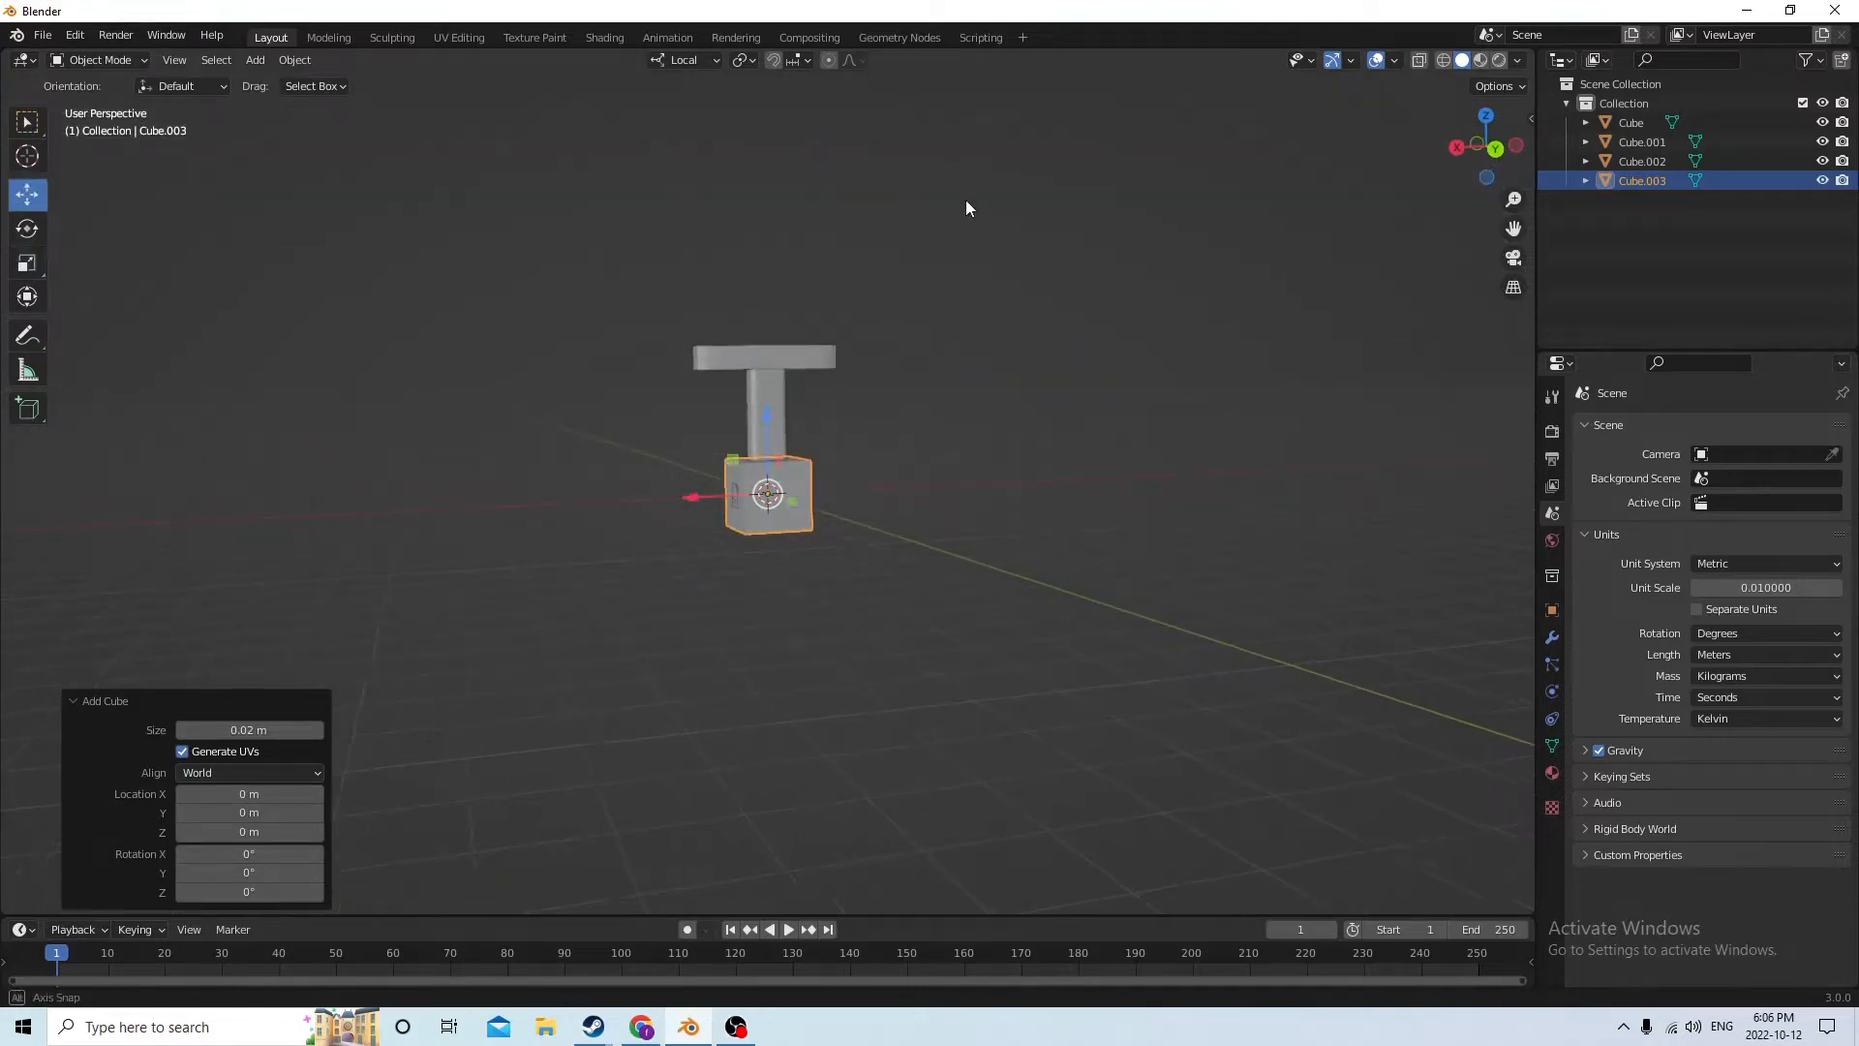
middle_drag(967, 207, 981, 267)
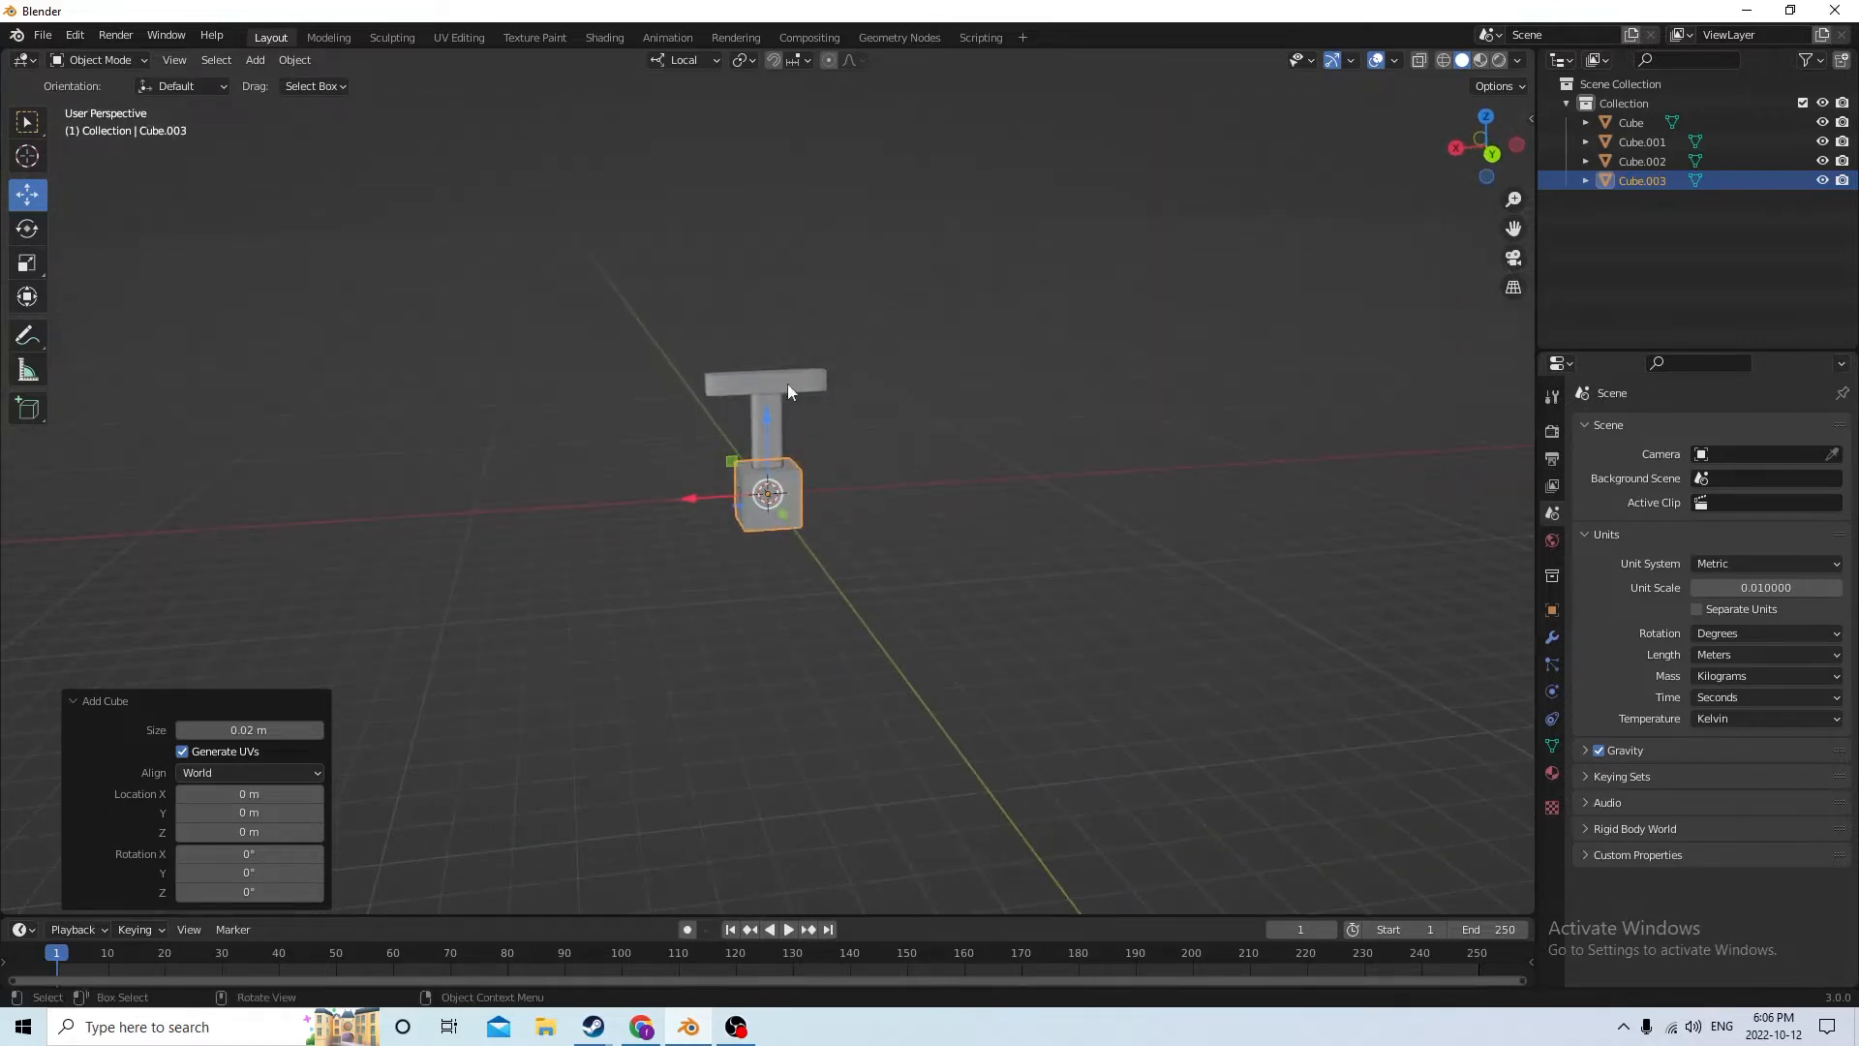
drag(763, 423, 752, 183)
middle_drag(751, 183, 789, 290)
Thin the new cube by scaling it along its local Y axis to about 0.184
click(35, 261)
drag(842, 293, 776, 281)
middle_drag(775, 282, 572, 188)
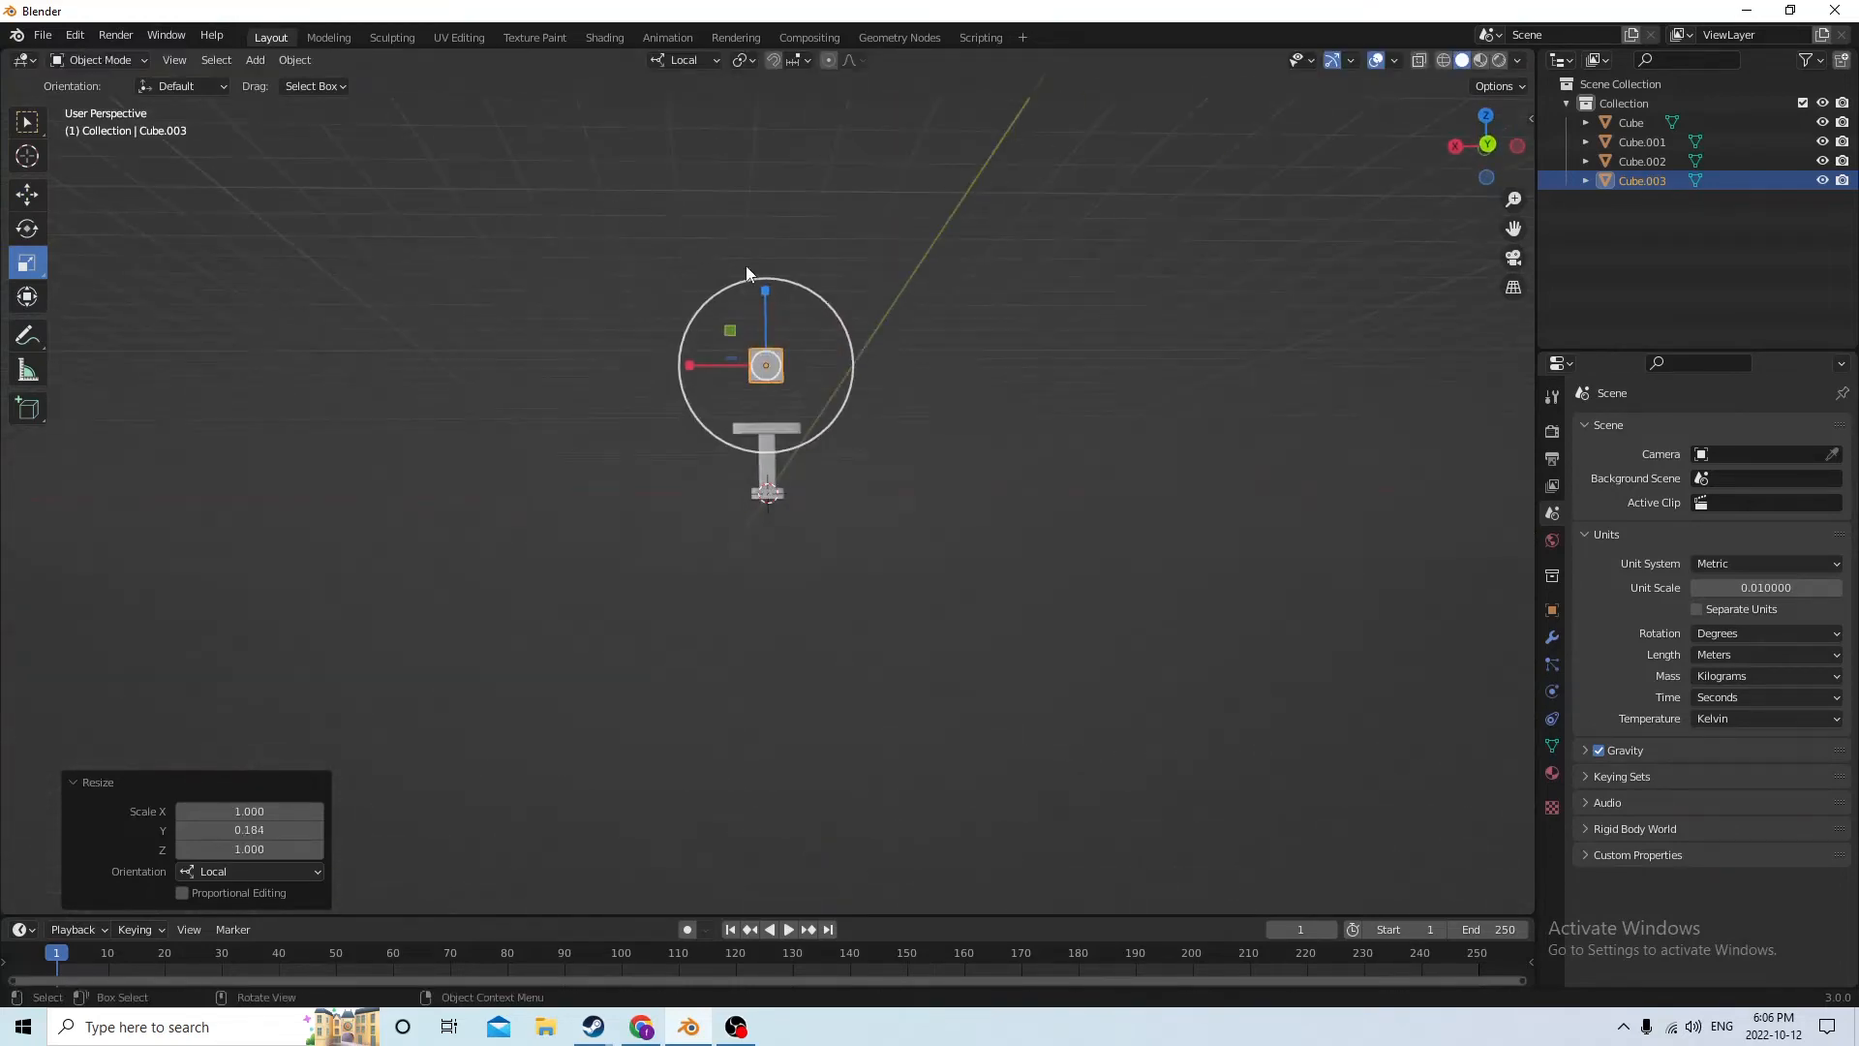
Lengthen the thin cube into a blade by scaling it along local Z by about 2.913 and again by about 3.041
drag(763, 289, 777, 128)
middle_drag(777, 129, 765, 197)
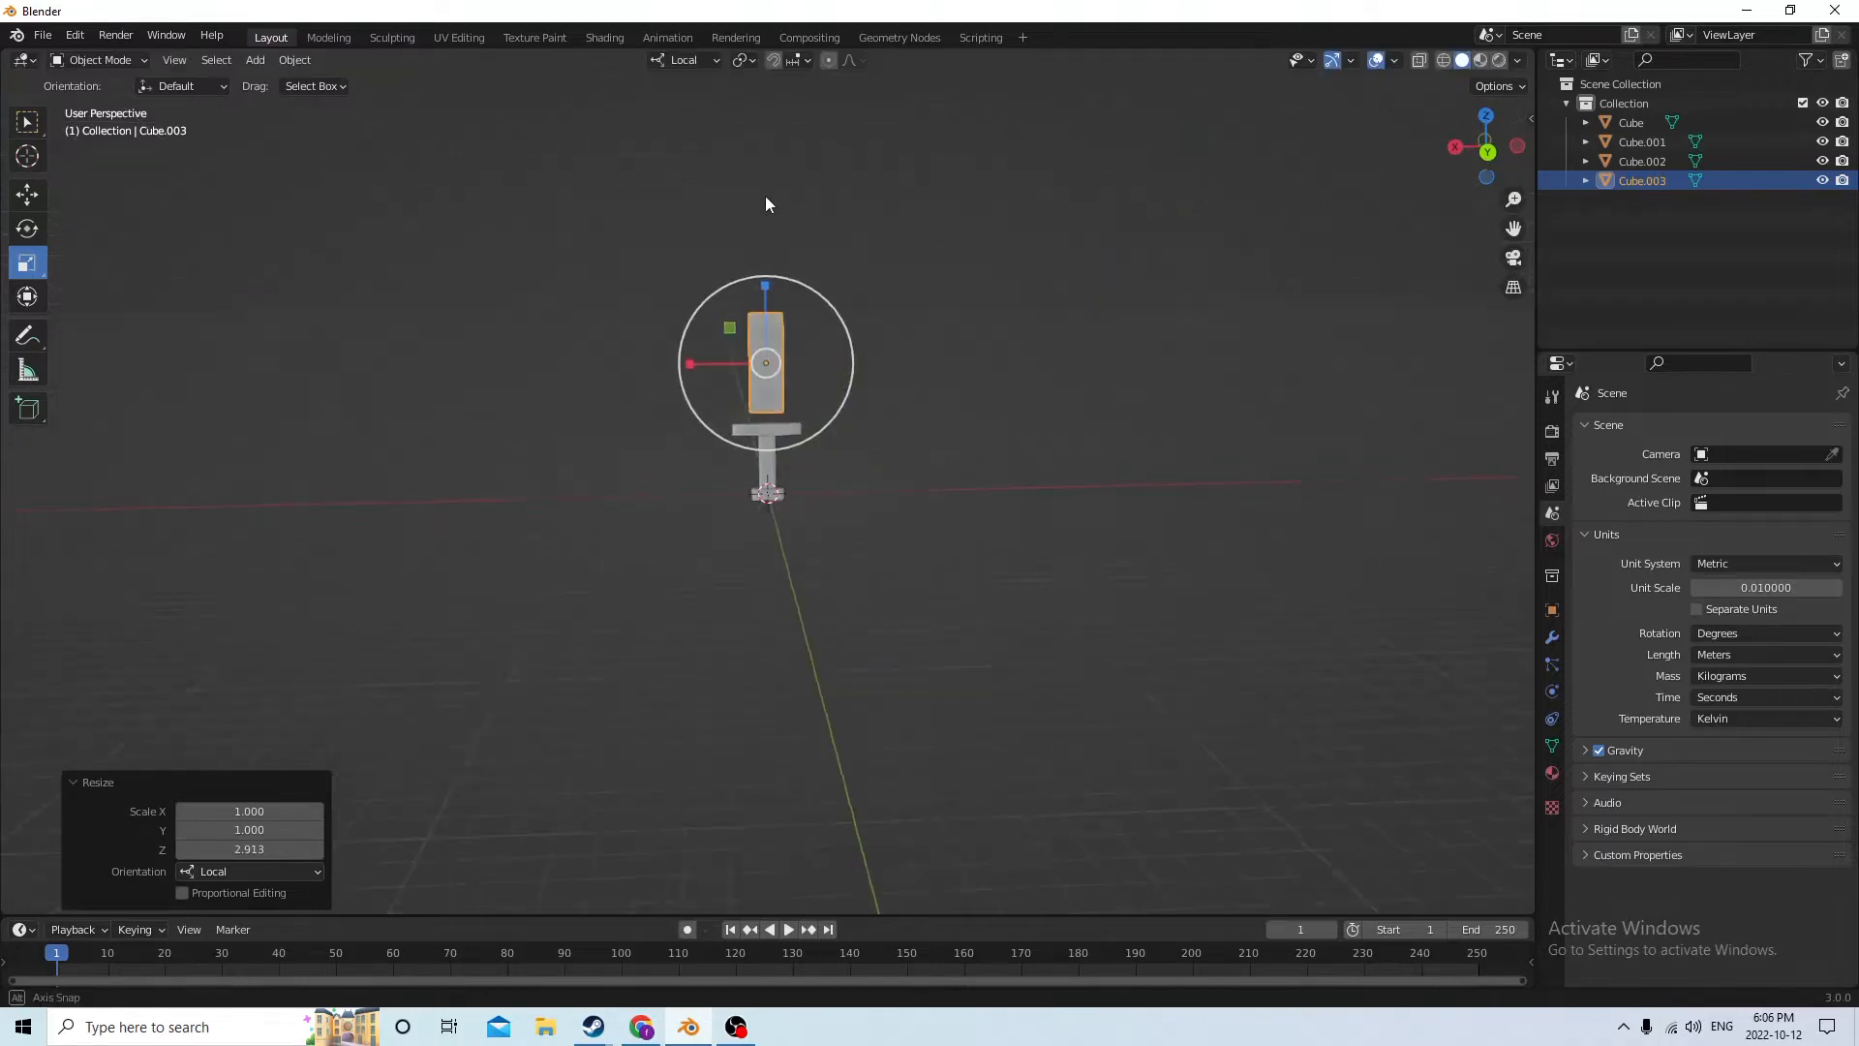
scroll(767, 196, up, 2)
scroll(771, 196, down, 7)
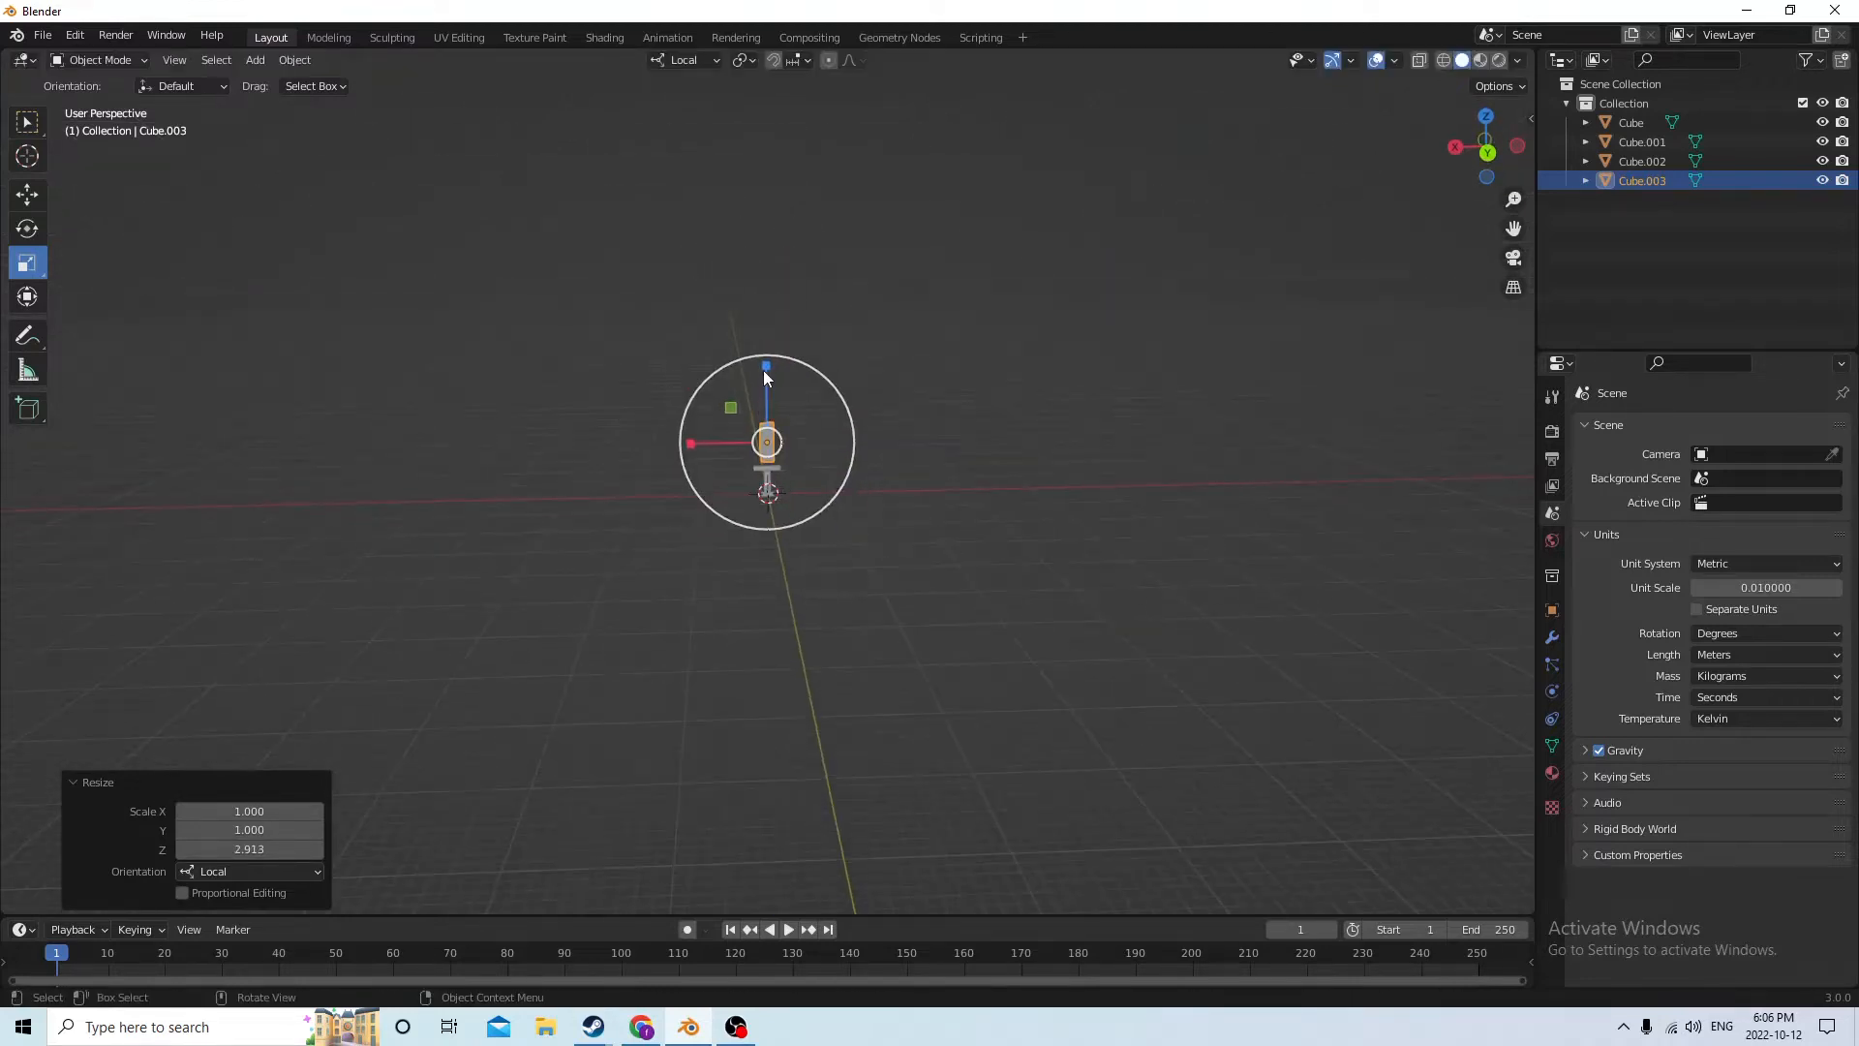
drag(765, 367, 757, 229)
scroll(790, 289, up, 7)
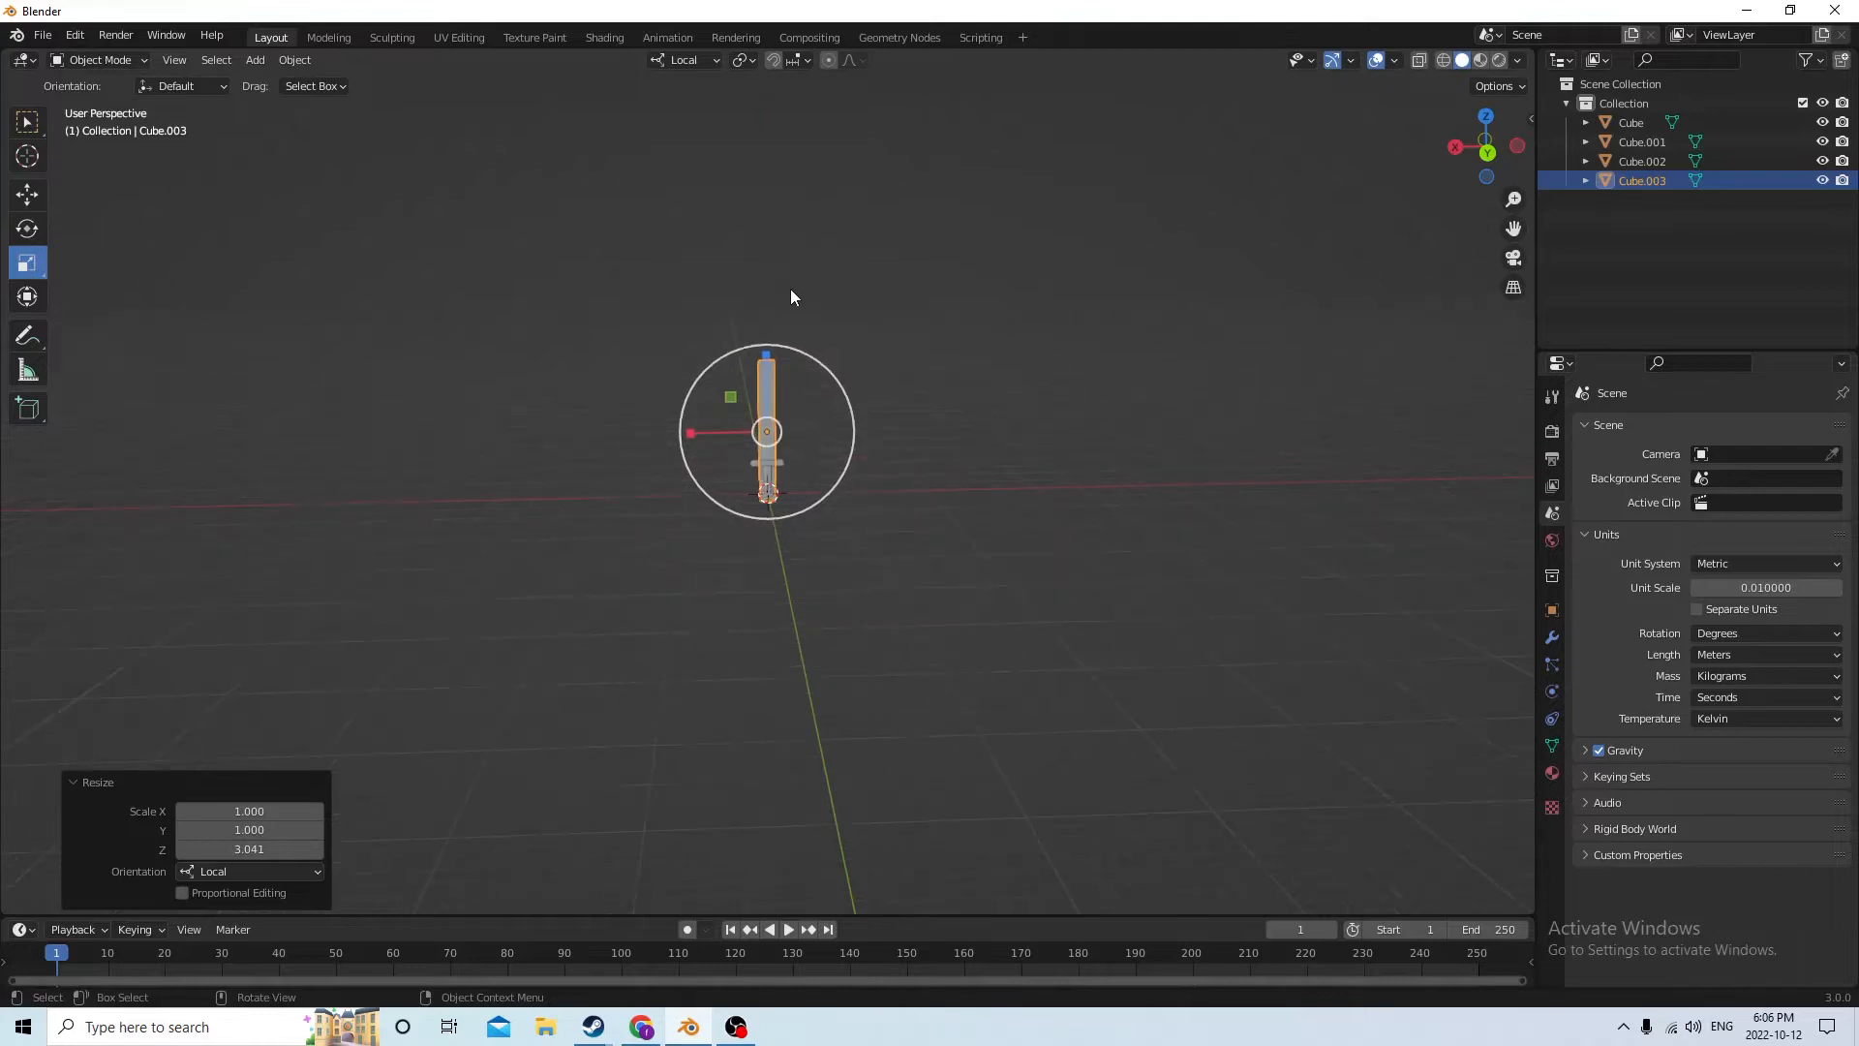
Move the blade up about 0.052 m along local Z so its base sits on the crossguard
click(27, 193)
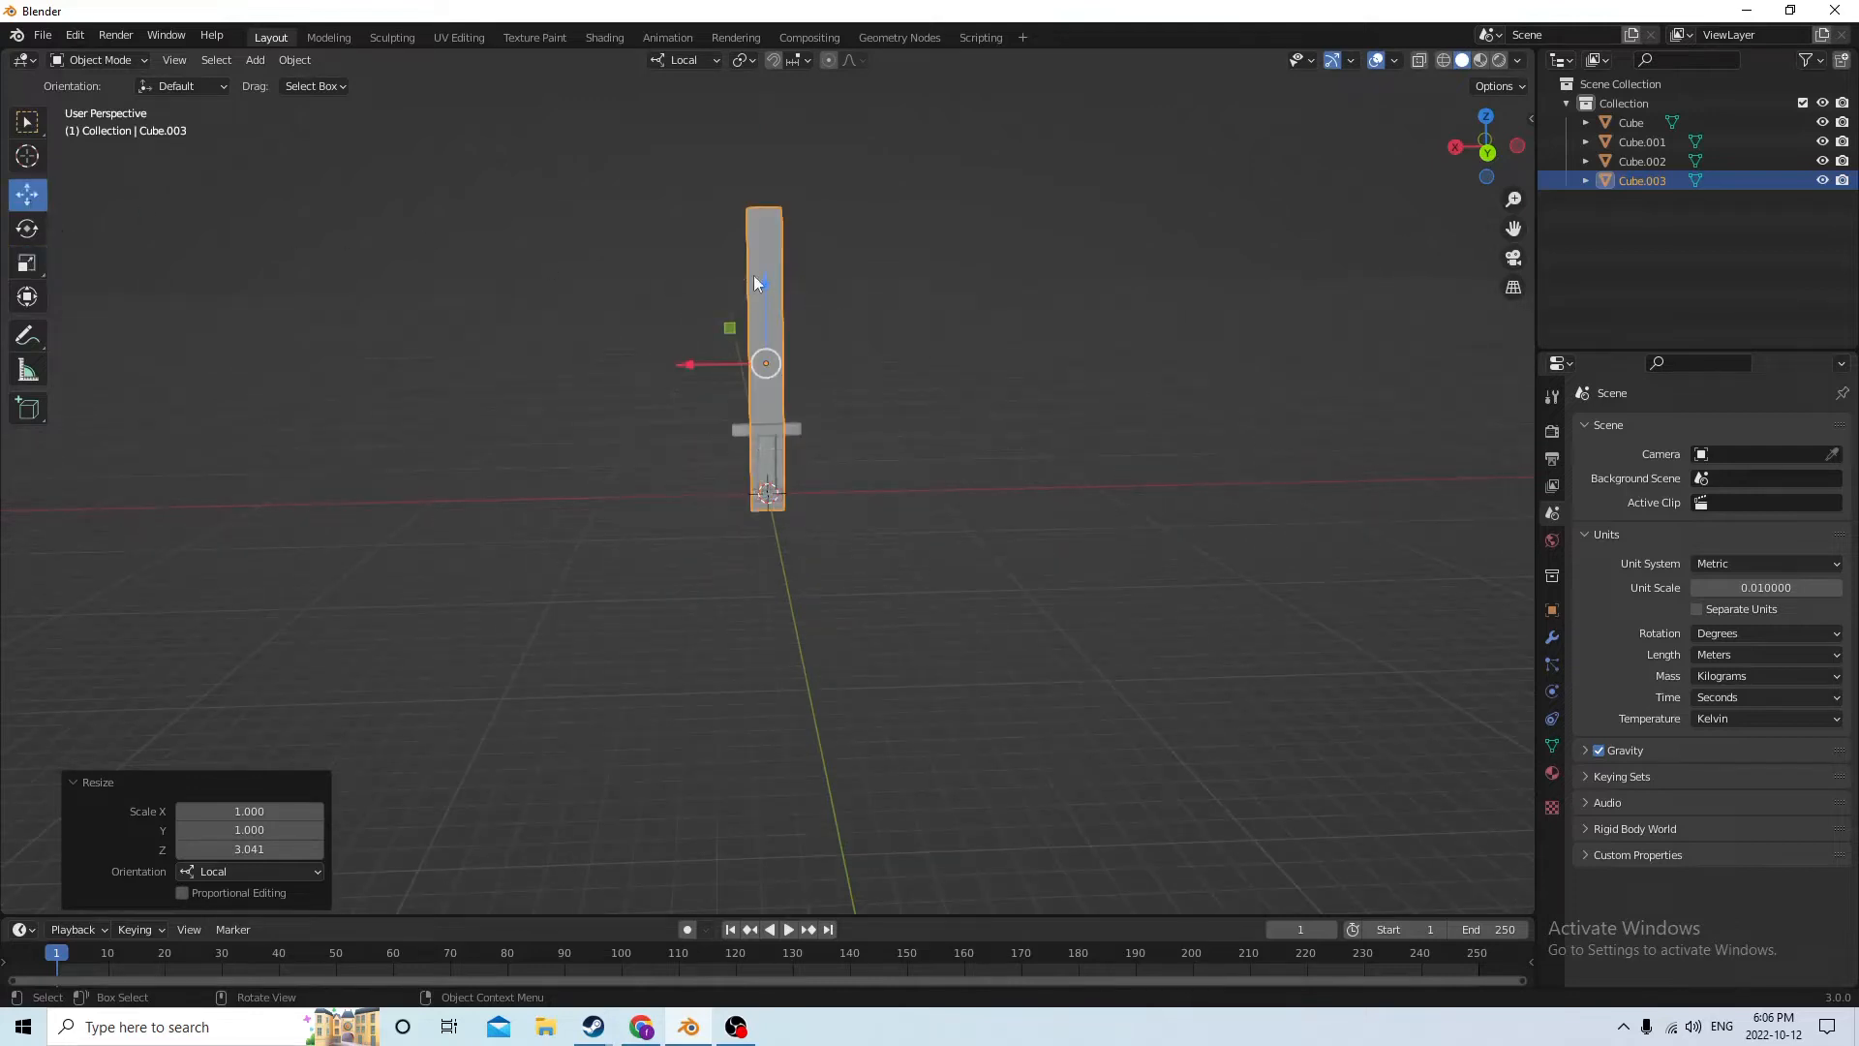
drag(757, 283, 766, 186)
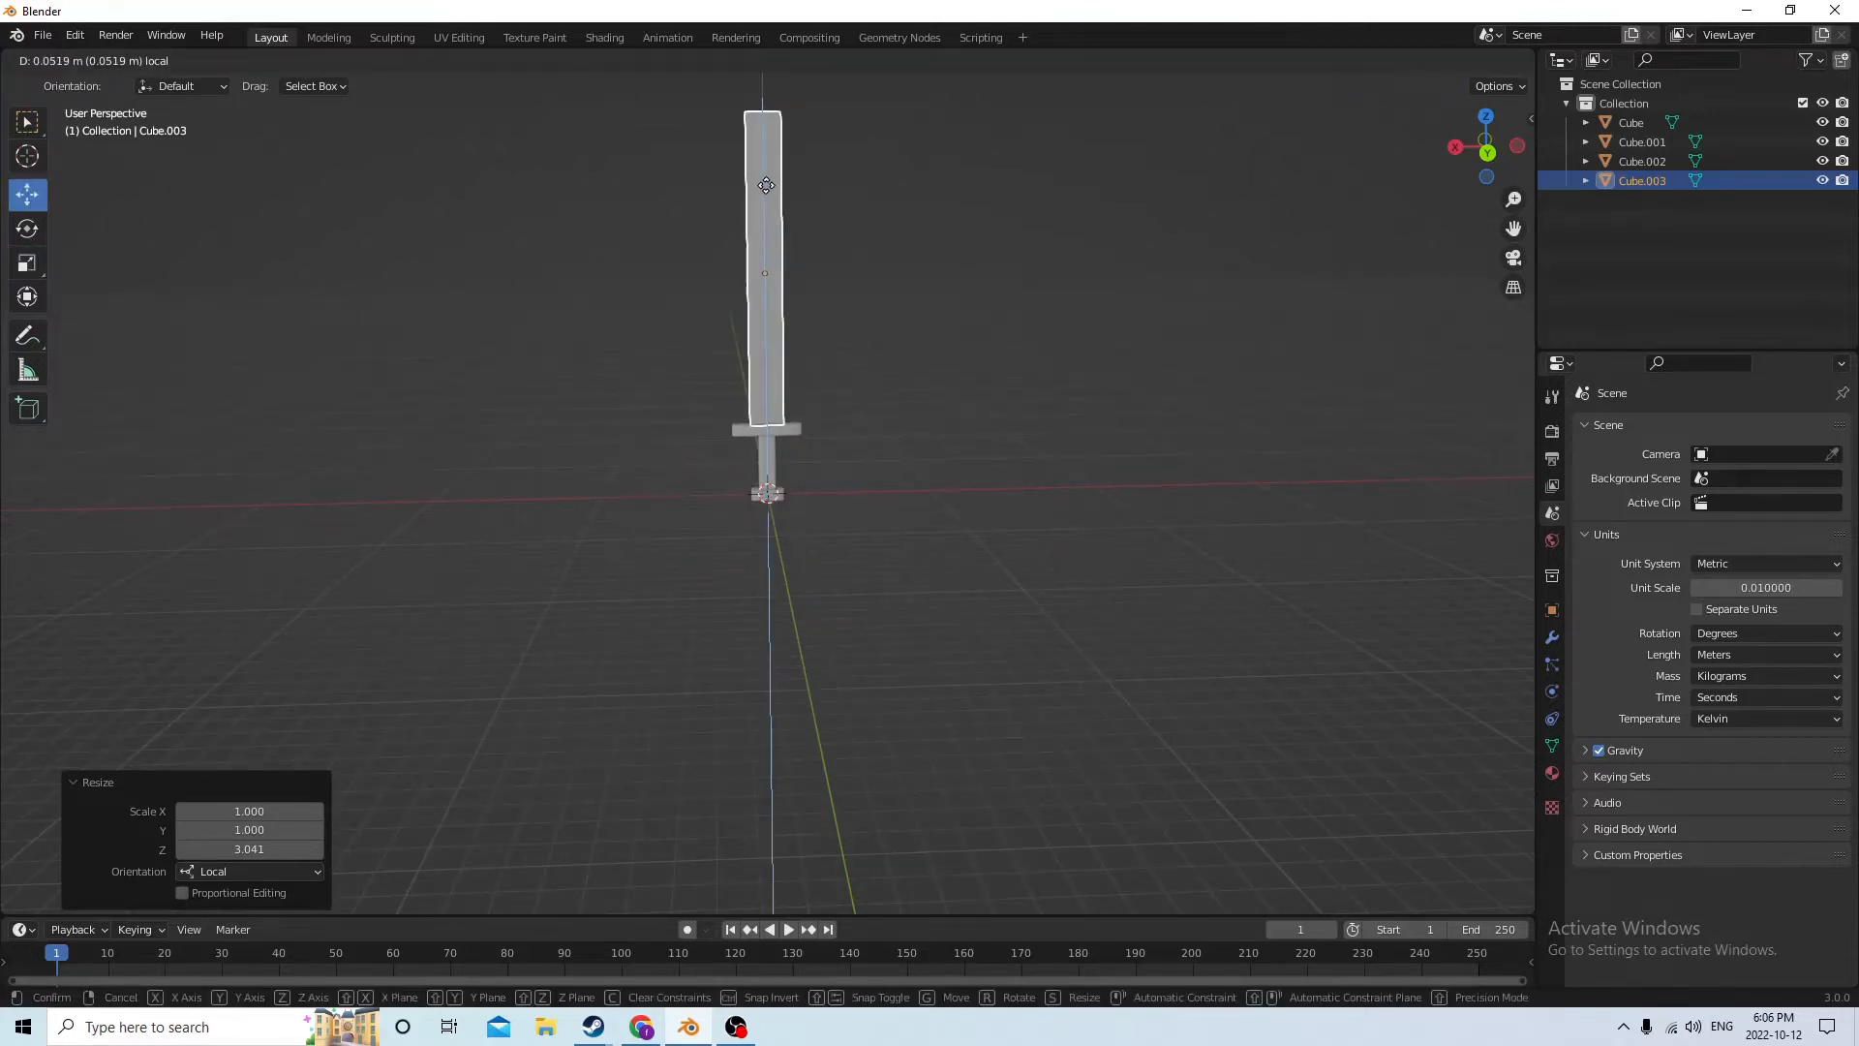
middle_drag(766, 186, 758, 293)
Enter Edit Mode on the blade and switch to face selection
key(Tab)
scroll(768, 297, up, 2)
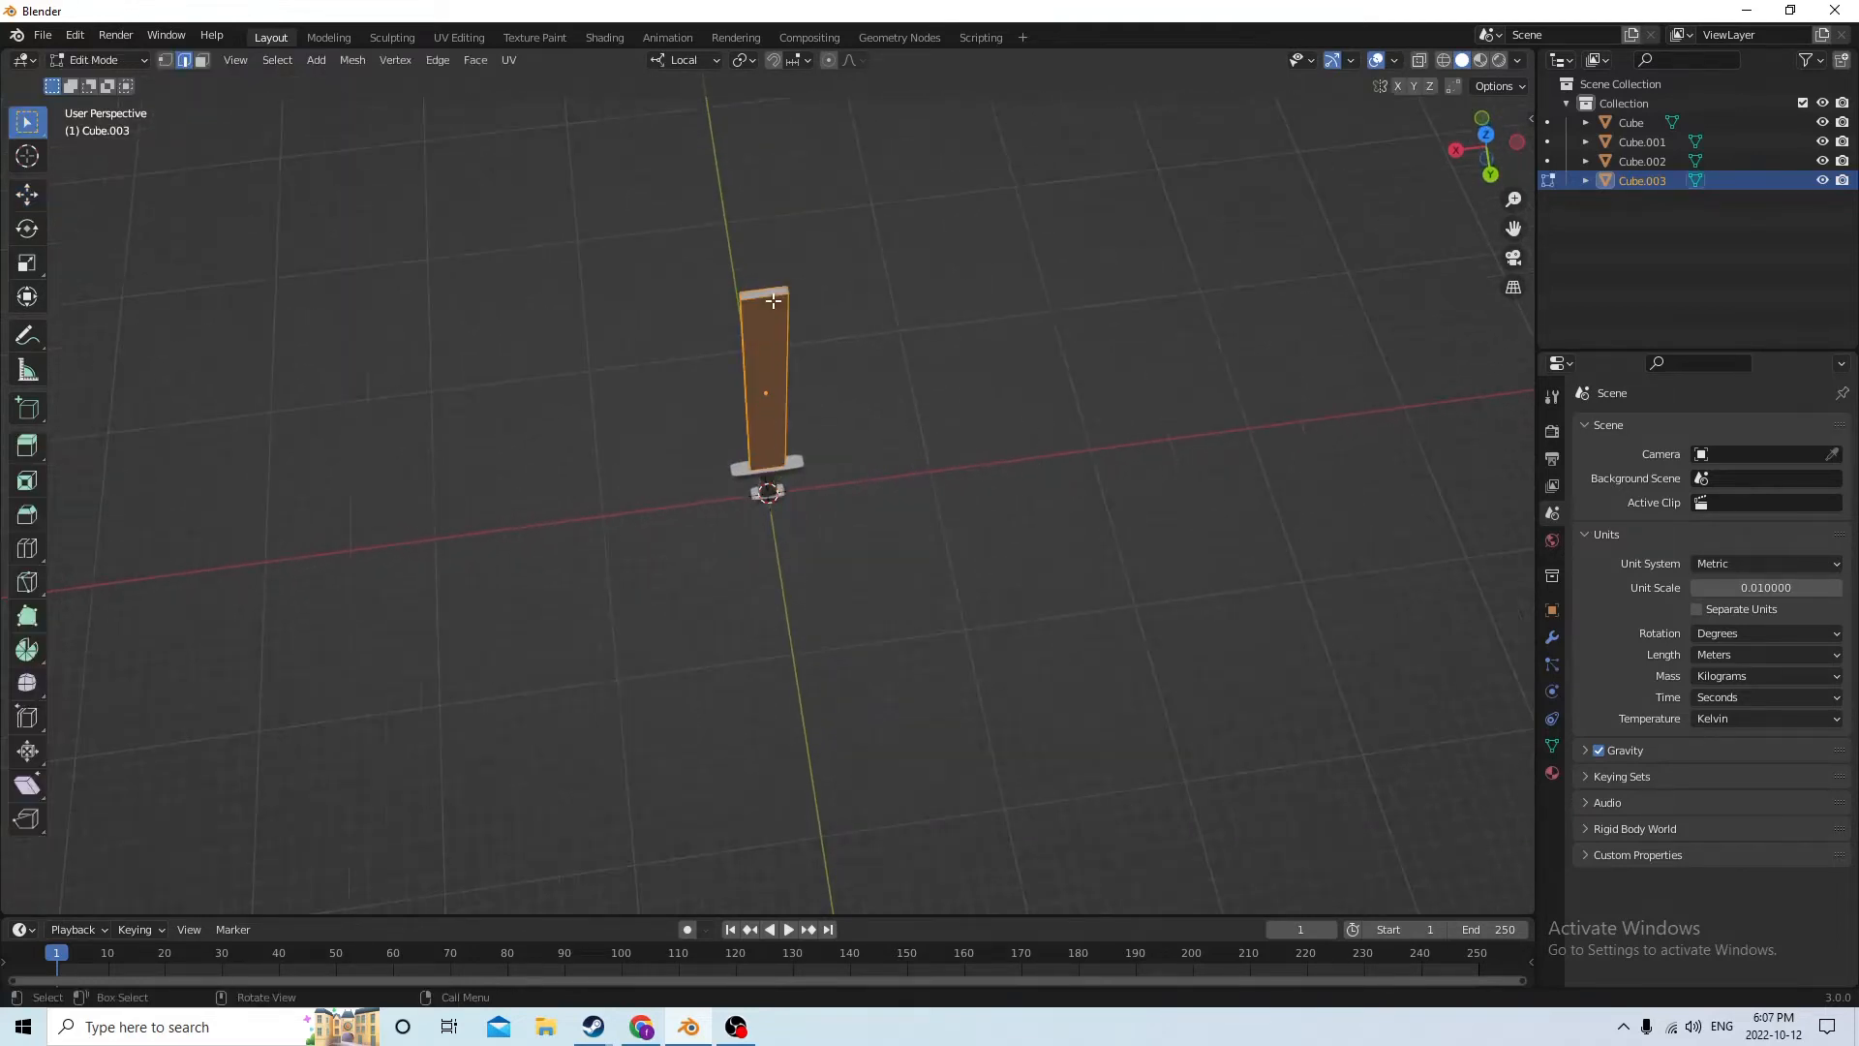
click(768, 289)
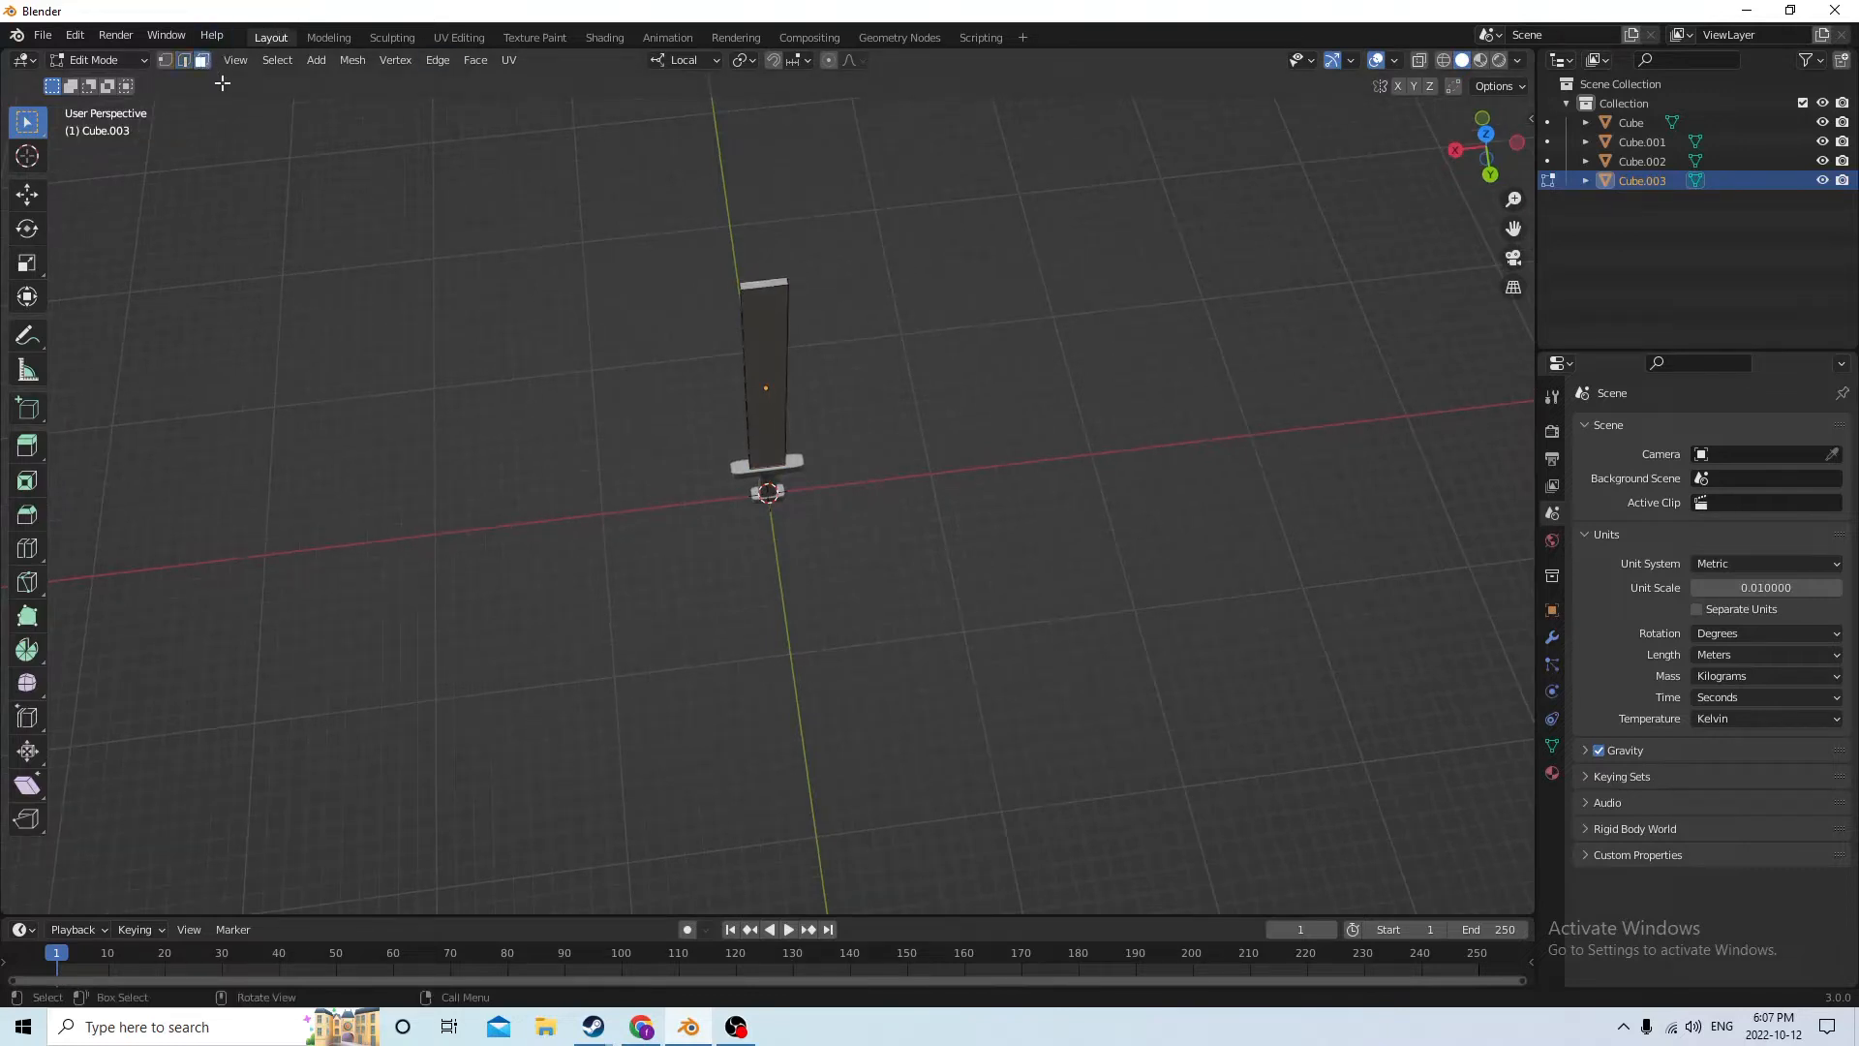
middle_drag(395, 237, 427, 220)
key(Tab)
key(Tab)
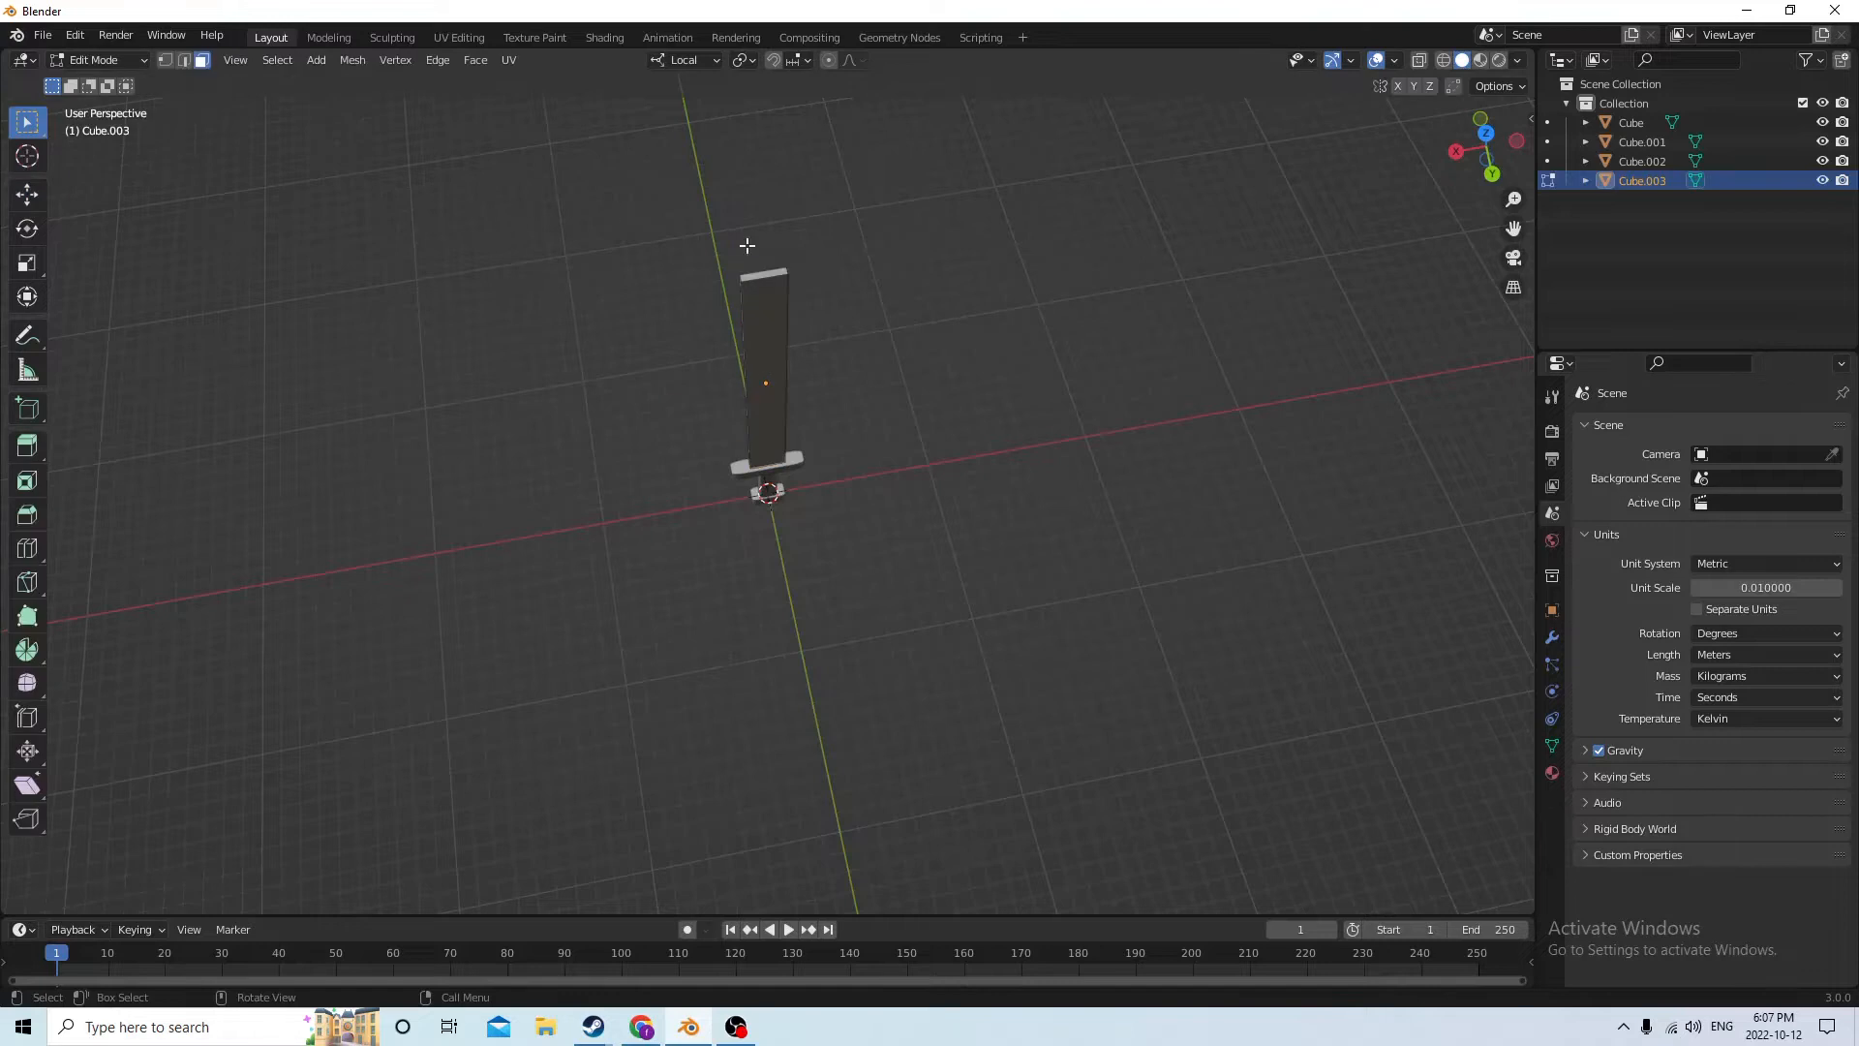
Select the blade's top end face and extrude it upward about 0.017 m
middle_drag(763, 272, 740, 145)
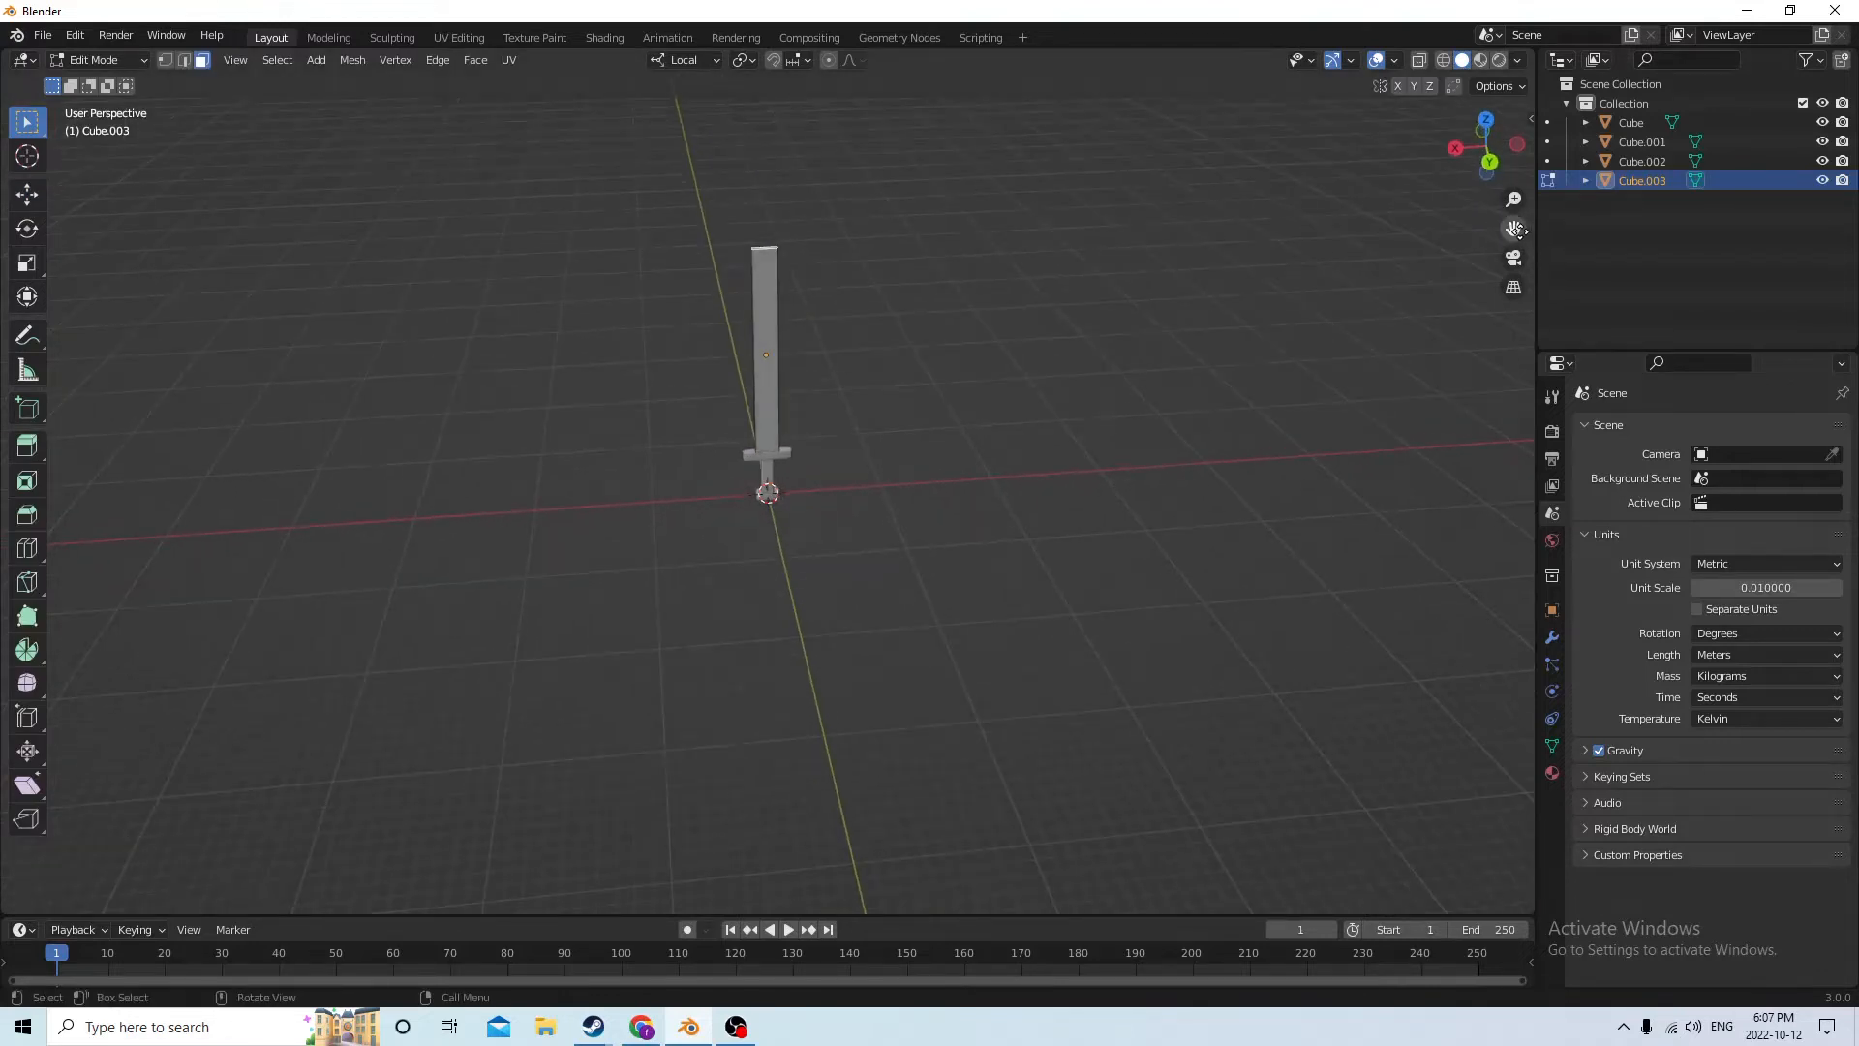
drag(1514, 230, 1528, 450)
scroll(1142, 210, up, 5)
middle_drag(1073, 168, 1074, 109)
key(e)
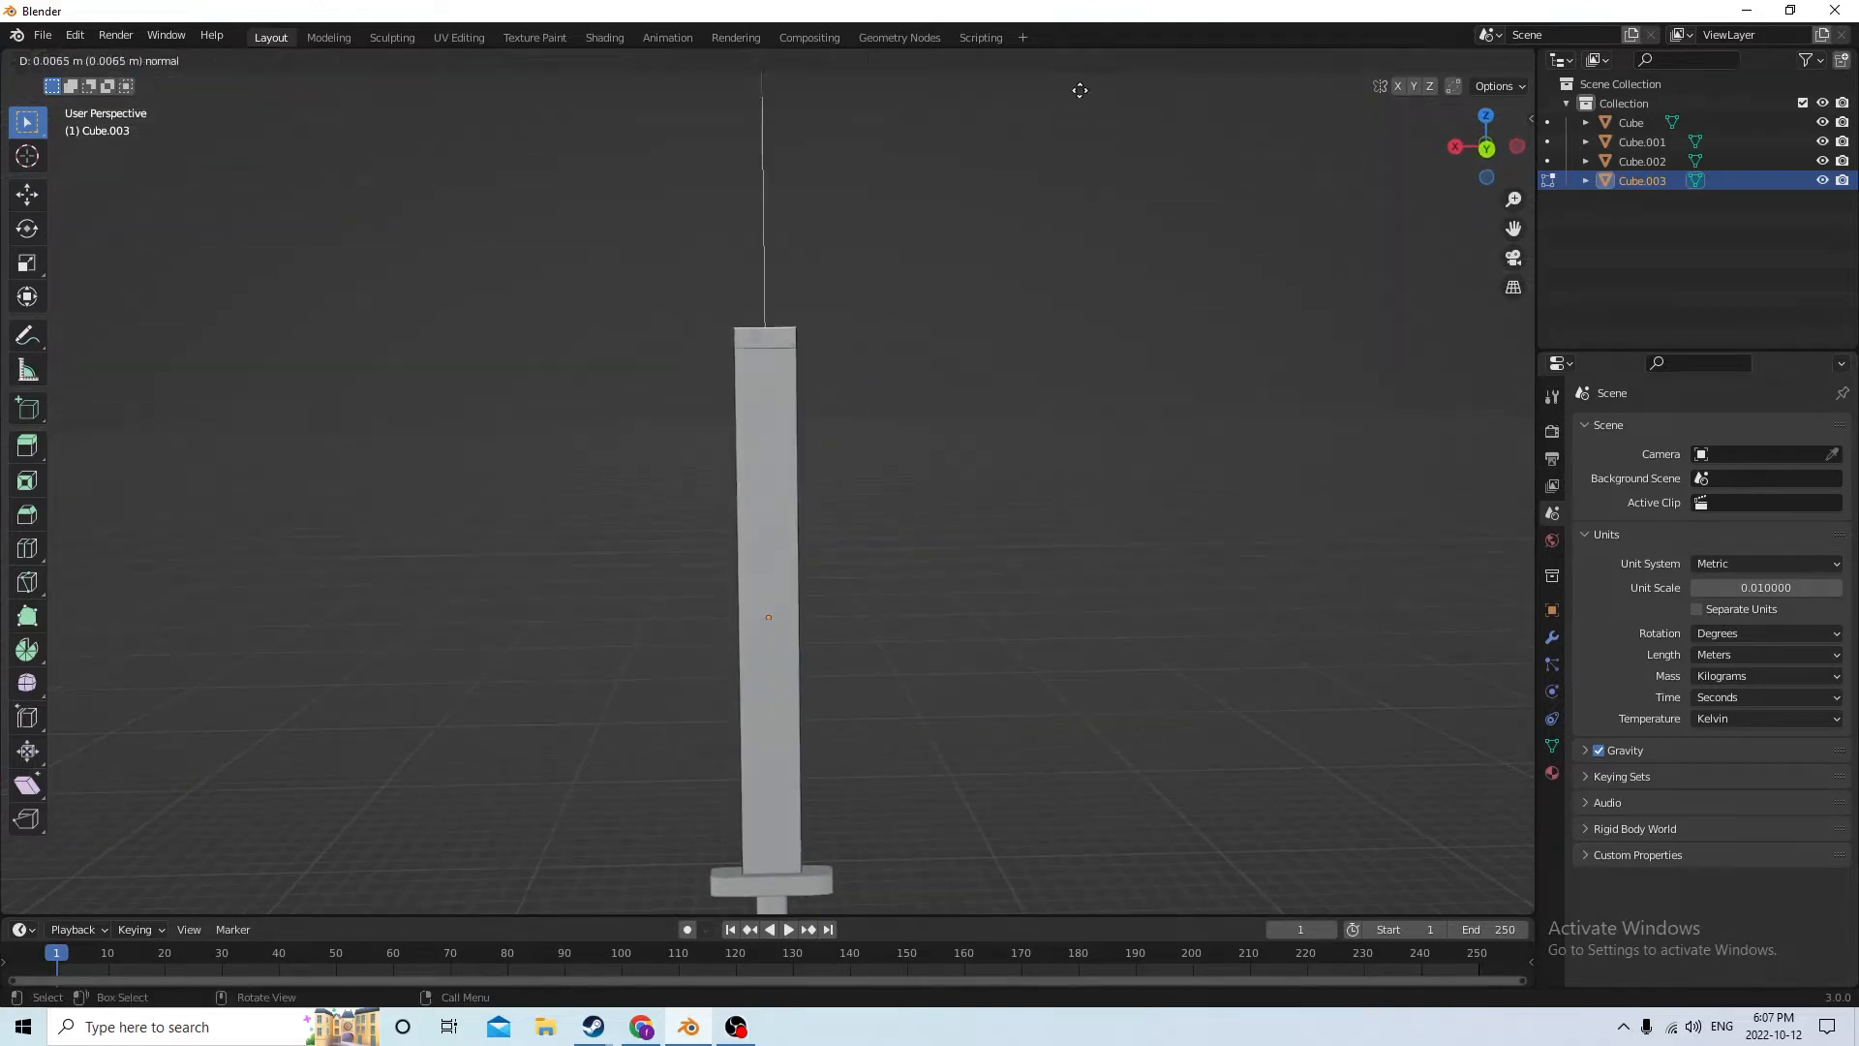
click(1064, 896)
Taper the blade's tip to a point by scaling its top end face along local X to 0.120
middle_drag(1170, 636, 1087, 680)
click(801, 541)
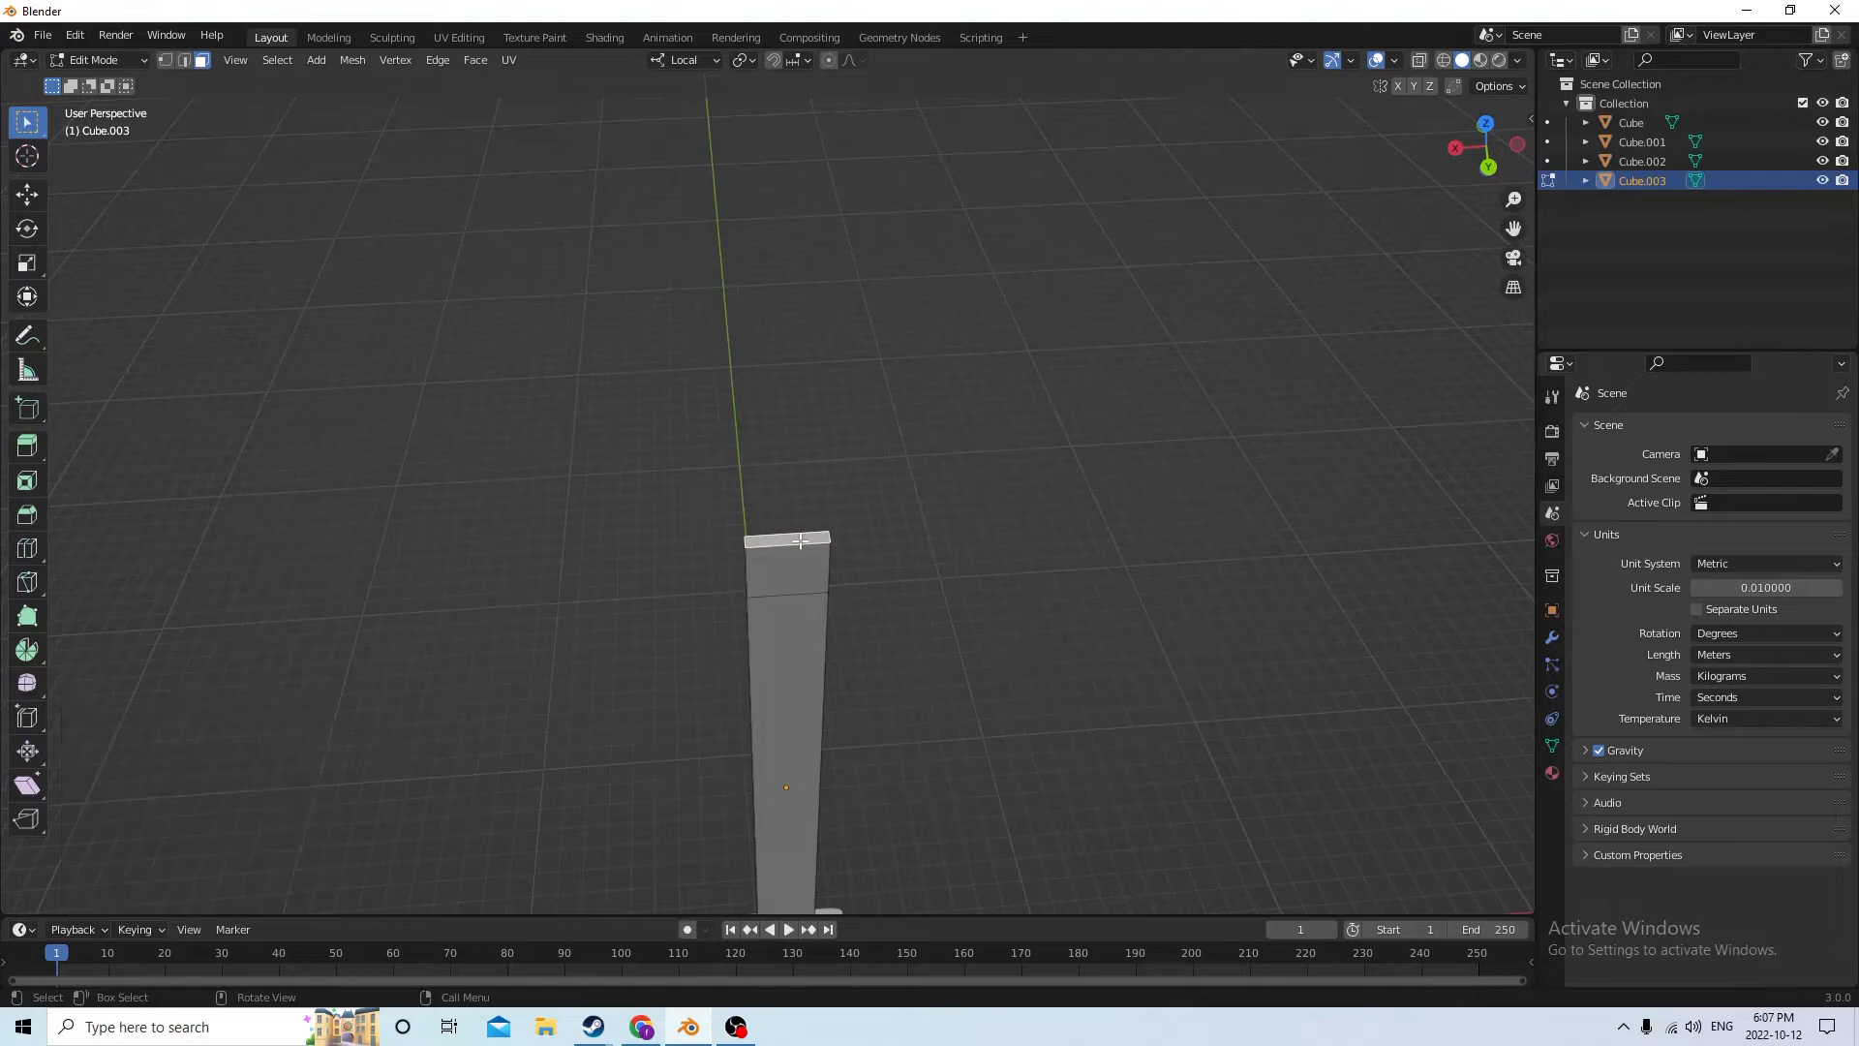
middle_drag(796, 540, 805, 496)
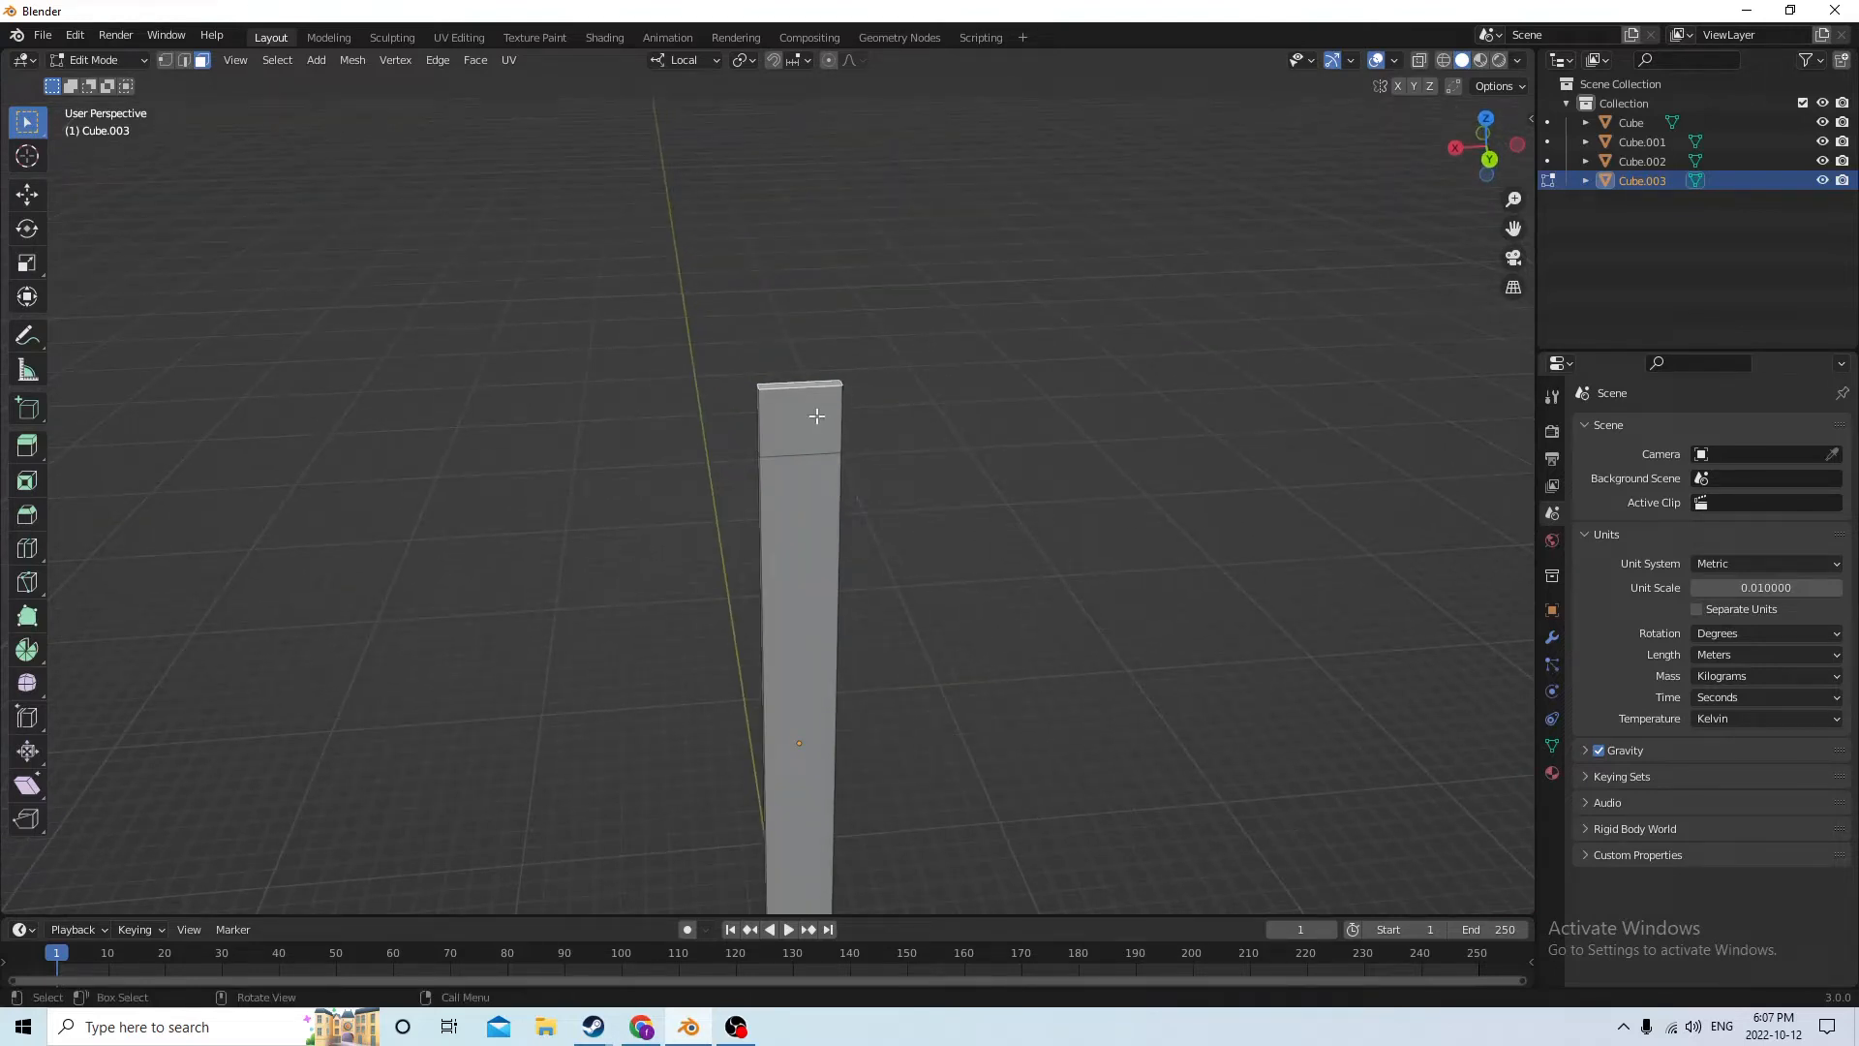
middle_drag(811, 254, 784, 395)
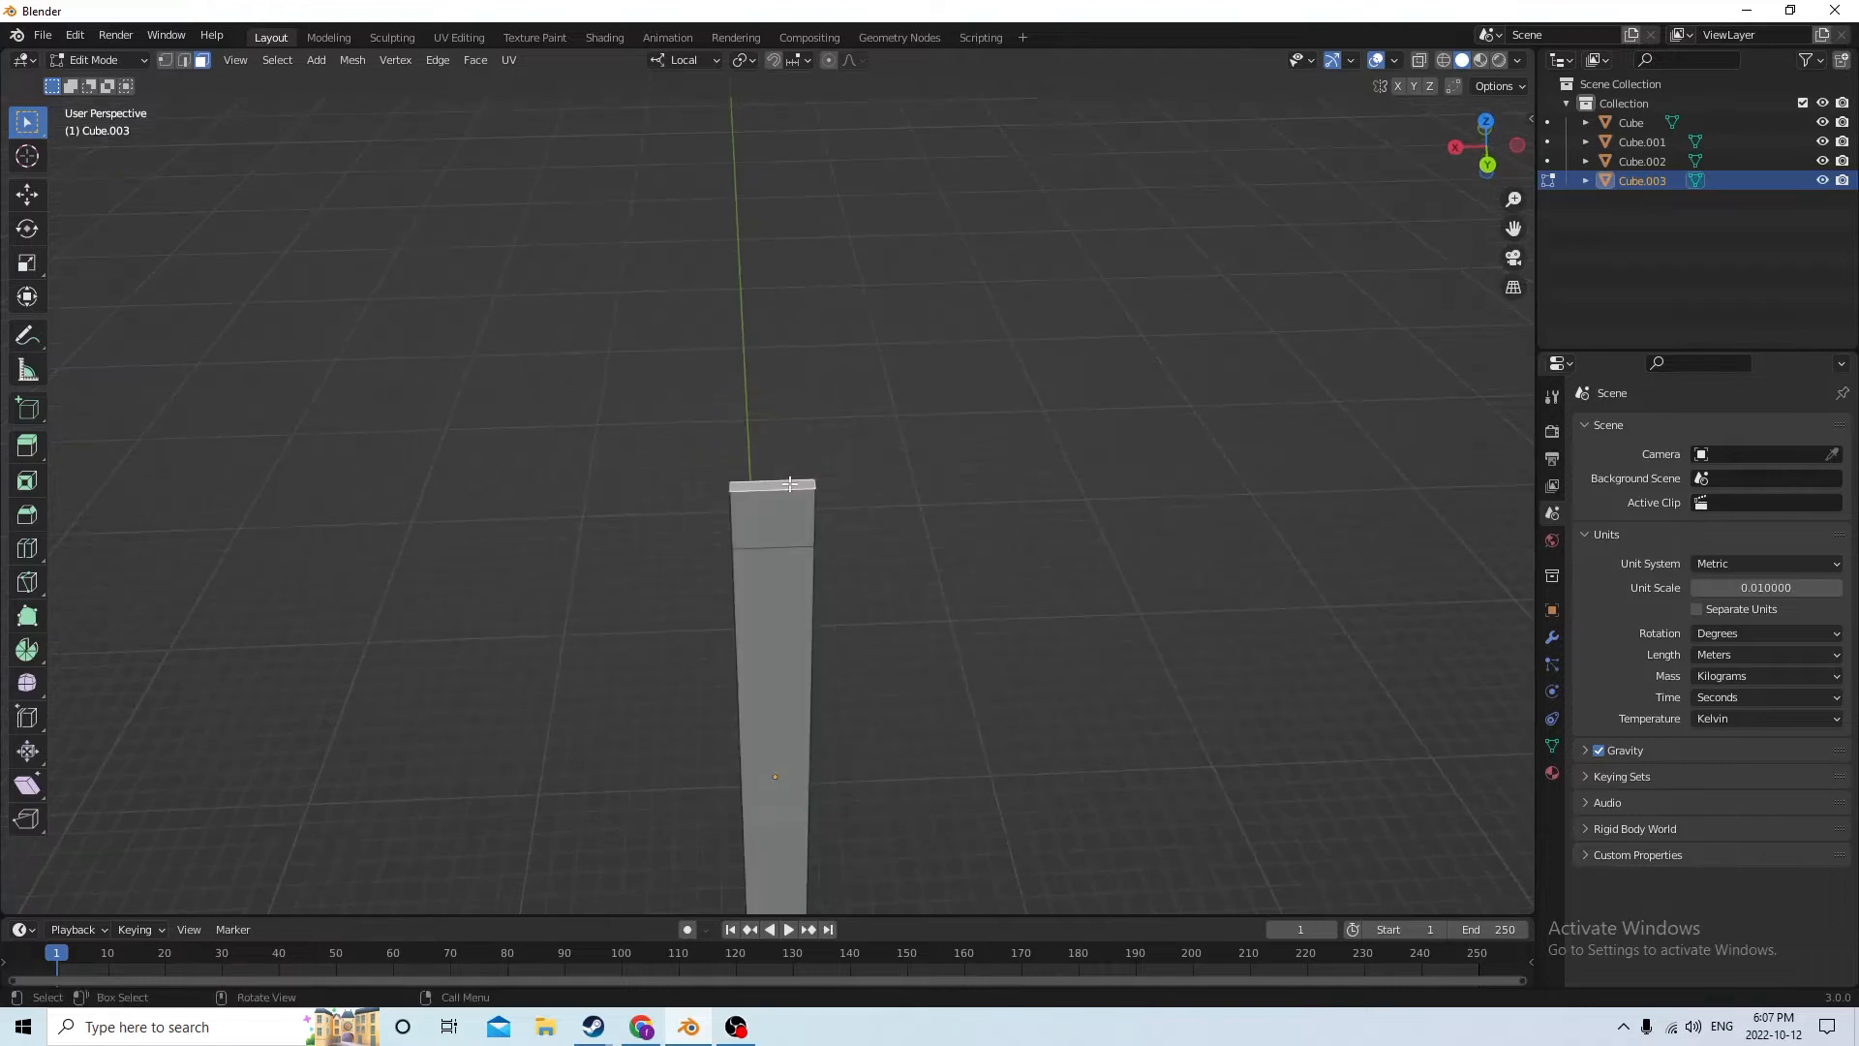
click(26, 264)
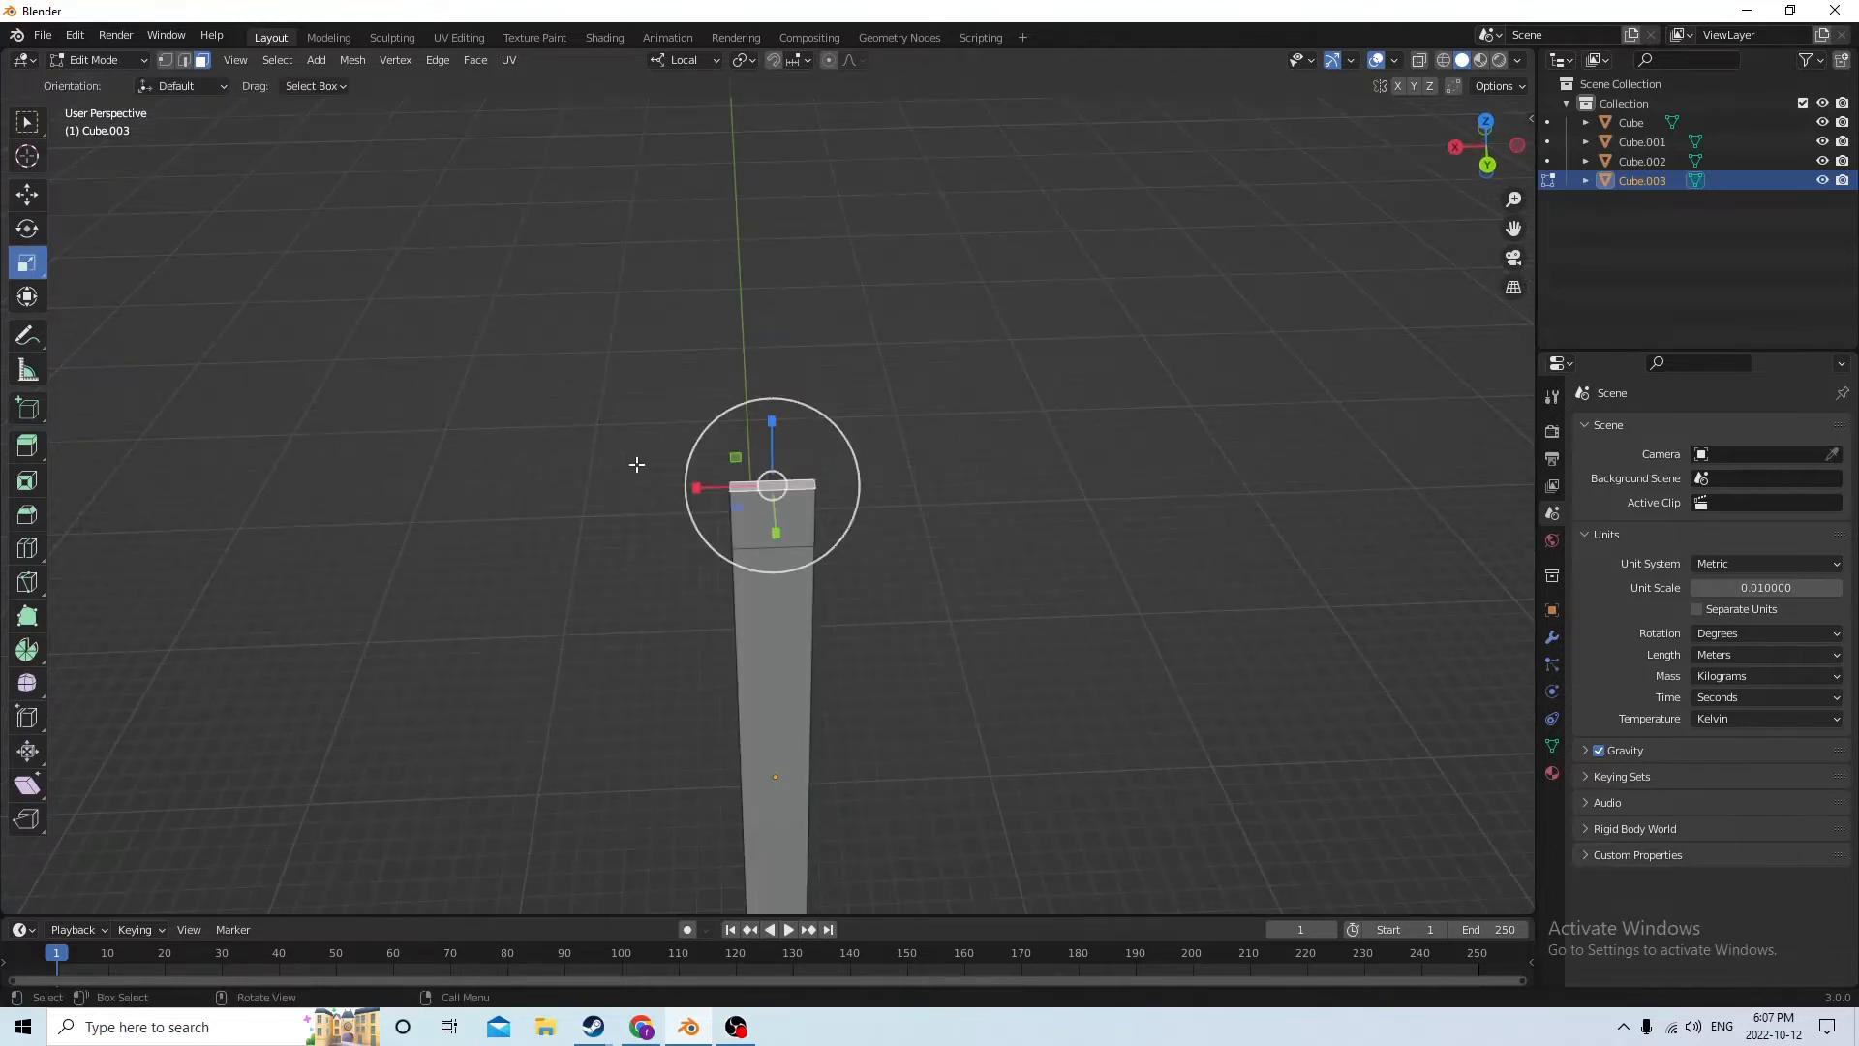
drag(697, 490, 721, 487)
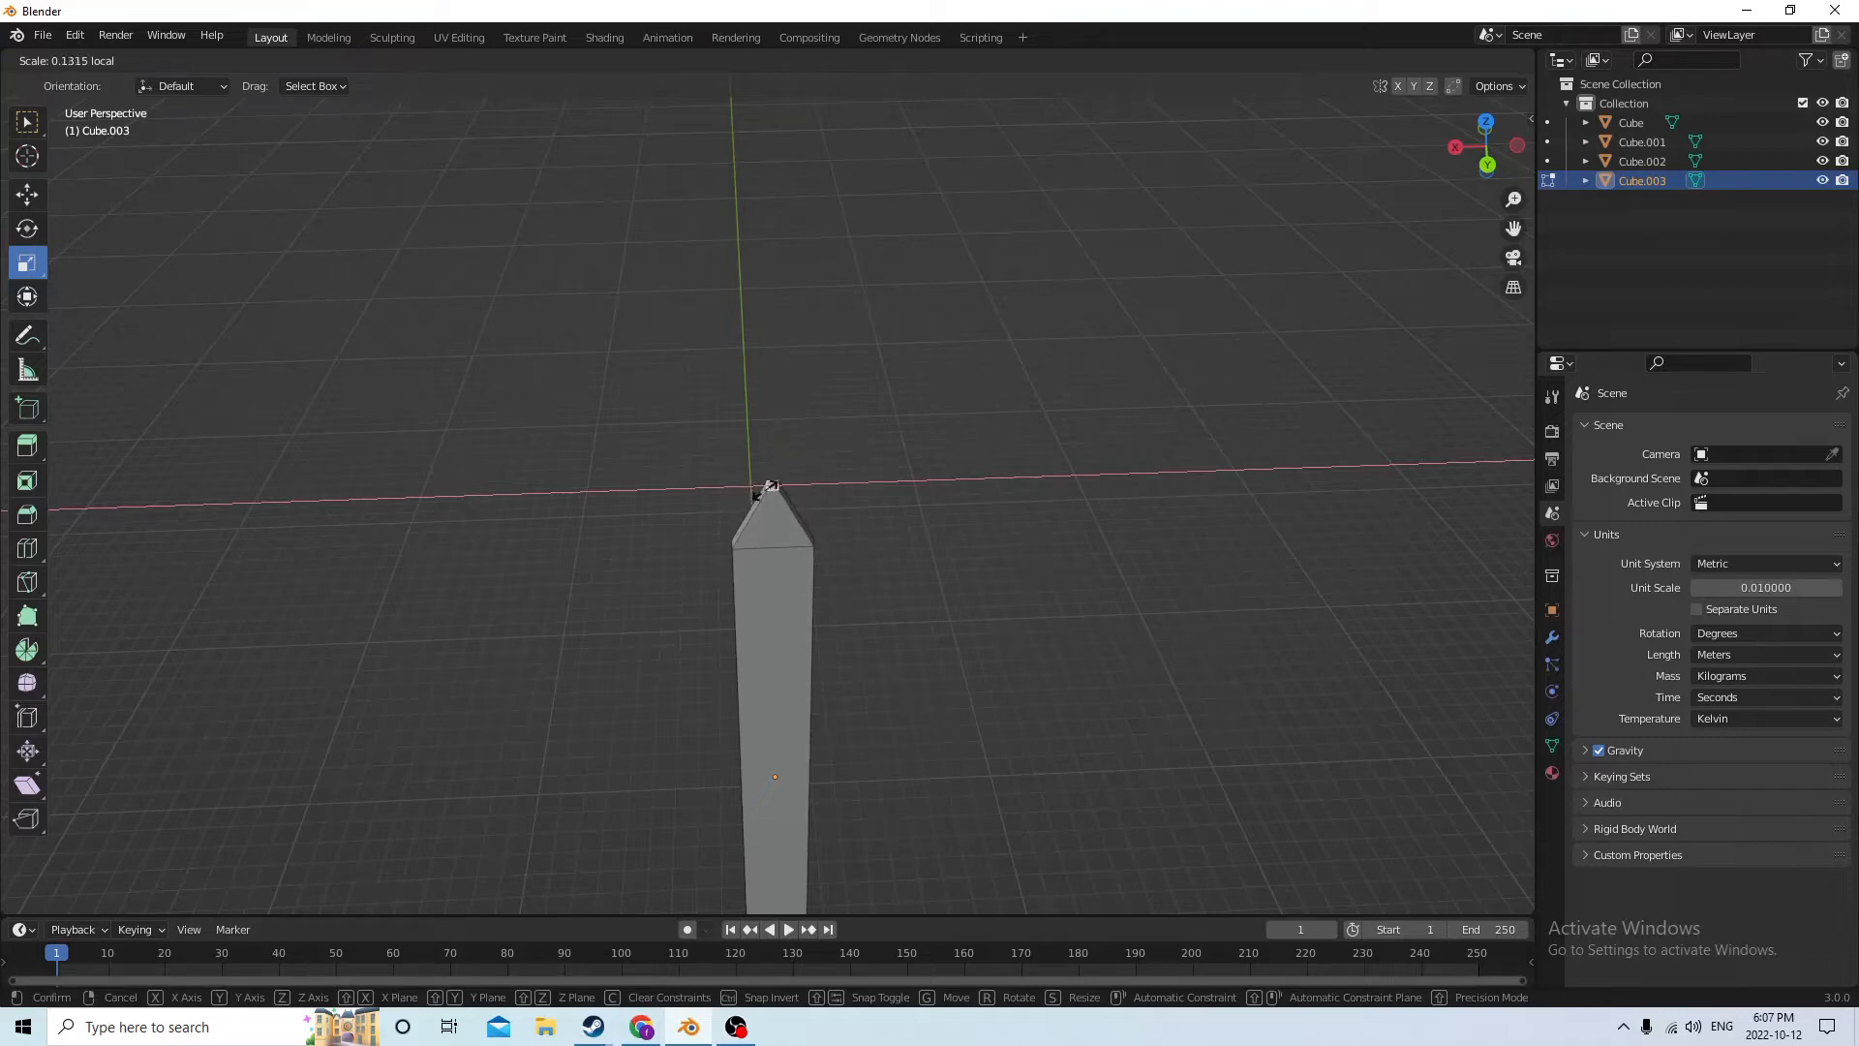
drag(768, 492, 770, 490)
middle_drag(860, 383, 879, 323)
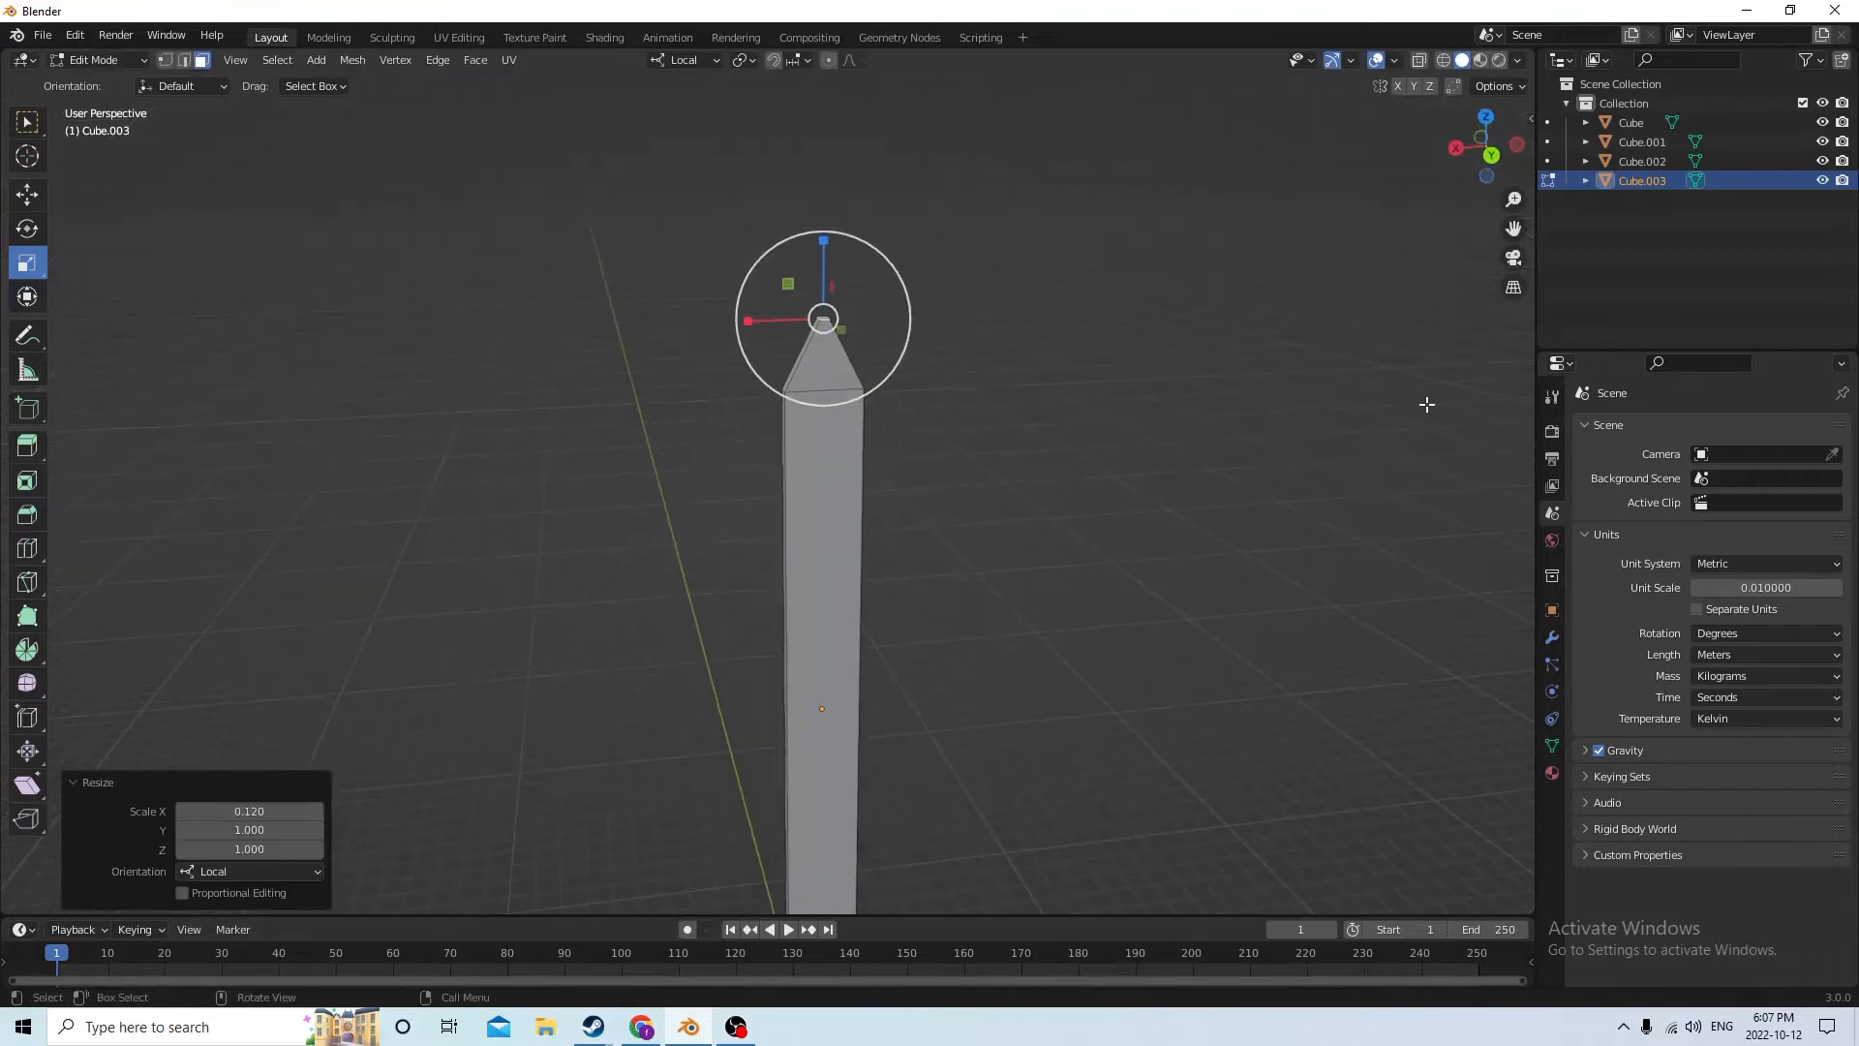
click(1414, 395)
scroll(1293, 339, down, 3)
middle_drag(1280, 336, 1159, 404)
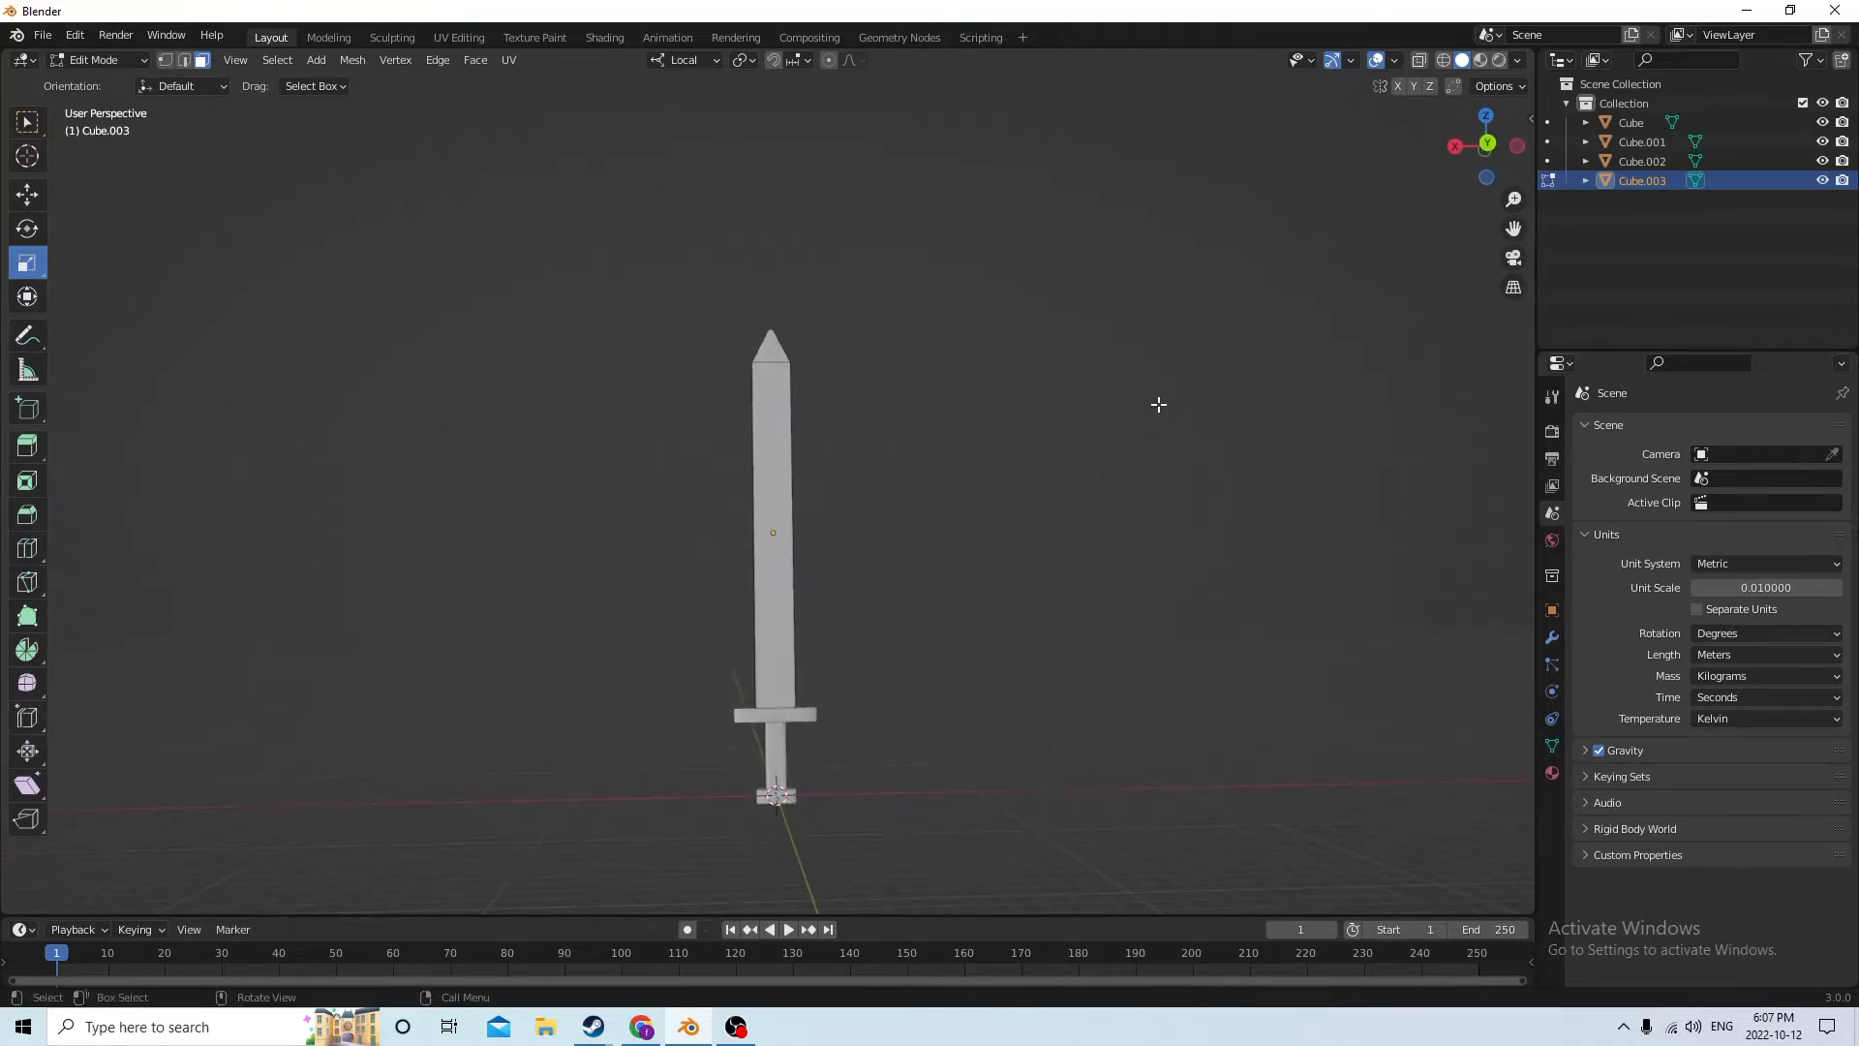
scroll(1195, 536, up, 2)
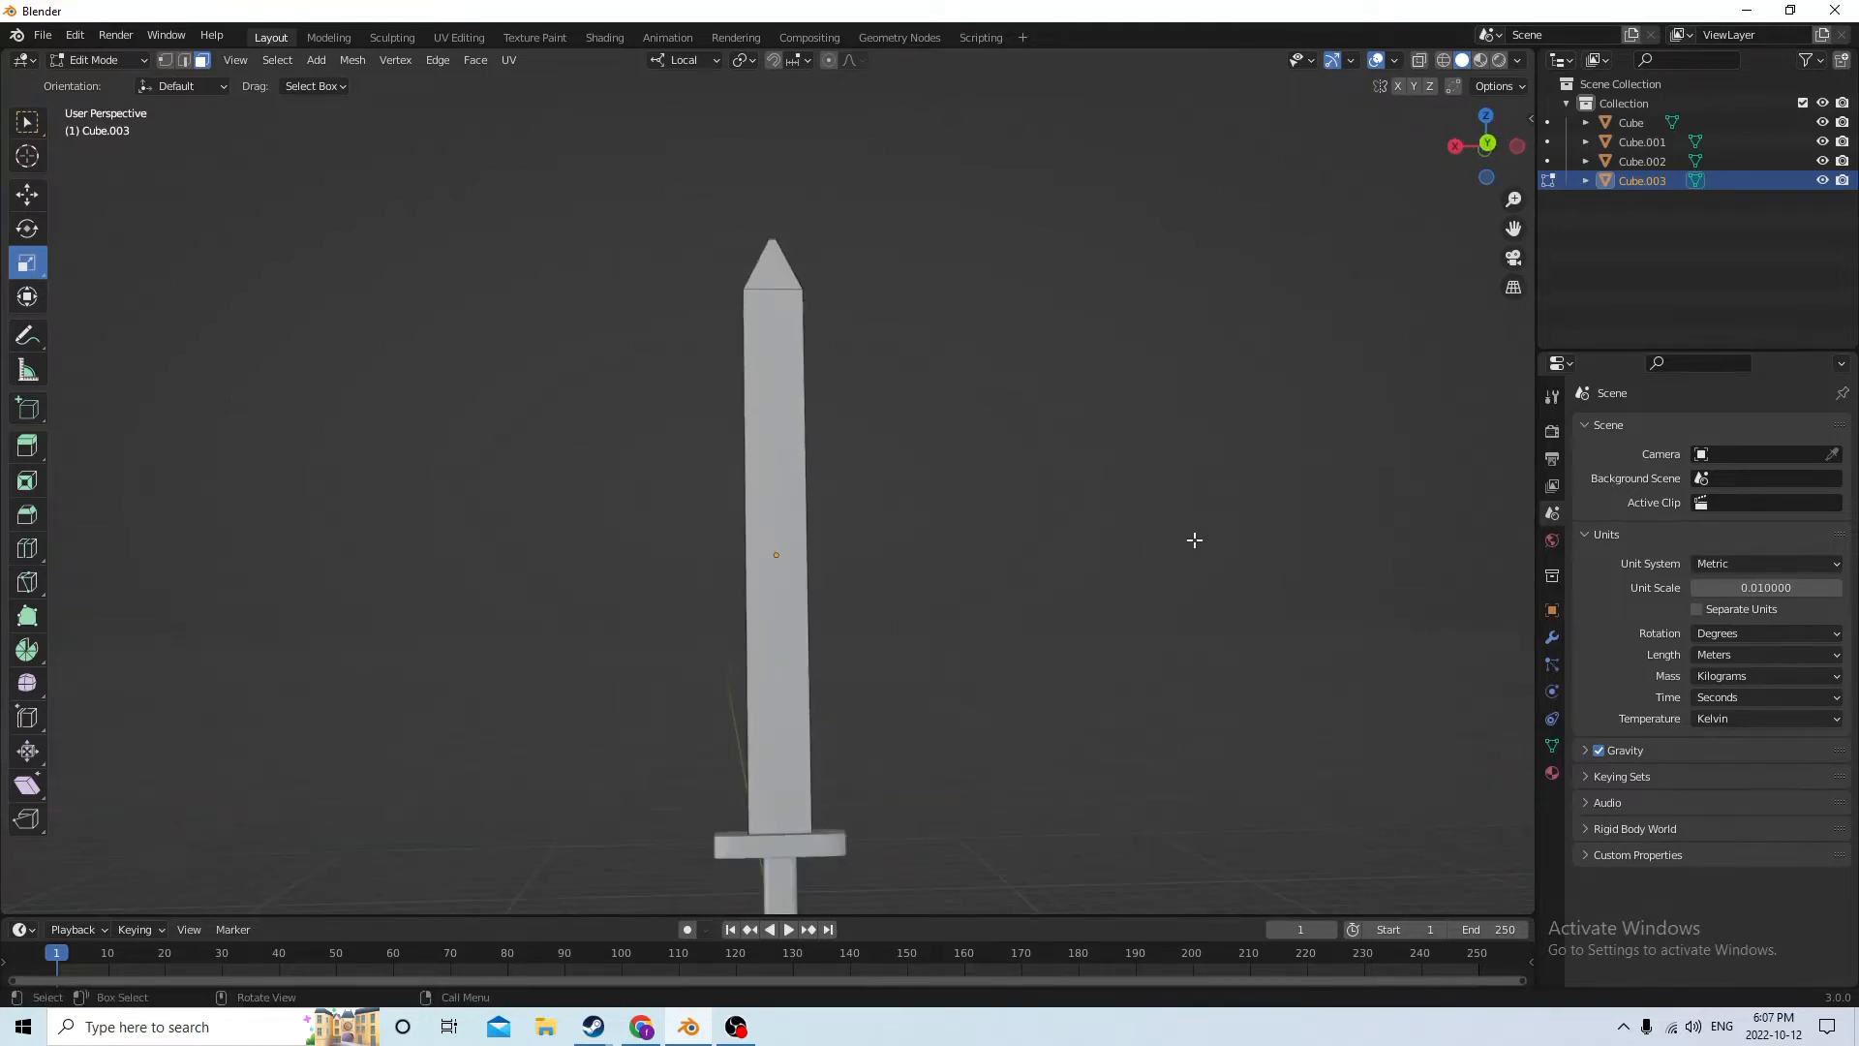
middle_drag(1195, 535, 1100, 627)
scroll(1126, 509, down, 2)
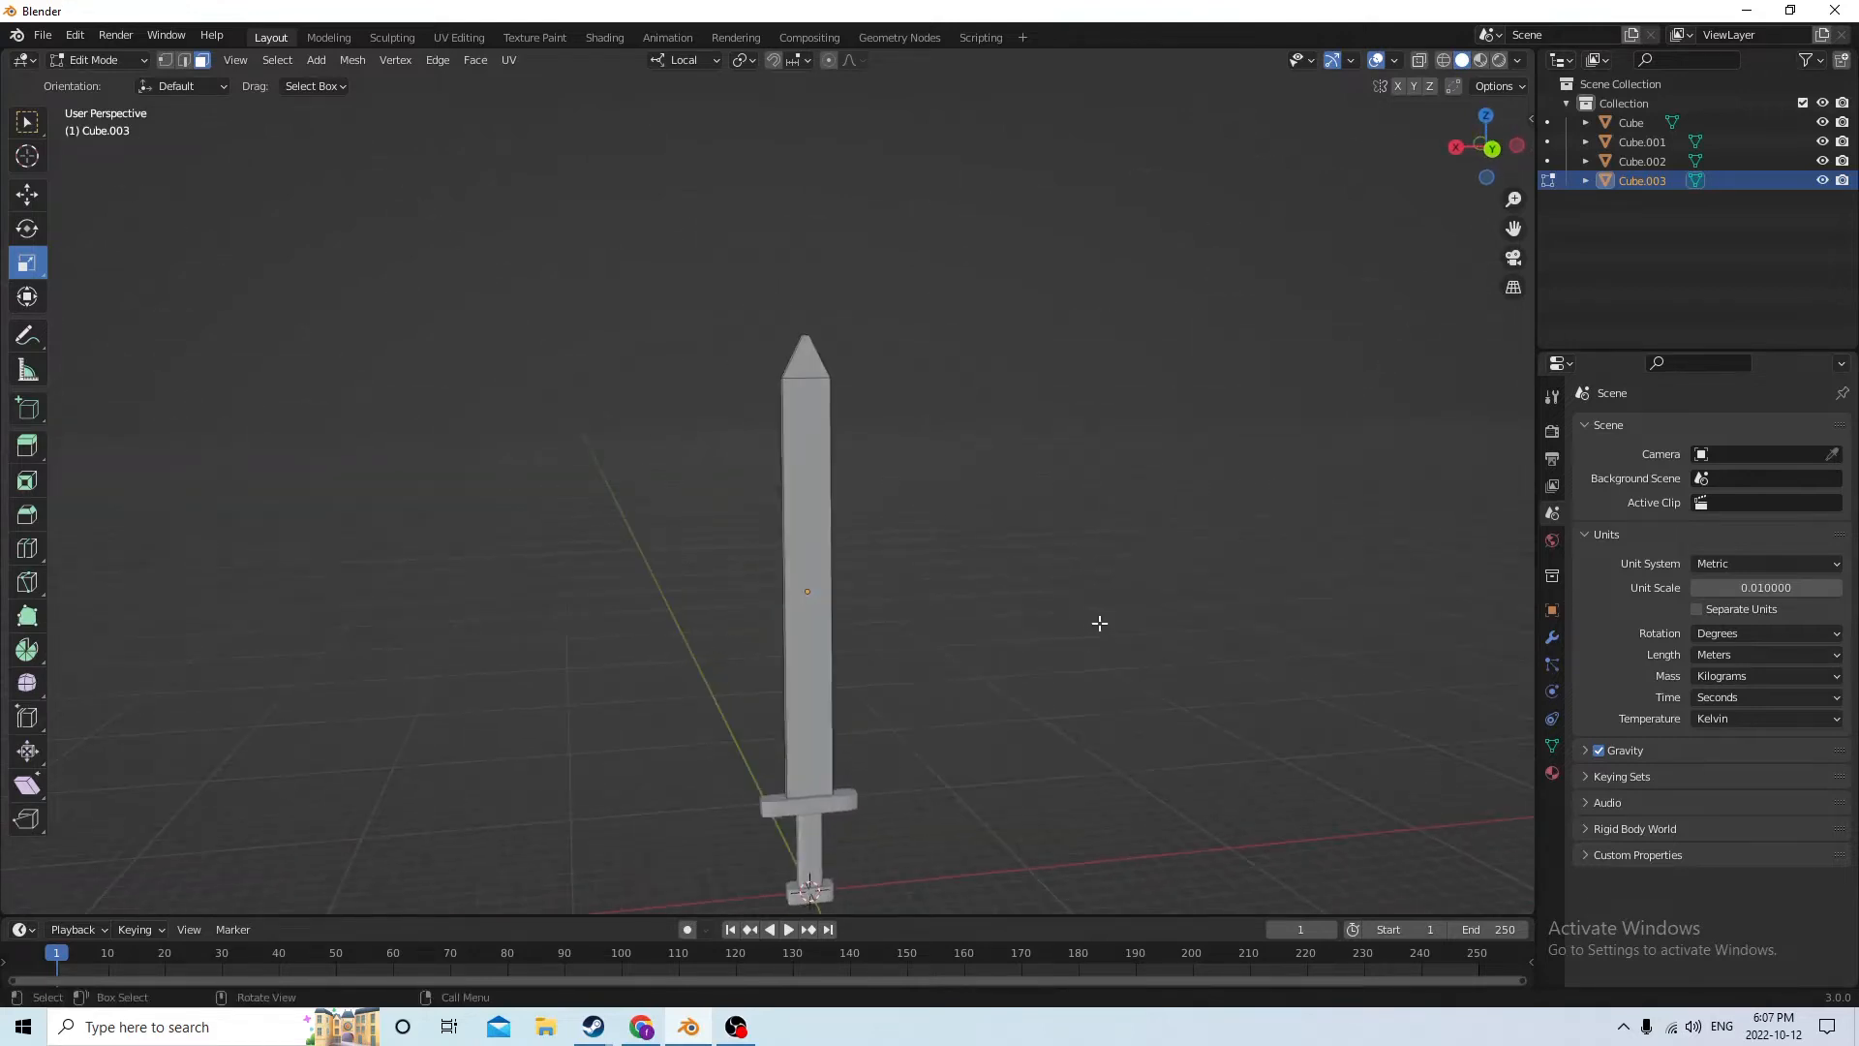
scroll(1100, 626, up, 3)
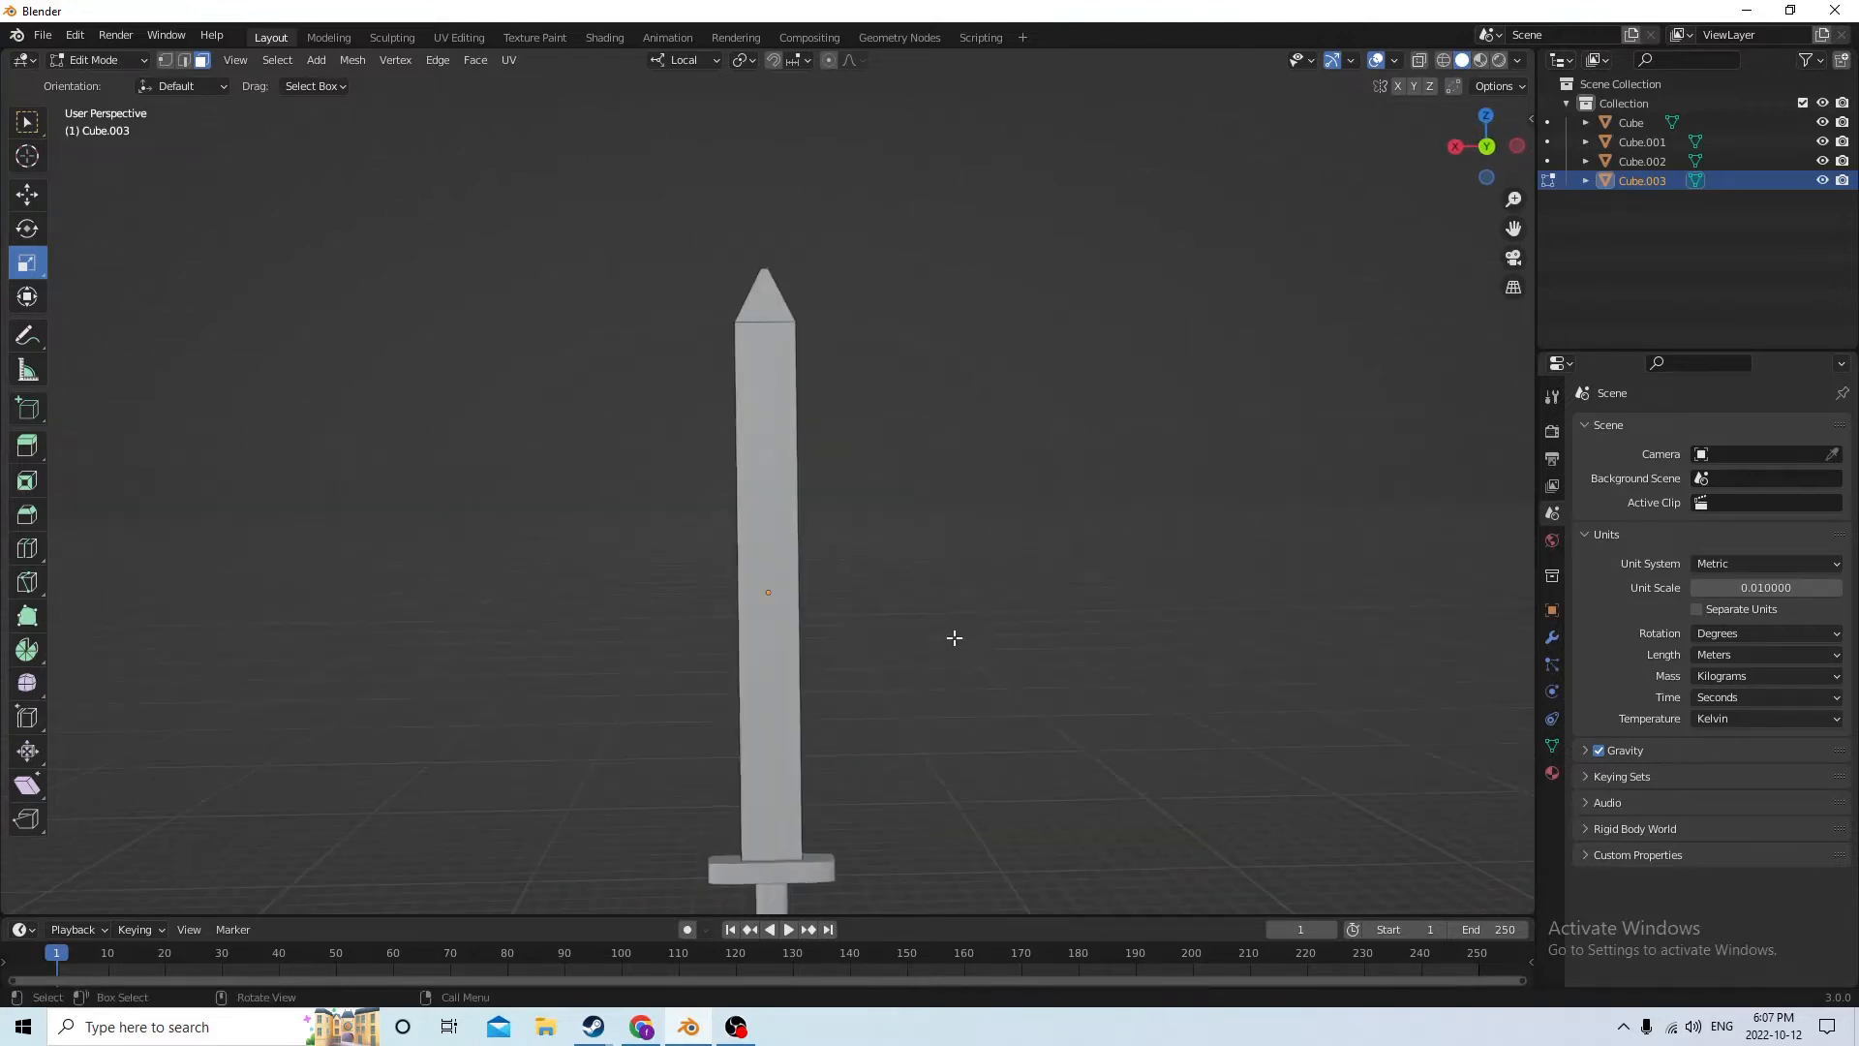
click(769, 636)
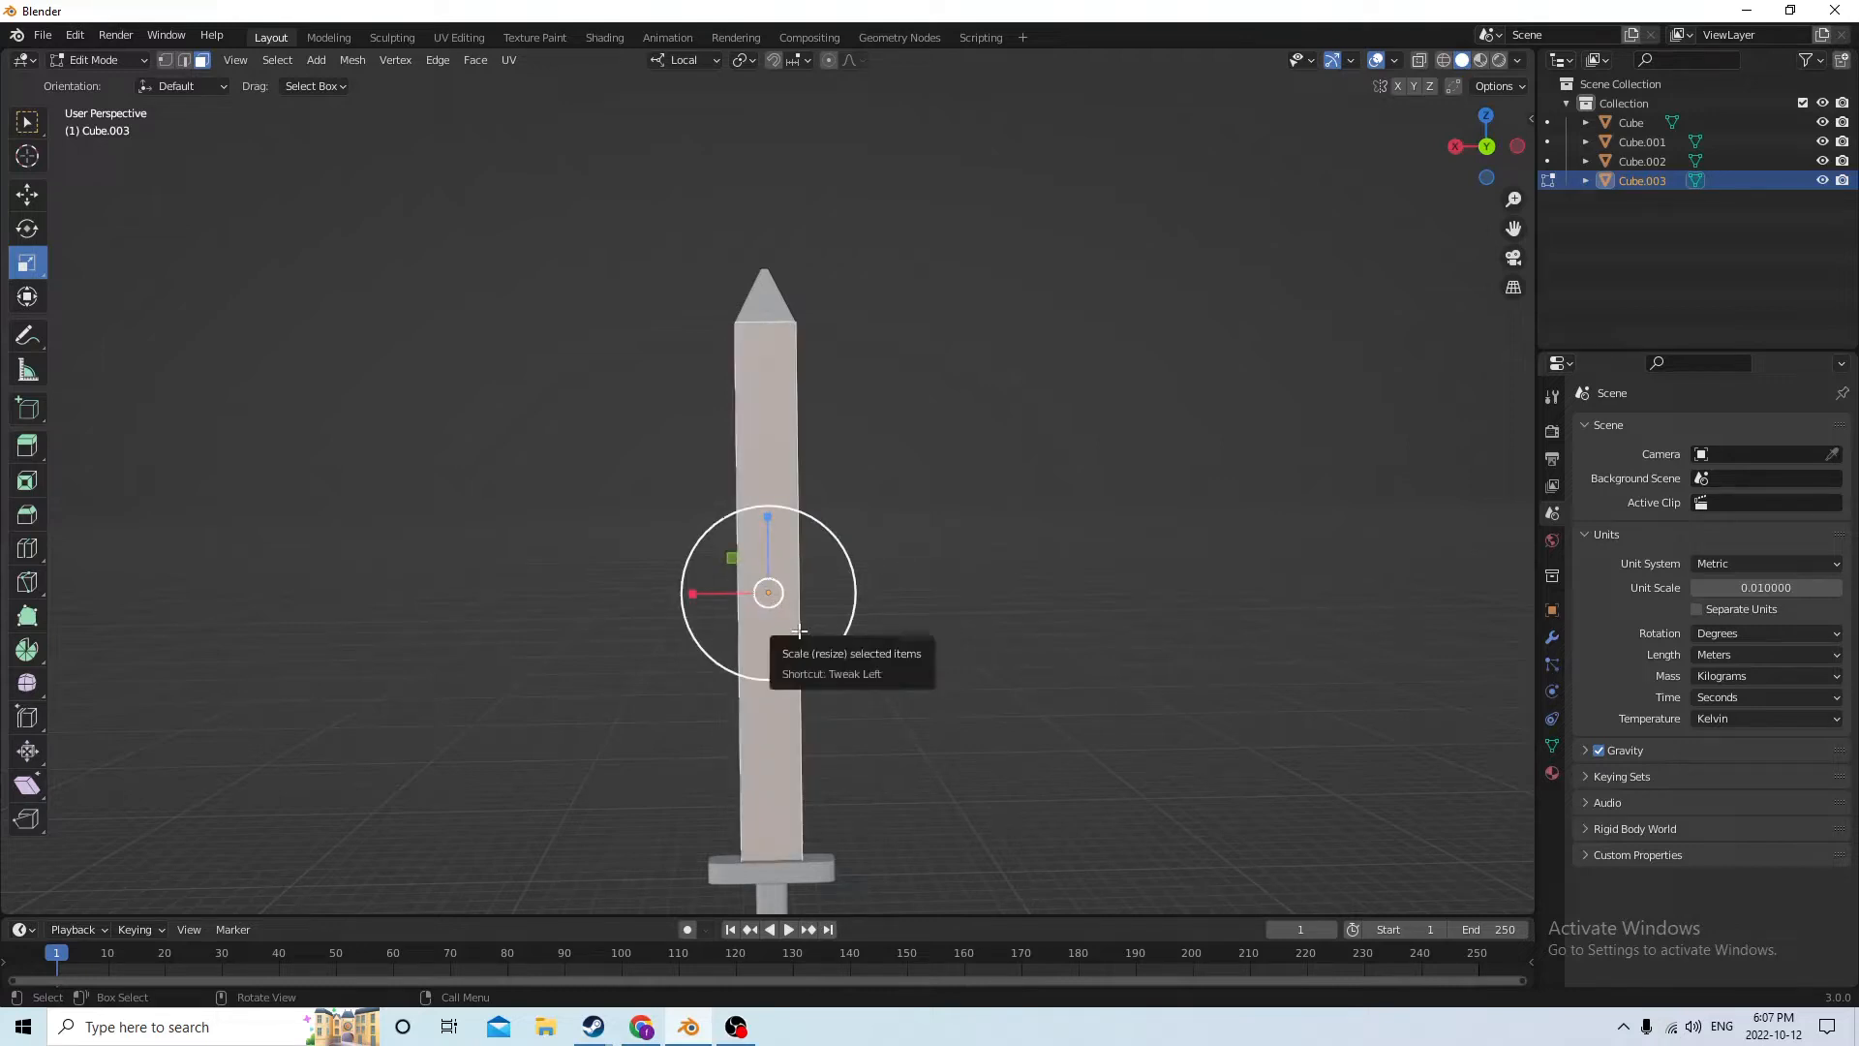
key(shift+r)
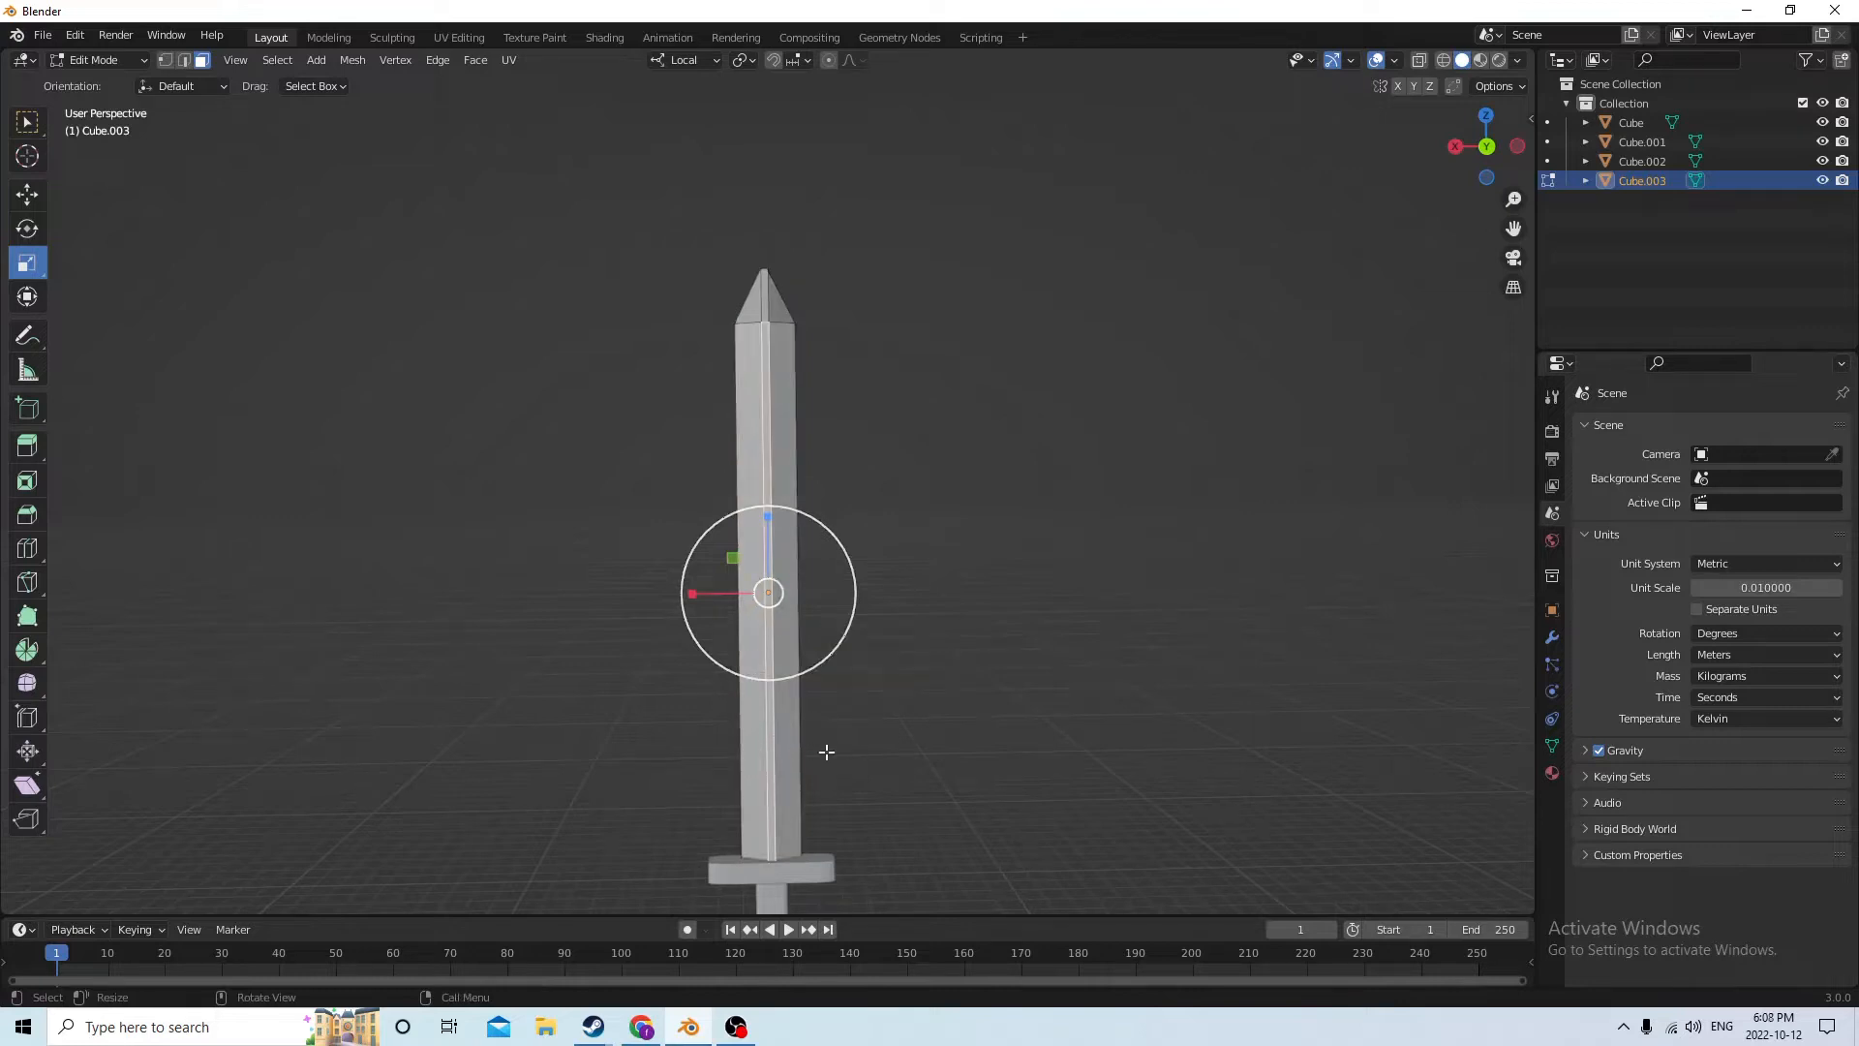
right_click(964, 720)
middle_drag(1050, 402, 1092, 492)
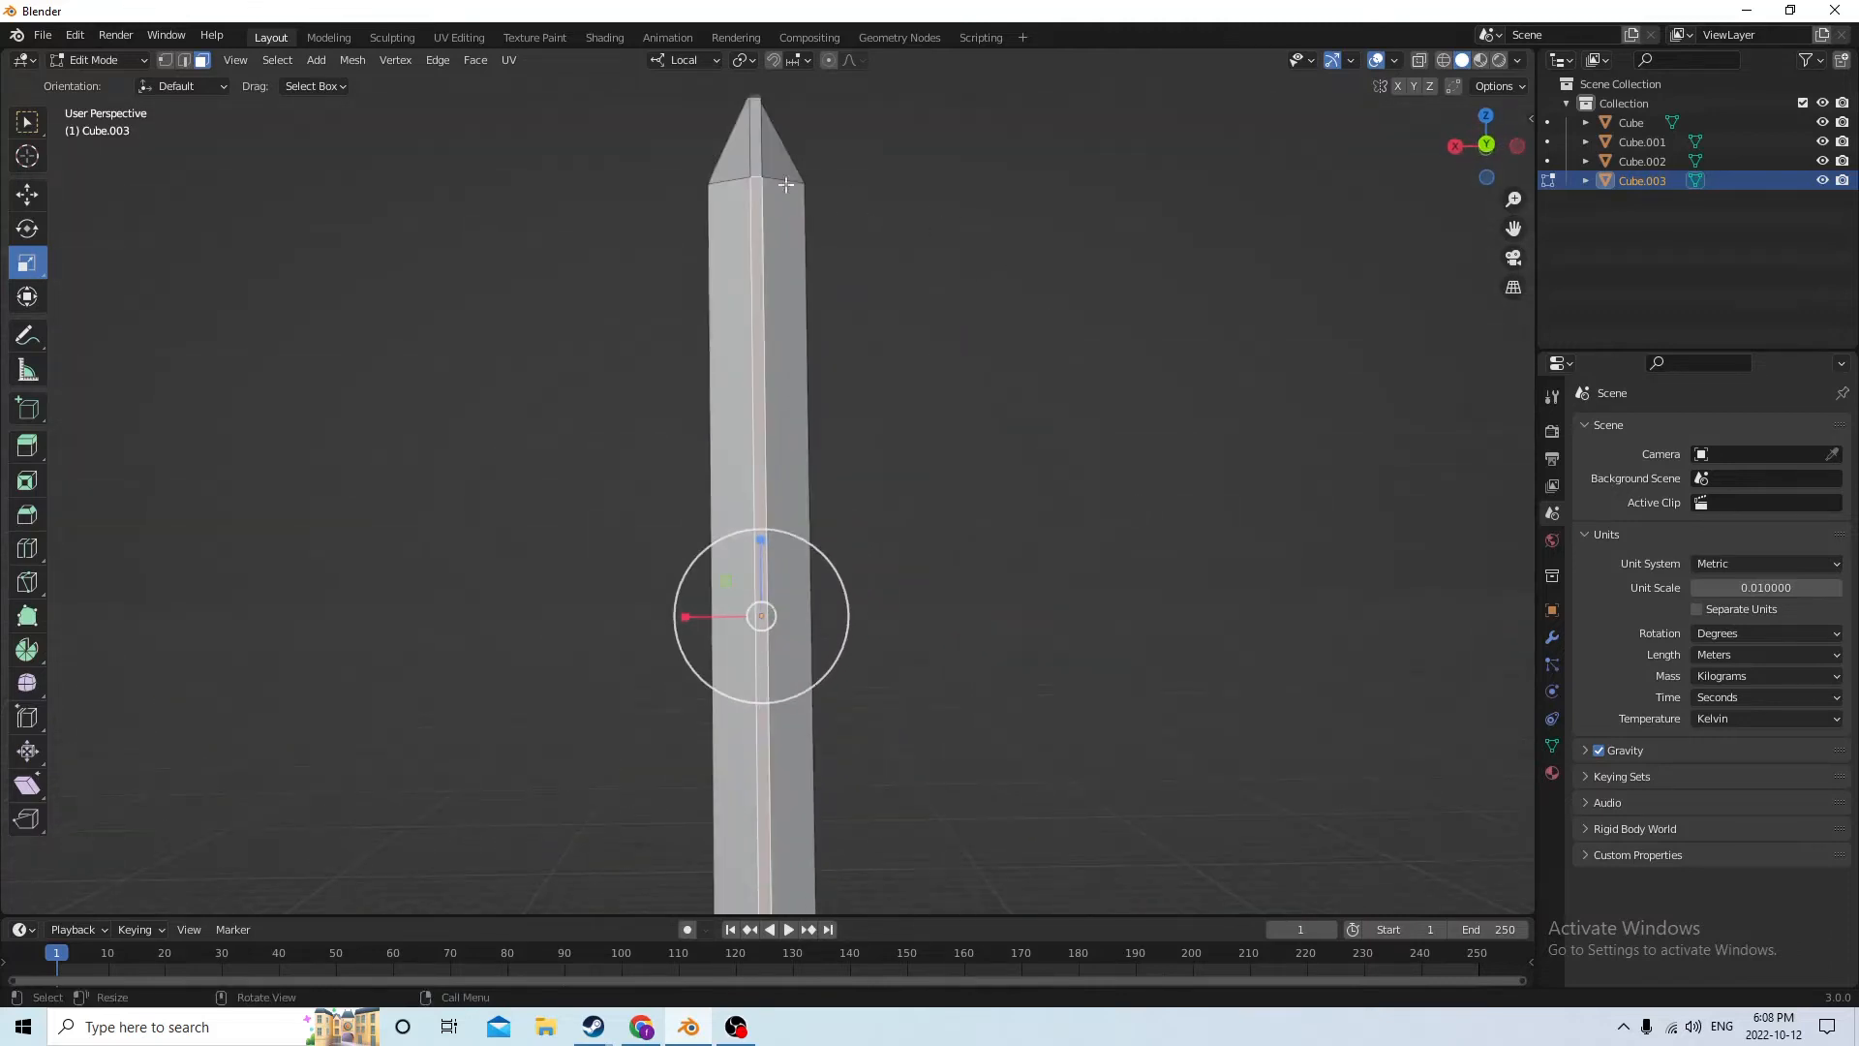
click(59, 43)
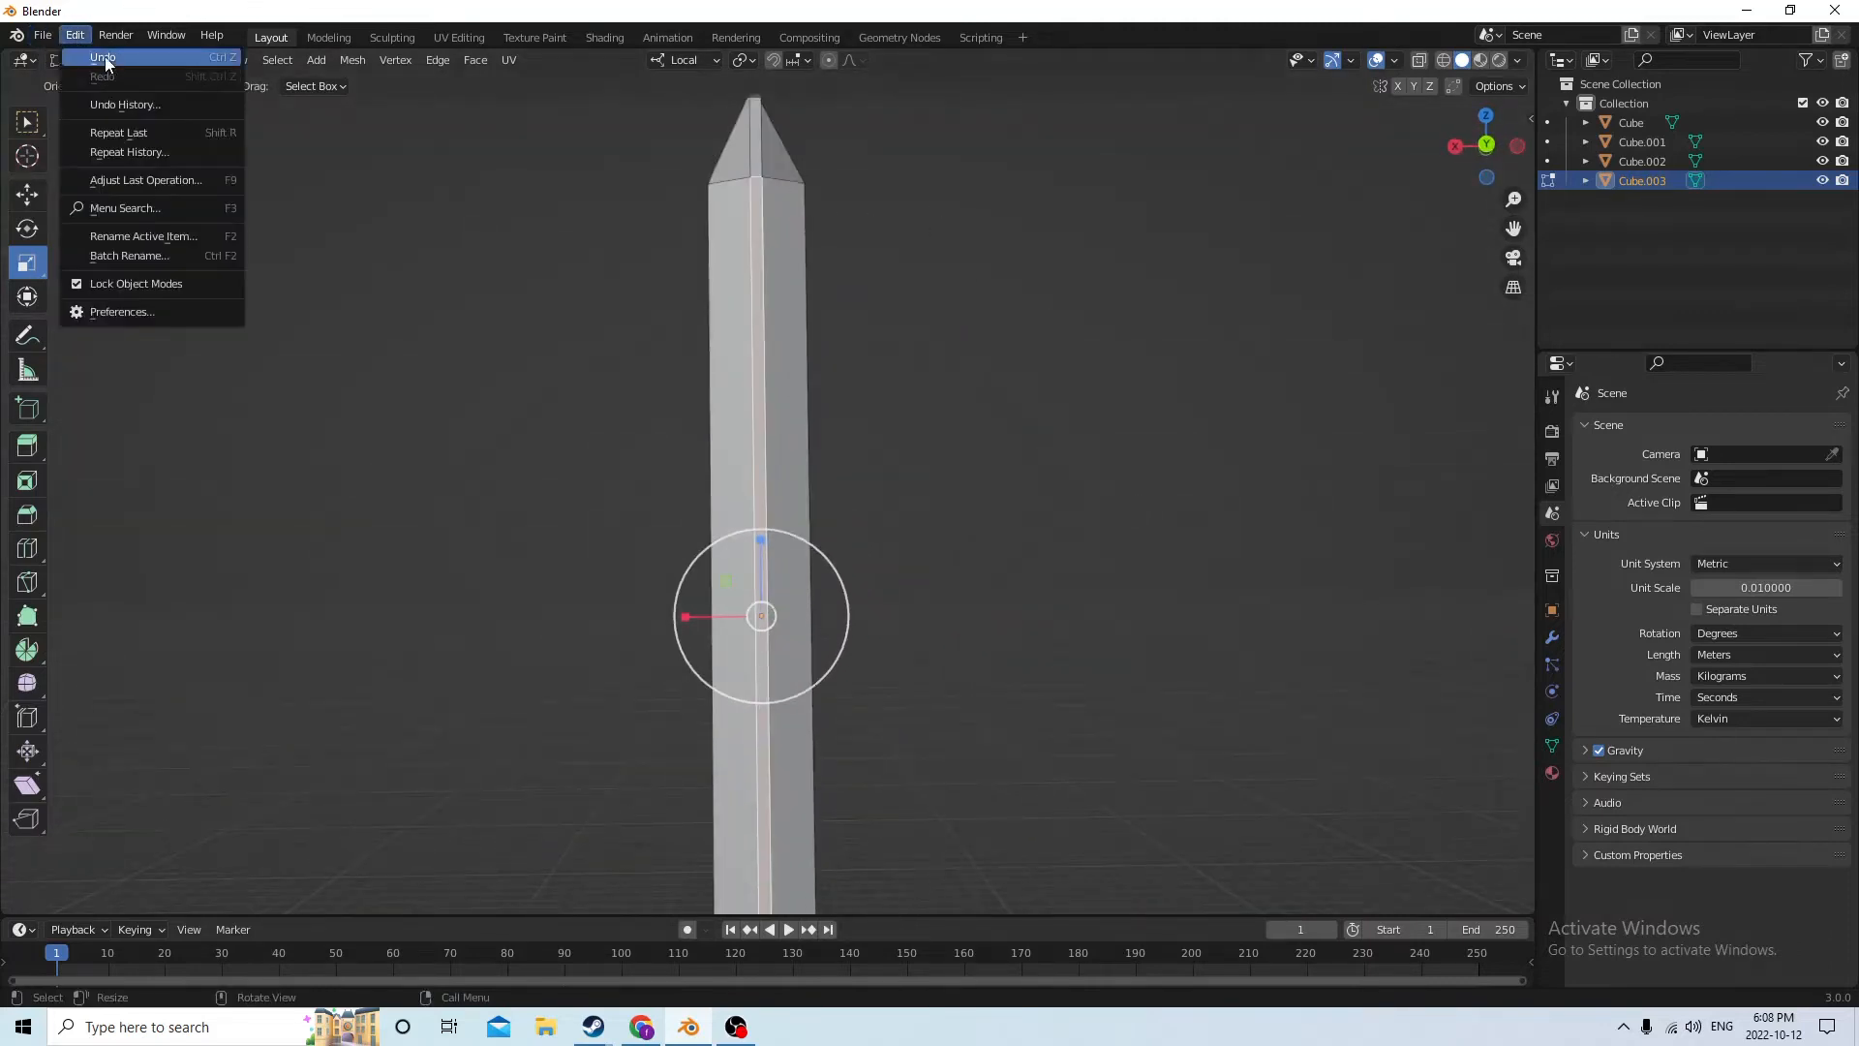
key(a)
scroll(926, 407, down, 3)
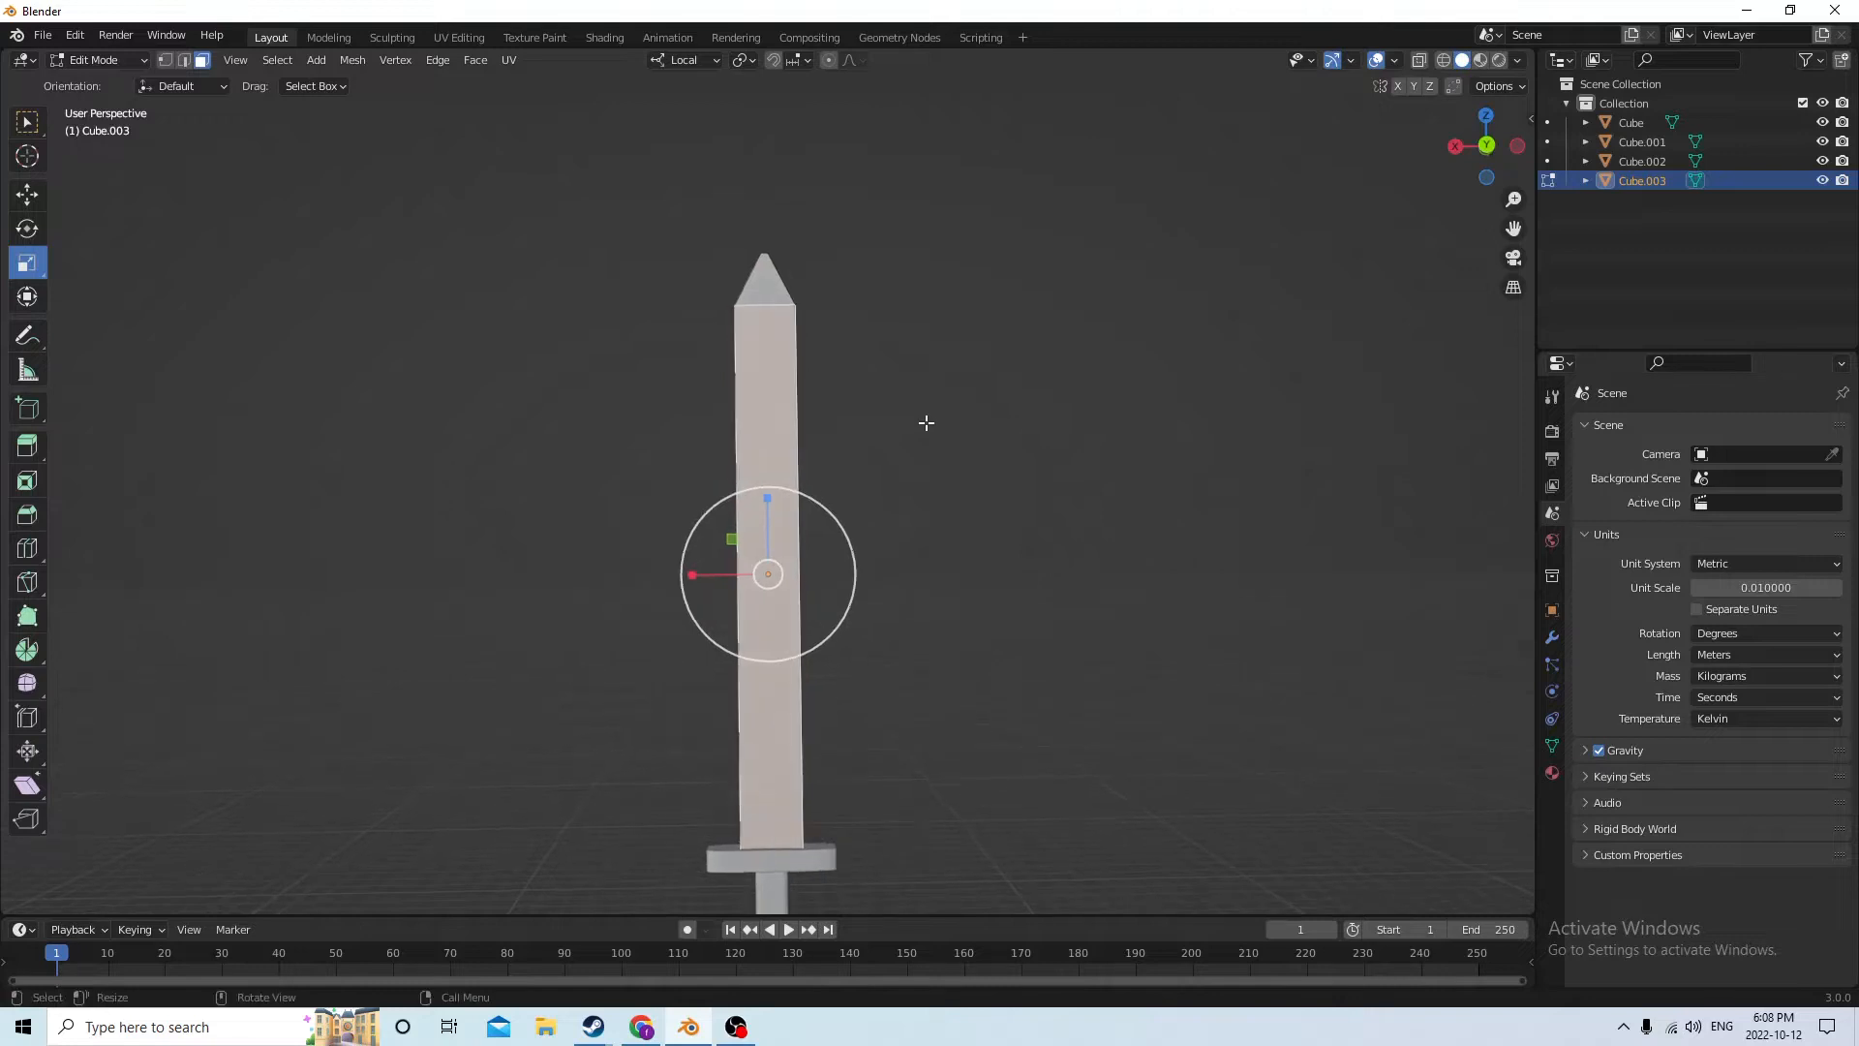
Add one centered loop cut running lengthwise down the middle of the blade and through its tip
key(ctrl+r)
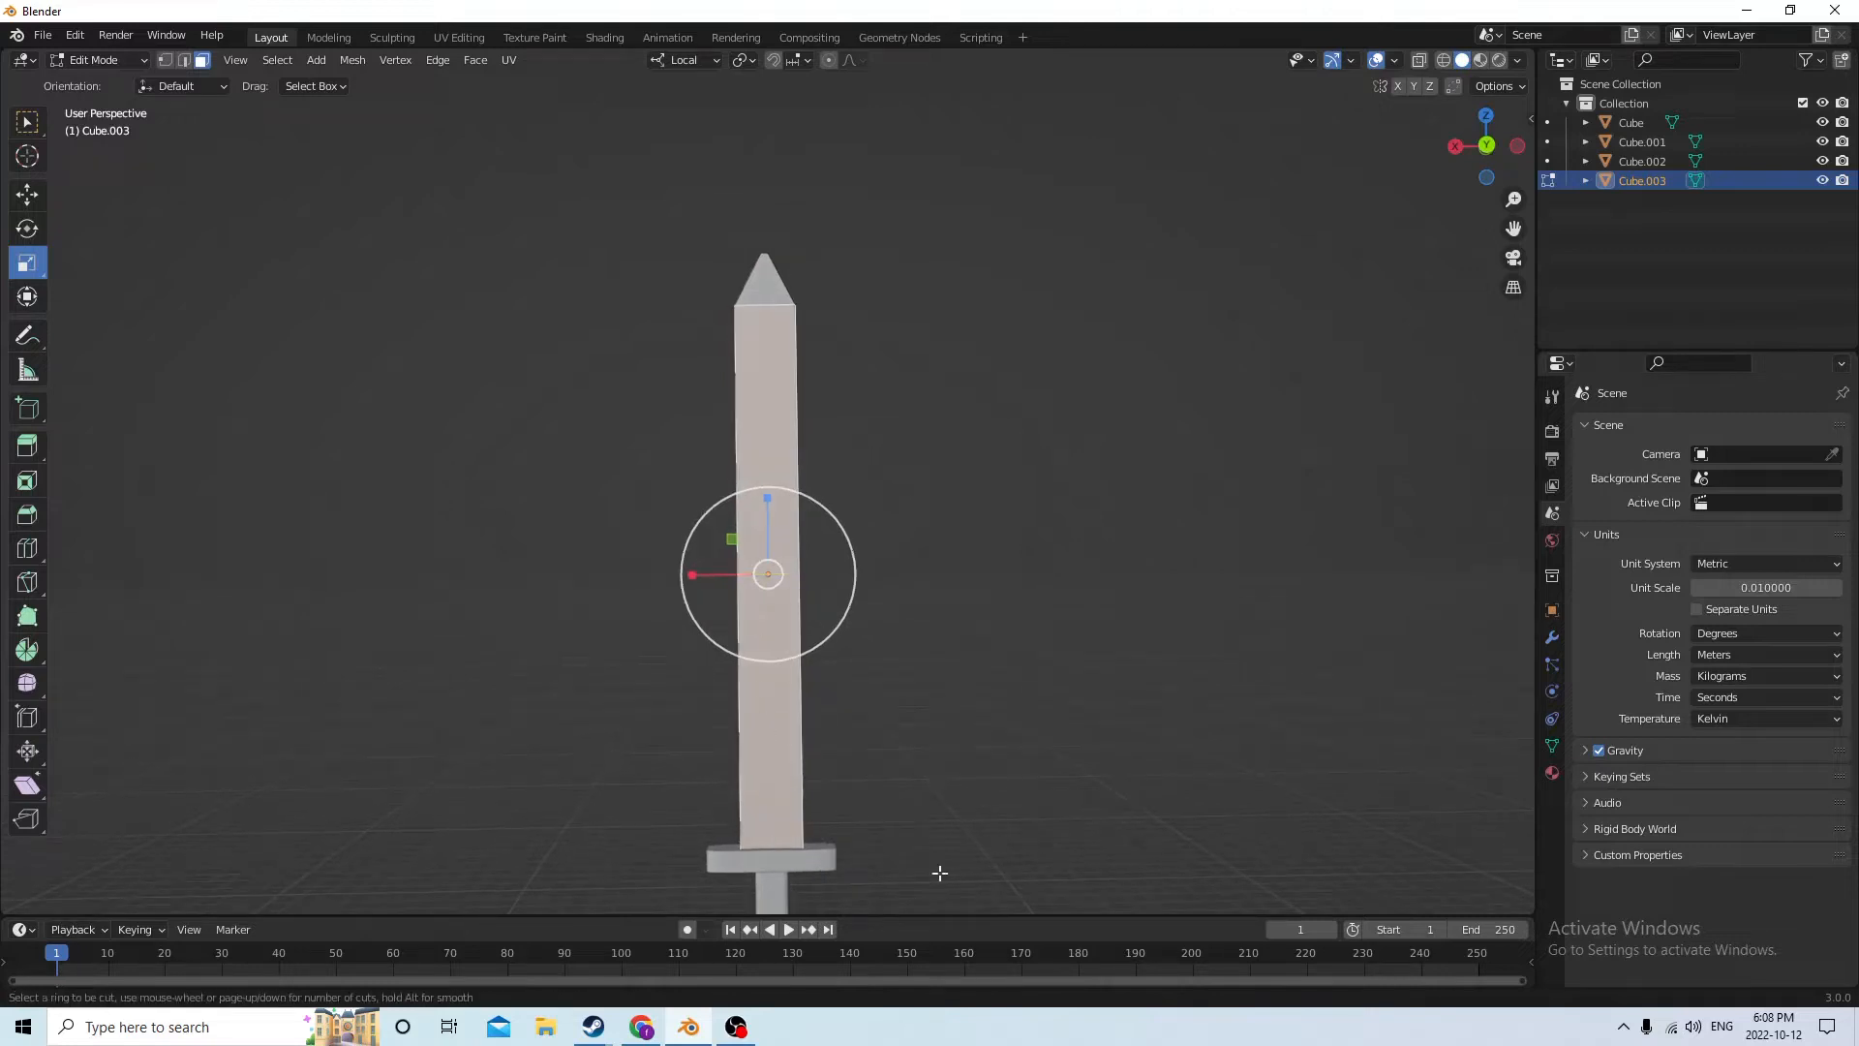
click(771, 849)
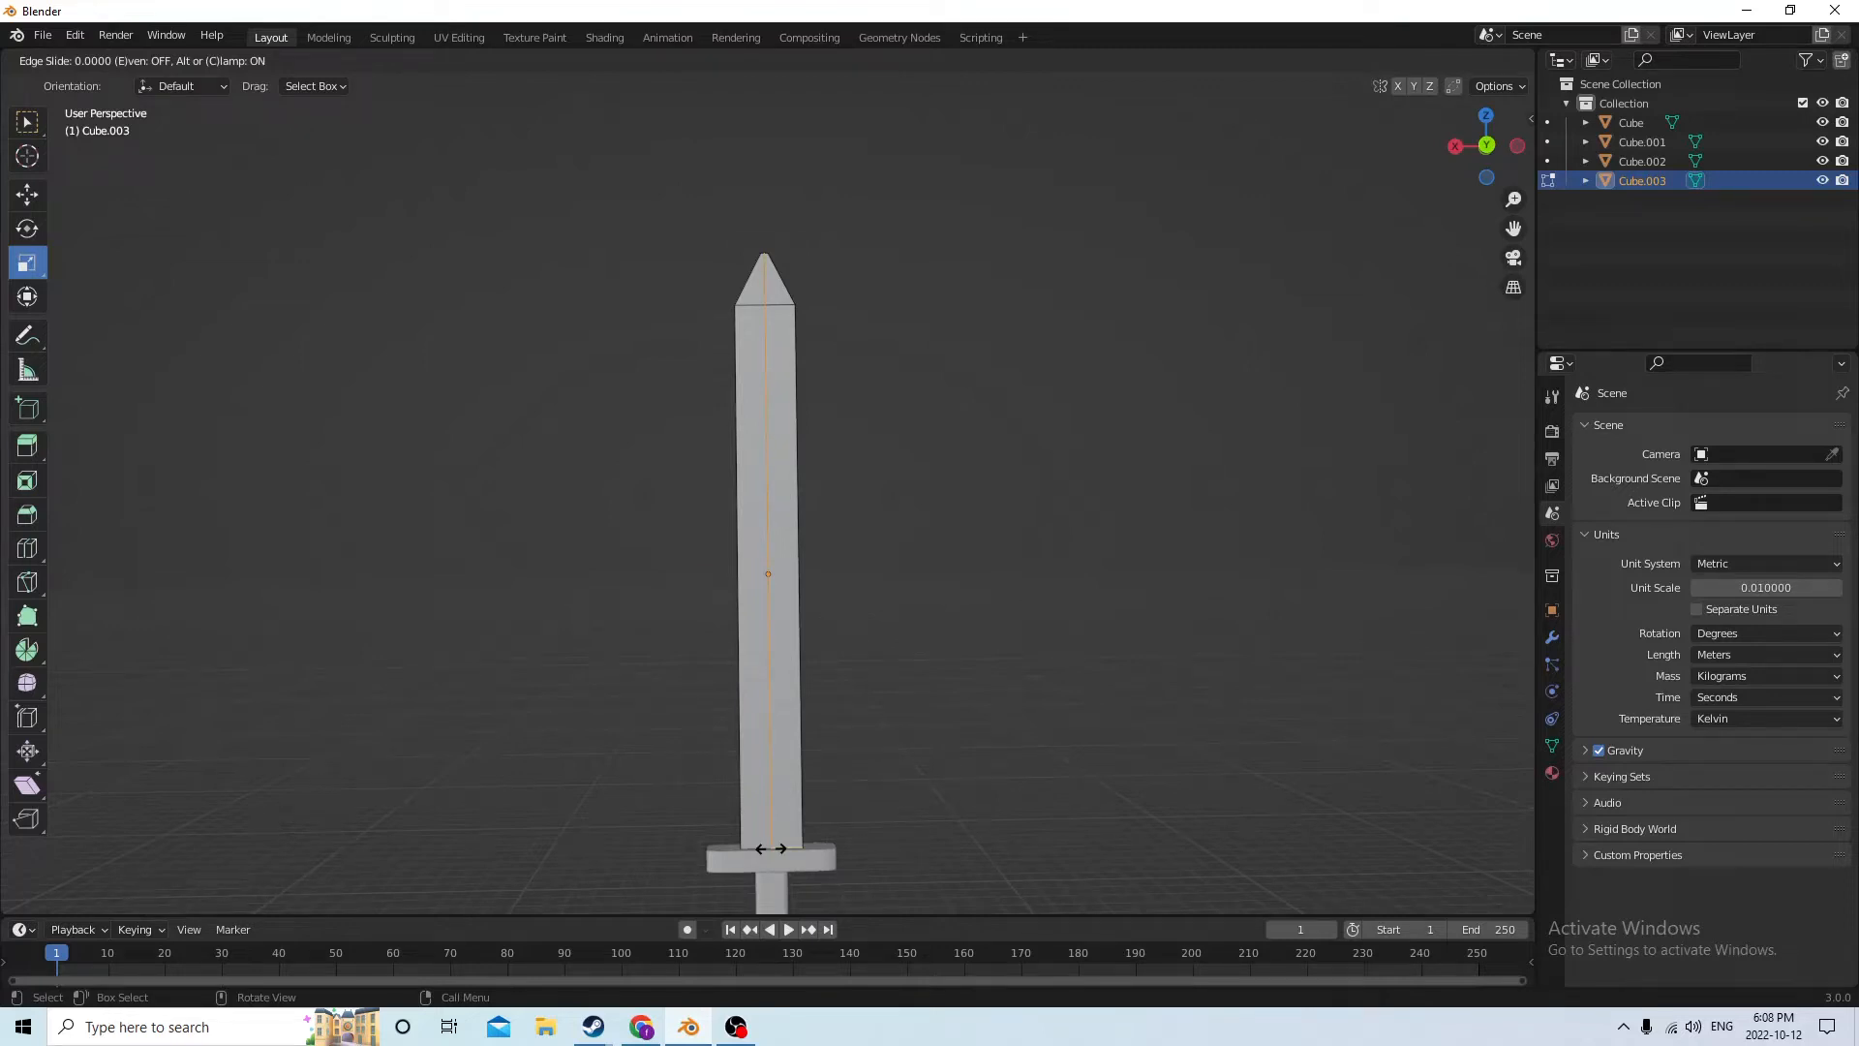
click(771, 849)
Sharpen the blade by selecting the narrow side faces along both edges and the tip and scaling them along local Y to 0.307
middle_drag(988, 697, 548, 746)
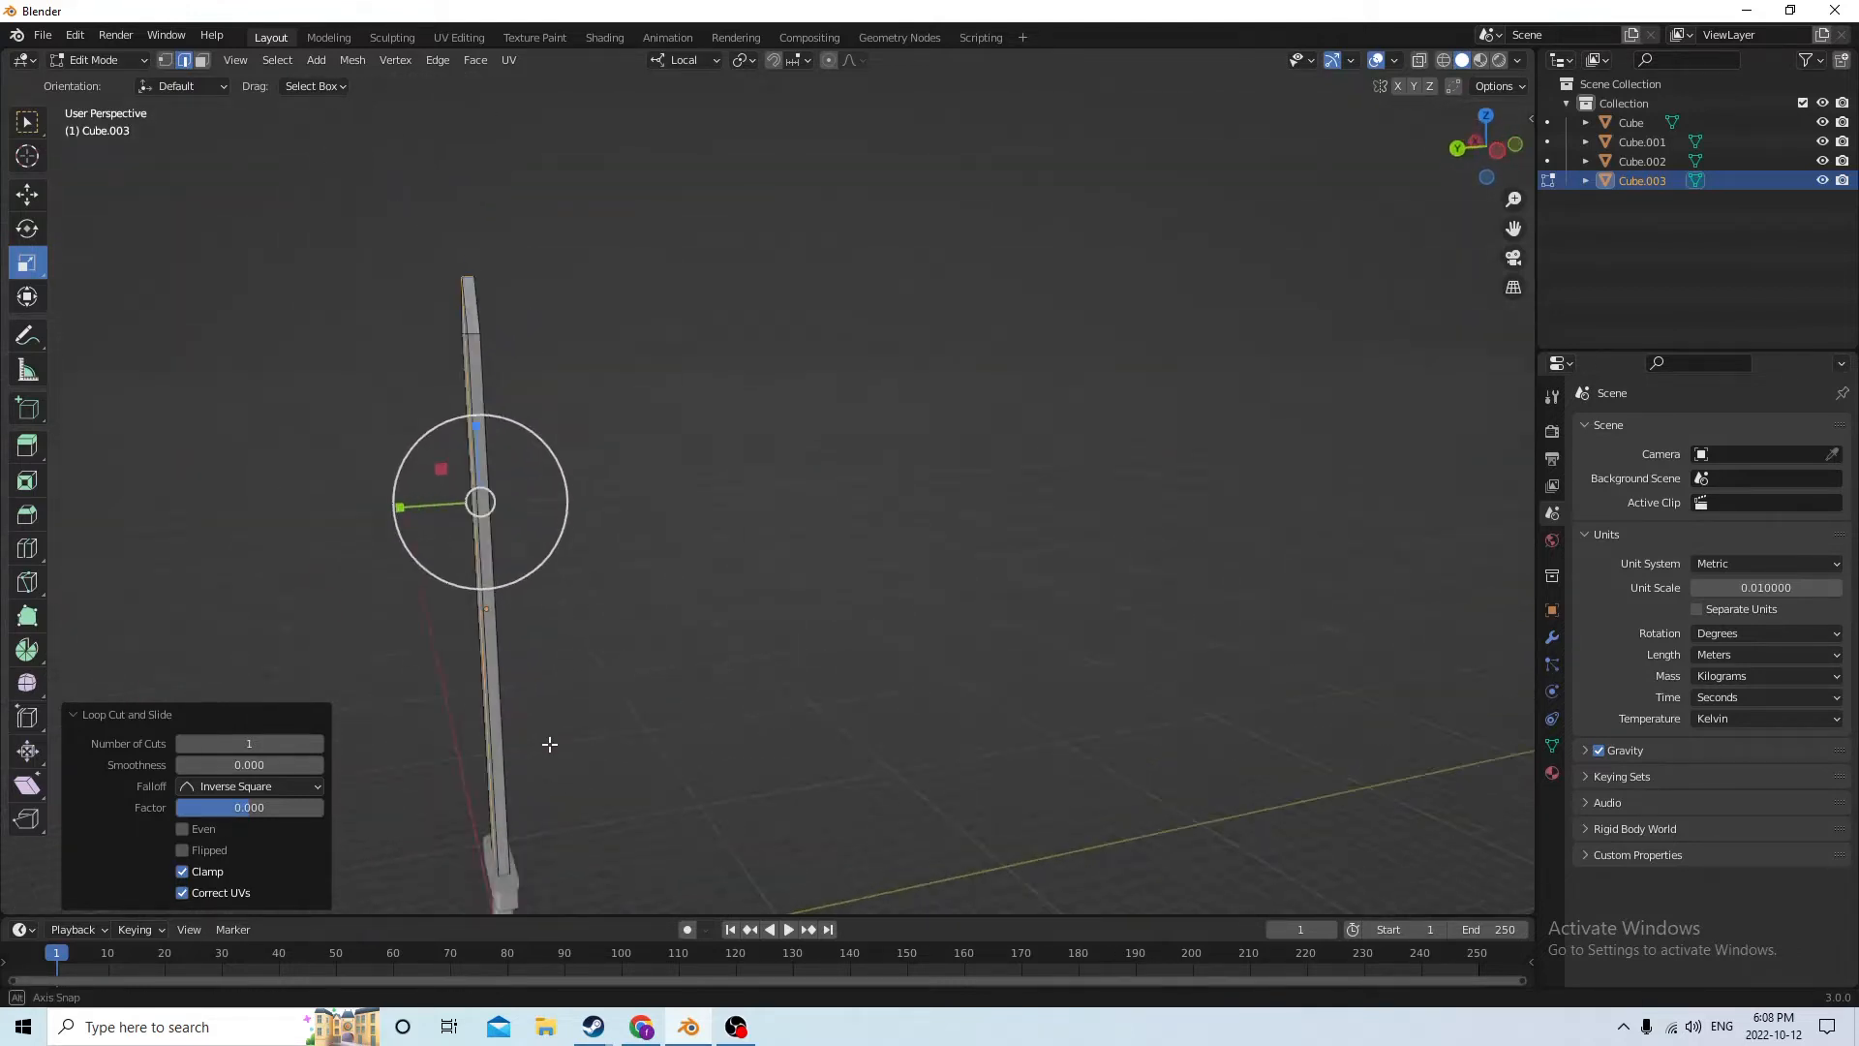
click(499, 690)
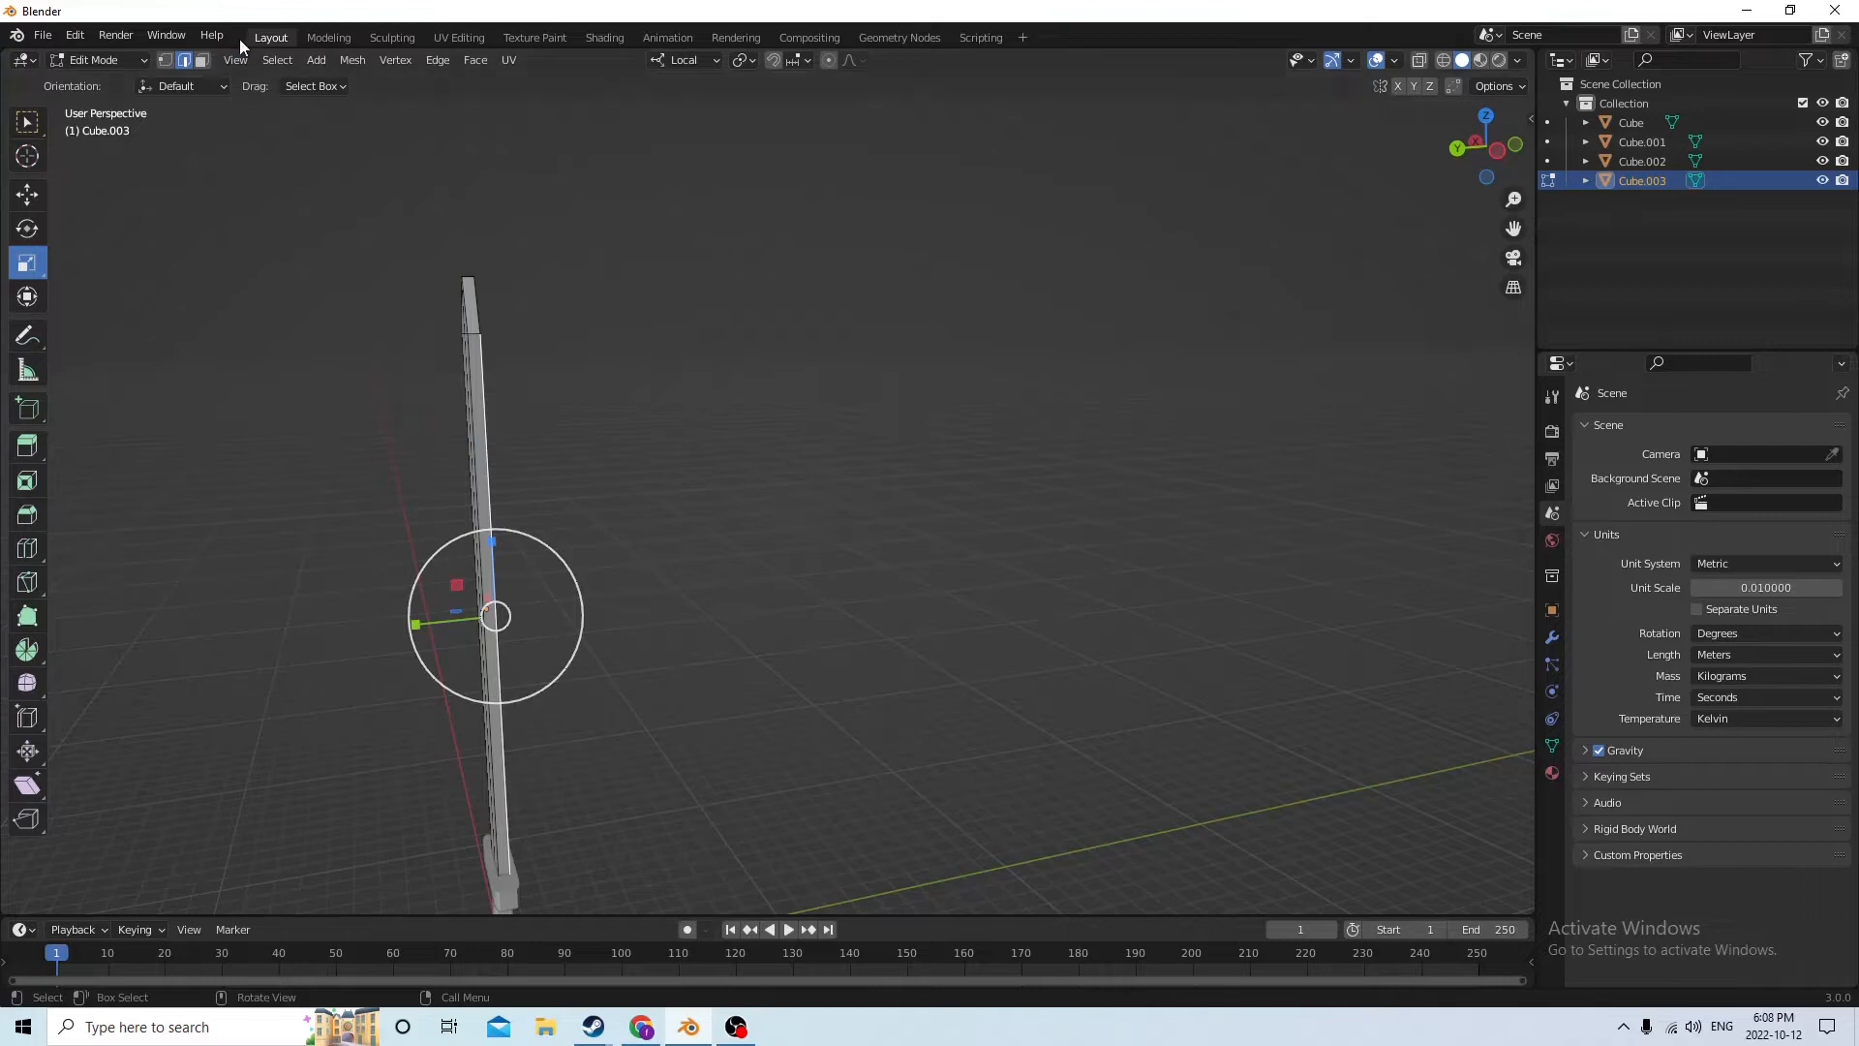
click(200, 61)
click(487, 525)
middle_drag(487, 525, 1094, 408)
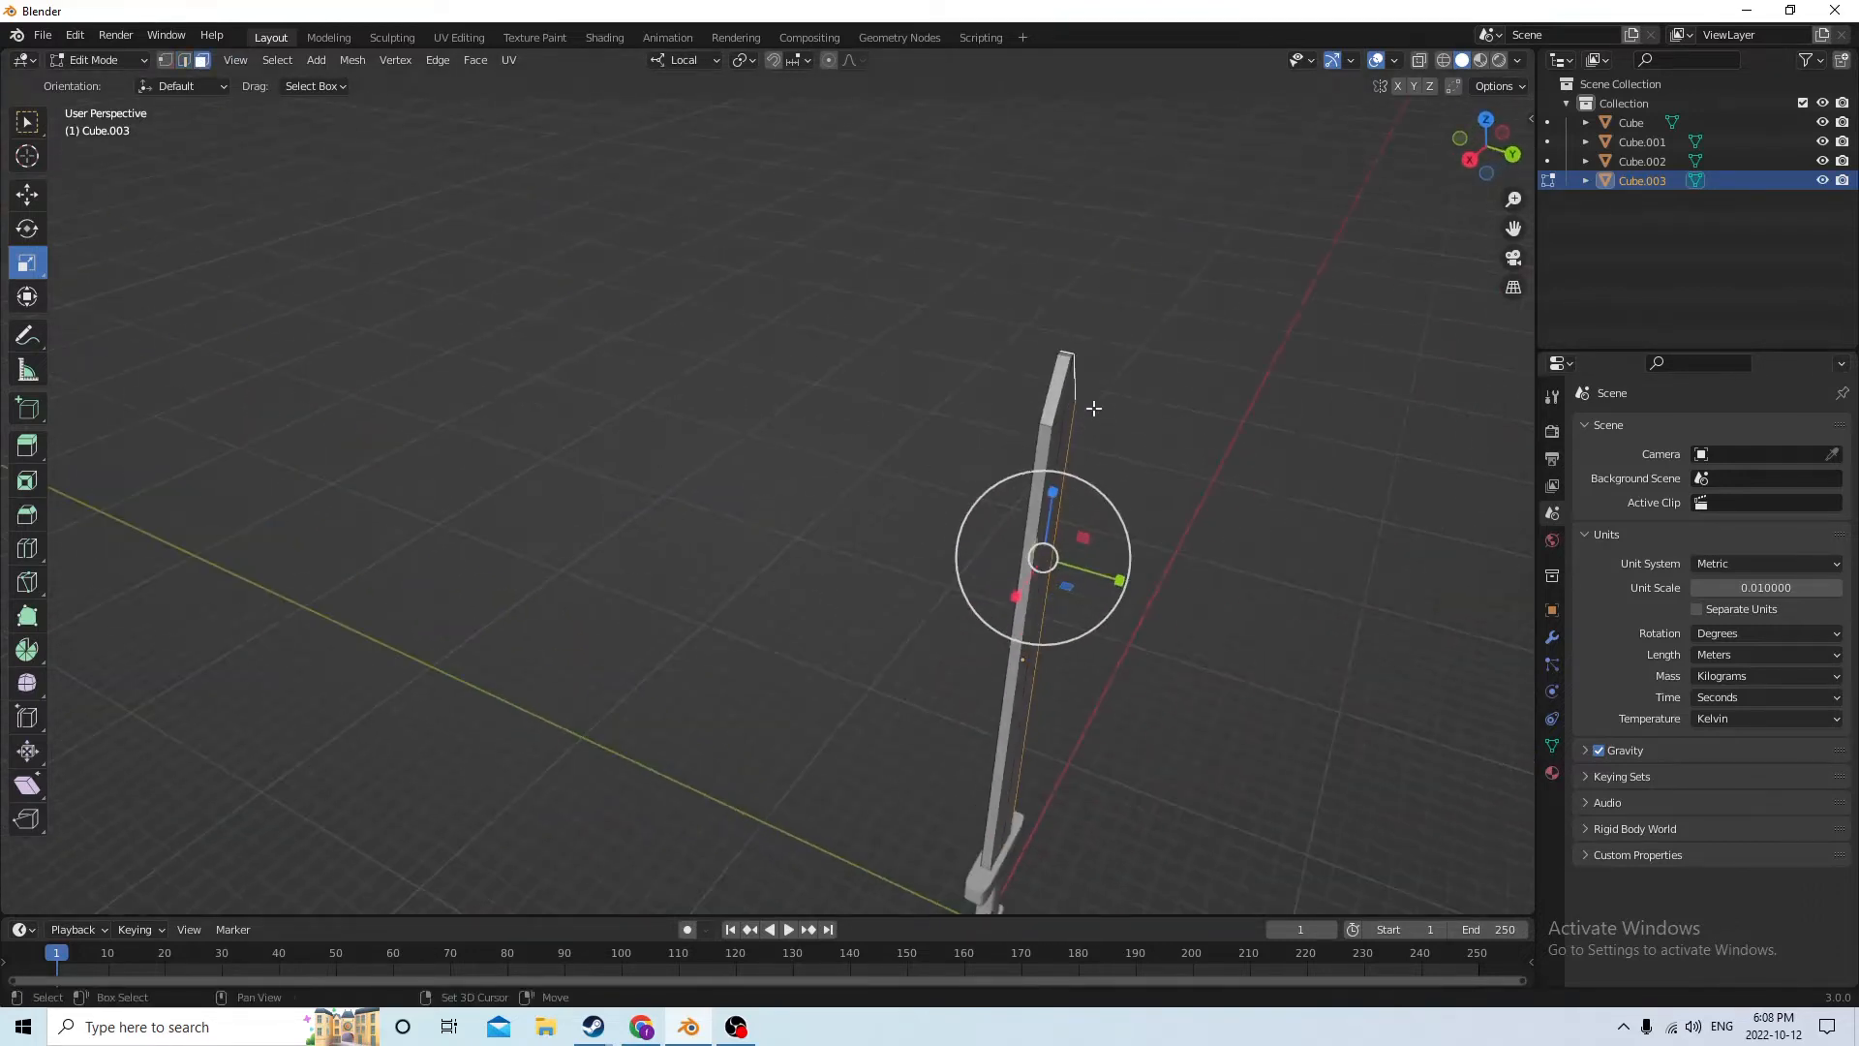
shift+click(1055, 397)
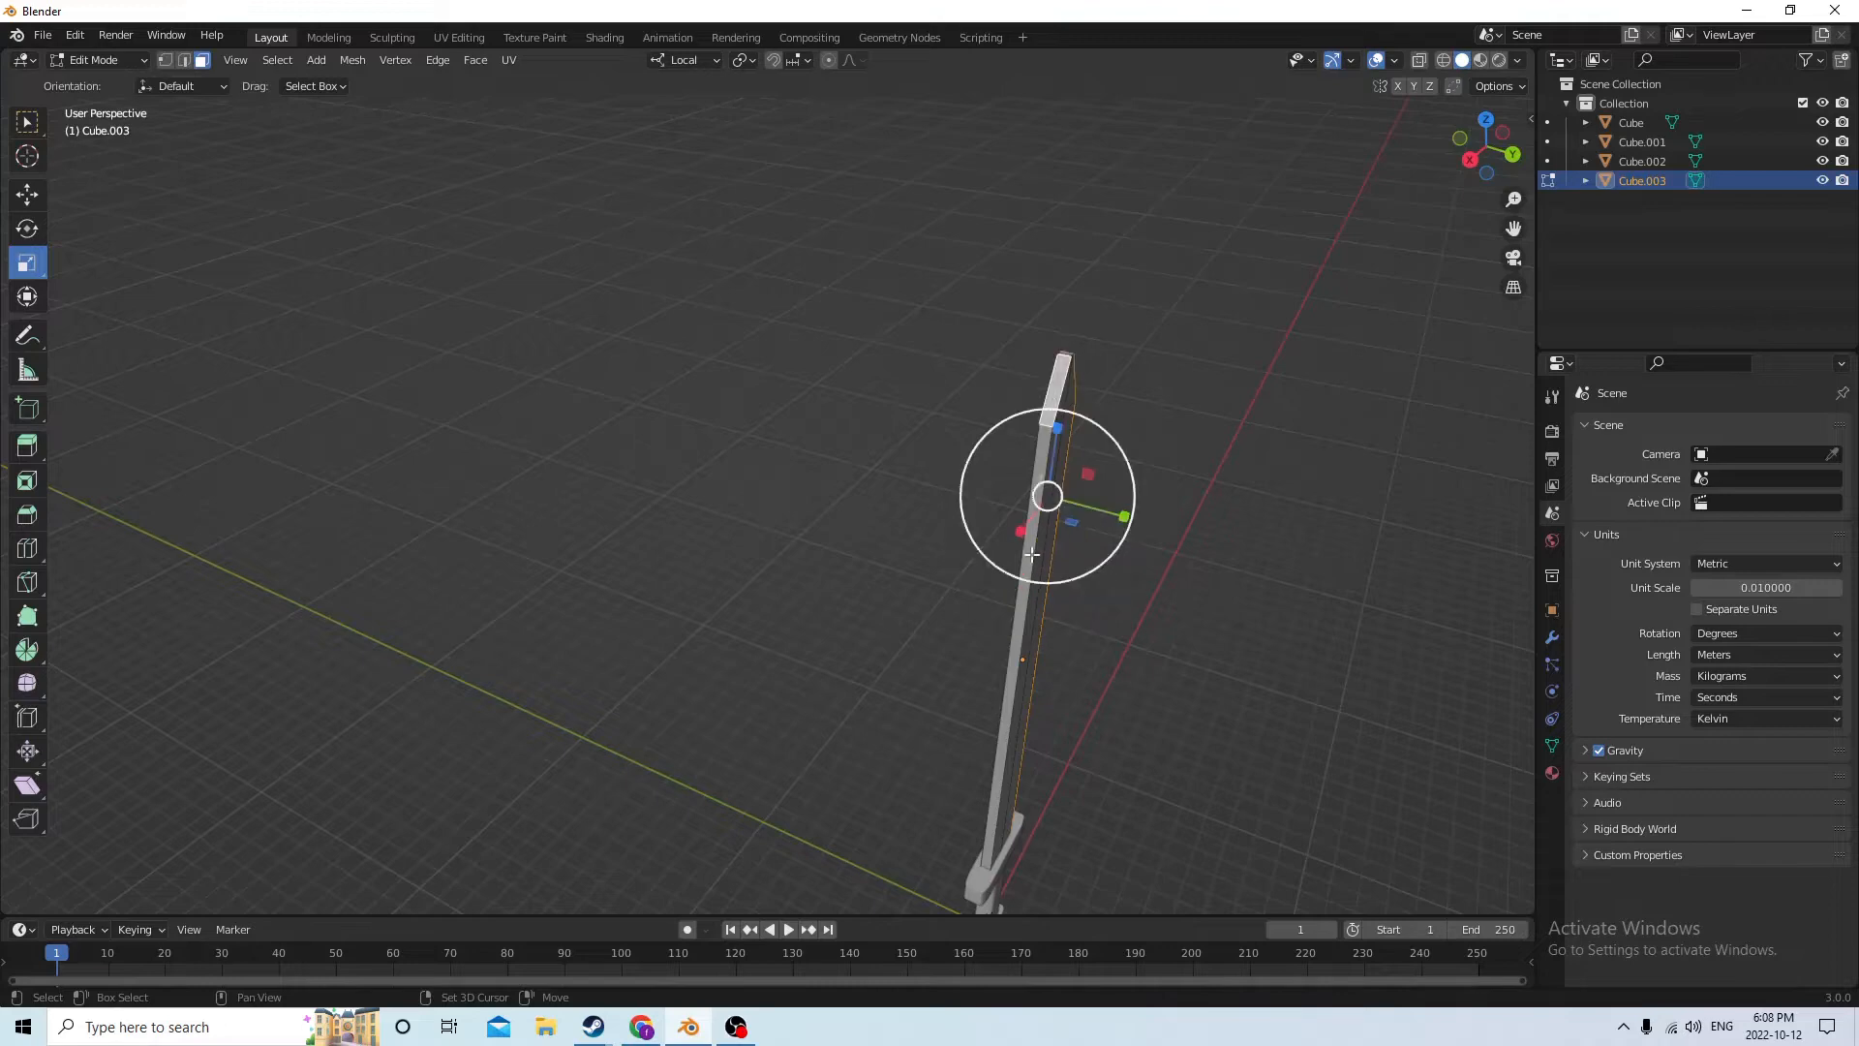
middle_drag(1032, 553, 518, 664)
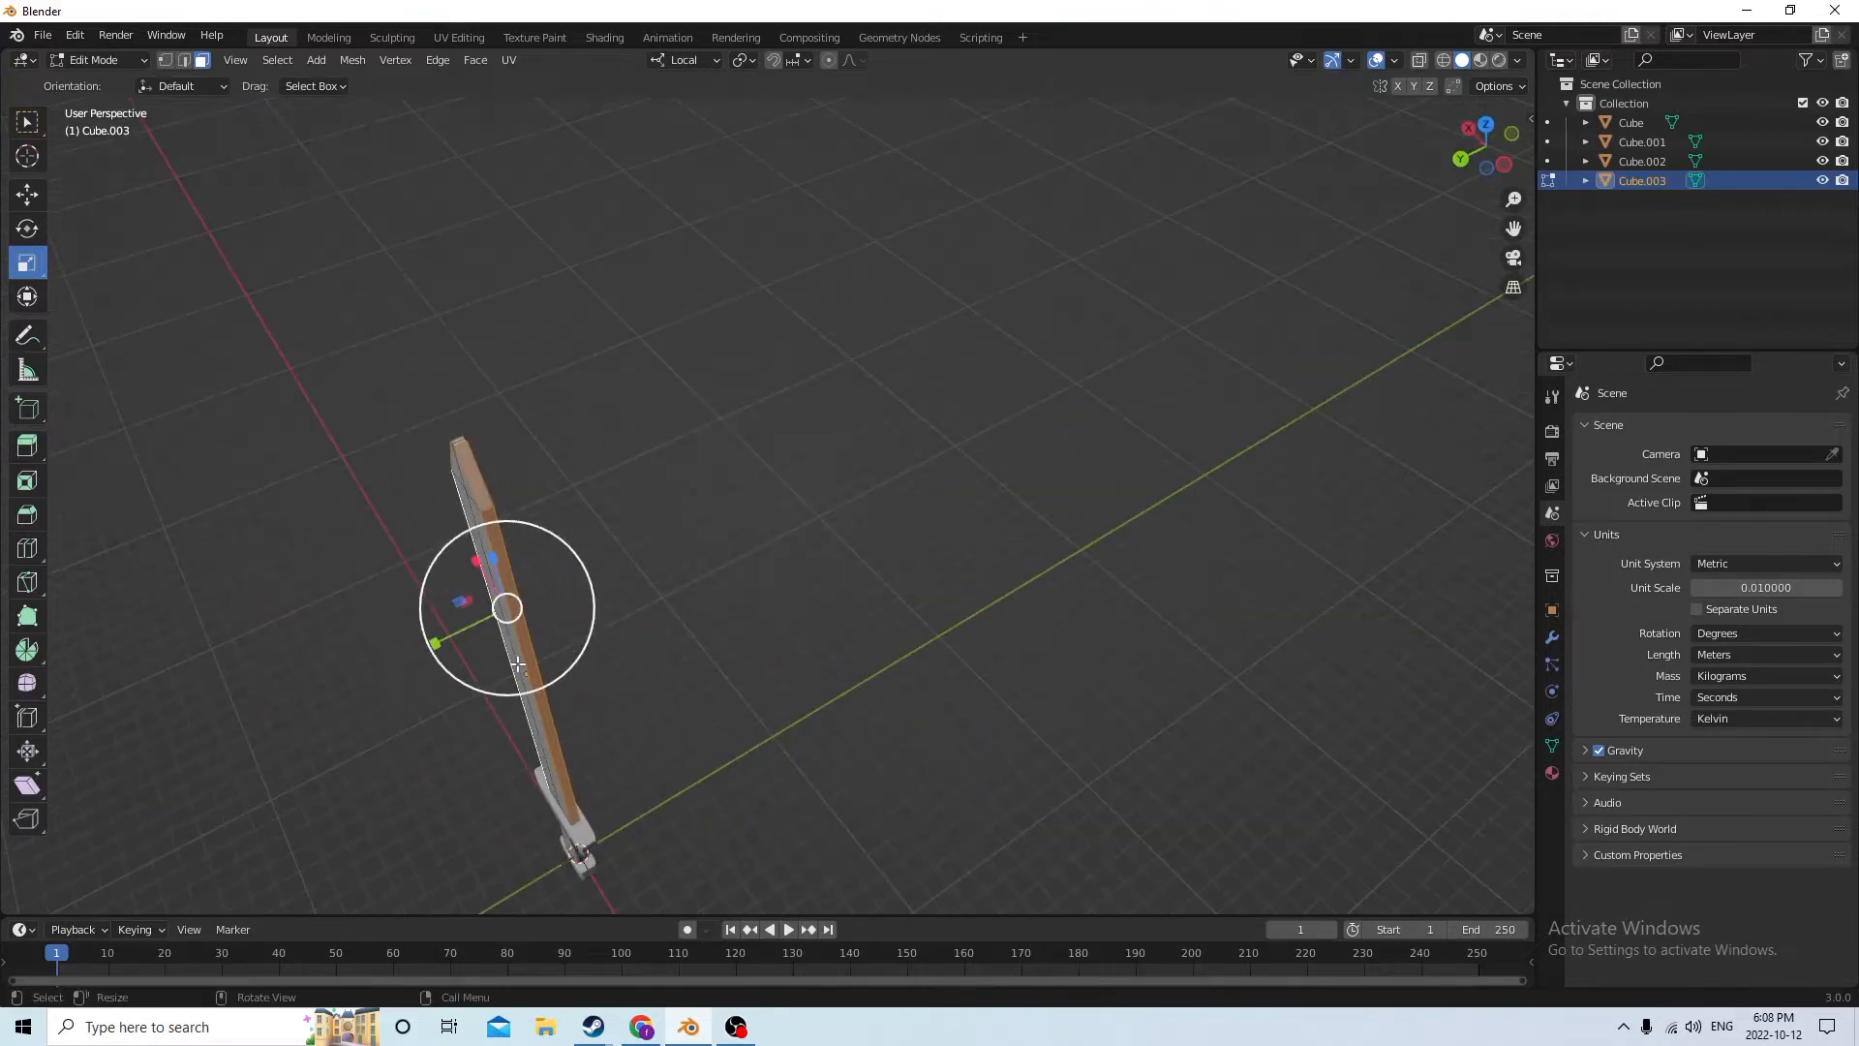
drag(437, 642, 474, 635)
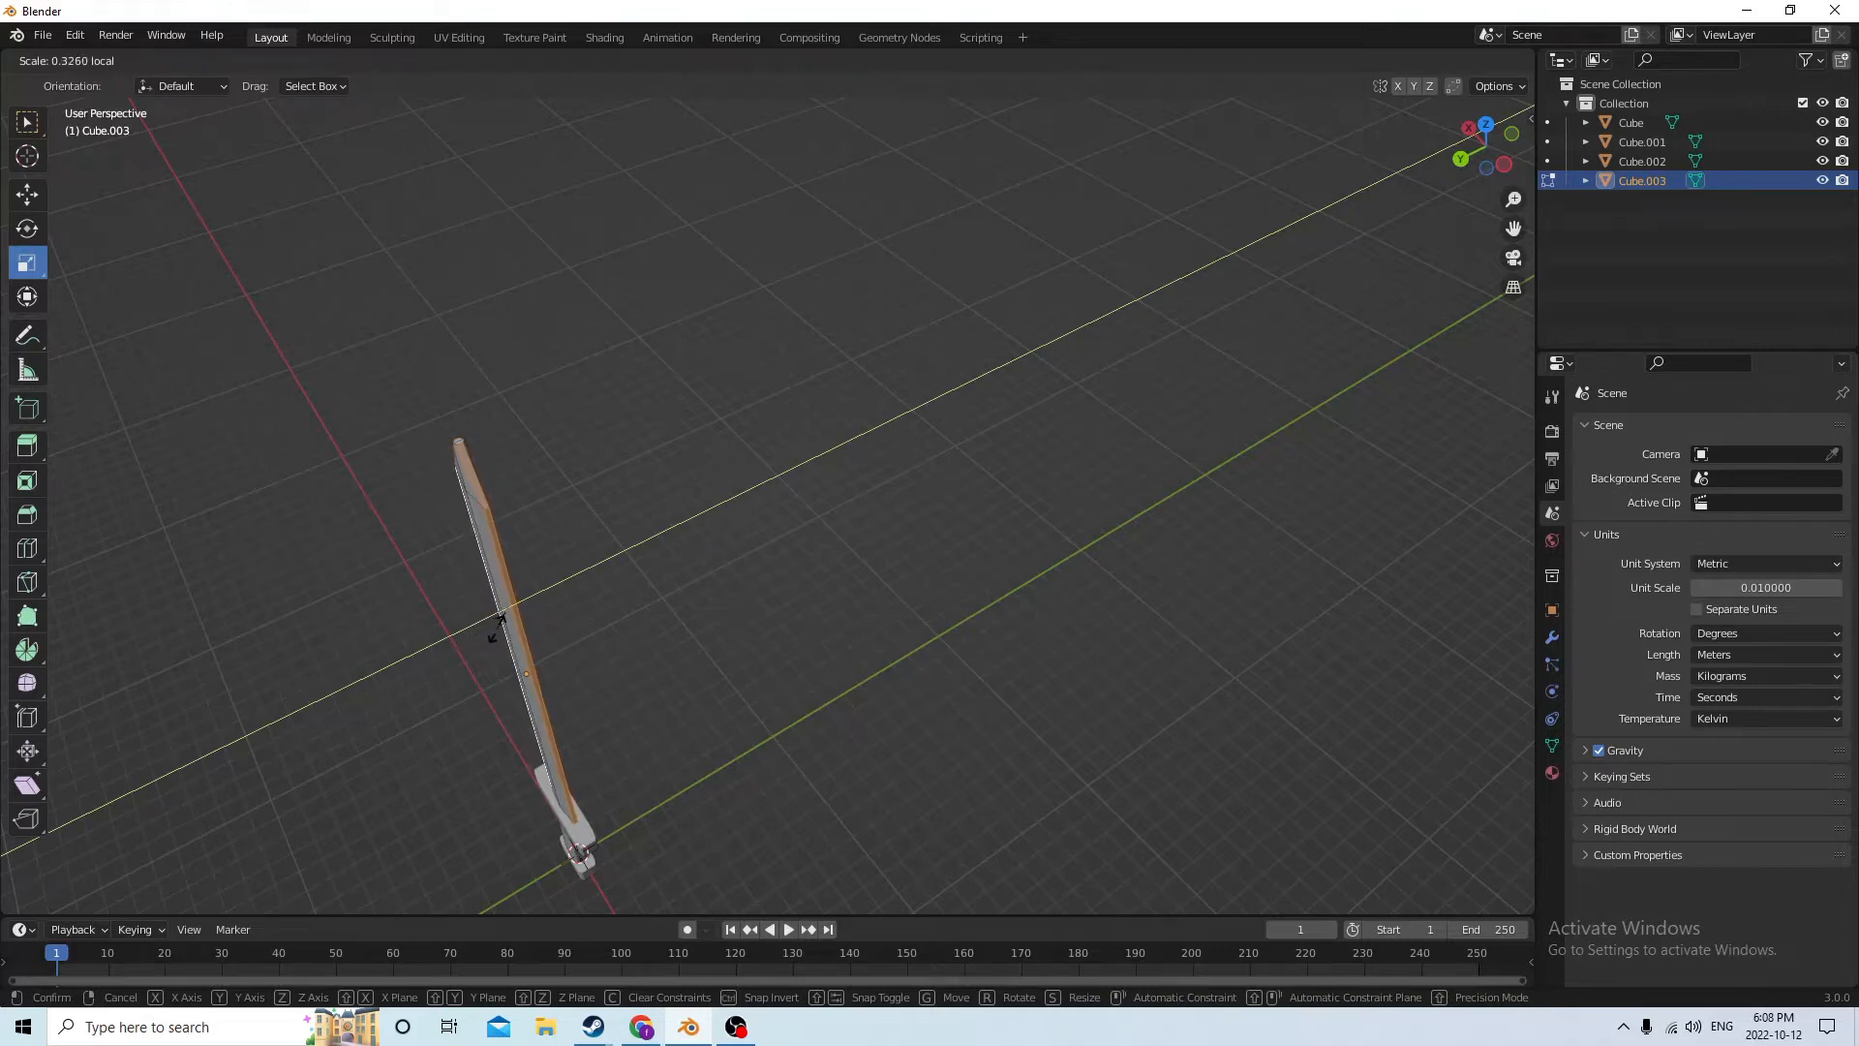
drag(509, 630, 510, 625)
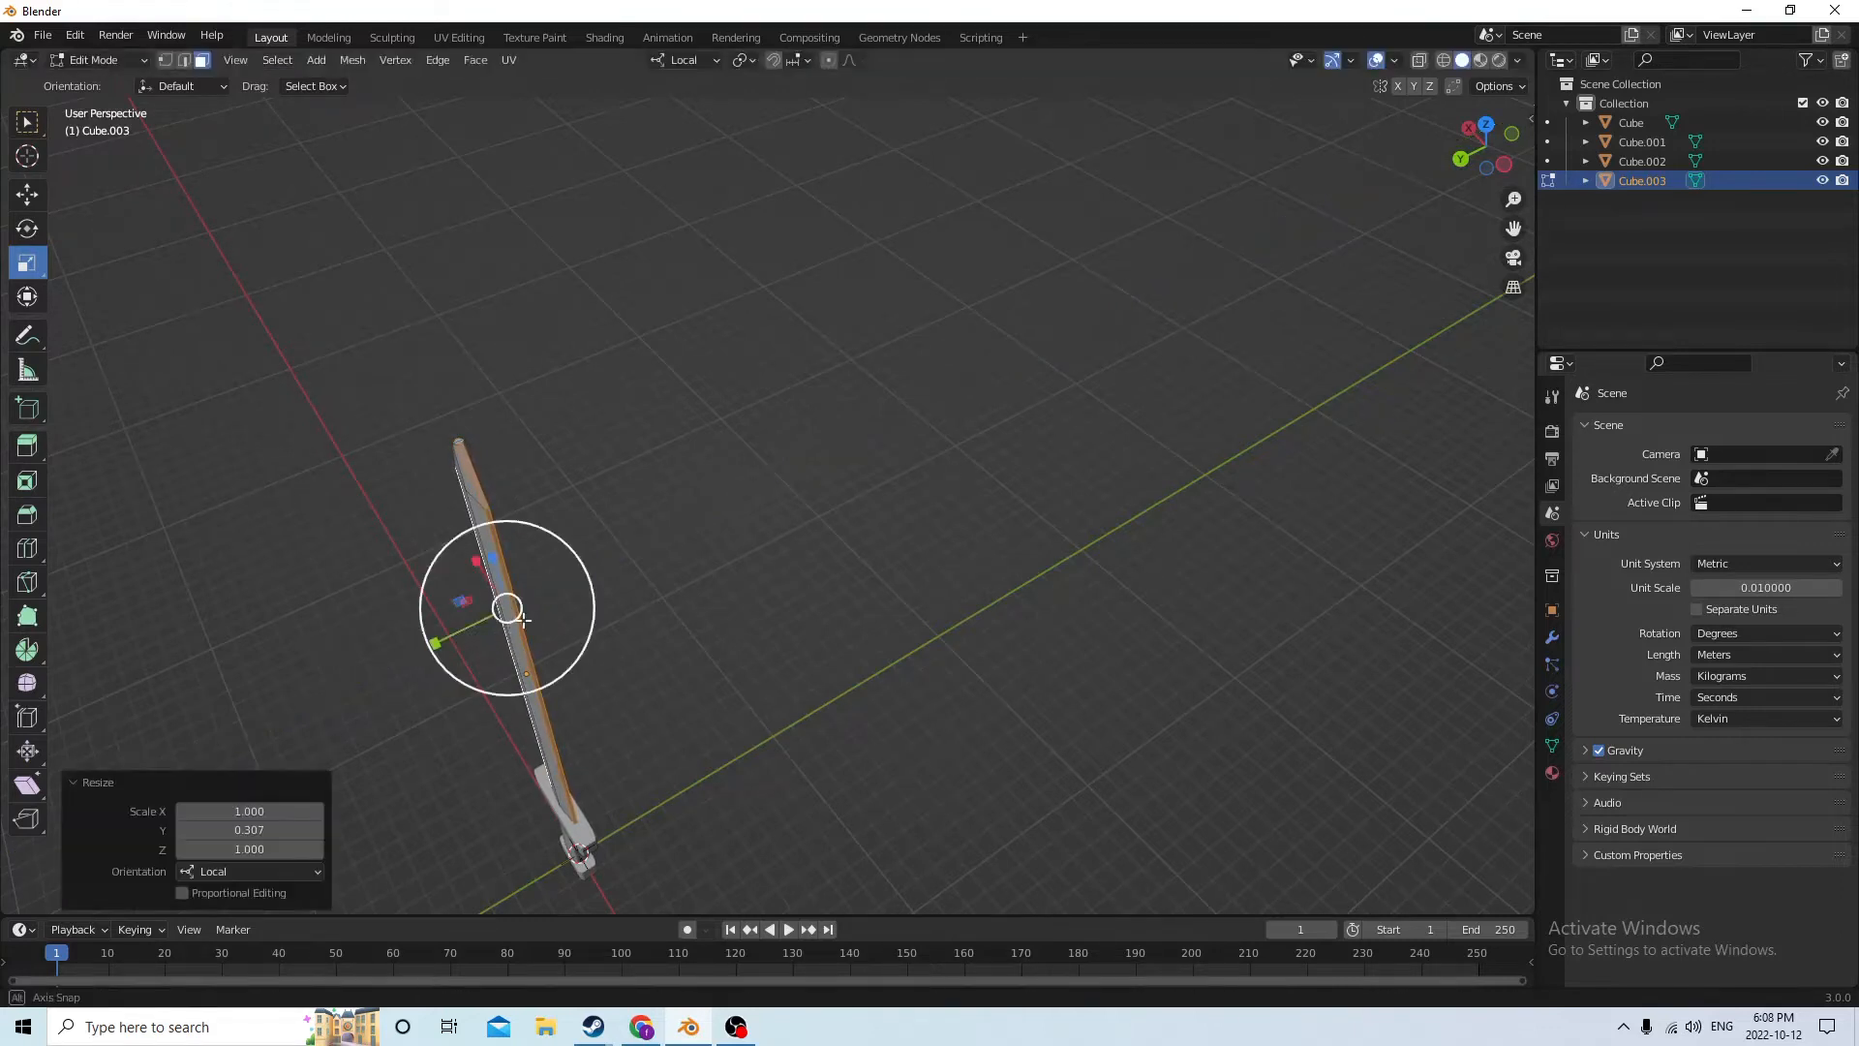
mouse_move(1143, 573)
middle_down()
mouse_move(1303, 507)
mouse_move(1486, 477)
mouse_move(1415, 432)
mouse_move(1461, 435)
mouse_move(1249, 448)
mouse_move(1304, 440)
mouse_move(979, 614)
mouse_move(1178, 535)
mouse_move(1168, 562)
middle_up()
click(1357, 506)
Leave Edit Mode on the blade and enter Edit Mode on the crossguard
scroll(1485, 478, down, 2)
scroll(1100, 635, up, 2)
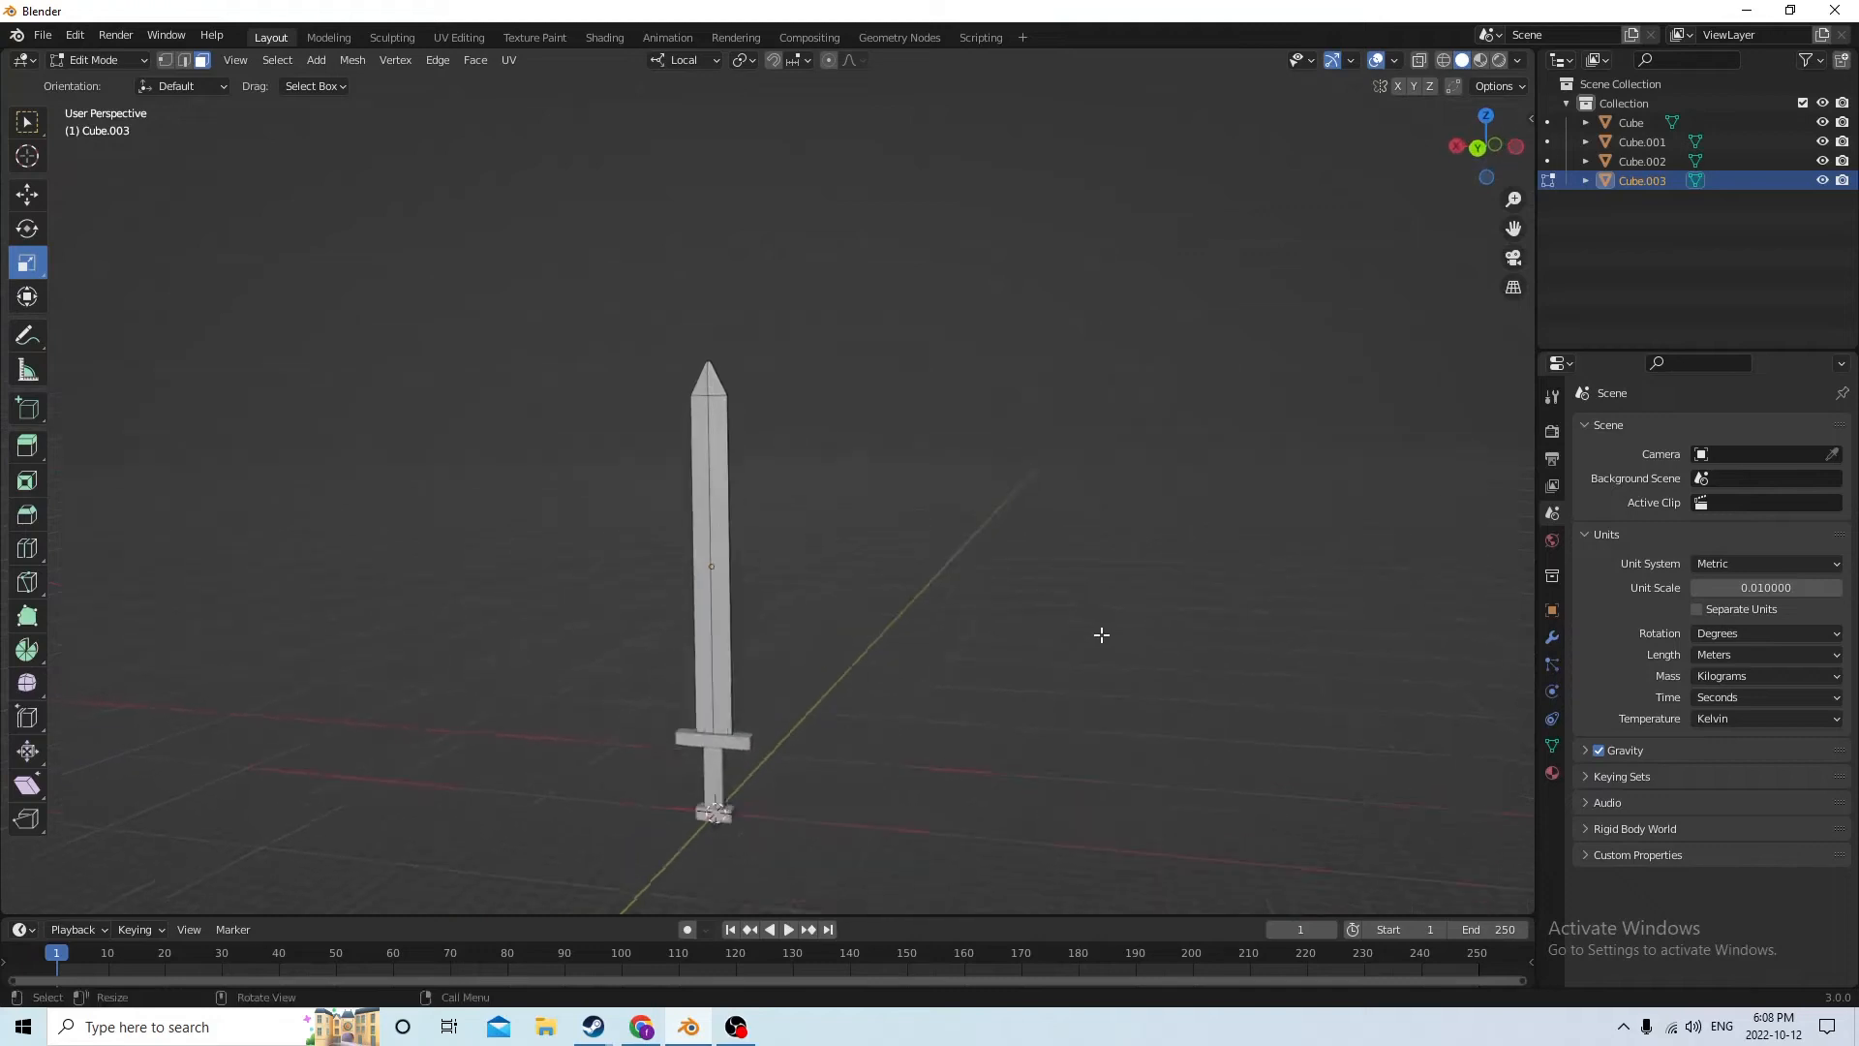
middle_drag(1153, 671, 1144, 593)
scroll(1209, 686, up, 1)
scroll(1220, 478, up, 4)
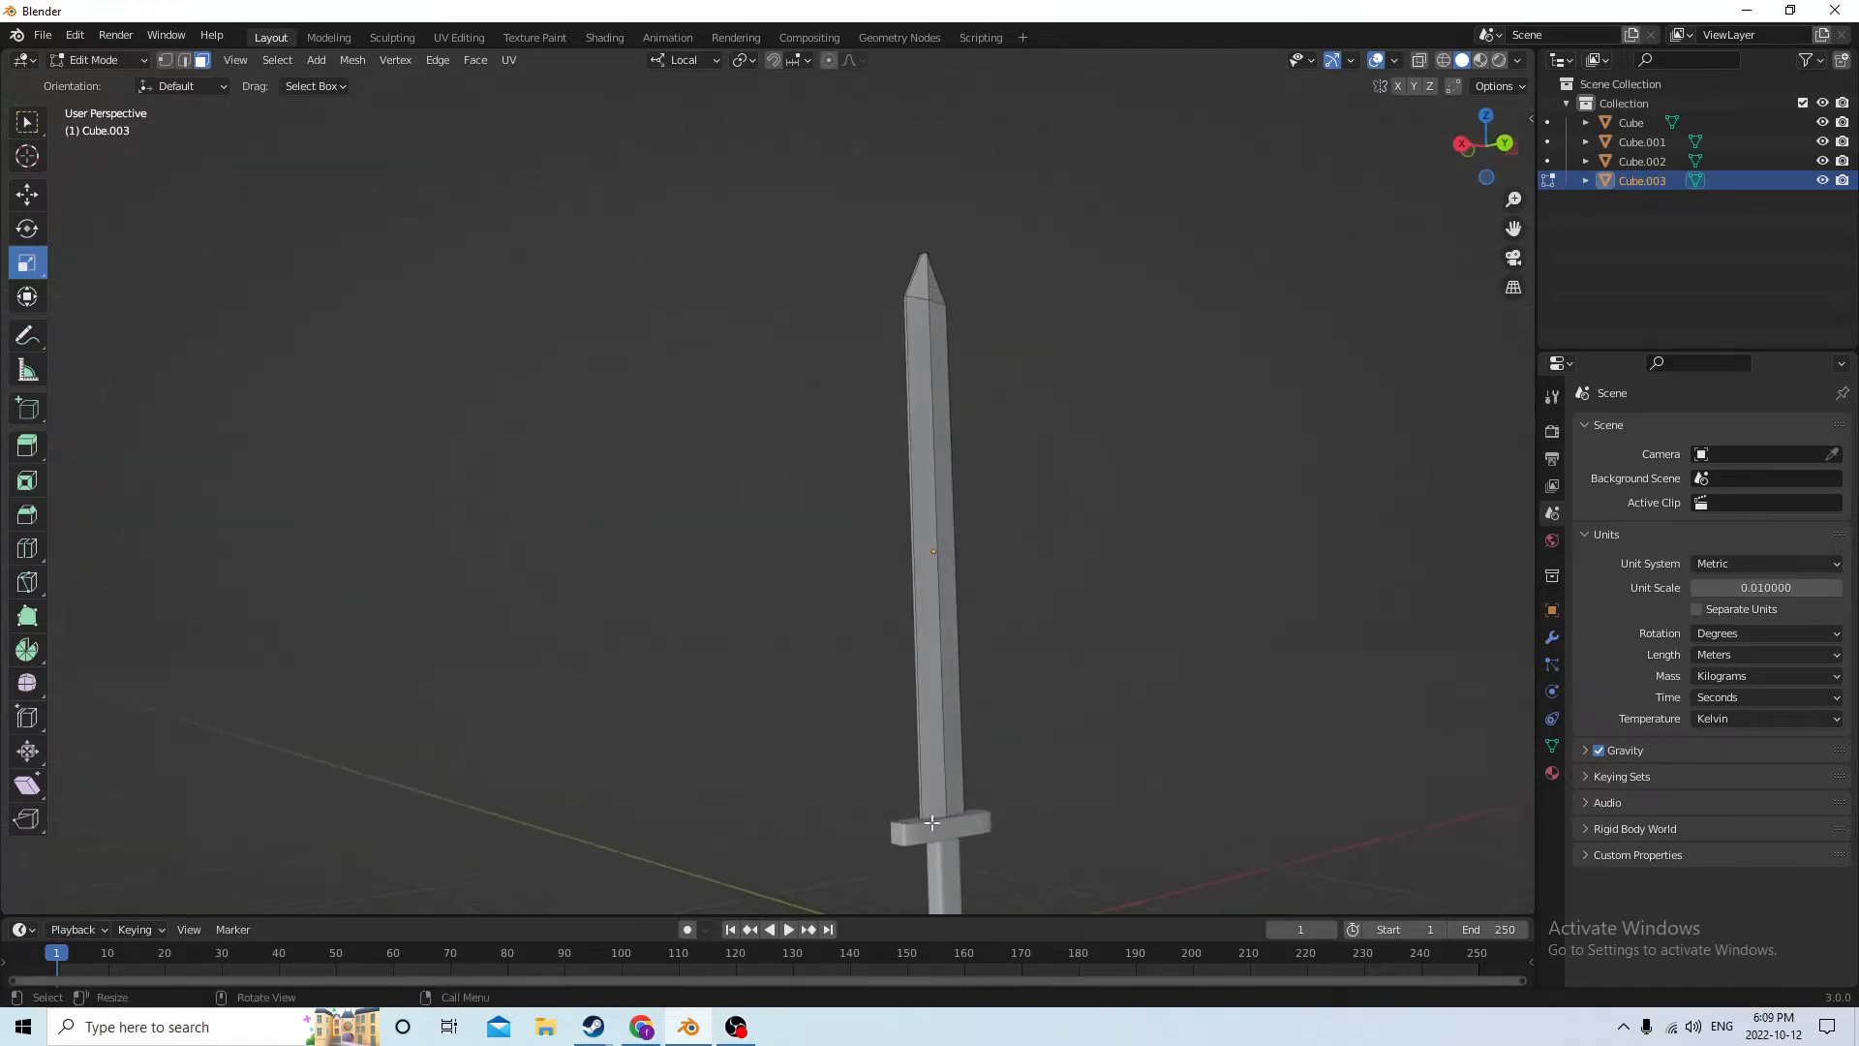
middle_drag(932, 822, 969, 814)
key(Tab)
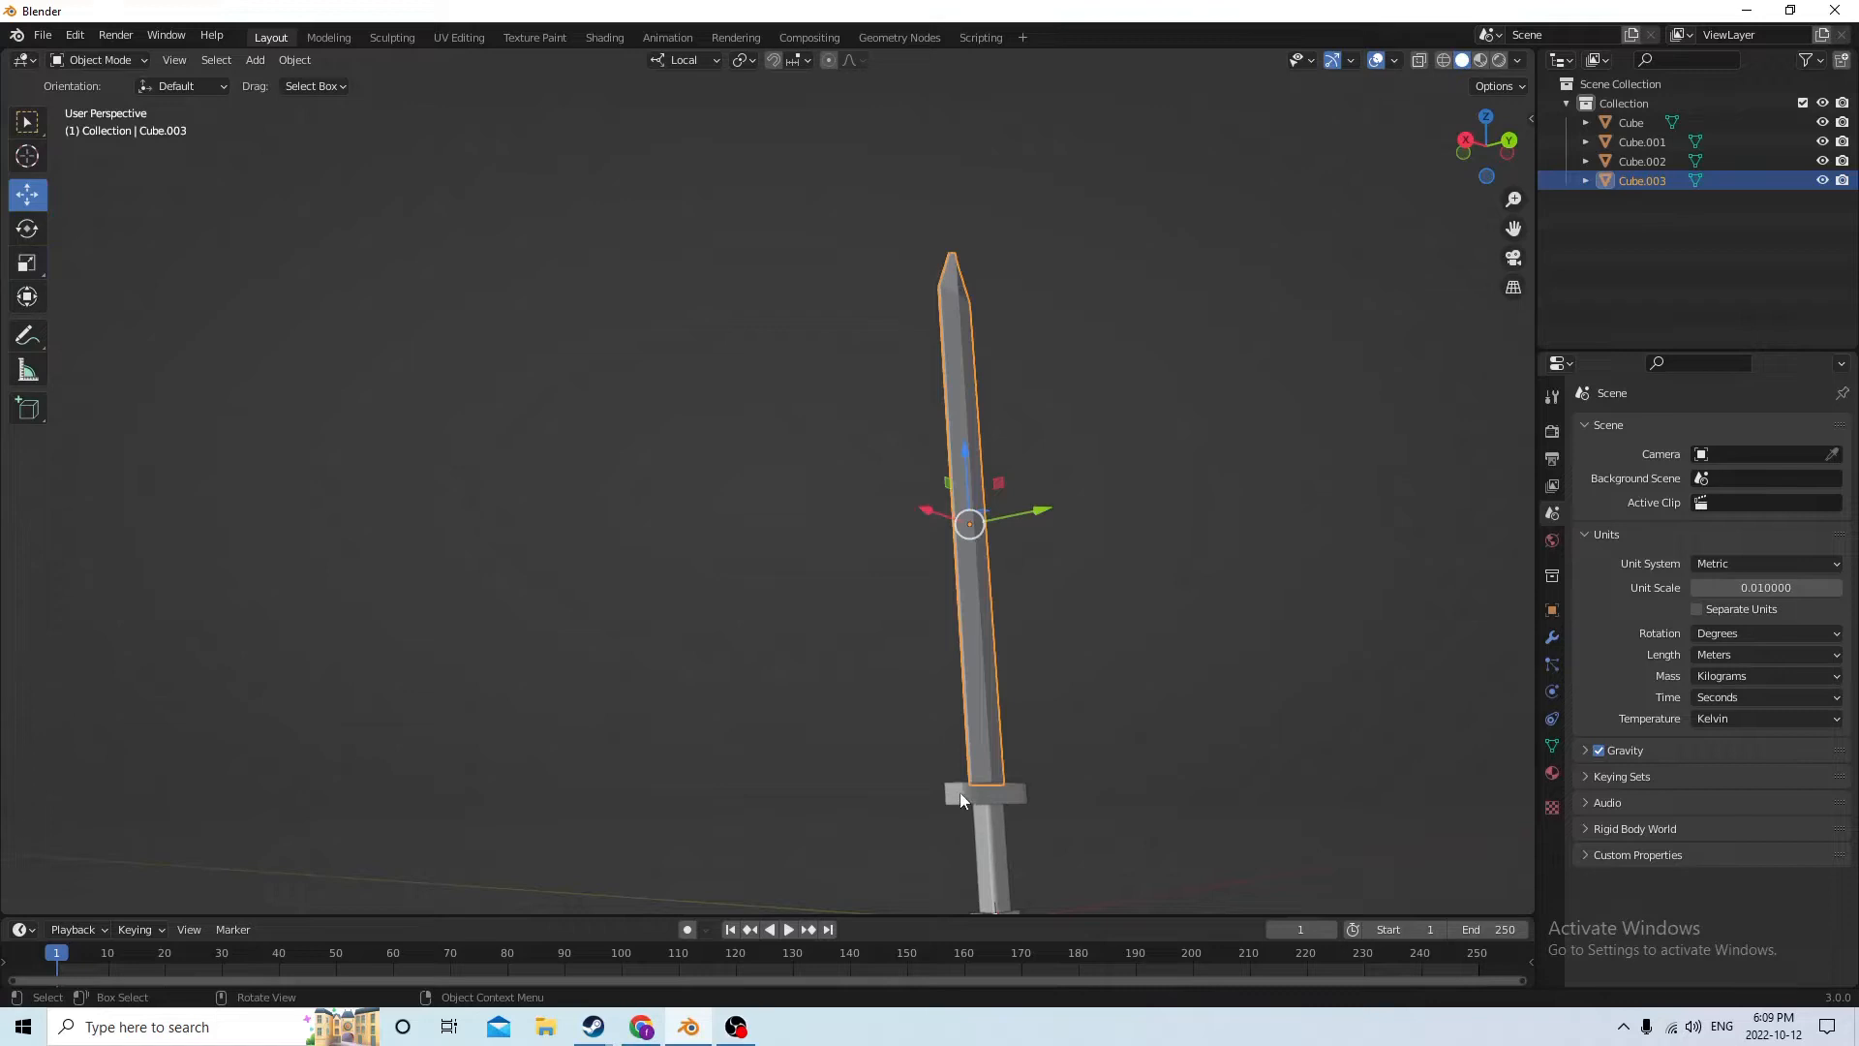
click(960, 798)
key(Tab)
middle_drag(1112, 680, 1128, 711)
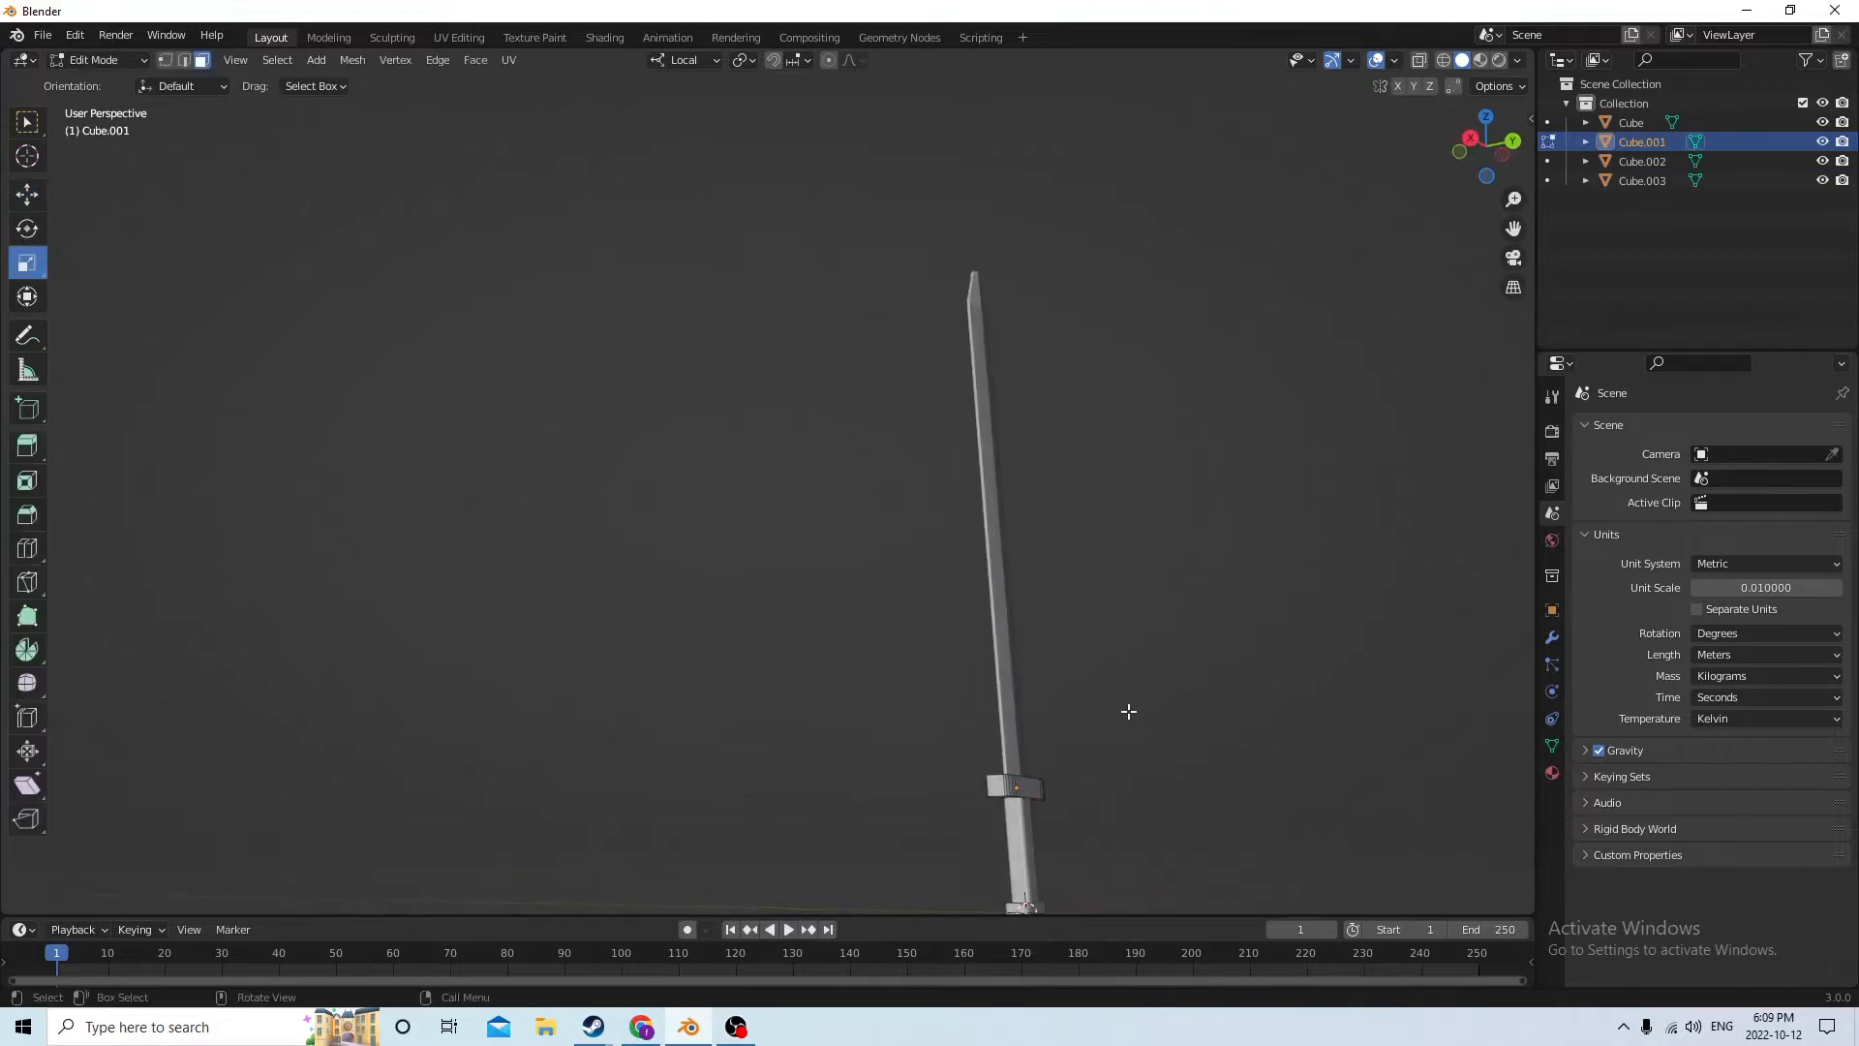
Select the crossguard's end faces on both sides and scale them along local Z by 0.712
click(996, 787)
middle_drag(996, 787, 916, 792)
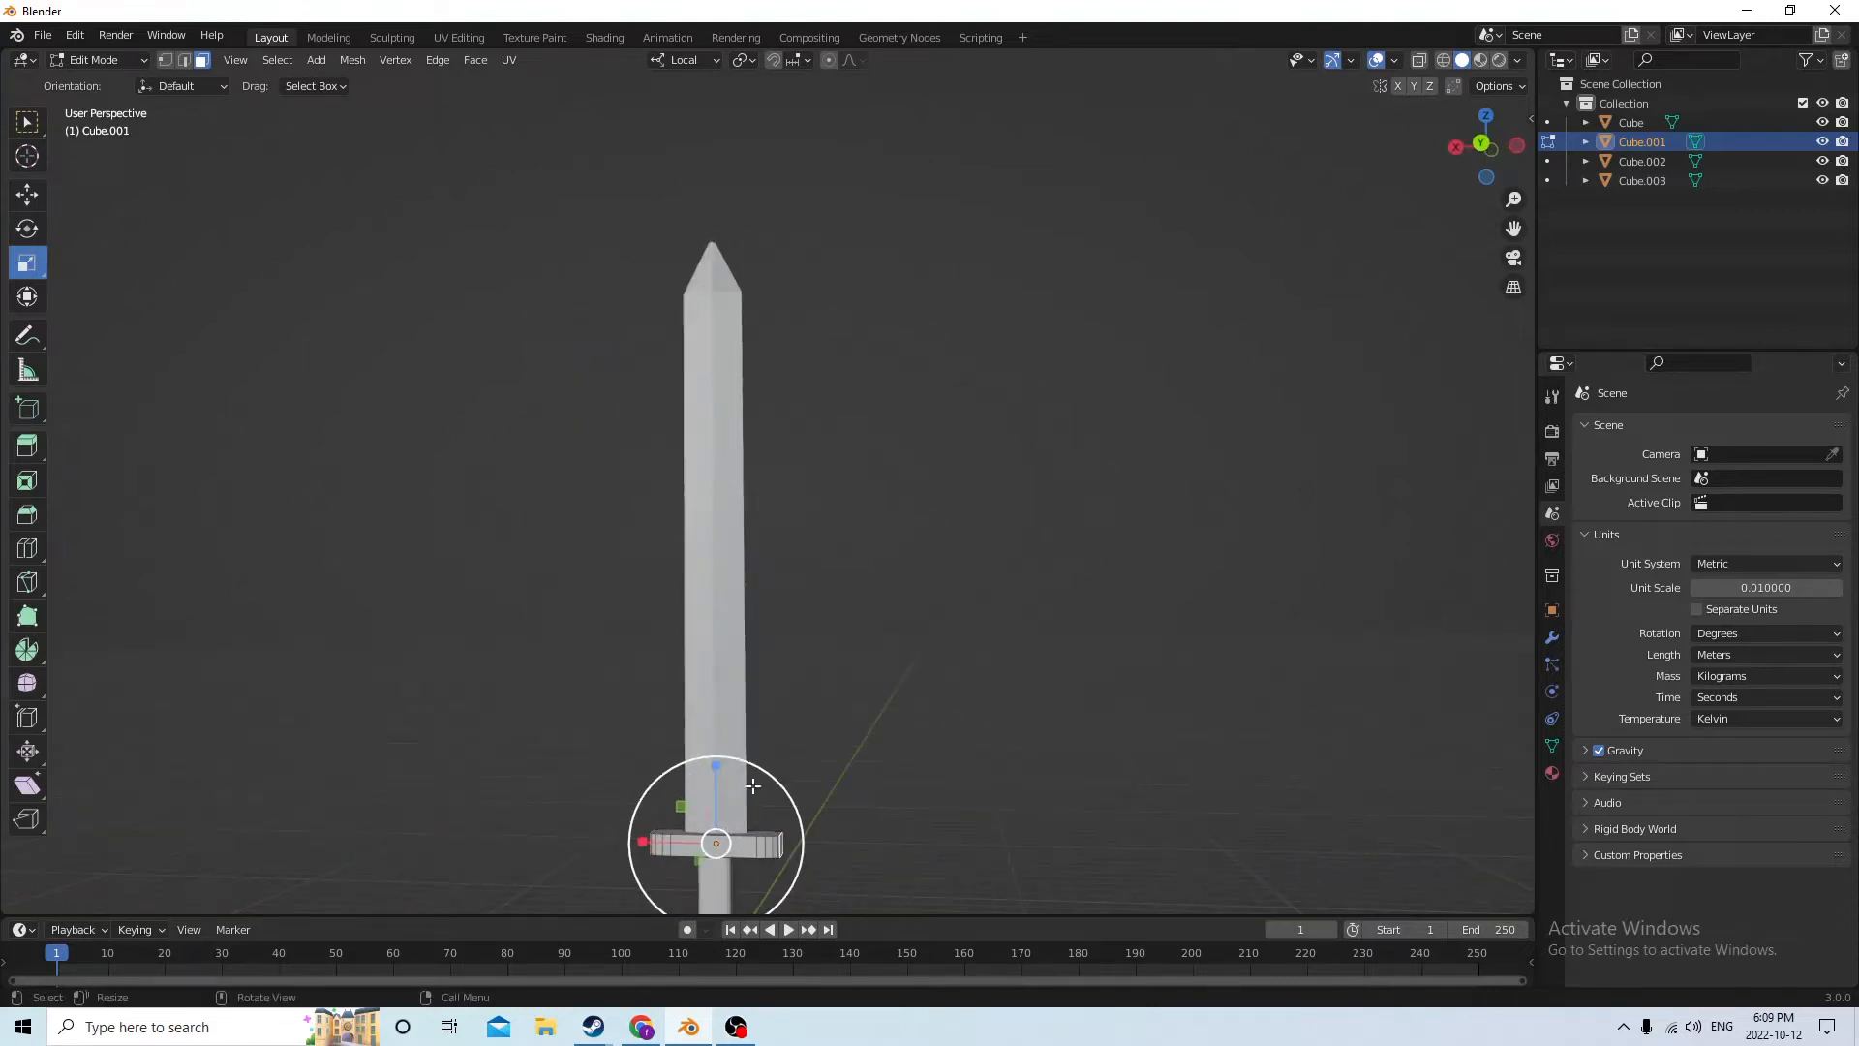
key(s)
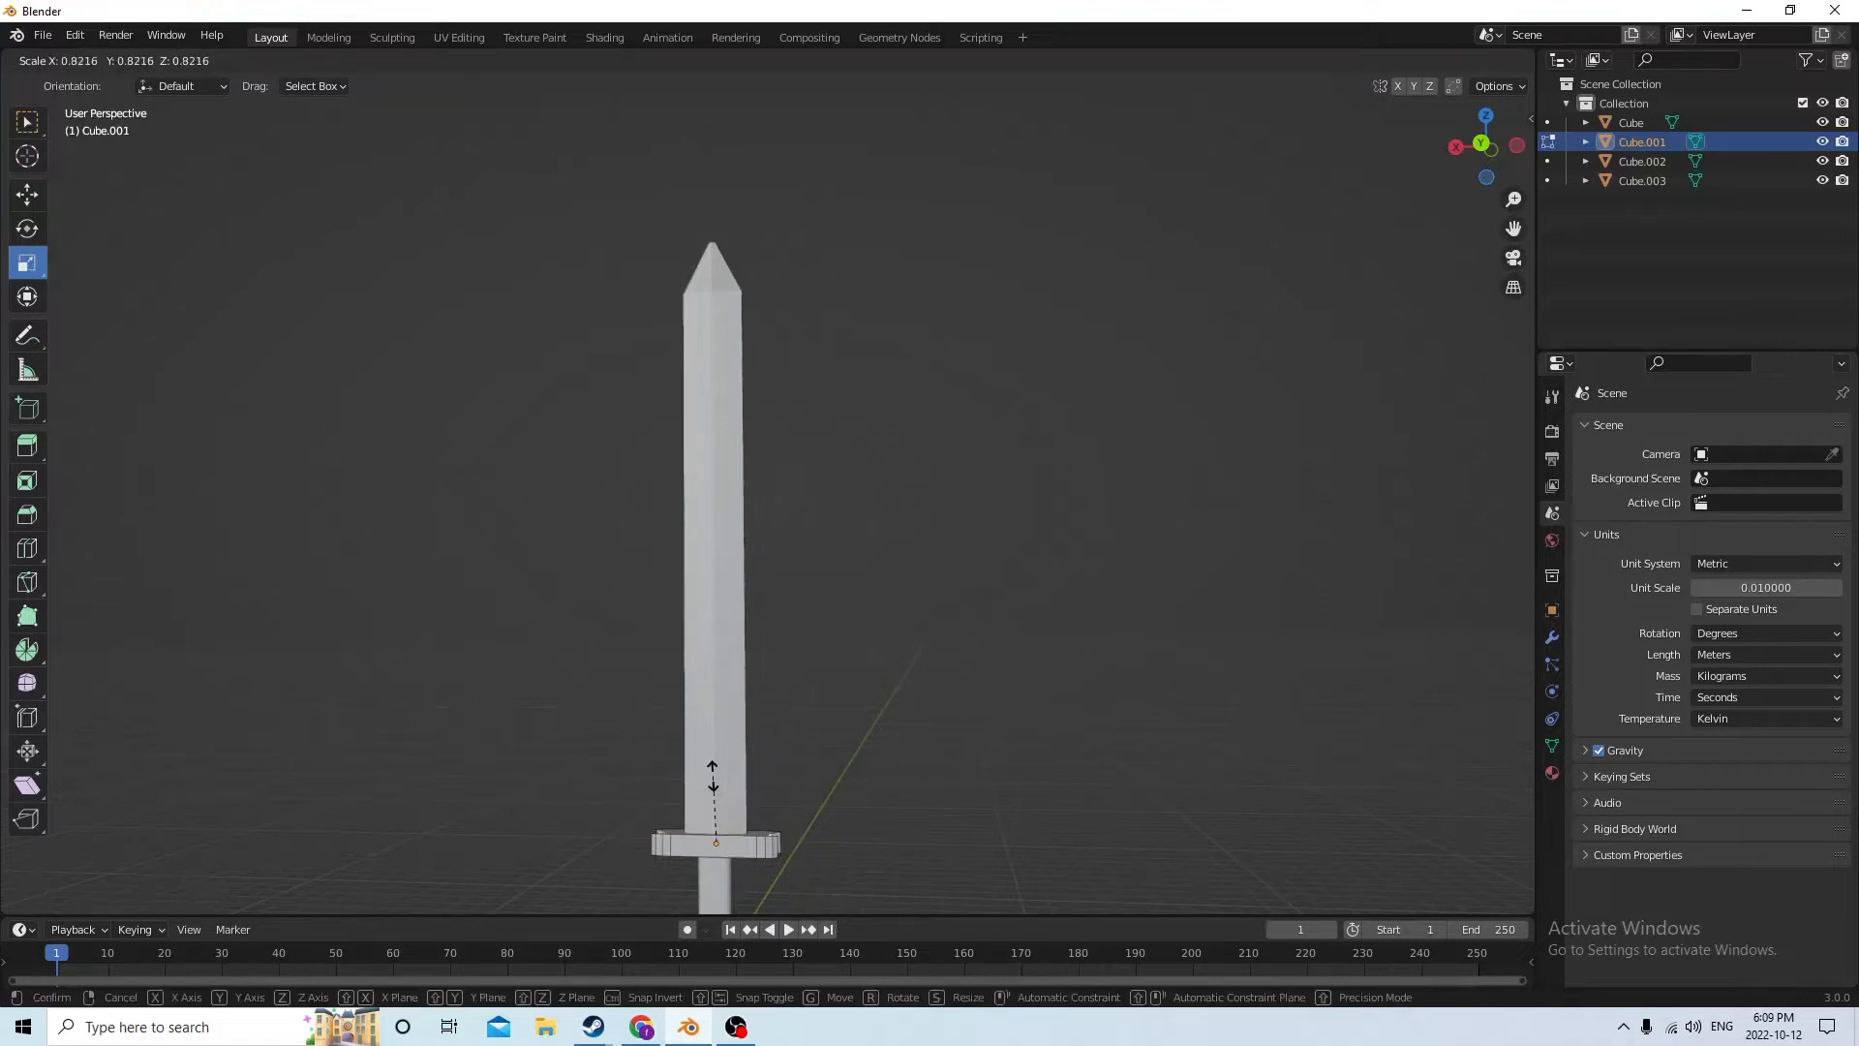
key(z)
key(z)
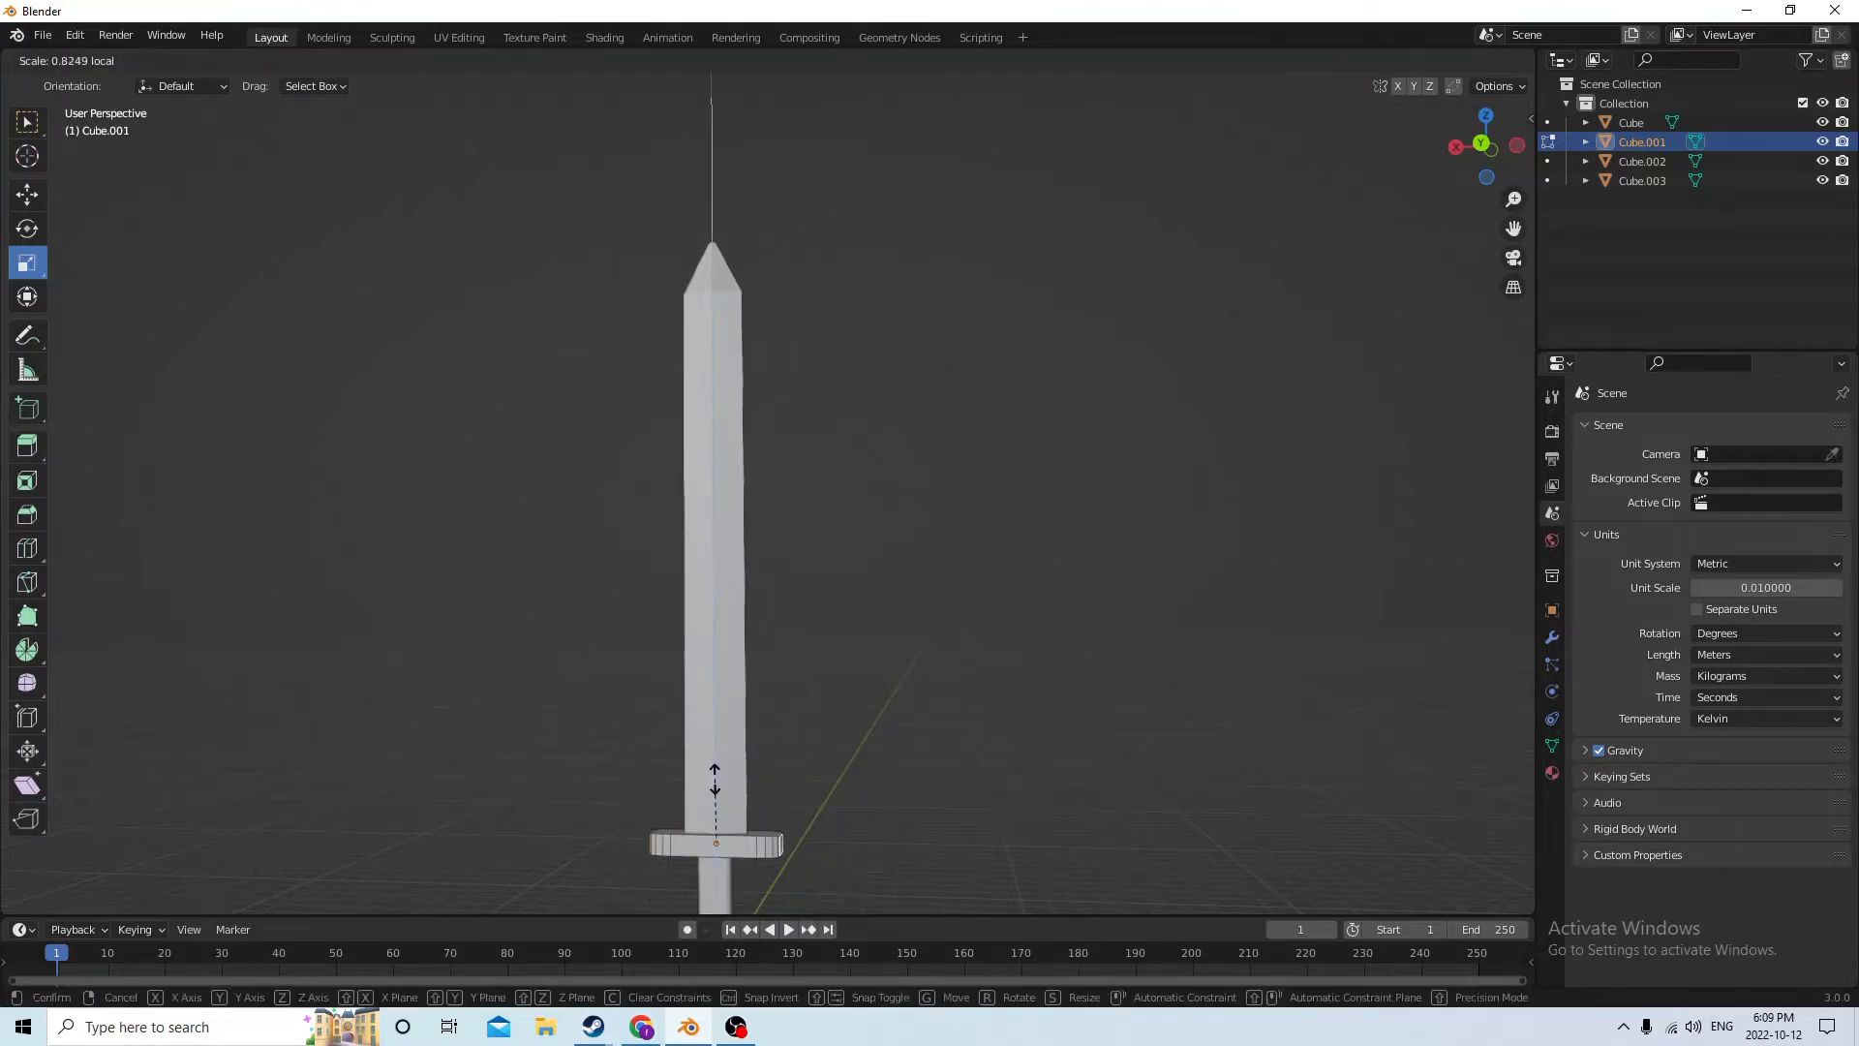
click(715, 782)
Narrow the crossguard's end faces along local Y by about 0.81 and return to Object Mode with nothing selected
middle_drag(715, 783, 631, 818)
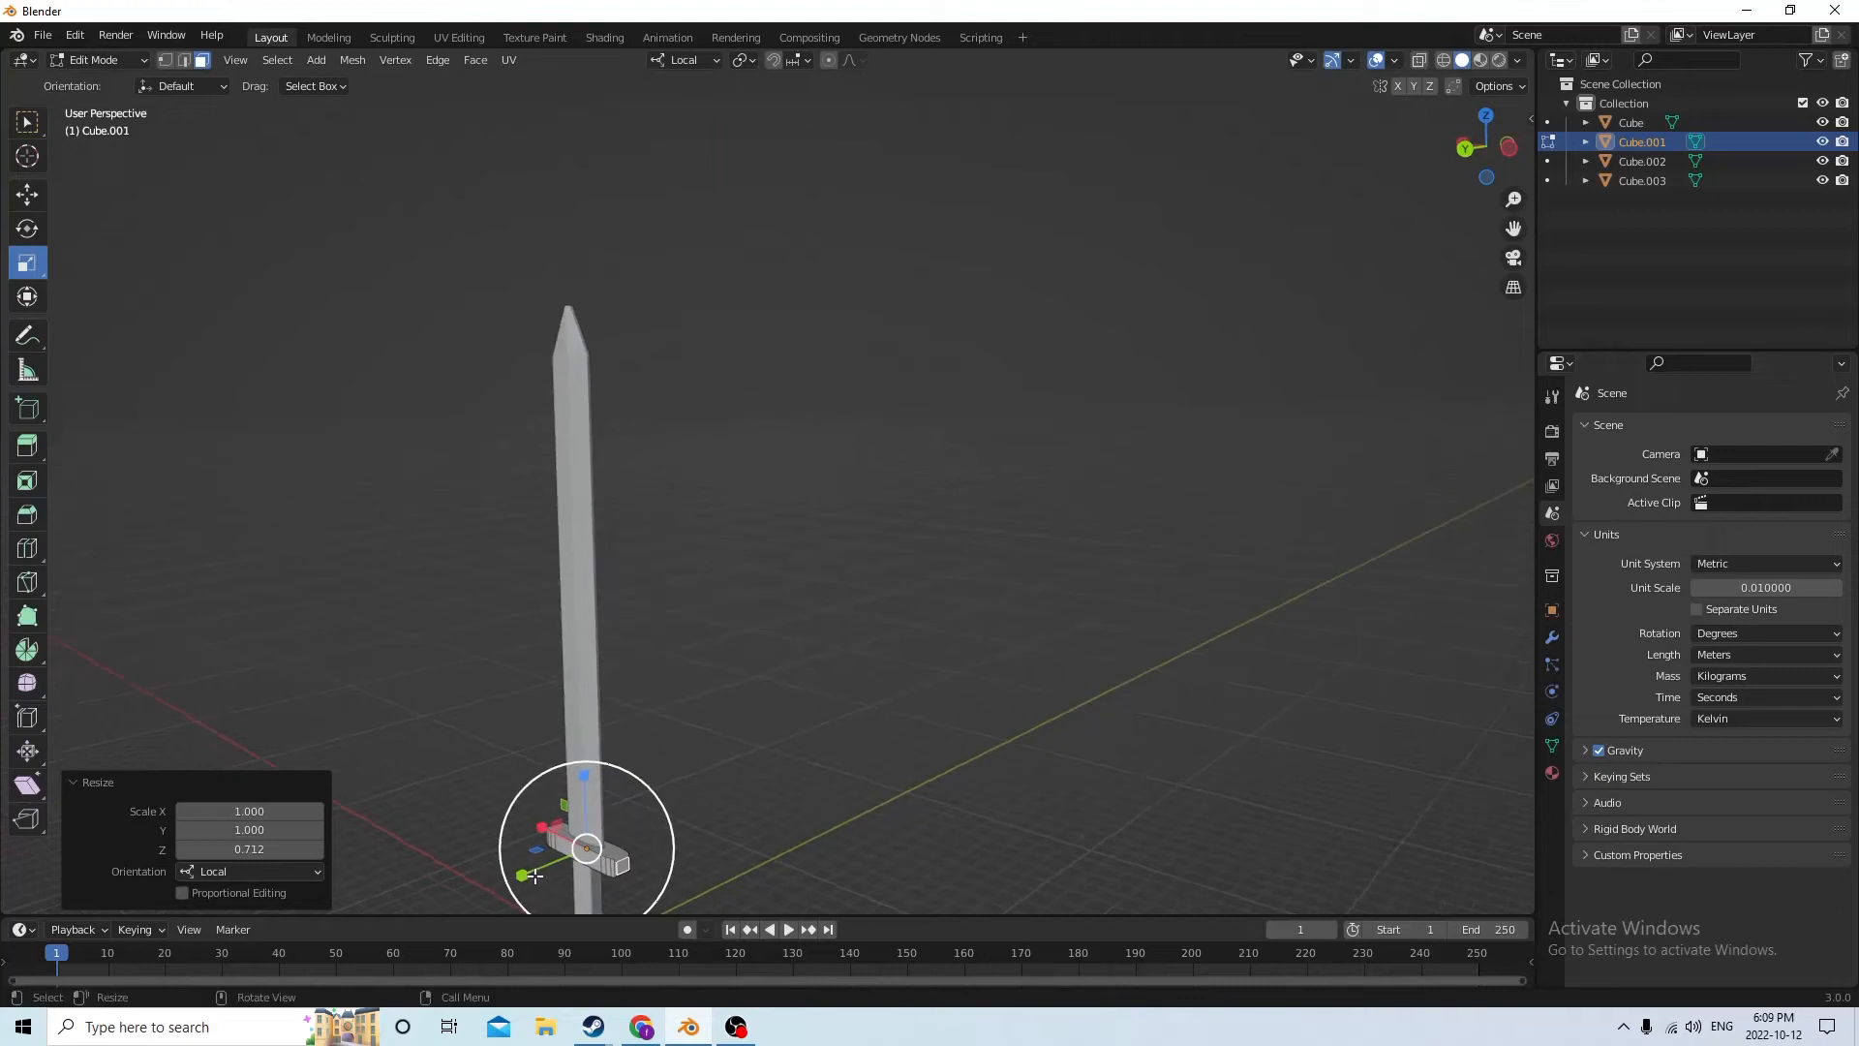
key(s)
key(x)
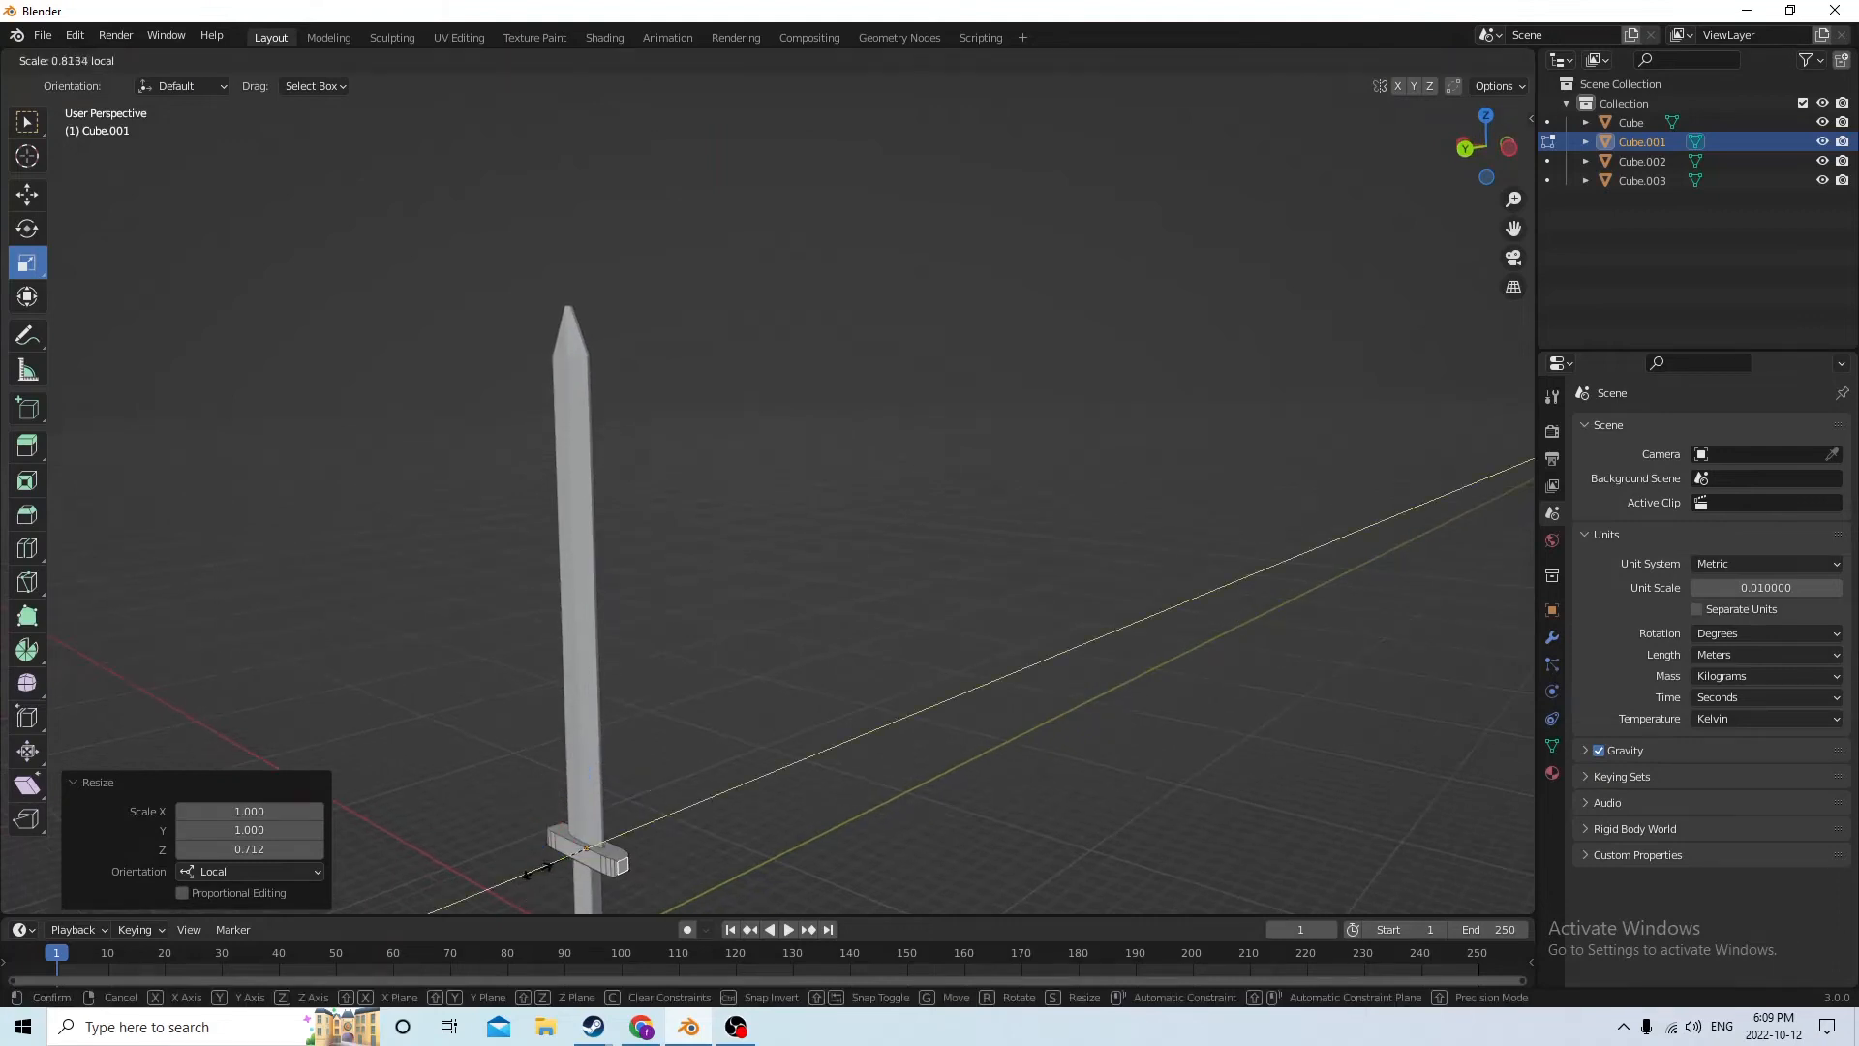
click(539, 871)
click(799, 761)
middle_drag(809, 758, 997, 746)
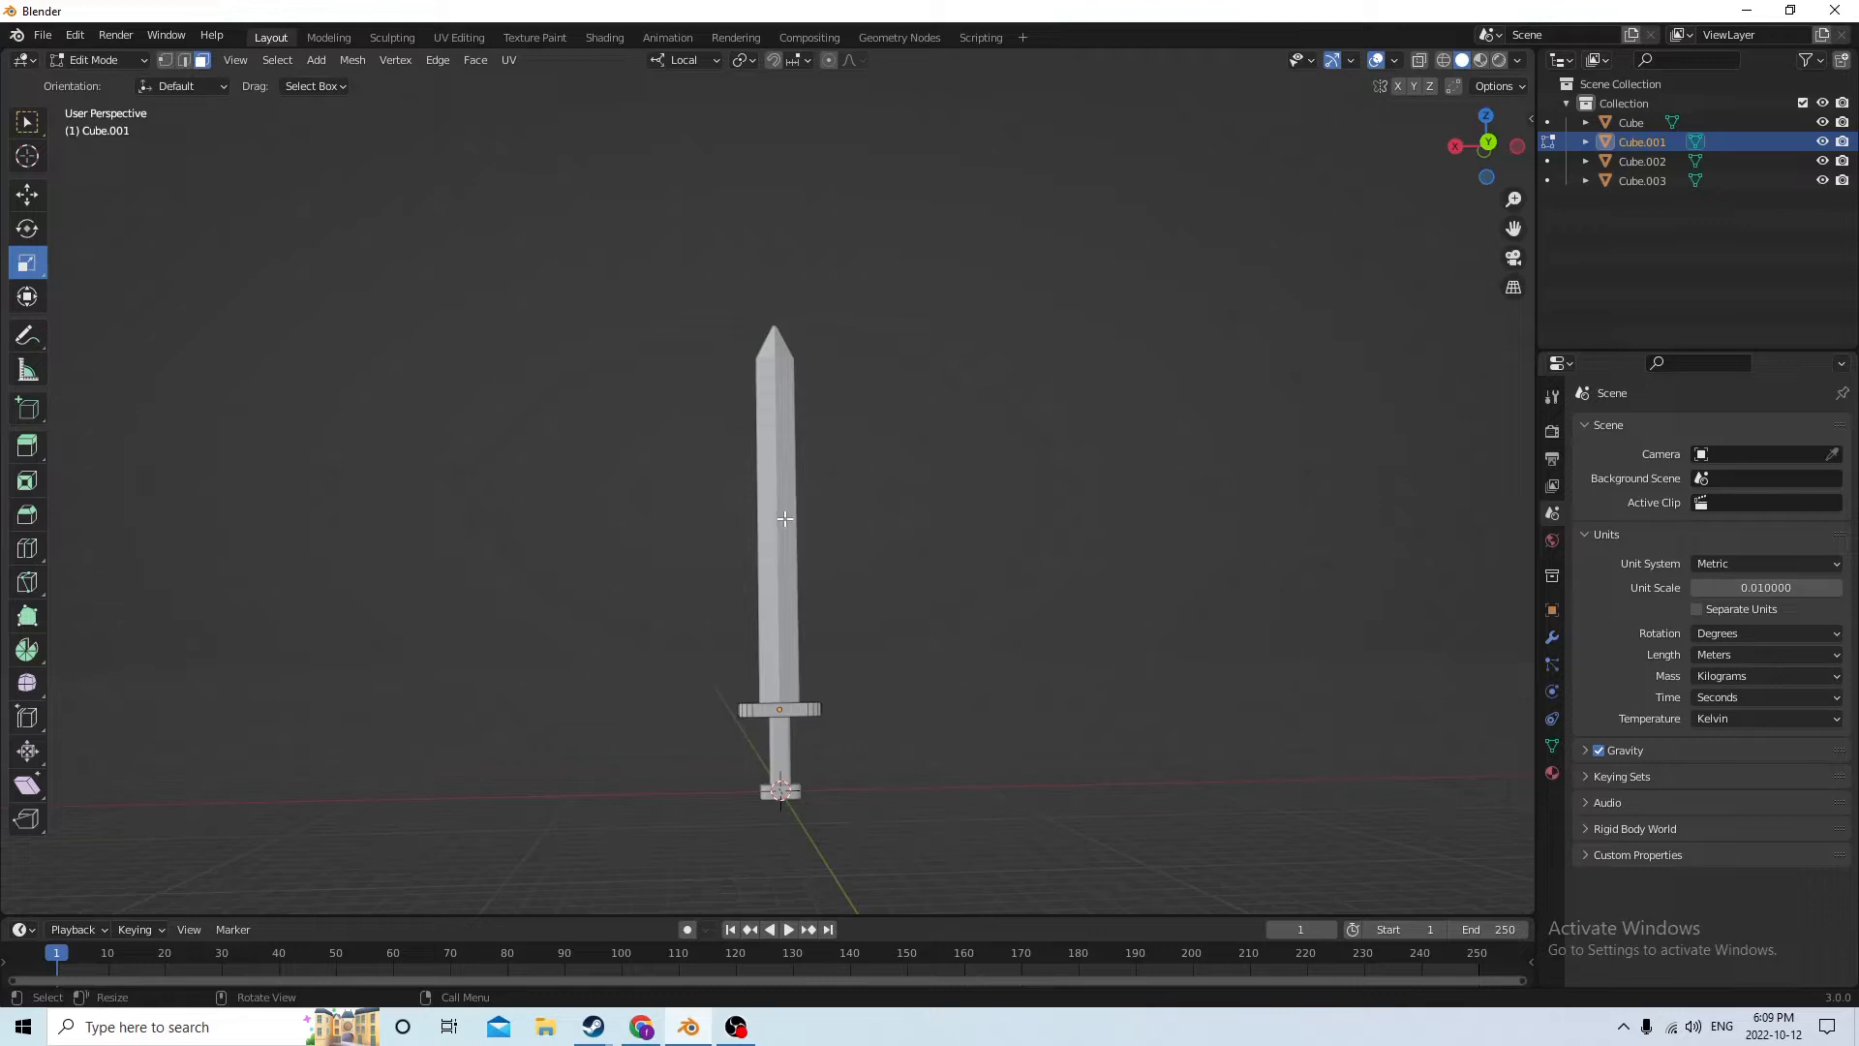
key(Tab)
click(828, 570)
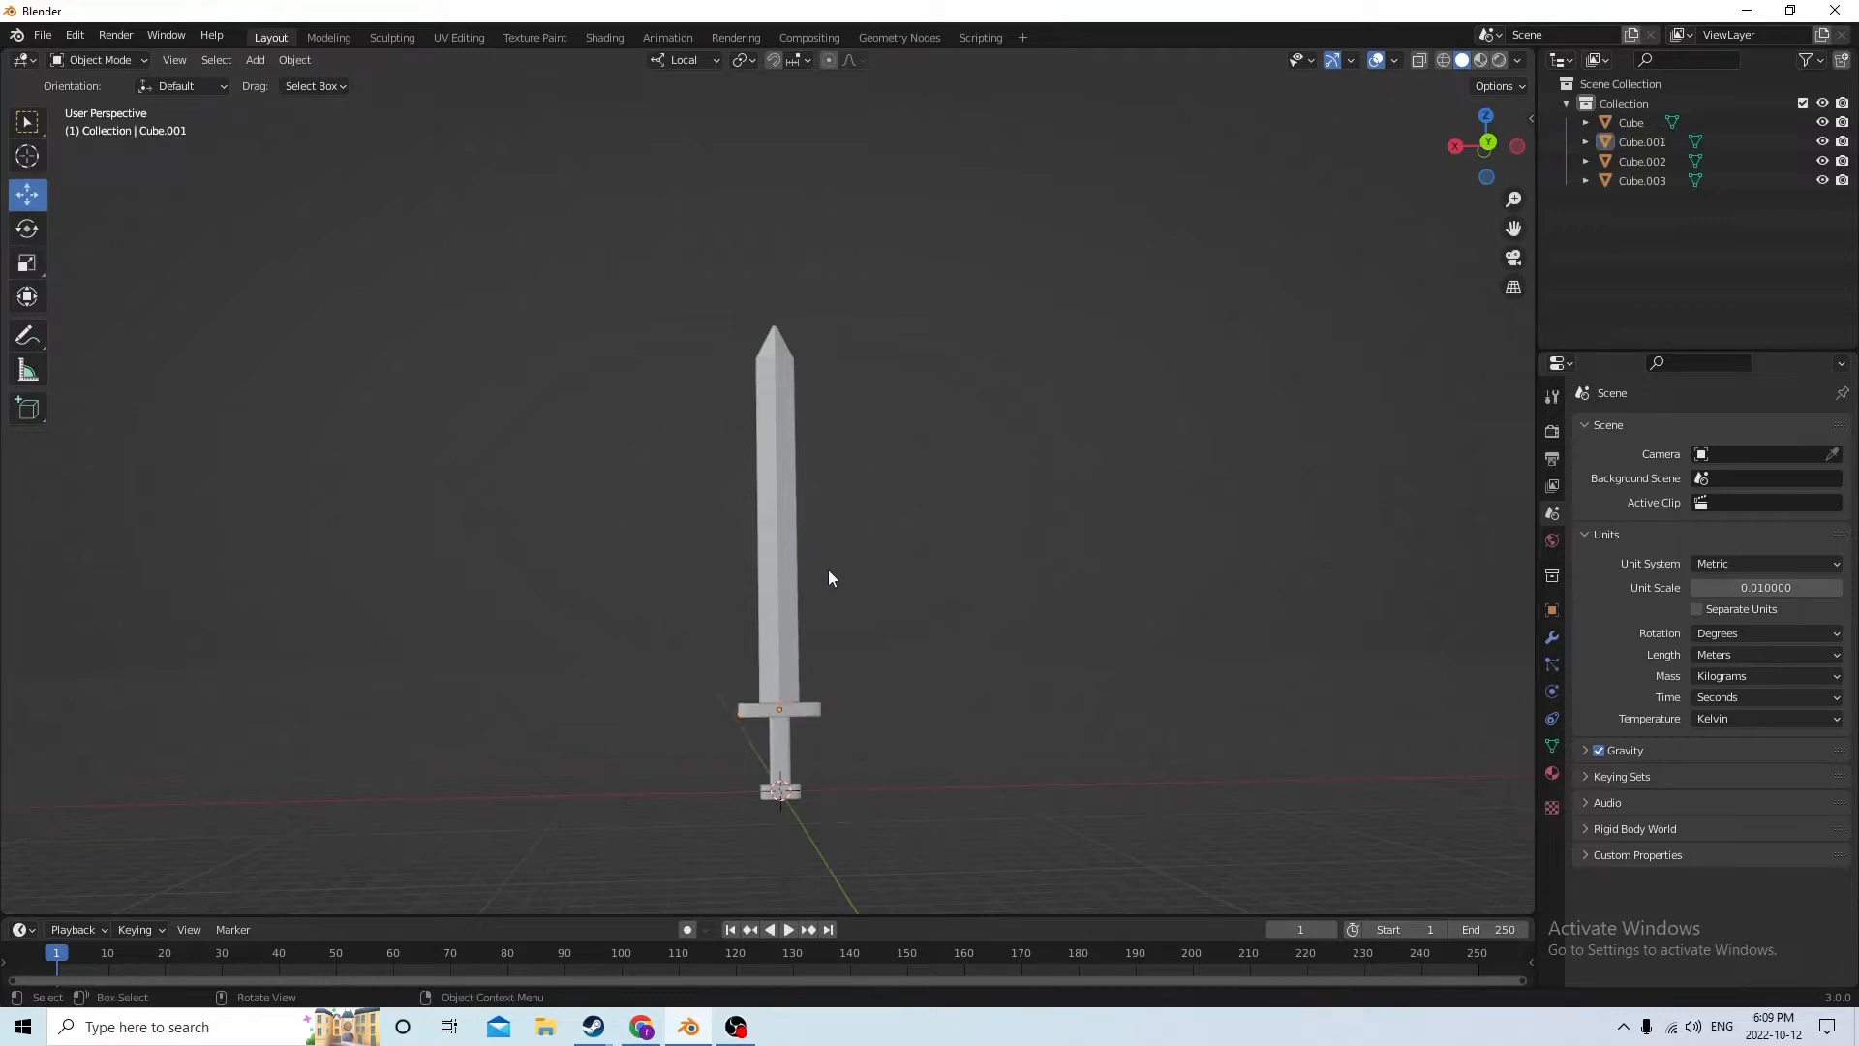
click(763, 513)
shift+click(771, 718)
shift+click(773, 792)
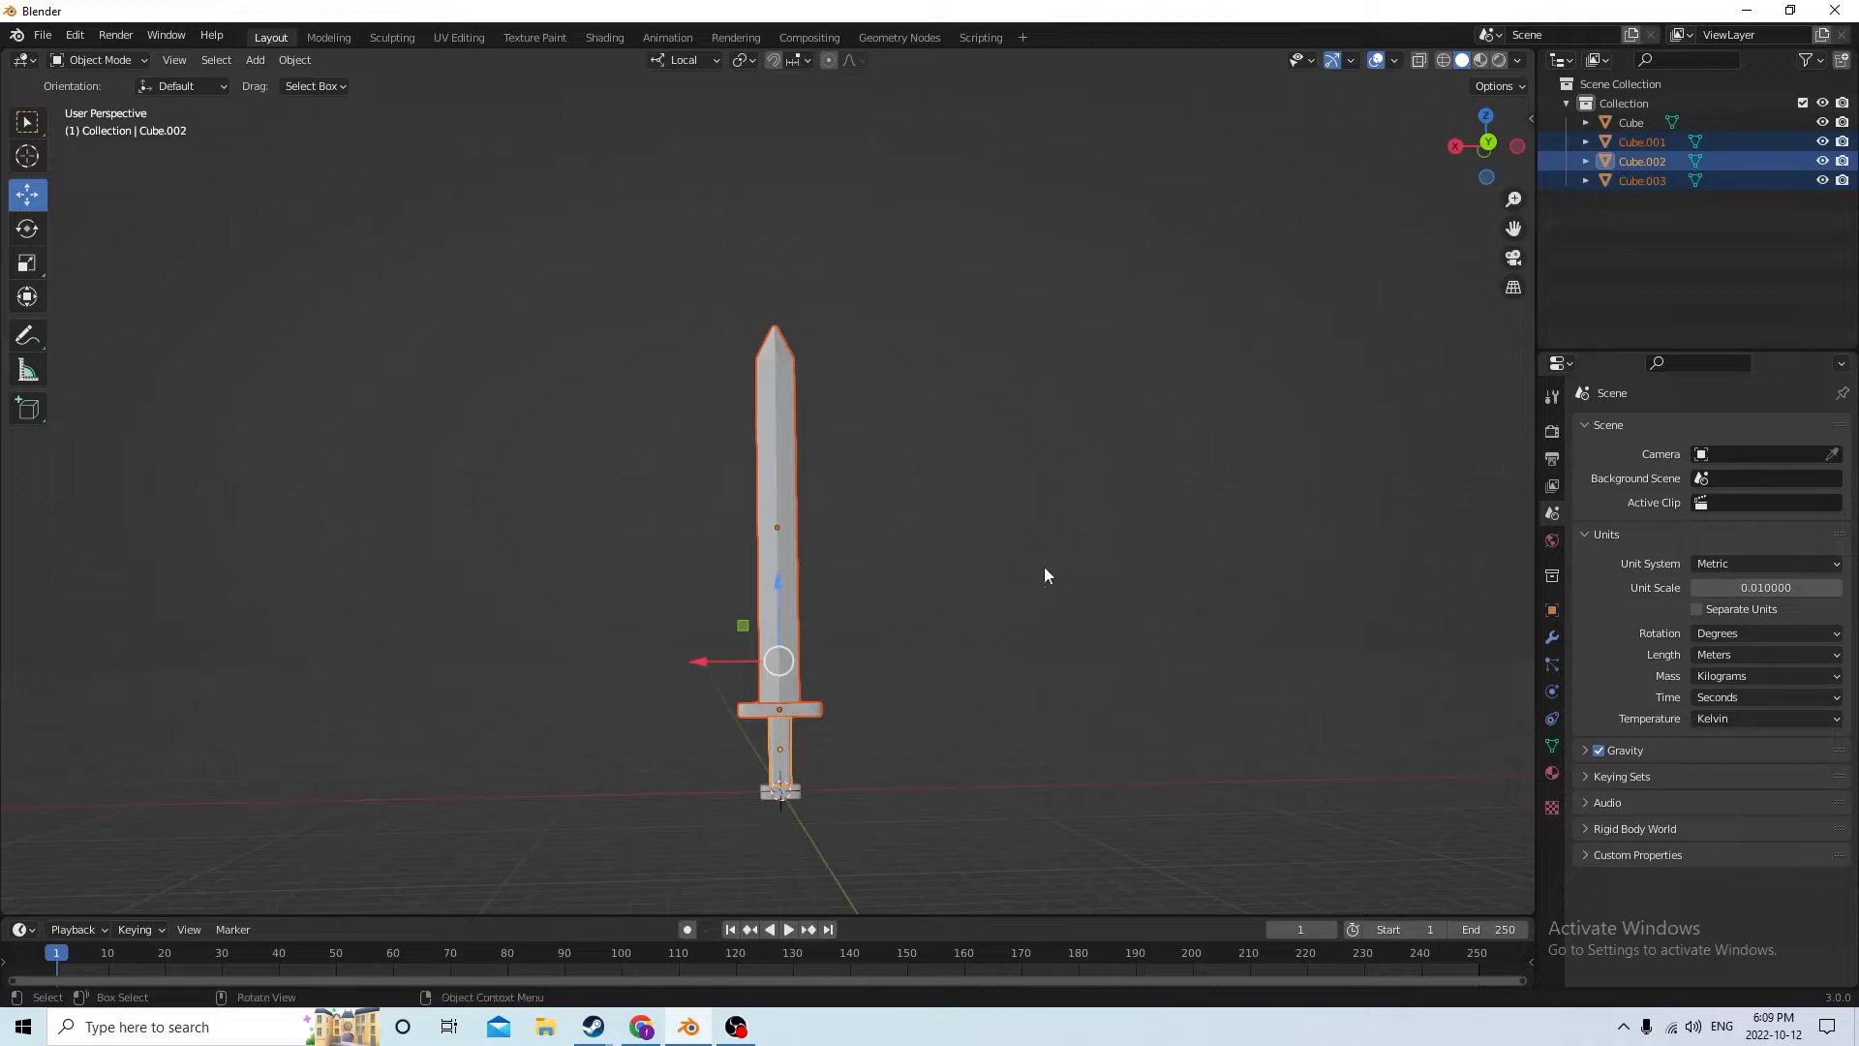
click(893, 465)
Select the blade, crossguard, pommel and grip together and join them into a single object
click(788, 405)
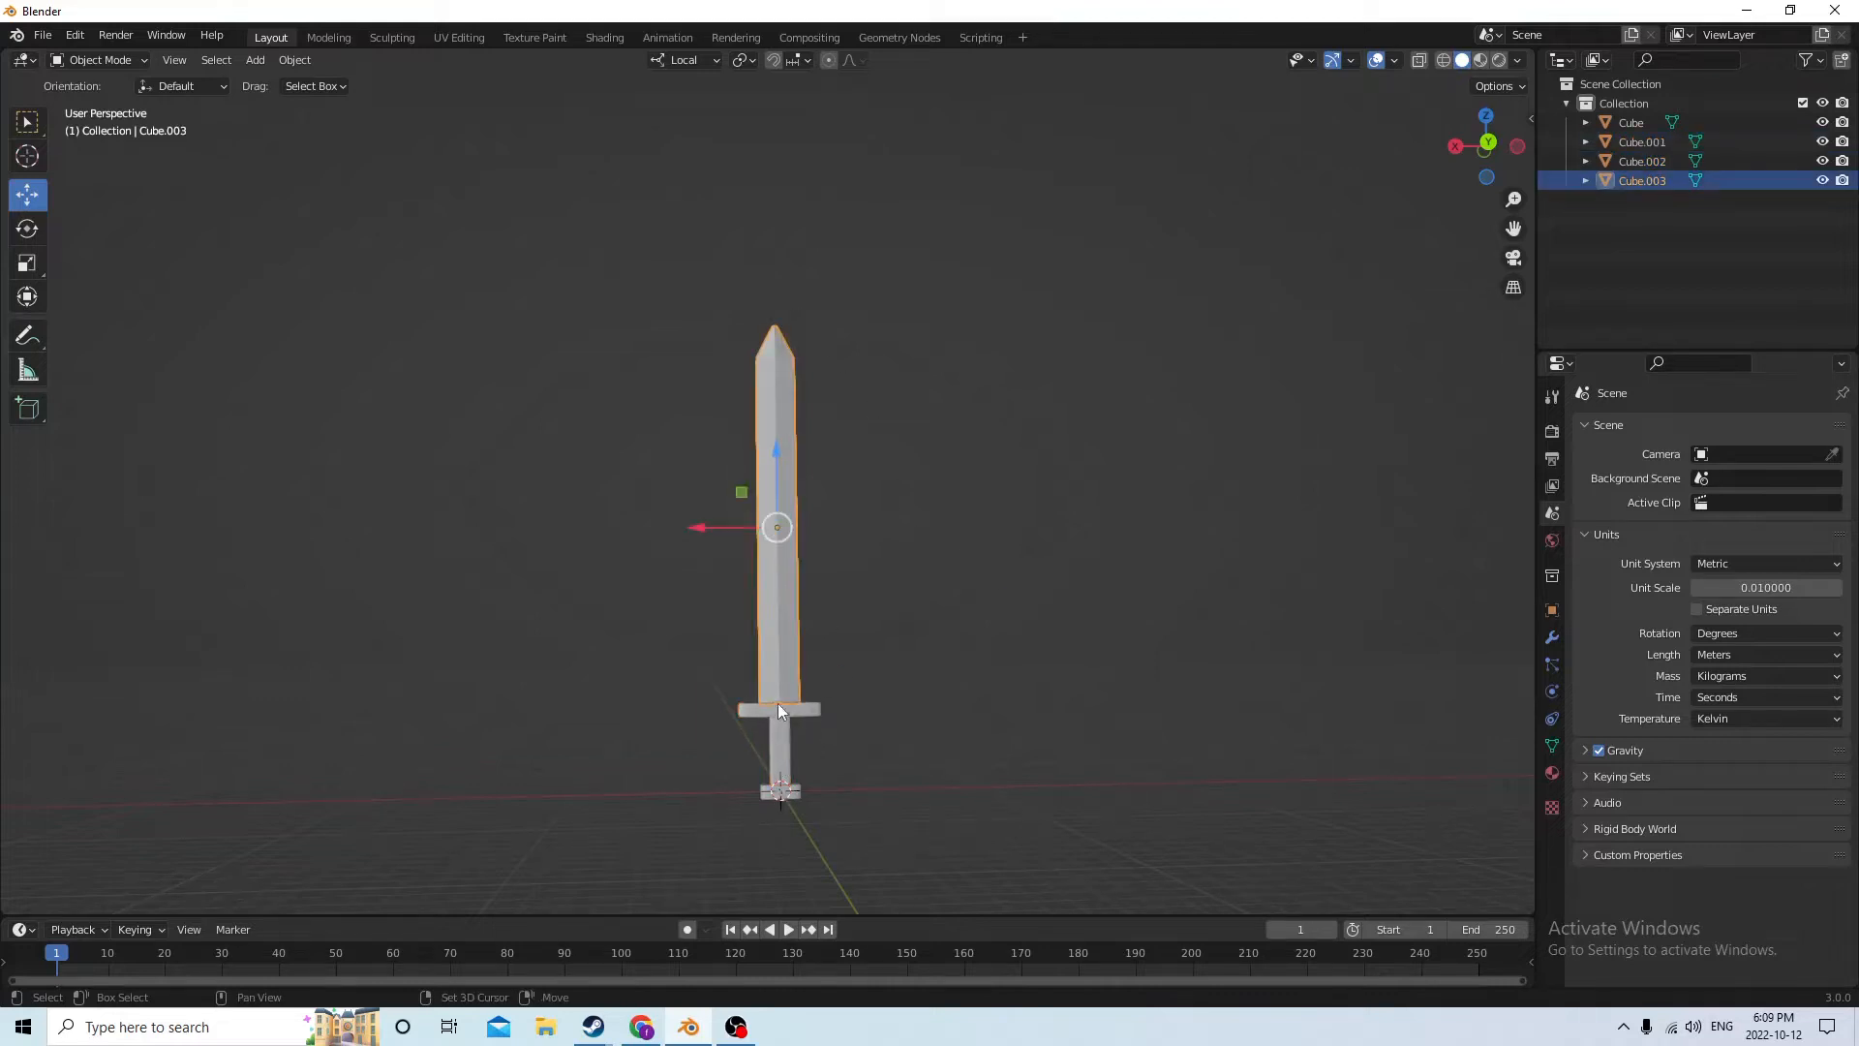
shift+click(777, 706)
shift+click(767, 790)
shift+click(782, 742)
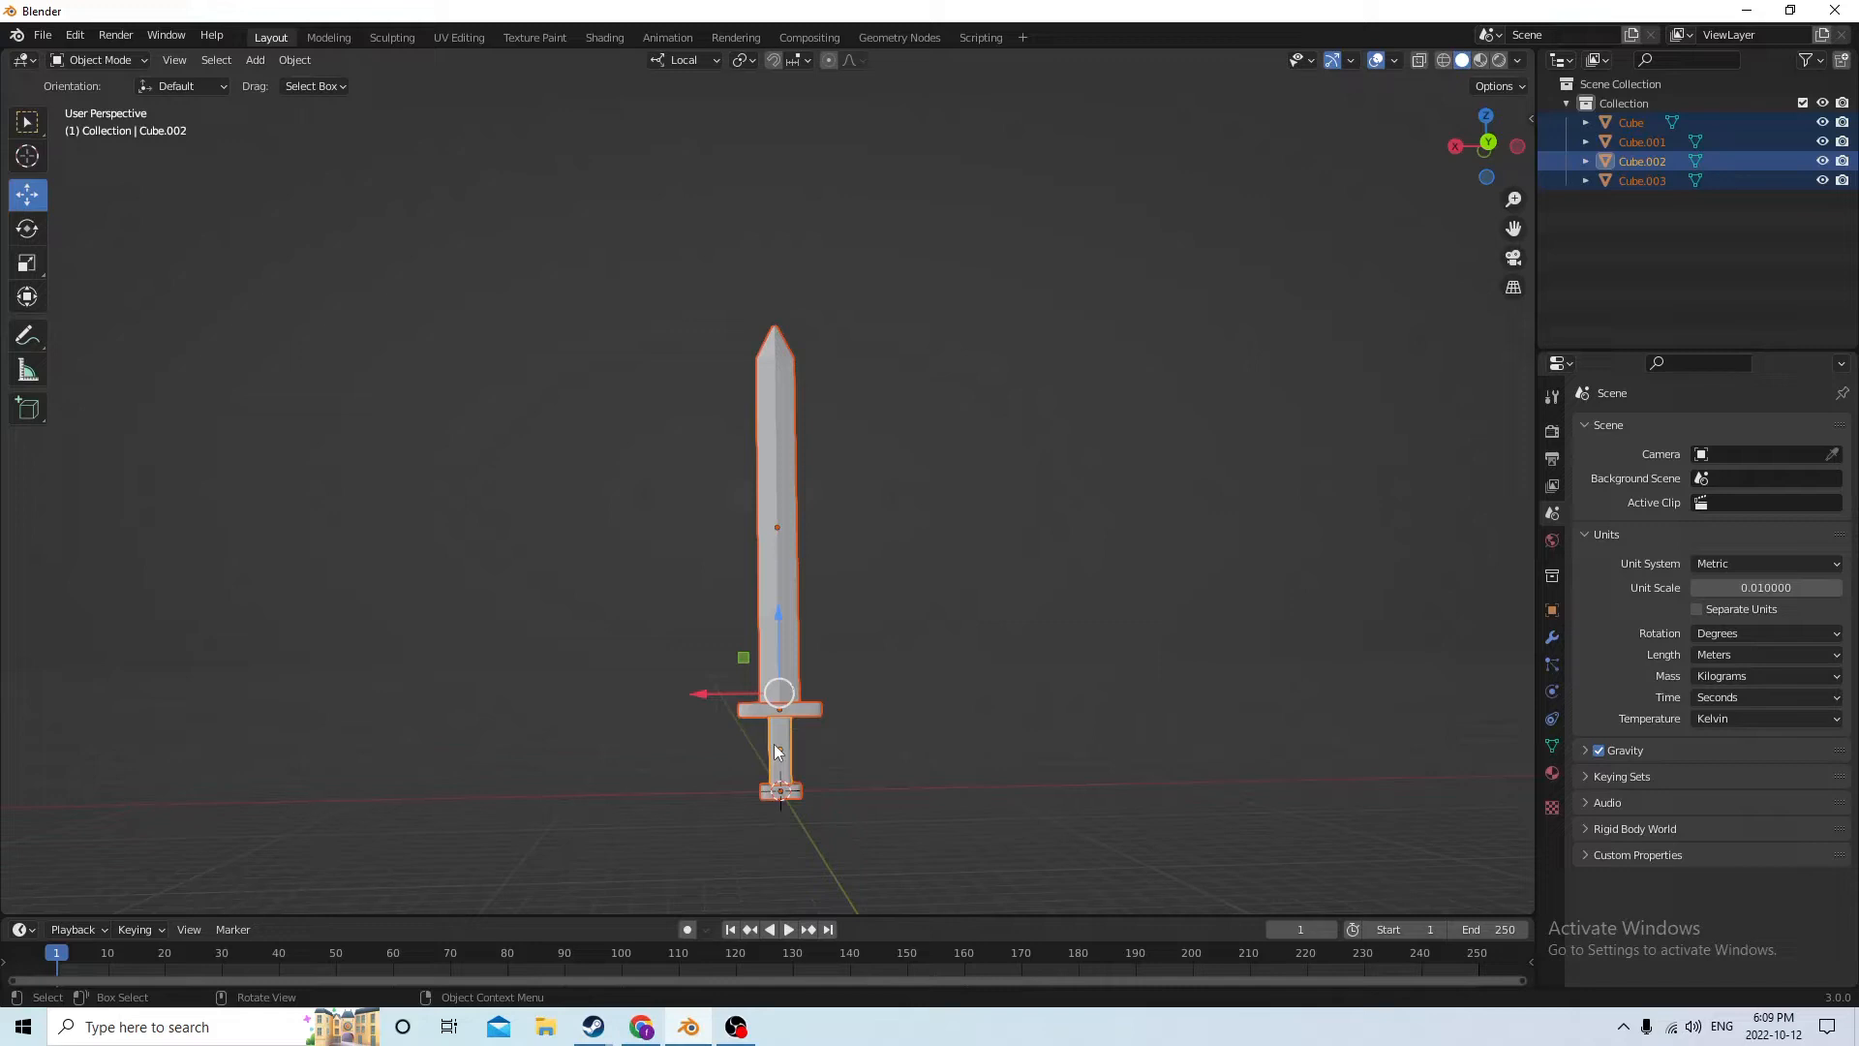
key(ctrl+j)
Move the joined sword about -0.497 m along local X, away from the origin
middle_drag(772, 744, 688, 747)
drag(683, 695, 1180, 707)
mouse_move(1180, 707)
middle_down()
mouse_move(1229, 680)
mouse_move(1124, 710)
mouse_move(1174, 699)
mouse_move(1160, 689)
middle_up()
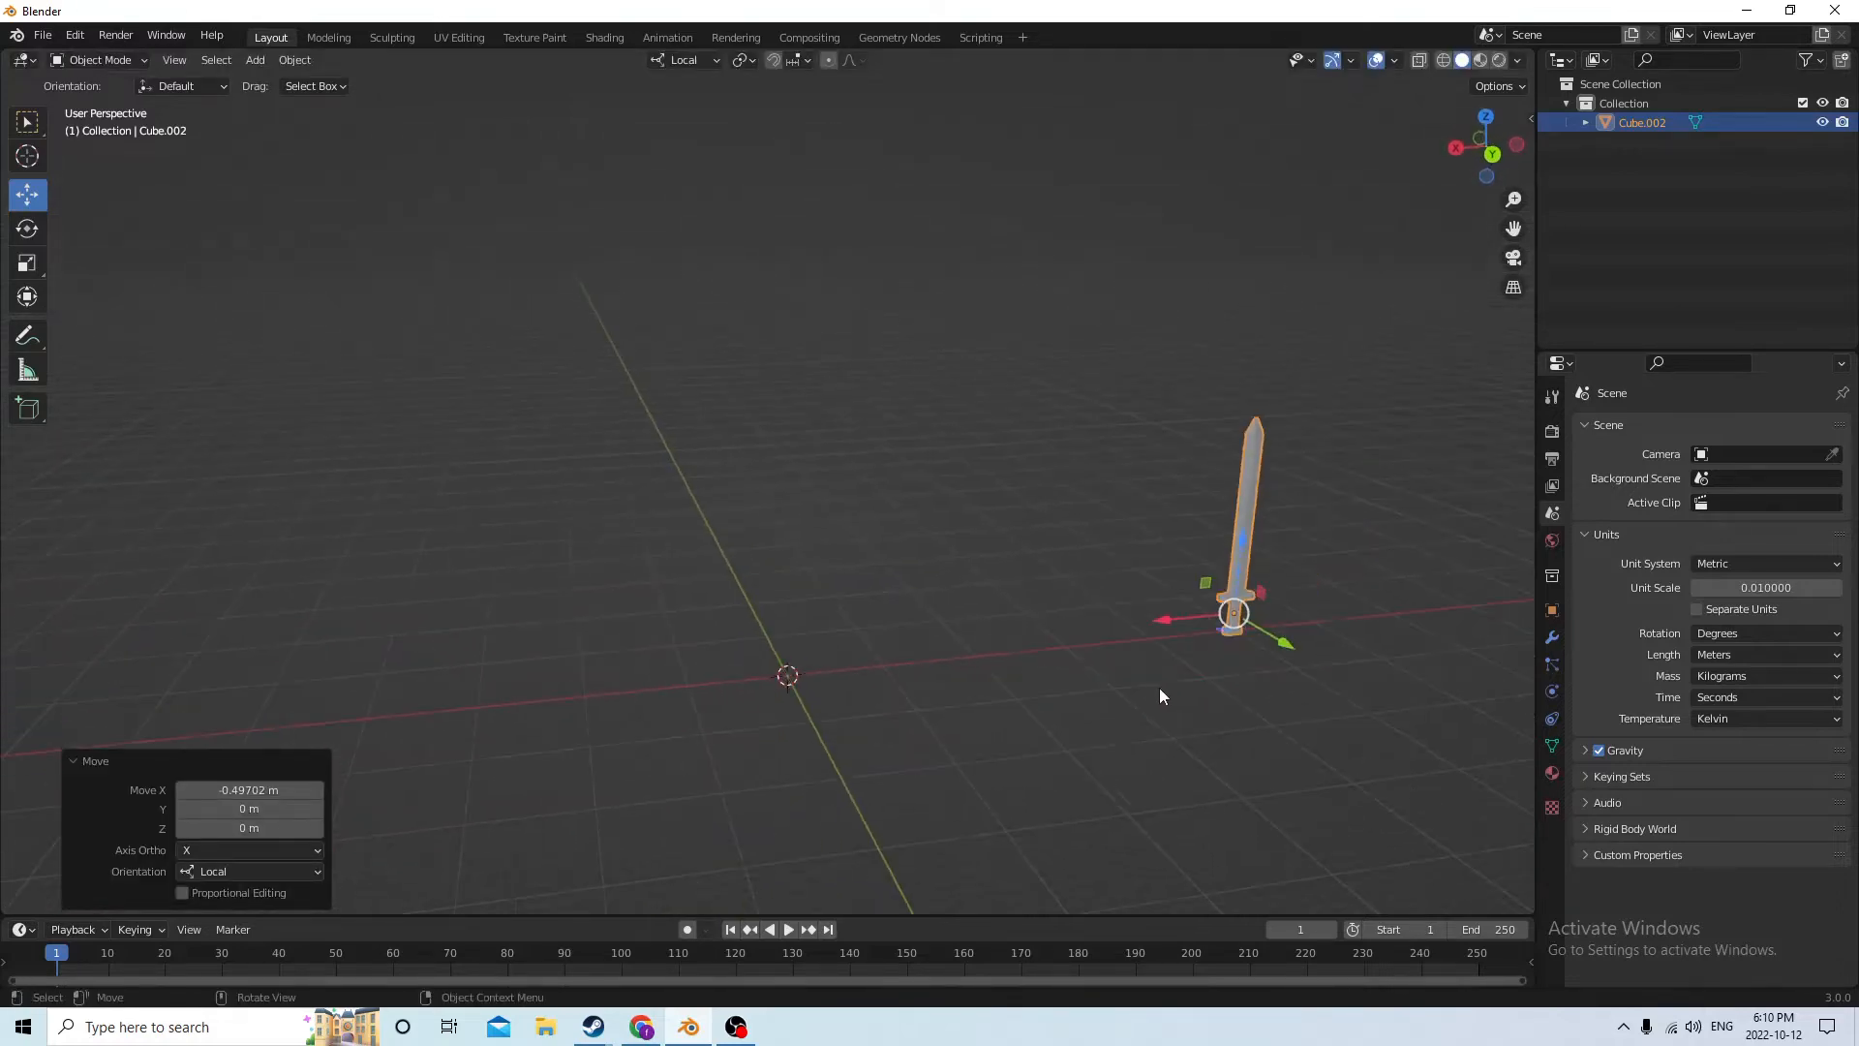
Add a cube mesh at the origin and raise it along Z
mouse_move(839, 718)
middle_down()
mouse_move(887, 734)
mouse_move(1009, 706)
mouse_move(804, 695)
mouse_move(966, 721)
mouse_move(823, 736)
middle_up()
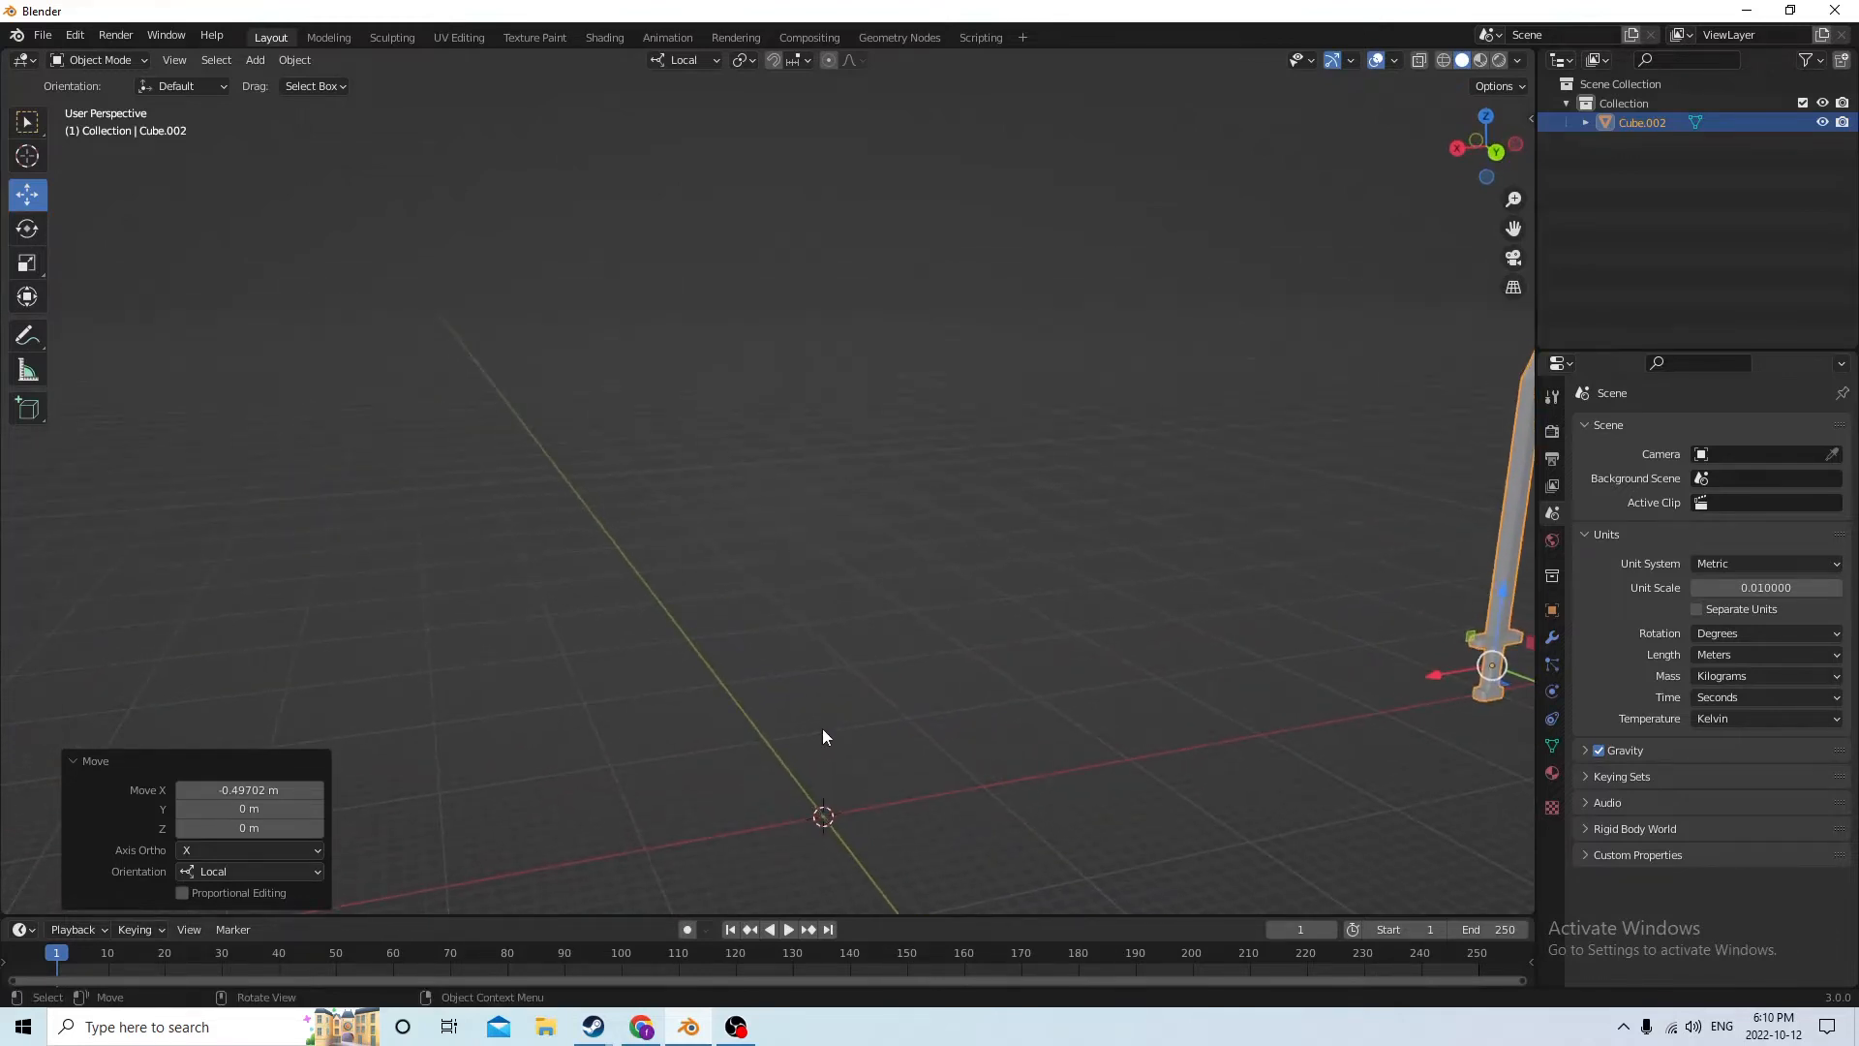
scroll(823, 729, down, 1)
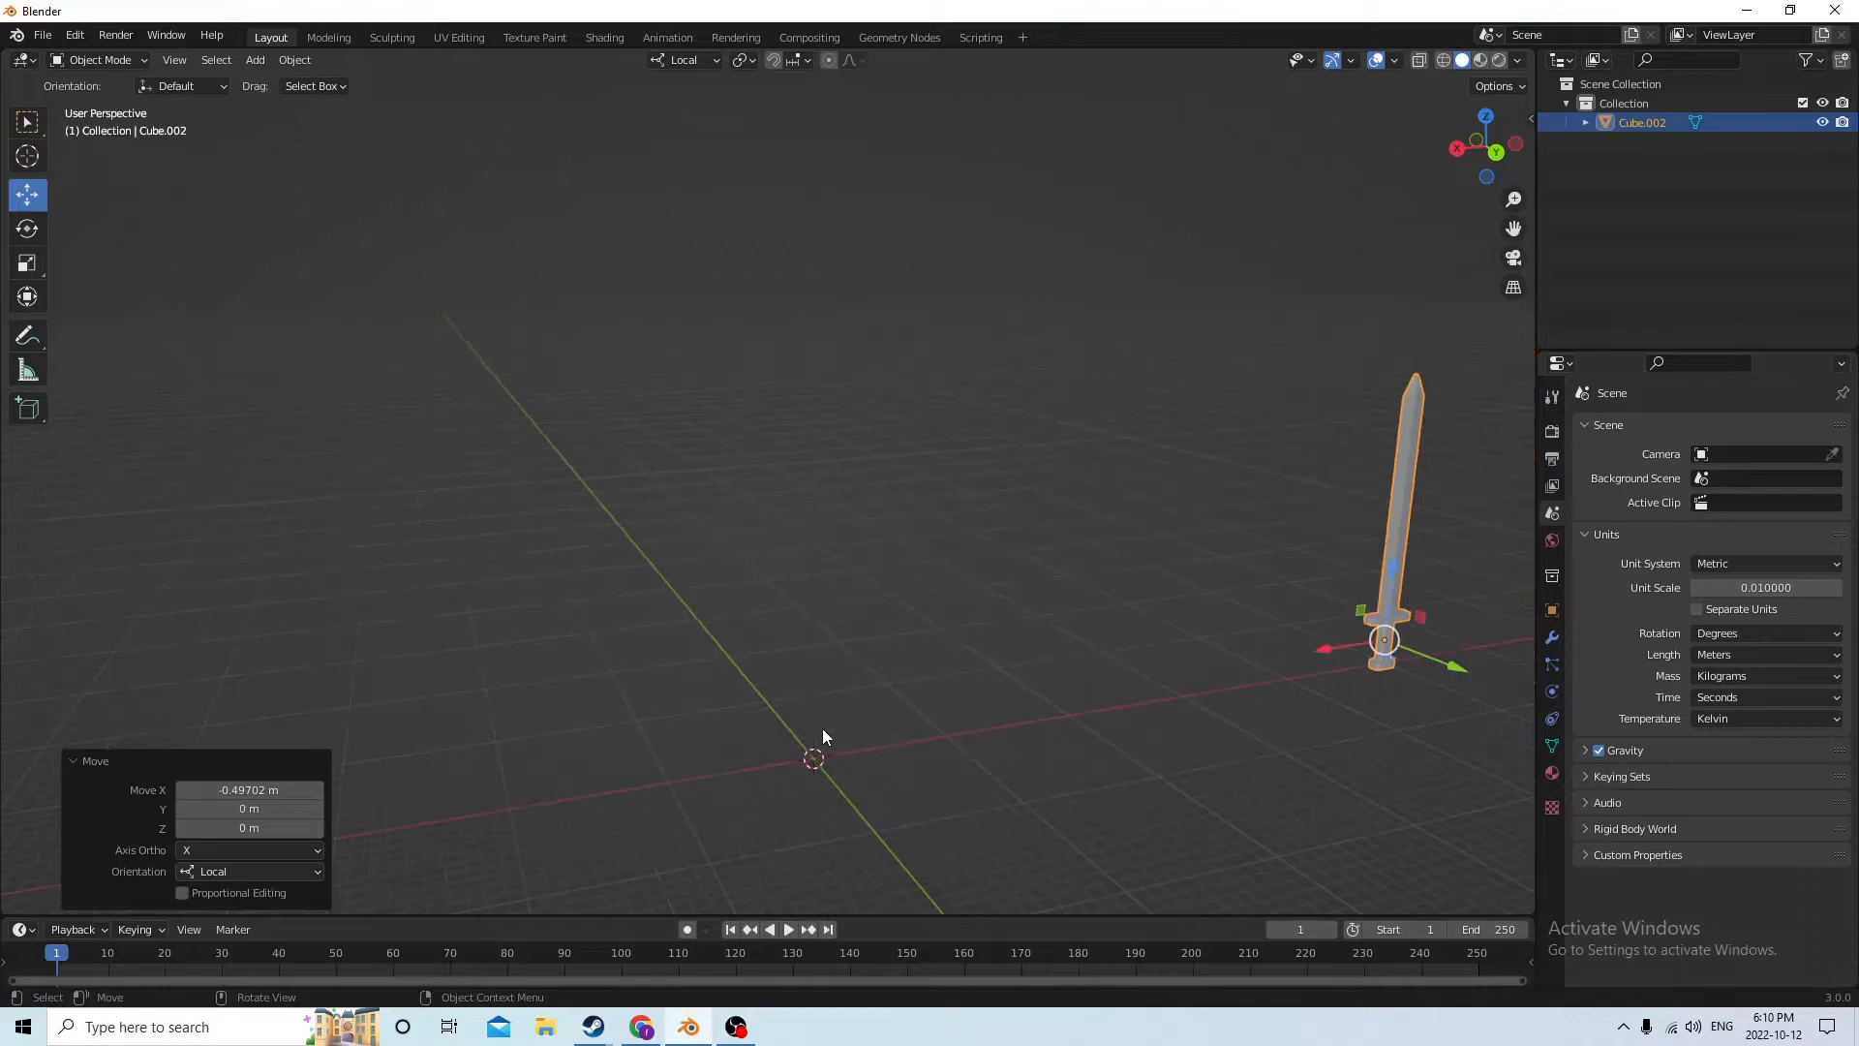
middle_drag(822, 729, 874, 743)
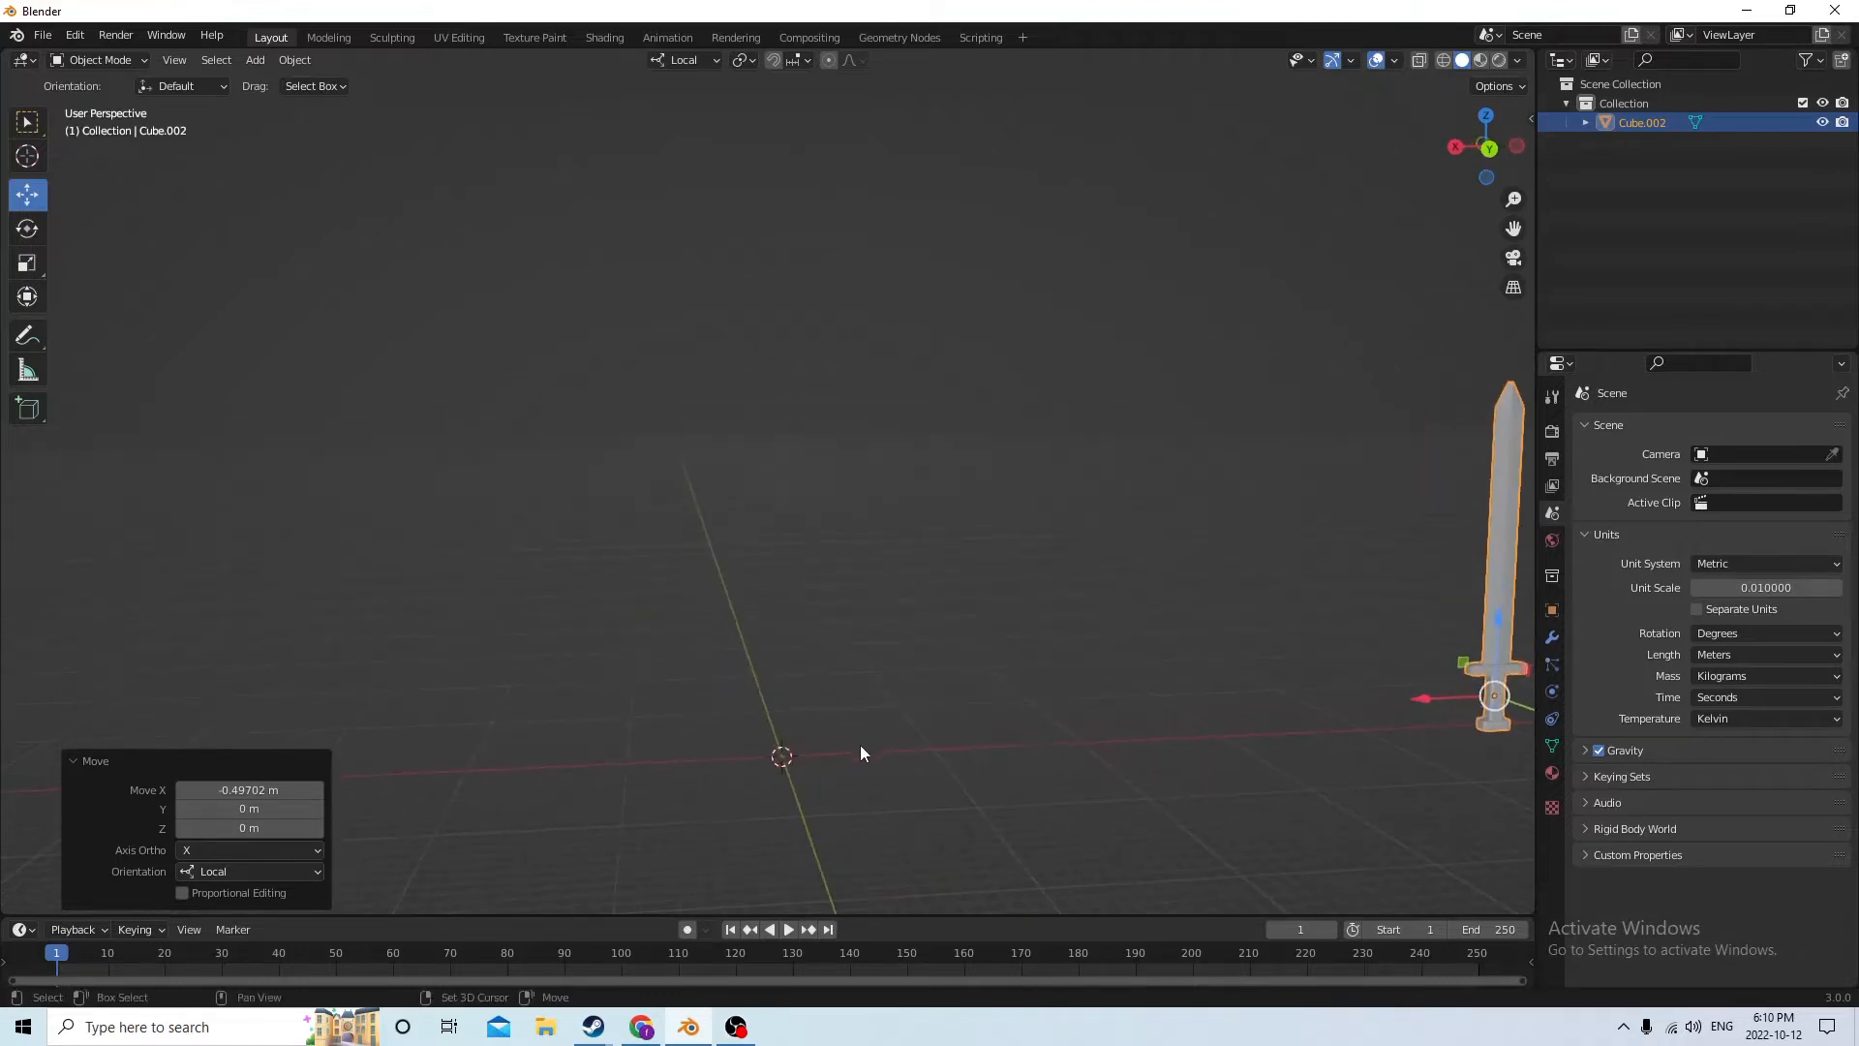
key(shift+a)
mouse_move(835, 610)
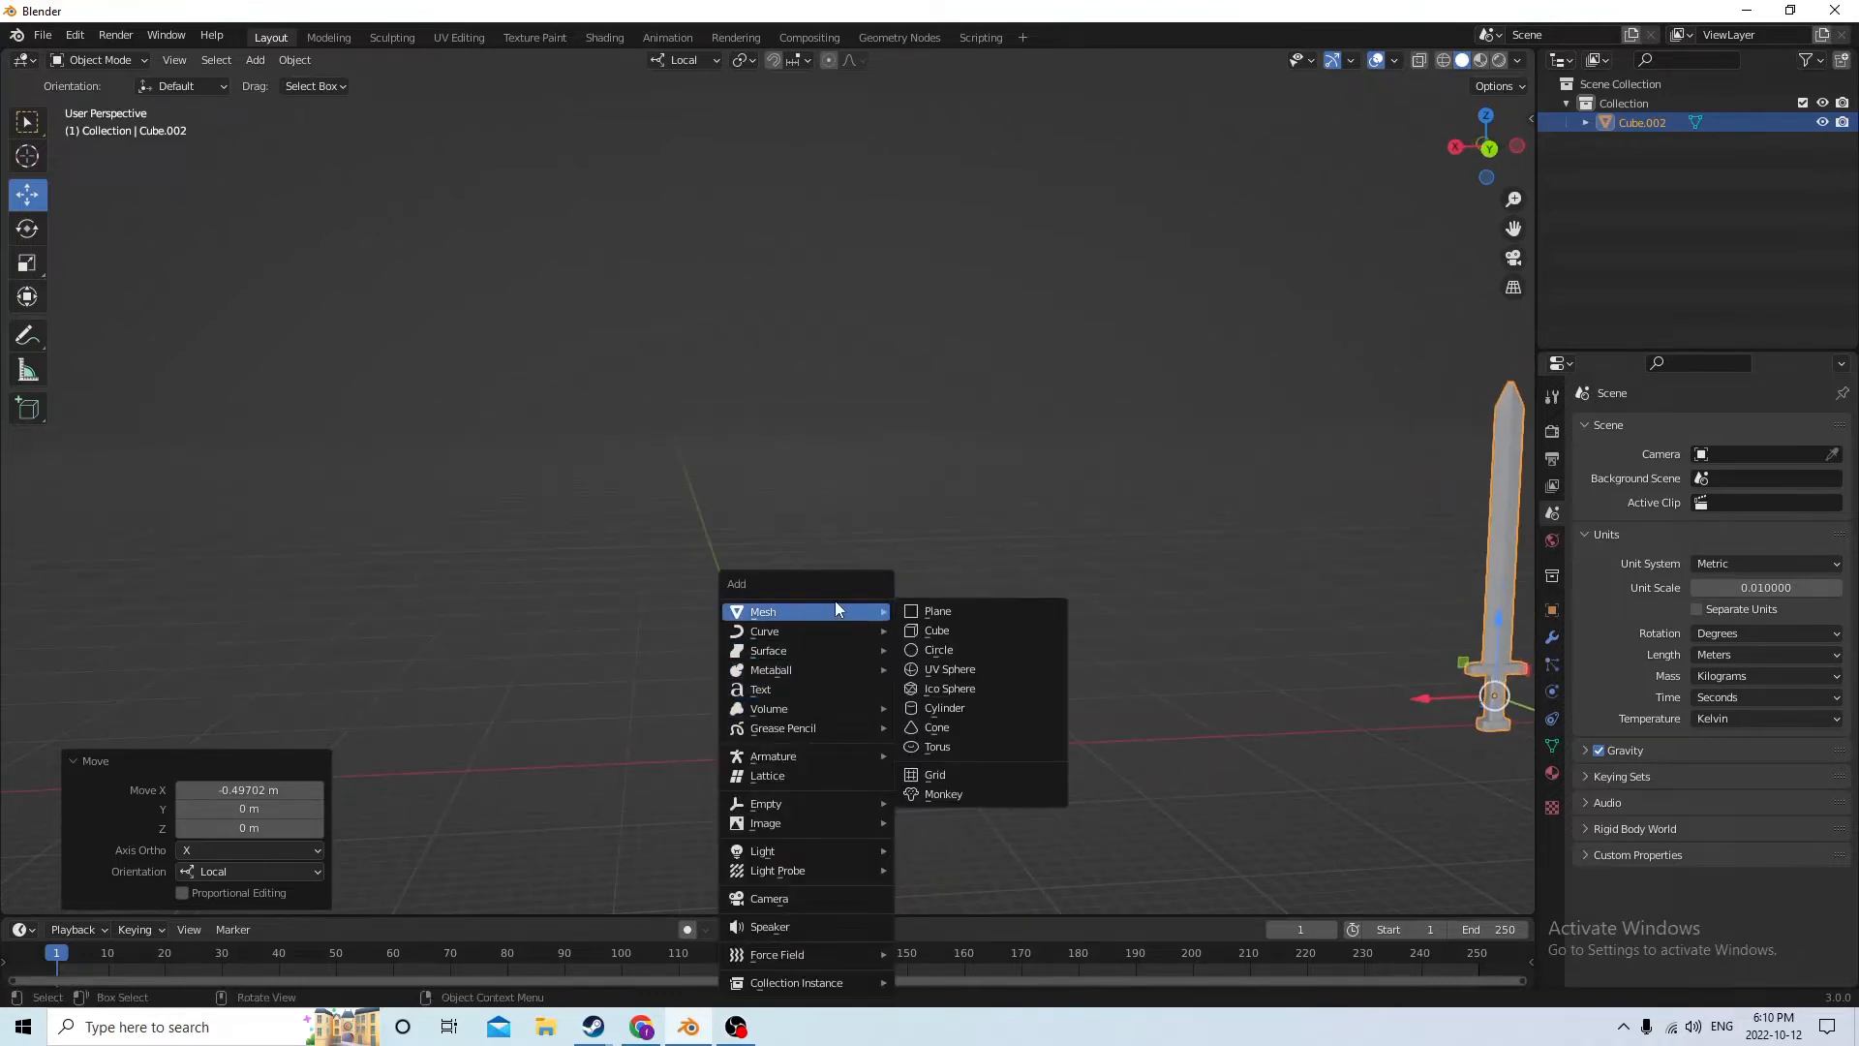
click(936, 630)
middle_drag(938, 633, 879, 766)
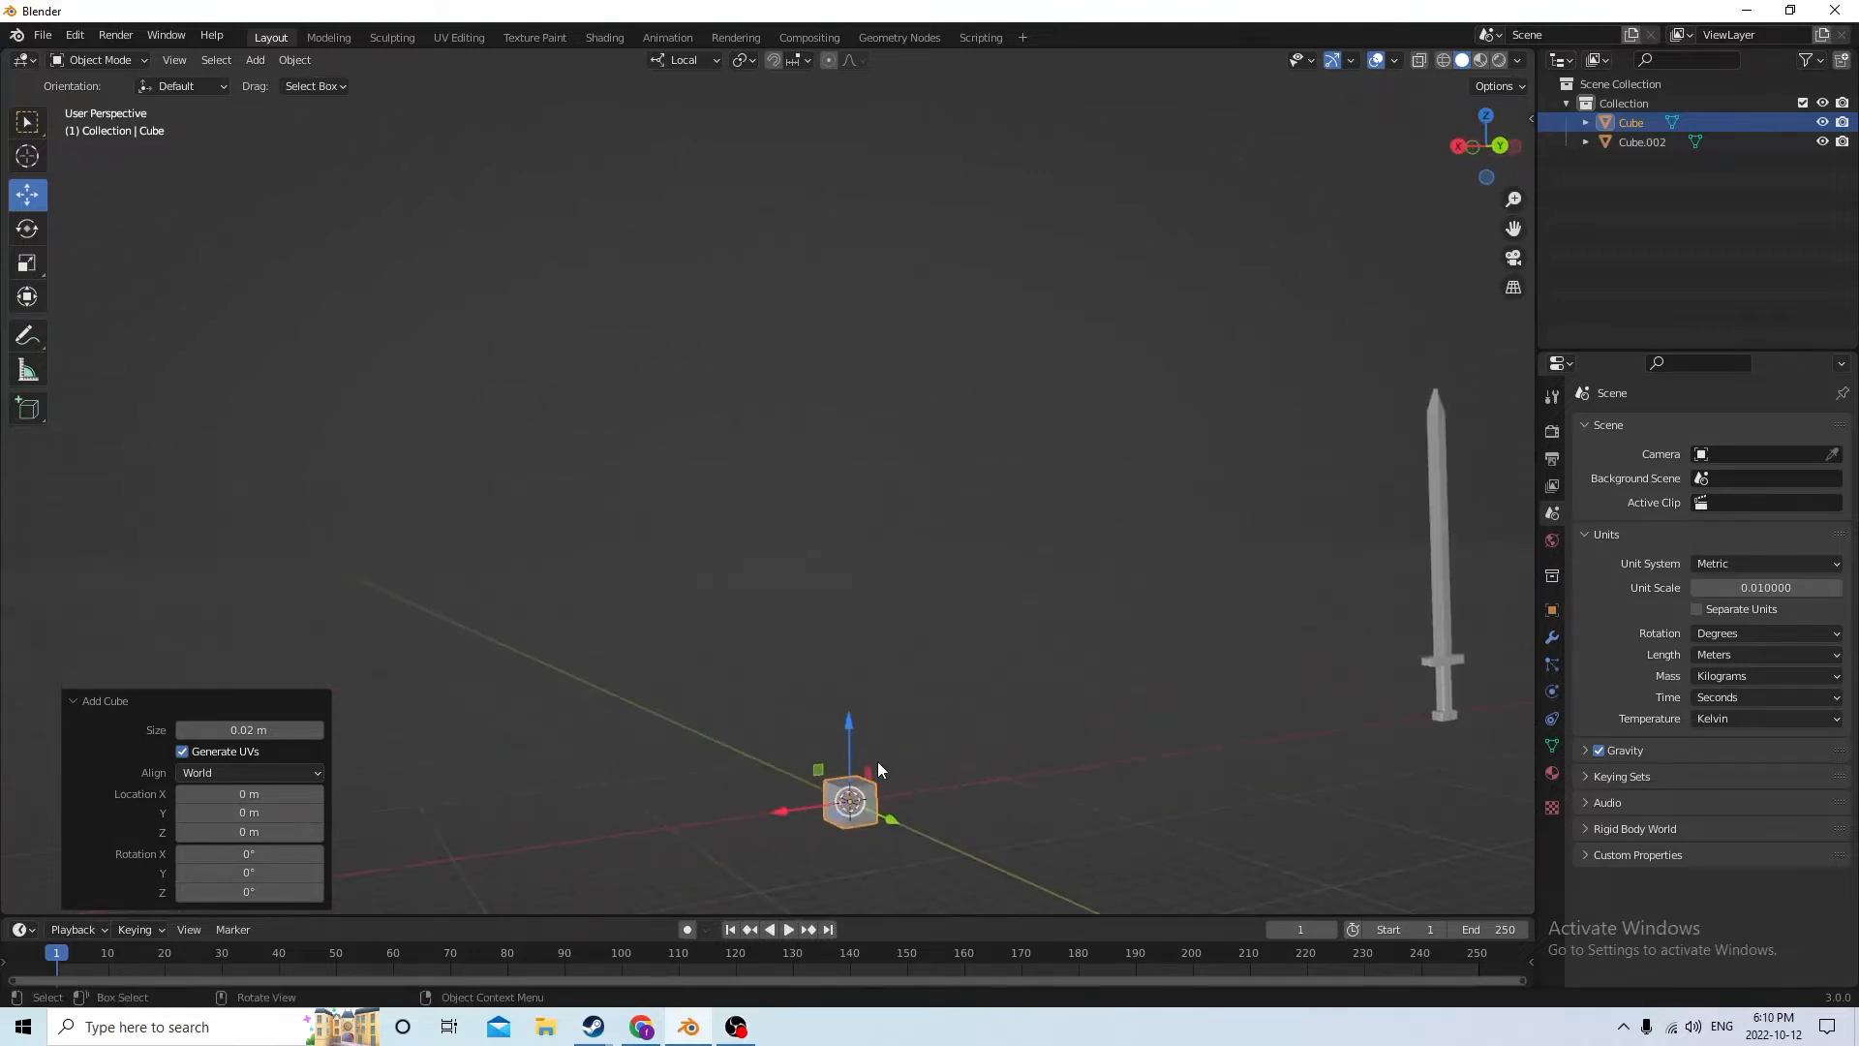
drag(841, 721, 854, 395)
Scale the new cube along local X by 4.863
click(29, 262)
middle_drag(854, 395, 796, 492)
drag(718, 639, 416, 634)
middle_drag(516, 593, 855, 504)
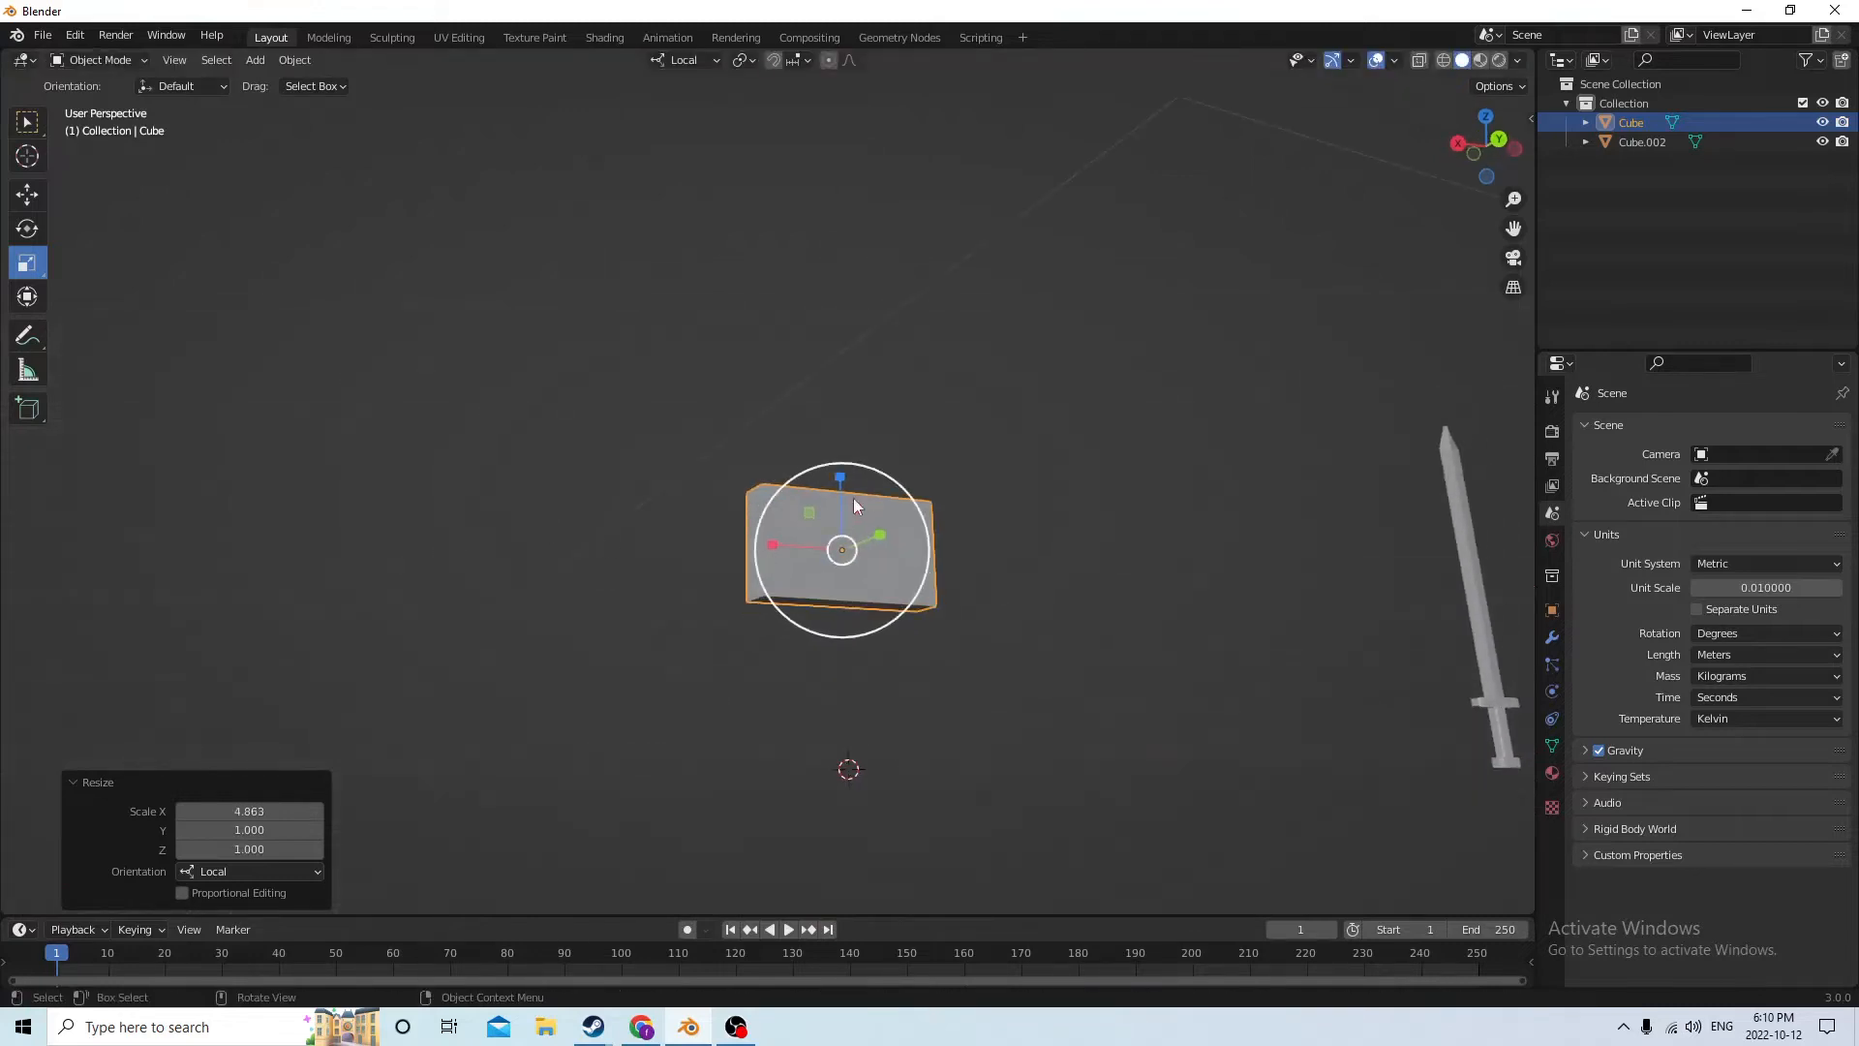
drag(841, 464, 852, 395)
right_click(852, 395)
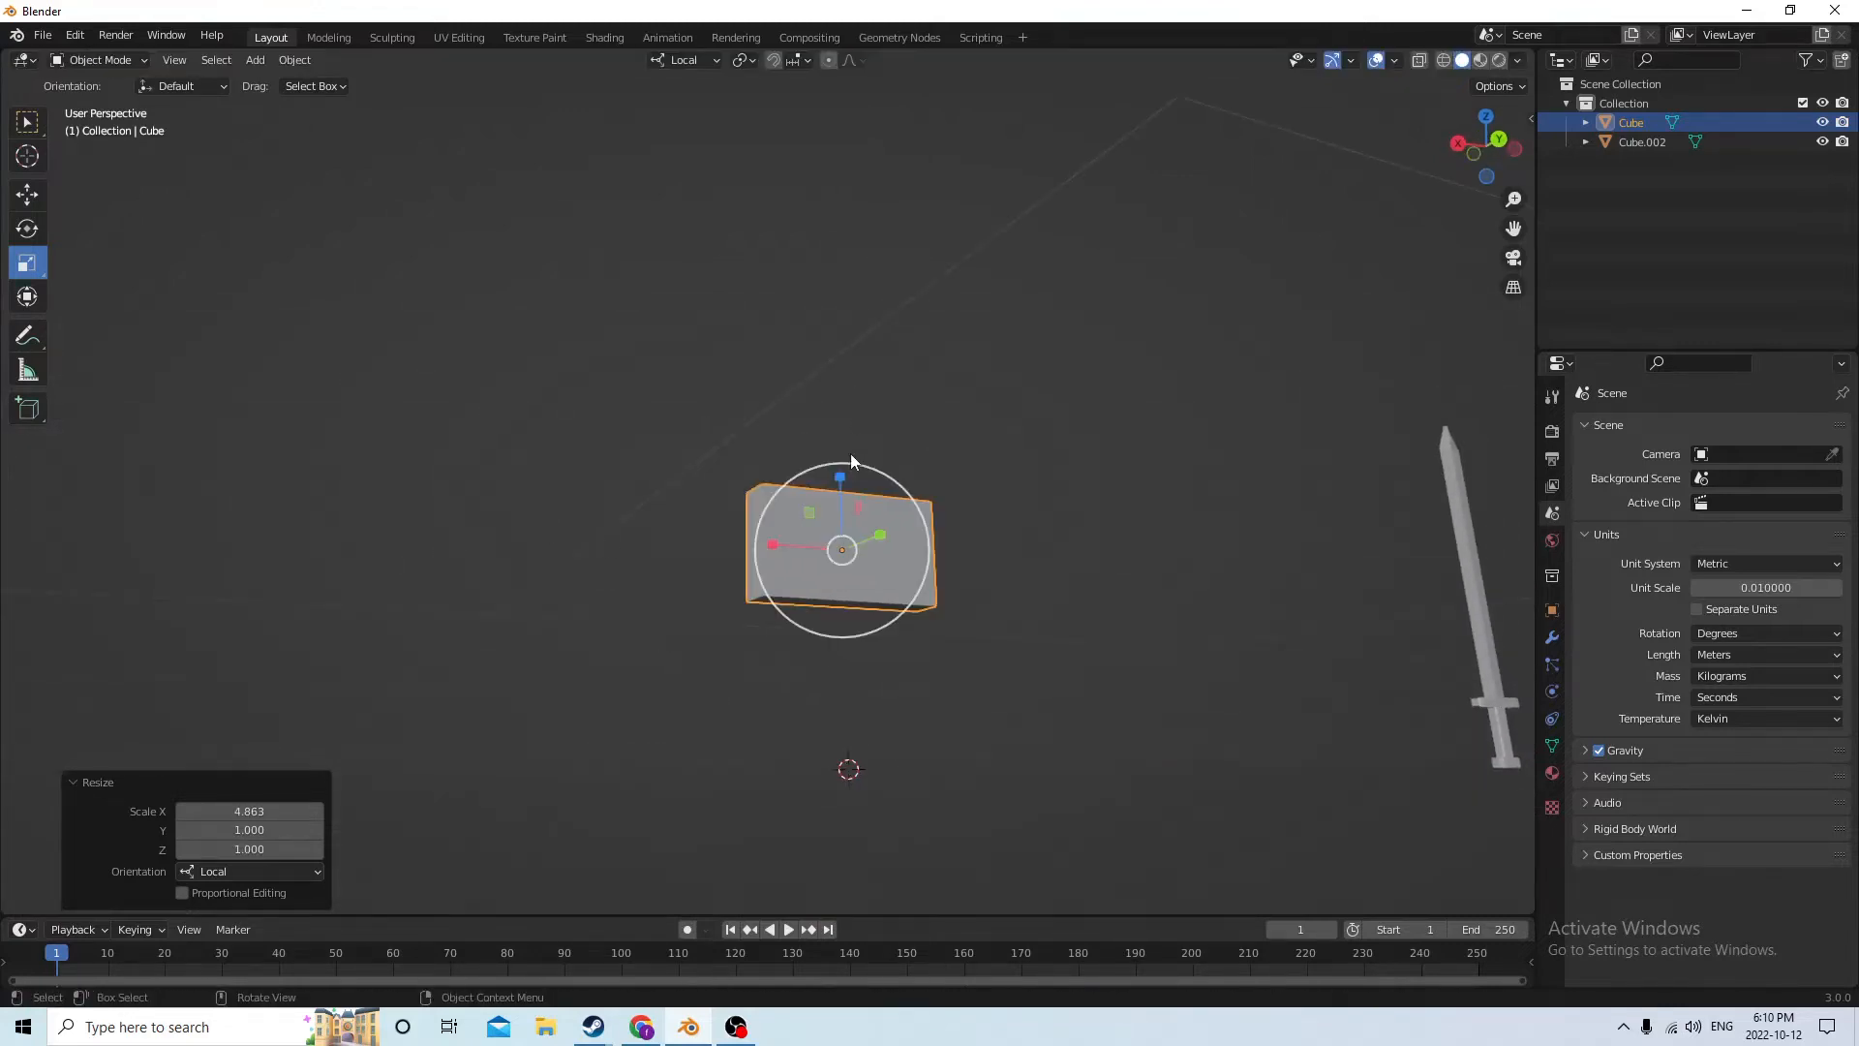
Stretch the block taller along local Z and widen it along local X by 1.795
drag(839, 484, 839, 401)
middle_drag(839, 401, 689, 652)
drag(676, 659, 606, 648)
middle_drag(688, 641, 992, 602)
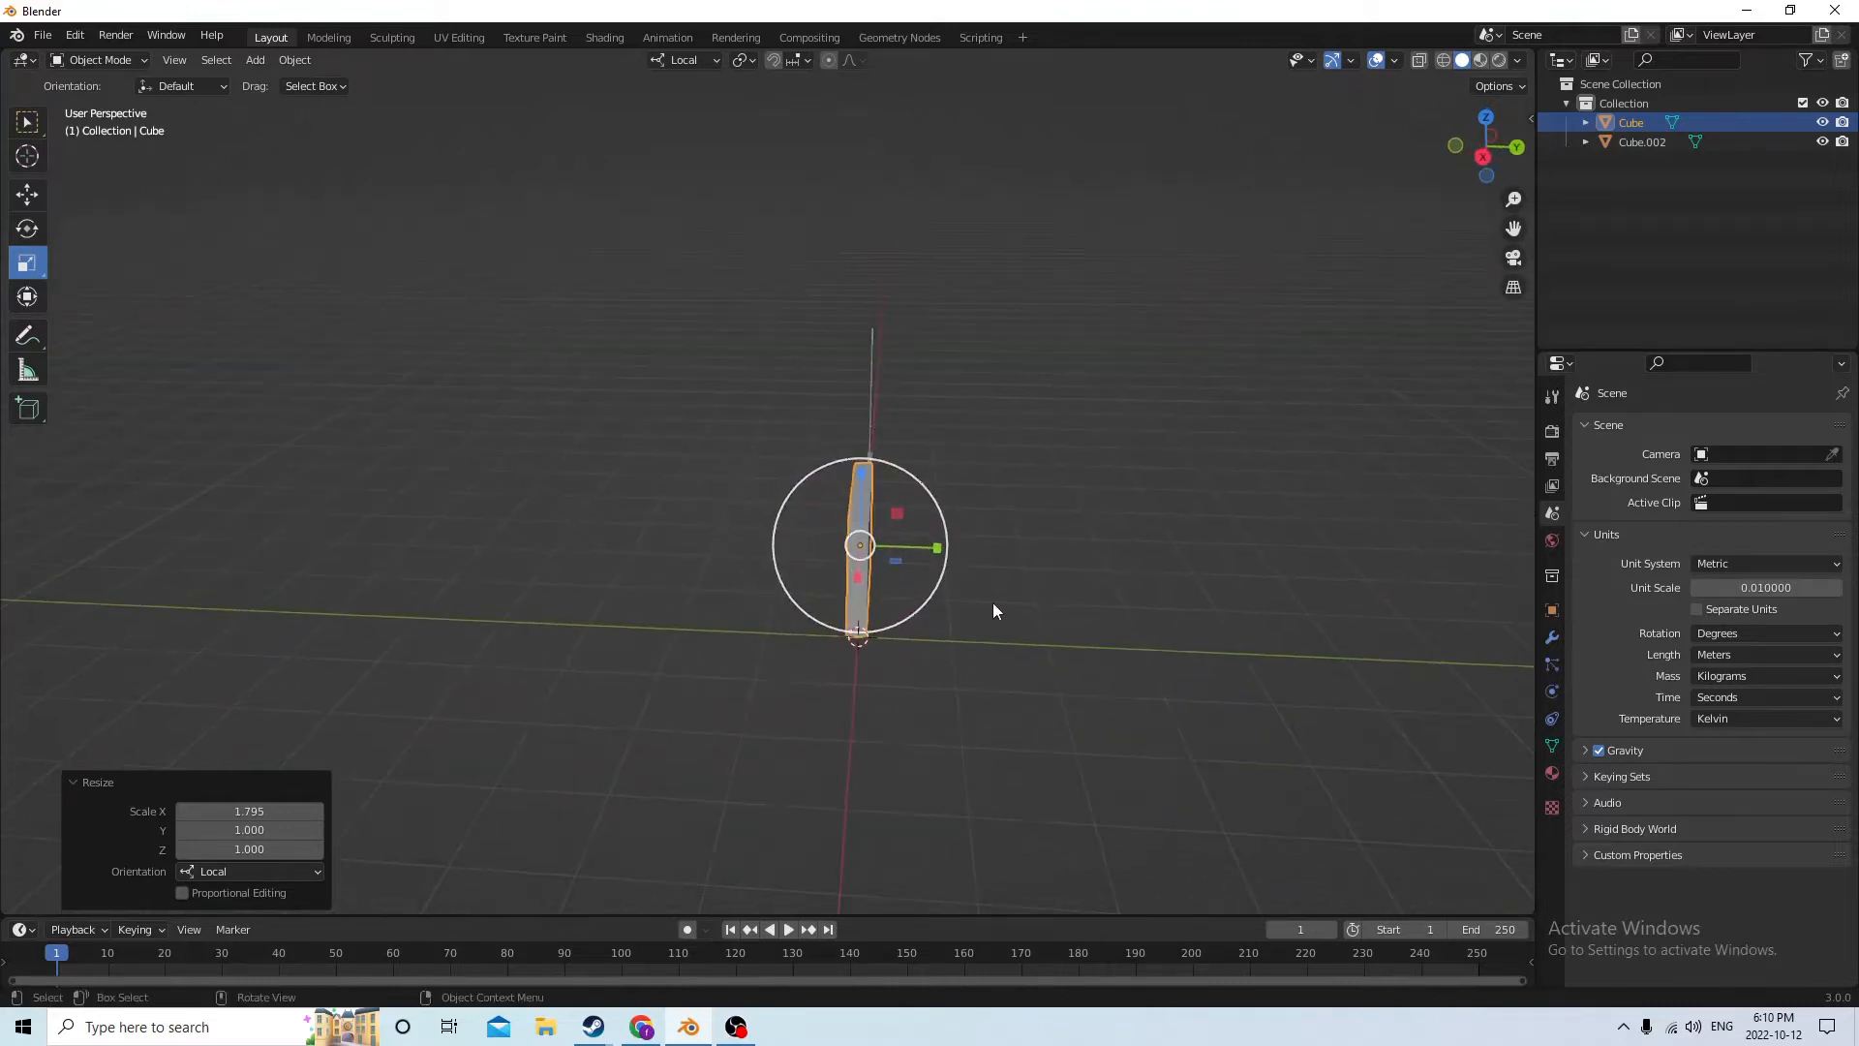
Thin the block along local Y and scale its height along local Z by 1.960
drag(936, 551, 906, 548)
middle_drag(906, 548, 735, 483)
drag(773, 478, 772, 404)
middle_drag(774, 438, 868, 443)
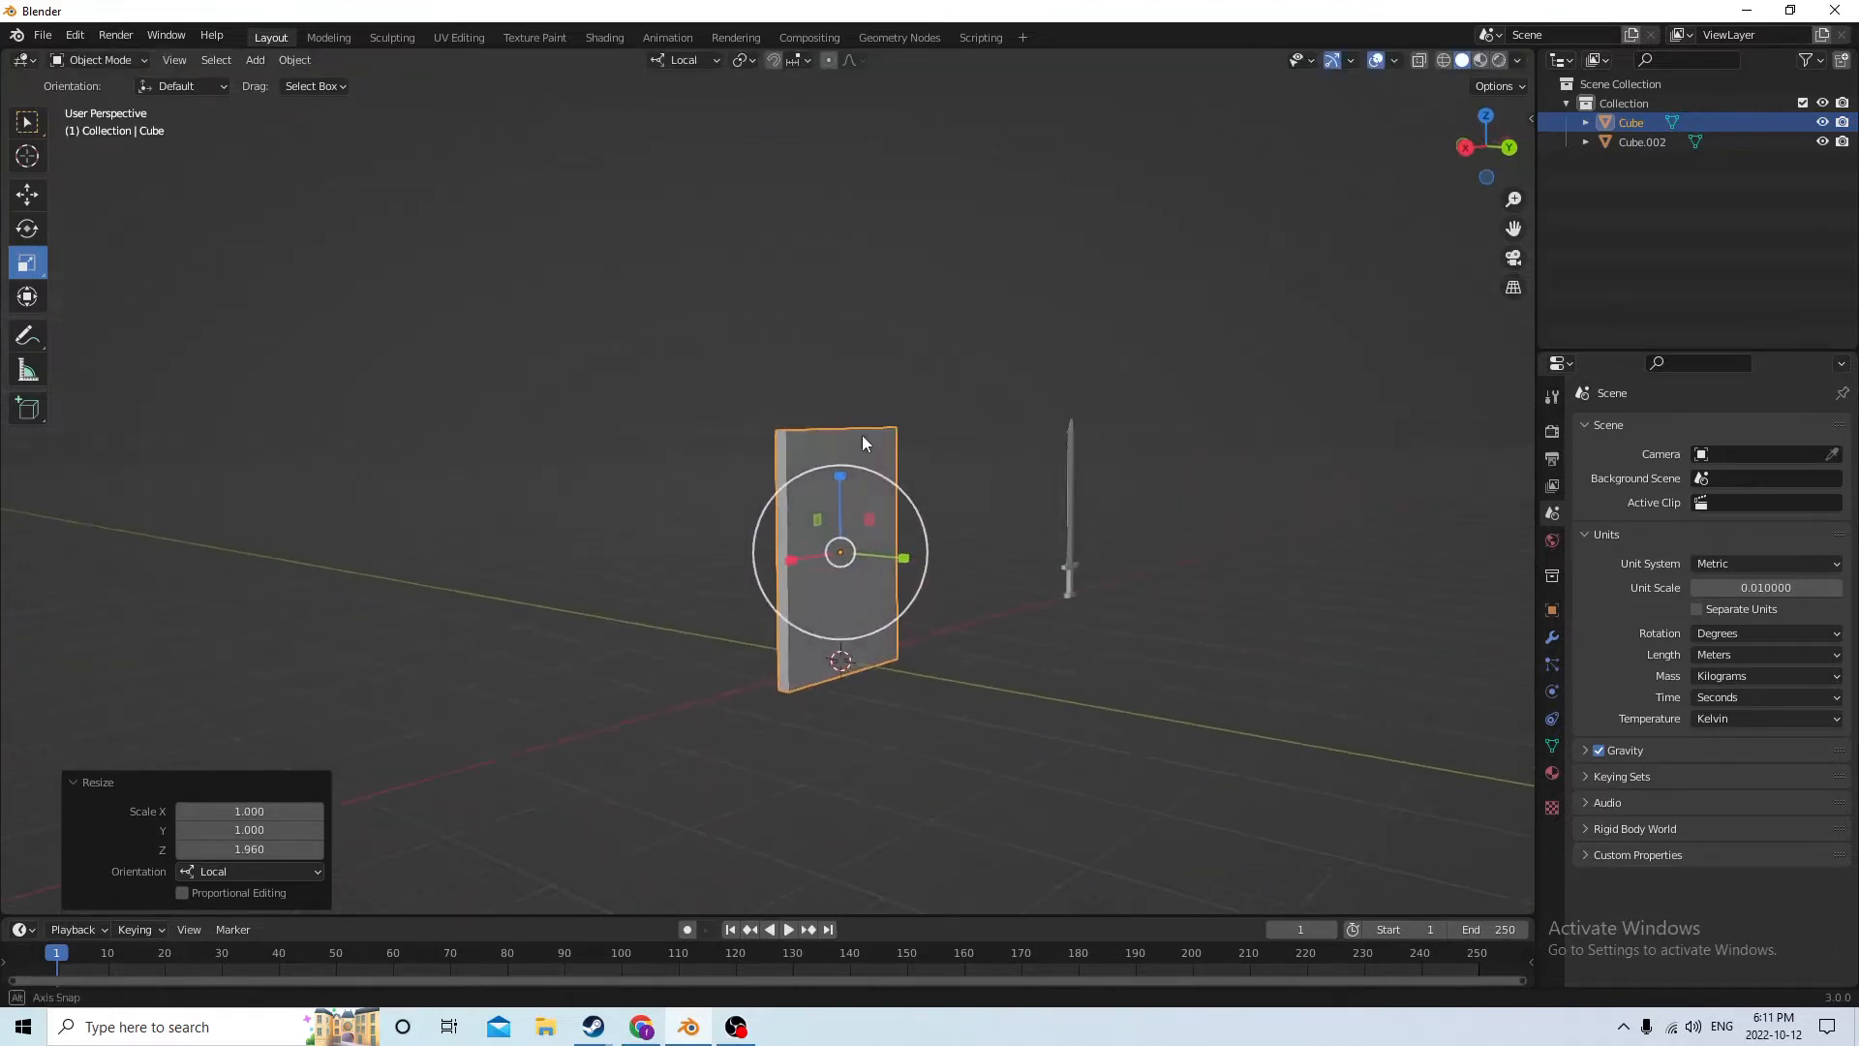
mouse_move(868, 717)
middle_down()
mouse_move(804, 613)
mouse_move(771, 623)
mouse_move(784, 647)
mouse_move(1026, 726)
mouse_move(735, 730)
mouse_move(879, 748)
middle_up()
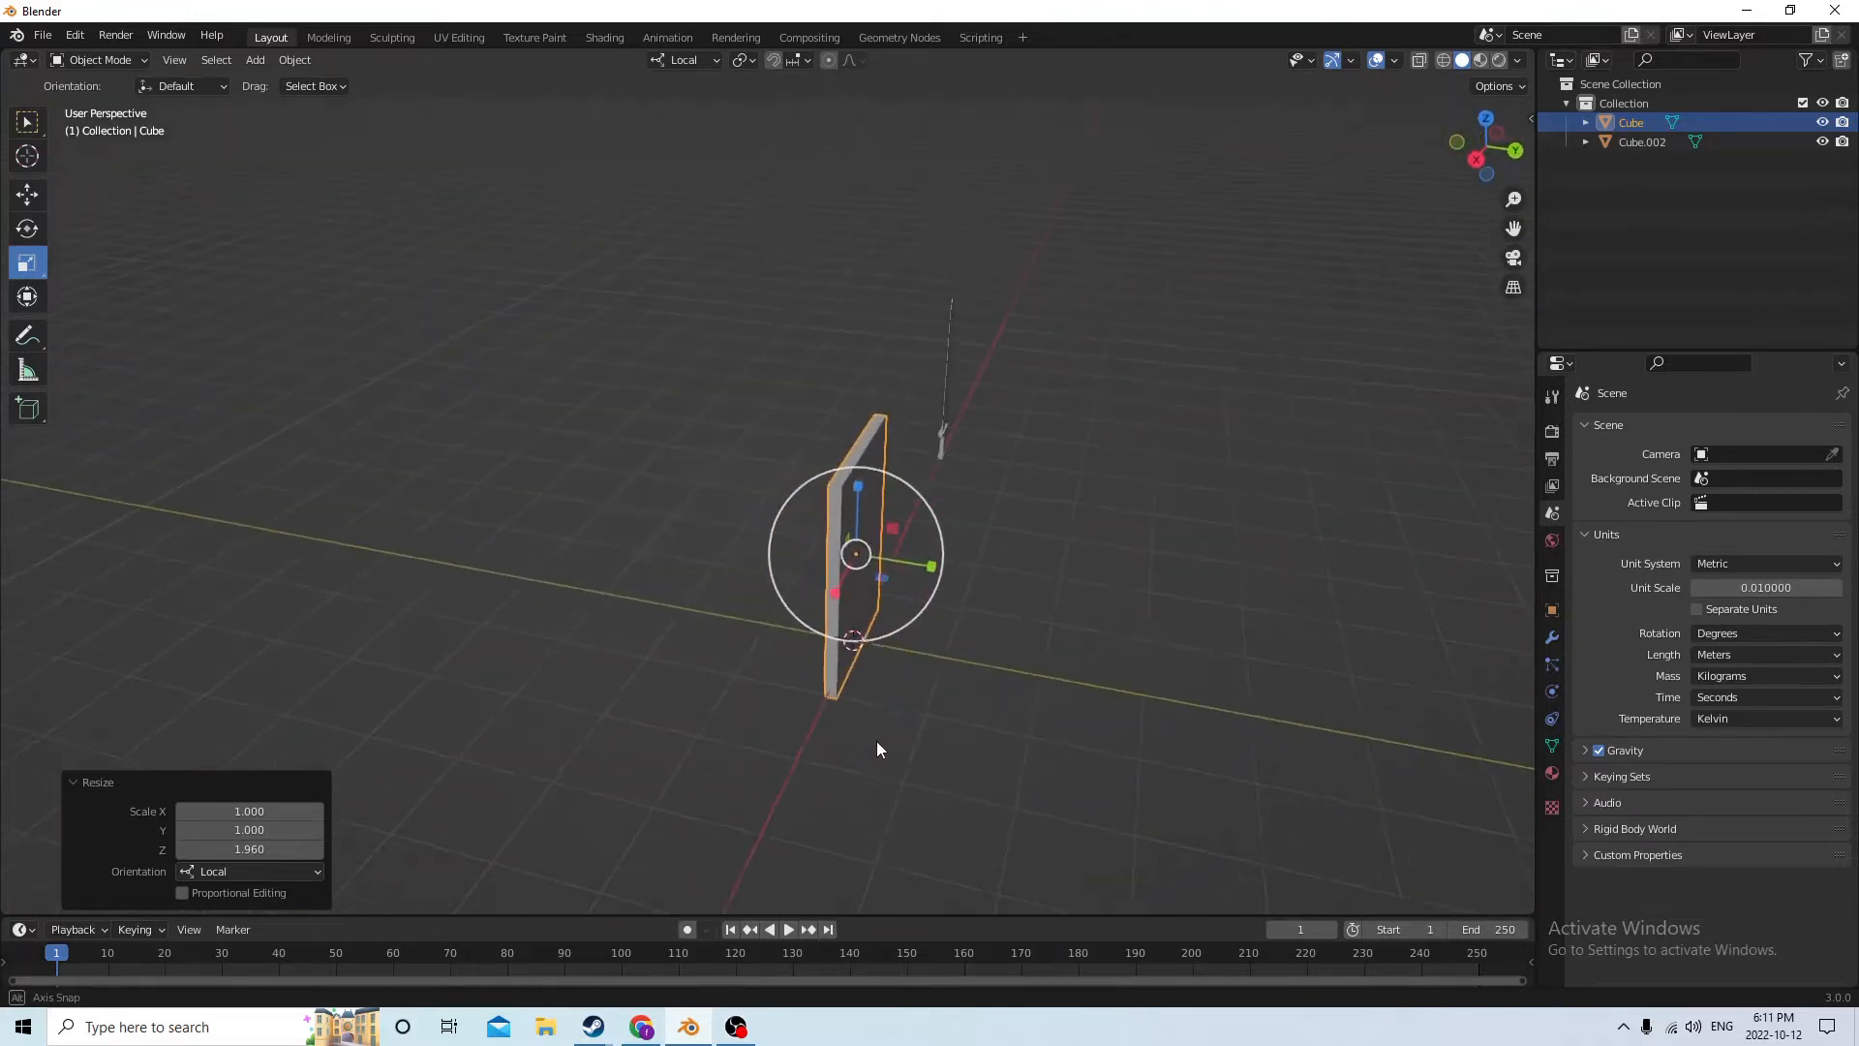
Thin the slab further along local Y and clear the selection
drag(930, 566, 889, 554)
middle_drag(889, 554, 601, 501)
click(920, 581)
middle_drag(920, 581, 1145, 594)
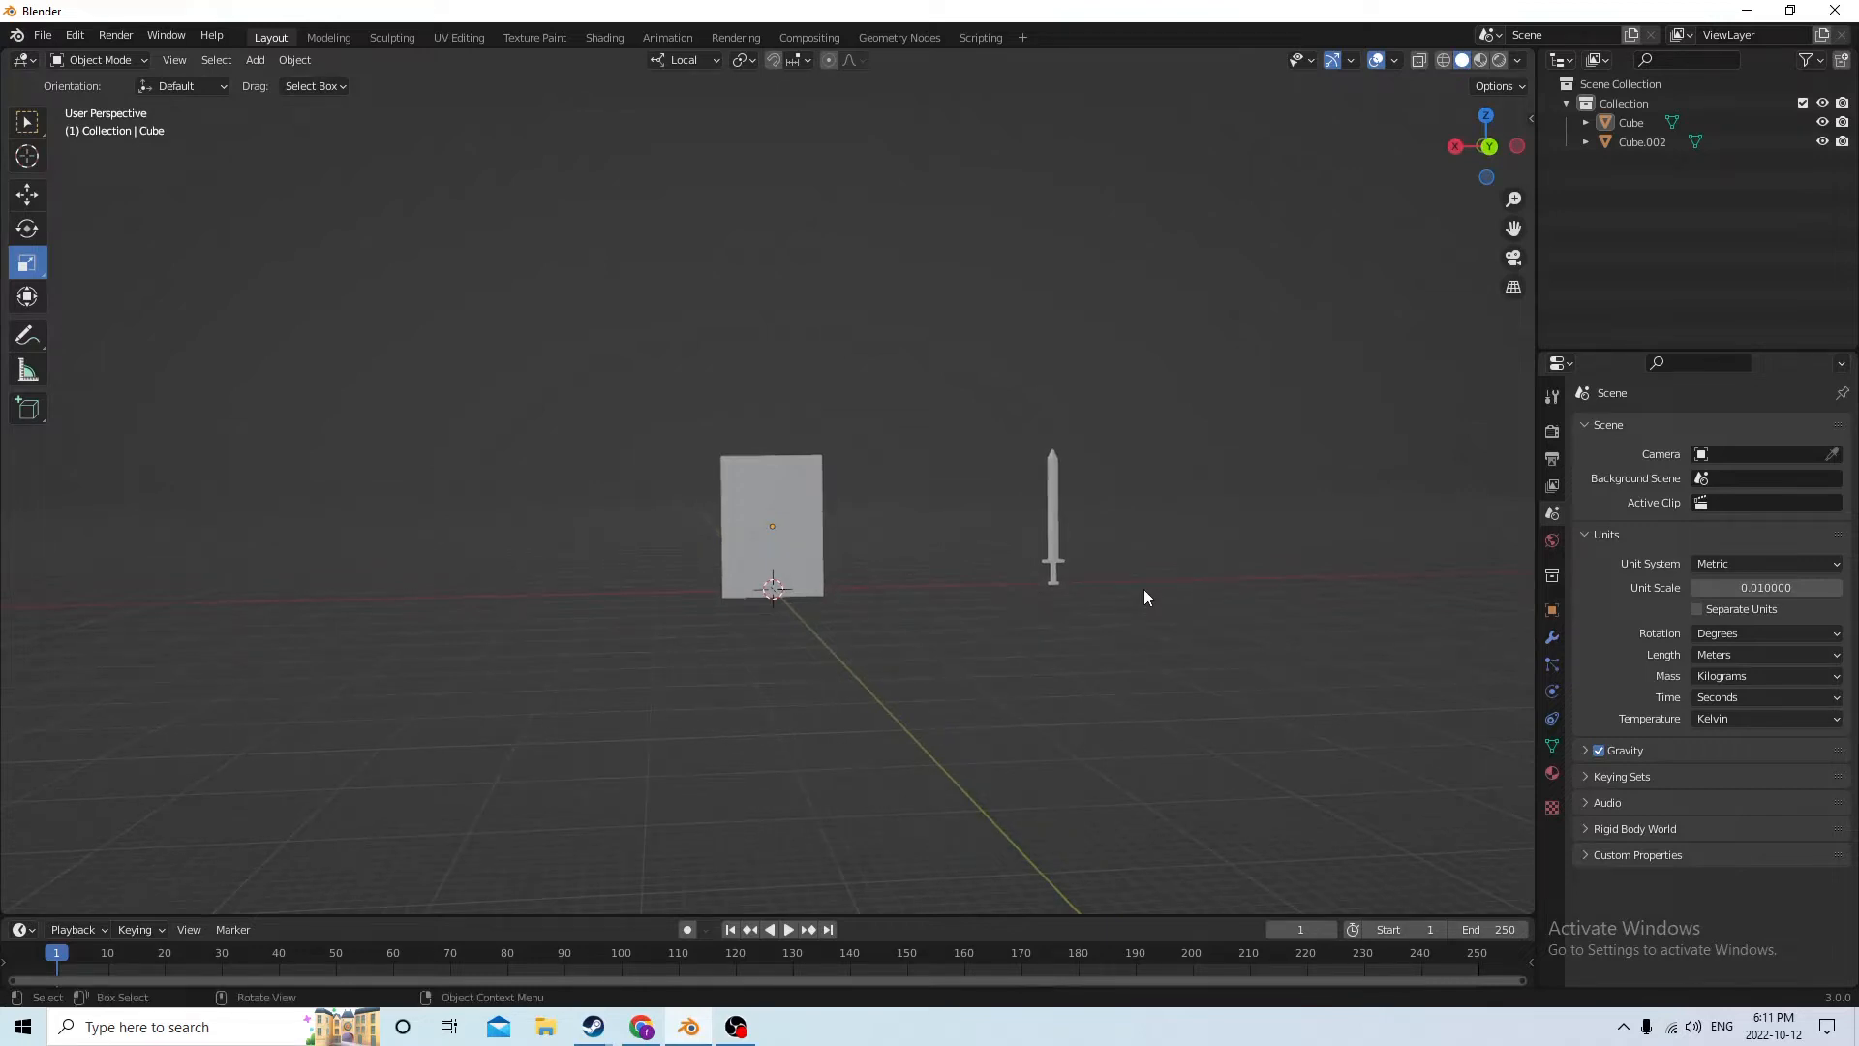
click(330, 39)
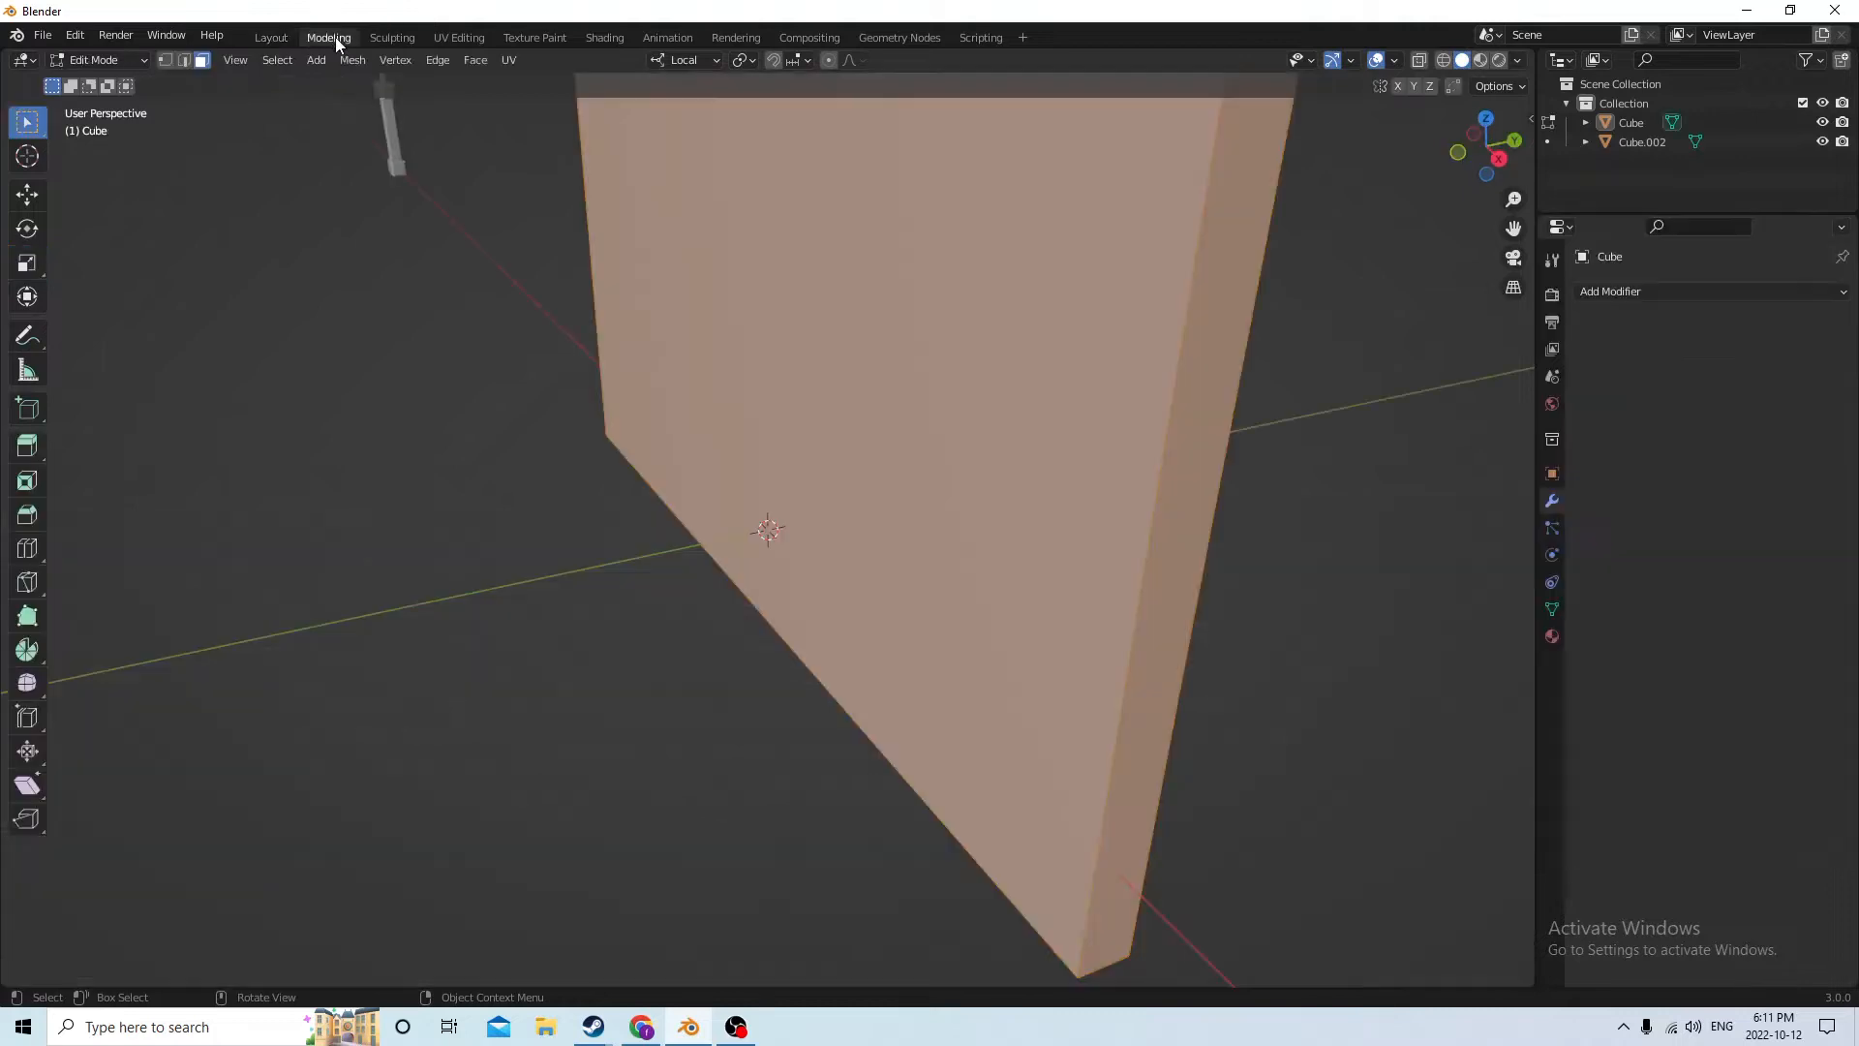
click(392, 36)
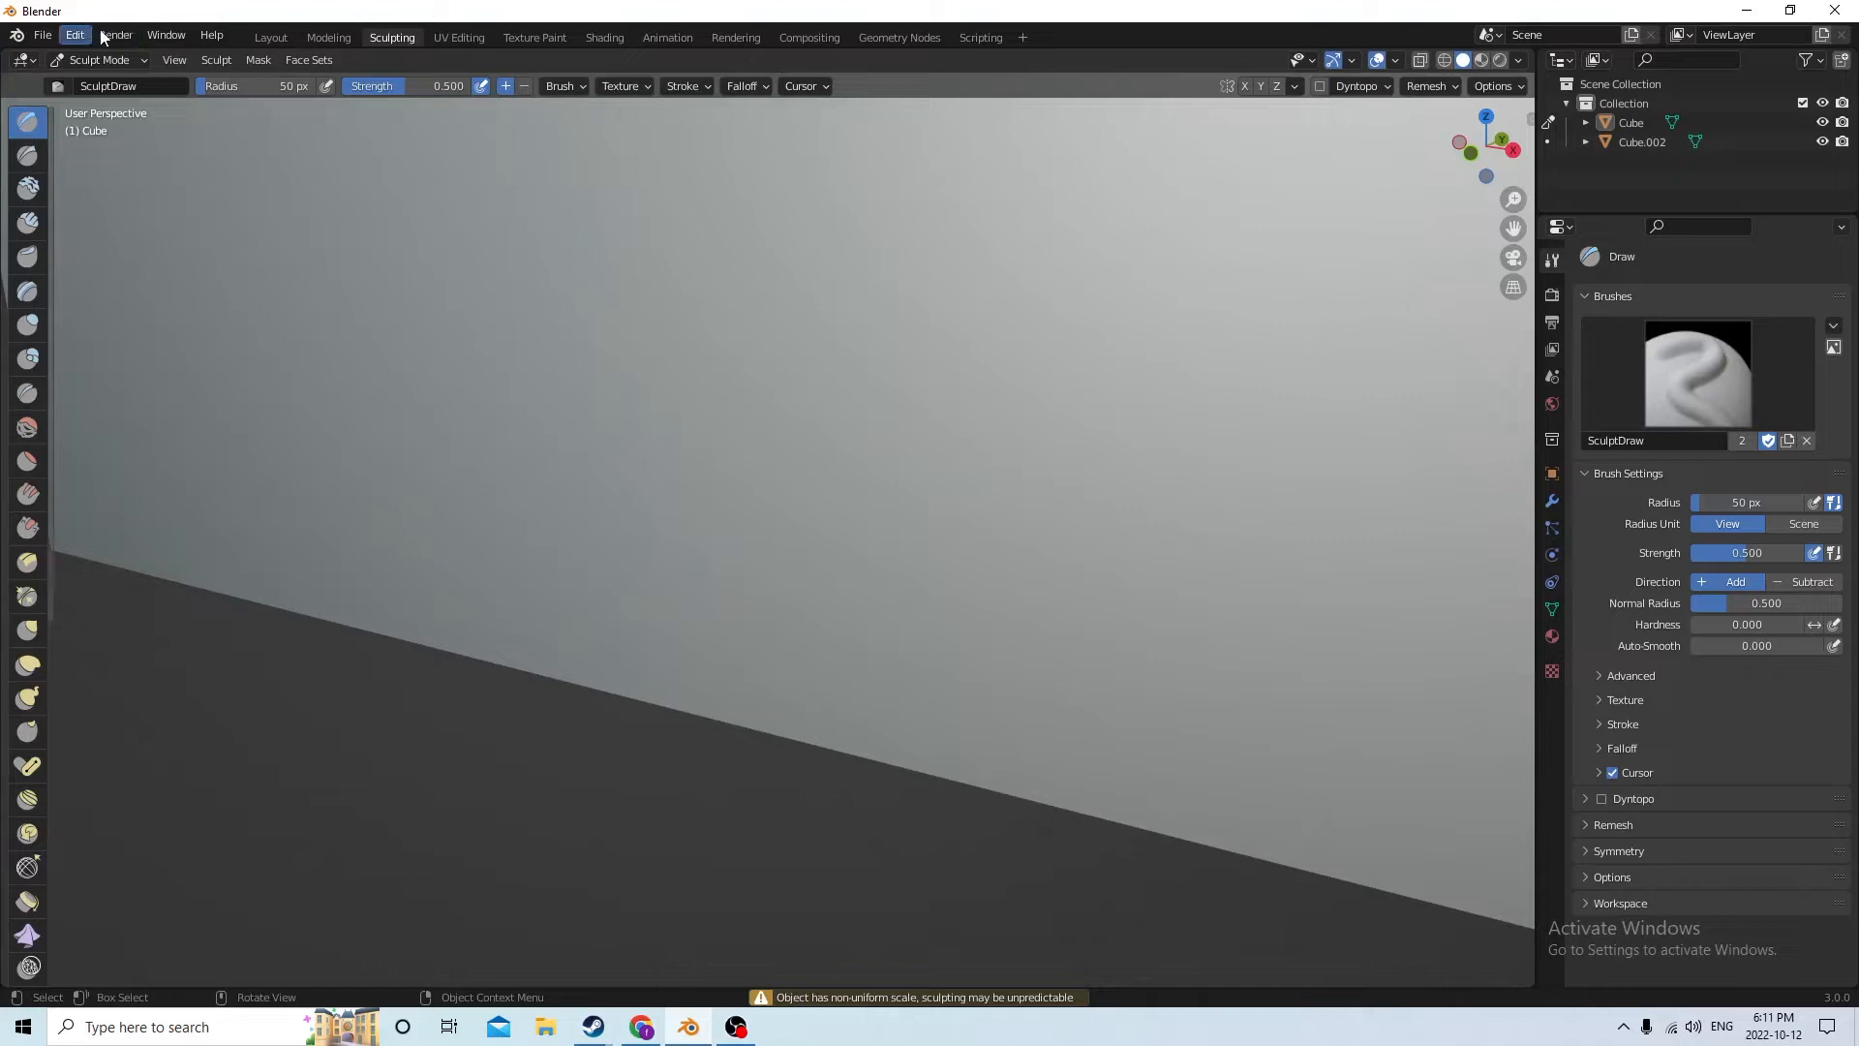
click(279, 37)
Enter Edit Mode on the slab and extrude its bottom face downward by about 0.034 m
scroll(764, 438, up, 4)
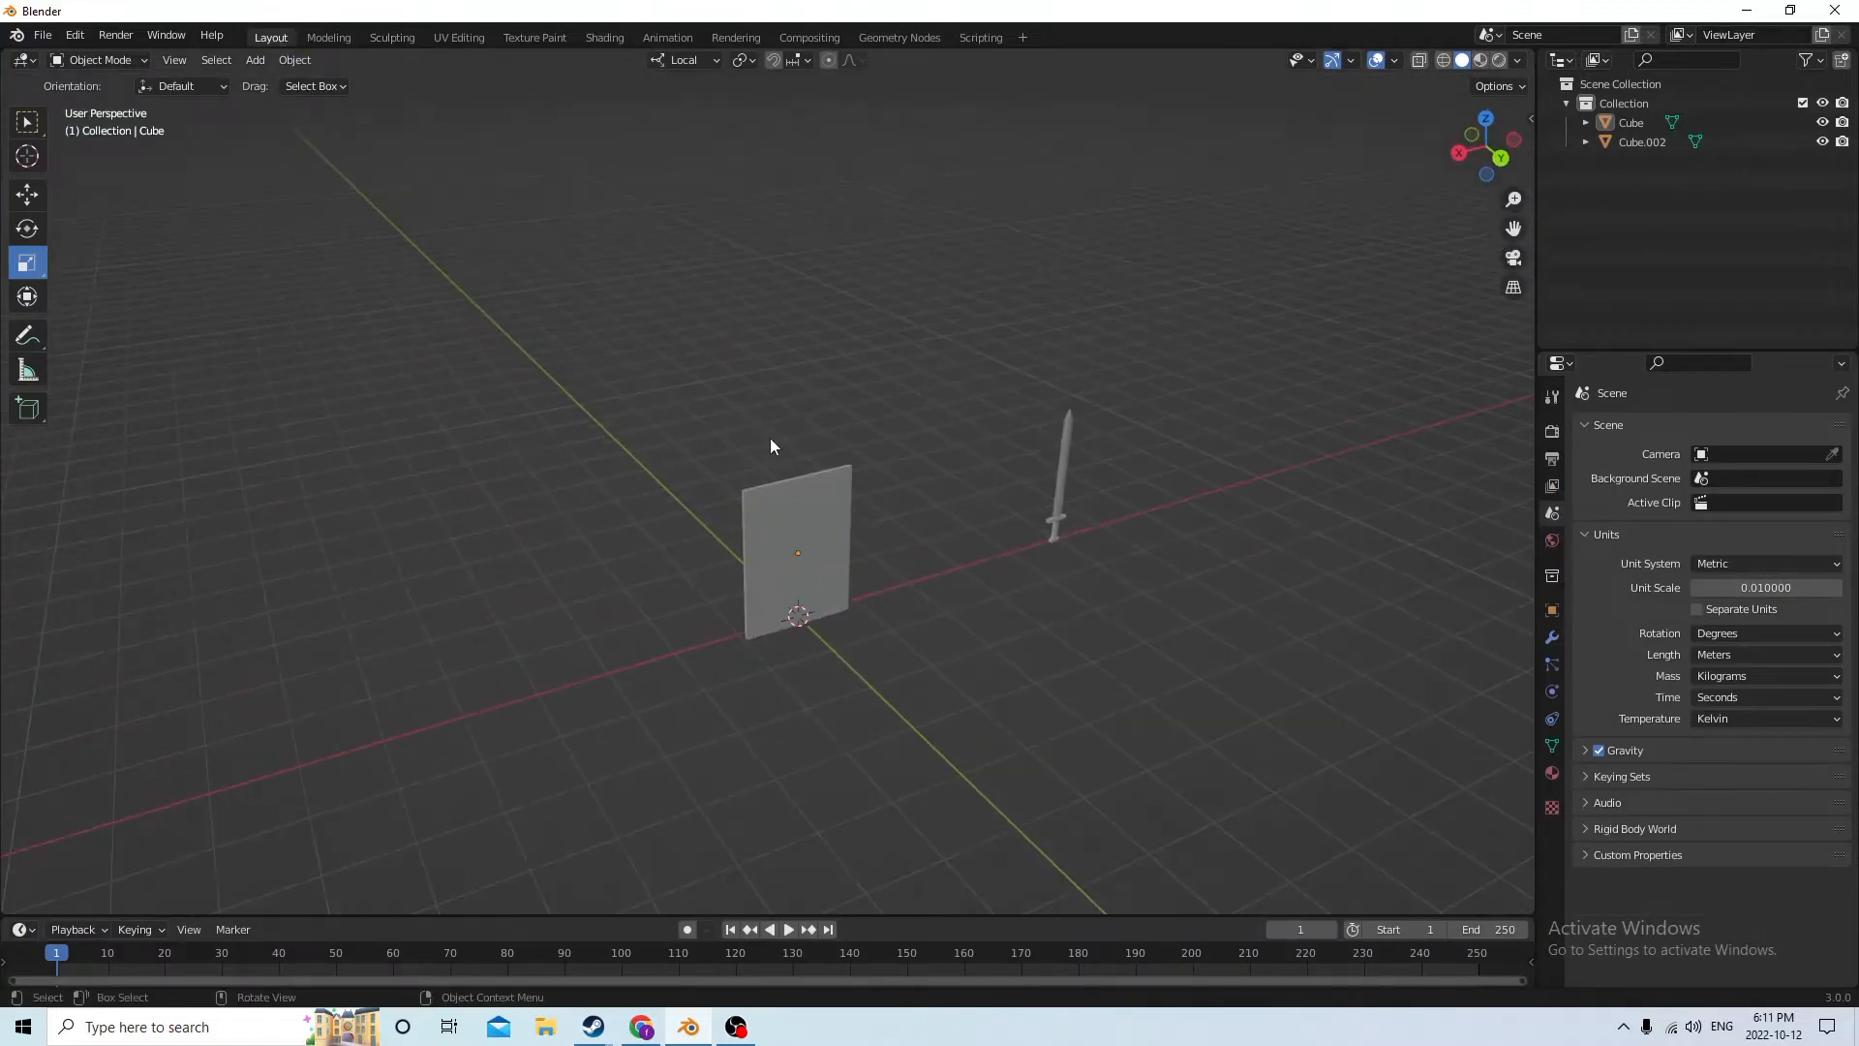
middle_drag(770, 438, 760, 520)
click(841, 523)
key(Tab)
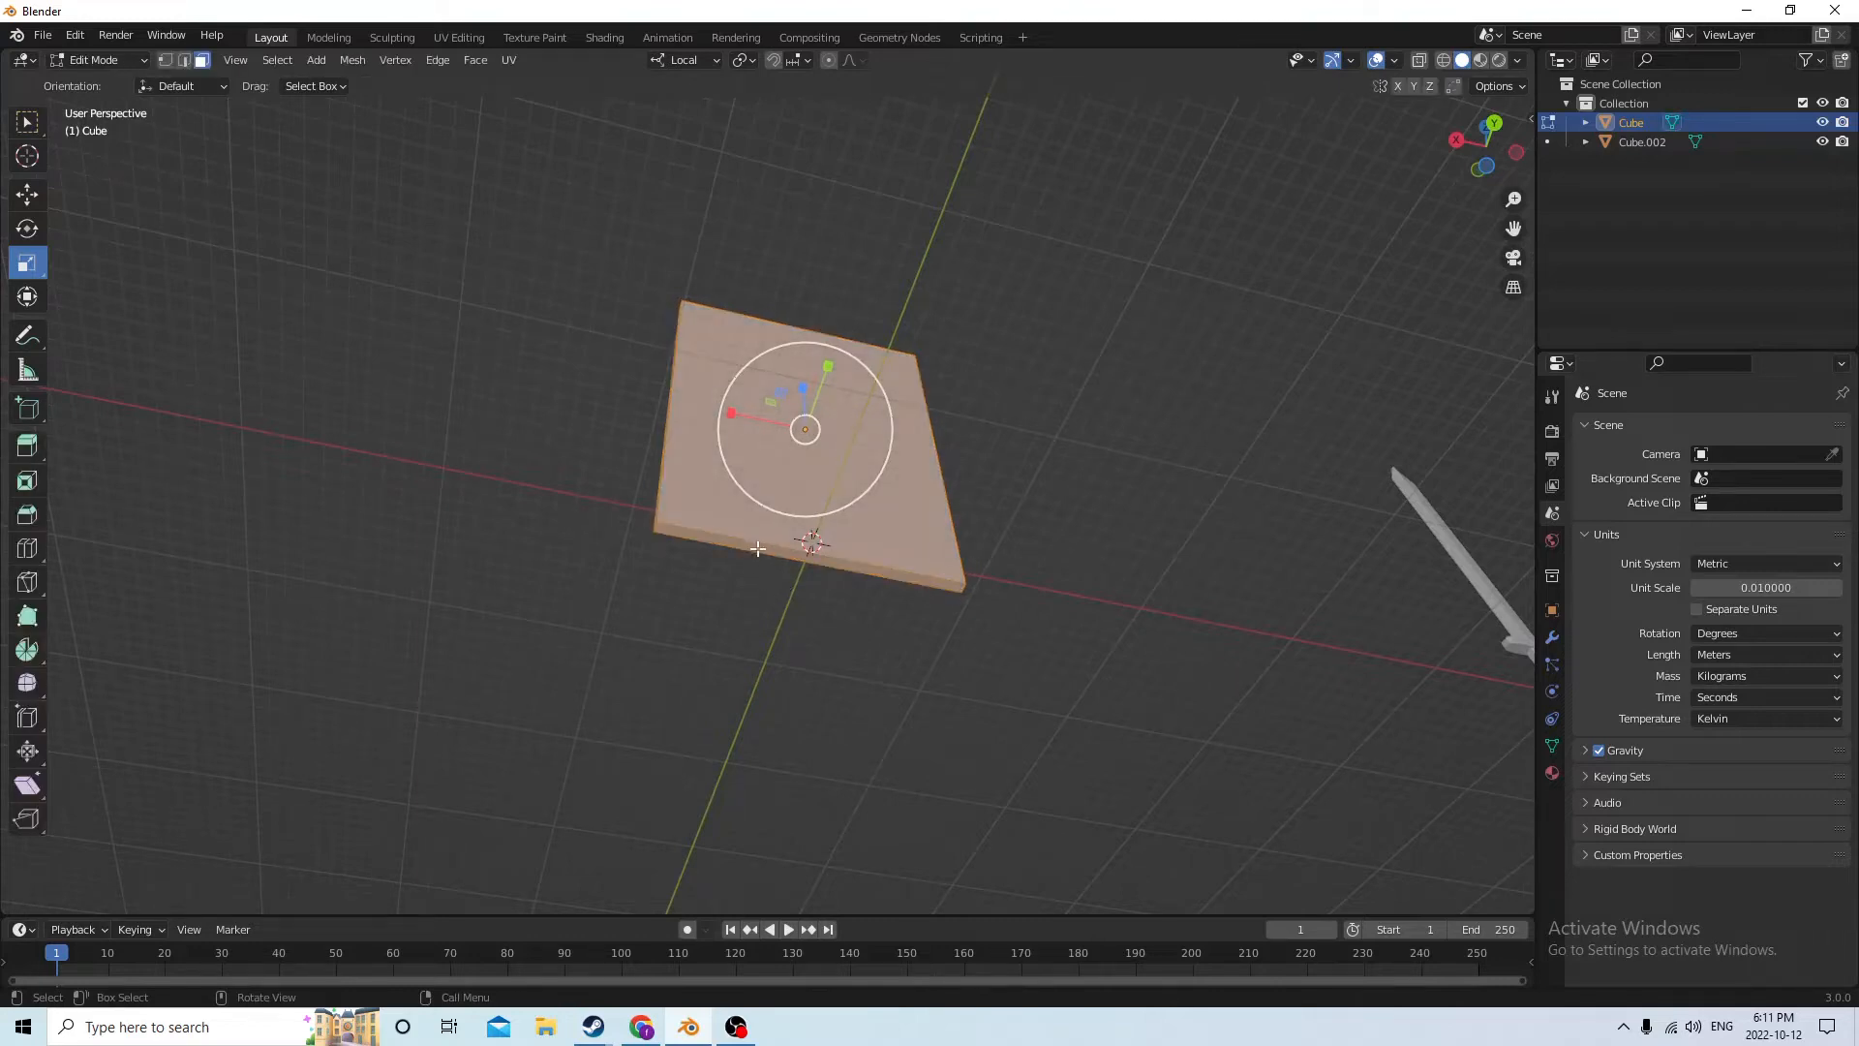
click(763, 548)
middle_drag(763, 548, 700, 586)
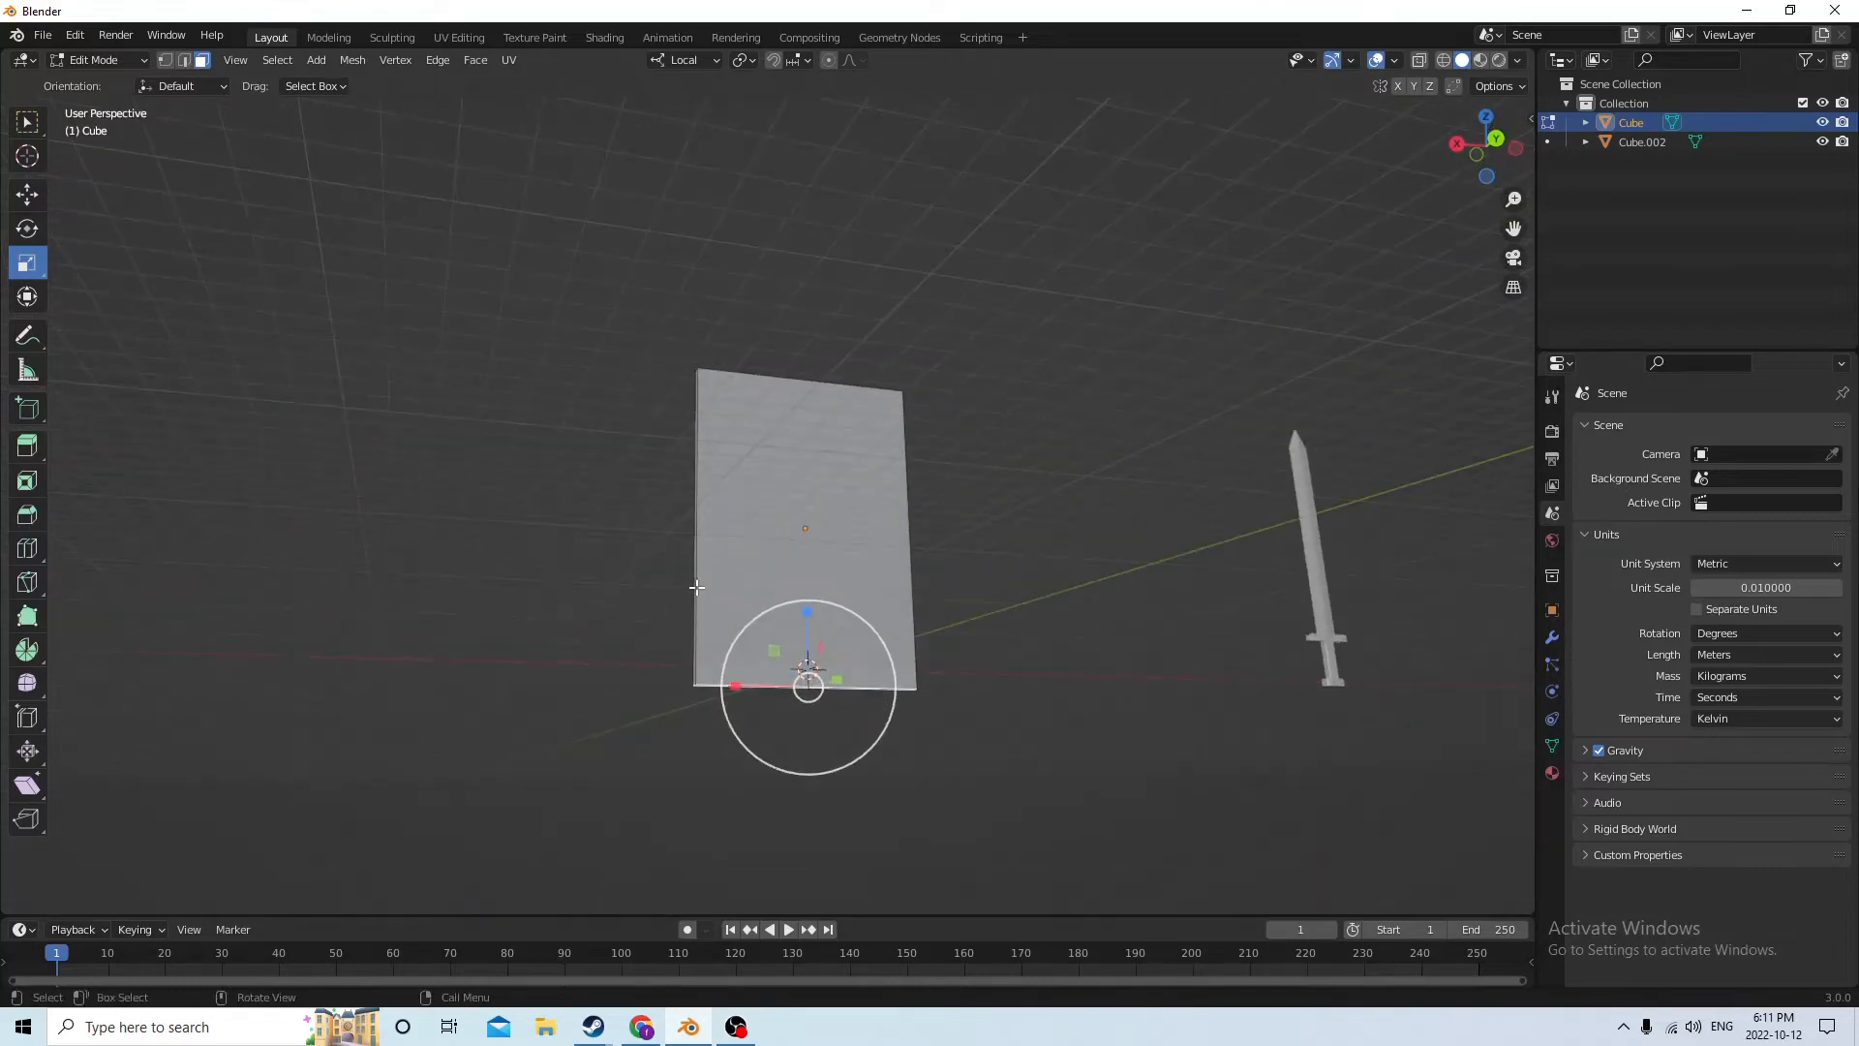
key(e)
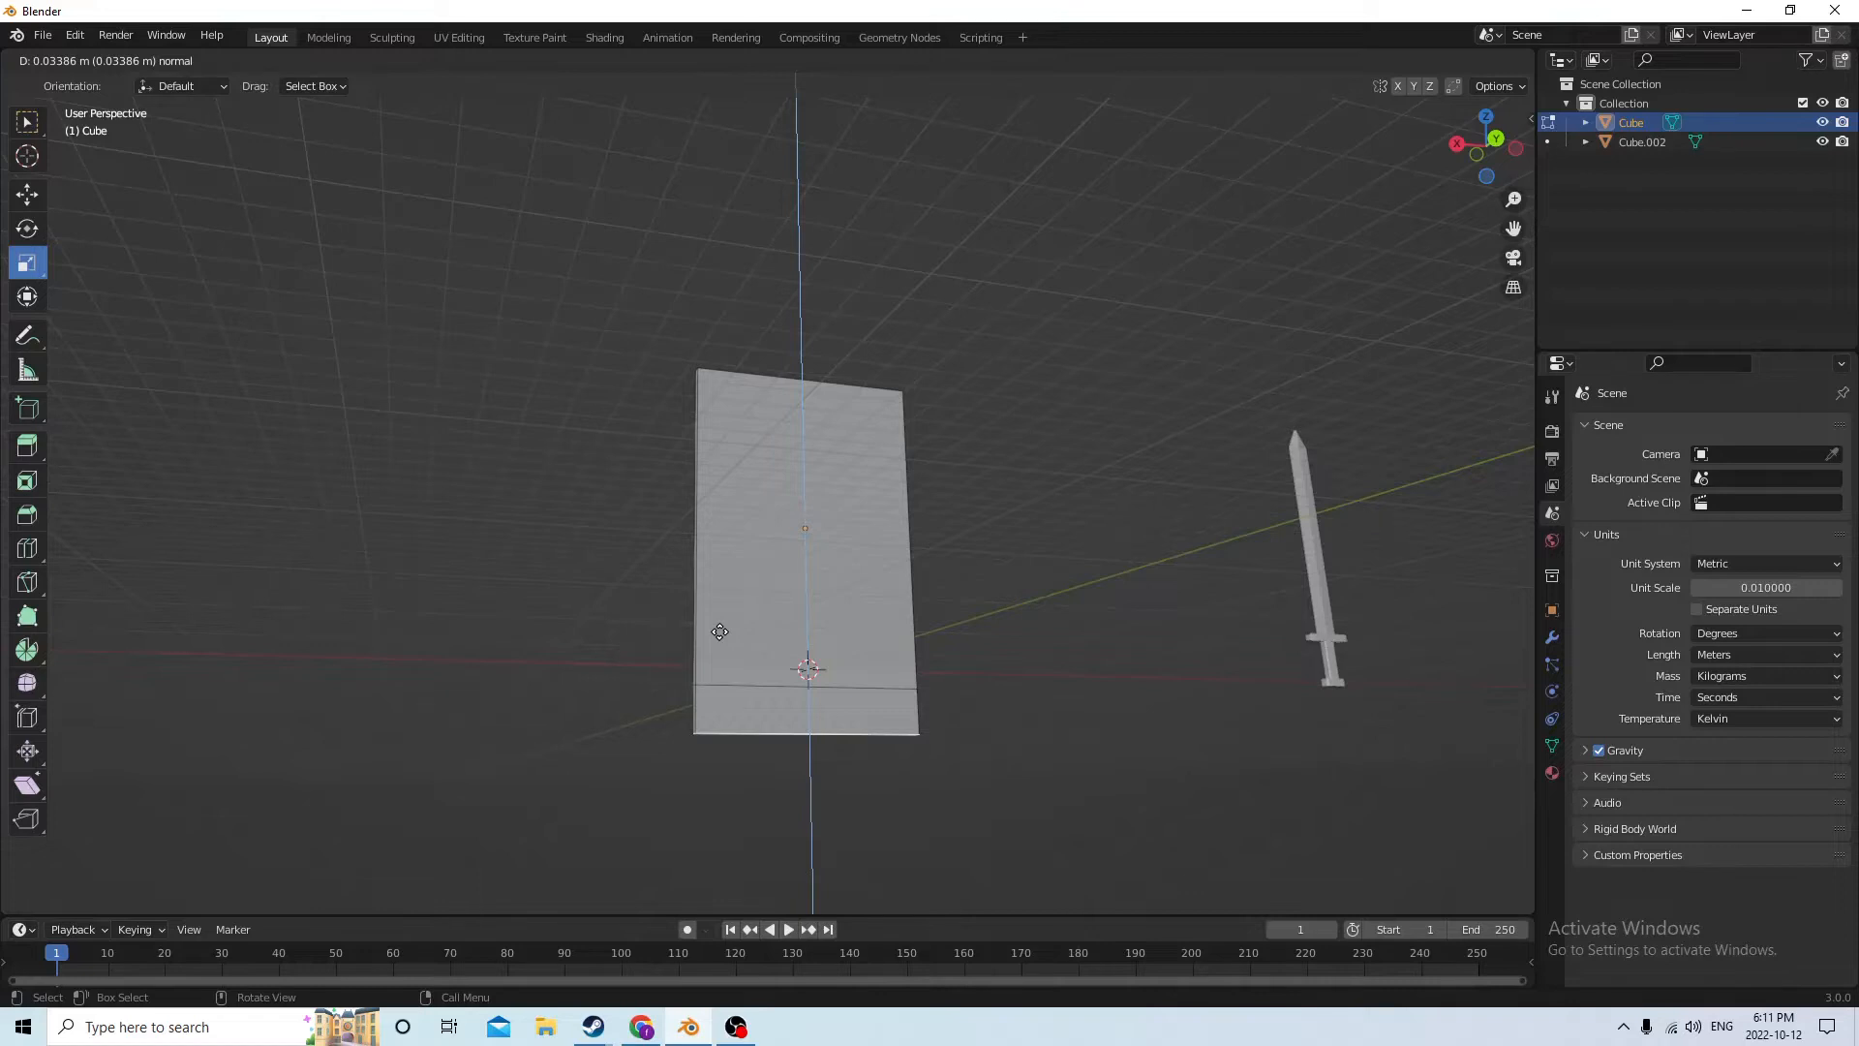
click(719, 631)
Taper the extruded bottom by scaling its face along local X to 0.661, then deselect it
middle_drag(719, 631, 573, 436)
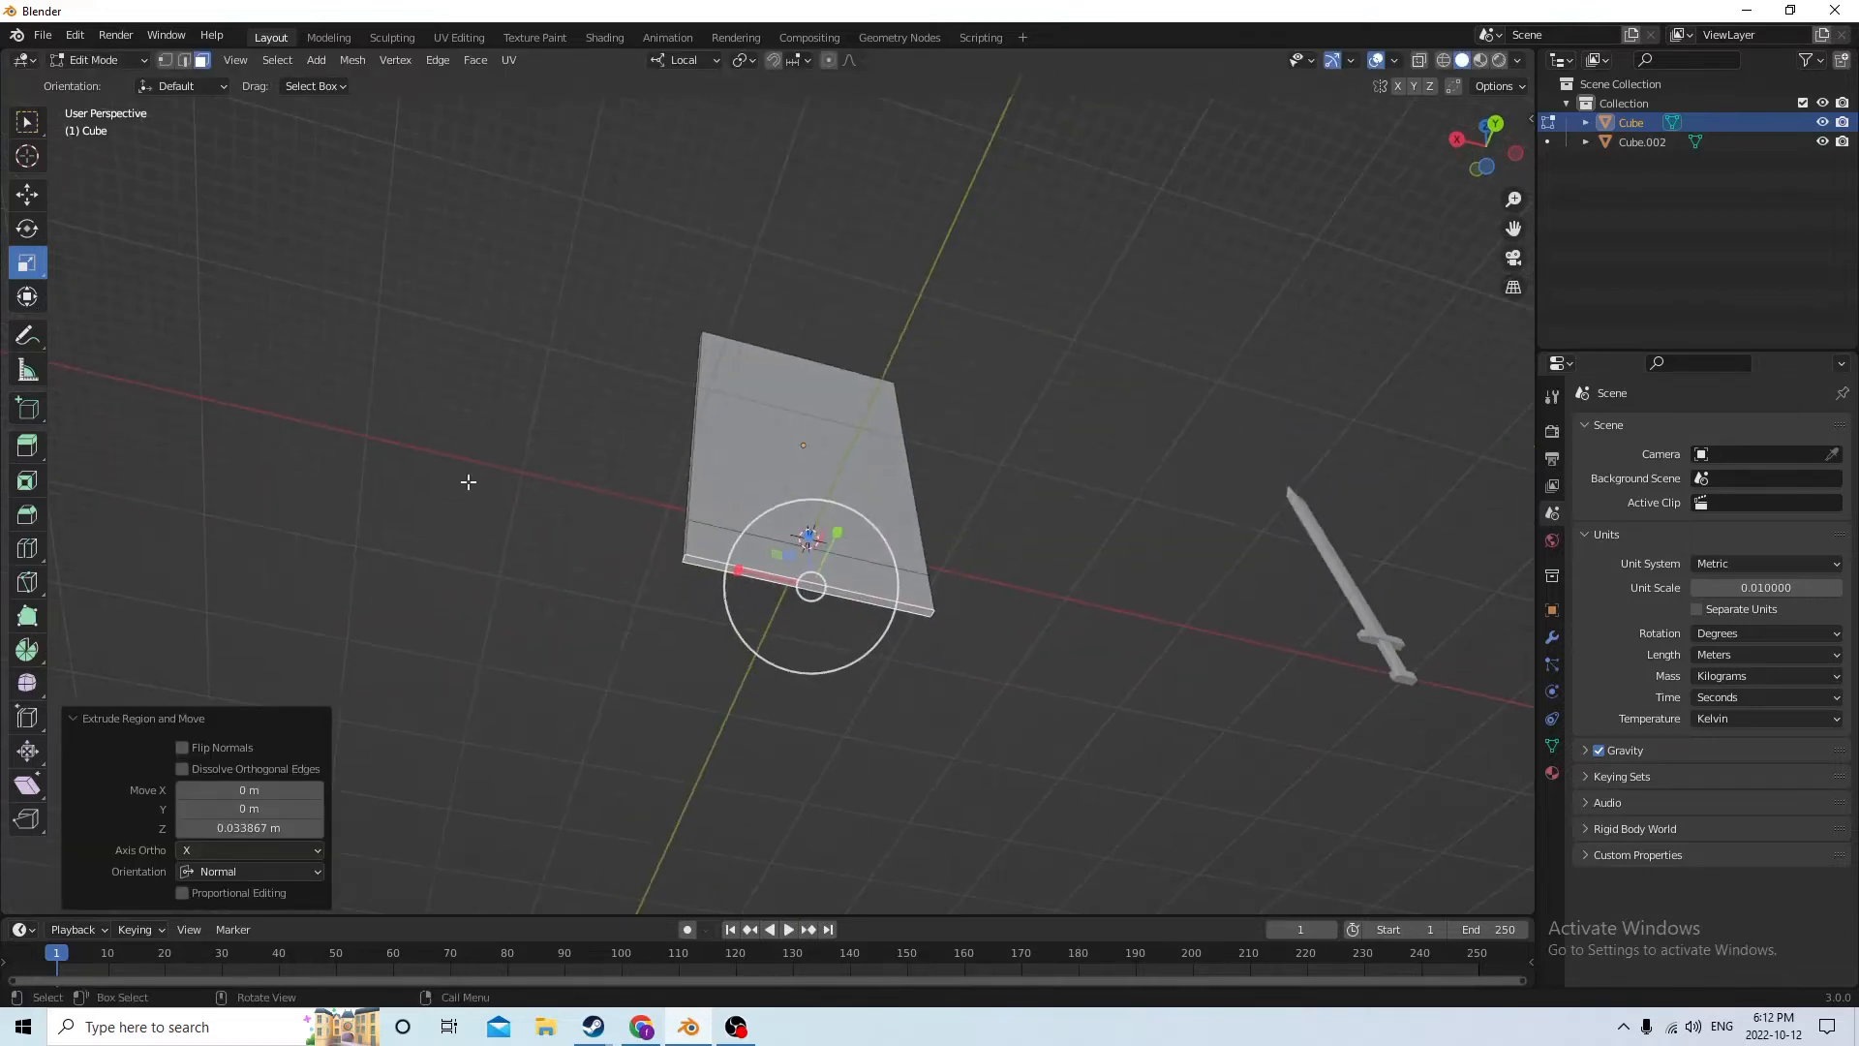
drag(738, 571, 767, 579)
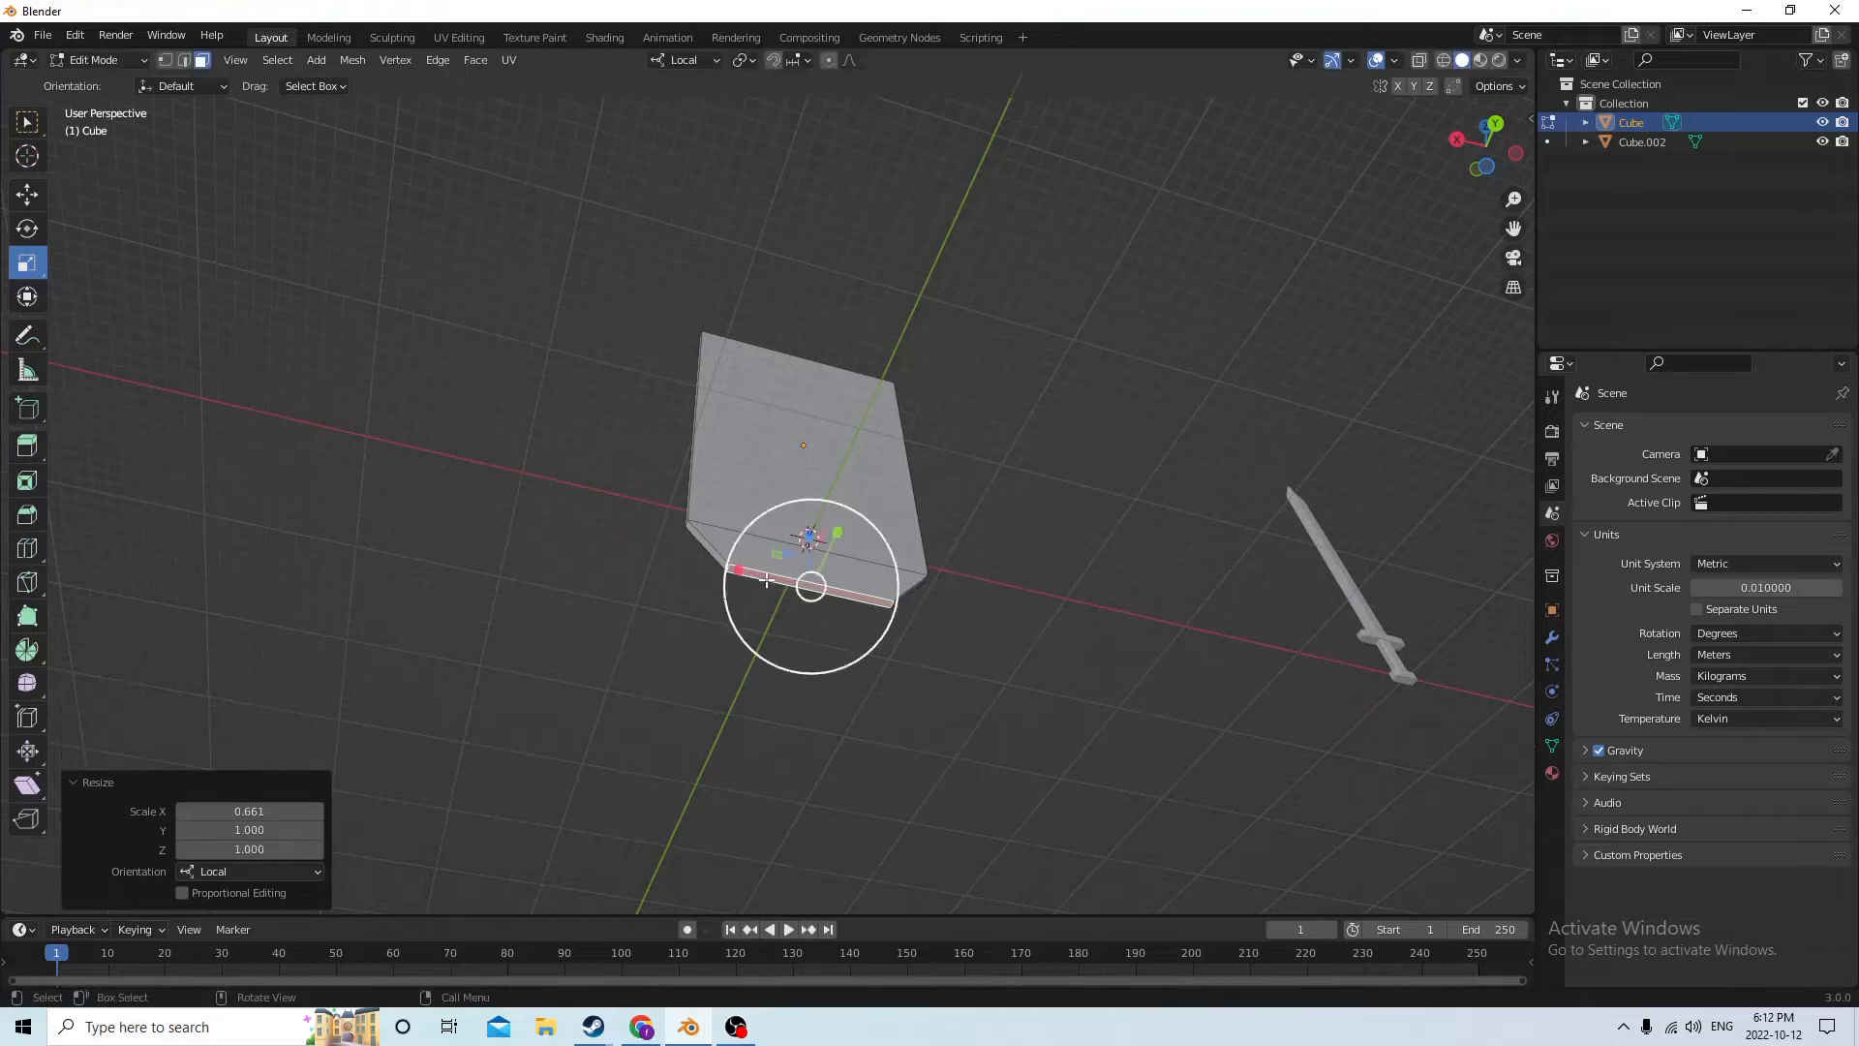
click(1054, 445)
Add one centred vertical loop cut down the middle of the slab with a slide factor of 0
middle_drag(1054, 444, 786, 740)
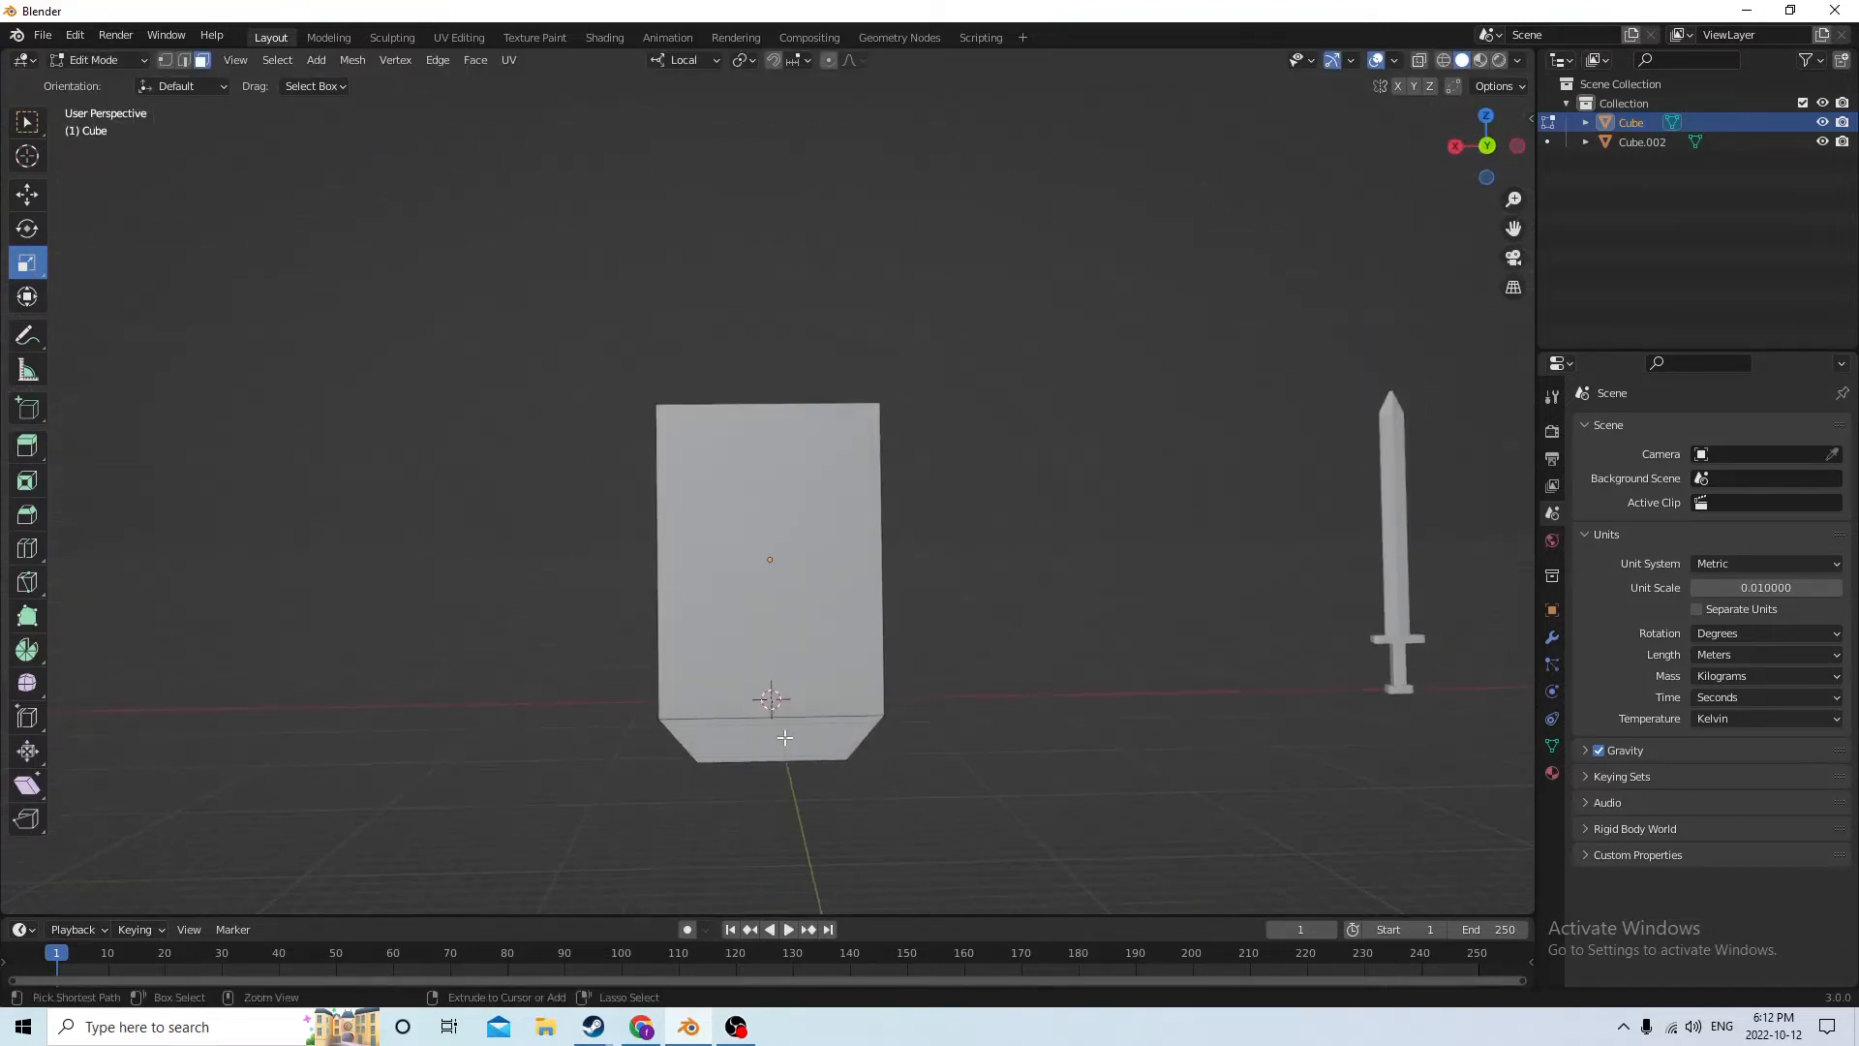
key(ctrl+r)
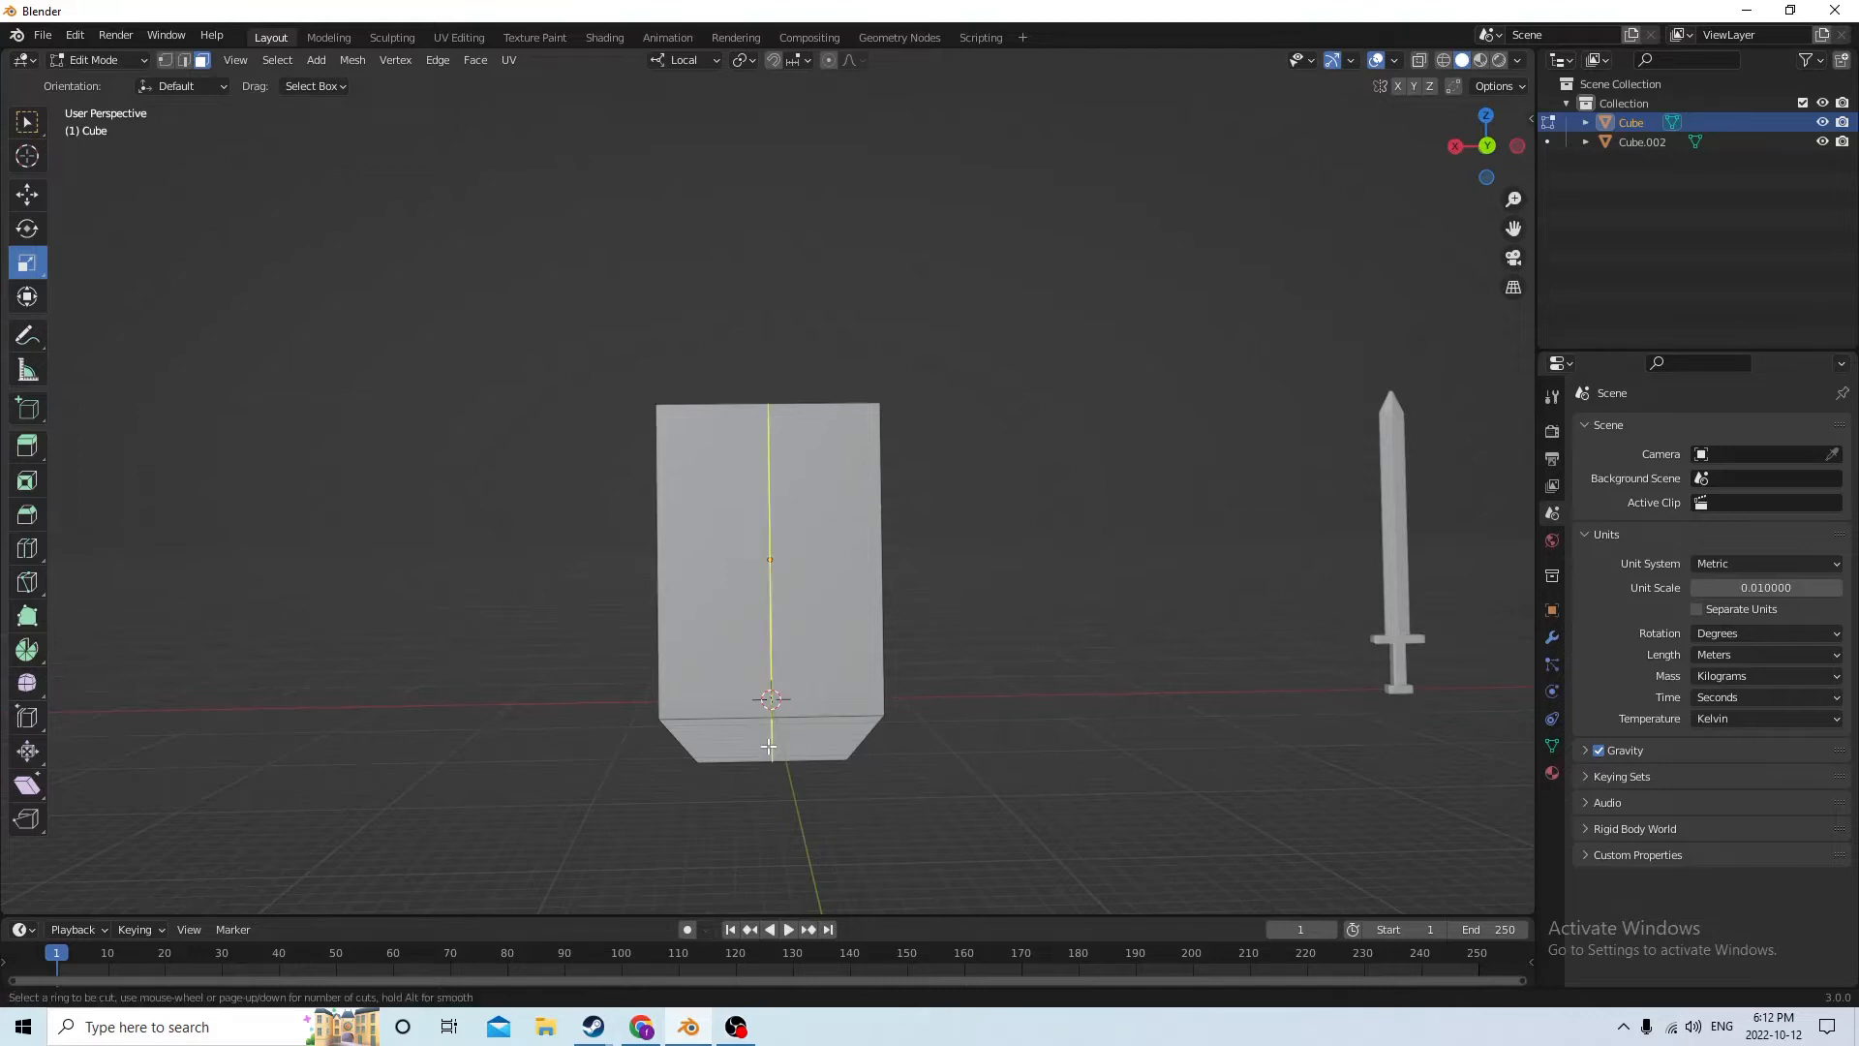
click(769, 747)
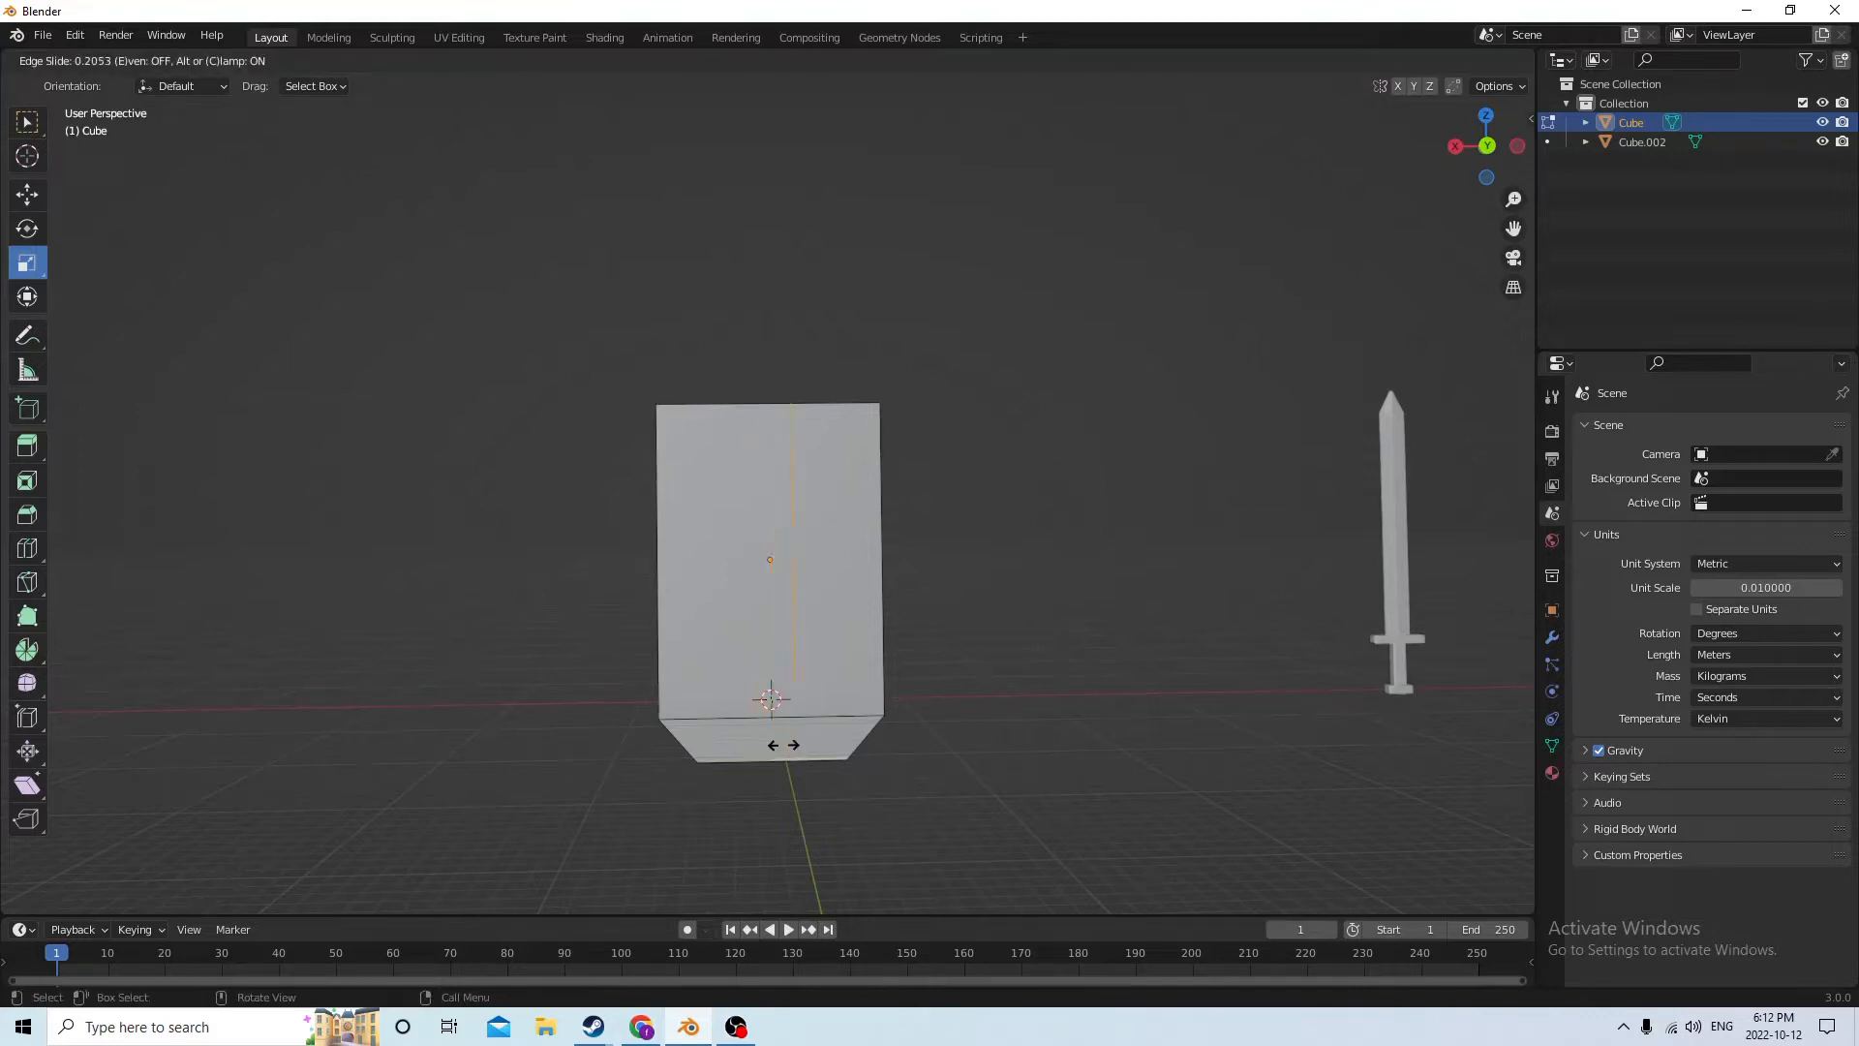
right_click(778, 743)
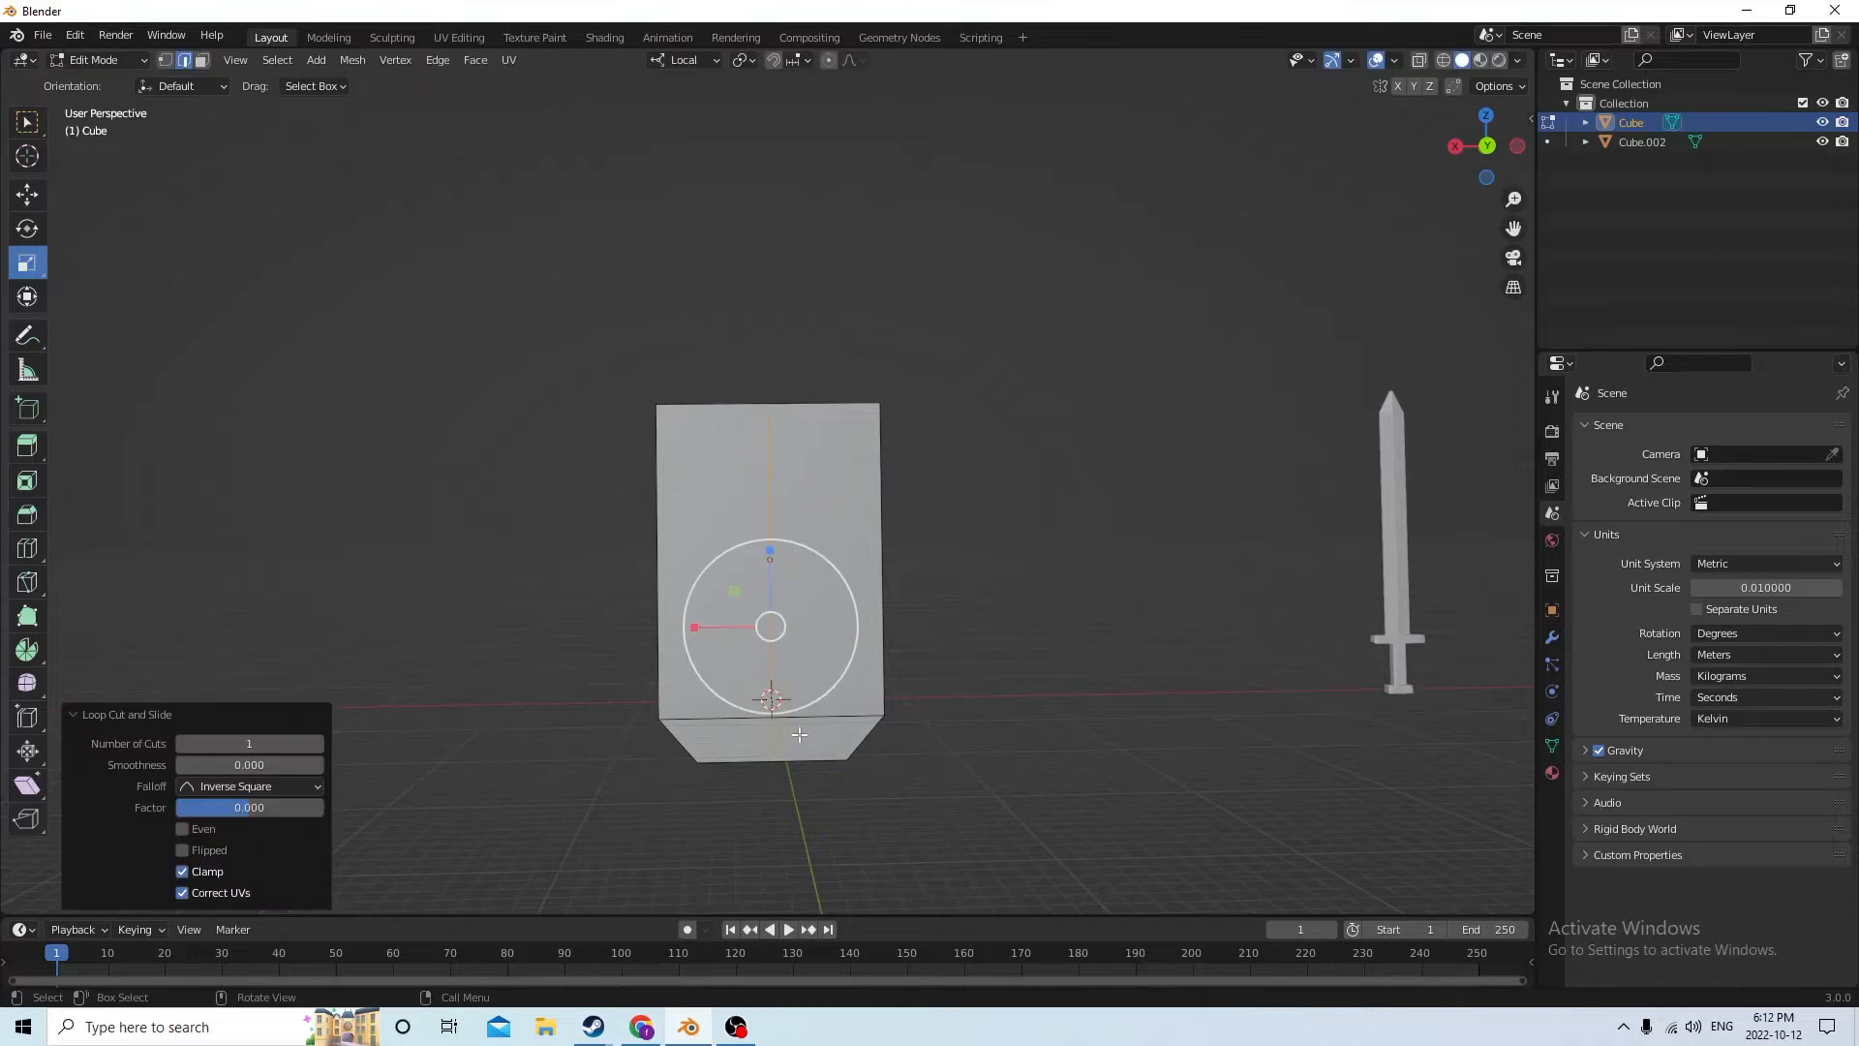
In face select mode, select the slab's narrow side faces and move them slightly along local Y to bend it about the centre line, then deselect
middle_drag(969, 649, 1132, 788)
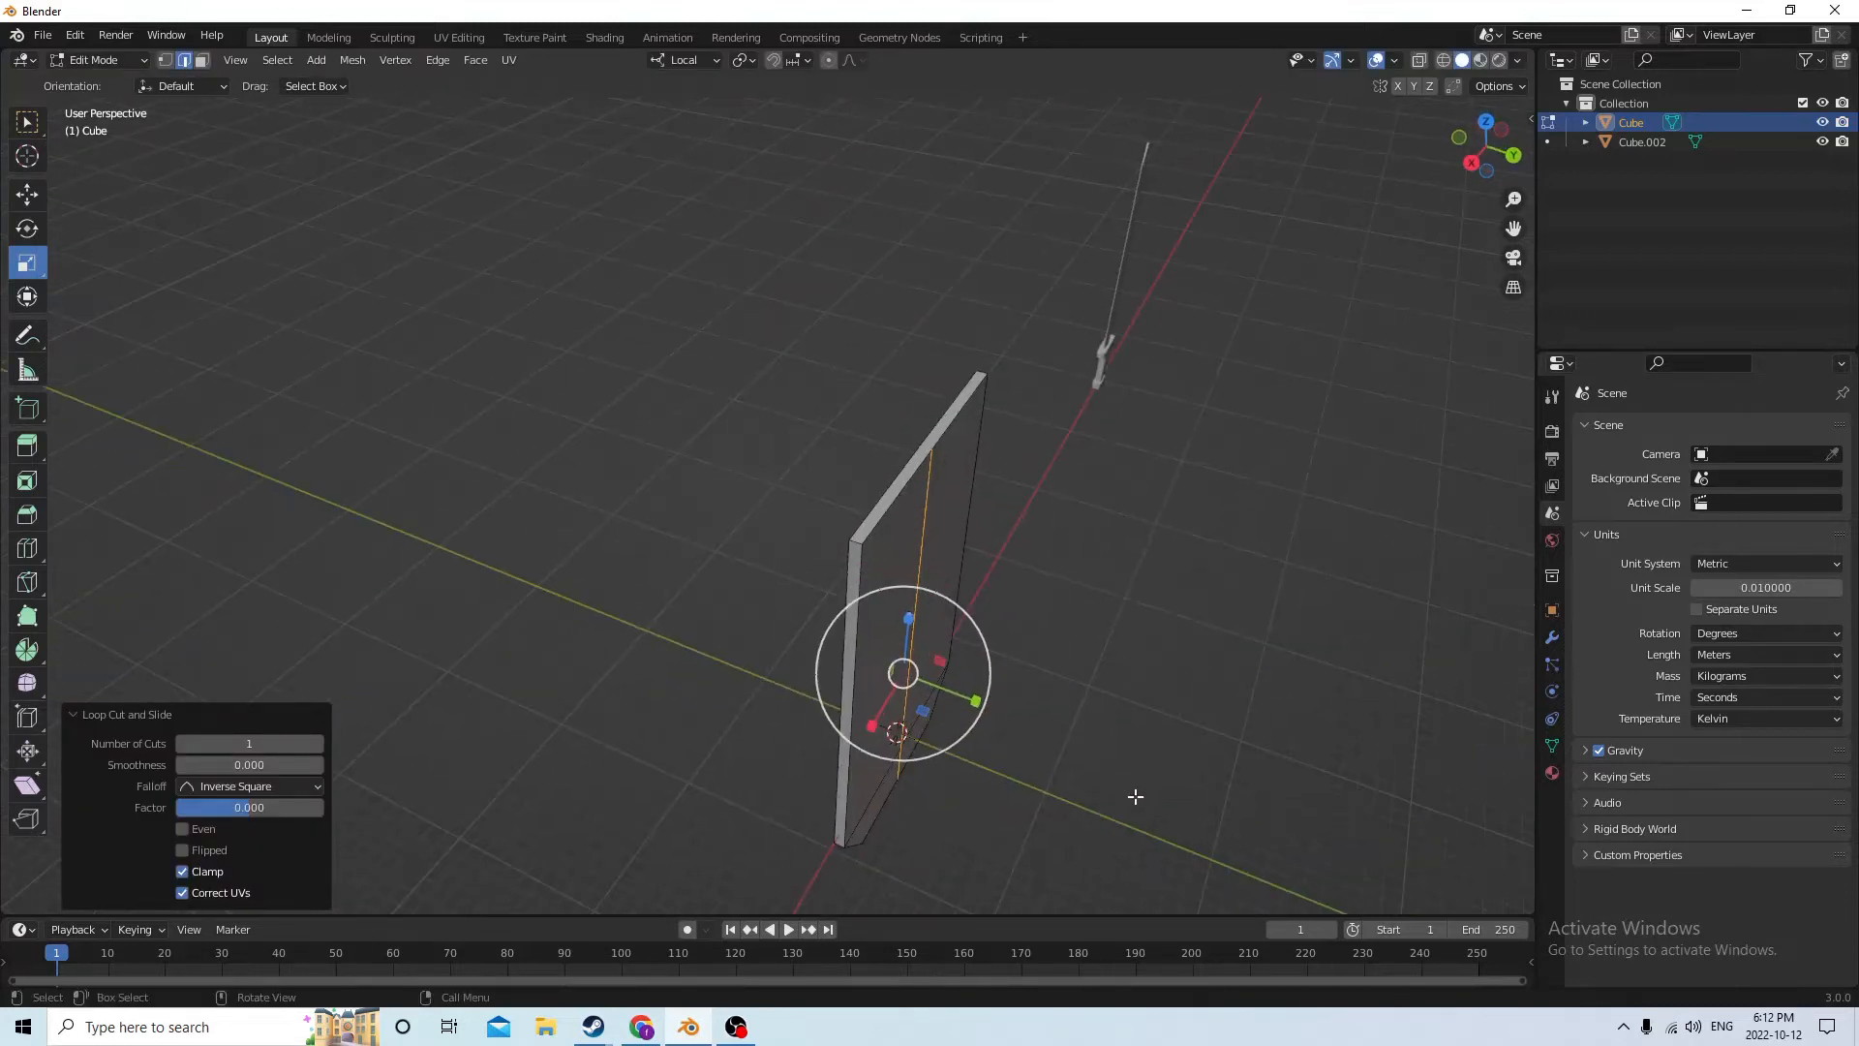
click(848, 642)
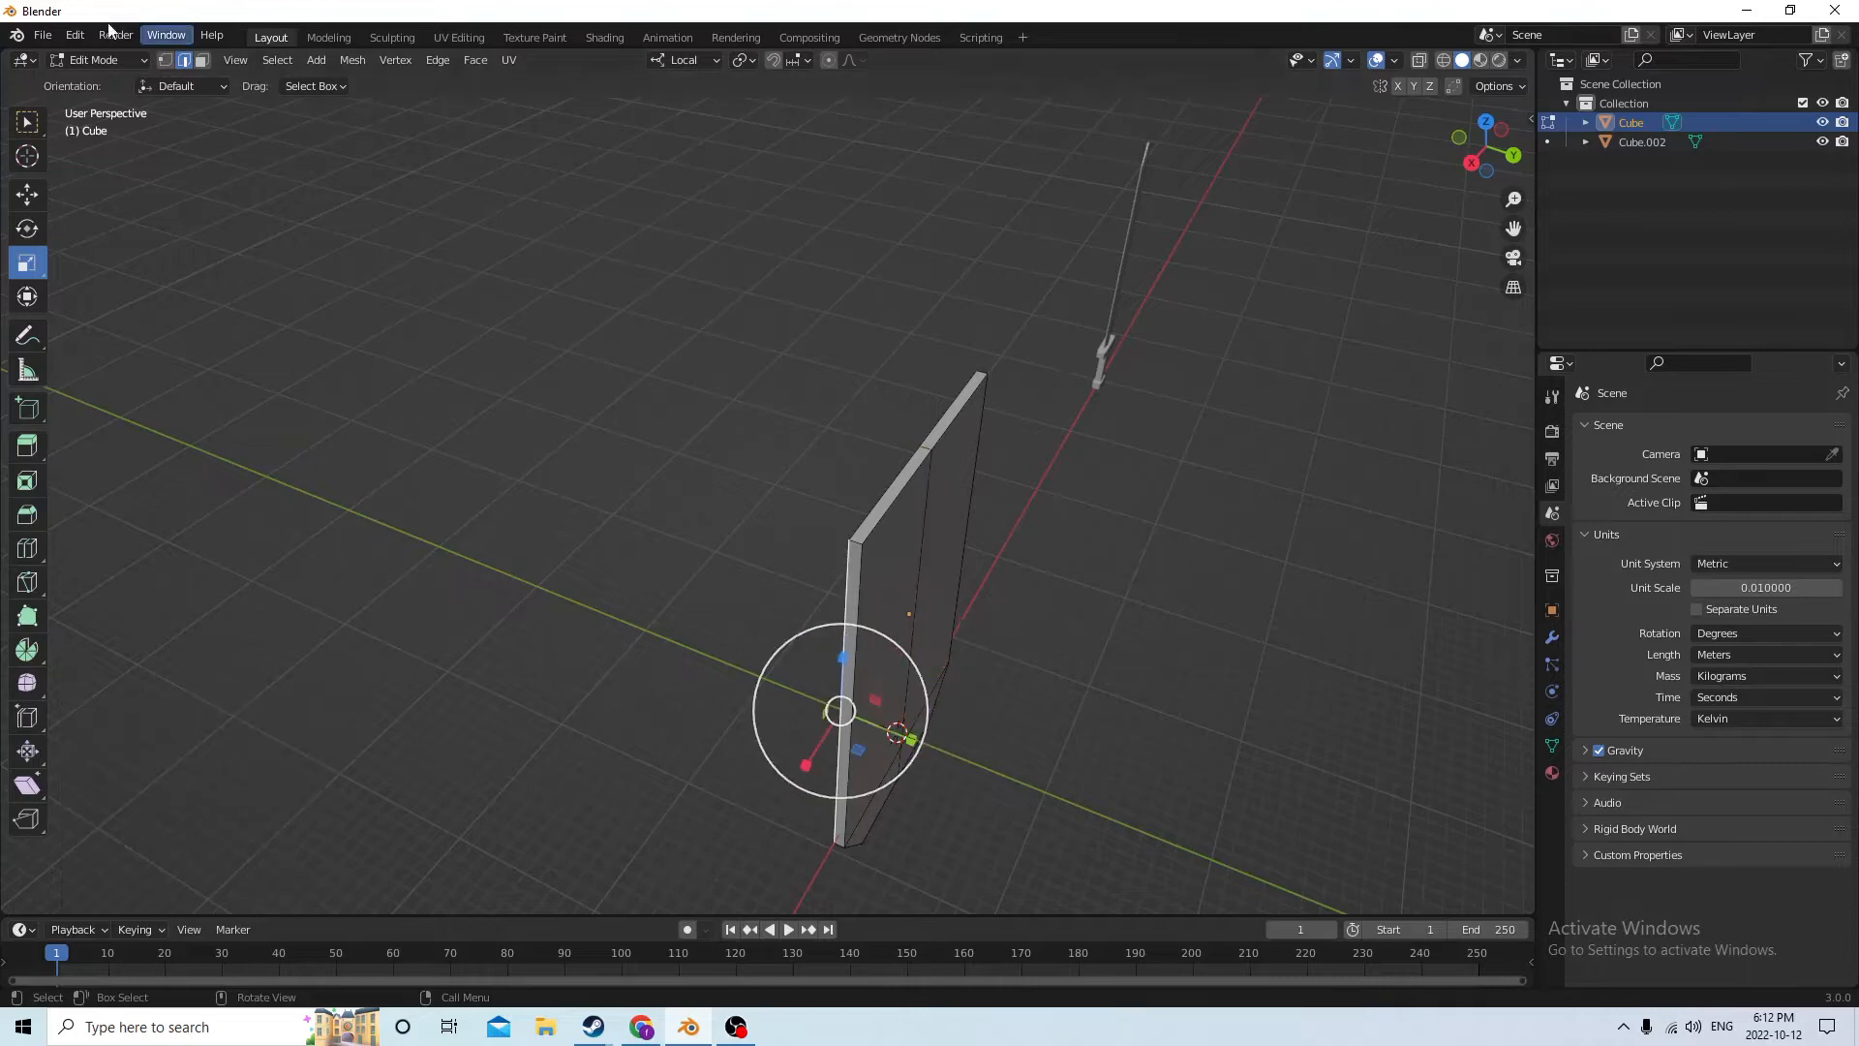
click(201, 60)
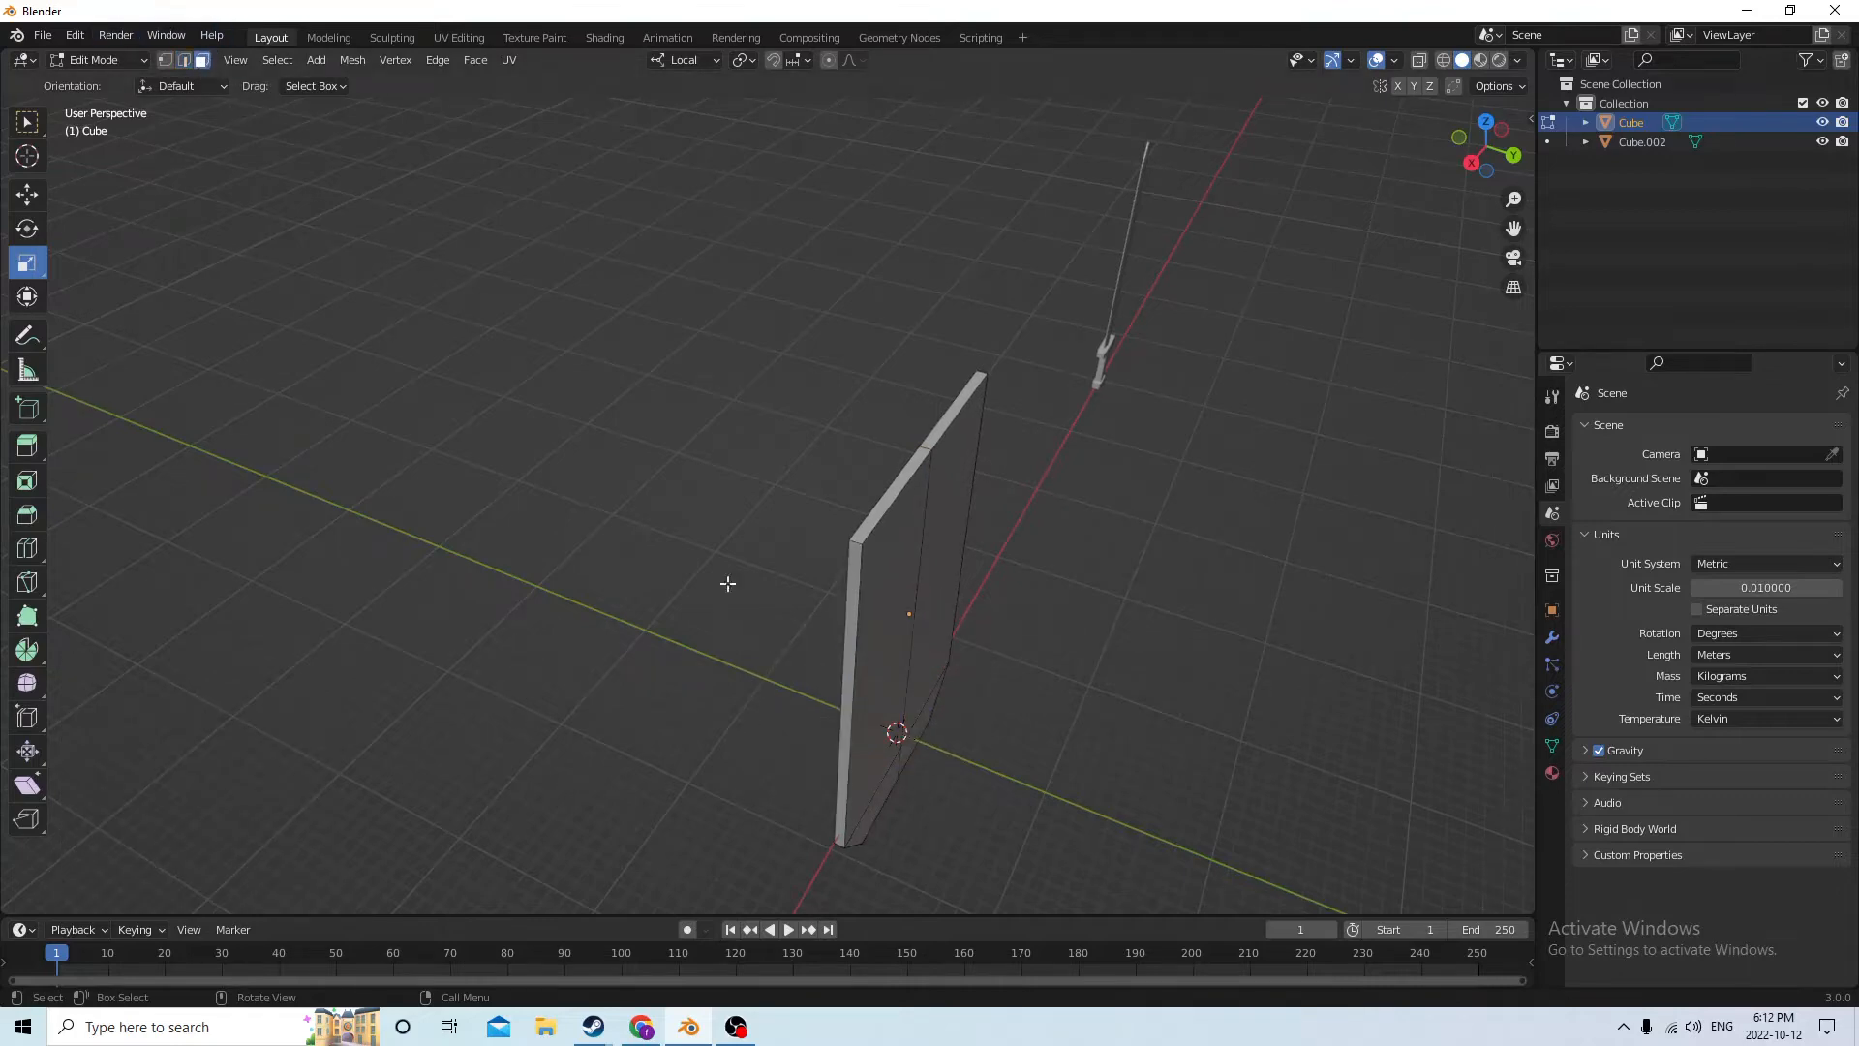
click(850, 664)
middle_drag(850, 664, 510, 643)
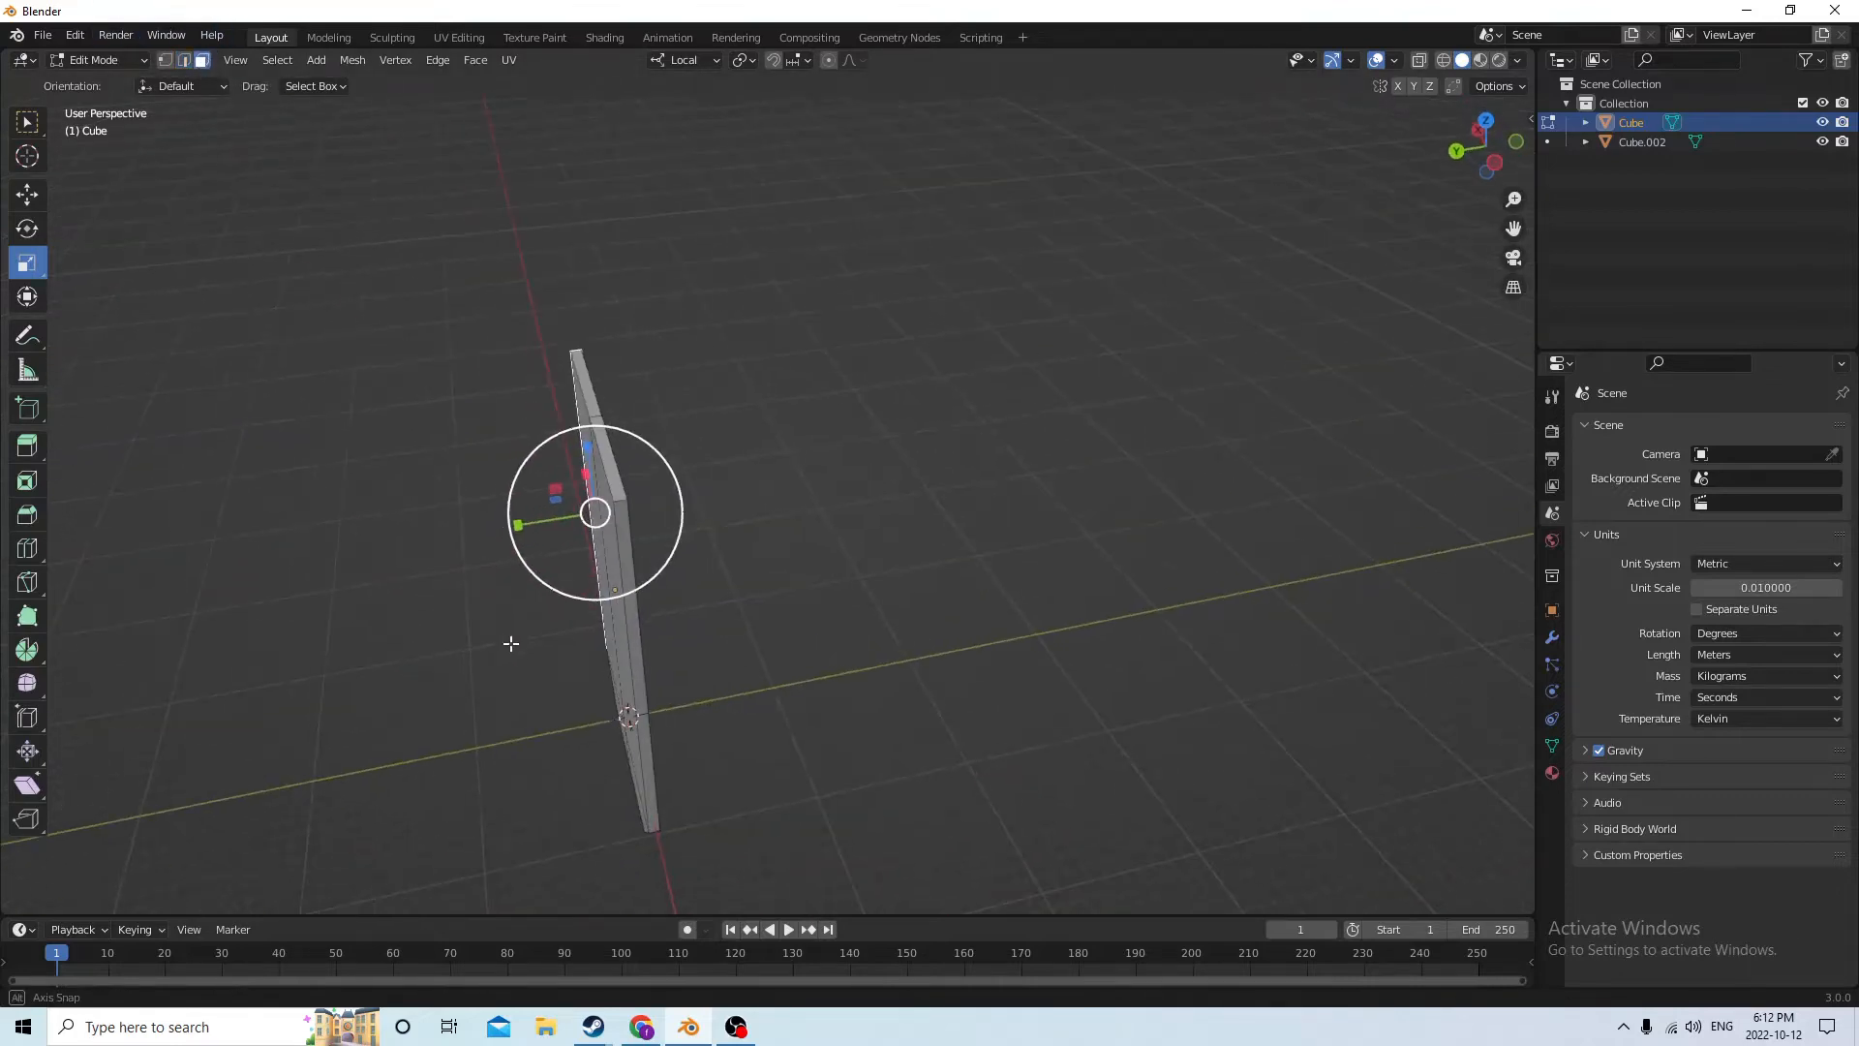
middle_drag(635, 655, 235, 253)
click(29, 195)
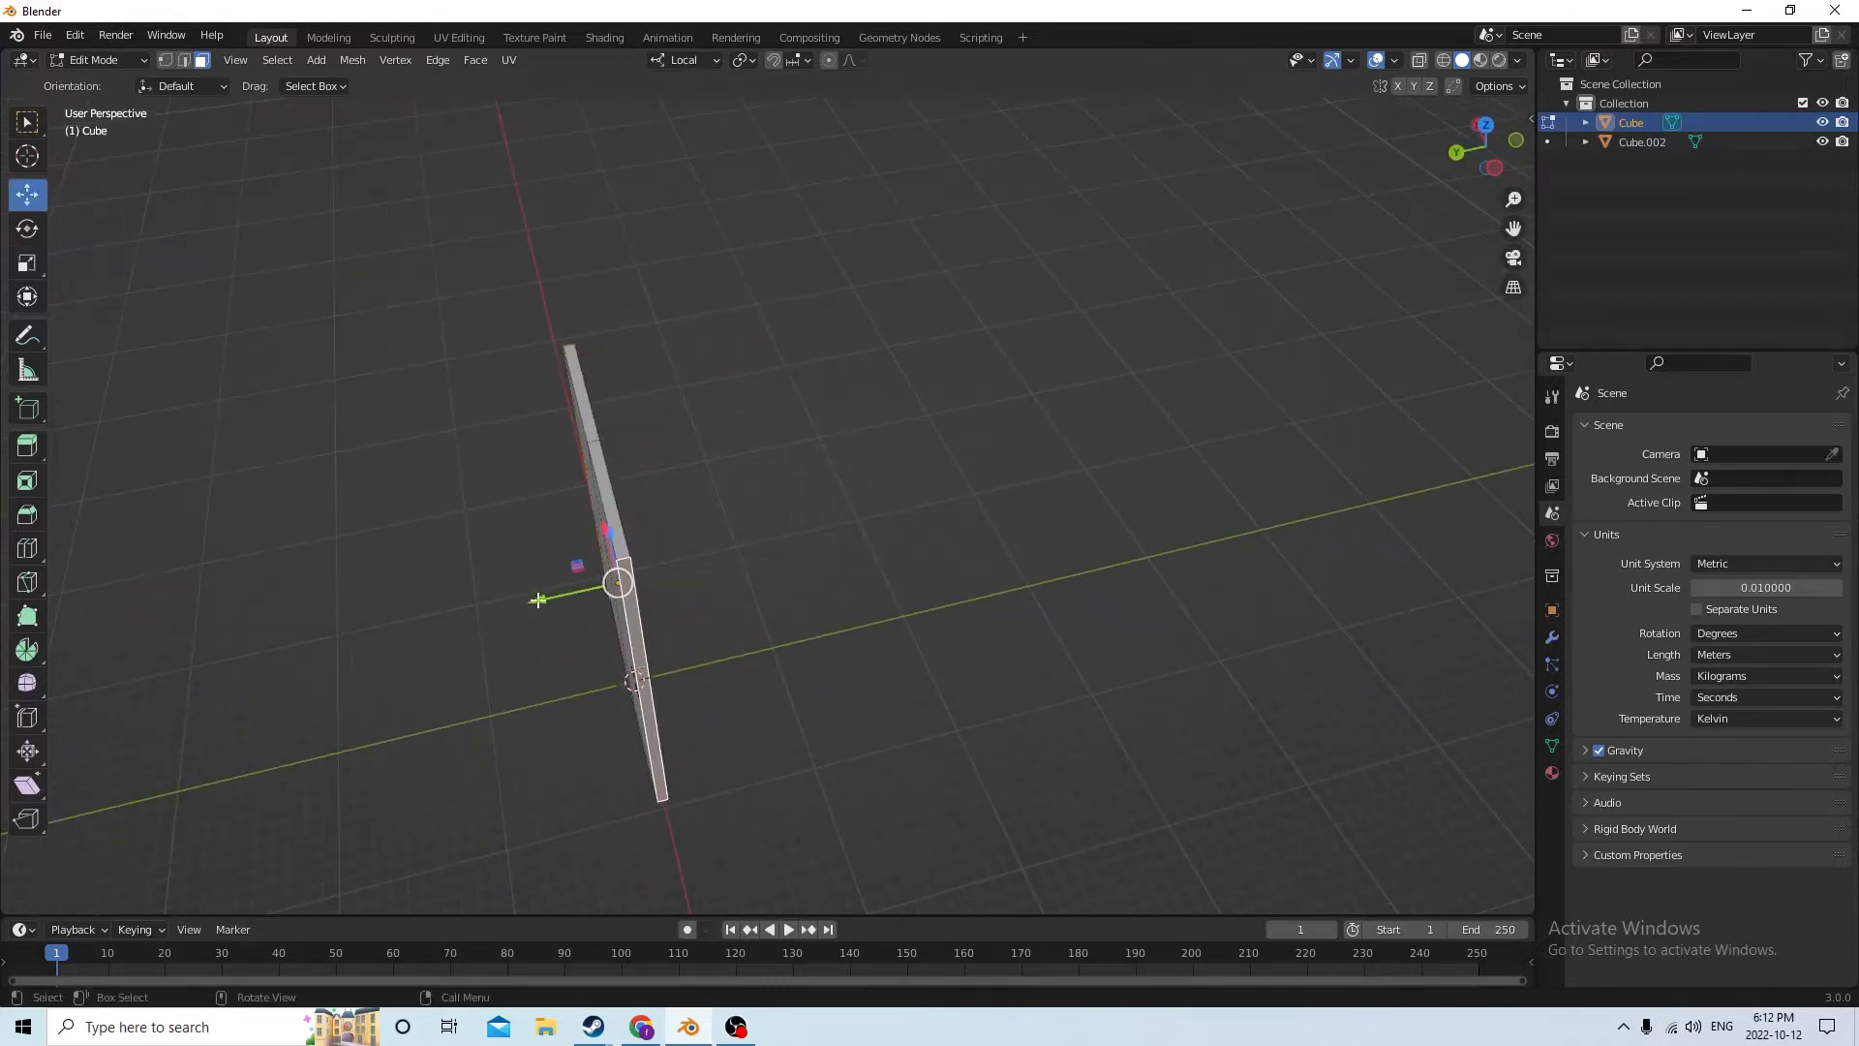
drag(538, 599, 551, 599)
middle_drag(579, 544, 930, 513)
click(1304, 614)
Select the four faces on the slab's broad front side, inset them by about 0.309 m, and deselect everything
middle_drag(1302, 612, 1080, 531)
scroll(1183, 545, down, 2)
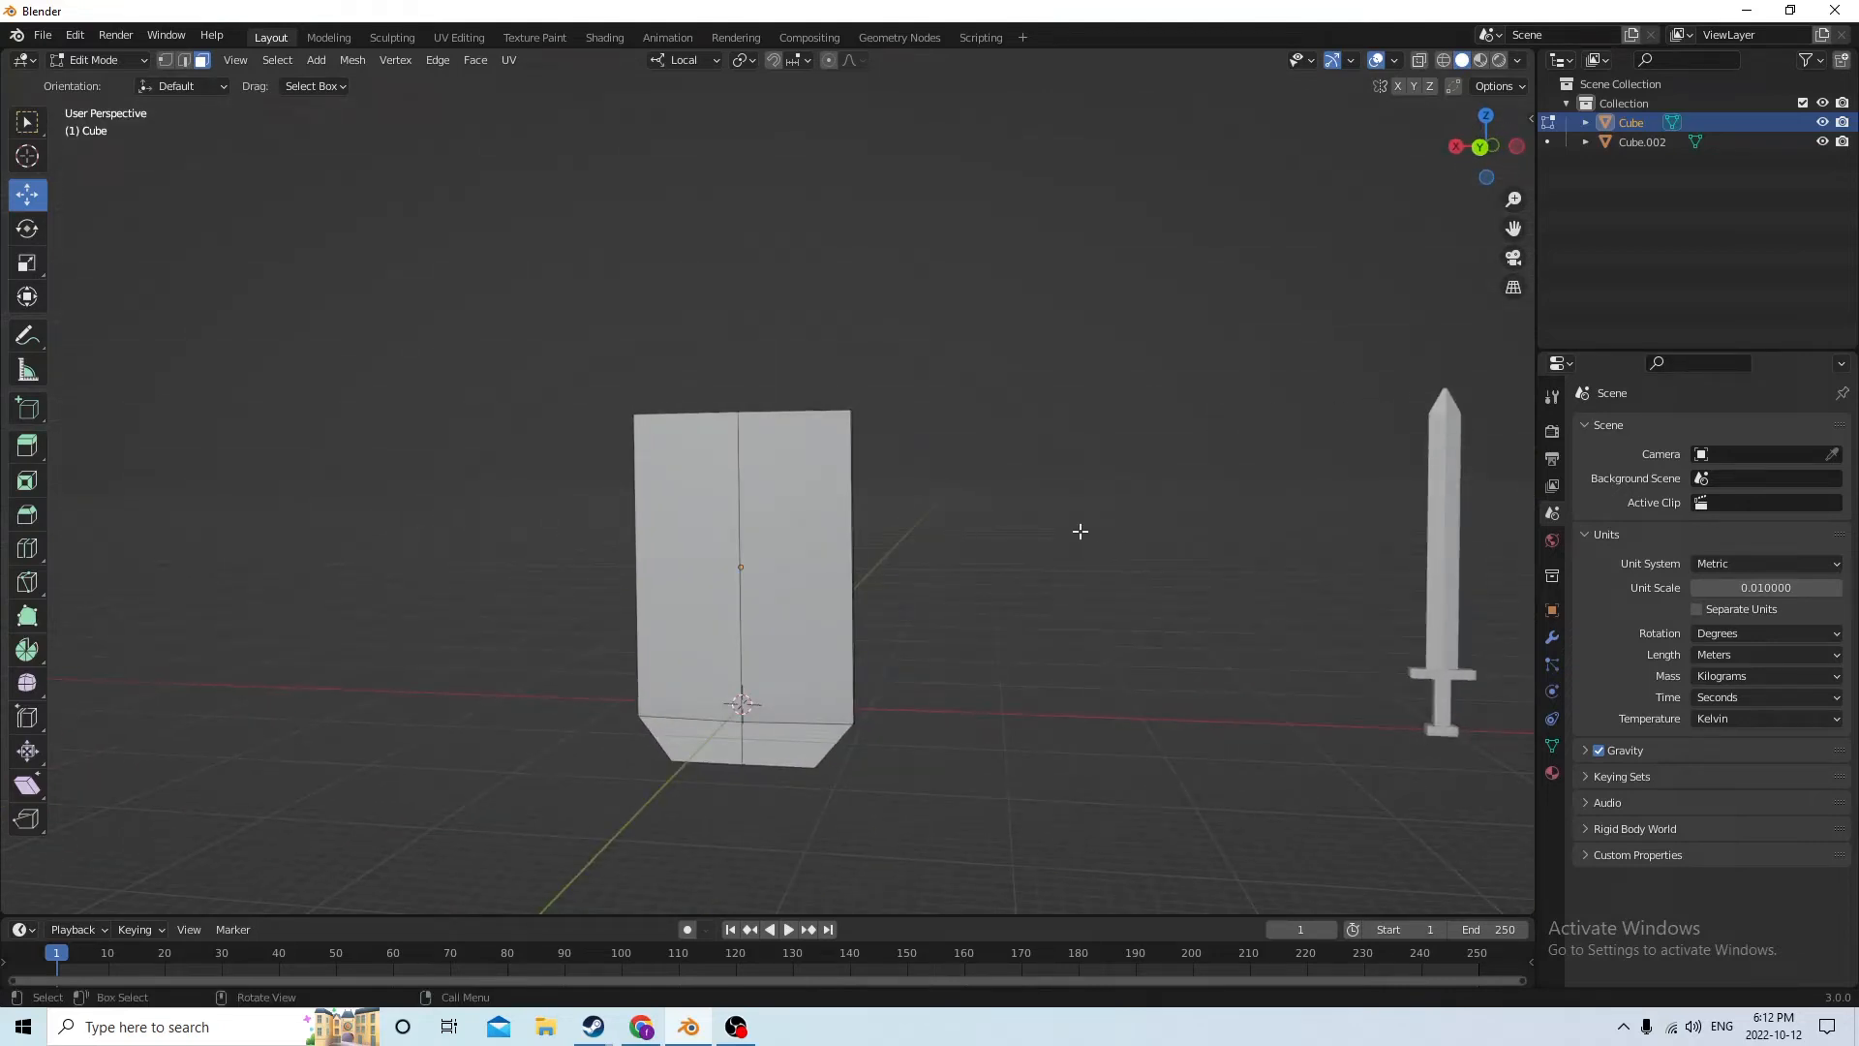
middle_drag(1249, 628, 1141, 643)
scroll(1129, 652, up, 3)
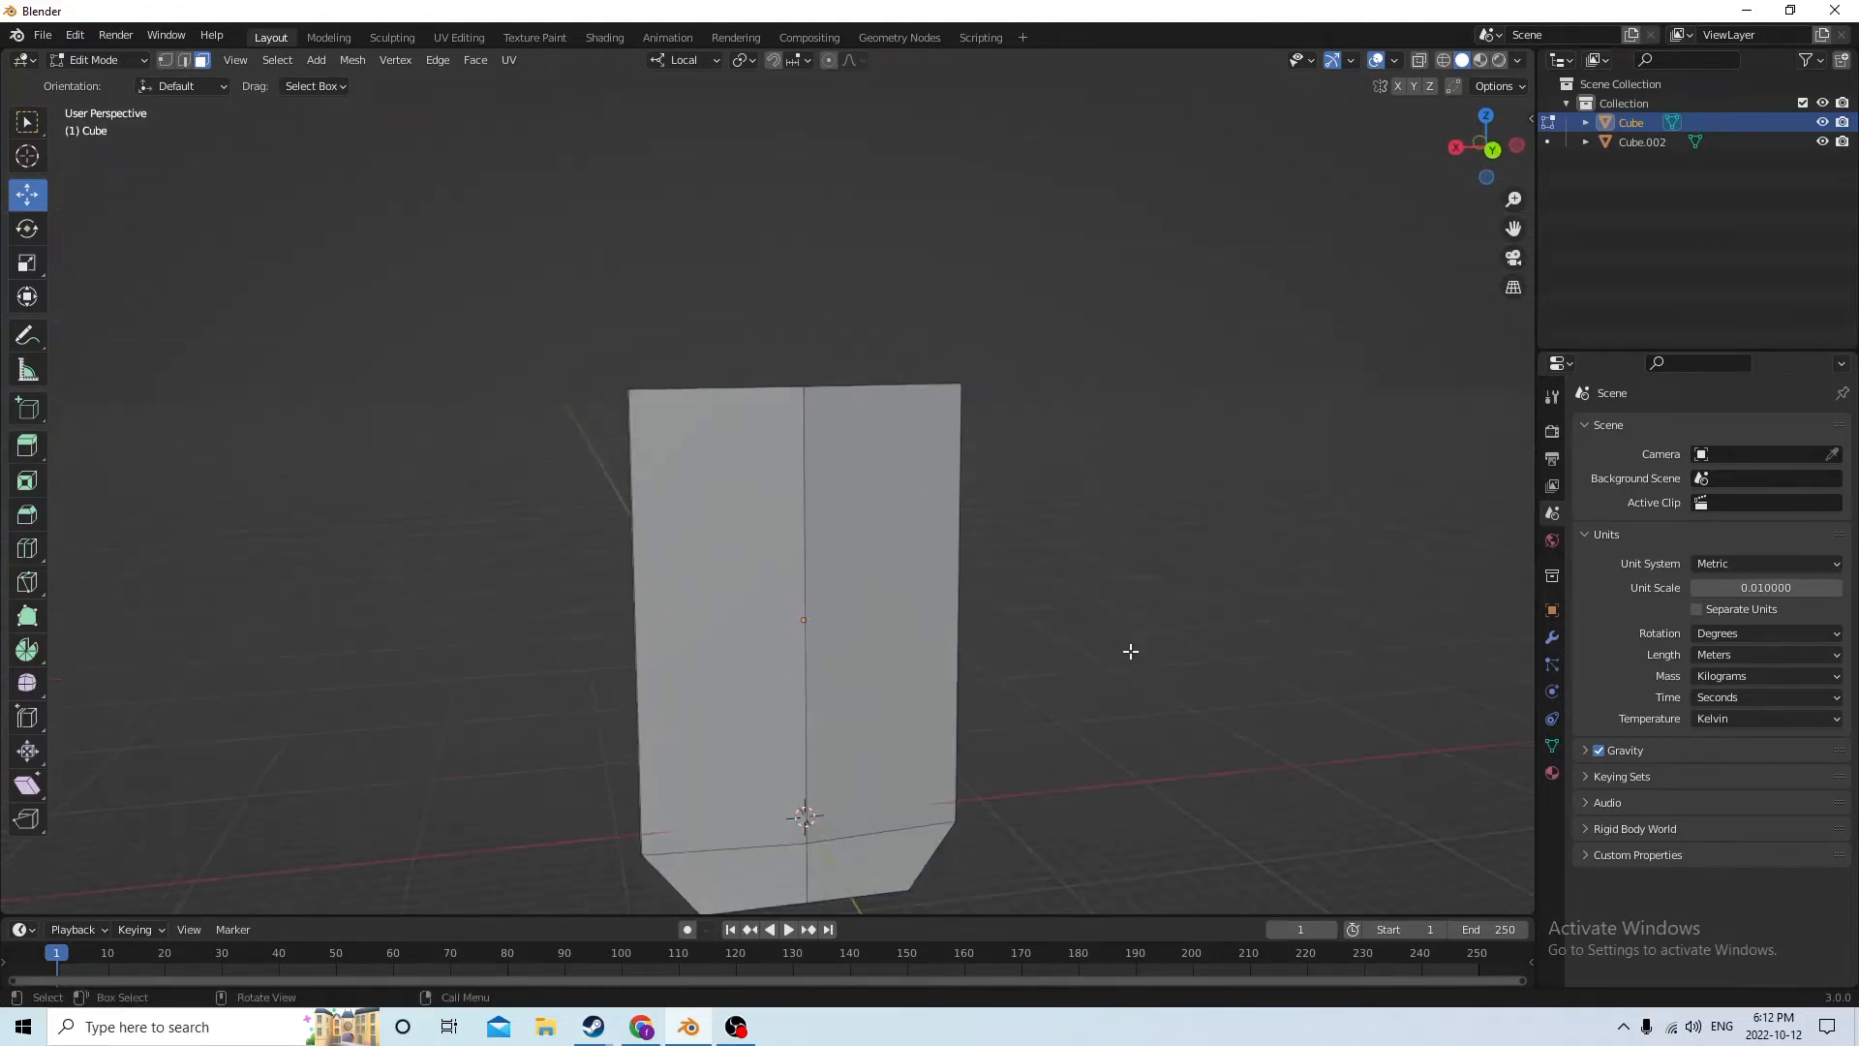
click(830, 827)
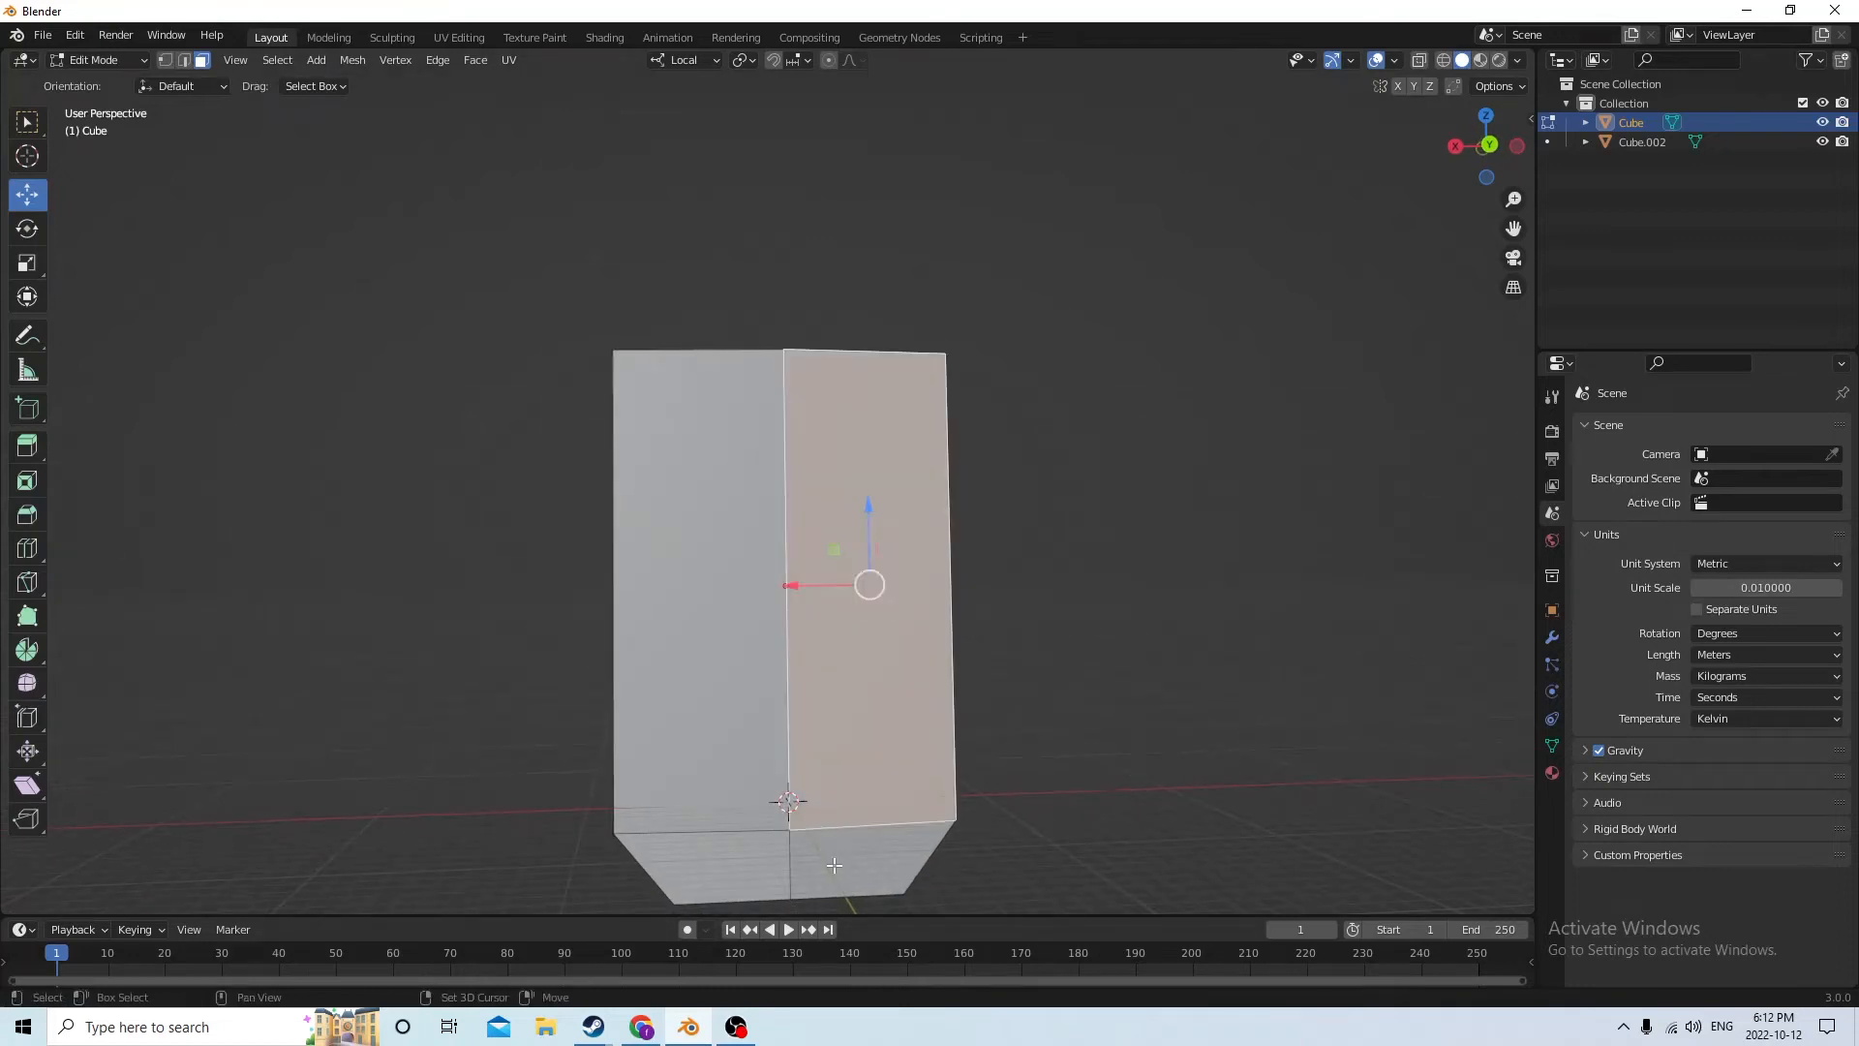
key(a)
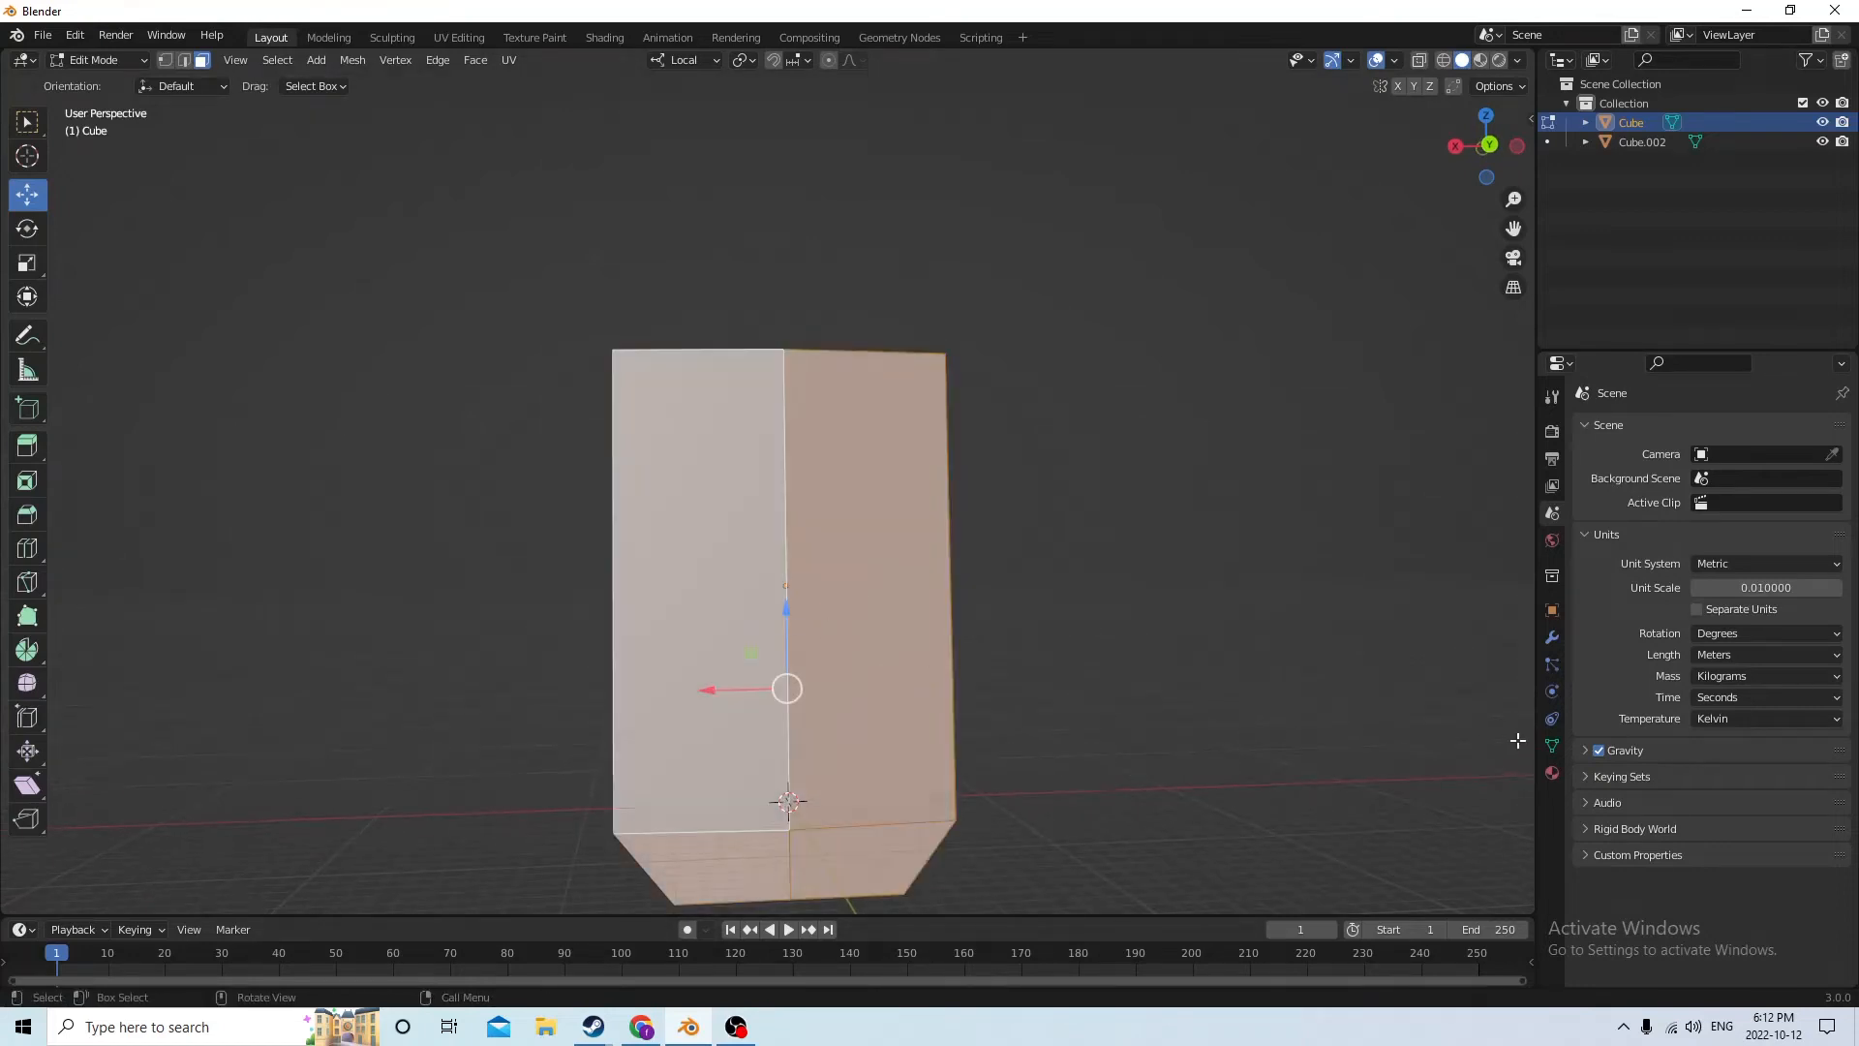
key(i)
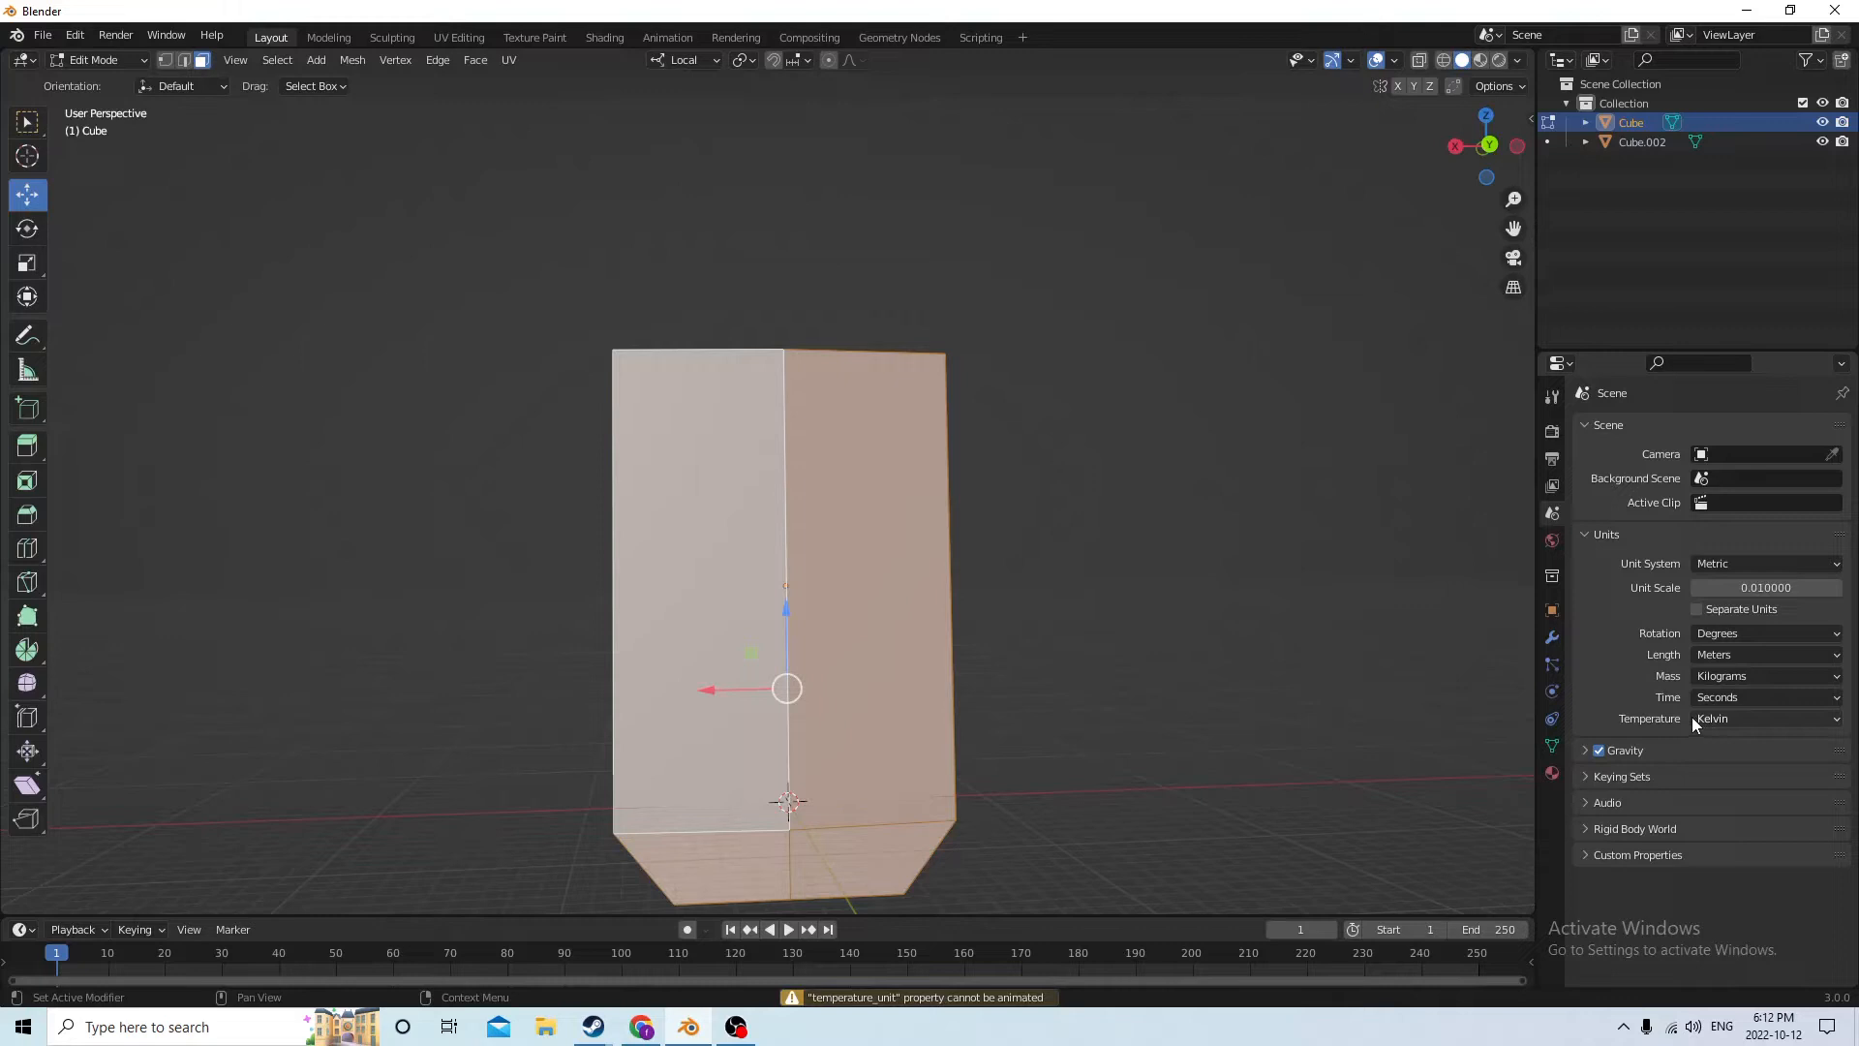
key(i)
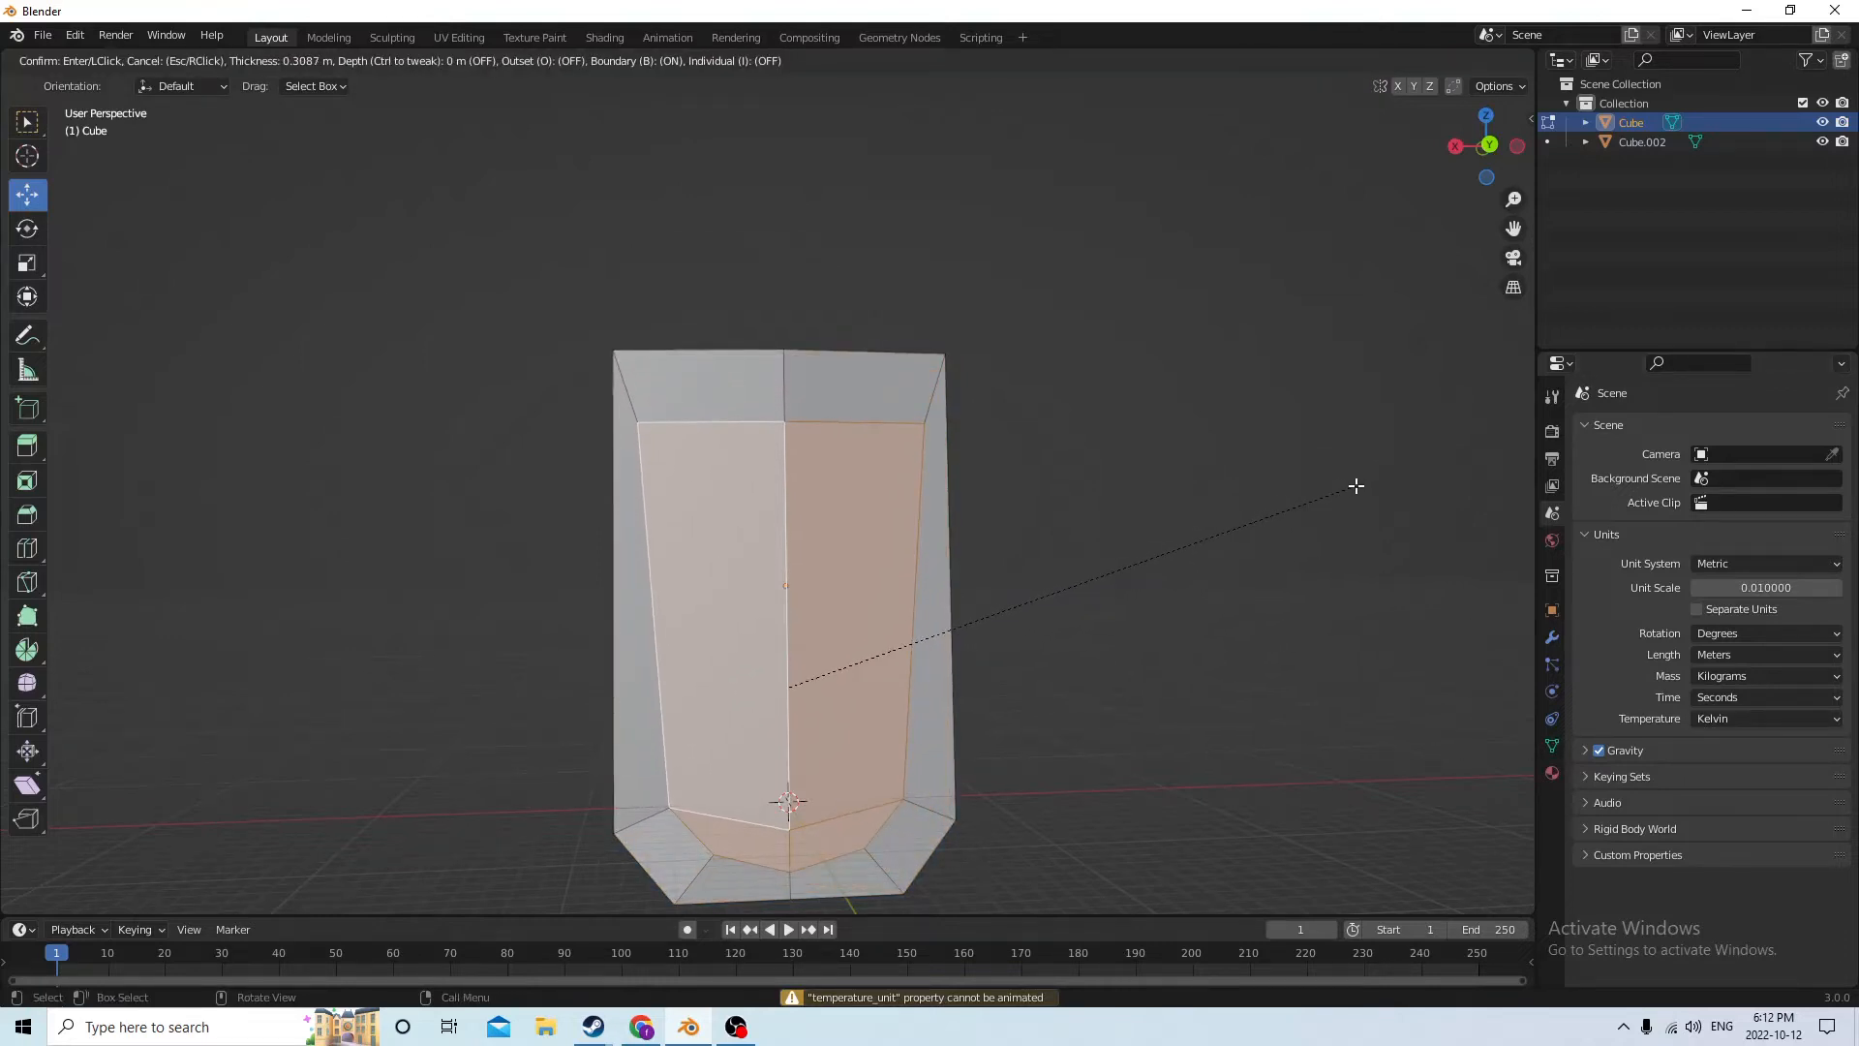
click(1356, 485)
middle_drag(1162, 613, 1092, 631)
click(1153, 610)
mouse_move(1128, 656)
middle_down()
mouse_move(1237, 693)
mouse_move(968, 635)
mouse_move(1111, 660)
middle_up()
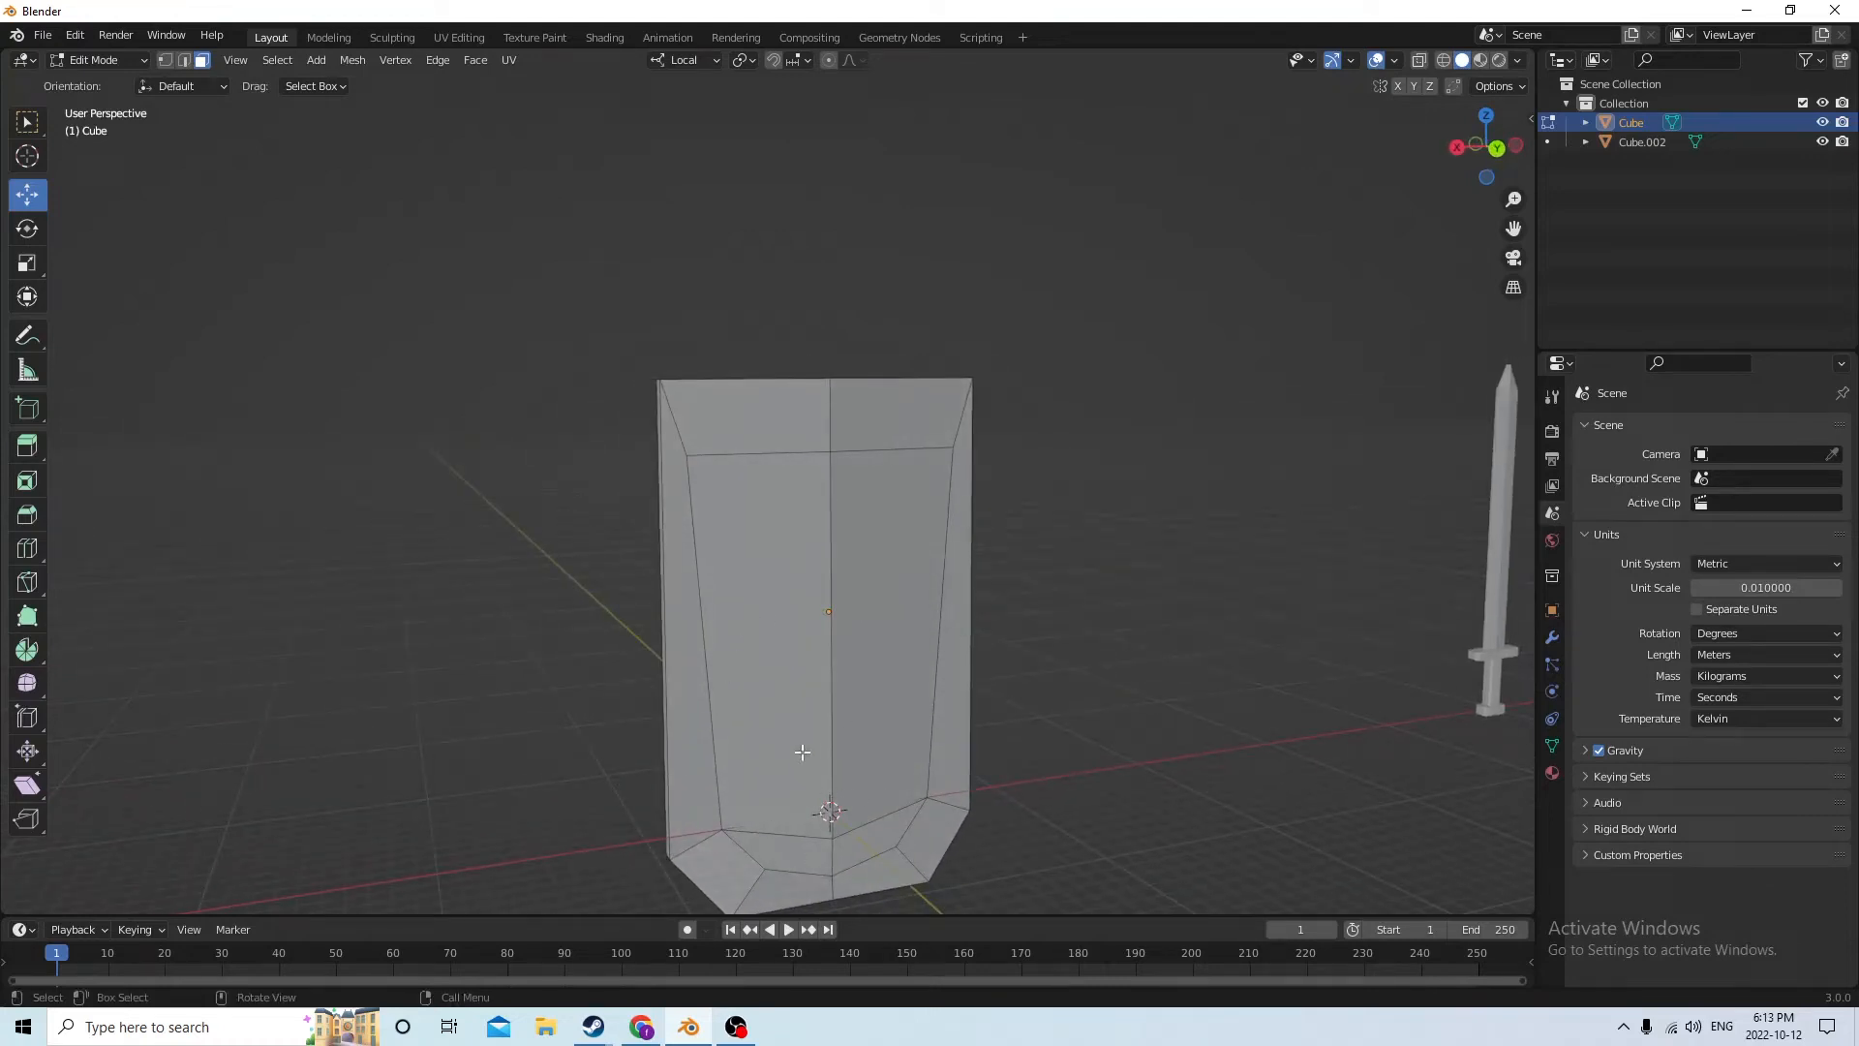
middle_drag(802, 751, 879, 780)
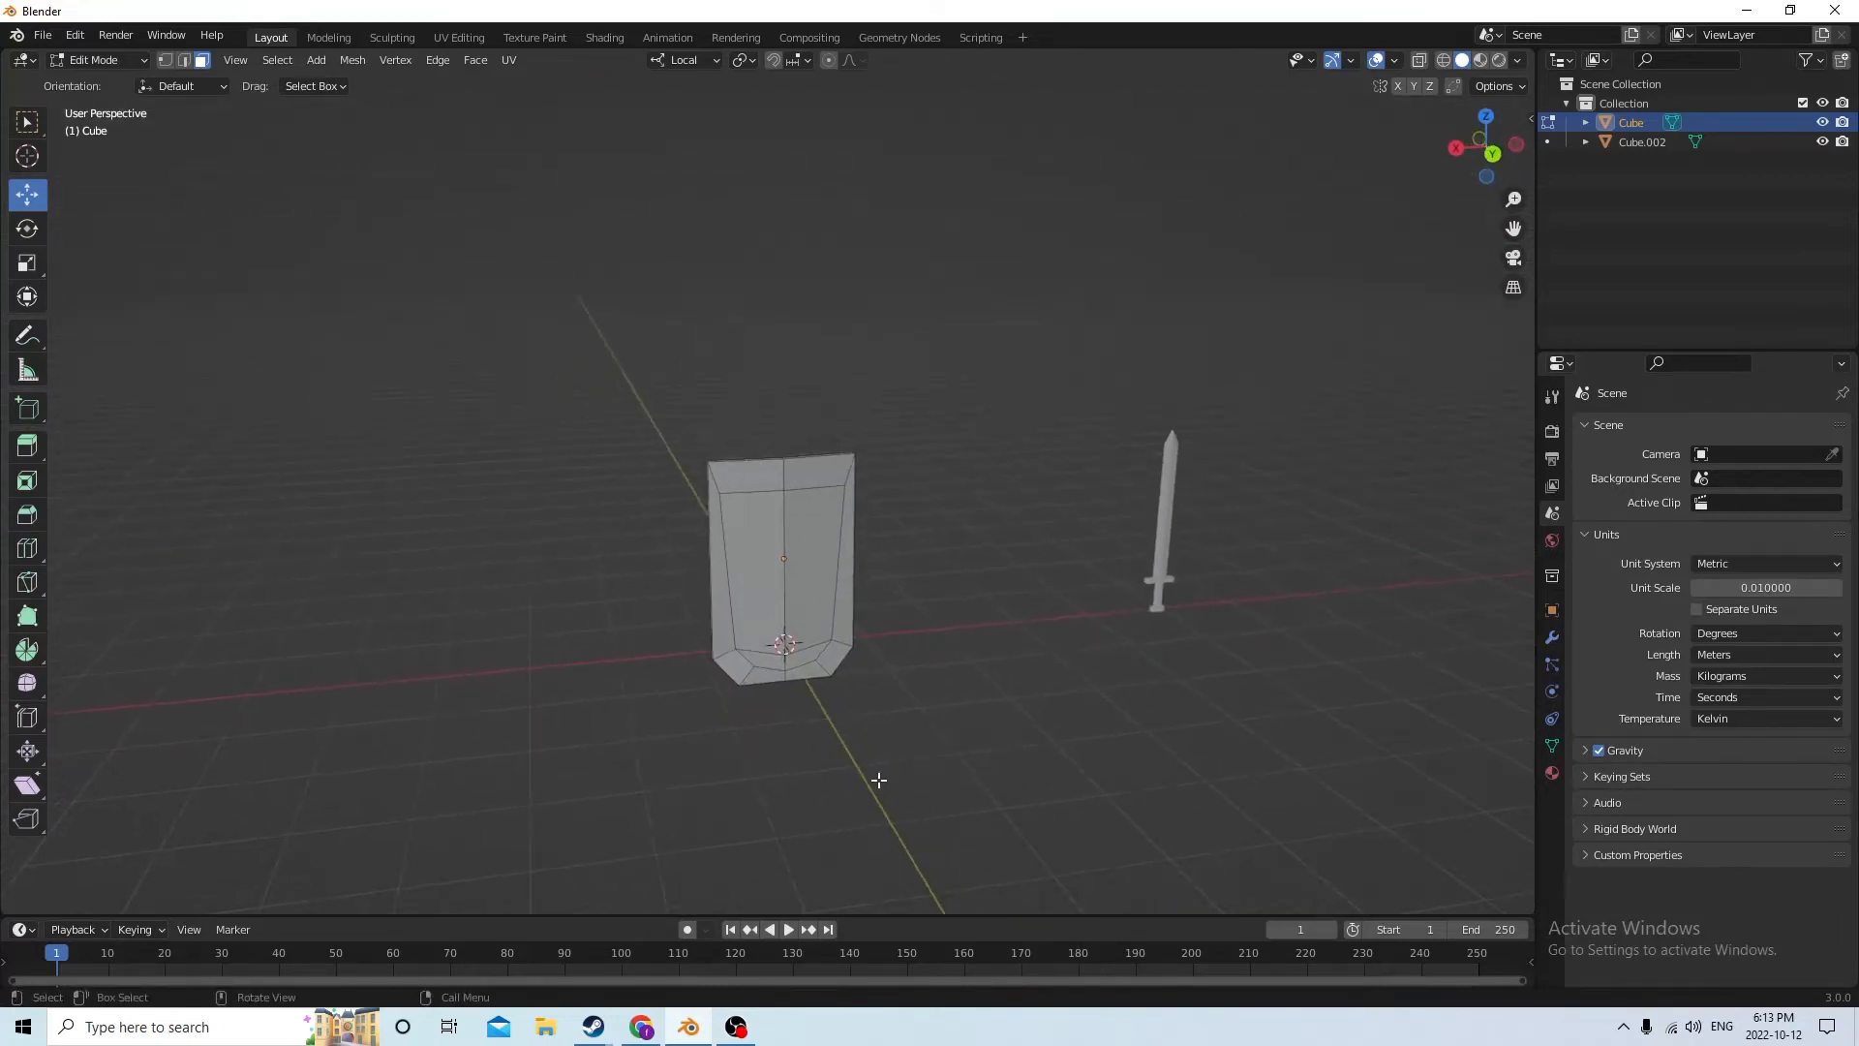
key(shift+a)
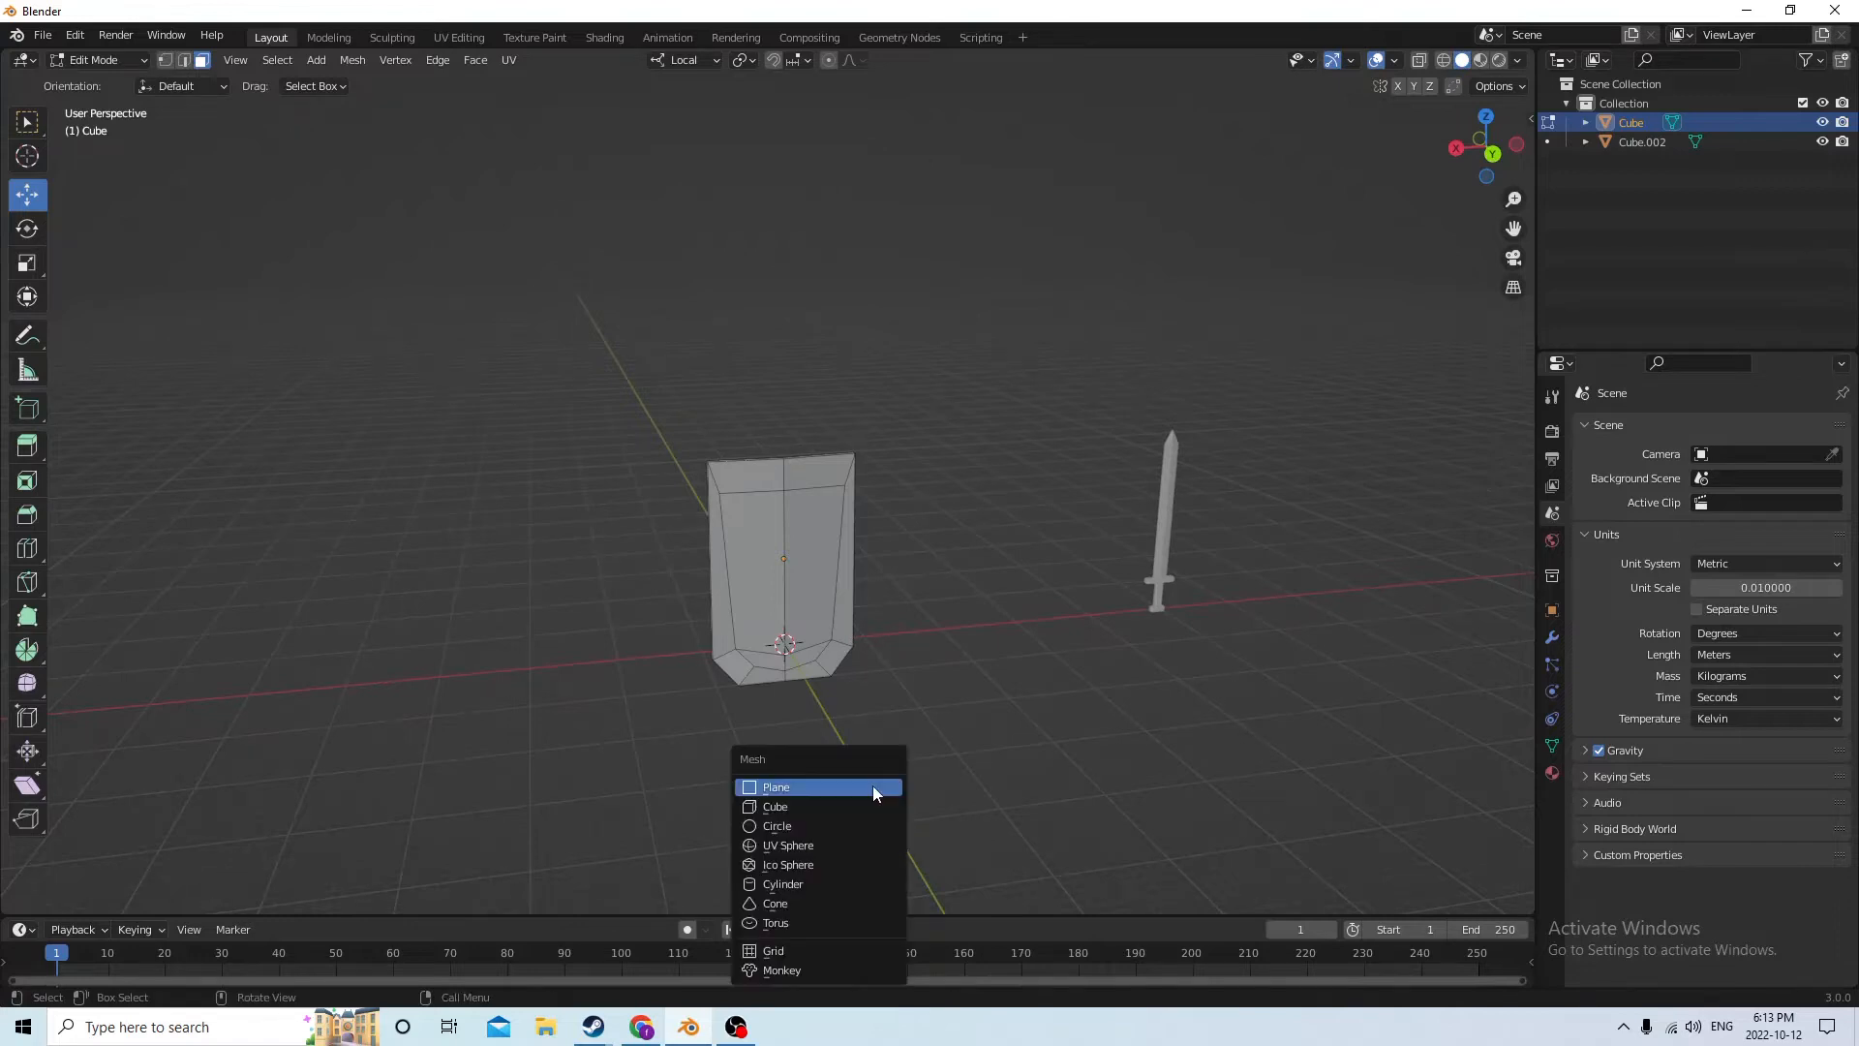
click(813, 805)
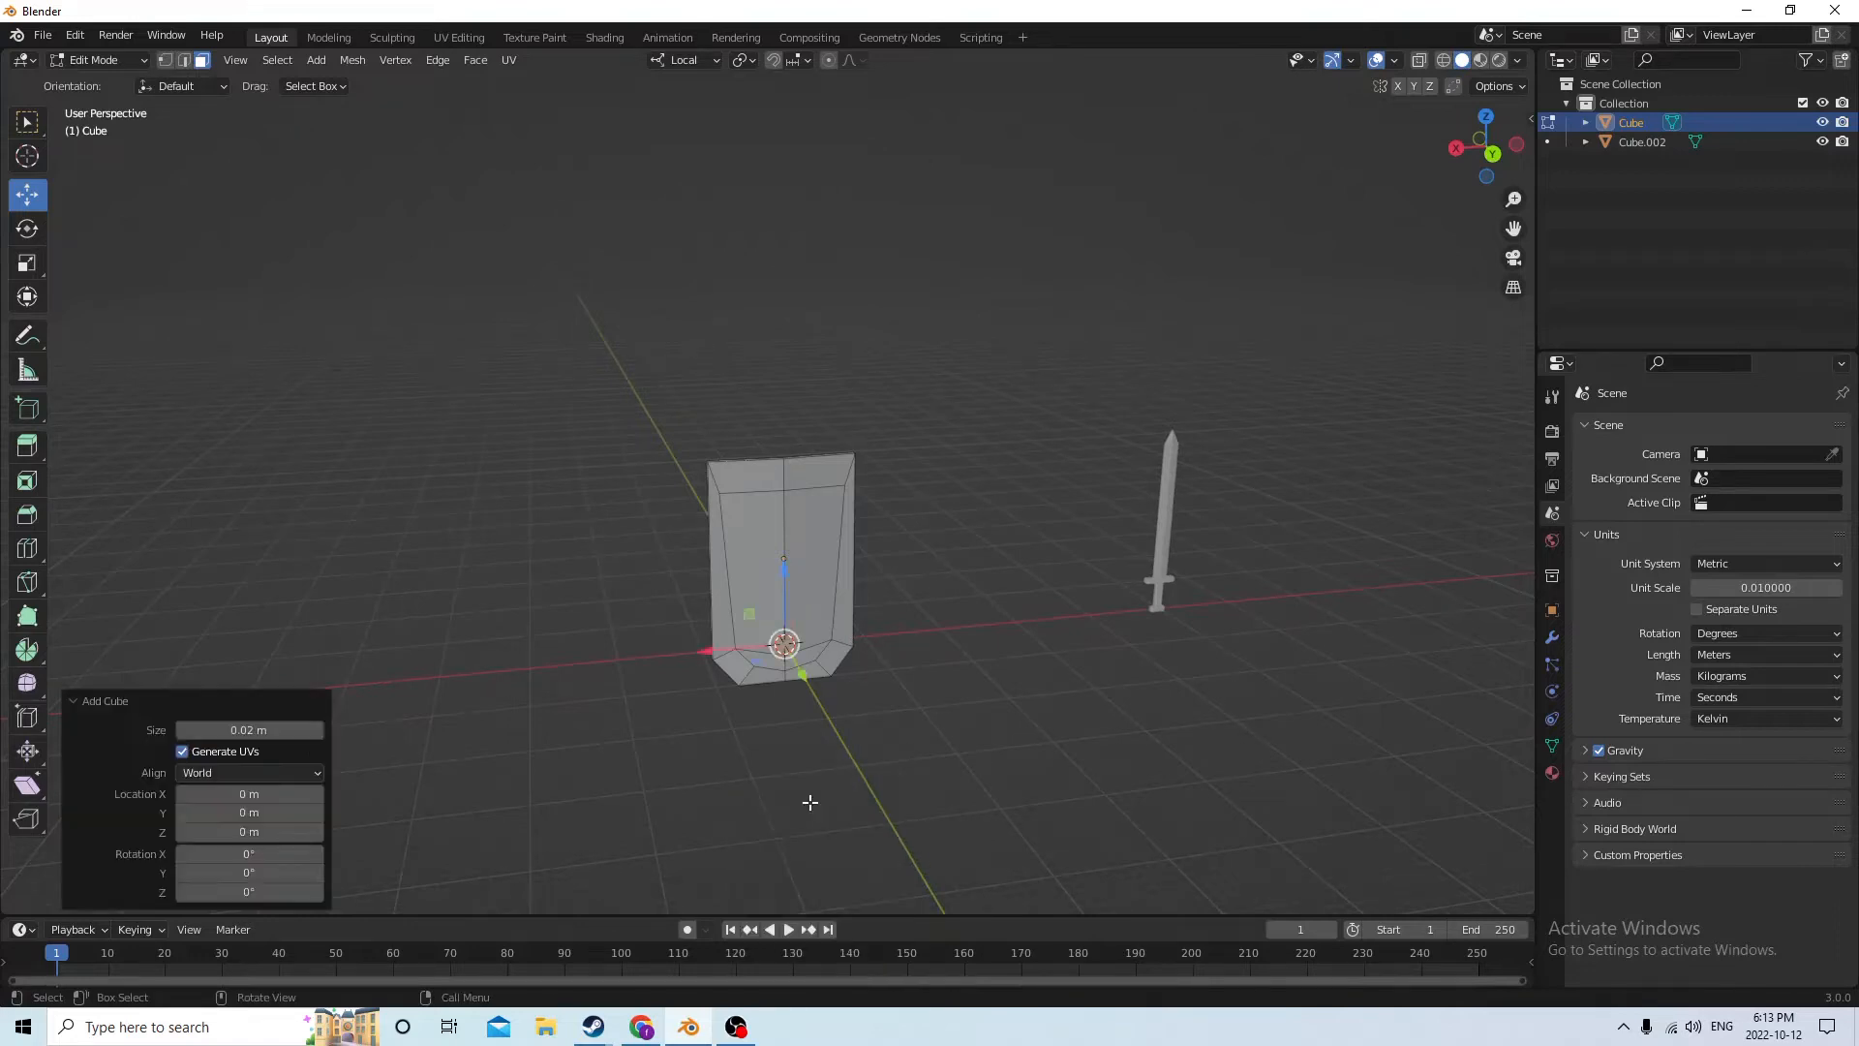
middle_drag(872, 710, 967, 710)
middle_drag(892, 621, 995, 608)
middle_drag(1080, 764, 1003, 846)
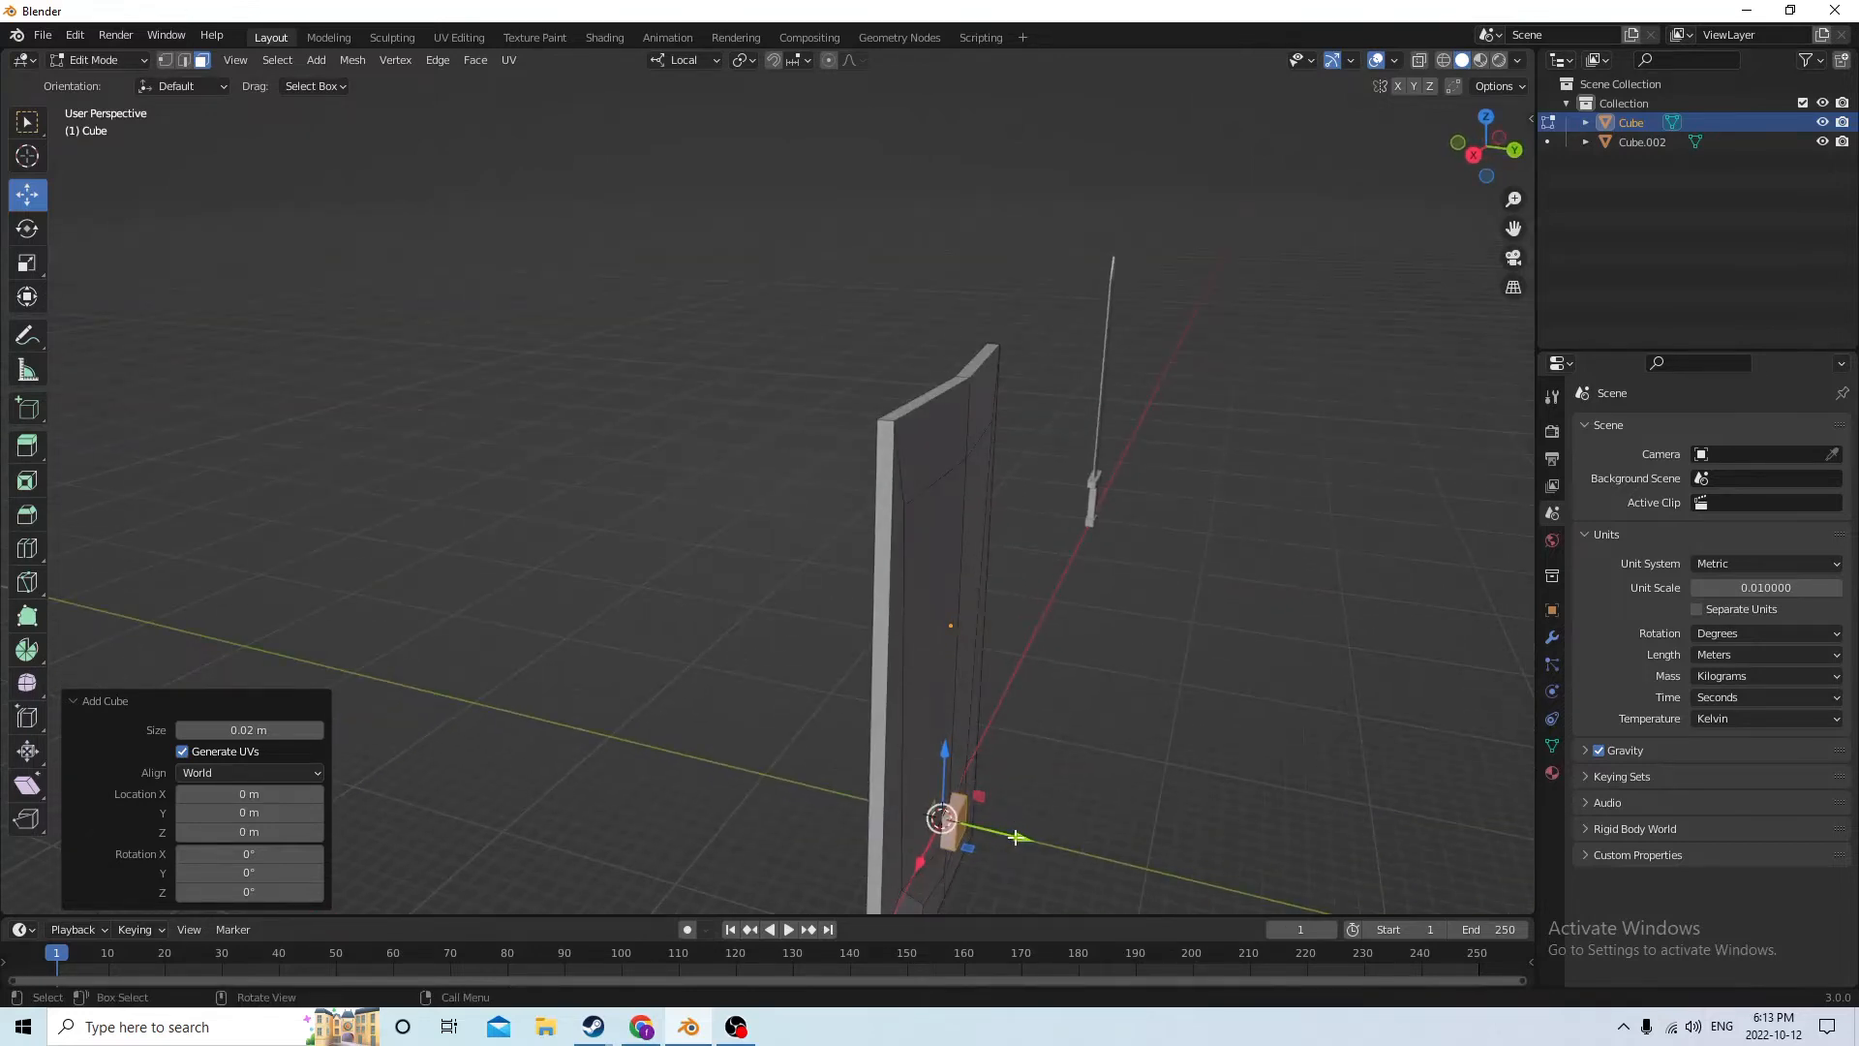
click(75, 37)
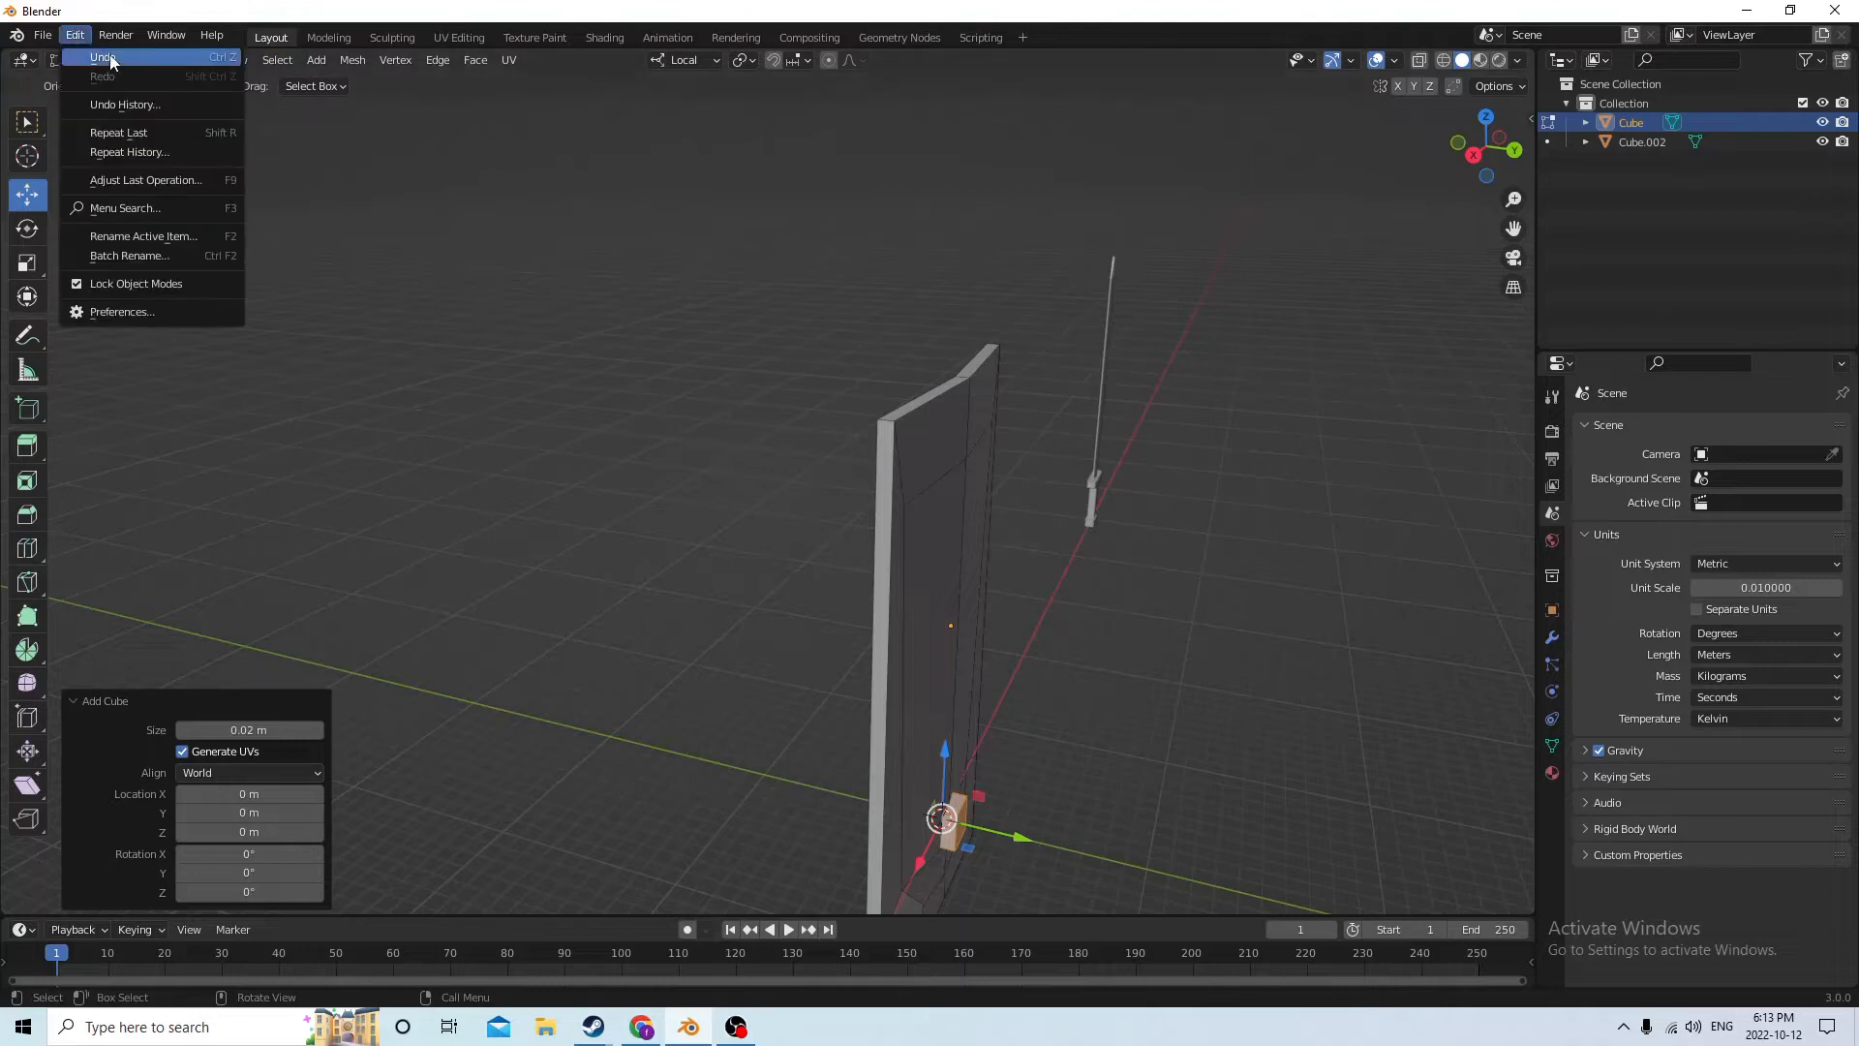
click(97, 60)
Return to Object Mode and add a separate 0.02 m mesh cube at the origin
middle_drag(823, 542, 862, 734)
key(Tab)
click(1040, 757)
click(918, 575)
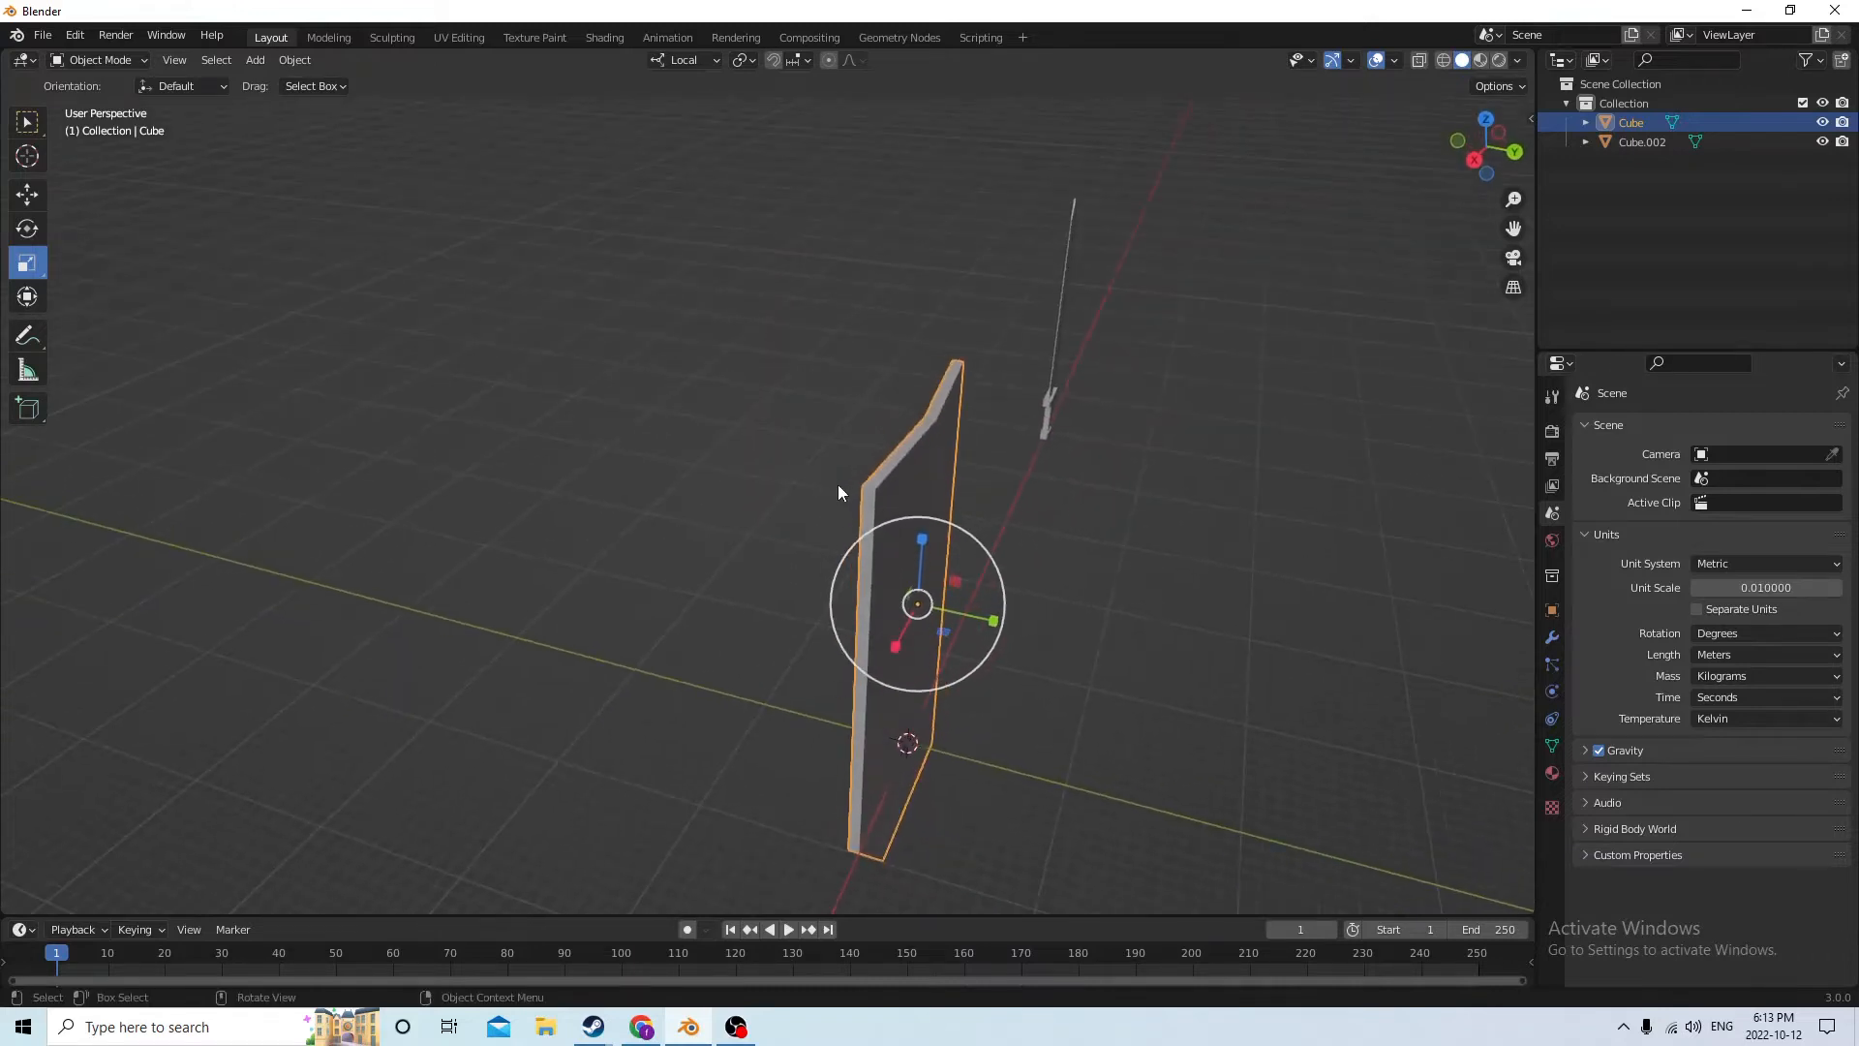
middle_drag(866, 497, 913, 759)
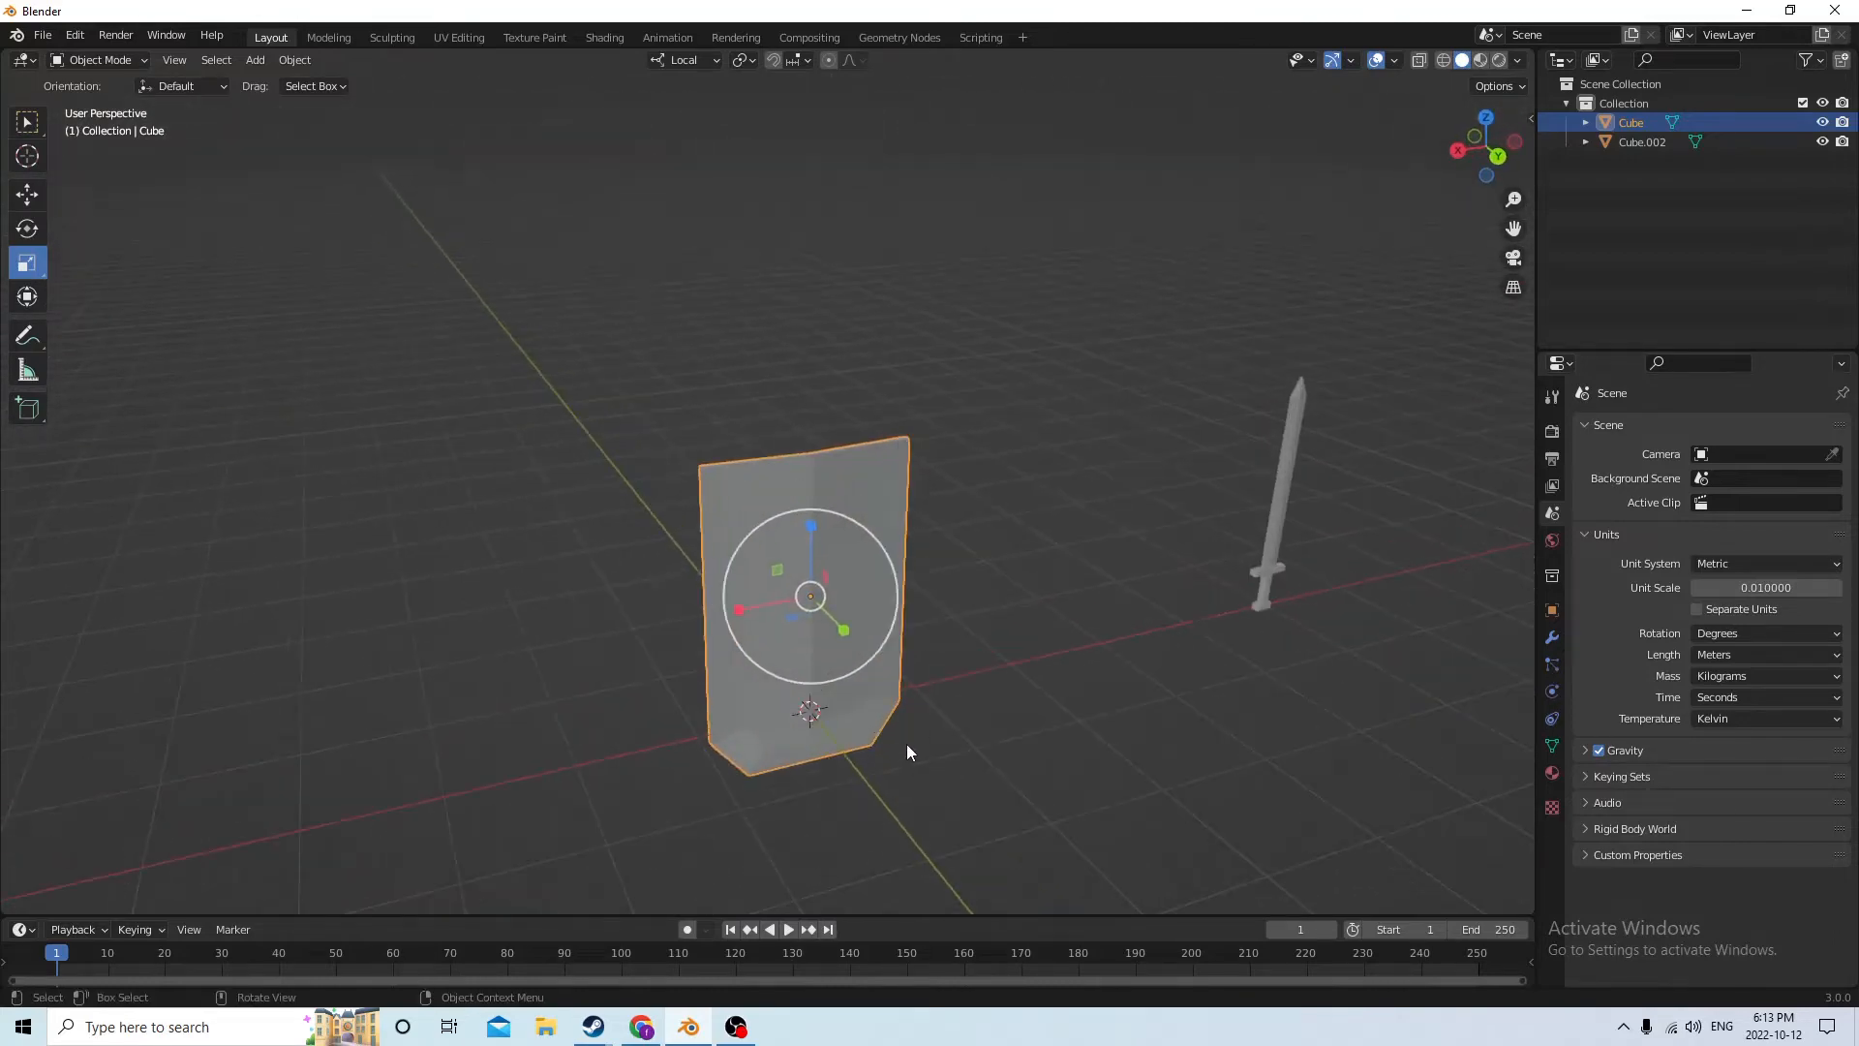
key(shift+a)
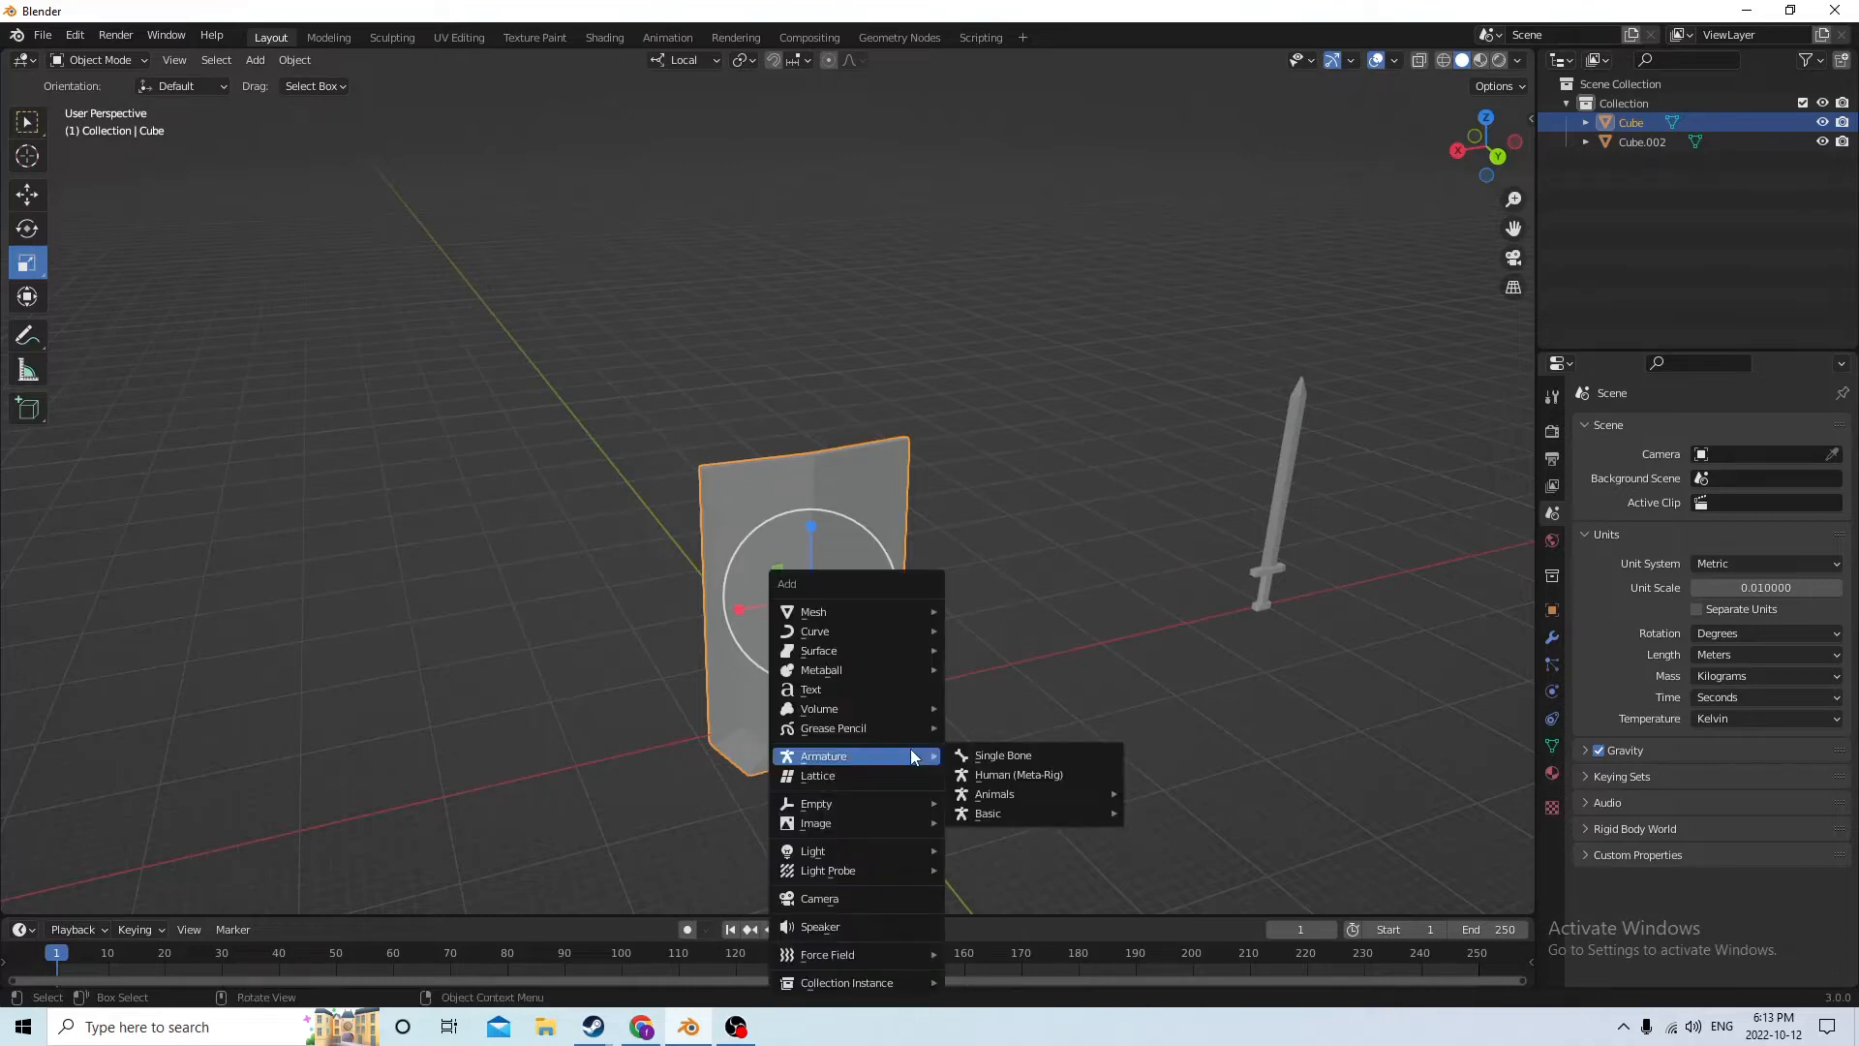
mouse_move(862, 611)
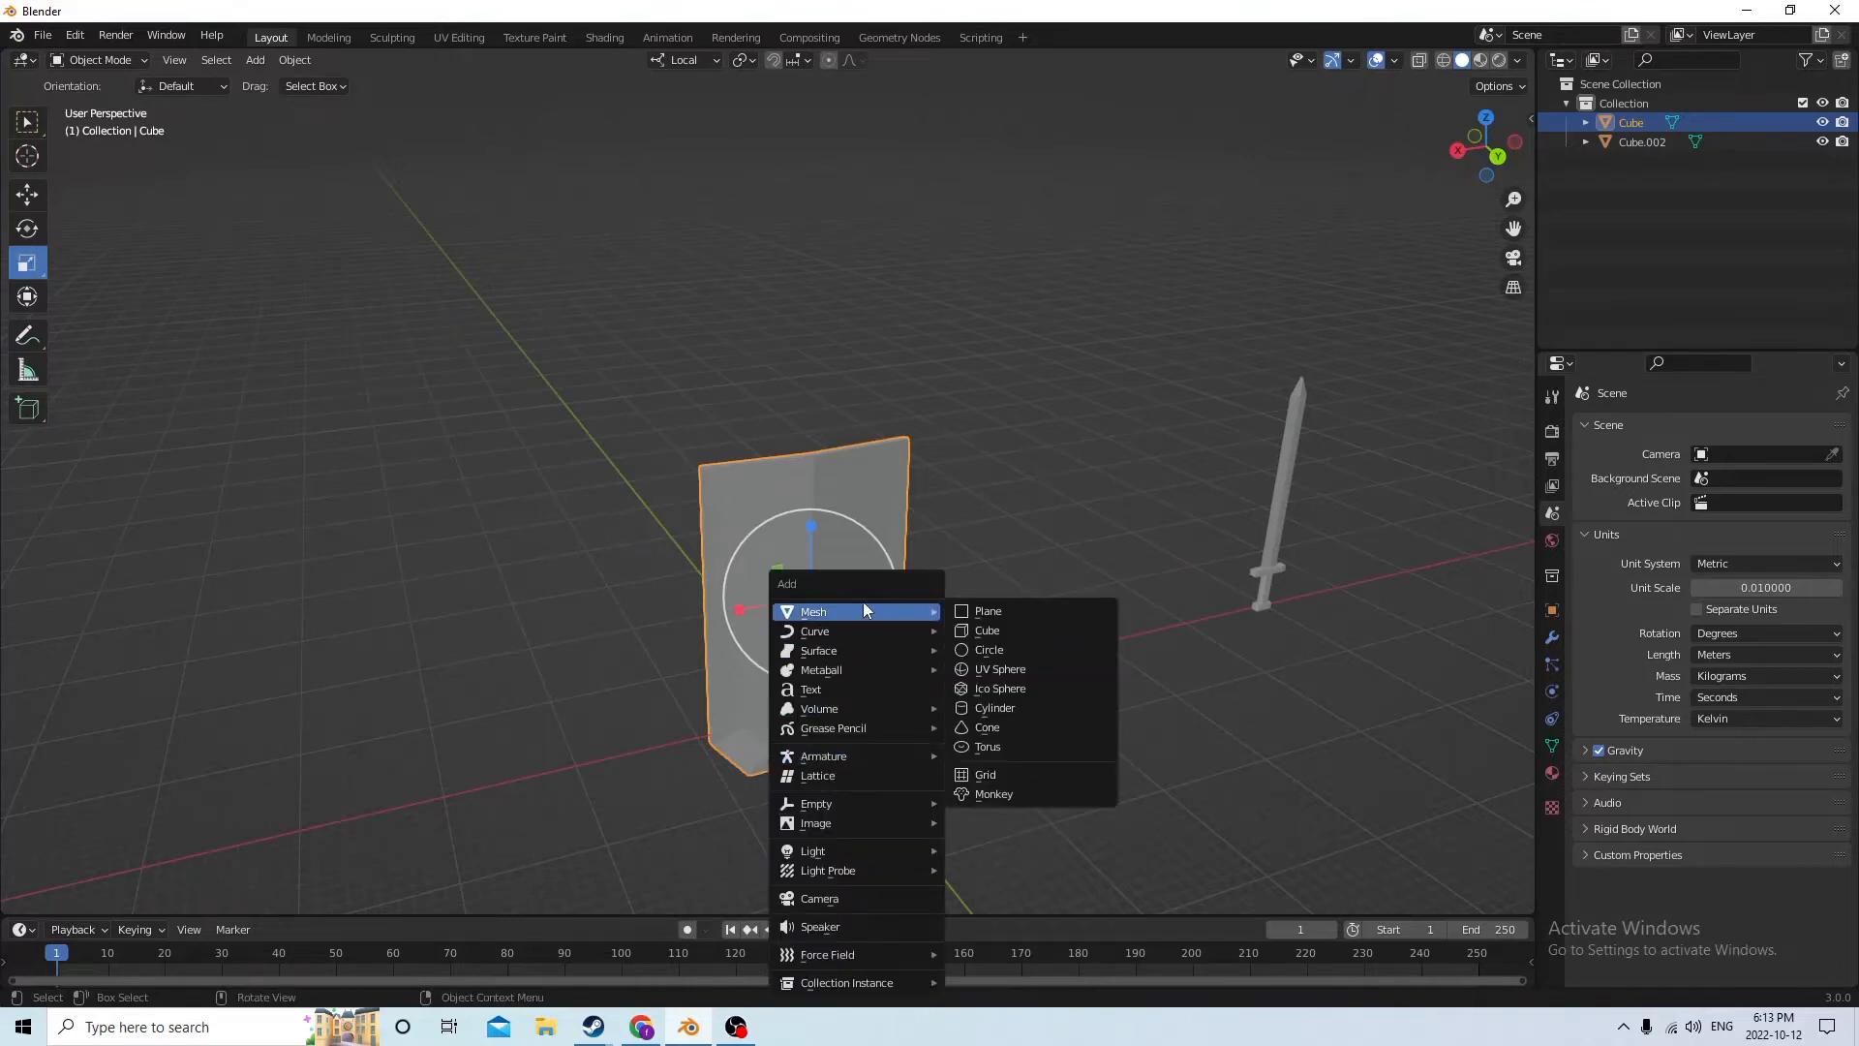
click(978, 634)
Move the new cube behind the slab by about 0.059 m along negative local Y and raise it about 0.111 m along Z
middle_drag(821, 593, 999, 649)
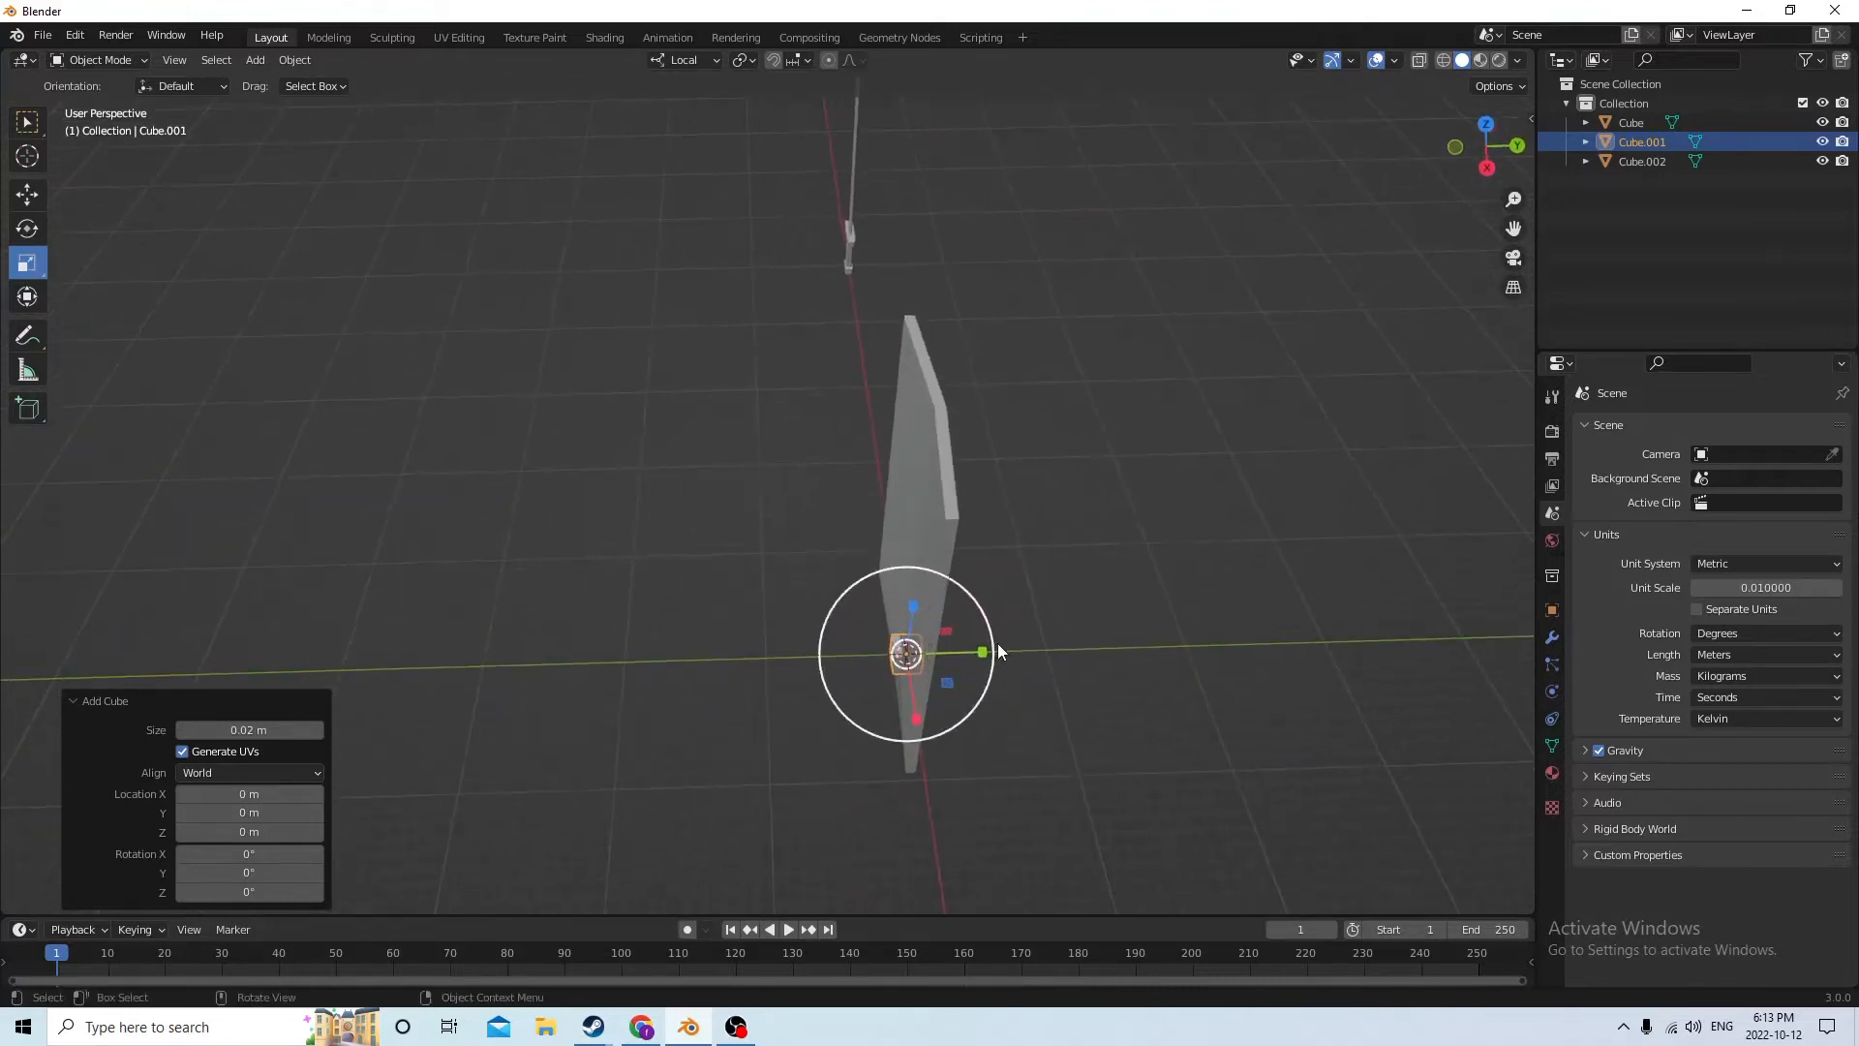
click(22, 197)
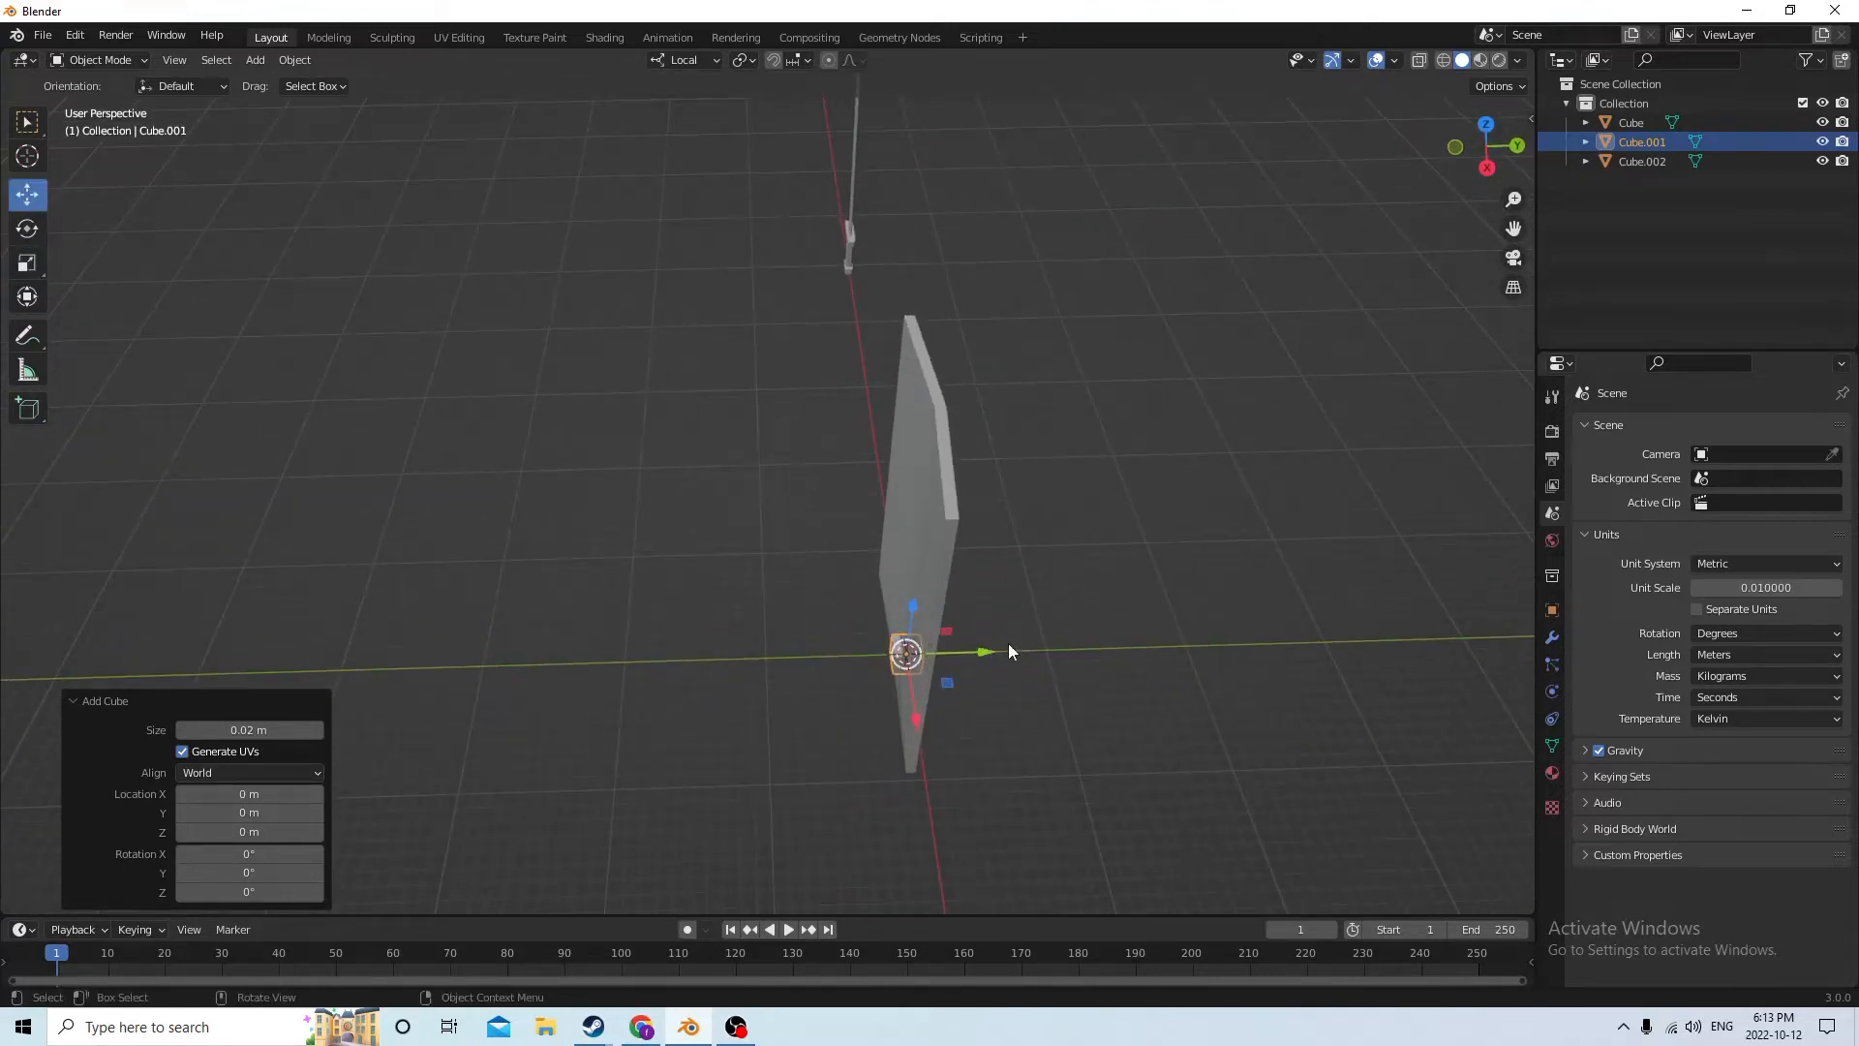
drag(1008, 651, 925, 650)
middle_drag(925, 651, 1121, 636)
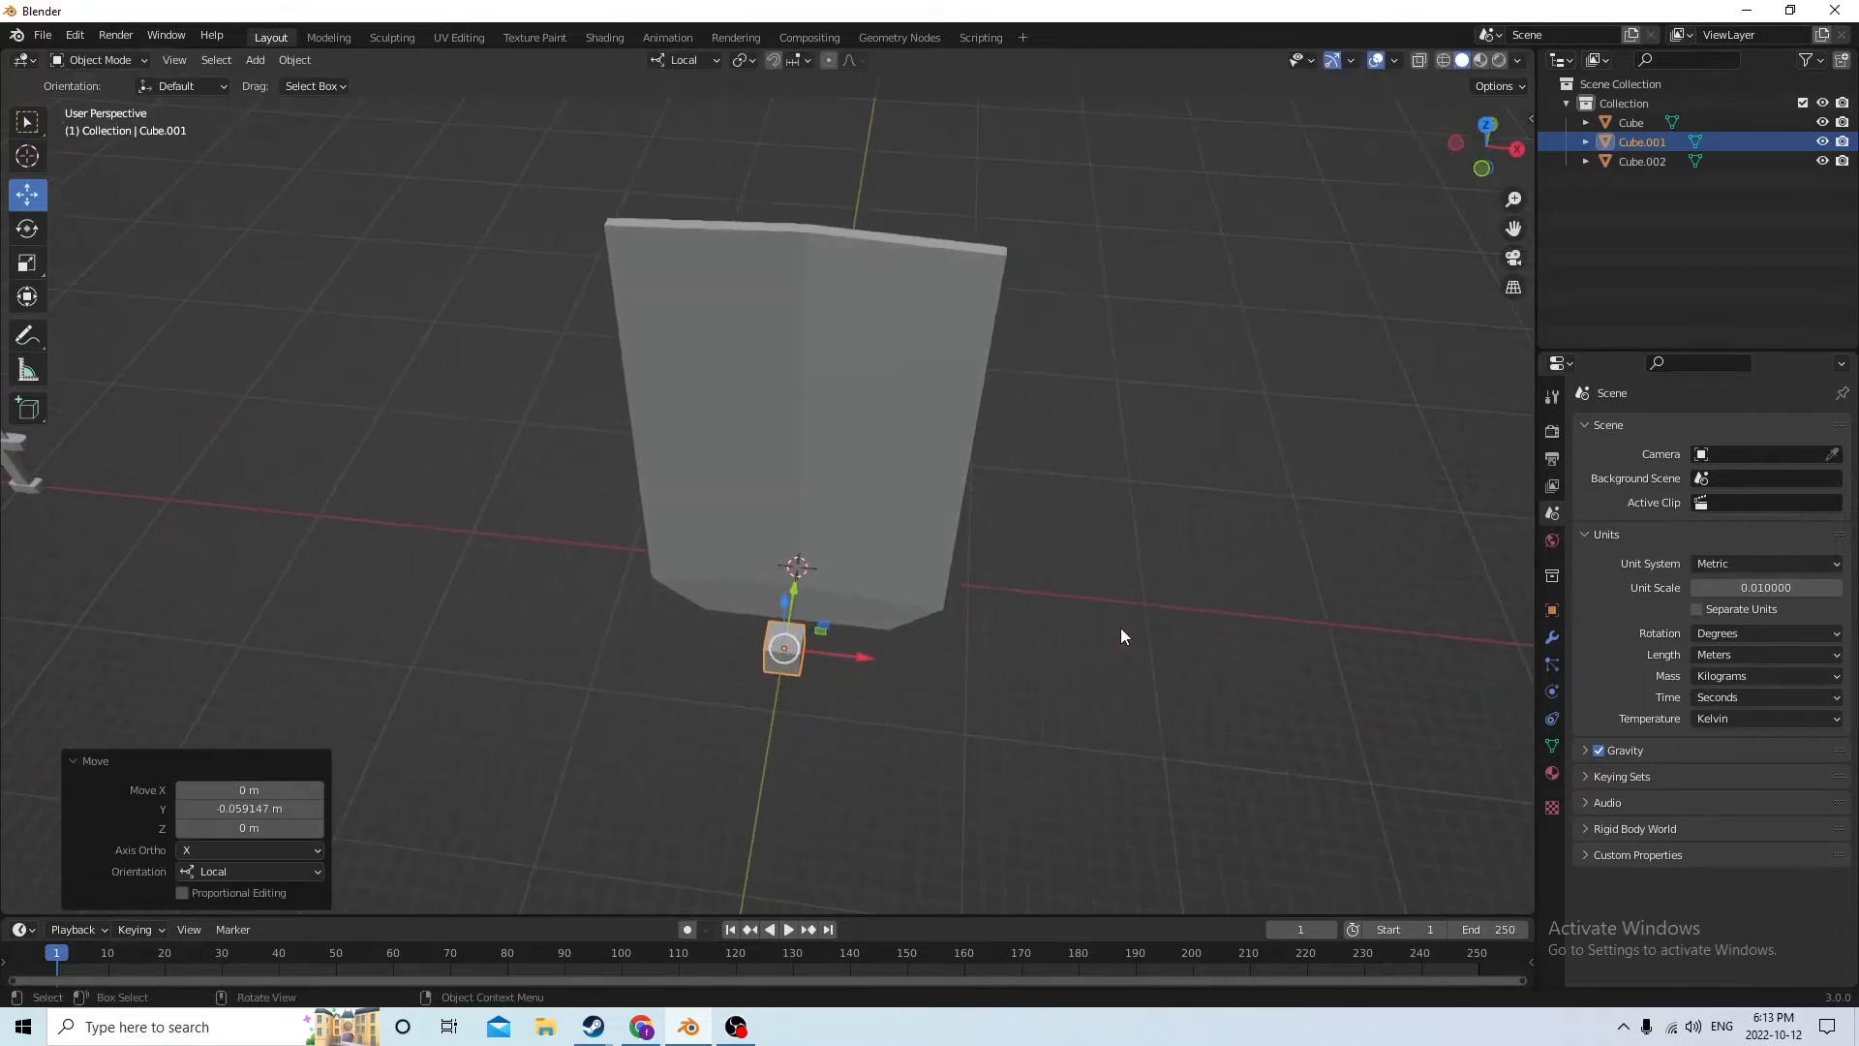
click(28, 264)
middle_drag(387, 291, 880, 640)
click(27, 195)
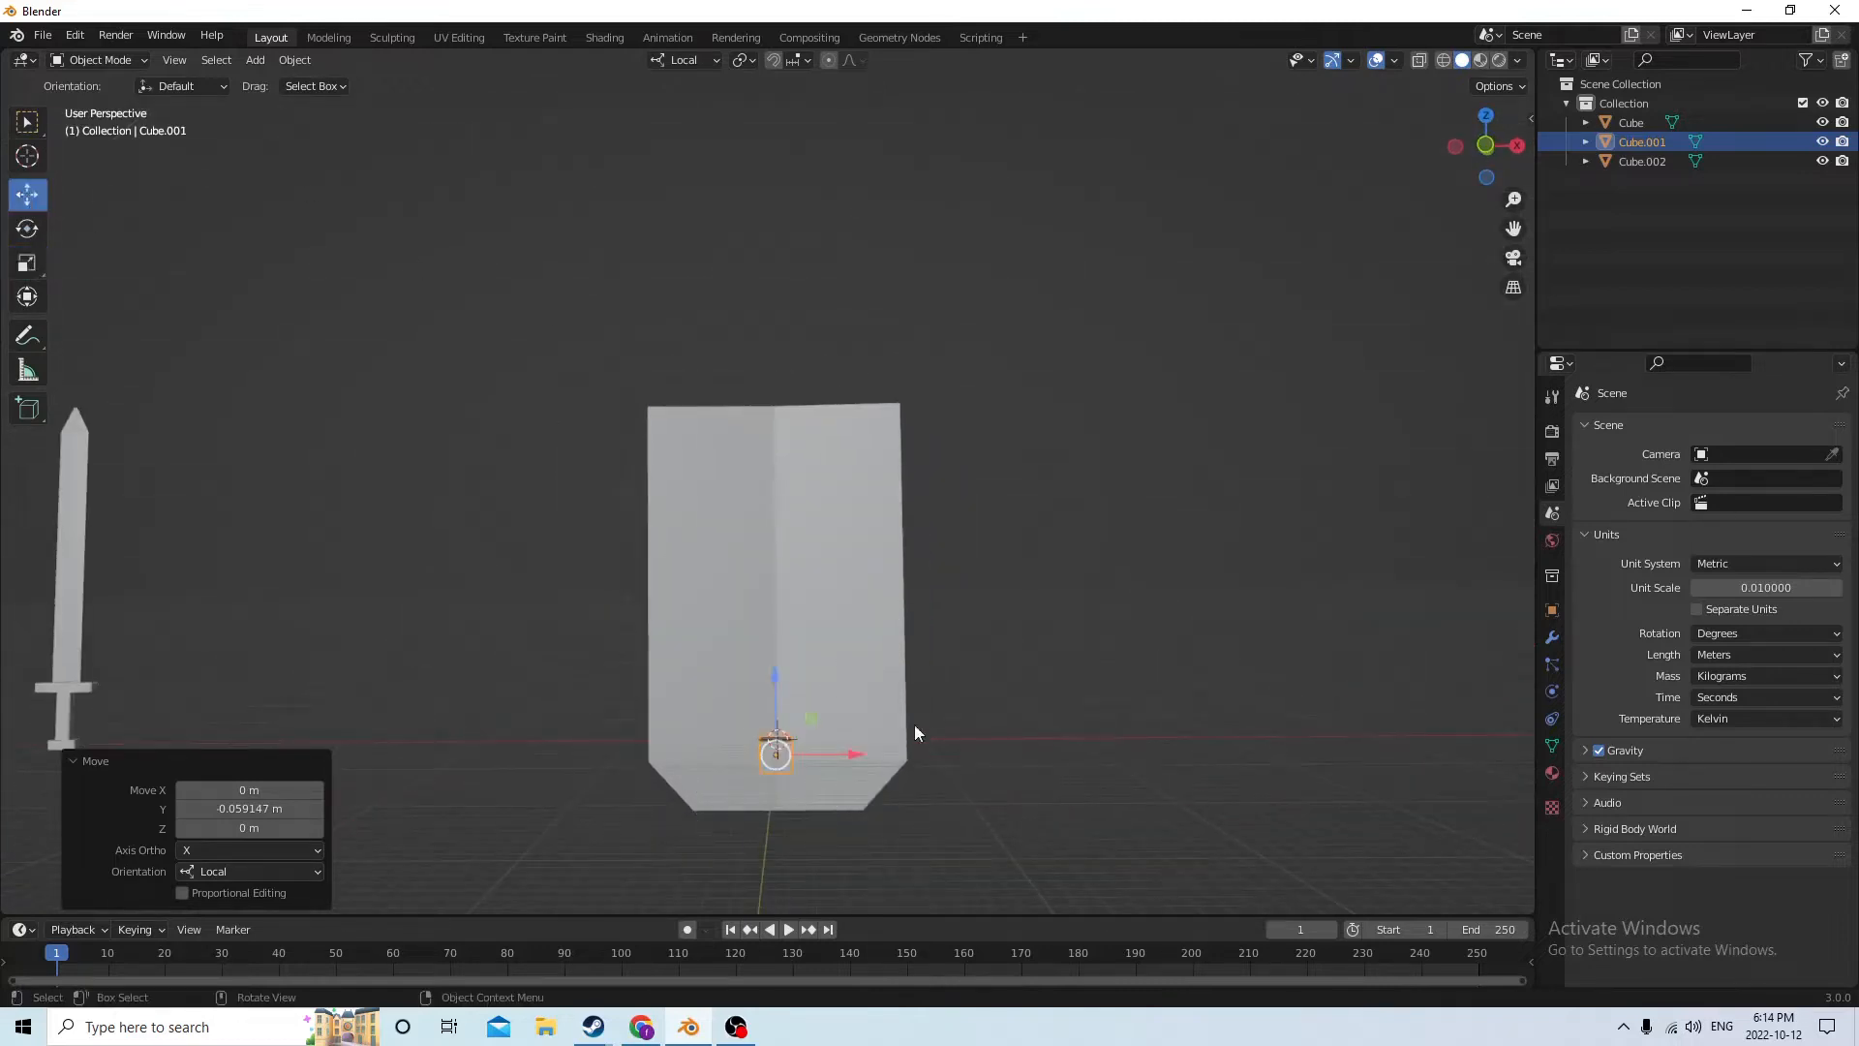
drag(779, 671, 763, 489)
middle_drag(764, 489, 715, 602)
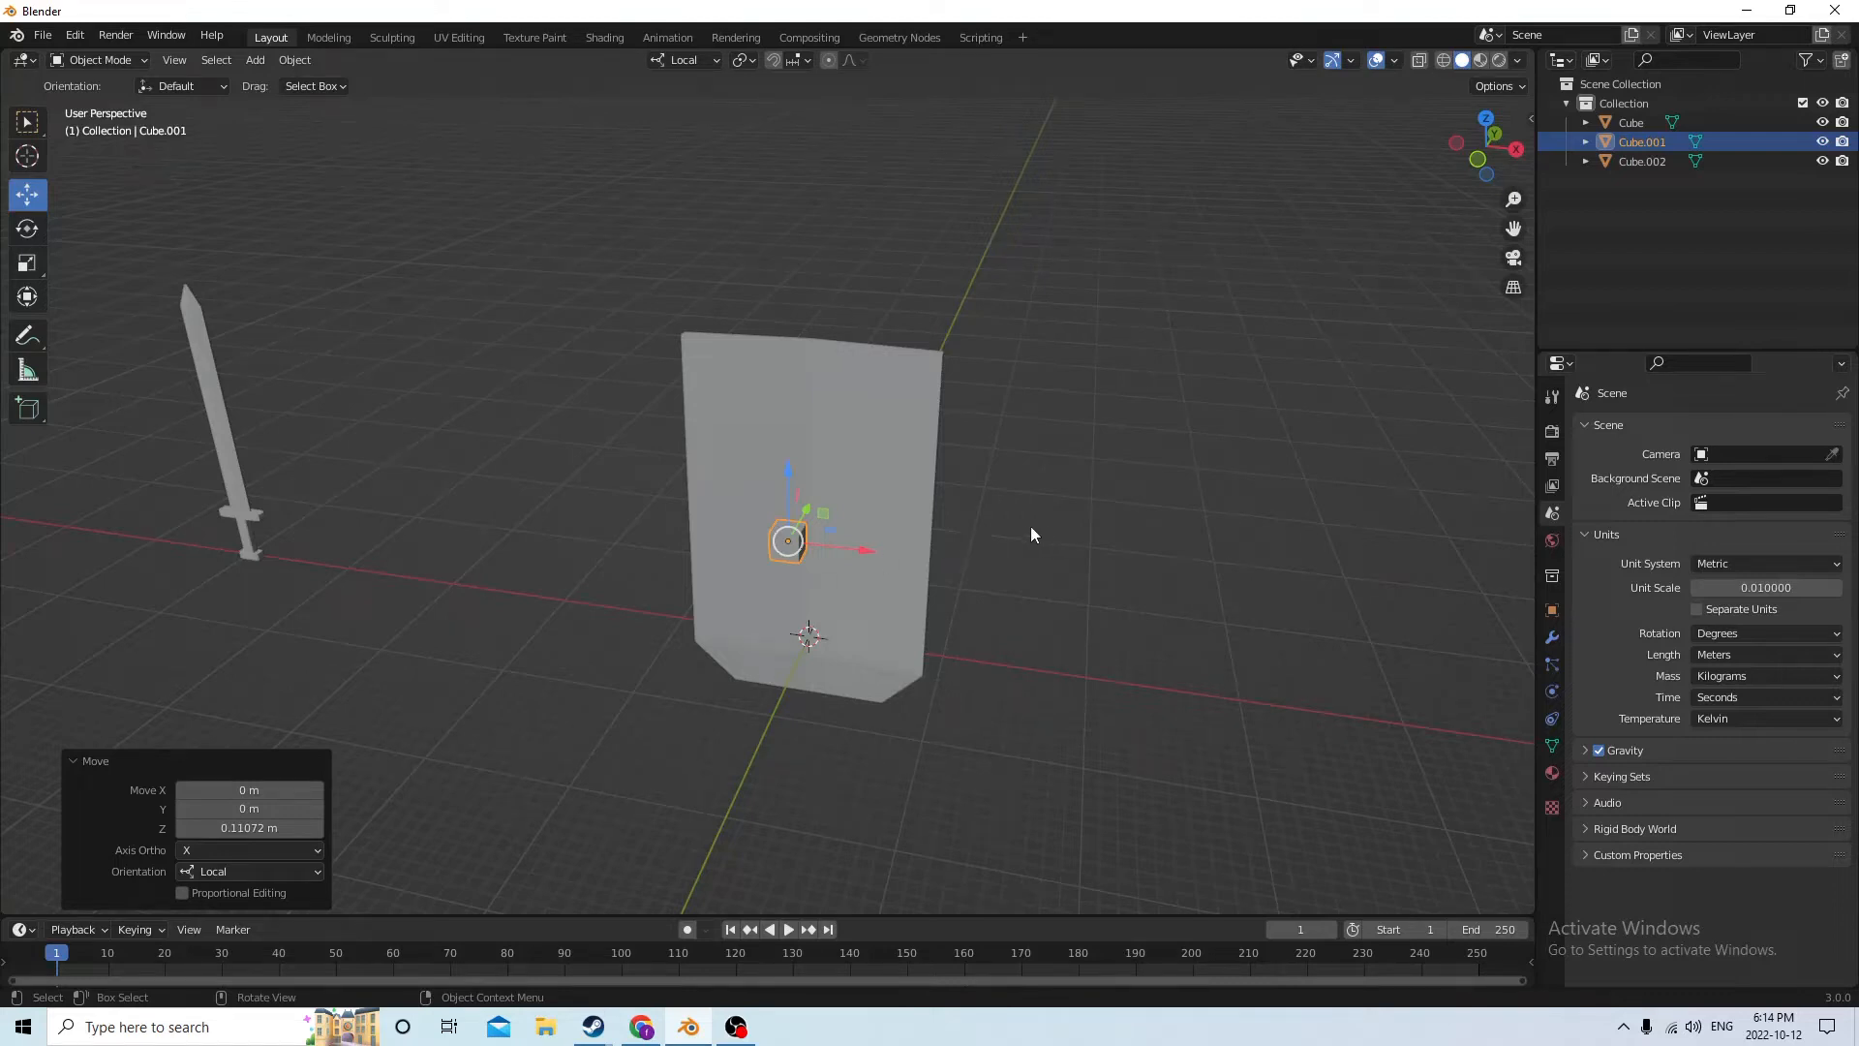
Stretch the cube along local Z into a tall bar and scale it to 0.479 along local X
click(27, 260)
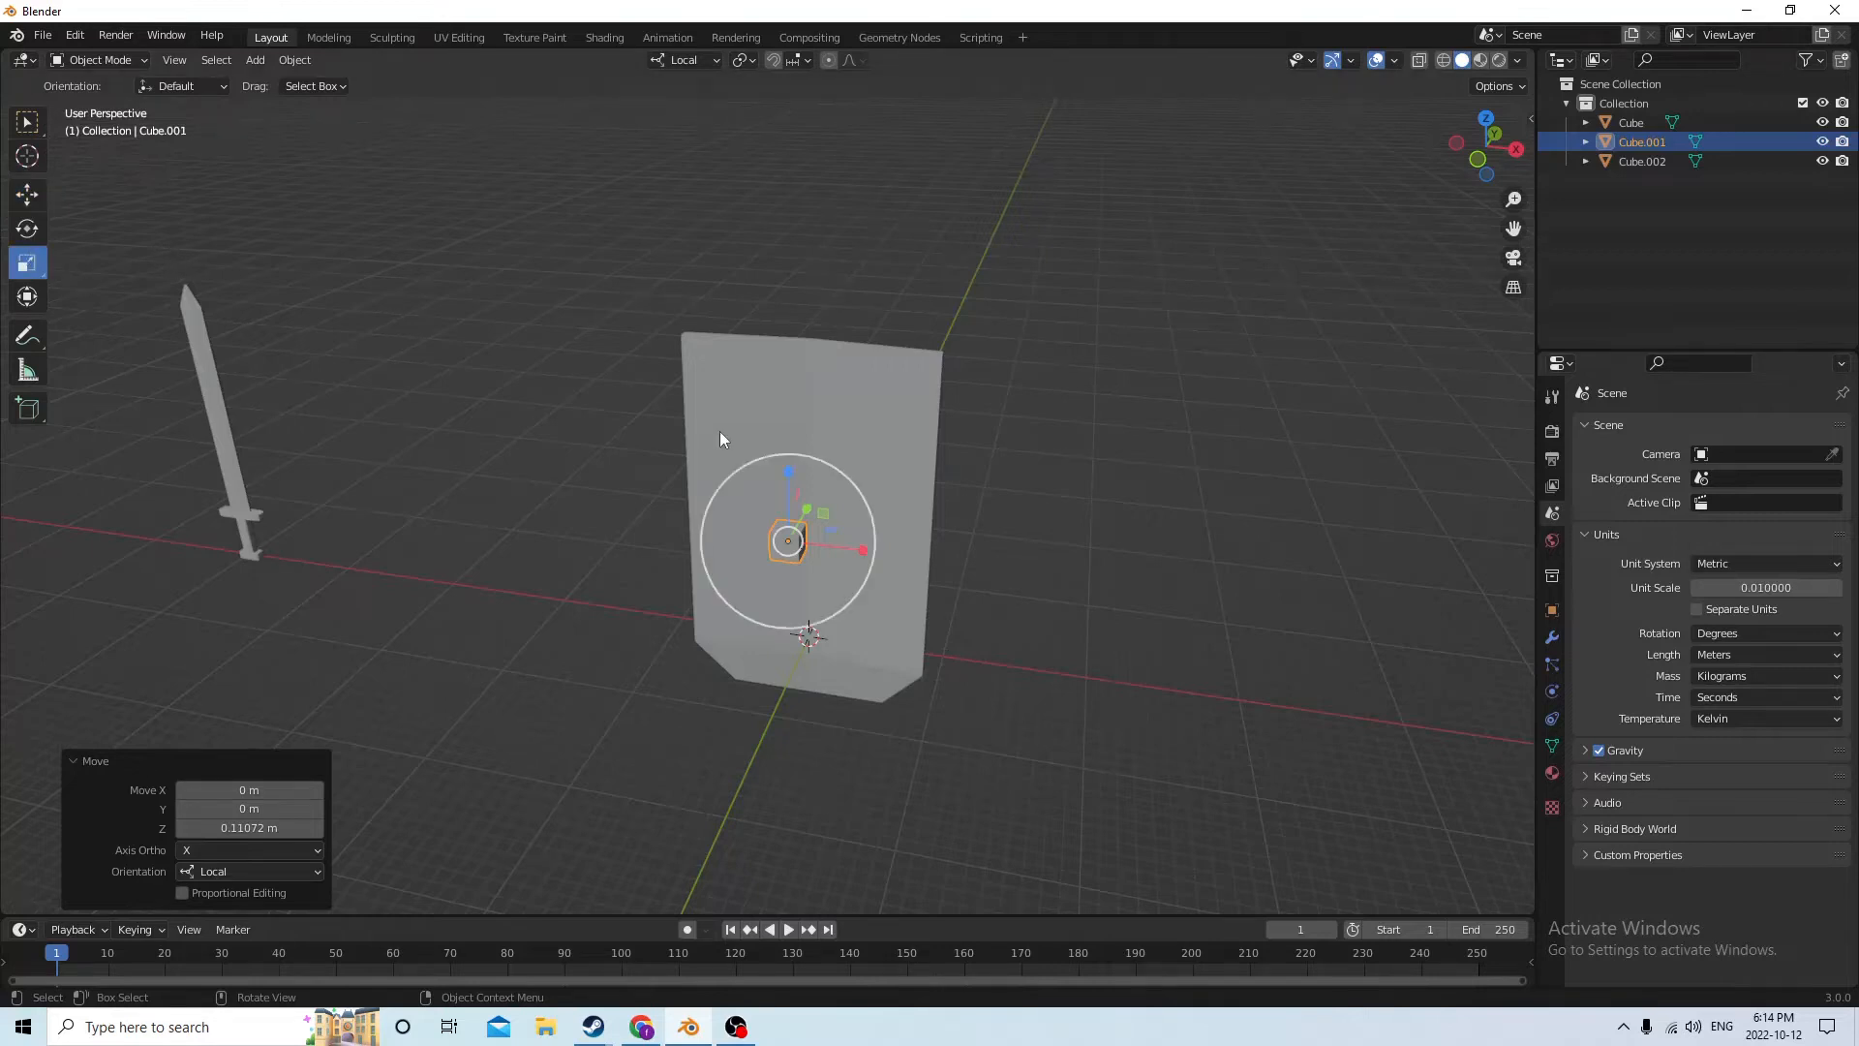
middle_drag(721, 436, 769, 509)
scroll(728, 409, up, 2)
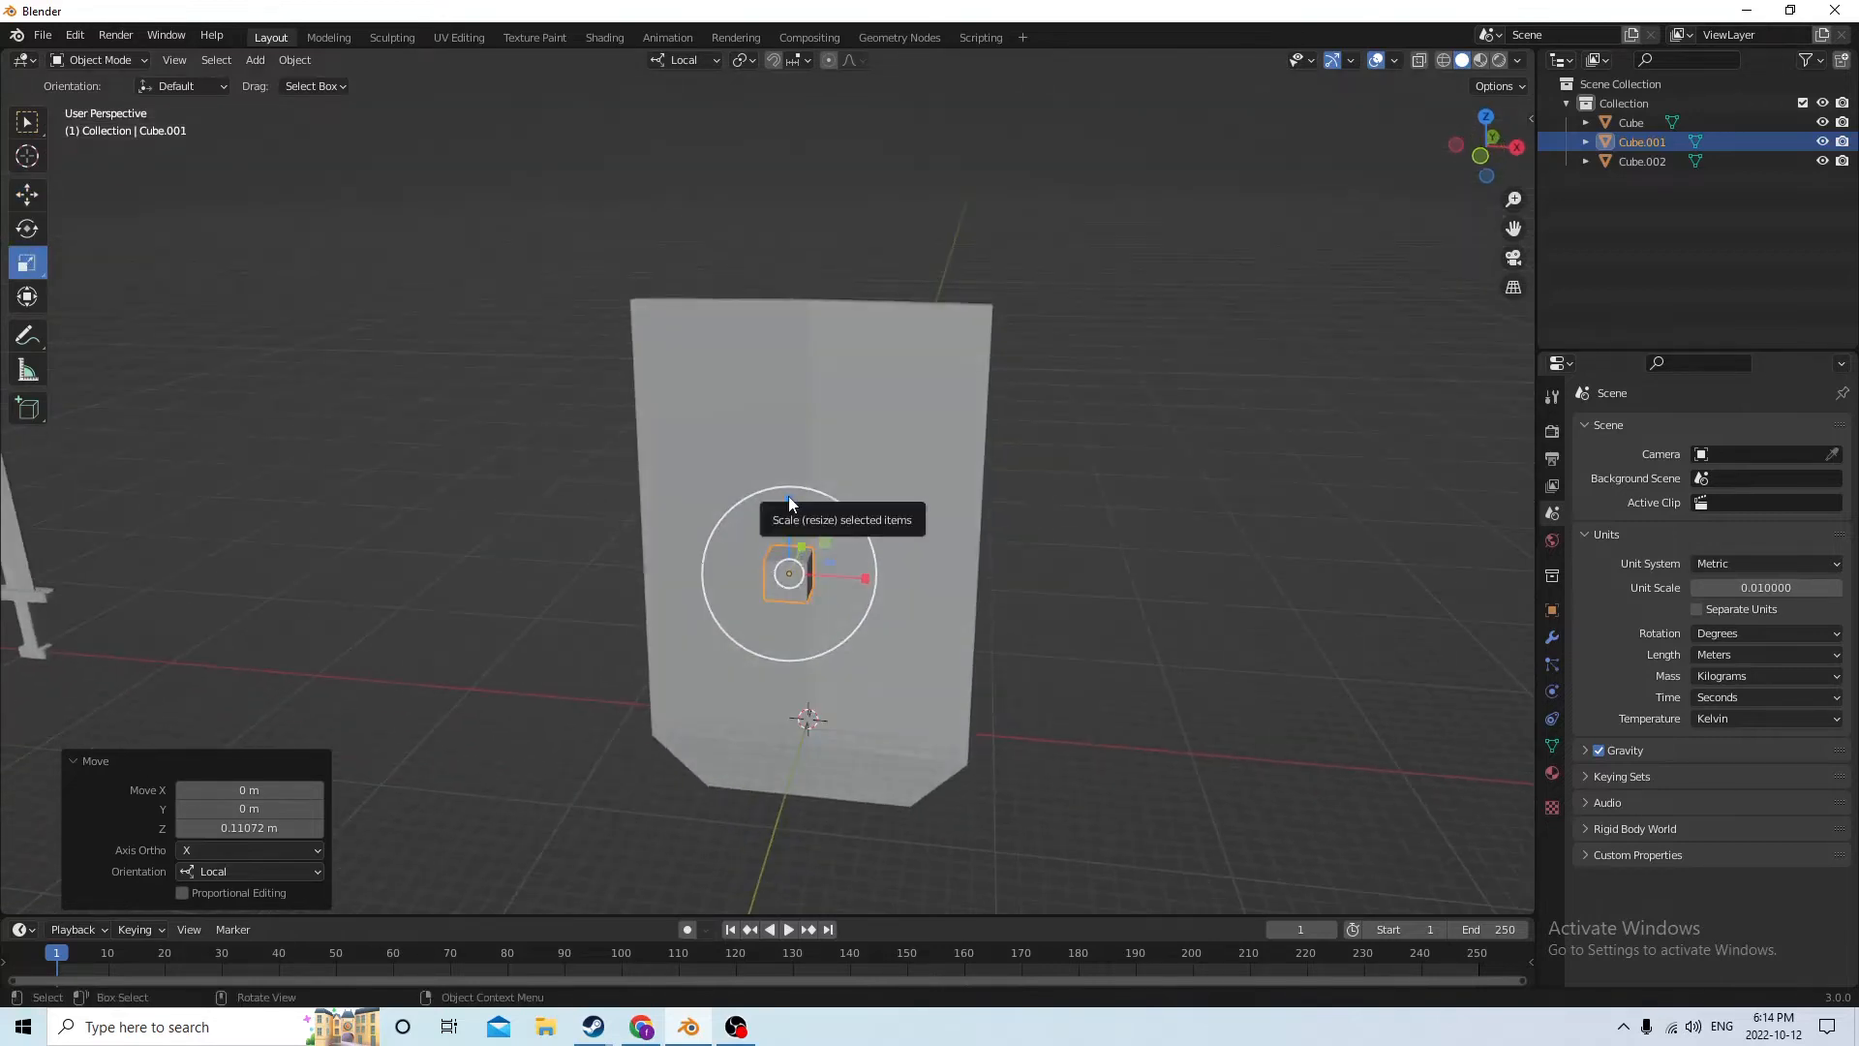
drag(789, 499, 765, 85)
middle_drag(763, 116, 900, 552)
drag(877, 573, 835, 560)
middle_drag(835, 559, 650, 566)
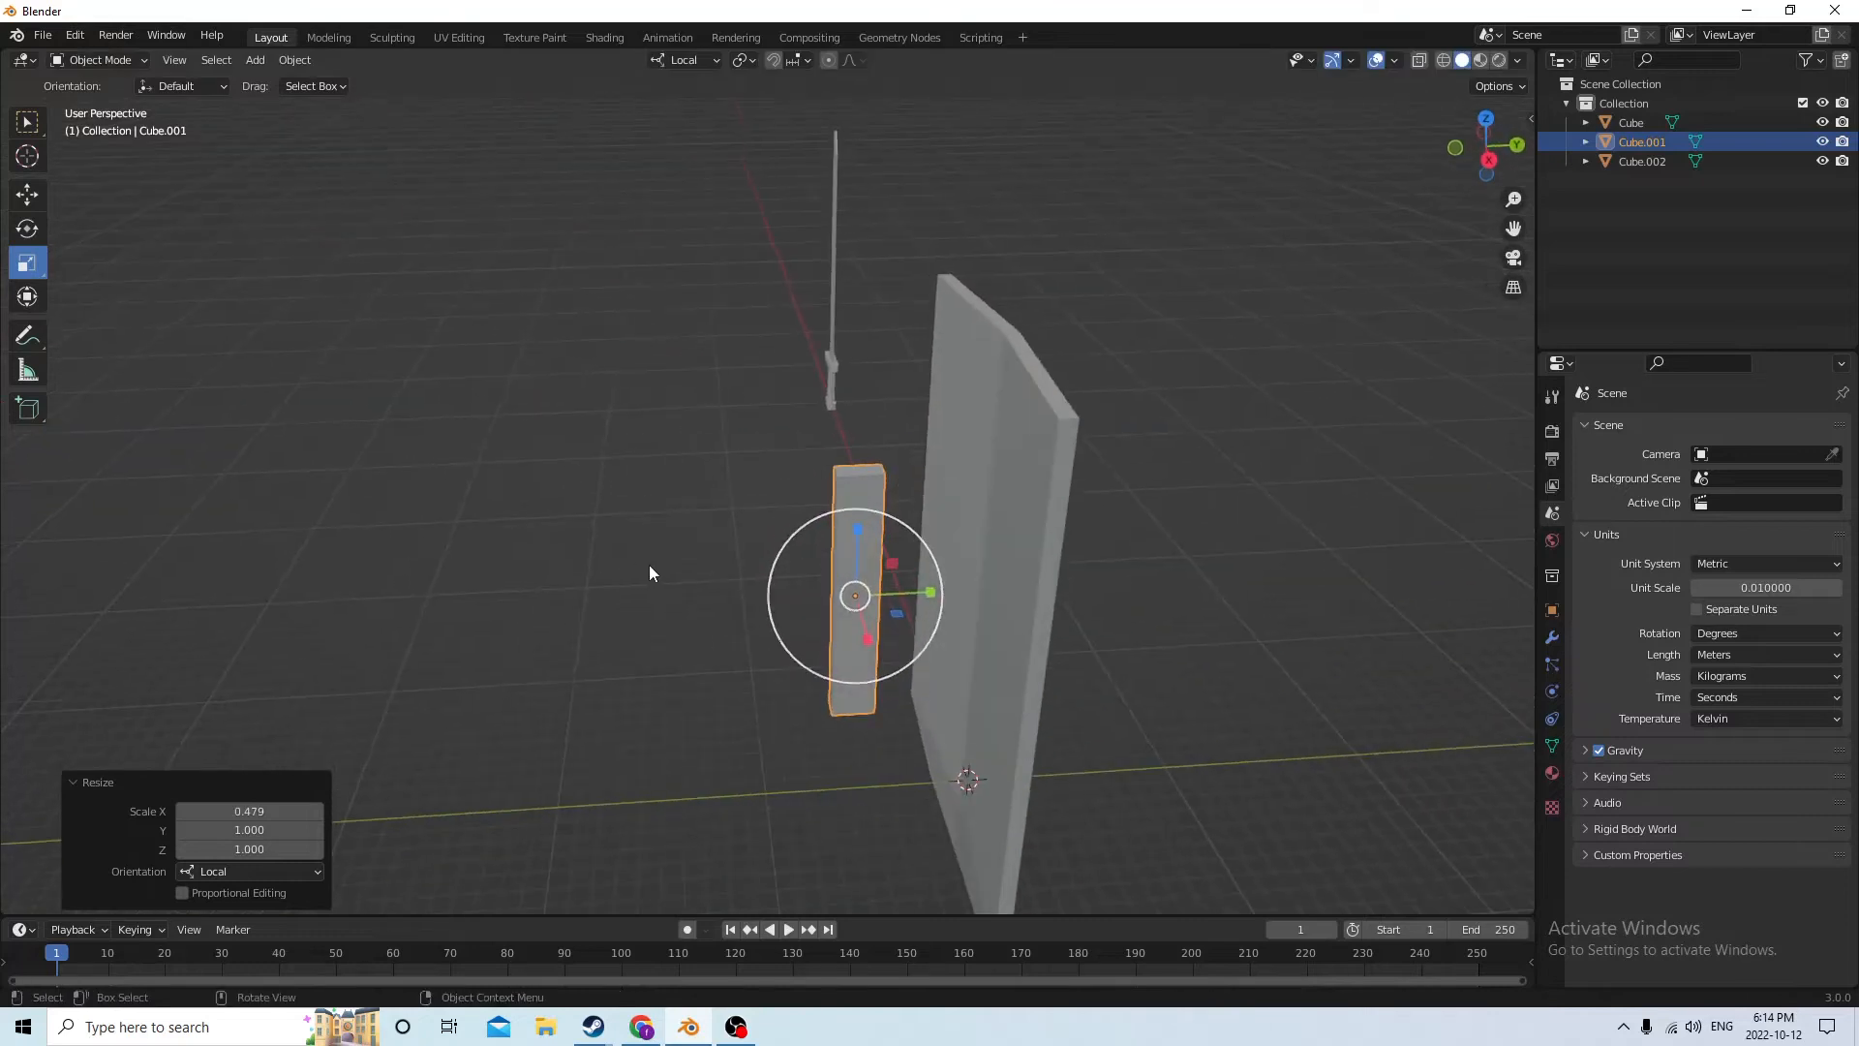
Scale the tall bar along local Y to 1.852 to deepen it towards the slab, then deselect it
drag(927, 600, 987, 595)
middle_drag(987, 596, 979, 504)
middle_drag(856, 539, 891, 485)
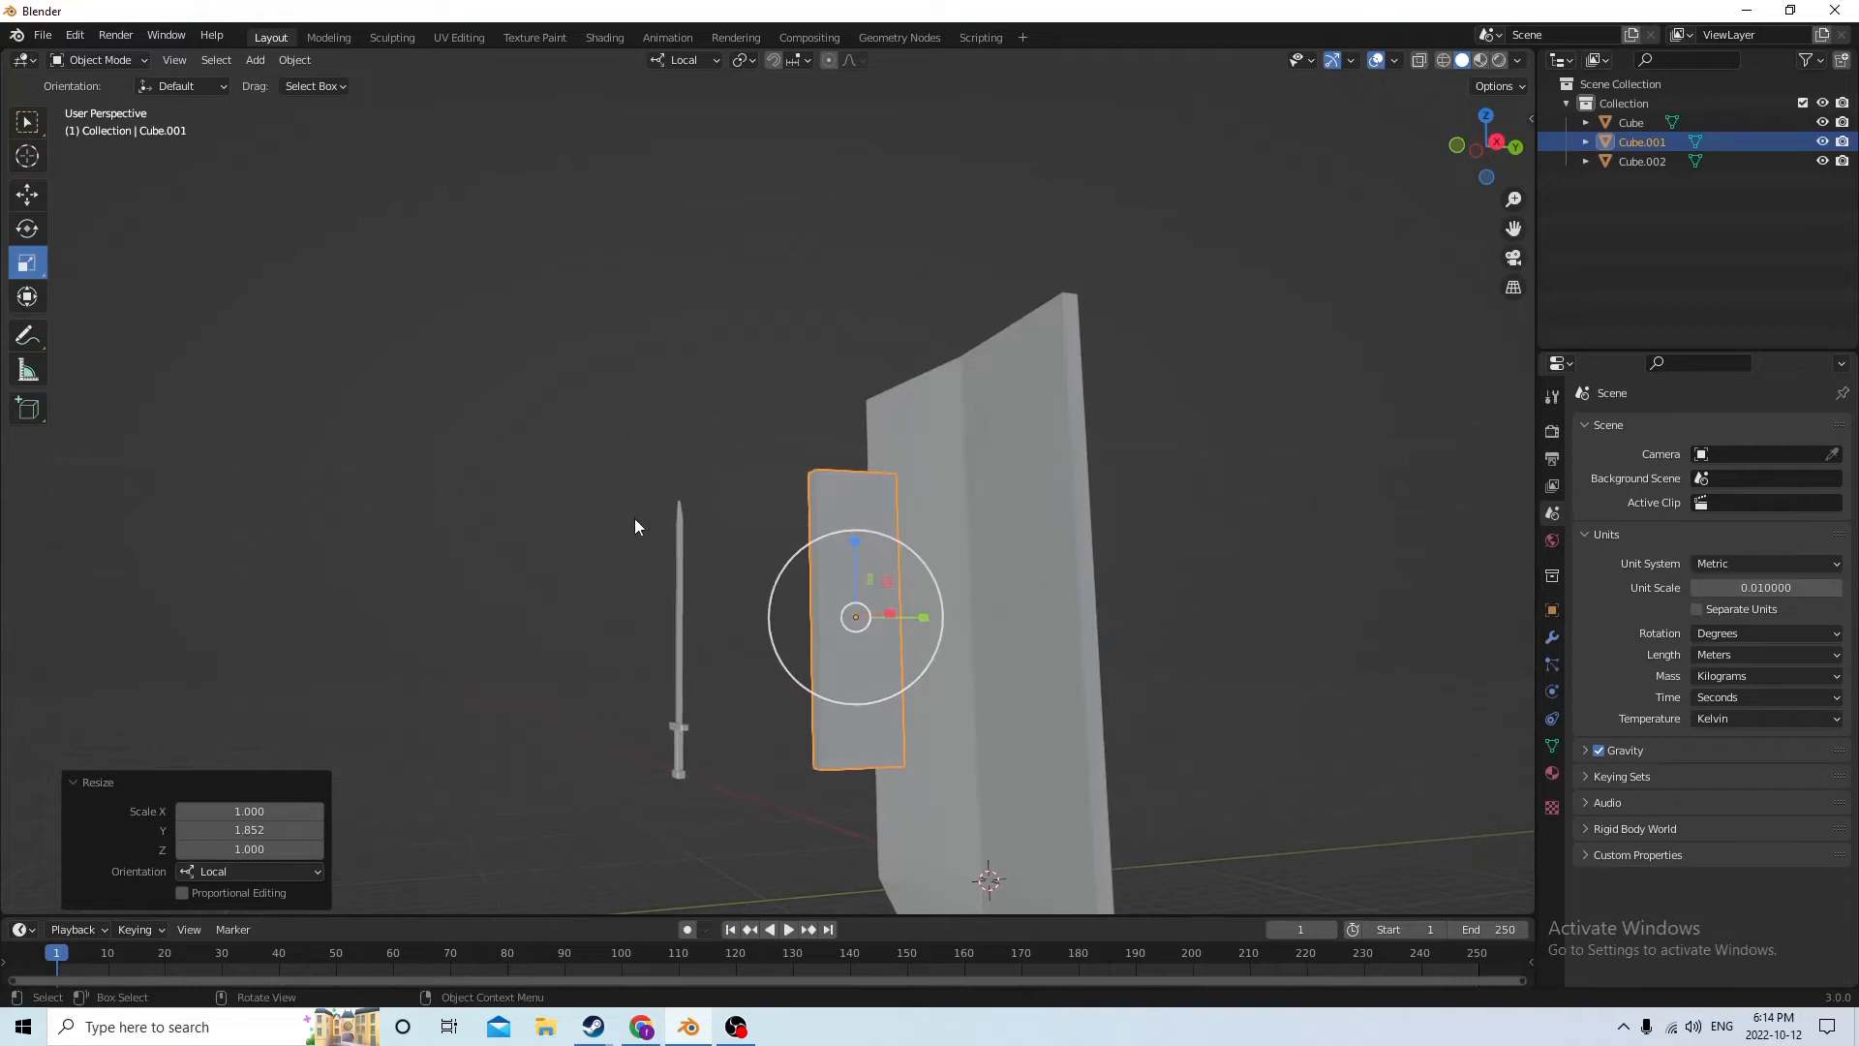
click(533, 543)
Open the tall bar behind the slab for mesh editing
middle_drag(532, 543, 863, 503)
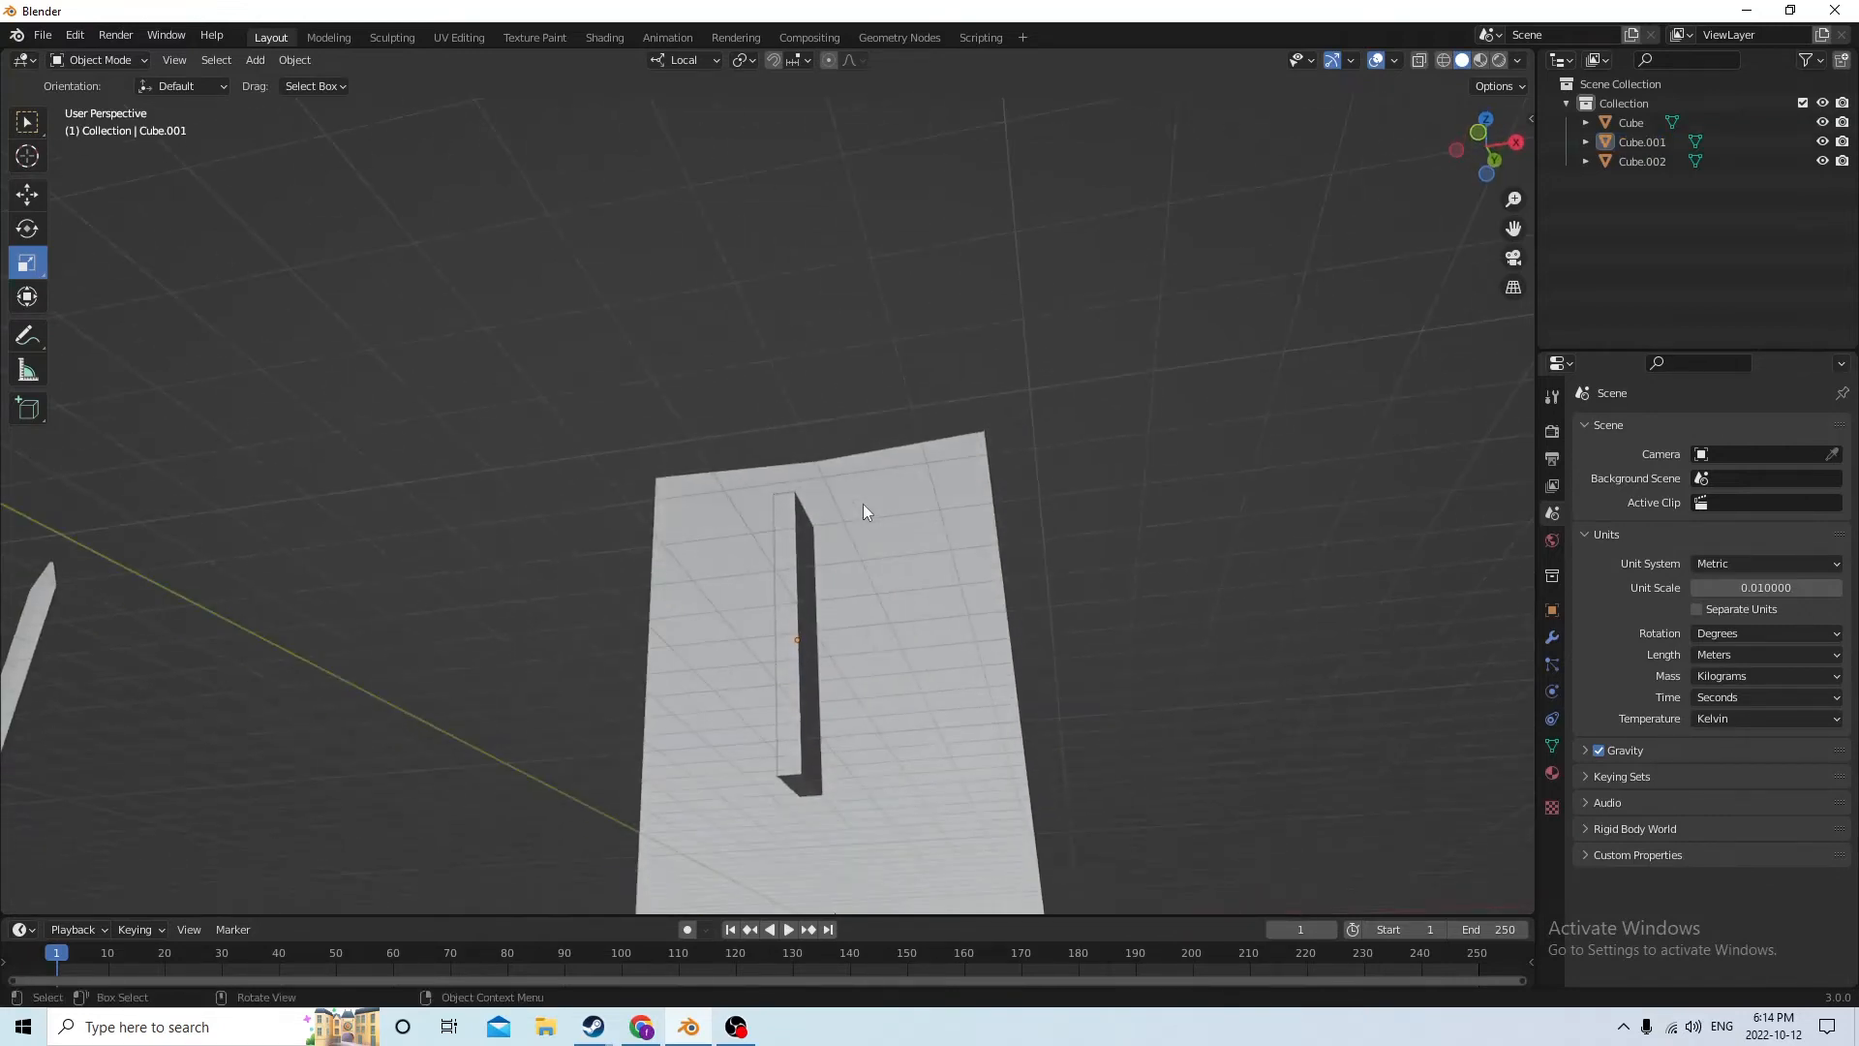
mouse_move(883, 651)
middle_down()
mouse_move(841, 651)
mouse_move(880, 623)
middle_up()
key(Tab)
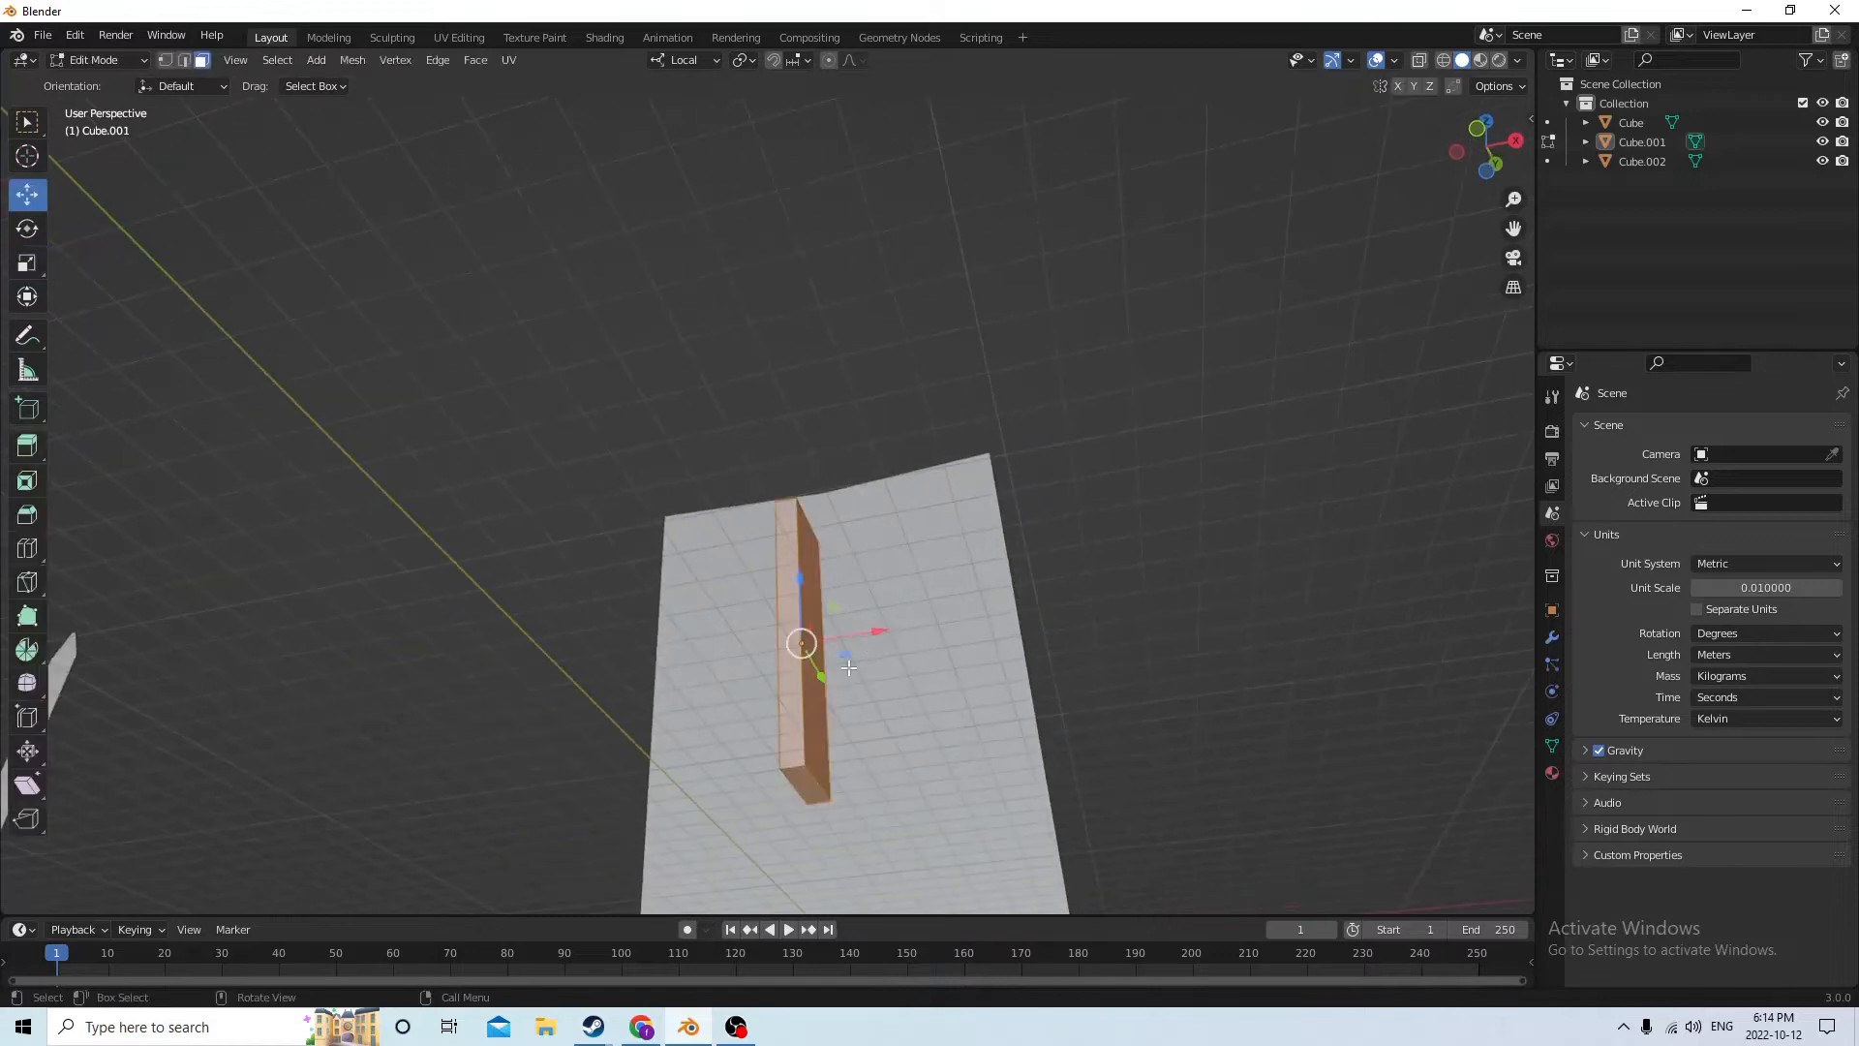
key(Tab)
key(Tab)
middle_drag(825, 709, 818, 809)
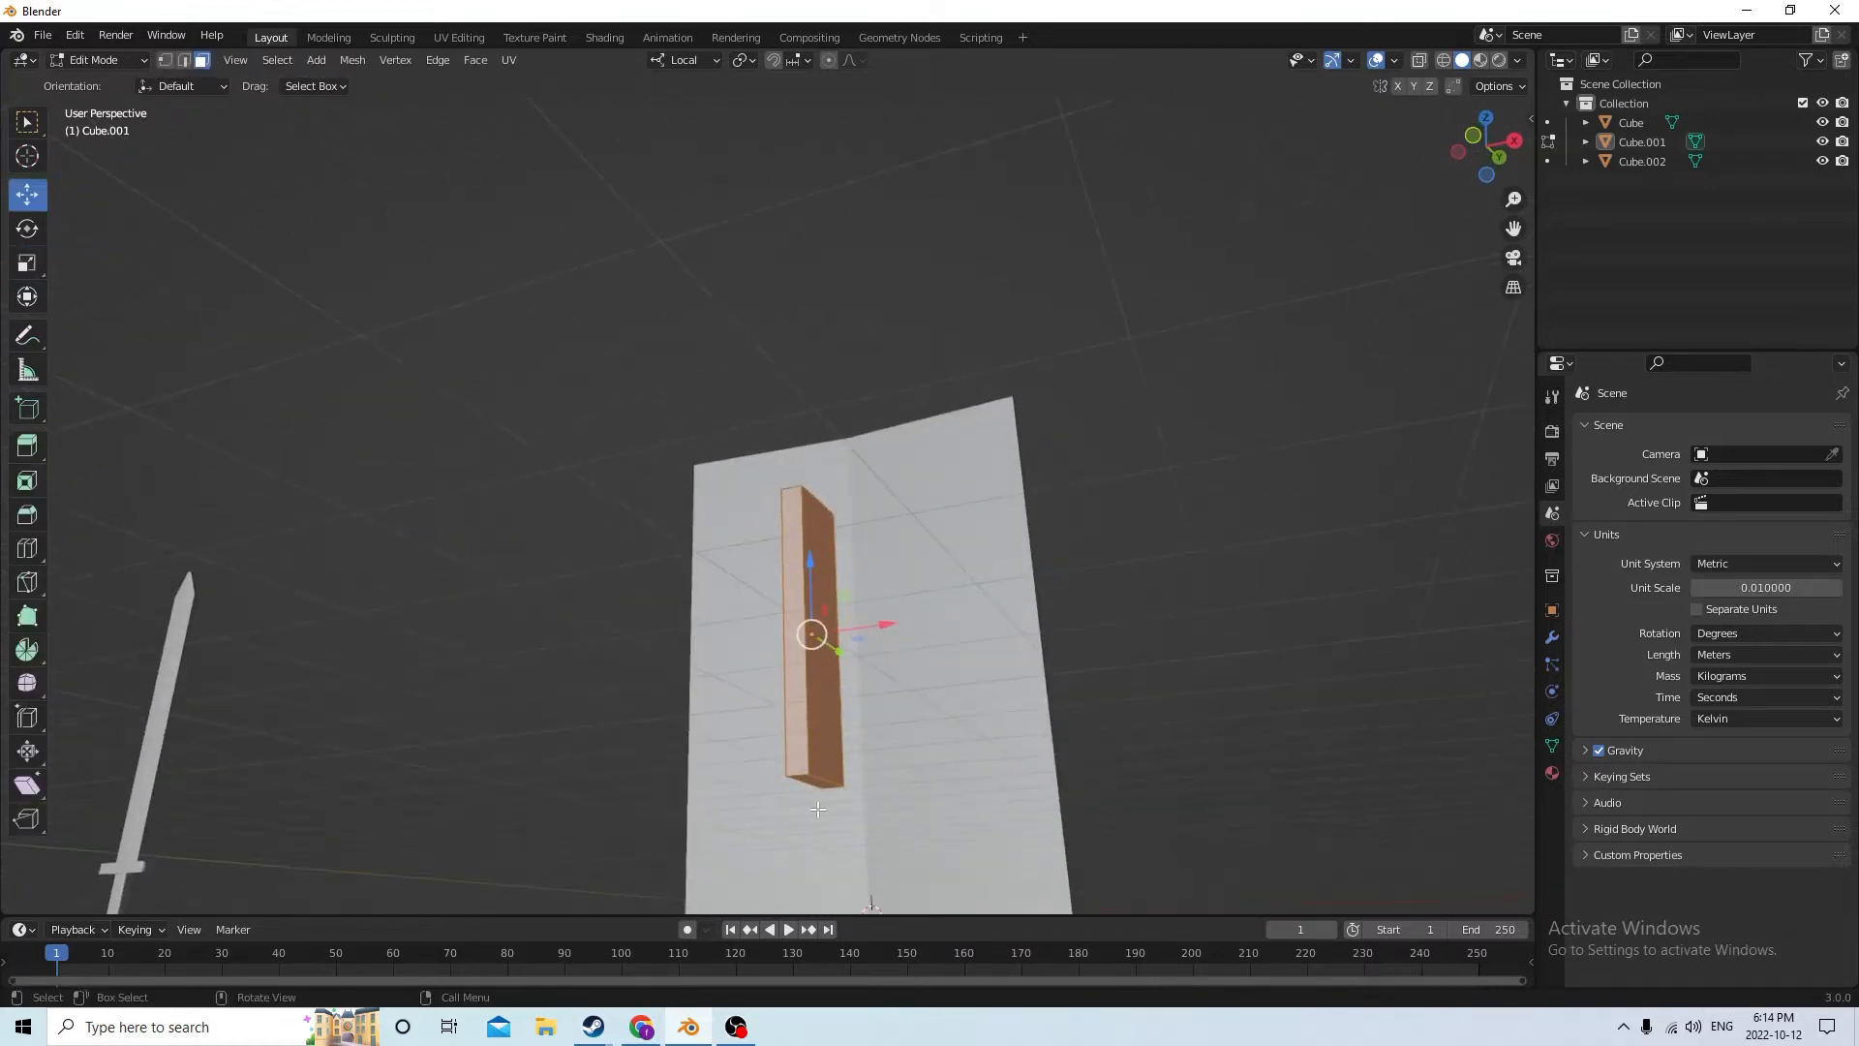
Select the bar's upper and lower short edges on the side facing away from the slab
click(798, 776)
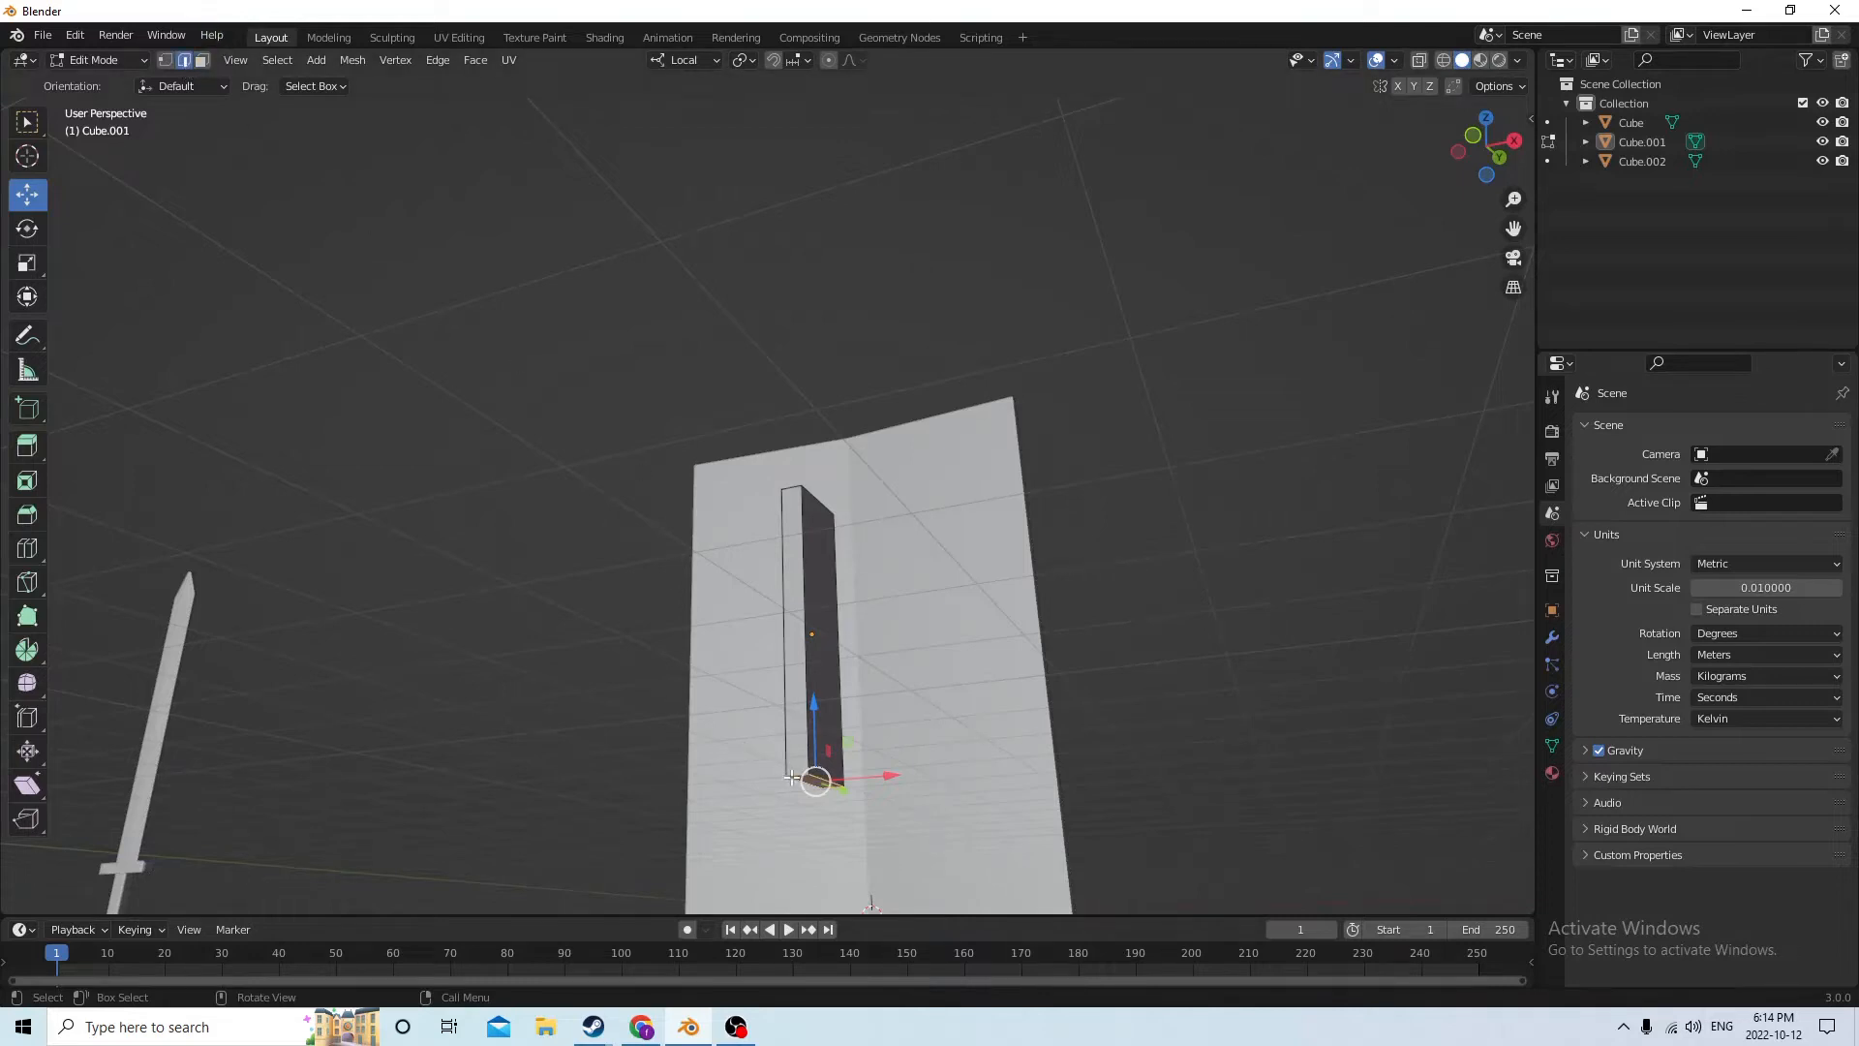
middle_drag(843, 627, 811, 517)
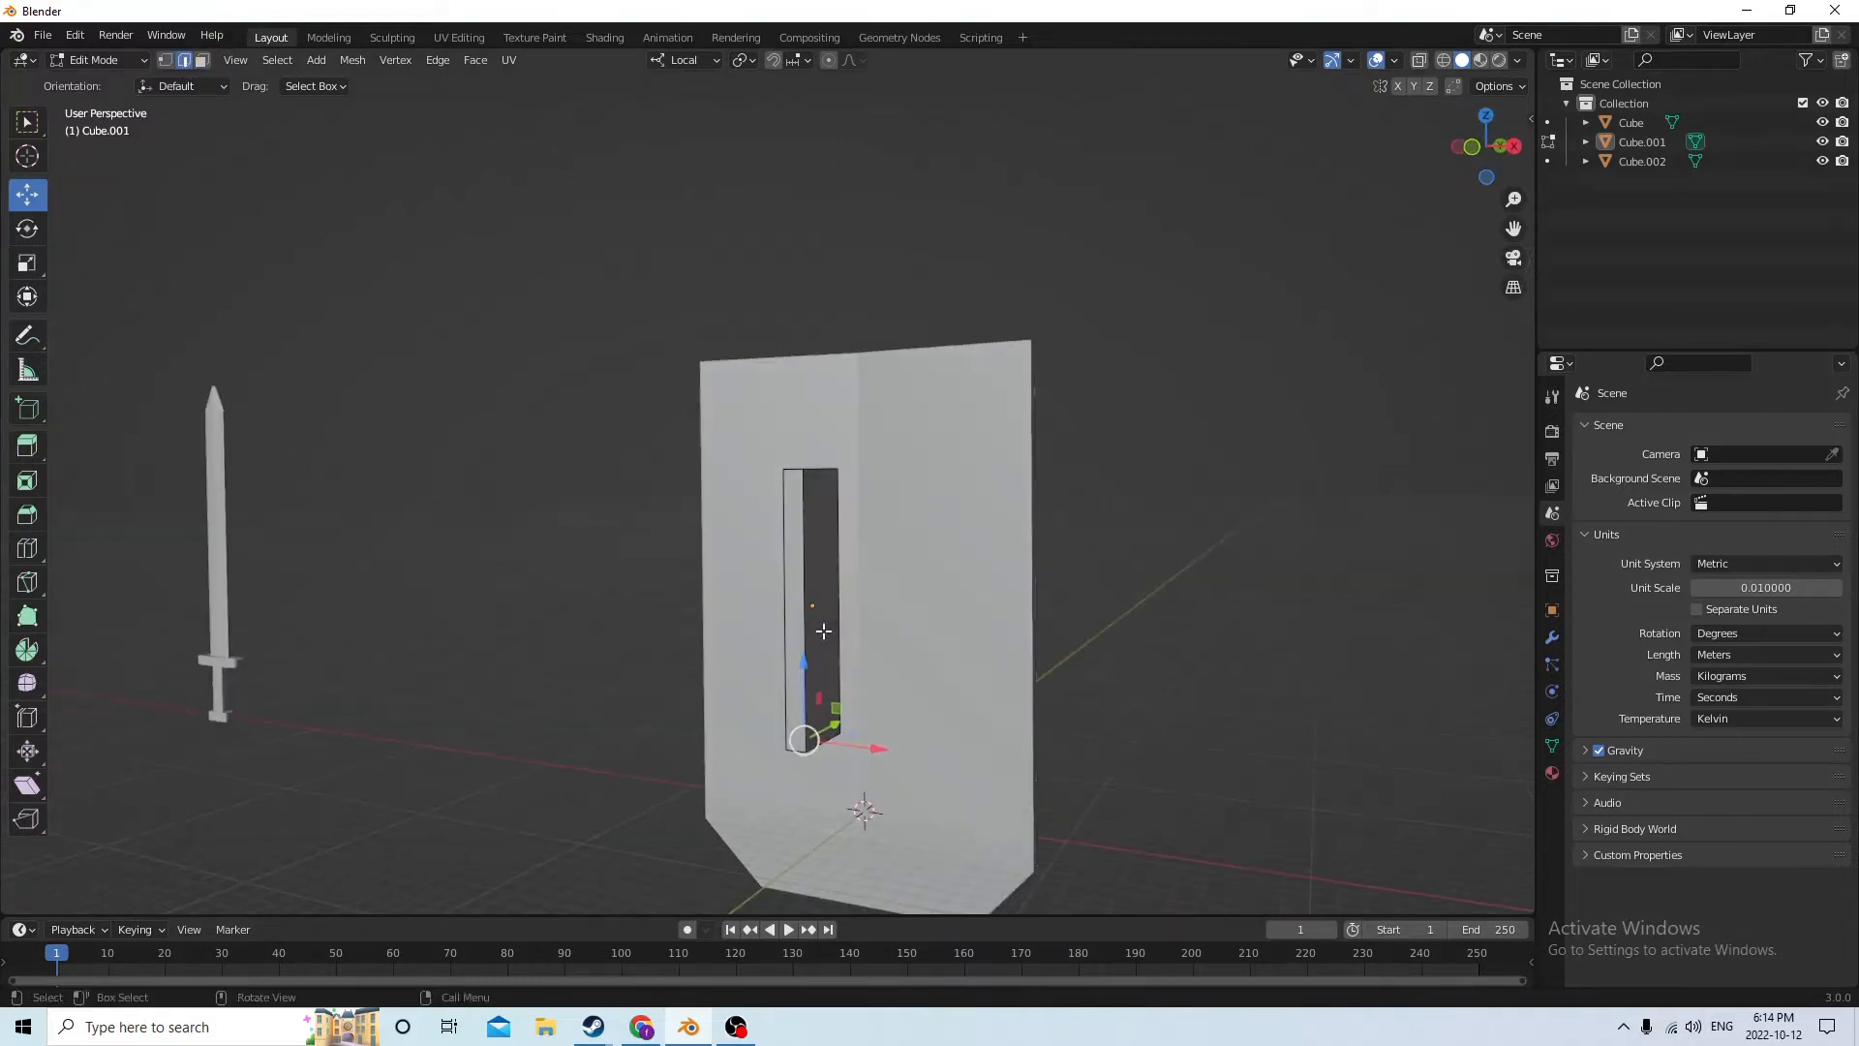
ctrl+click(785, 470)
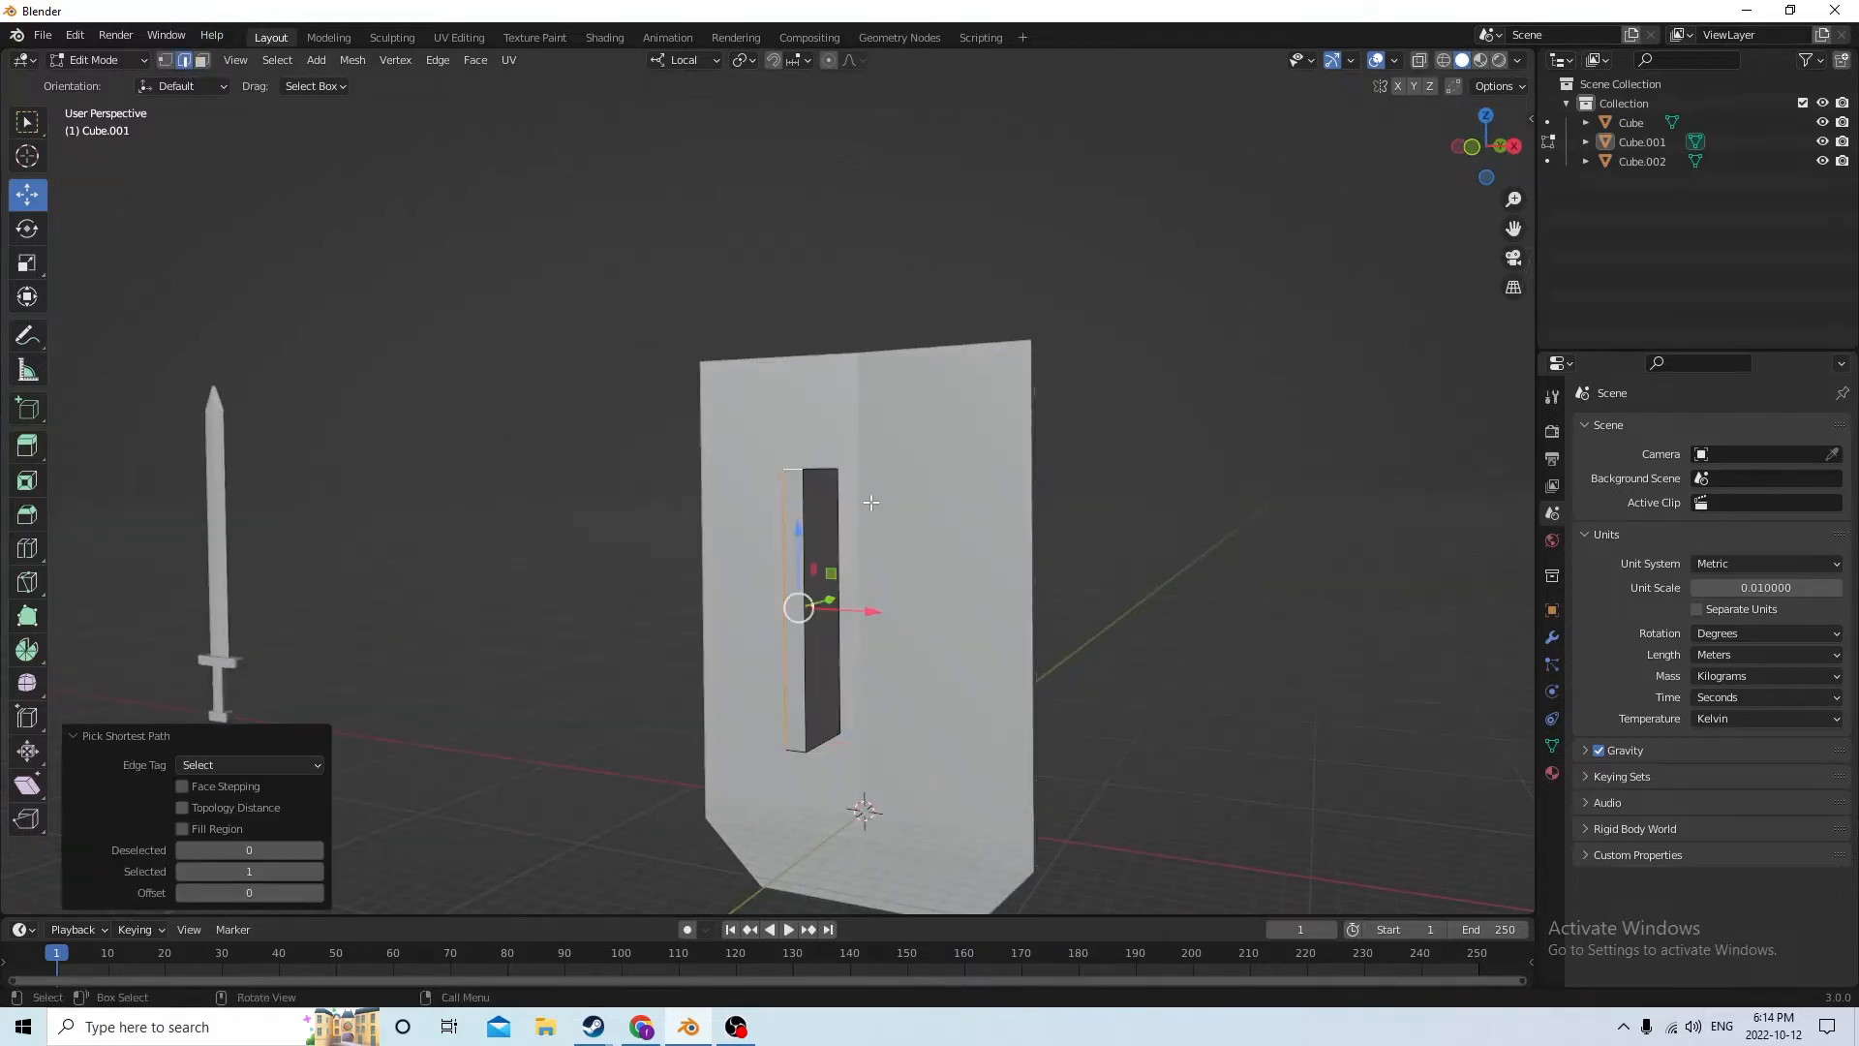
ctrl+click(782, 537)
middle_drag(802, 466, 828, 524)
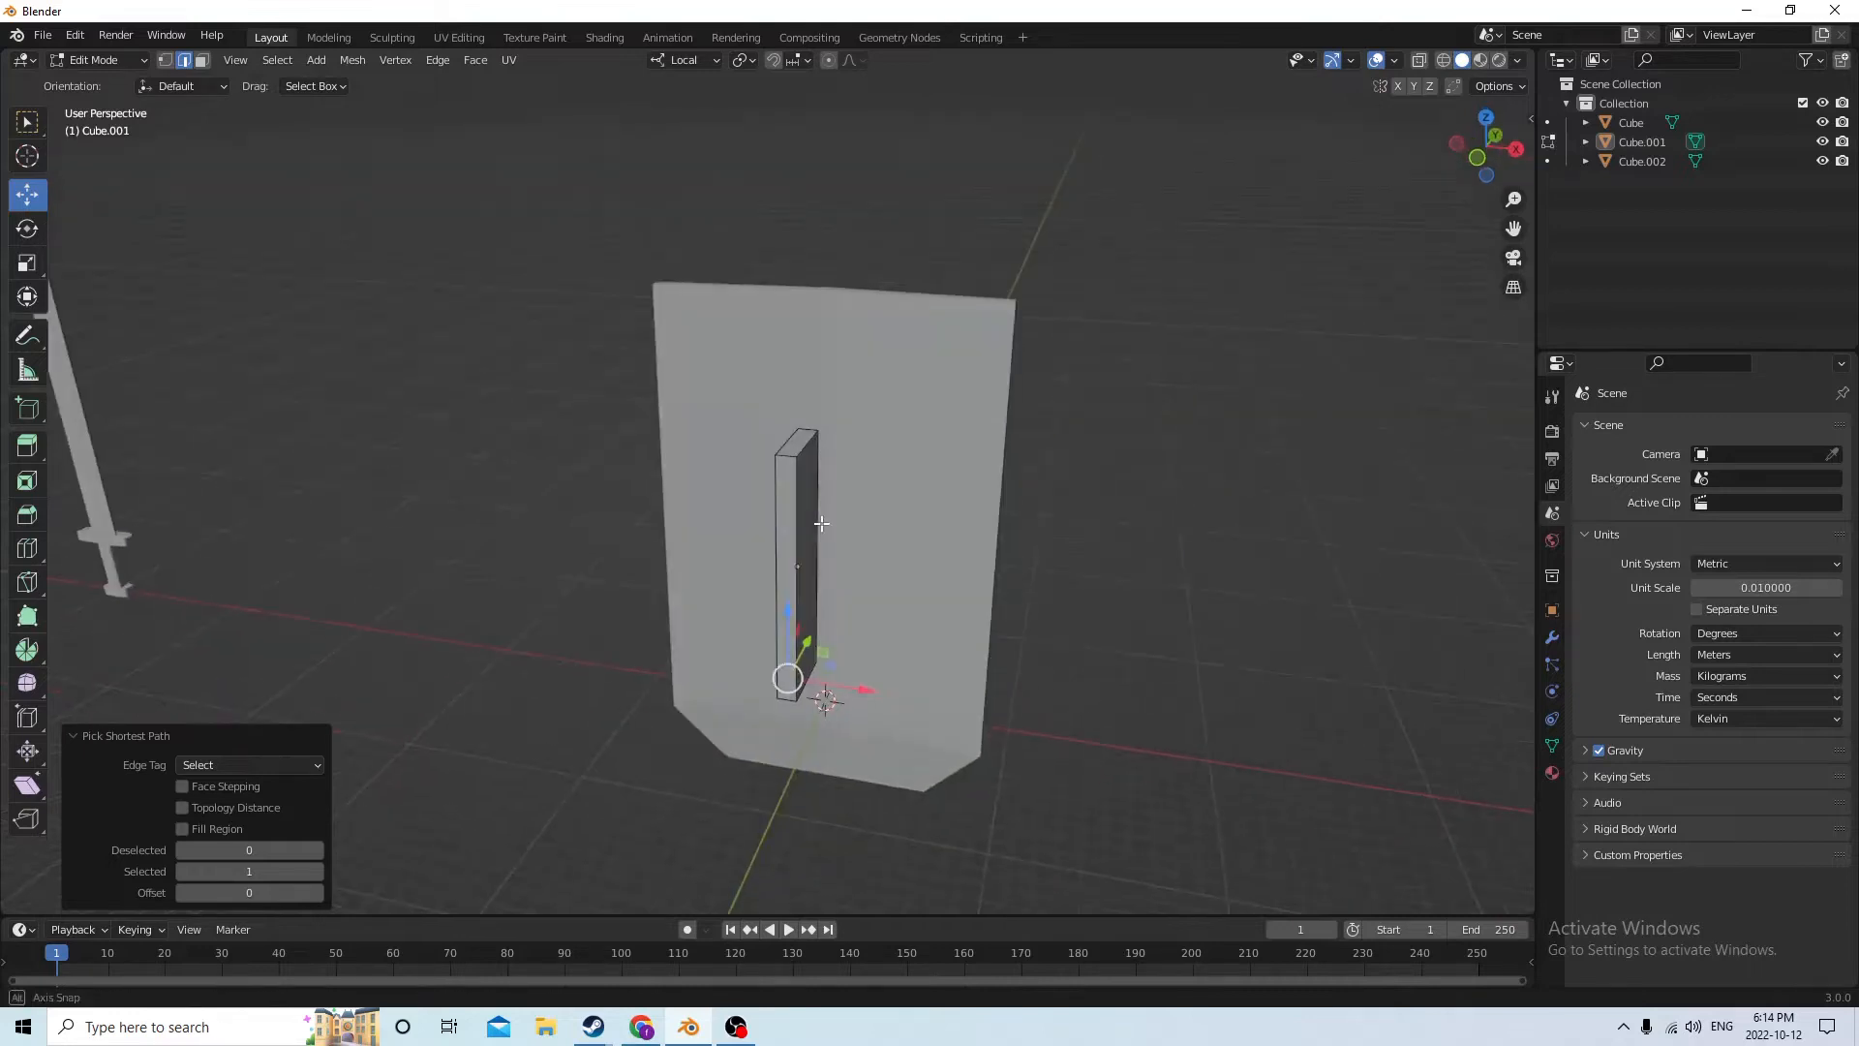
click(785, 457)
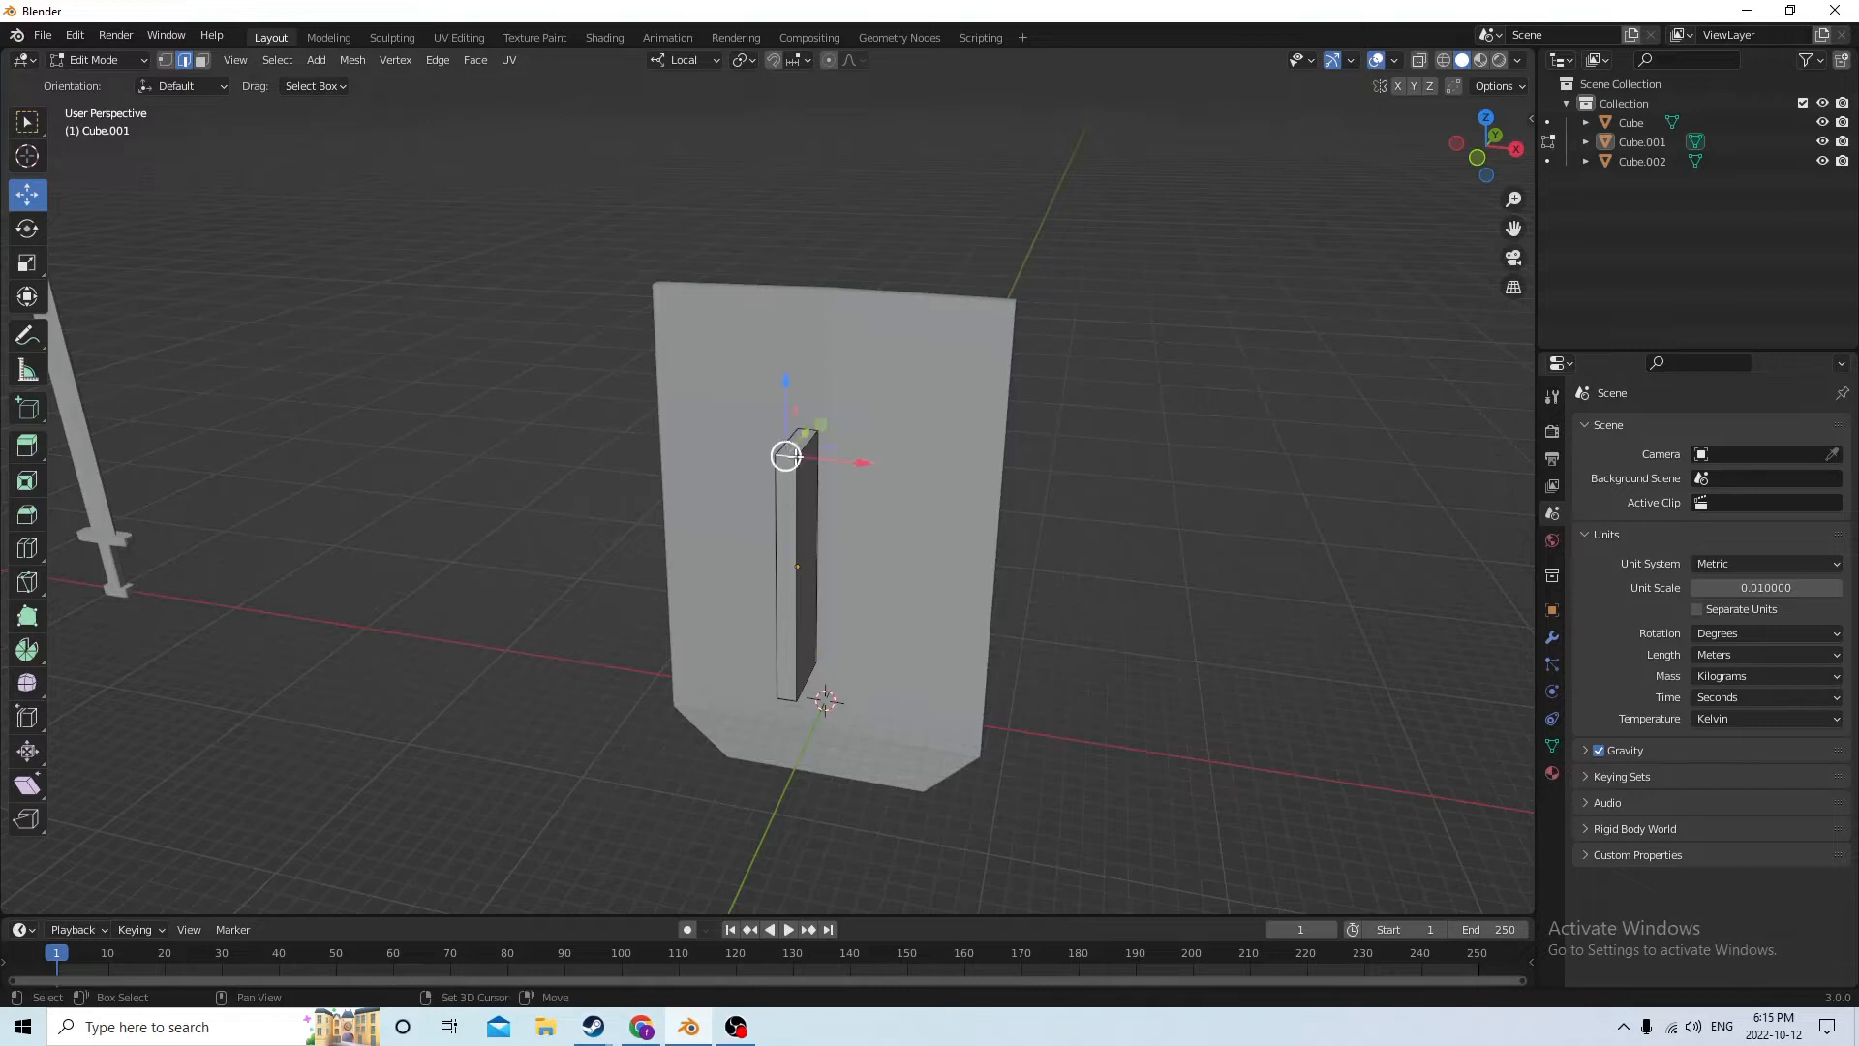
middle_drag(786, 456, 1069, 676)
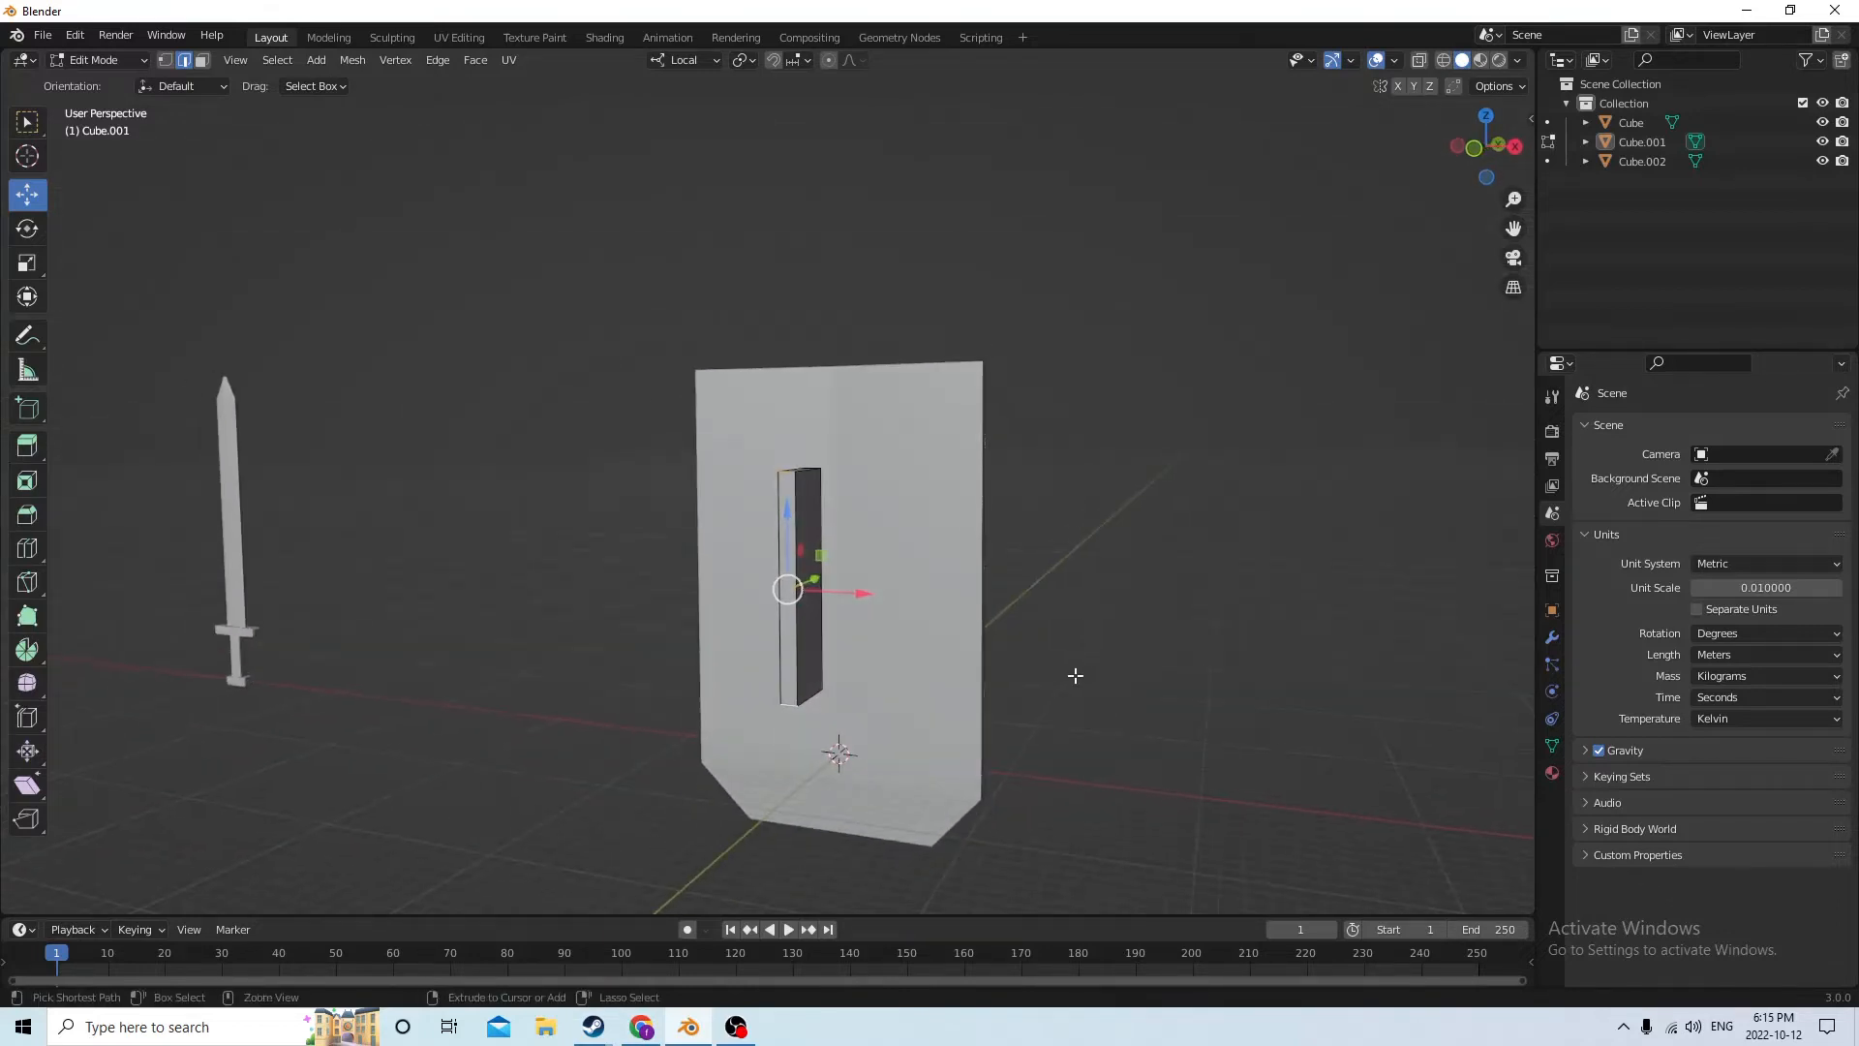
Bevel the two selected edges by 0.00237 m with 4 segments and return to Object Mode
key(ctrl+b)
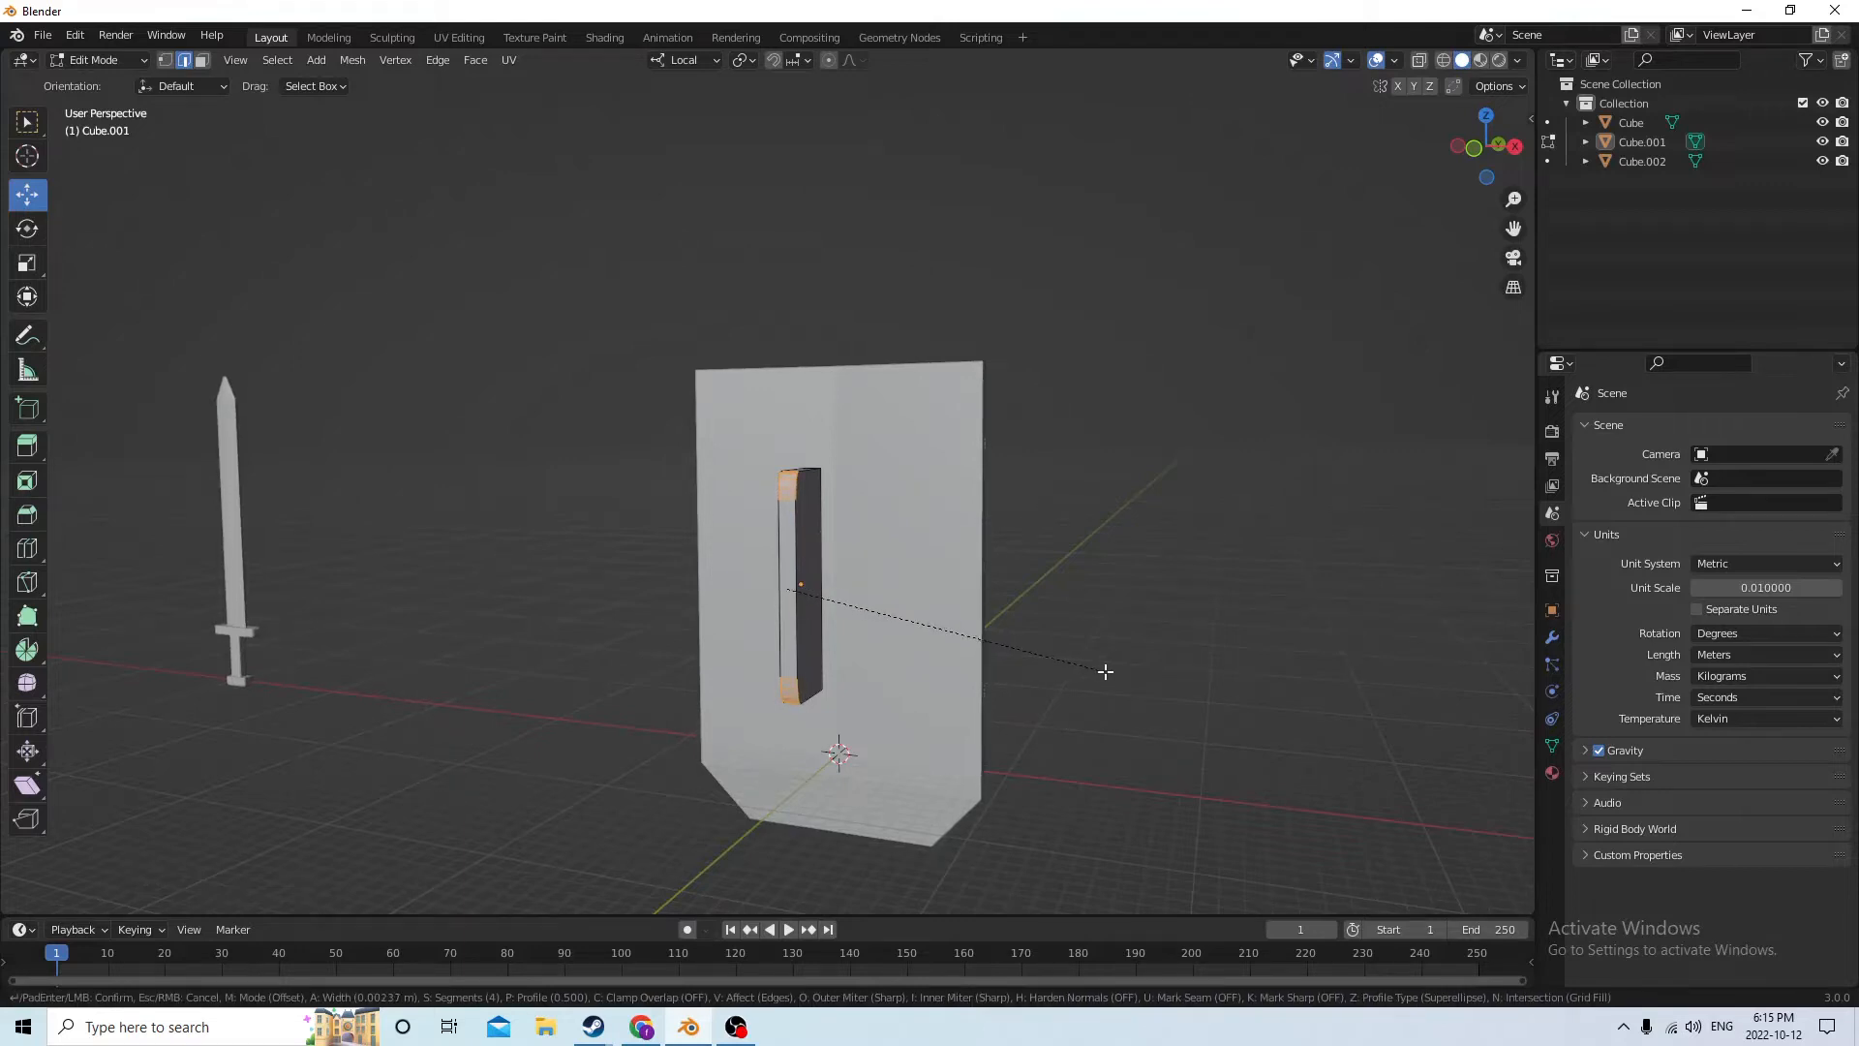
click(1106, 671)
middle_drag(1106, 672, 924, 620)
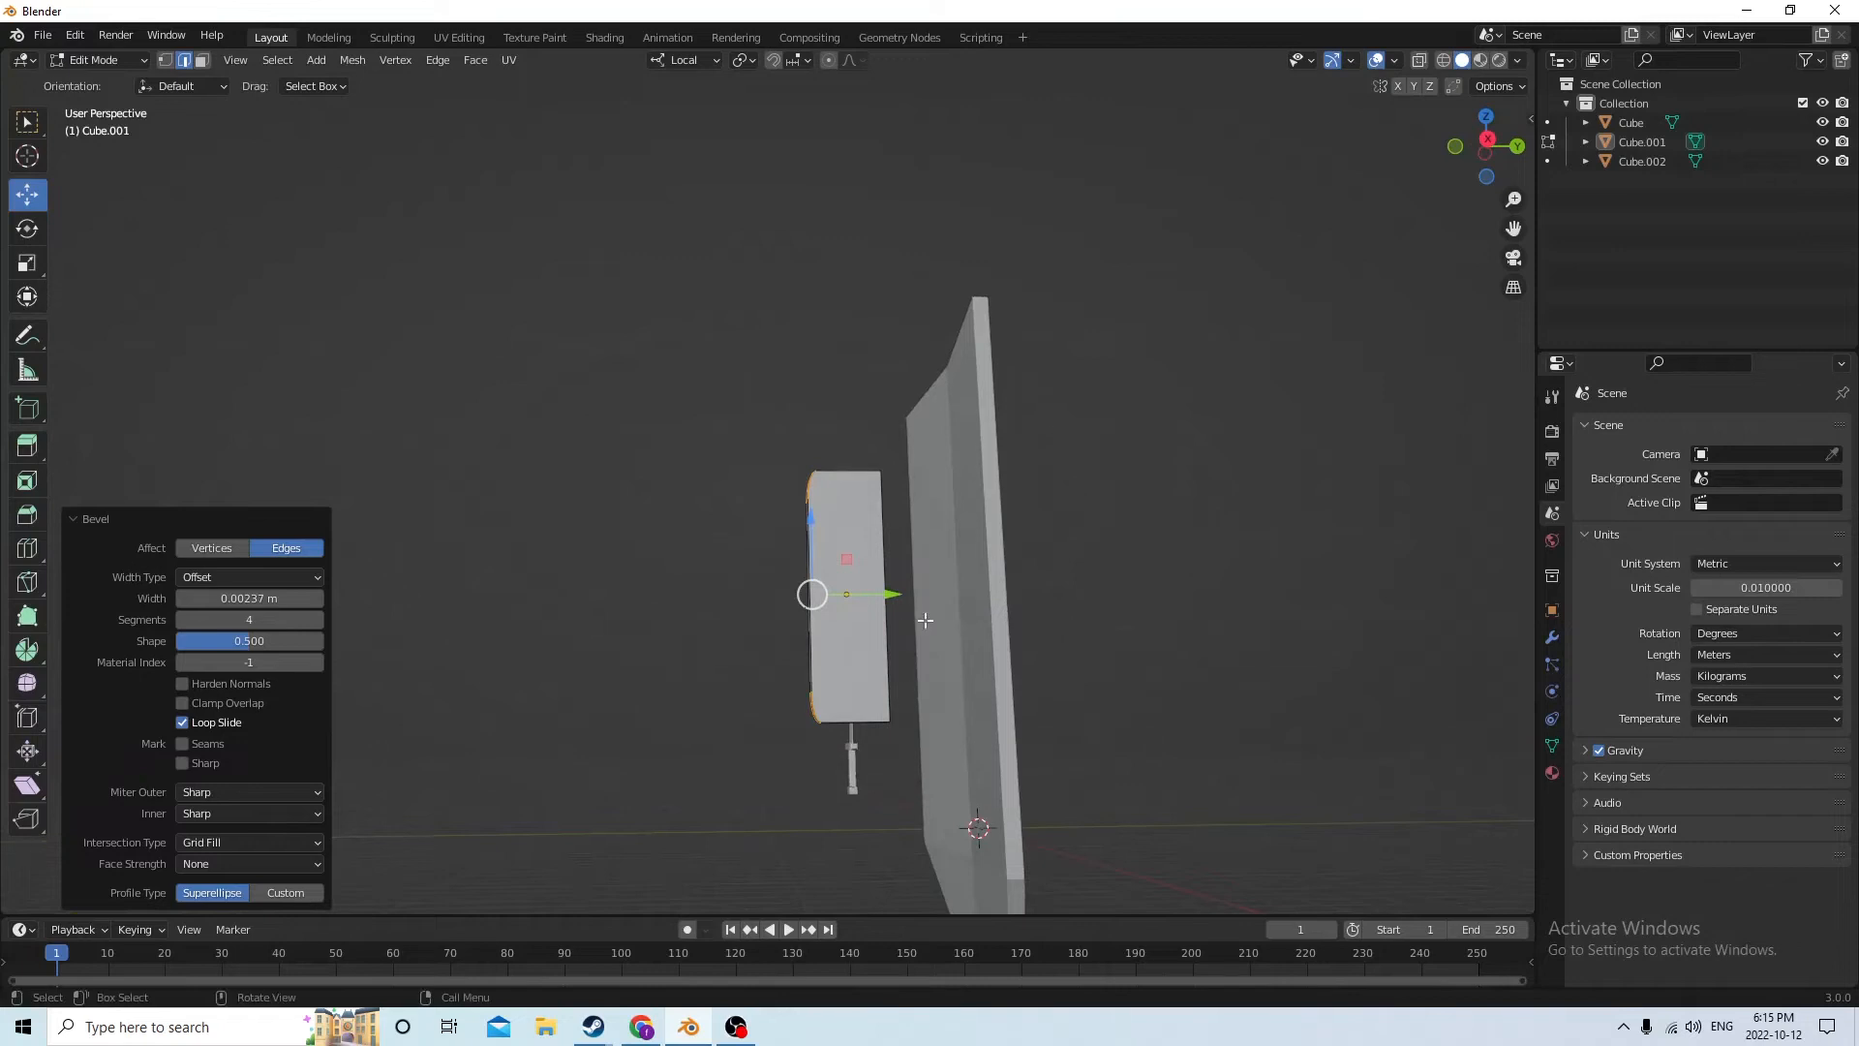
scroll(925, 620, up, 1)
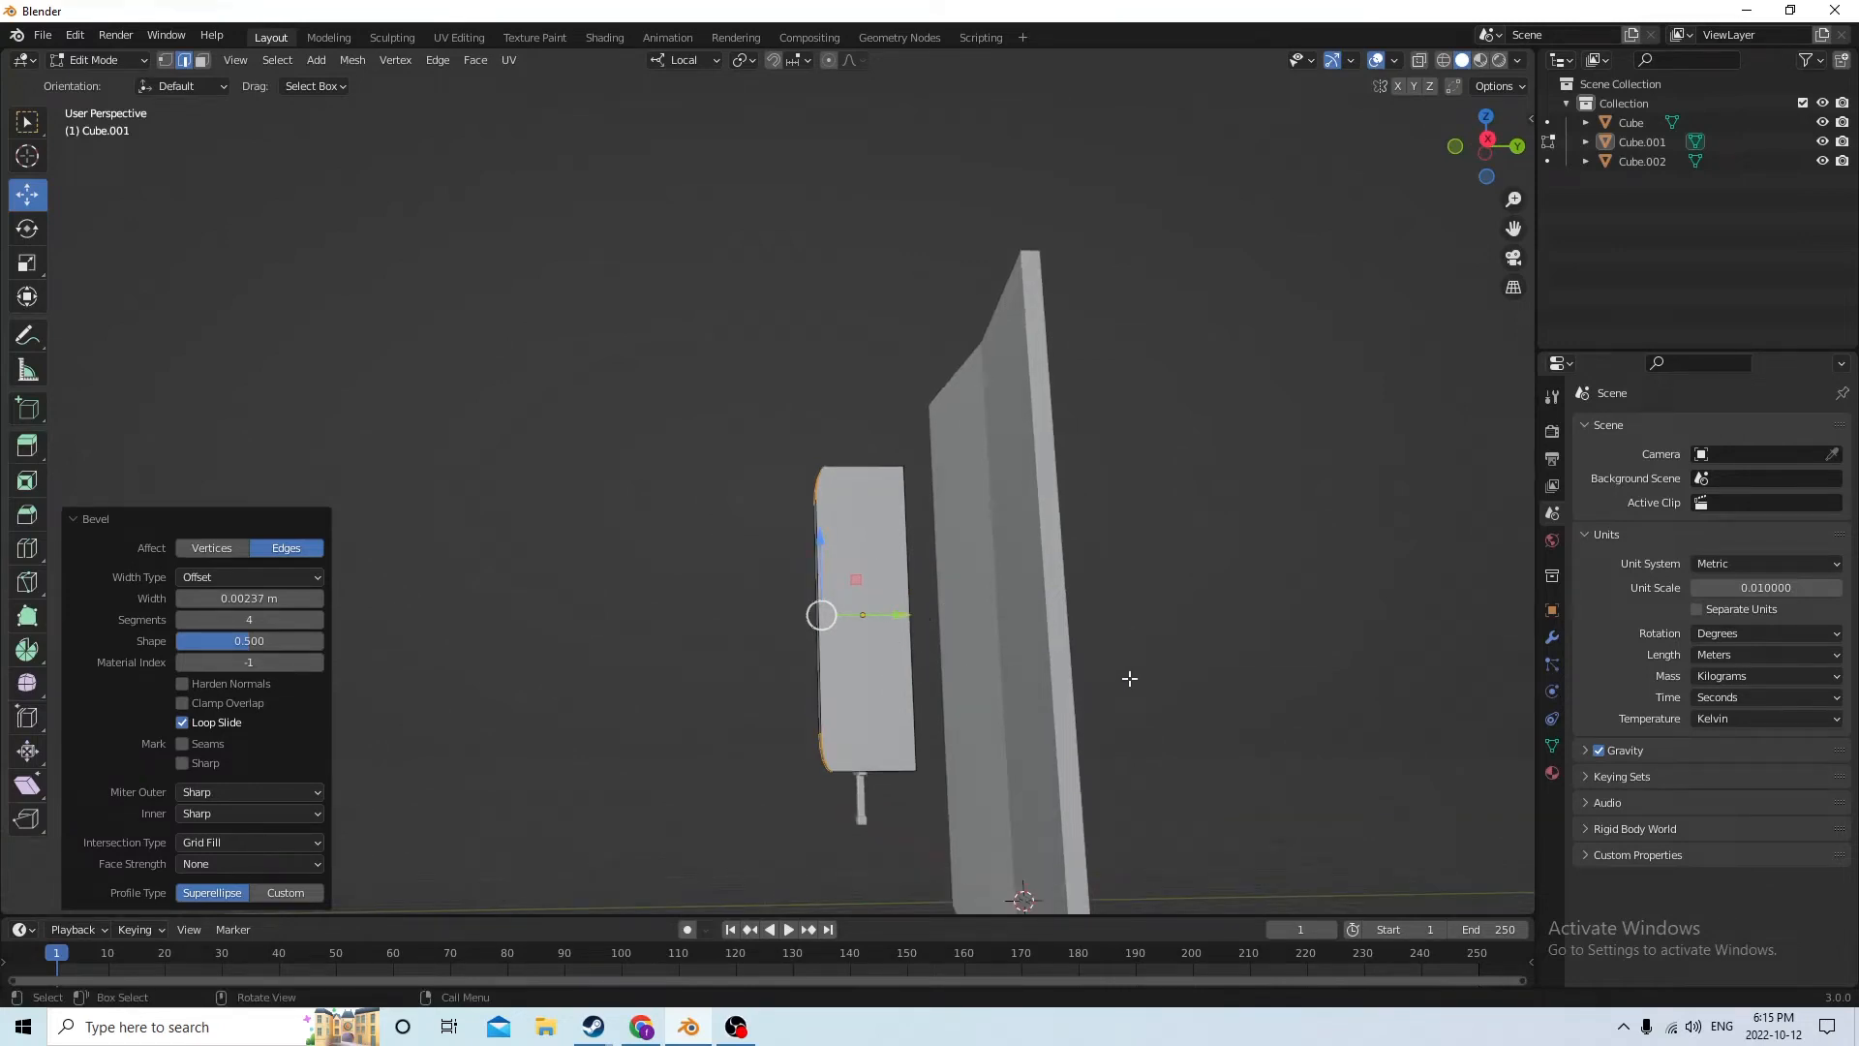
click(1129, 678)
mouse_move(1125, 680)
middle_down()
mouse_move(1143, 744)
mouse_move(1097, 702)
middle_up()
key(Tab)
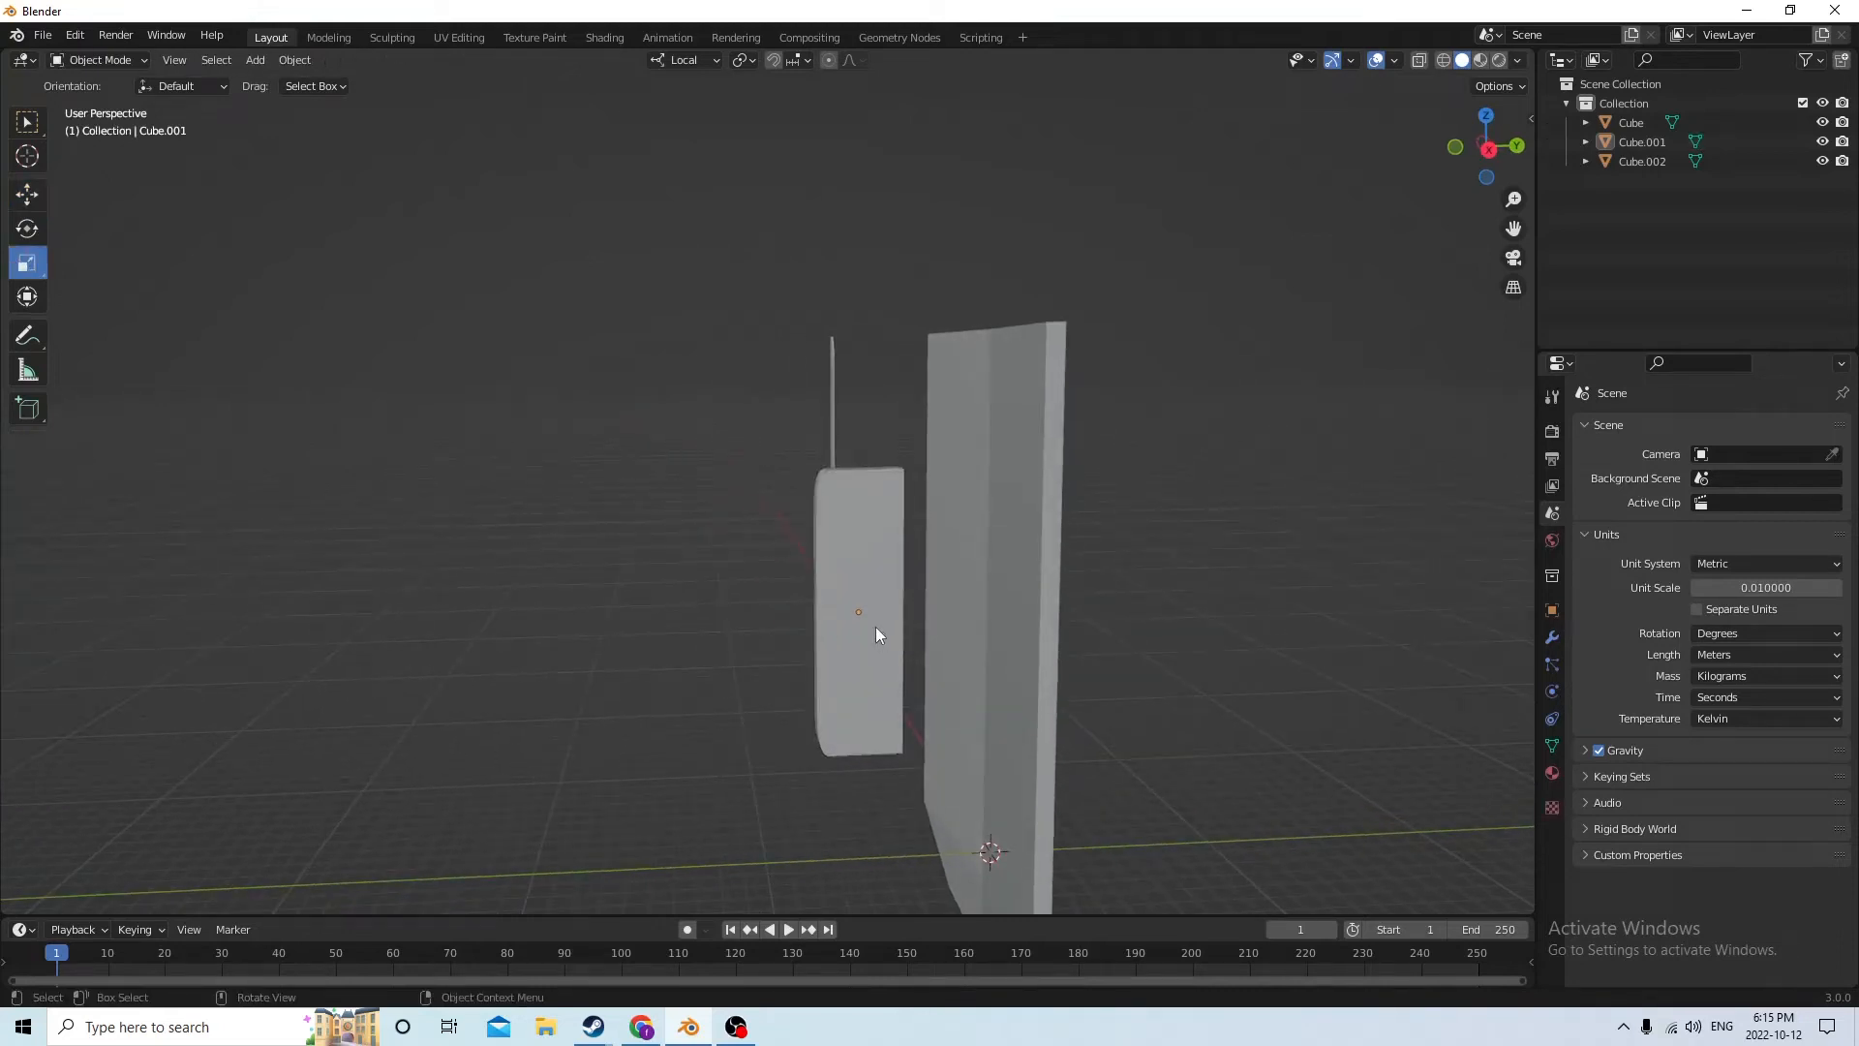
Duplicate the rounded bar in place and scale the copy to 1.877 along local X
click(874, 626)
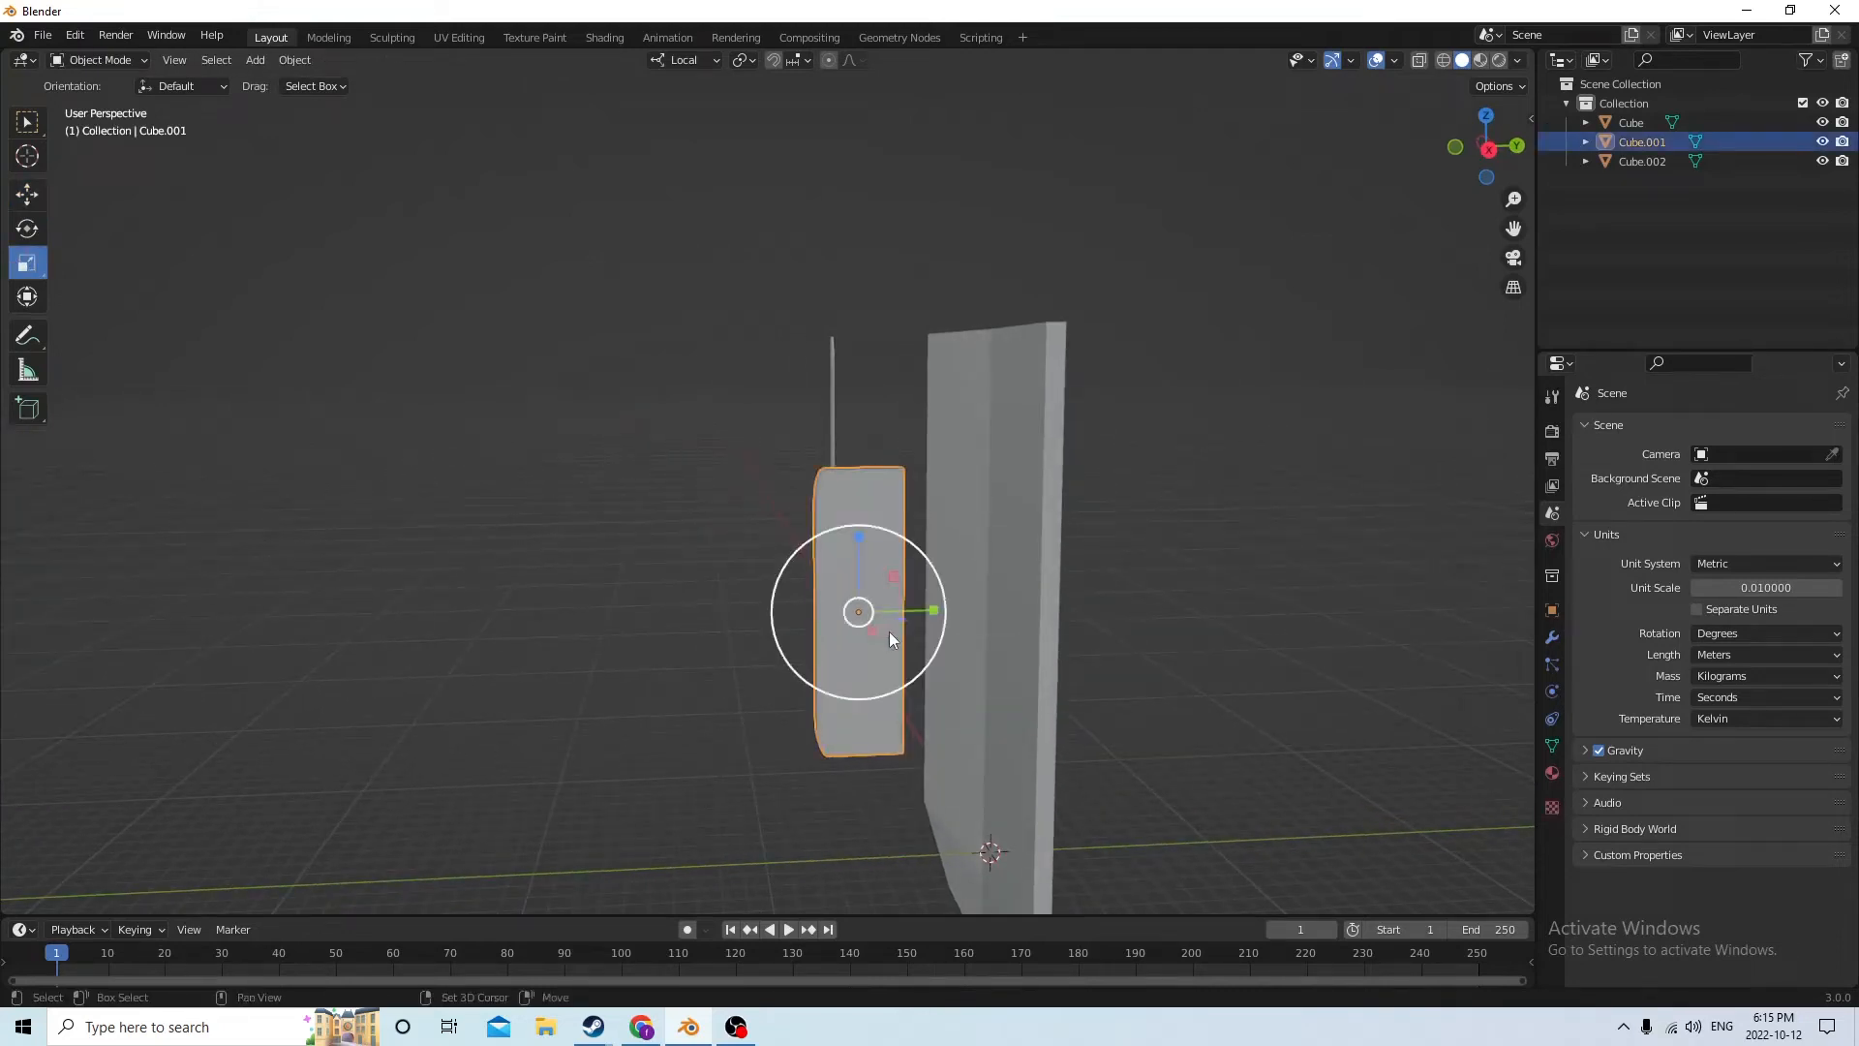
key(shift+d)
key(Escape)
middle_drag(796, 480, 887, 607)
drag(891, 601, 937, 608)
middle_drag(937, 608, 839, 551)
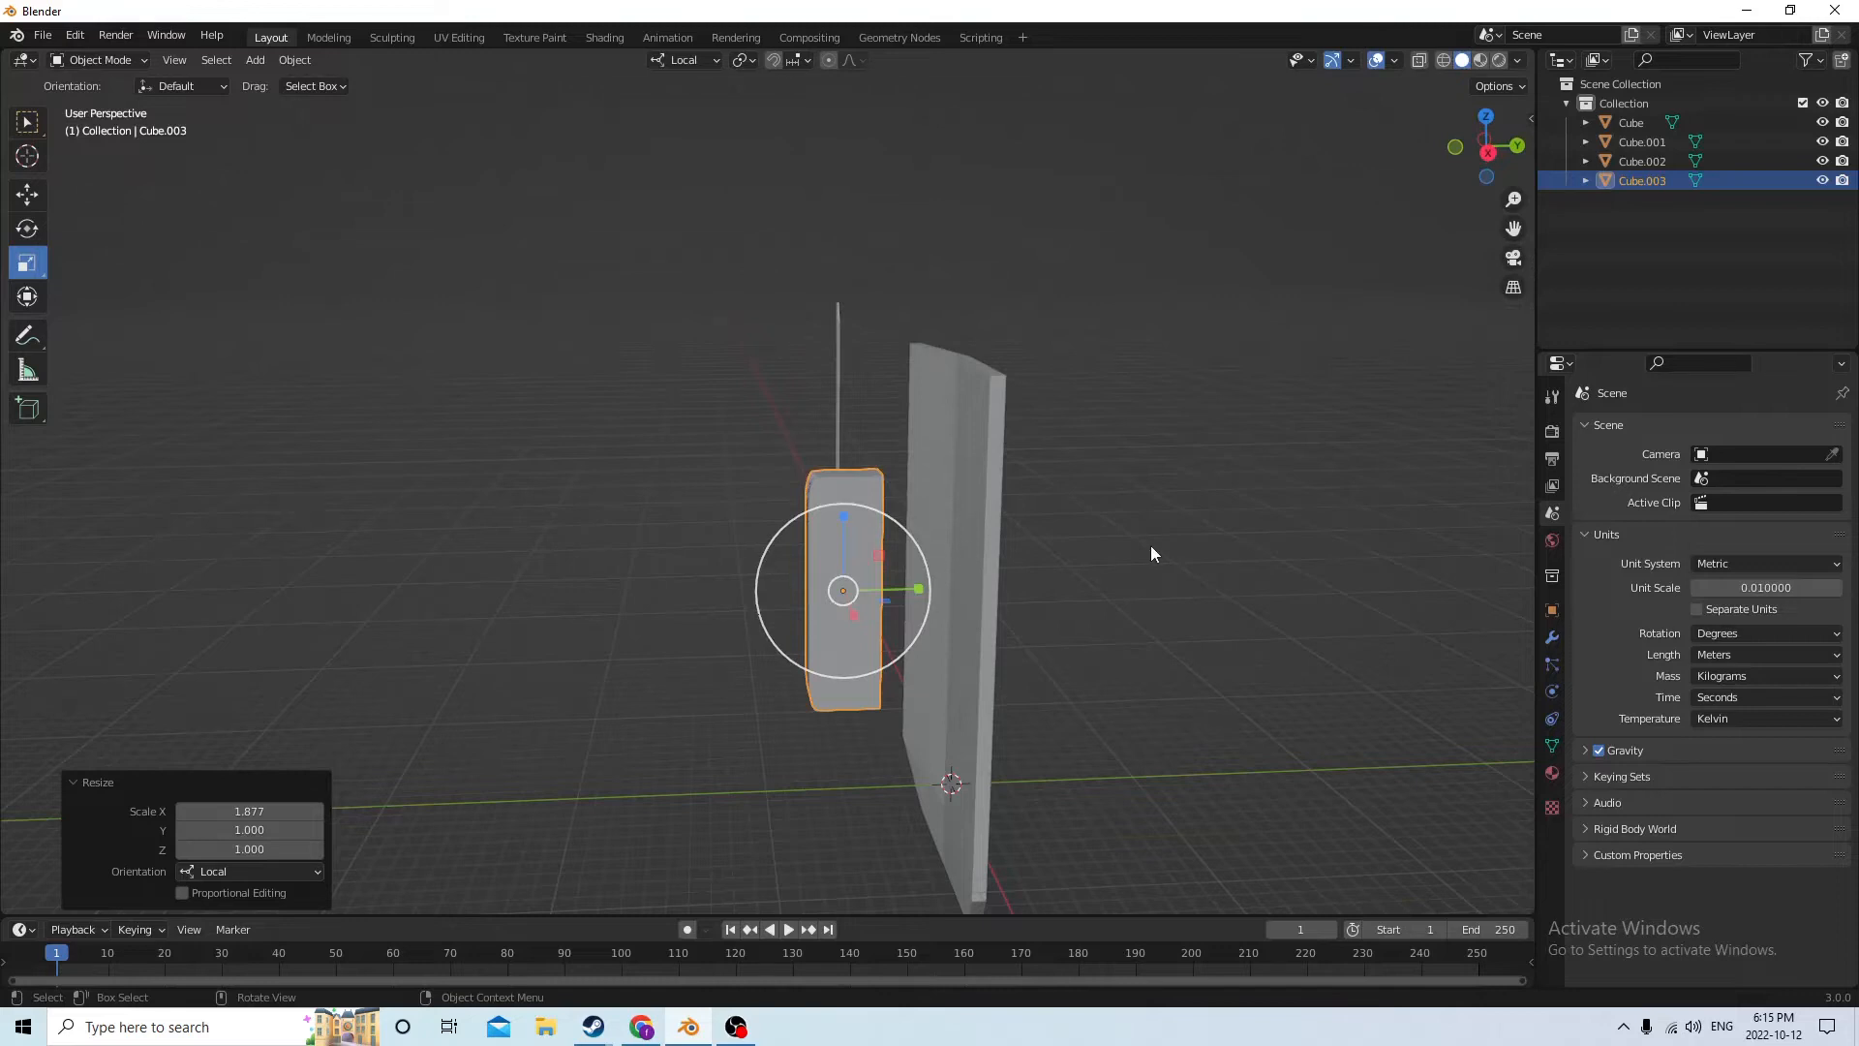
Shrink the copy uniformly to 0.832 and move it about 0.0055 m along local Y towards the slab
key(s)
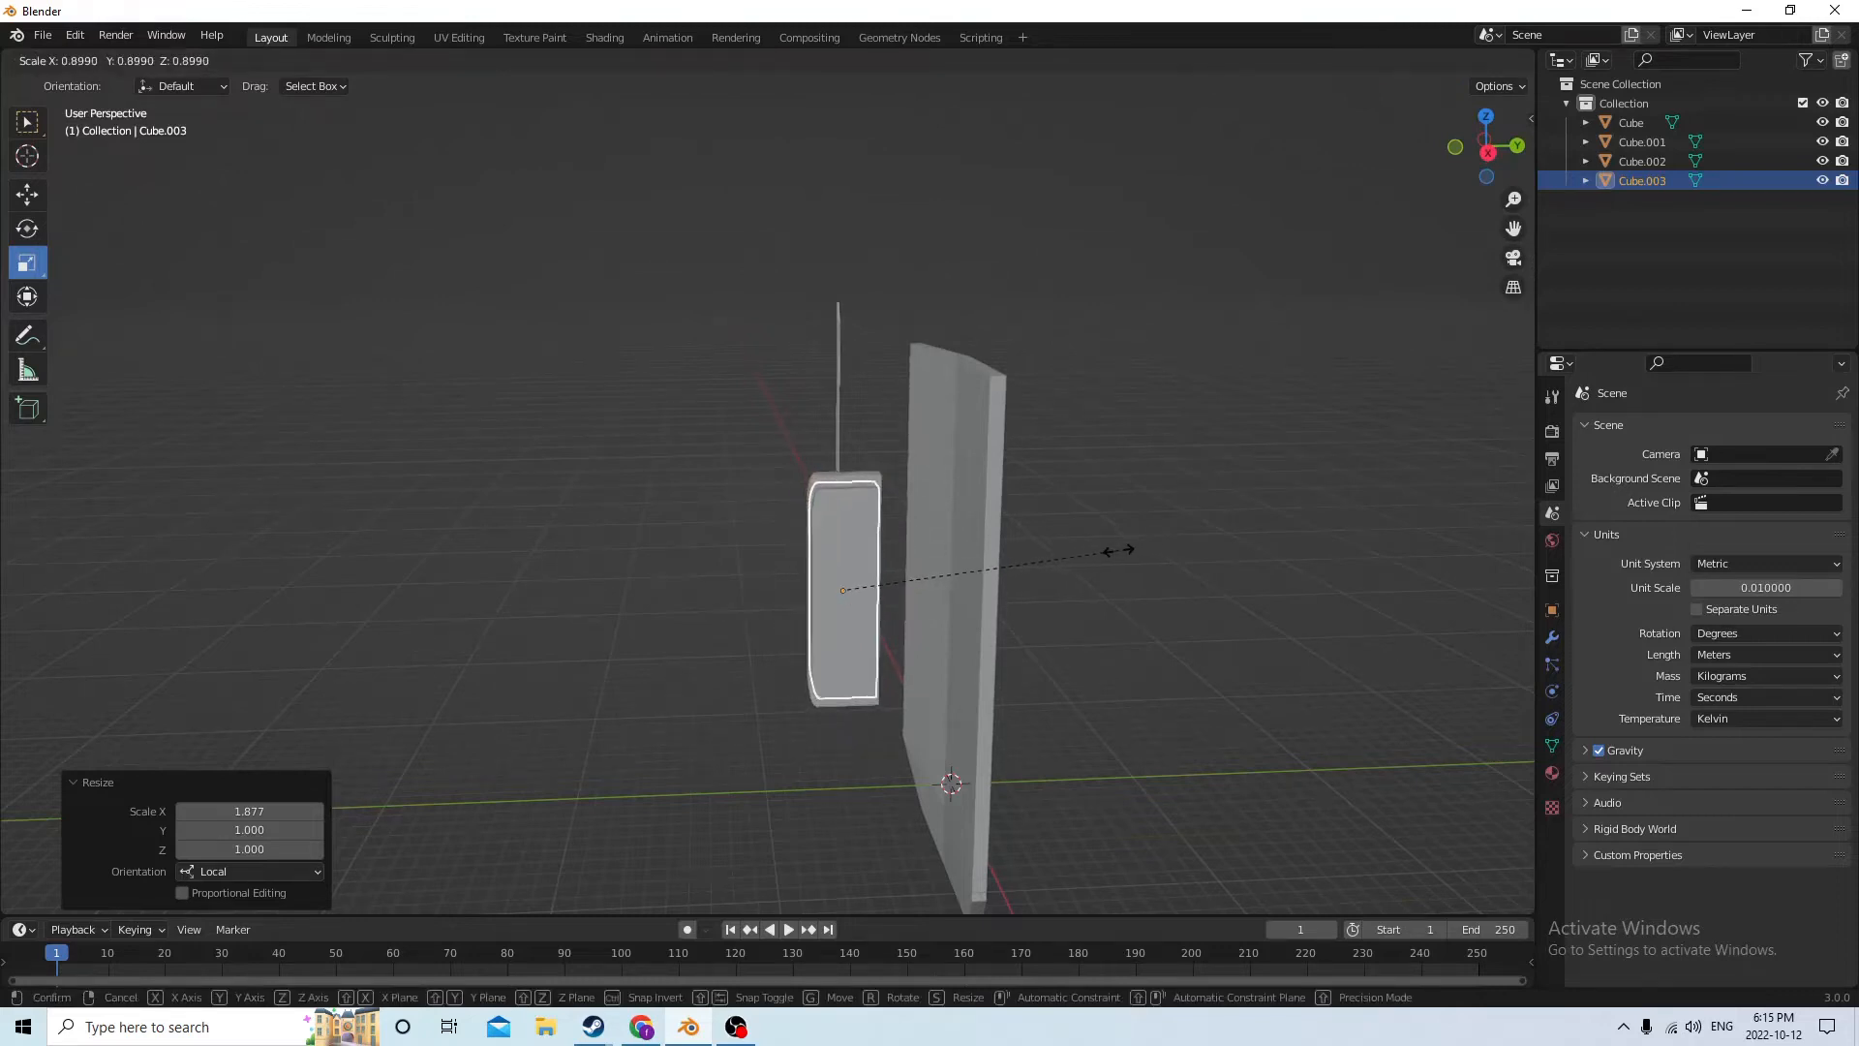
click(1097, 549)
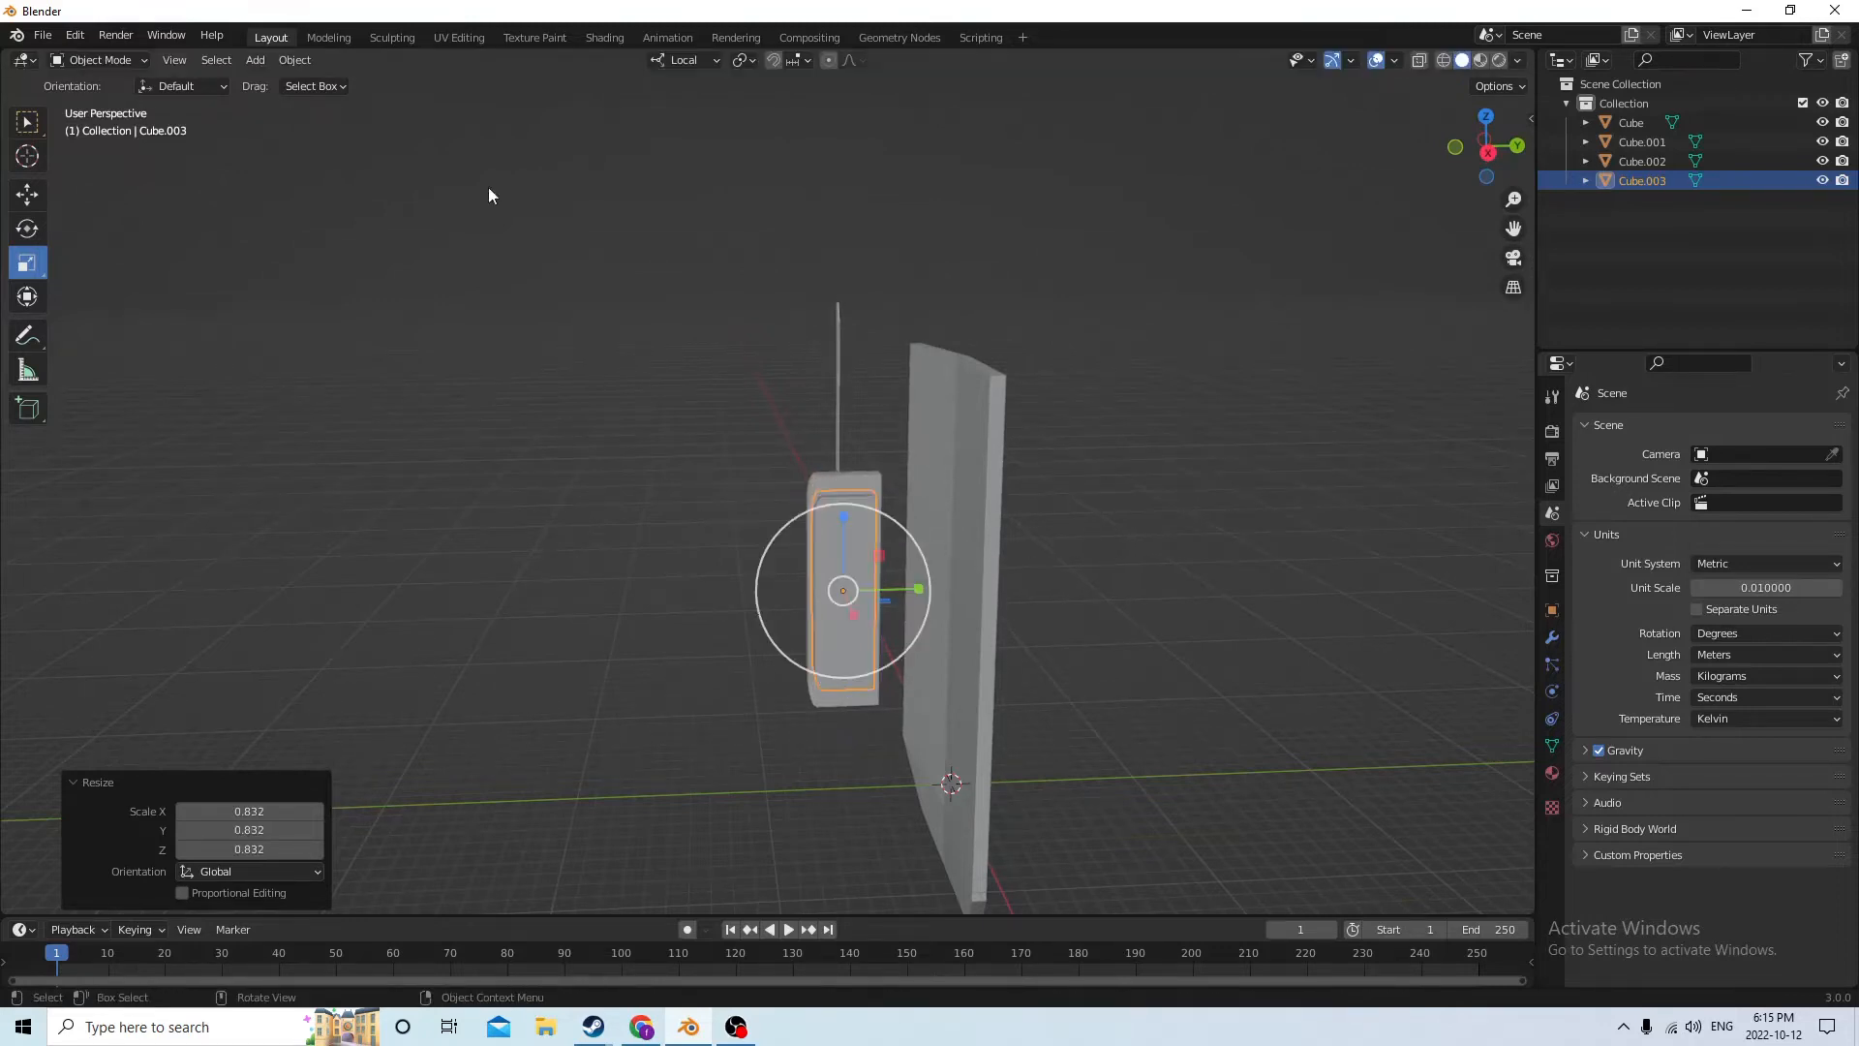
click(34, 194)
middle_drag(657, 390, 1037, 639)
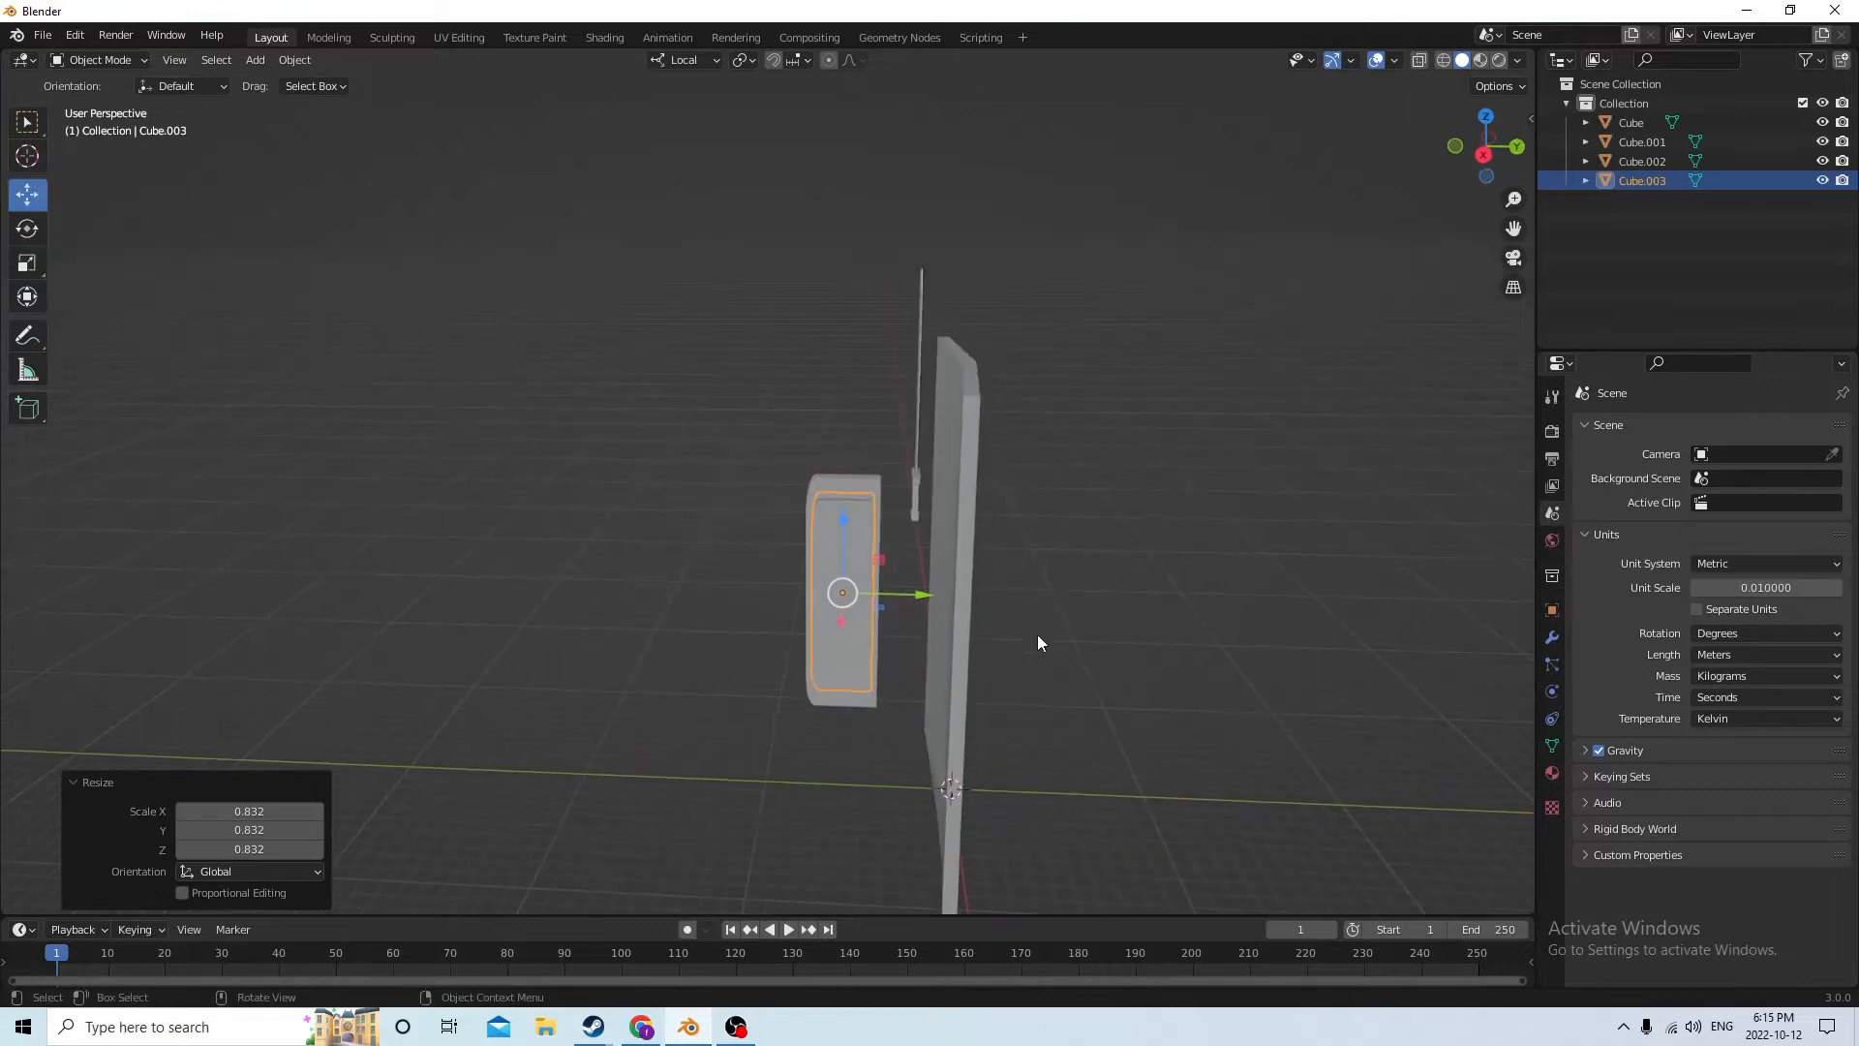
drag(933, 604, 935, 607)
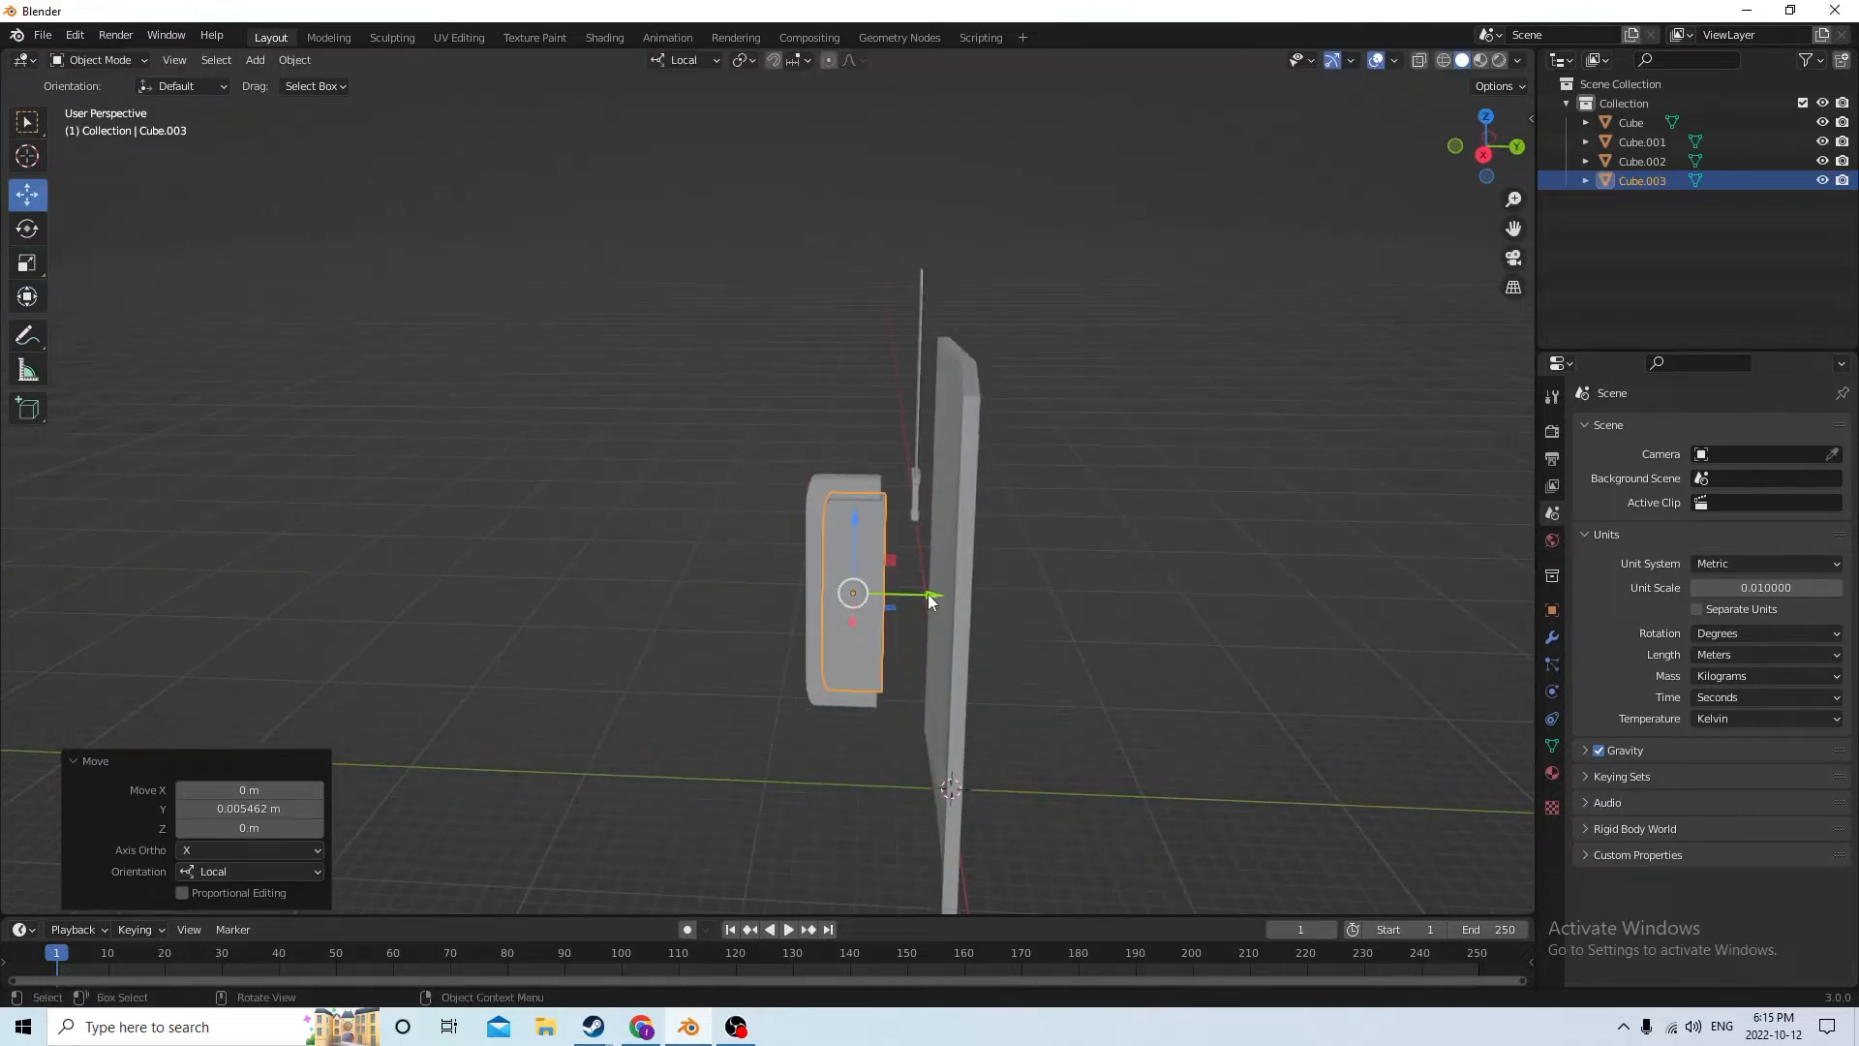
click(931, 592)
middle_drag(931, 590, 945, 571)
Subtract the smaller inner block from the rounded bar with a Bool Tool Auto Boolean Difference
click(863, 571)
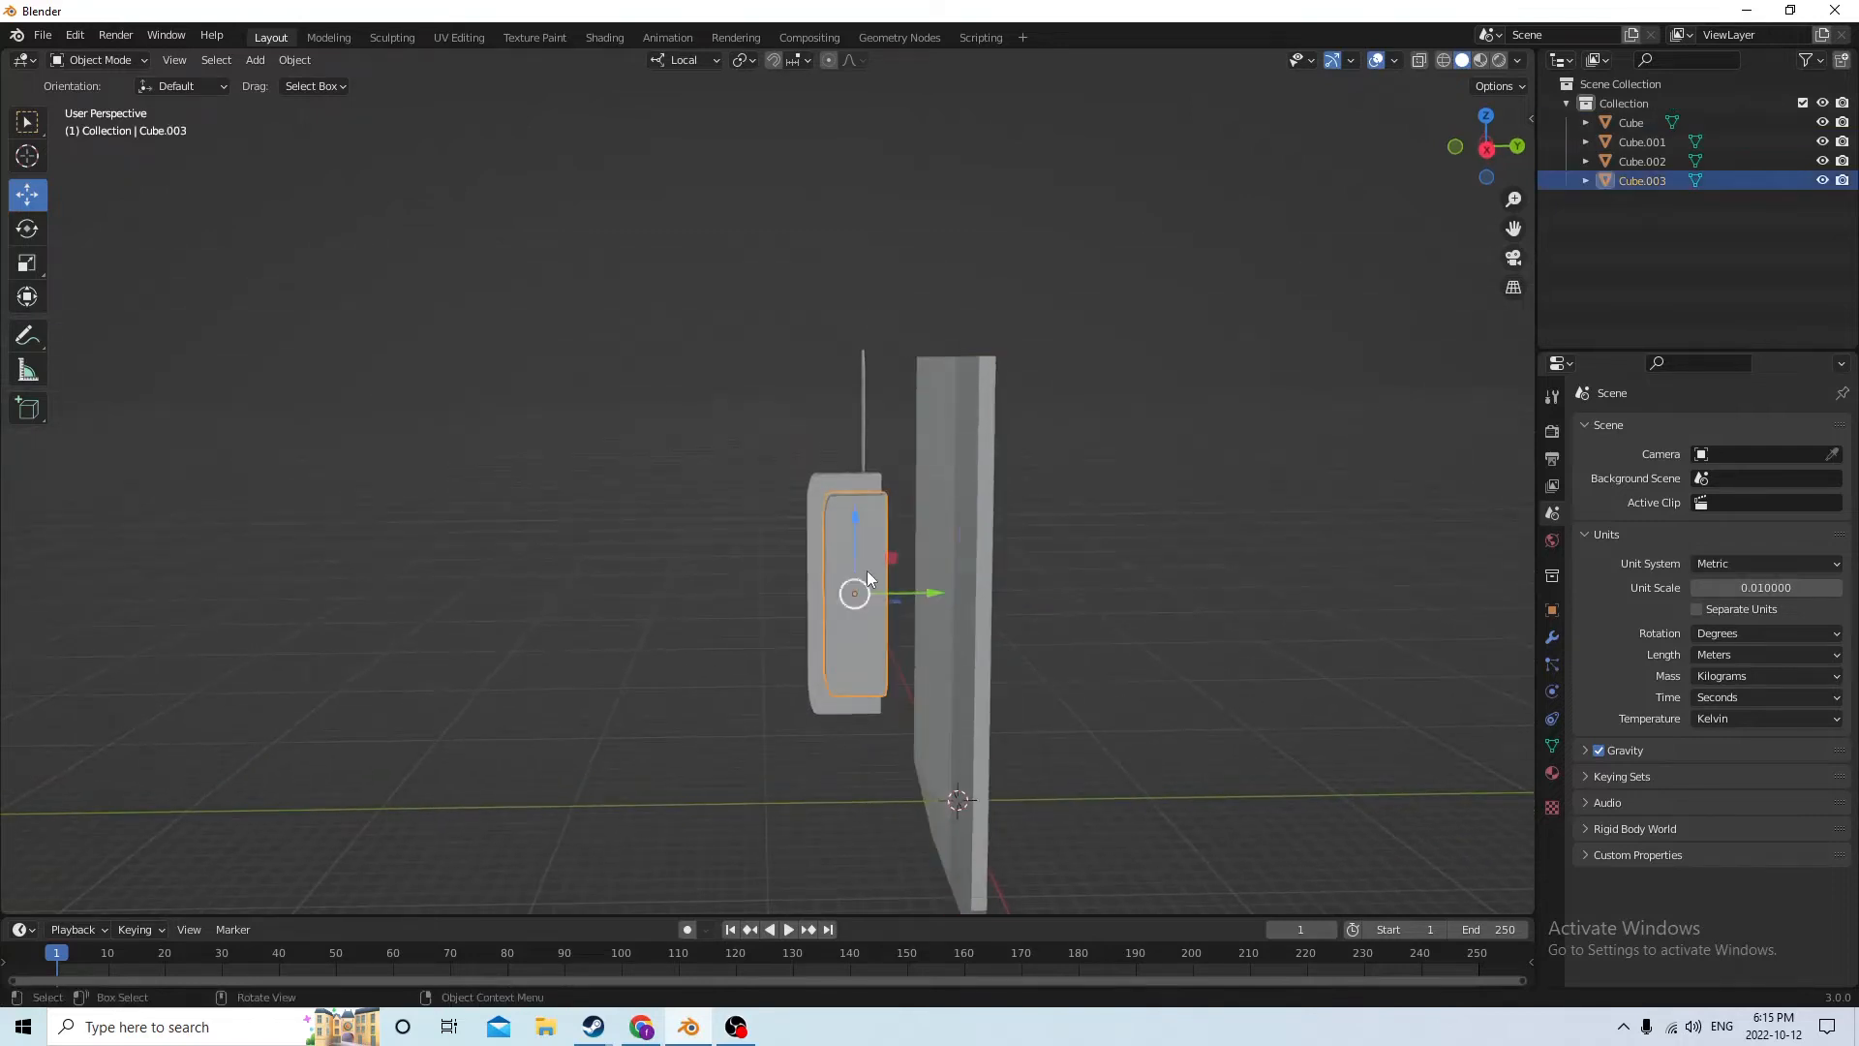
middle_drag(837, 601, 877, 560)
shift+click(829, 583)
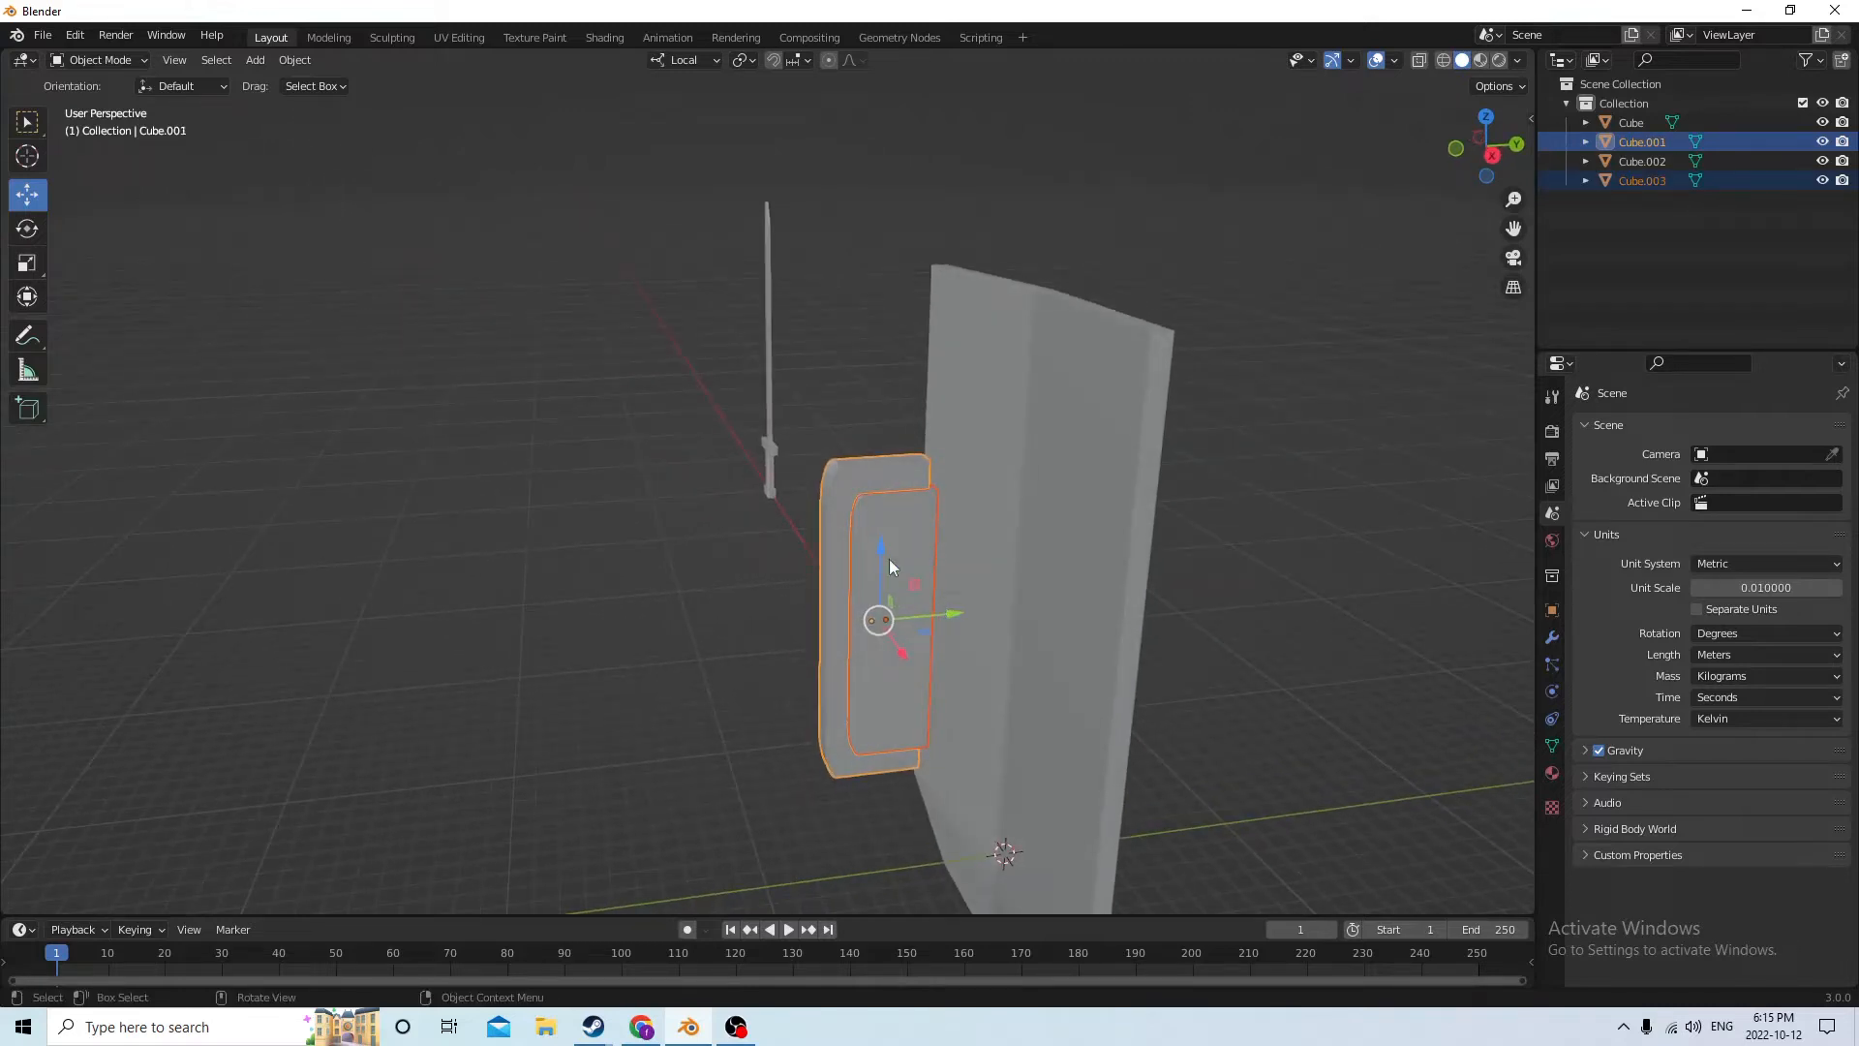
click(700, 534)
click(894, 574)
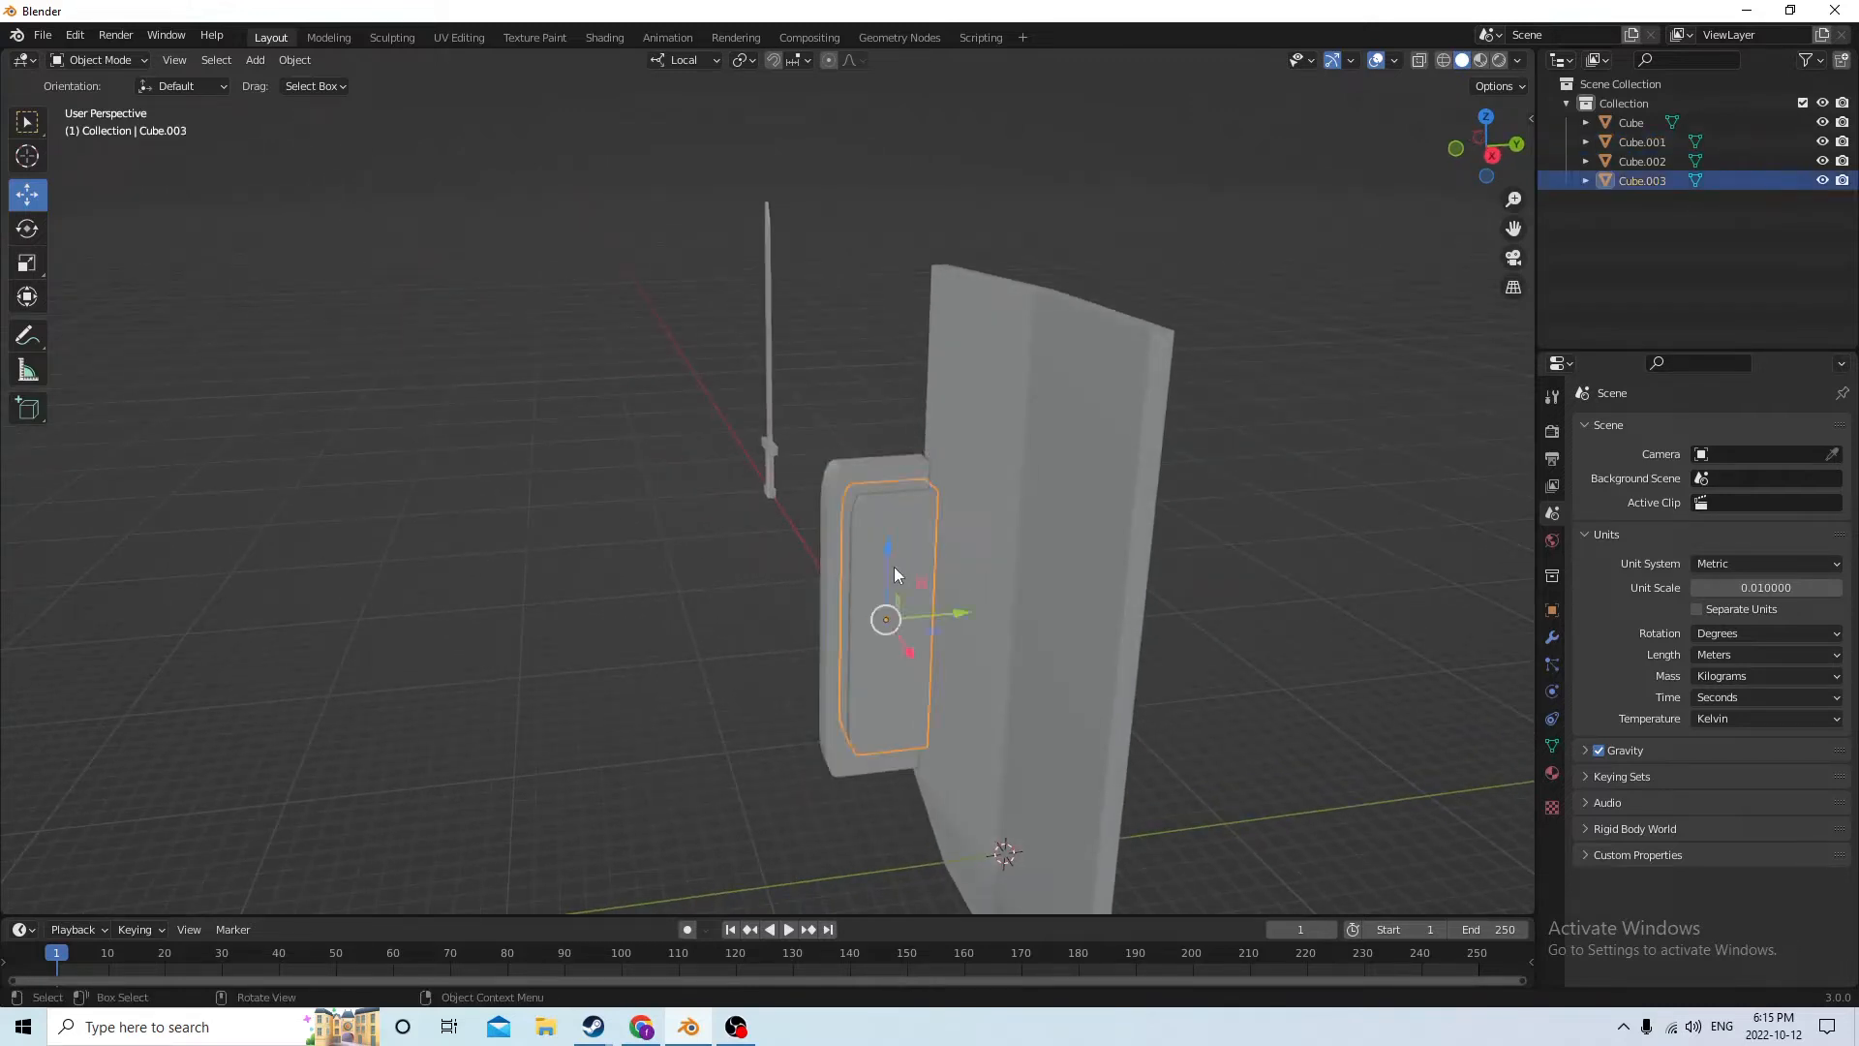
shift+click(827, 581)
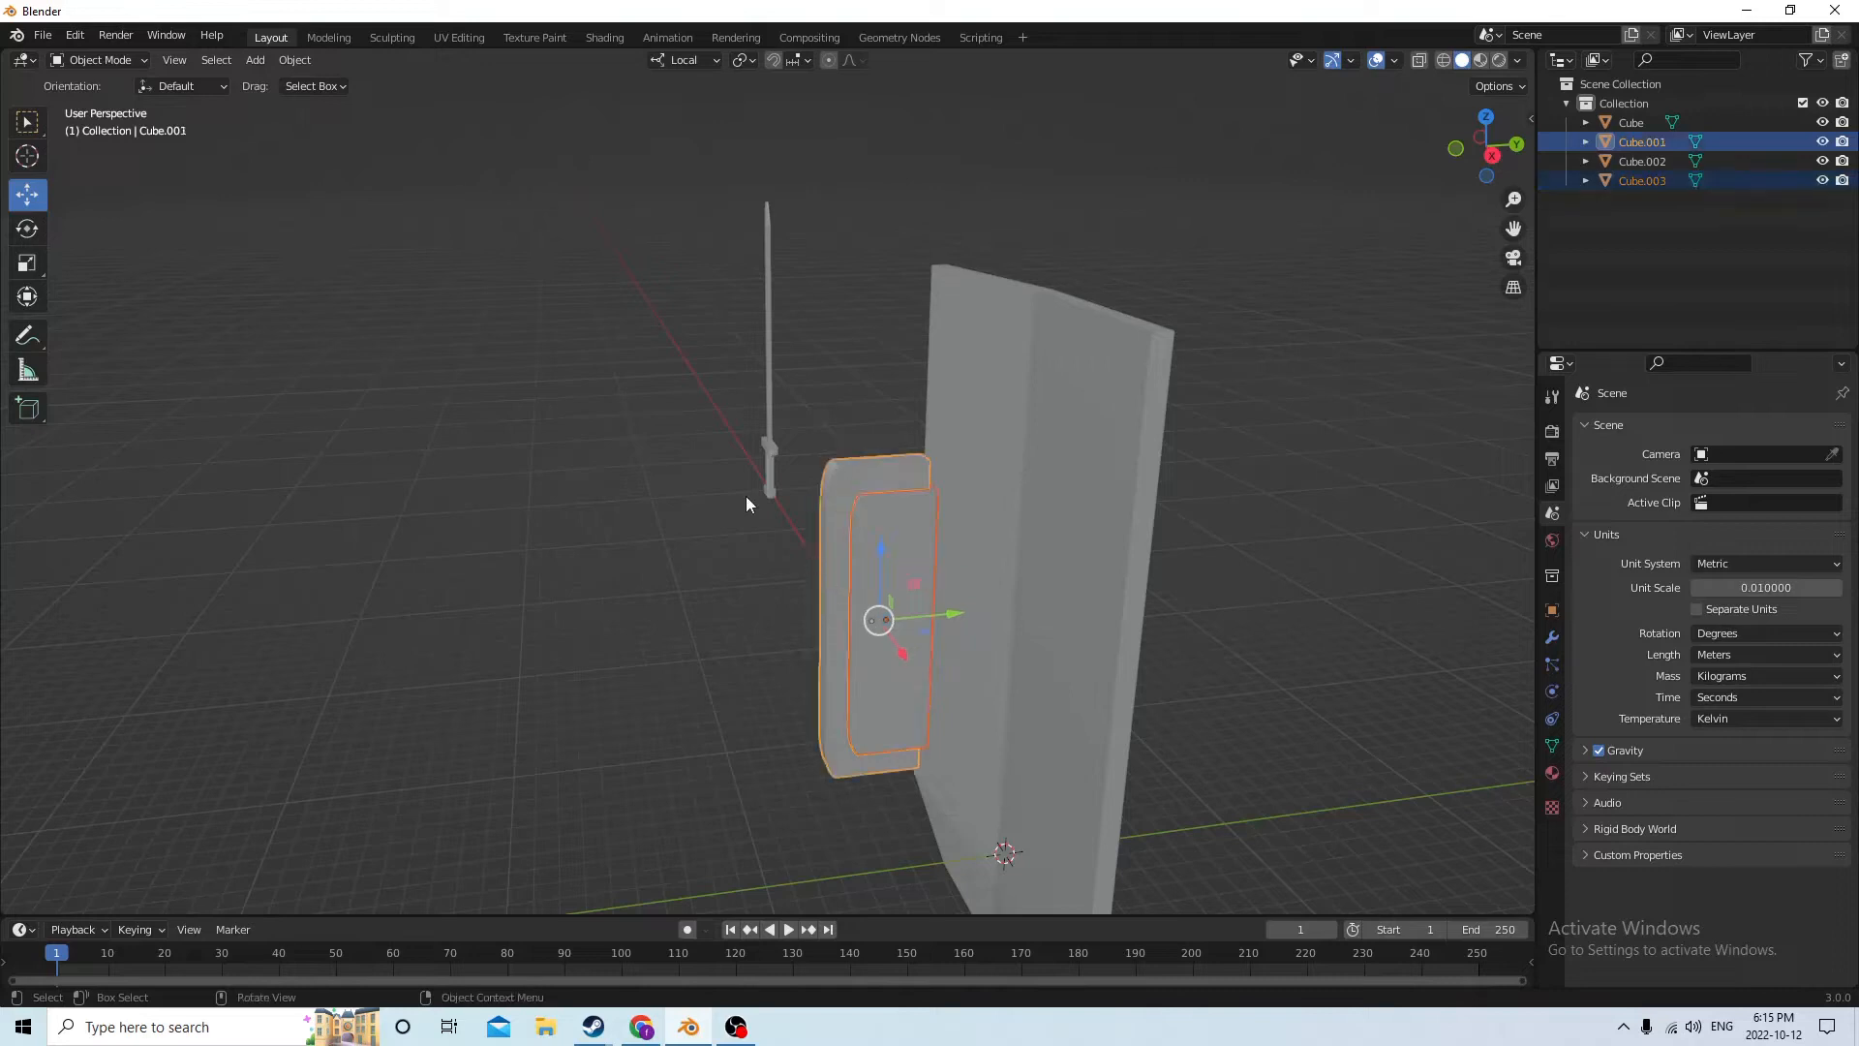
click(305, 62)
mouse_move(323, 699)
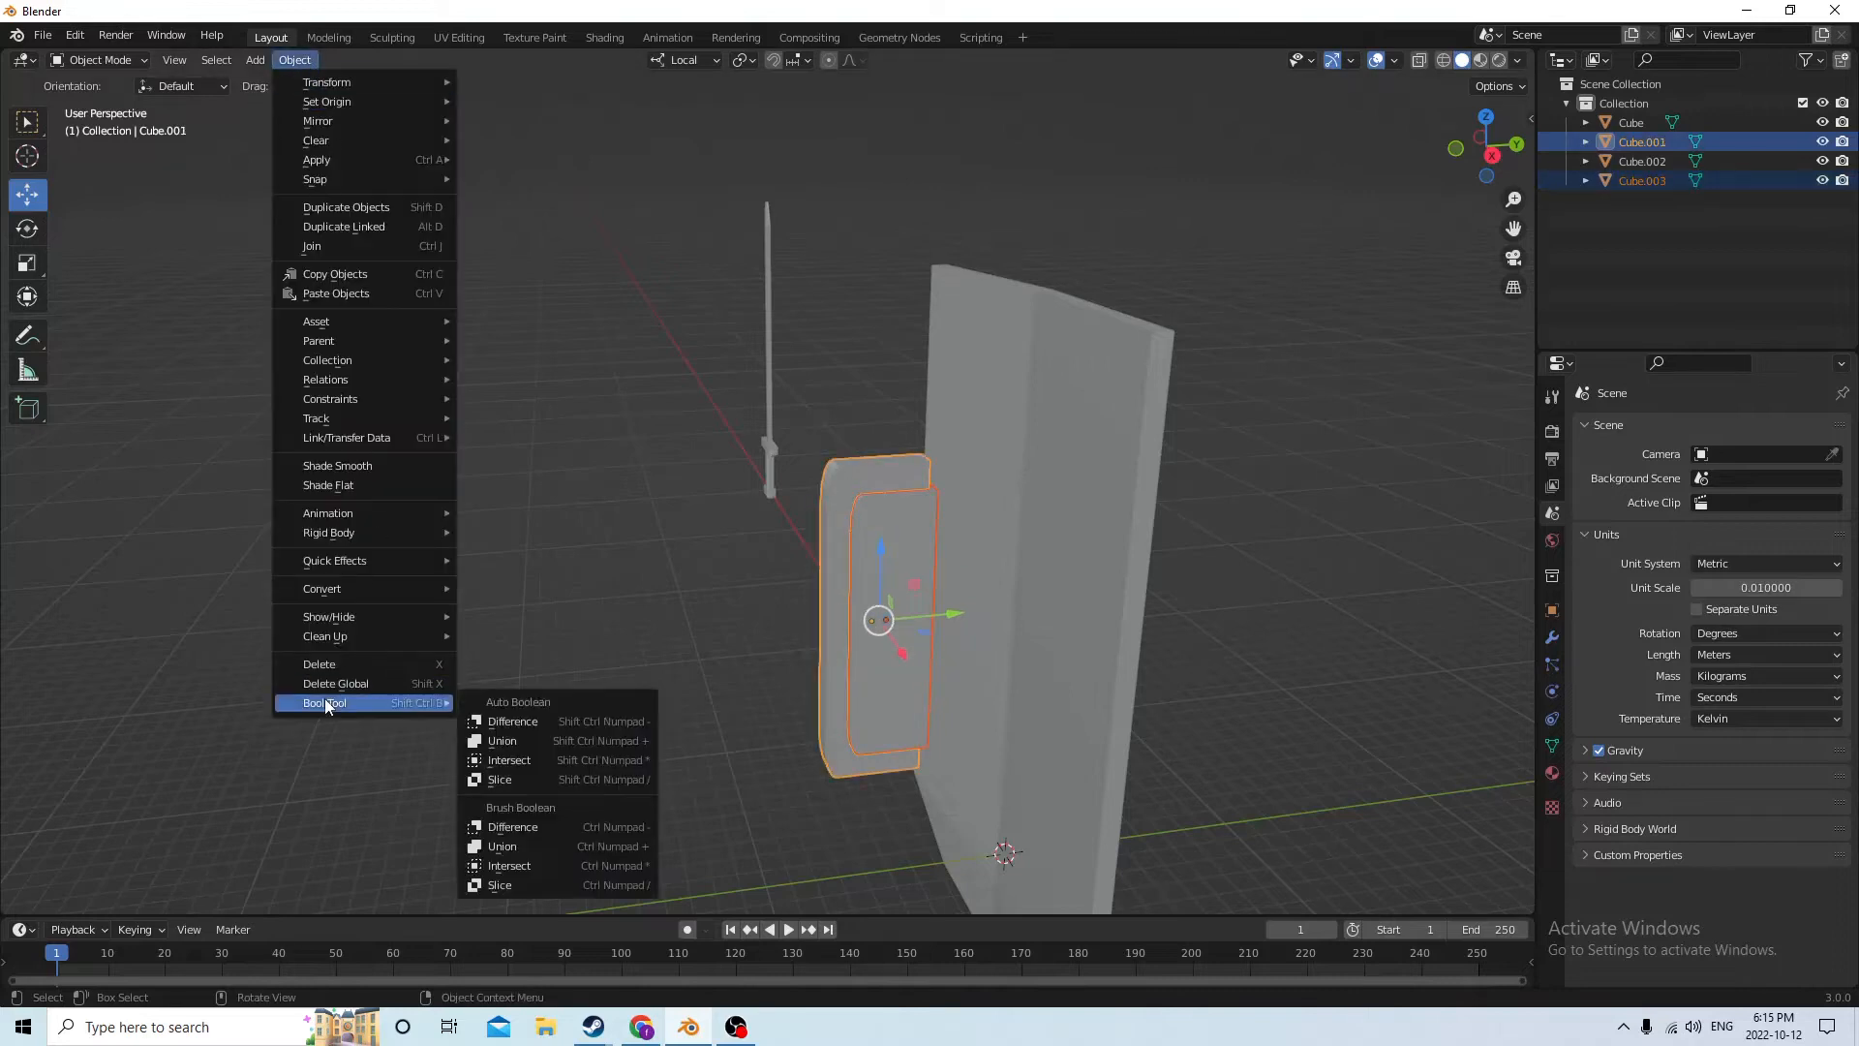
click(507, 724)
Move the C-shaped handle 0.03914 m along local Y so its ends meet the slab
middle_drag(659, 631, 953, 631)
drag(947, 613, 1049, 593)
middle_drag(1050, 593, 932, 542)
middle_drag(1028, 556, 1071, 539)
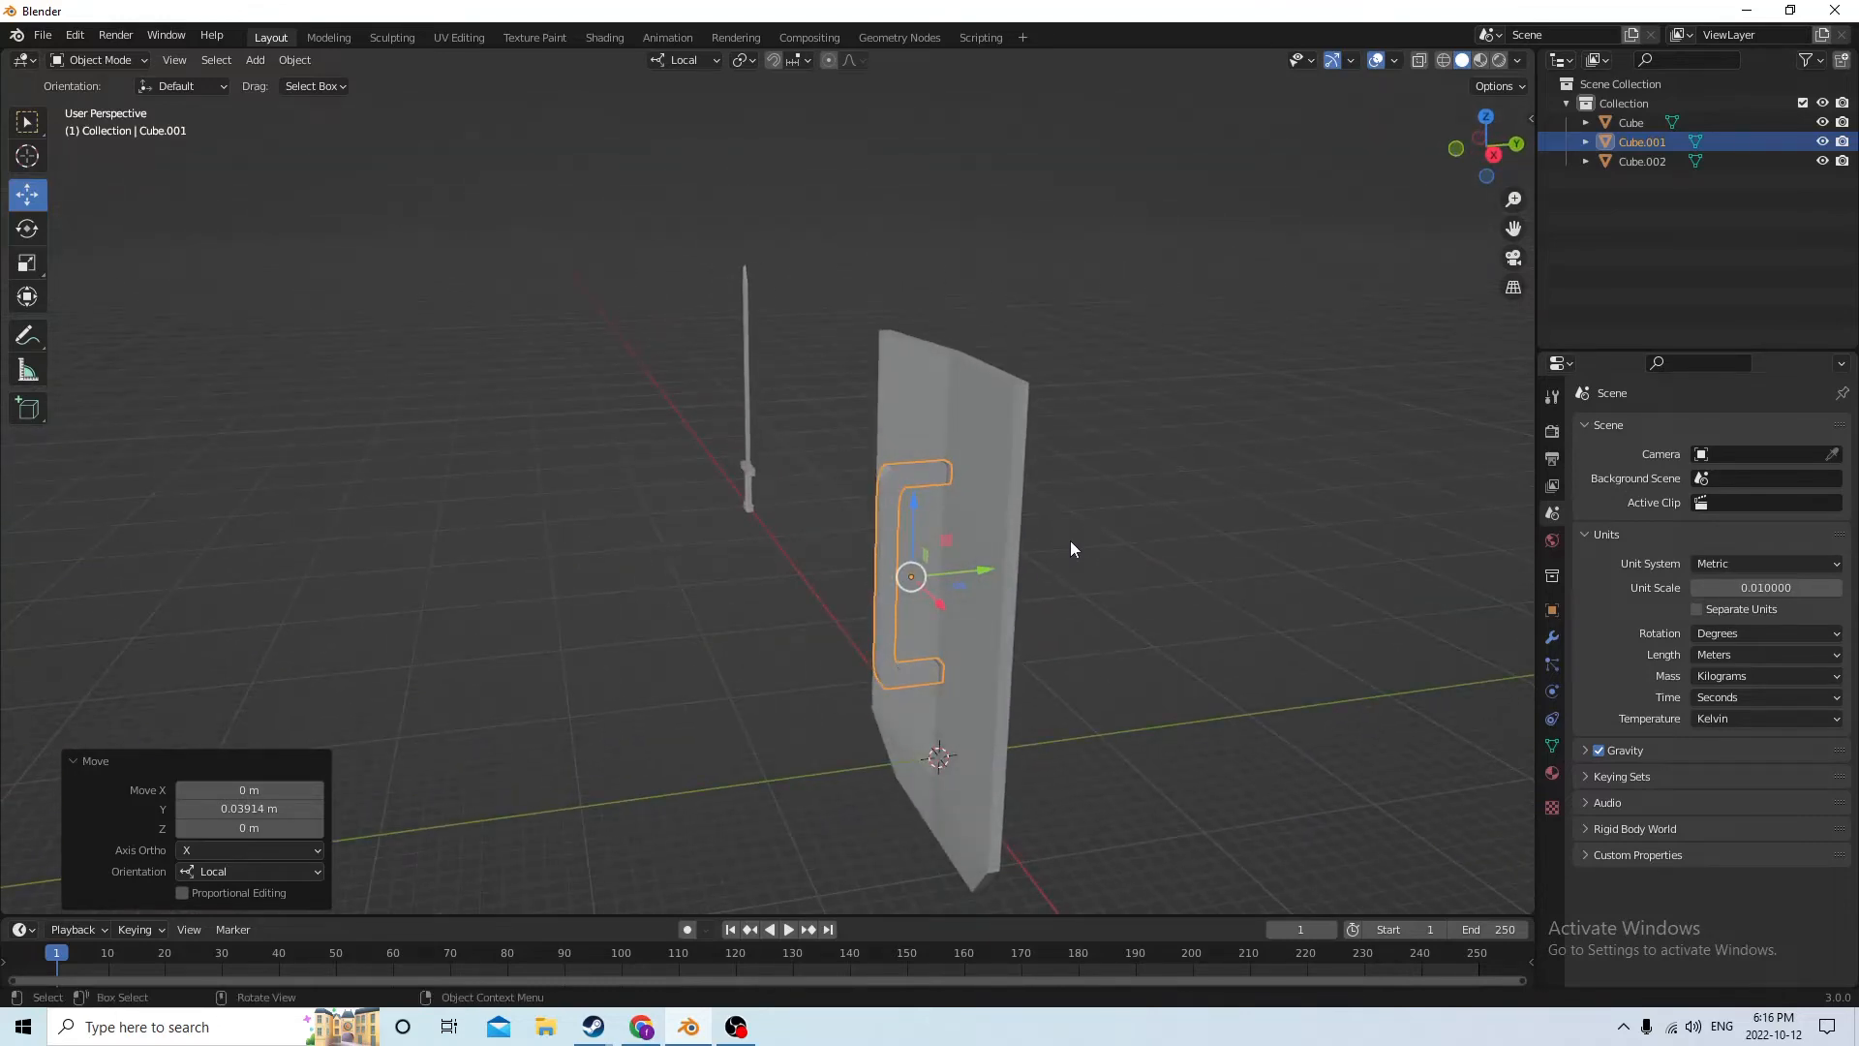
middle_drag(1083, 559, 1187, 577)
Try a 90° X rotation on the handle and set it back to 0°
click(1552, 610)
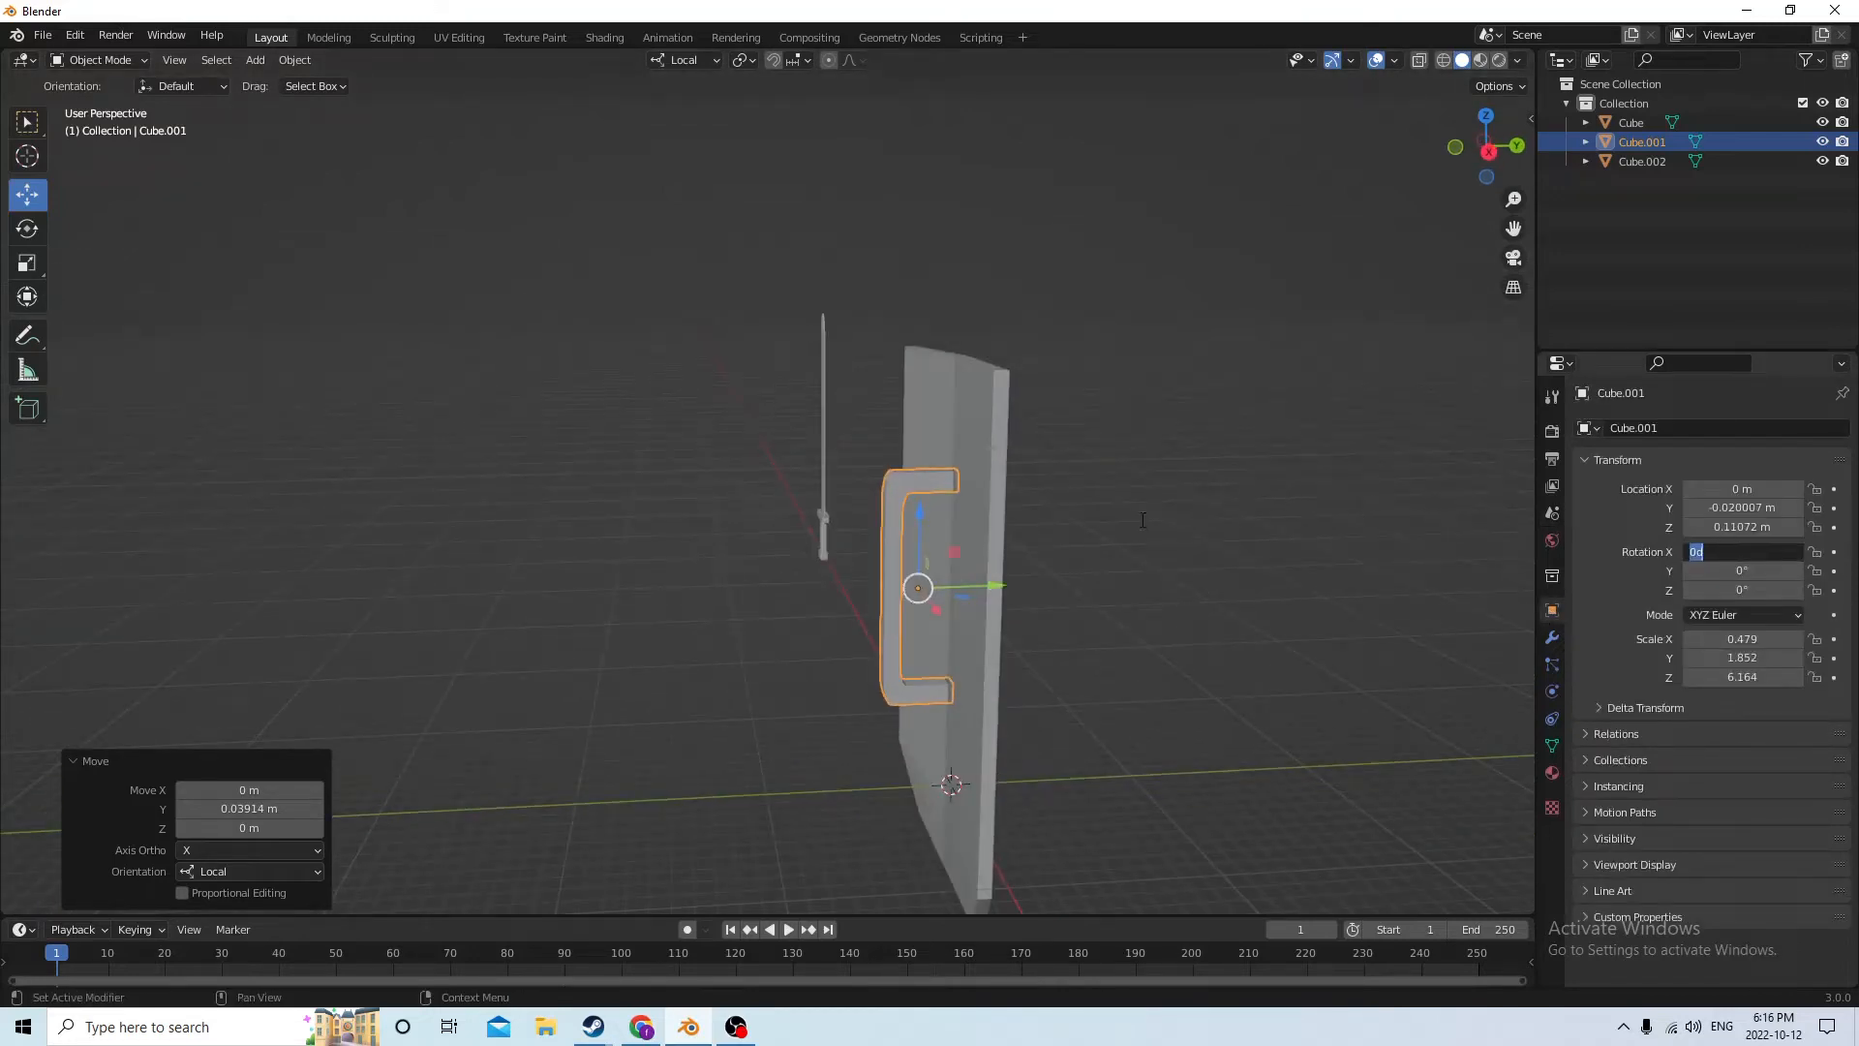
click(1746, 553)
text(90)
key(Return)
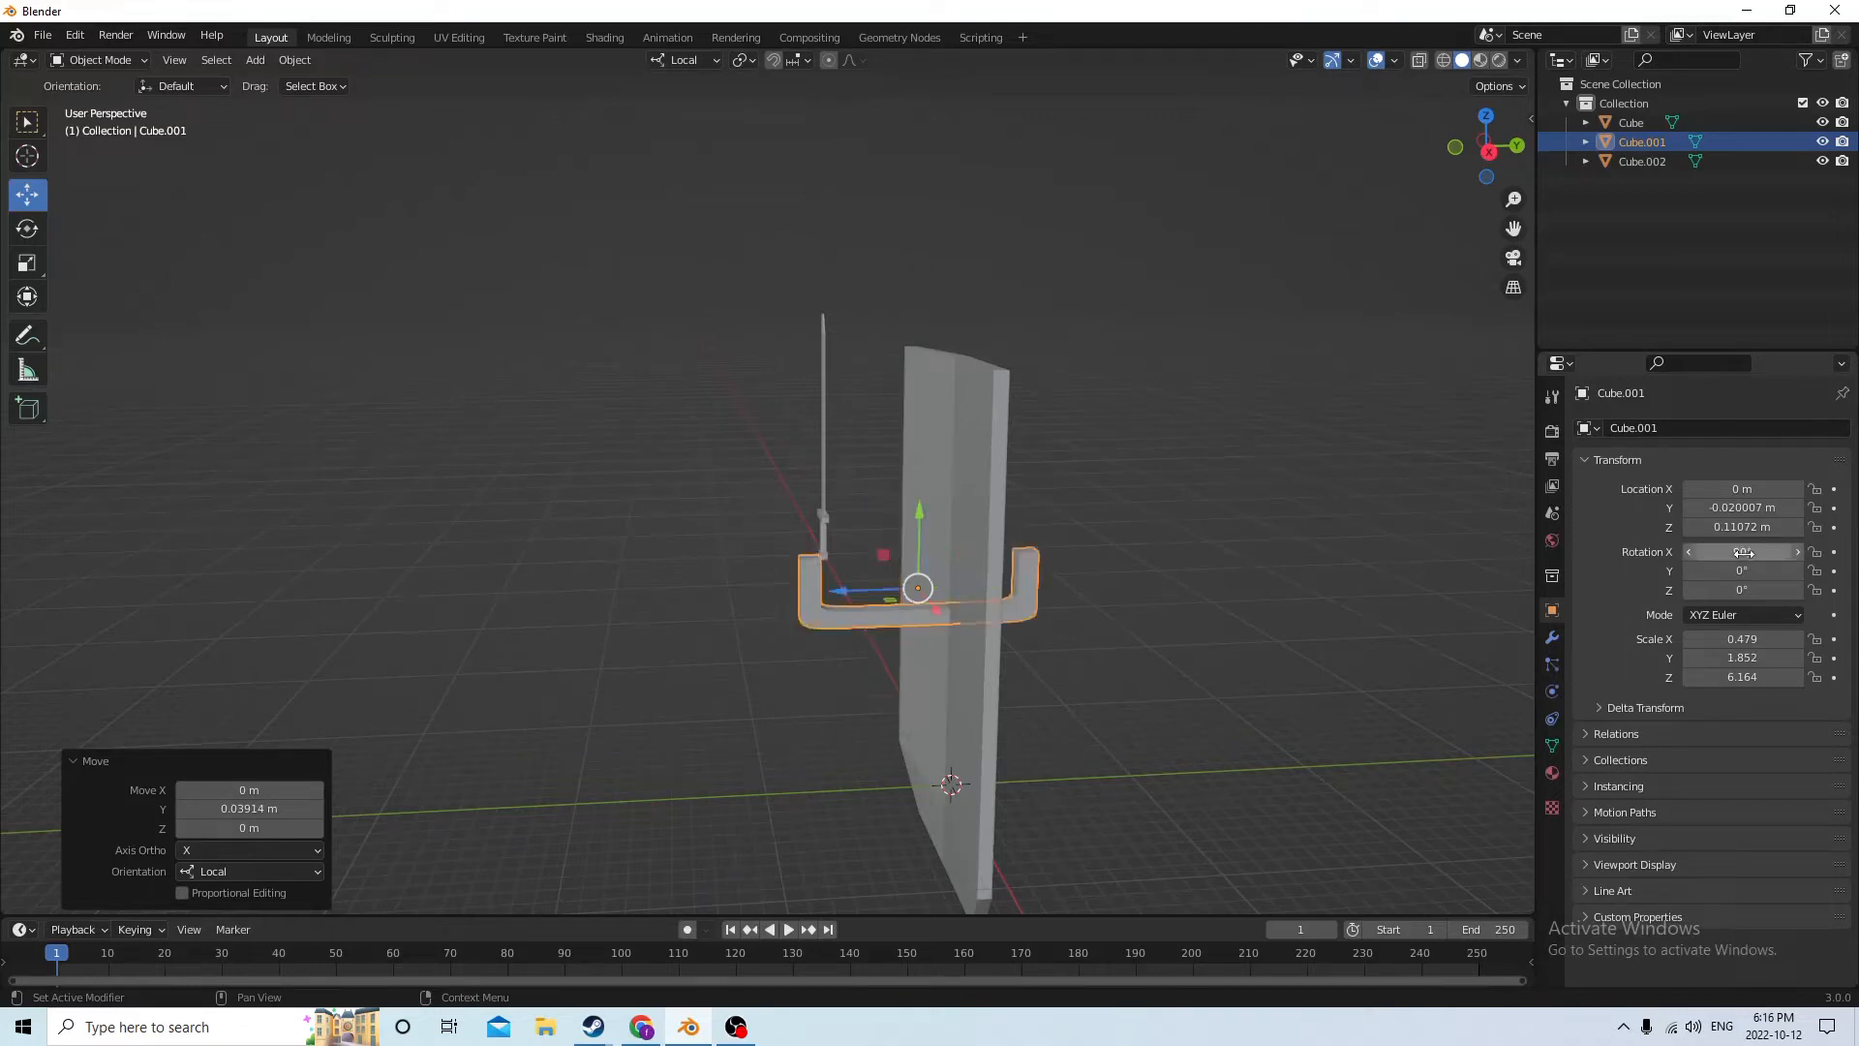
text(0)
key(Return)
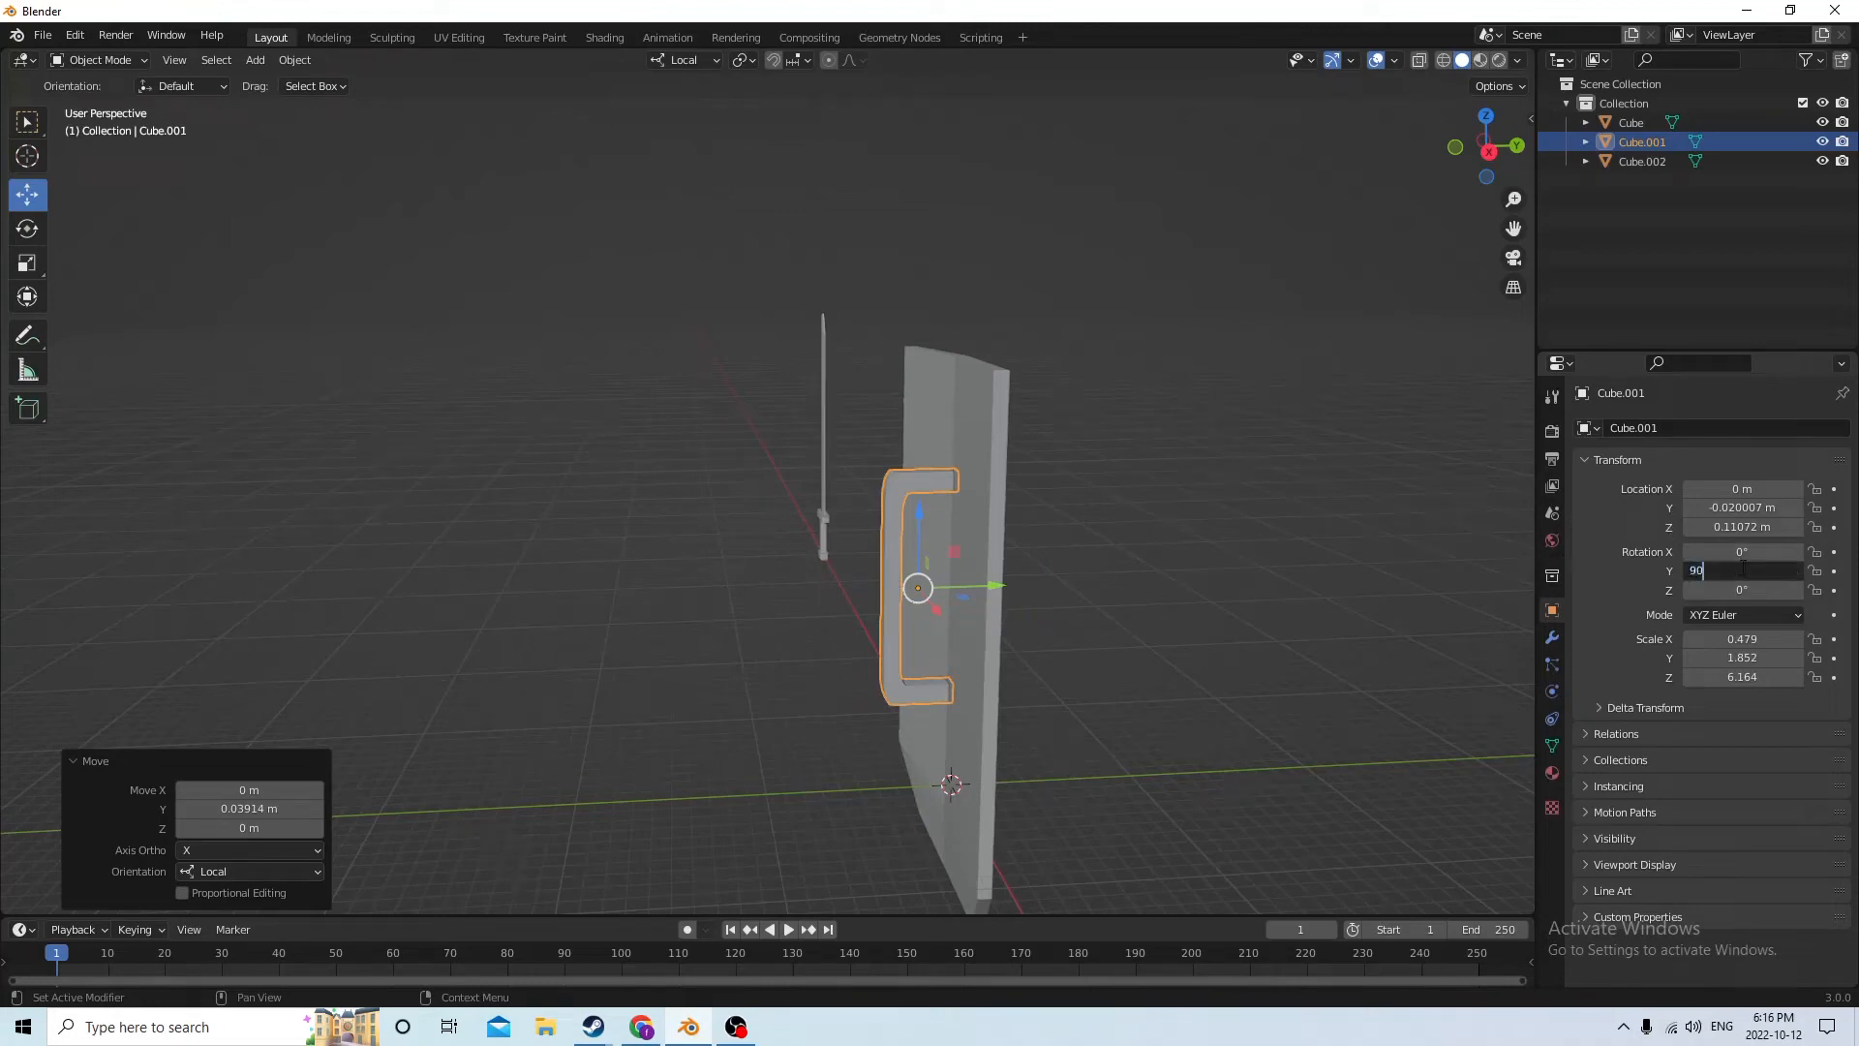
Set the handle's Y rotation to 90° to lay it horizontally across the slab
click(1743, 569)
text(90)
key(Return)
middle_drag(1317, 558, 1233, 522)
Duplicate the handle in place and raise the copy by moving it -0.055335 m along local X
key(shift+d)
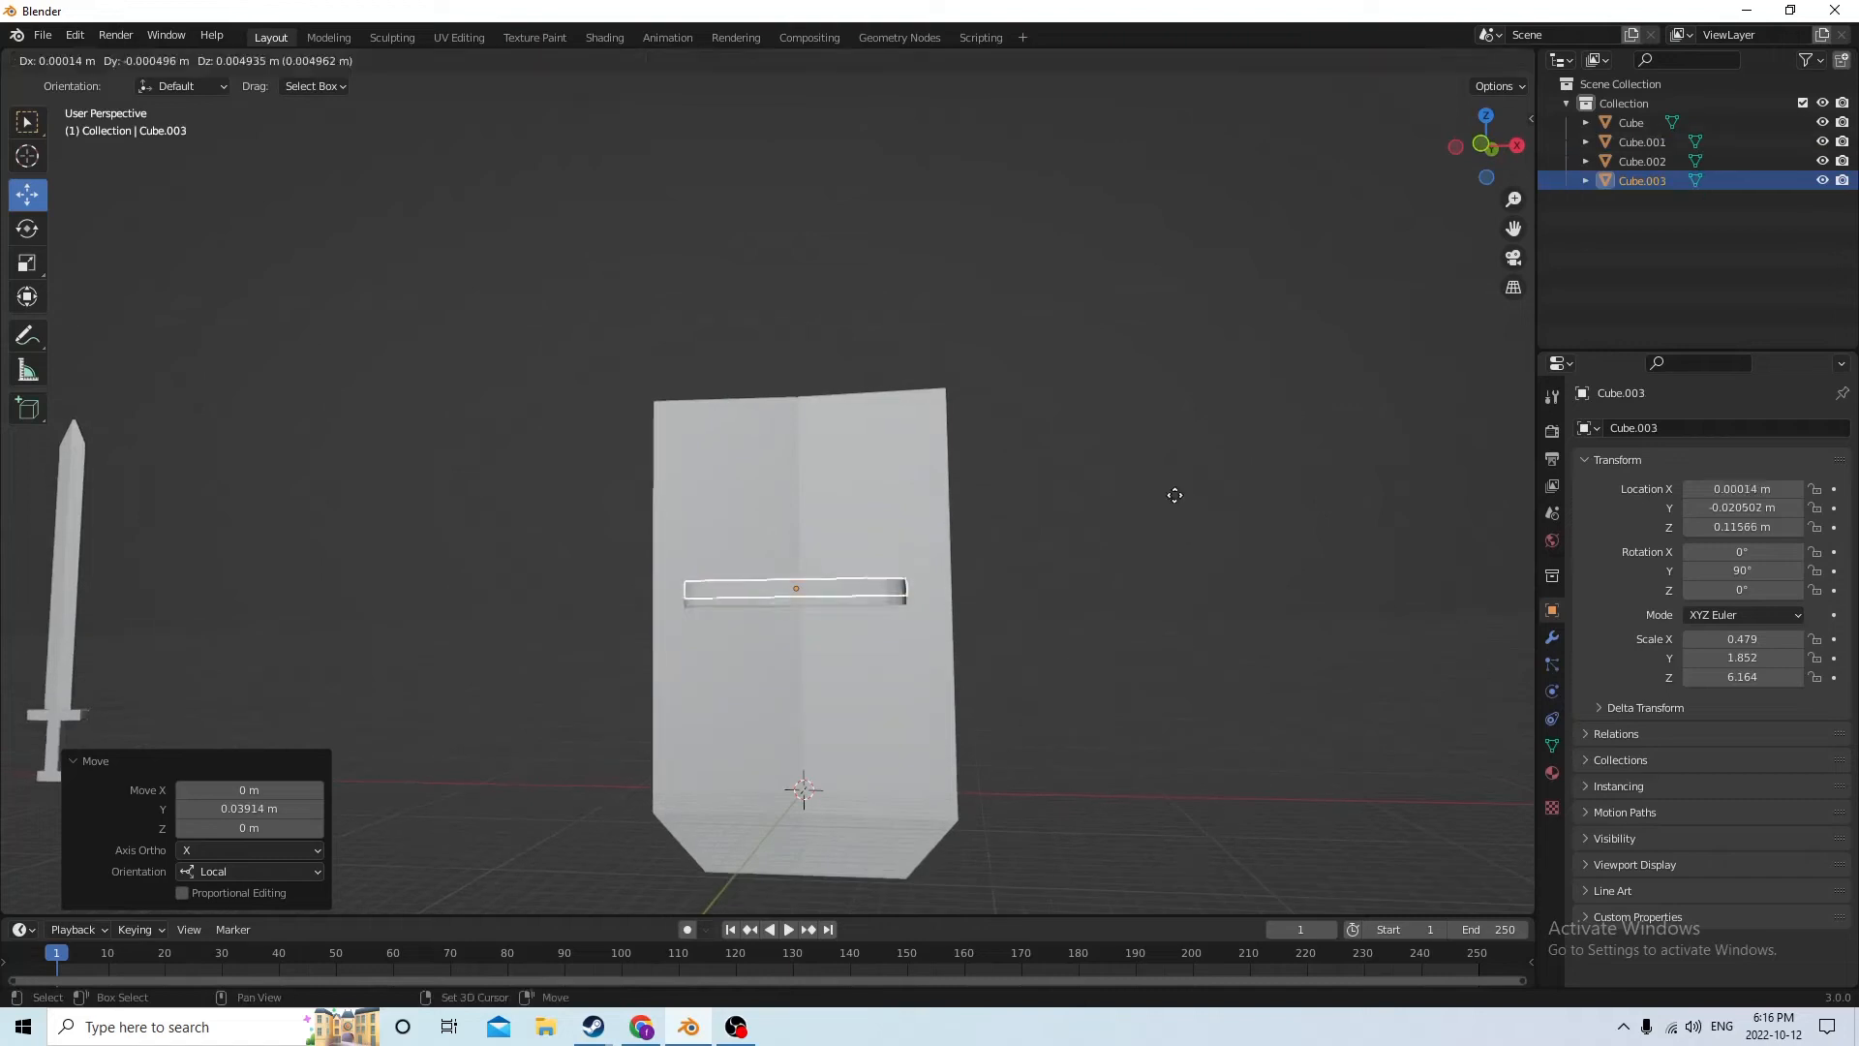
key(Escape)
drag(799, 662, 805, 567)
mouse_move(810, 573)
middle_down()
mouse_move(643, 642)
mouse_move(798, 550)
middle_up()
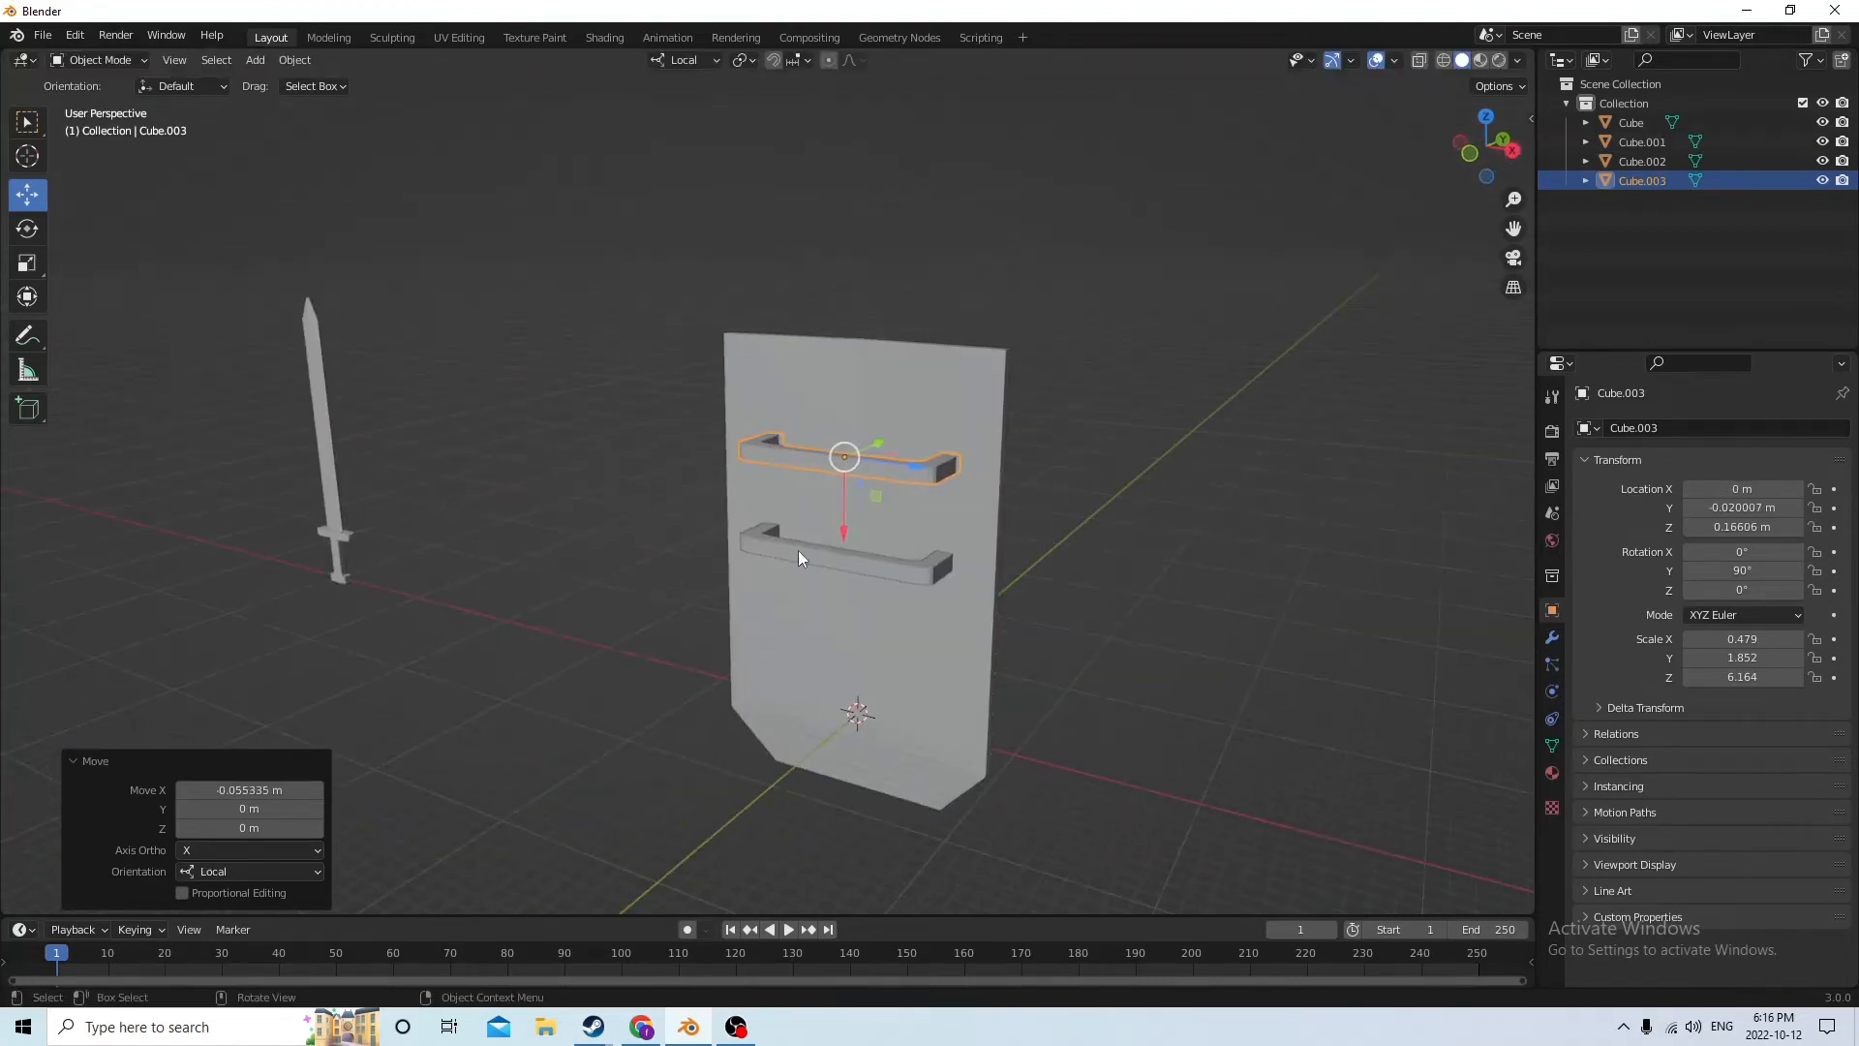
Delete the lower of the two handles
click(862, 465)
click(864, 467)
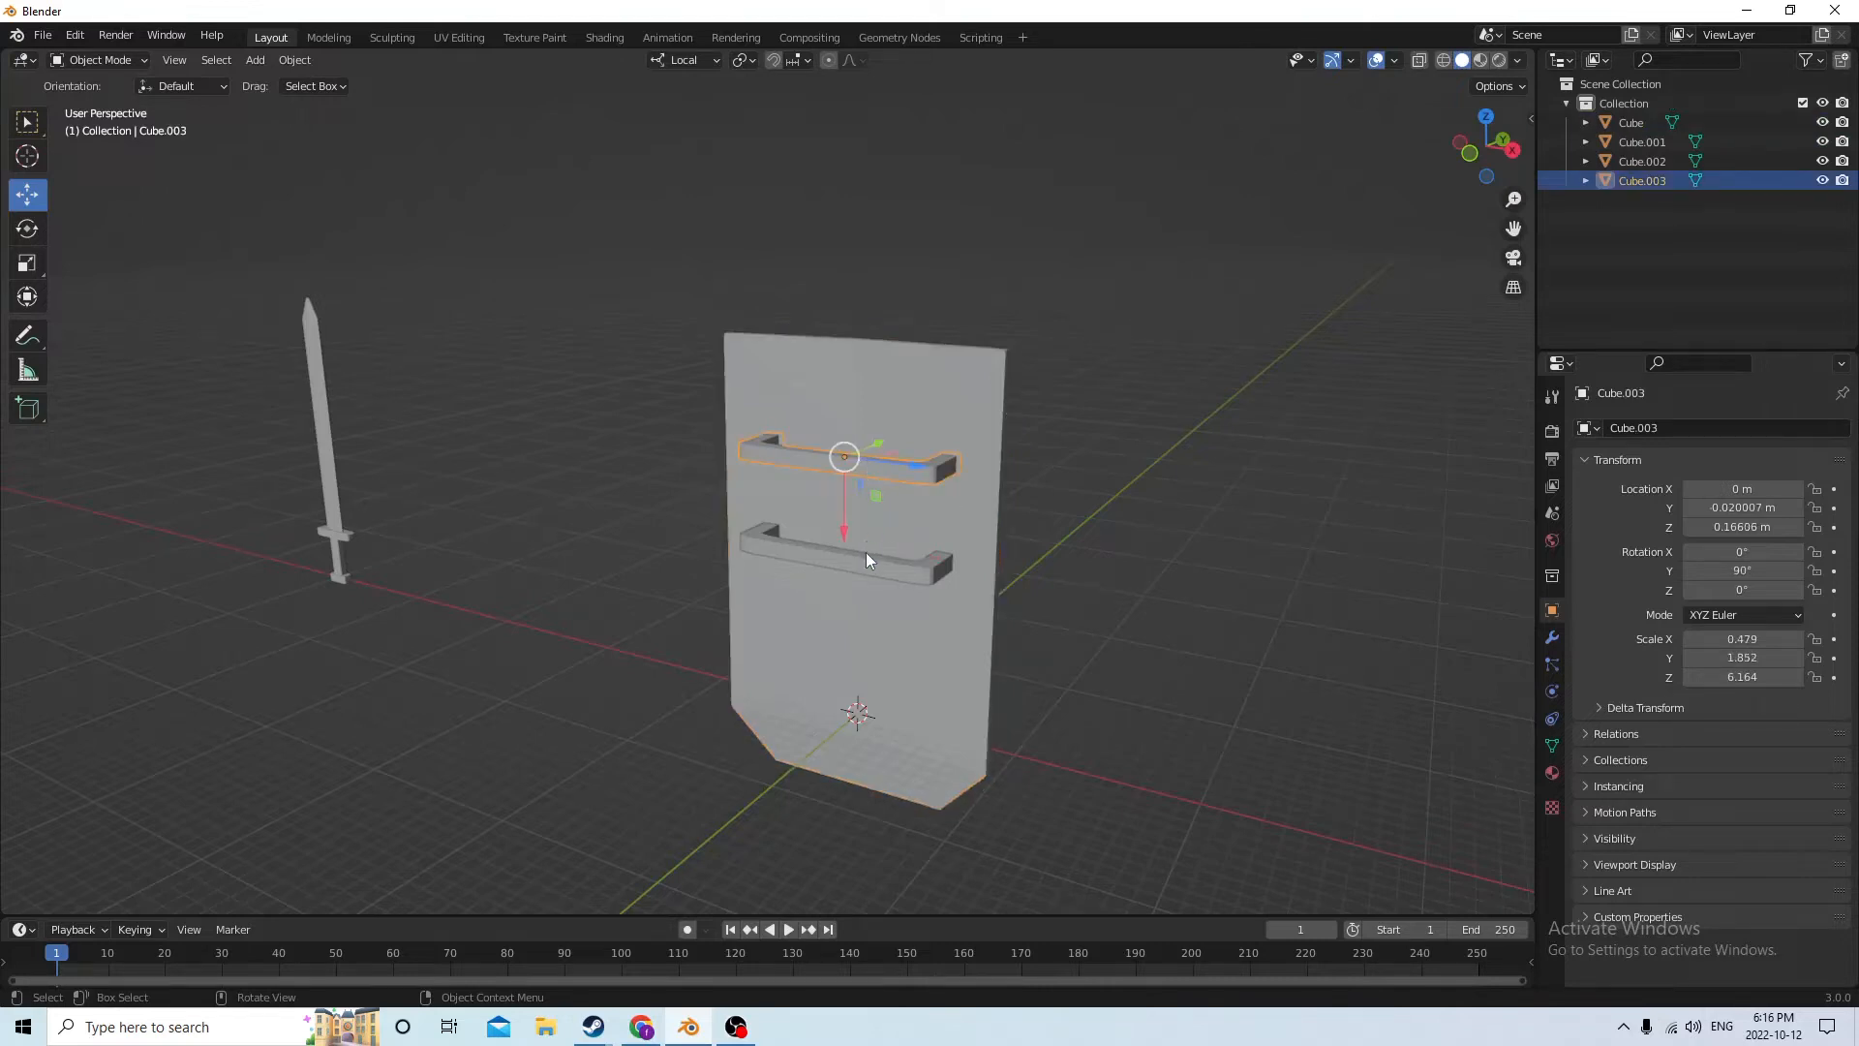
click(863, 574)
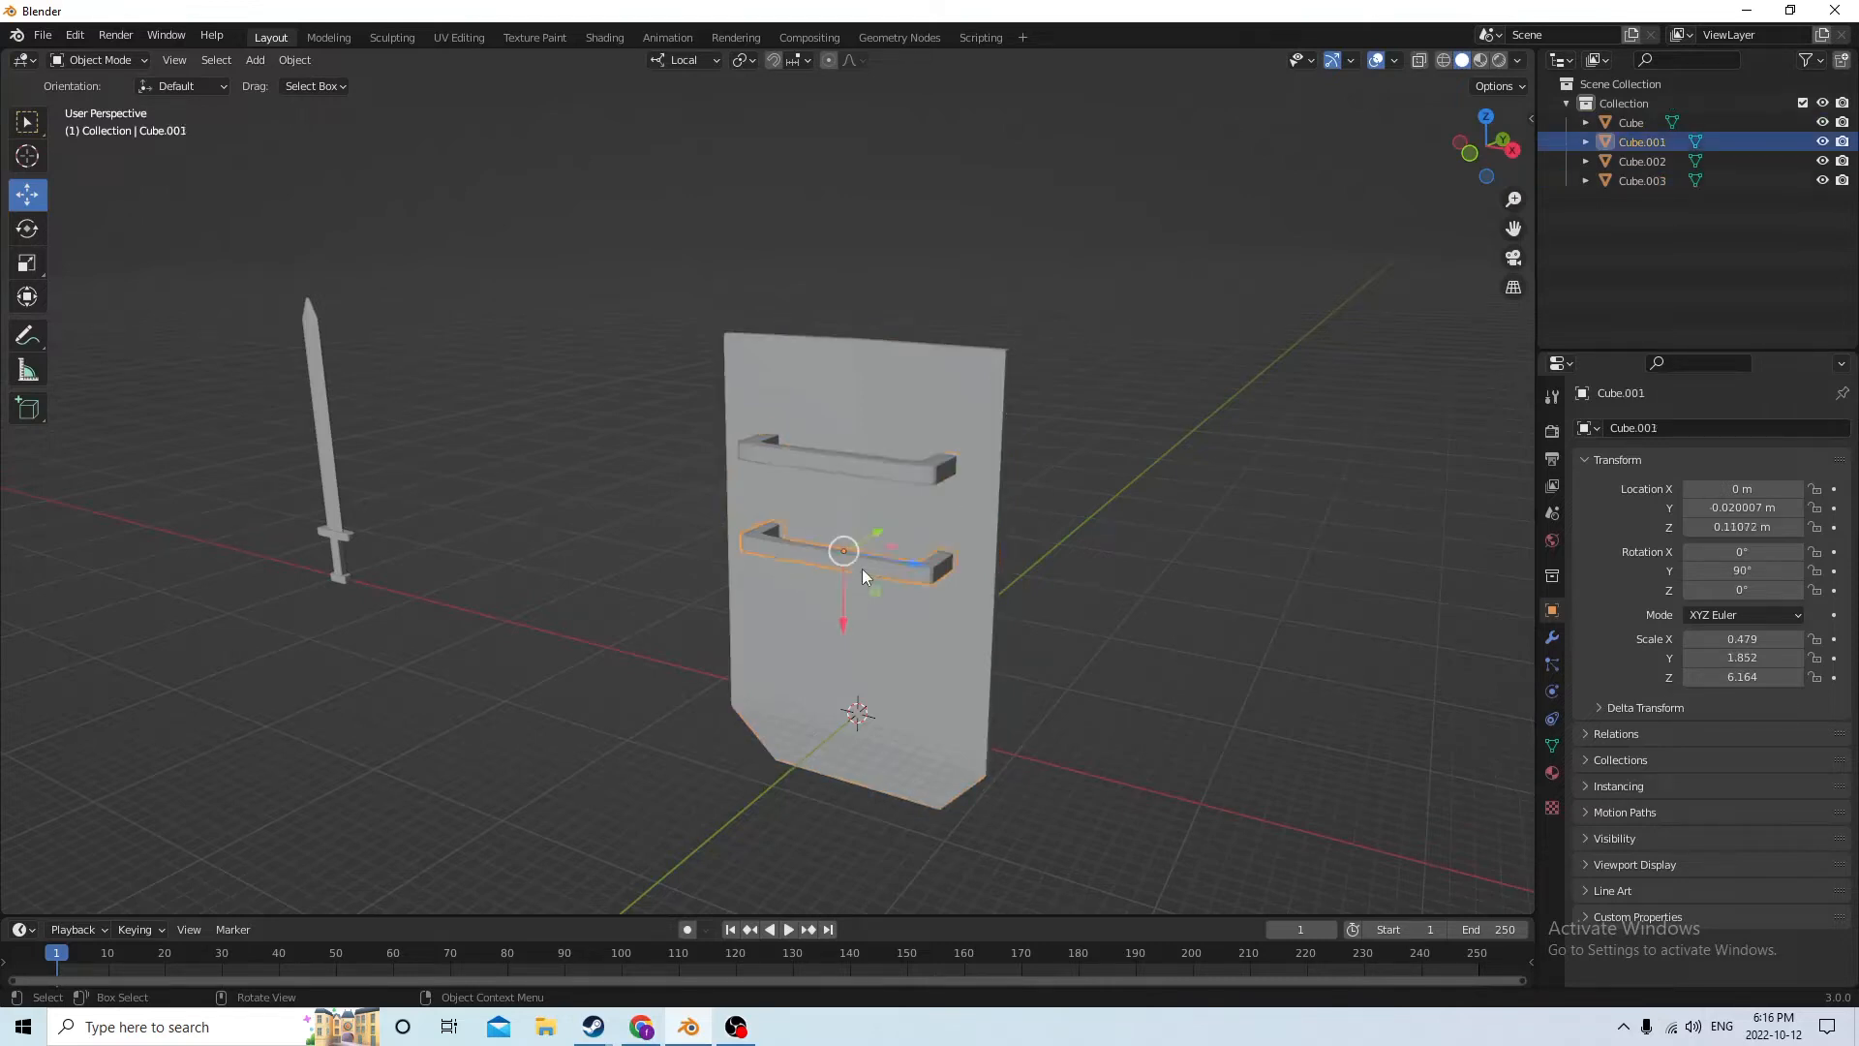
key(Delete)
Select the remaining handle and set its Y rotation to 0° so it stands vertically
click(854, 481)
middle_drag(858, 474, 968, 499)
click(1746, 570)
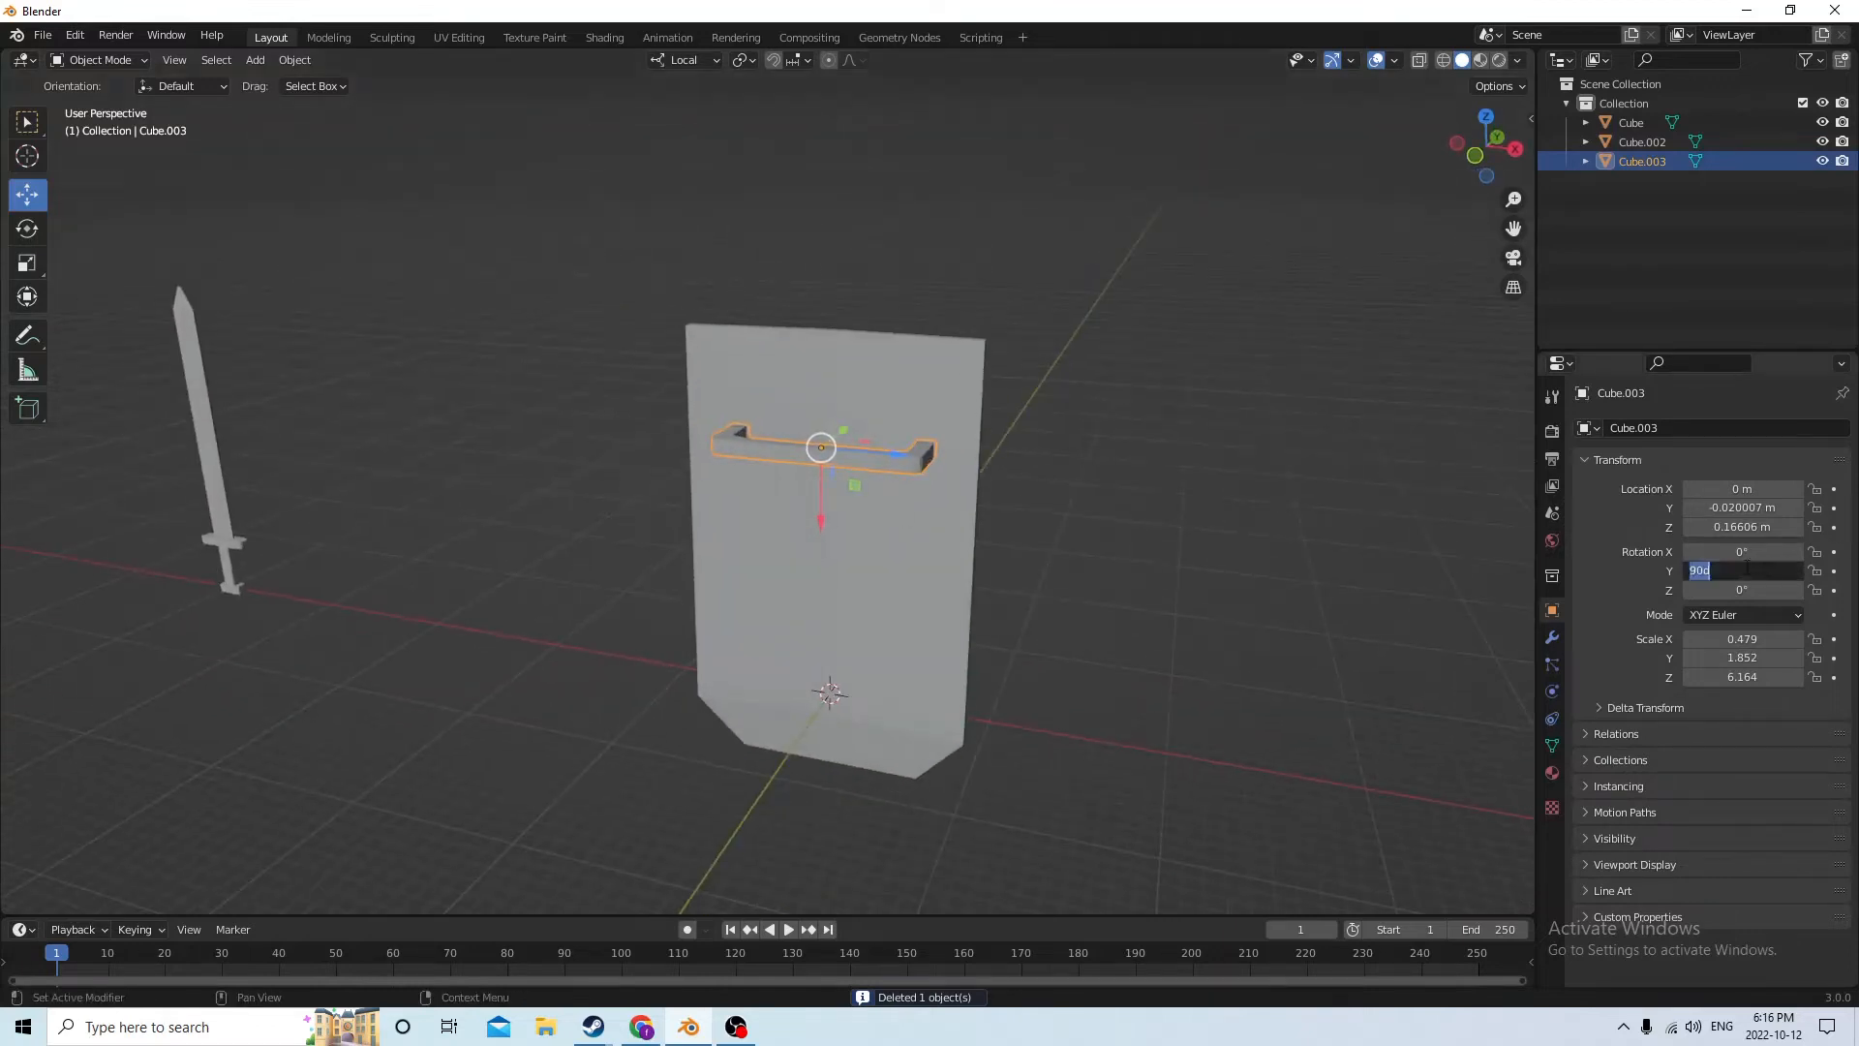
key(Return)
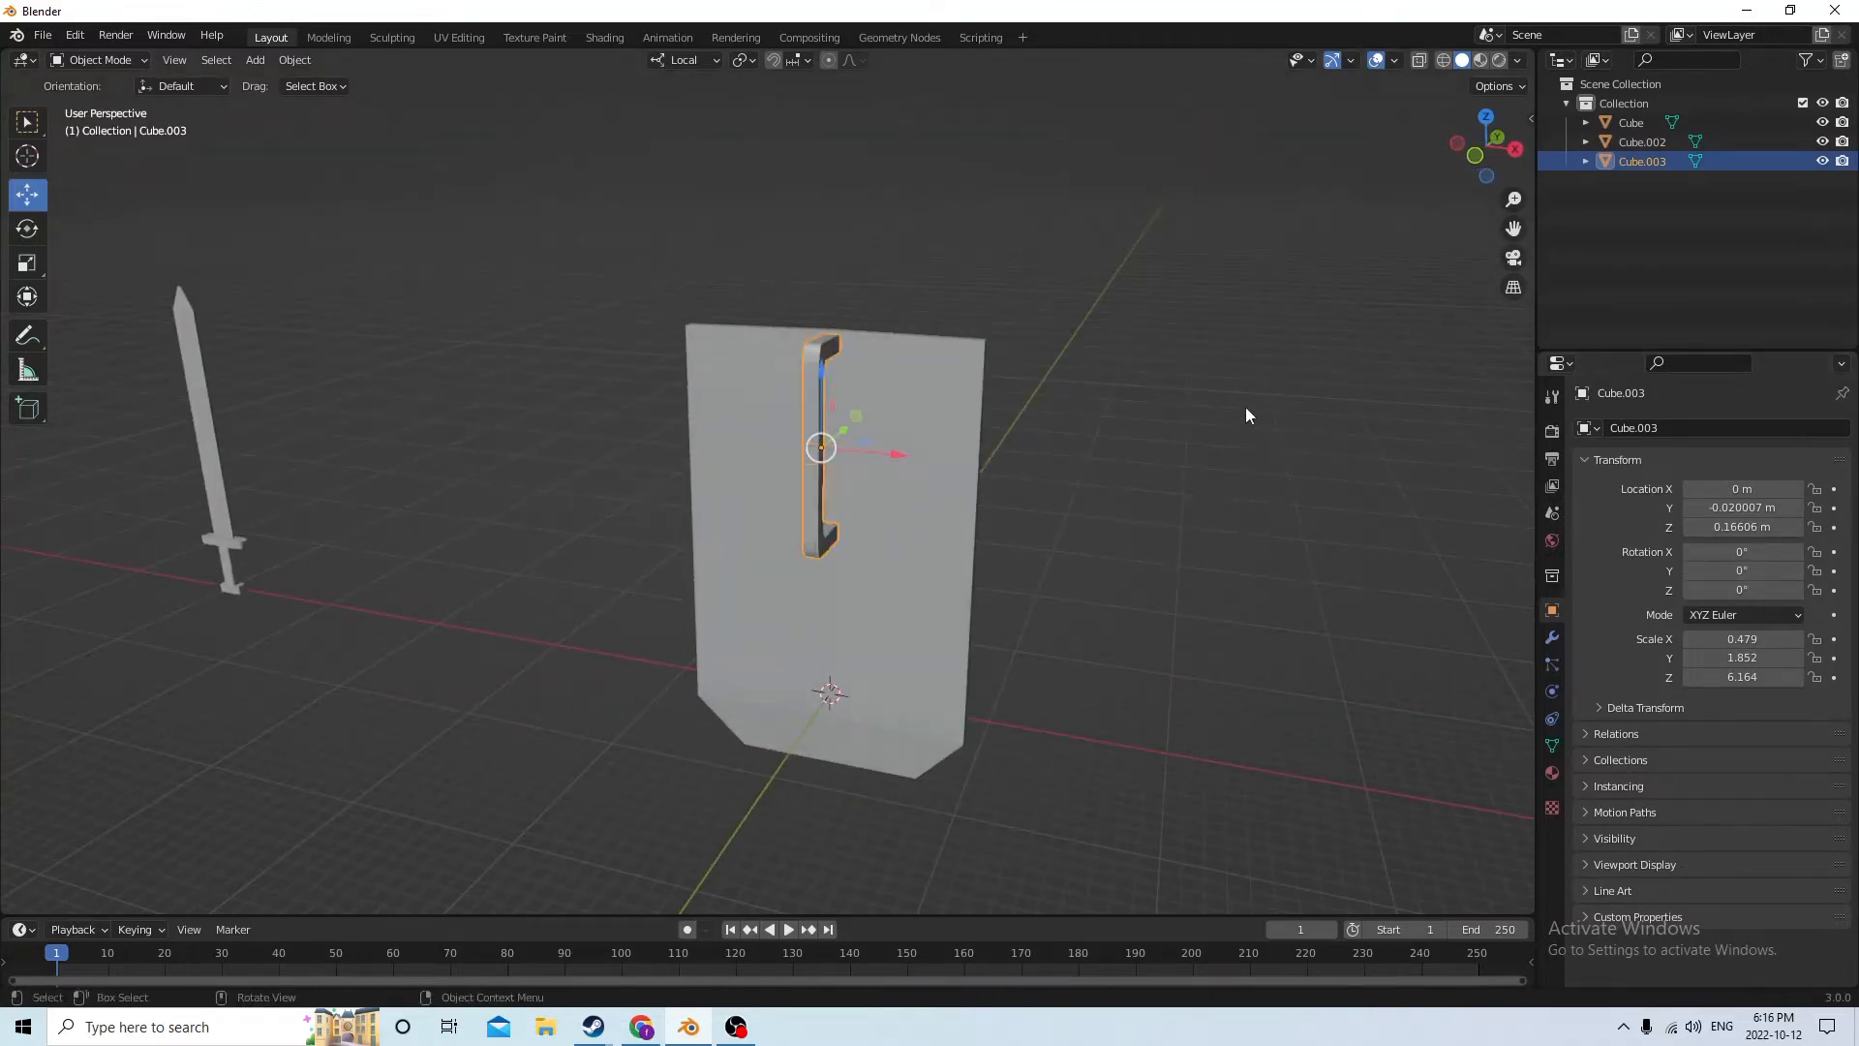
middle_drag(1245, 411, 1135, 448)
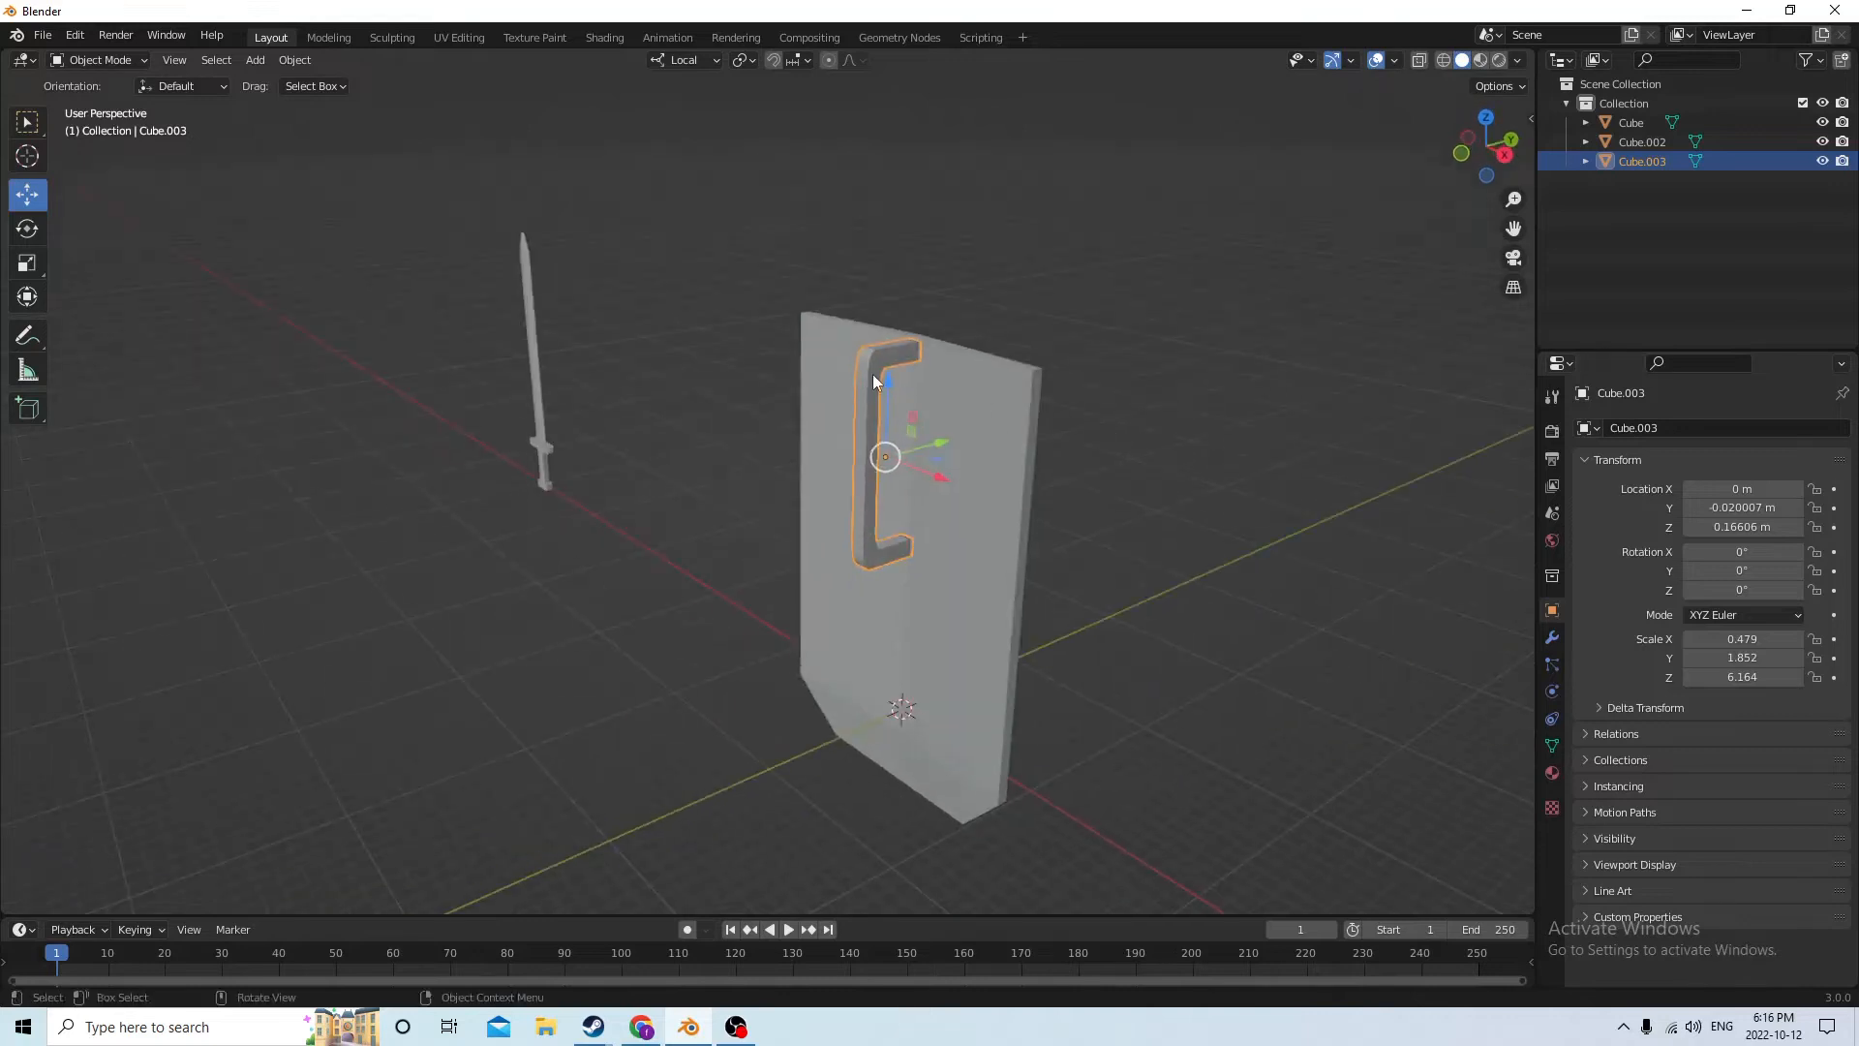
Lower the handle behind the shield by moving it -0.025849 m along its local Z axis
drag(887, 382, 887, 432)
middle_drag(887, 432, 745, 404)
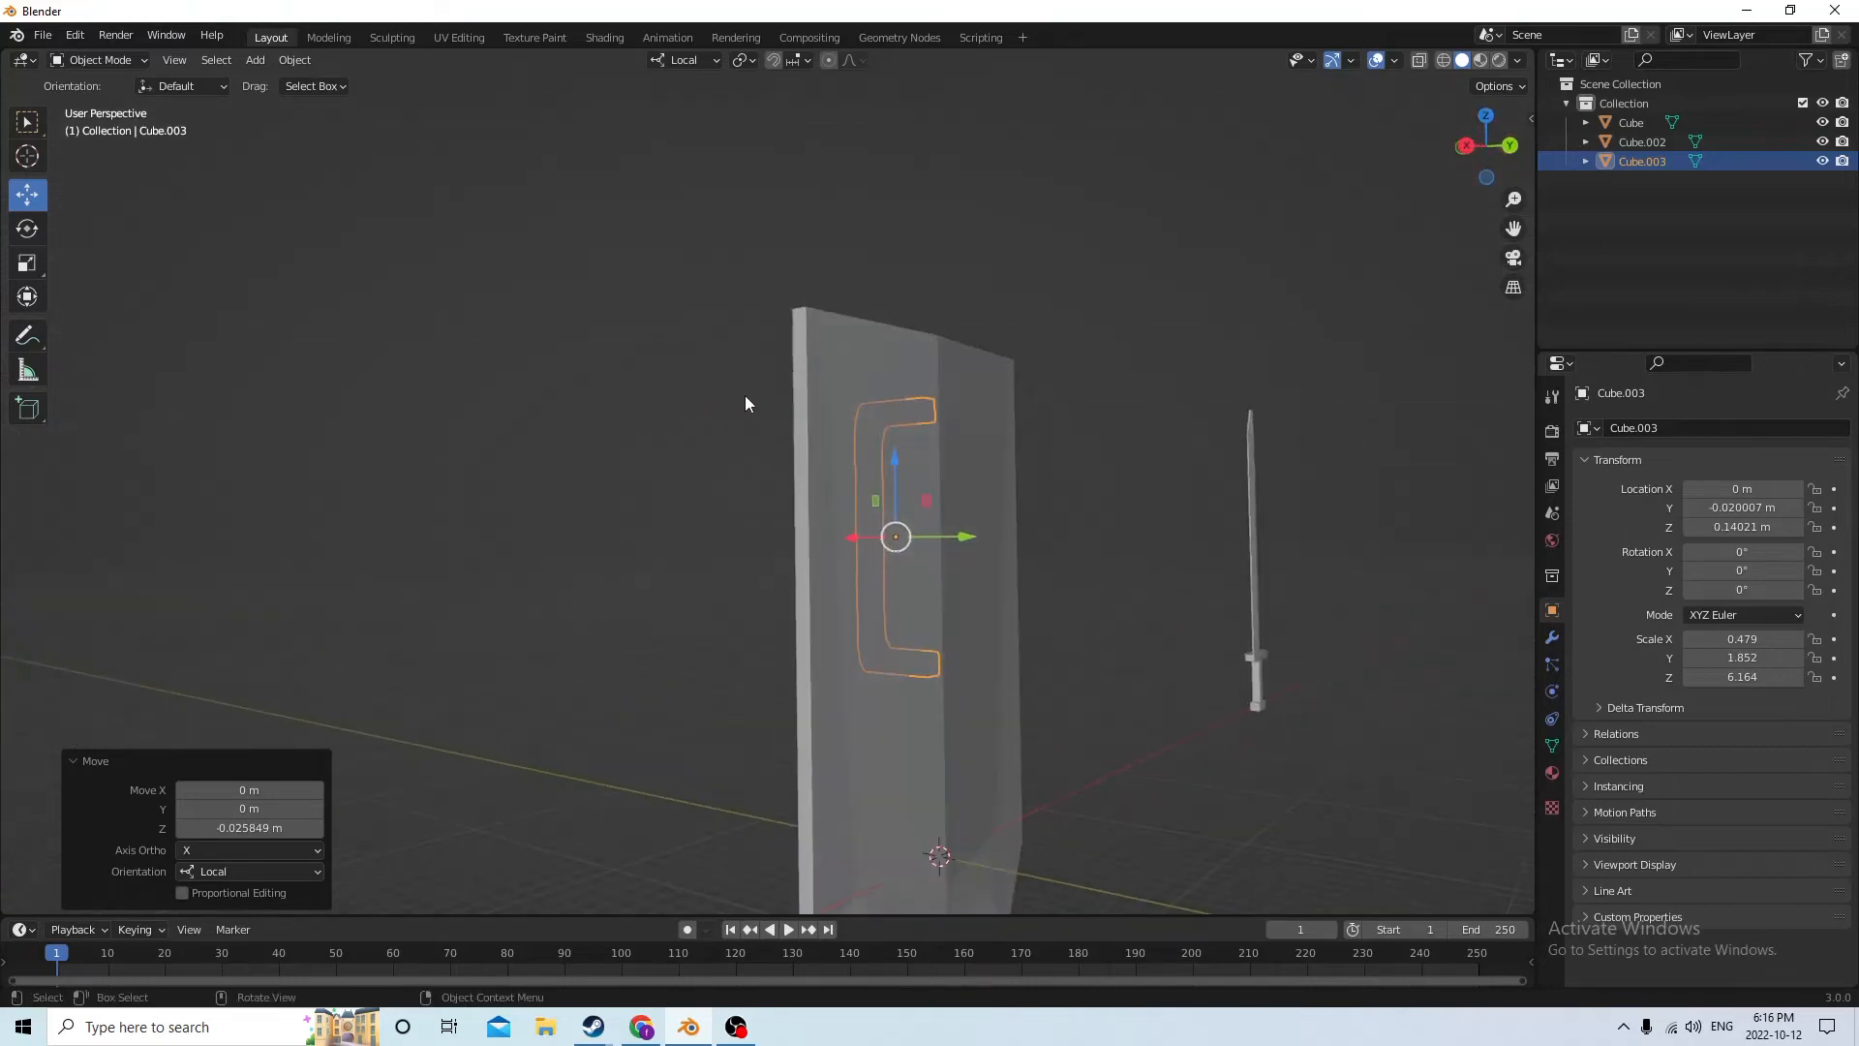
click(1129, 455)
middle_drag(1120, 447, 886, 399)
Join the handle and the shield into one object and move it -0.7889 m along local X, past the sword
click(909, 416)
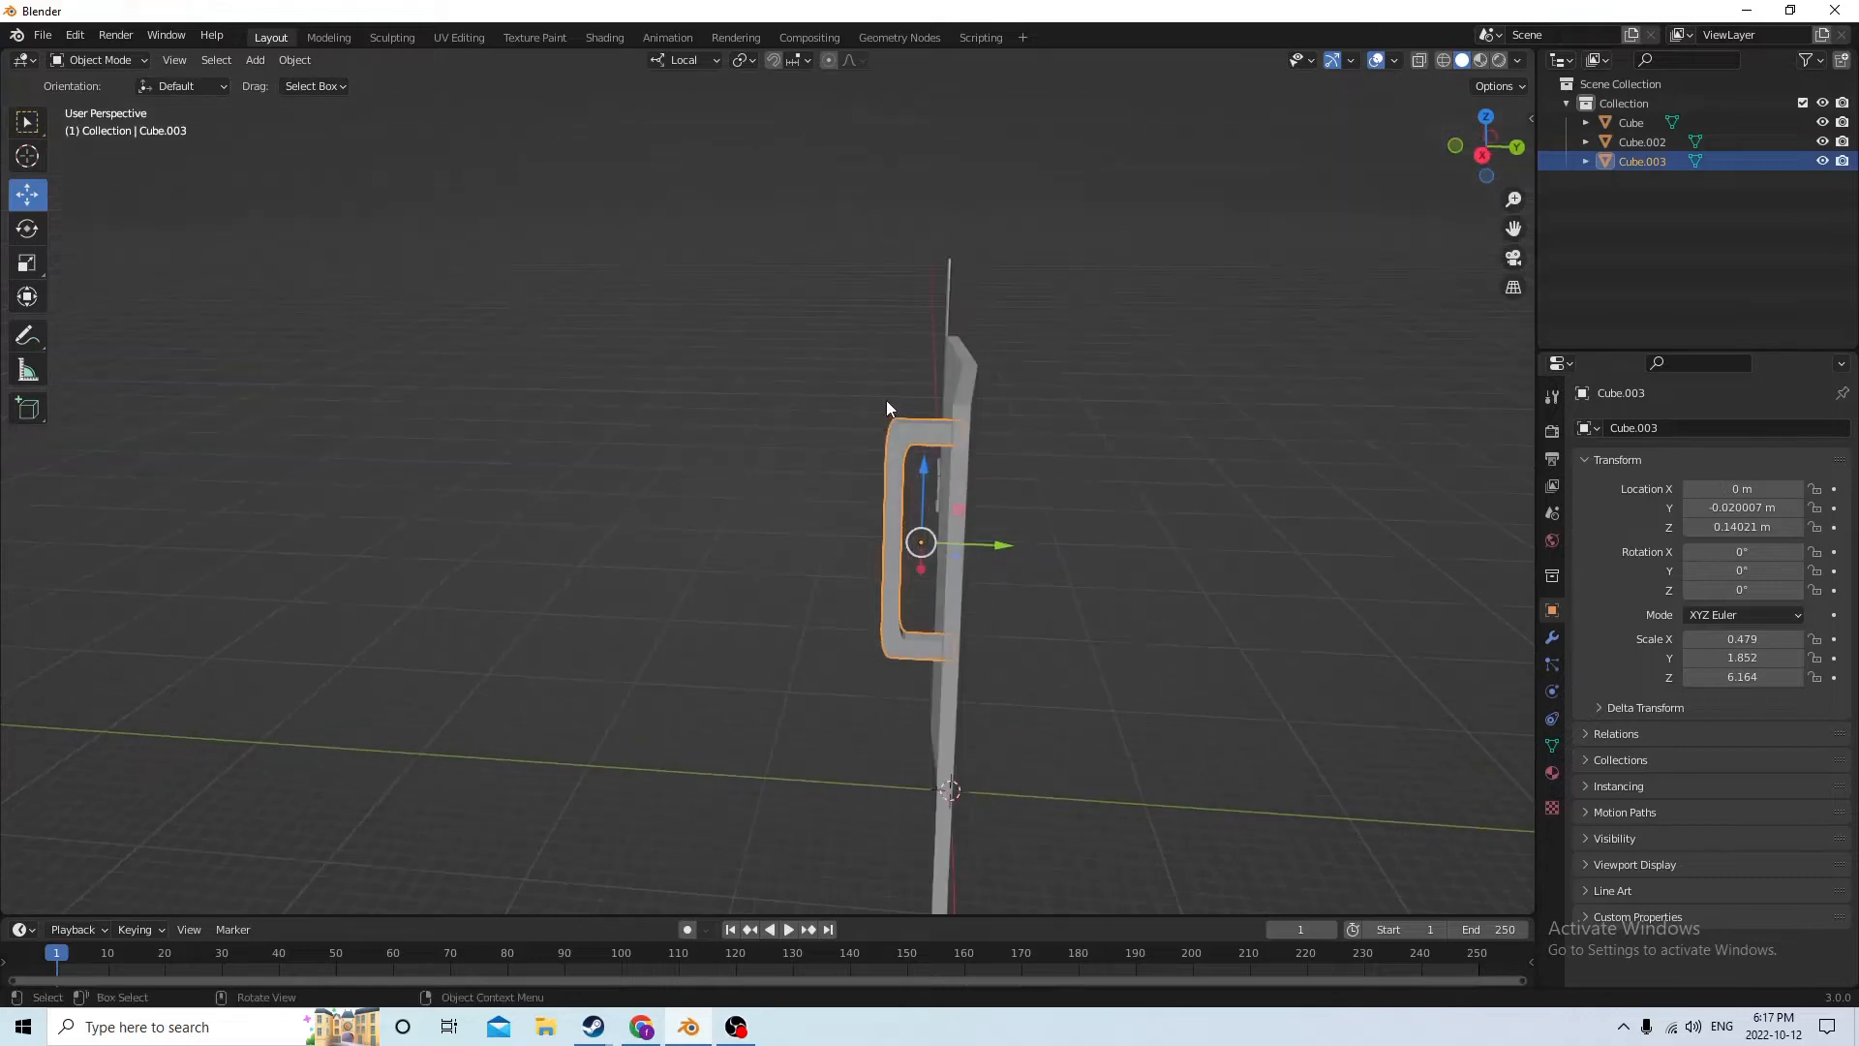
shift+click(968, 450)
middle_drag(968, 450, 777, 614)
key(ctrl+j)
drag(785, 627, 1381, 445)
mouse_move(1381, 444)
middle_down()
mouse_move(1261, 417)
mouse_move(1269, 456)
mouse_move(1386, 469)
middle_up()
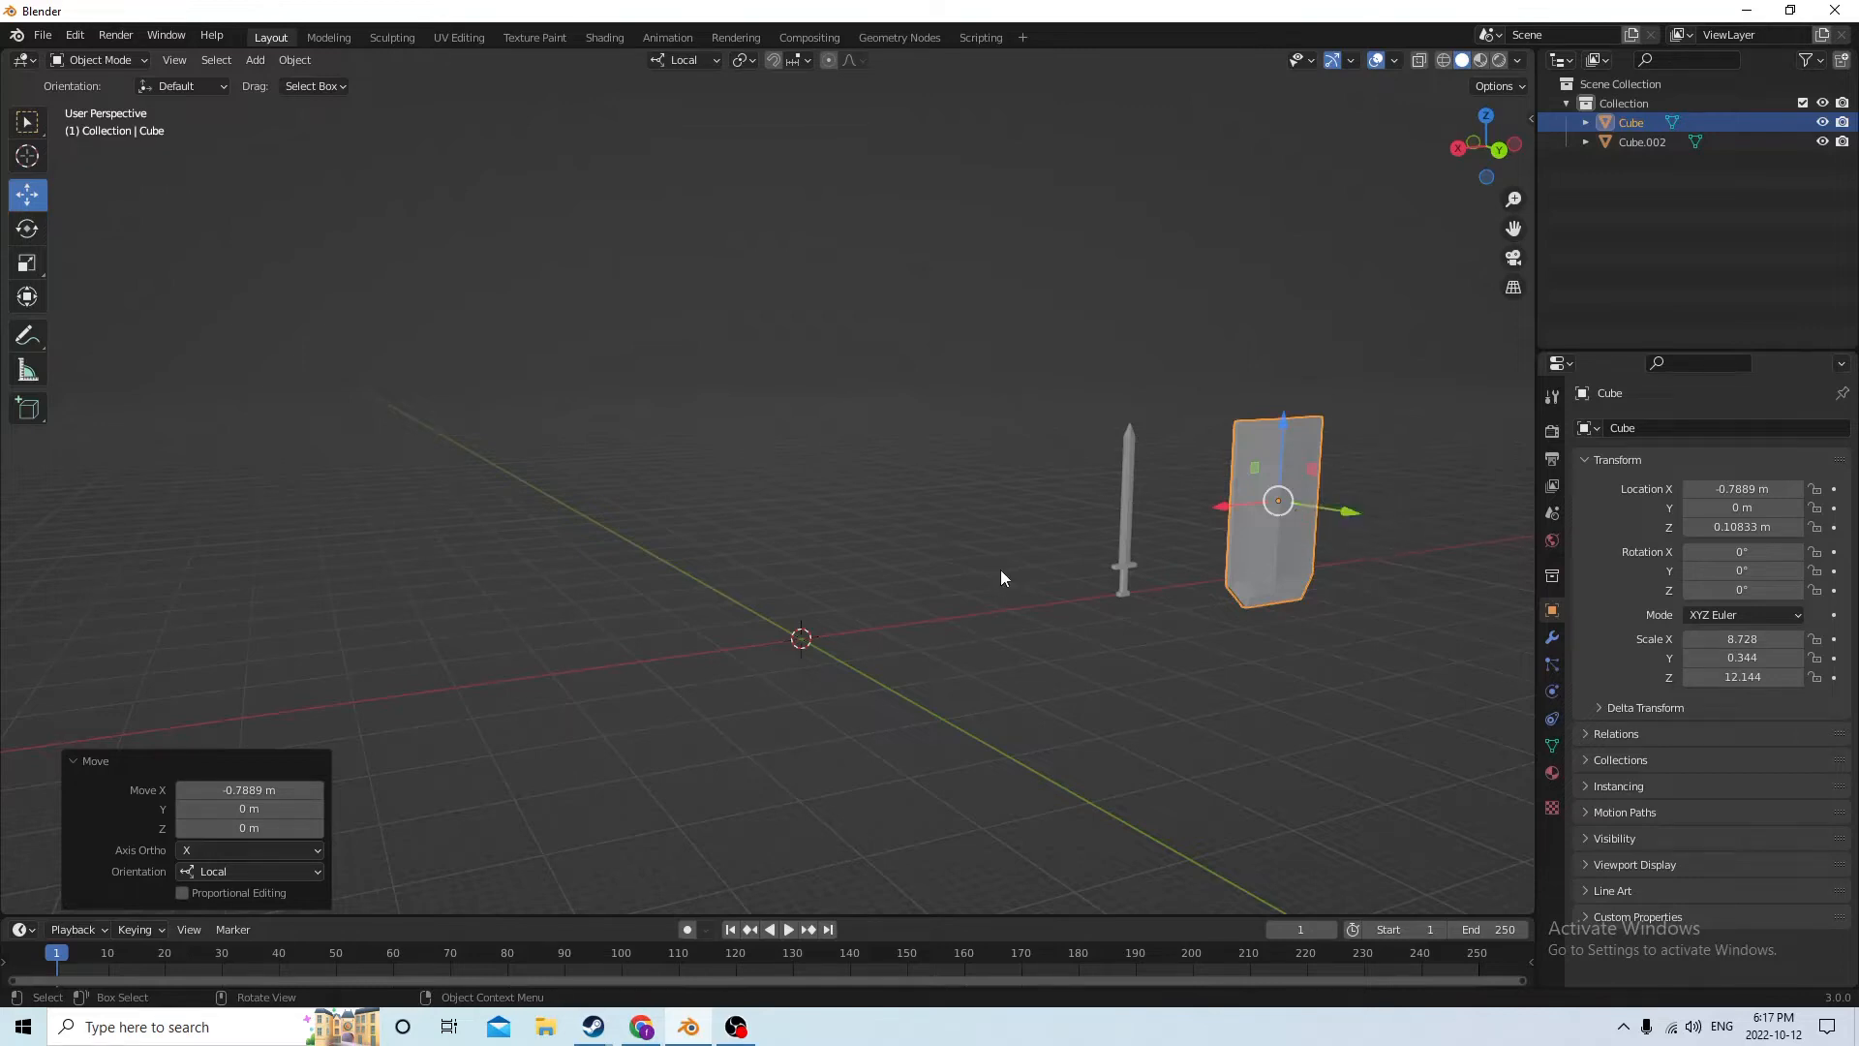
Add a cylinder mesh at the world origin and scale it up uniformly by 3.387
middle_drag(1001, 575, 1024, 595)
scroll(1024, 590, up, 6)
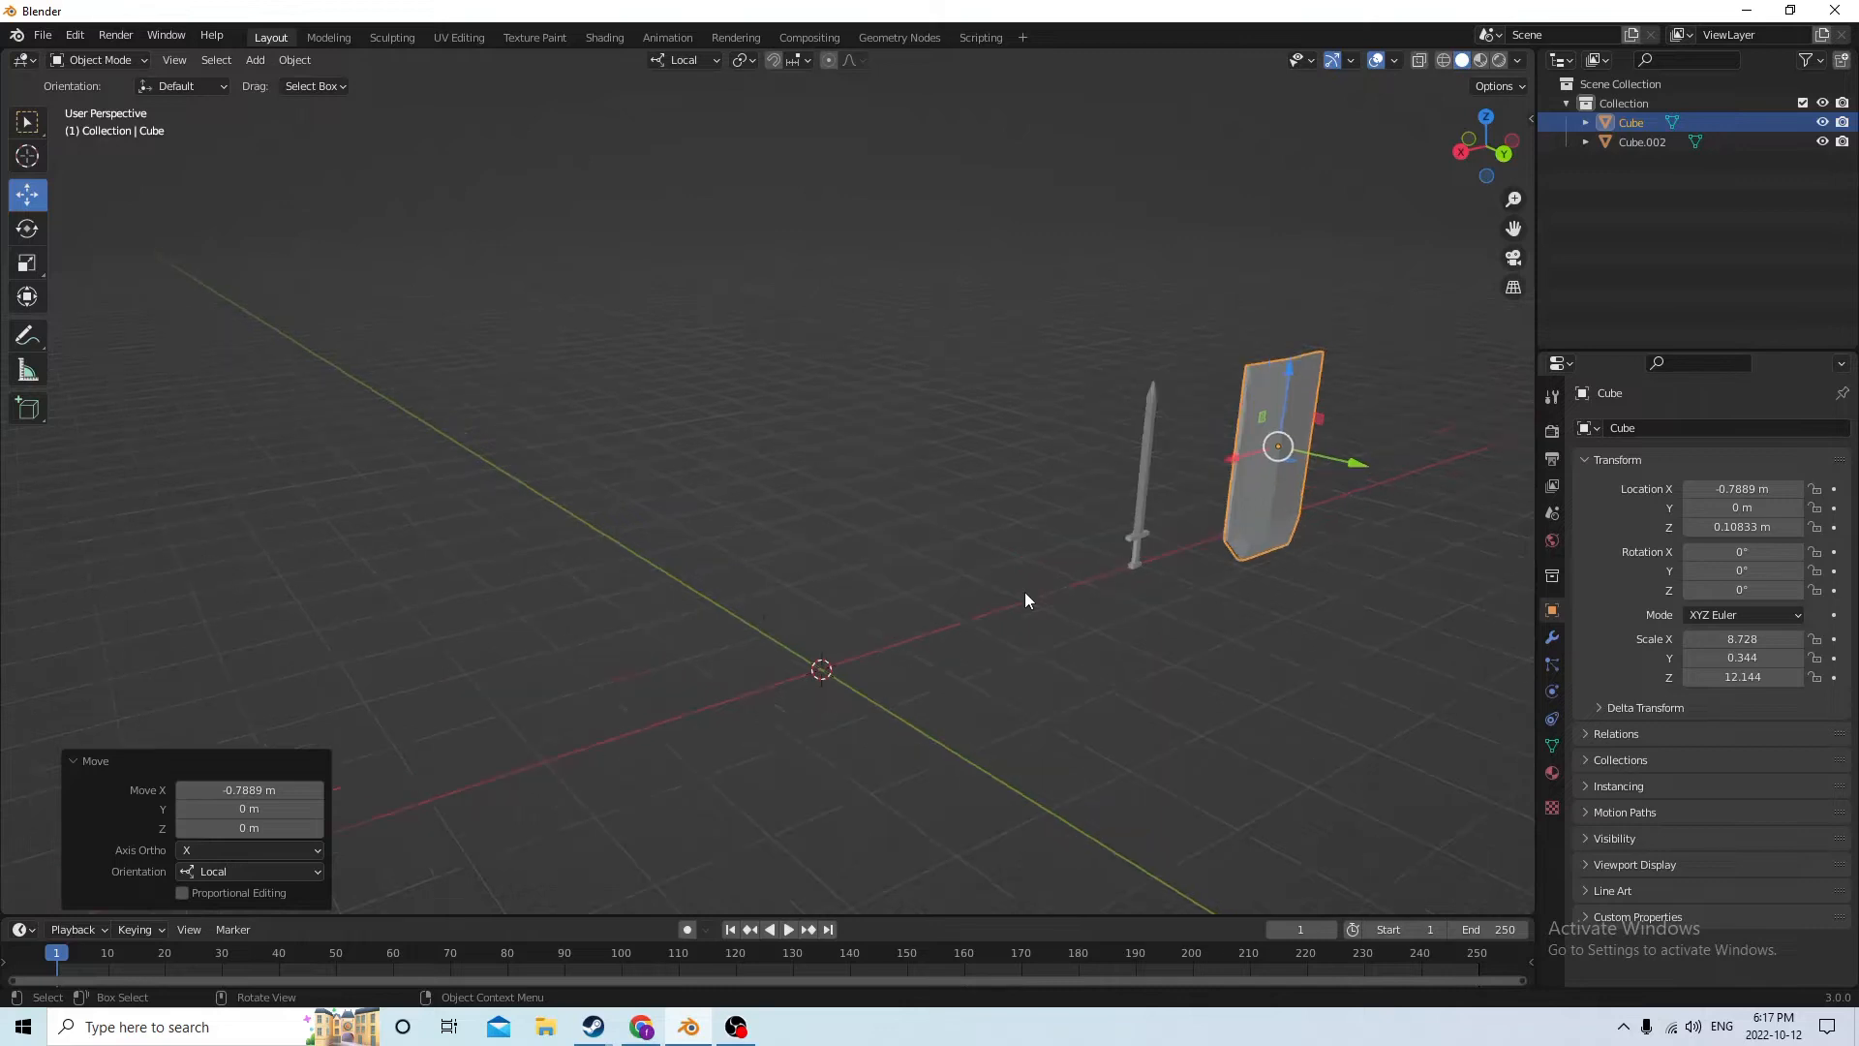
middle_drag(971, 567, 956, 634)
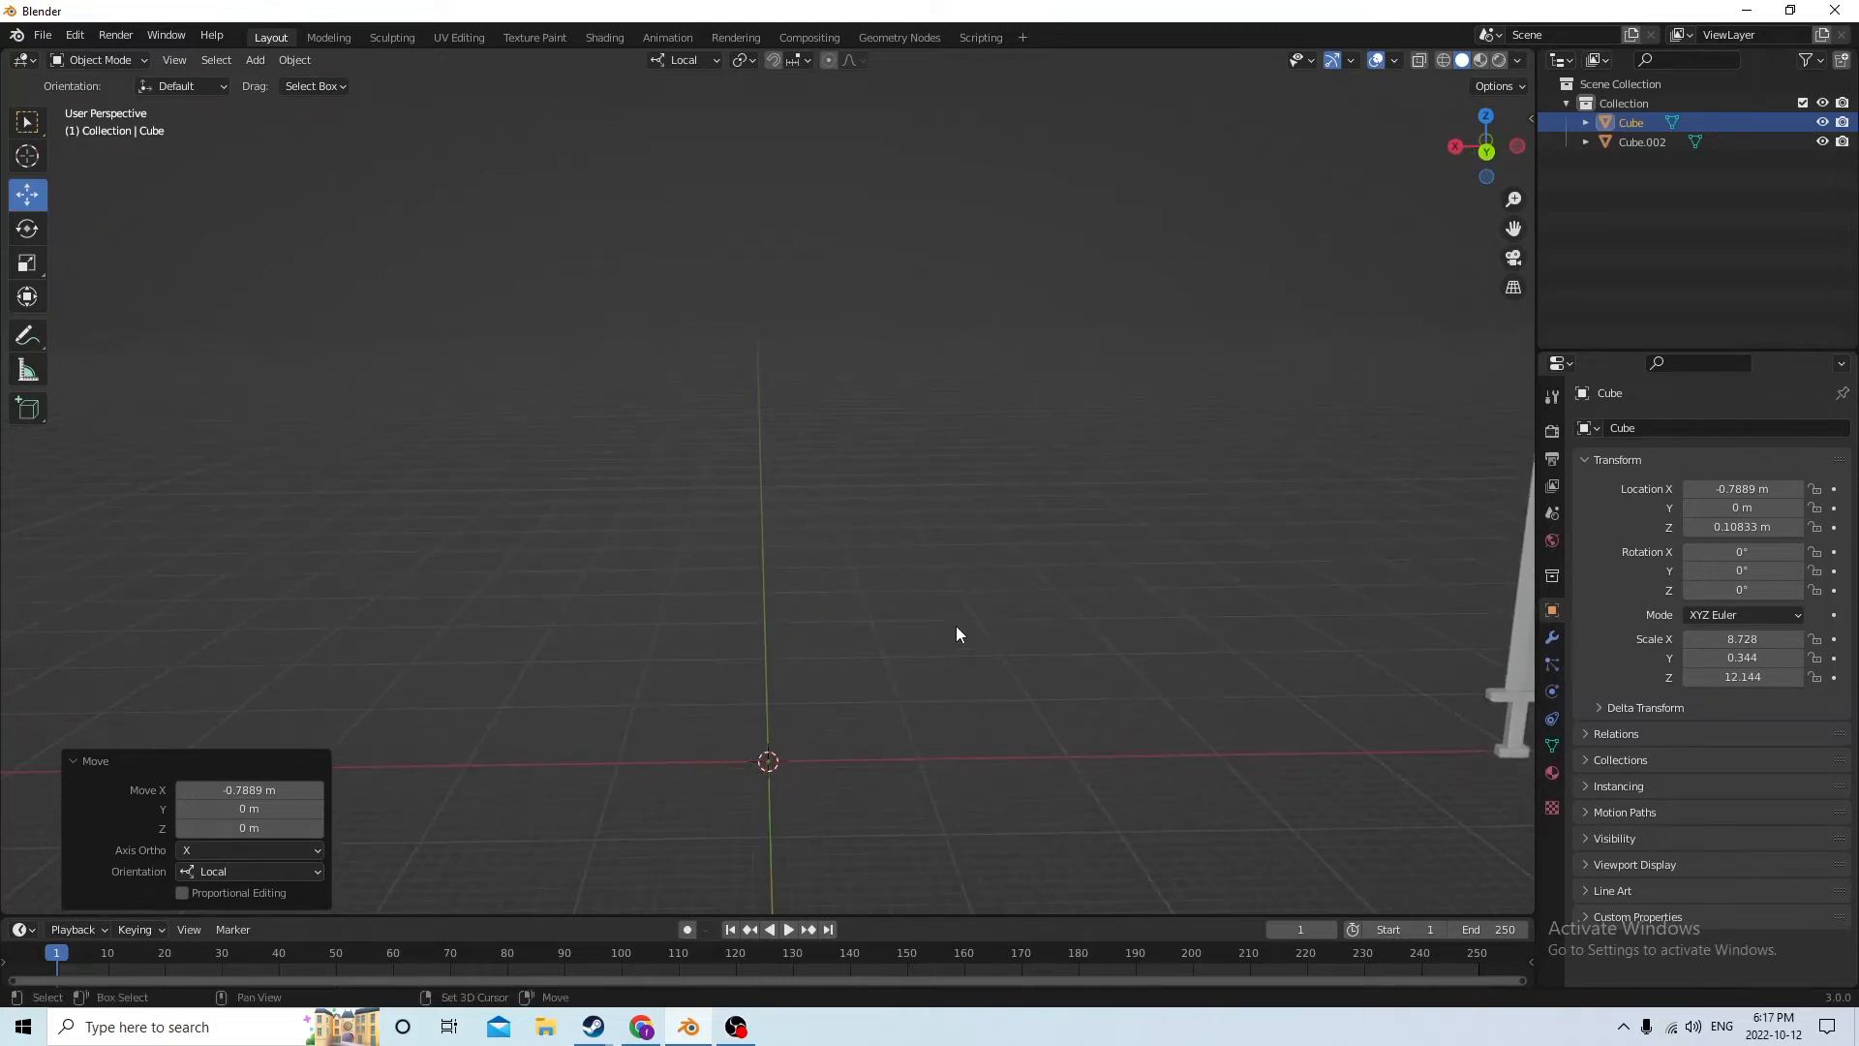
key(shift+a)
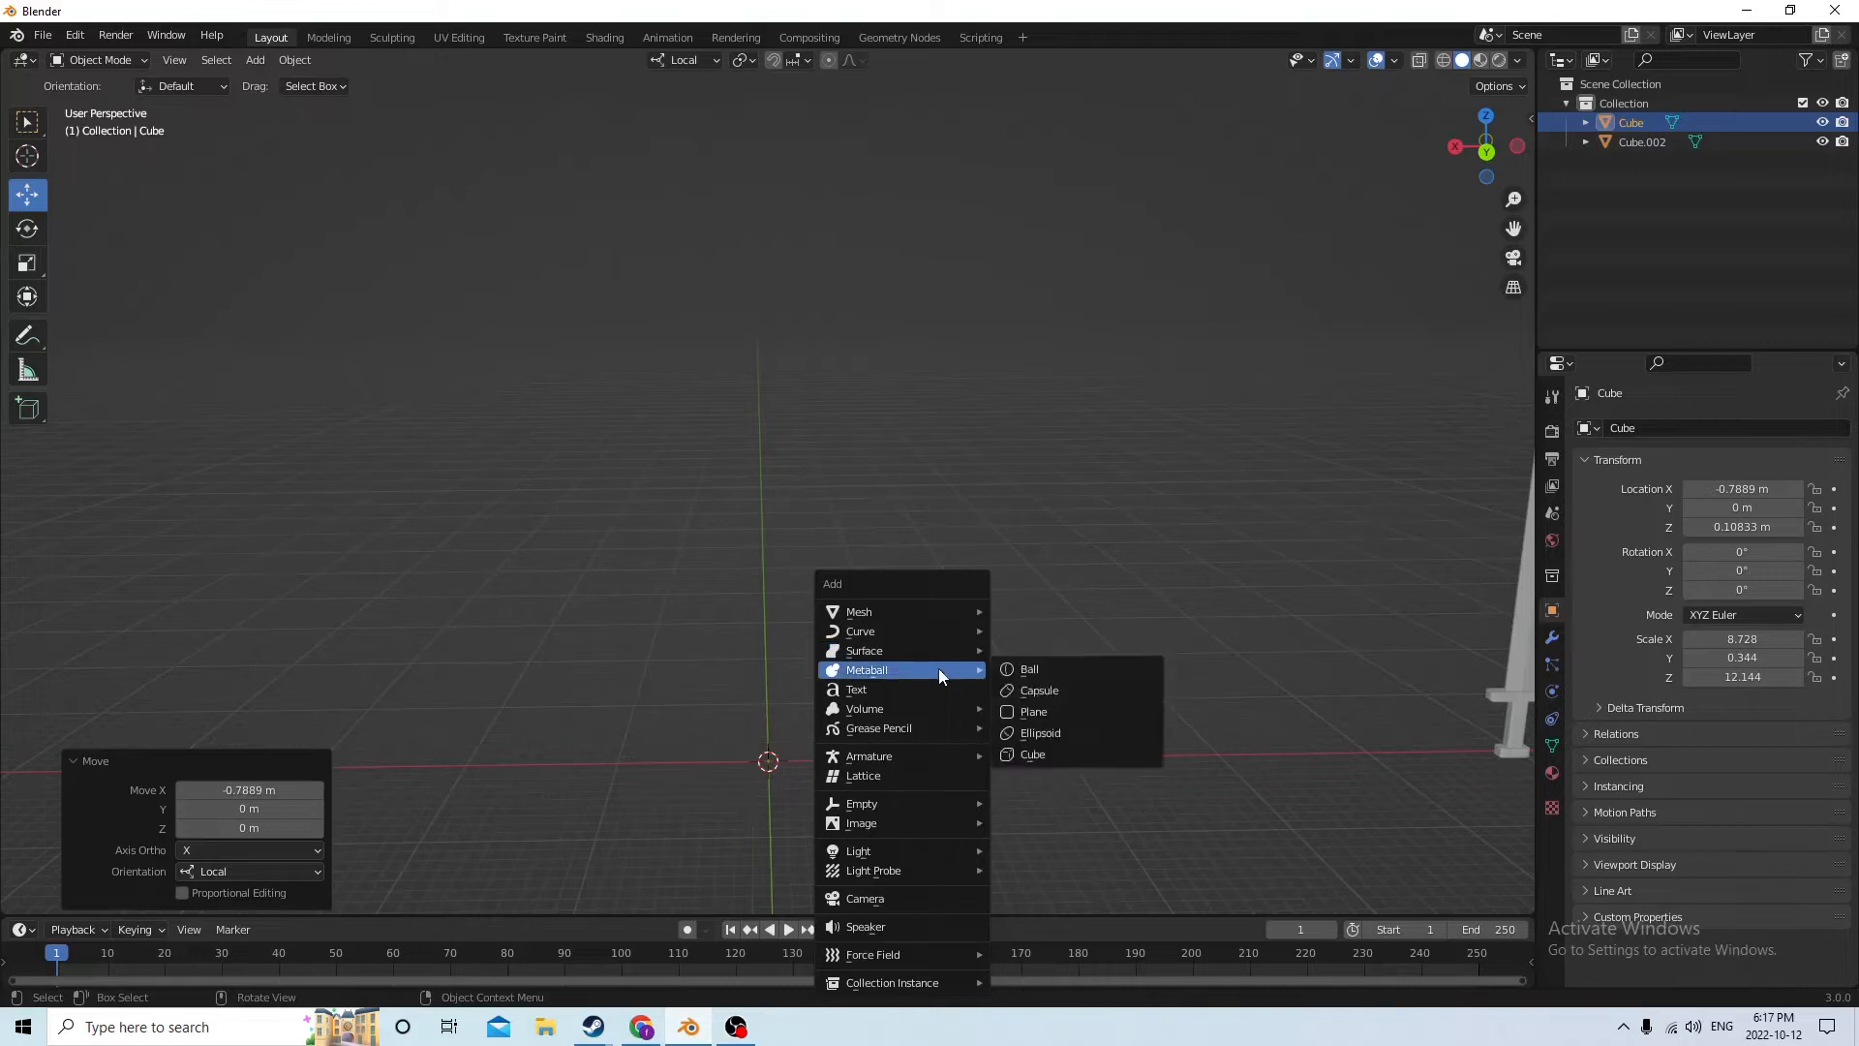
mouse_move(922, 608)
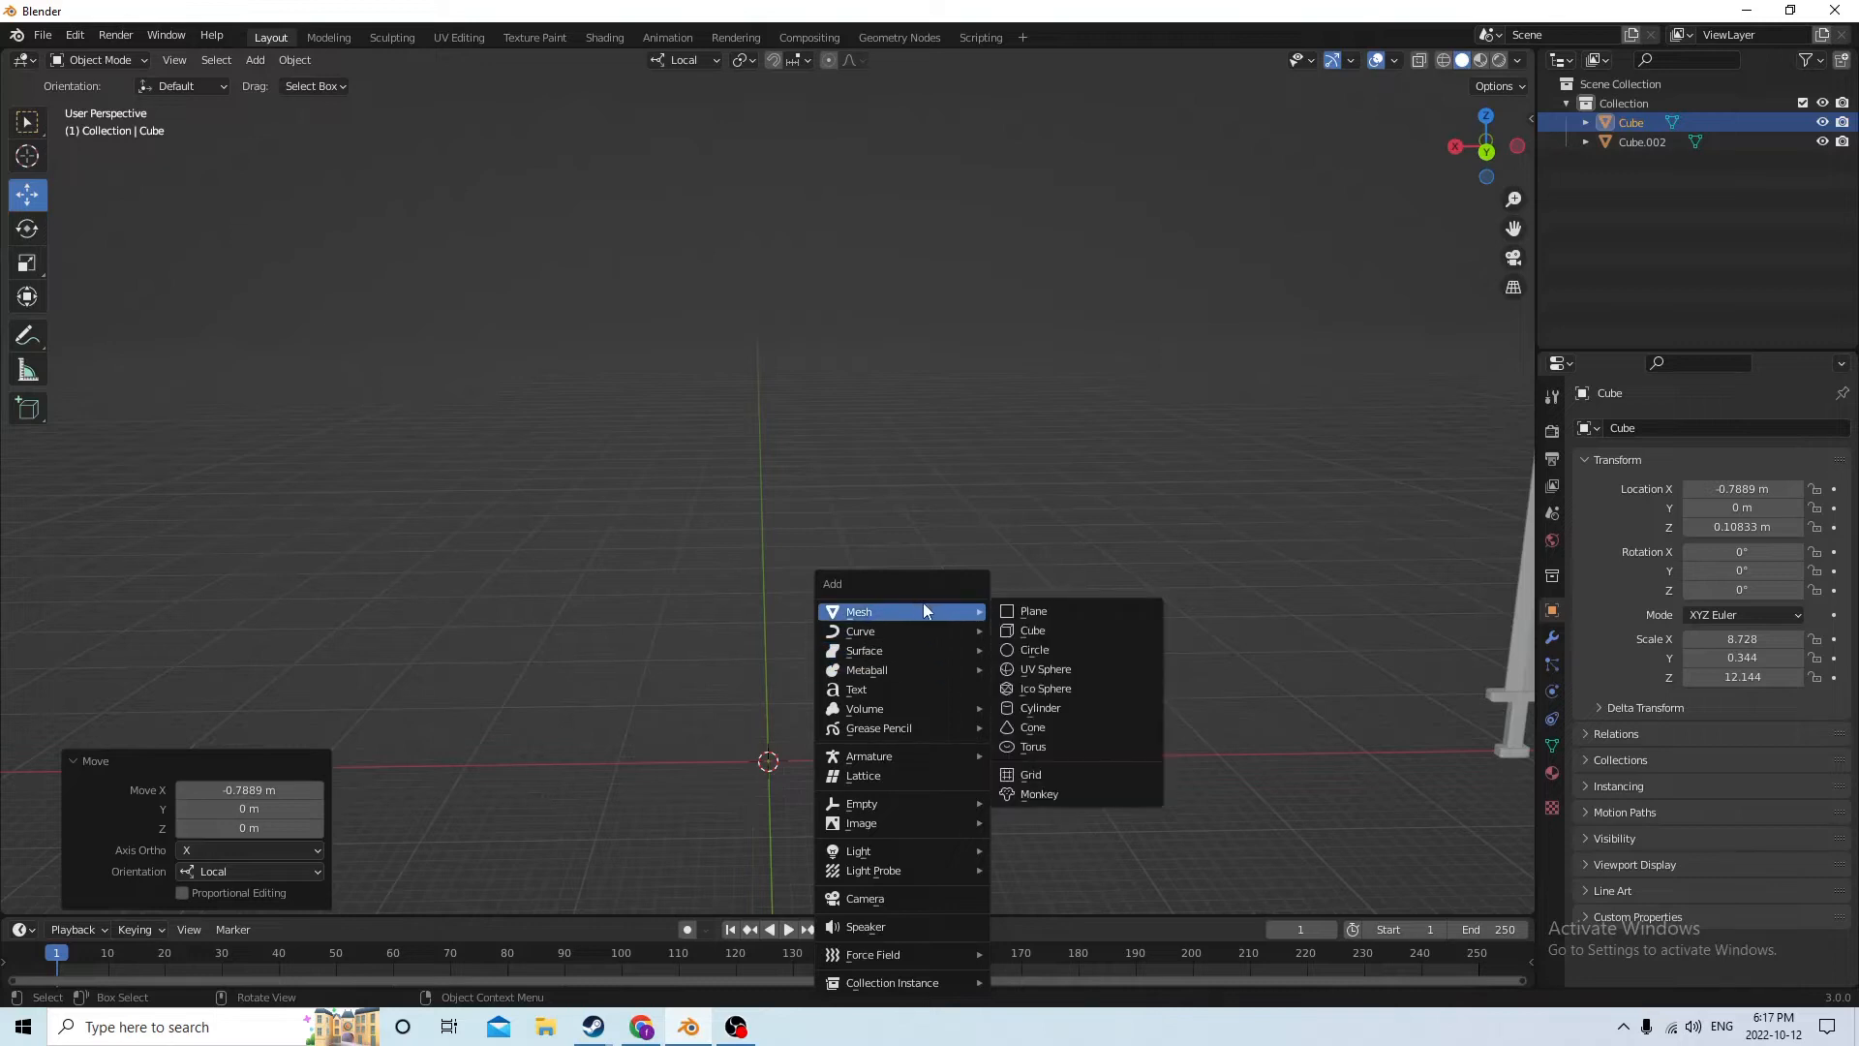
click(1061, 707)
middle_drag(990, 656, 1024, 742)
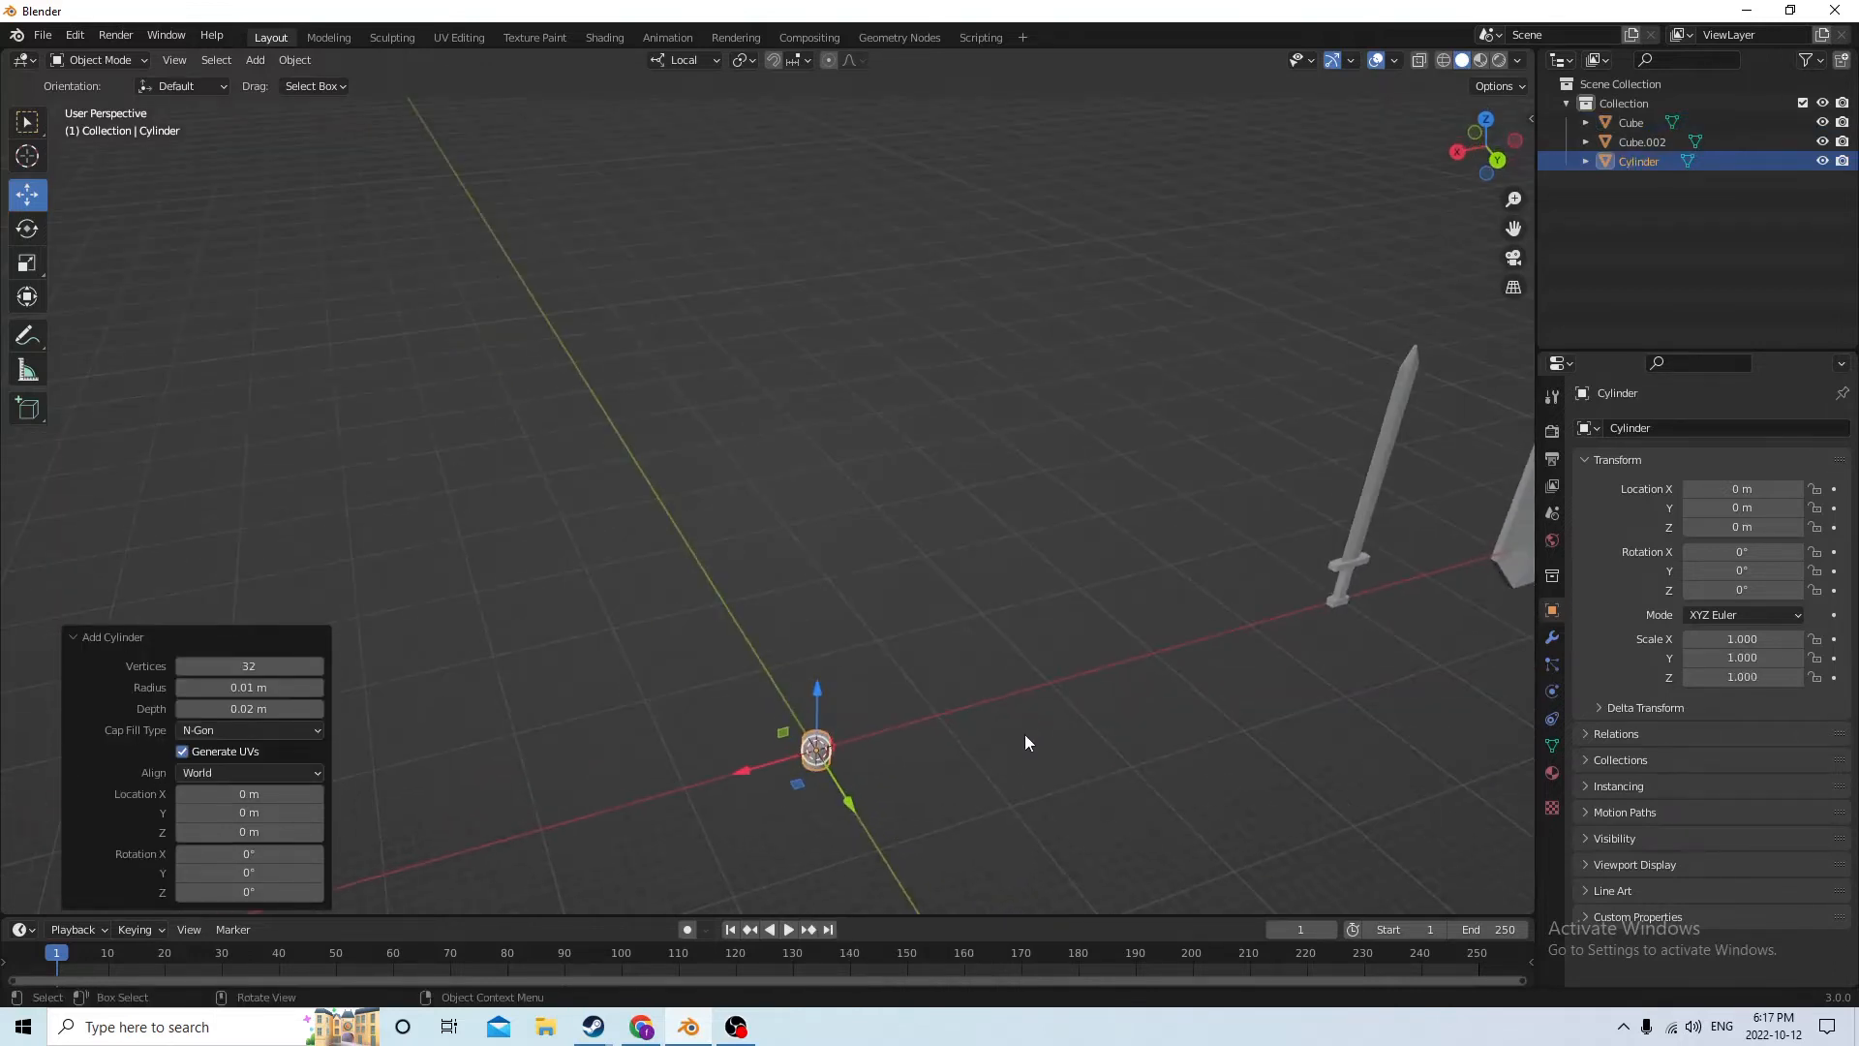
key(s)
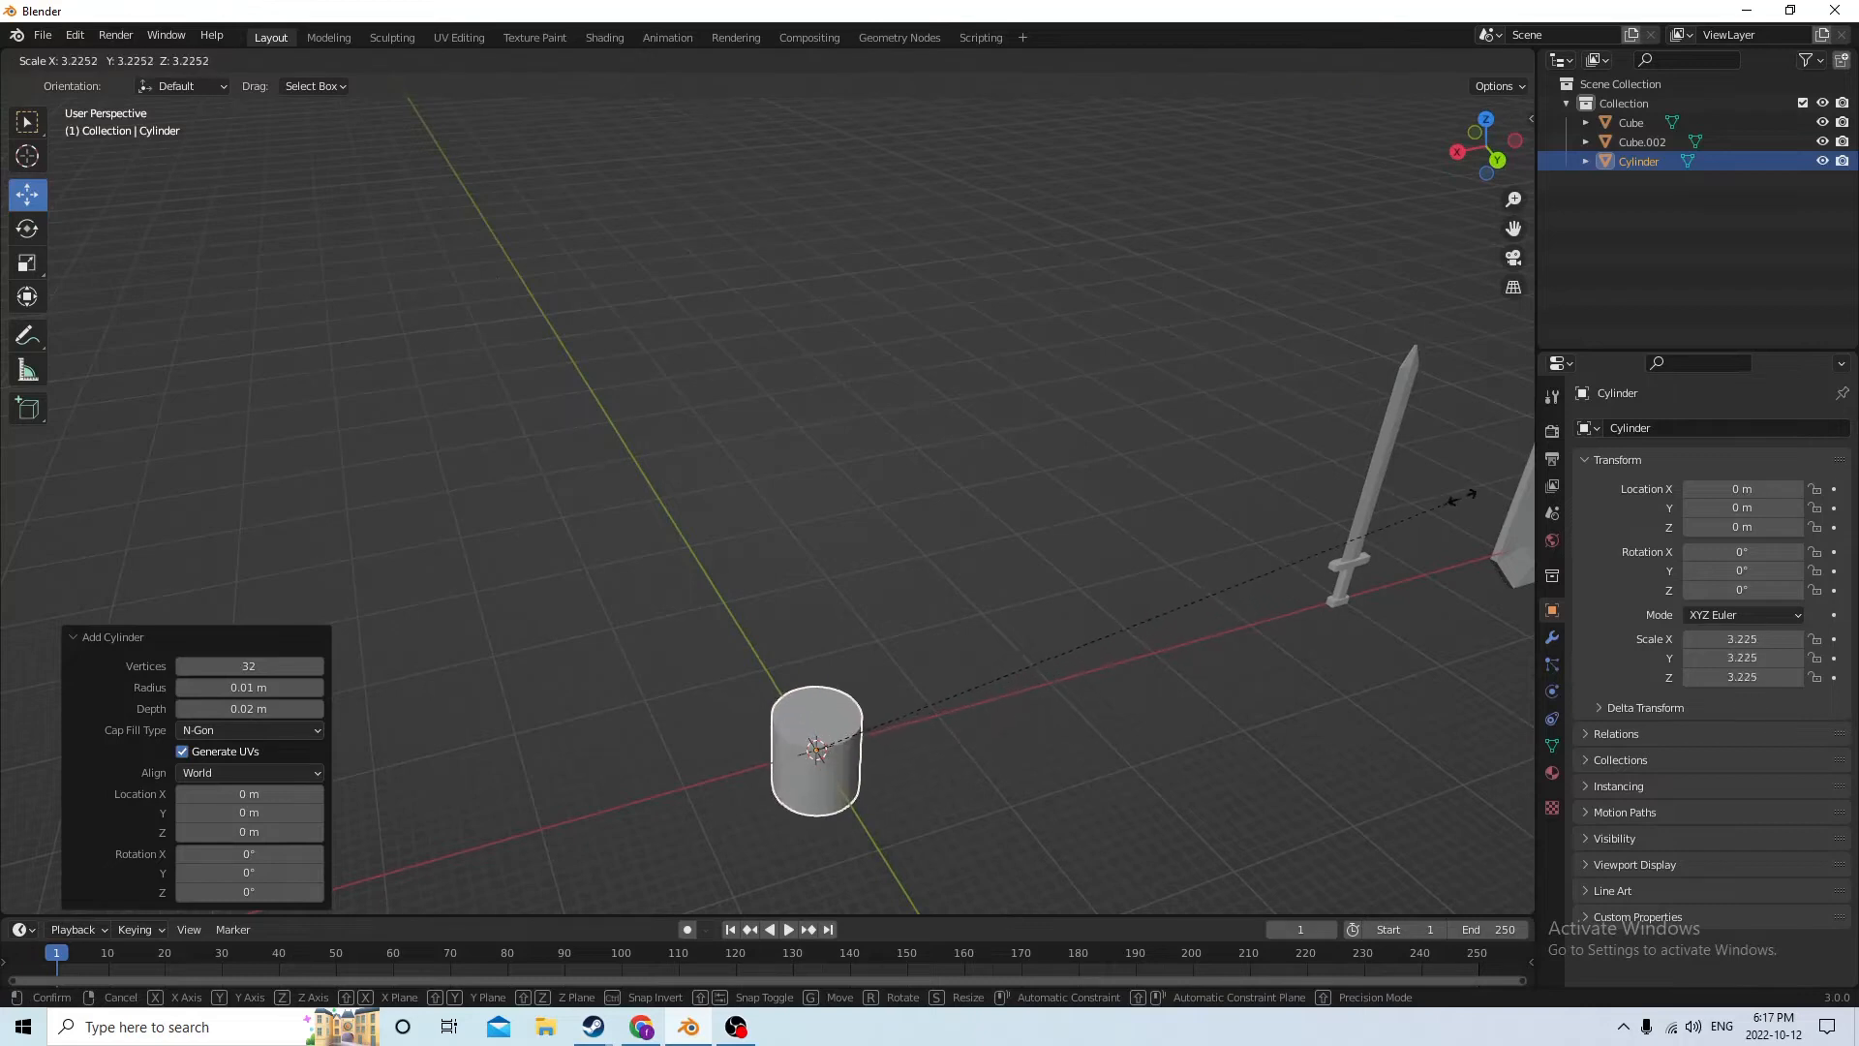
click(1476, 462)
Set the cylinder's X rotation to 90° so its round face points forward
middle_drag(1475, 463, 1119, 527)
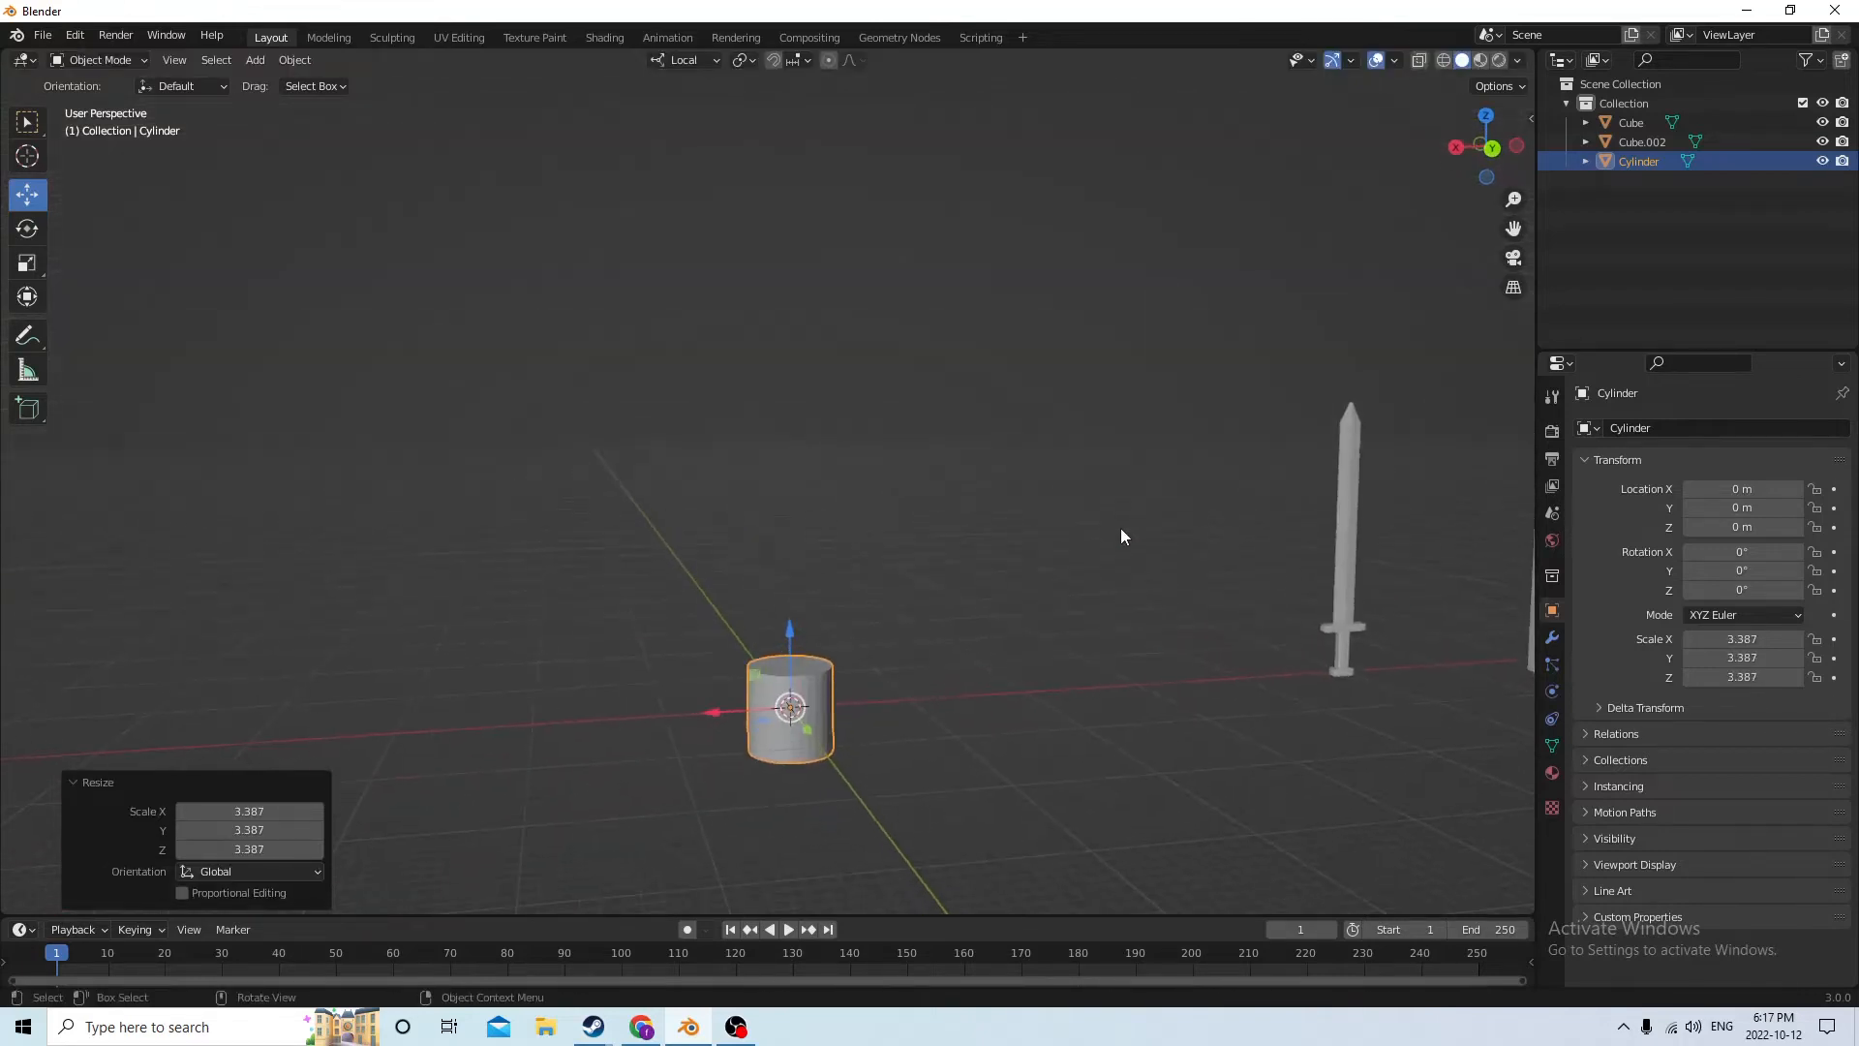
click(1729, 558)
text(90)
key(Return)
Flatten the cylinder into a thin disc by scaling it 0.055 along its local Z axis
middle_drag(839, 752, 433, 8)
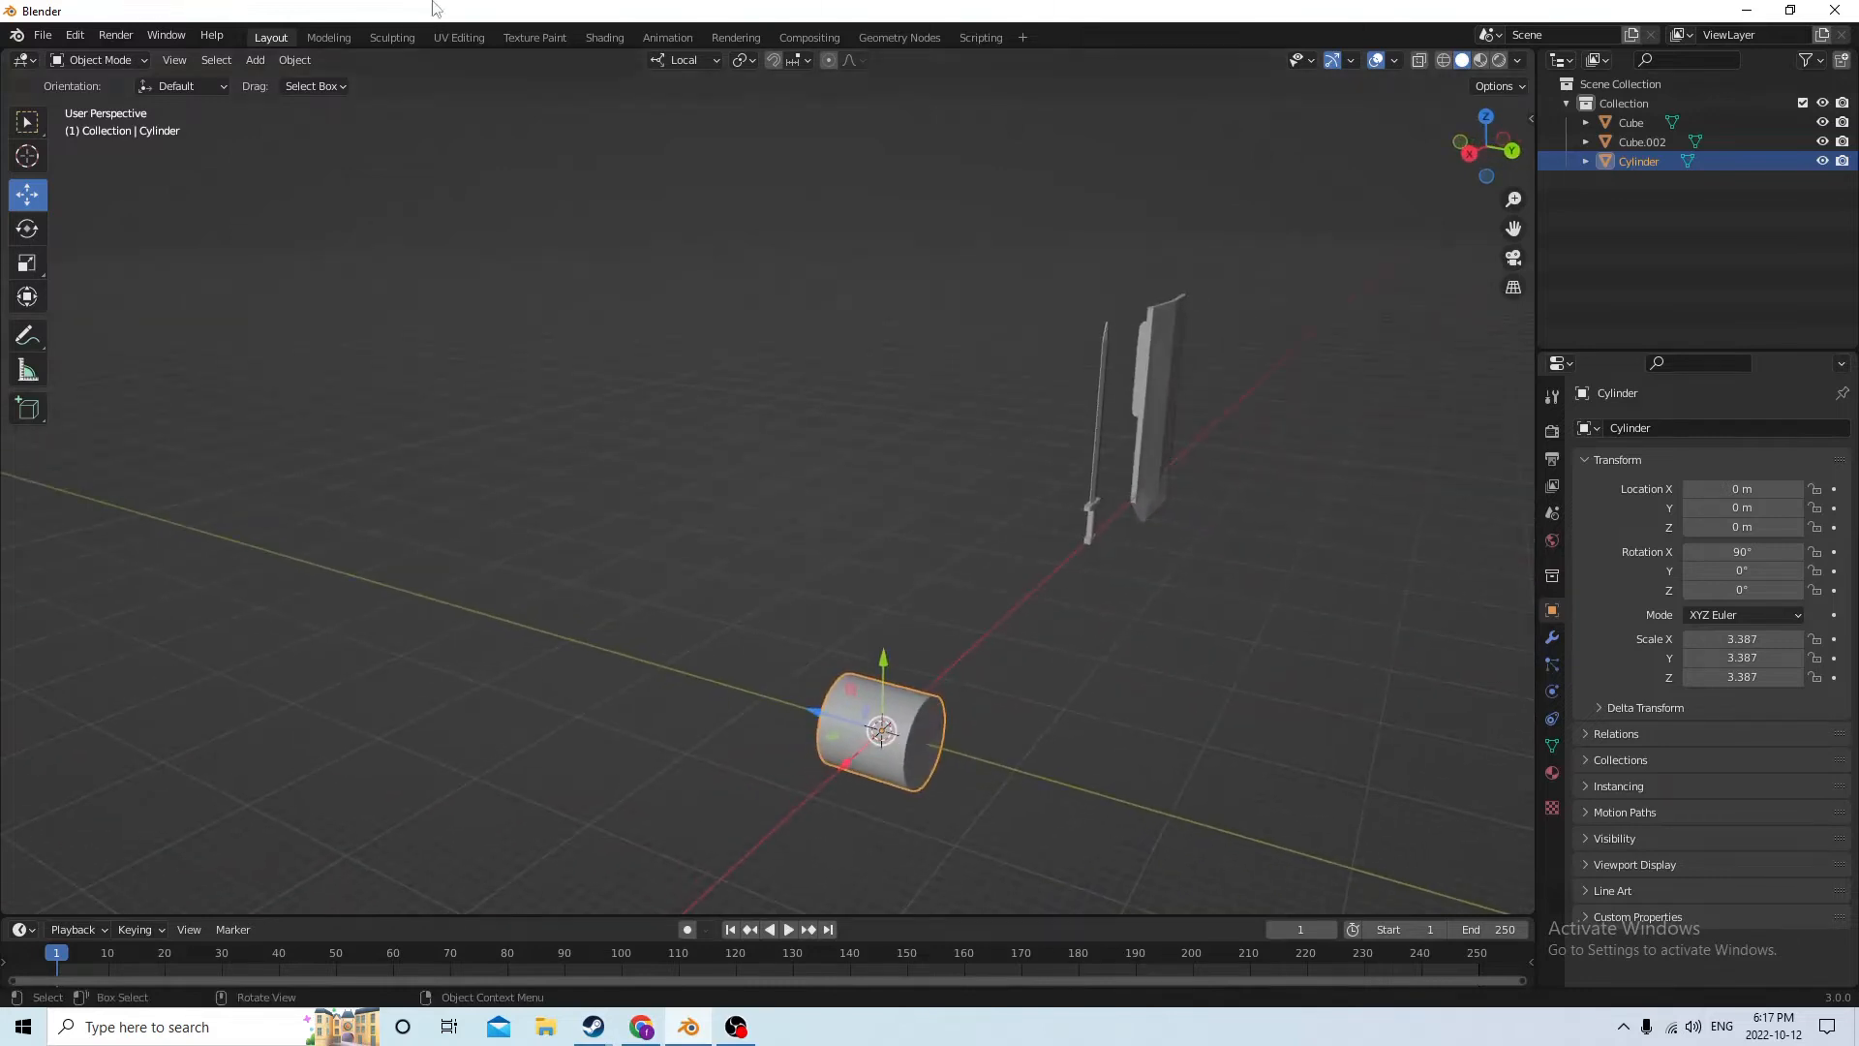
click(37, 264)
drag(810, 712, 870, 721)
middle_drag(856, 703, 693, 655)
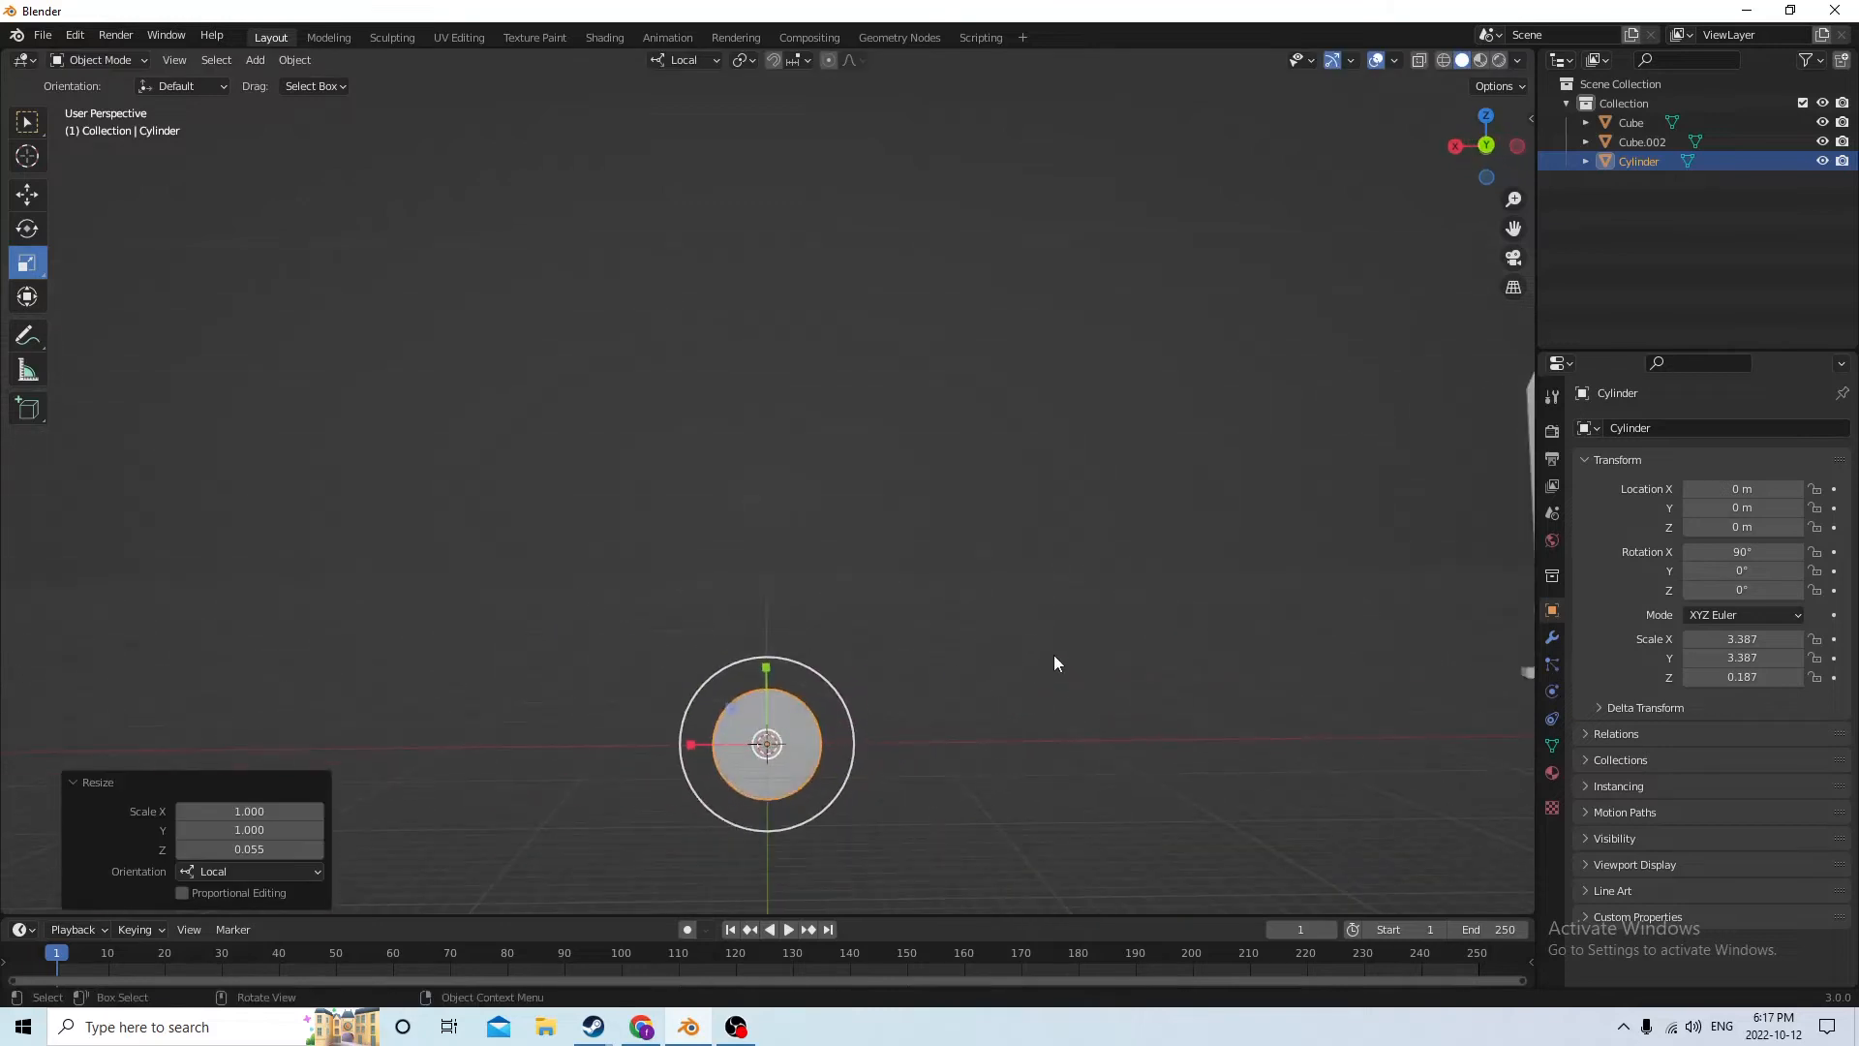
Enlarge the thin disc uniformly by a factor of 2.502
key(s)
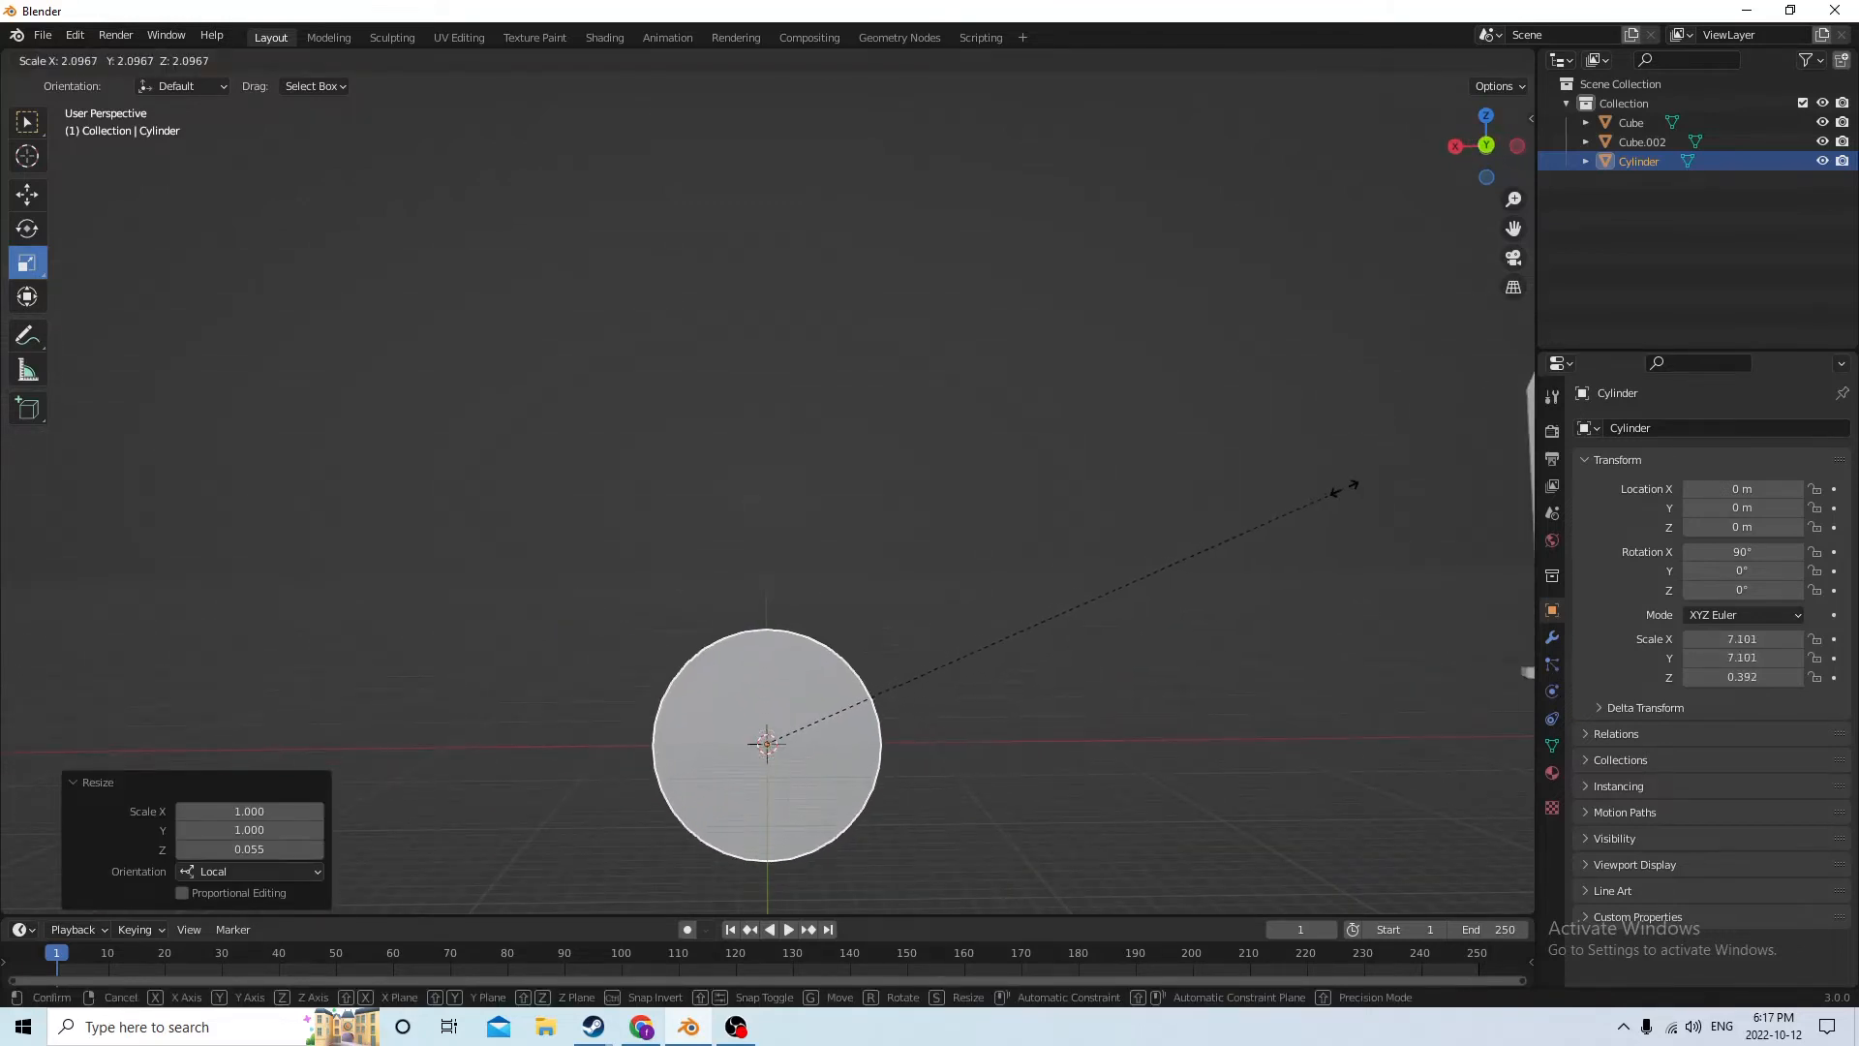
click(1461, 455)
scroll(1230, 554, down, 1)
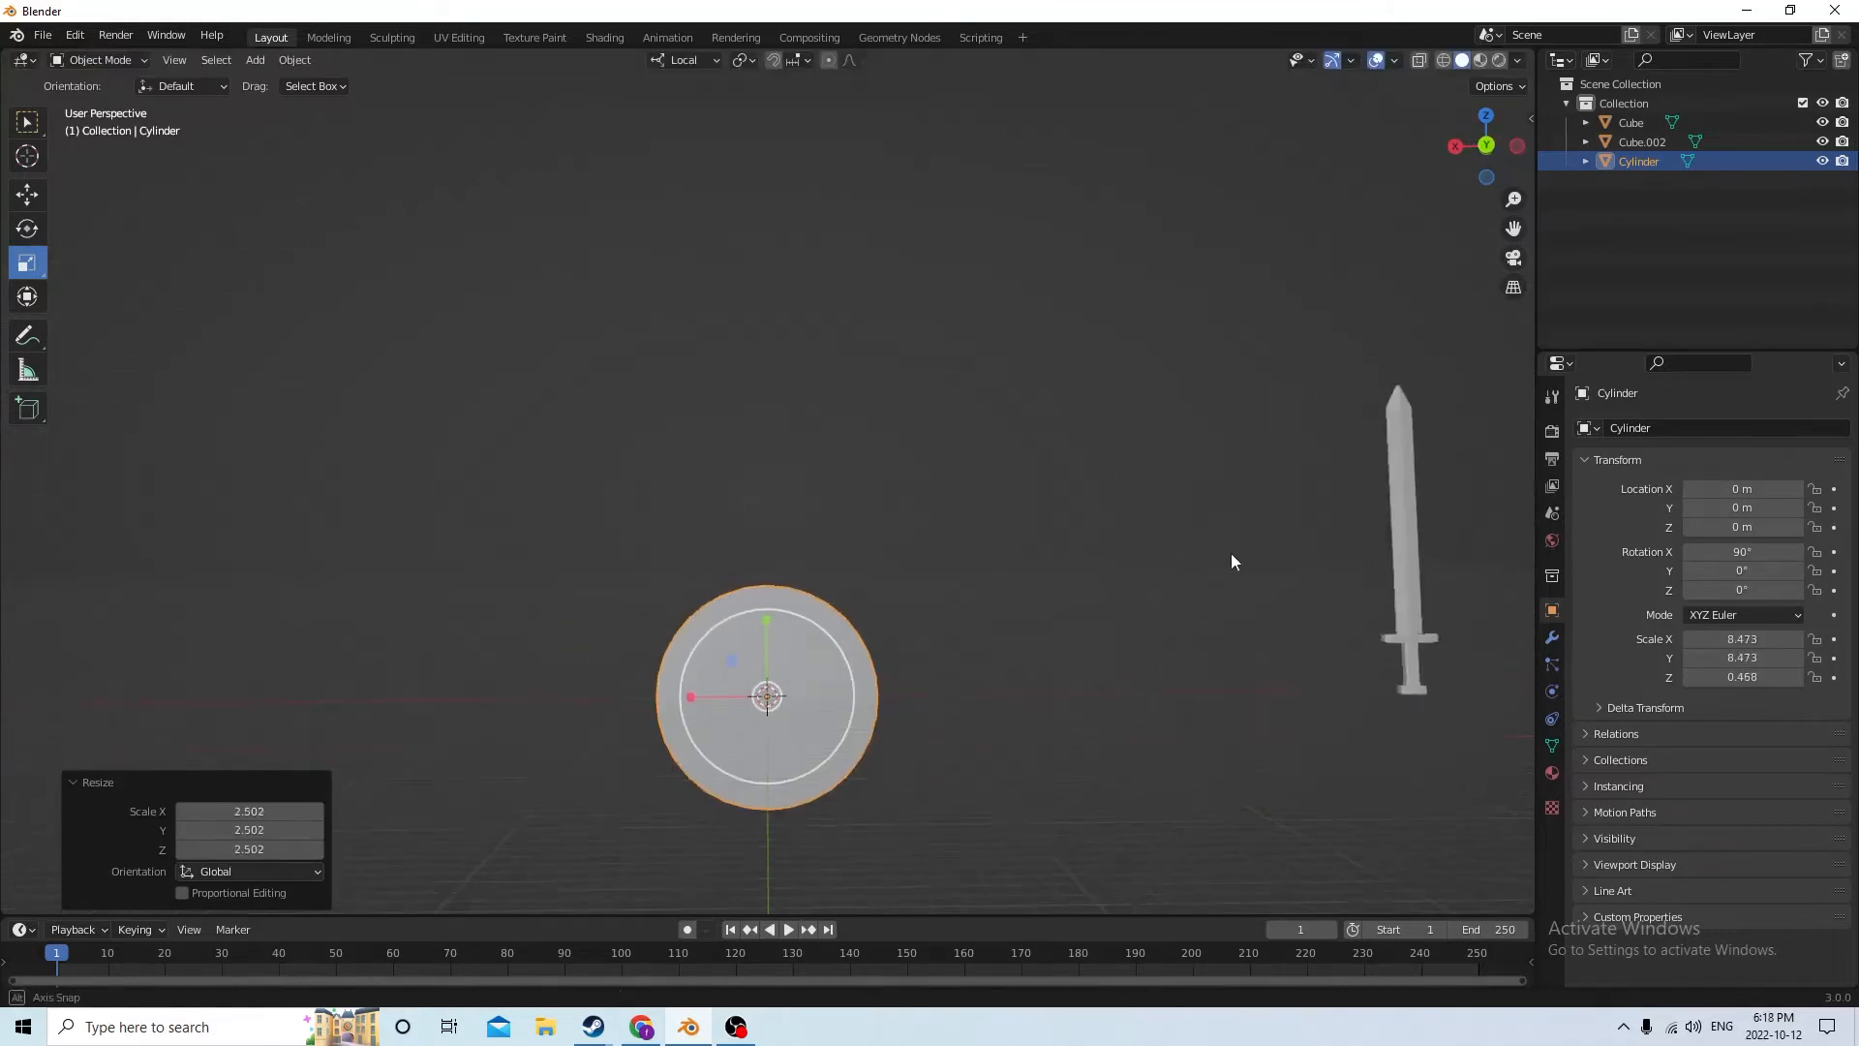
Add a cube at the disc's centre and stretch it by 9.031 along local Z, taller than the disc
middle_drag(1230, 554, 1187, 653)
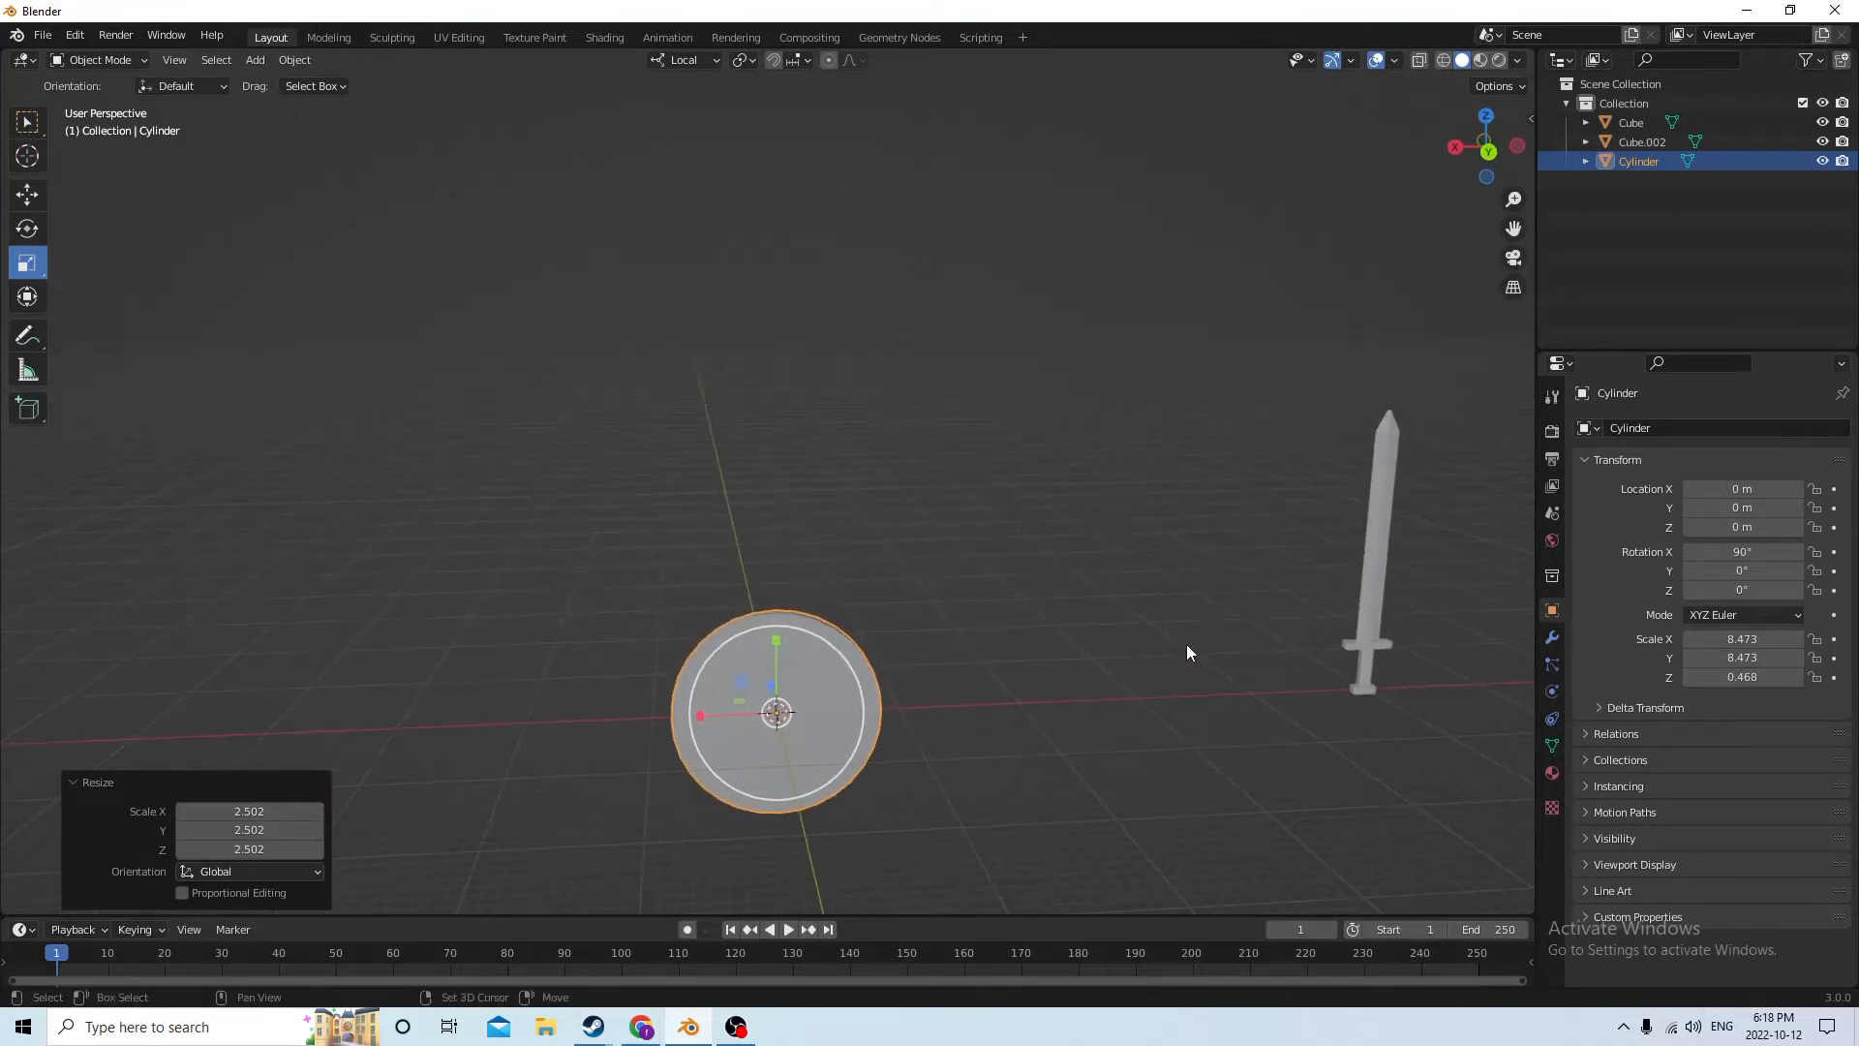
key(shift+a)
mouse_move(1115, 610)
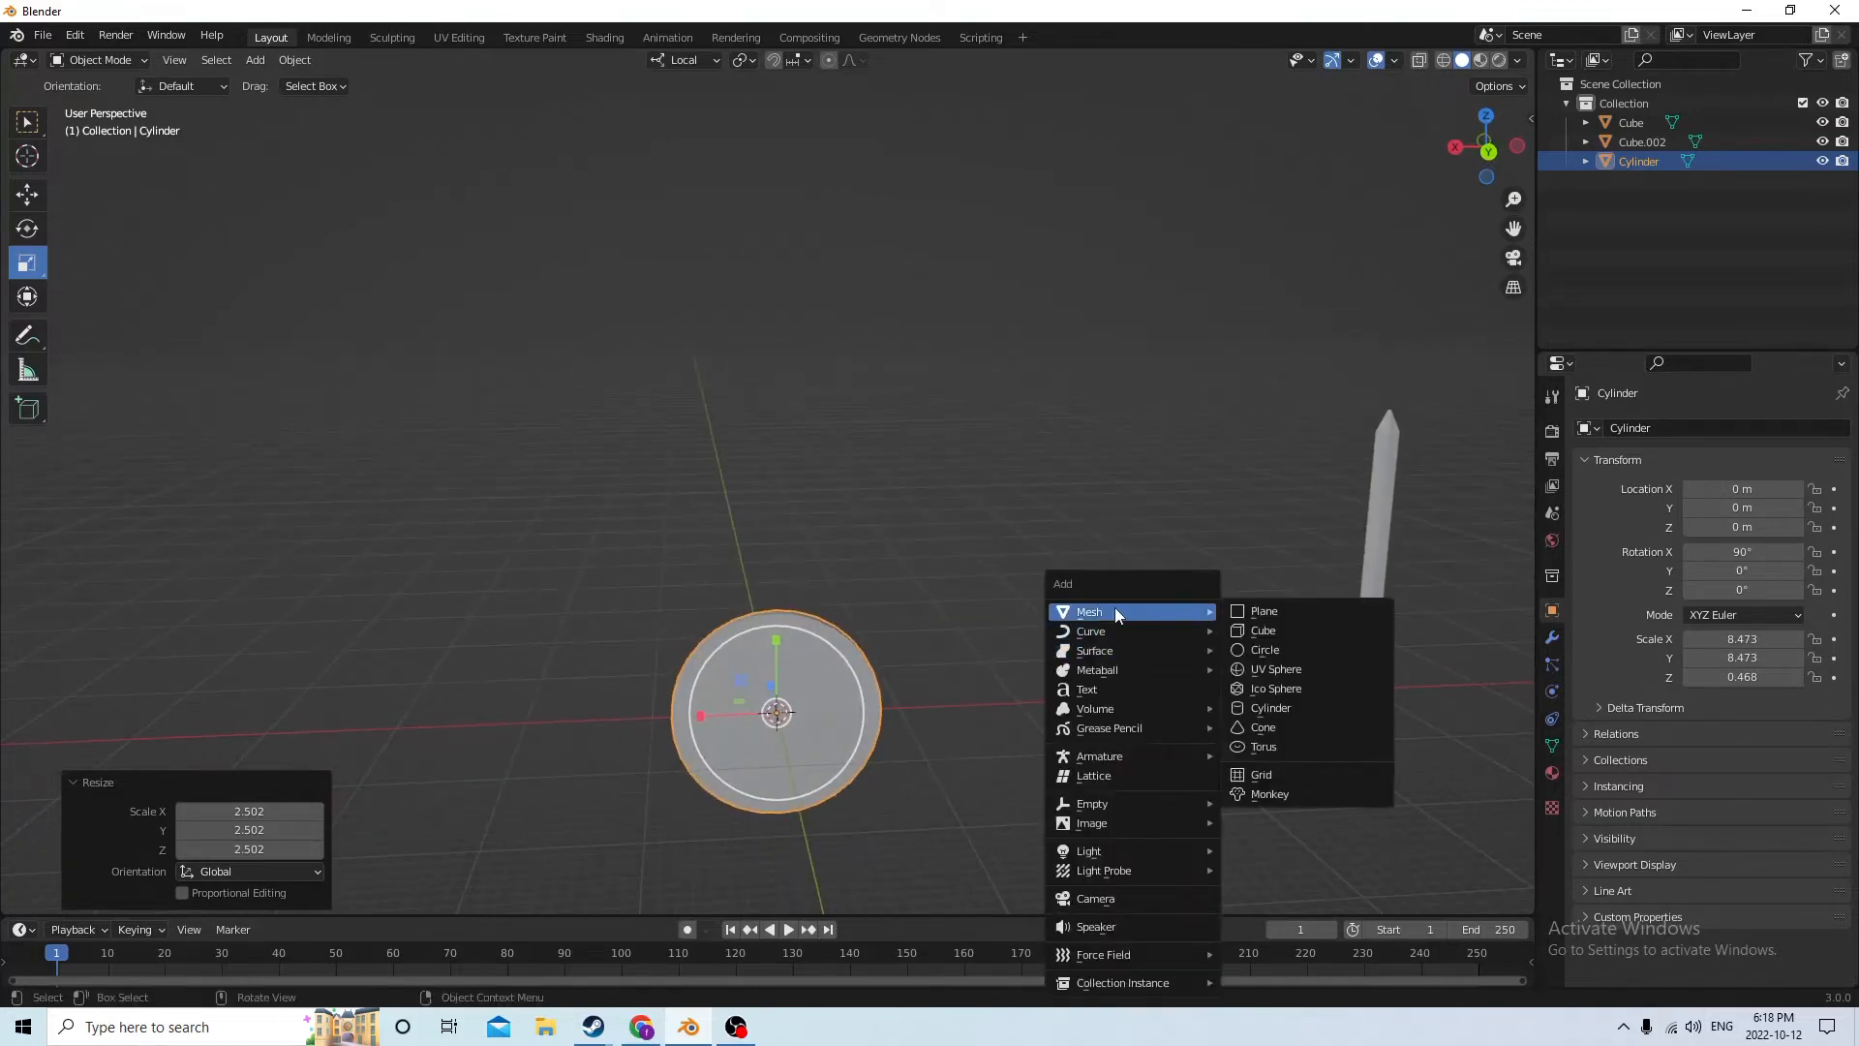
click(1263, 630)
middle_drag(1262, 631, 782, 566)
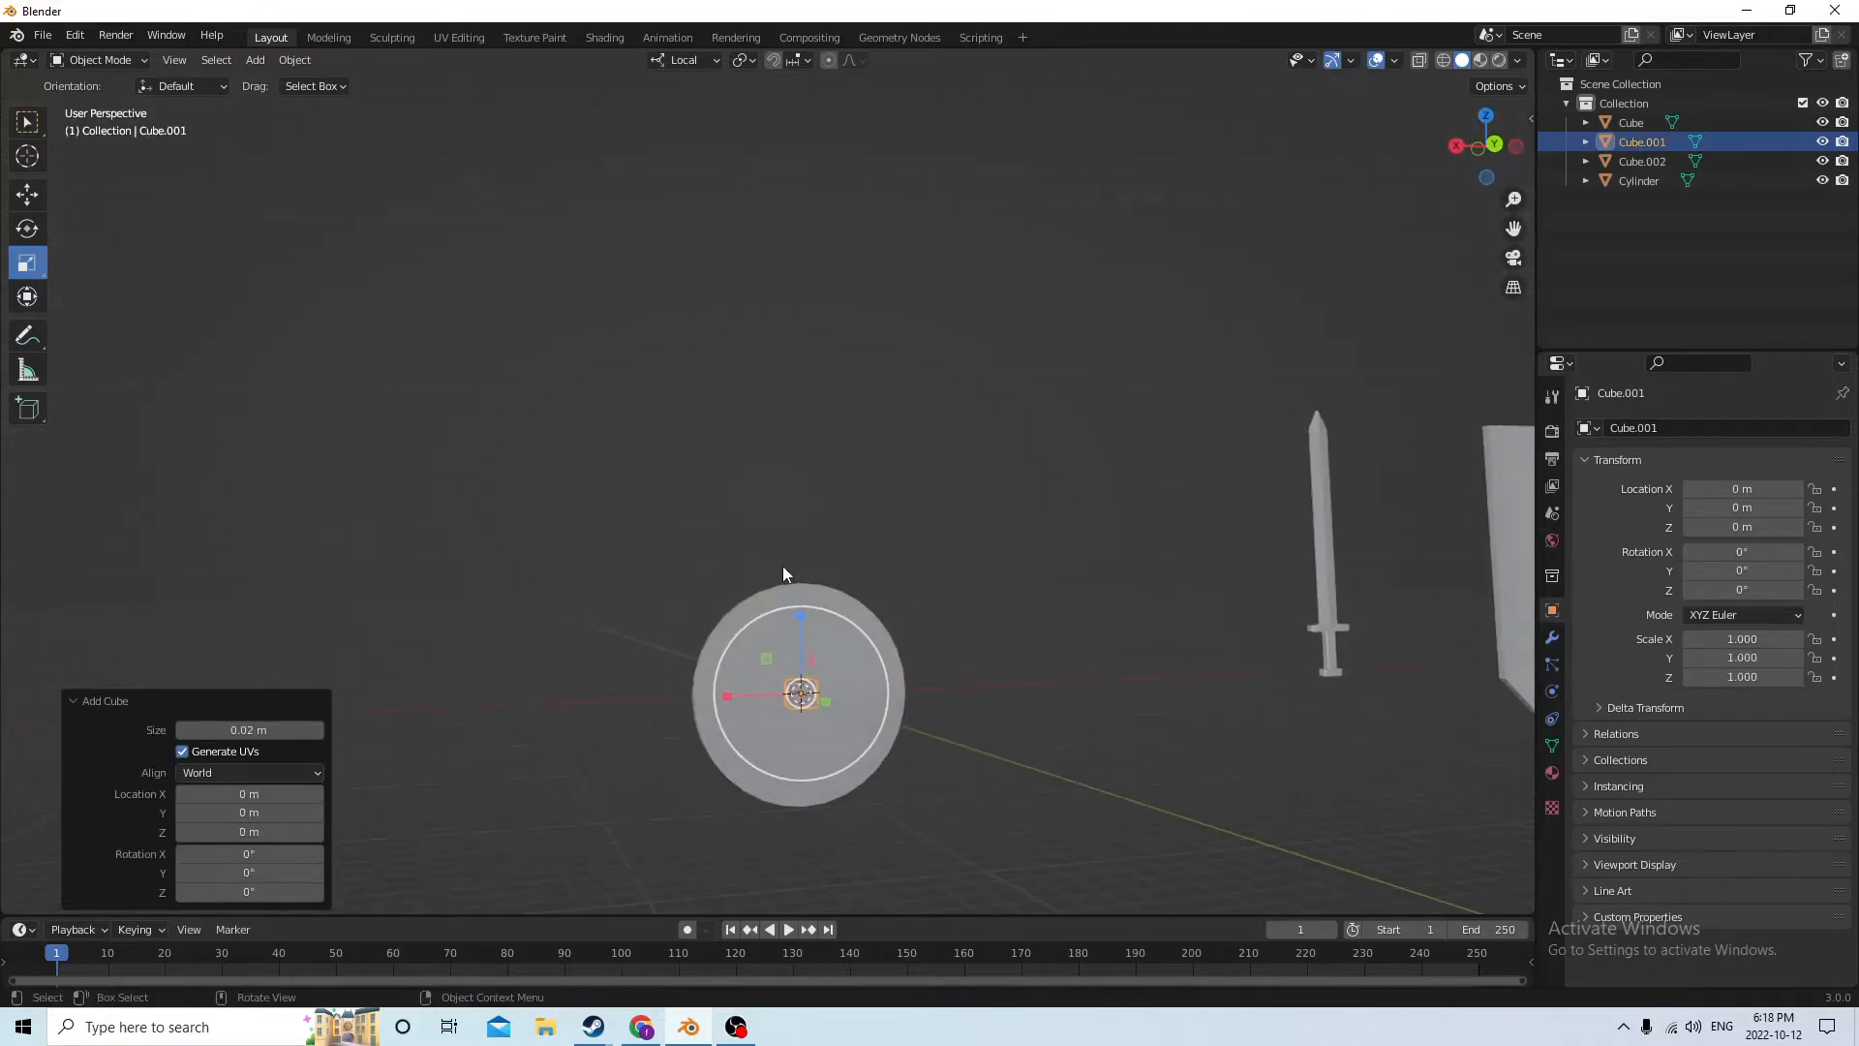
drag(800, 618, 805, 334)
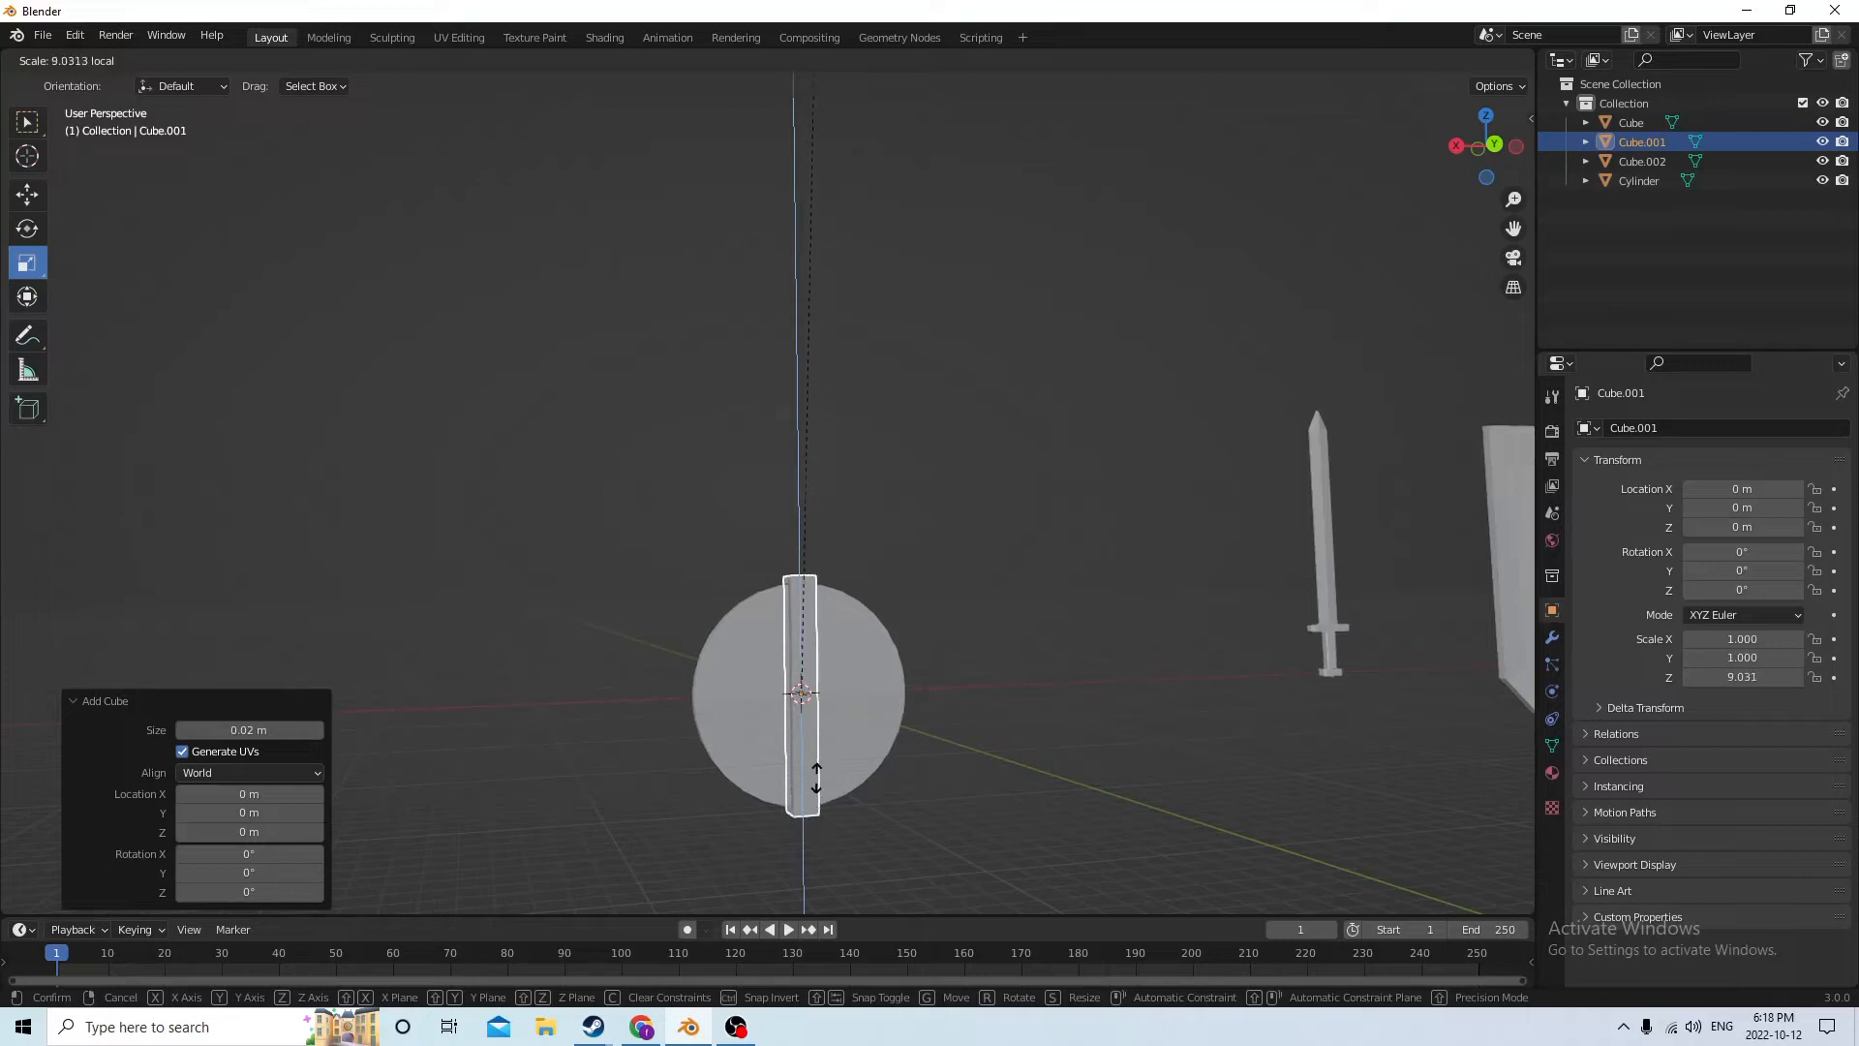
drag(816, 777, 816, 777)
Move the tall cube to X 0.033477 m and widen it by 4.695 along local X
middle_drag(817, 777, 750, 908)
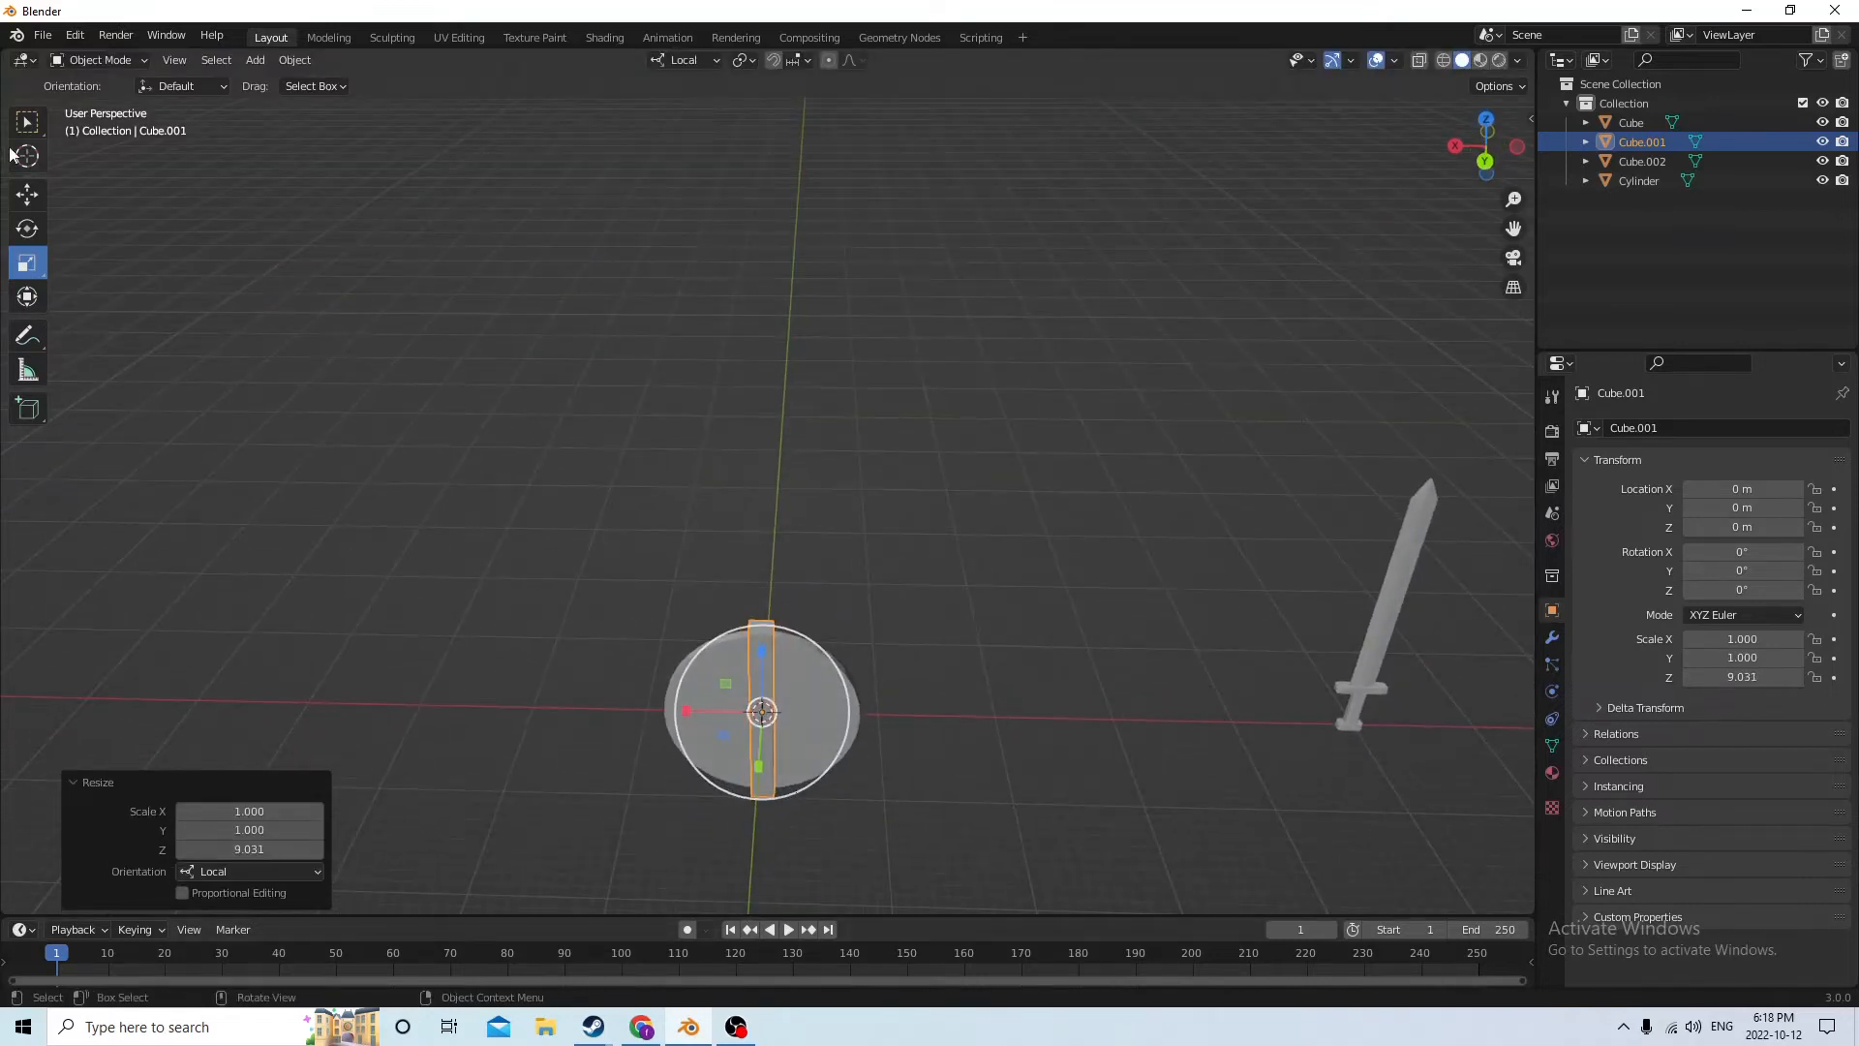
click(40, 190)
middle_drag(500, 492, 524, 406)
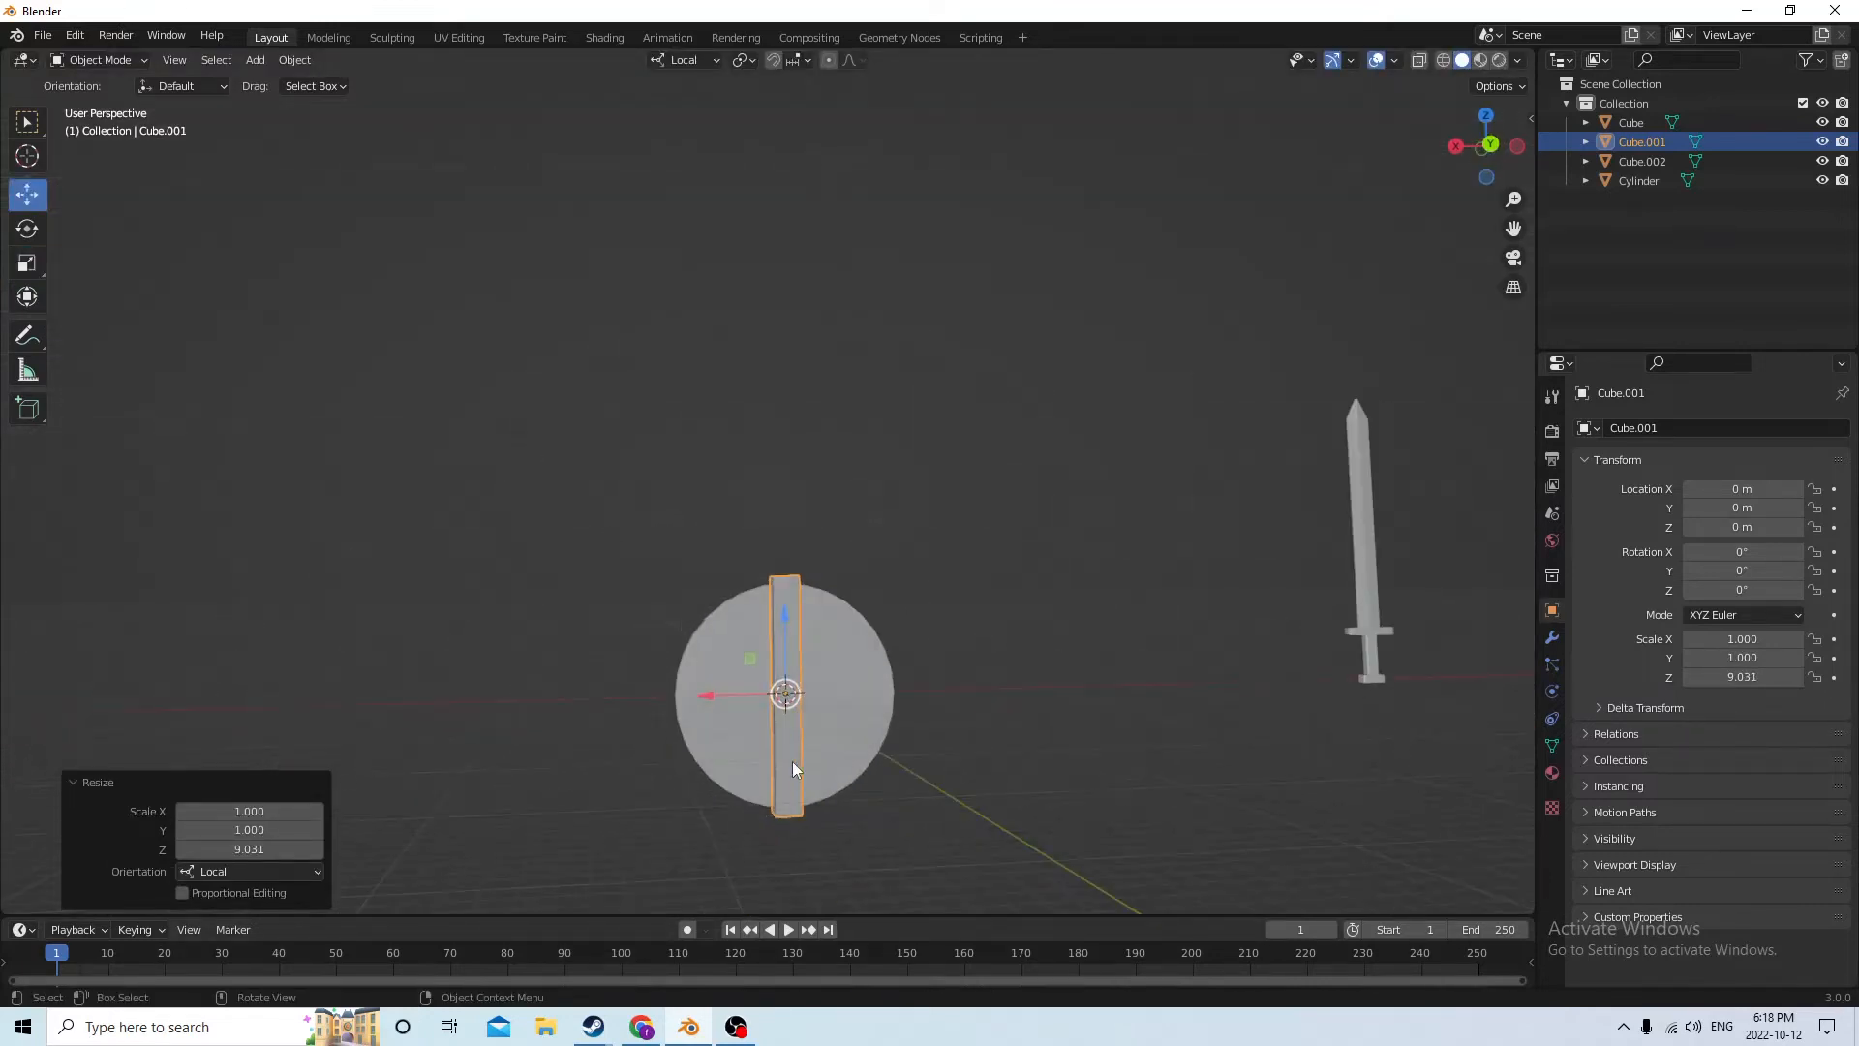
drag(713, 701, 377, 689)
click(39, 270)
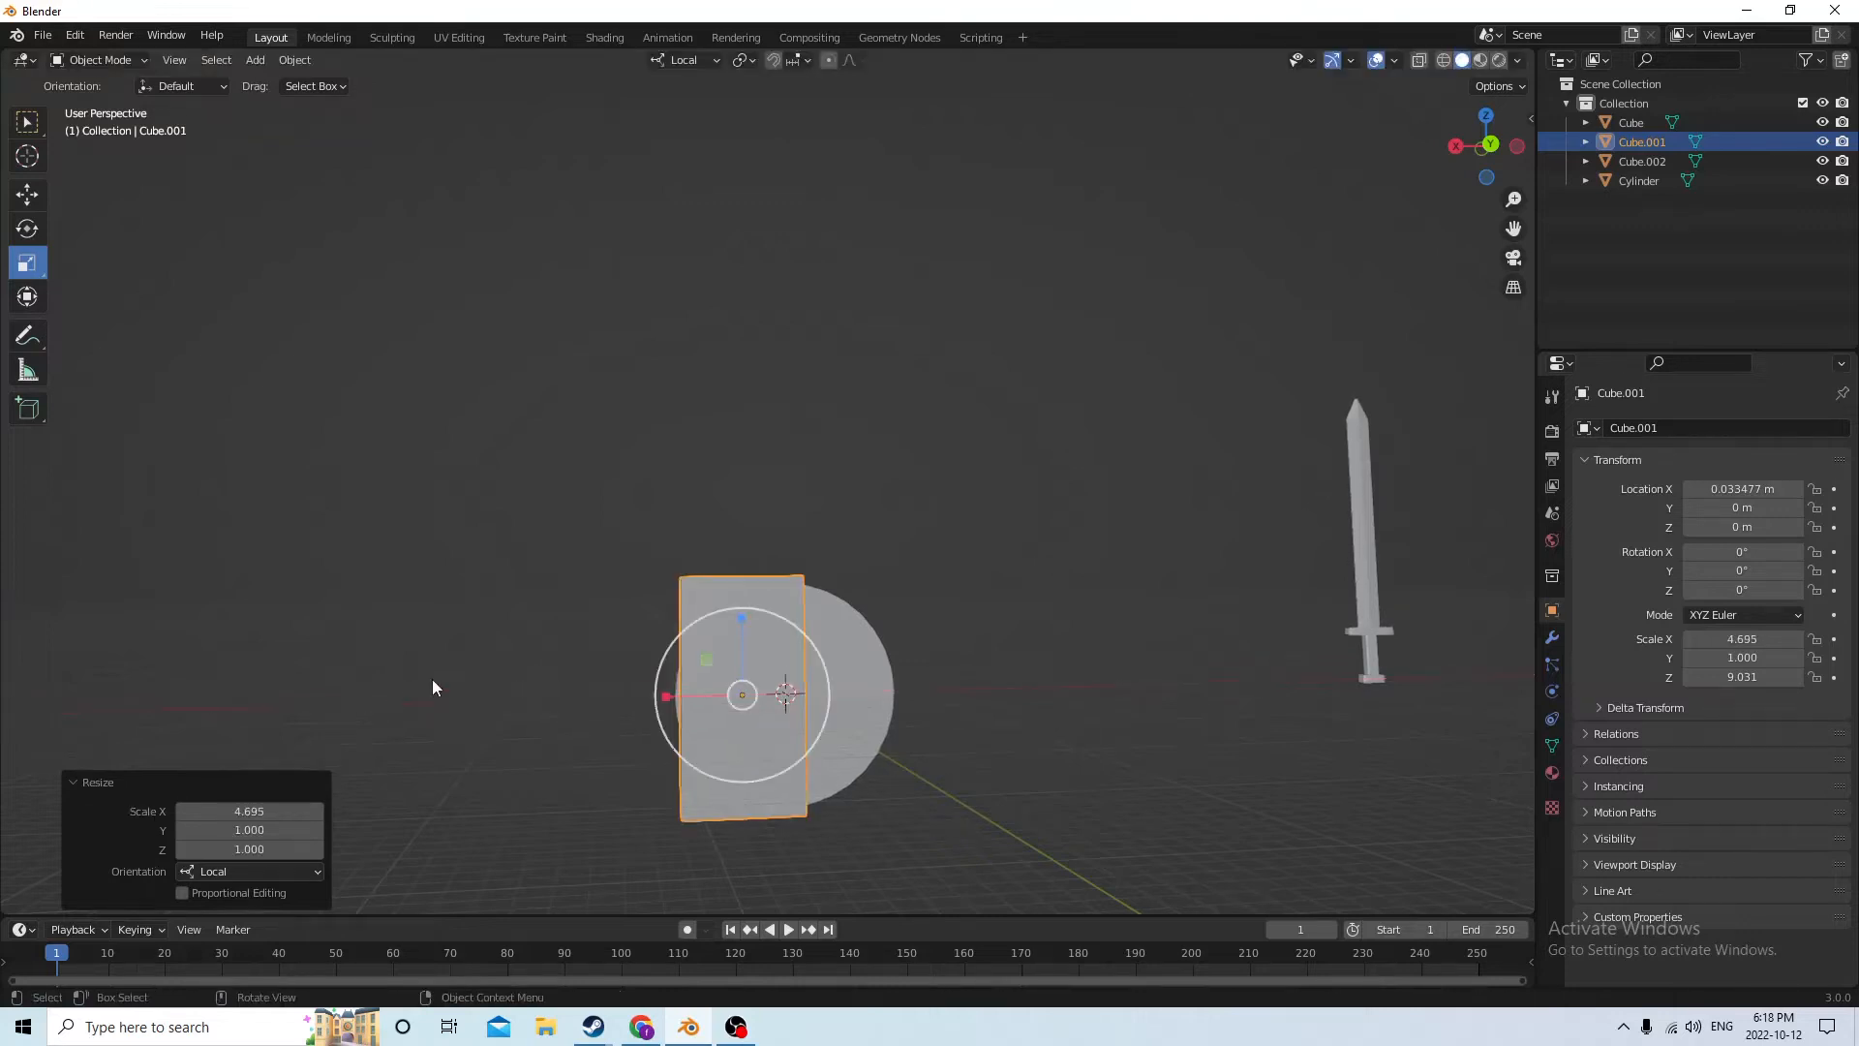
middle_drag(433, 688, 610, 664)
Move the block along local X to 0.050451 m so its inner edge runs through the disc's centre
click(27, 197)
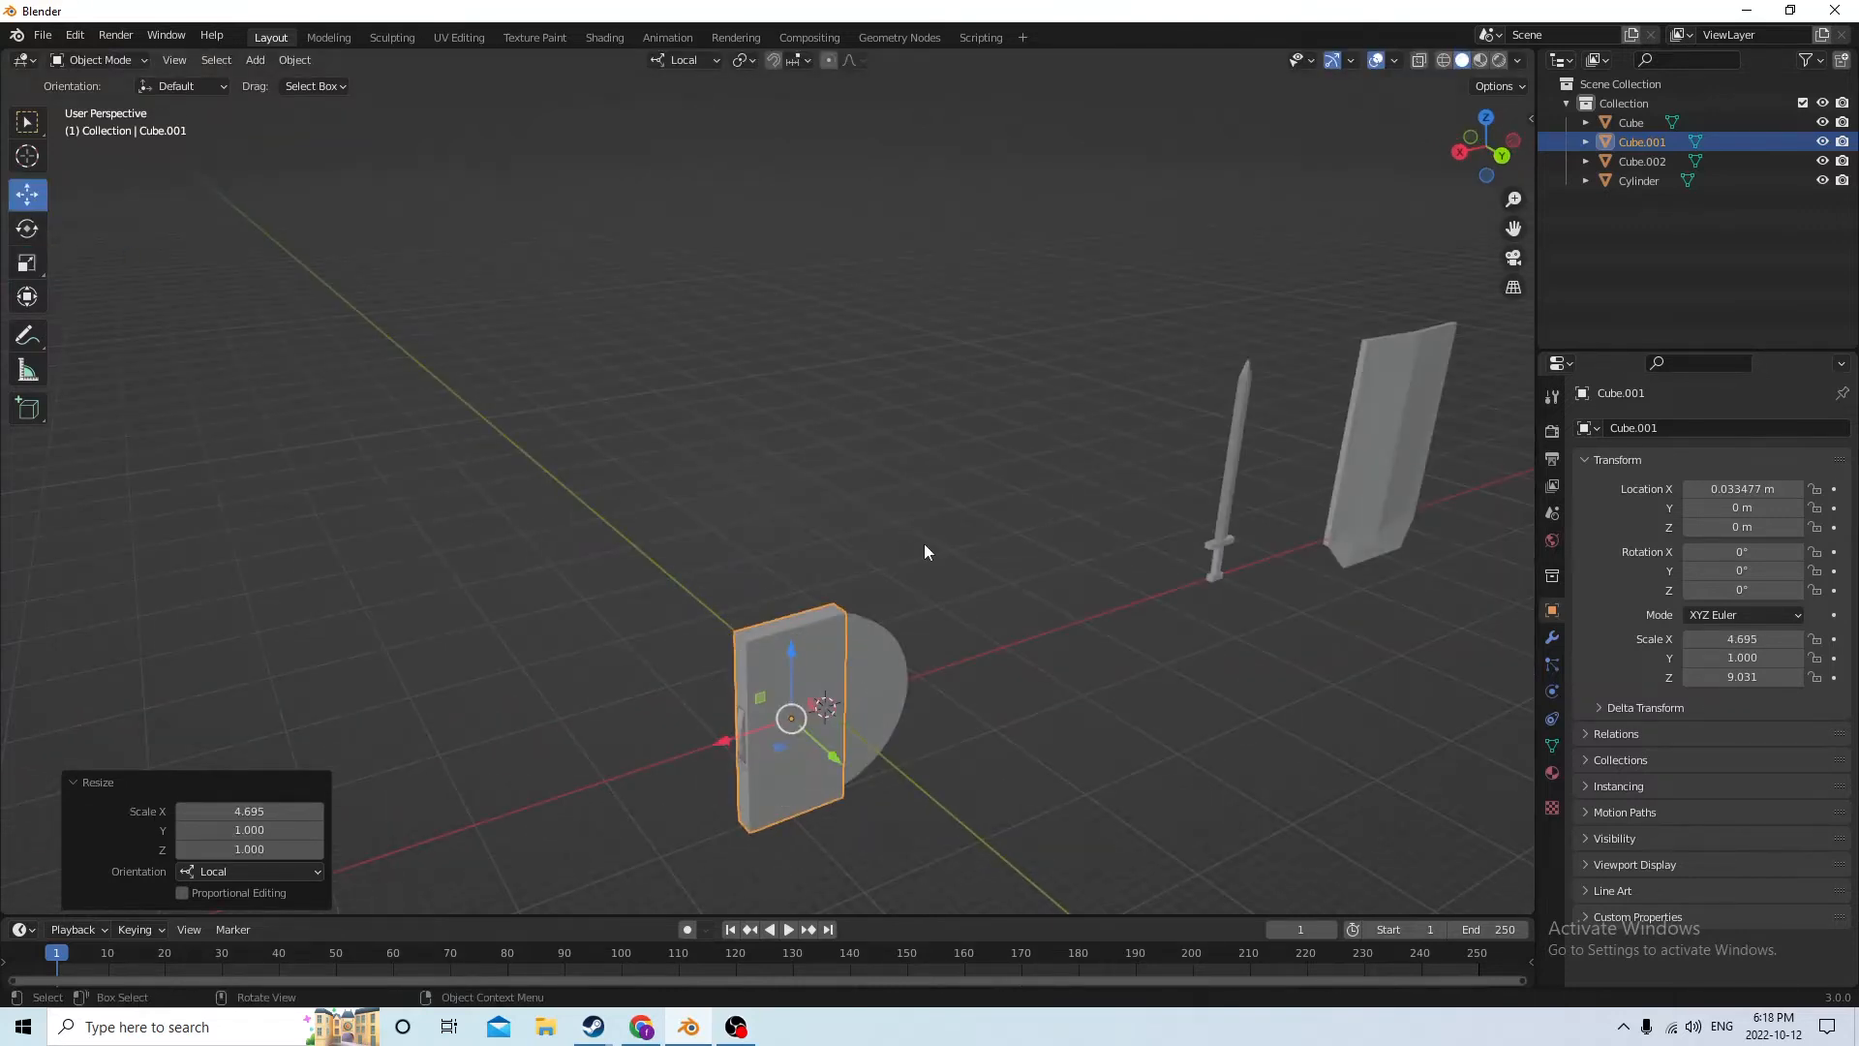
middle_drag(924, 543, 730, 794)
drag(692, 746, 666, 746)
middle_drag(667, 745, 634, 734)
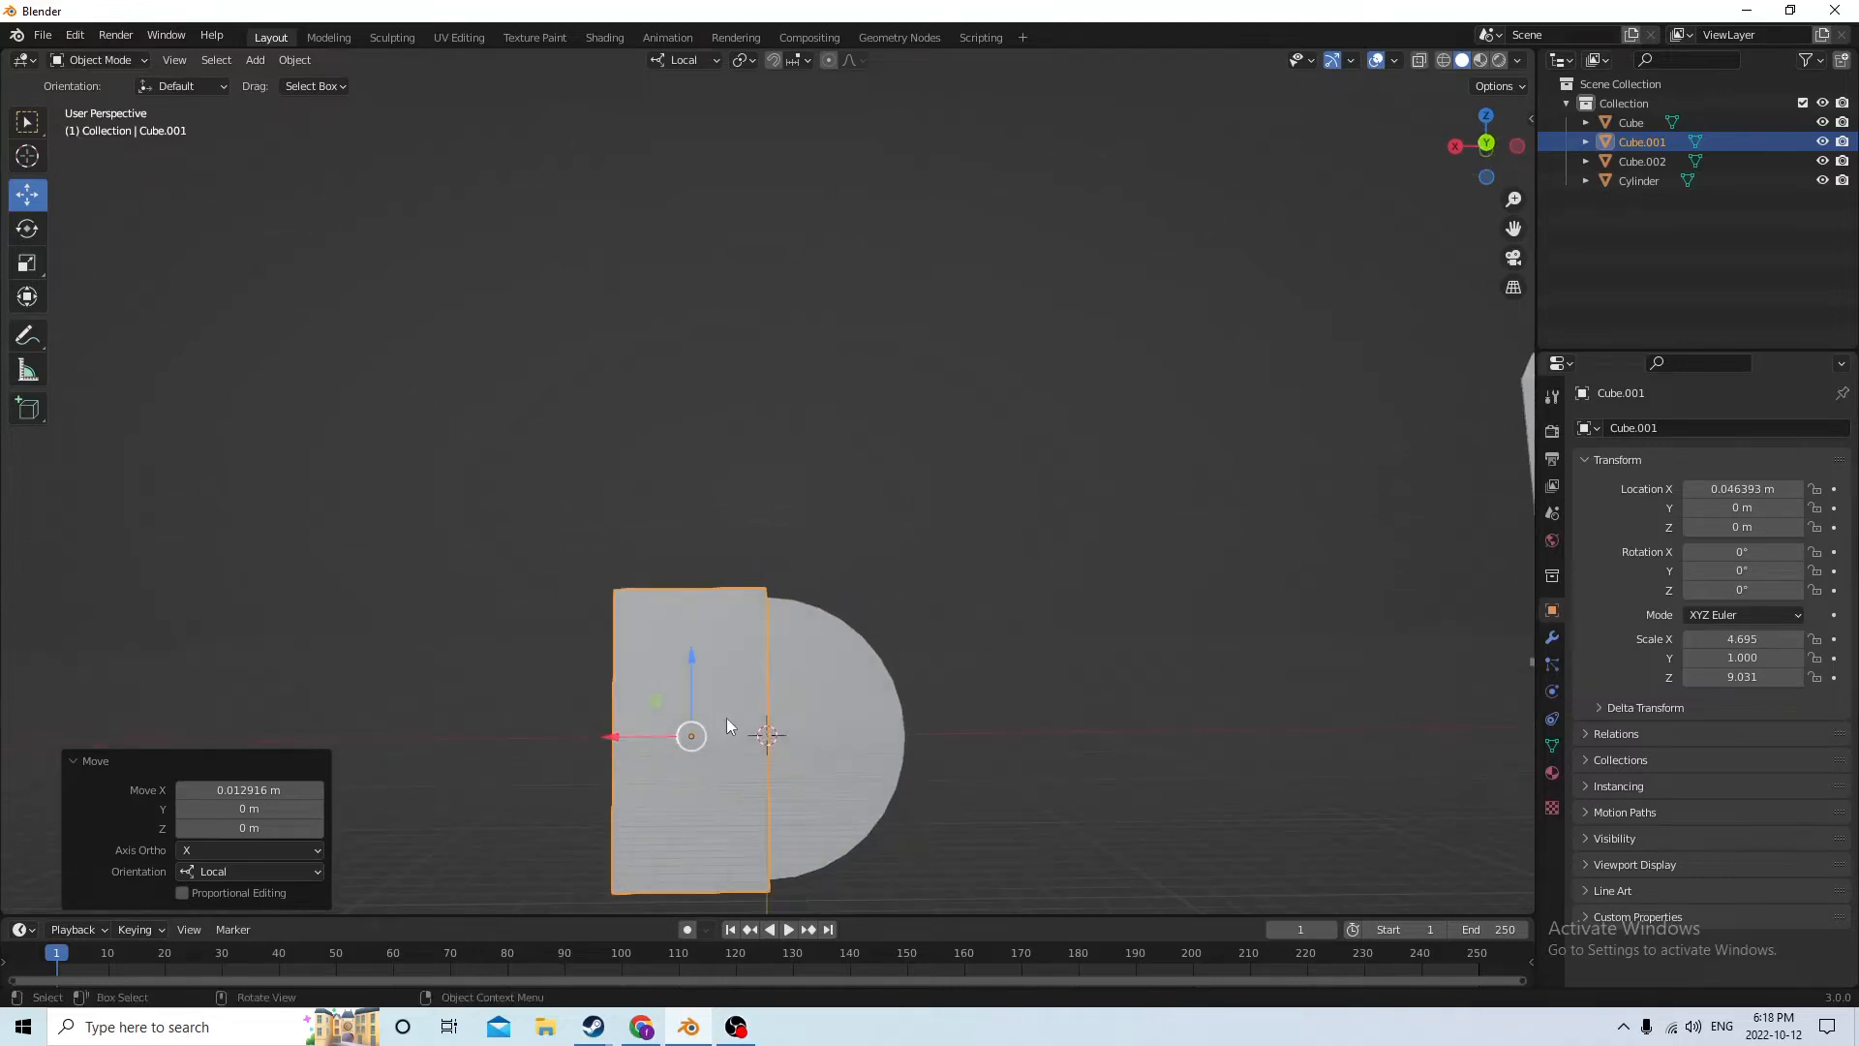
middle_drag(867, 734, 624, 722)
drag(612, 716, 606, 717)
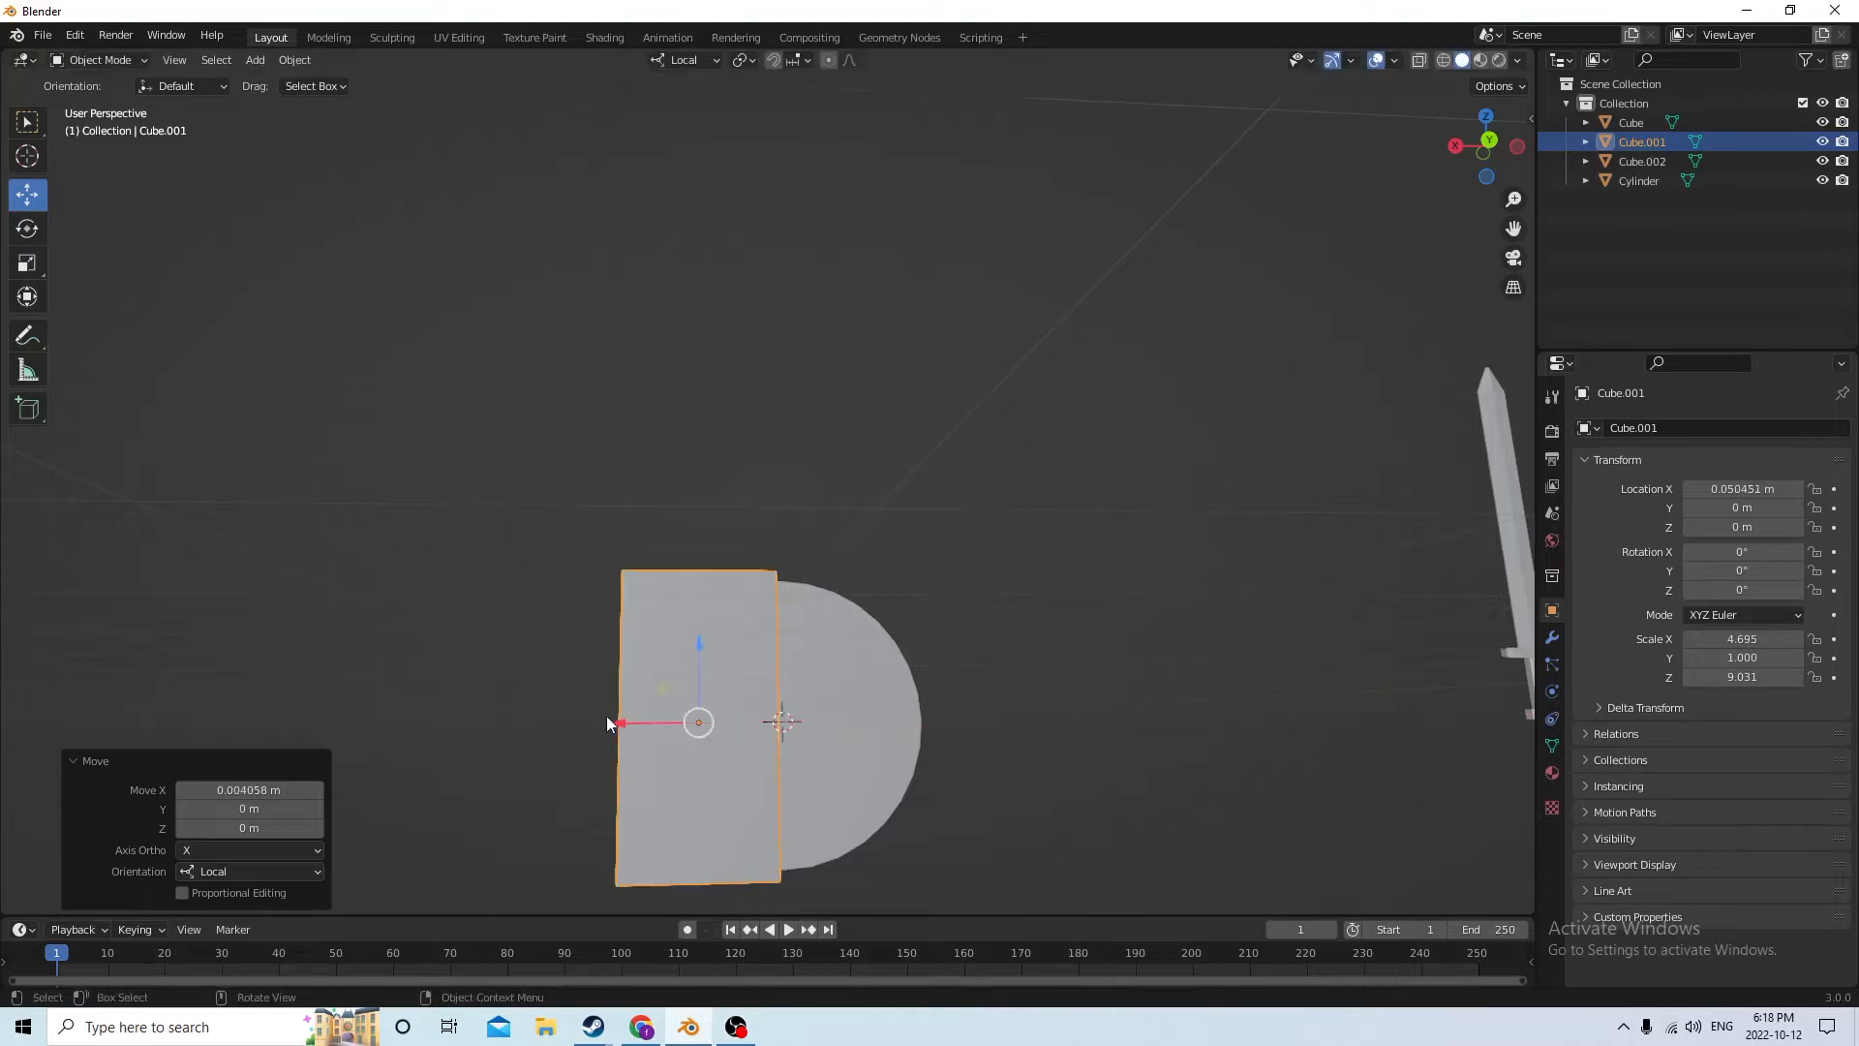
Add the disc to the selection as the active object alongside the block
middle_drag(606, 717, 931, 558)
shift+click(862, 719)
click(310, 51)
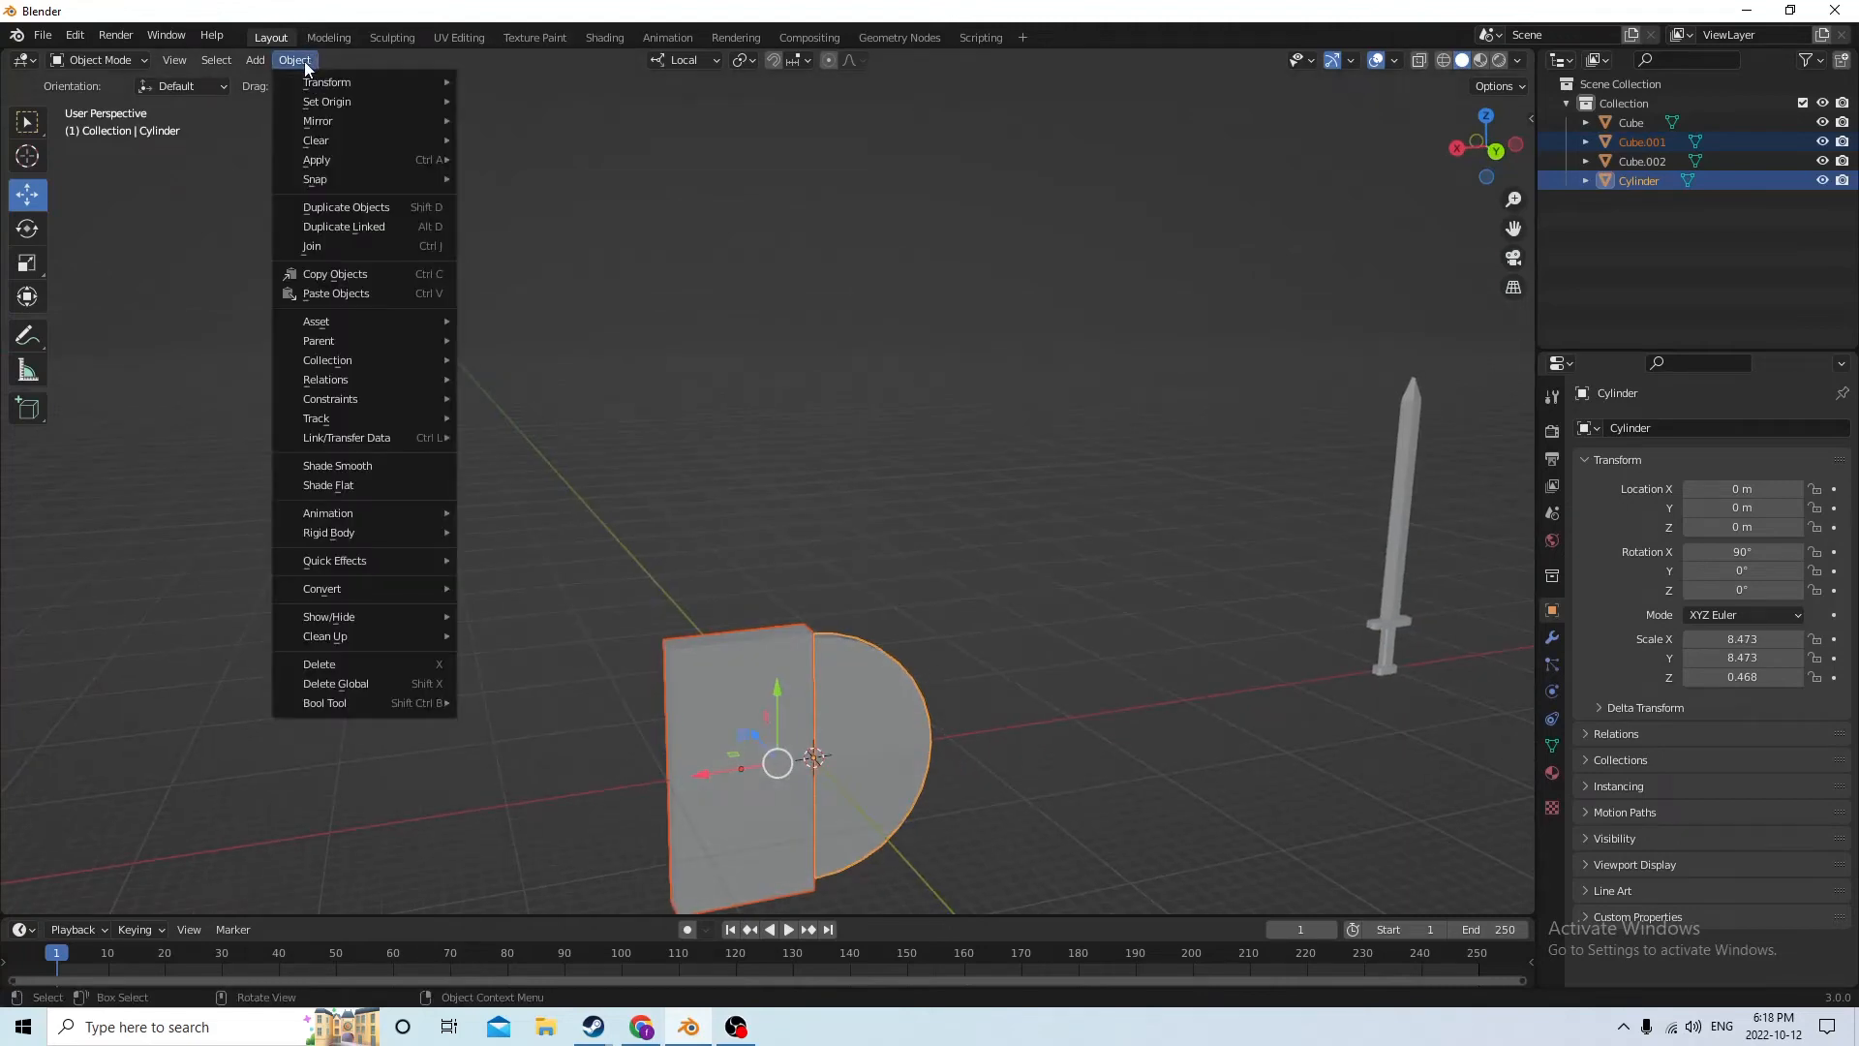
click(339, 699)
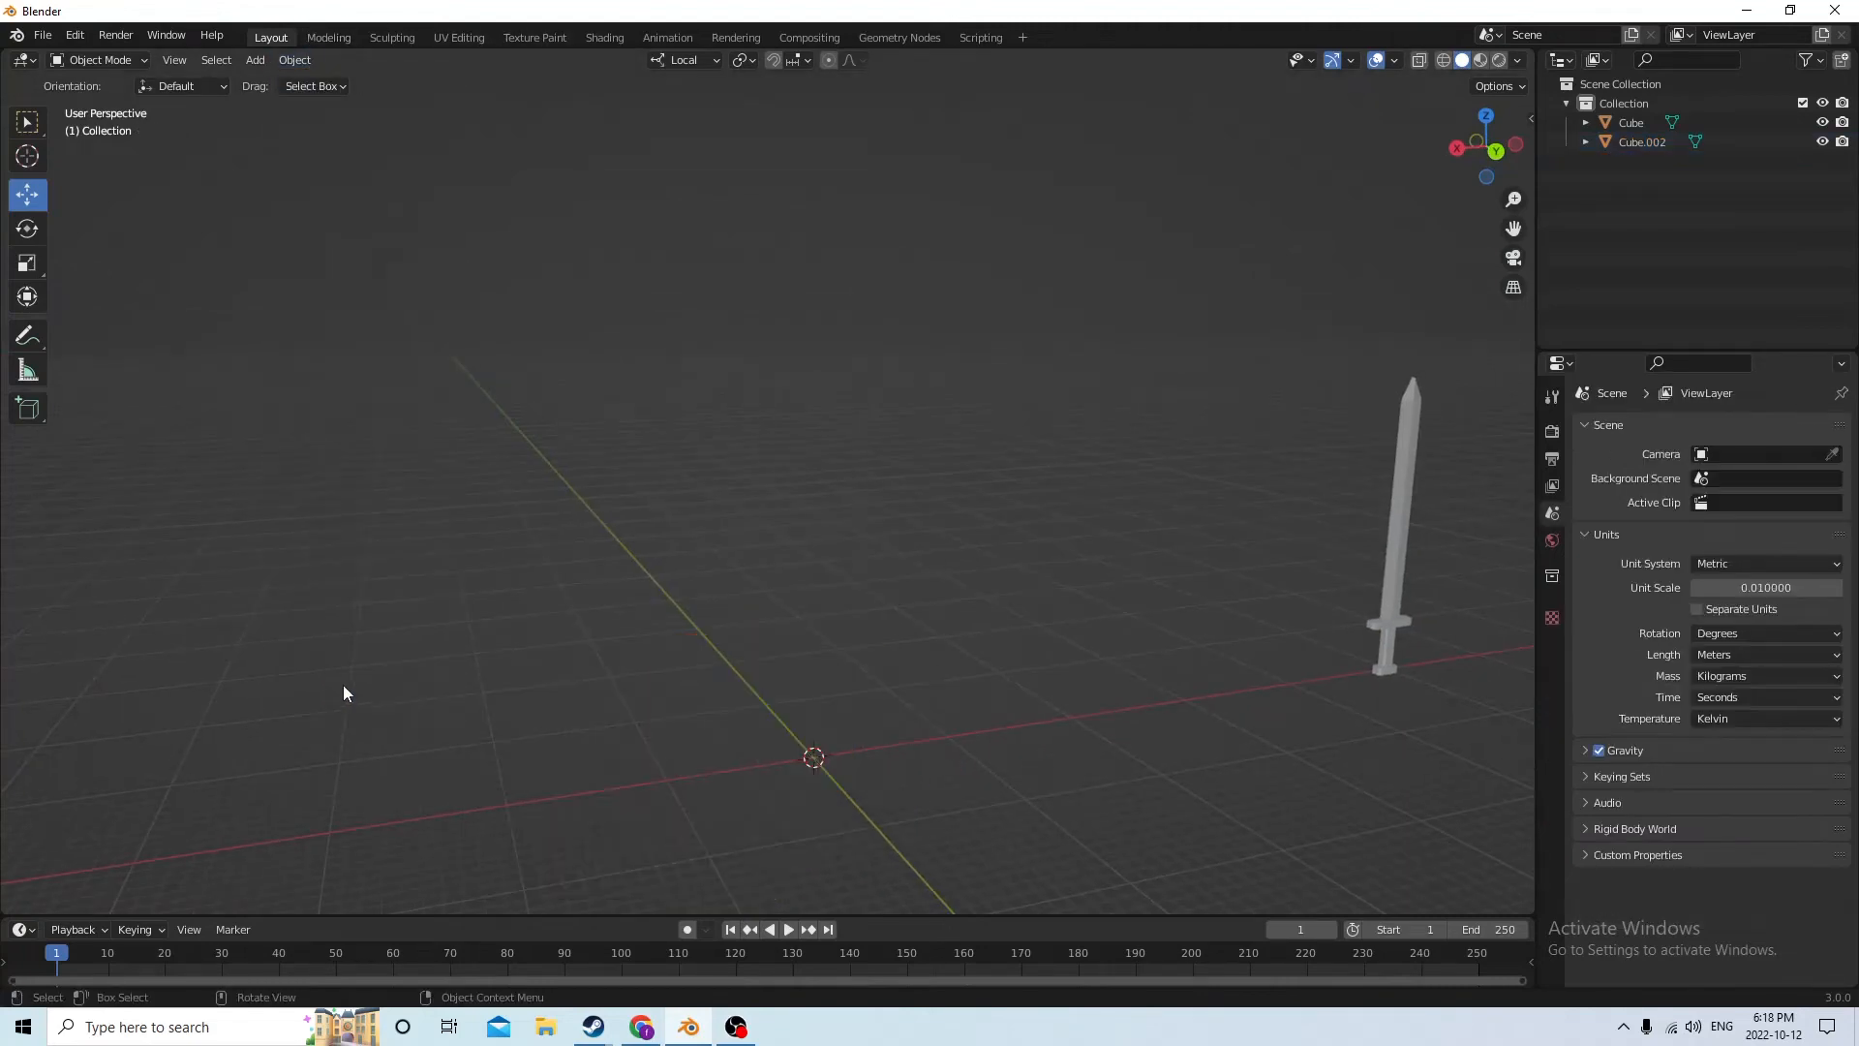
click(75, 36)
click(126, 56)
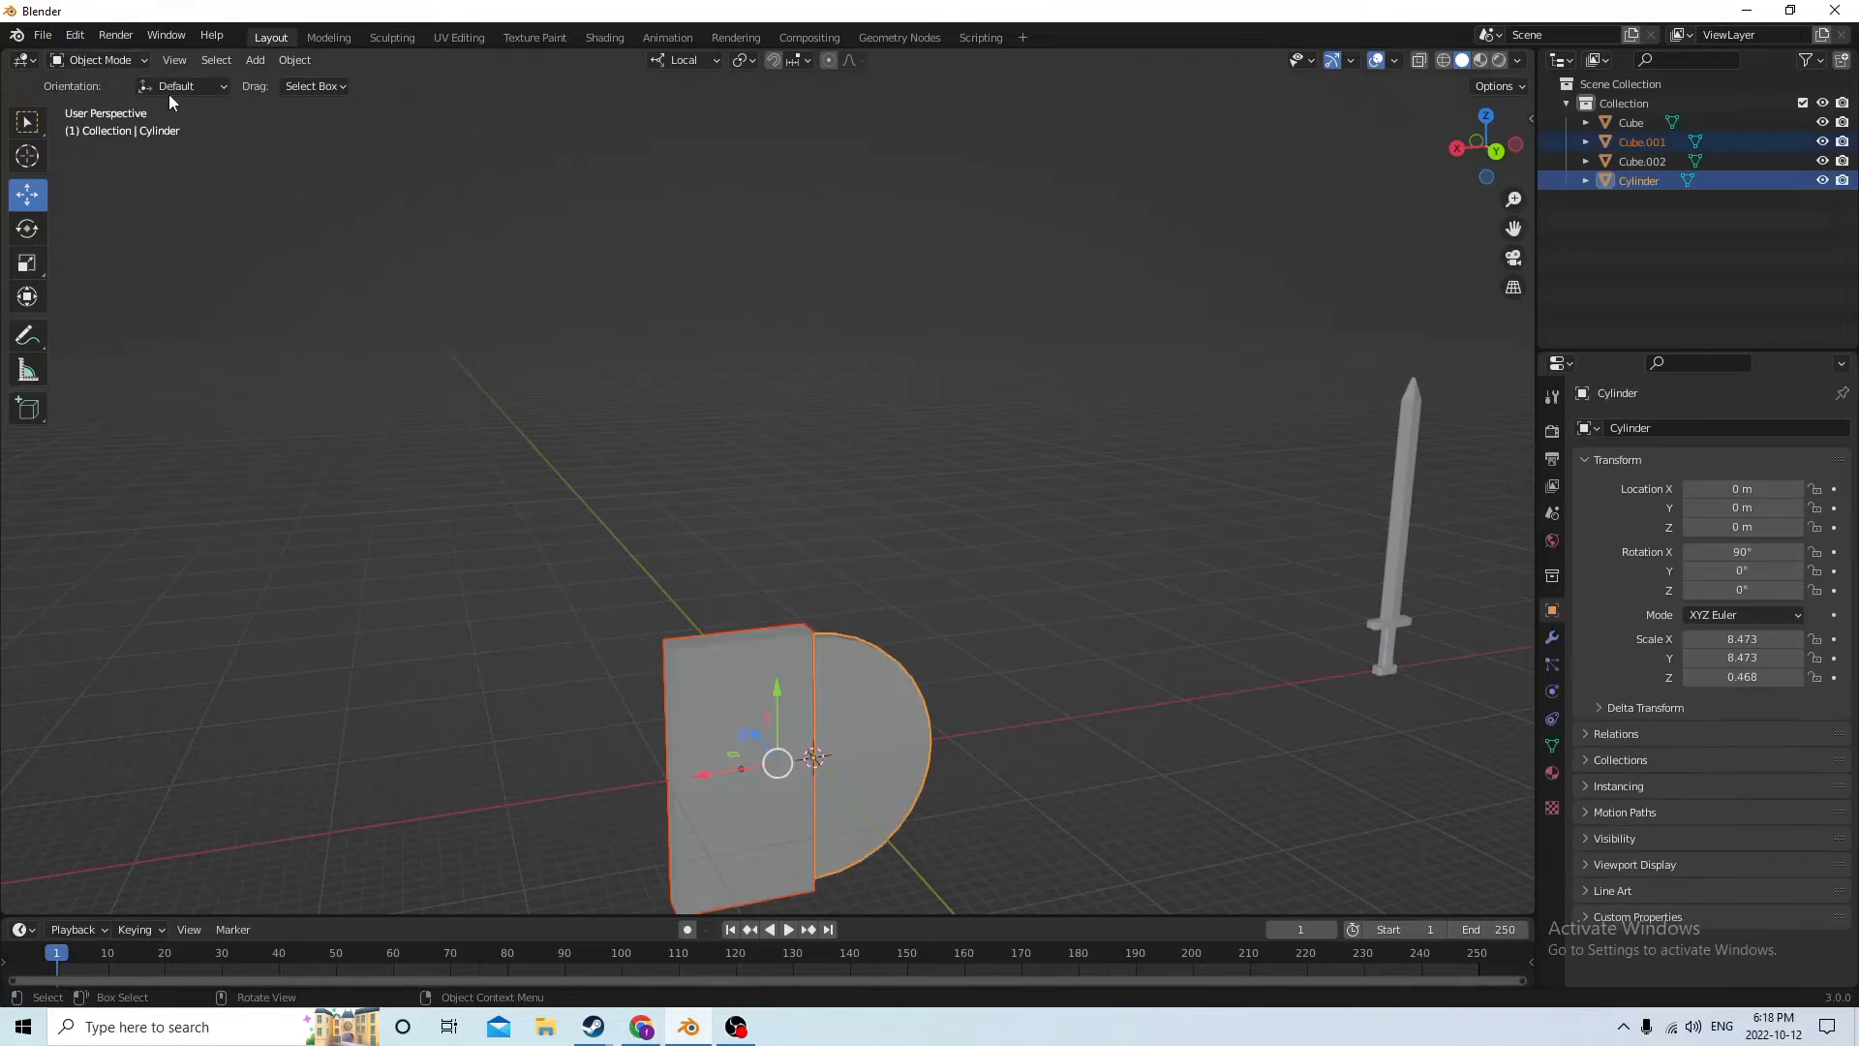
Cut the block out of the disc with the Bool Tool's Auto Boolean Difference, leaving a half-disc
scroll(771, 485, up, 2)
click(294, 60)
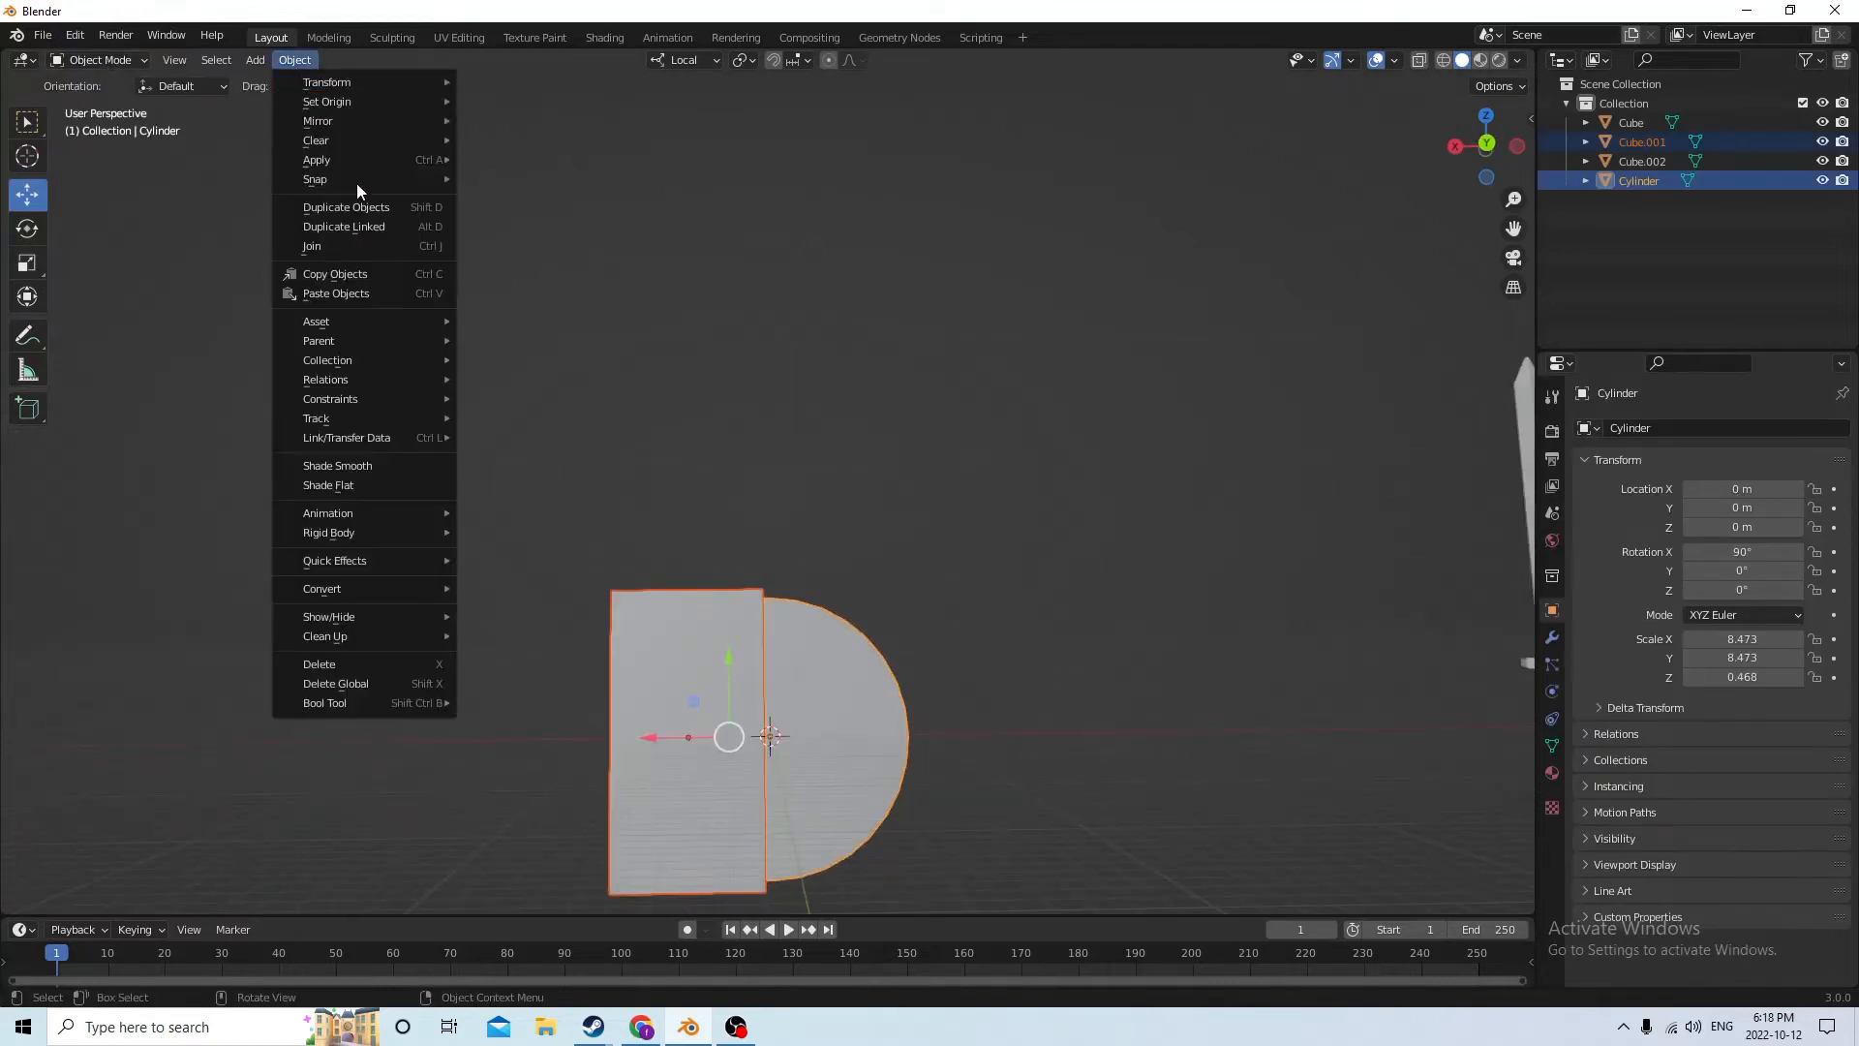
mouse_move(385, 702)
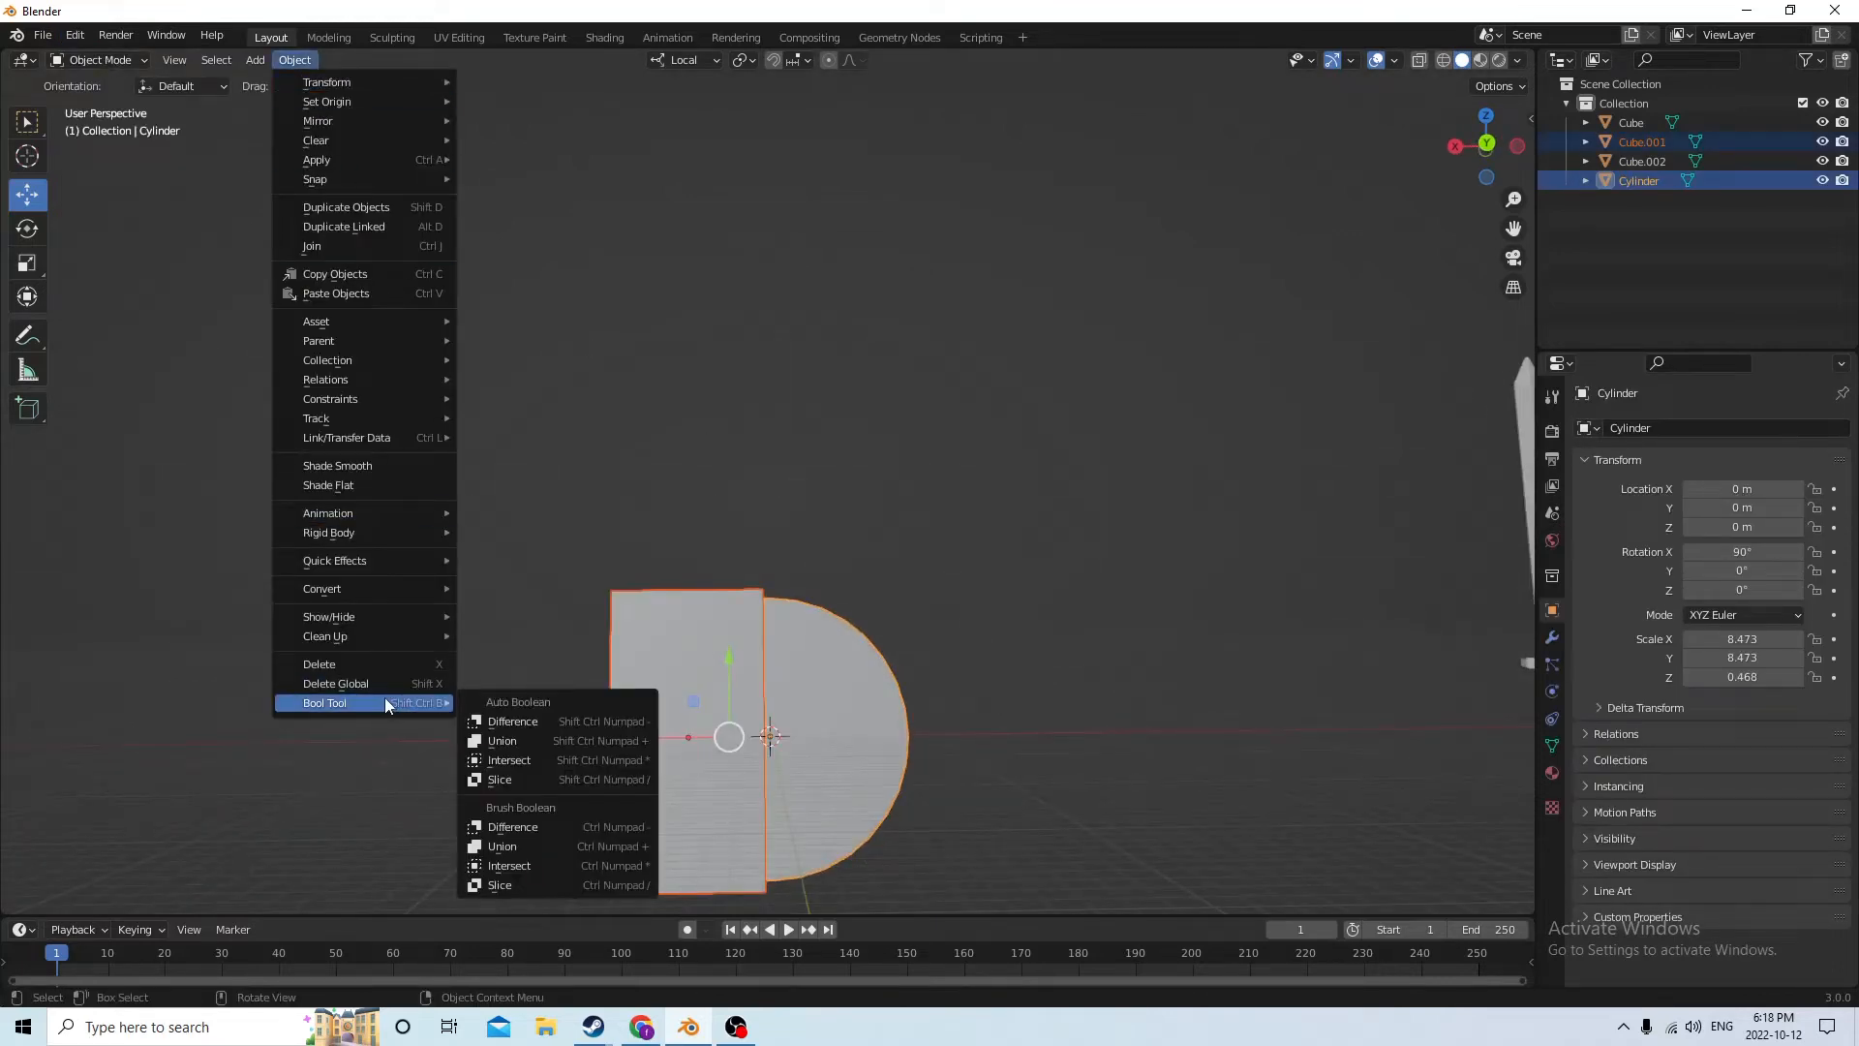
click(531, 728)
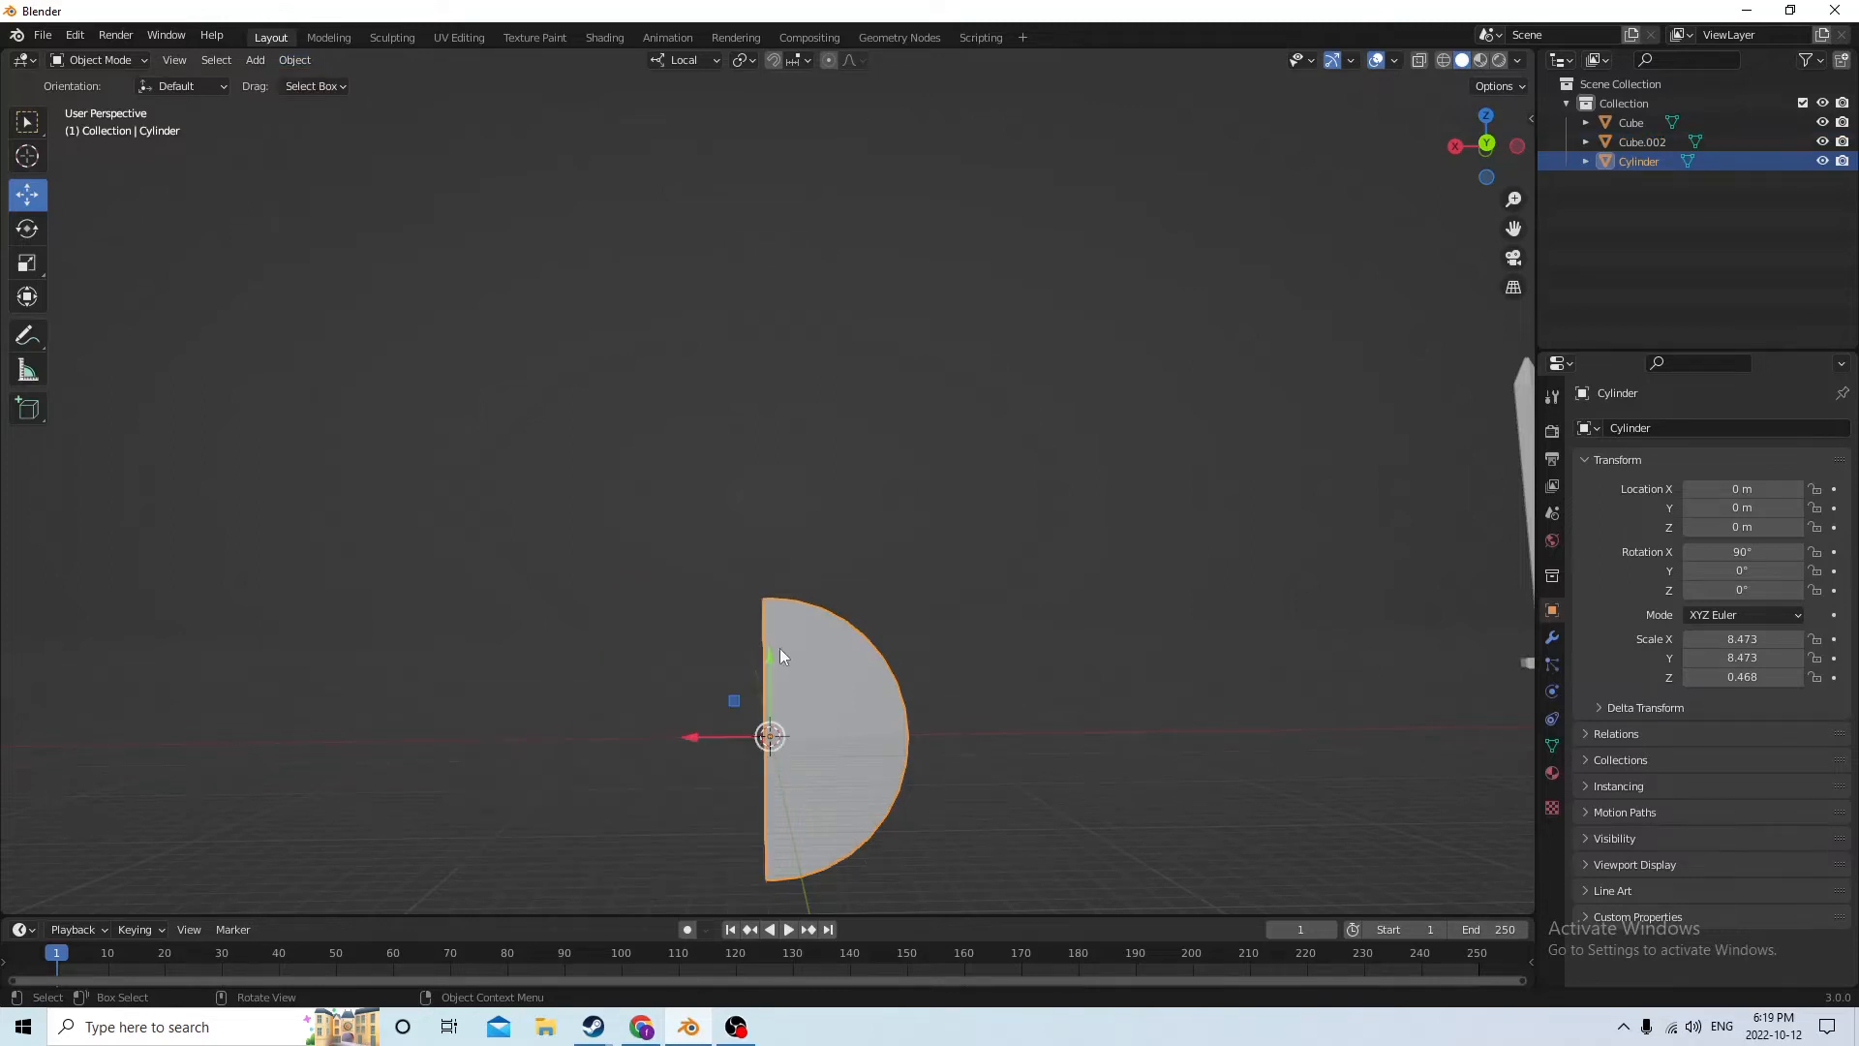
Duplicate the half-disc and keep the copy in place
middle_drag(781, 648, 804, 716)
key(shift+d)
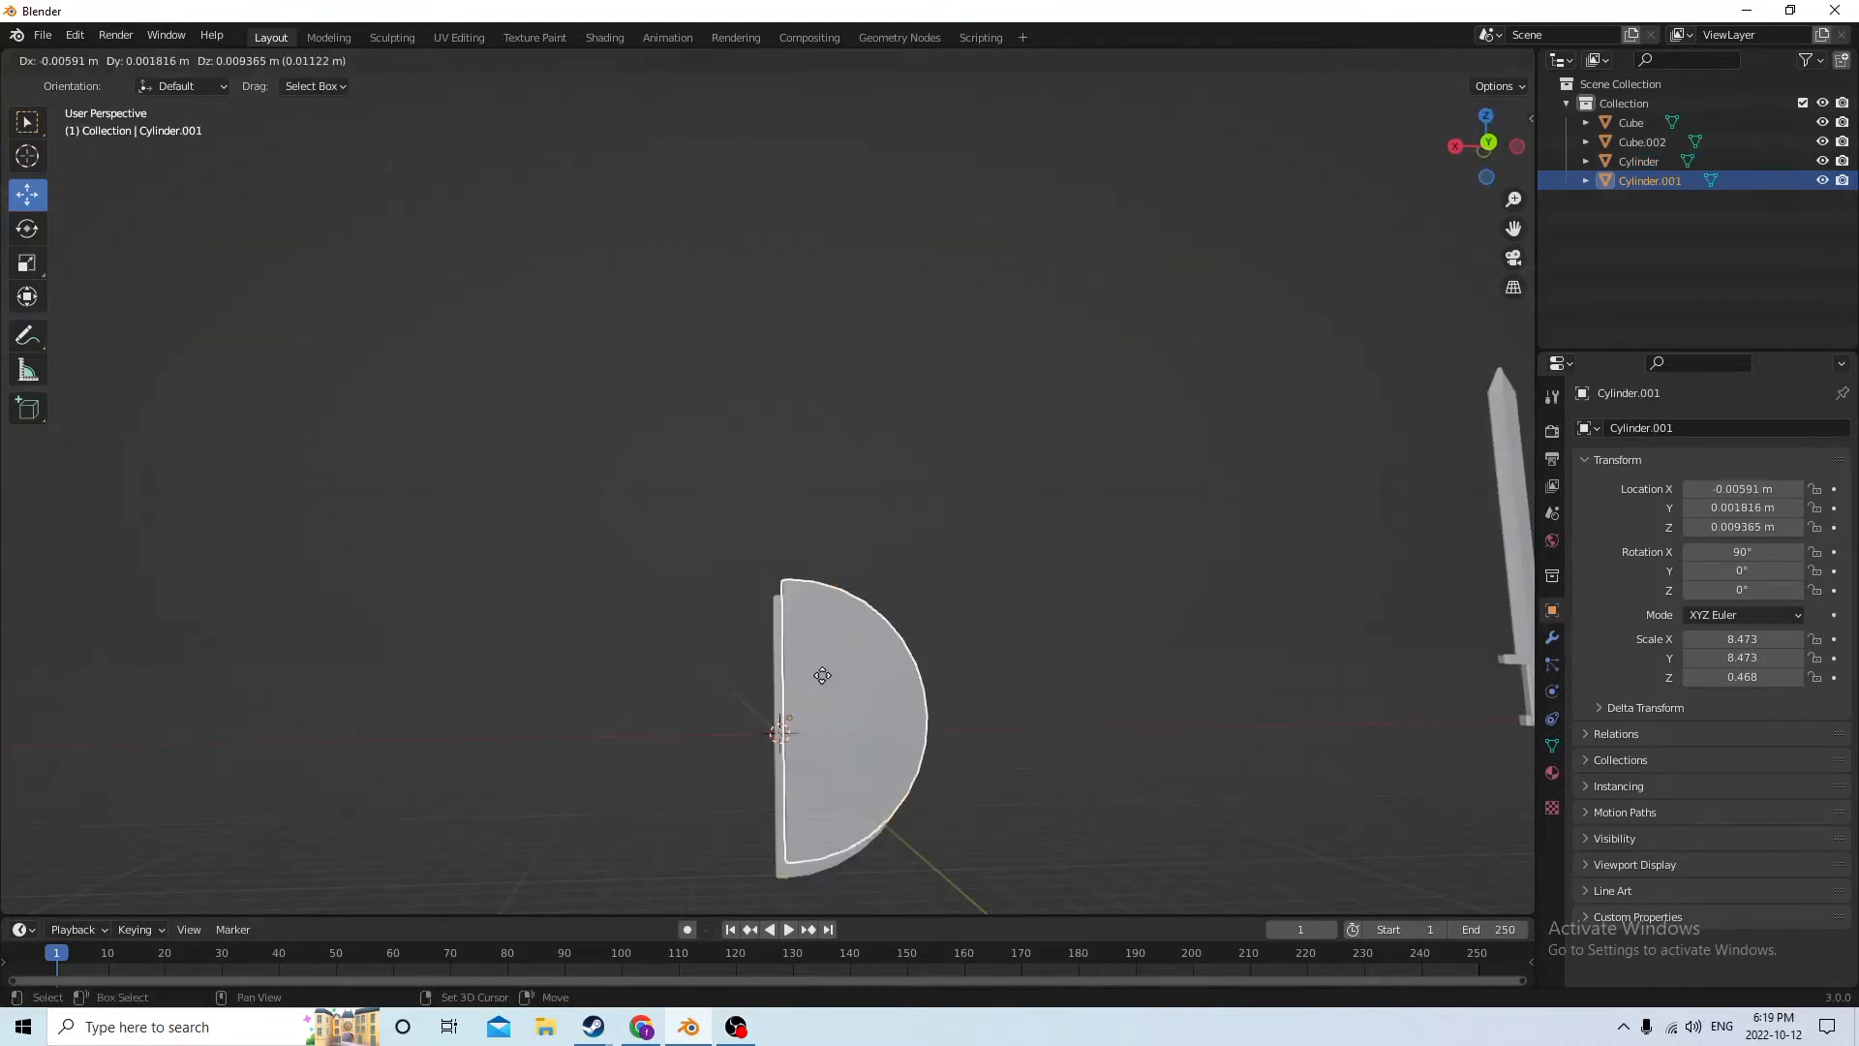
key(Escape)
Thicken the duplicated half-disc by scaling it 2.020 along its local Z axis
middle_drag(886, 573, 273, 475)
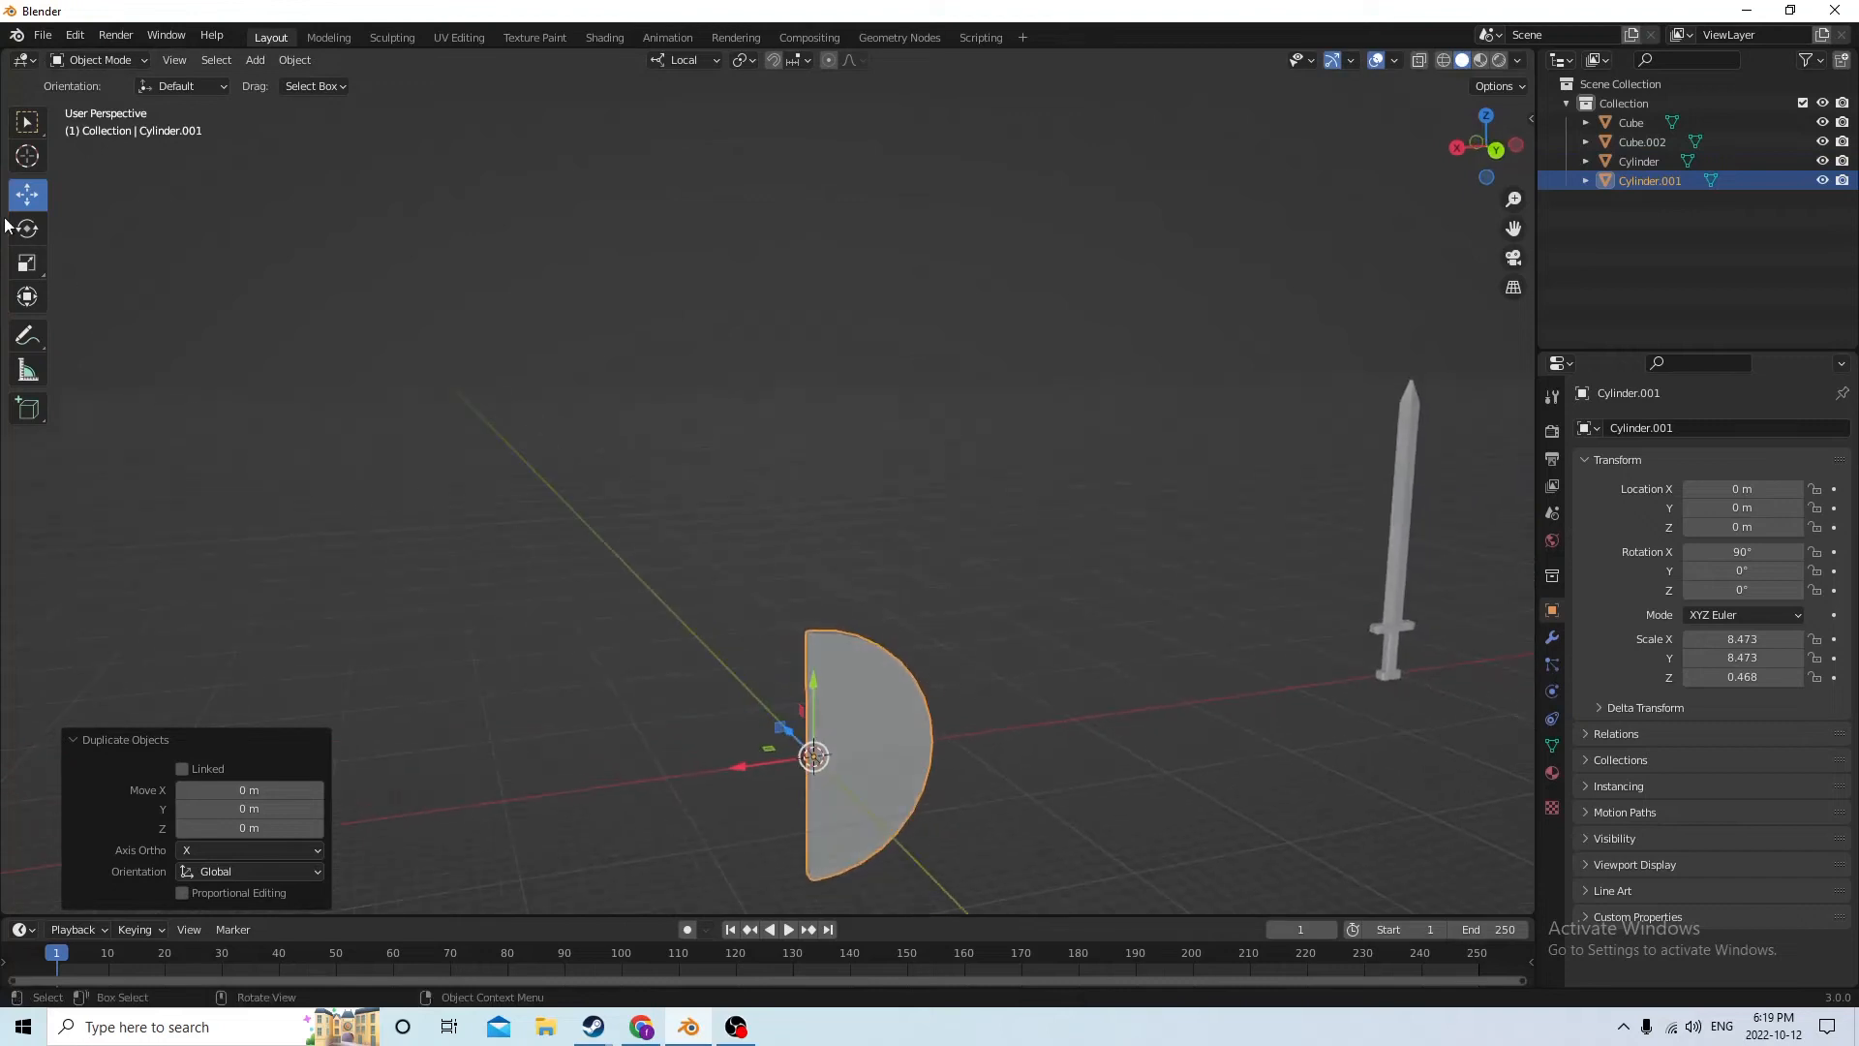
click(39, 293)
middle_drag(784, 490, 811, 501)
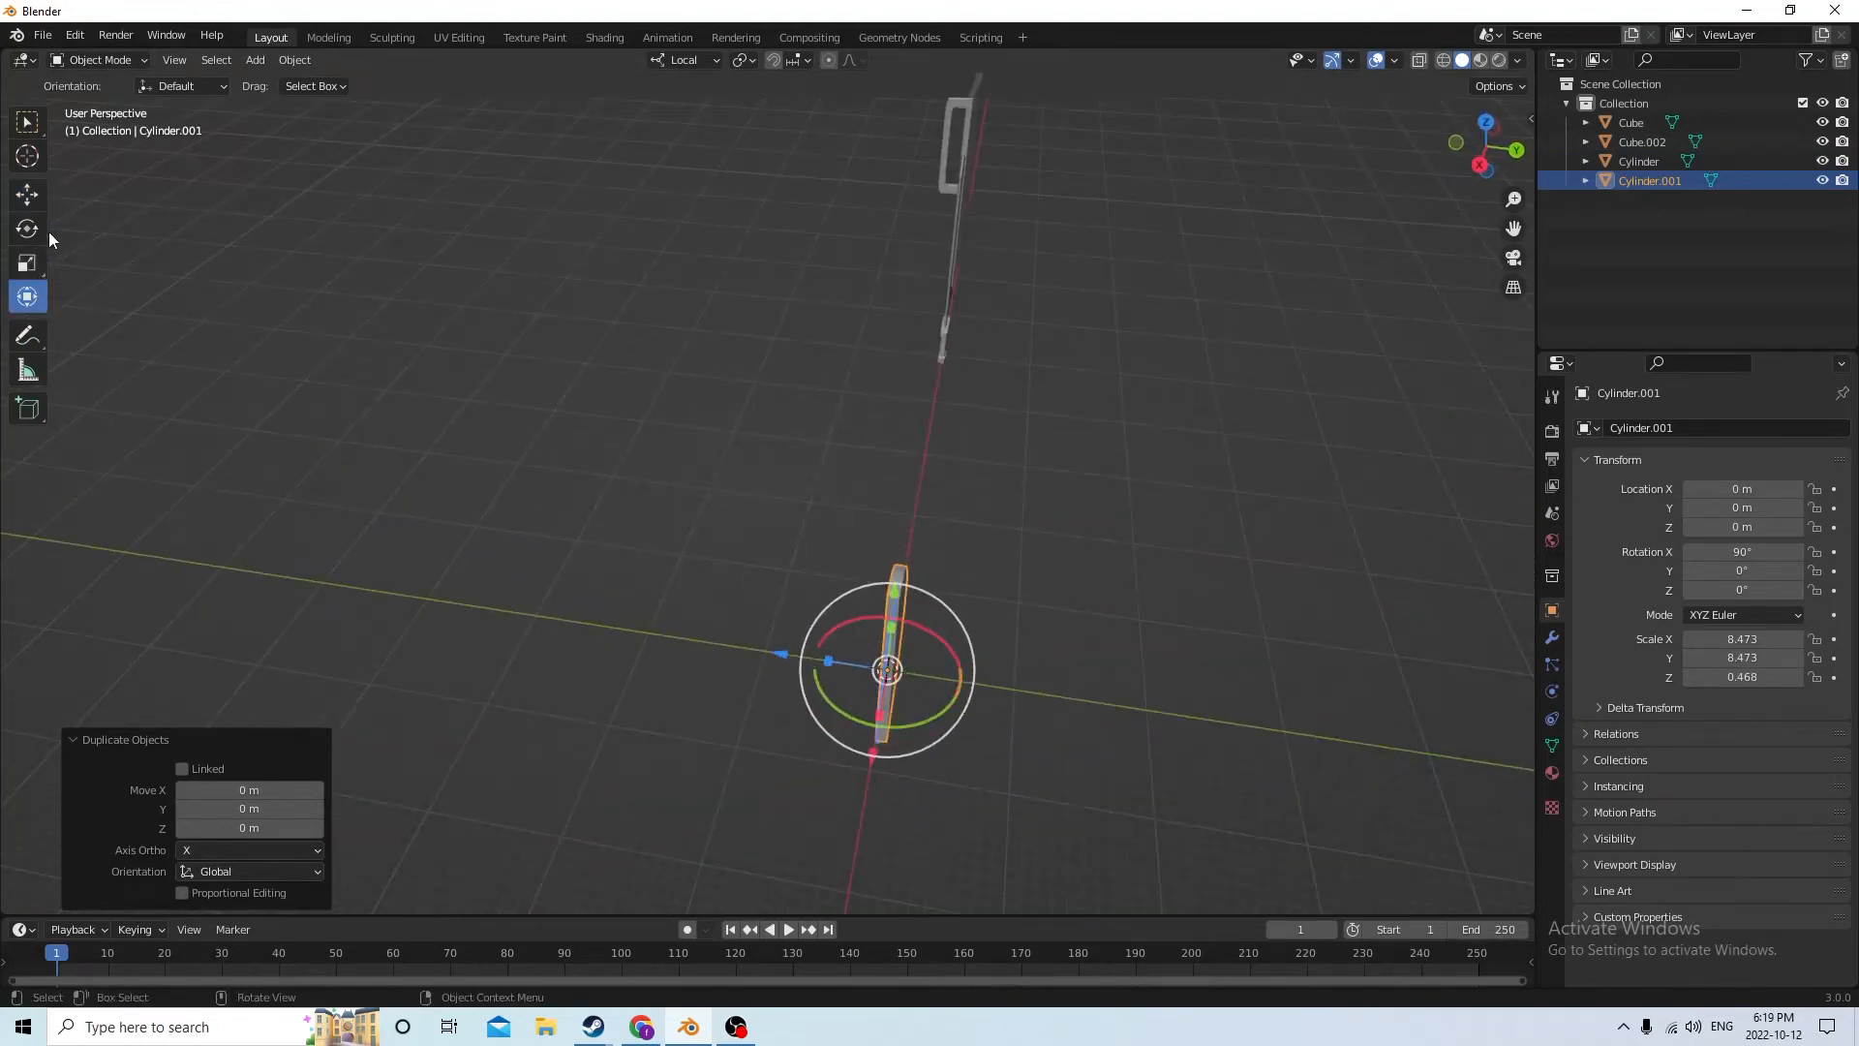
click(28, 263)
drag(811, 665, 715, 649)
Scale the thickened copy down uniformly so its outline sits slightly inside the original half-disc
middle_drag(715, 650, 1172, 685)
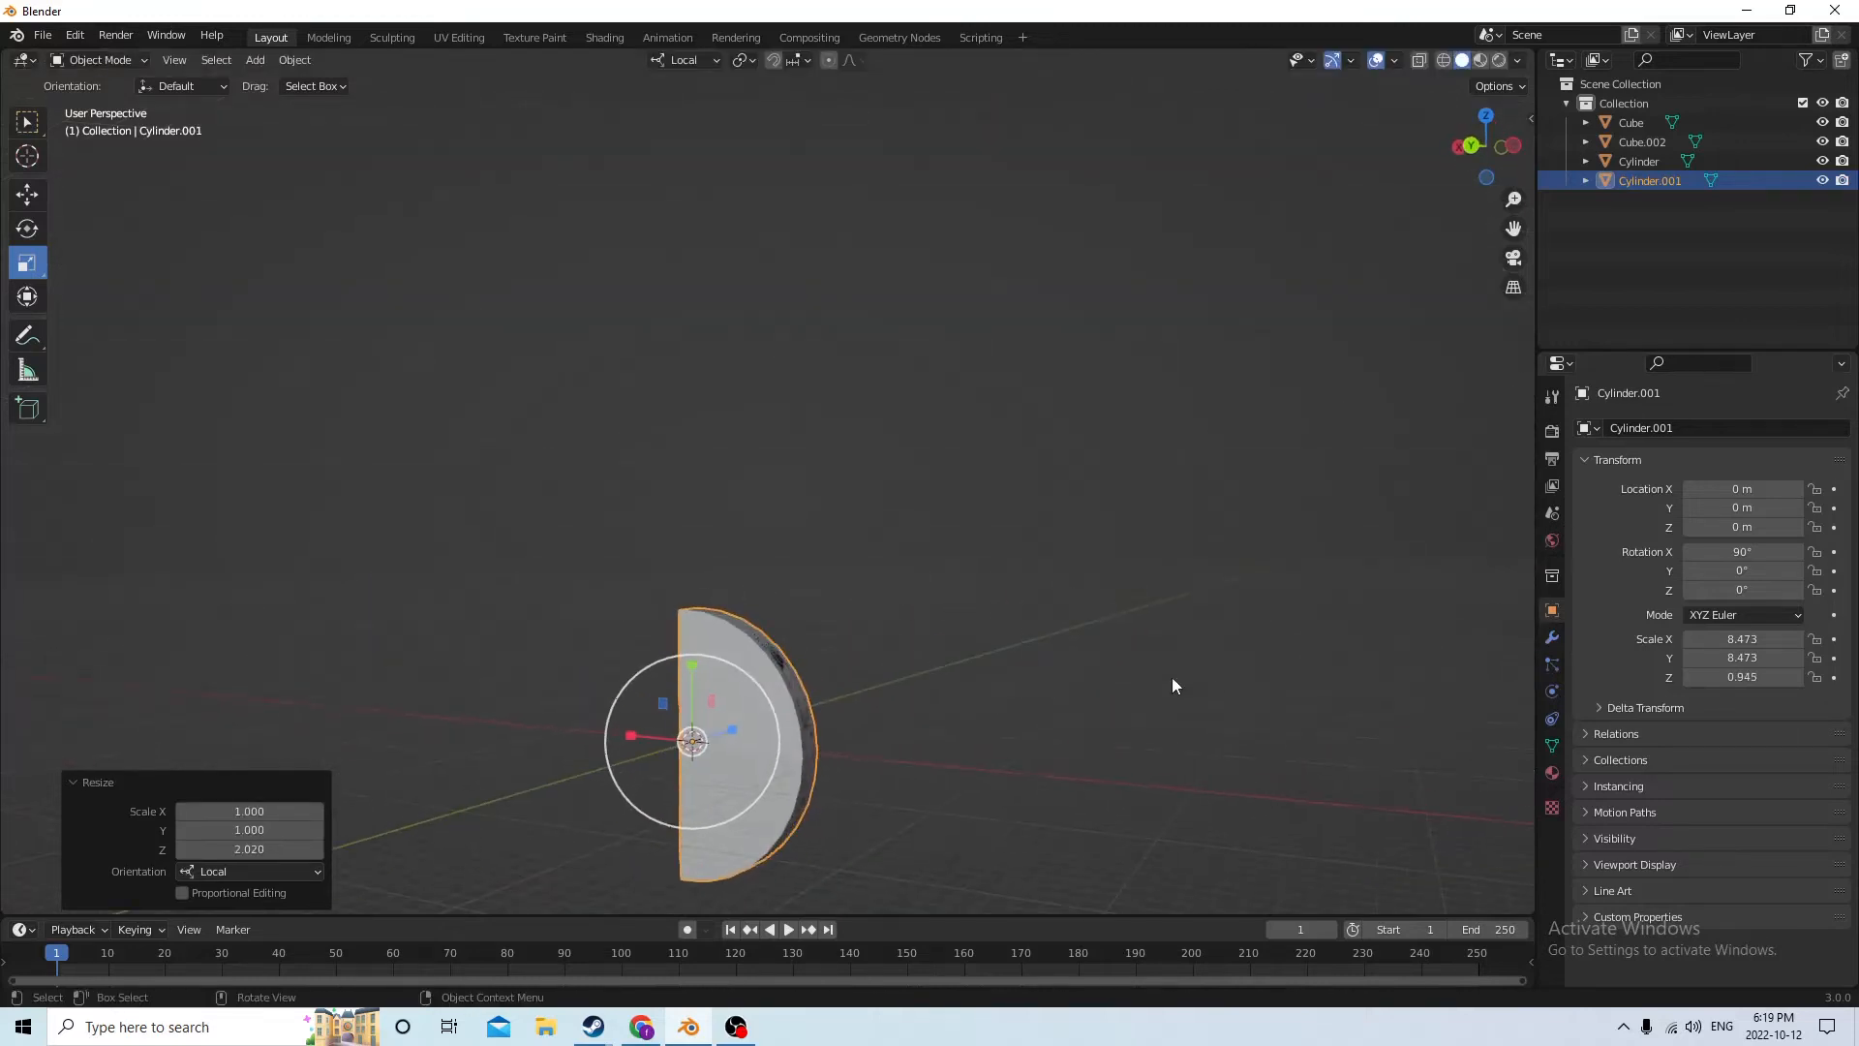
key(s)
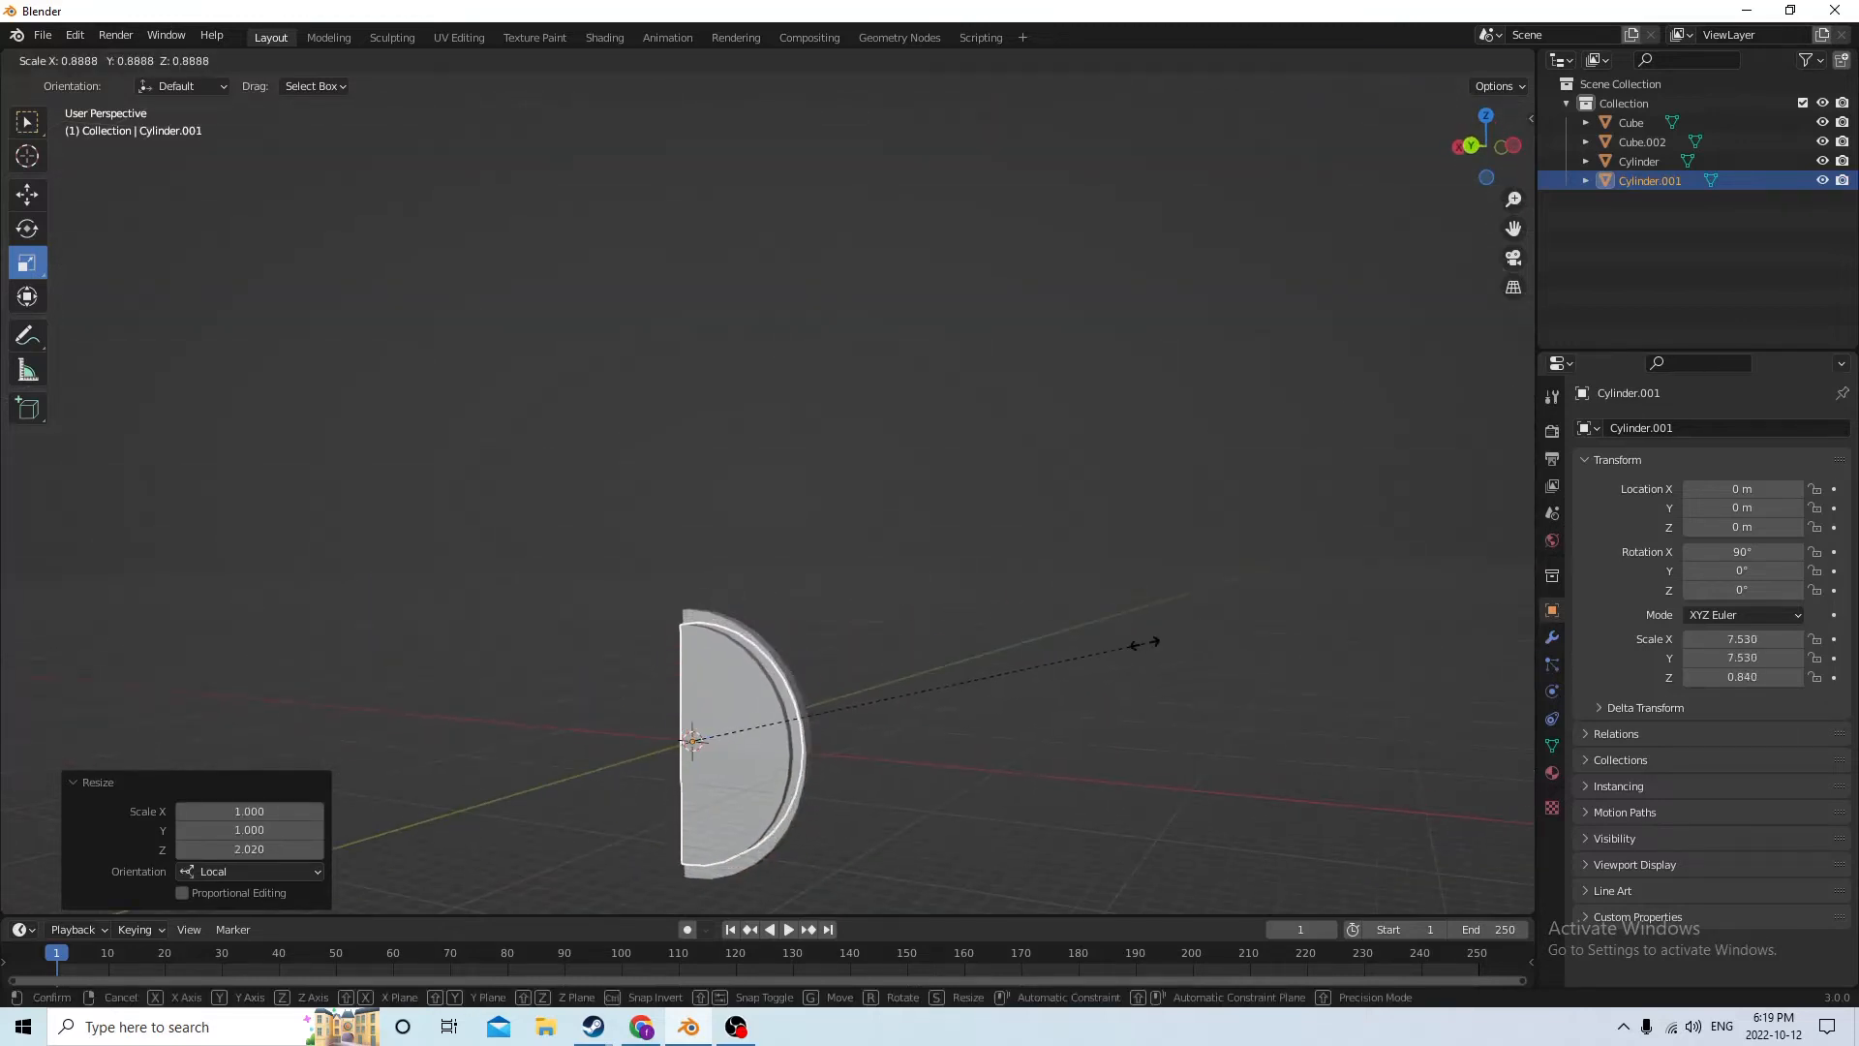
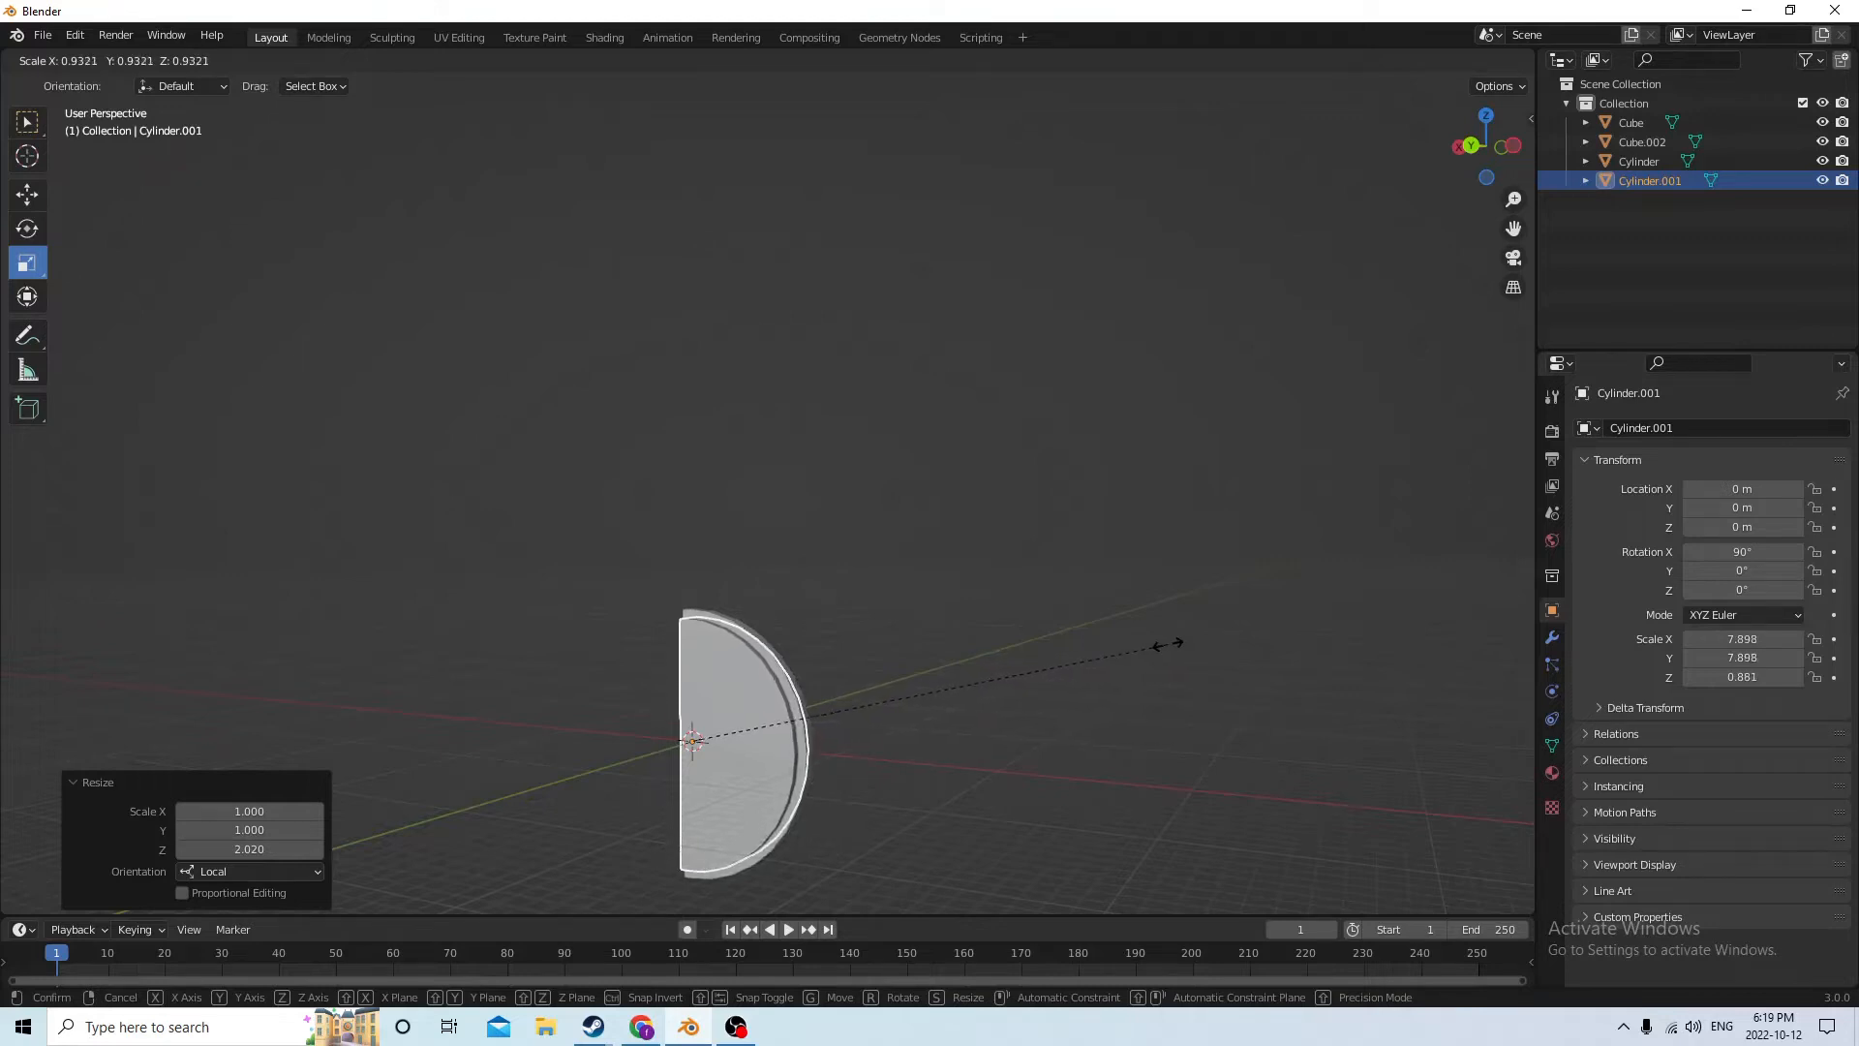
Finish shrinking the thickened half-disc copy uniformly at a scale factor of 0.938
click(1170, 644)
middle_drag(1171, 642, 1212, 640)
middle_drag(1016, 684, 922, 734)
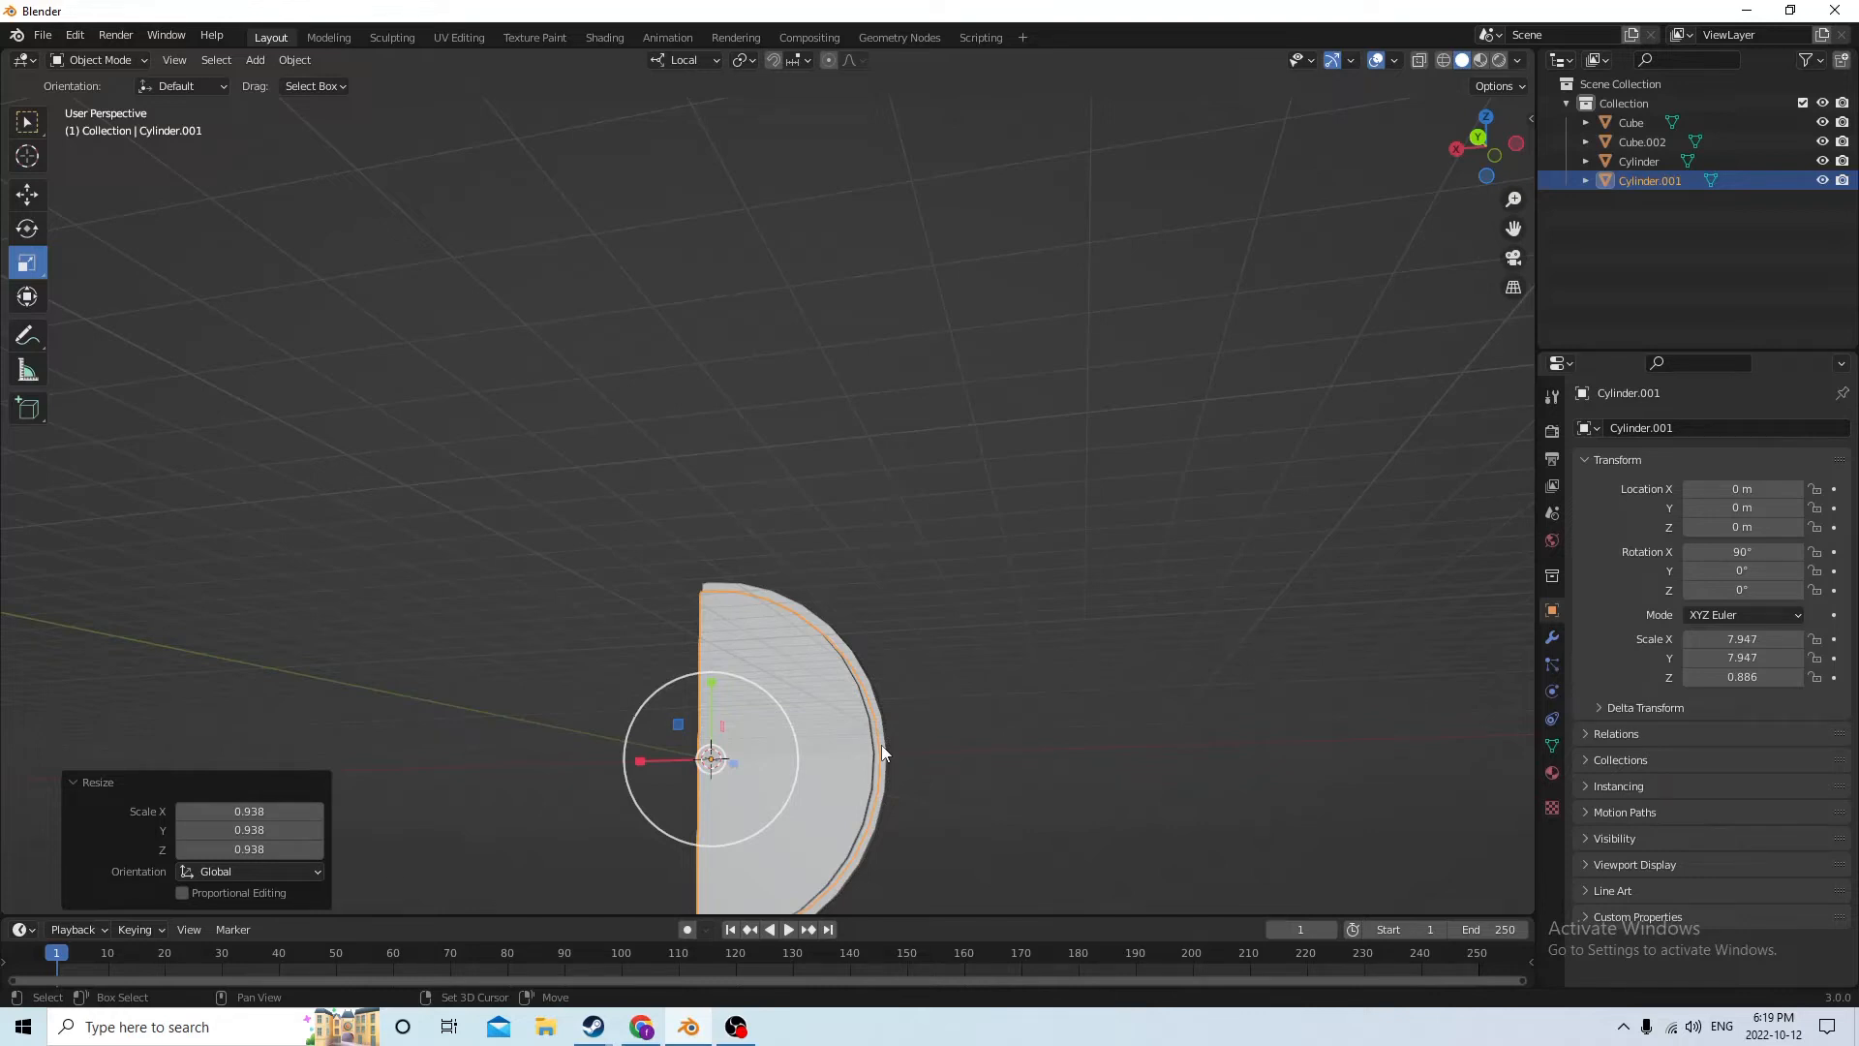
Try cutting the thick copy out of the original half-disc with Bool Tool's Auto Boolean Difference, and undo the cut
click(1205, 680)
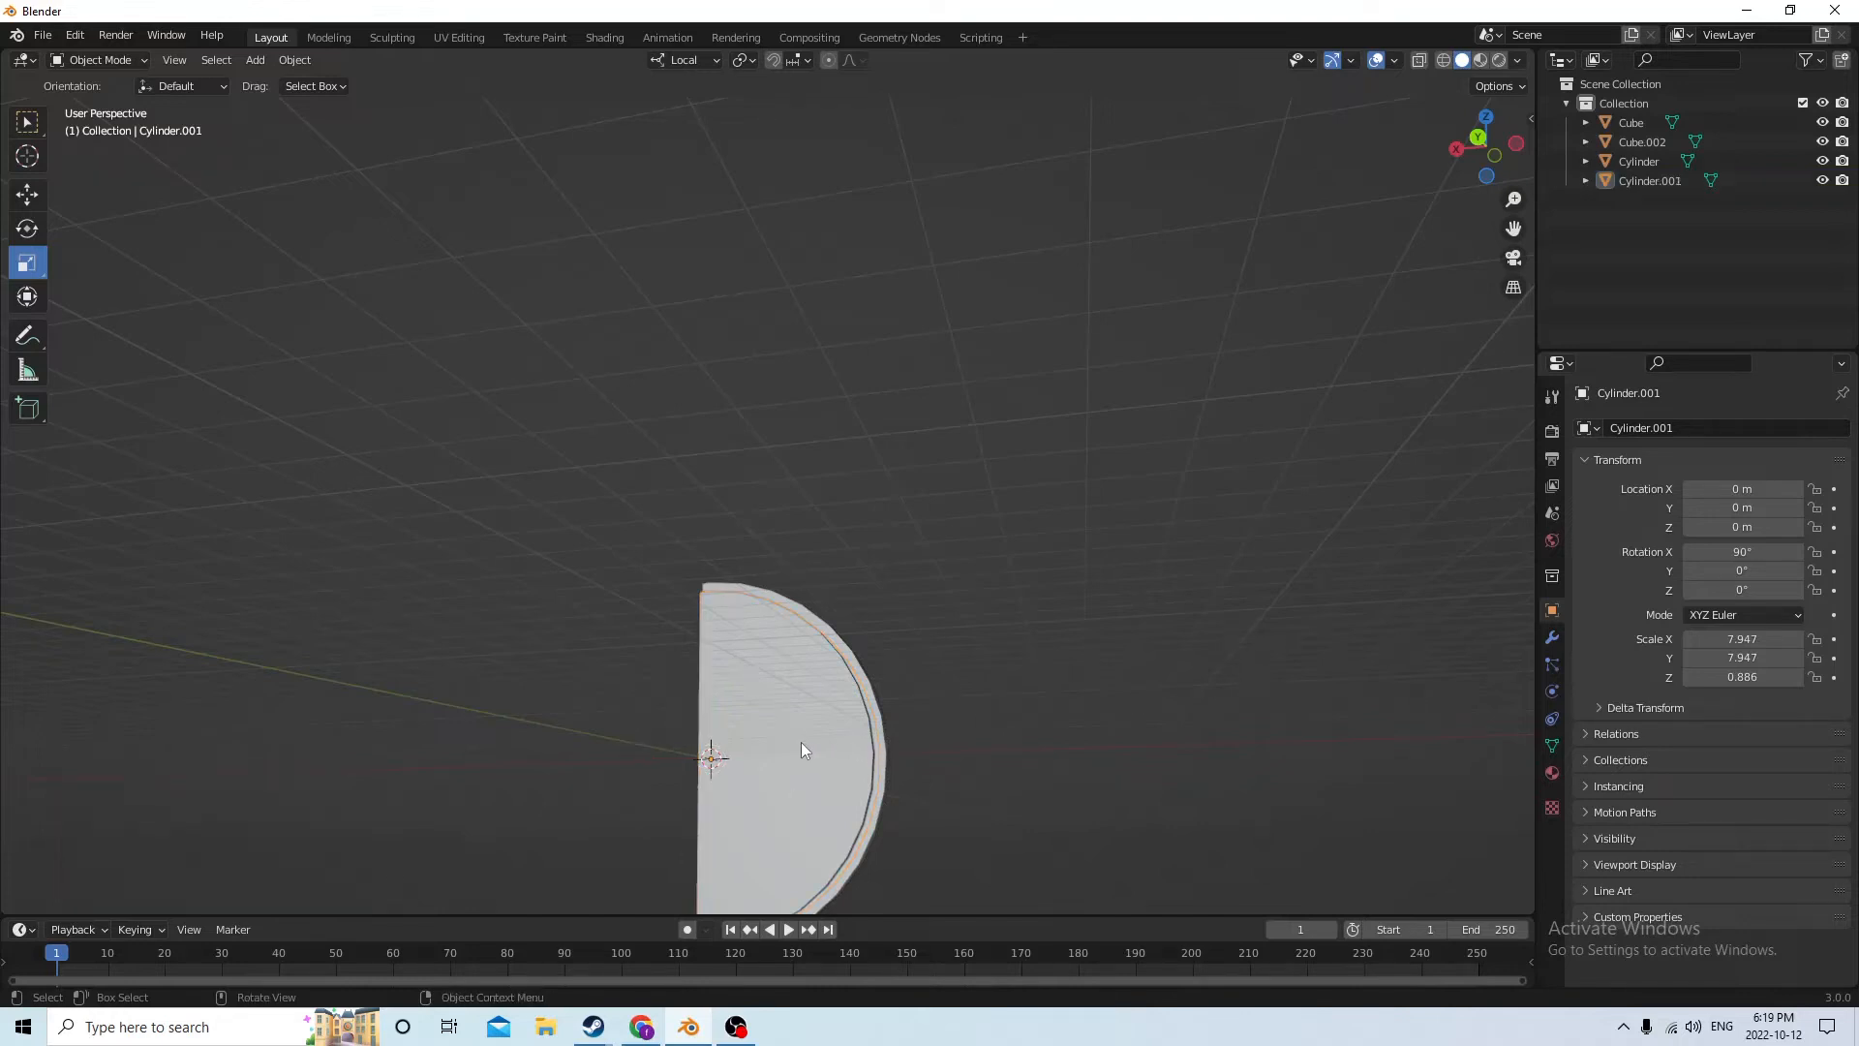
click(800, 742)
shift+click(877, 744)
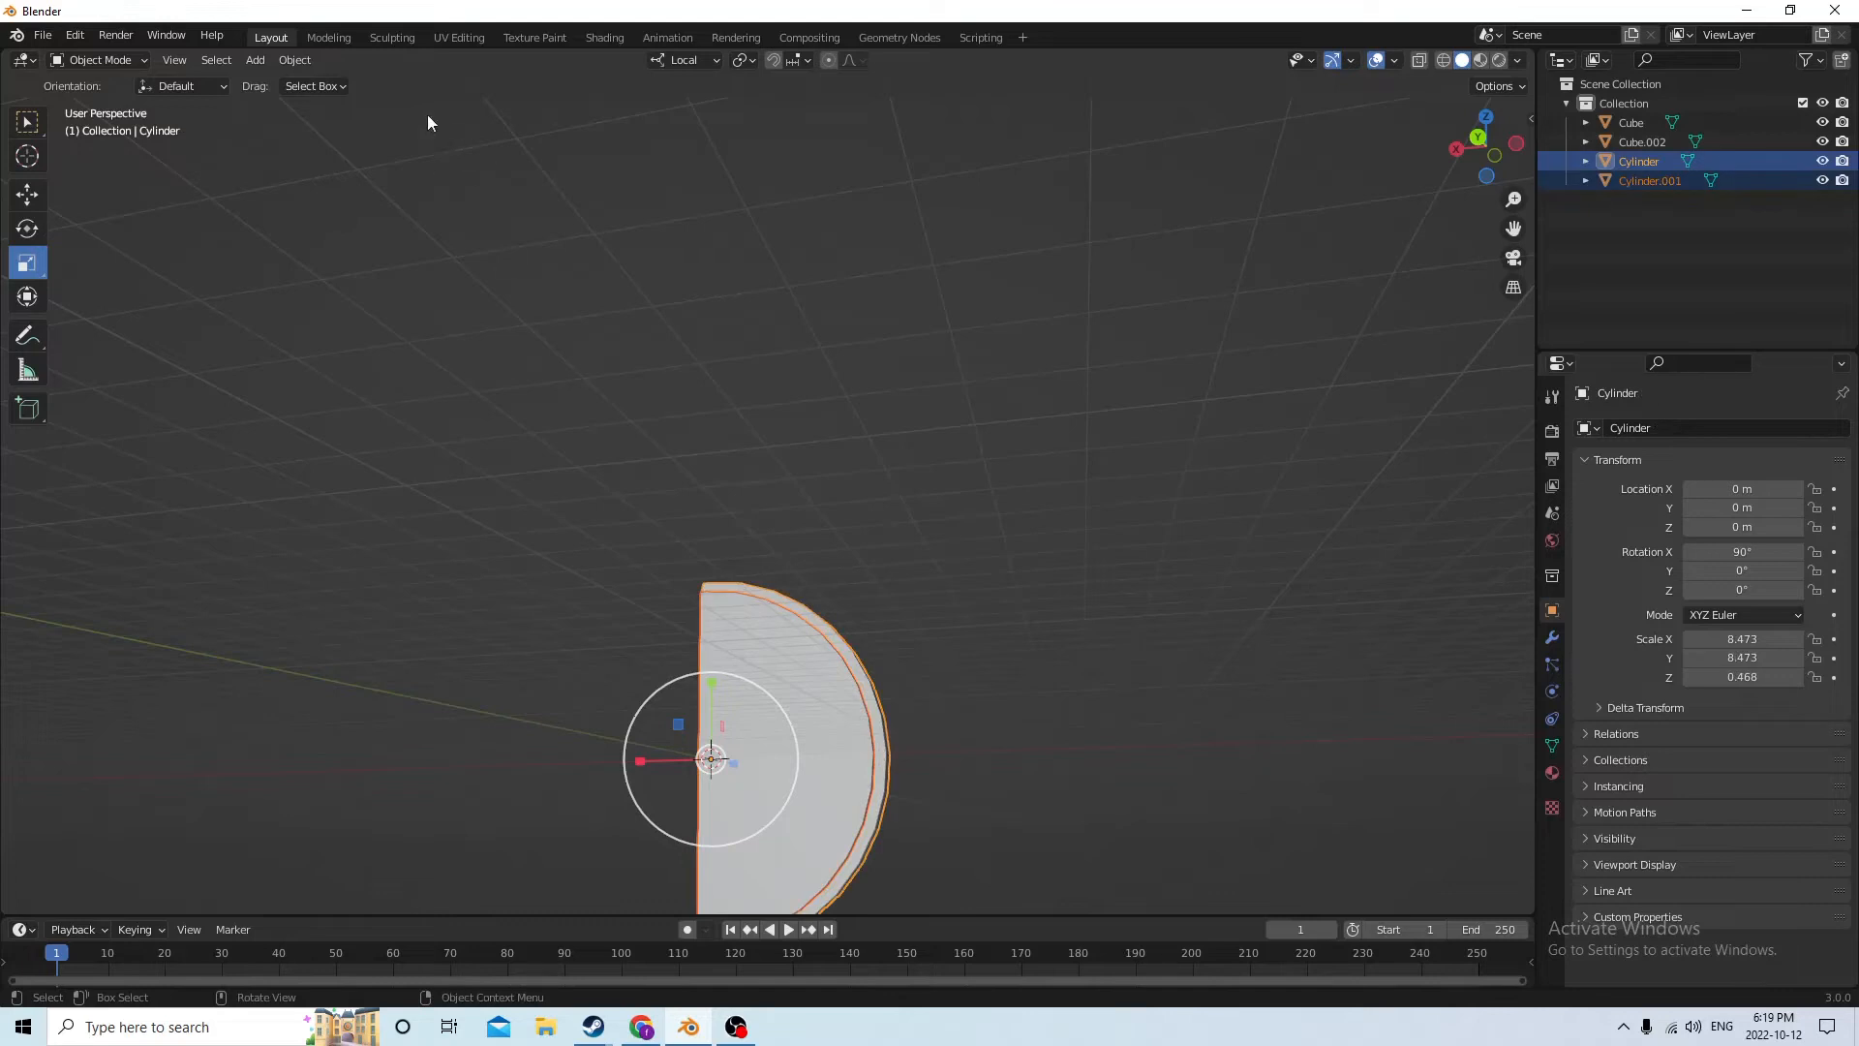
click(295, 59)
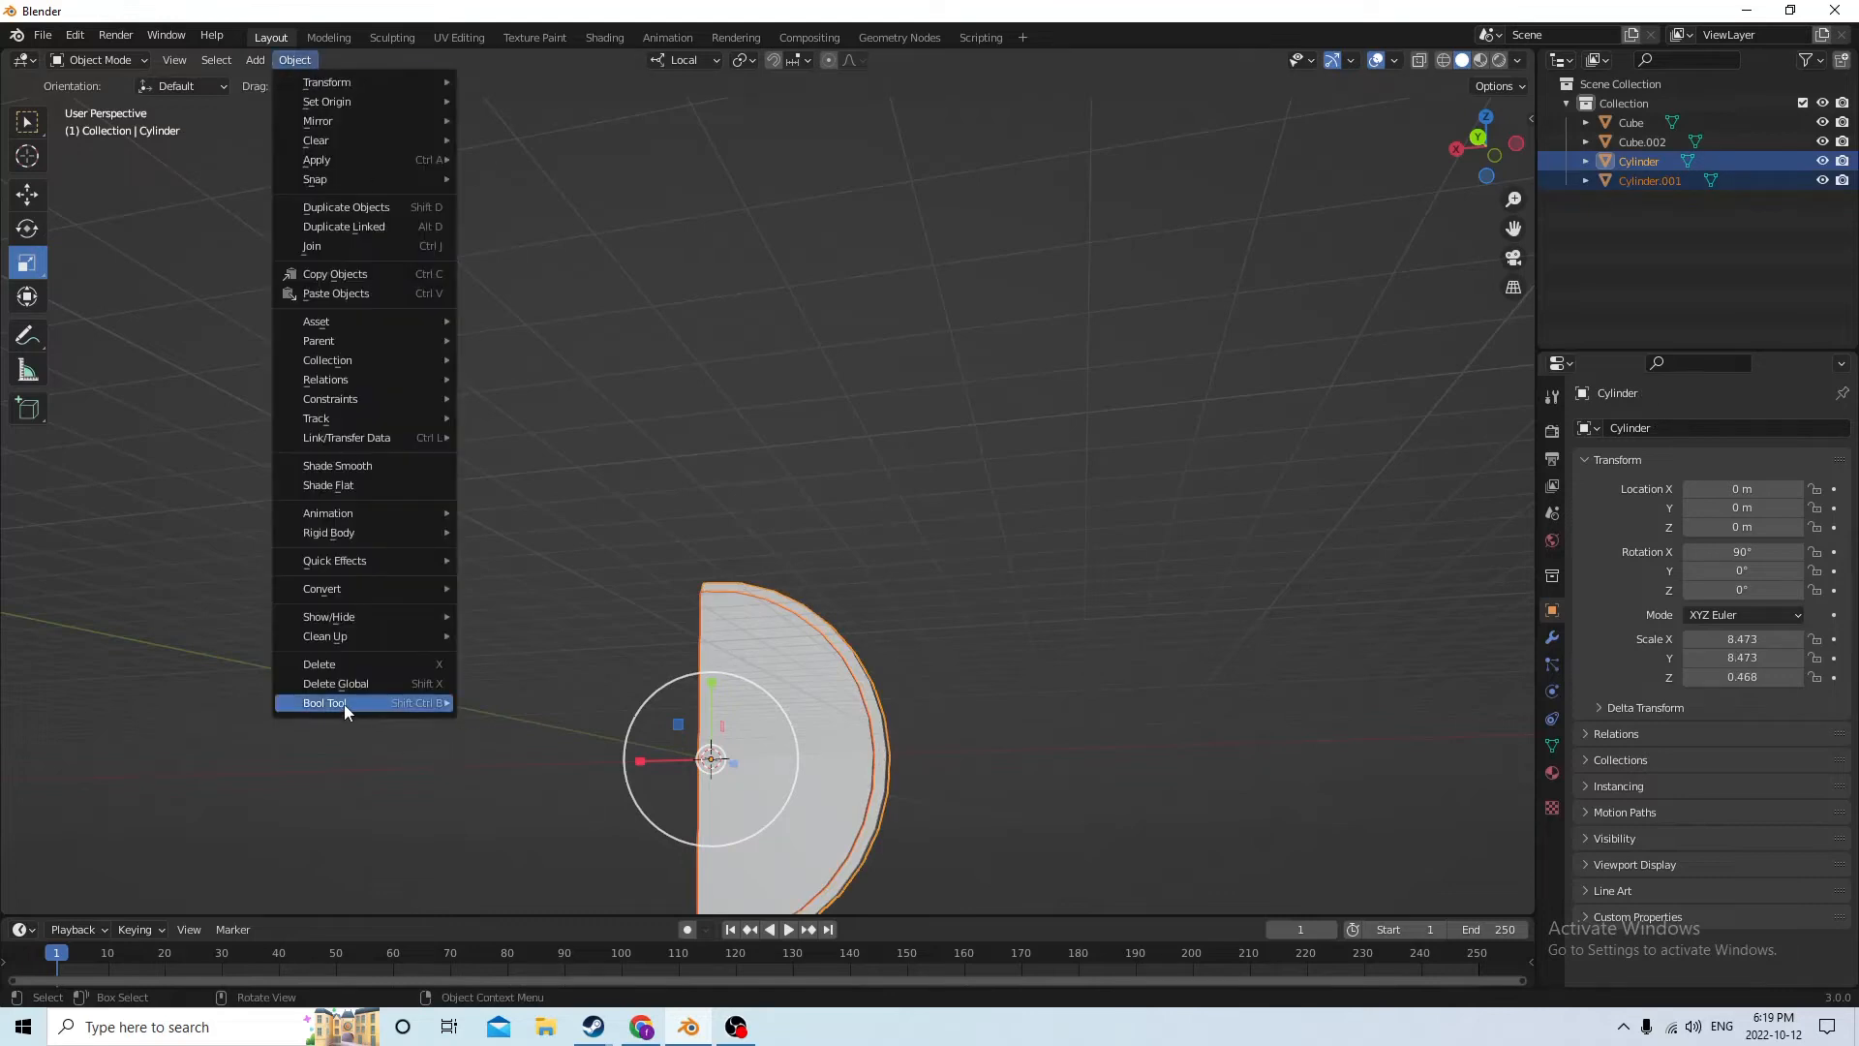
mouse_move(433, 703)
click(511, 727)
middle_drag(830, 618, 869, 630)
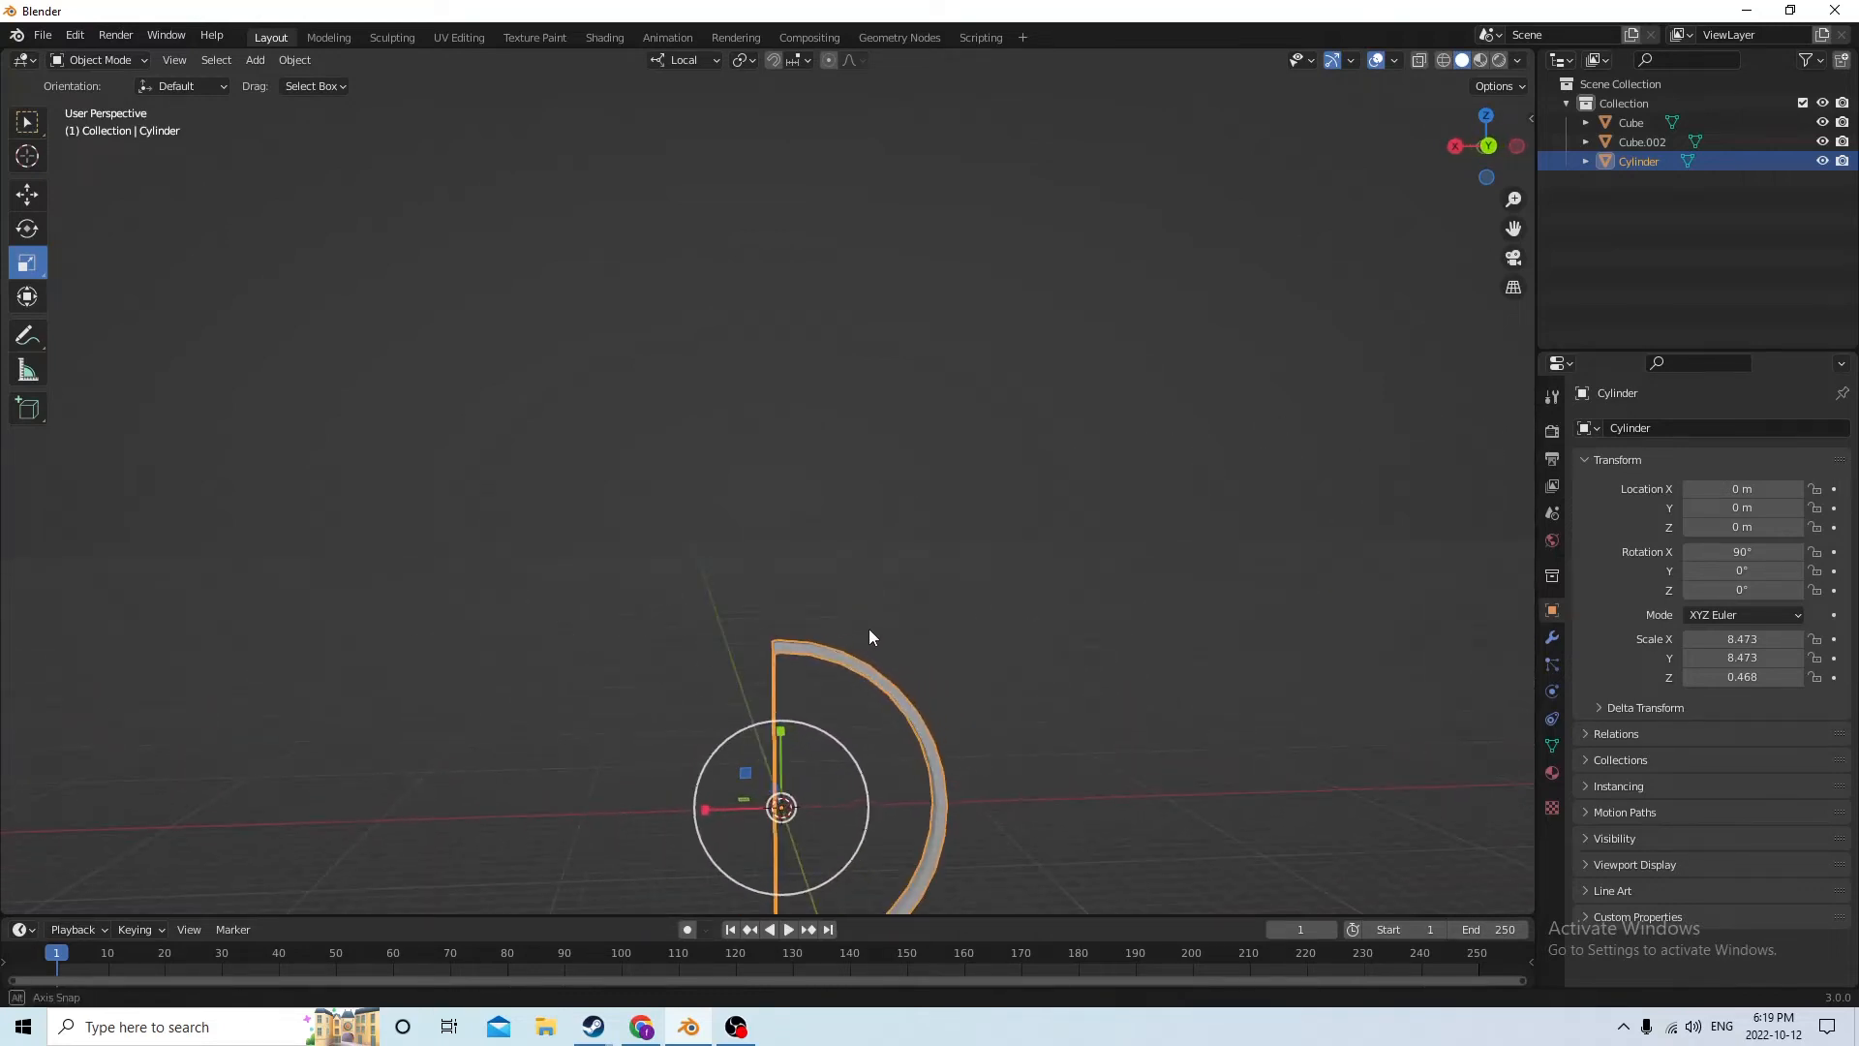
click(75, 37)
click(94, 58)
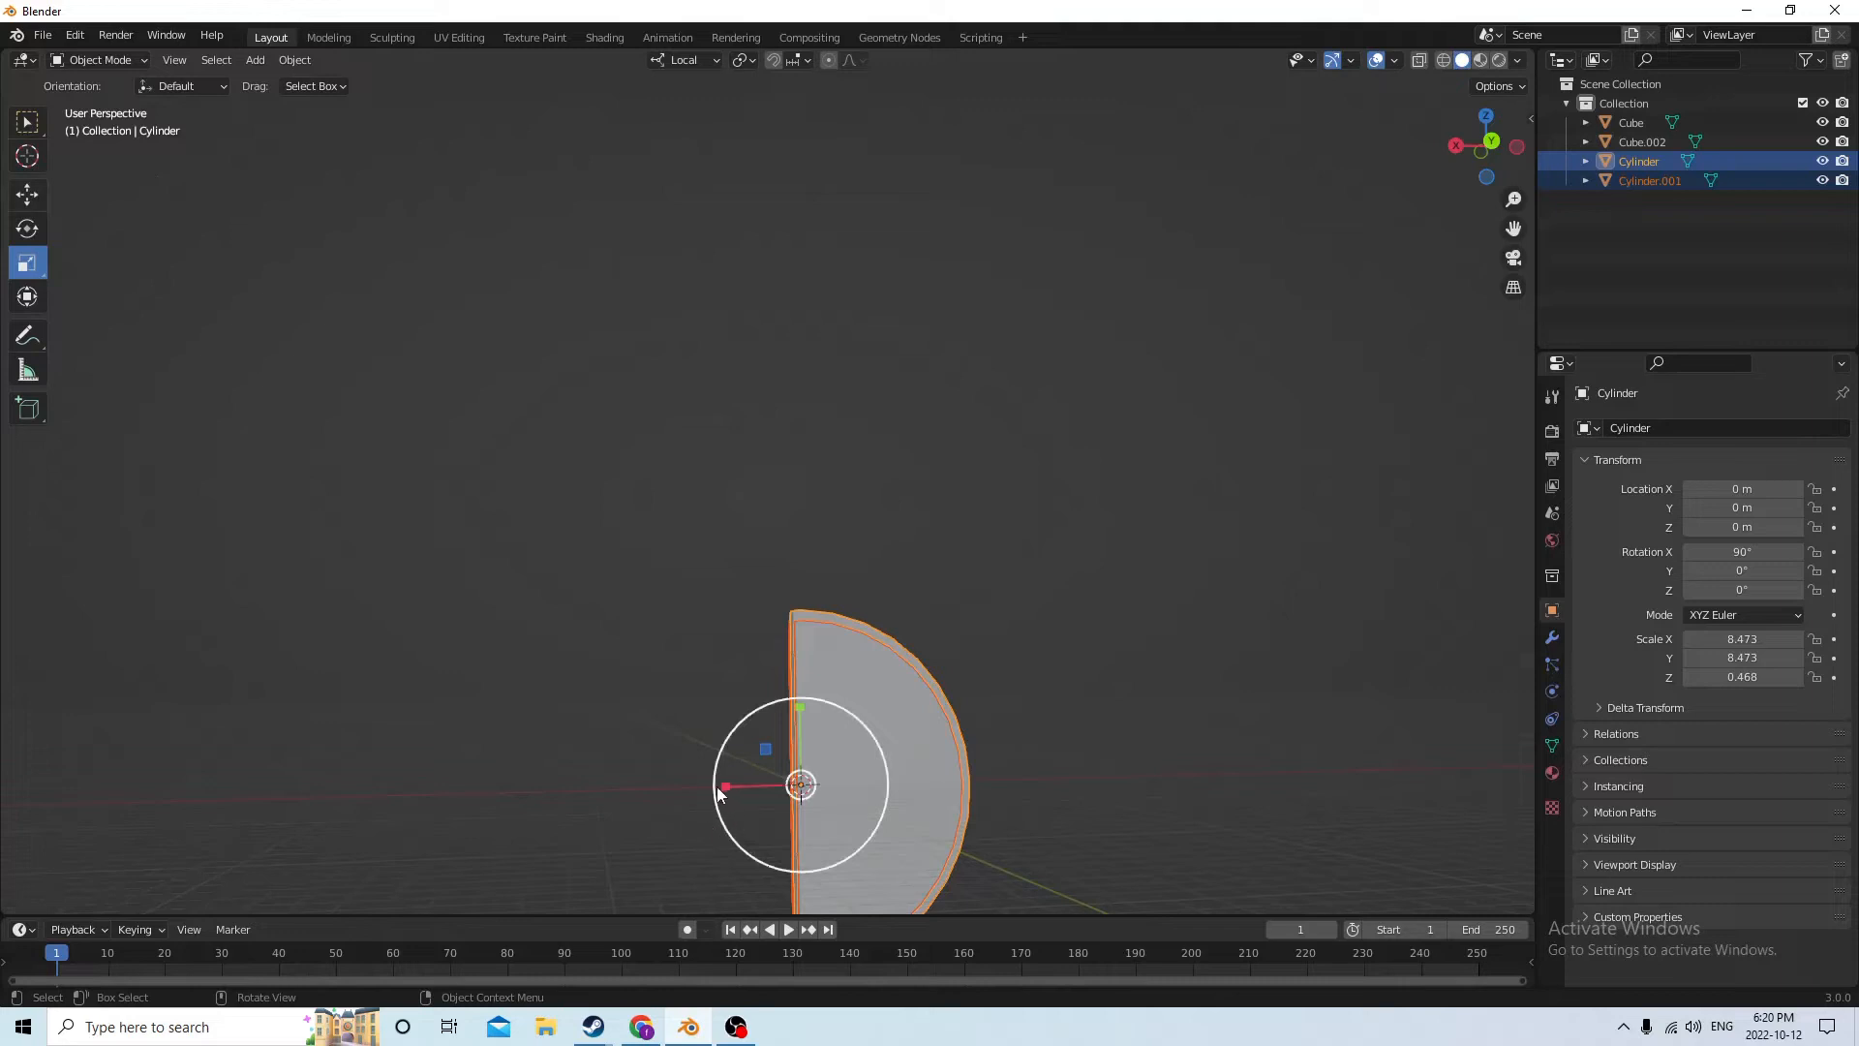
Scale the thick copy 1.059 along its local X axis and move it about 0.0054 m along local X past the flat edge
drag(716, 789, 713, 782)
click(792, 792)
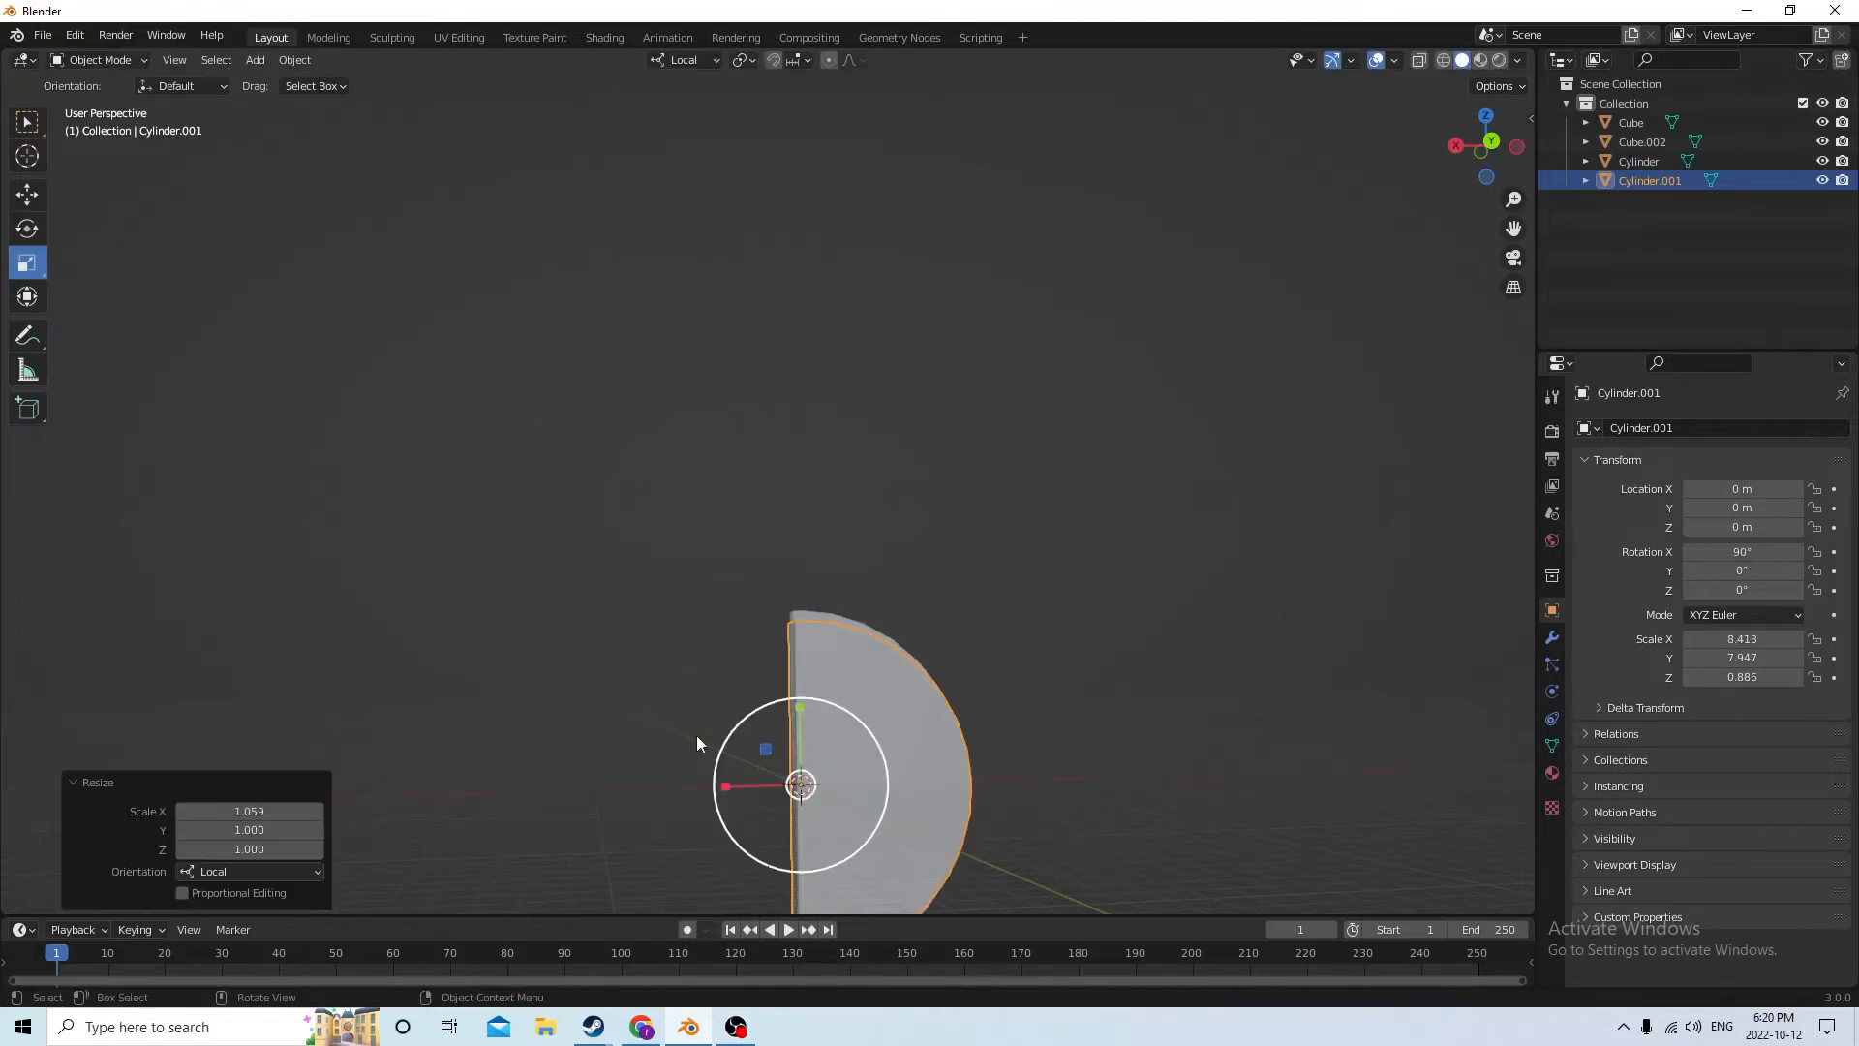
click(27, 196)
middle_drag(695, 466, 722, 595)
drag(673, 800, 653, 794)
mouse_move(652, 794)
middle_down()
mouse_move(672, 730)
mouse_move(660, 753)
mouse_move(401, 771)
mouse_move(651, 813)
mouse_move(689, 739)
mouse_move(655, 731)
mouse_move(671, 767)
middle_up()
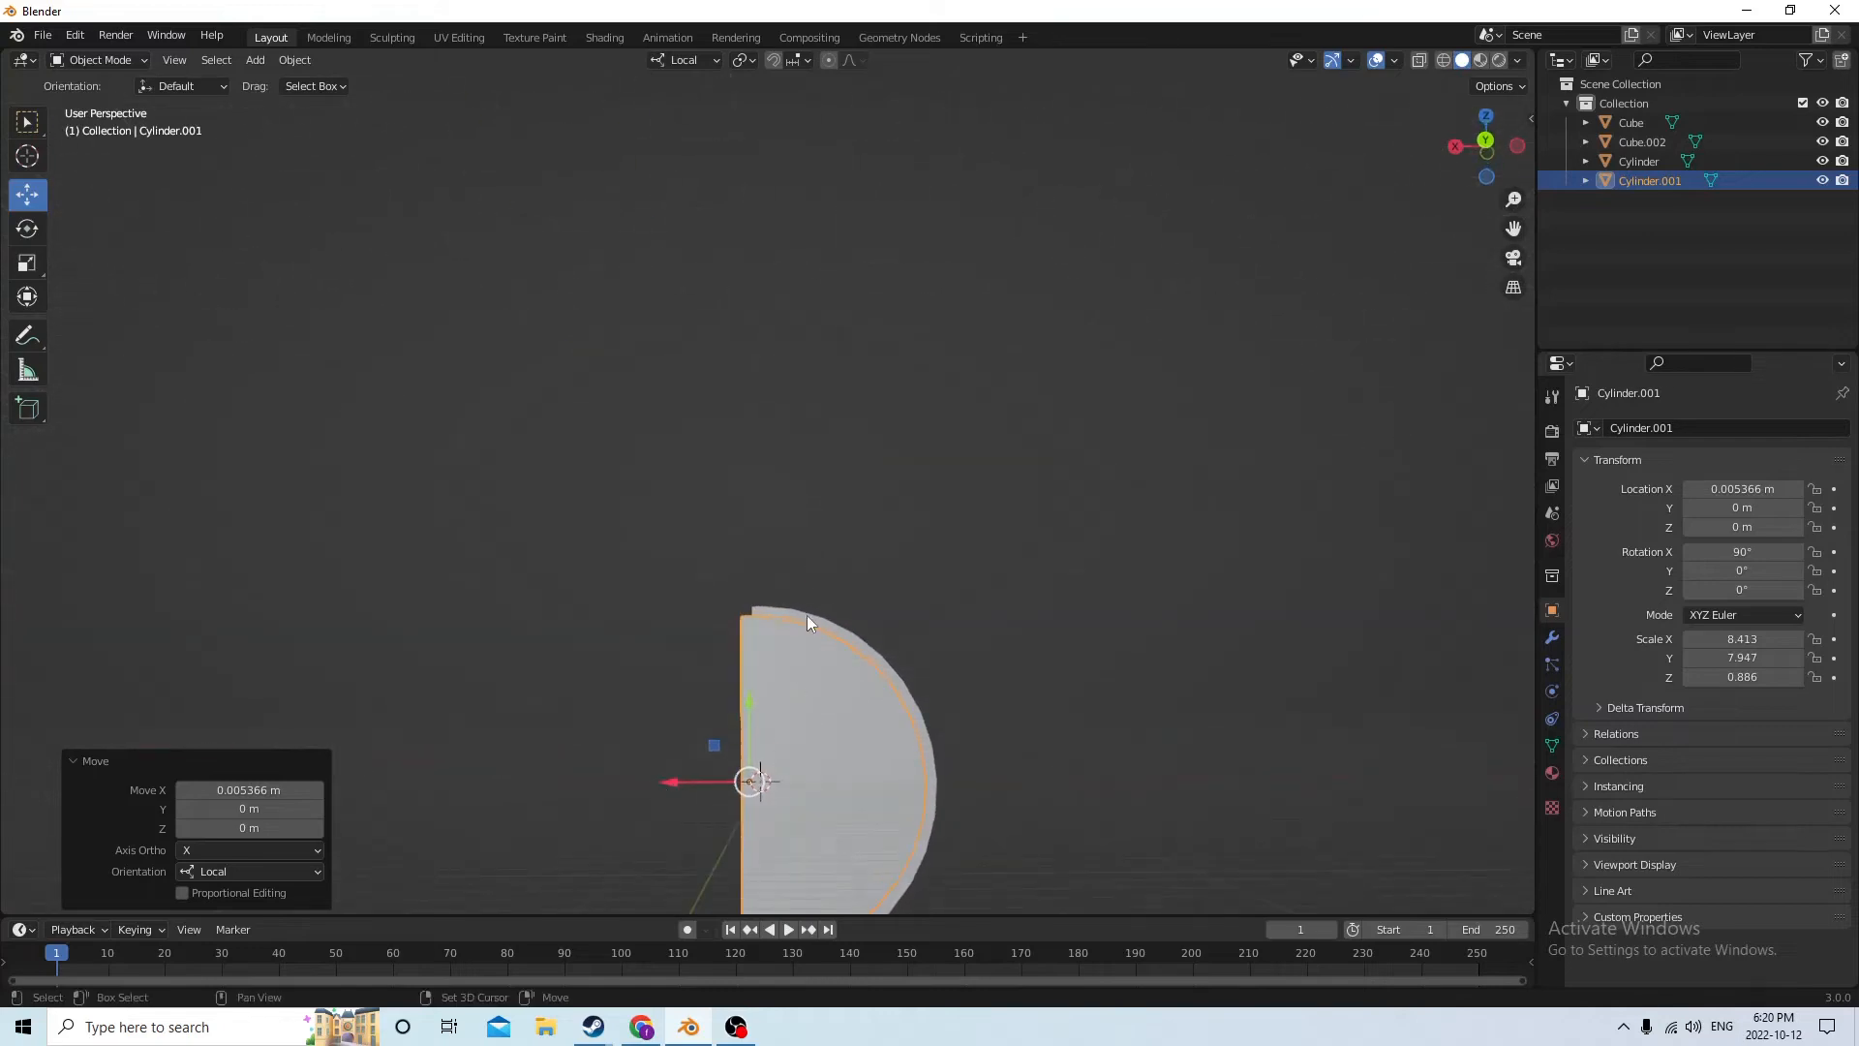
Subtract the shifted thick copy from the original half-disc with Bool Tool's Auto Boolean Difference, leaving an open curved arc
shift+click(808, 616)
click(295, 60)
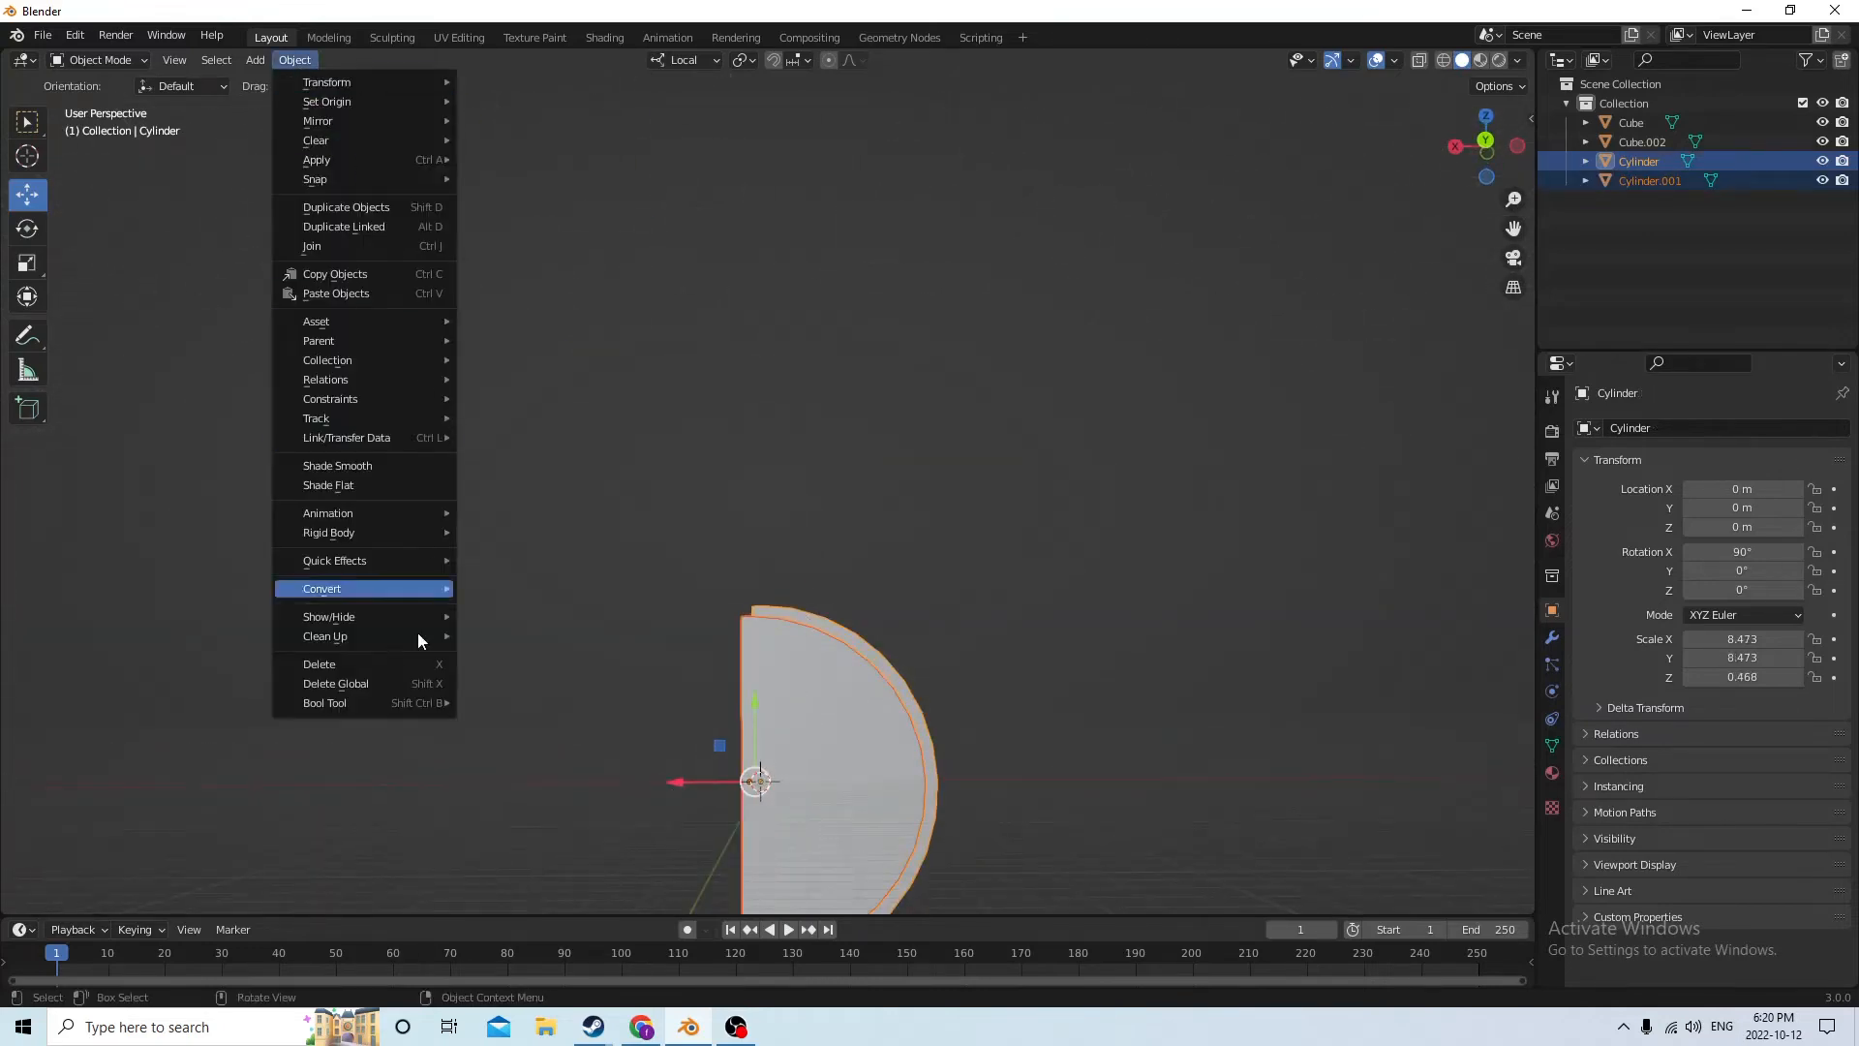
mouse_move(377, 707)
click(513, 723)
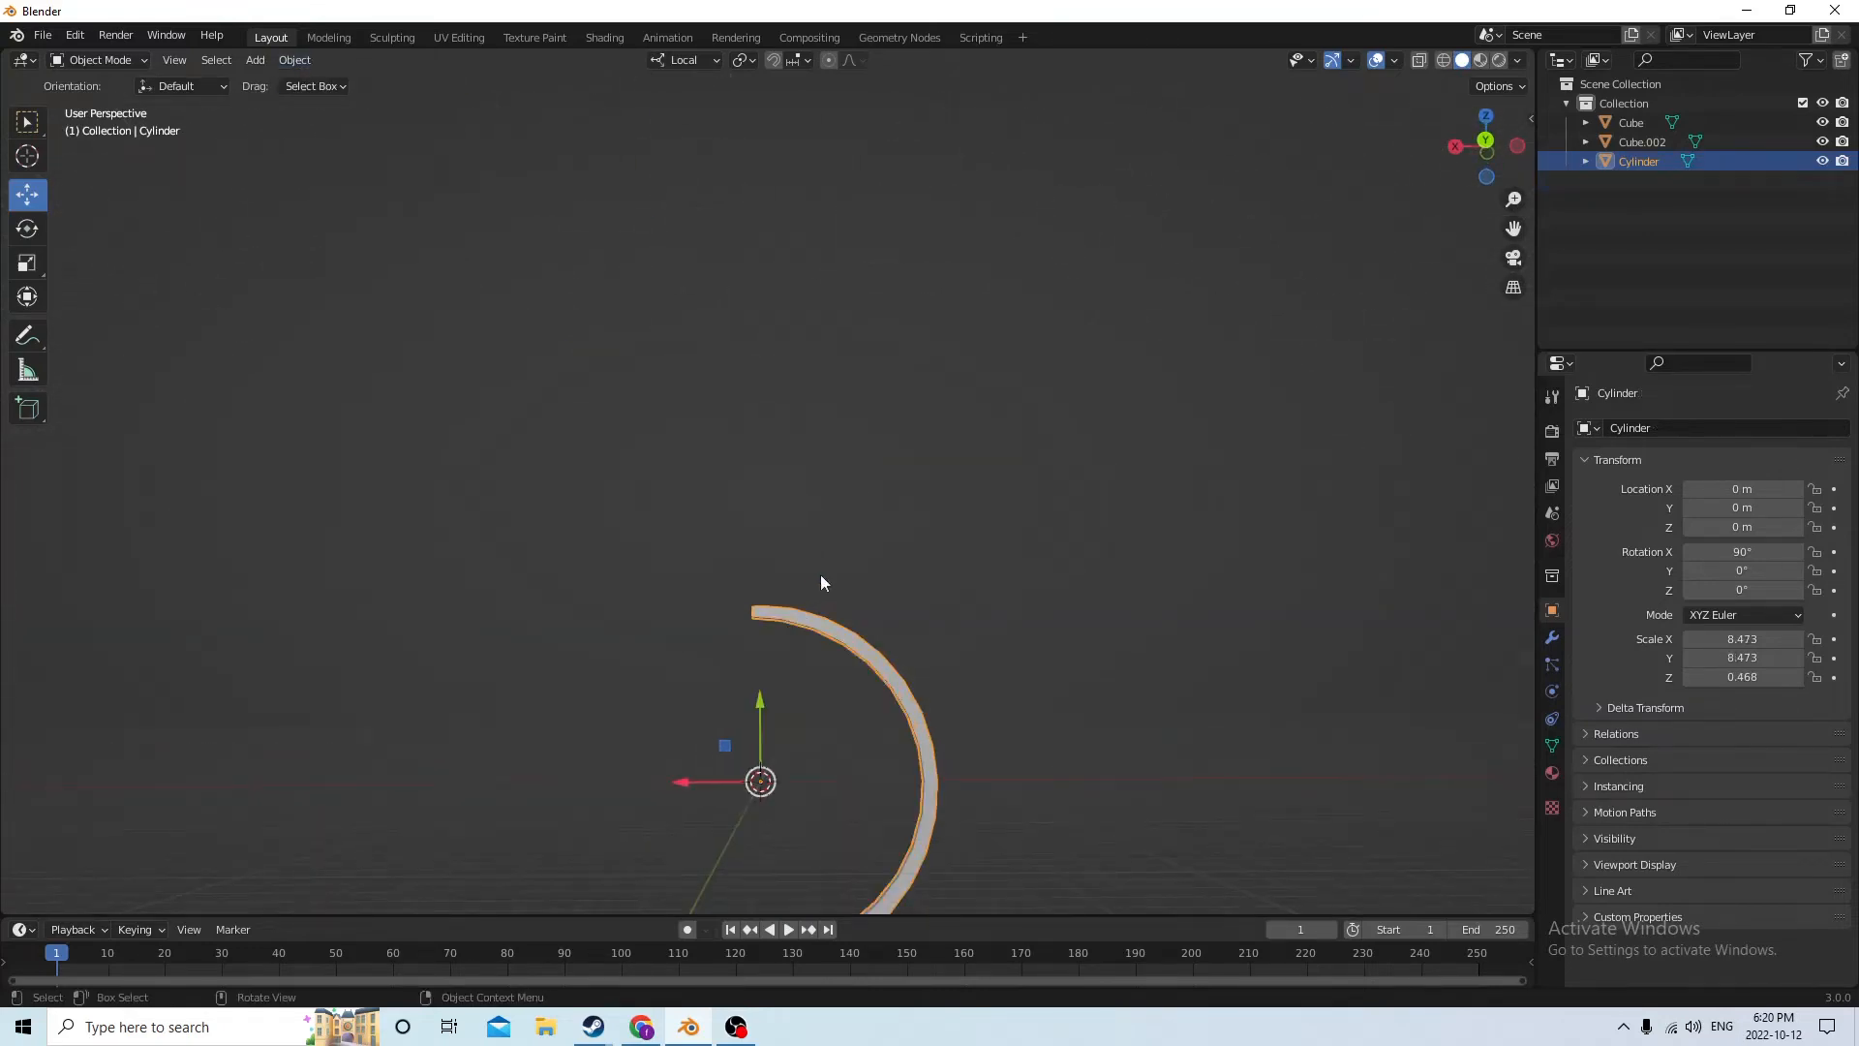
middle_drag(821, 573, 765, 617)
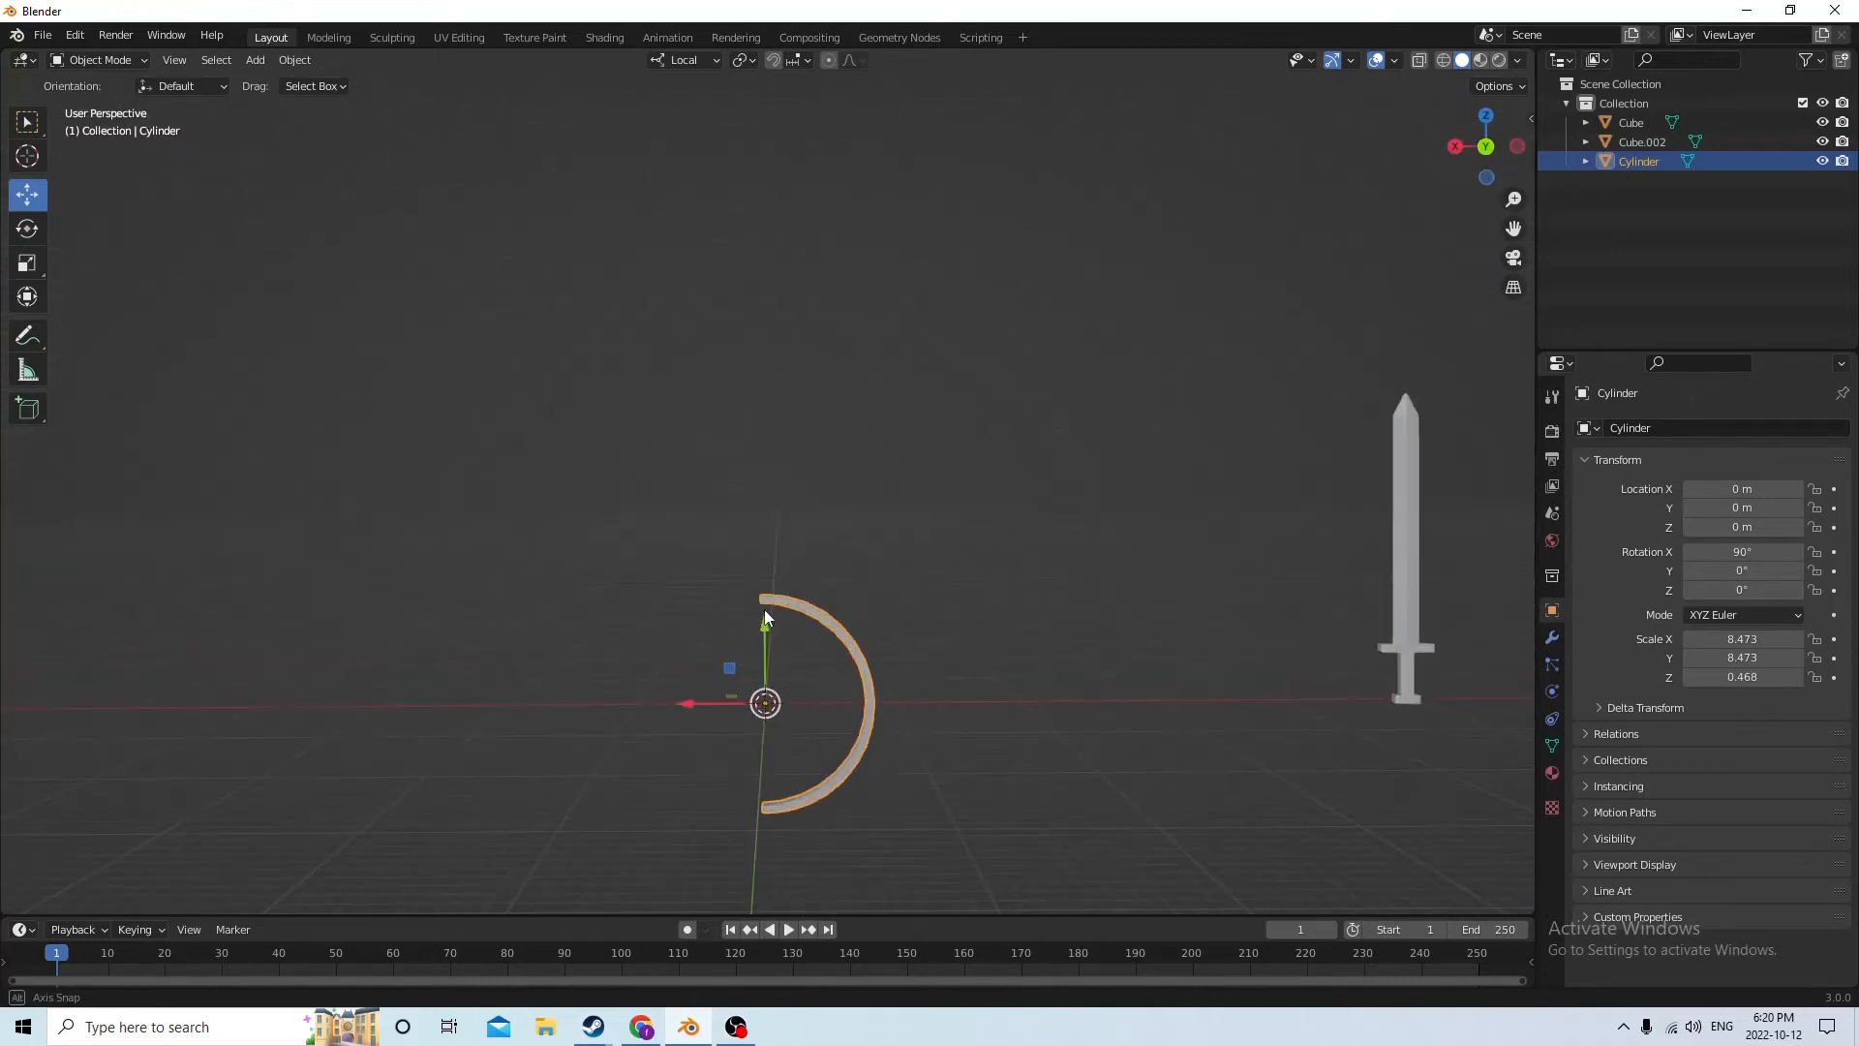
Stretch the arc by a factor of 1.454 along its local Y axis to make it taller
click(27, 261)
middle_drag(562, 467, 577, 455)
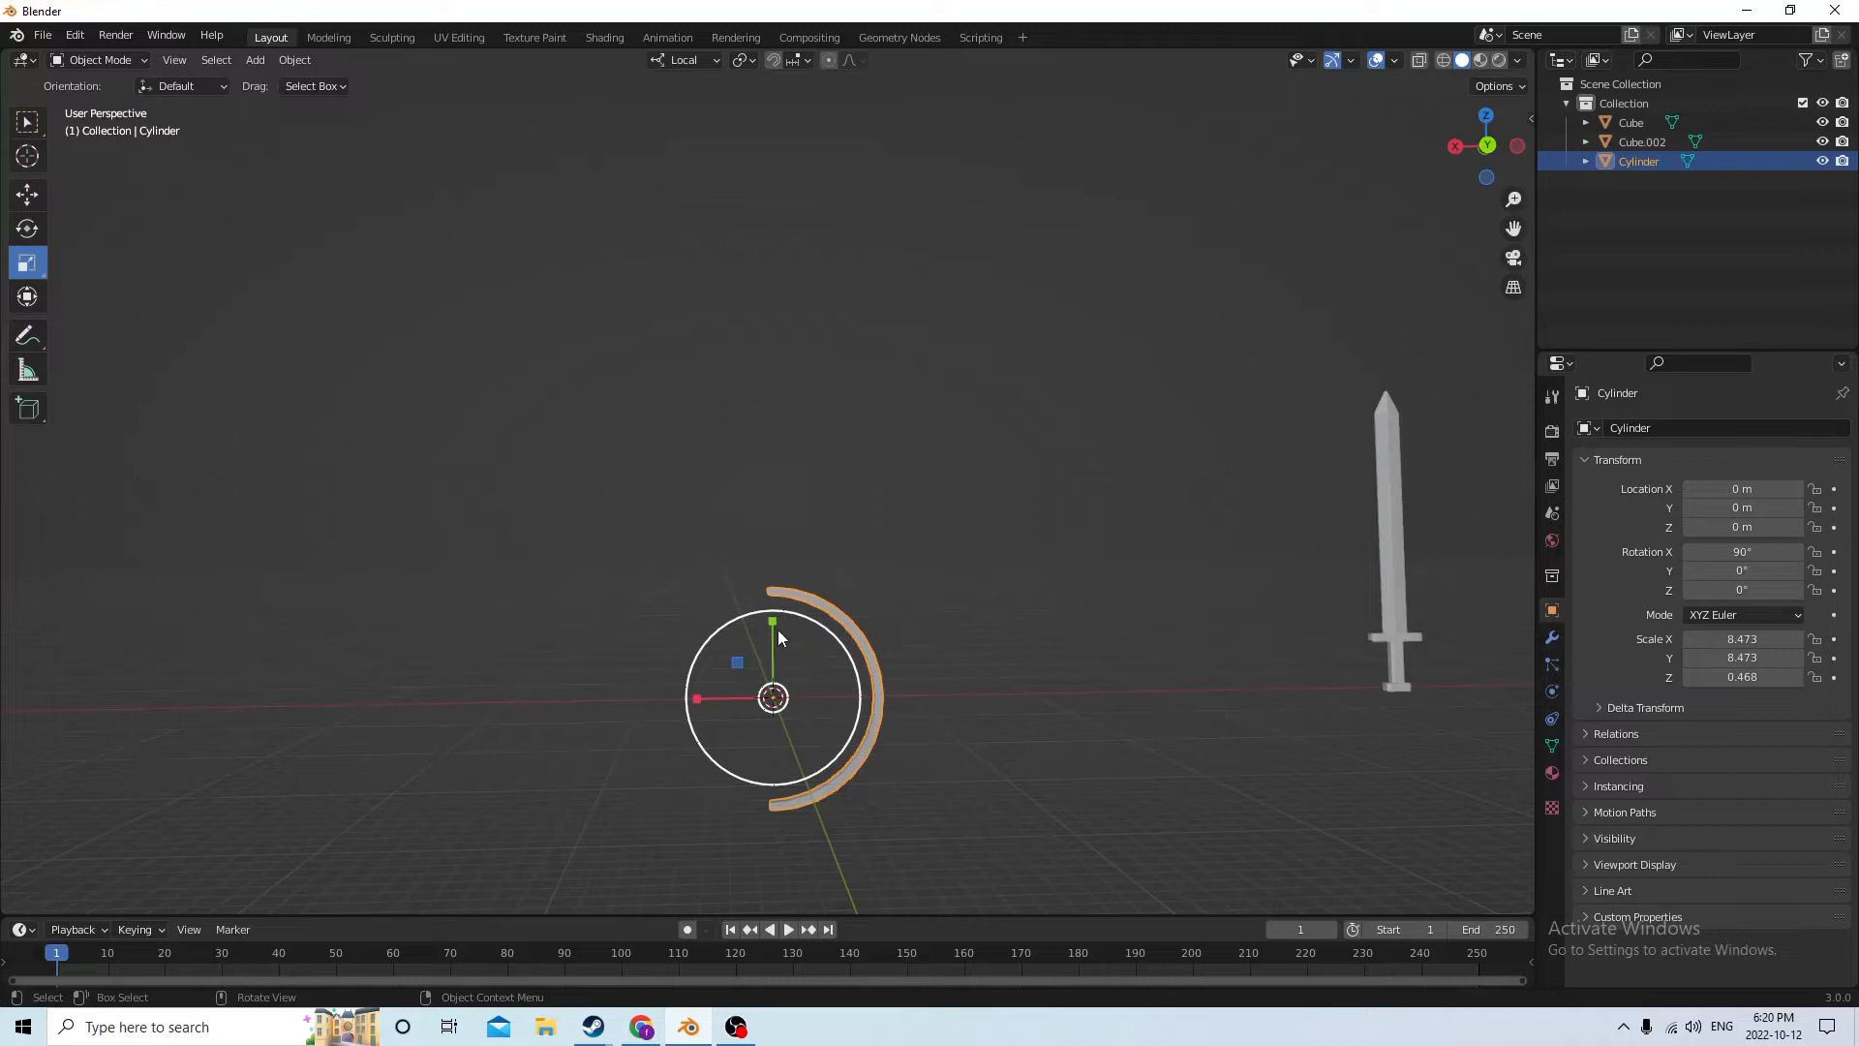
drag(773, 624, 787, 575)
drag(694, 699, 728, 684)
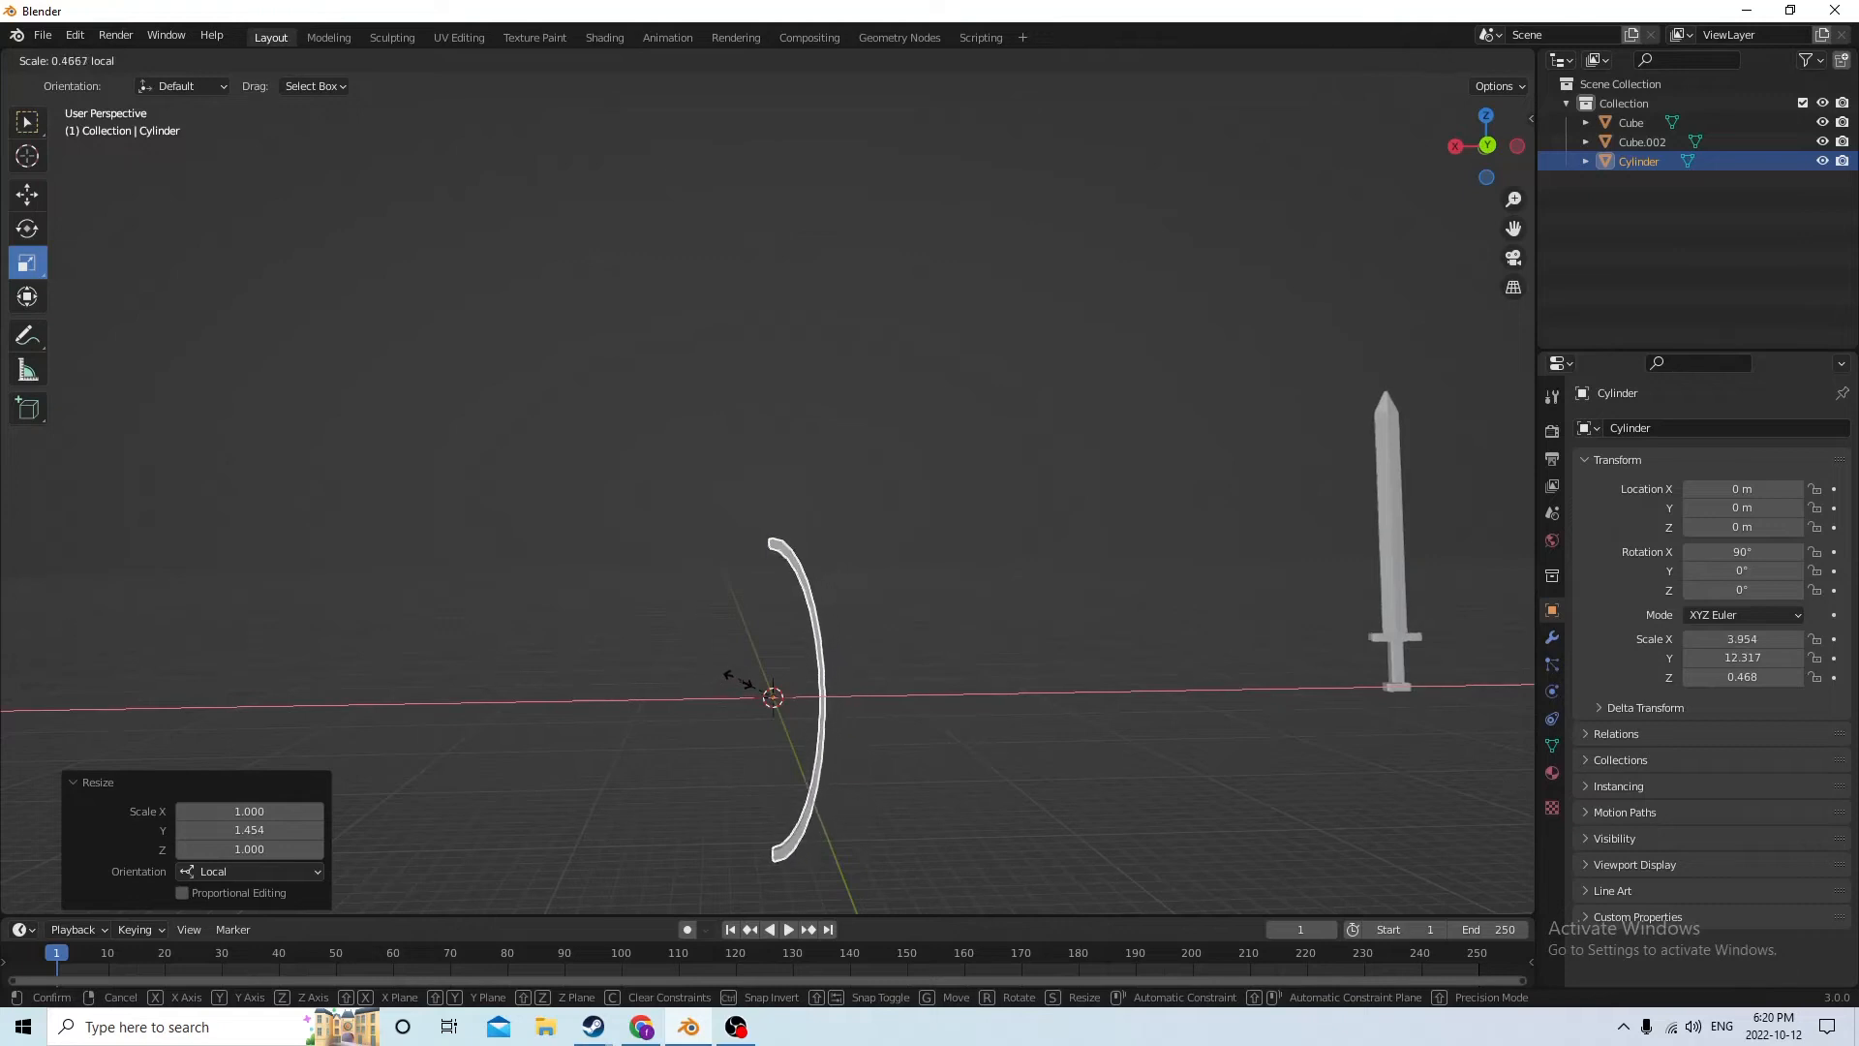
right_click(741, 677)
middle_drag(694, 688, 765, 726)
drag(745, 728, 851, 706)
right_click(850, 706)
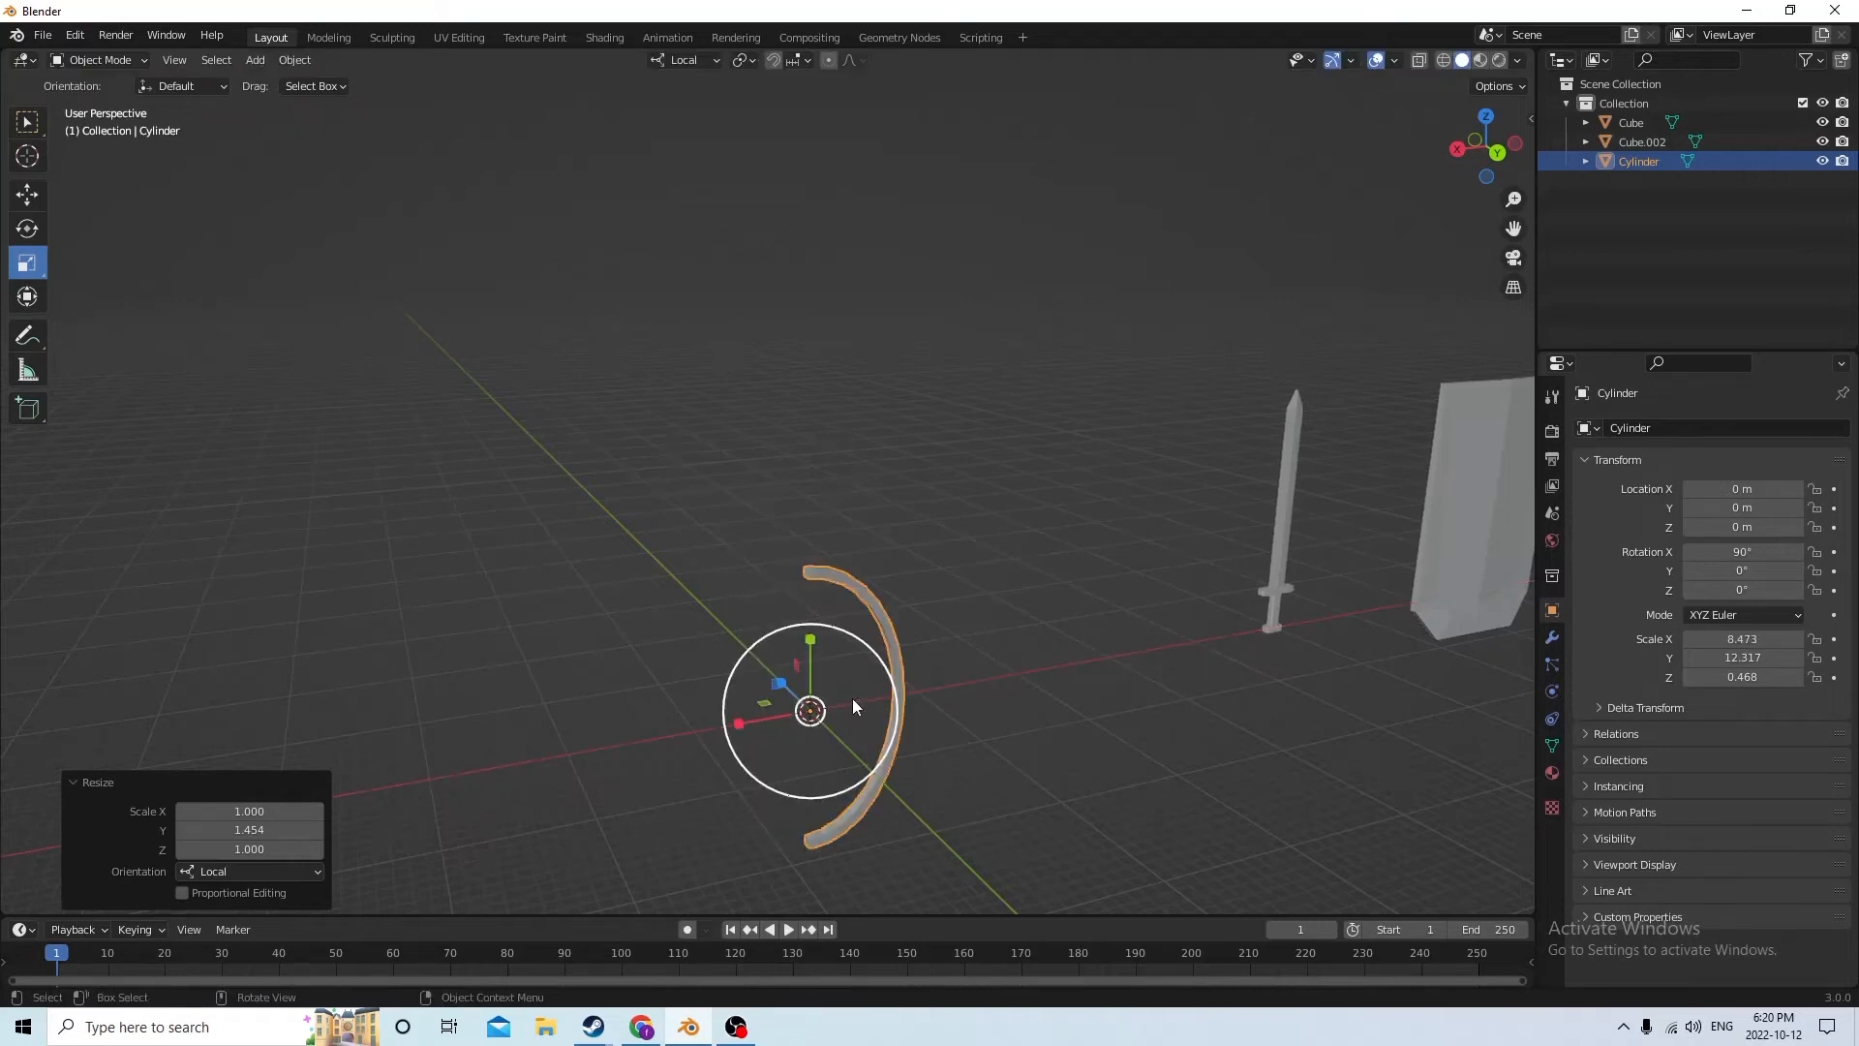
middle_drag(850, 706, 752, 700)
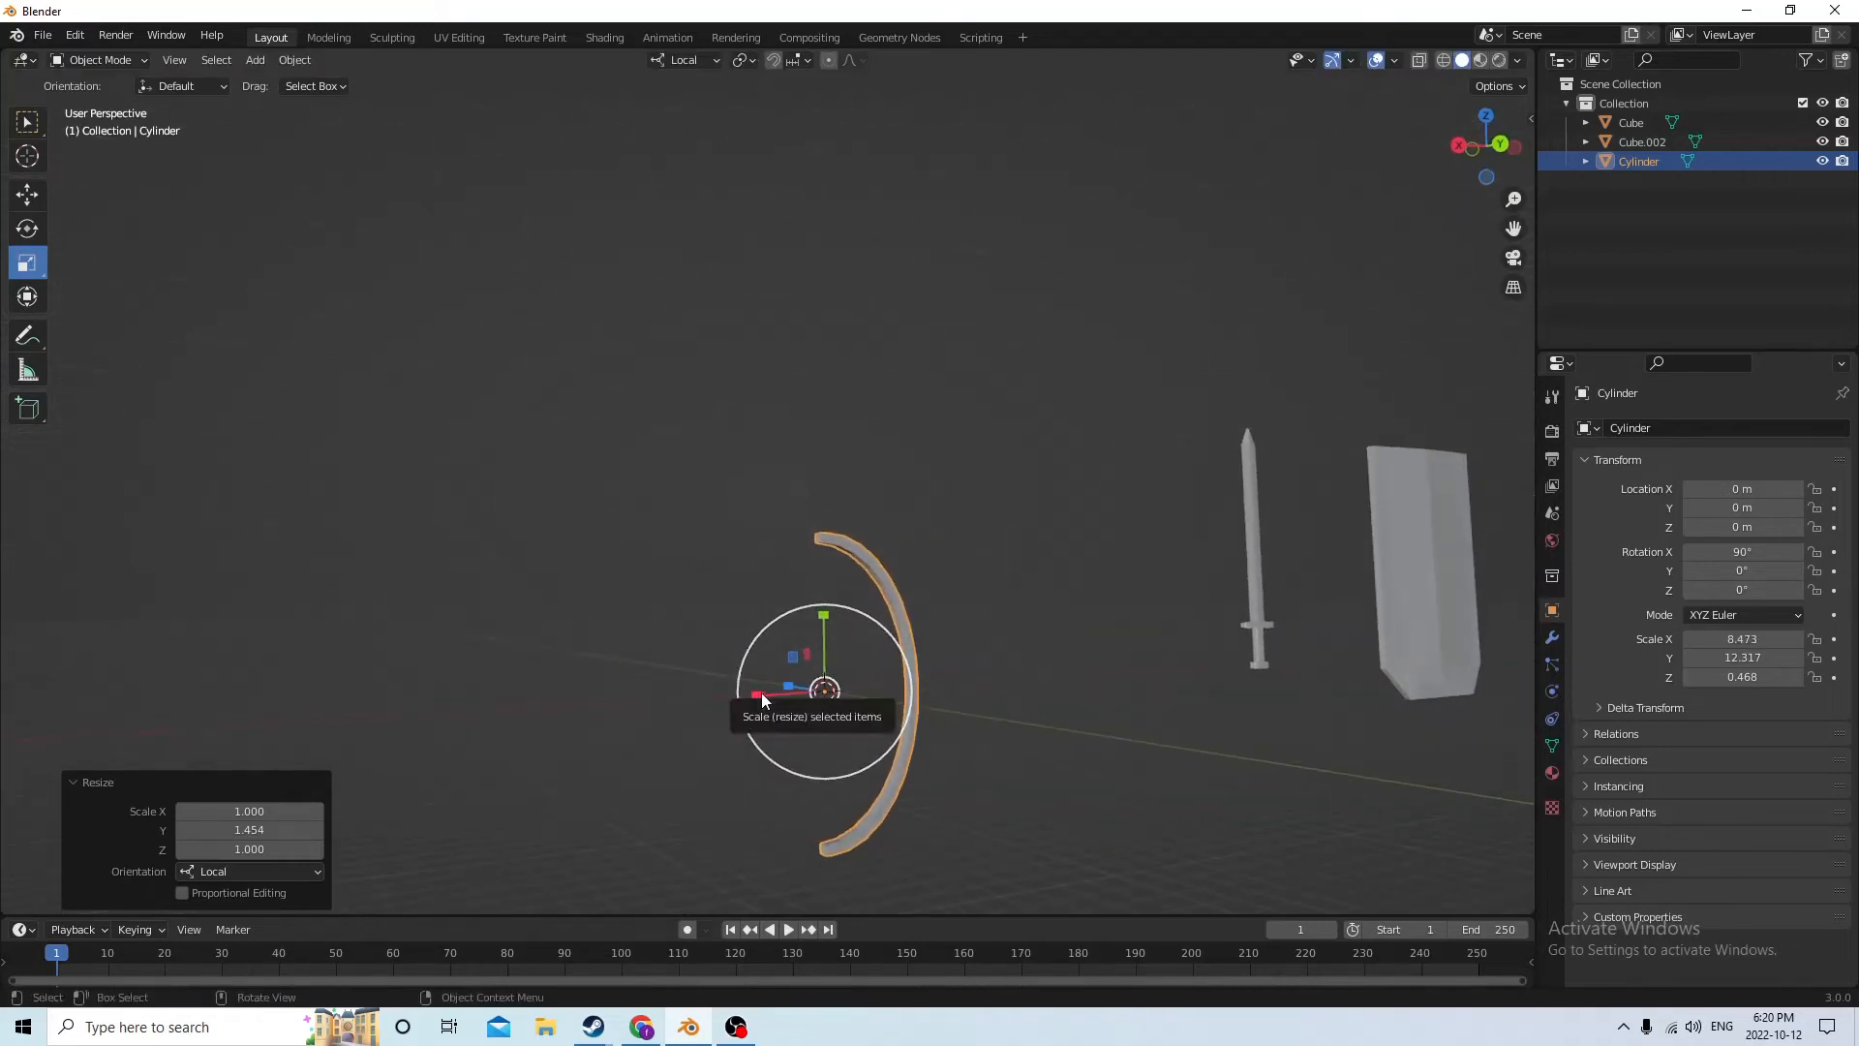
drag(756, 697, 794, 694)
right_click(794, 693)
middle_drag(794, 693, 903, 670)
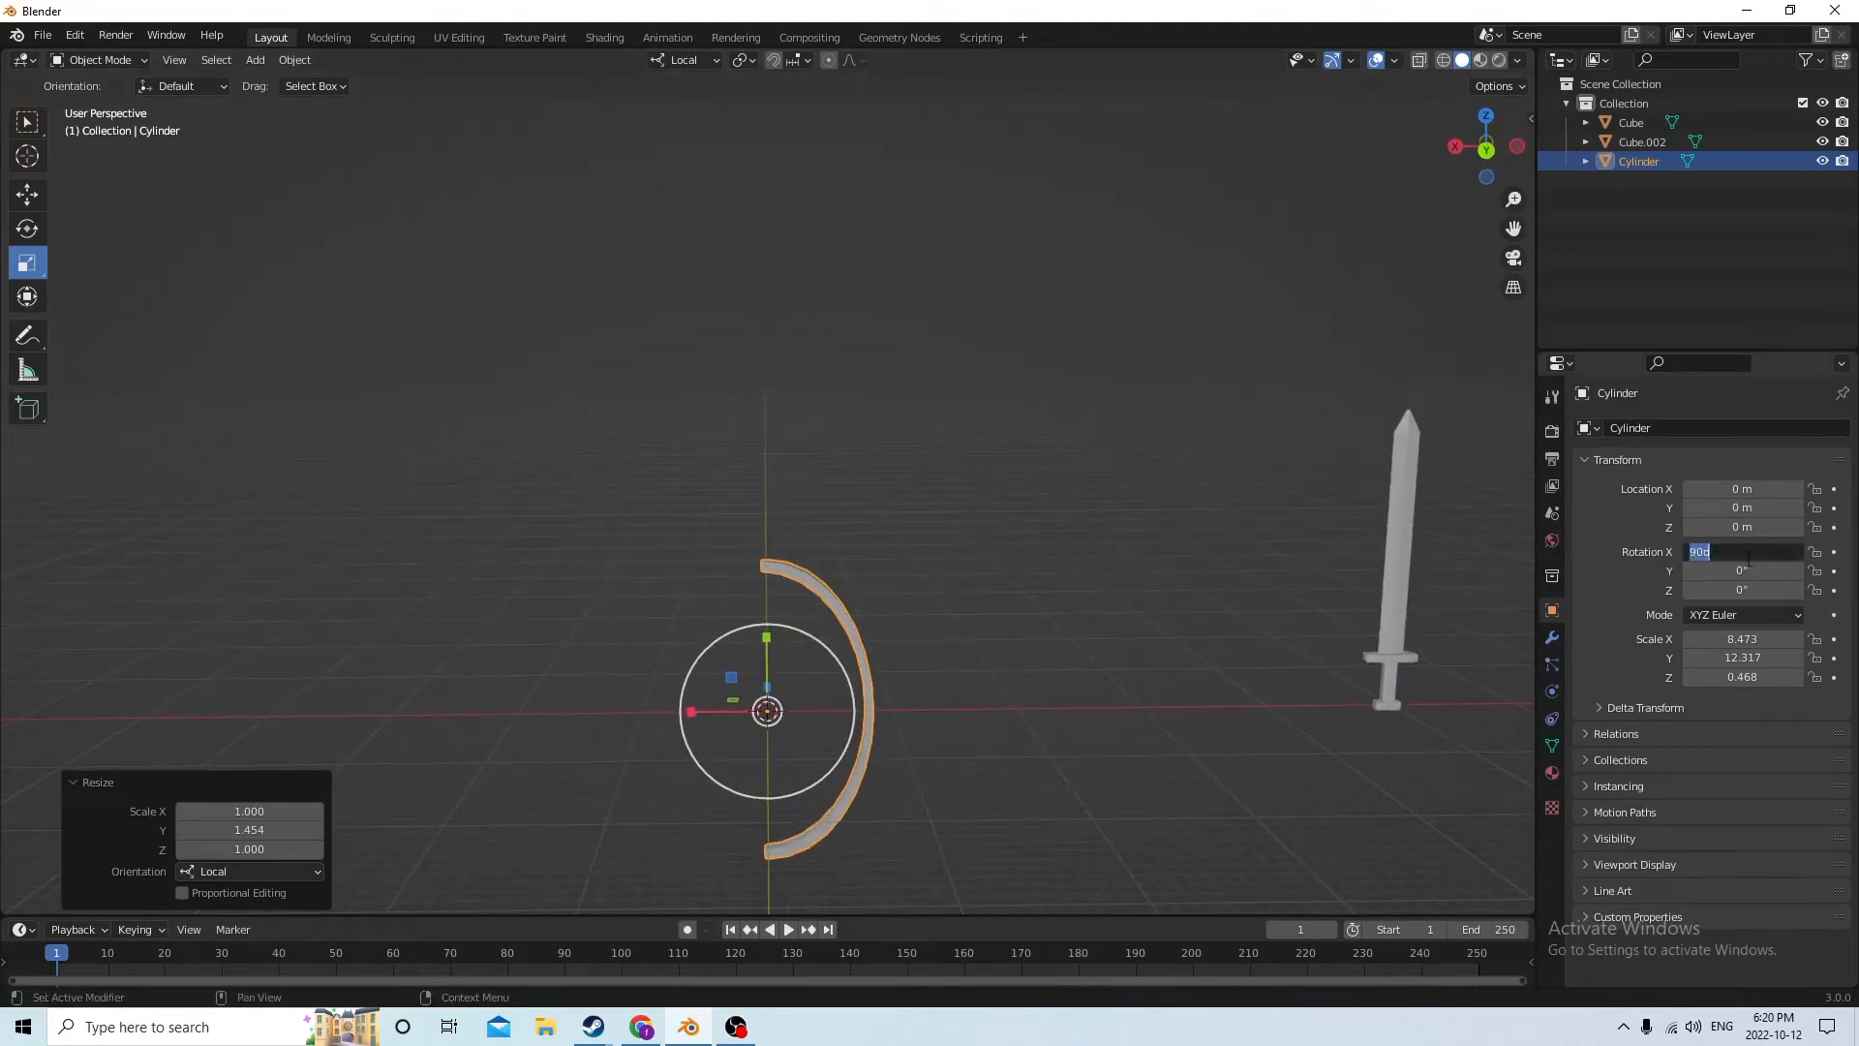
Set the arc's X rotation to 0° and scale it 0.590 along its local X axis to make the curve shallower
key(Return)
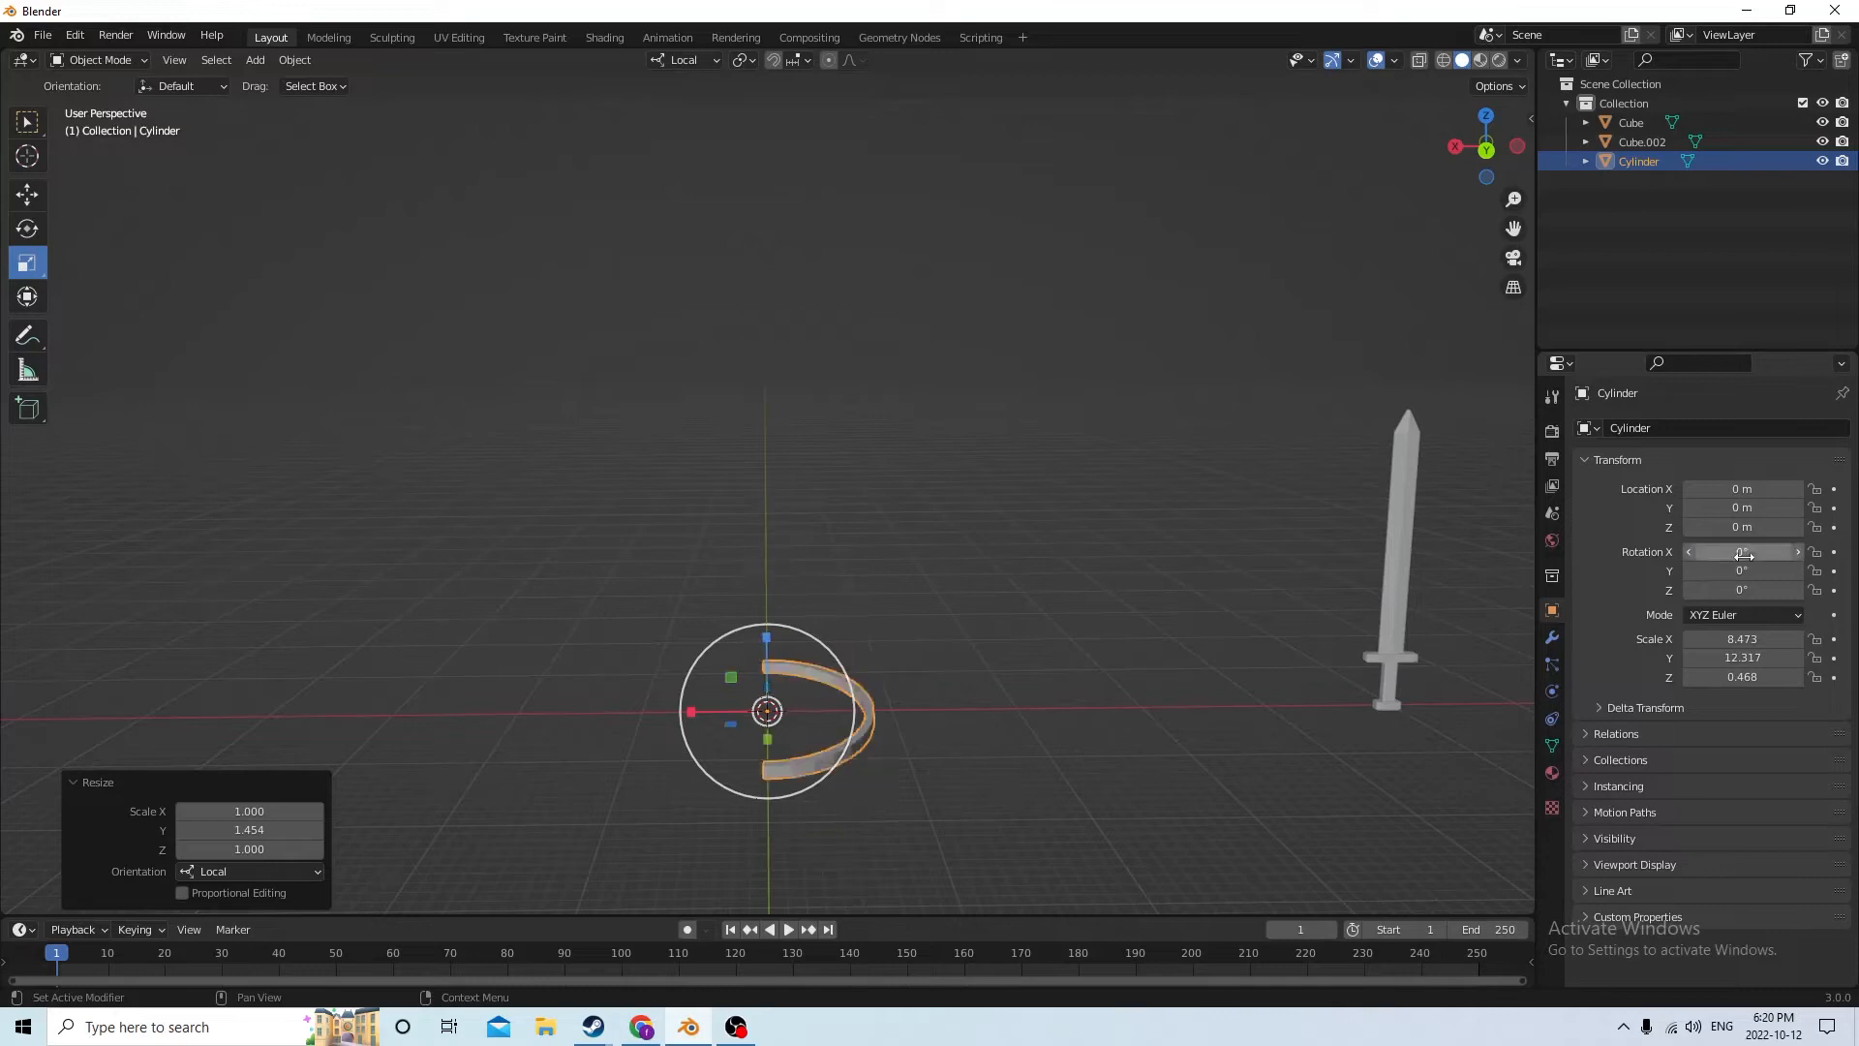
drag(686, 710, 699, 705)
right_click(699, 705)
middle_drag(697, 697, 685, 747)
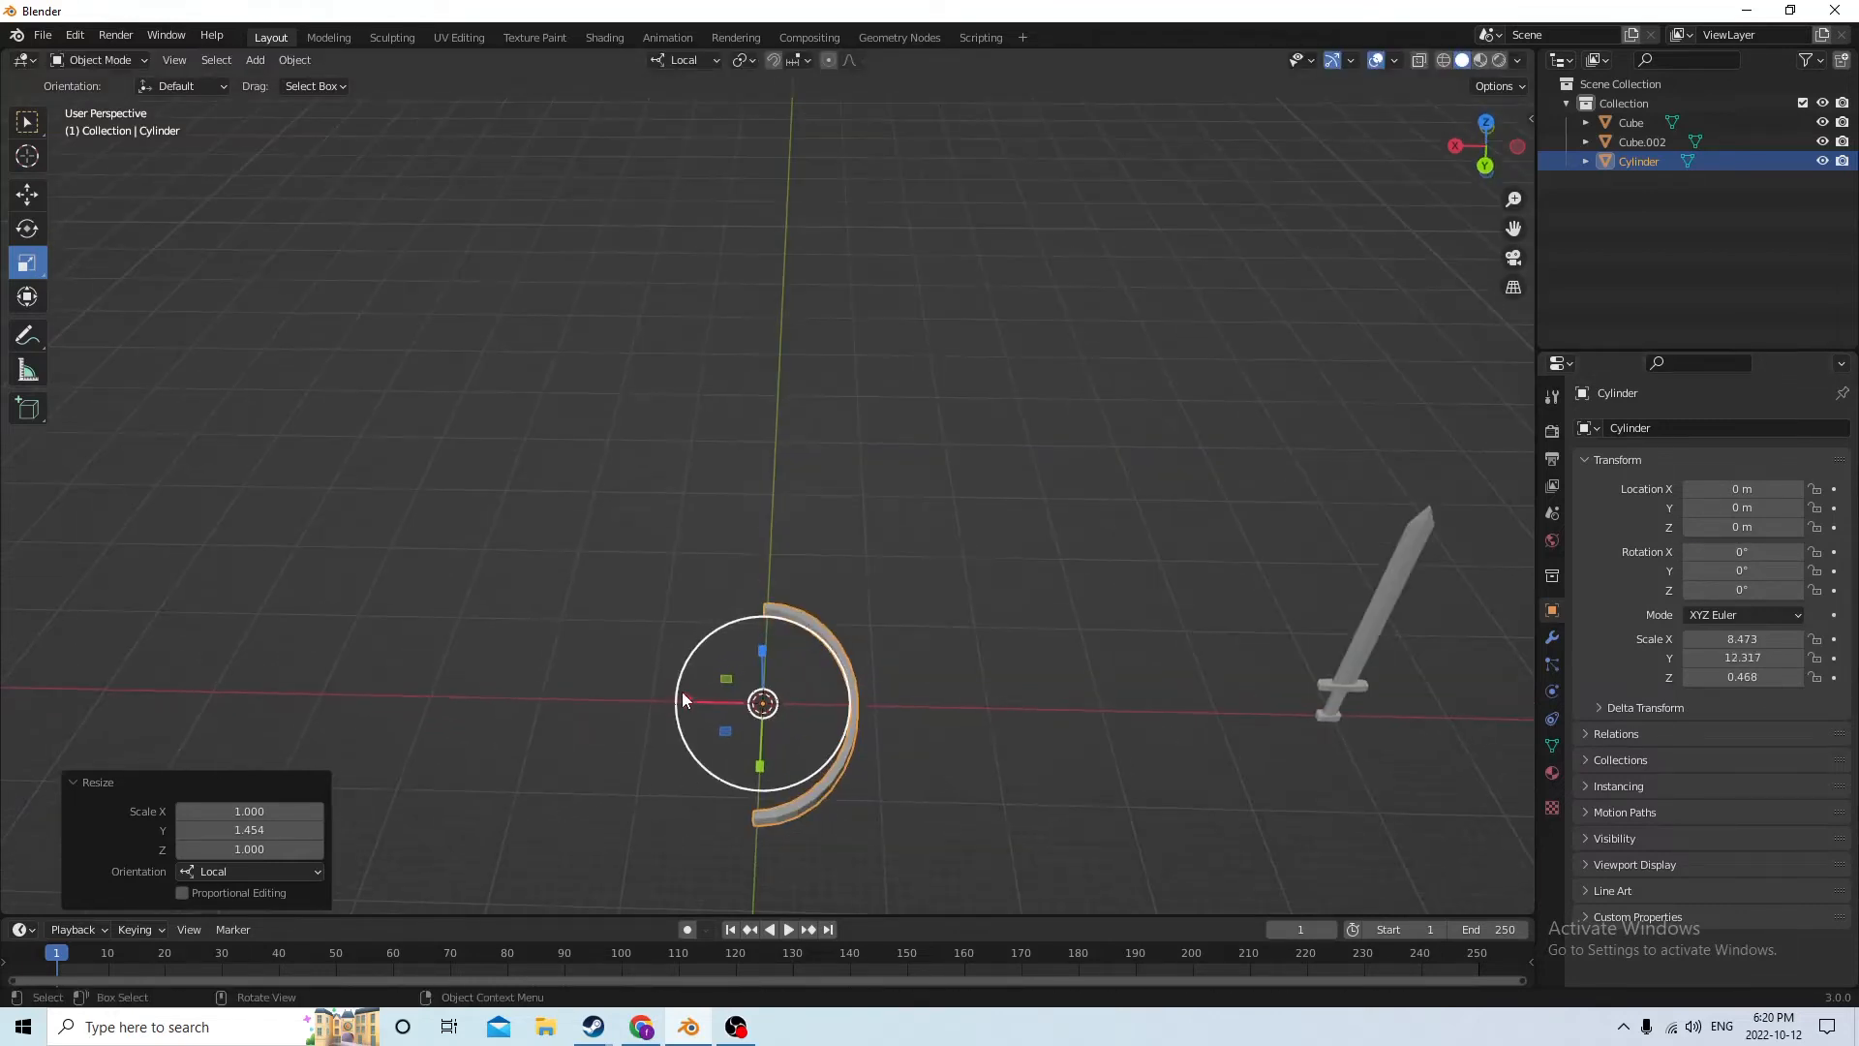
drag(682, 693, 719, 695)
right_click(700, 694)
middle_drag(718, 695, 728, 629)
Set the arc's X rotation to 90° to stand it upright
click(1765, 551)
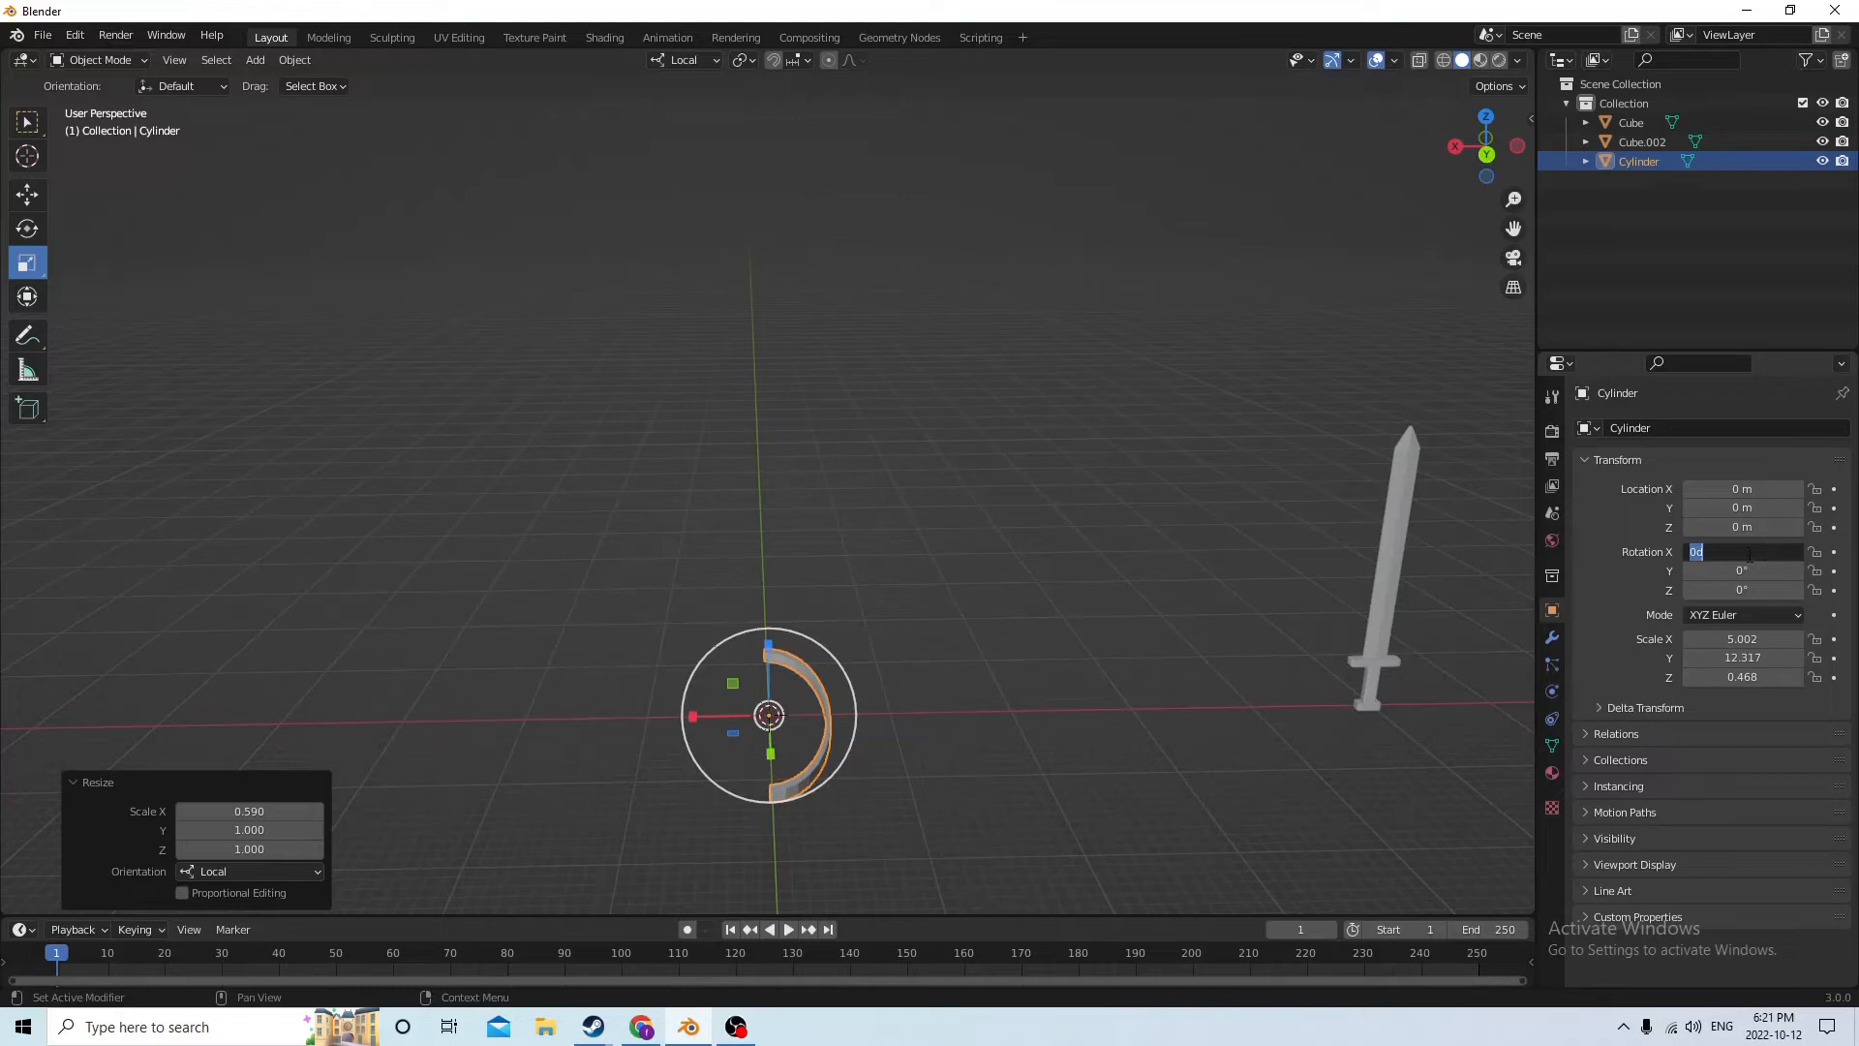
text(90)
key(Return)
middle_drag(1424, 470, 873, 430)
middle_drag(812, 633, 1051, 676)
scroll(1045, 700, up, 4)
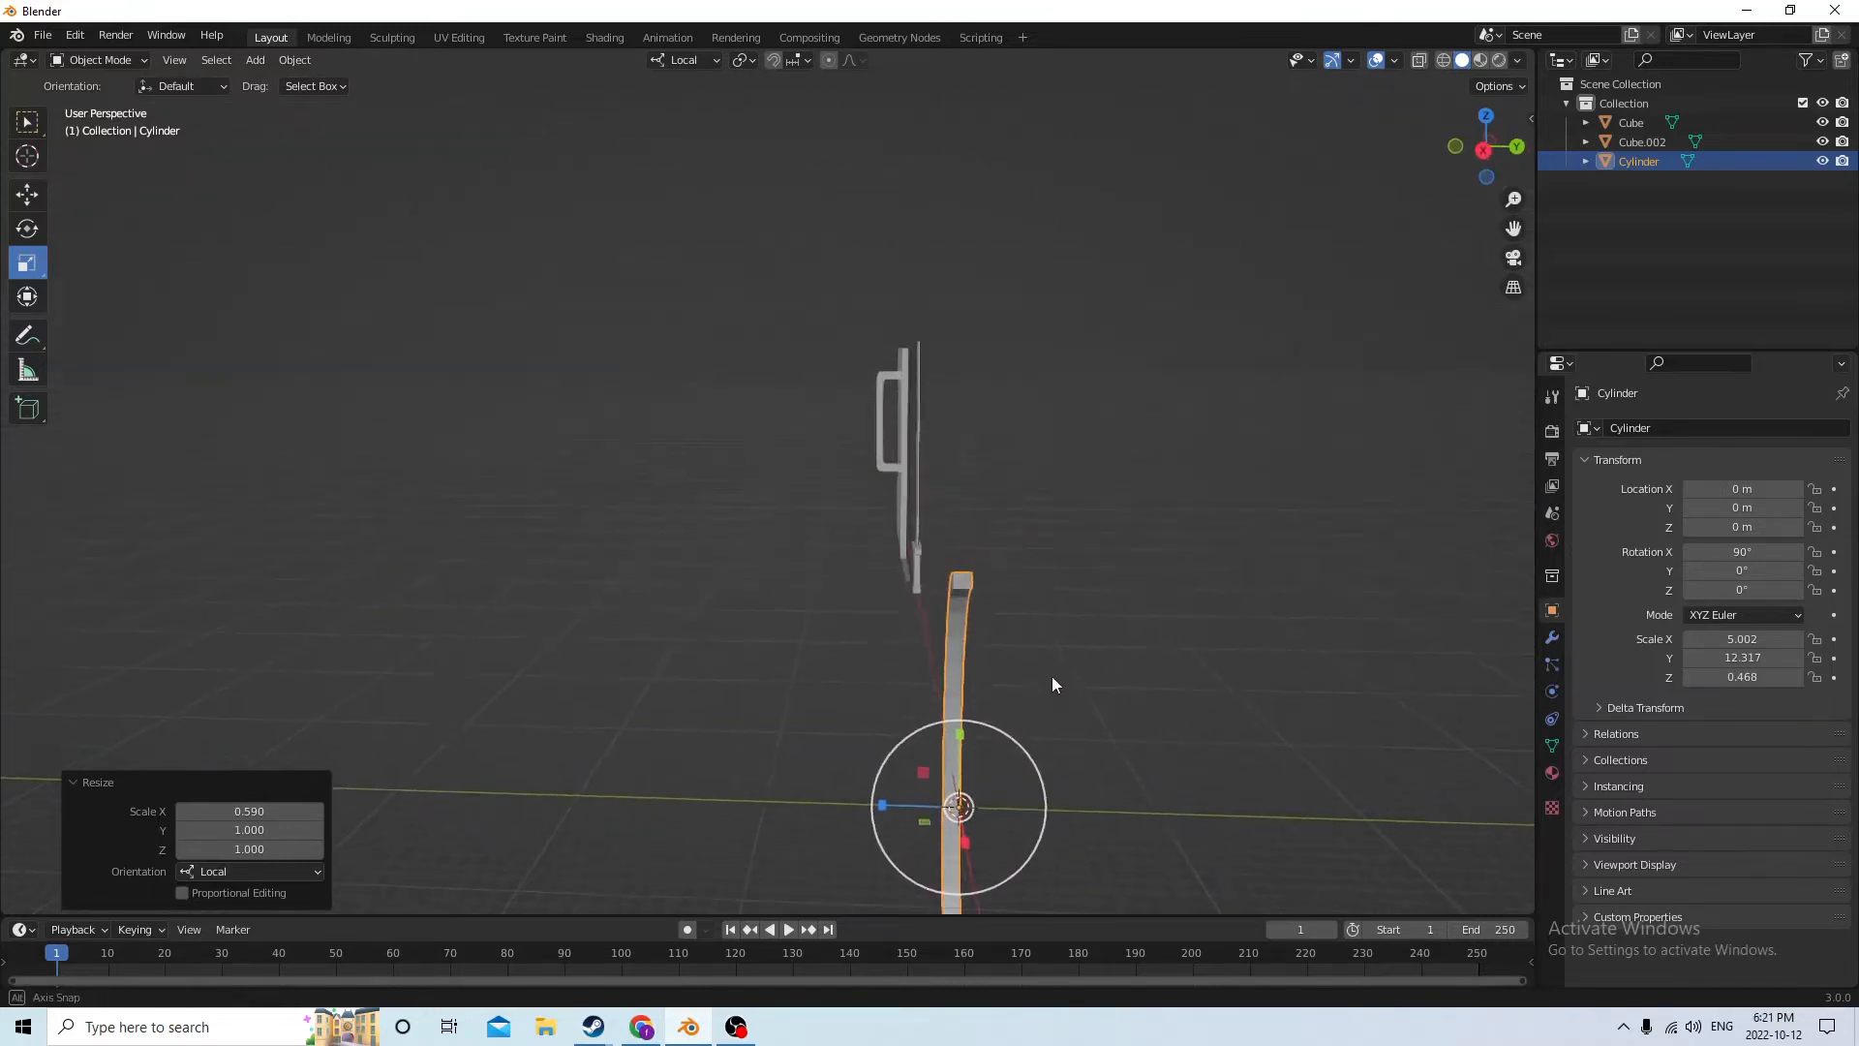
middle_drag(887, 788, 539, 751)
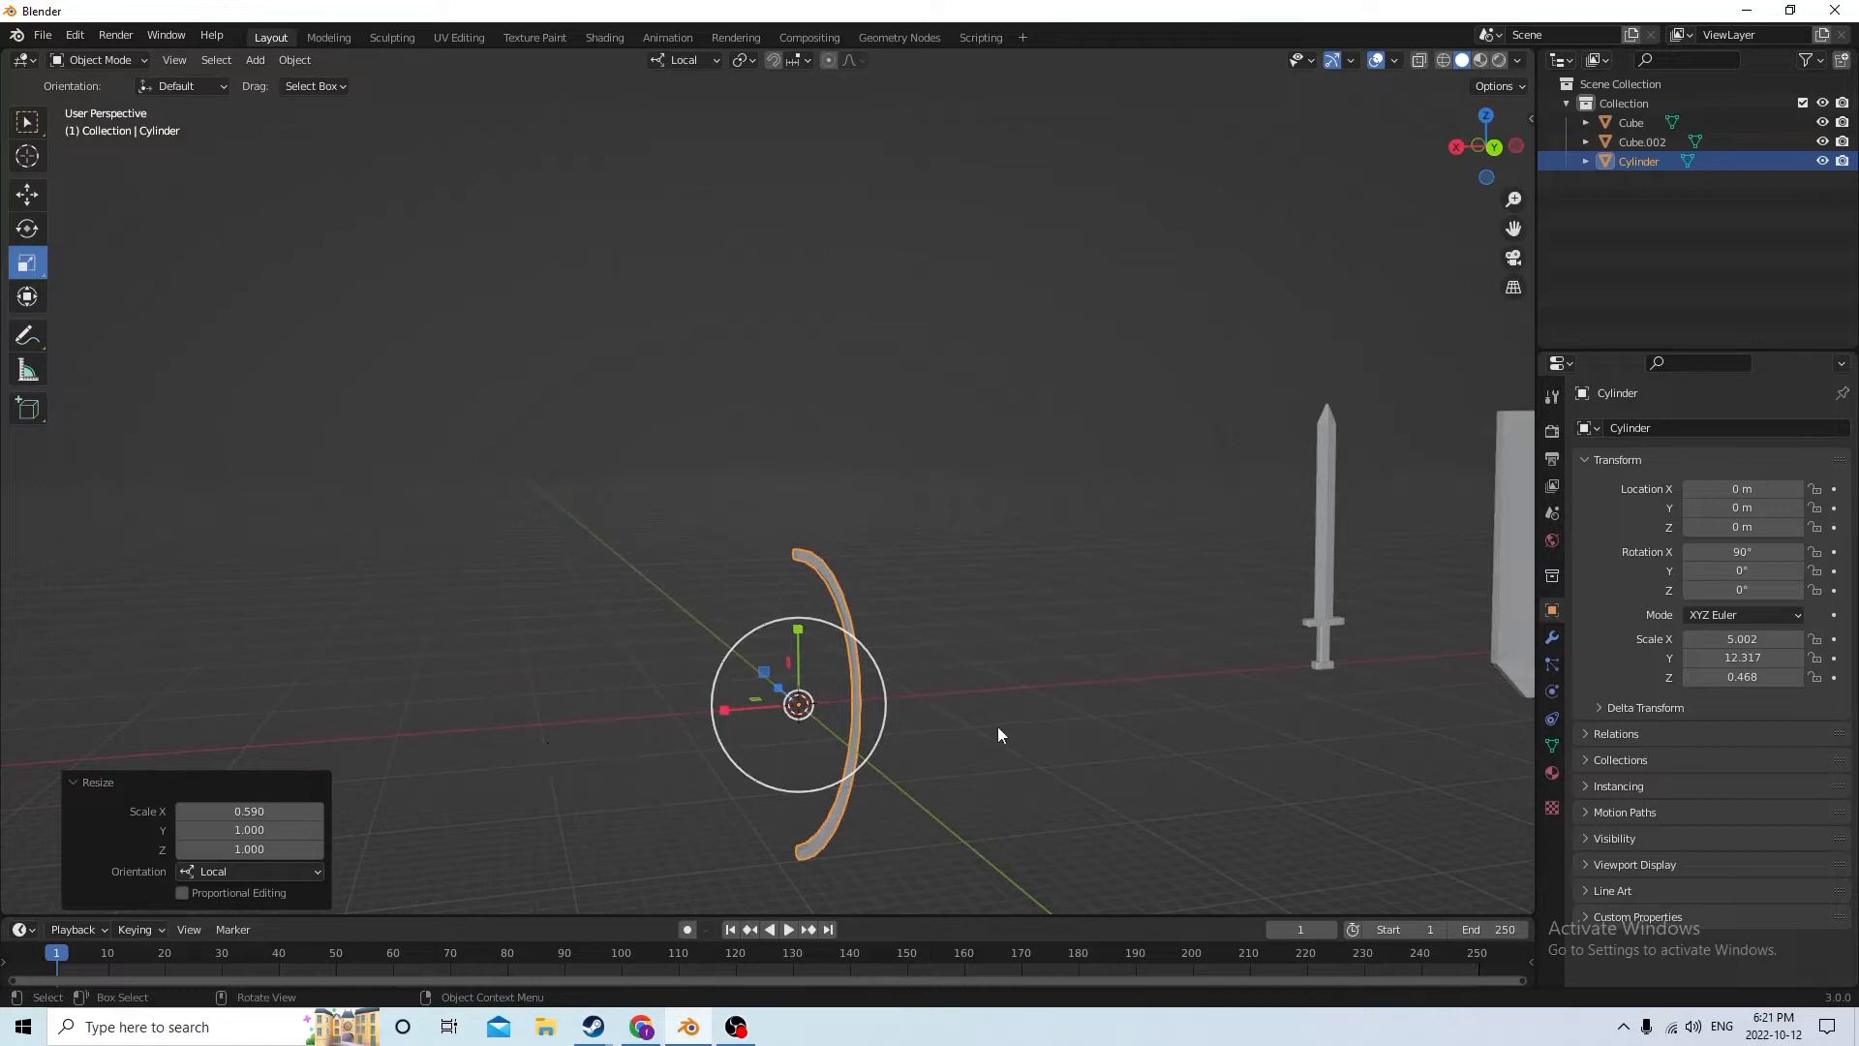
middle_drag(997, 695, 978, 697)
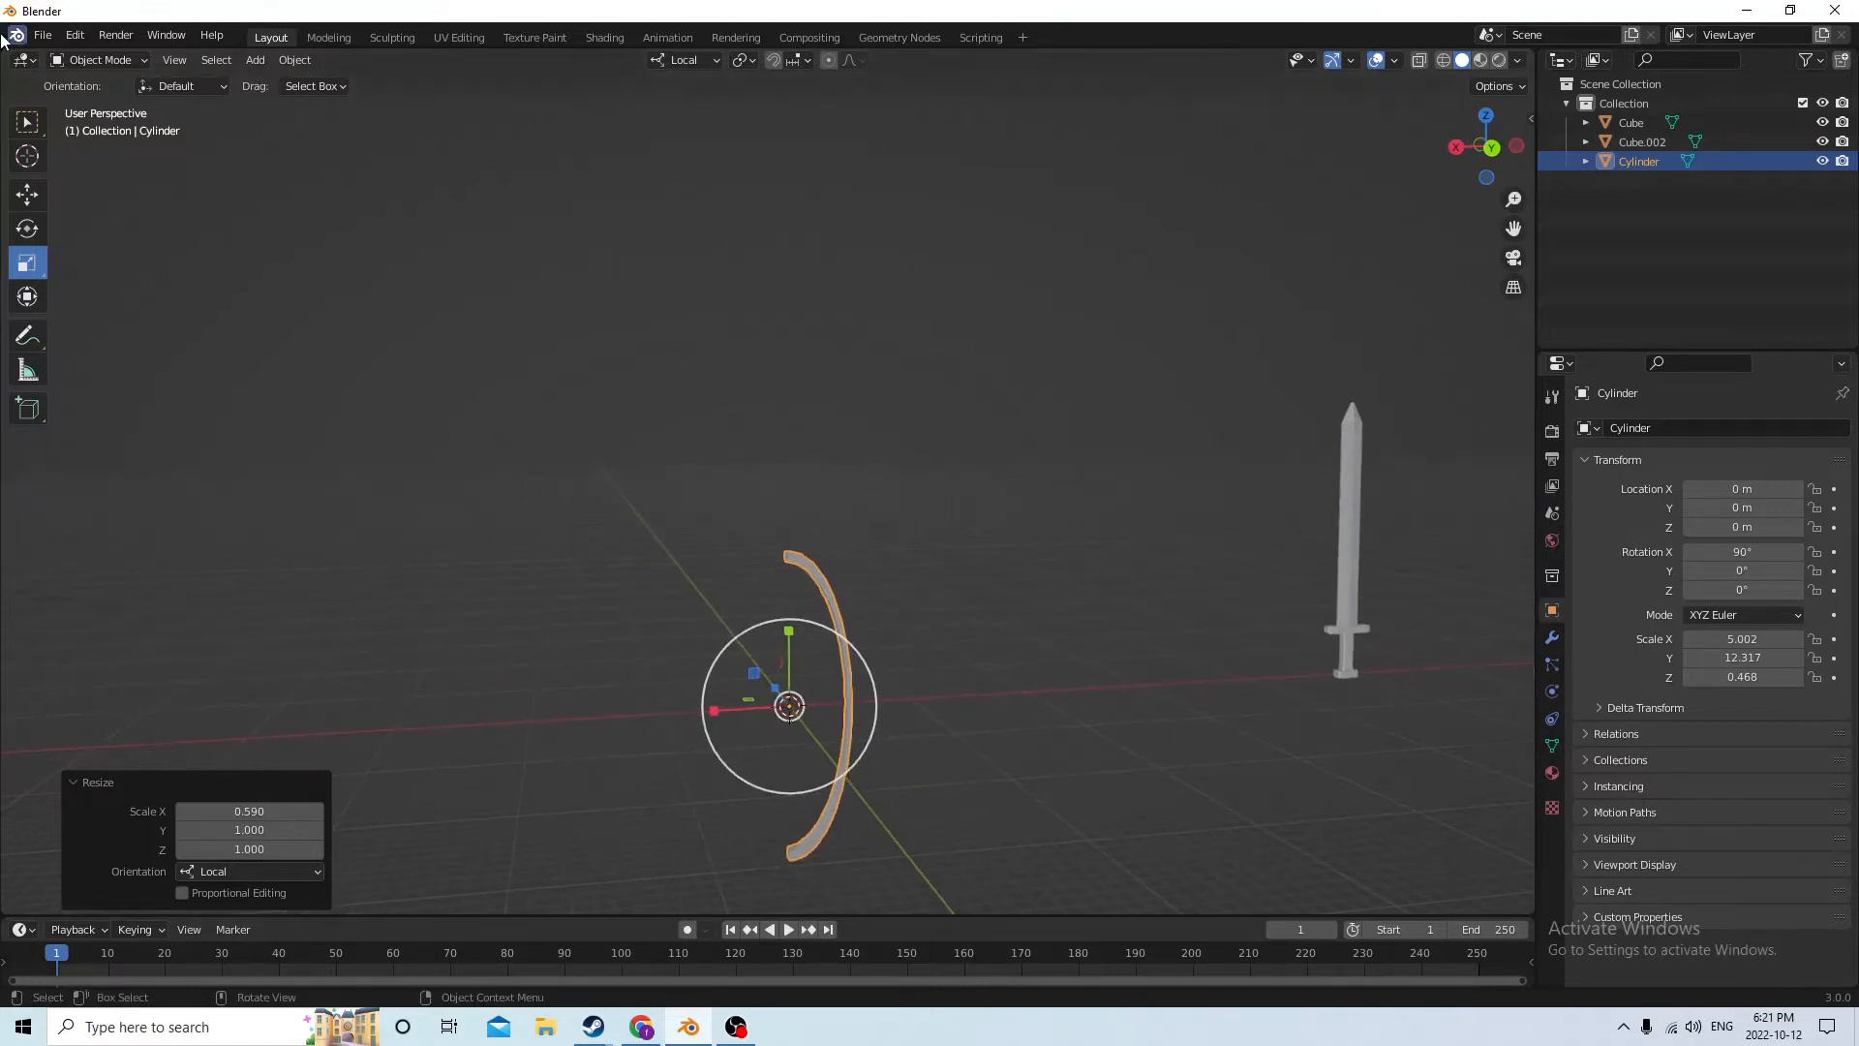
Add a 0.02 m cube at the origin and stretch it along its local Z axis into a tall bar beside the arc
click(37, 198)
key(shift+a)
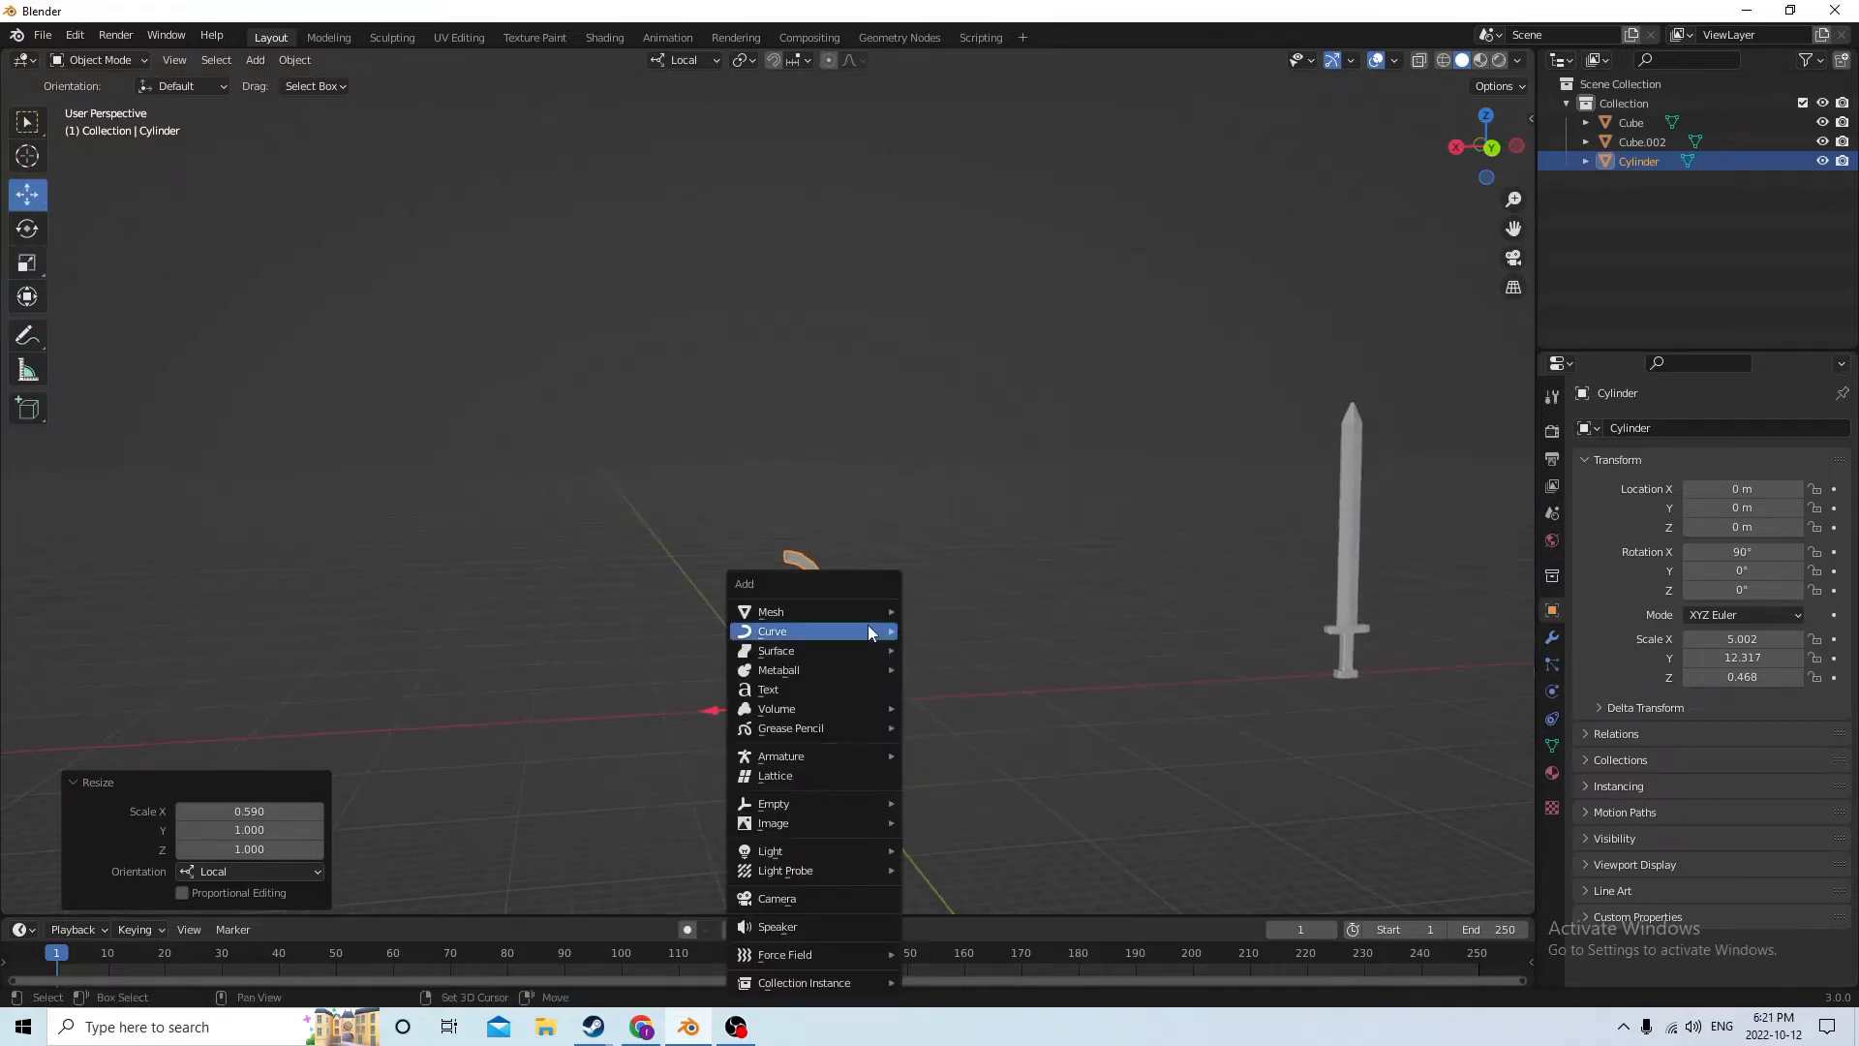
mouse_move(863, 614)
click(957, 630)
middle_drag(957, 630, 910, 572)
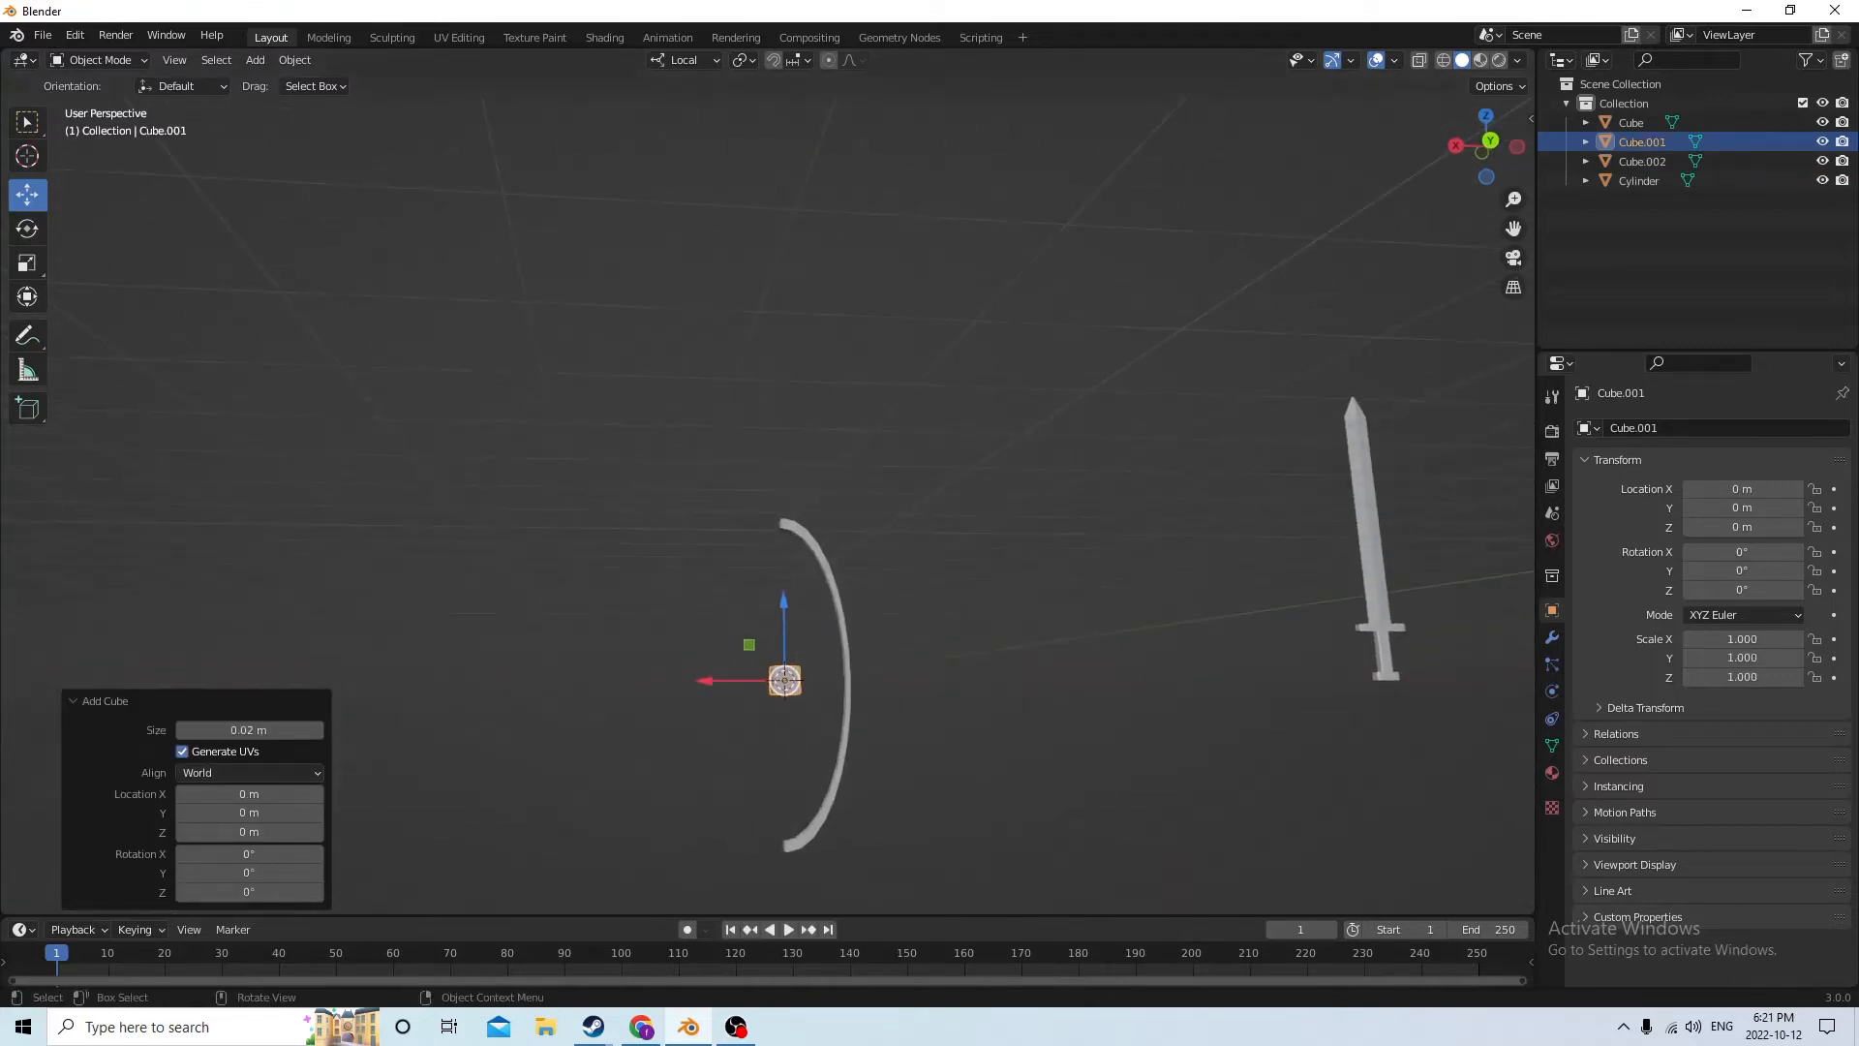
click(29, 264)
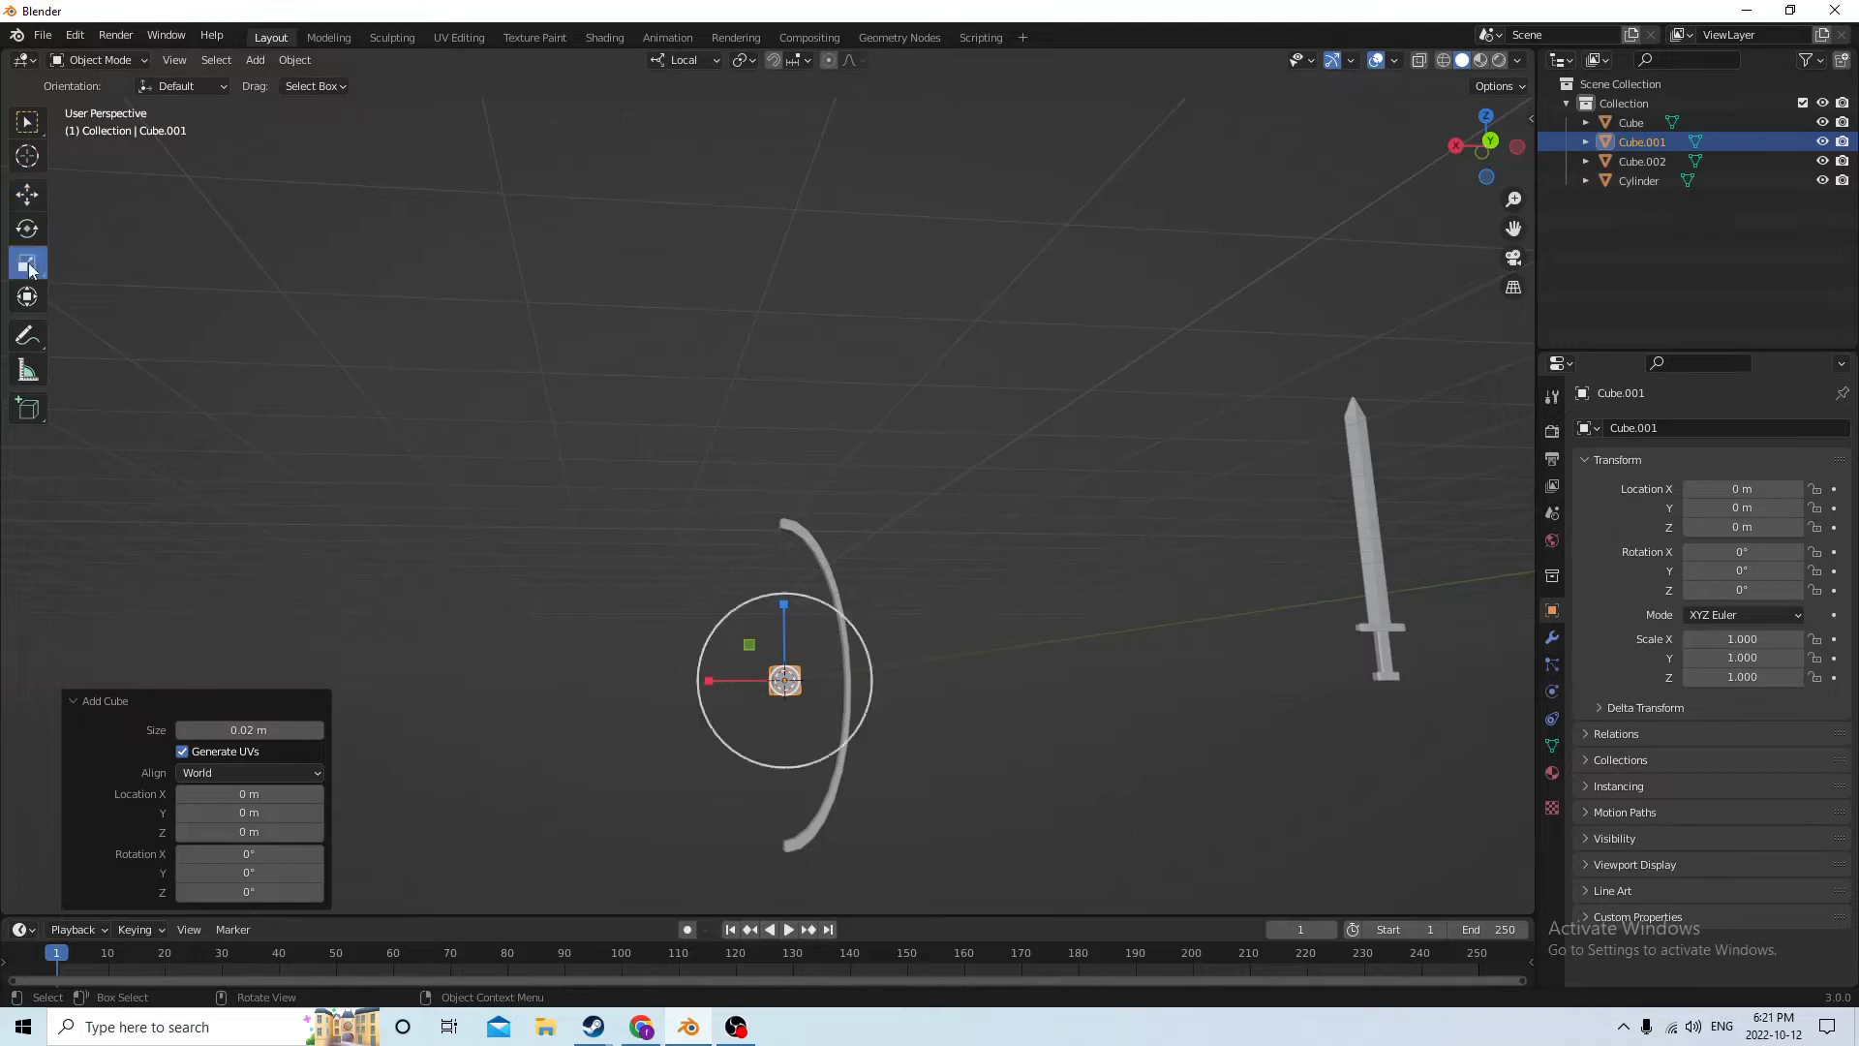
drag(784, 605, 757, 329)
drag(781, 602, 775, 446)
middle_drag(925, 531, 1091, 664)
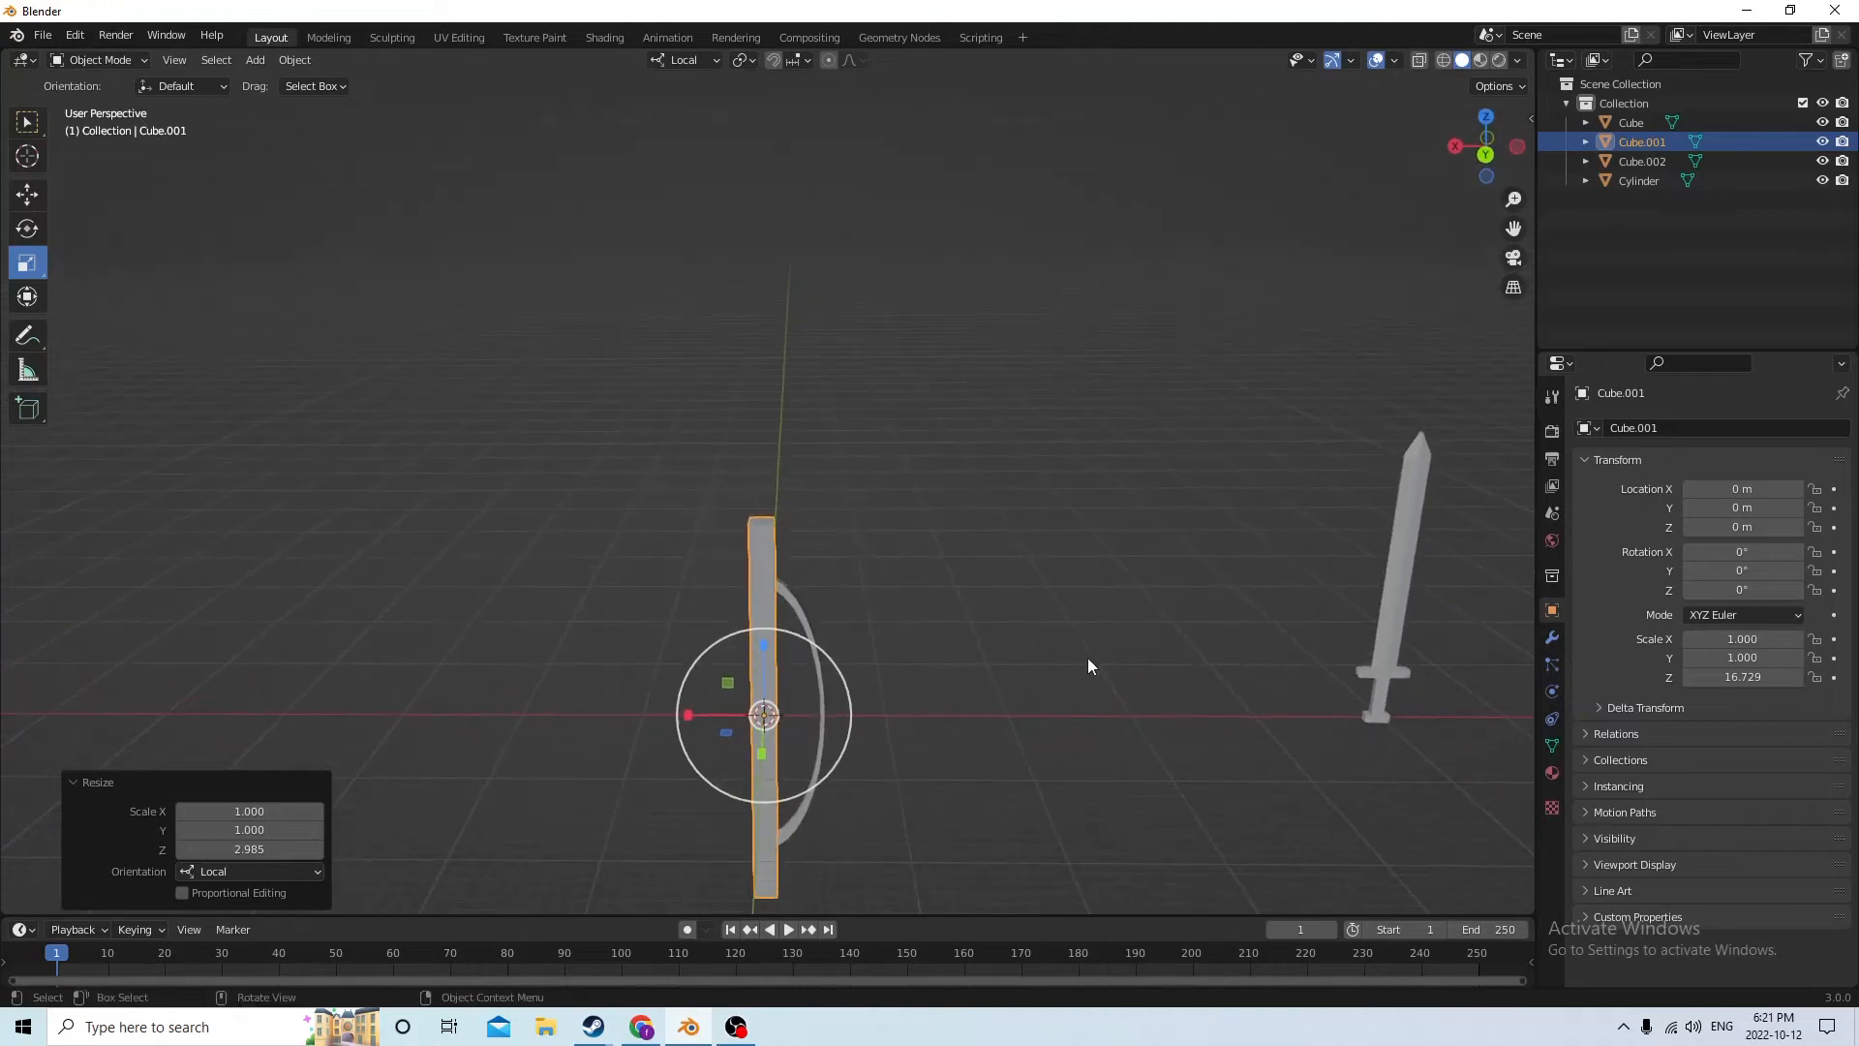
Try slimming the bar by uniform downscaling combined with a 2.381 stretch along local Z, and delete the bar
key(s)
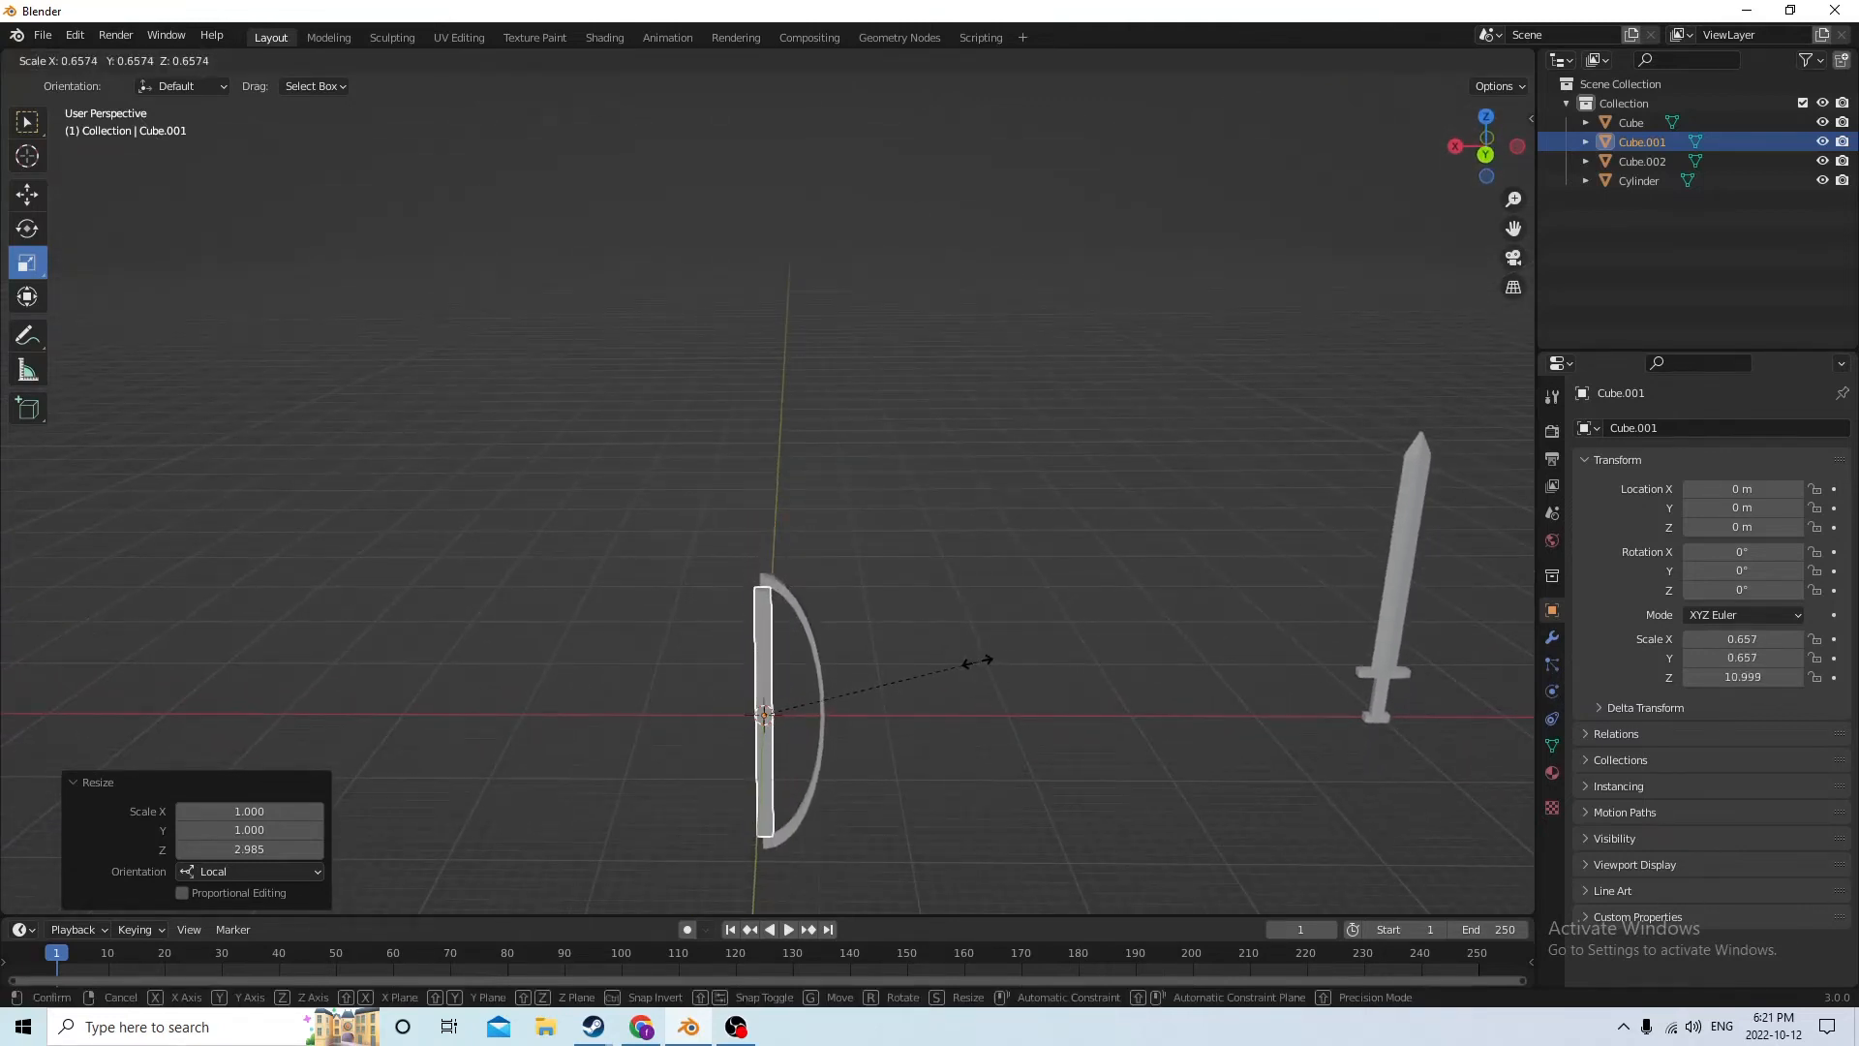
click(978, 662)
middle_drag(978, 661, 747, 595)
drag(794, 589, 839, 480)
middle_drag(839, 479, 1009, 654)
key(s)
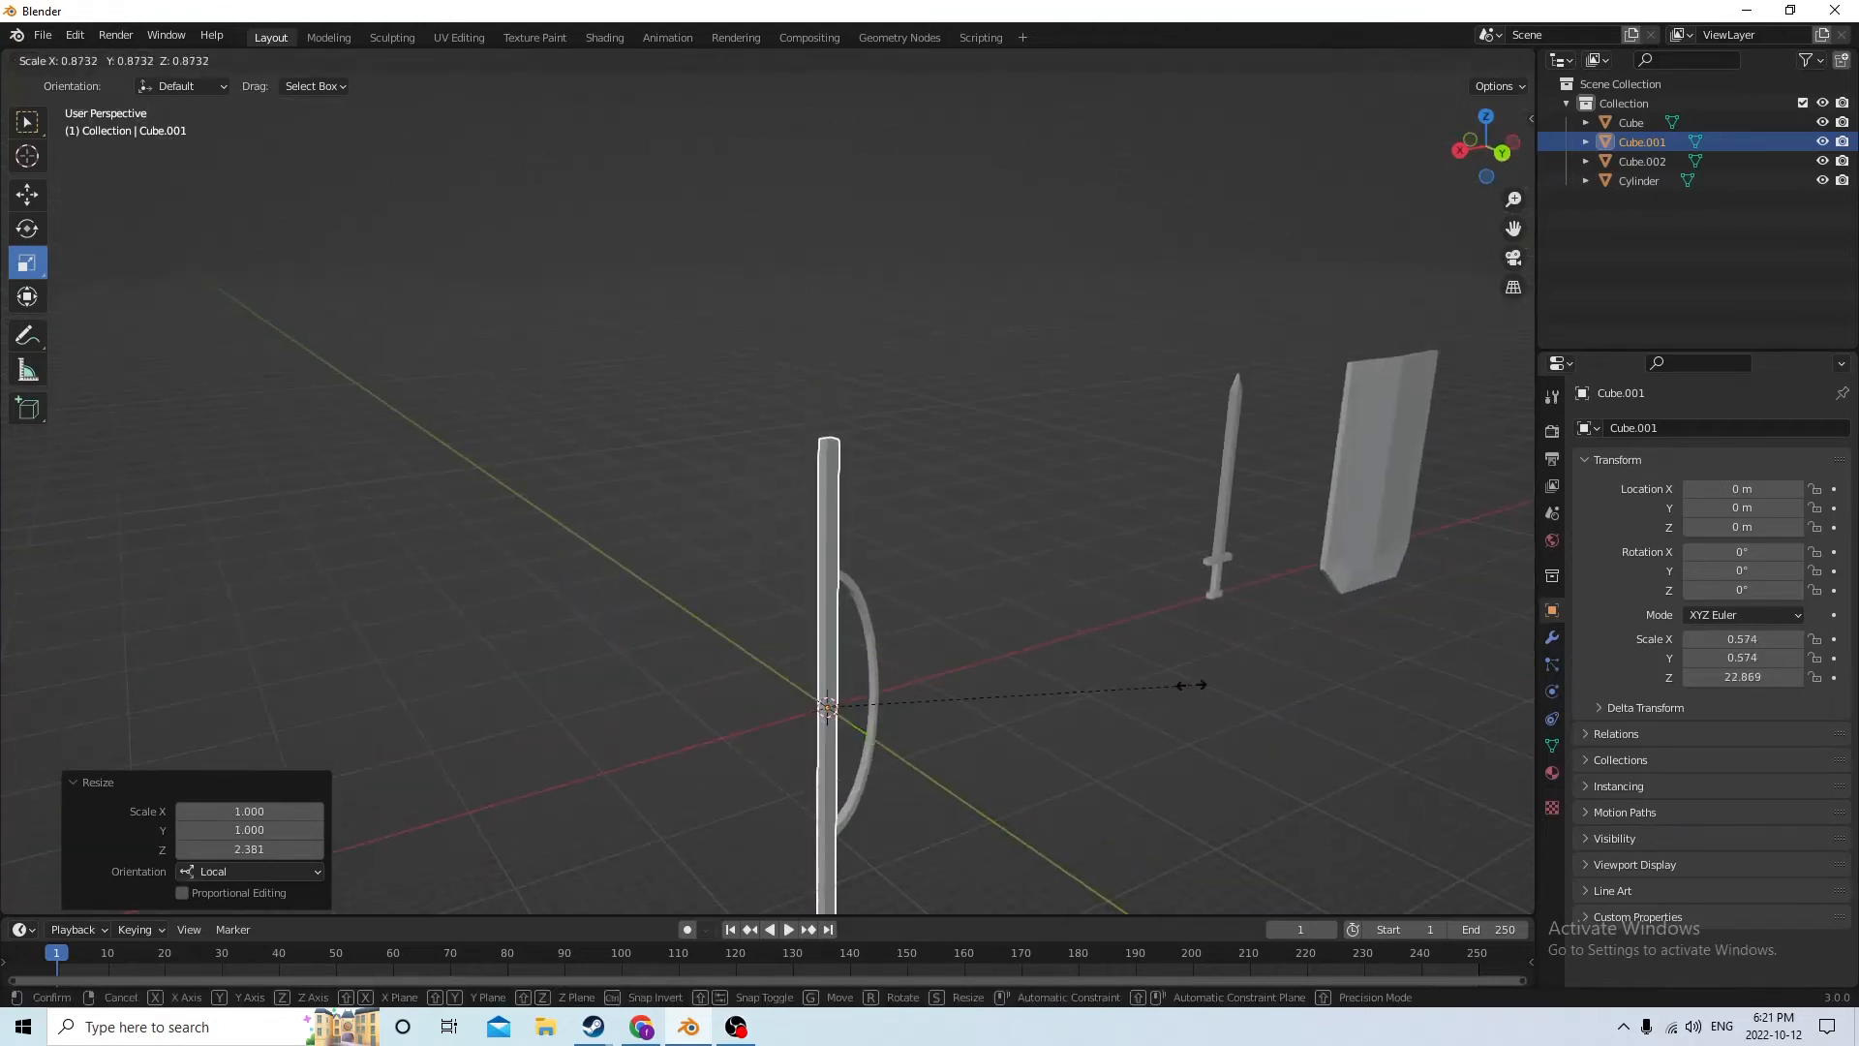
click(1001, 681)
middle_drag(1001, 681, 921, 659)
key(Delete)
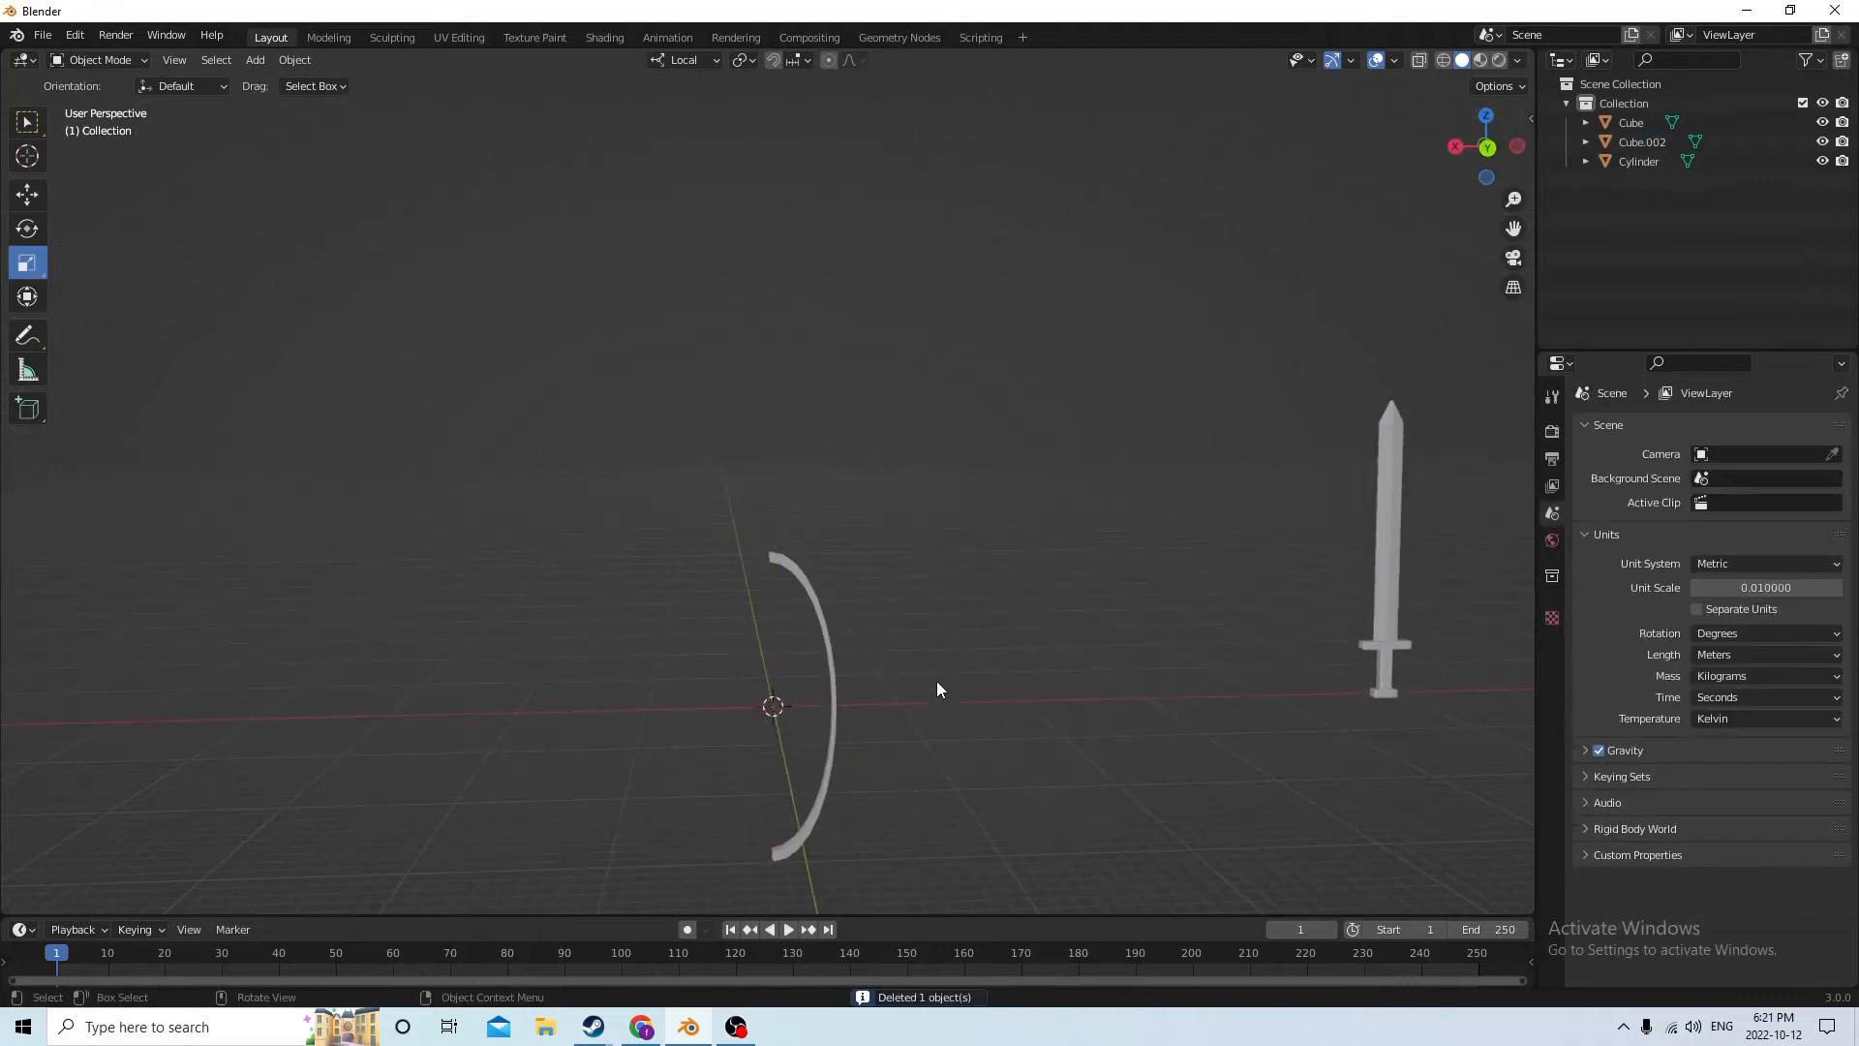
Add a 32-vertex mesh cylinder with 0.01 m radius and 0.02 m depth at the origin
key(shift+a)
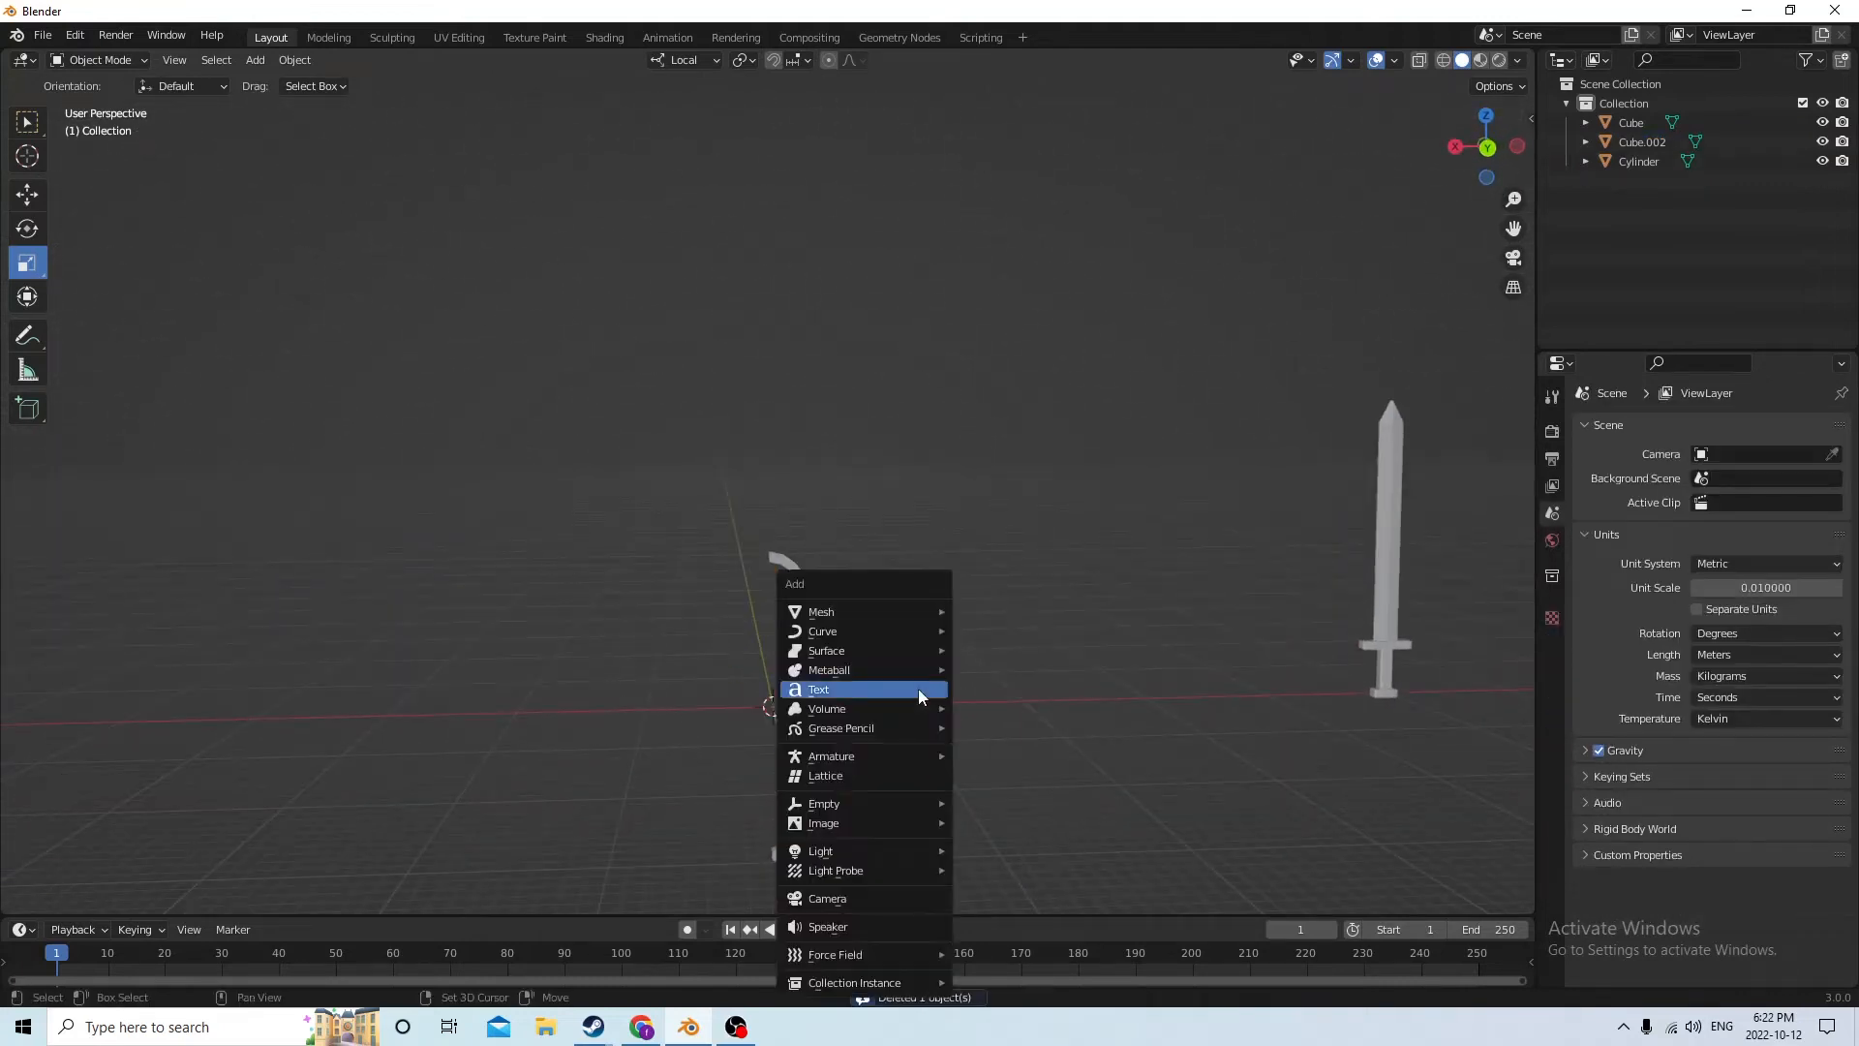
mouse_move(835, 611)
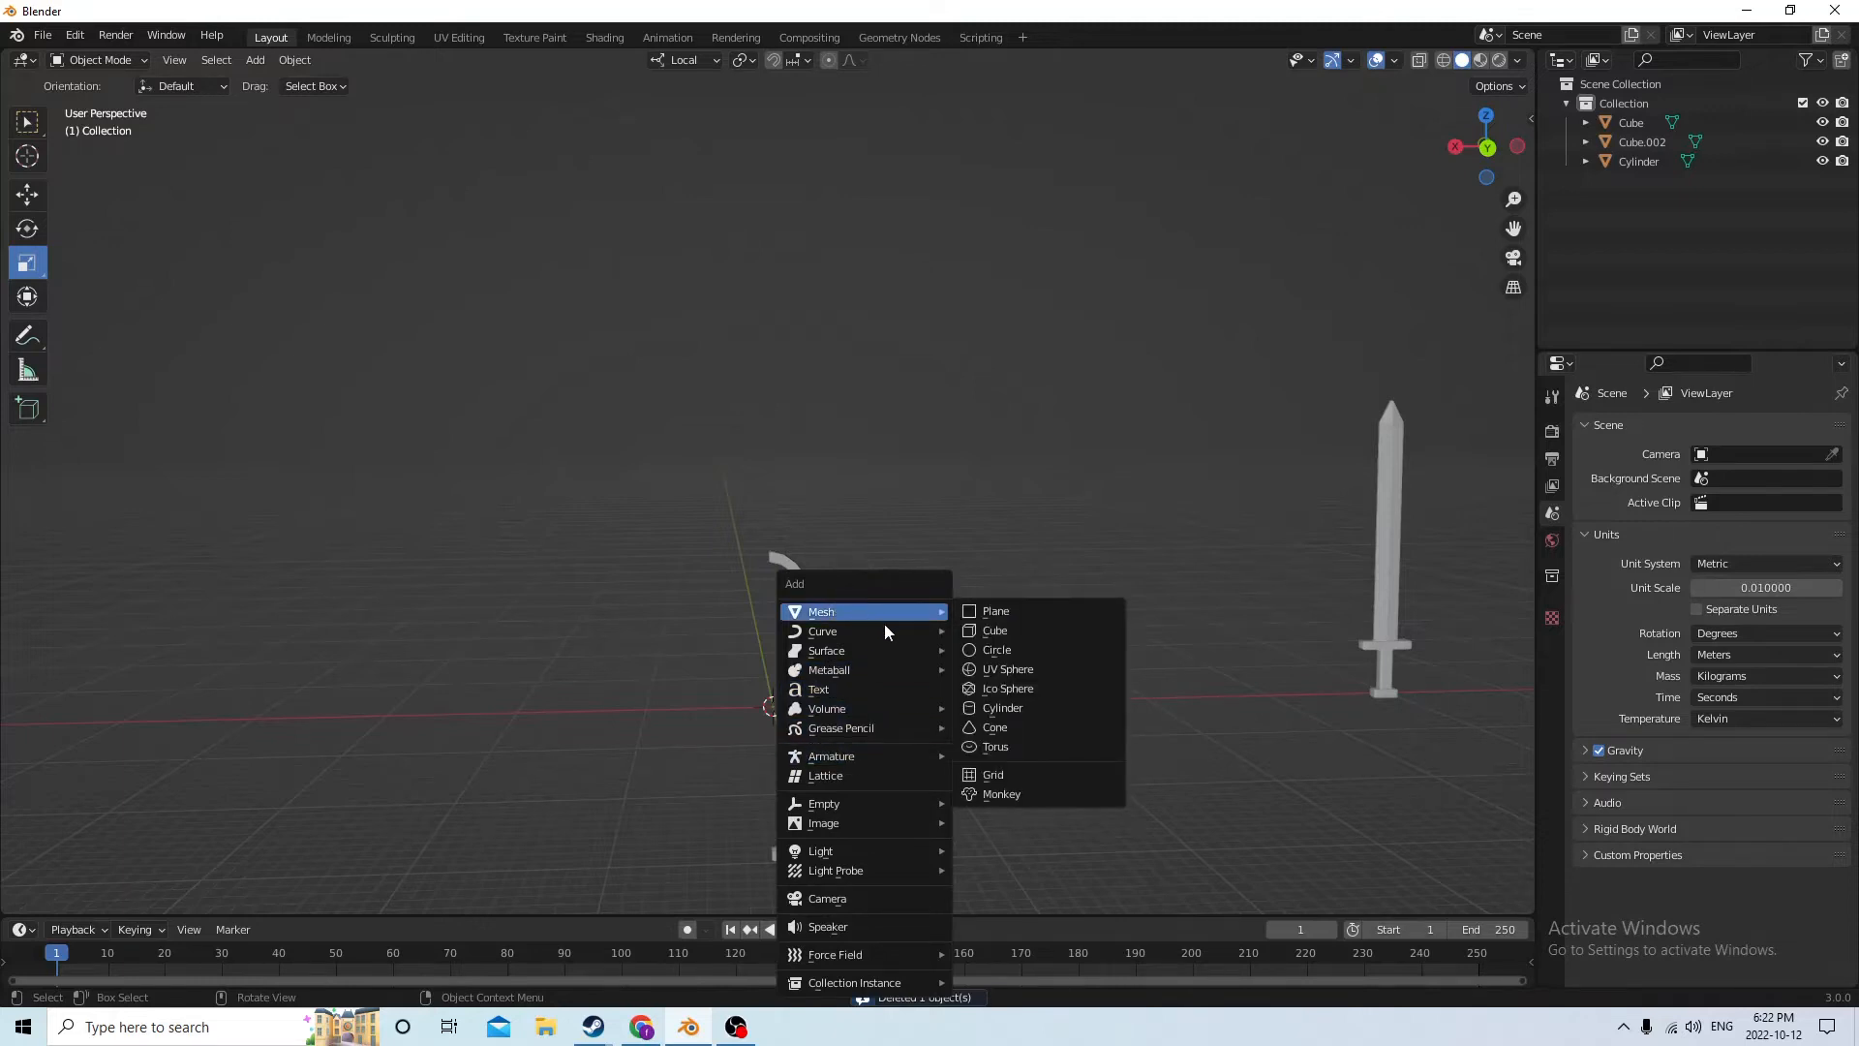
click(1002, 709)
scroll(1049, 678, up, 5)
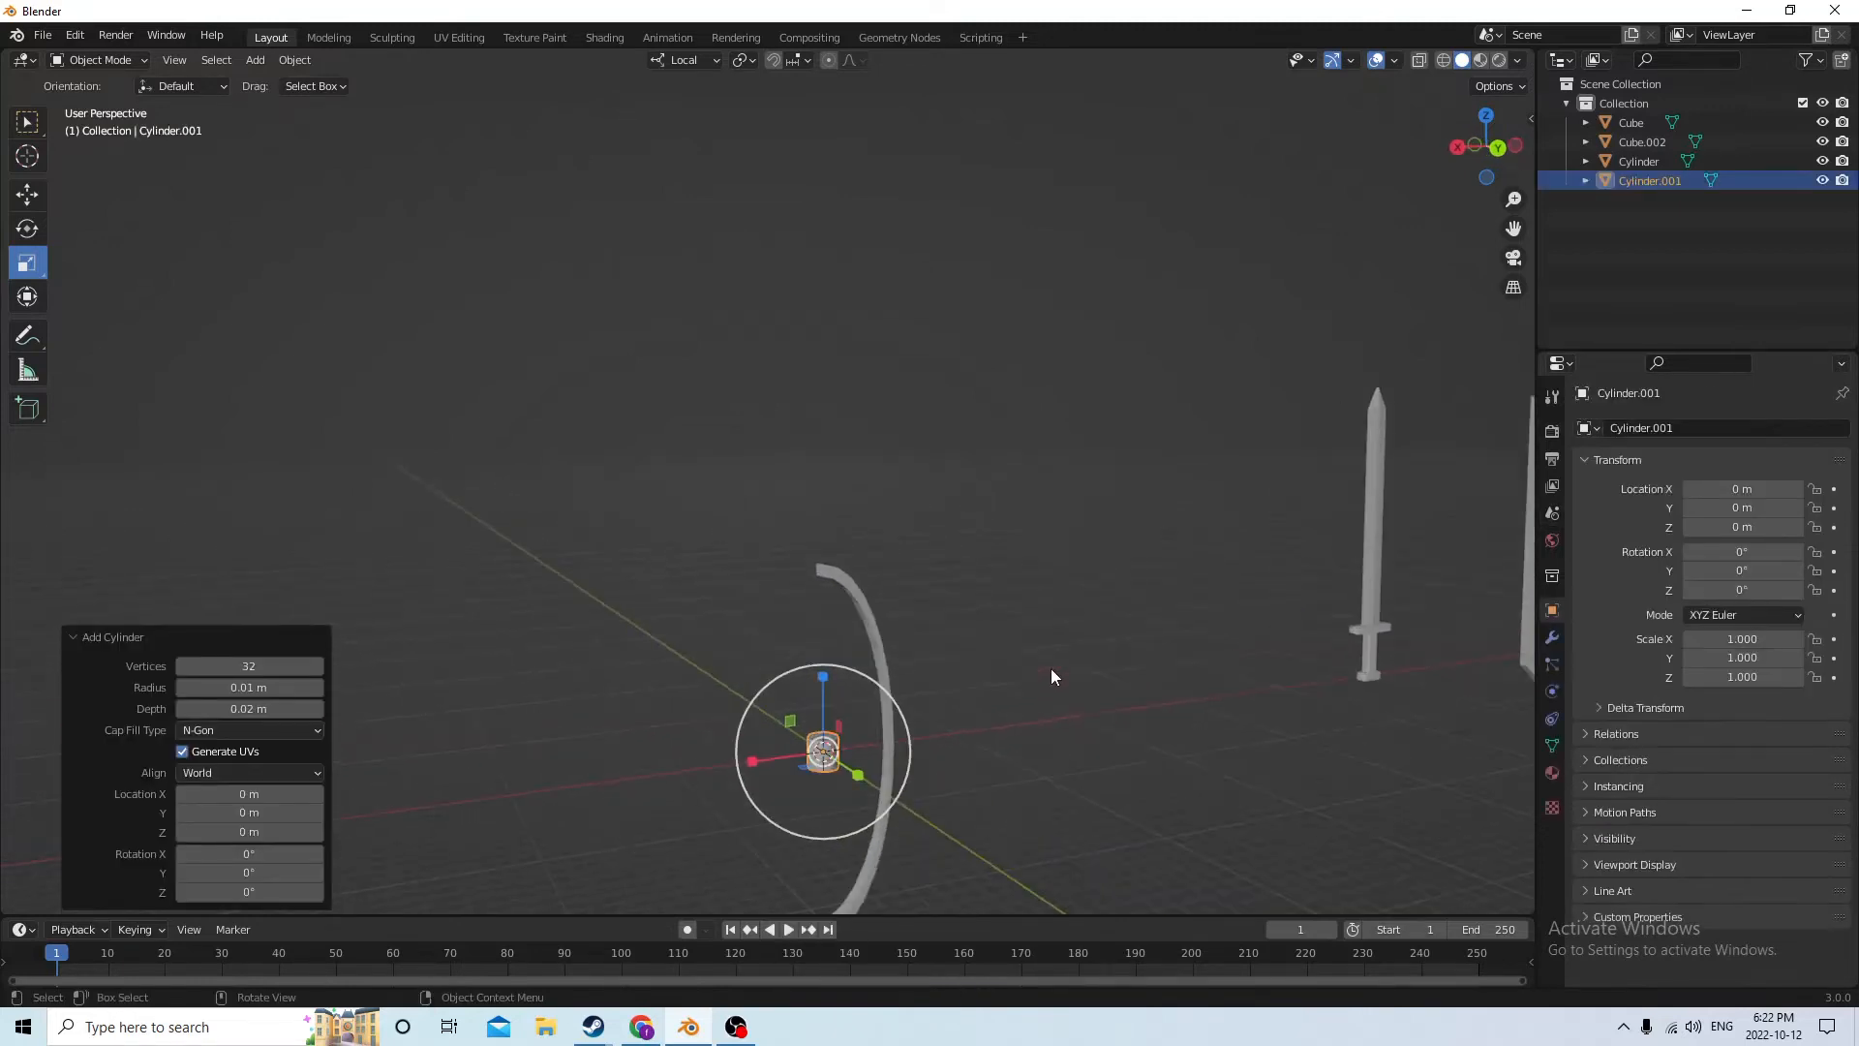
Stretch the new cylinder along its local Z axis to a Z scale of about 33
key(s)
key(z)
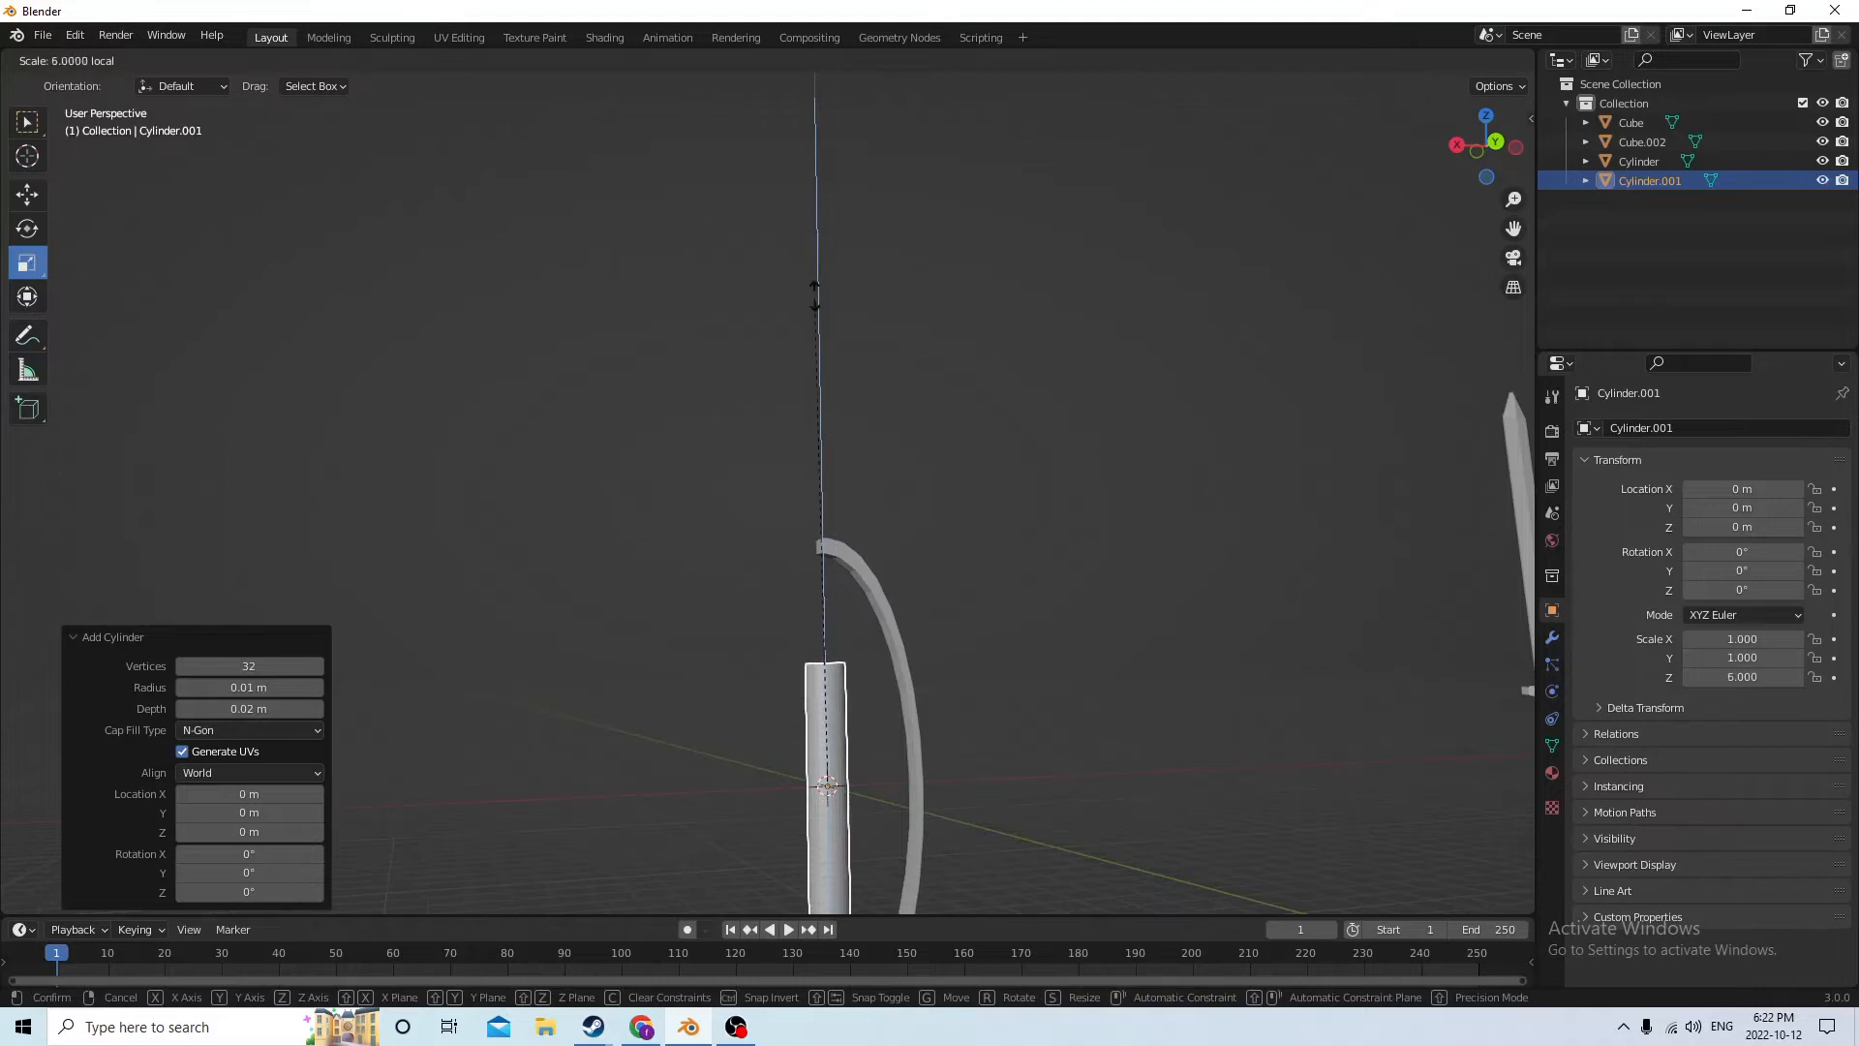
click(816, 299)
scroll(846, 490, down, 4)
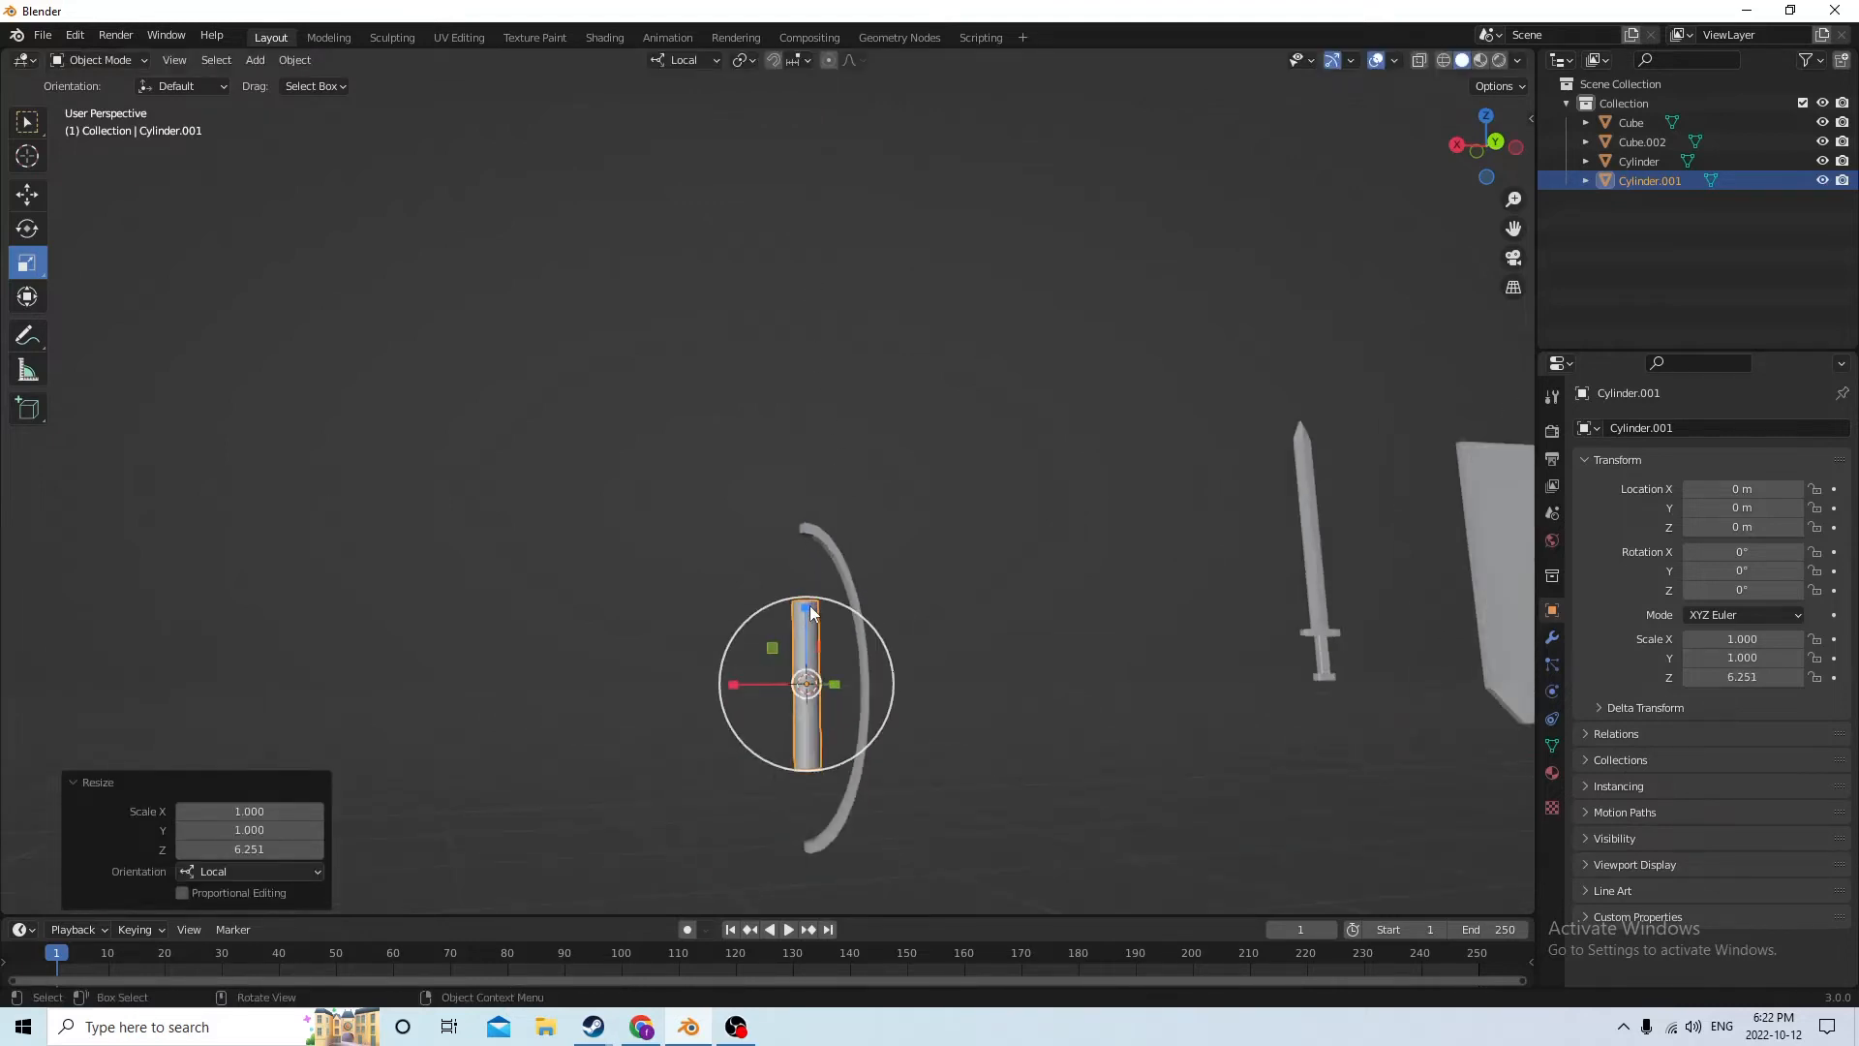
drag(812, 610, 816, 418)
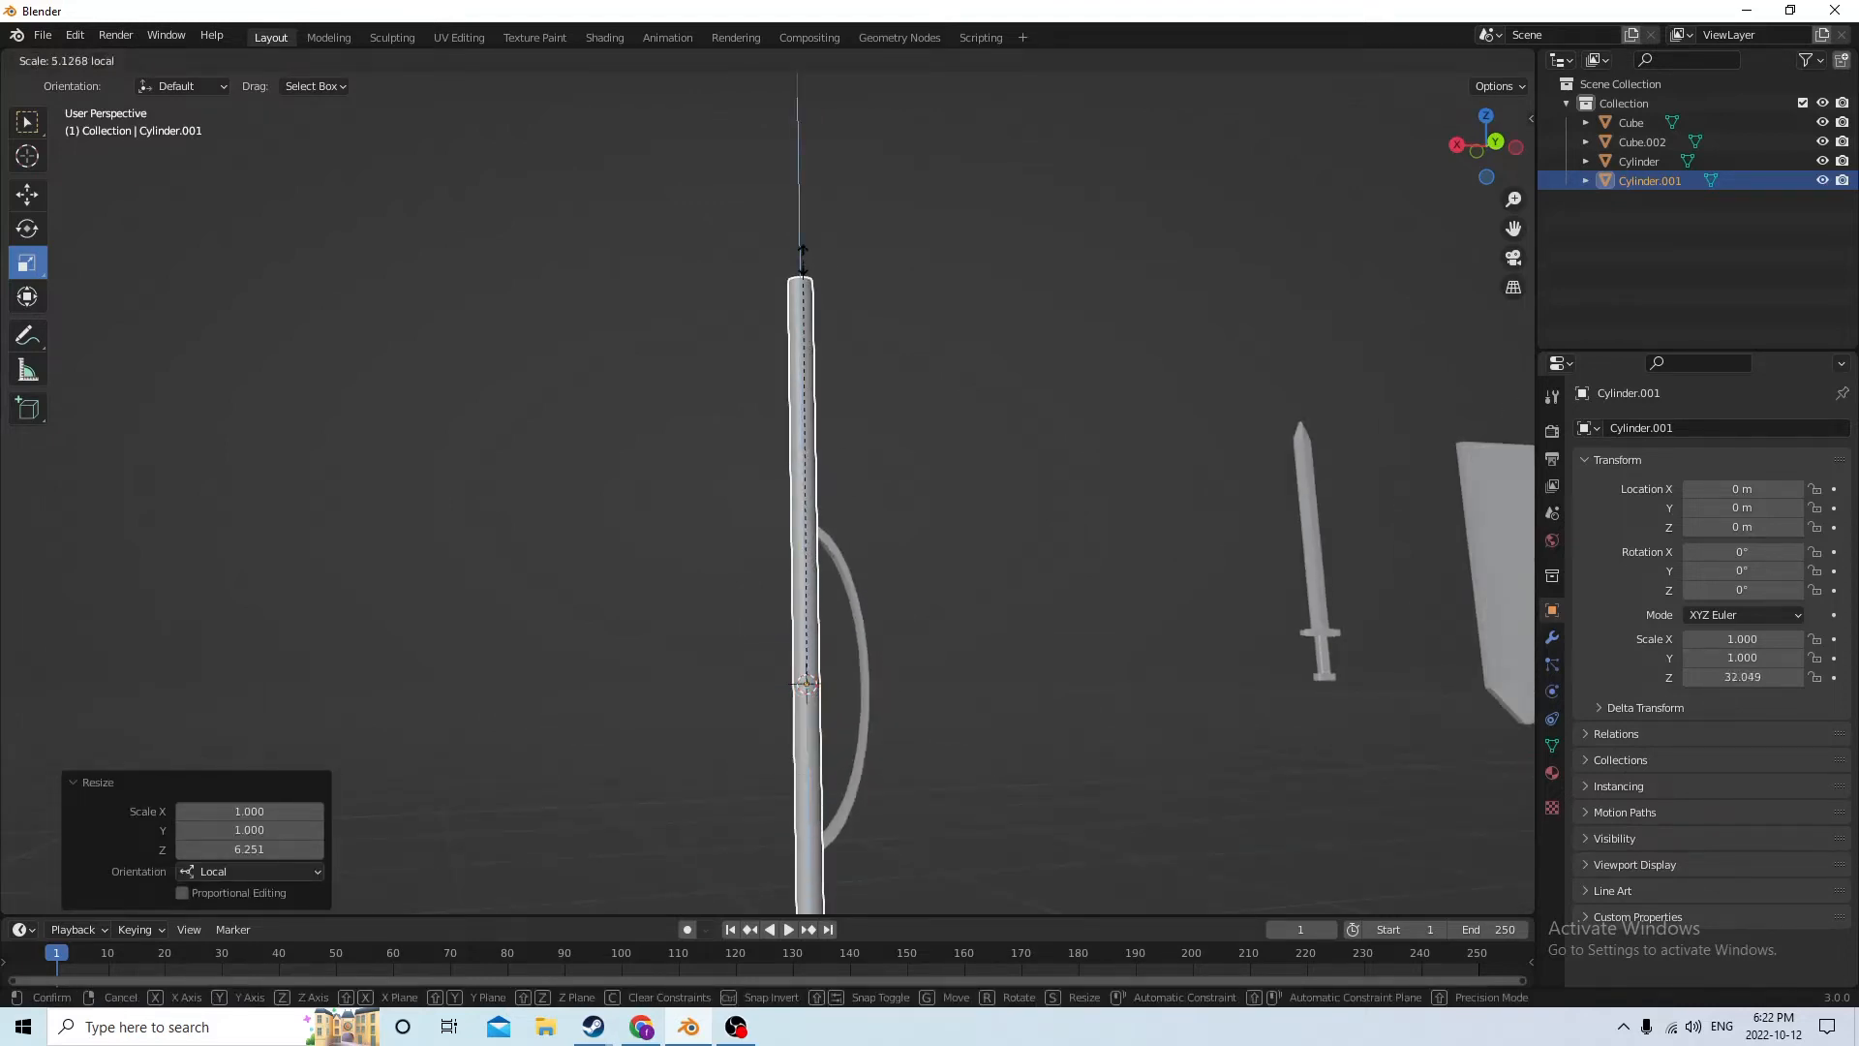
drag(801, 253, 804, 250)
middle_drag(803, 250, 1102, 573)
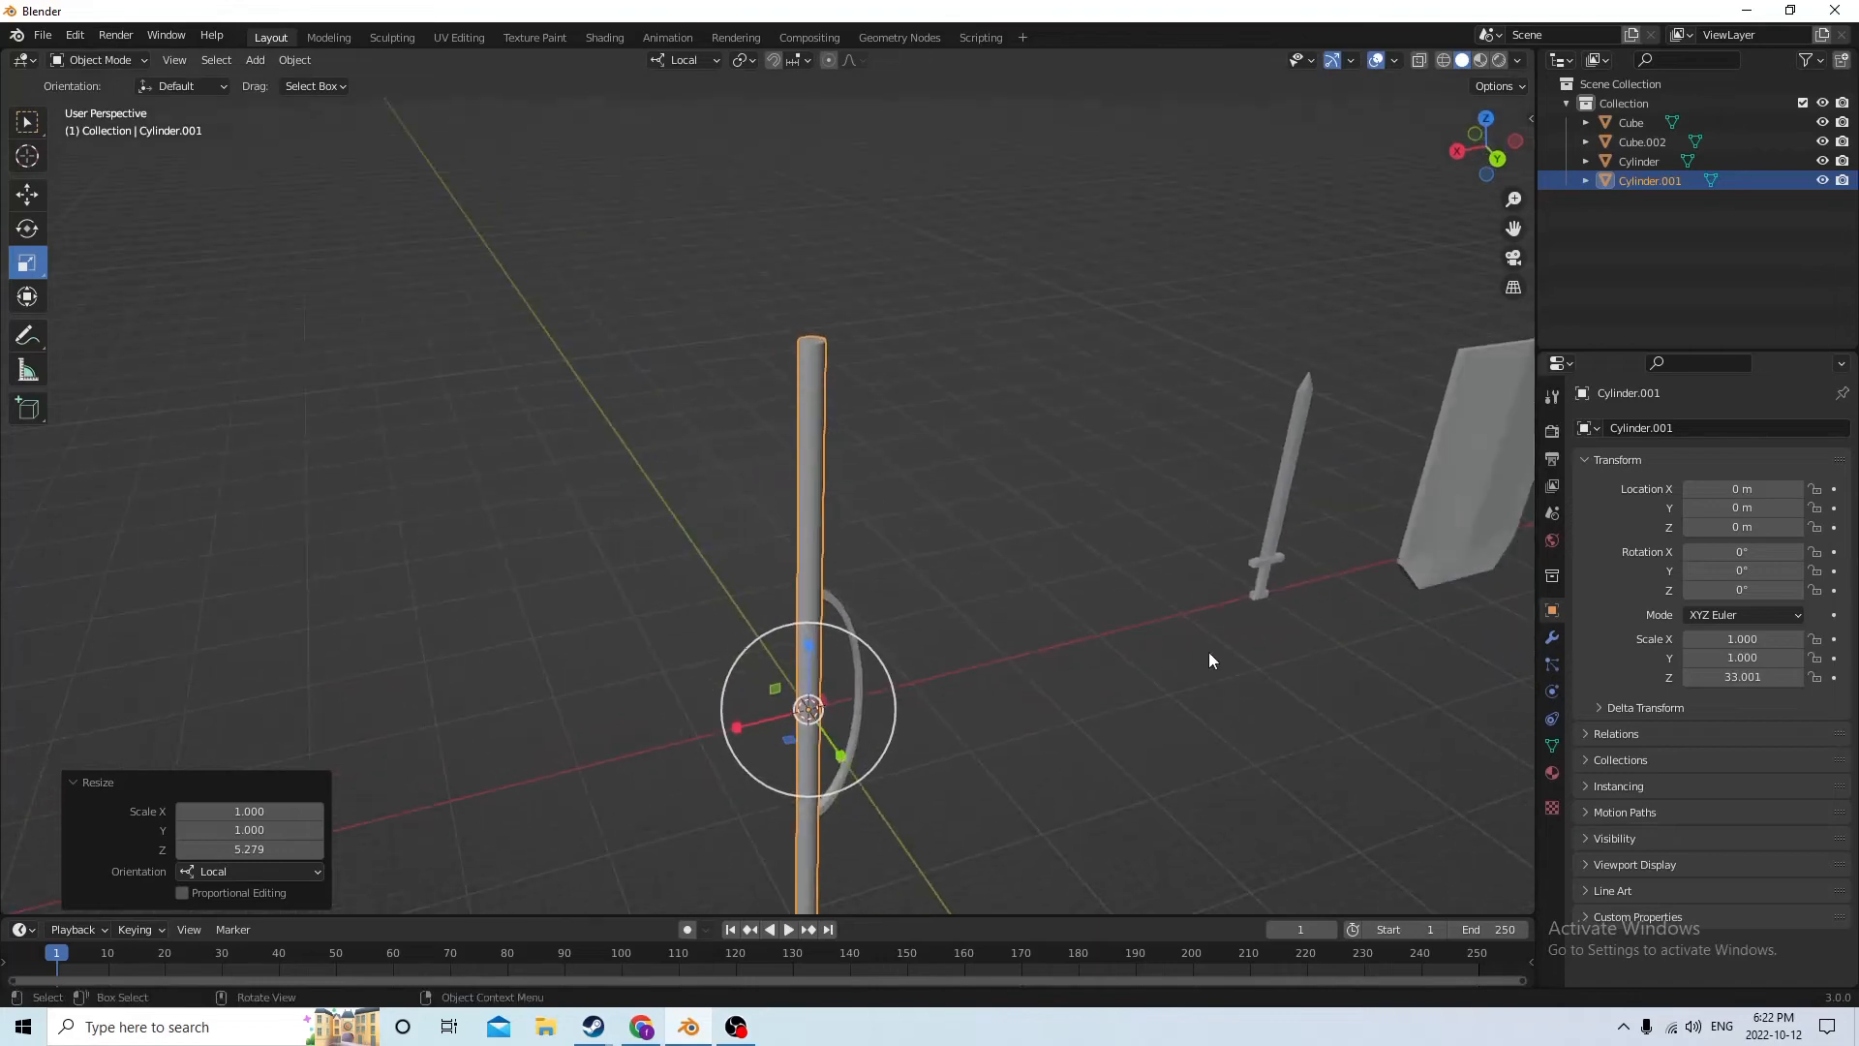
Scale the cylinder uniformly by 0.334 to slim it, and stretch it along local Z by 1.917
key(s)
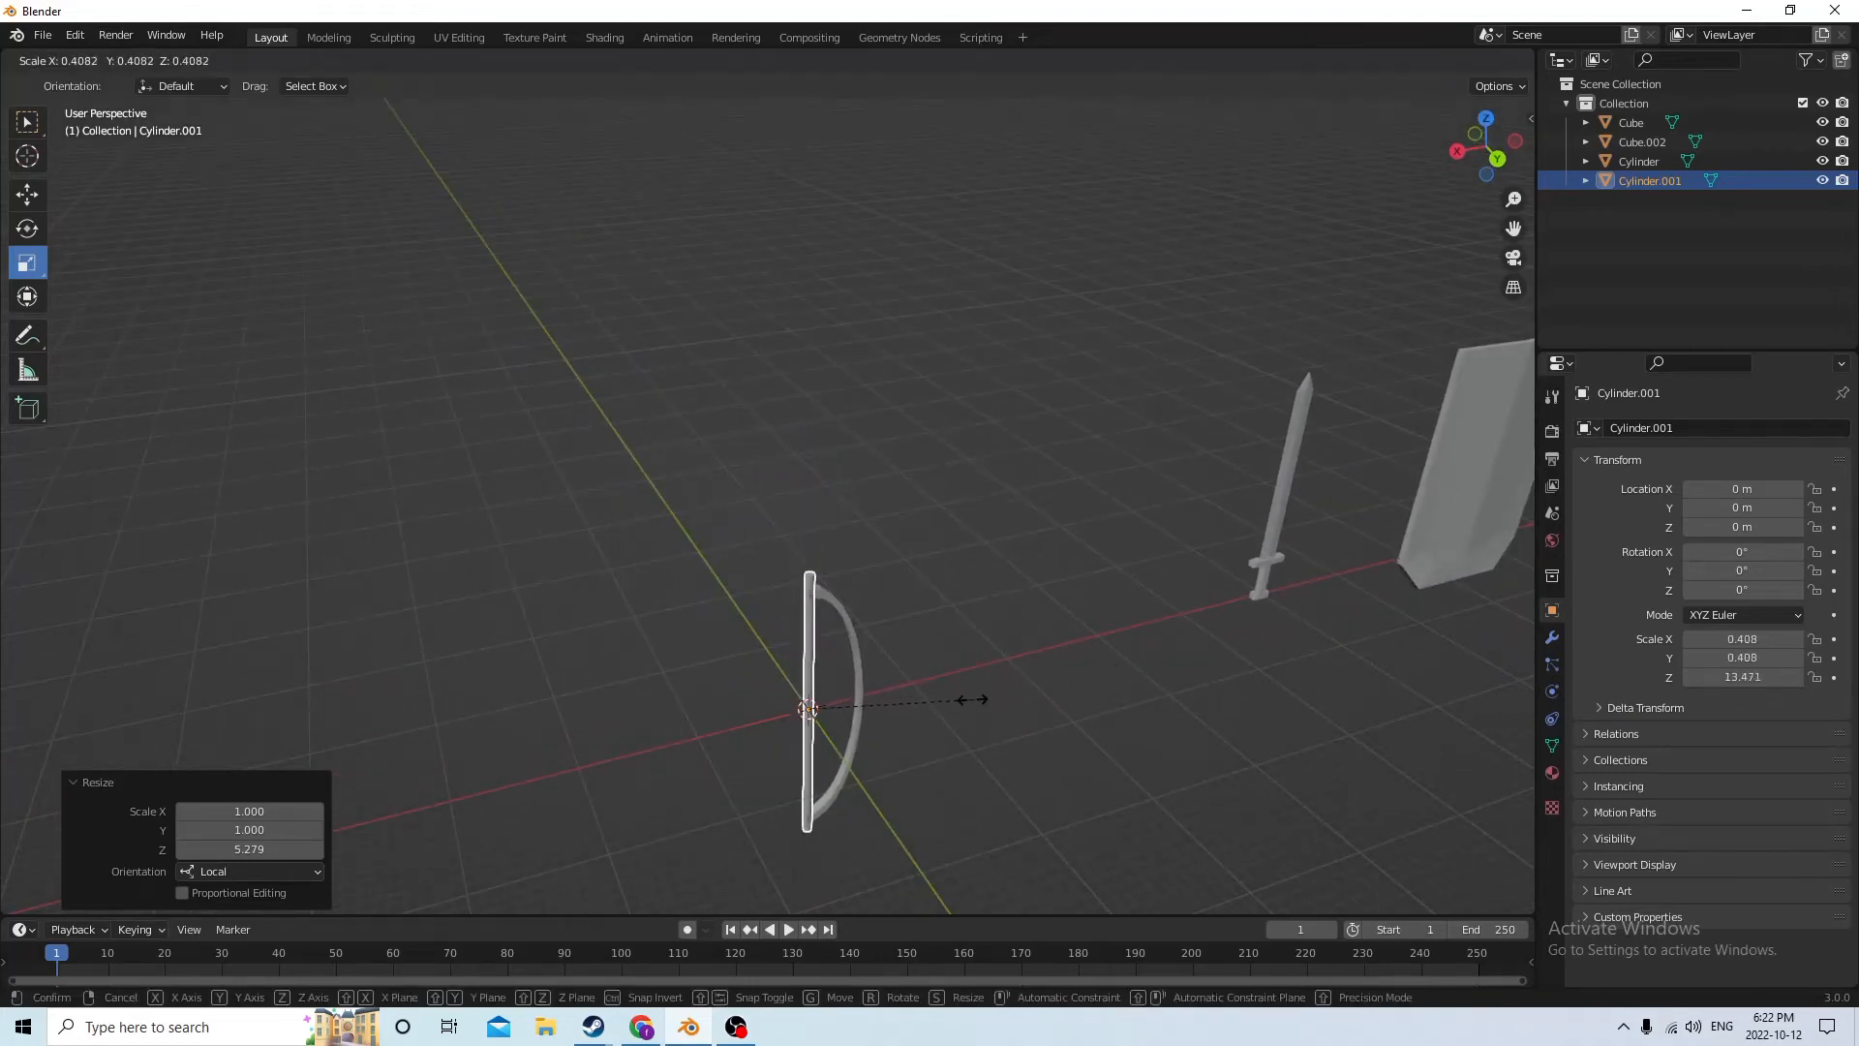
click(944, 701)
middle_drag(936, 676, 922, 542)
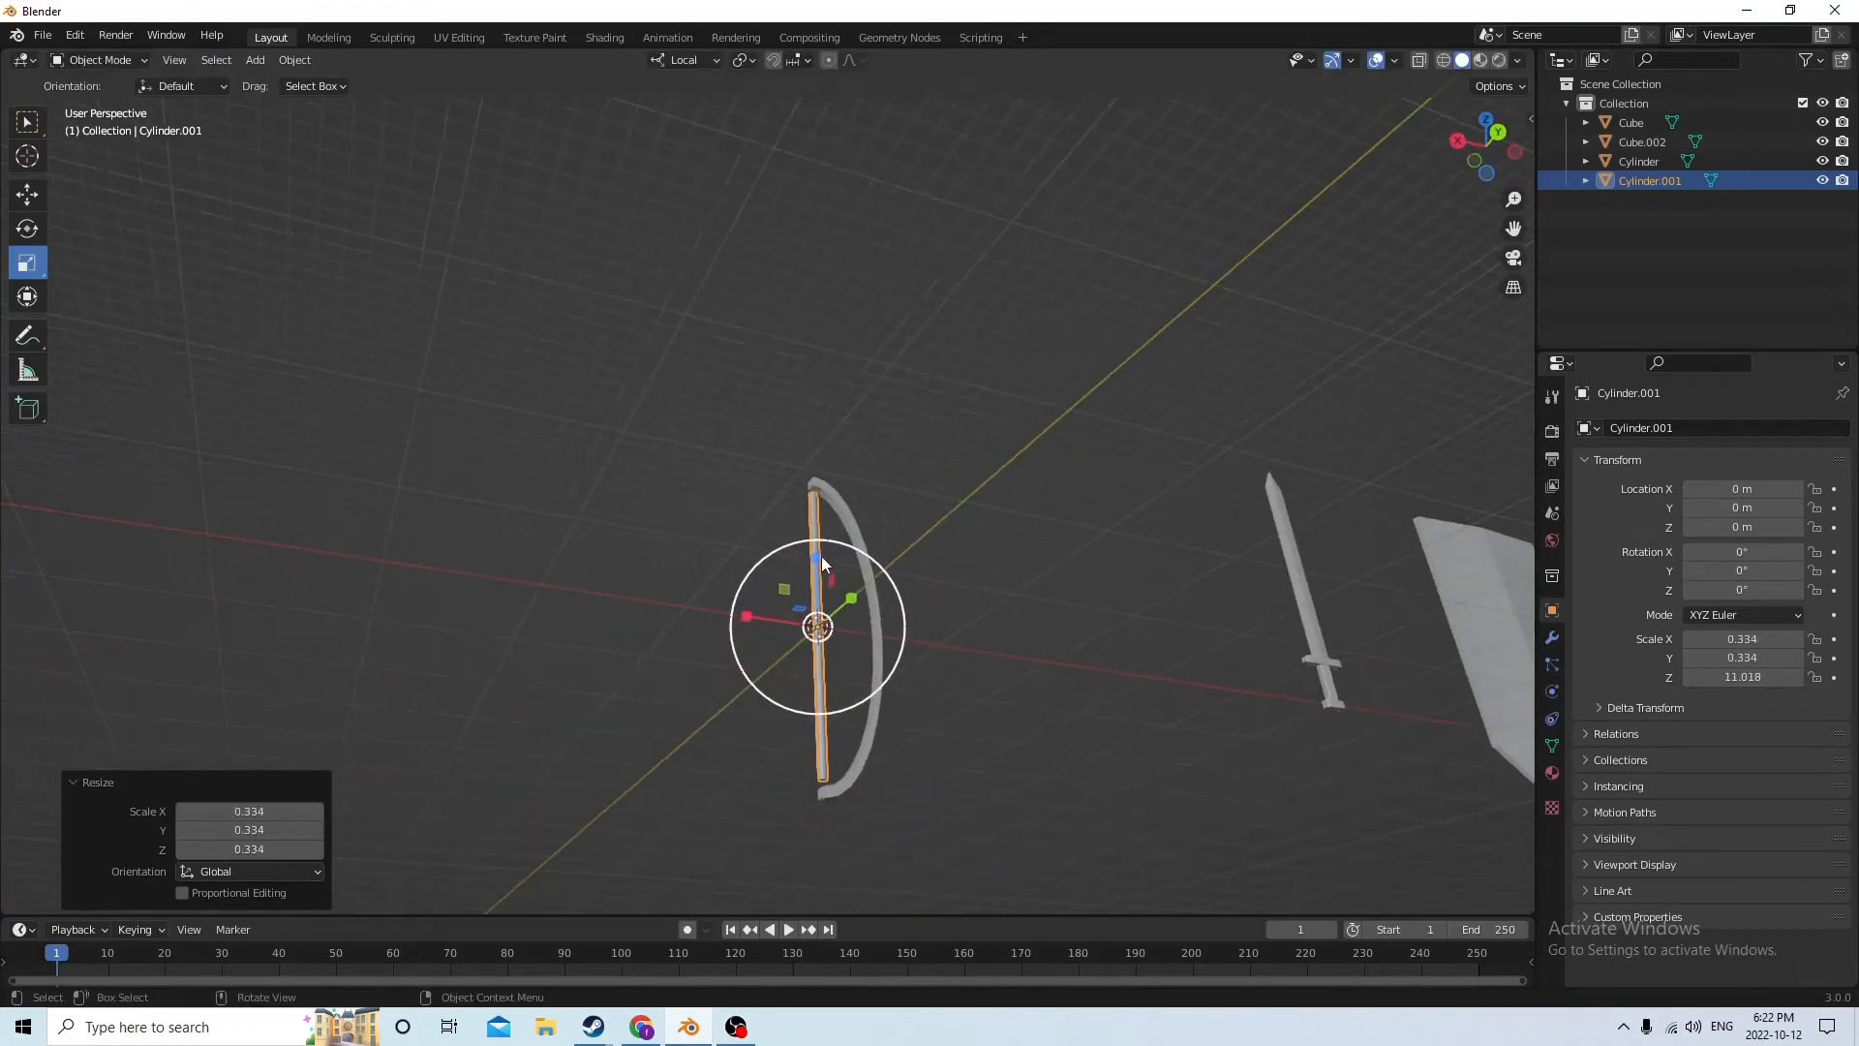
drag(811, 556, 809, 482)
middle_drag(810, 527, 978, 712)
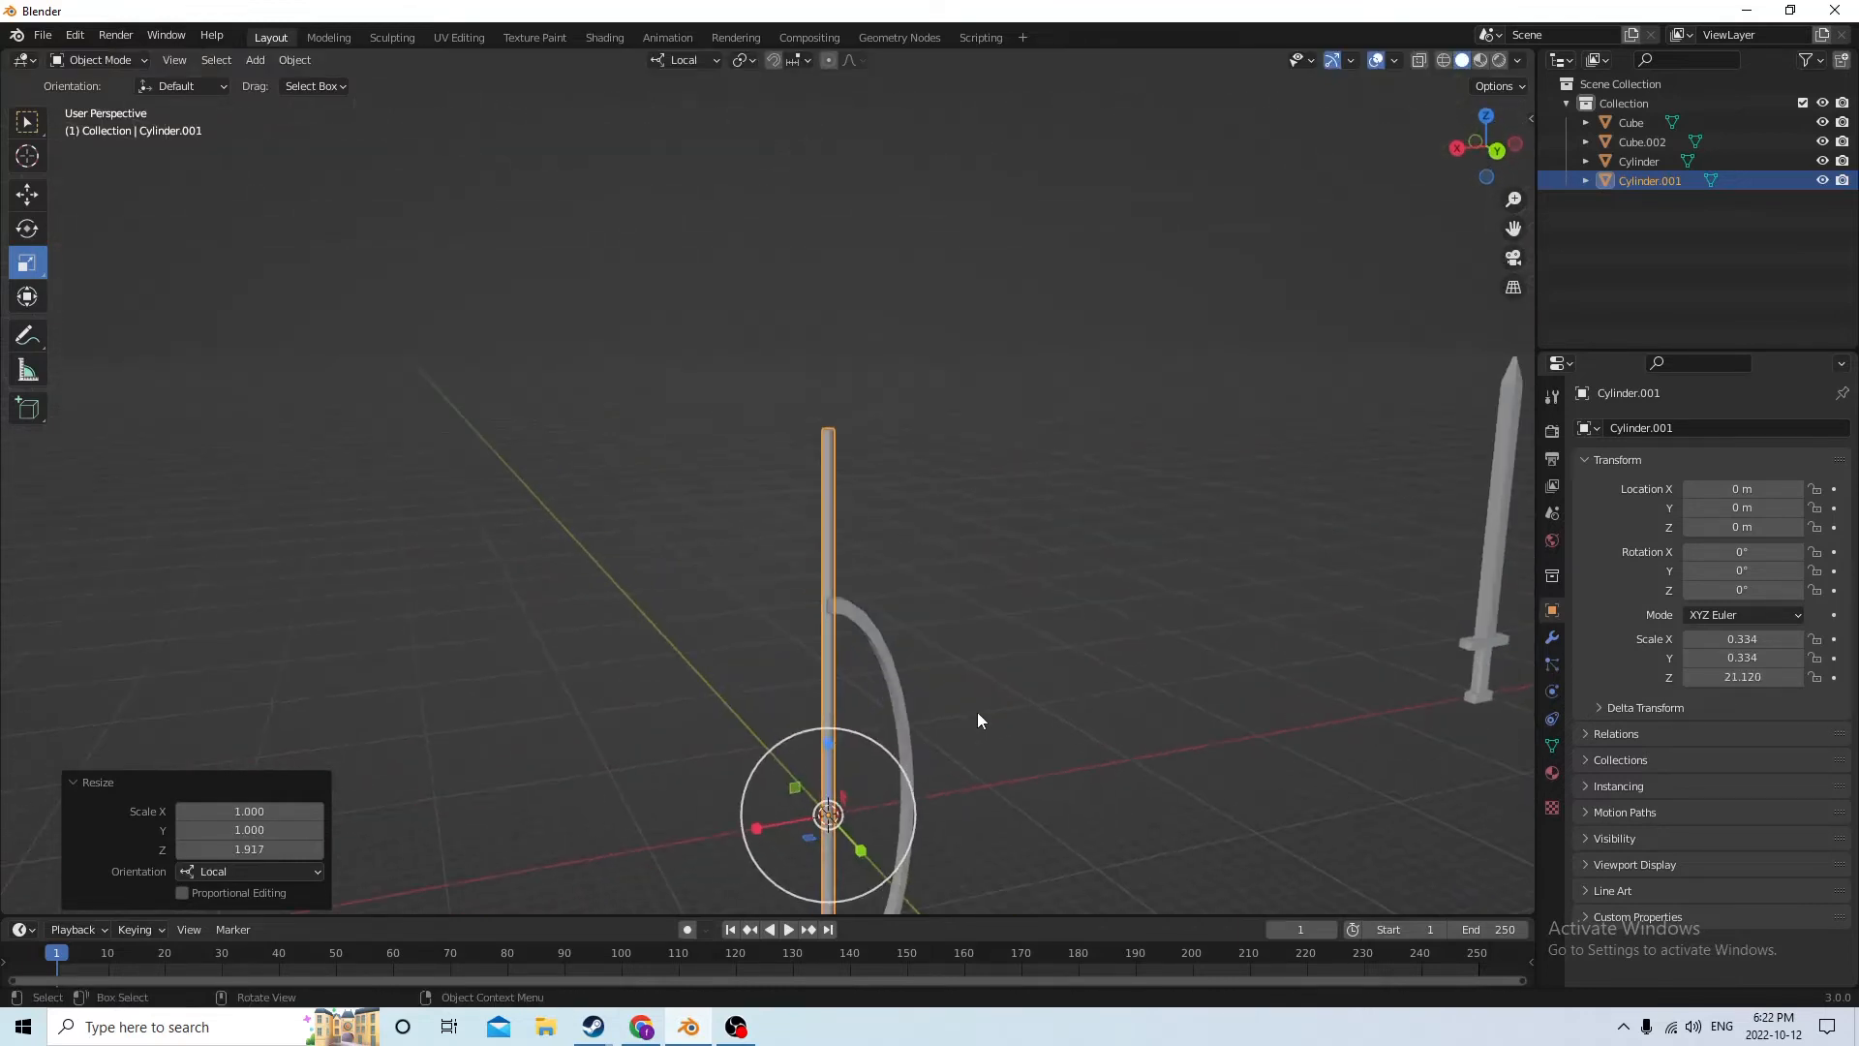
Thin the cylinder uniformly to 0.137 X and Y scale, and stretch it along local Z by 1.358
key(s)
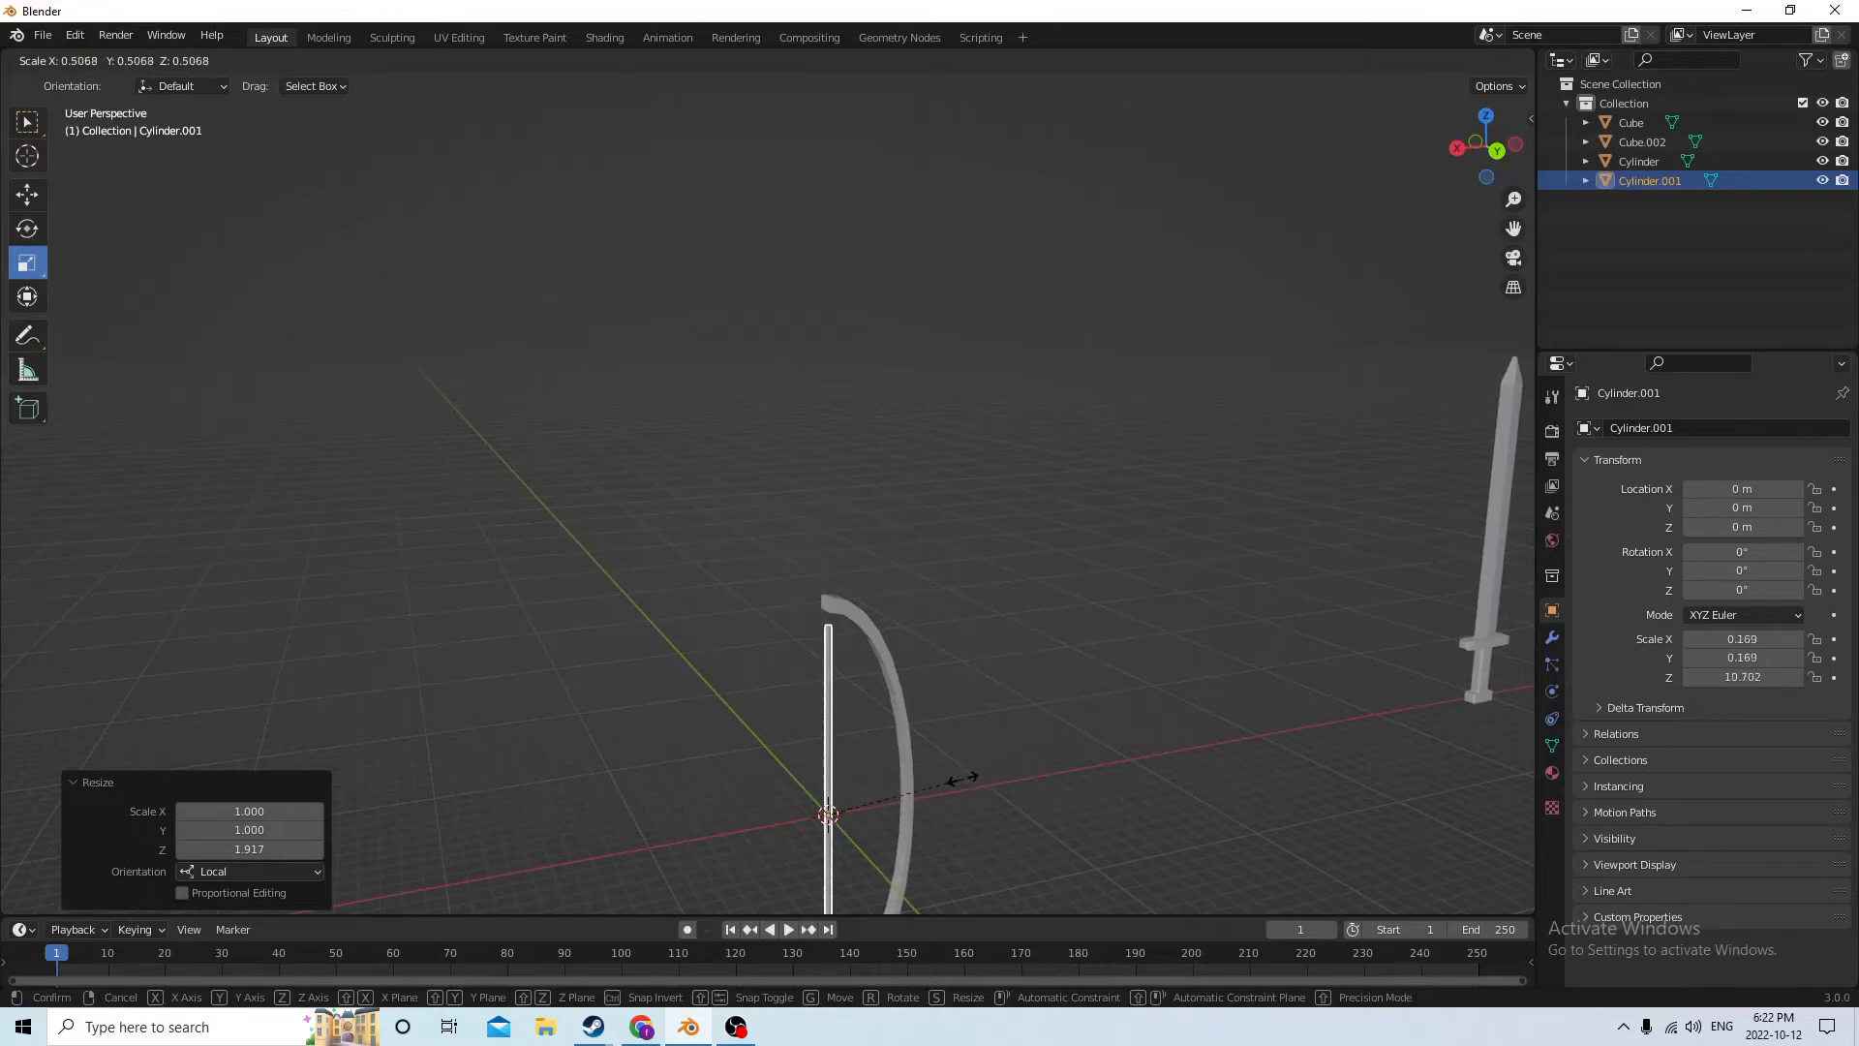
click(937, 786)
middle_drag(937, 786, 905, 683)
drag(833, 700, 830, 668)
middle_drag(831, 668, 980, 759)
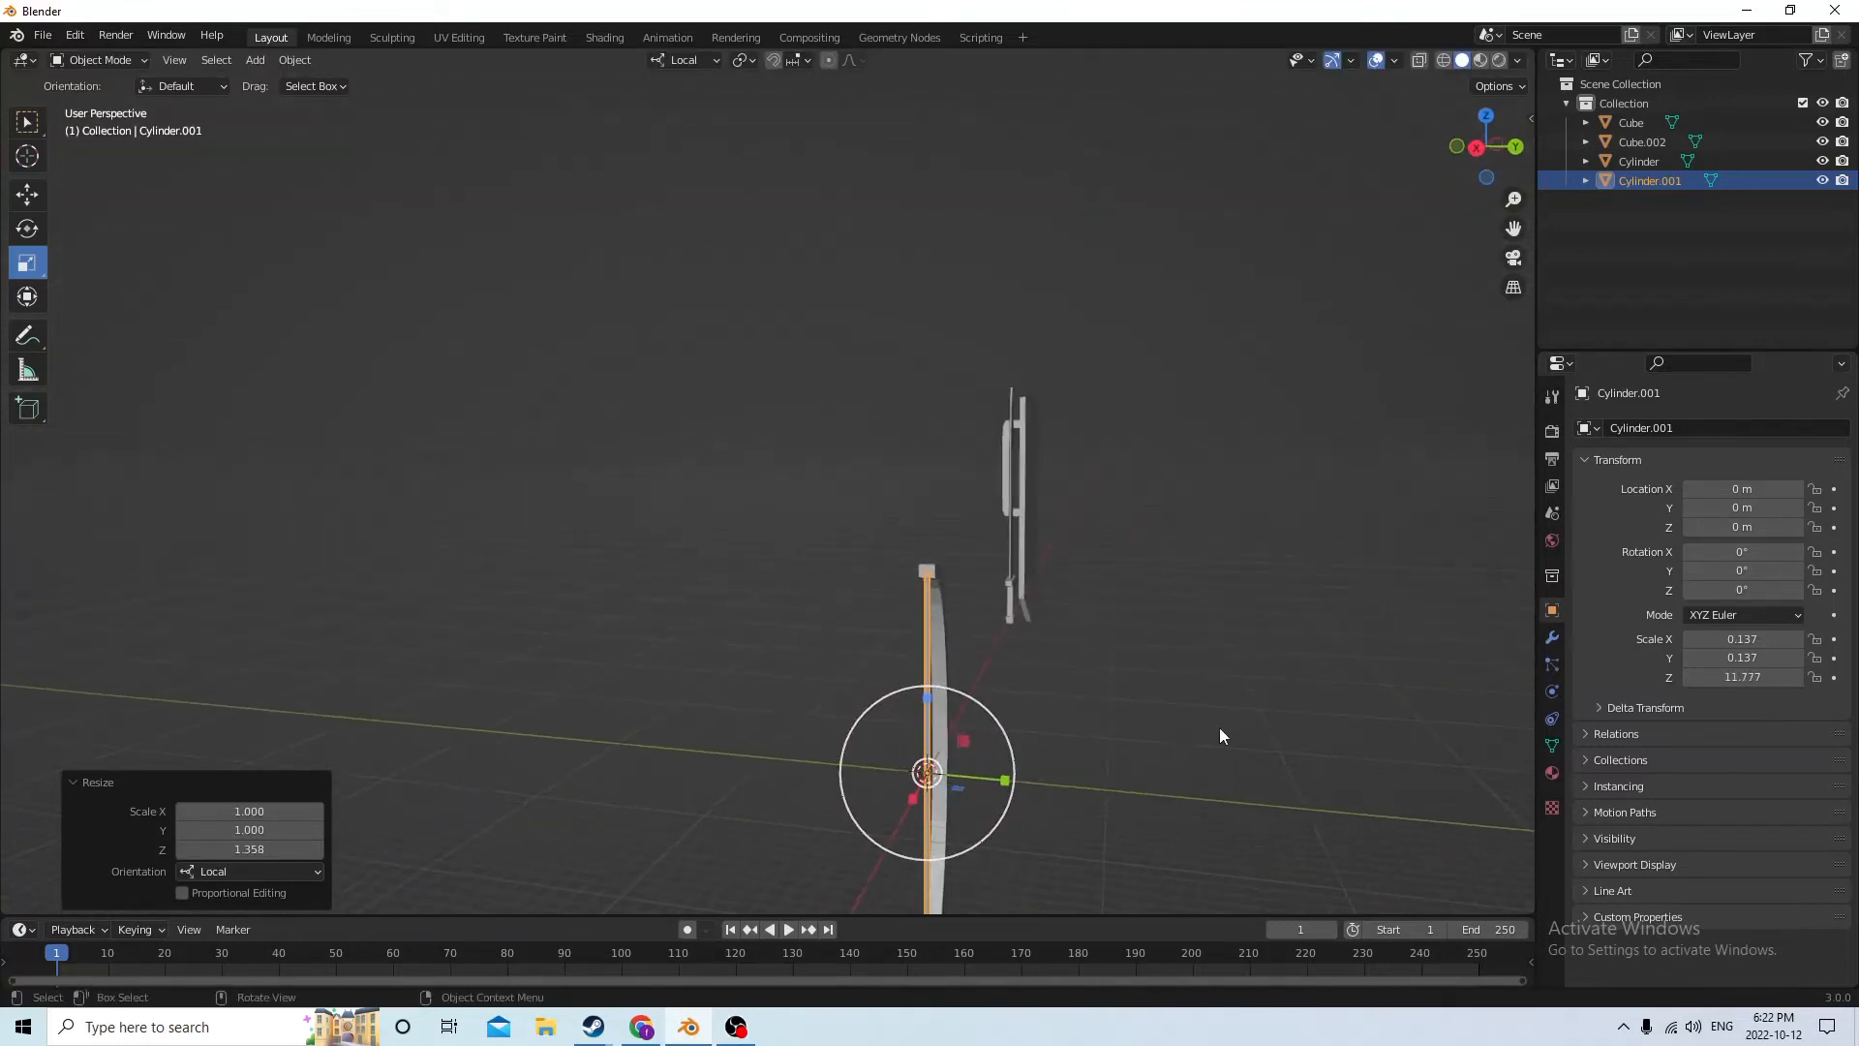
Scale the cylinder uniformly by 0.788 and stretch it along local Z by 1.255 to span the arc's tips
key(s)
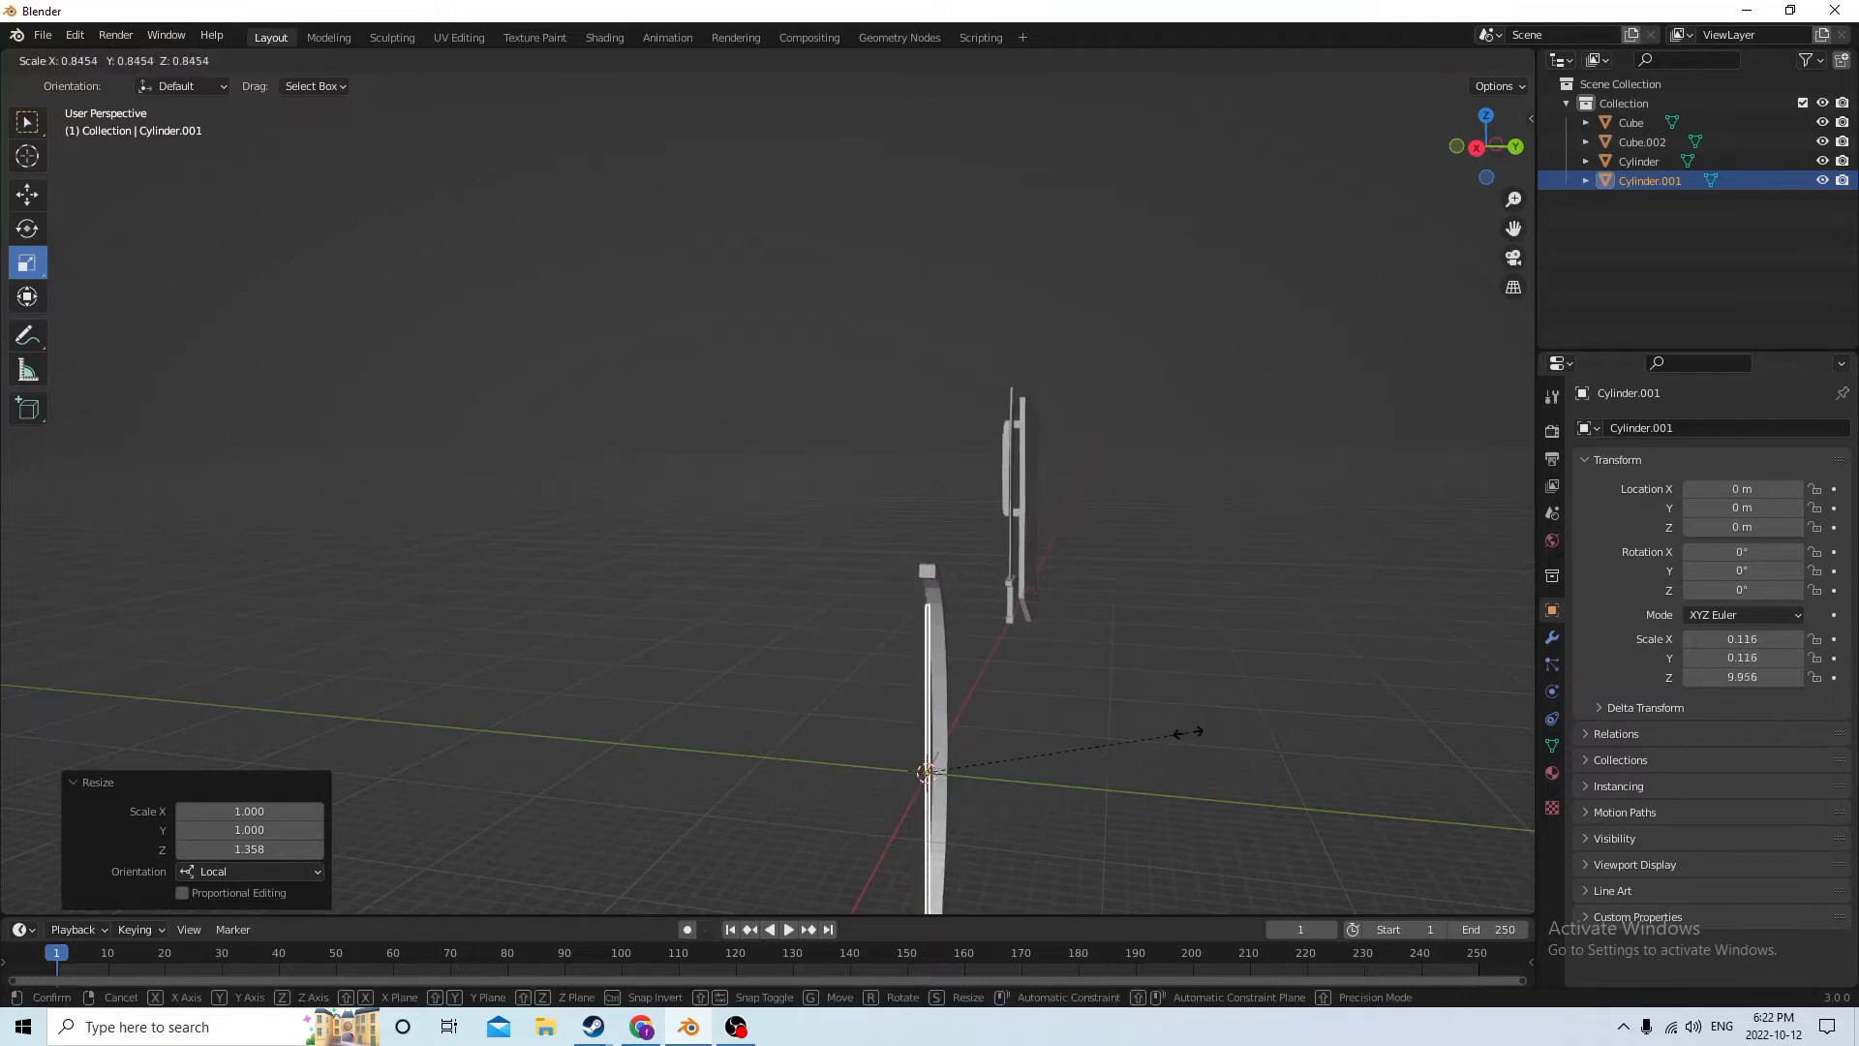
click(1171, 730)
middle_drag(1172, 730, 869, 706)
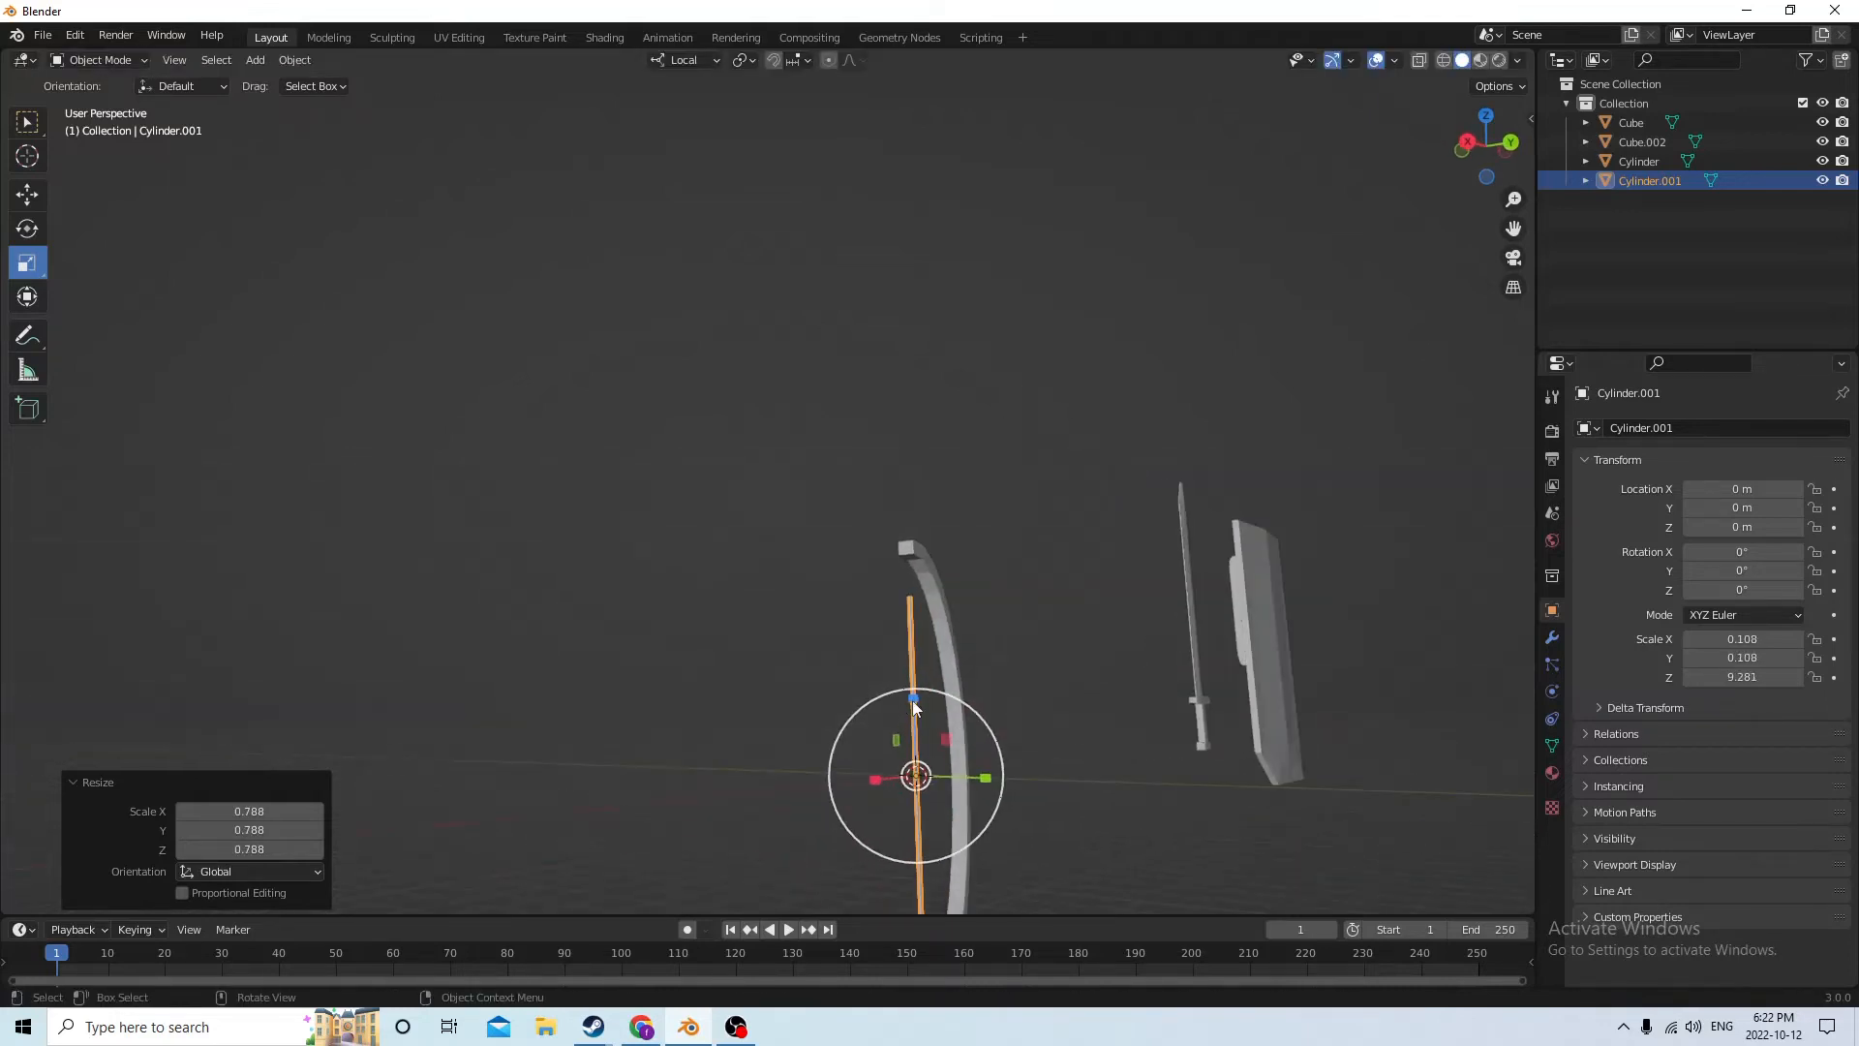
drag(914, 699, 904, 679)
middle_drag(904, 679, 858, 661)
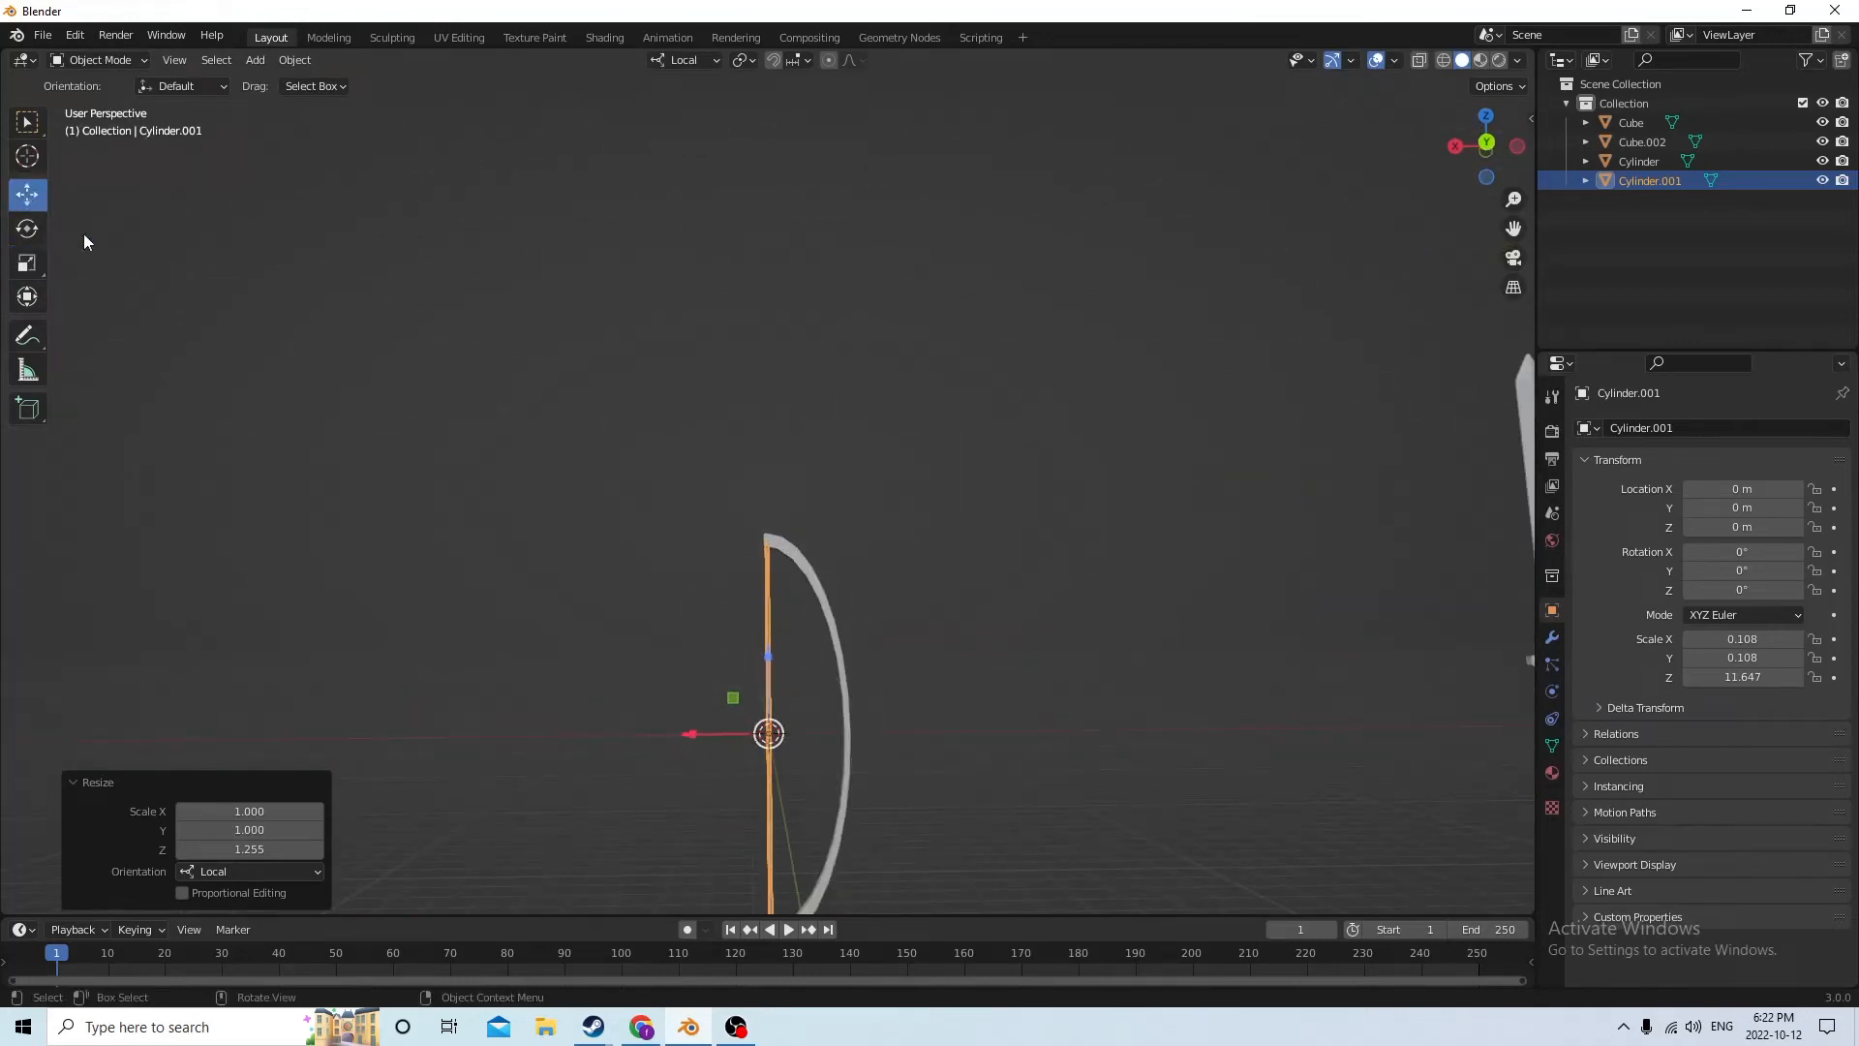
Move the thin string cylinder to X -0.005869 m so it sits within the arc's ends
drag(694, 734, 717, 761)
middle_drag(718, 761, 1026, 789)
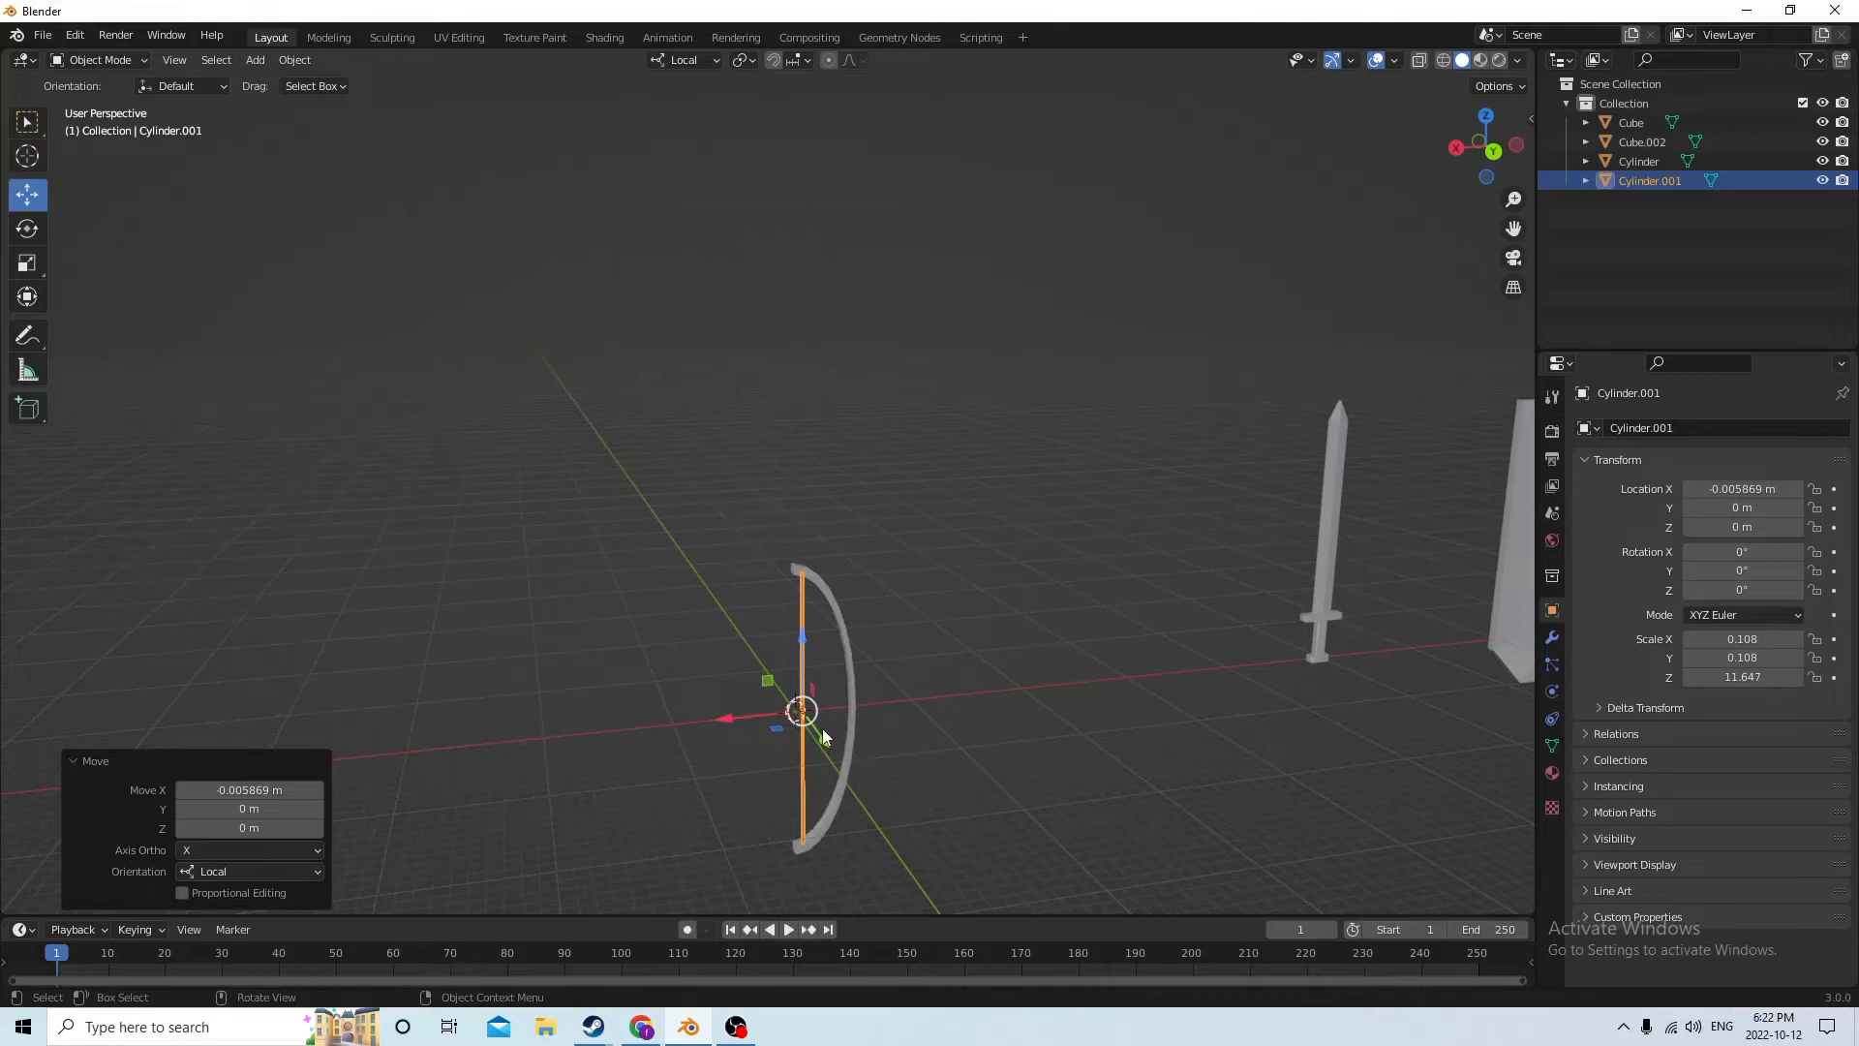
middle_drag(822, 728, 784, 702)
Duplicate the bowstring cylinder and move the copy about 0.15 m along X, away from the bow
click(772, 674)
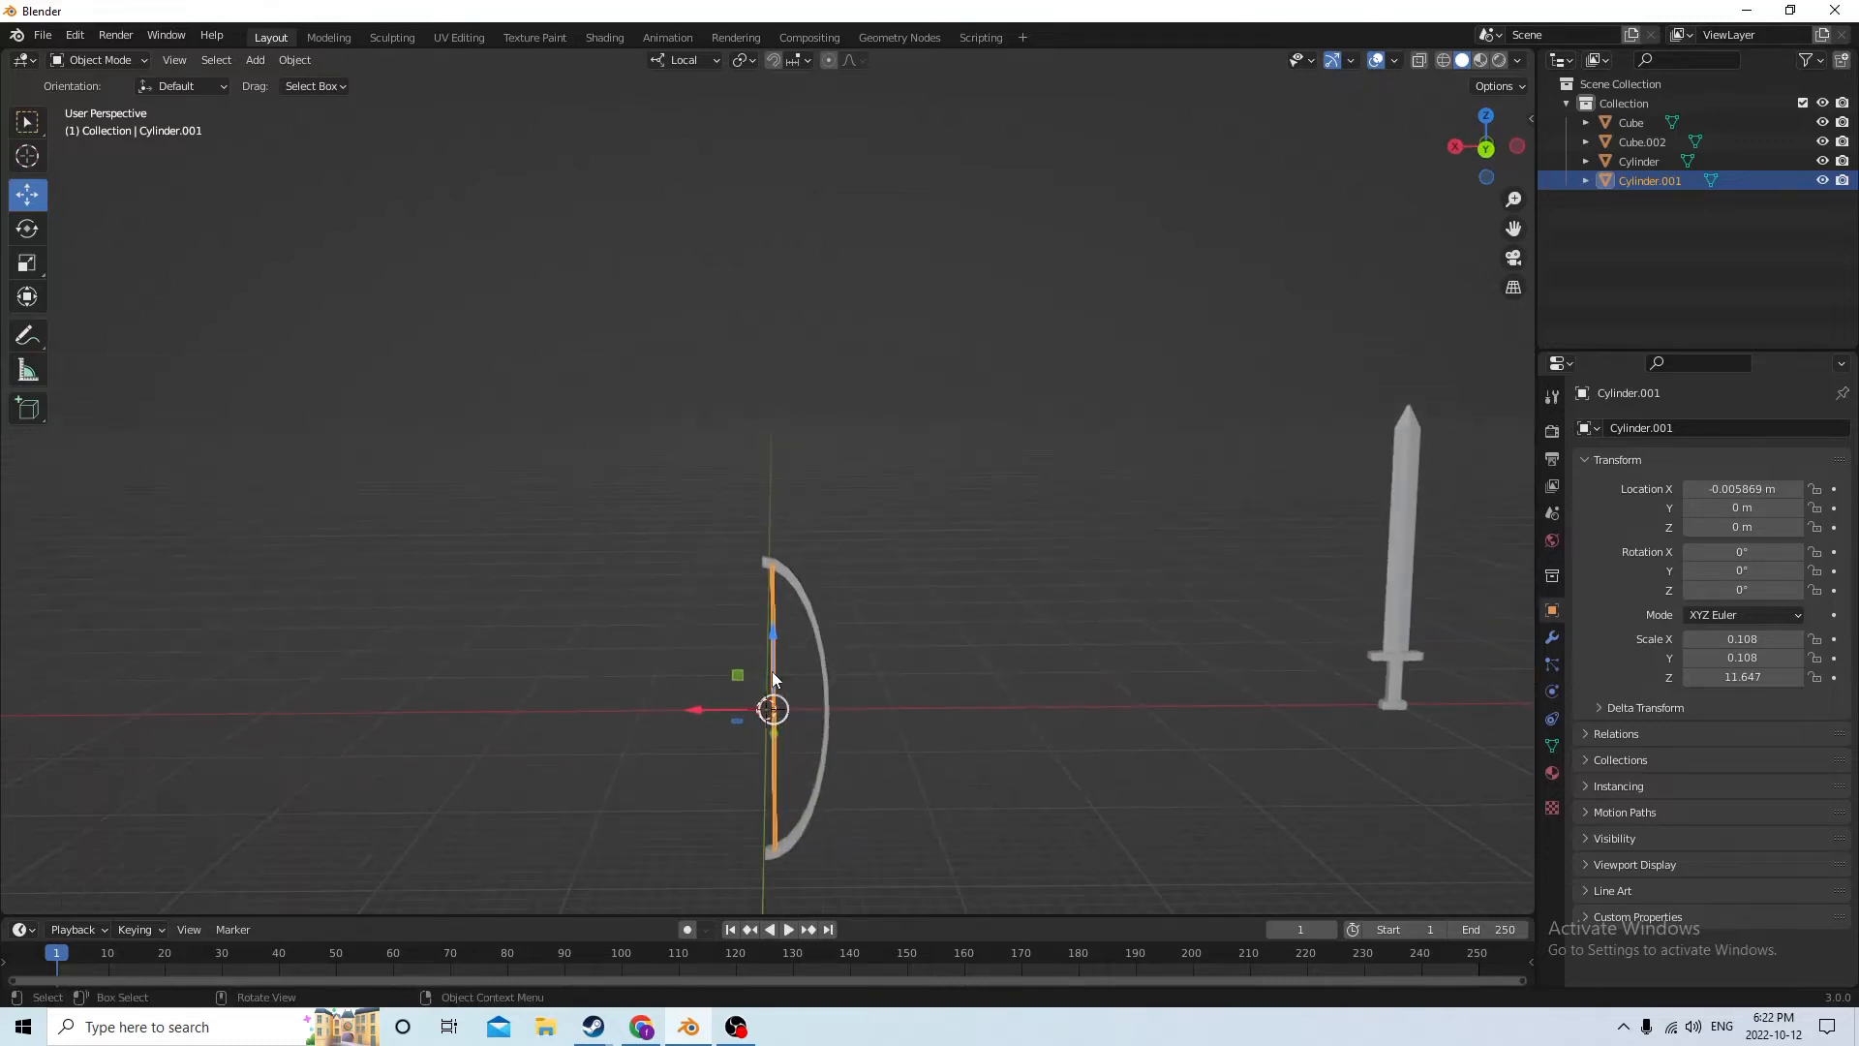
key(shift+d)
key(Escape)
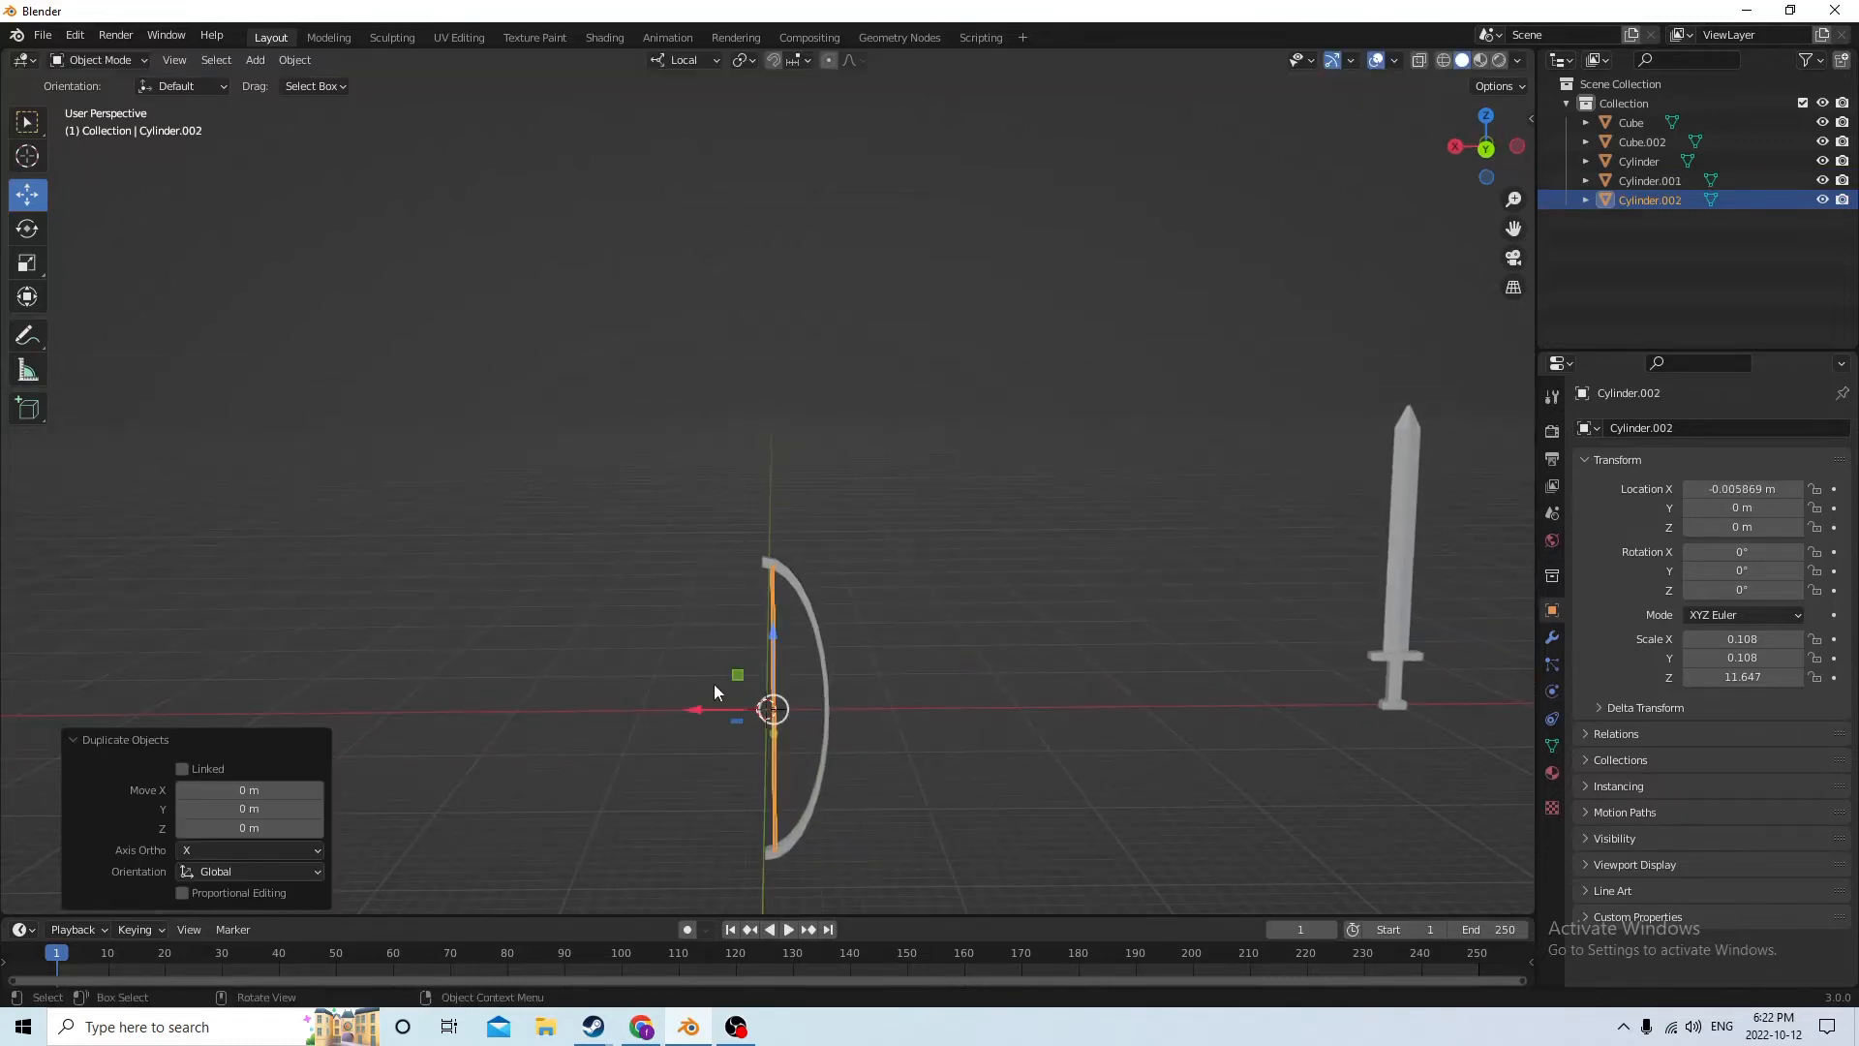
key(g)
key(x)
drag(644, 698, 489, 699)
scroll(823, 721, up, 2)
middle_drag(827, 723, 967, 766)
scroll(1007, 856, down, 3)
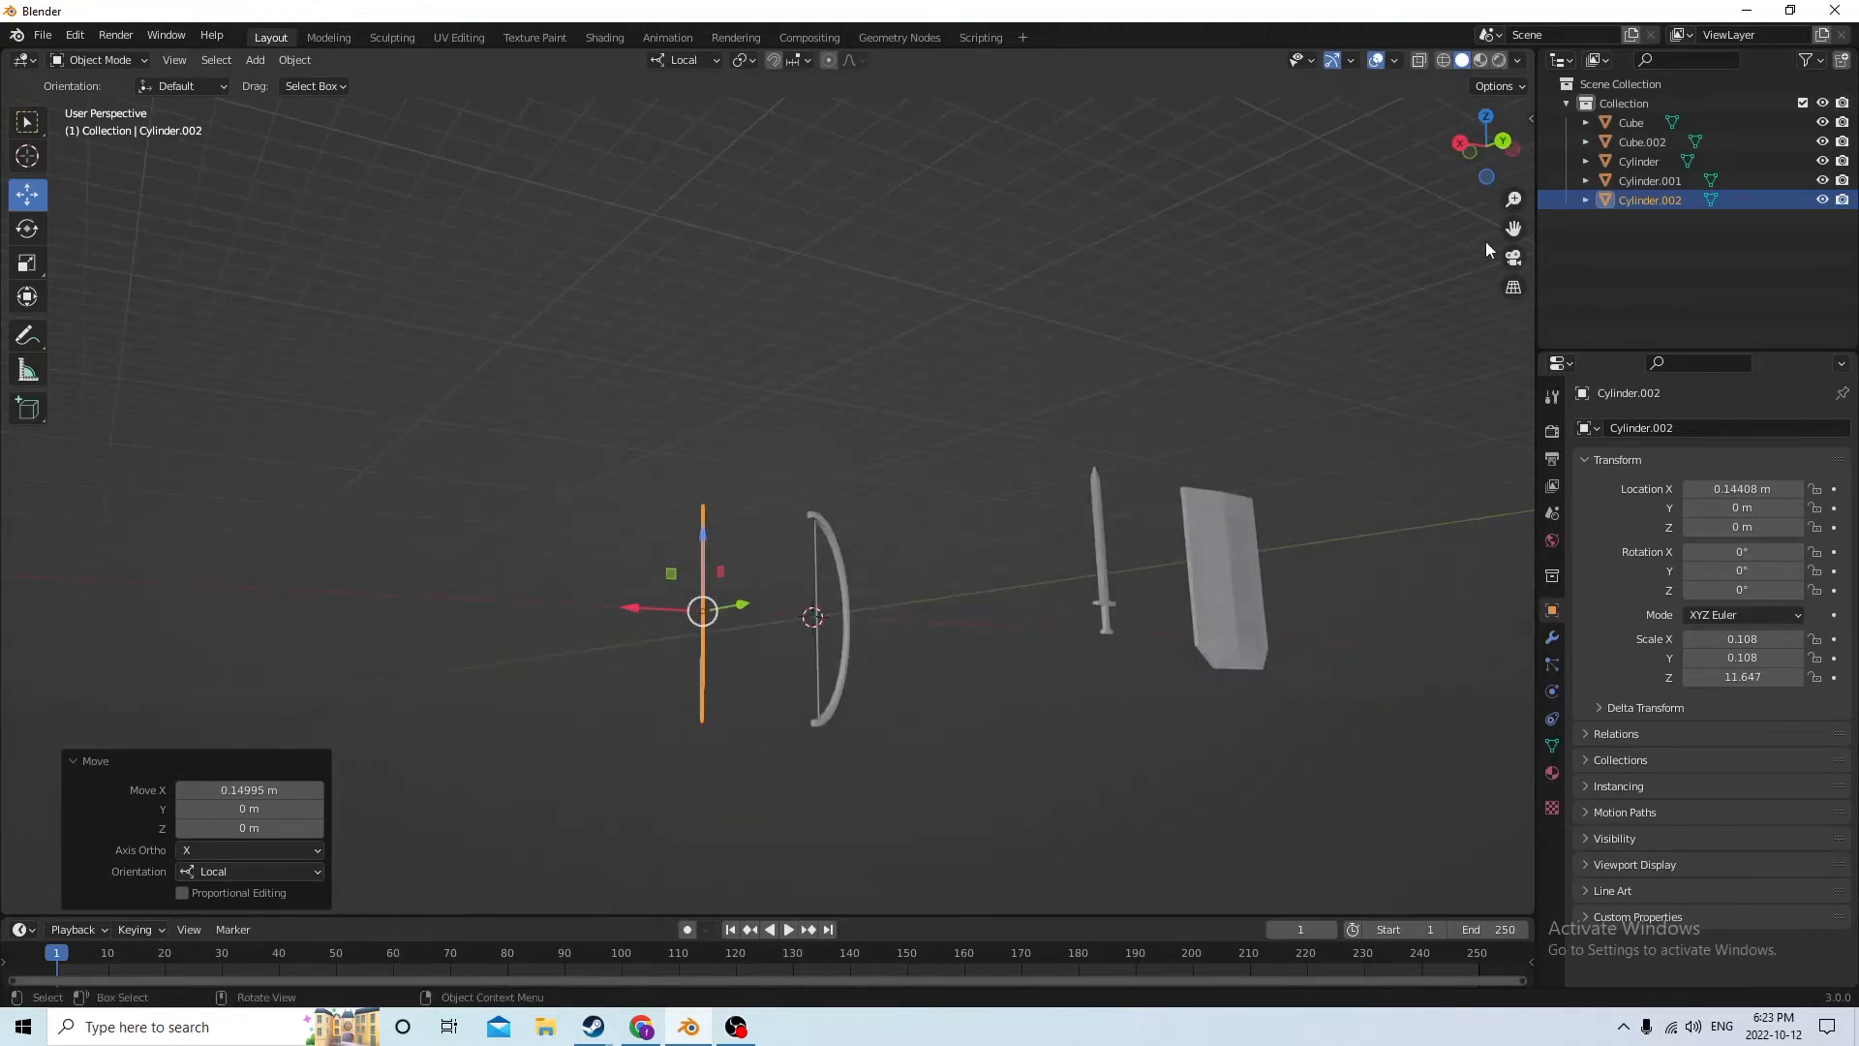
Add a 0.02 m cube and move it to the middle of the arc at X -0.052949 m, Y 0.006837 m
drag(1512, 230, 1555, 124)
middle_drag(1201, 411, 1177, 581)
scroll(1119, 536, up, 3)
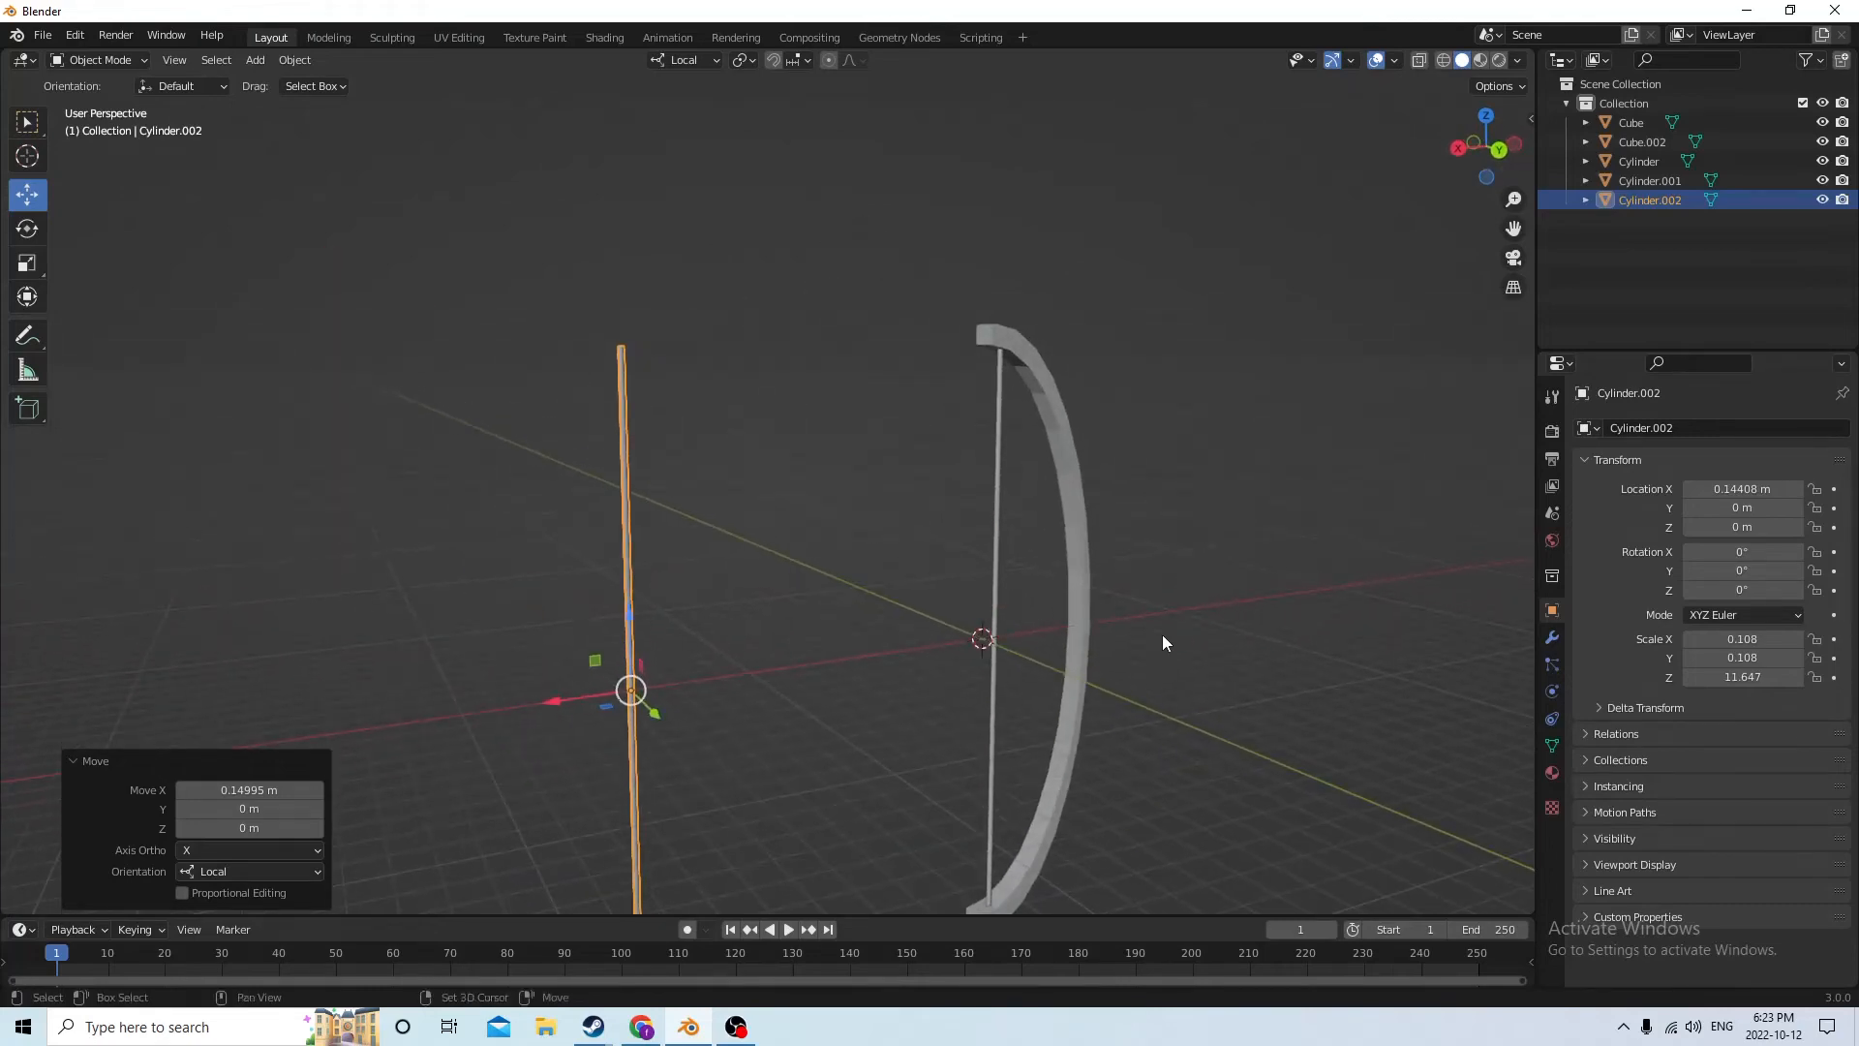
key(shift+a)
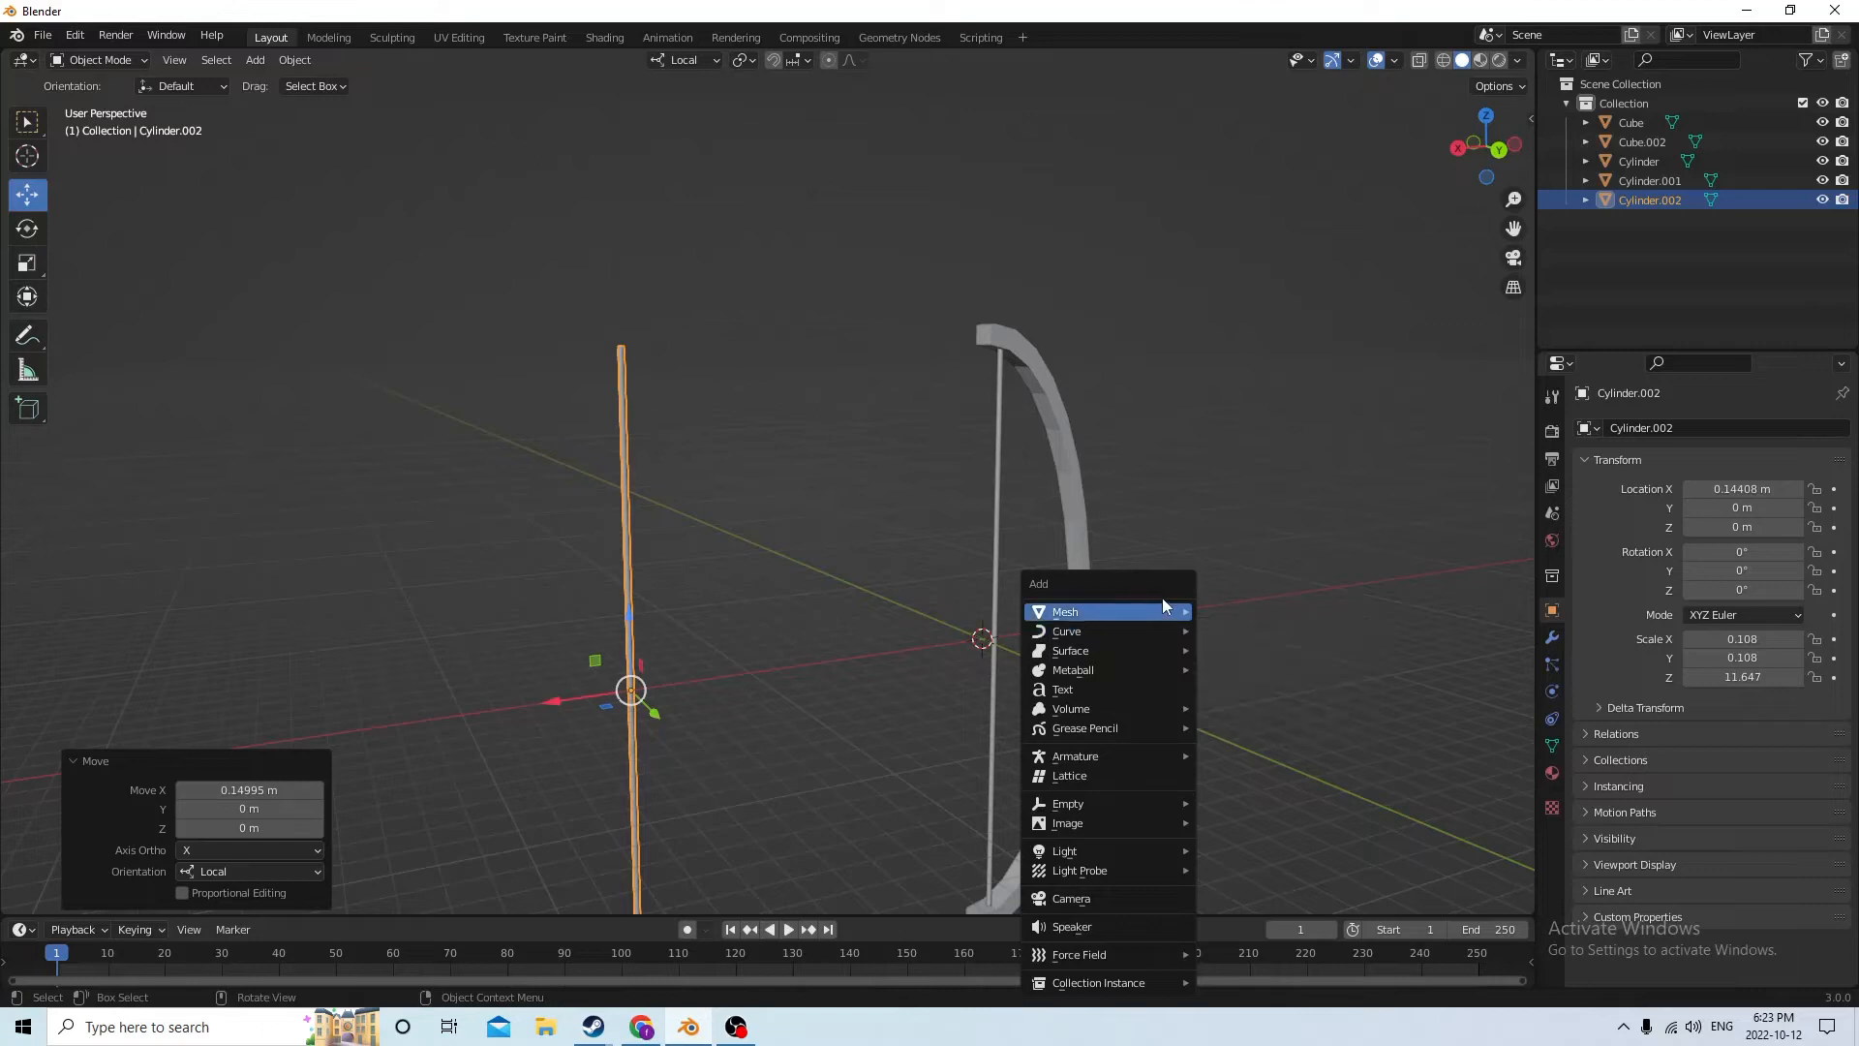
click(1237, 630)
middle_drag(1175, 636, 1092, 647)
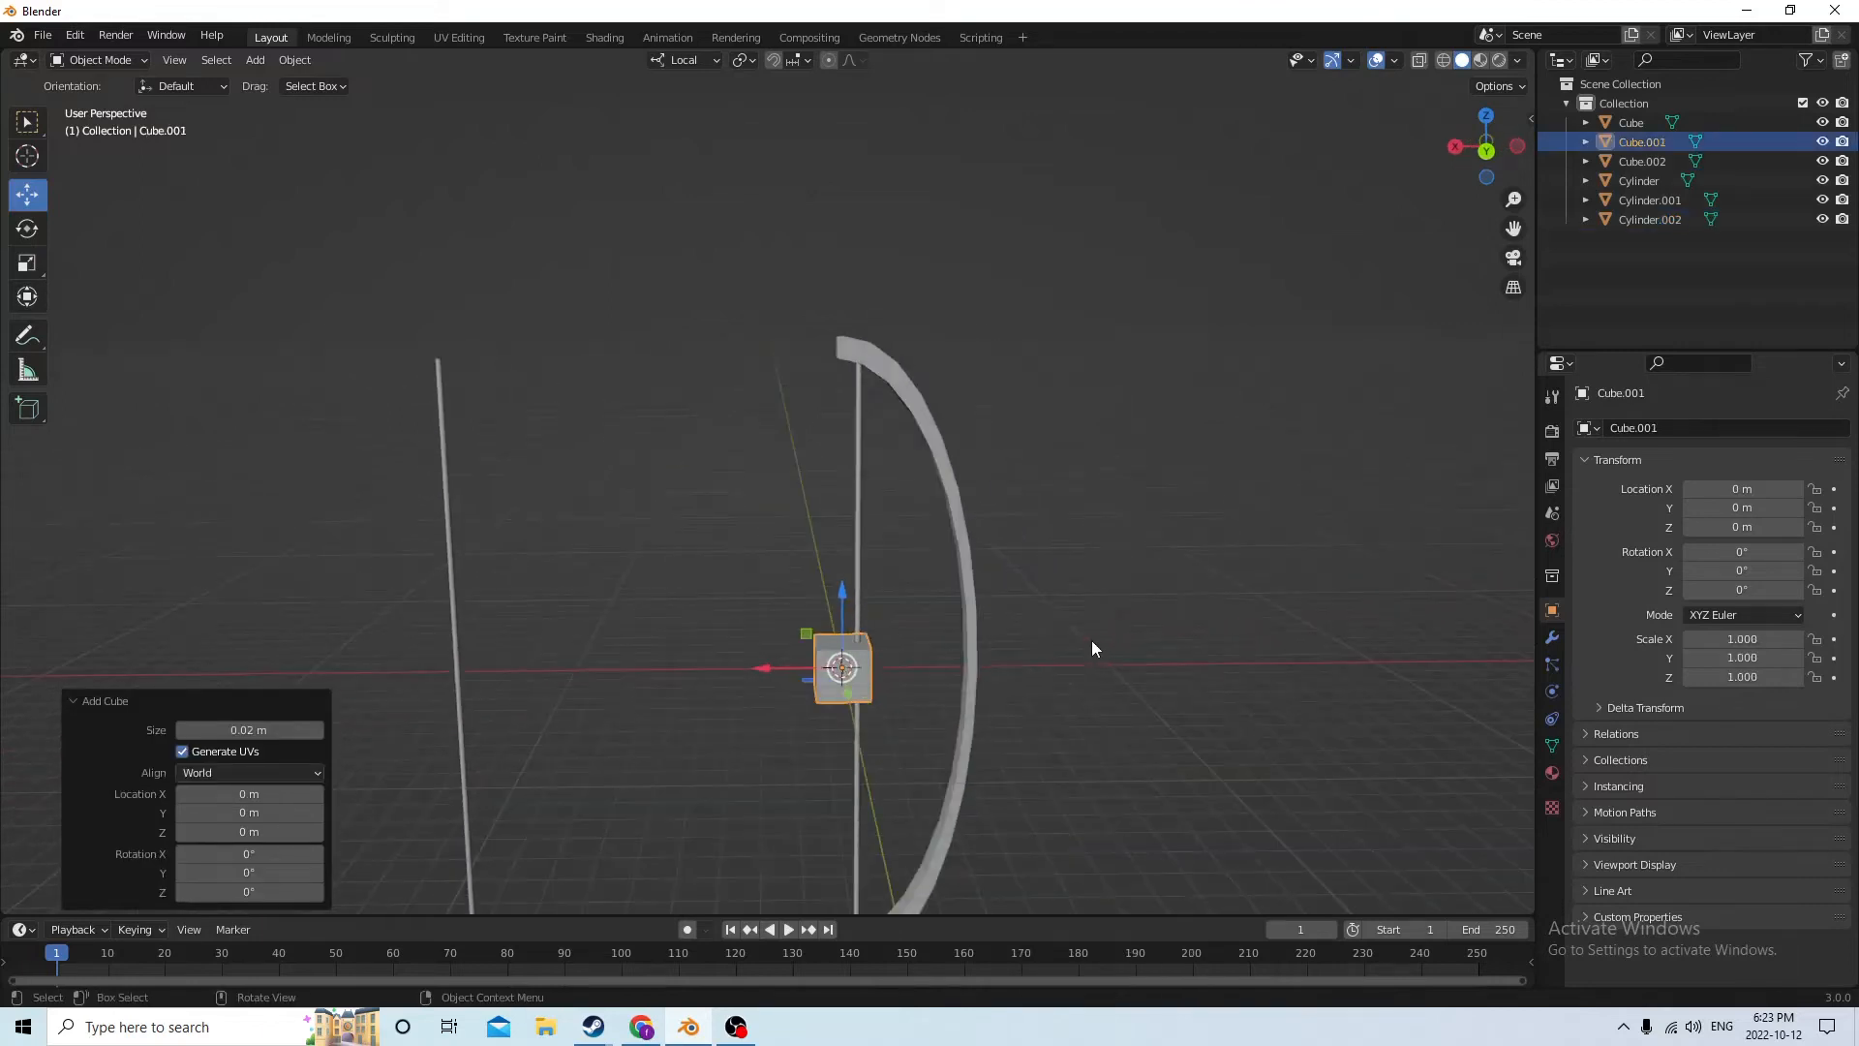
drag(769, 666, 920, 666)
middle_drag(919, 667, 1206, 573)
drag(1174, 581, 1205, 587)
Scale the cube to 0.585 and reposition it on the arc's grip at X -0.047403 m, Y 0.006021 m
key(s)
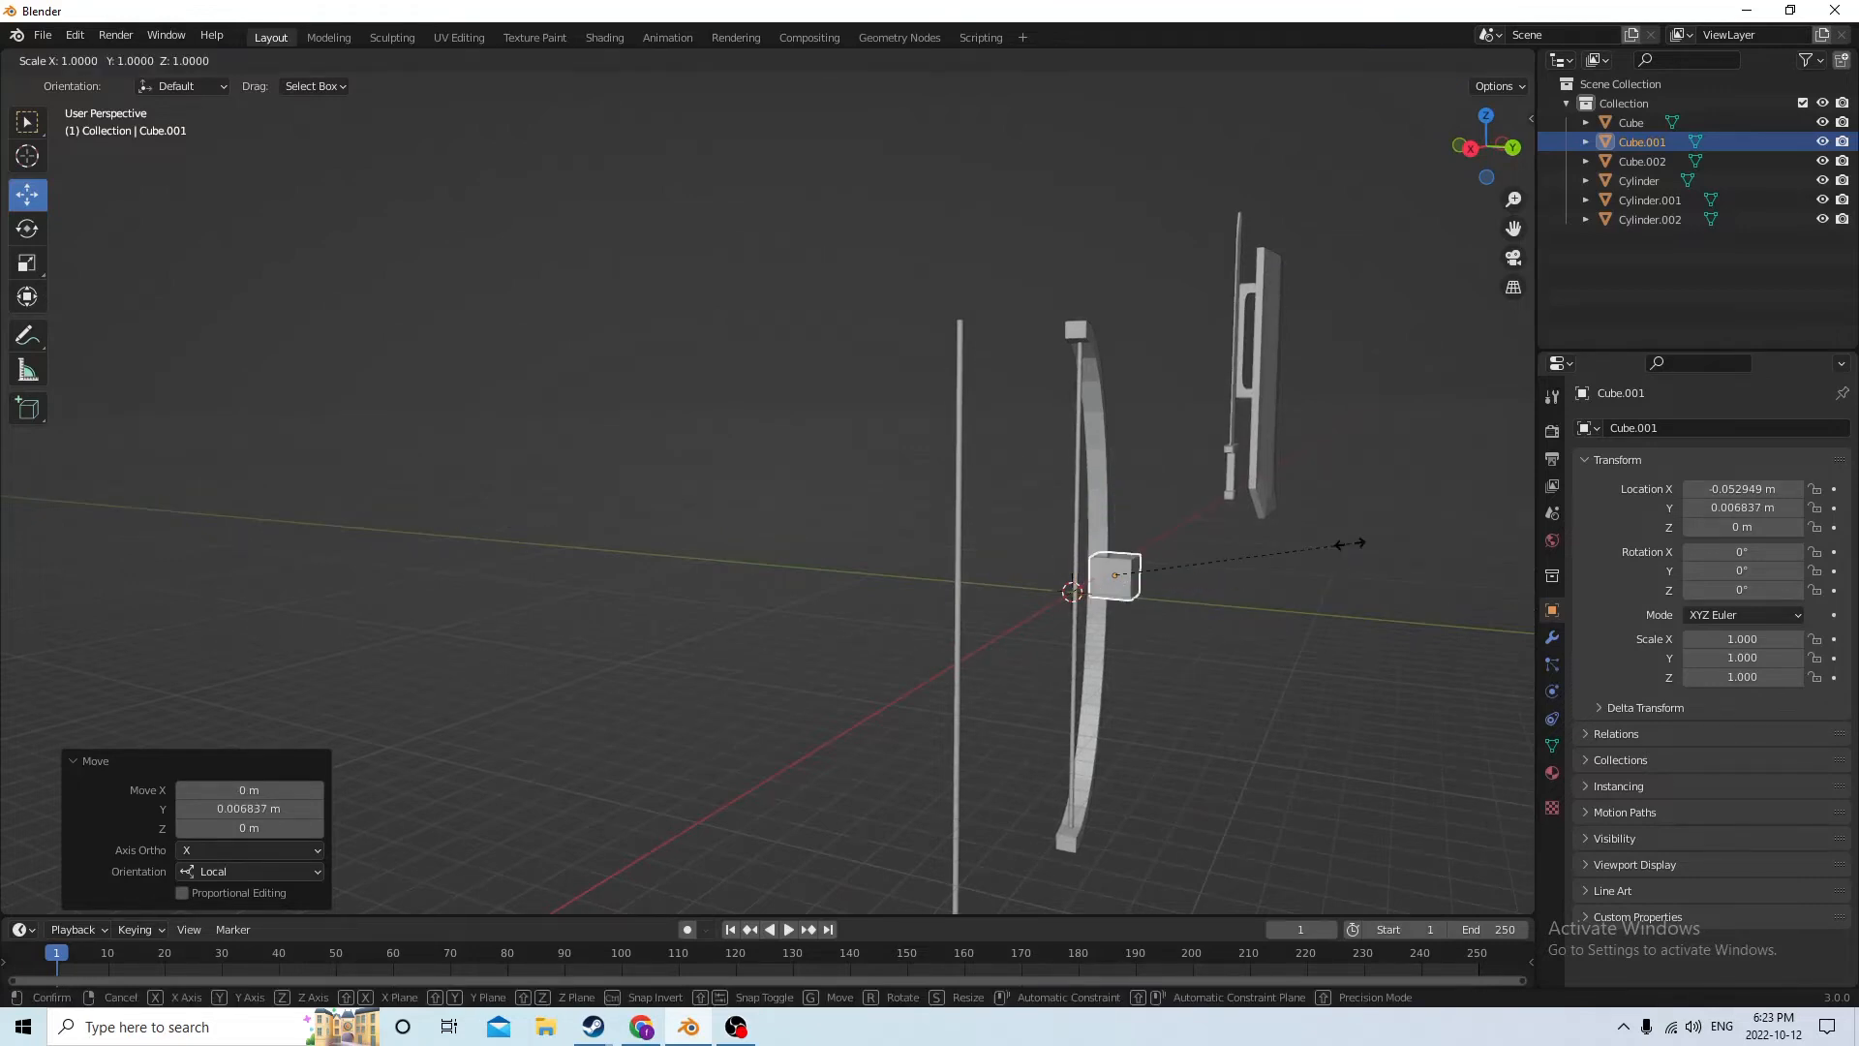
click(1252, 550)
scroll(1246, 554, up, 3)
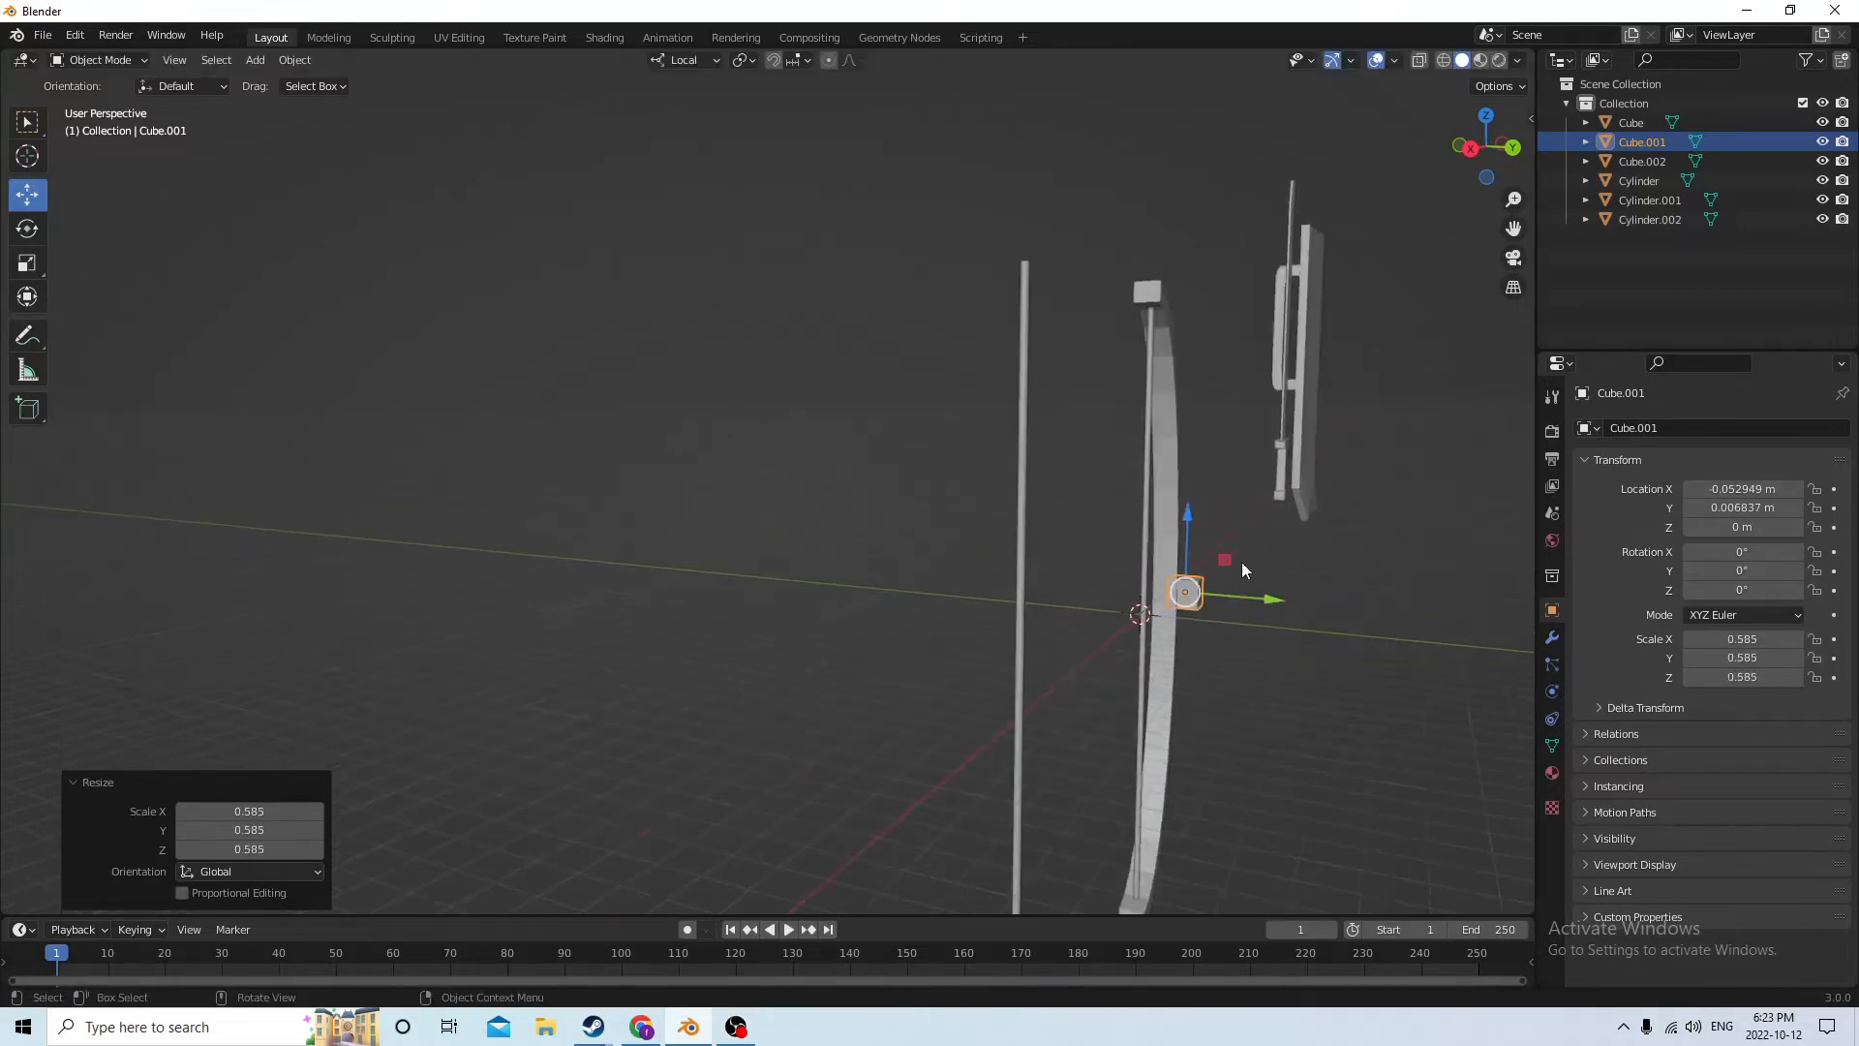
drag(1356, 633, 1334, 631)
middle_drag(1335, 631, 954, 764)
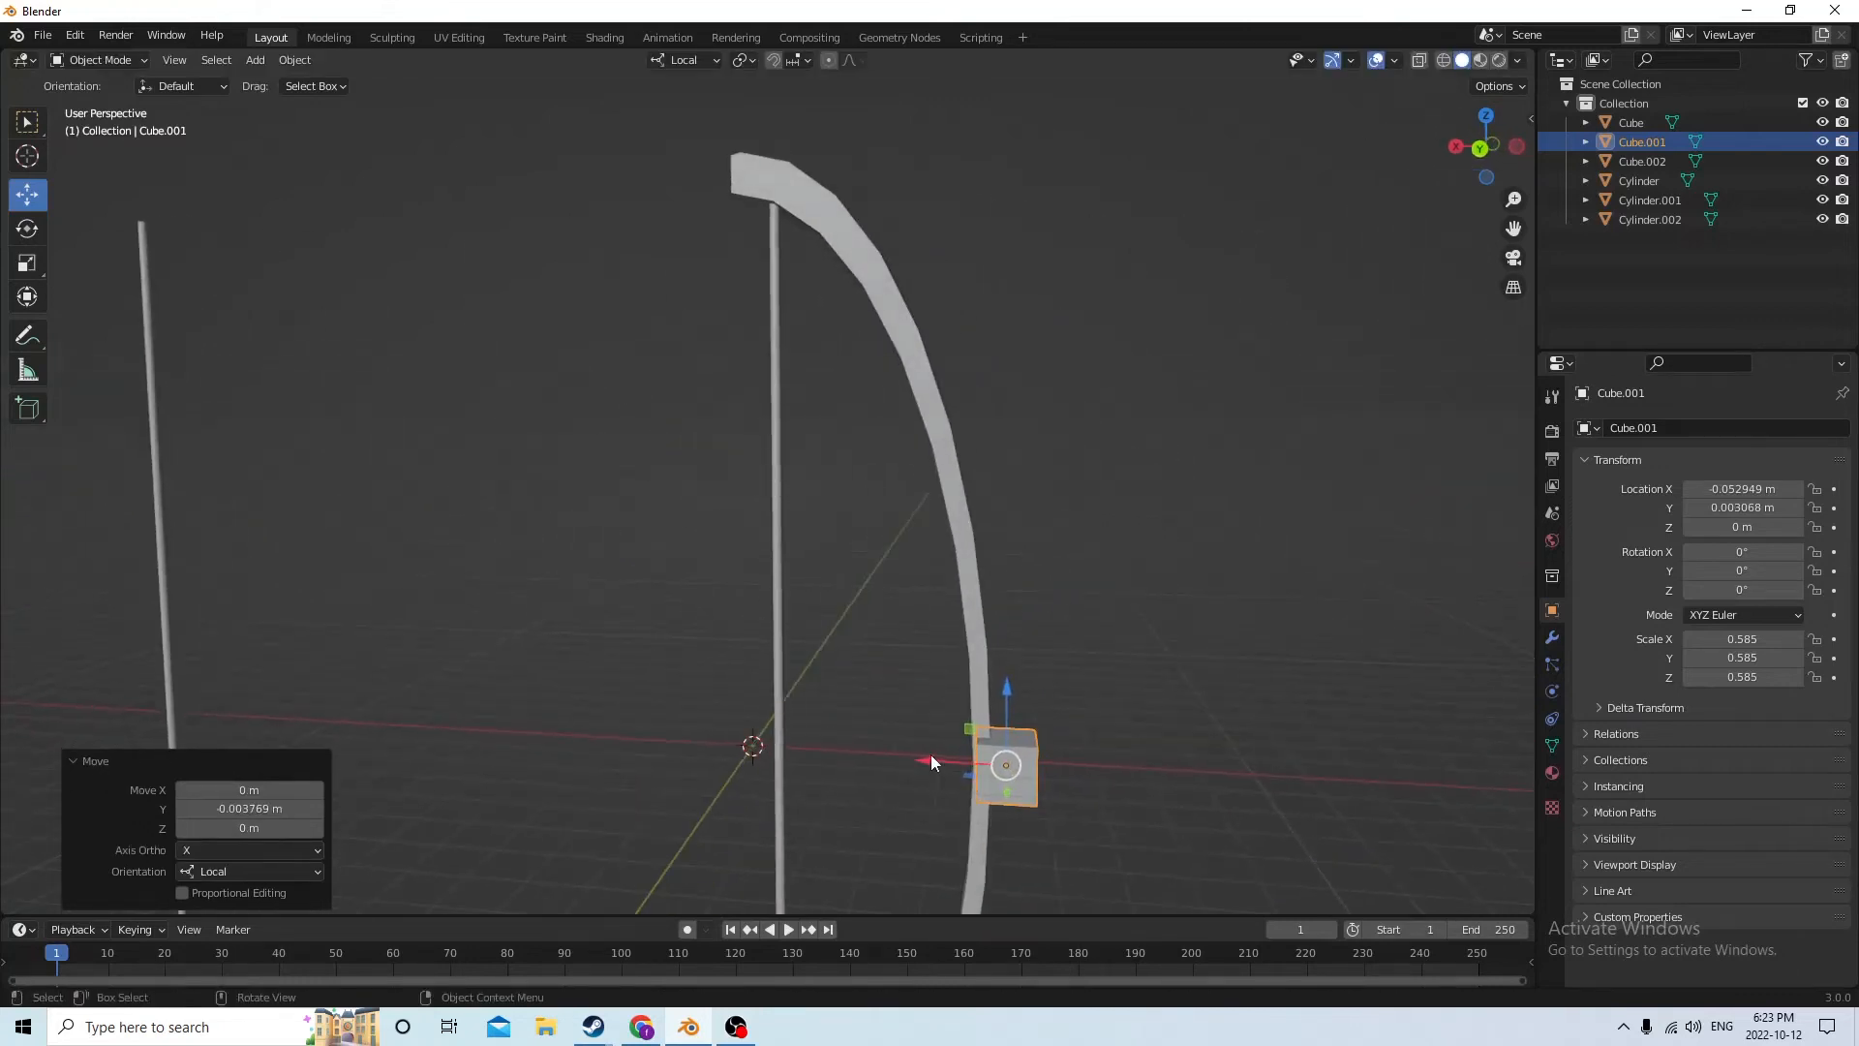
drag(932, 755, 899, 752)
middle_drag(899, 751, 1227, 749)
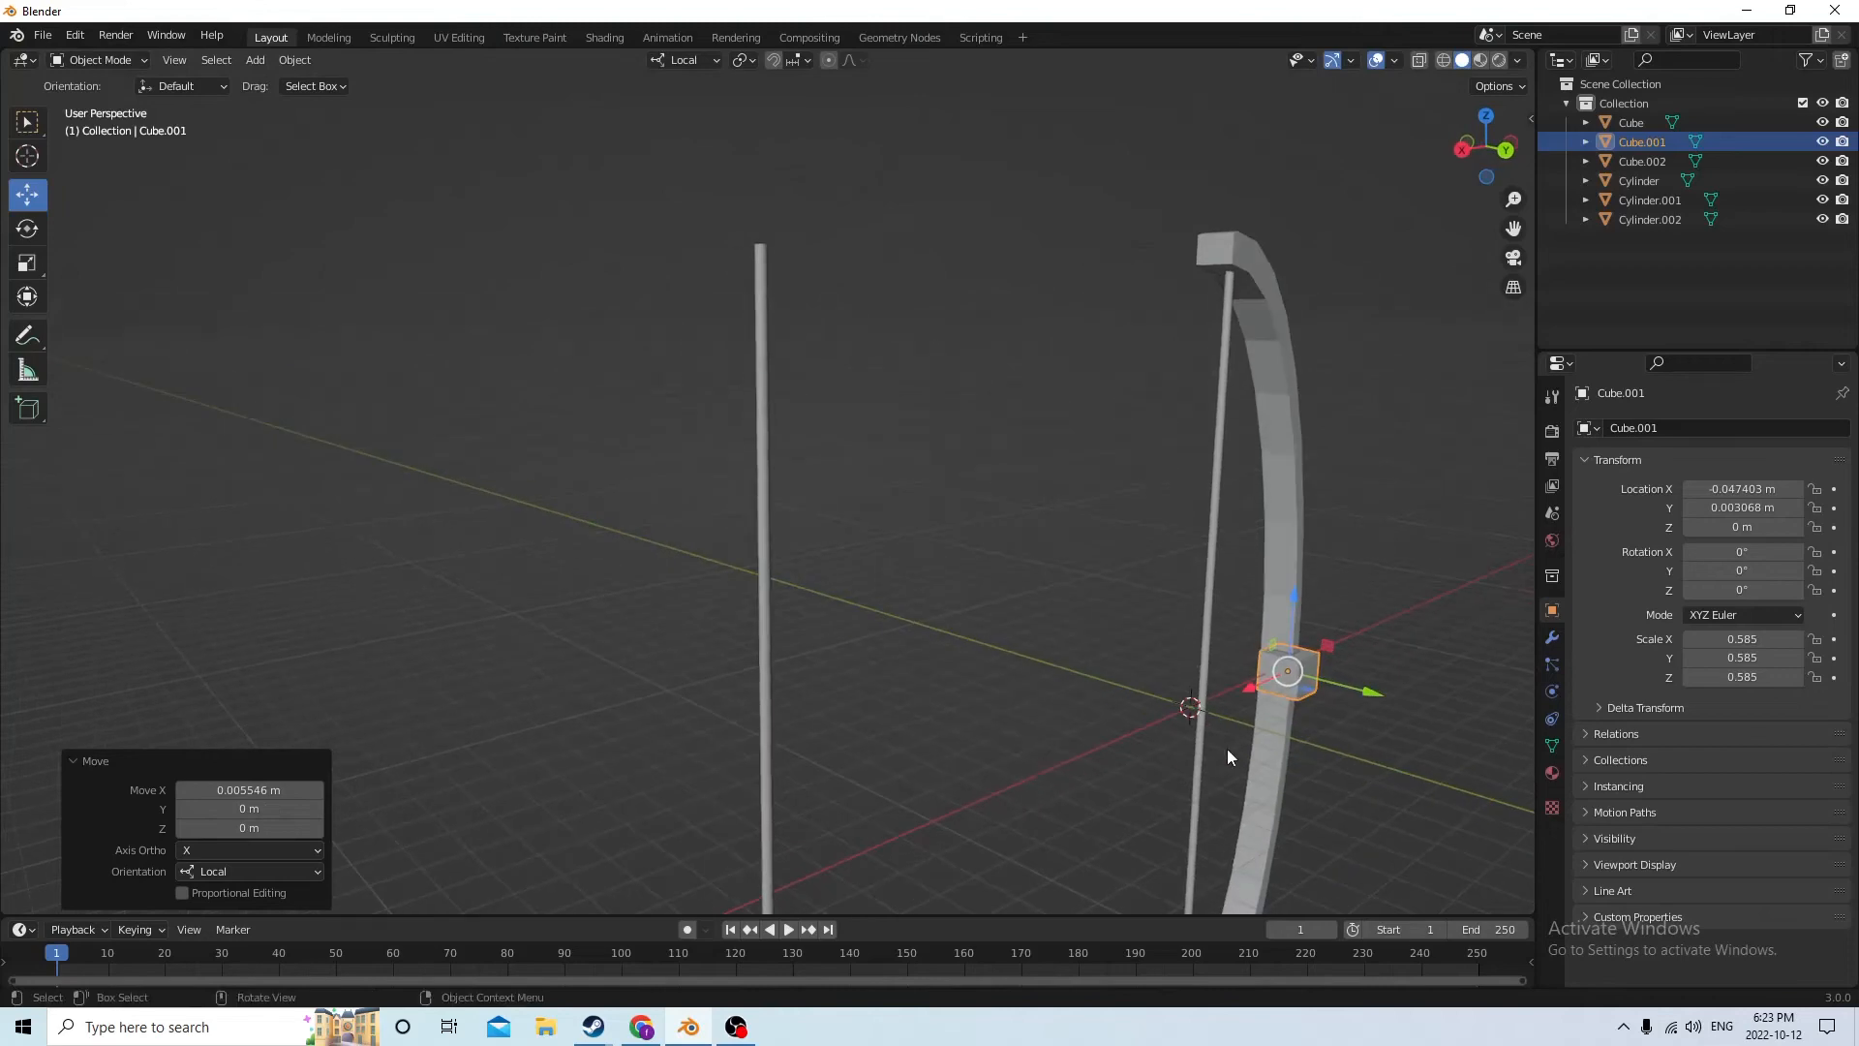
drag(1373, 693, 1382, 703)
Examine from several angles how the small cube overlaps the side of the arc
middle_drag(1381, 696, 1373, 735)
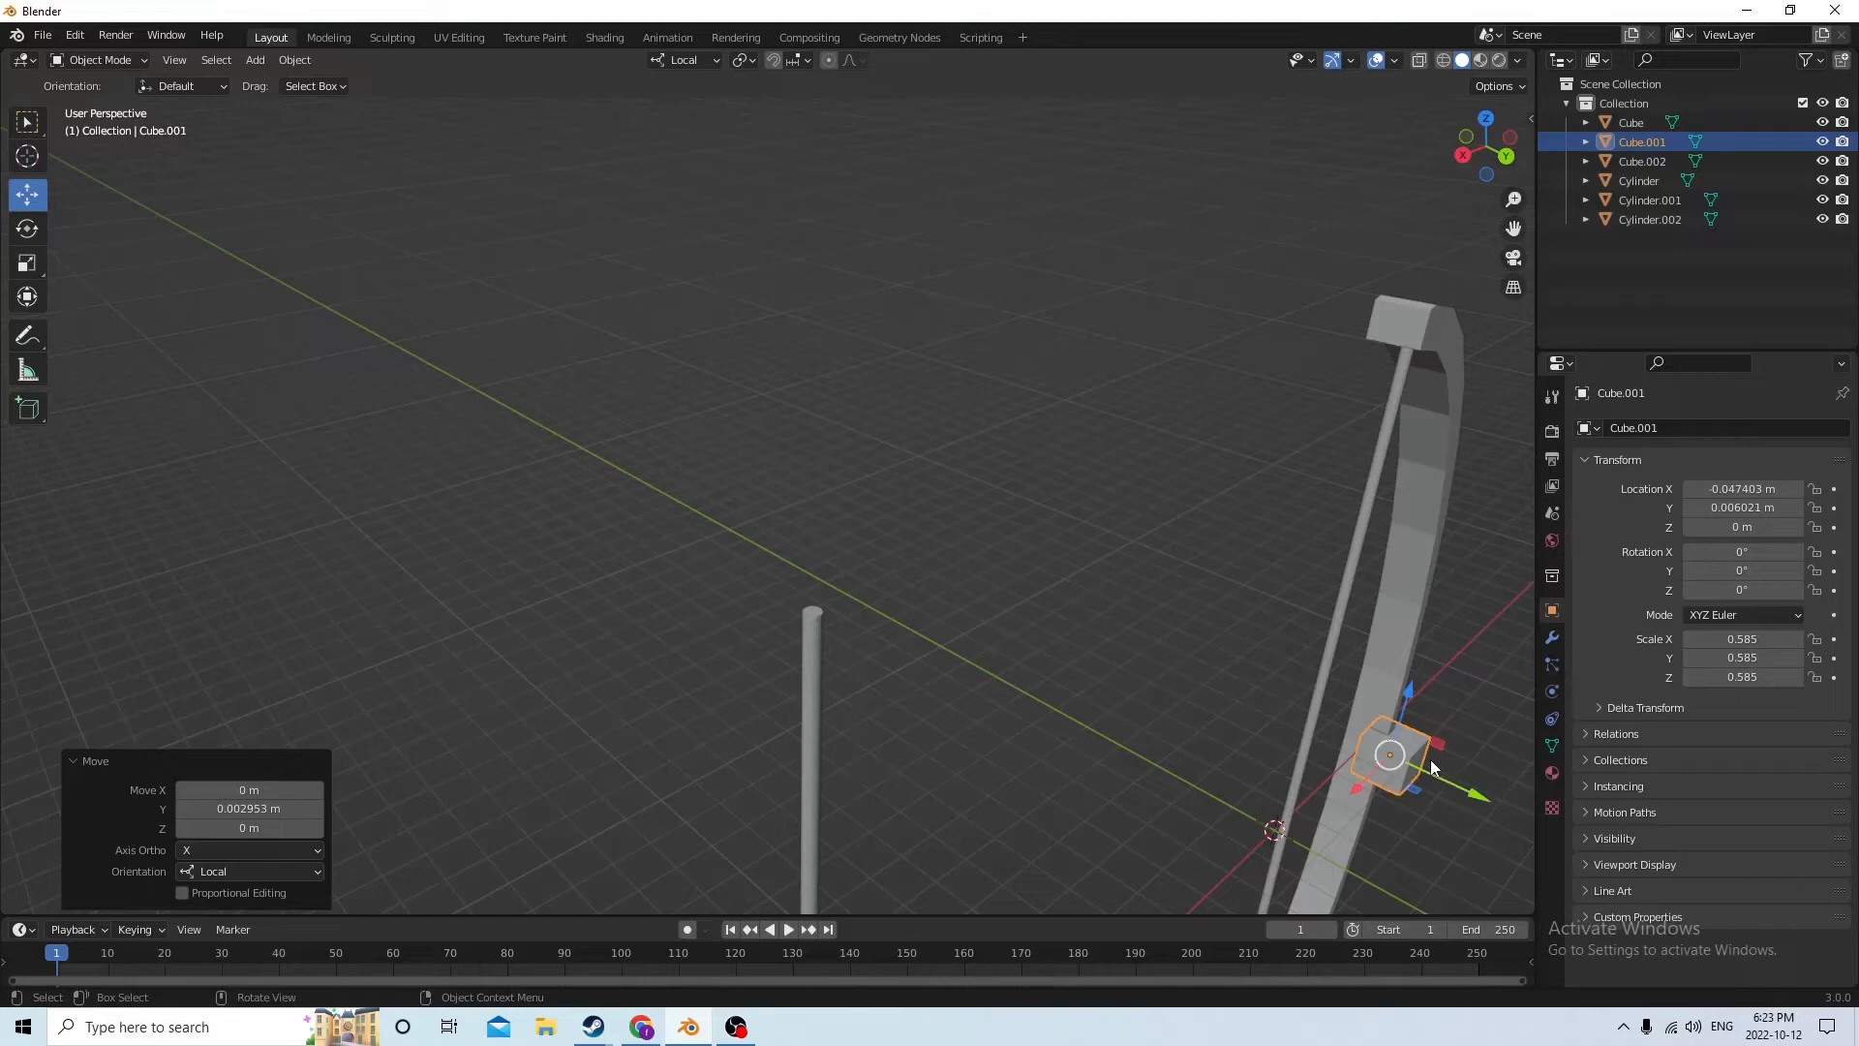
middle_drag(1431, 759, 1456, 758)
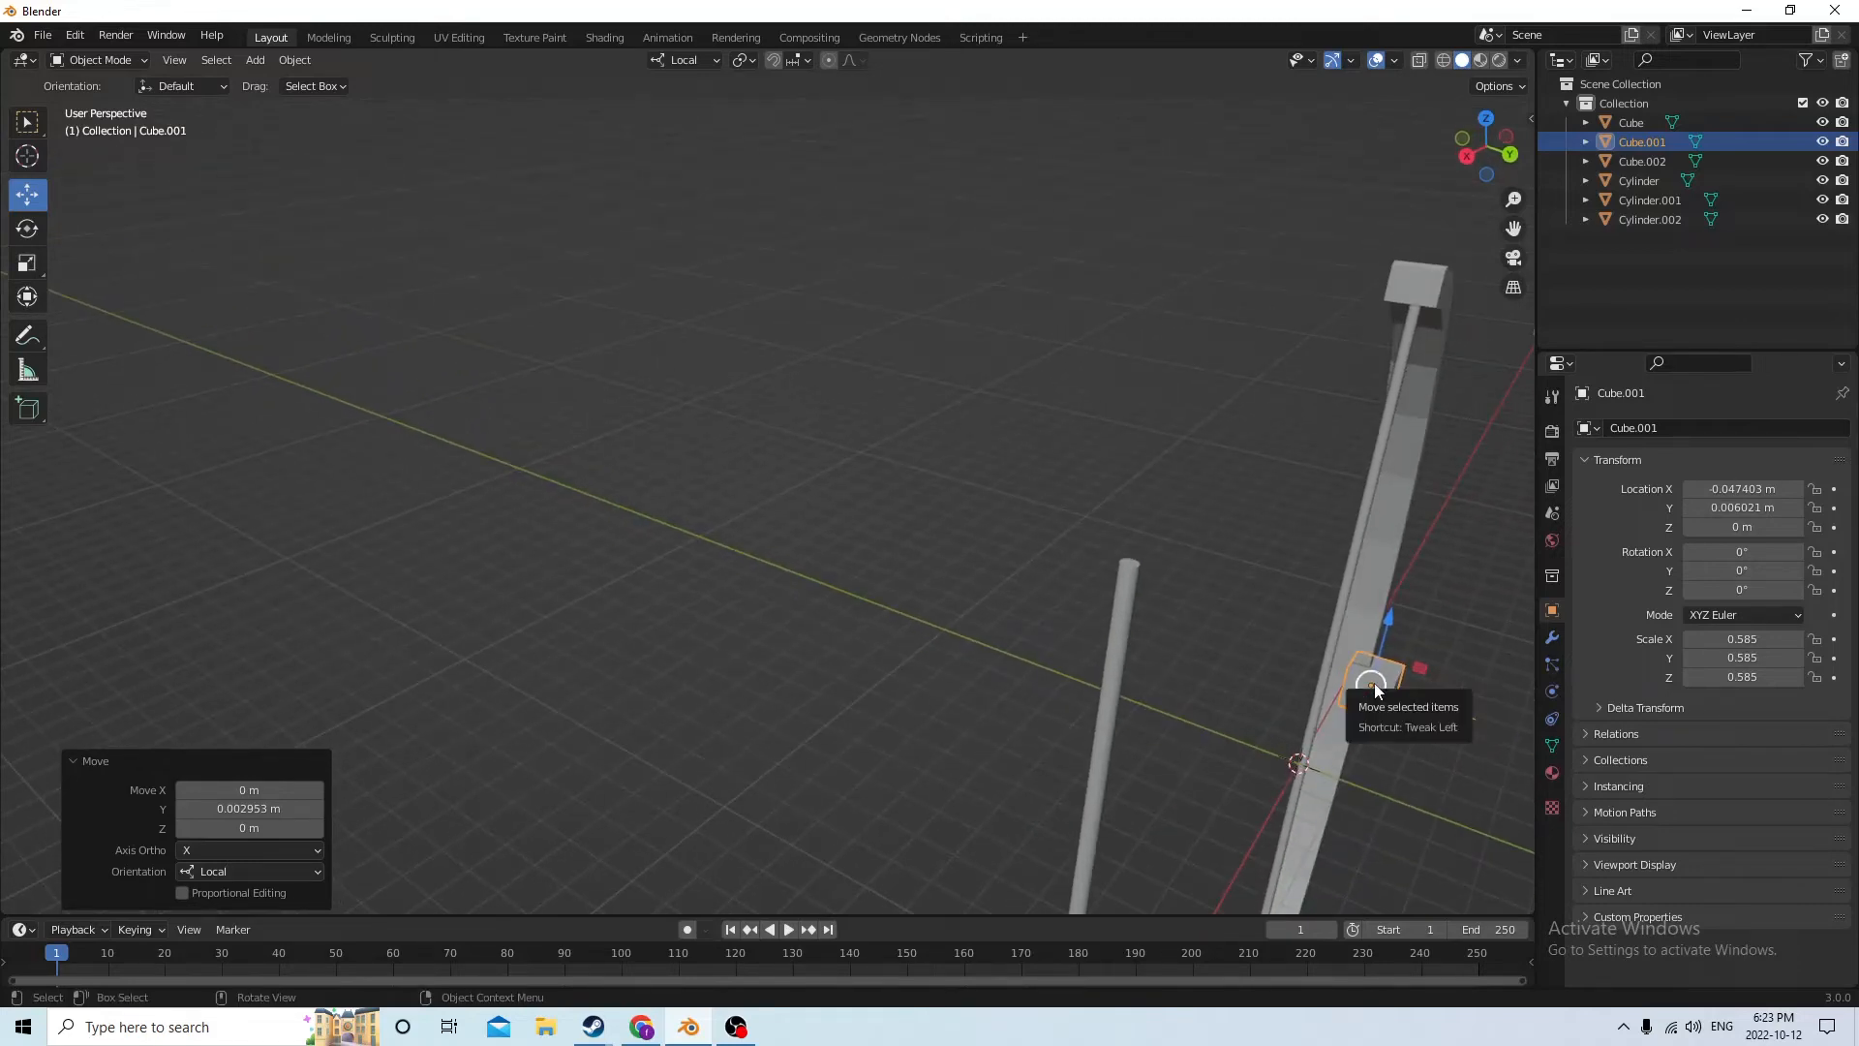
middle_drag(1359, 648, 1457, 585)
drag(1513, 228, 1330, 363)
scroll(1240, 431, up, 2)
middle_drag(1241, 431, 1228, 451)
scroll(1230, 459, up, 1)
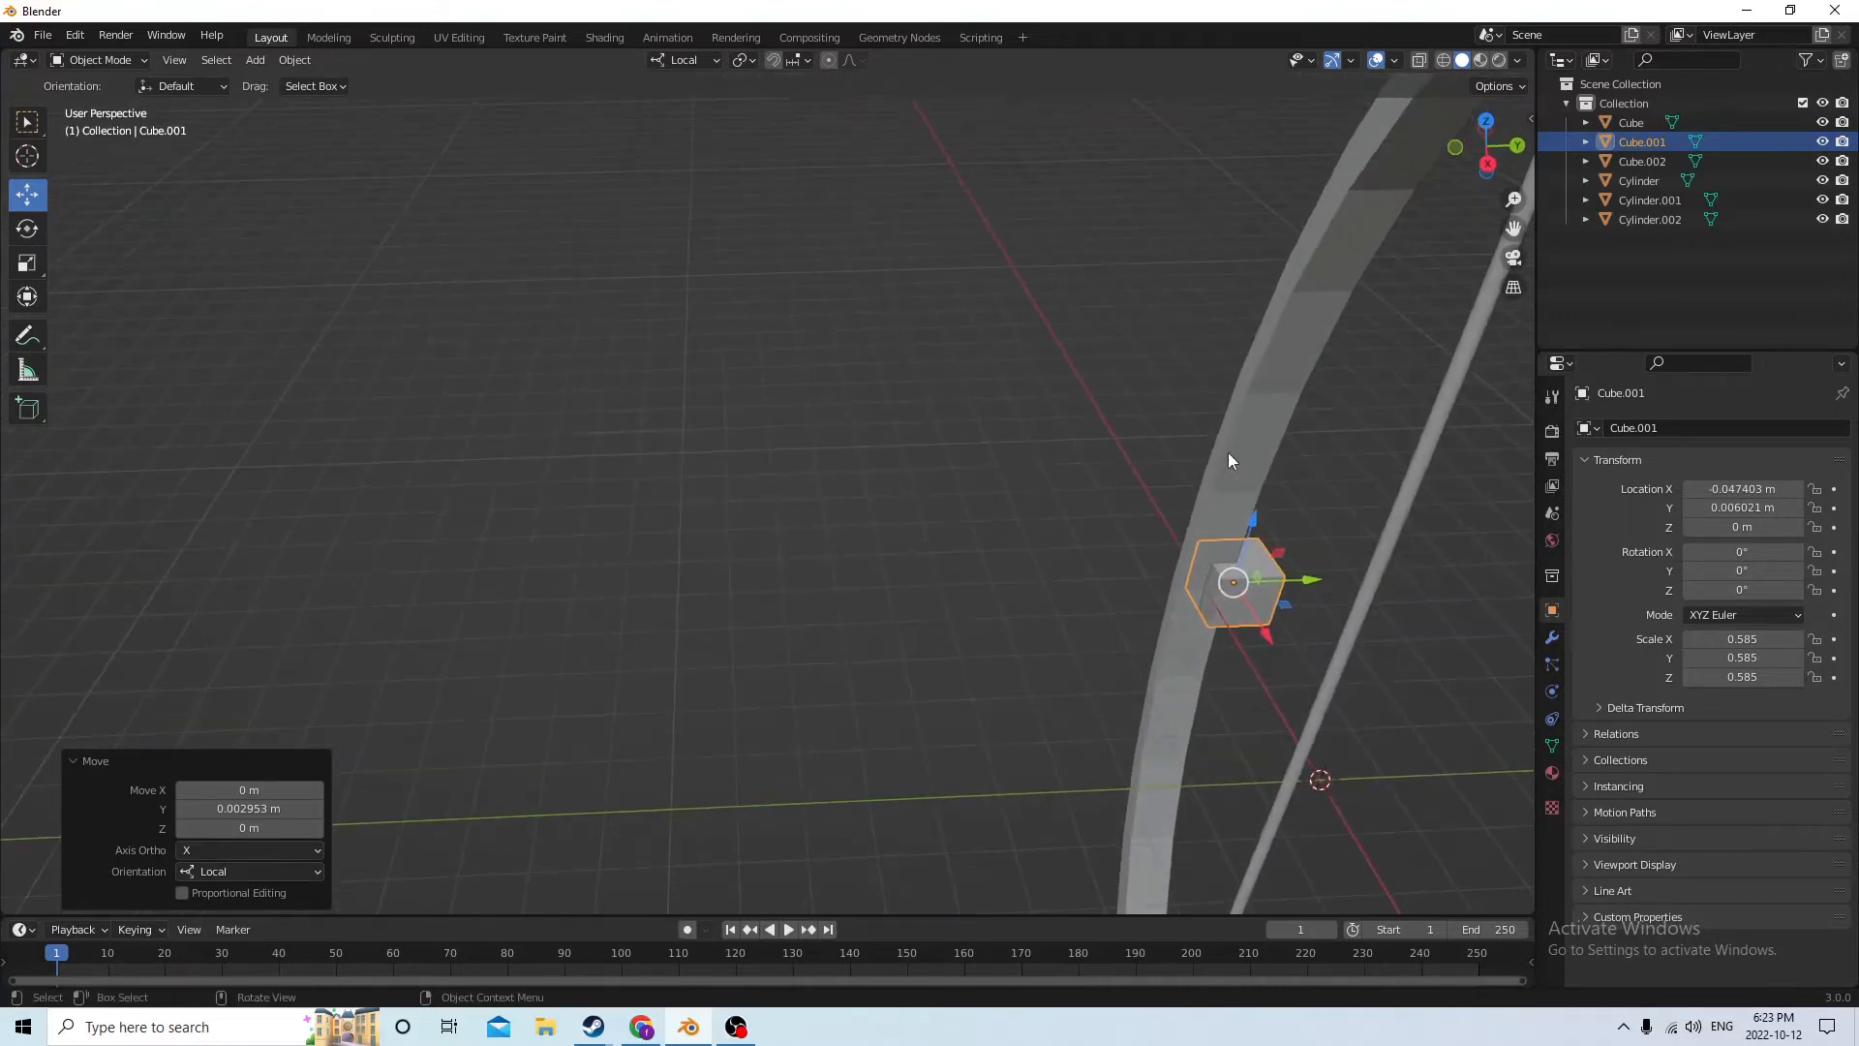
middle_drag(1296, 226, 1012, 447)
key(Tab)
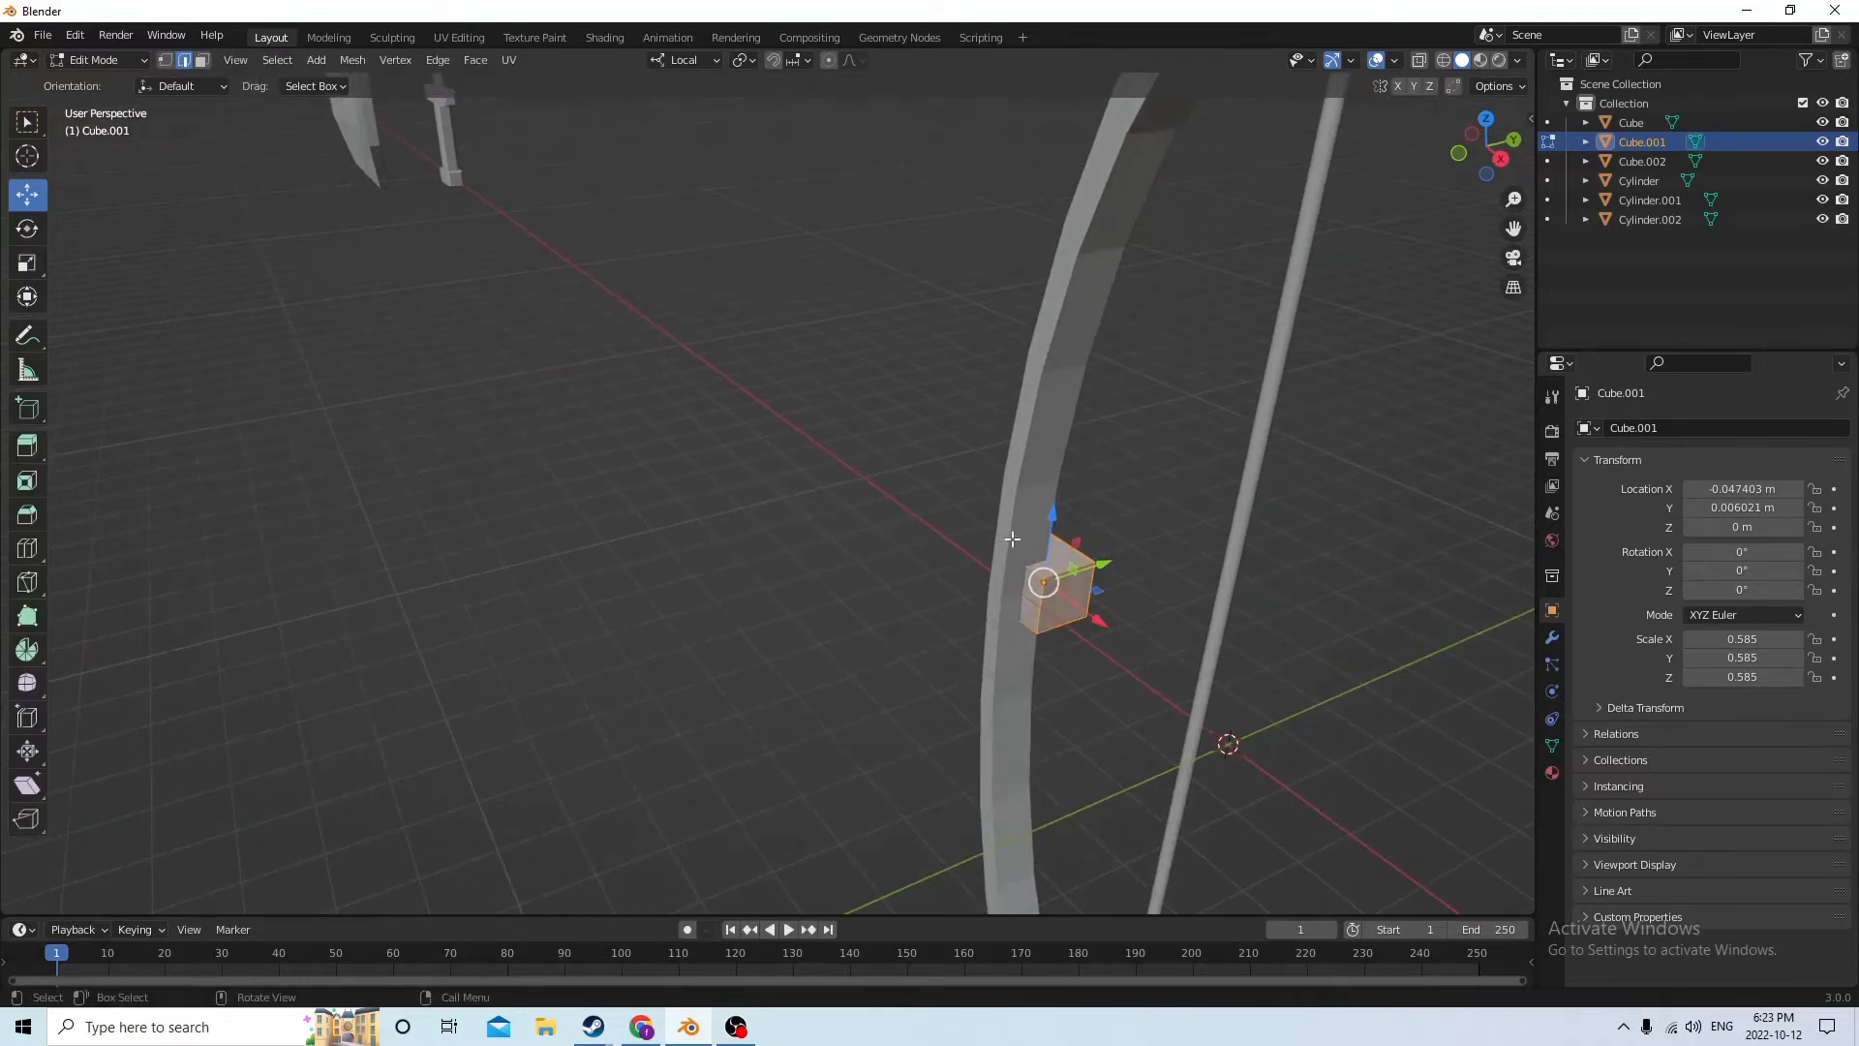
middle_drag(1044, 579, 1225, 648)
scroll(1279, 777, down, 2)
drag(1272, 794, 1288, 794)
middle_drag(1256, 737, 1083, 61)
key(Tab)
middle_drag(1126, 157, 1213, 351)
Cut the cube out of the arc with a Bool Tool difference to form a notch at the grip
click(1194, 369)
shift+click(1170, 390)
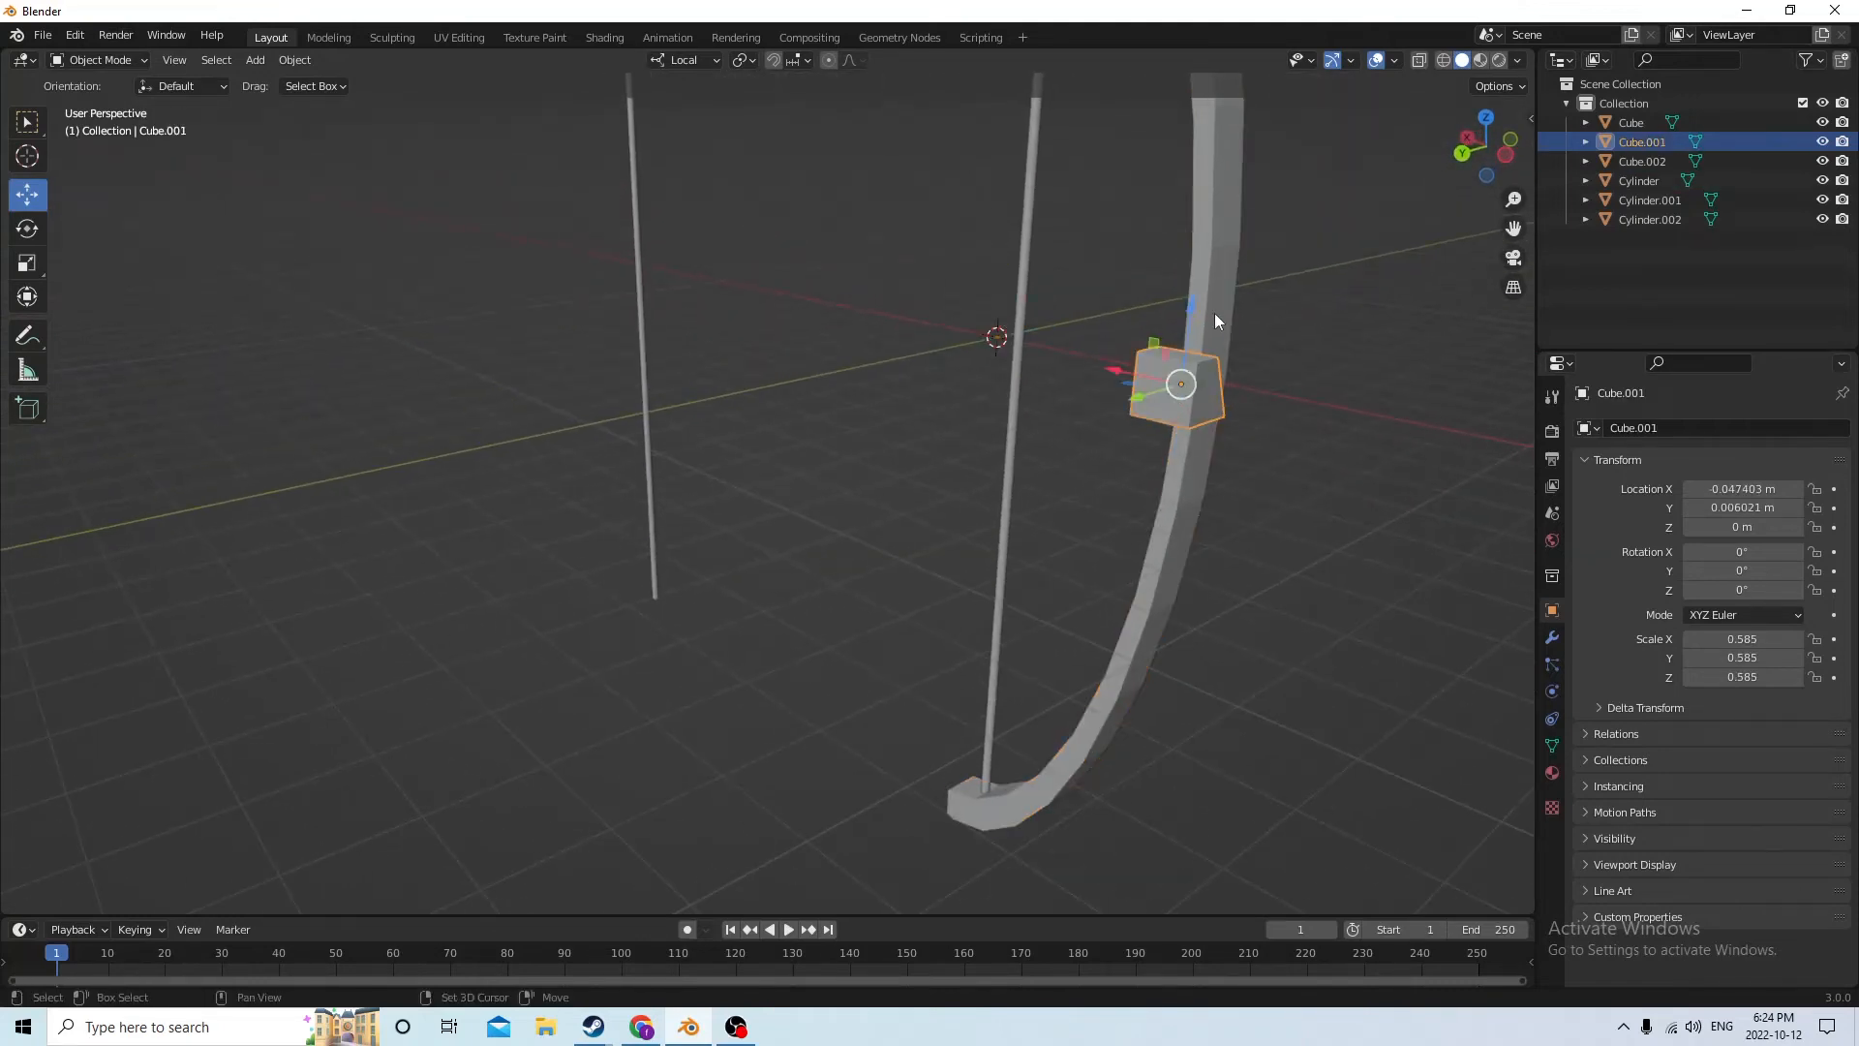
click(294, 59)
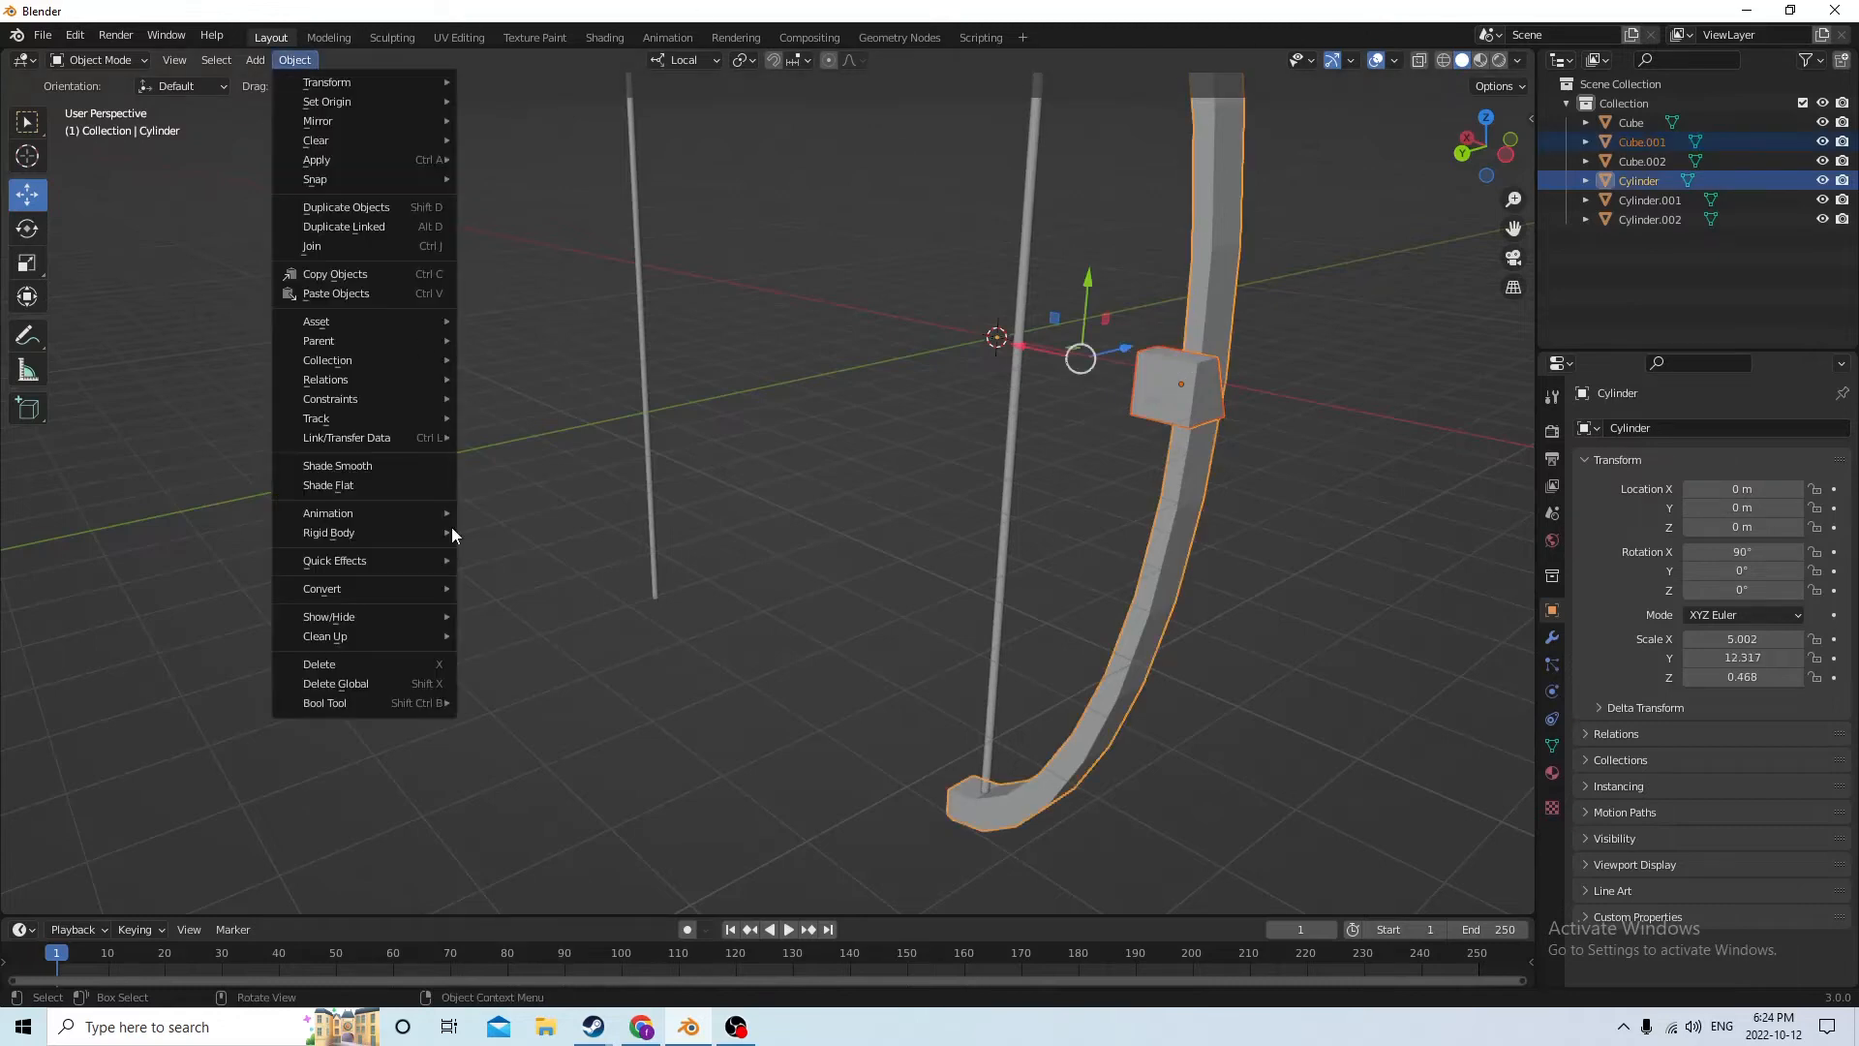
mouse_move(378, 700)
click(513, 722)
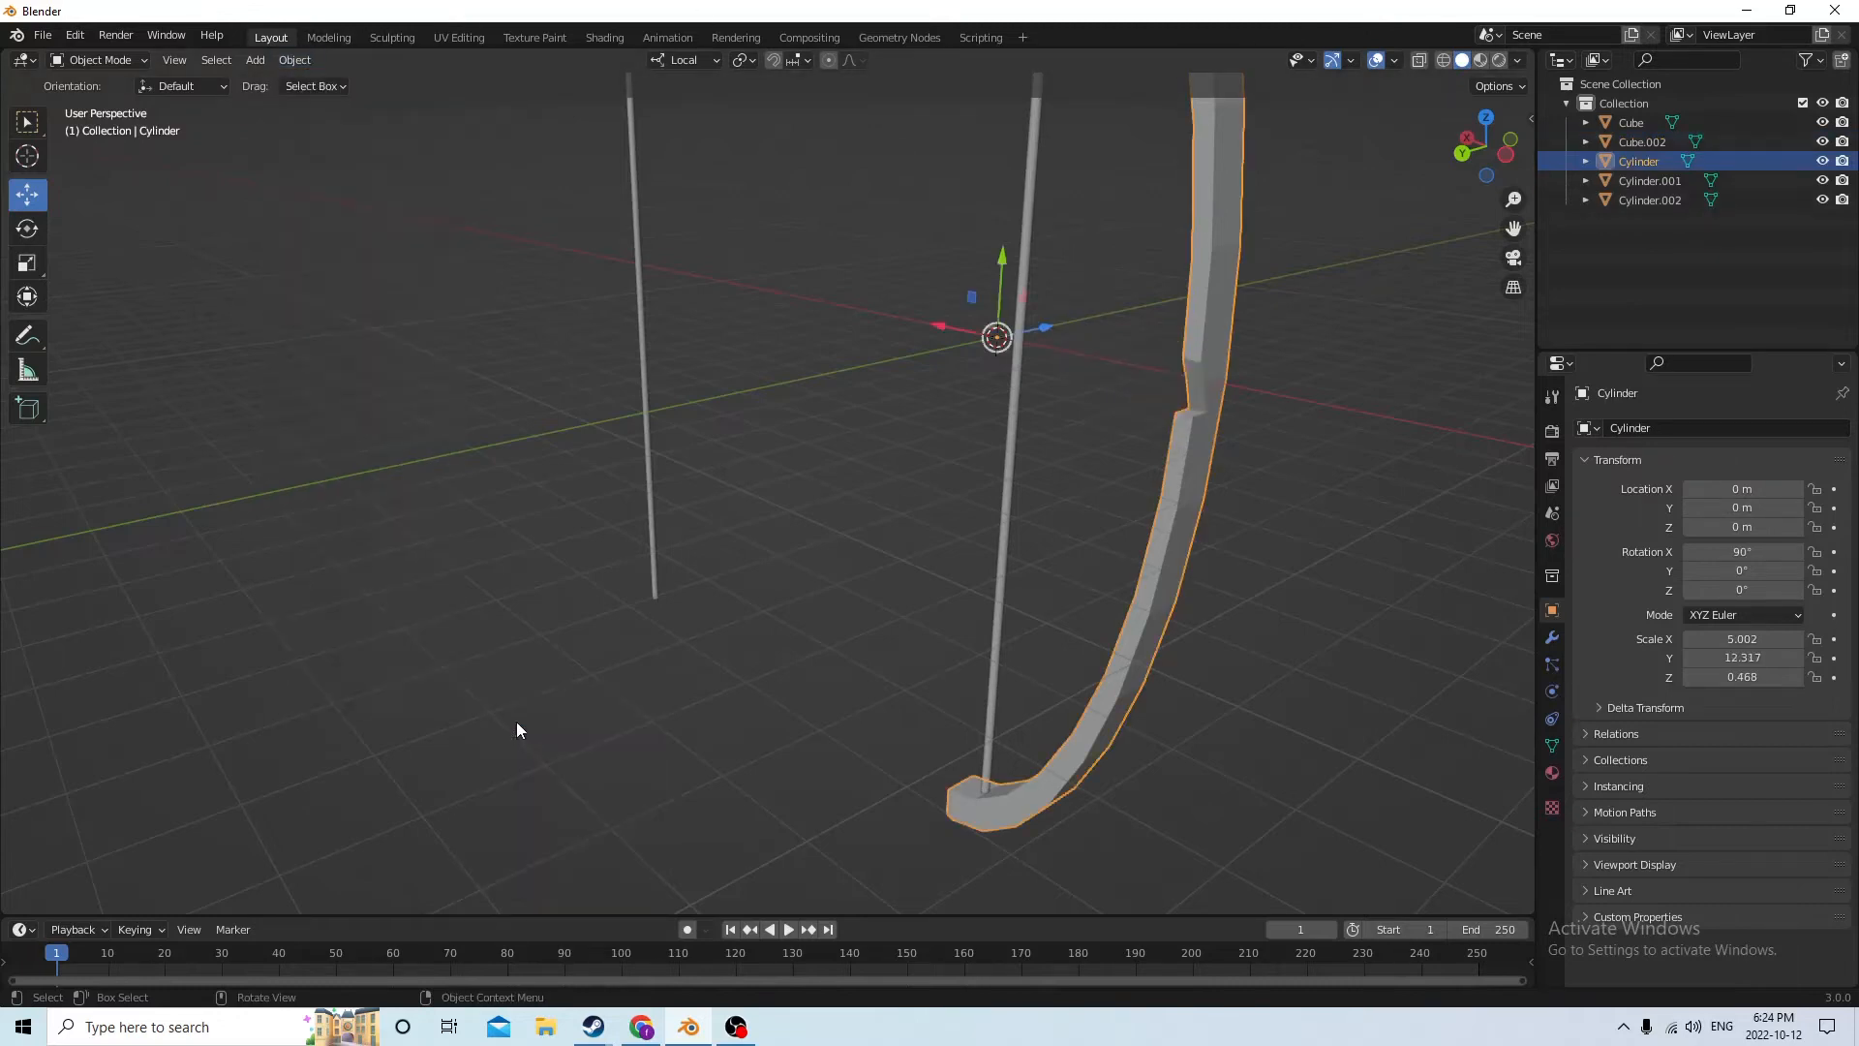
Join the bow's string and its notched arc into a single object
middle_drag(515, 722, 1026, 559)
middle_drag(1021, 461, 1081, 468)
click(1067, 339)
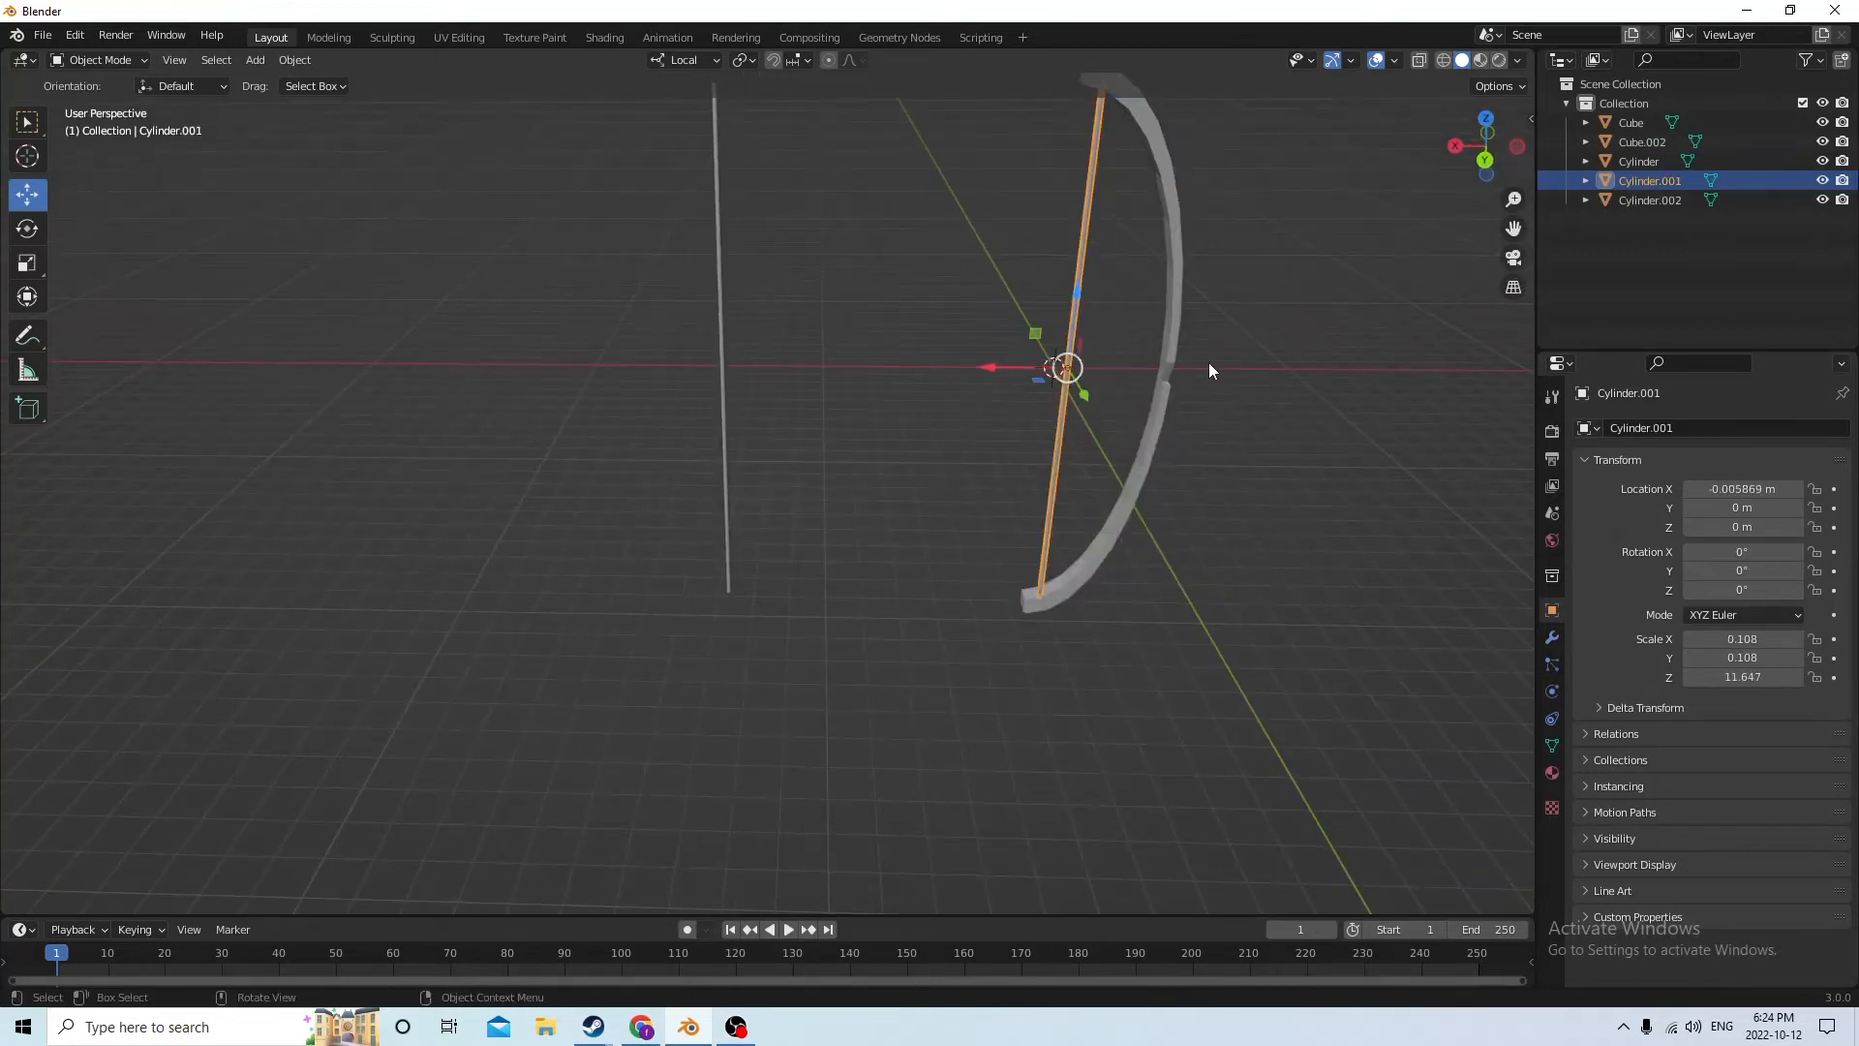
shift+click(1170, 358)
middle_drag(1170, 358, 1152, 346)
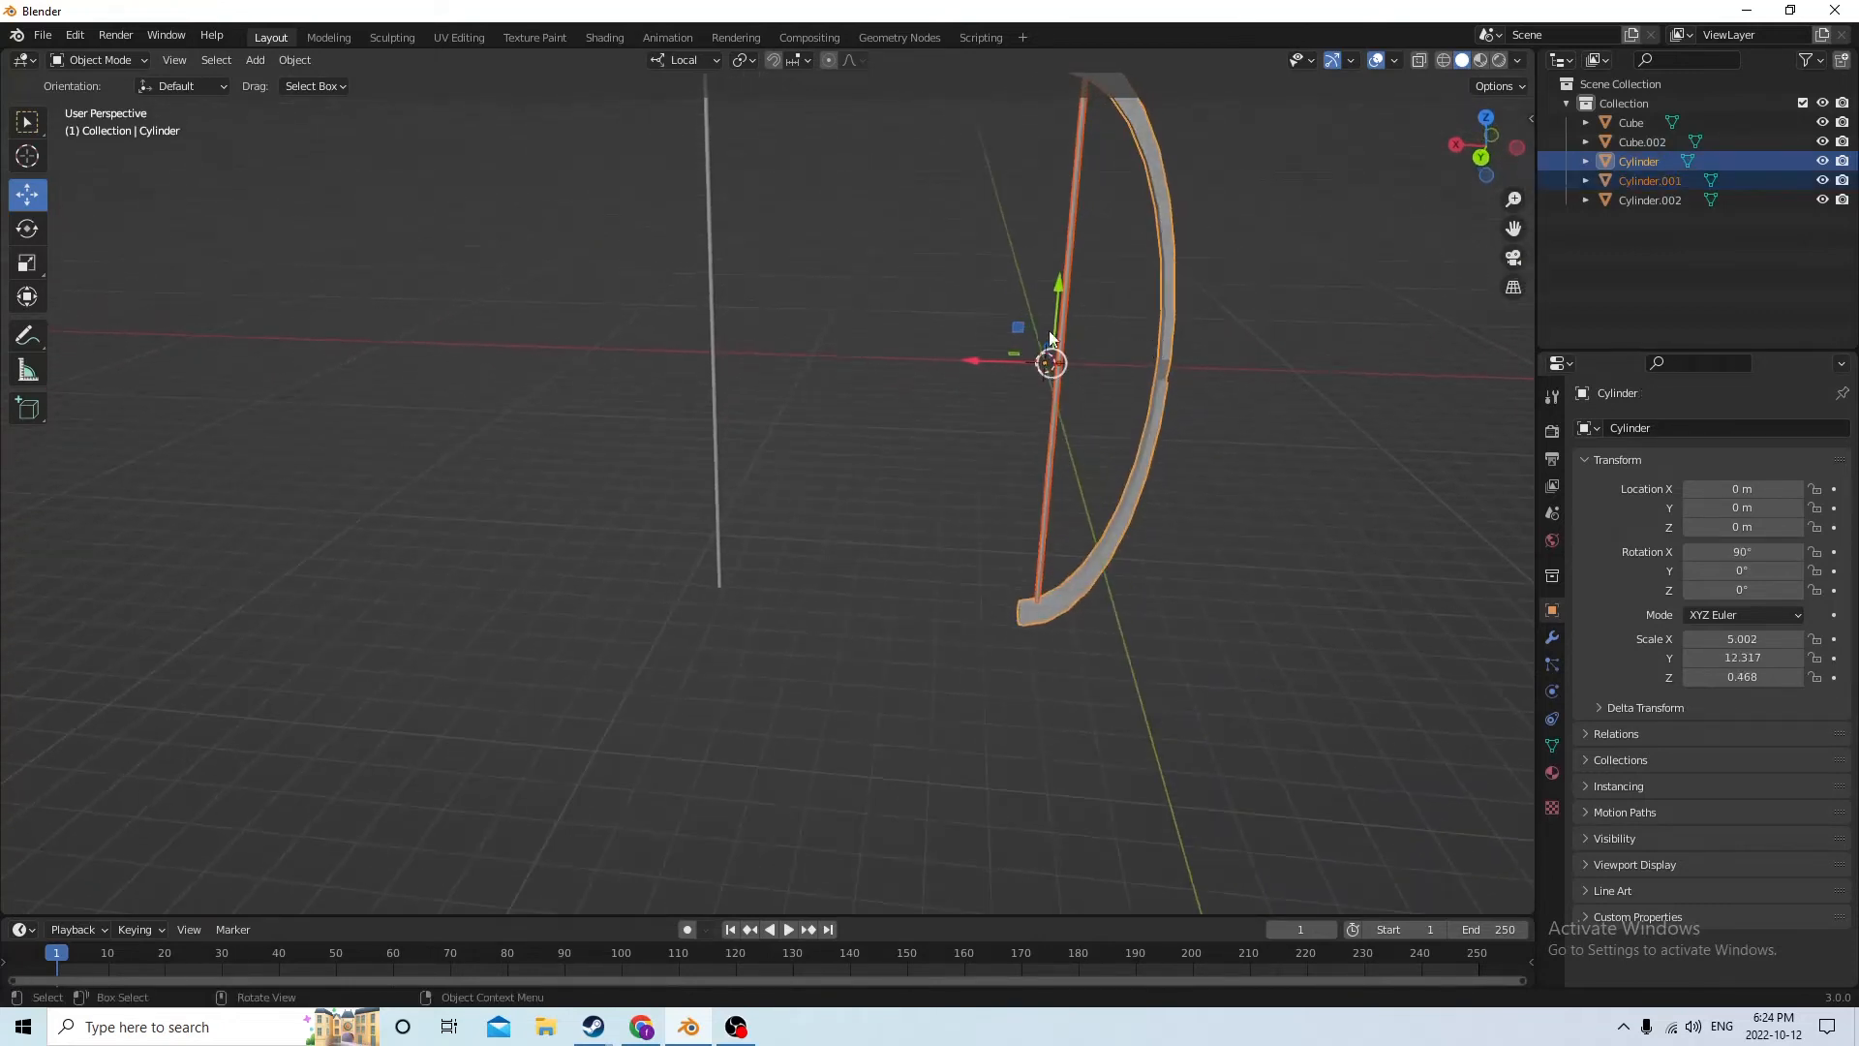
click(1274, 352)
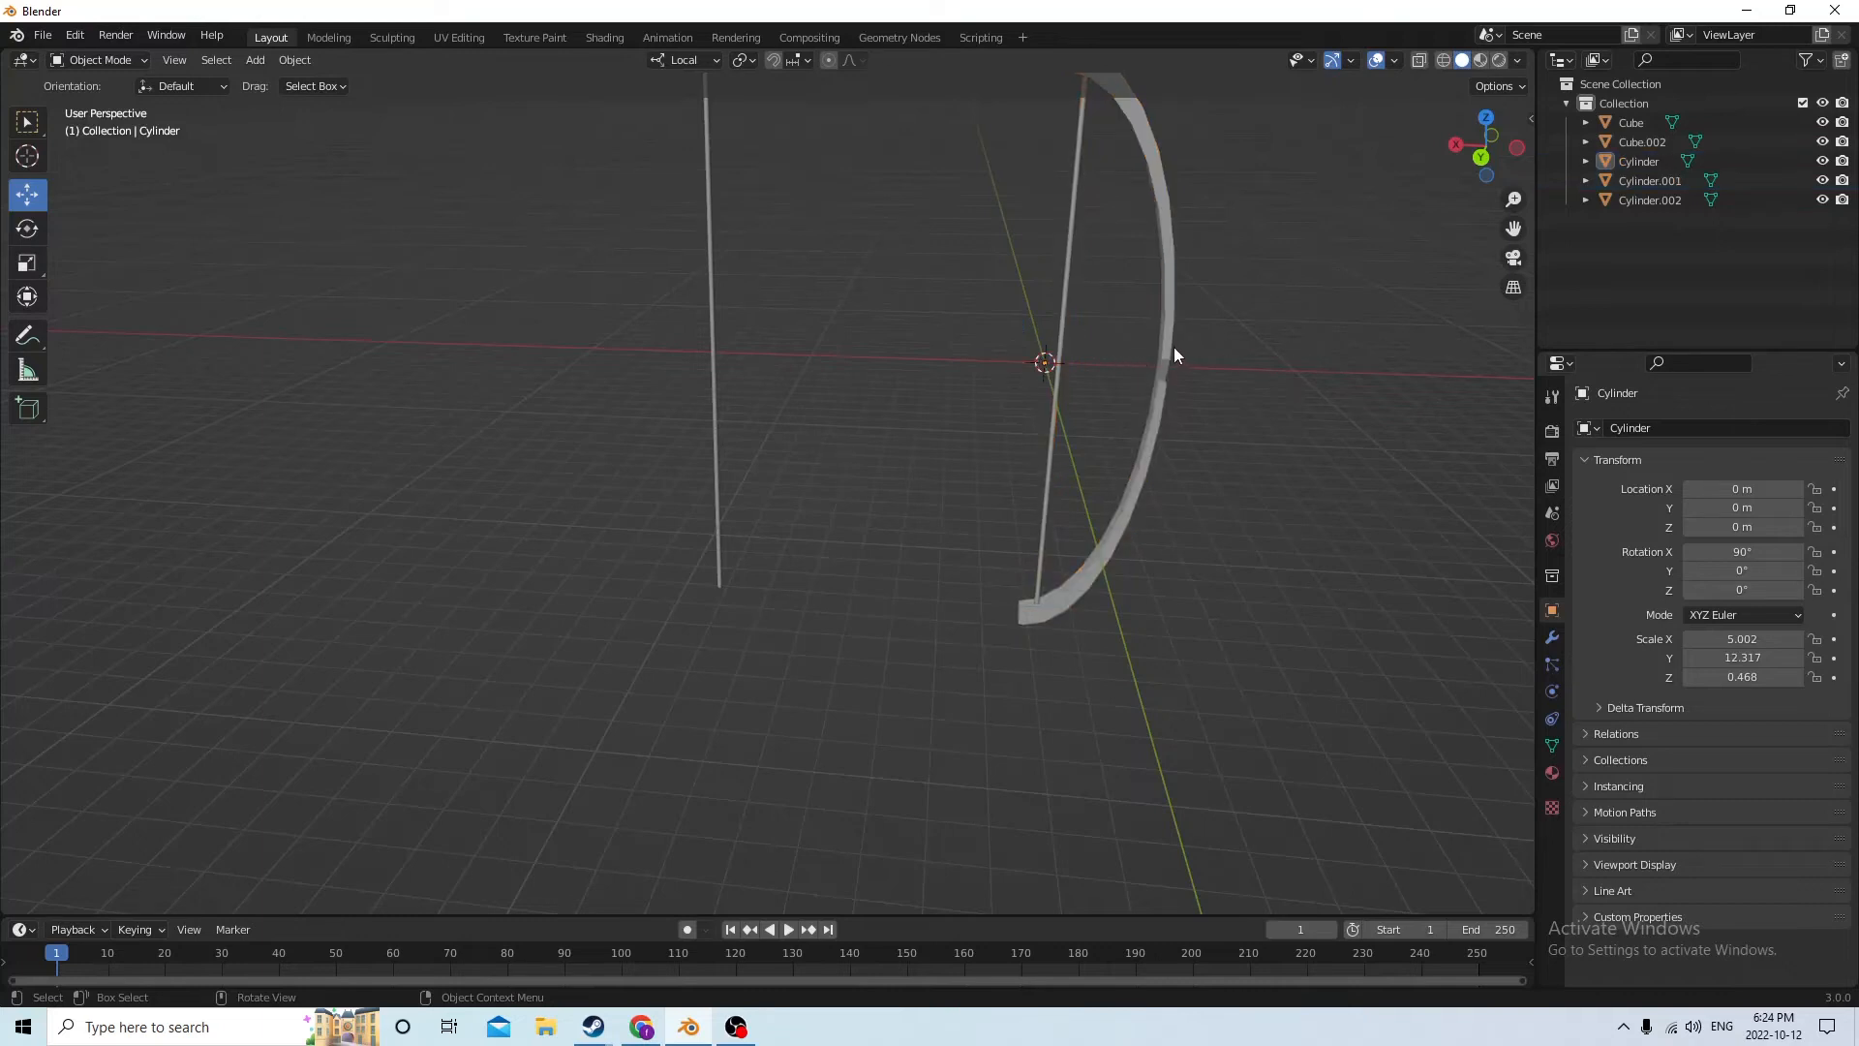
click(1163, 410)
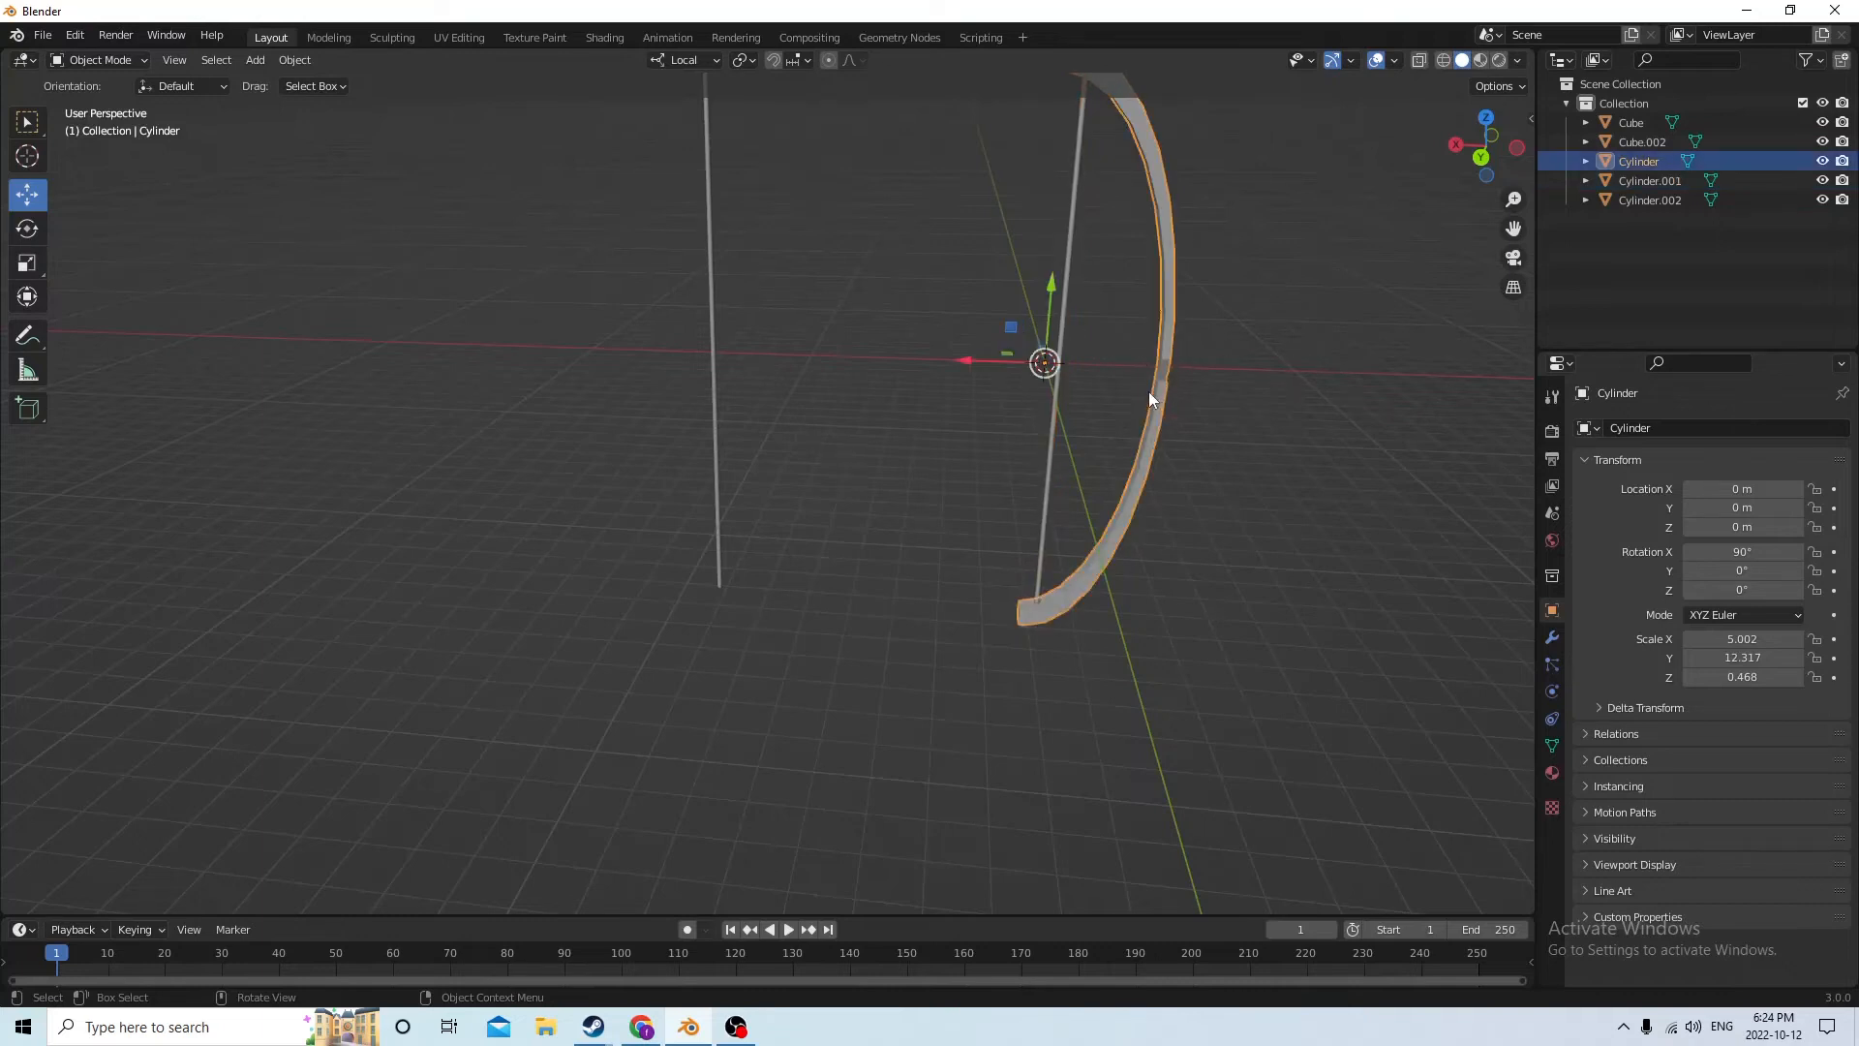
click(1053, 397)
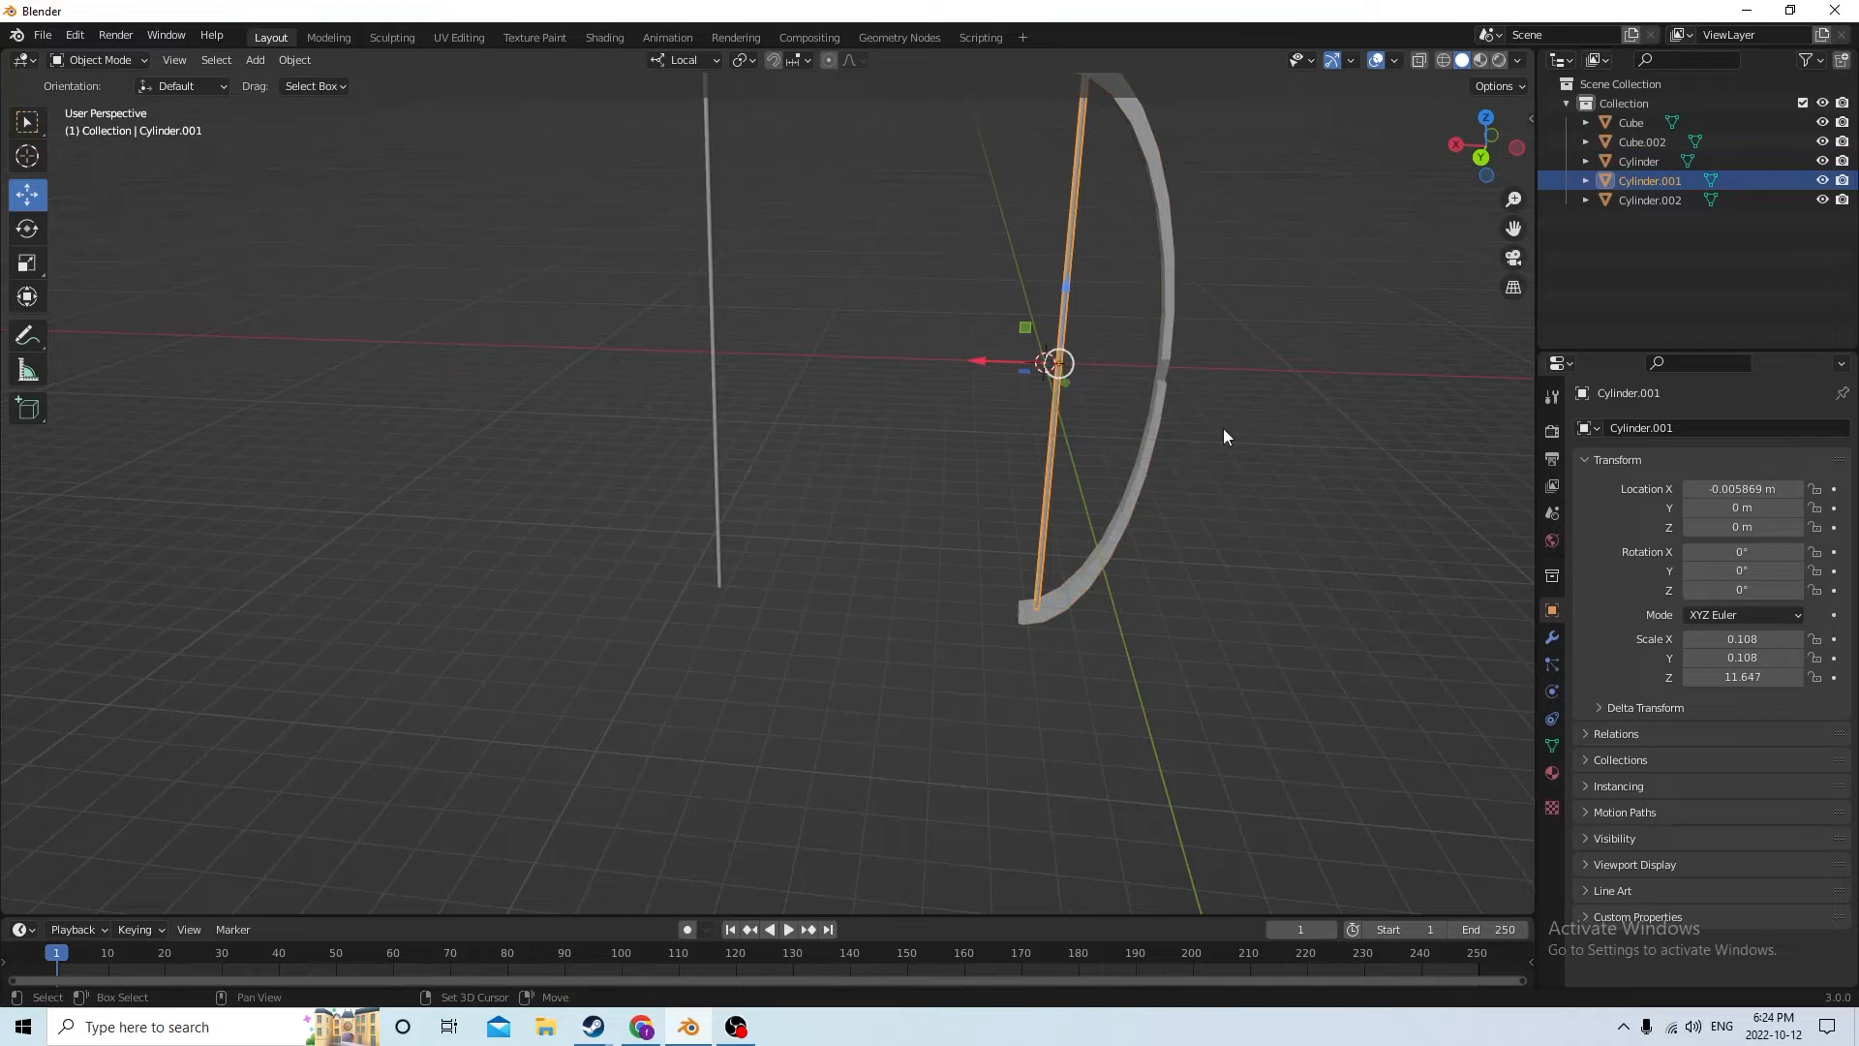
shift+click(1159, 420)
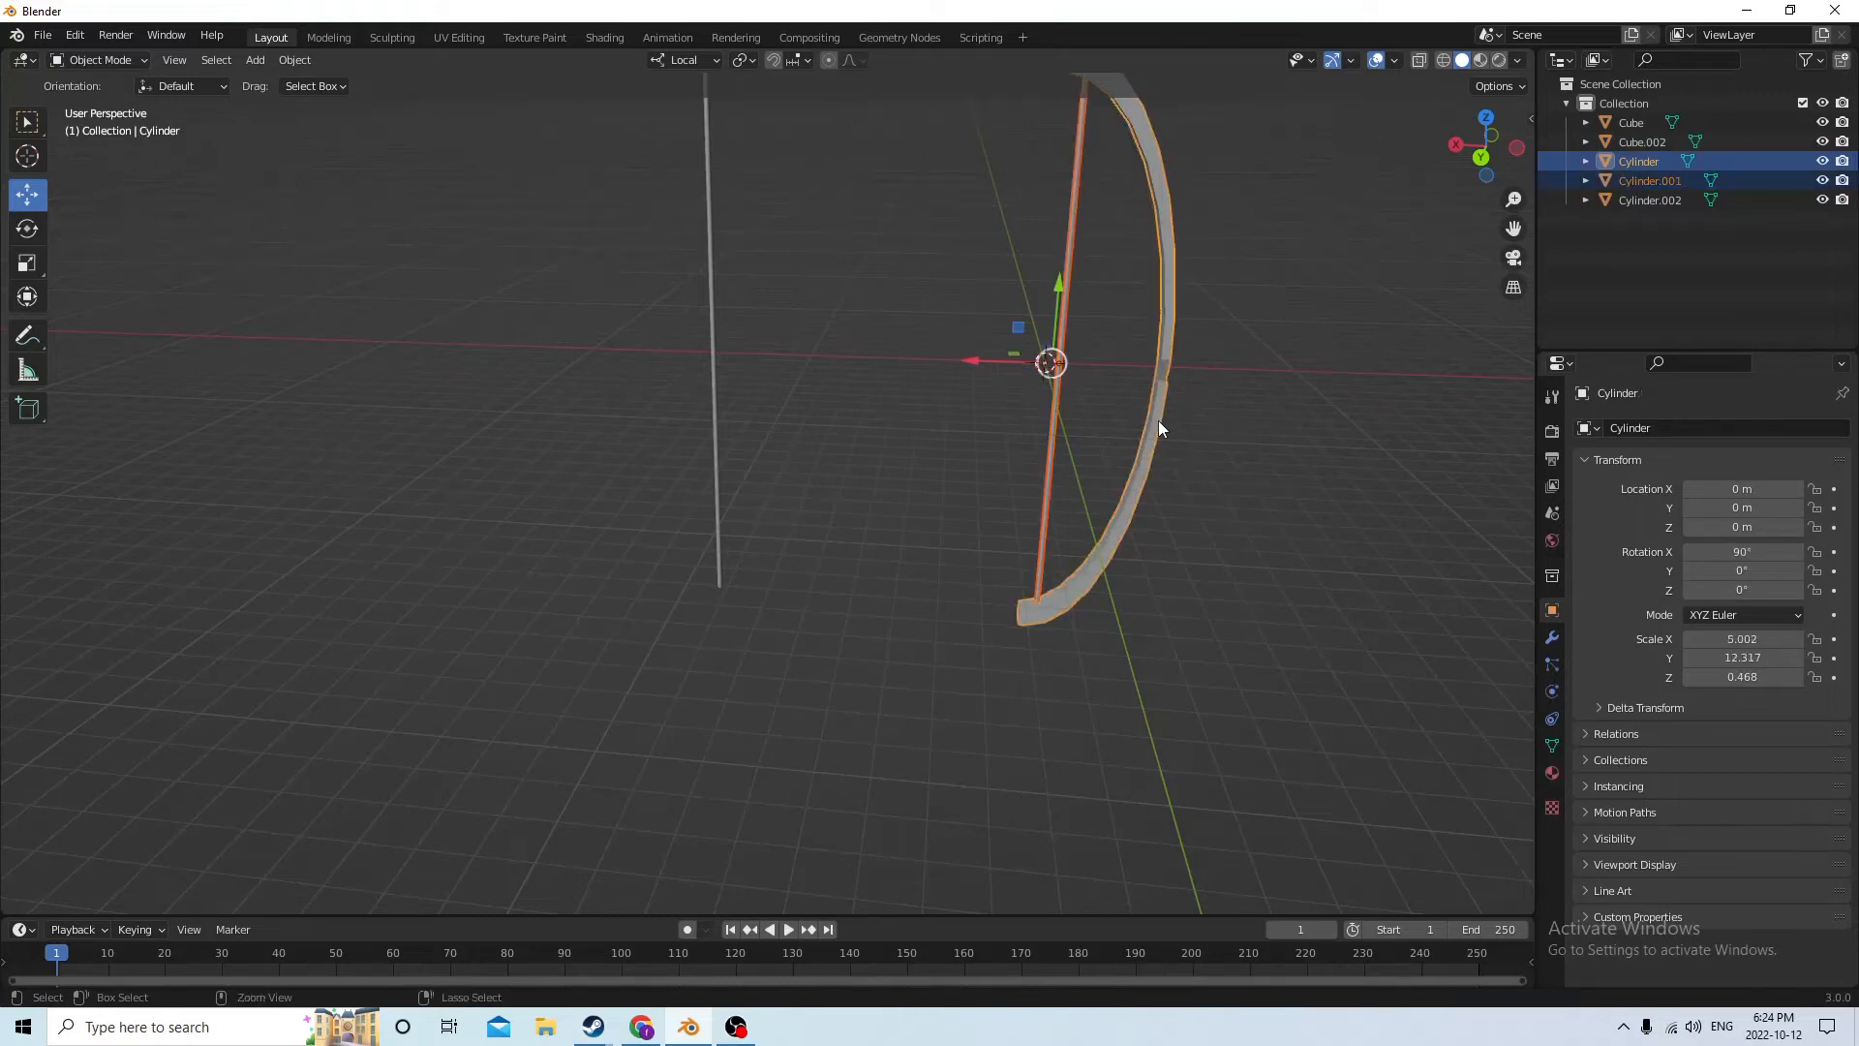
key(ctrl+j)
Select the separate thin shaft beside the bow
middle_drag(1158, 411, 1181, 368)
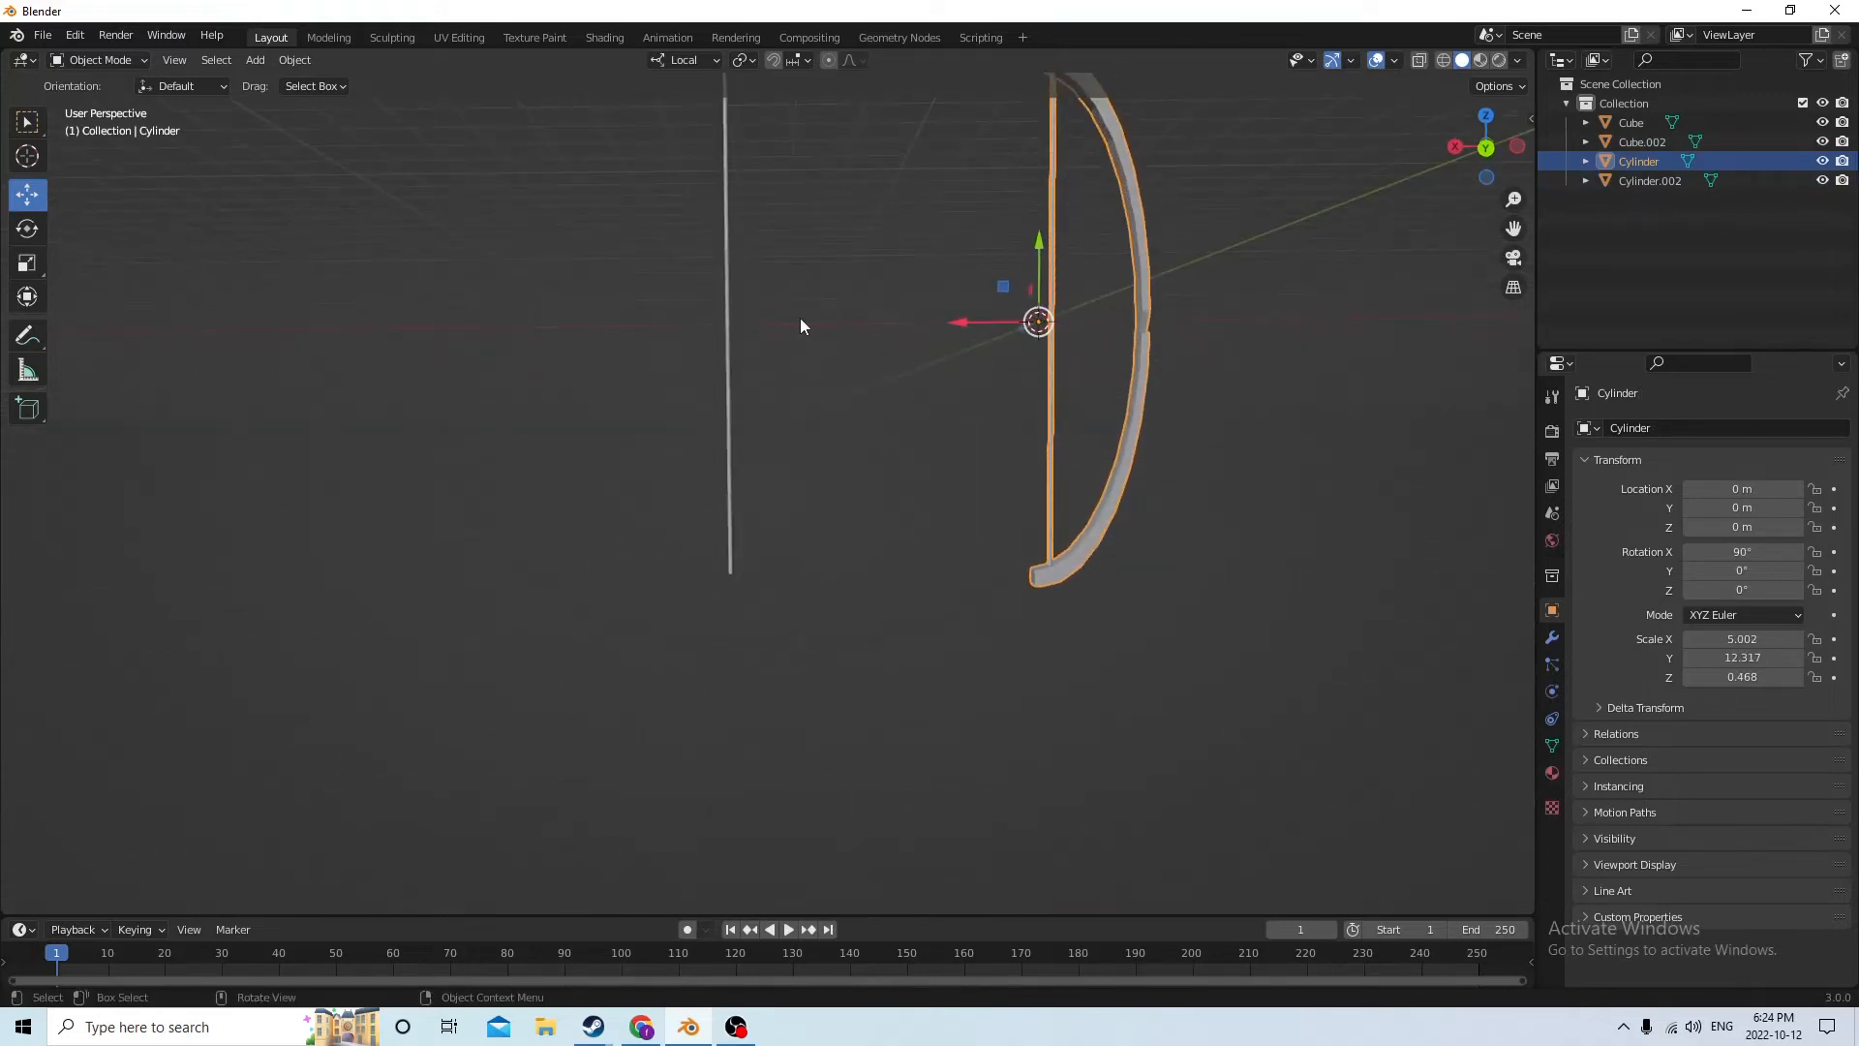
click(726, 312)
middle_drag(726, 312, 733, 329)
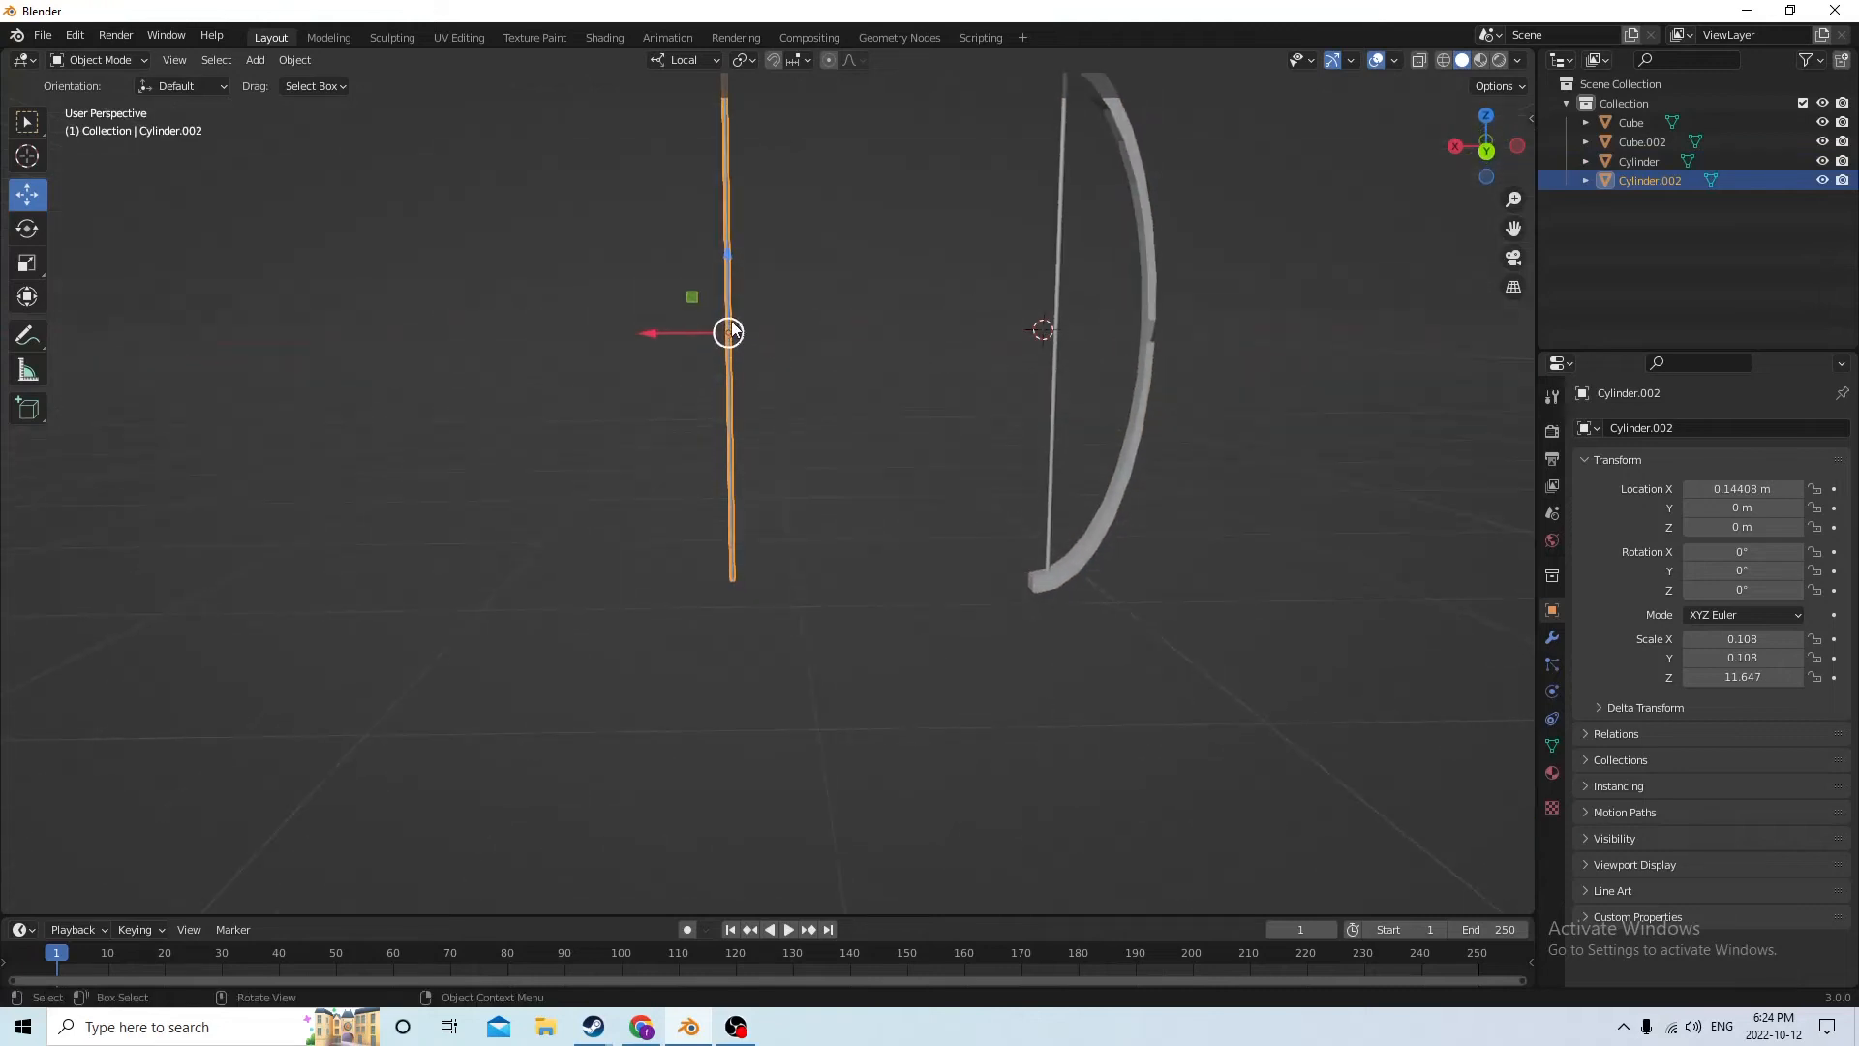
Try rotating the thin shaft 90° about X, and return its X rotation to 0°
click(1732, 552)
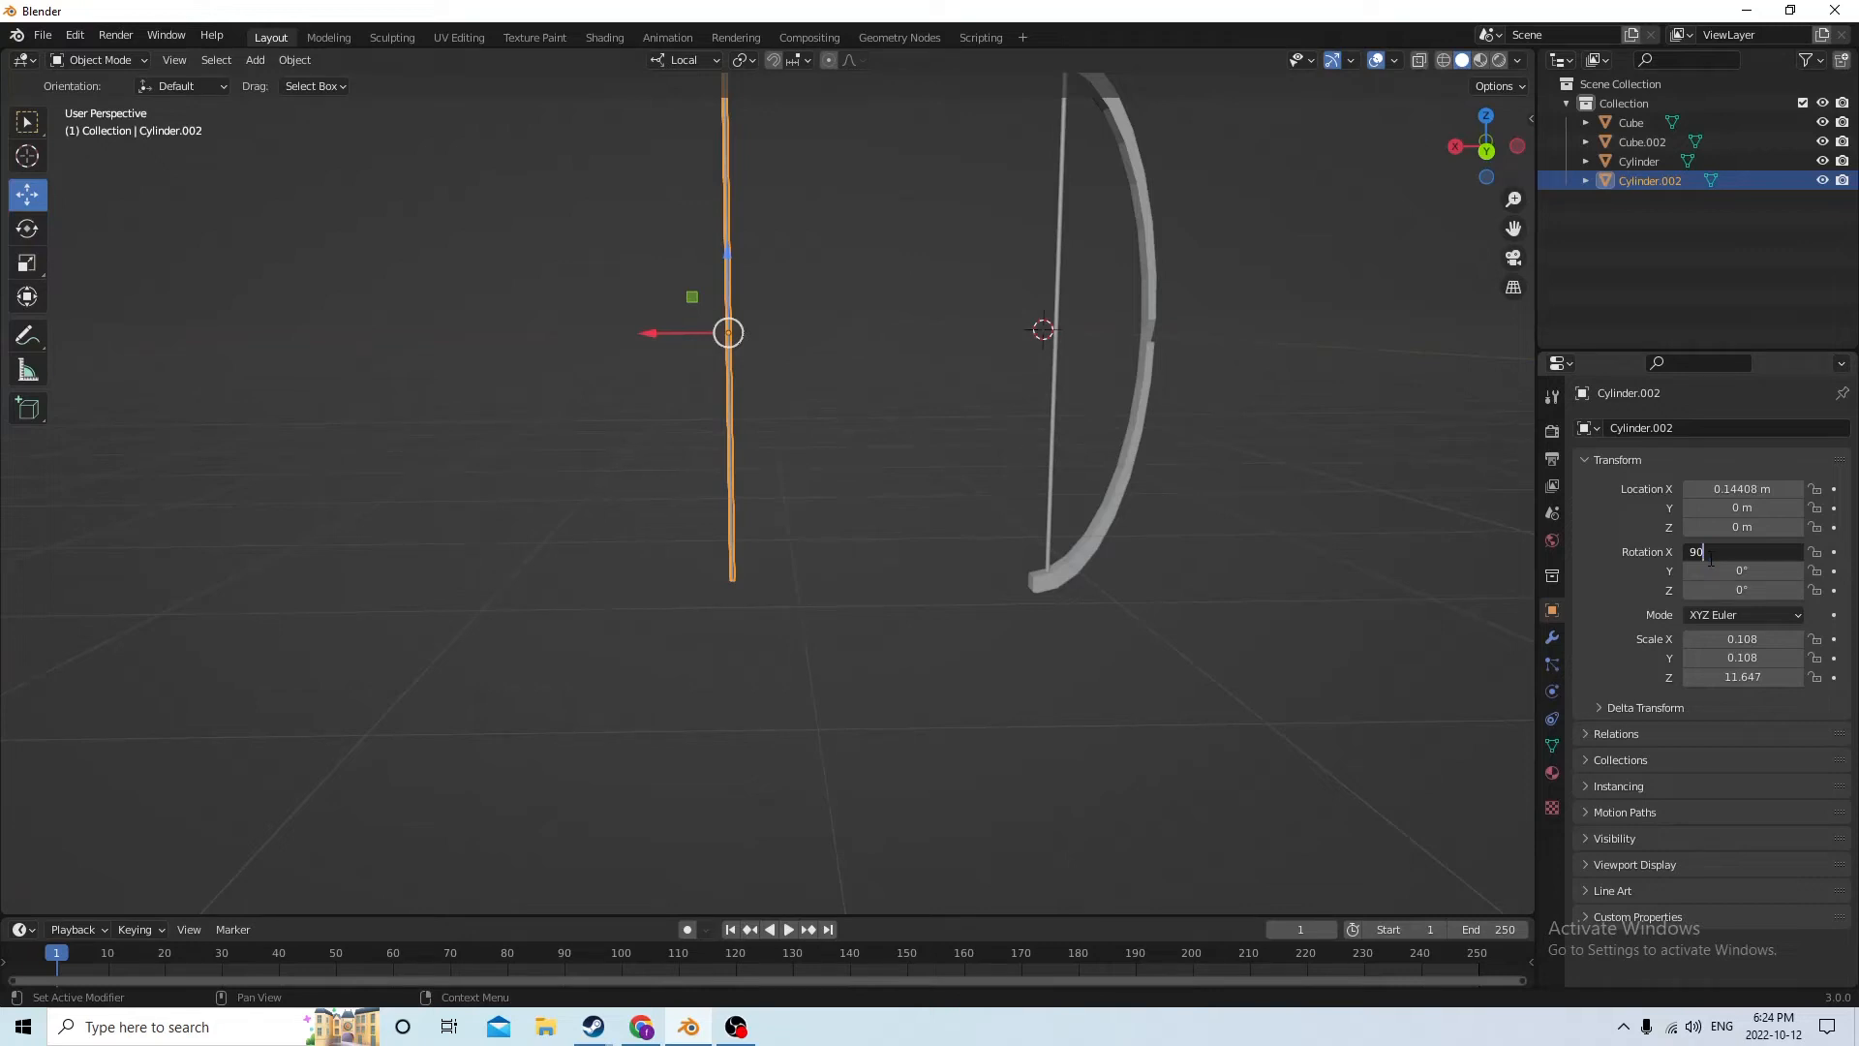
key(Return)
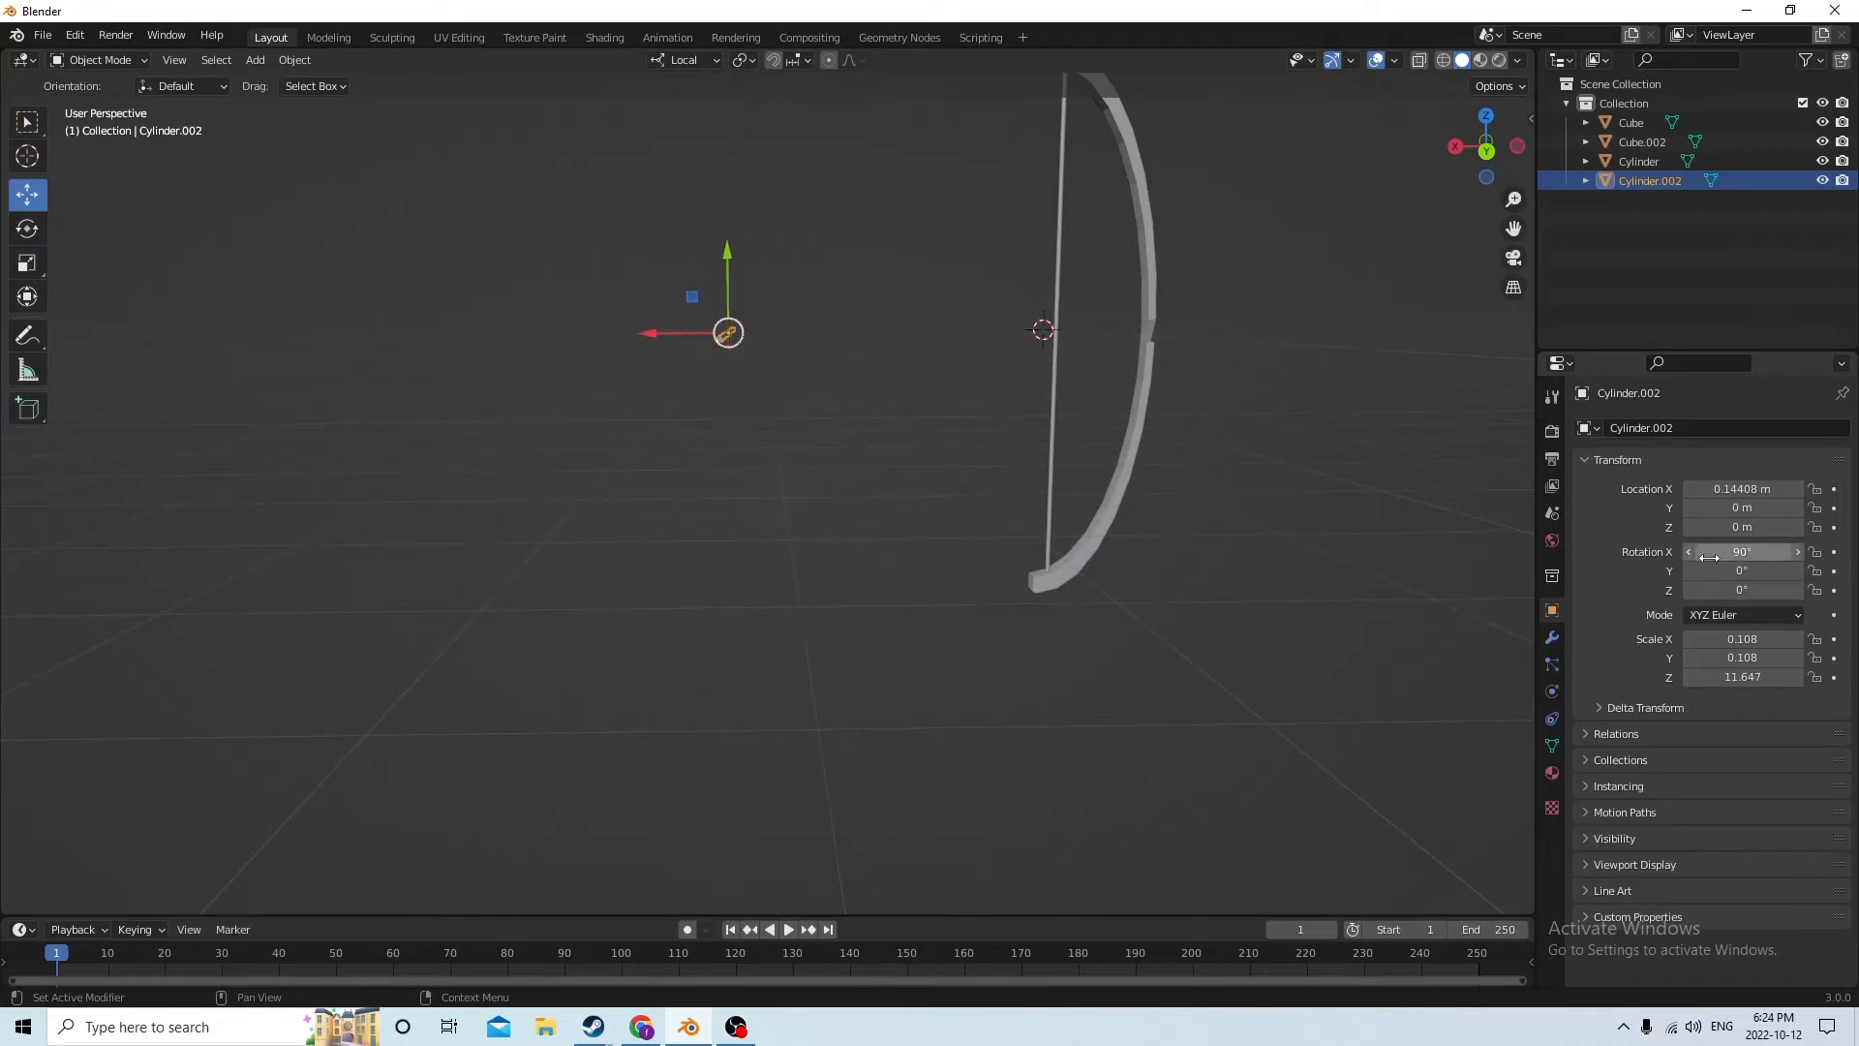
click(1709, 556)
text(0)
key(Return)
Set the thin shaft's Y rotation to 90° so it lies crosswise to the bow
click(1721, 571)
text(9)
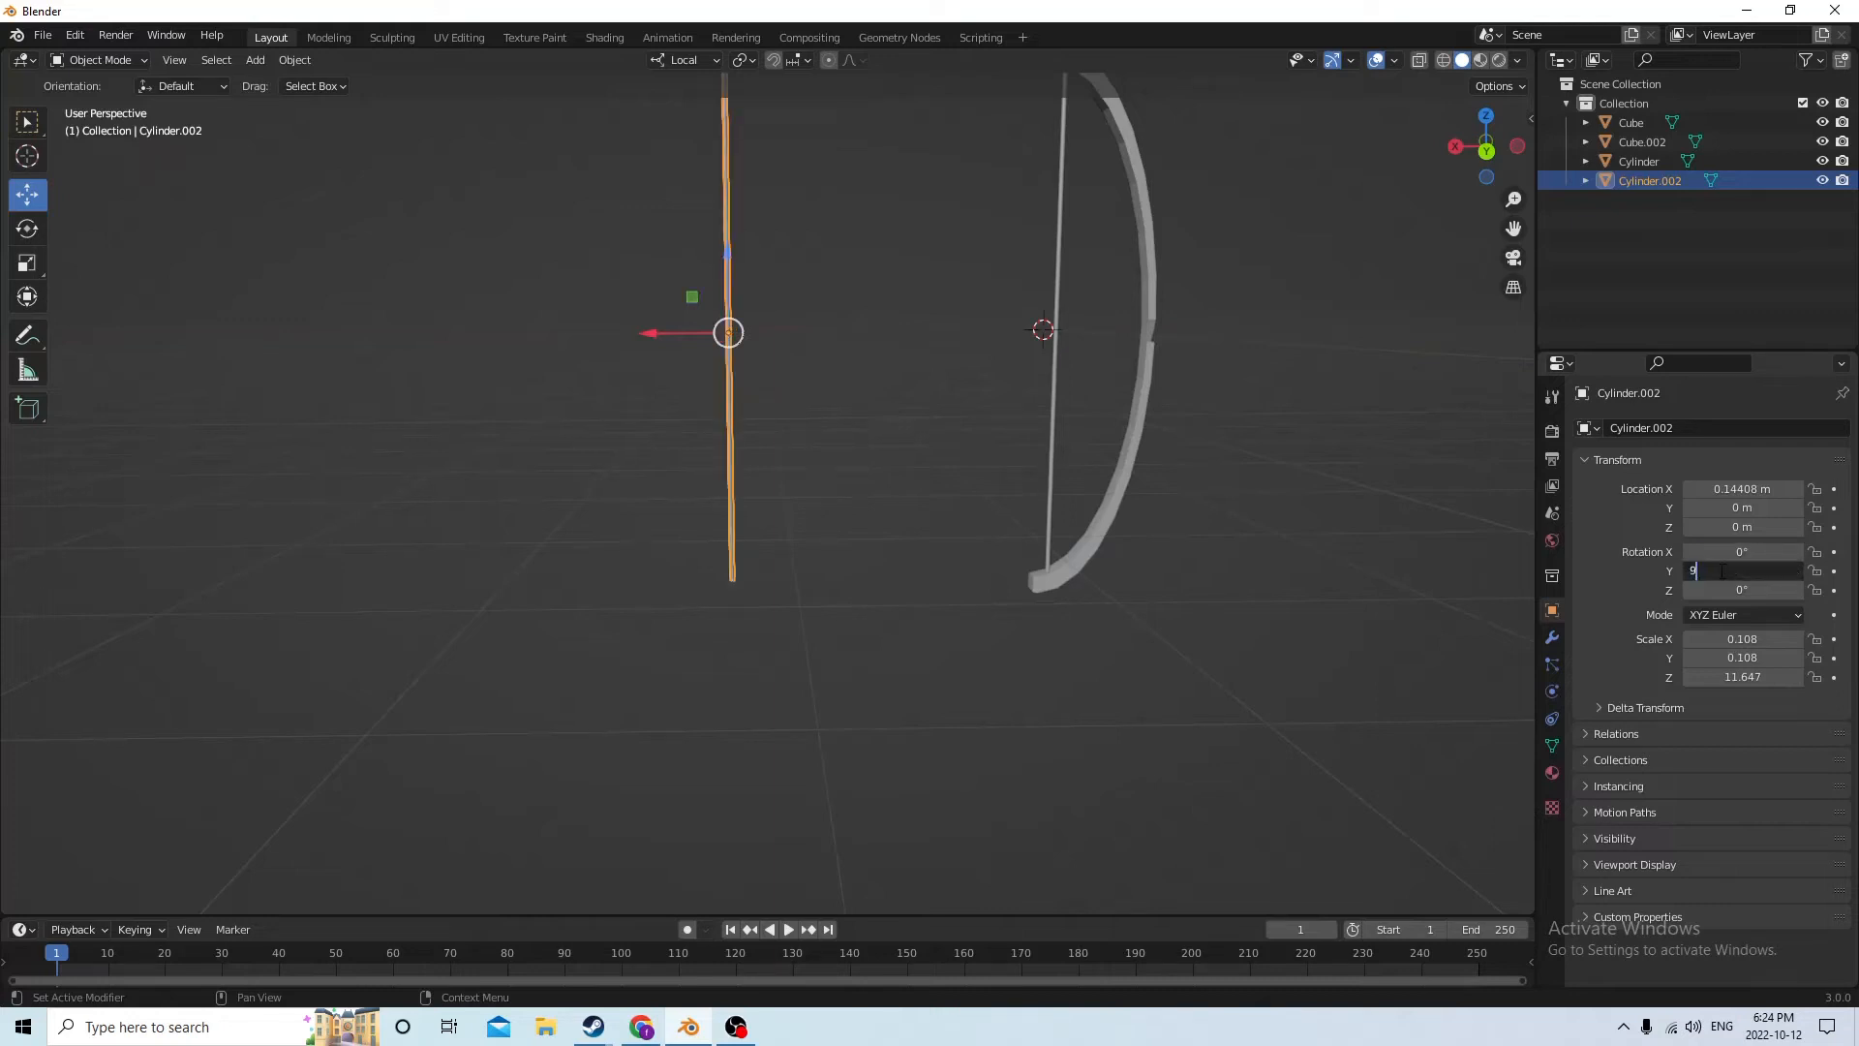
text(0)
key(Return)
Move the shaft through the bow's notch to X -0.046087 m, Y 0.002851 m, Z -0.003067 m
middle_drag(1310, 301, 809, 415)
drag(647, 395, 883, 466)
middle_drag(883, 467, 885, 283)
drag(988, 441, 988, 445)
middle_drag(989, 444, 835, 442)
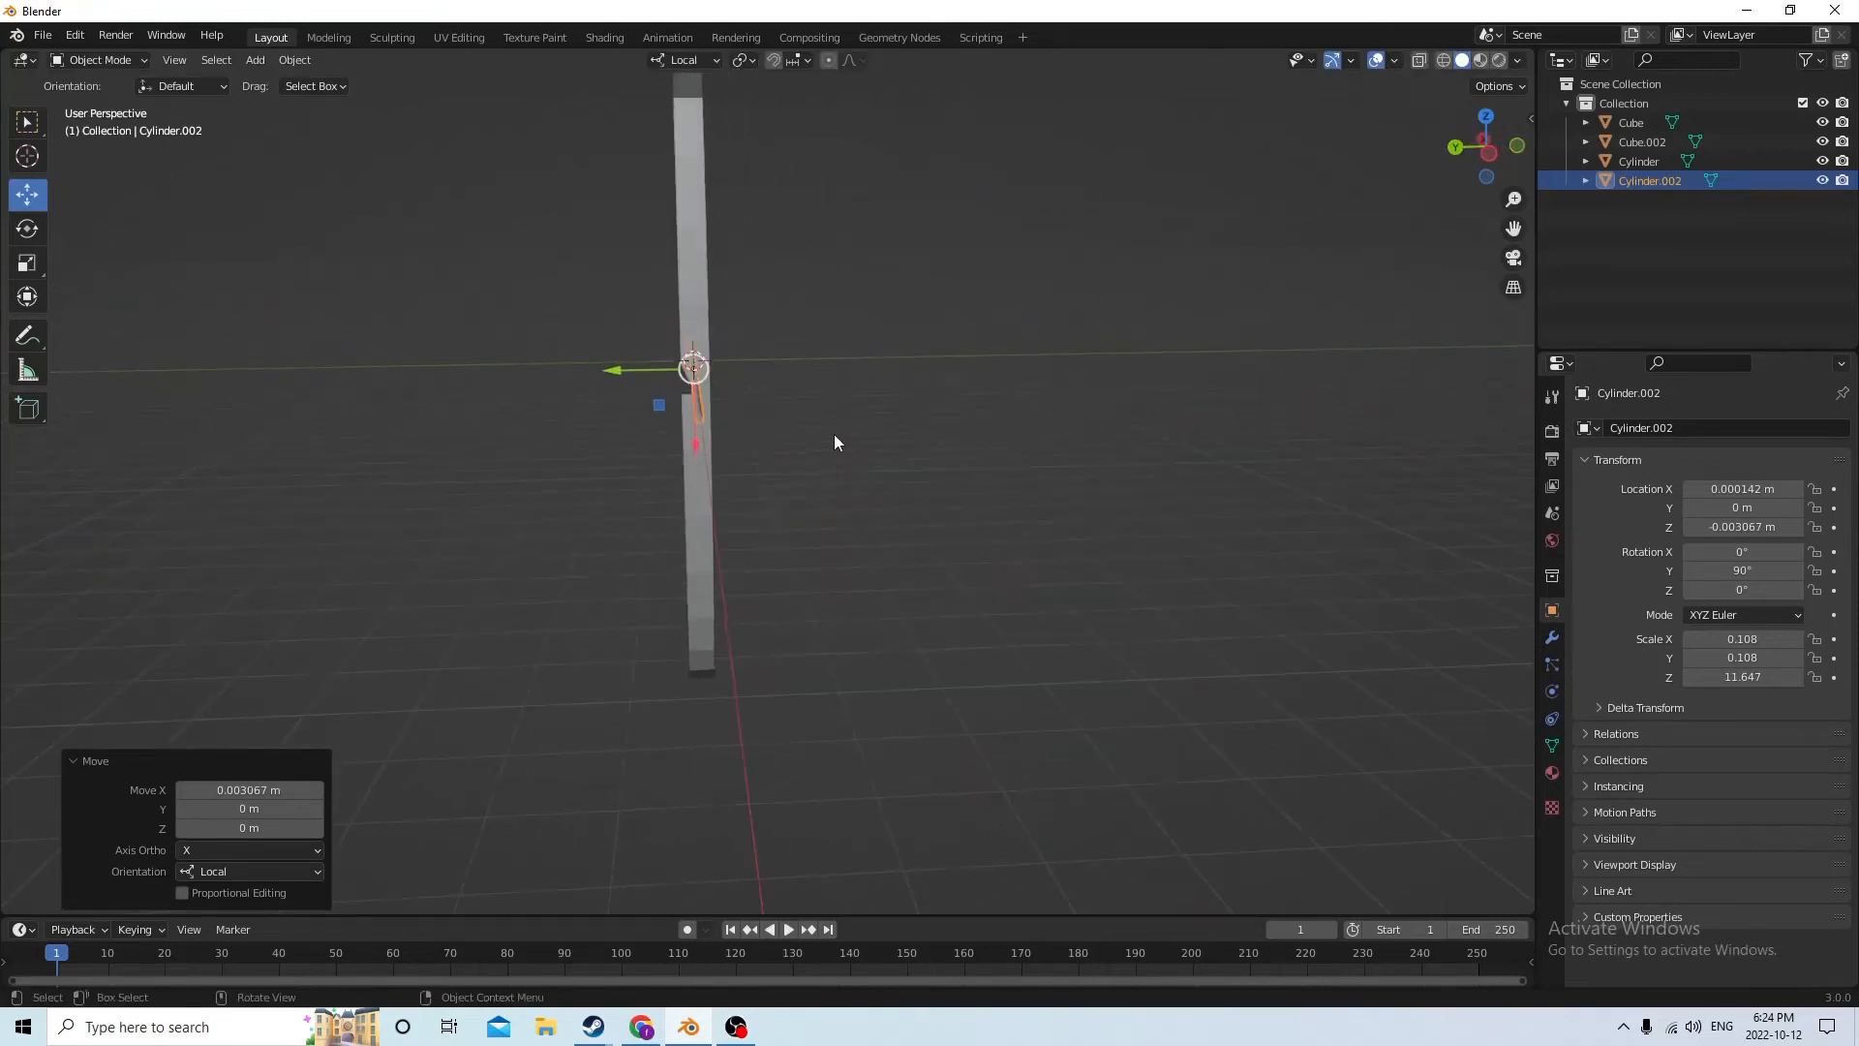
drag(618, 364, 660, 370)
middle_drag(661, 370, 1116, 409)
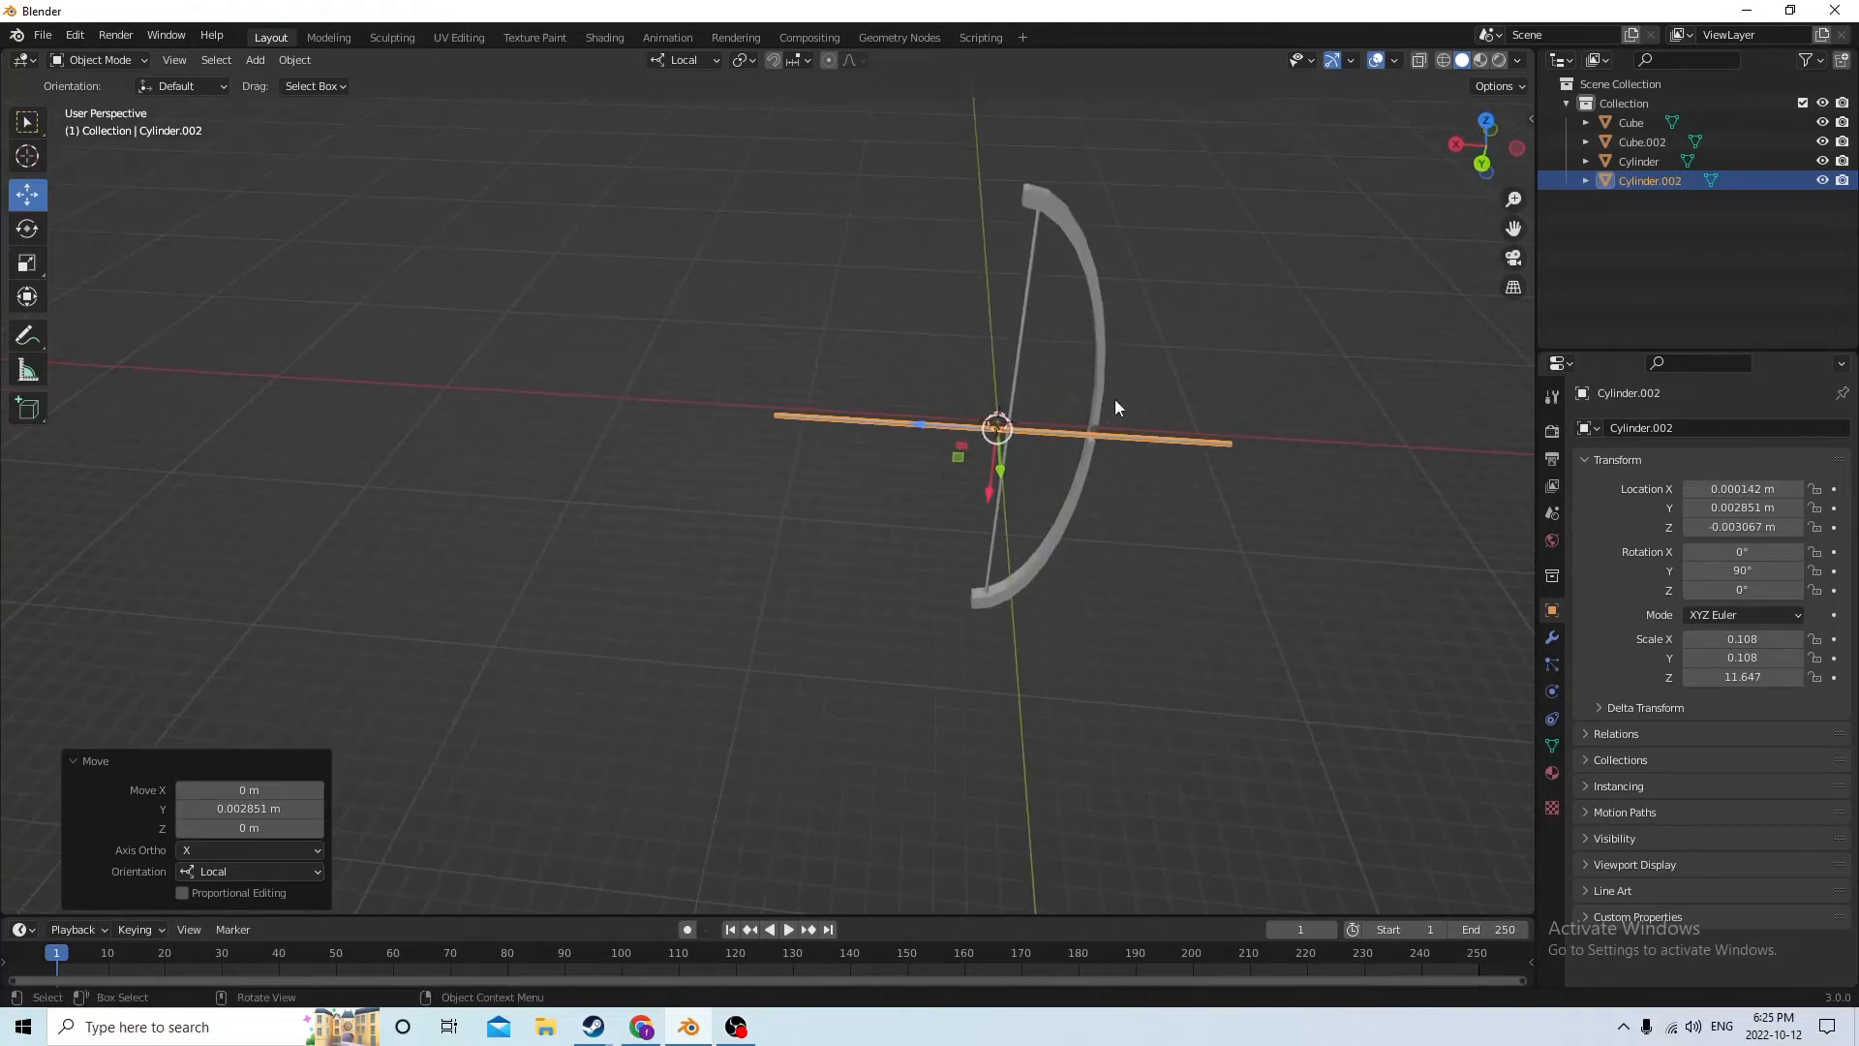
drag(926, 432, 1007, 436)
middle_drag(991, 403, 1005, 327)
middle_drag(1286, 403, 1345, 441)
scroll(1255, 428, up, 1)
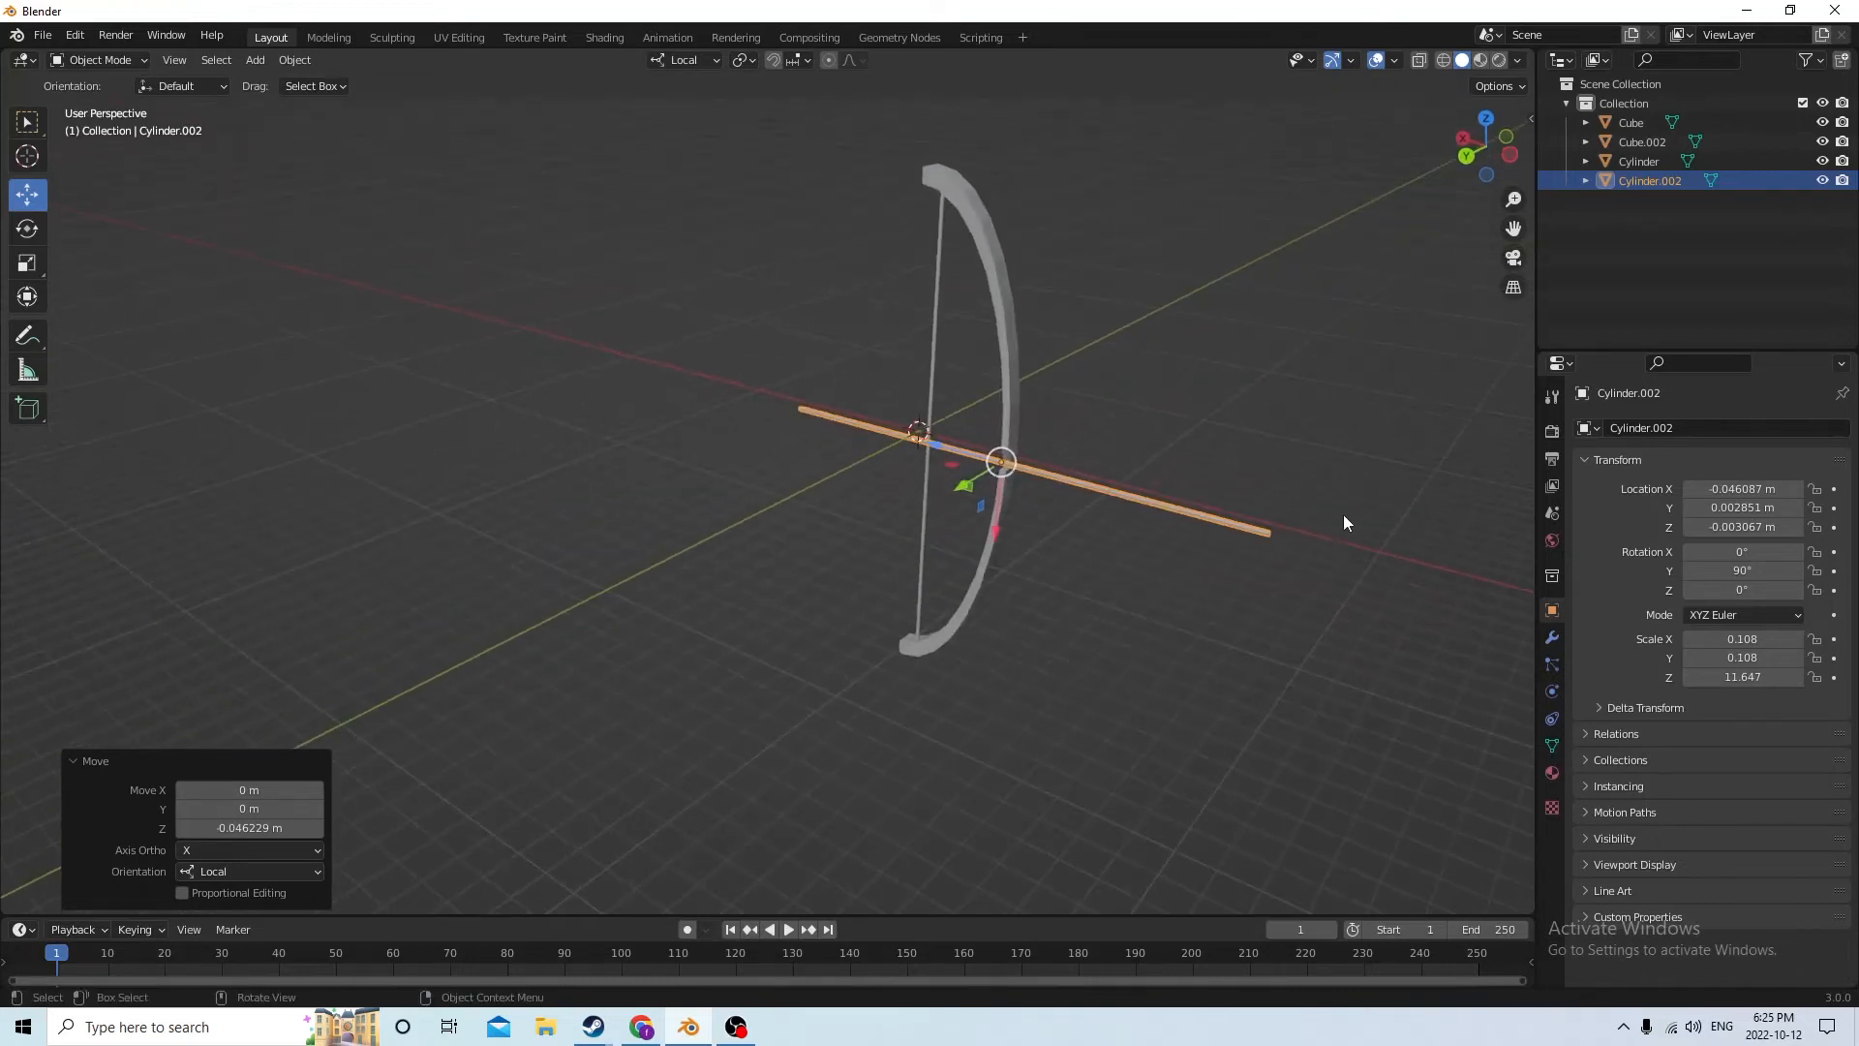
Add a 0.02 m cube and move it to the shaft's string-side end at X 0.067818 m, Z -0.003174 m
key(shift+a)
mouse_move(1344, 513)
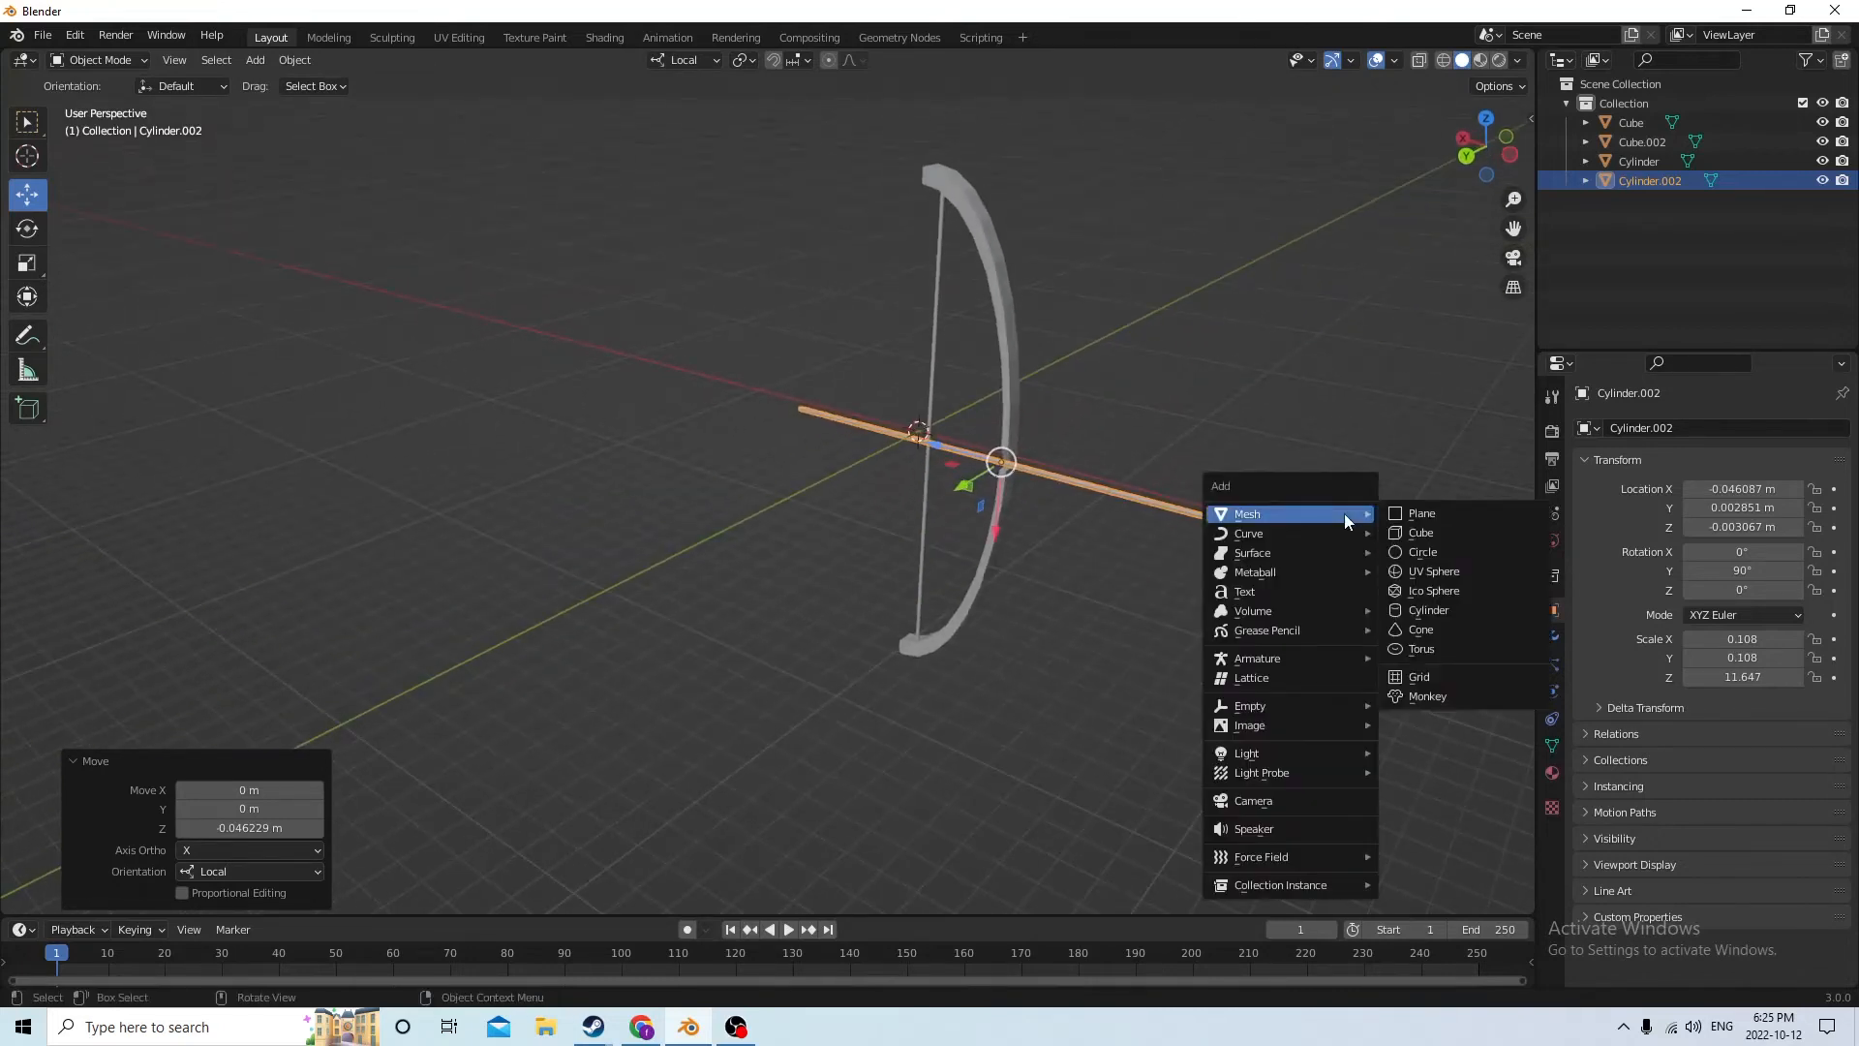
click(1407, 535)
mouse_move(1082, 485)
middle_down()
mouse_move(1237, 490)
mouse_move(1096, 505)
middle_up()
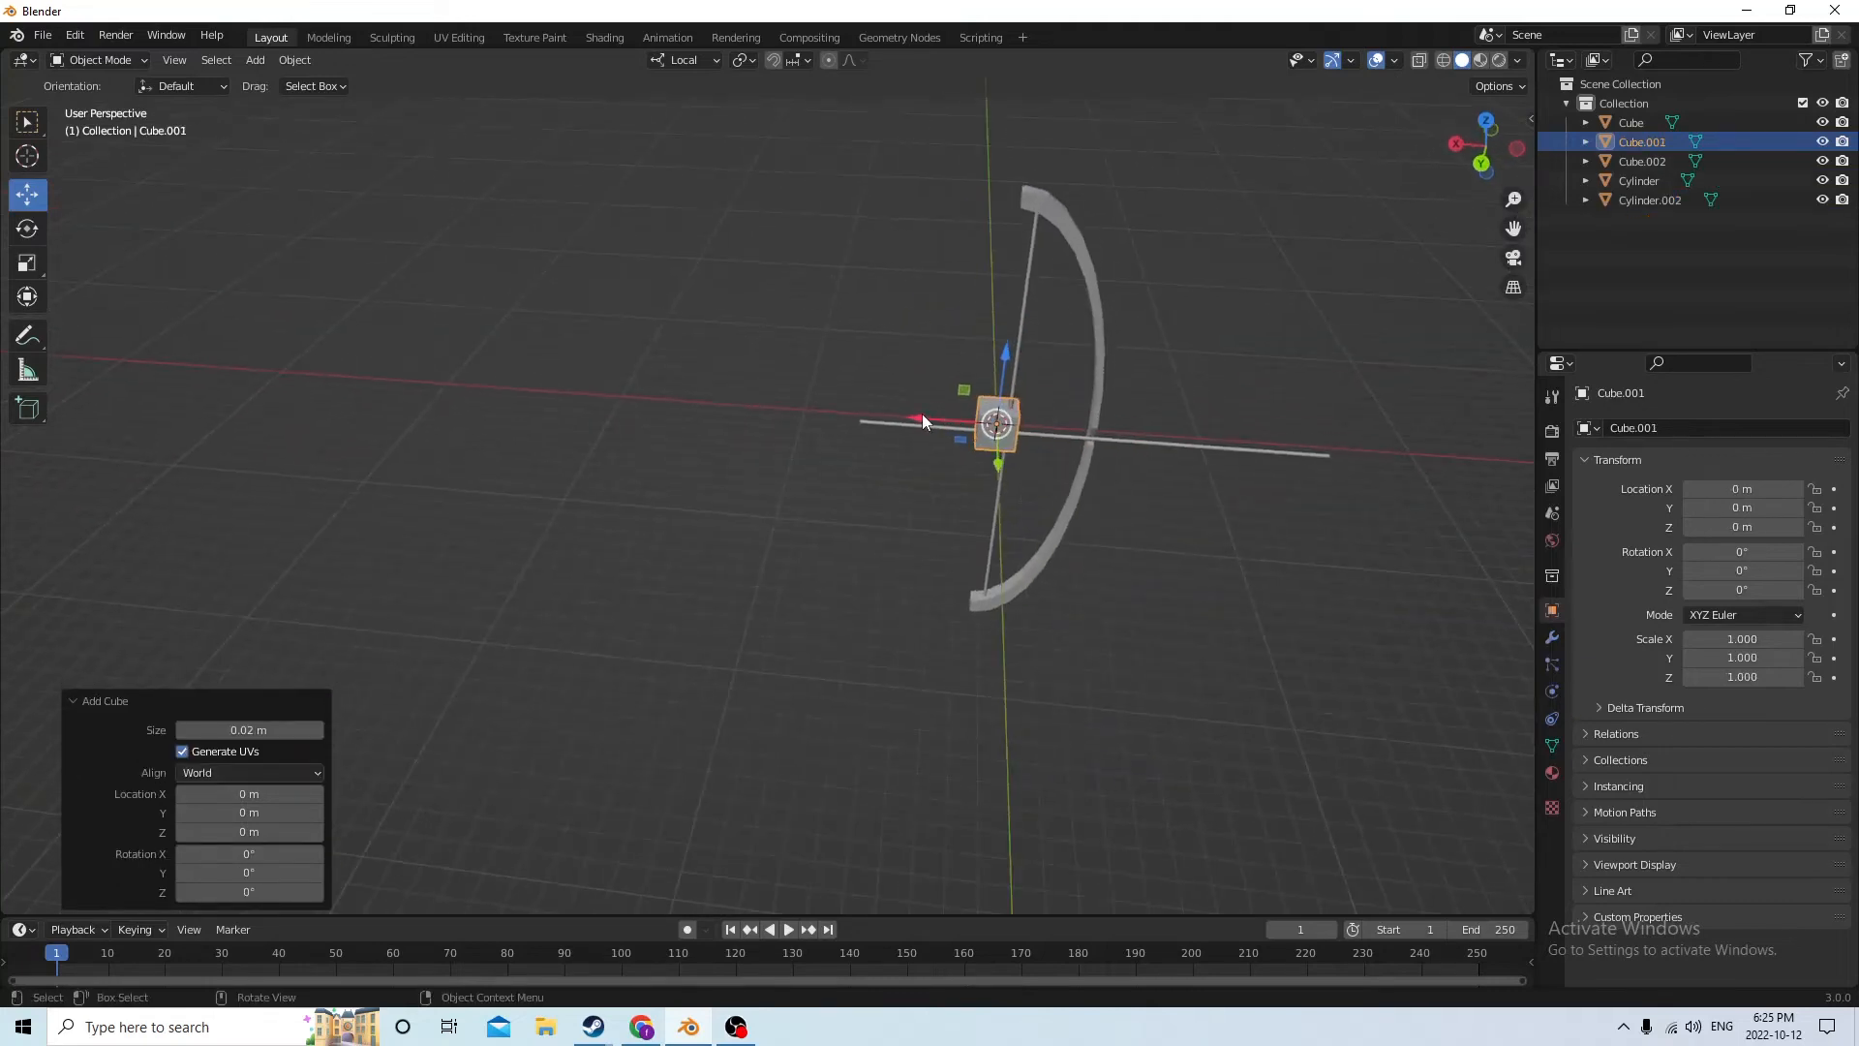
drag(922, 418, 789, 405)
scroll(829, 411, up, 5)
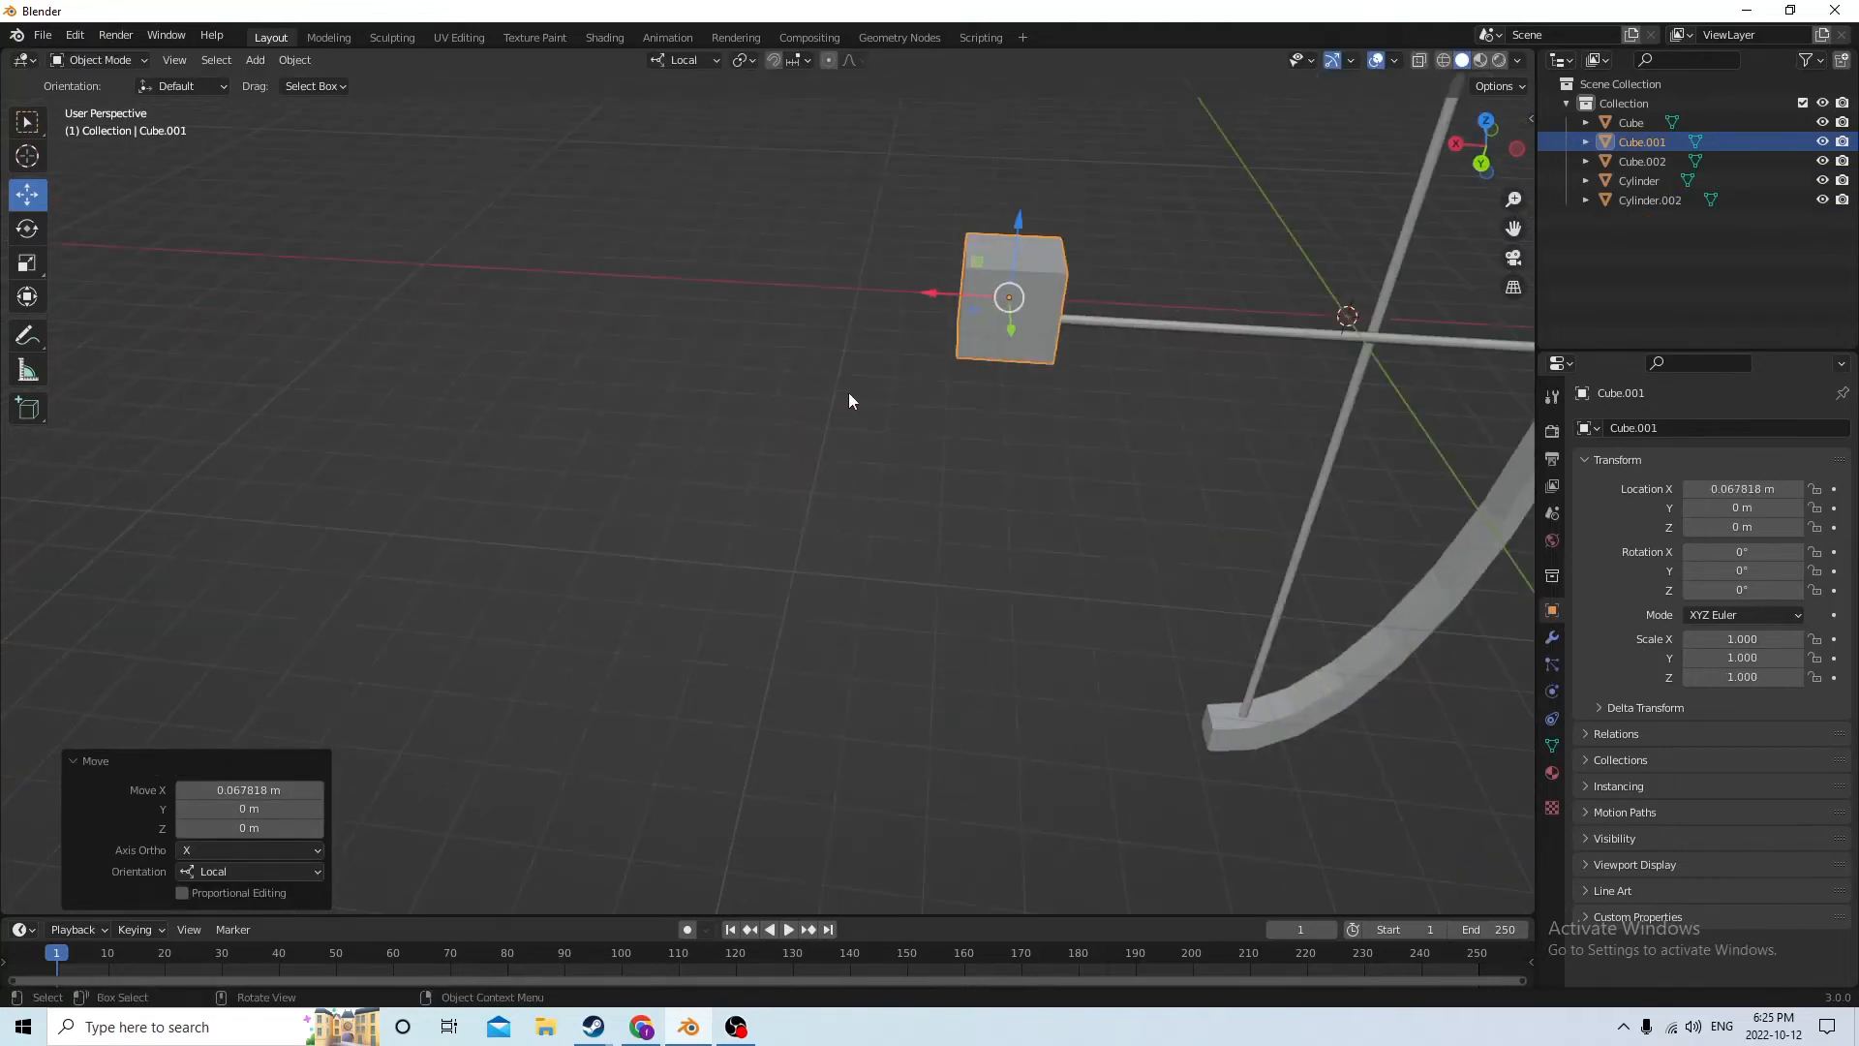
middle_drag(850, 393, 853, 374)
drag(1000, 176, 995, 180)
mouse_move(996, 180)
middle_down()
mouse_move(974, 155)
mouse_move(990, 173)
middle_up()
drag(972, 143, 974, 170)
middle_drag(974, 169, 984, 240)
Scale the cube uniformly to 0.394 and center it on the shaft at Y 0.003001 m
key(s)
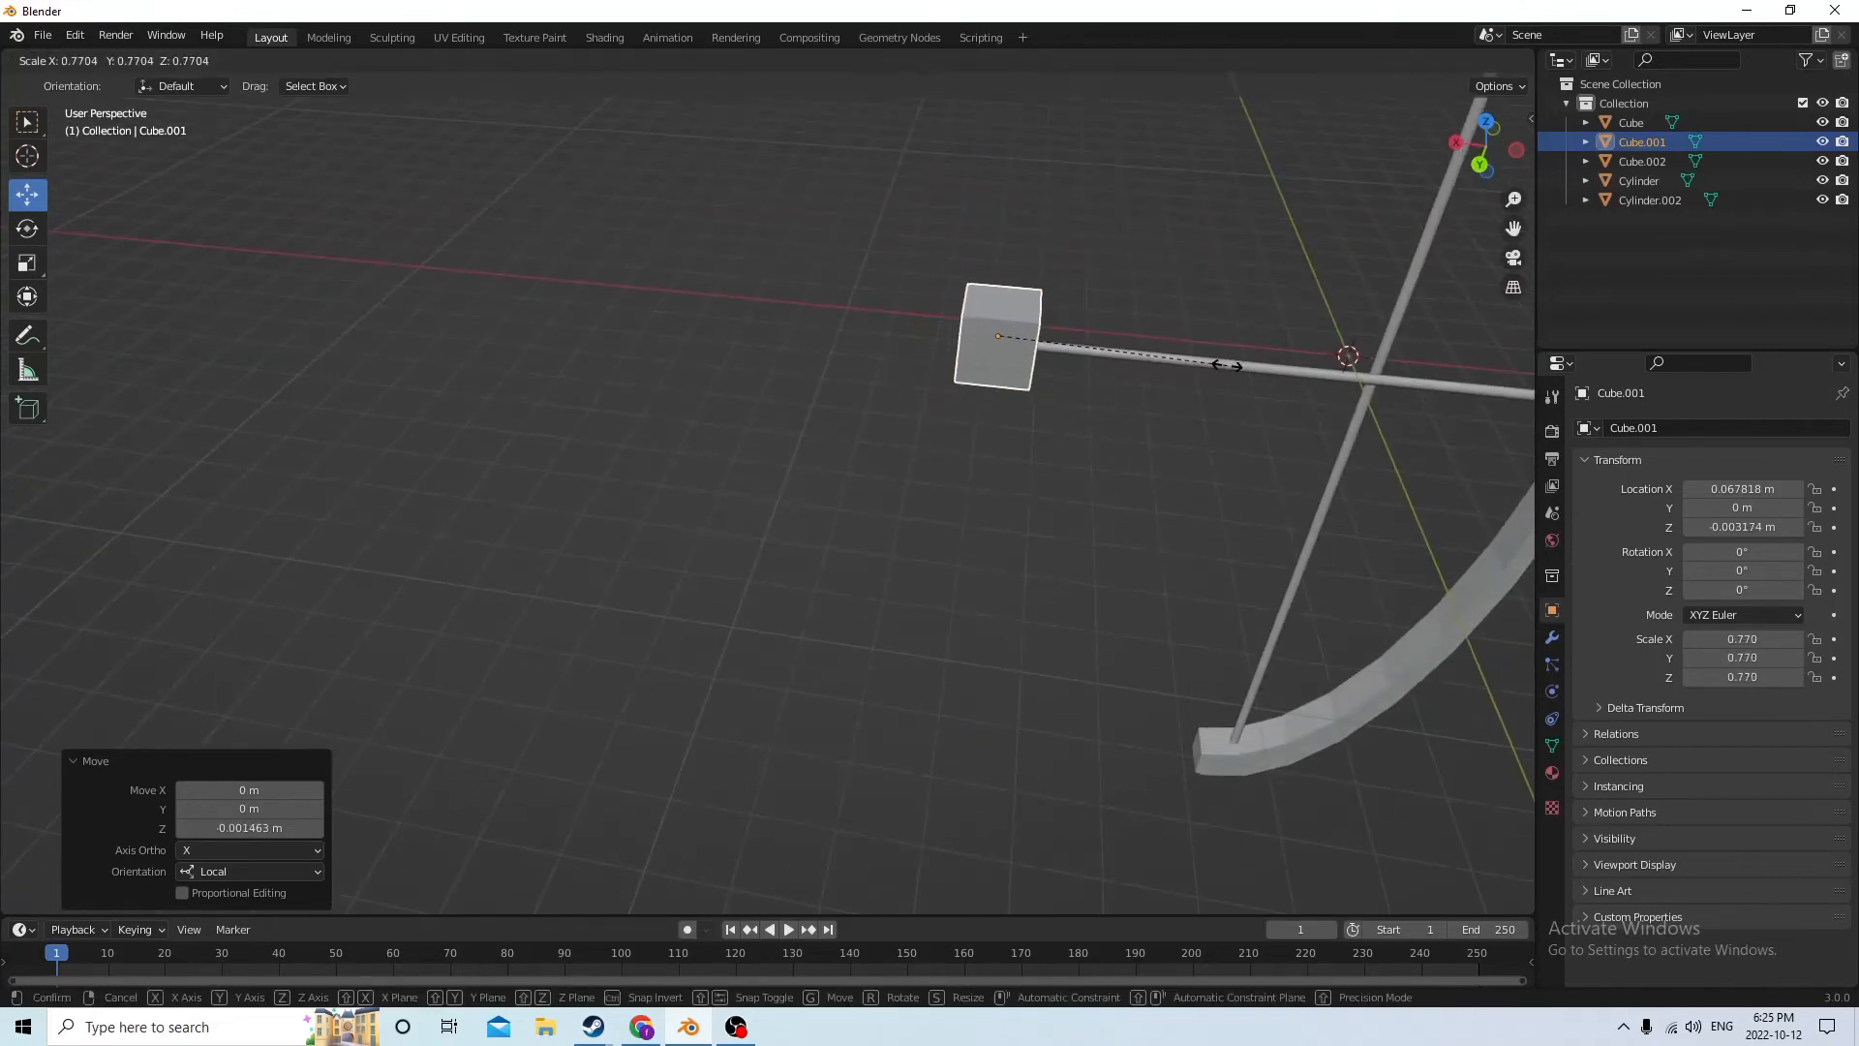
click(1077, 347)
middle_drag(1077, 346, 799, 414)
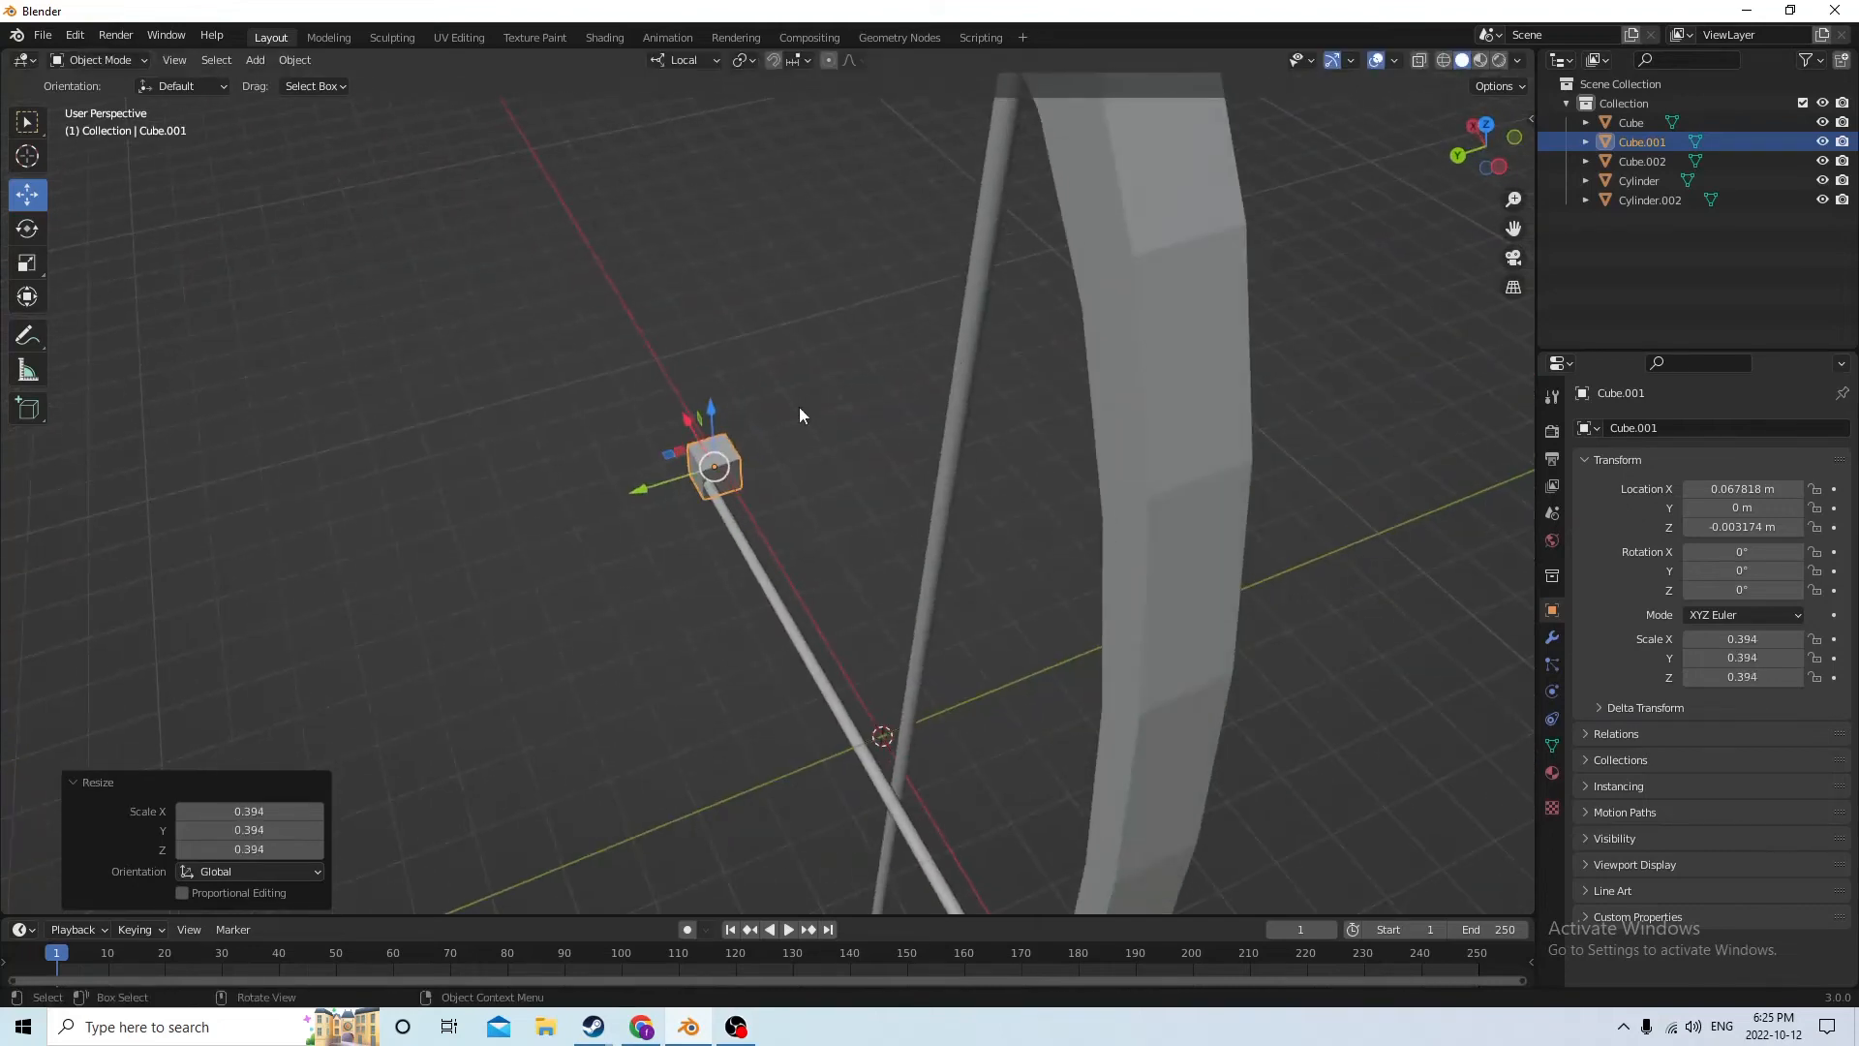
drag(645, 479, 618, 488)
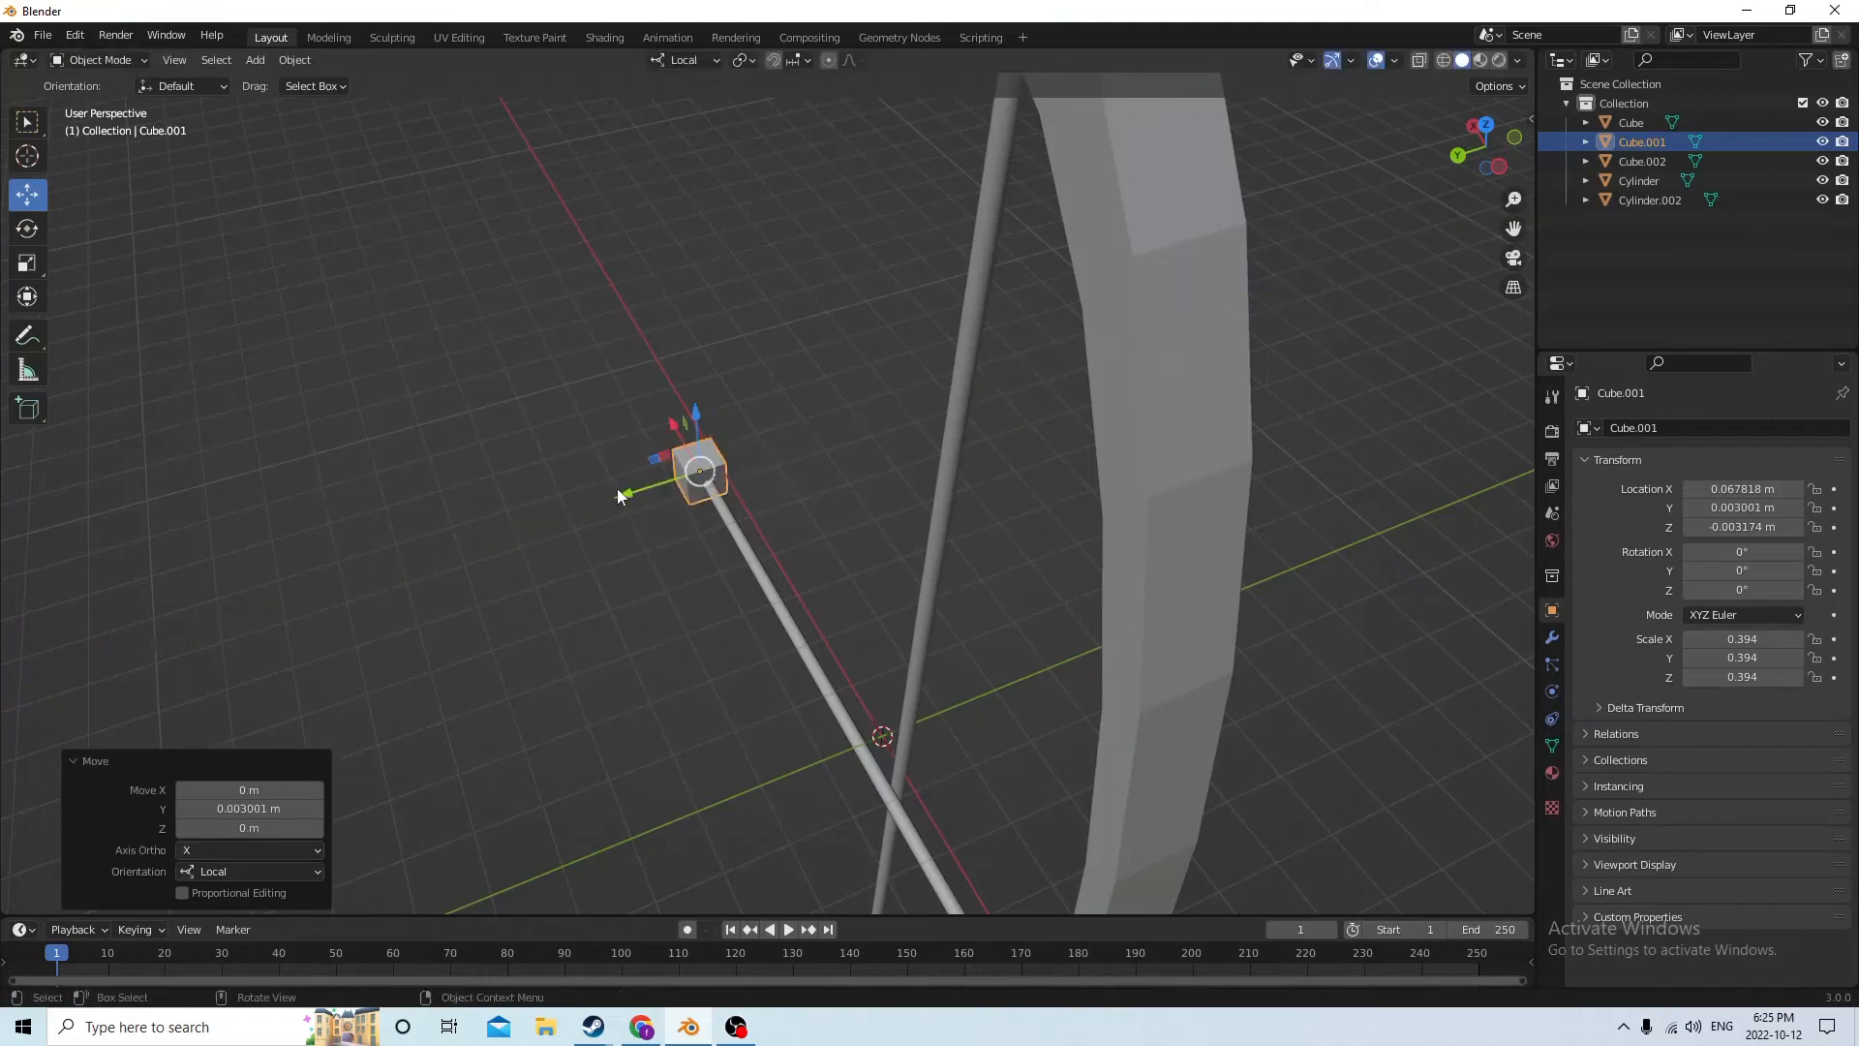
middle_drag(618, 488, 823, 355)
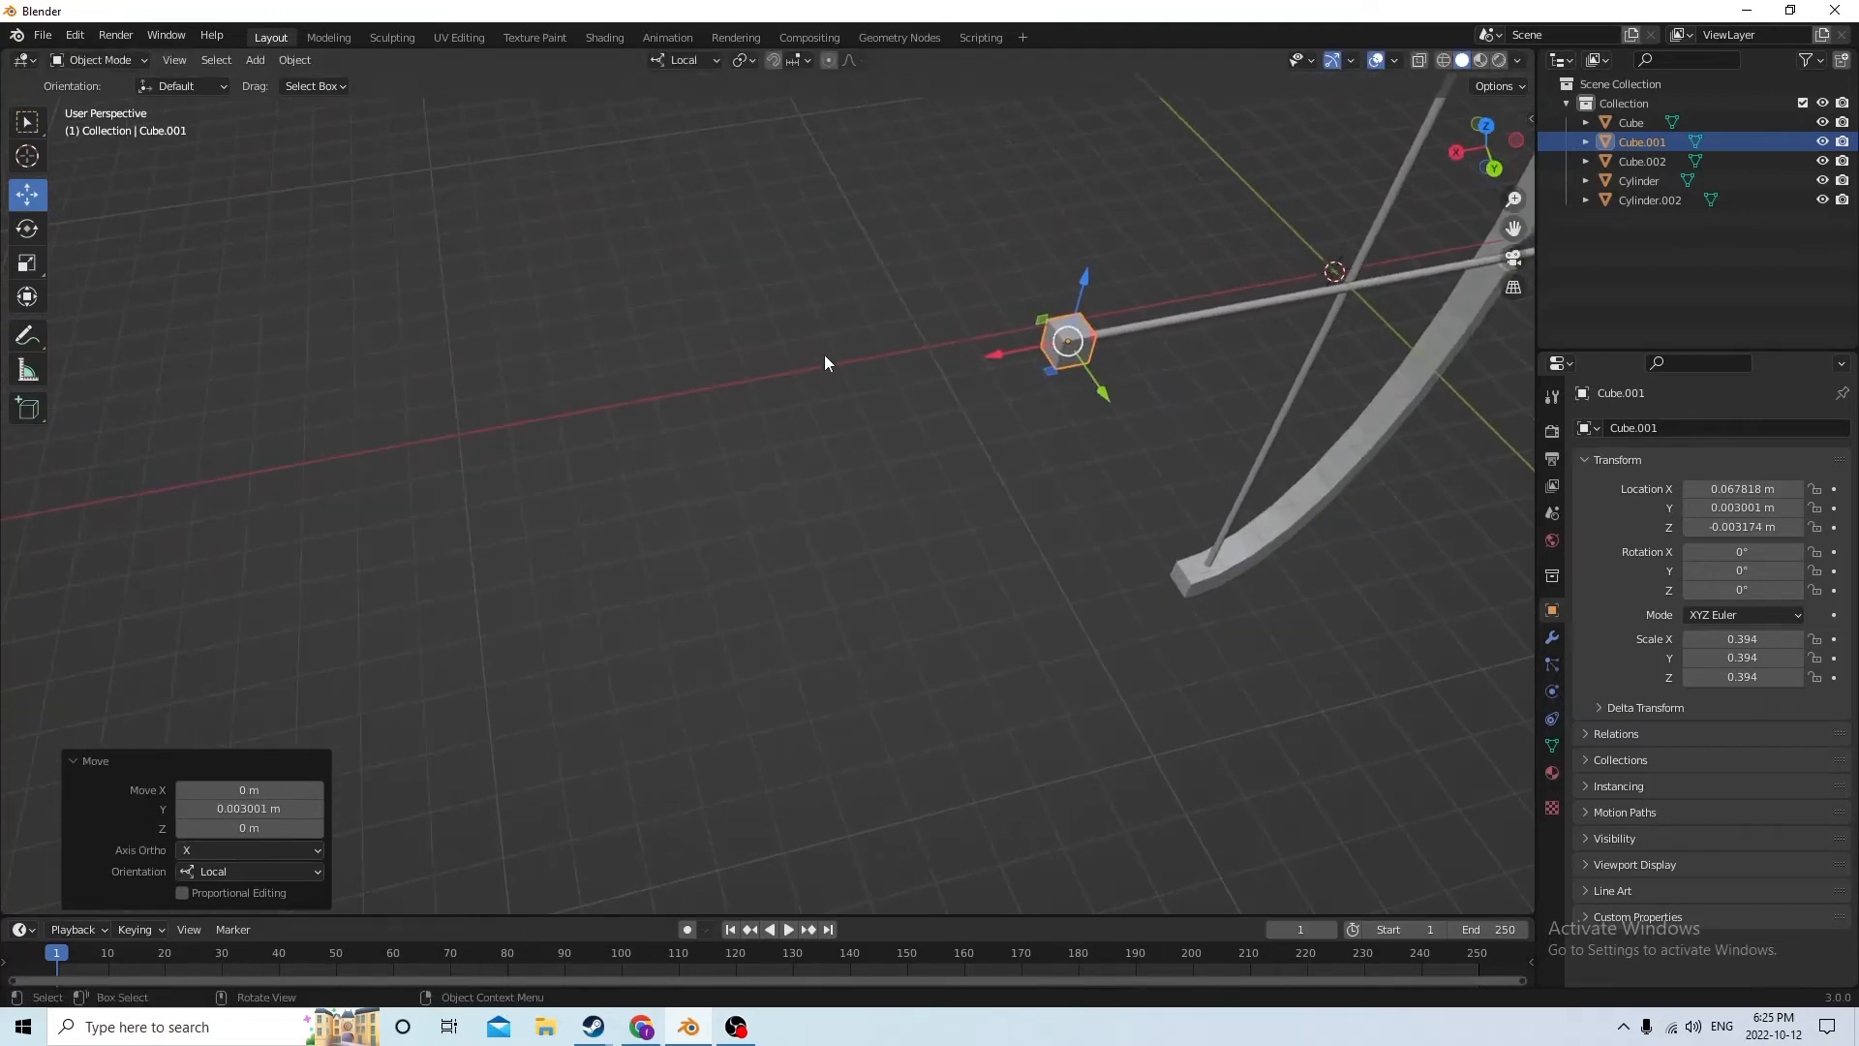
Flatten the cube into a thin plate by reducing its Y scale to 0.027
click(28, 274)
middle_drag(390, 278, 917, 124)
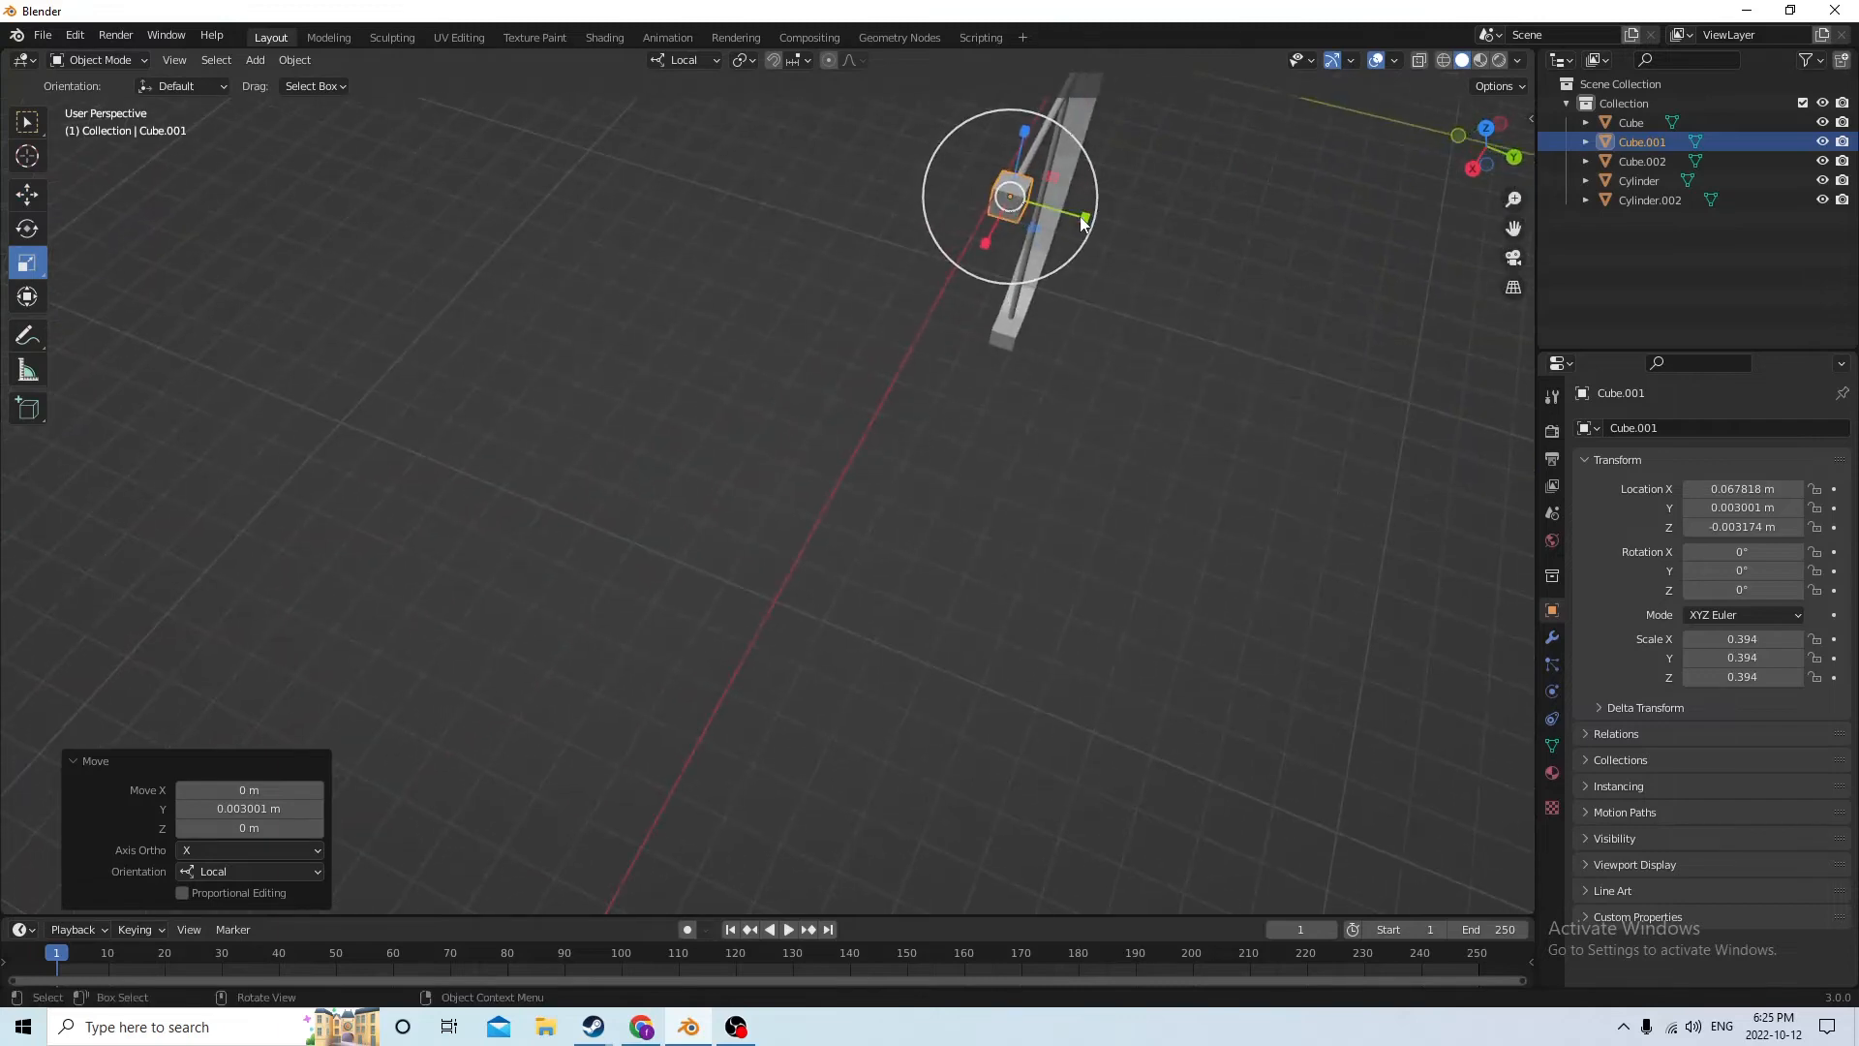
drag(1077, 206, 1024, 199)
middle_drag(1024, 199, 762, 230)
middle_drag(876, 320, 976, 315)
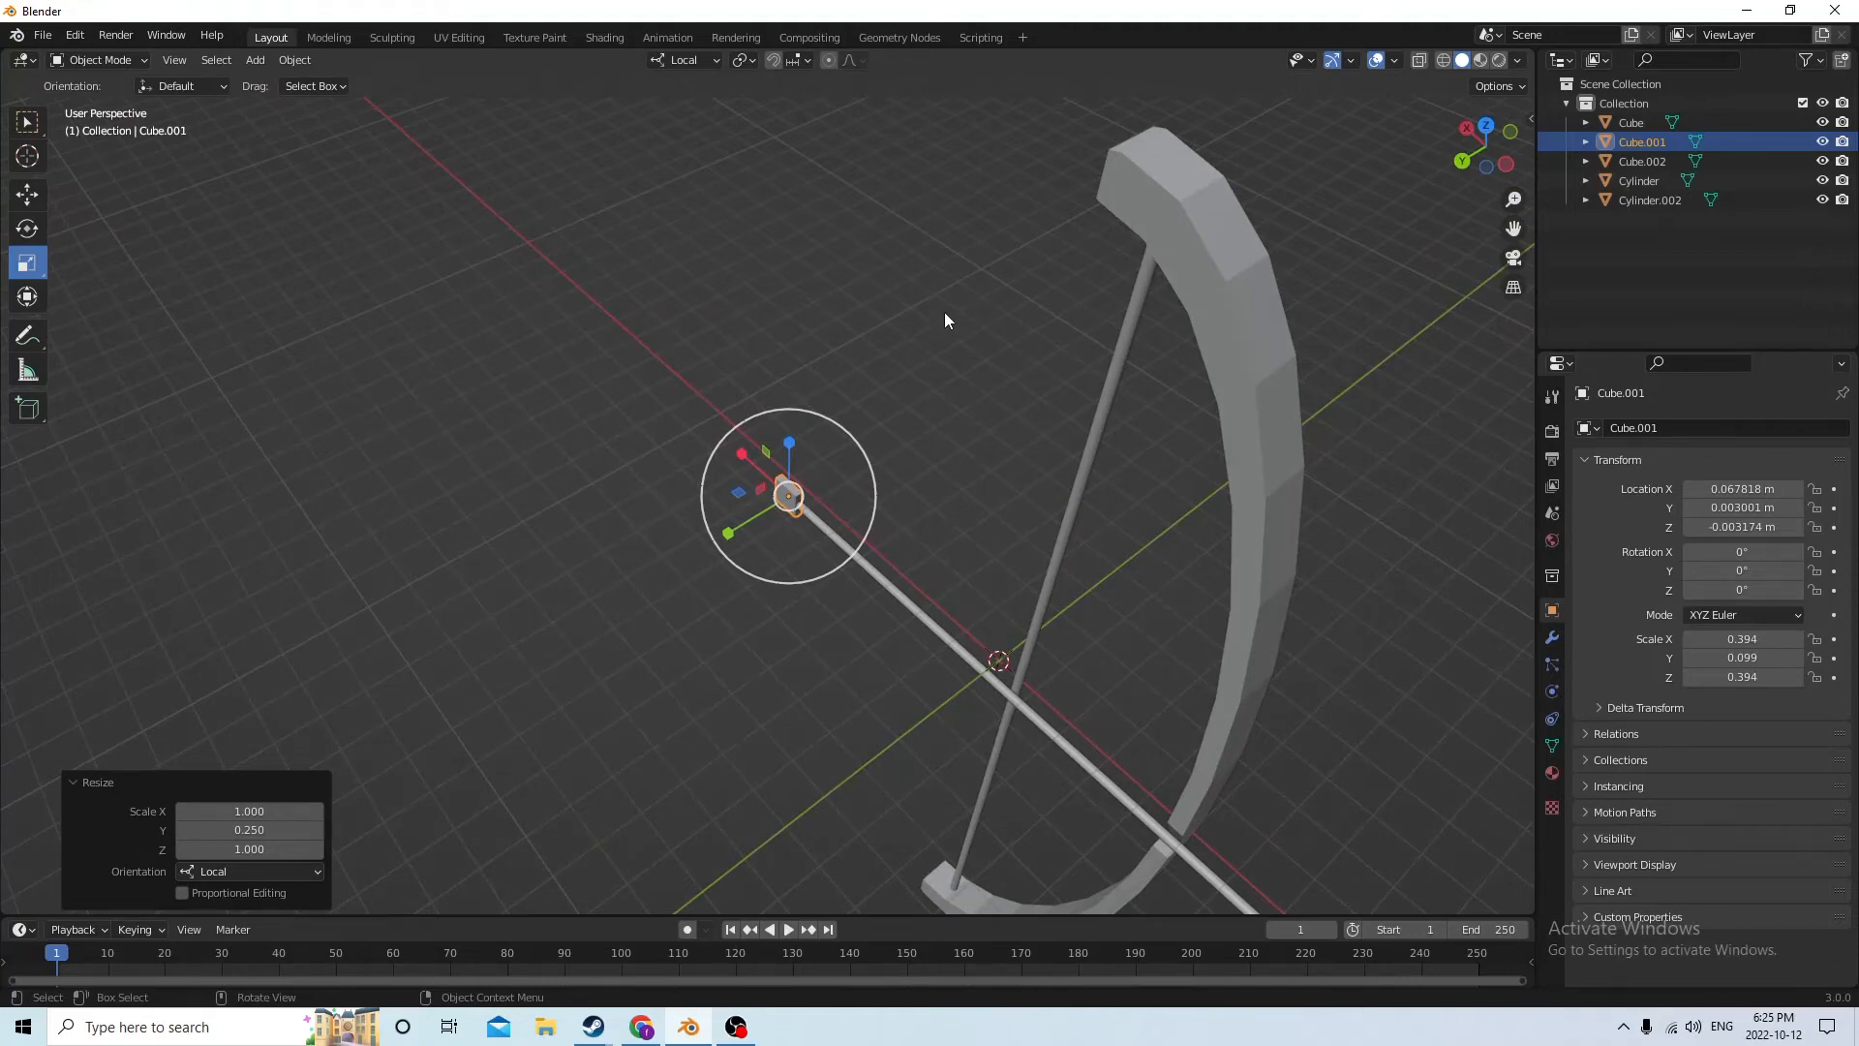
middle_drag(944, 312, 932, 414)
scroll(992, 381, up, 4)
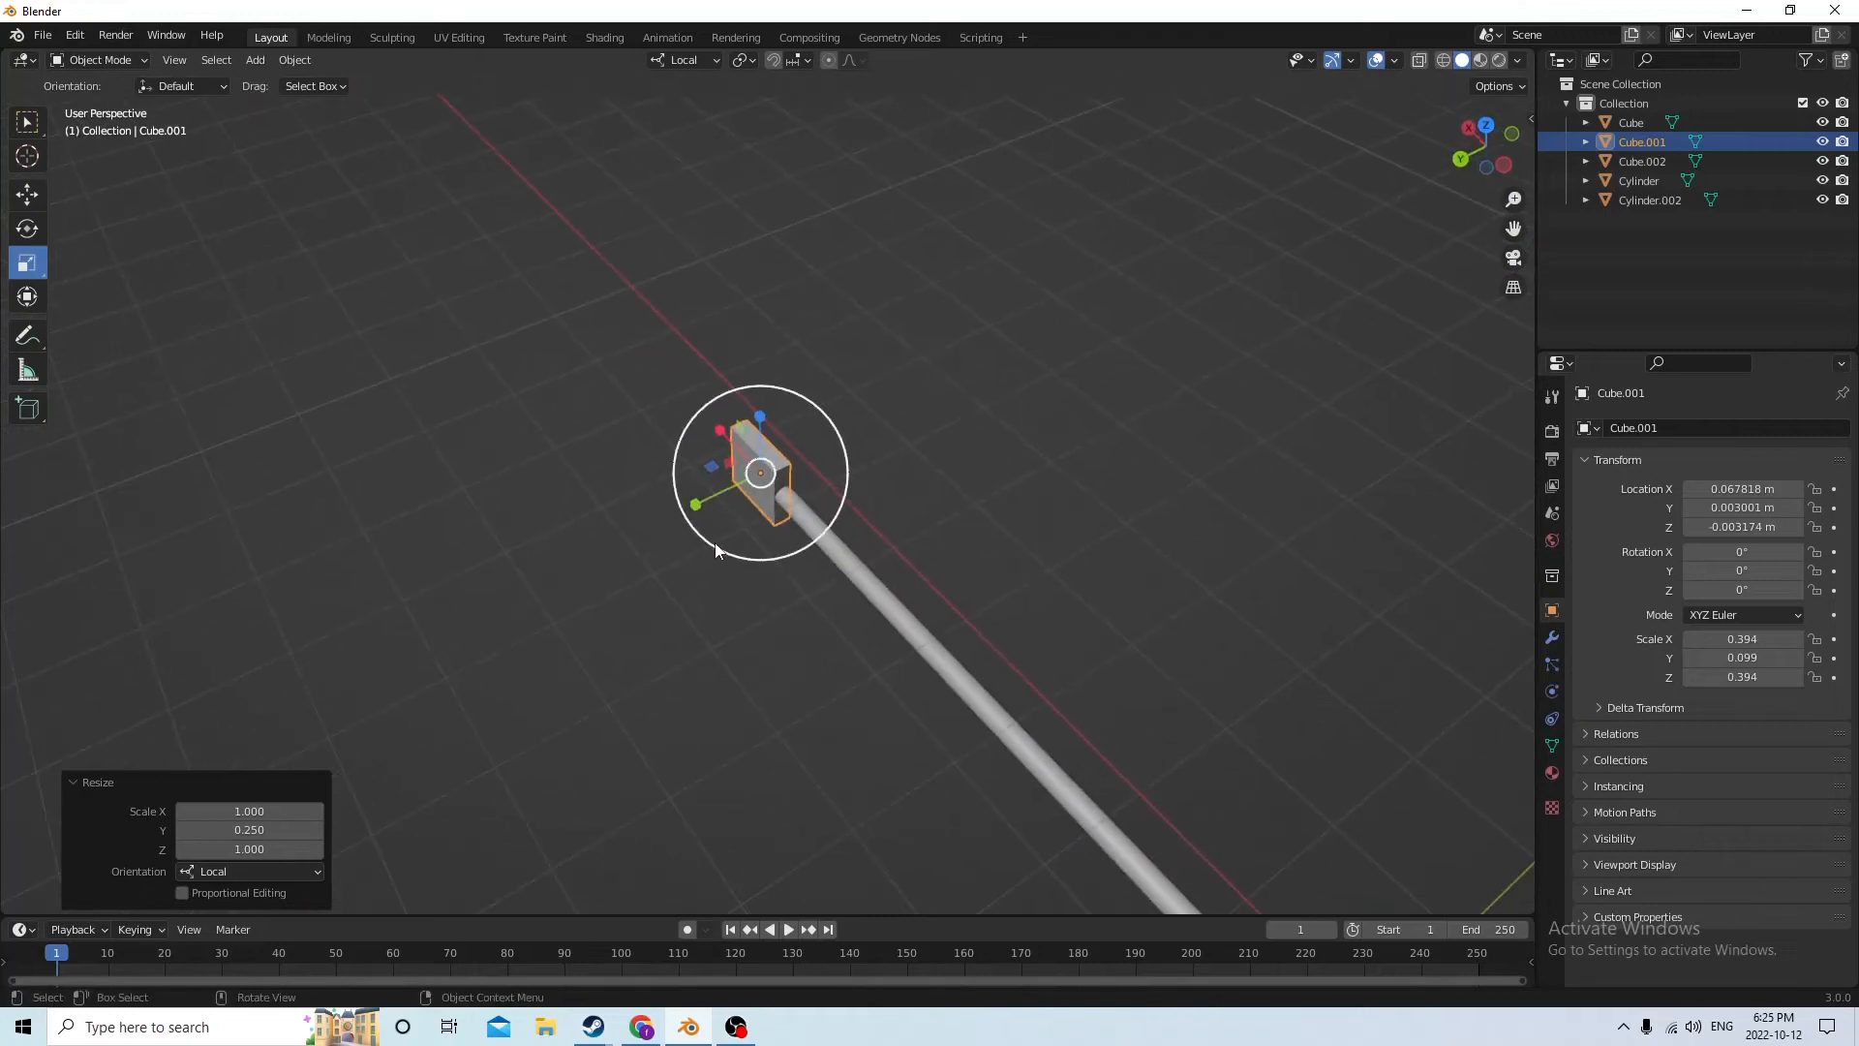
drag(695, 504, 746, 485)
mouse_move(747, 485)
middle_down()
mouse_move(810, 426)
mouse_move(870, 451)
mouse_move(810, 477)
mouse_move(714, 468)
middle_up()
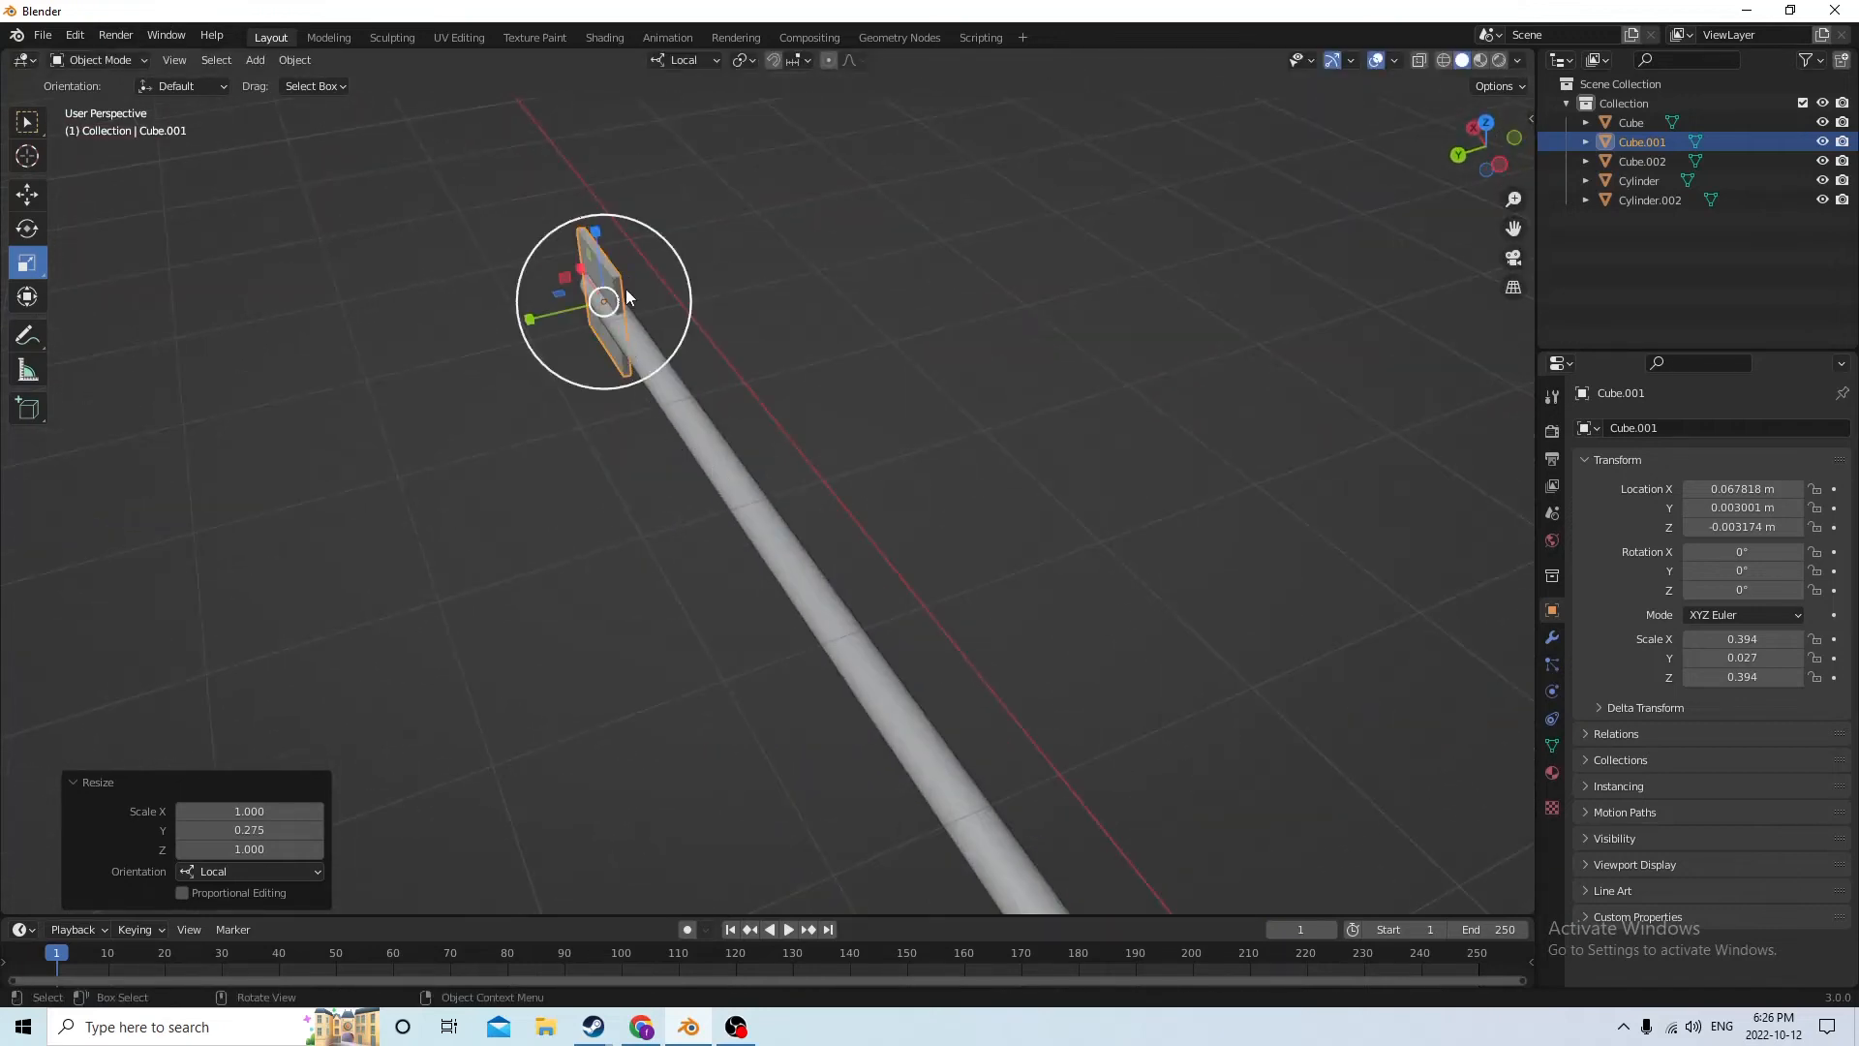
Taper the plate into an arrow fin by scaling down its bow-side end face along local Z in Edit Mode
key(Tab)
middle_drag(626, 291, 624, 244)
click(203, 60)
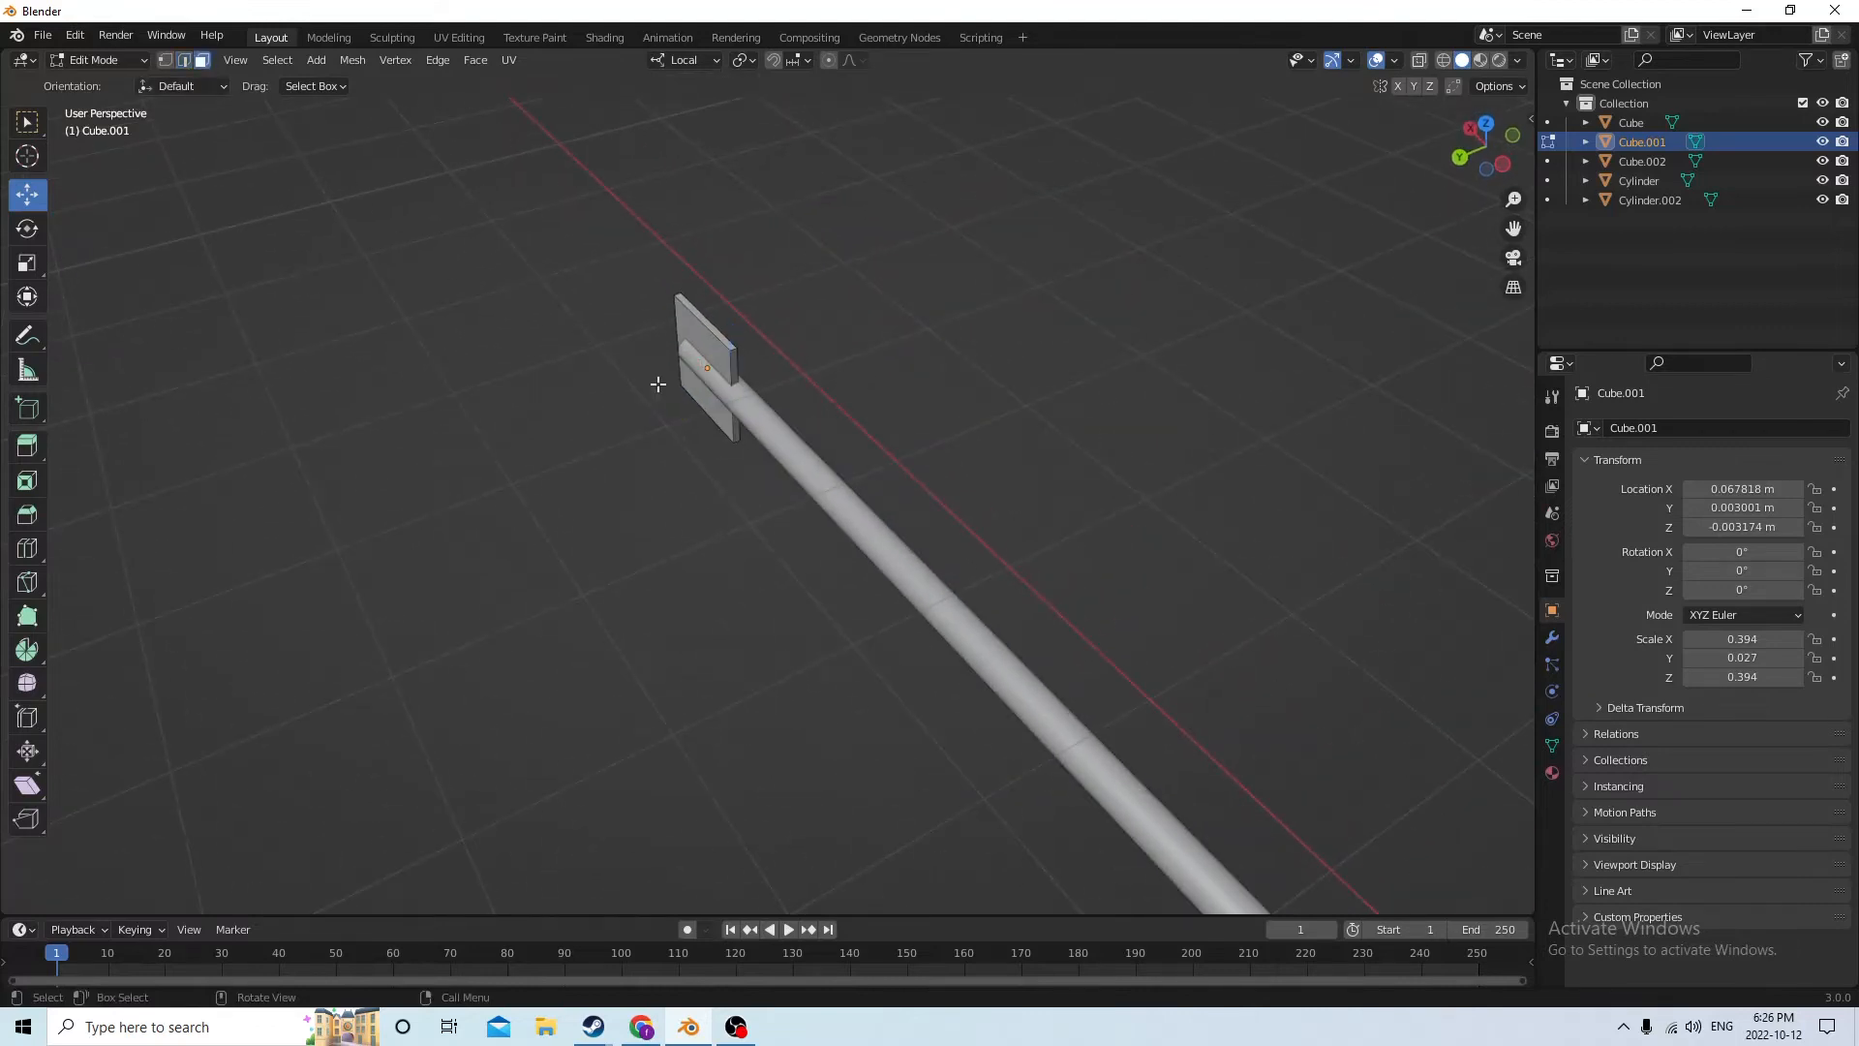
click(733, 365)
mouse_move(733, 365)
middle_down()
mouse_move(726, 323)
mouse_move(741, 339)
middle_up()
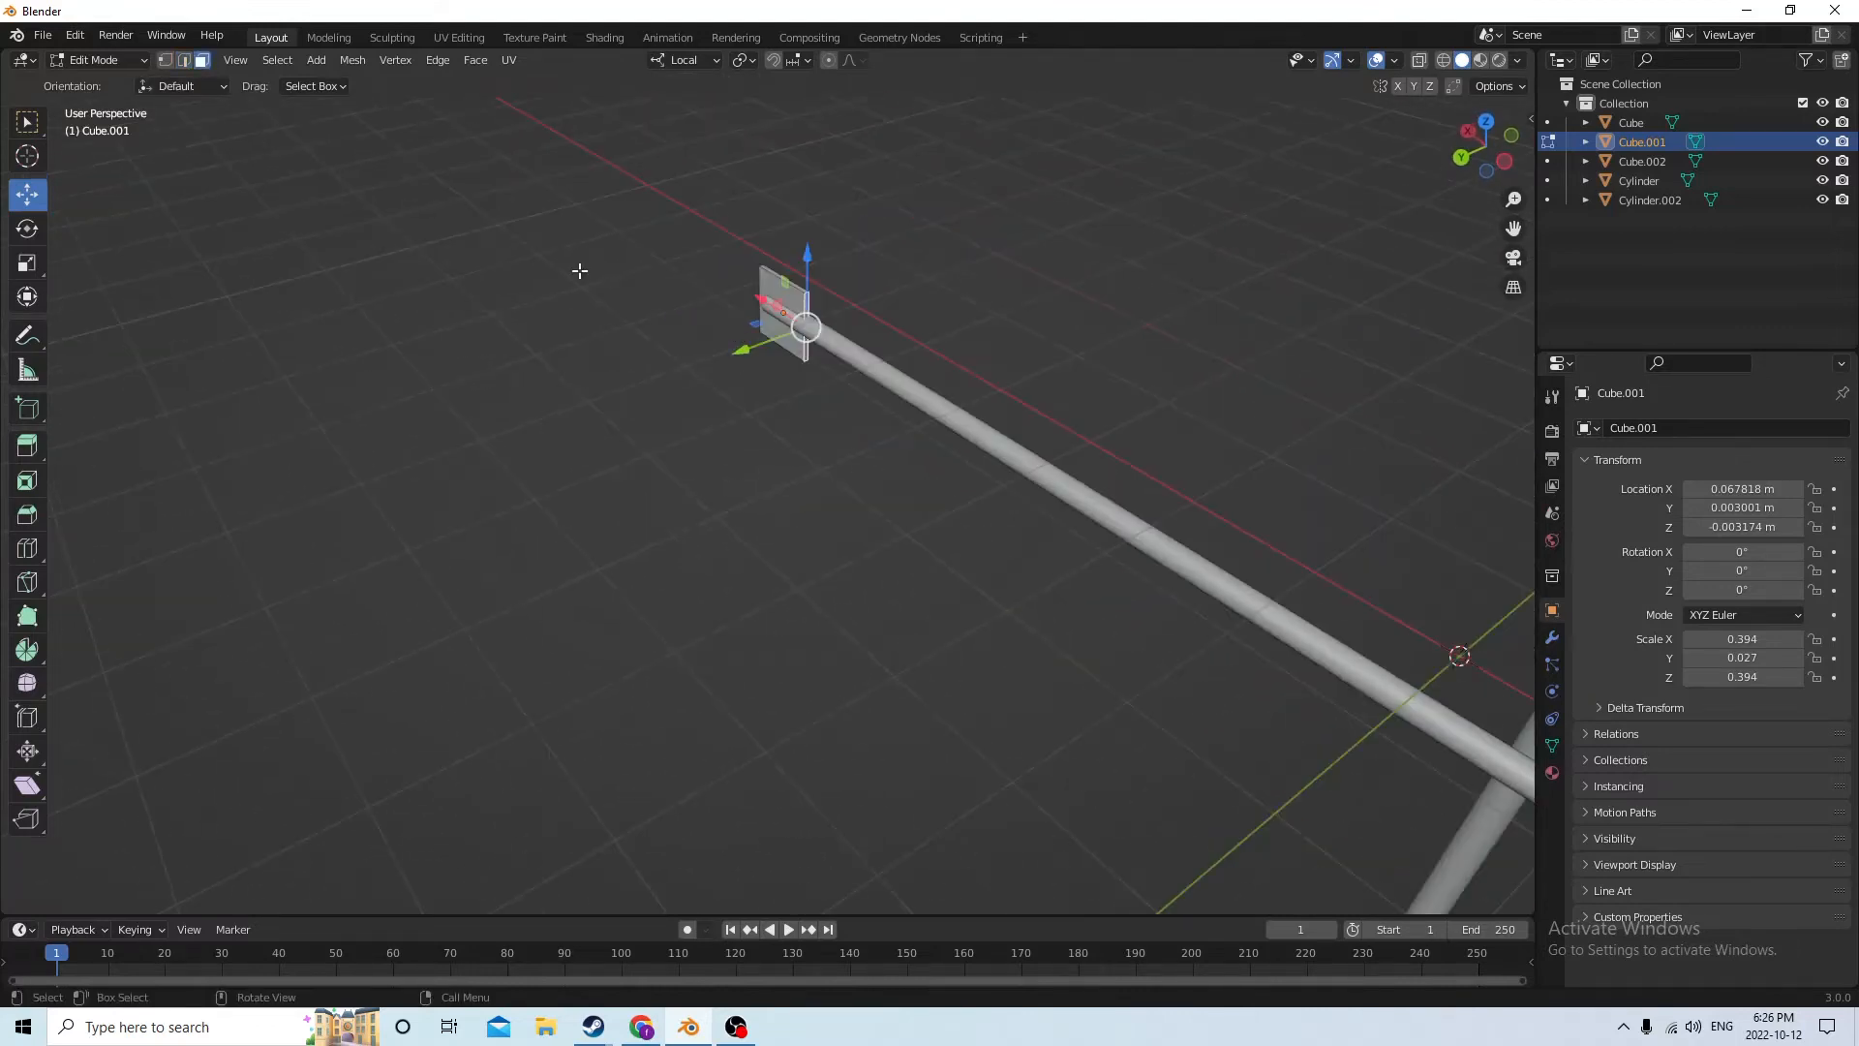
click(26, 262)
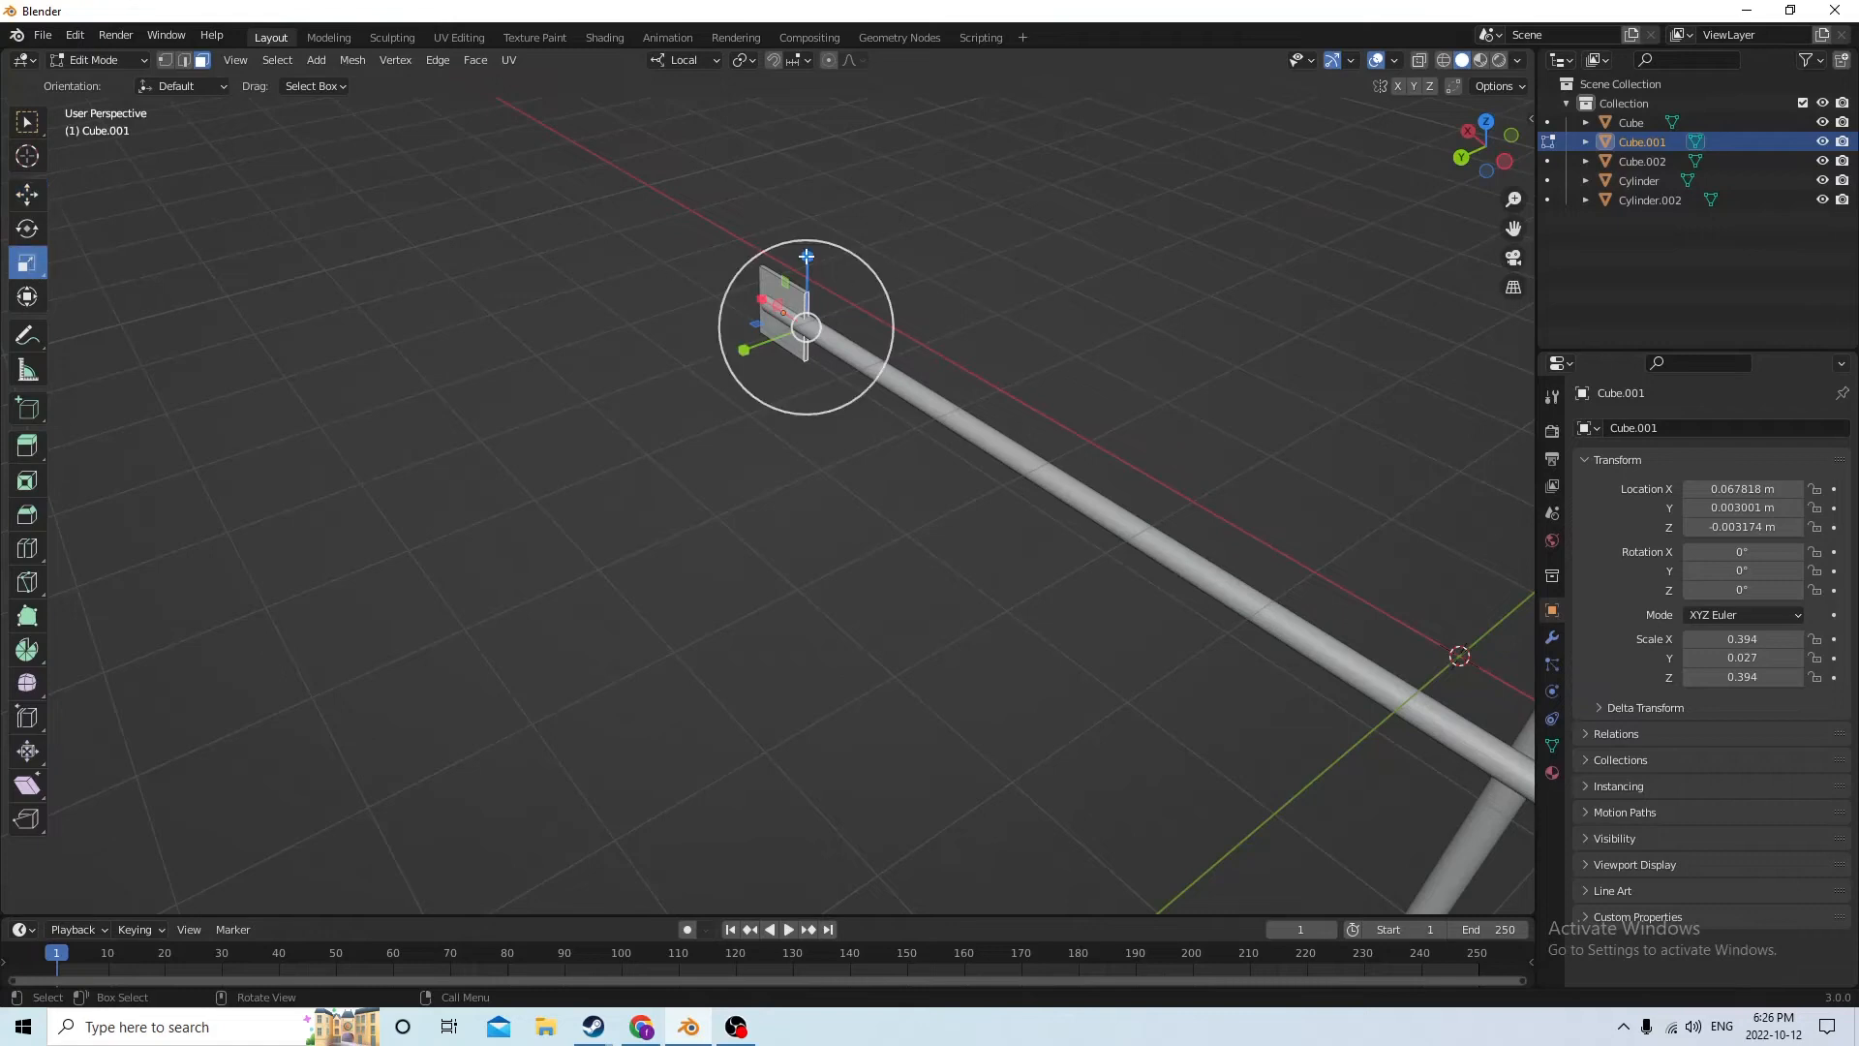
drag(808, 255, 808, 285)
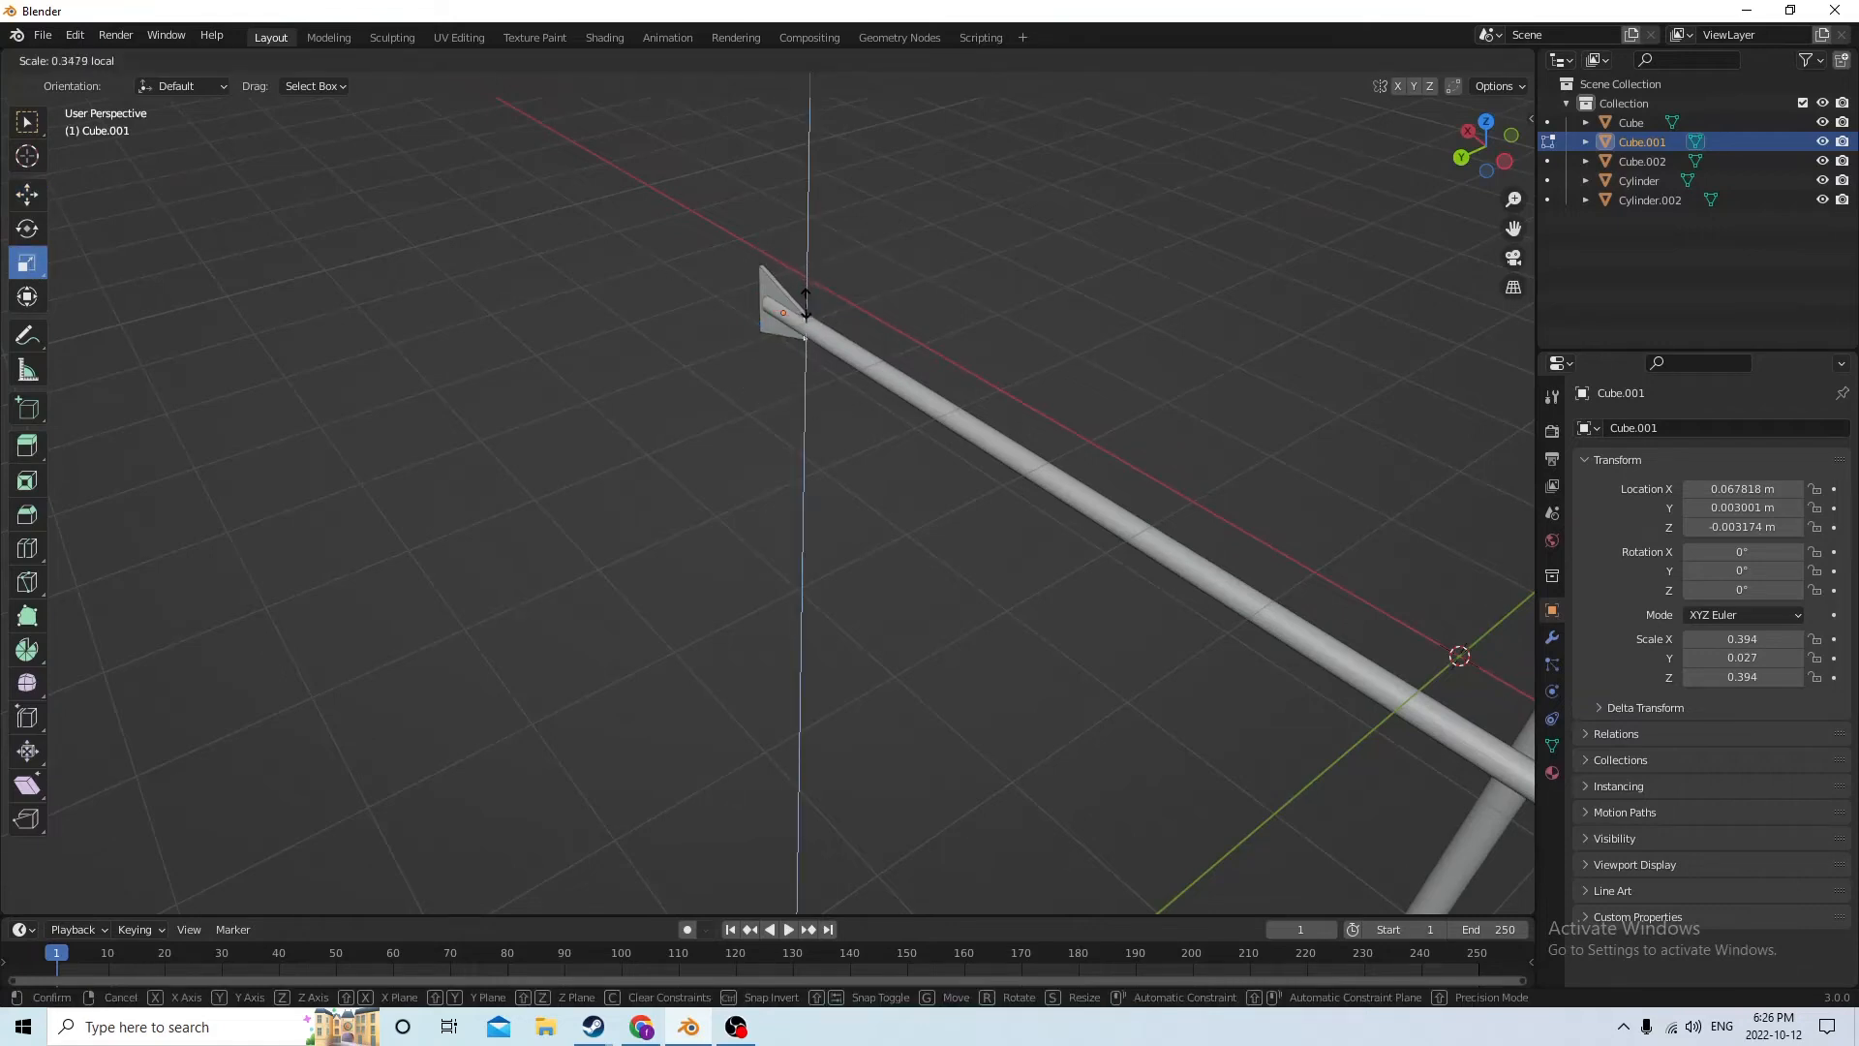
drag(806, 309, 805, 310)
middle_drag(806, 310, 941, 221)
scroll(833, 278, down, 3)
key(Tab)
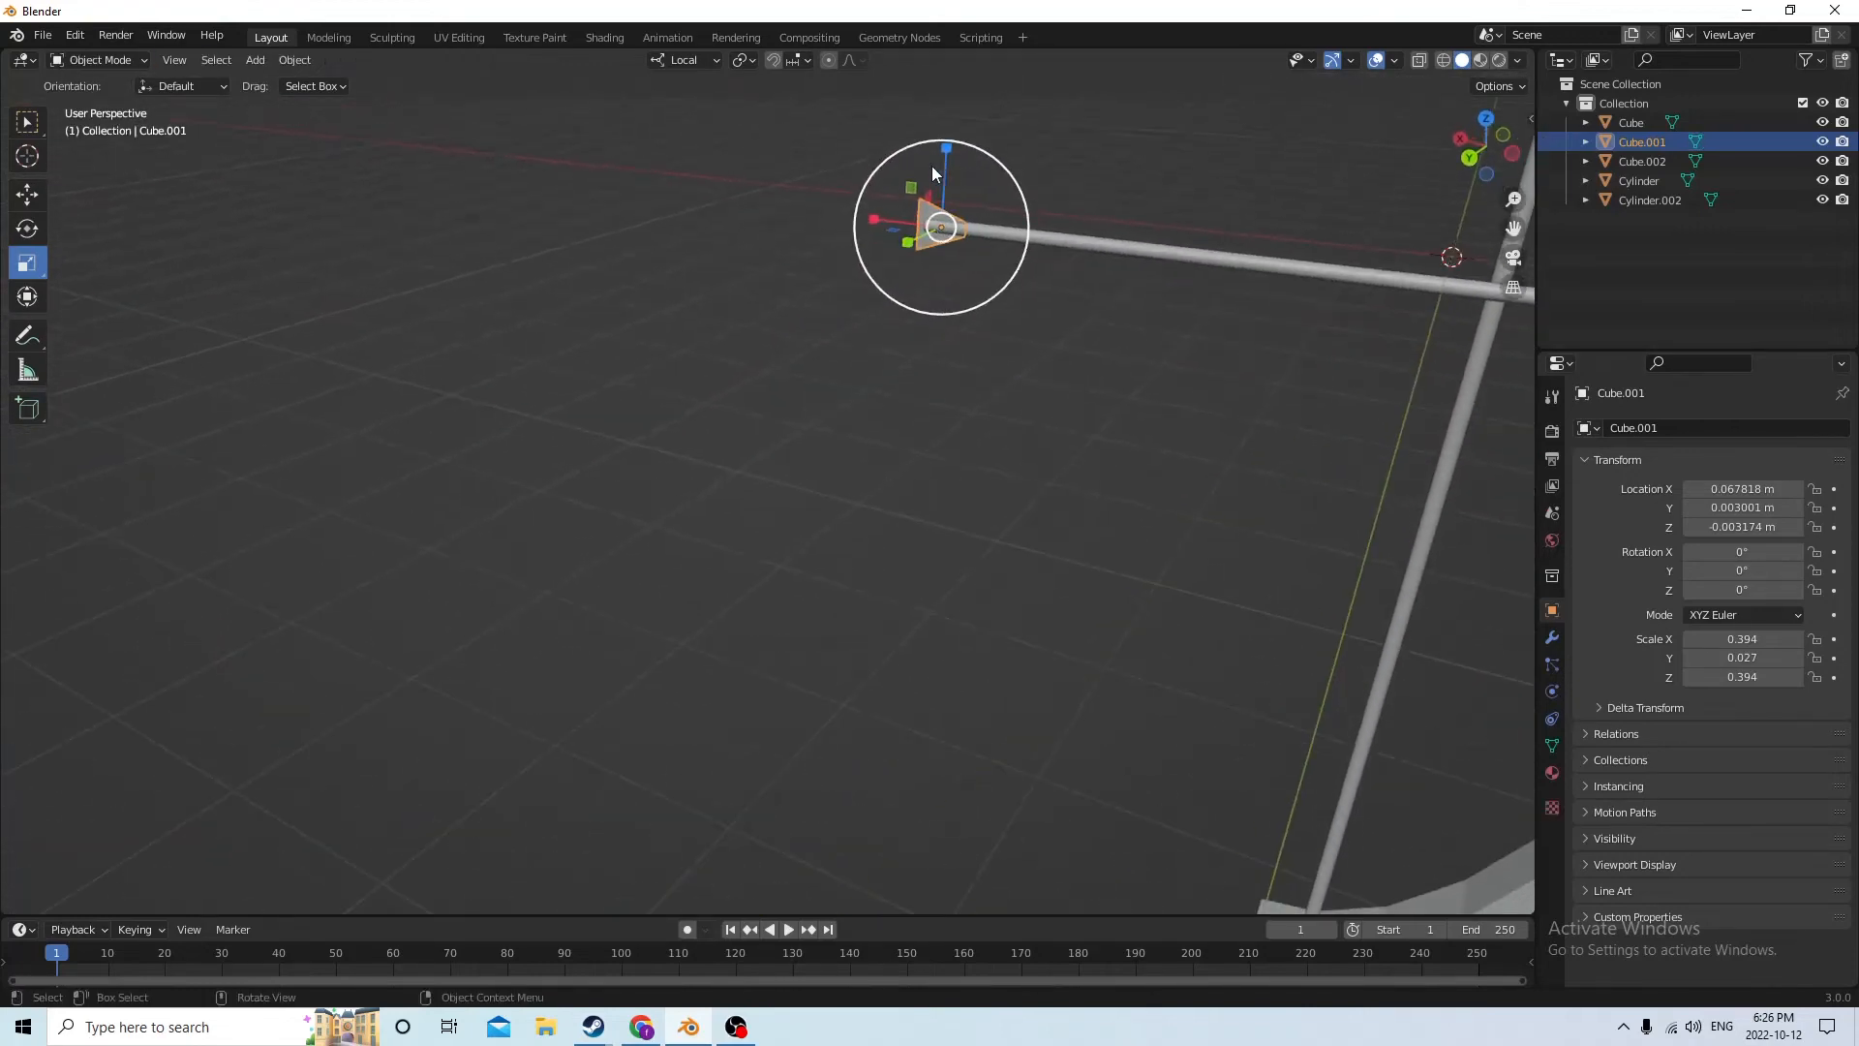
Enlarge the fin's Z scale to 0.585 and move it back along the shaft to X 0.071759 m
drag(944, 148, 939, 106)
mouse_move(928, 209)
middle_down()
mouse_move(904, 265)
mouse_move(846, 275)
mouse_move(581, 237)
mouse_move(946, 220)
middle_up()
scroll(901, 266, up, 2)
click(42, 206)
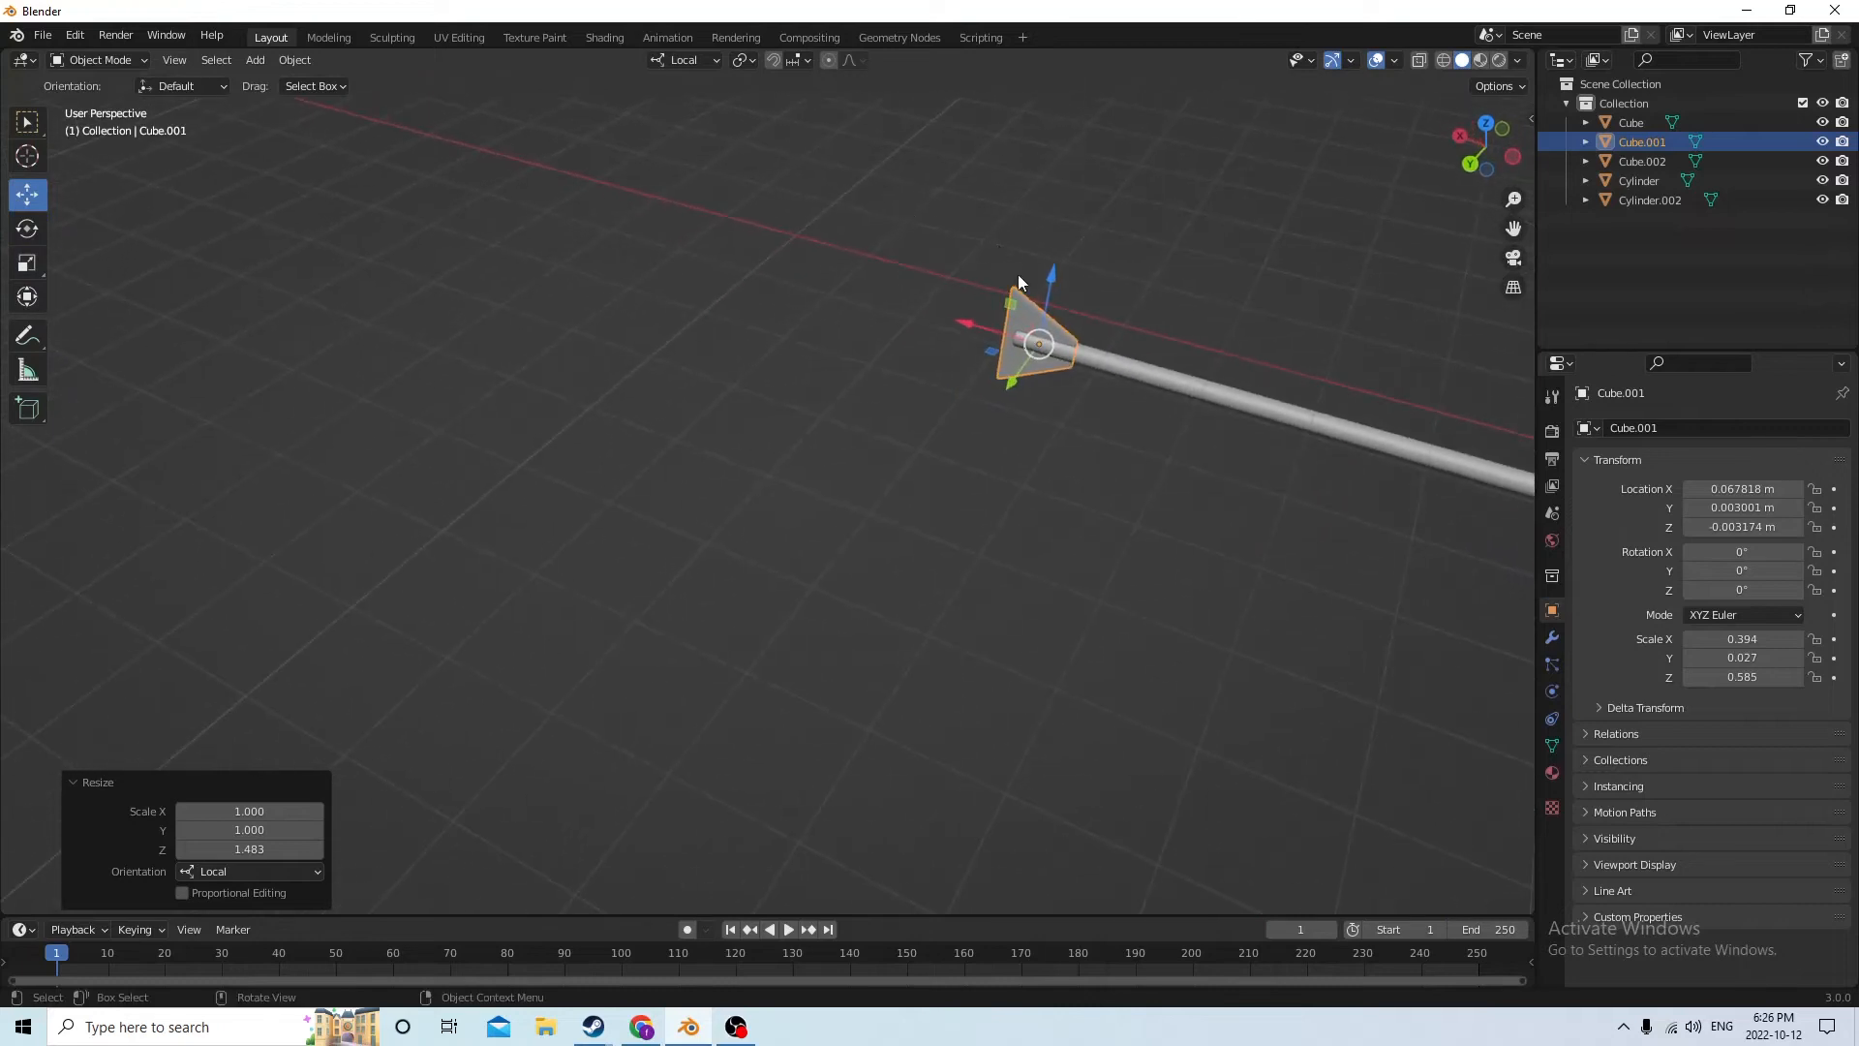
middle_drag(993, 293, 1037, 348)
drag(1037, 348, 992, 333)
middle_drag(992, 333, 795, 243)
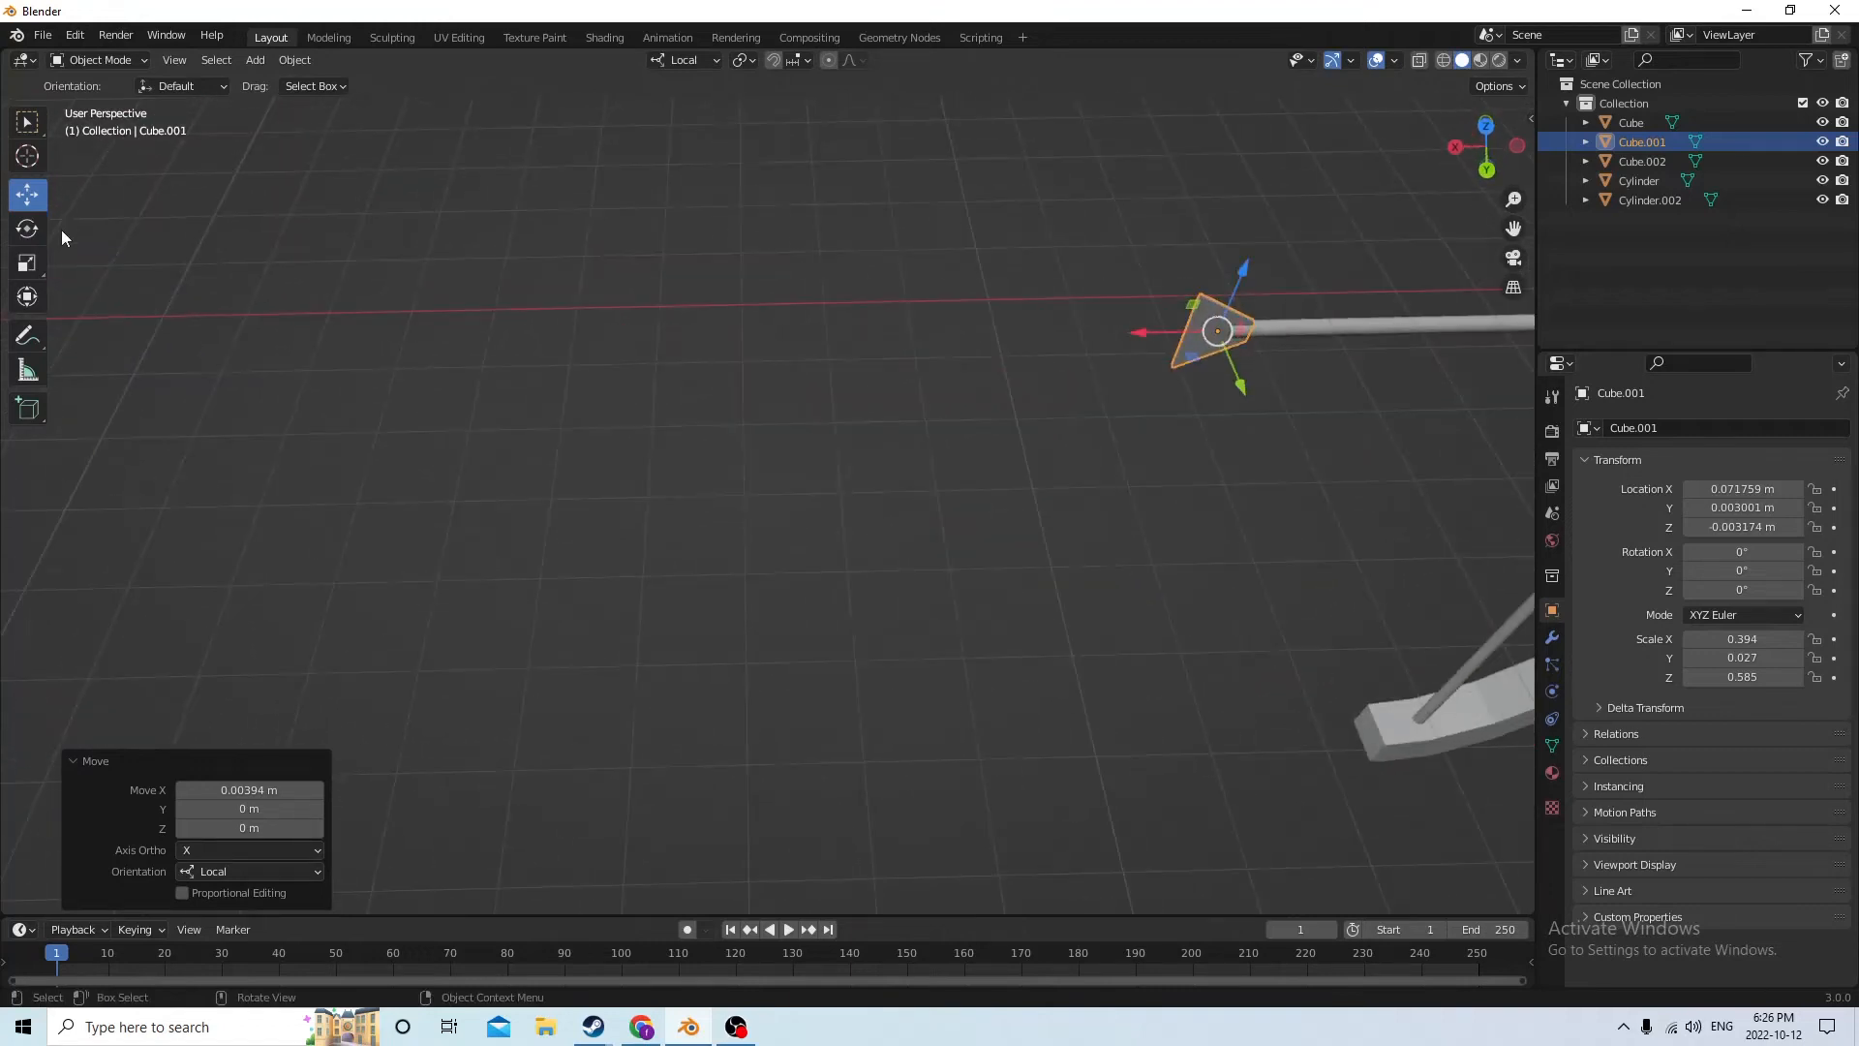
Lengthen the fin along the shaft to an X scale of 0.773
click(27, 262)
middle_drag(118, 248, 1104, 289)
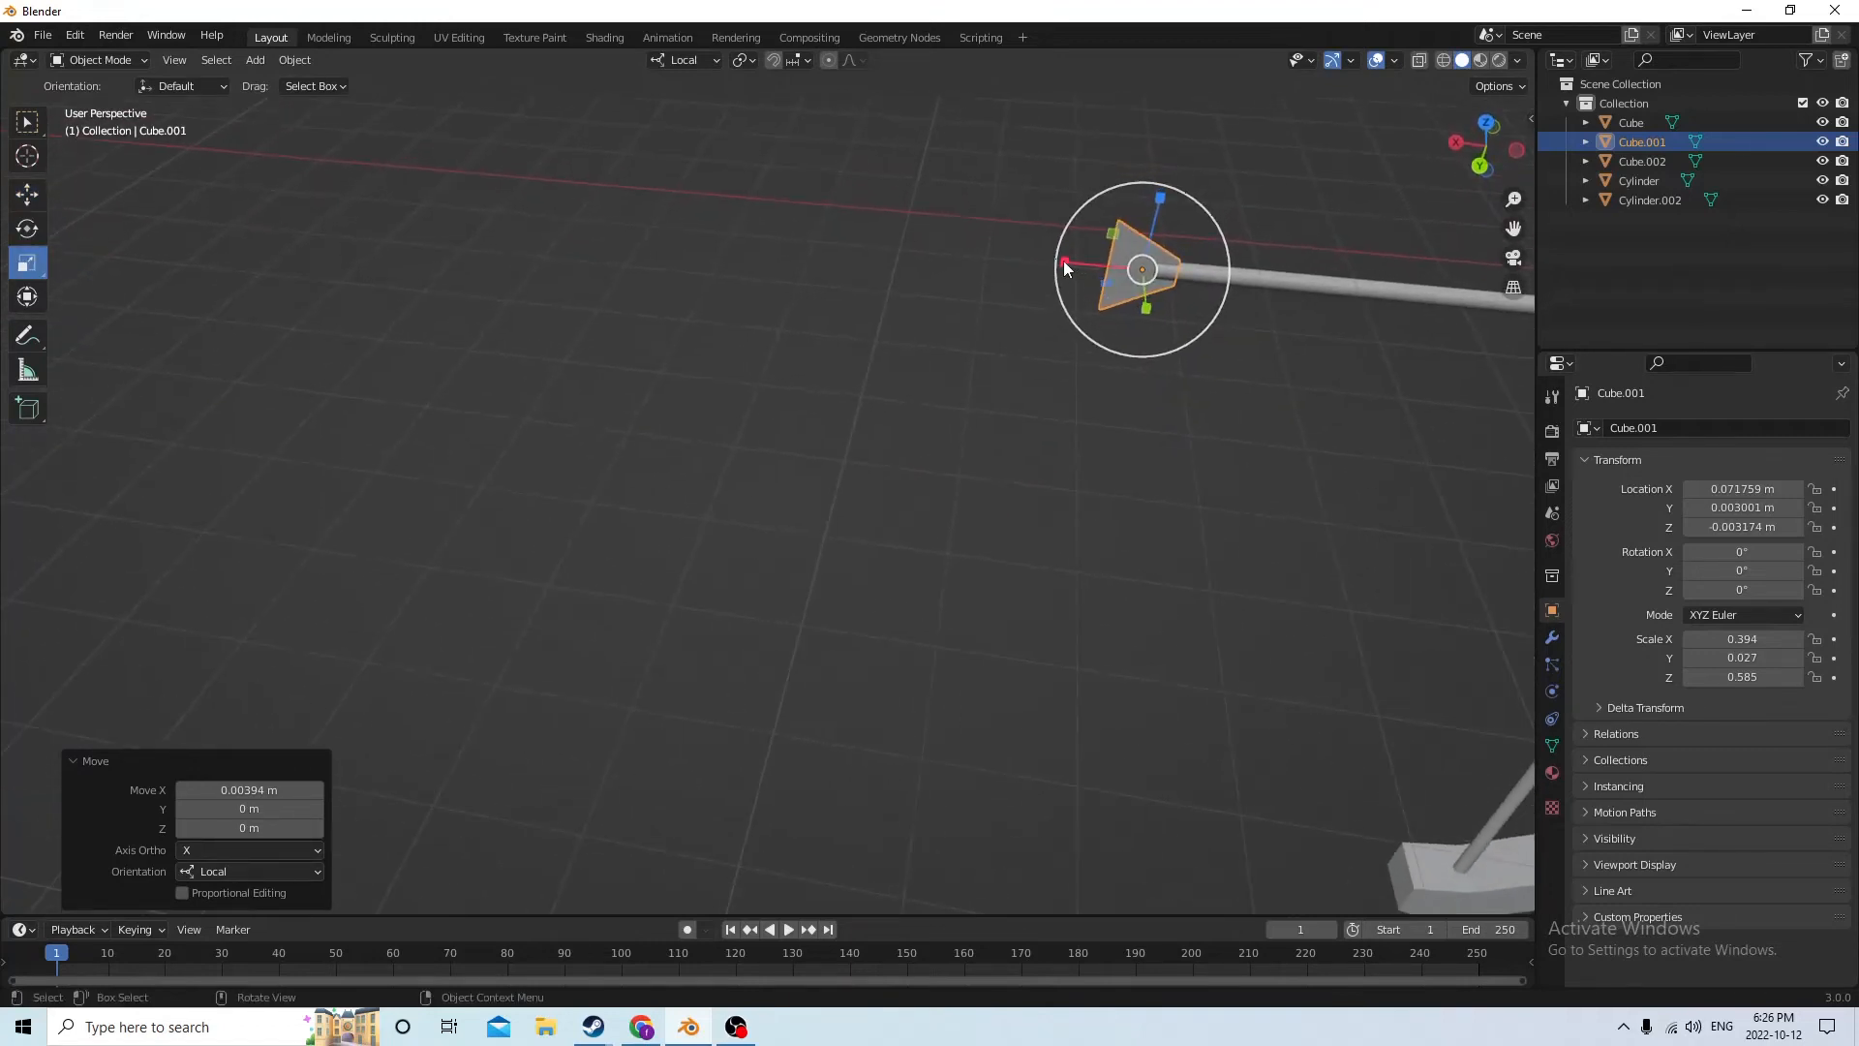
drag(1063, 260, 984, 257)
middle_drag(984, 257, 868, 286)
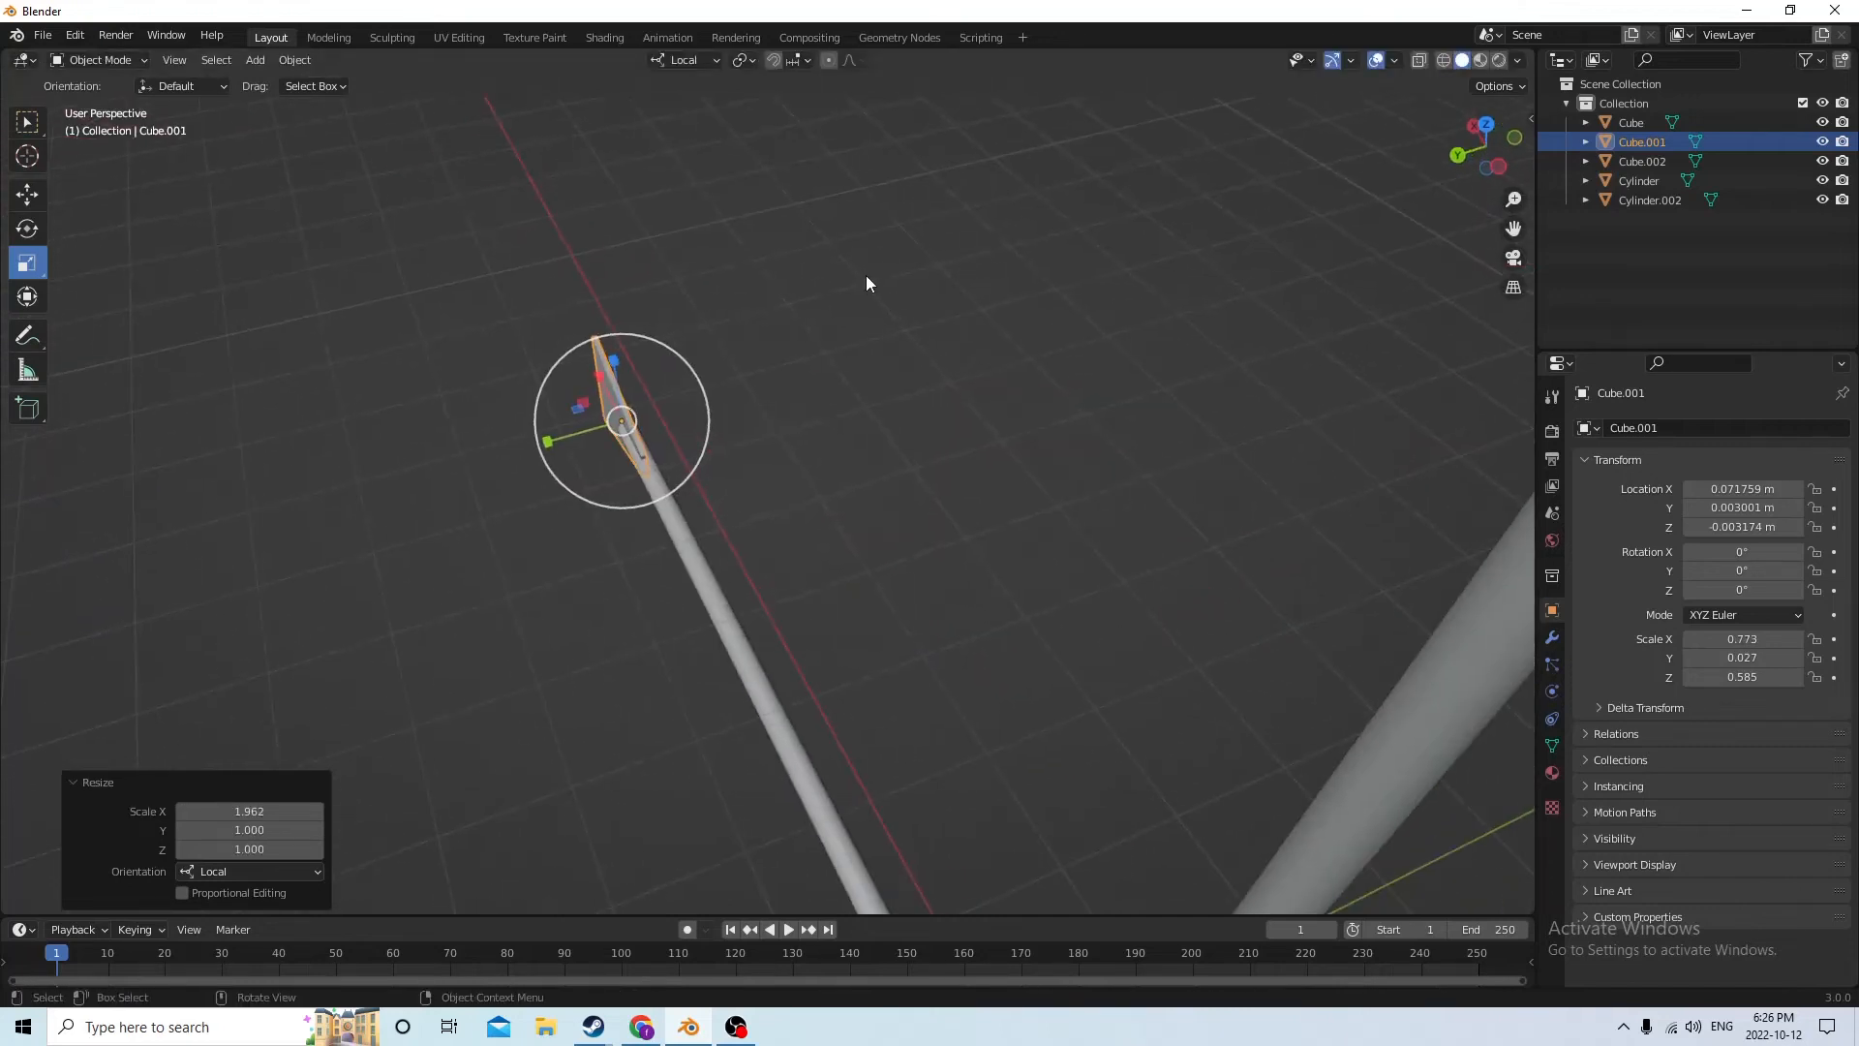
Duplicate the arrow fin in place without offsetting it
key(shift+d)
right_click(450, 198)
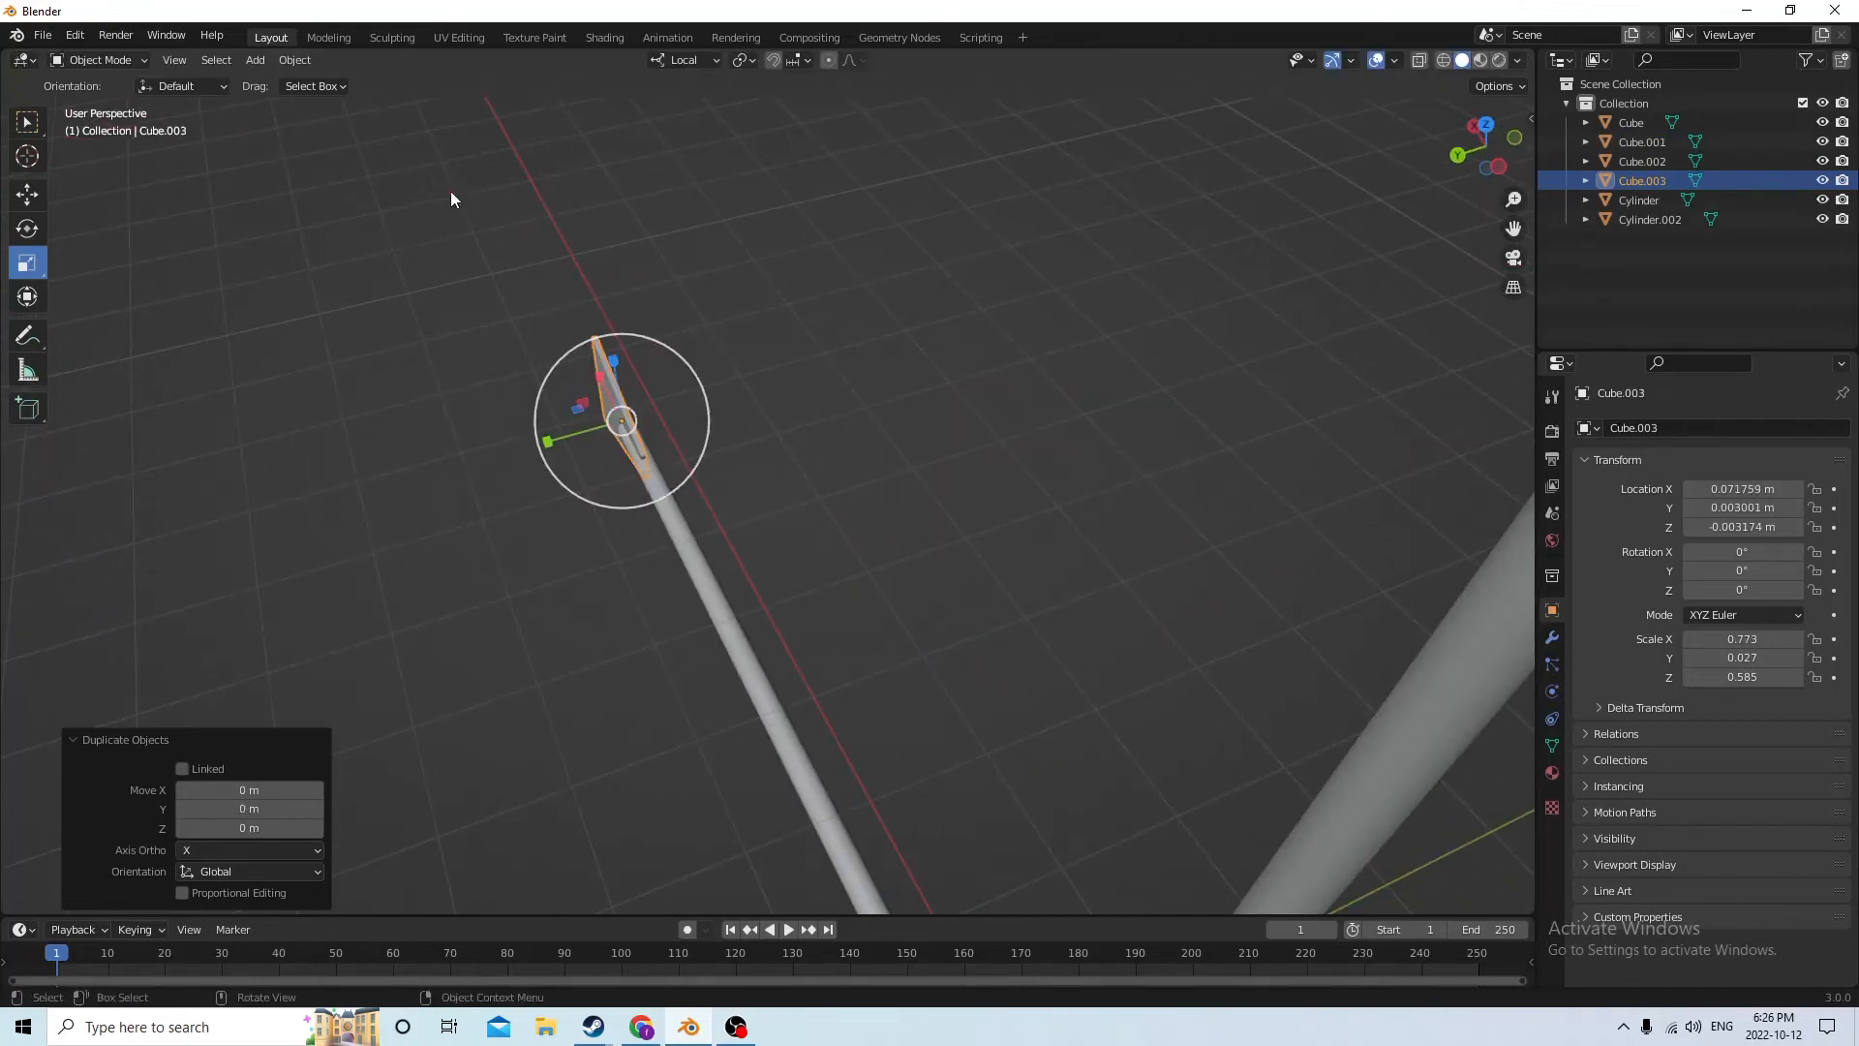
click(21, 200)
middle_drag(469, 195, 1249, 201)
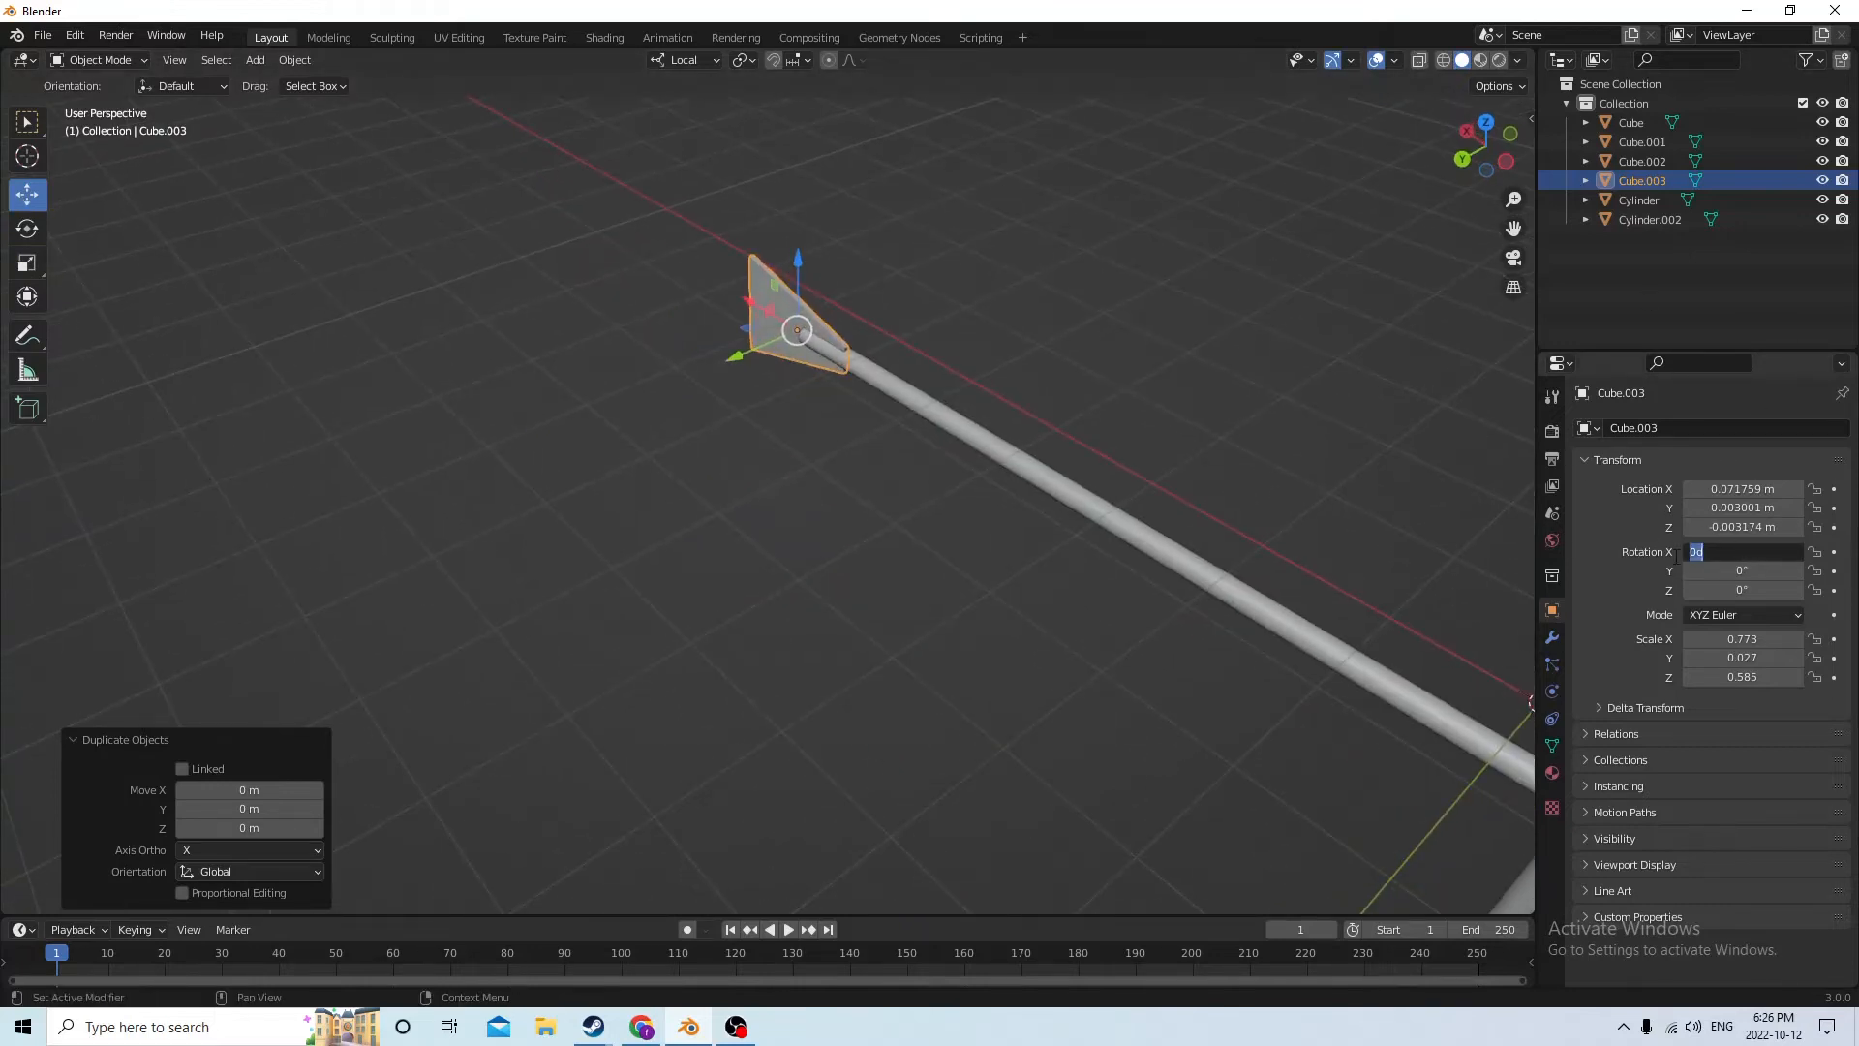
Try a 90° Y rotation on the duplicated fin, and reset its Y rotation to 0°
key(Return)
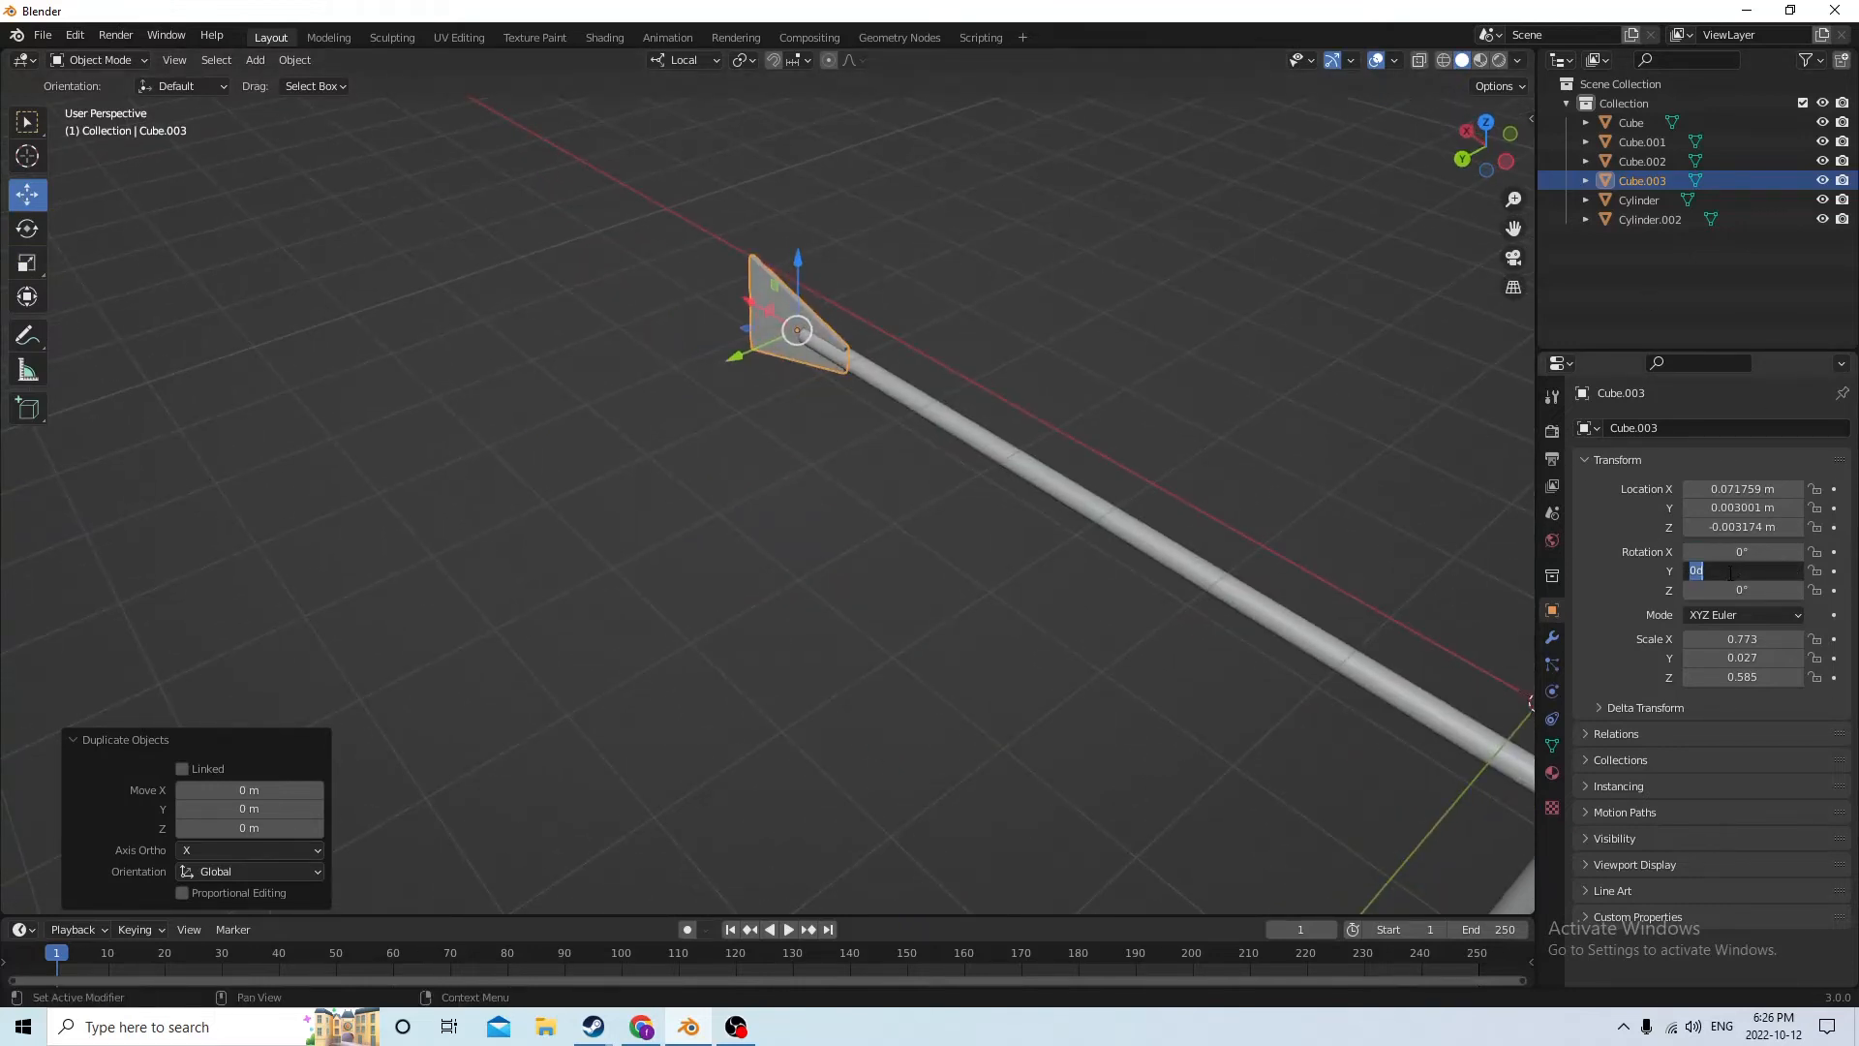
key(Return)
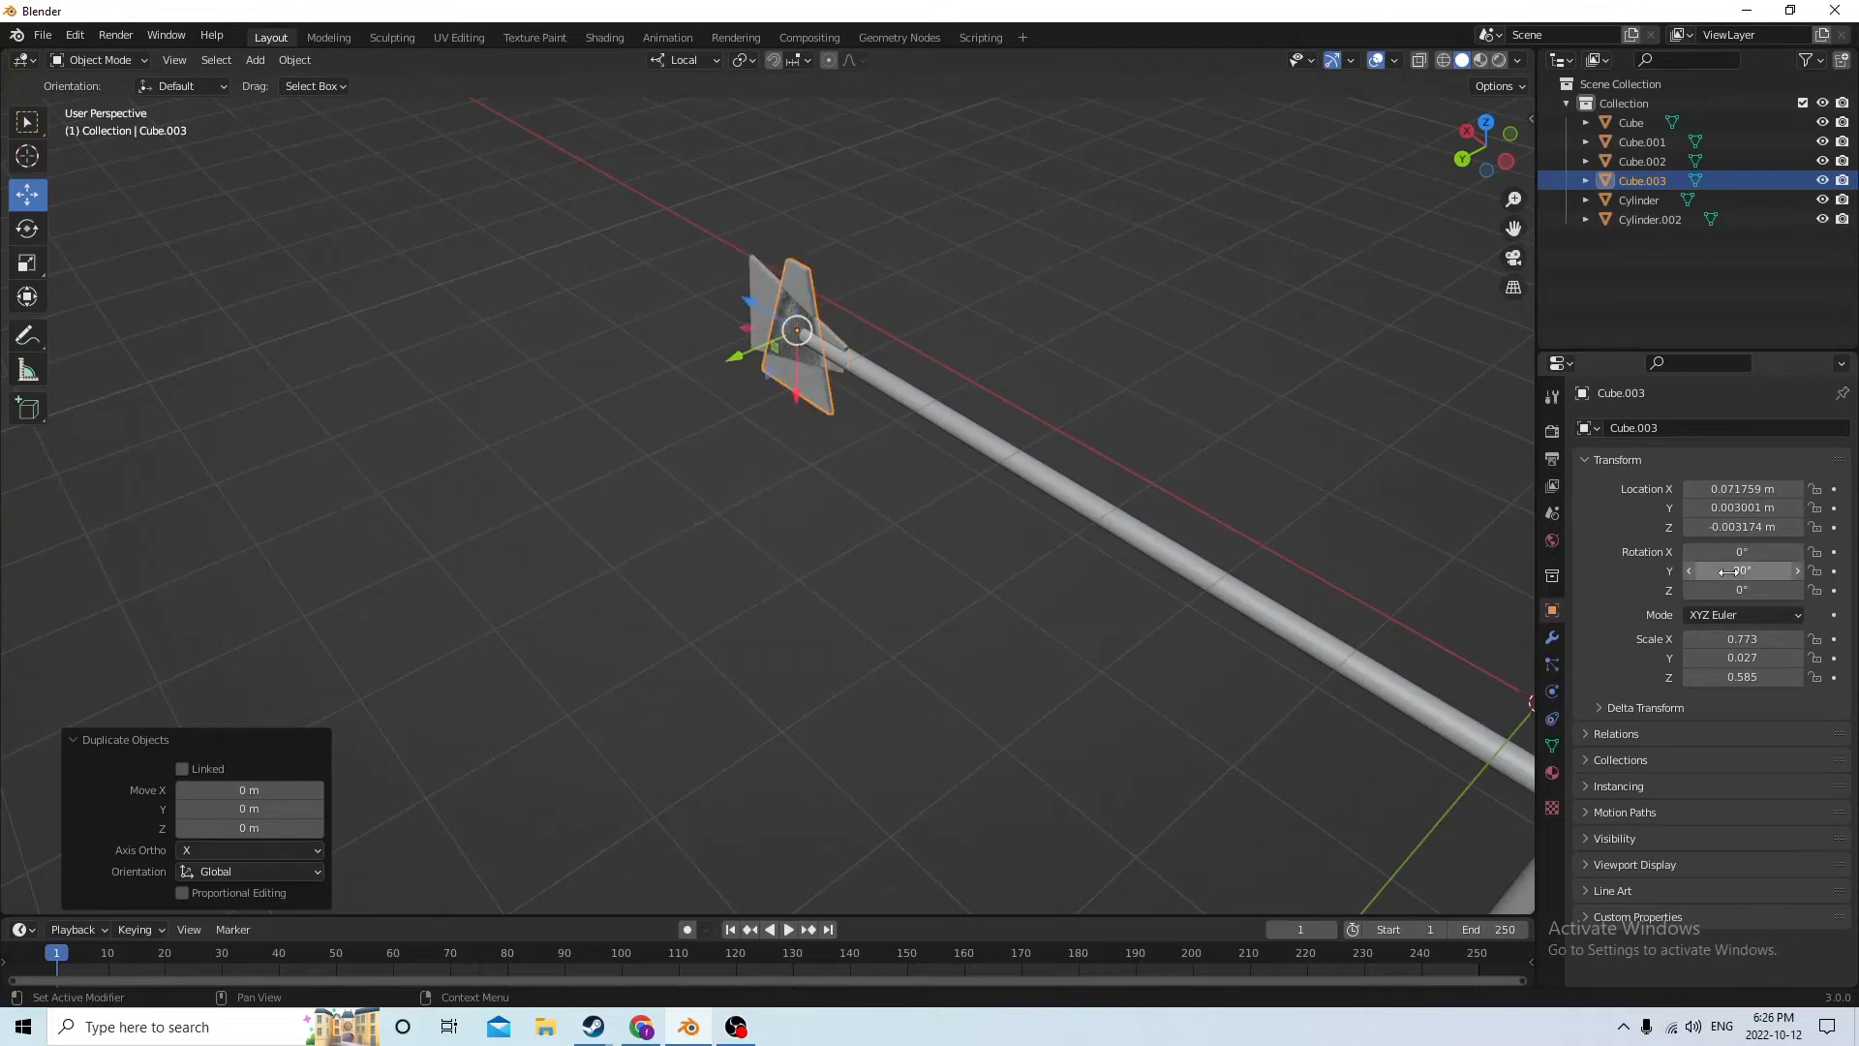
click(1728, 572)
key(Return)
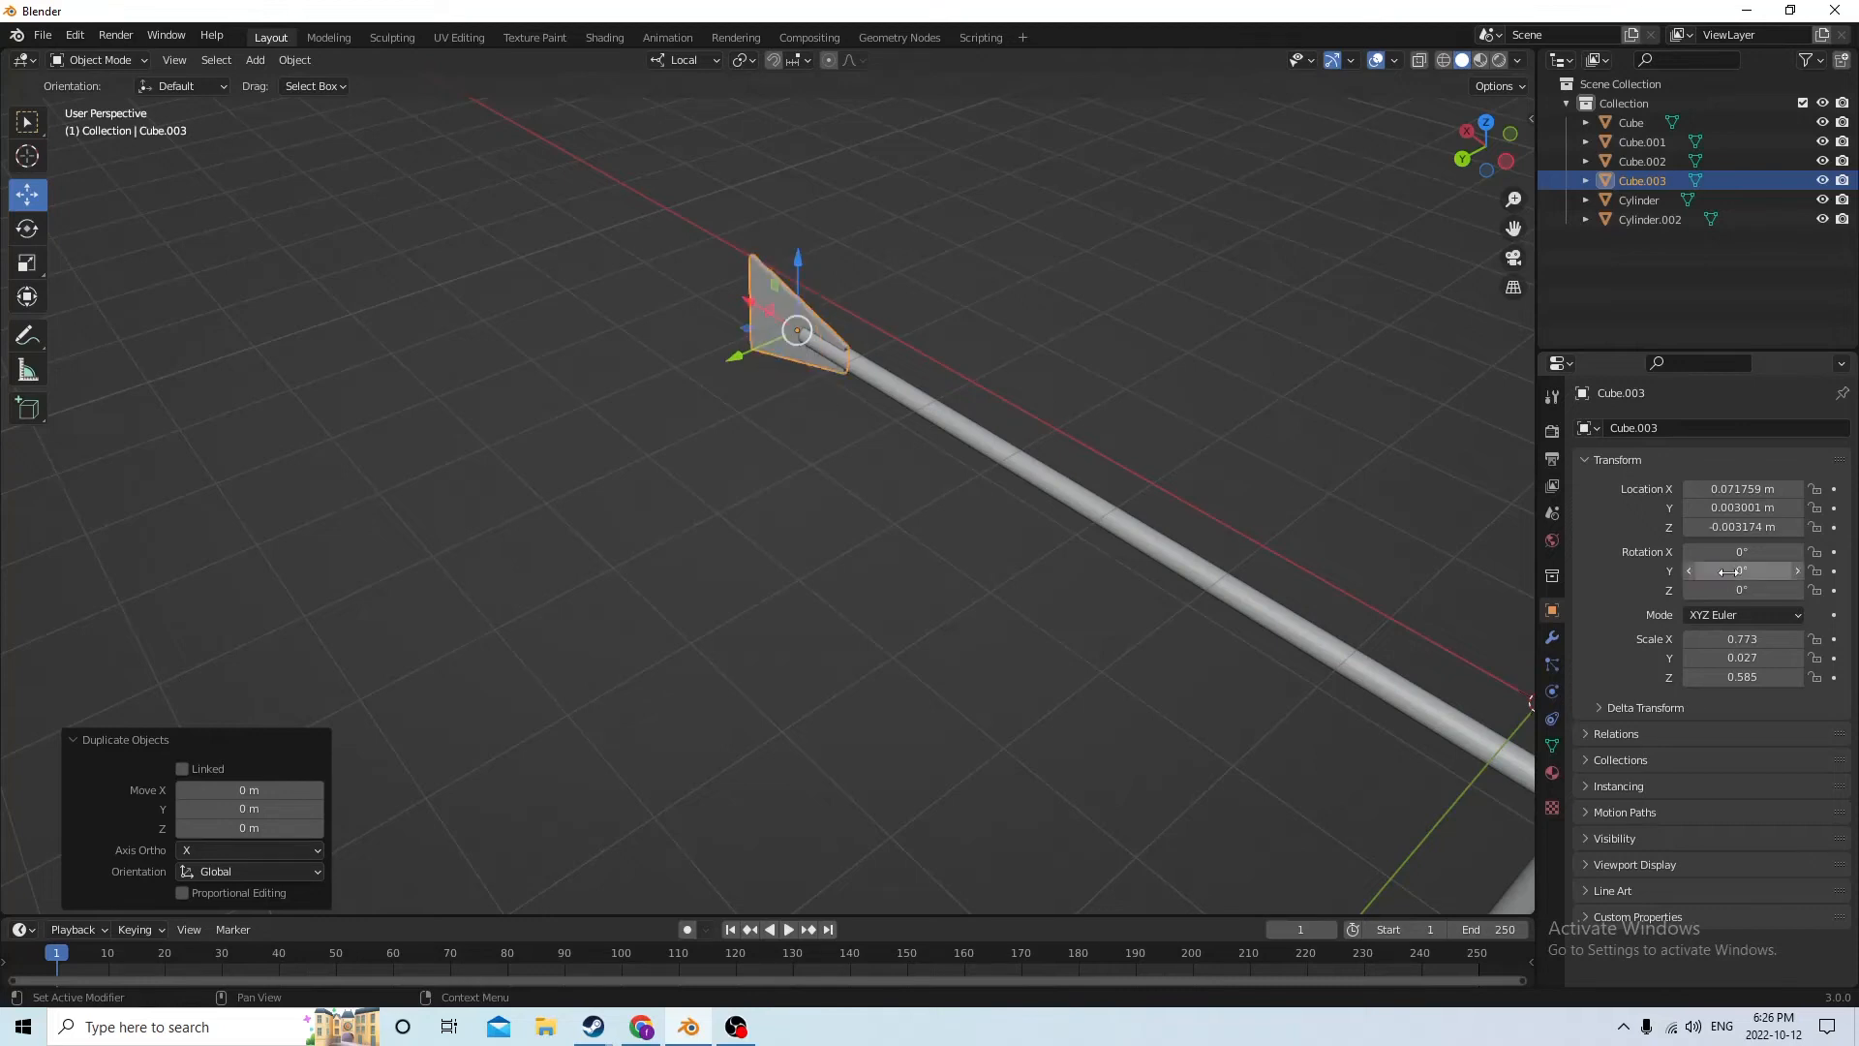
Set the duplicated fin's X rotation to 90° so it crosses the original fin
click(1752, 551)
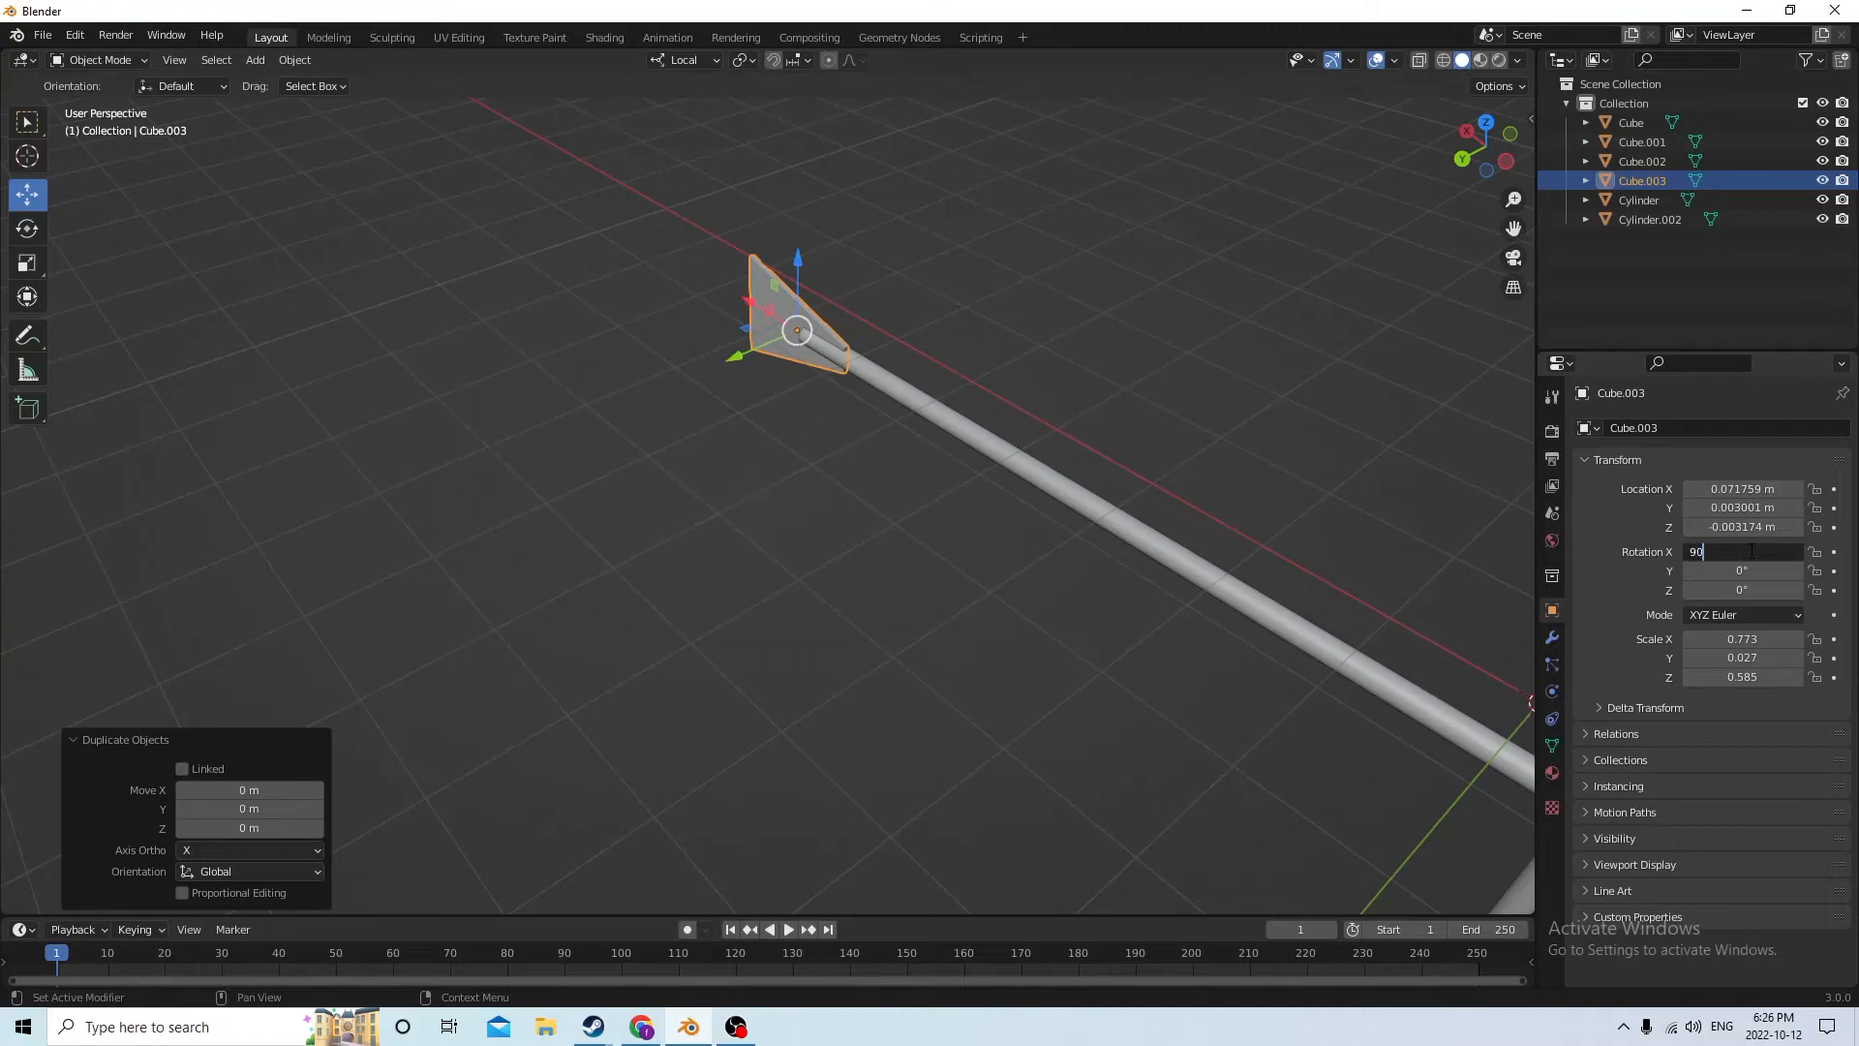
text(90)
key(Return)
Duplicate the rotated fin and move the copy along local X to the arrow's front end, at X -0.17101 m
middle_drag(1222, 296, 1275, 361)
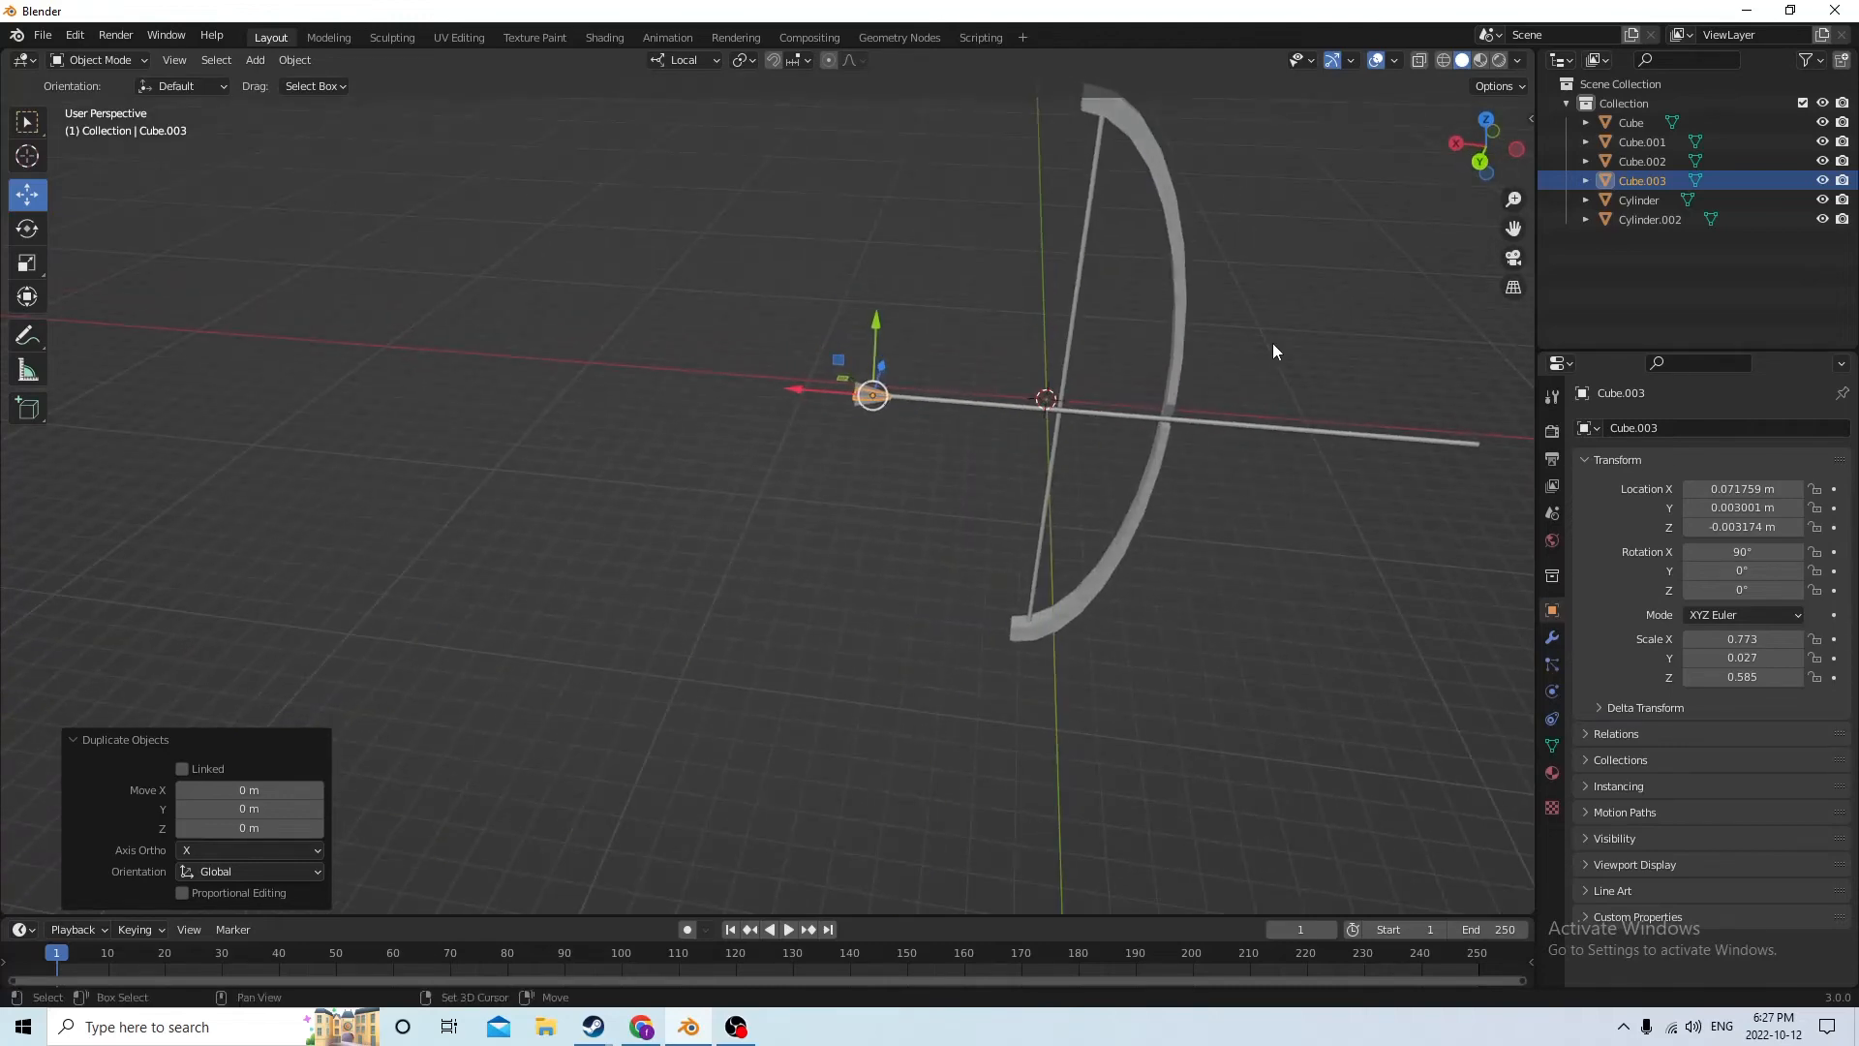
key(shift+d)
right_click(941, 398)
drag(792, 392, 1100, 407)
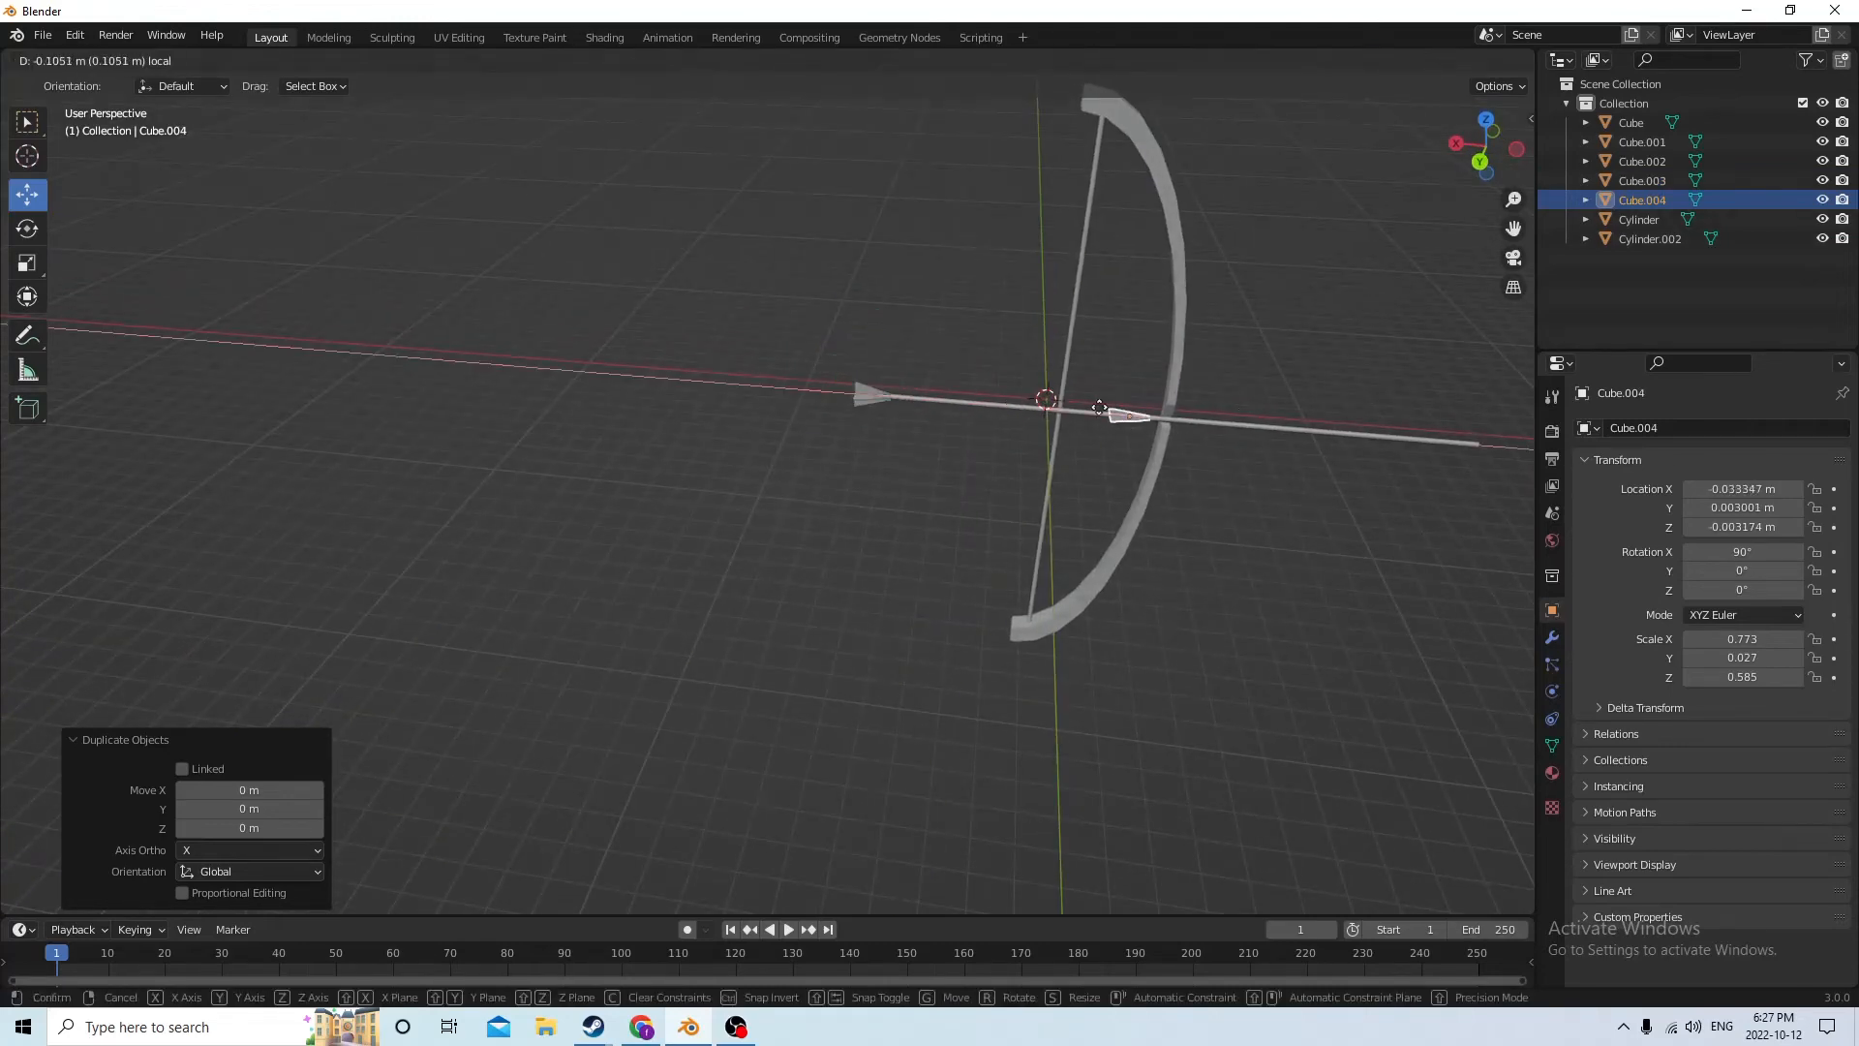
drag(1417, 414, 1430, 416)
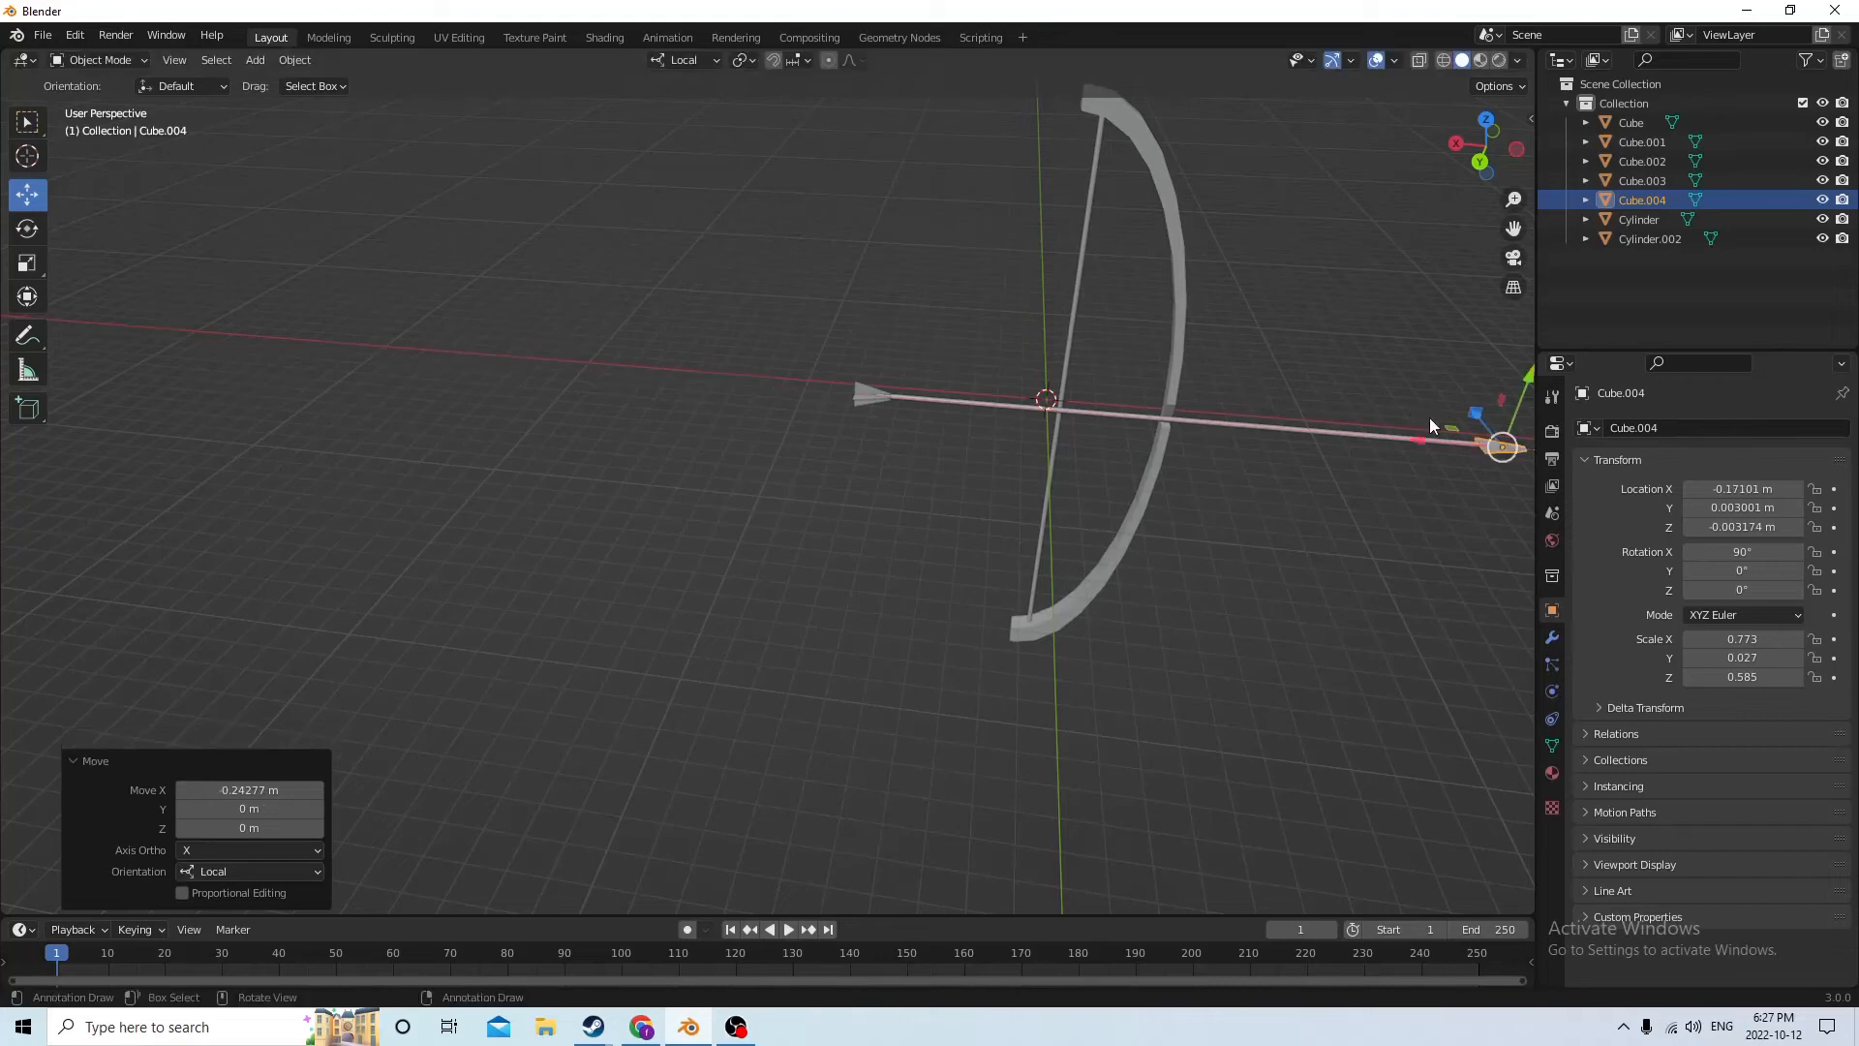
Set the front copy's X rotation to 0° so the plate stands upright
middle_drag(1430, 417, 1288, 424)
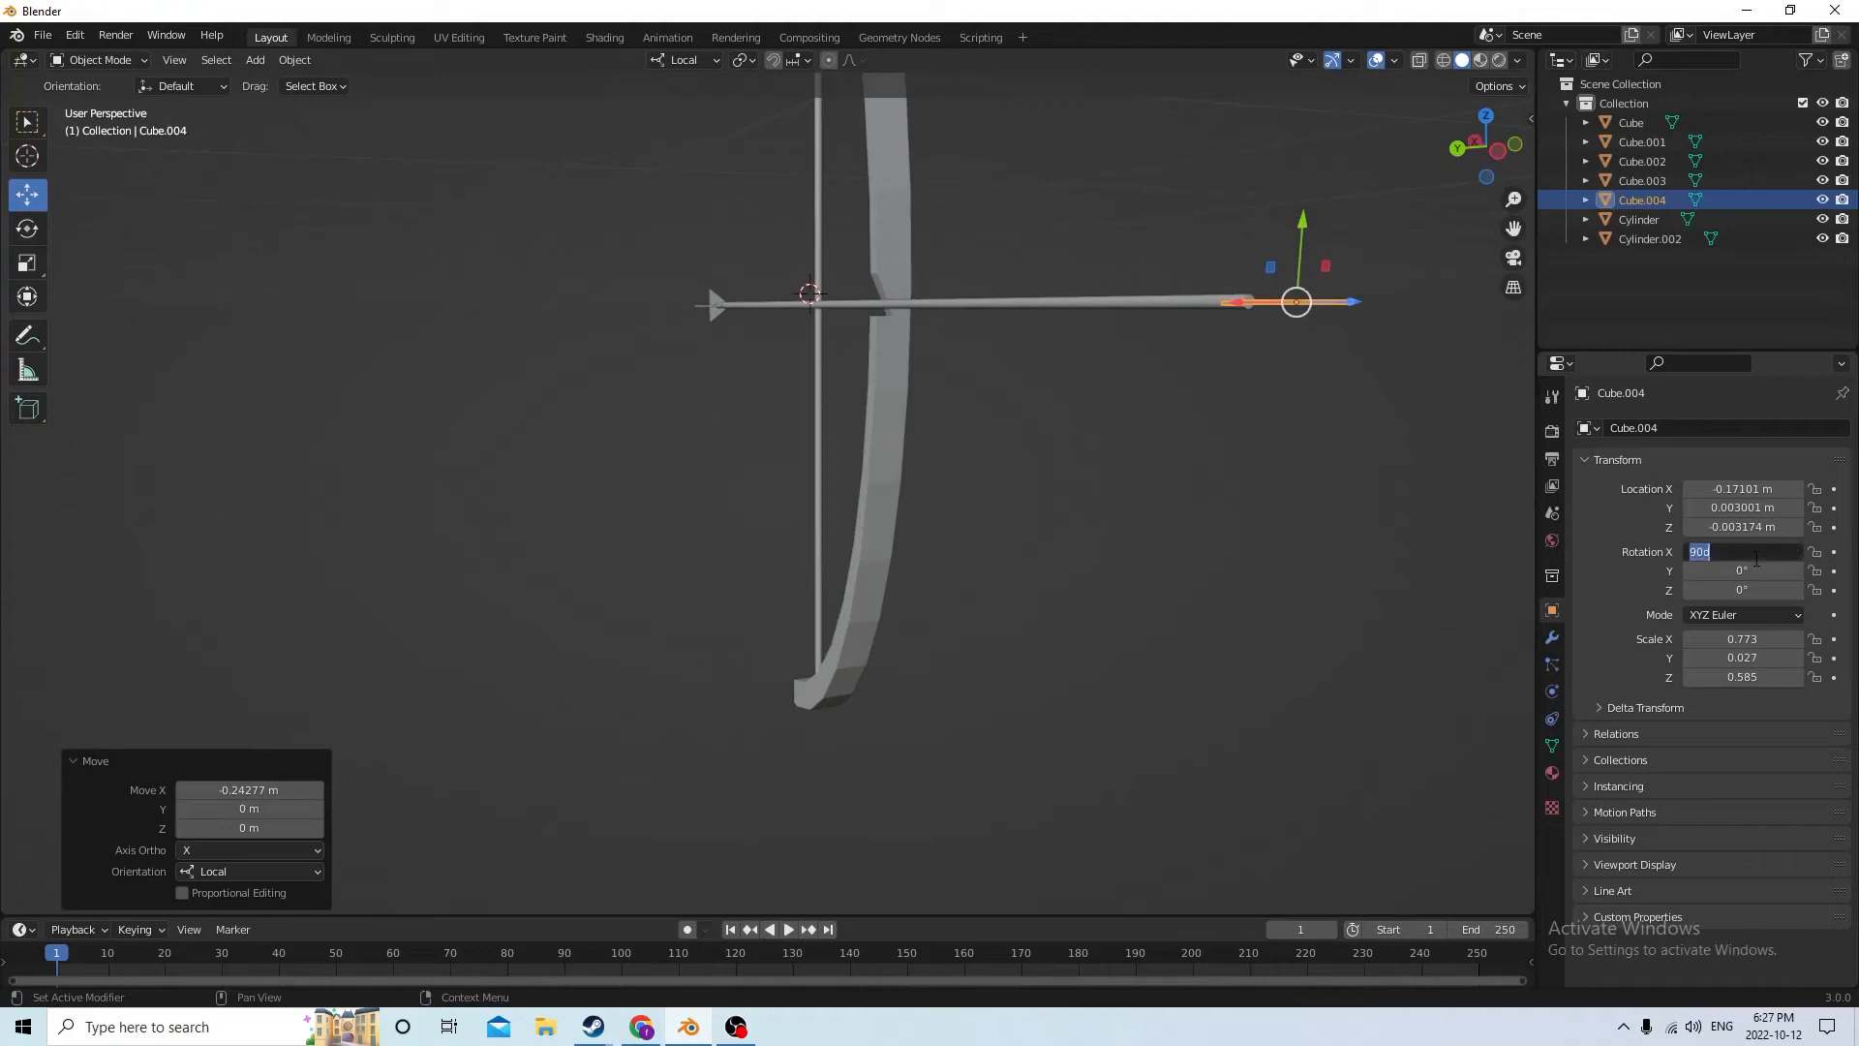
key(Return)
middle_drag(1317, 440, 1360, 397)
scroll(1309, 414, up, 3)
scroll(1286, 403, down, 6)
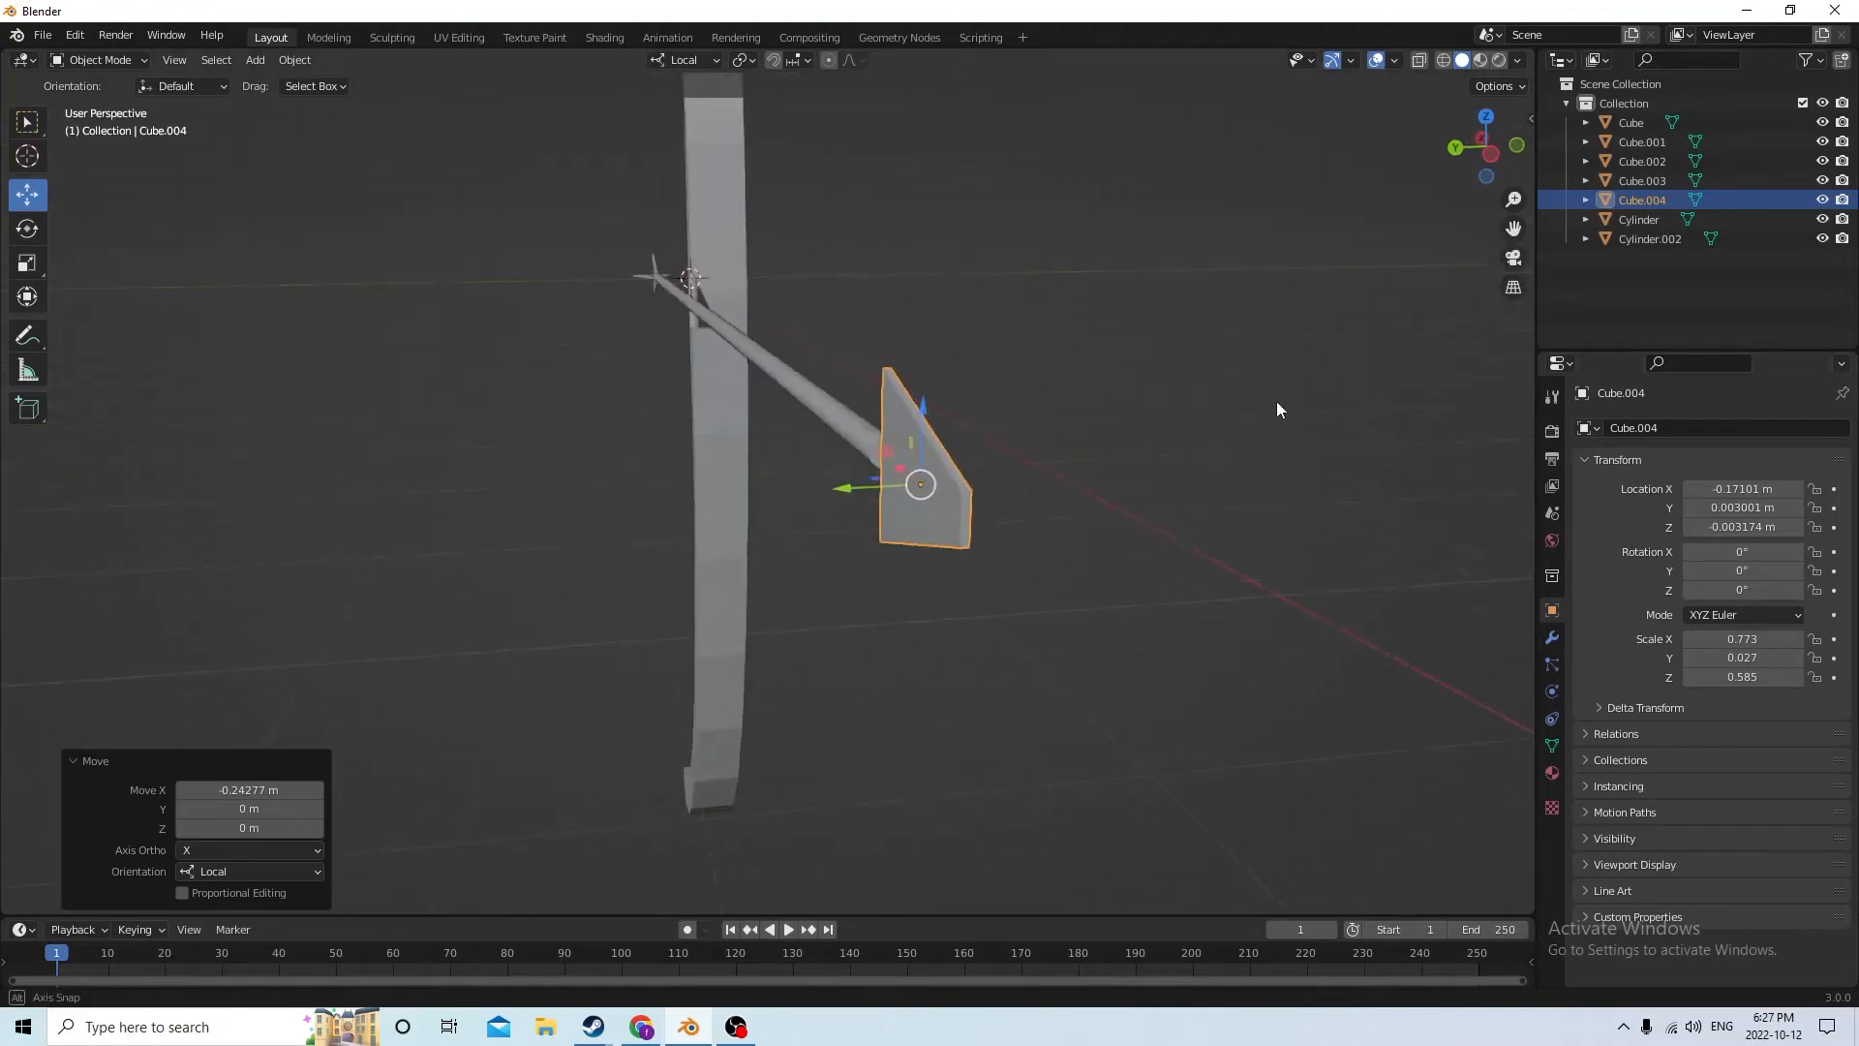
Shrink the plate's front end face to a point in Edit Mode, scaling local Z by 0.216 and 0.739 and local Y by 0.272
key(Tab)
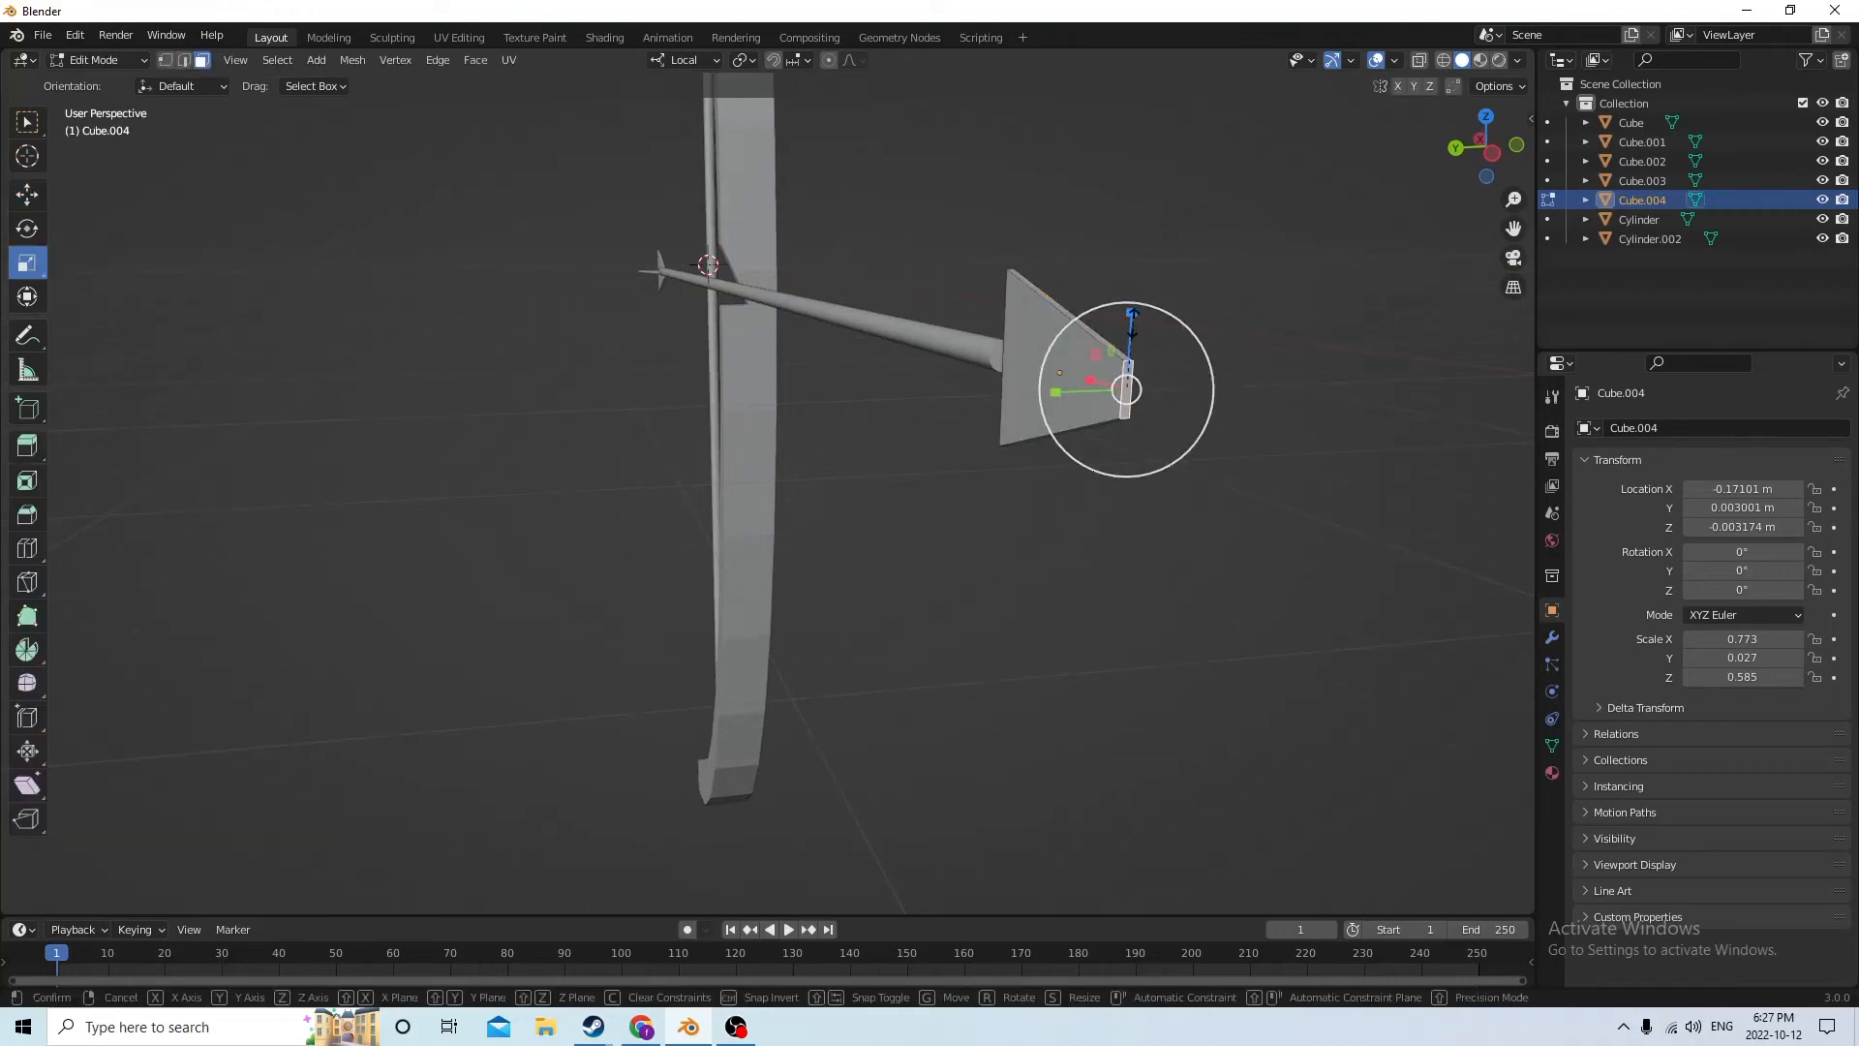
drag(1136, 333, 1124, 385)
middle_drag(1123, 385, 1120, 381)
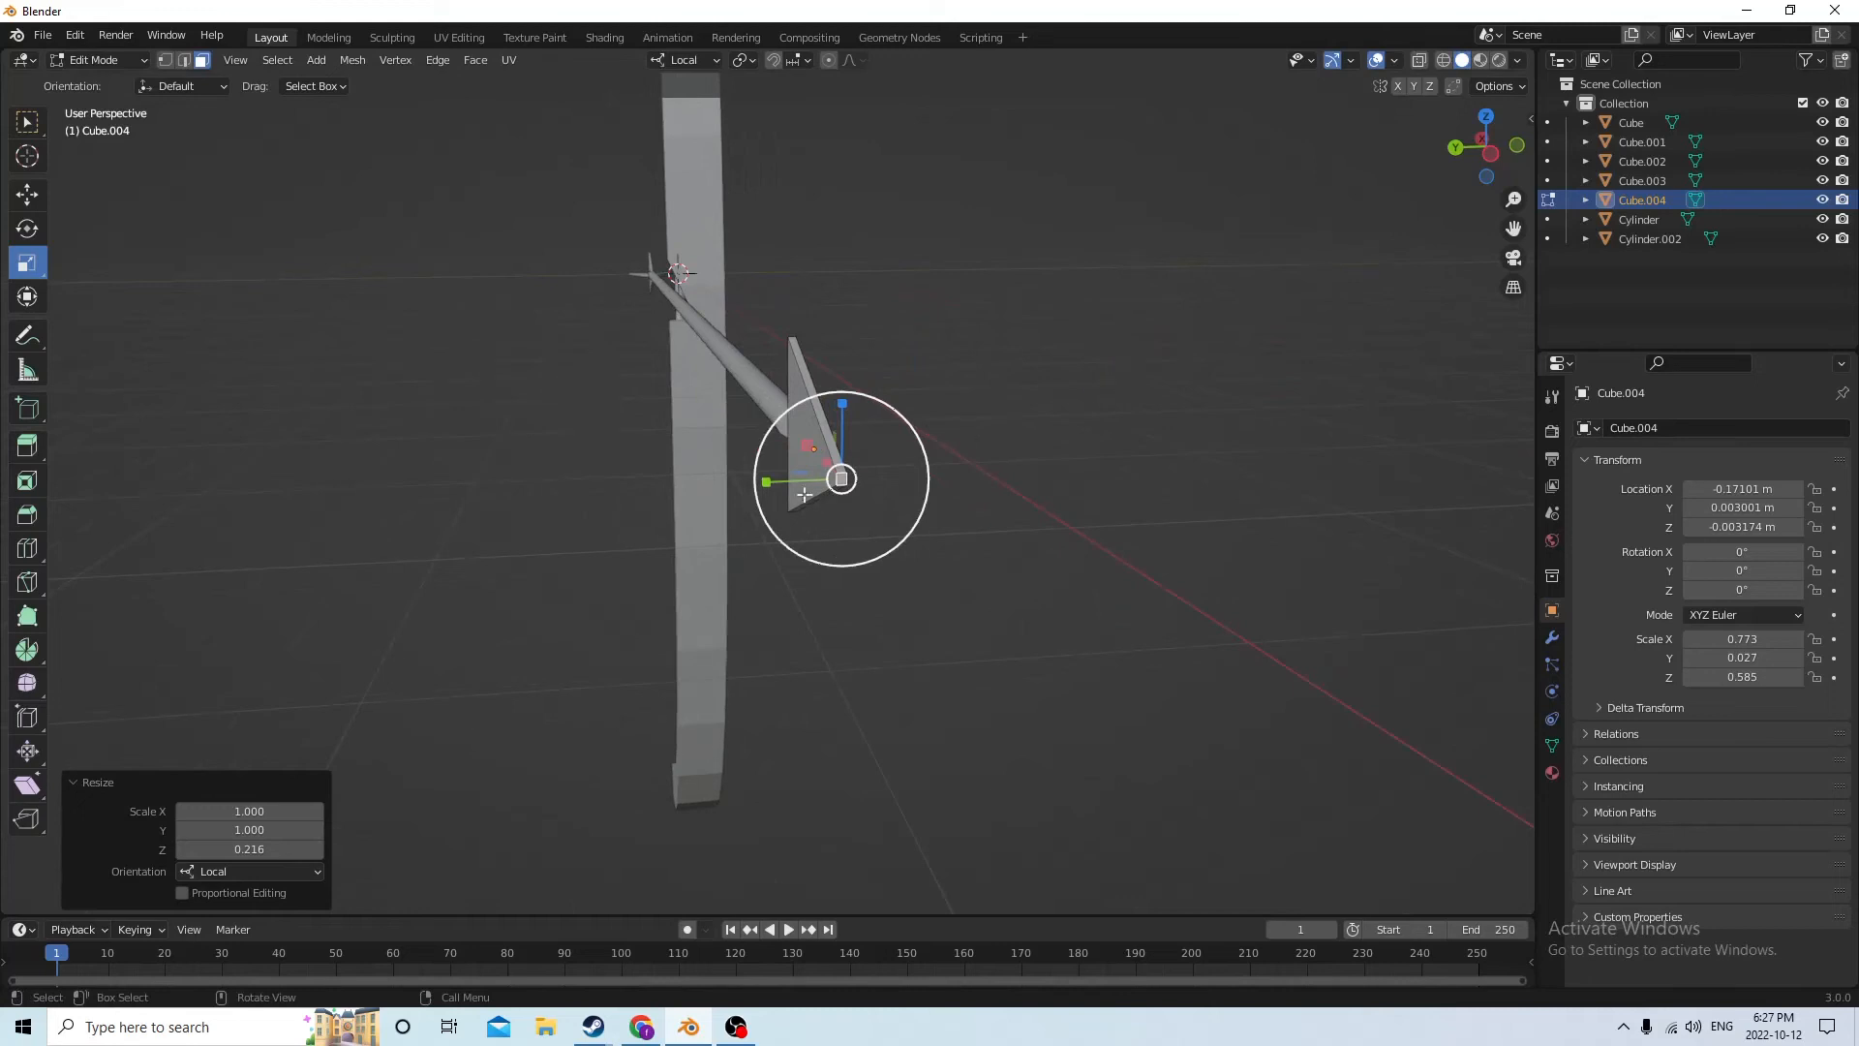
drag(765, 482, 770, 486)
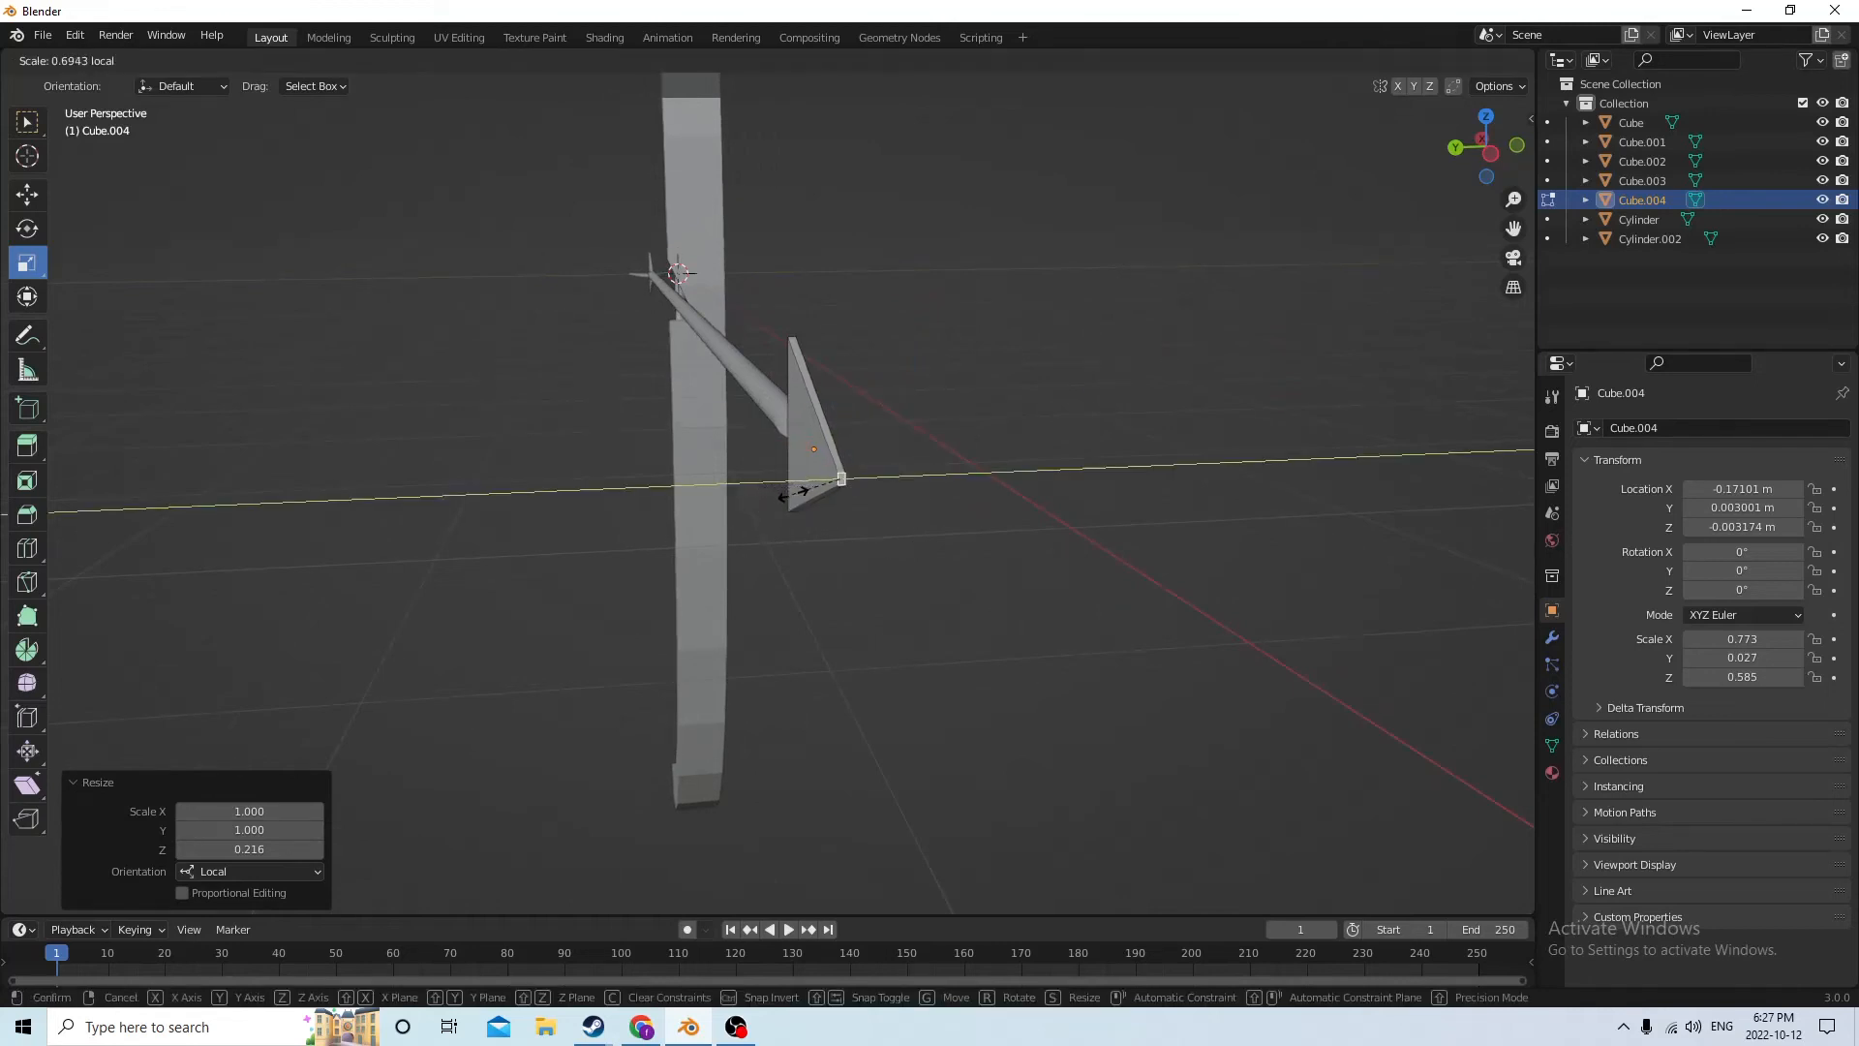
drag(839, 494, 839, 489)
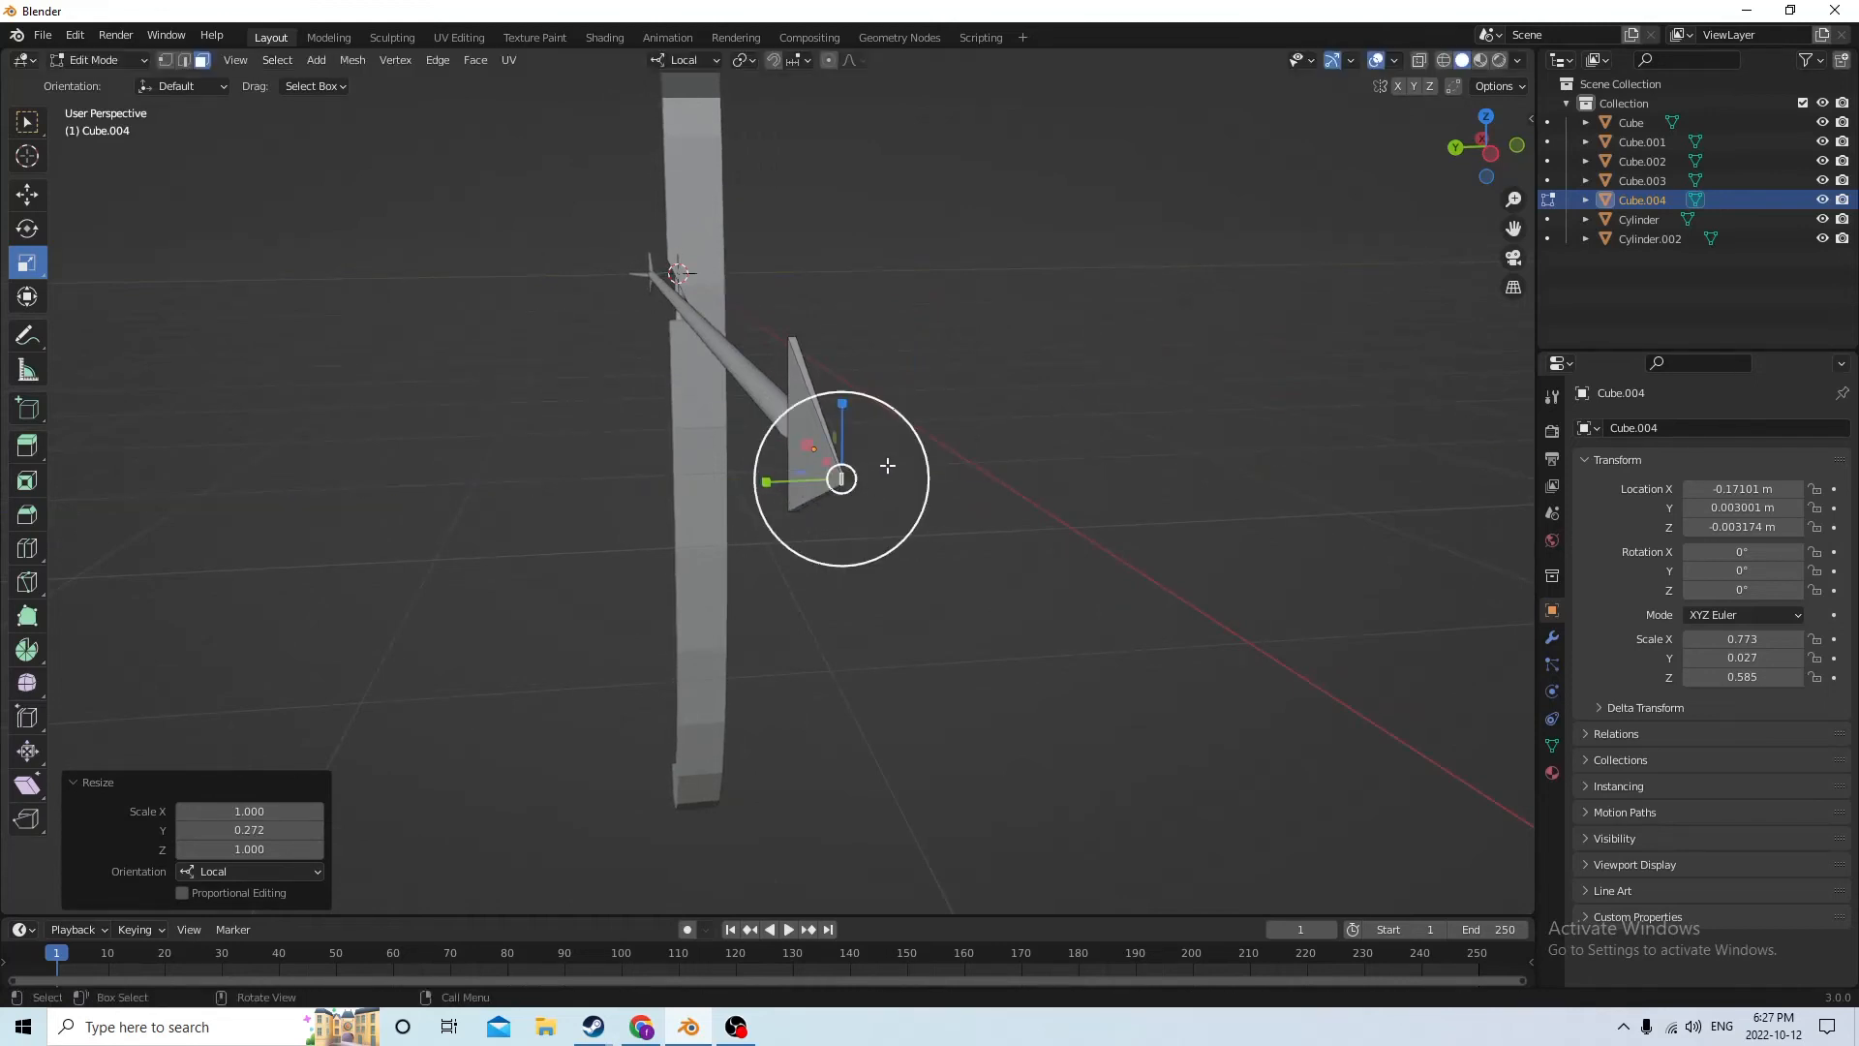
drag(842, 413, 846, 433)
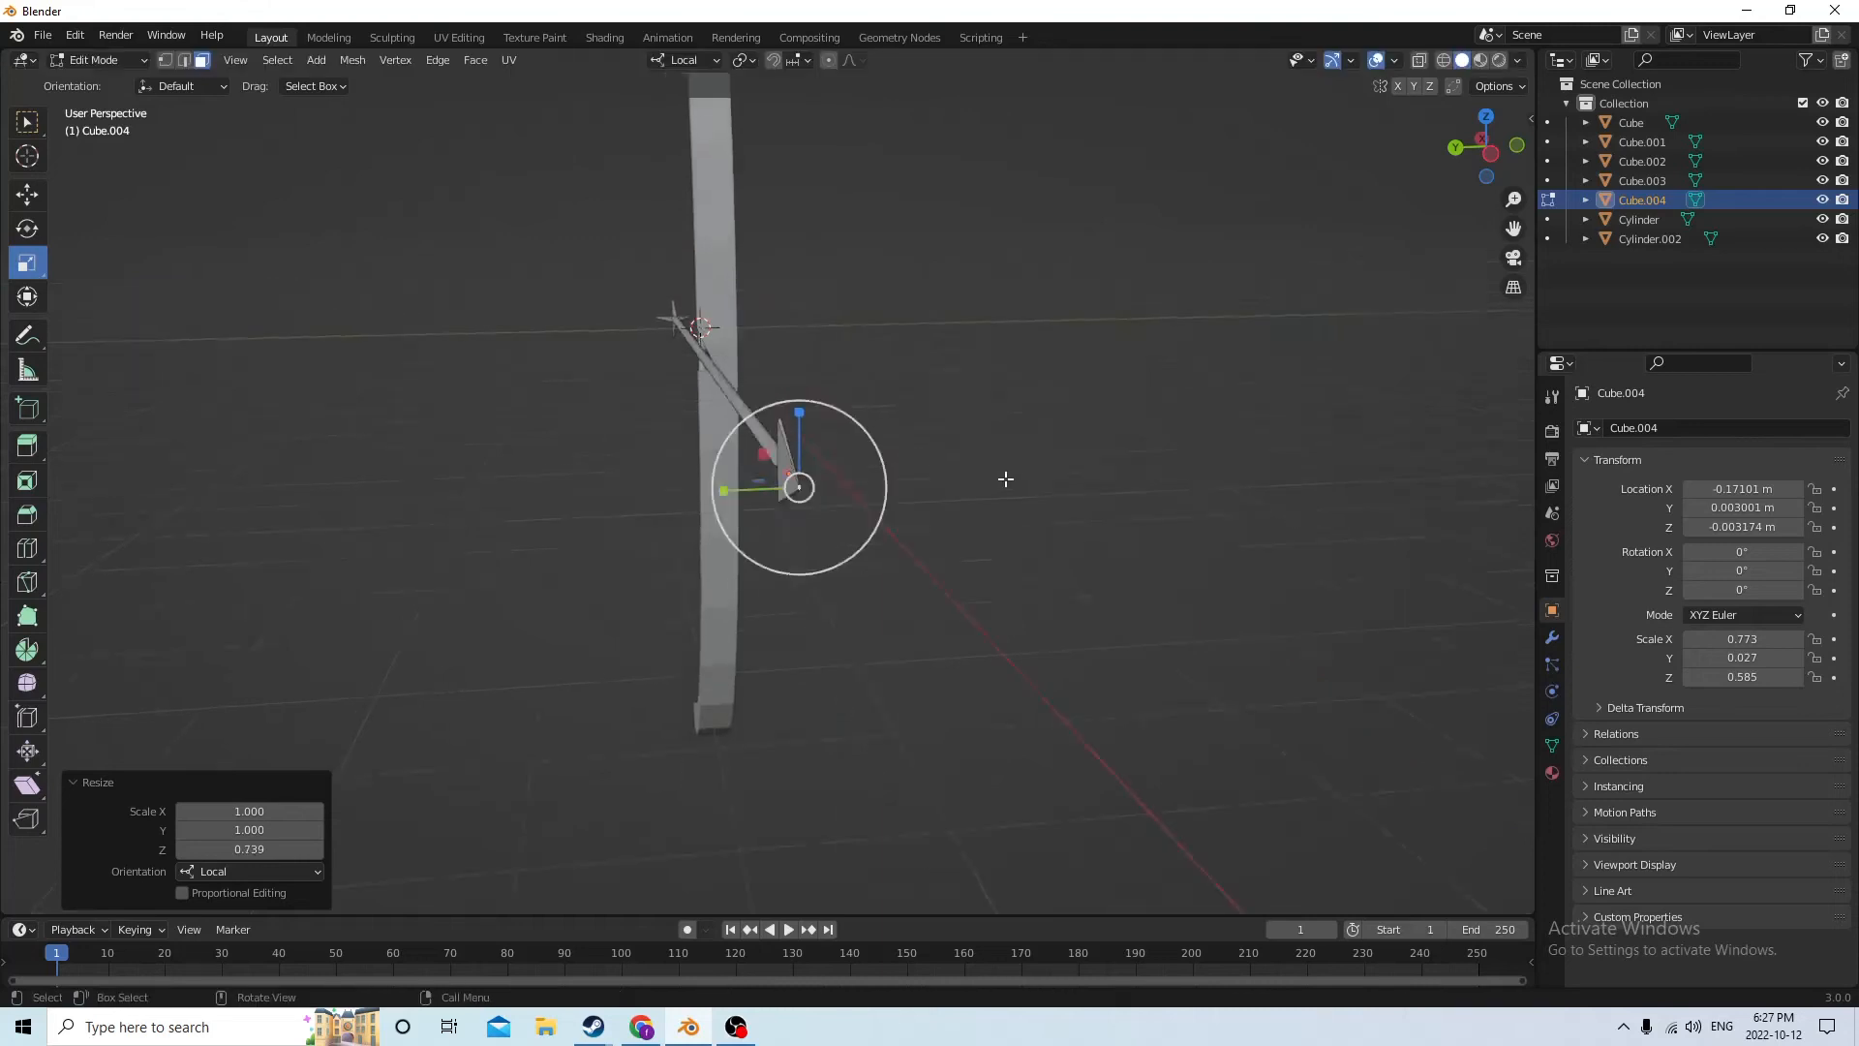
Return to Object Mode and move the arrowhead back along the shaft to X -0.16952 m
middle_drag(1006, 477, 1096, 501)
key(Tab)
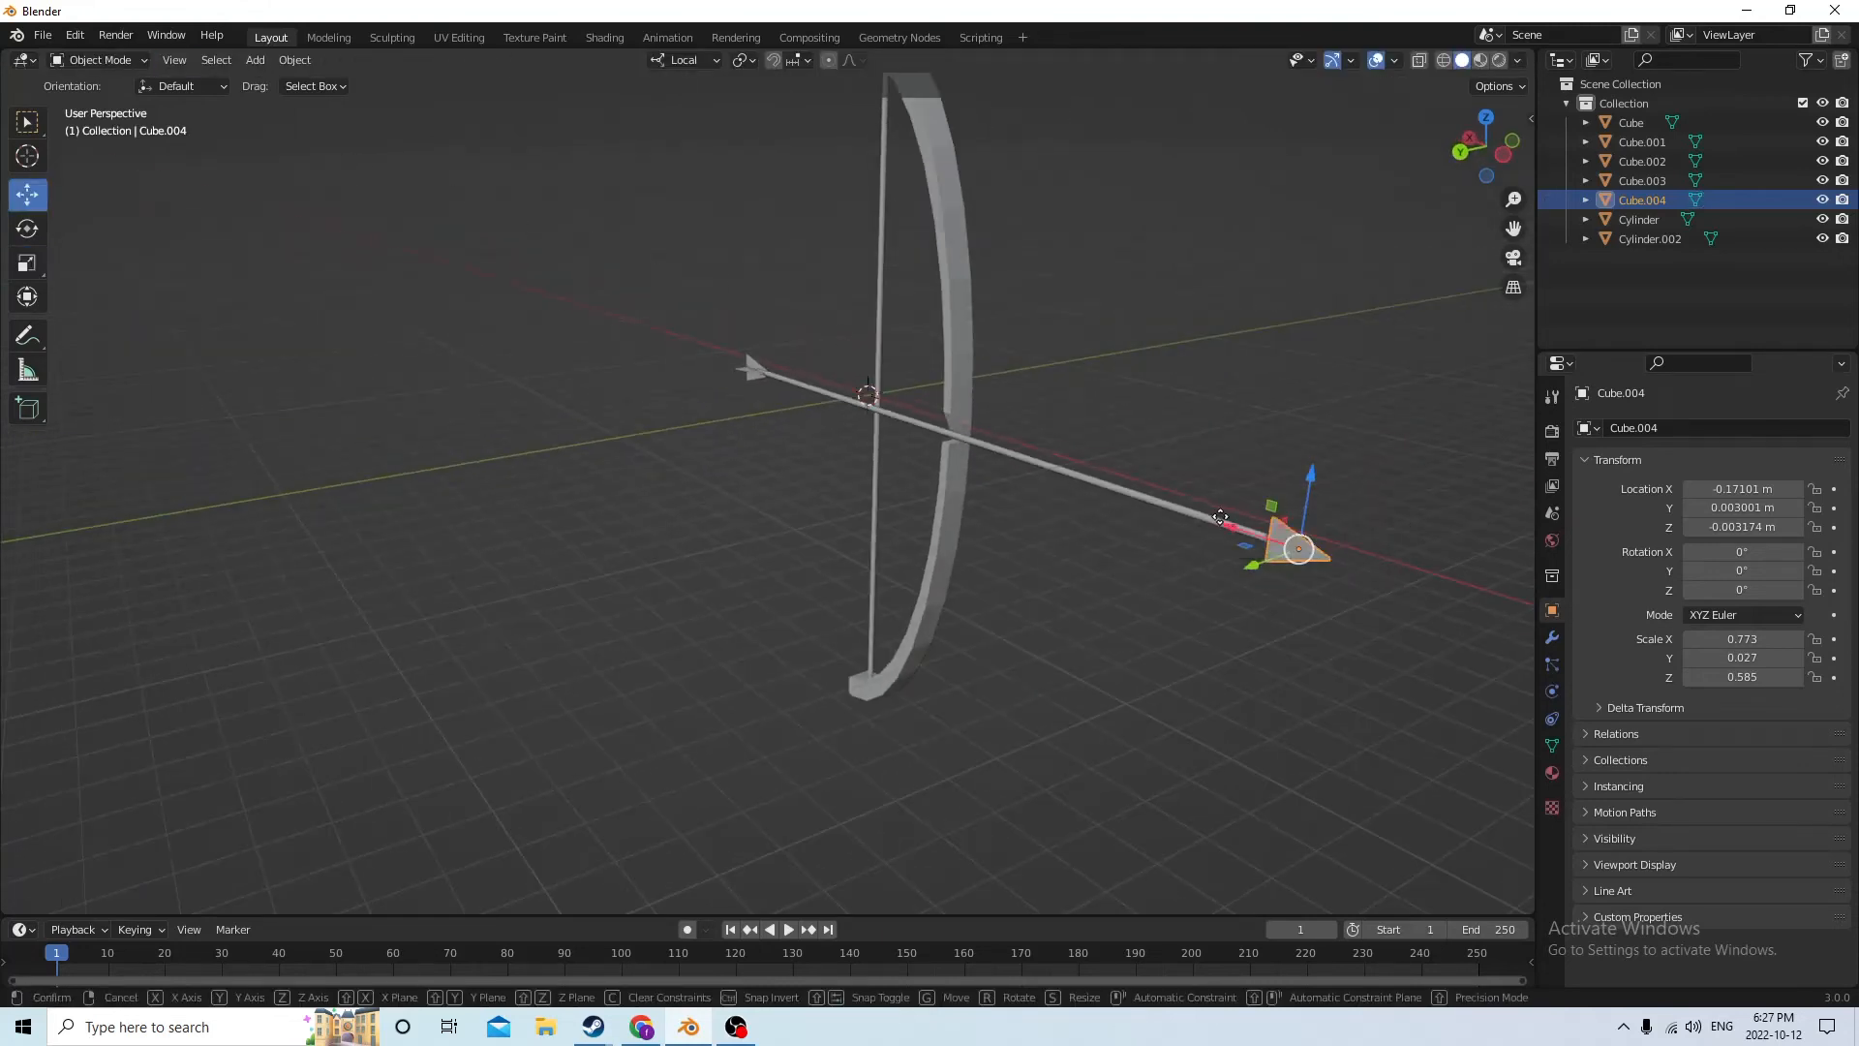
drag(1224, 519, 1222, 515)
middle_drag(1222, 515, 1332, 539)
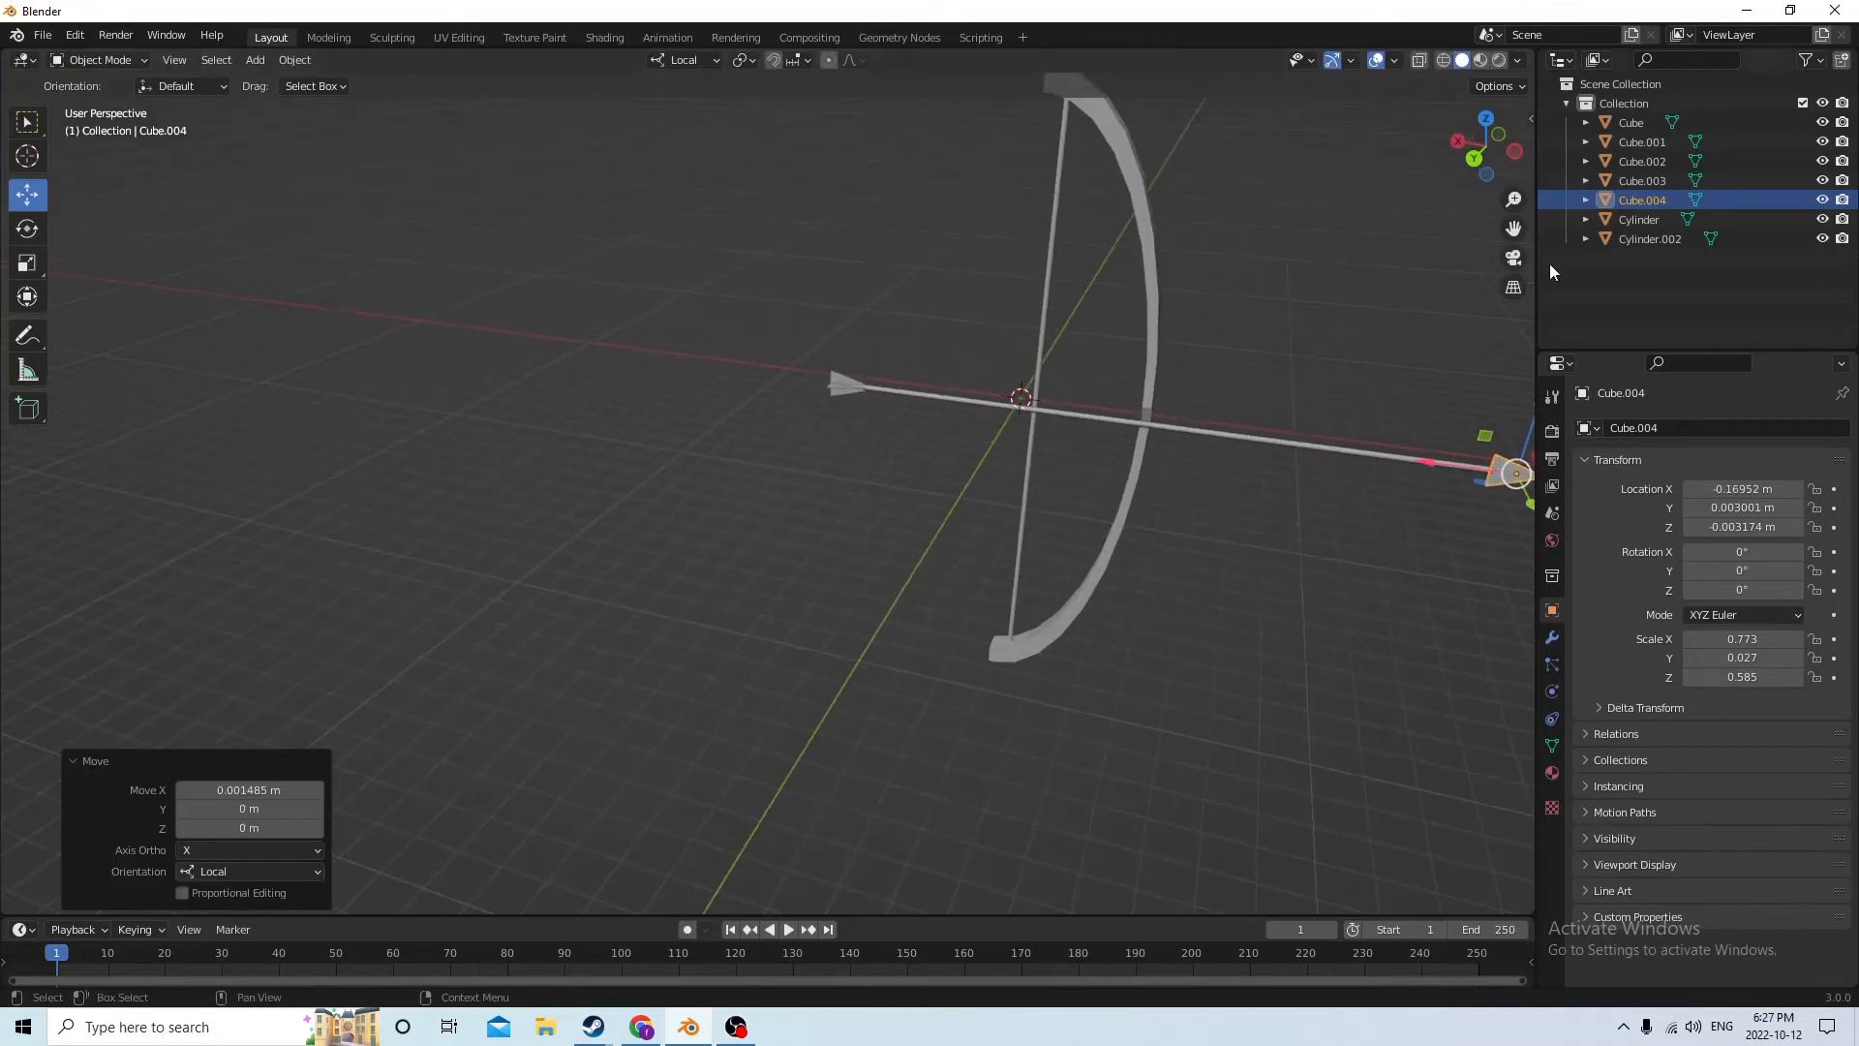
Thicken the arrowhead's rear face in Edit Mode by scaling it 2.819 along local Y
middle_drag(1516, 227, 145, 316)
middle_drag(875, 322, 1017, 280)
drag(1516, 225, 1047, 459)
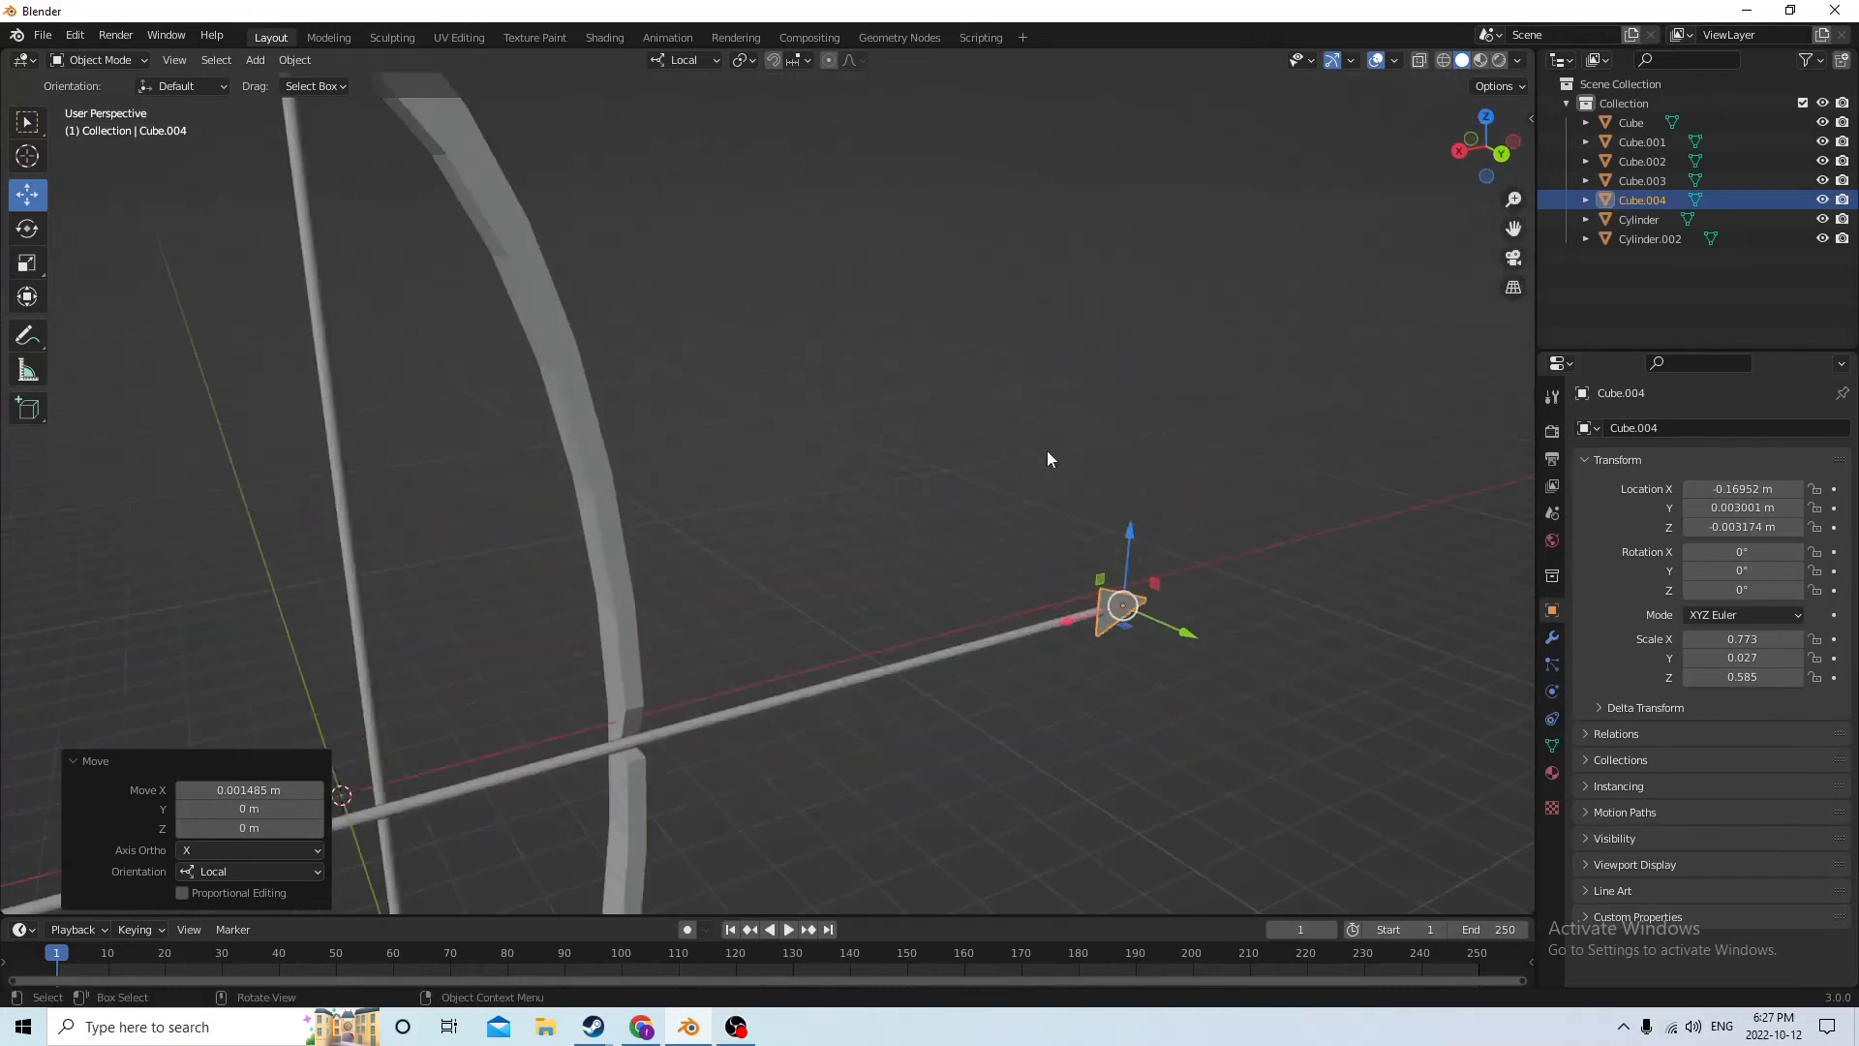
scroll(1088, 590, up, 1)
middle_drag(1095, 591, 1137, 612)
key(Tab)
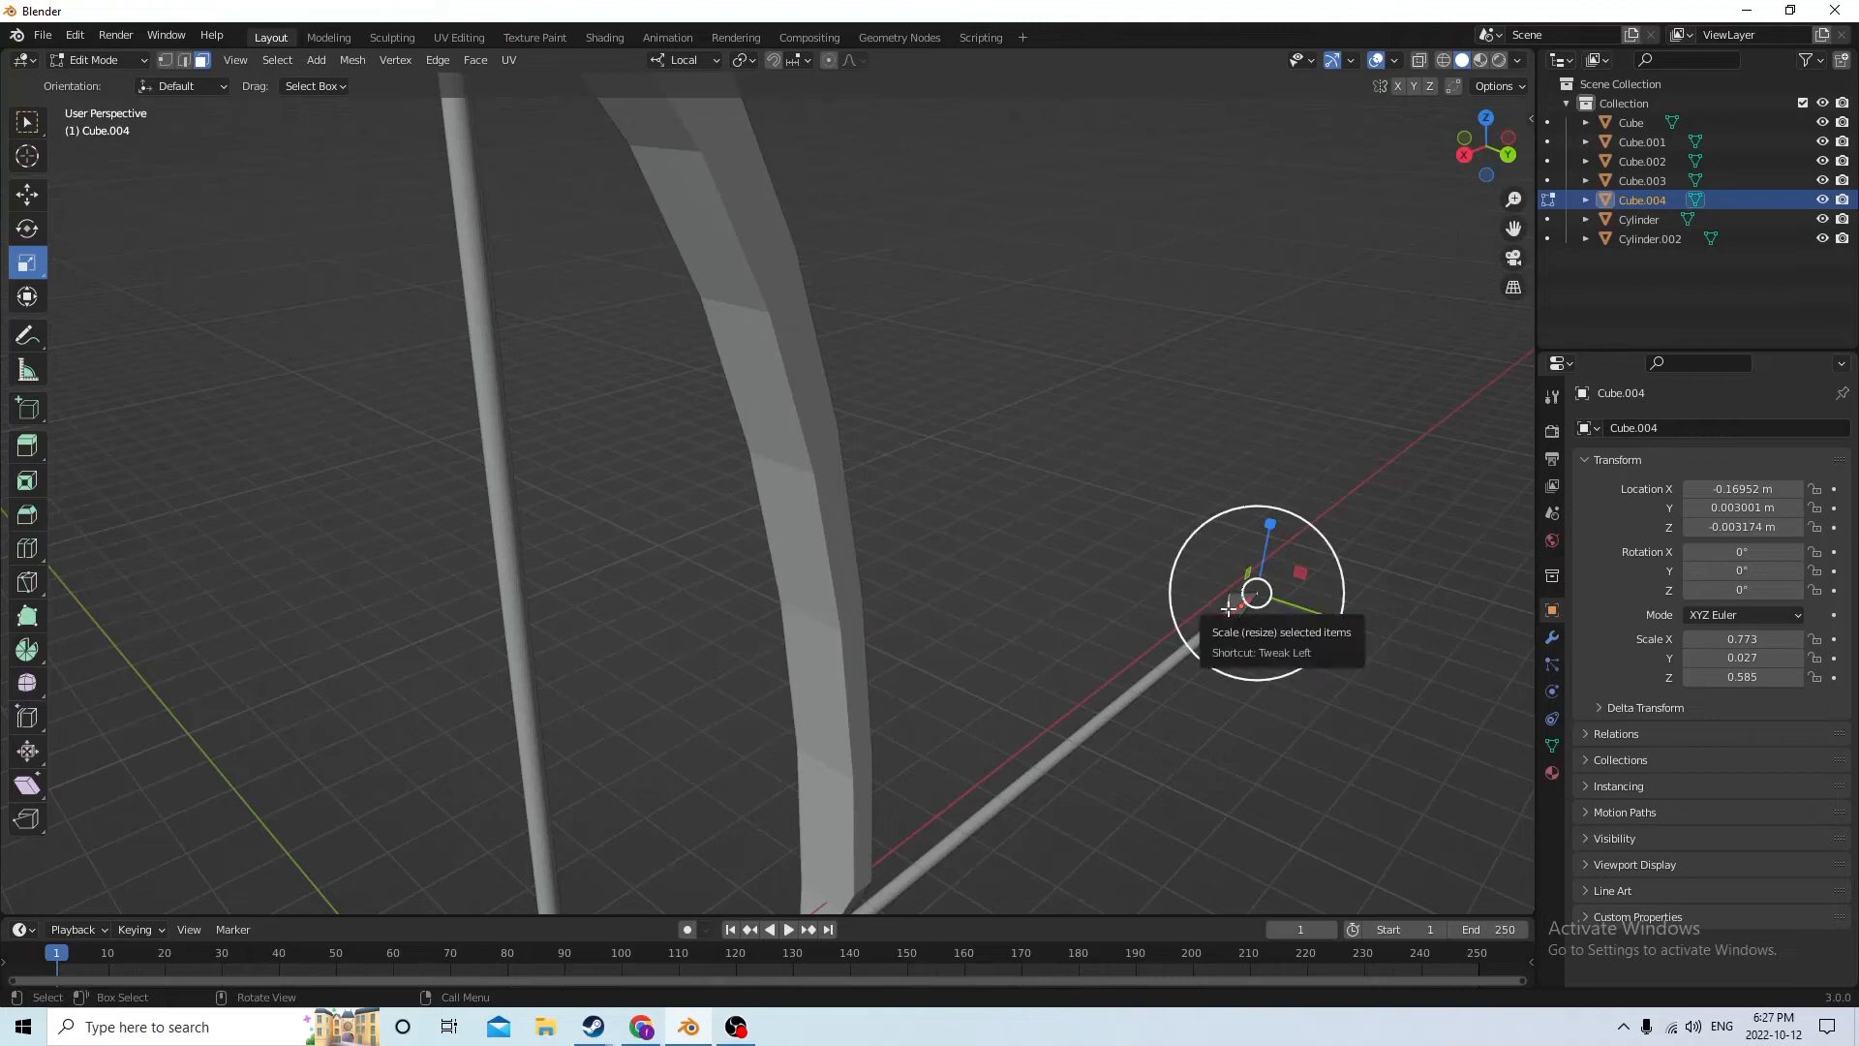
click(1226, 606)
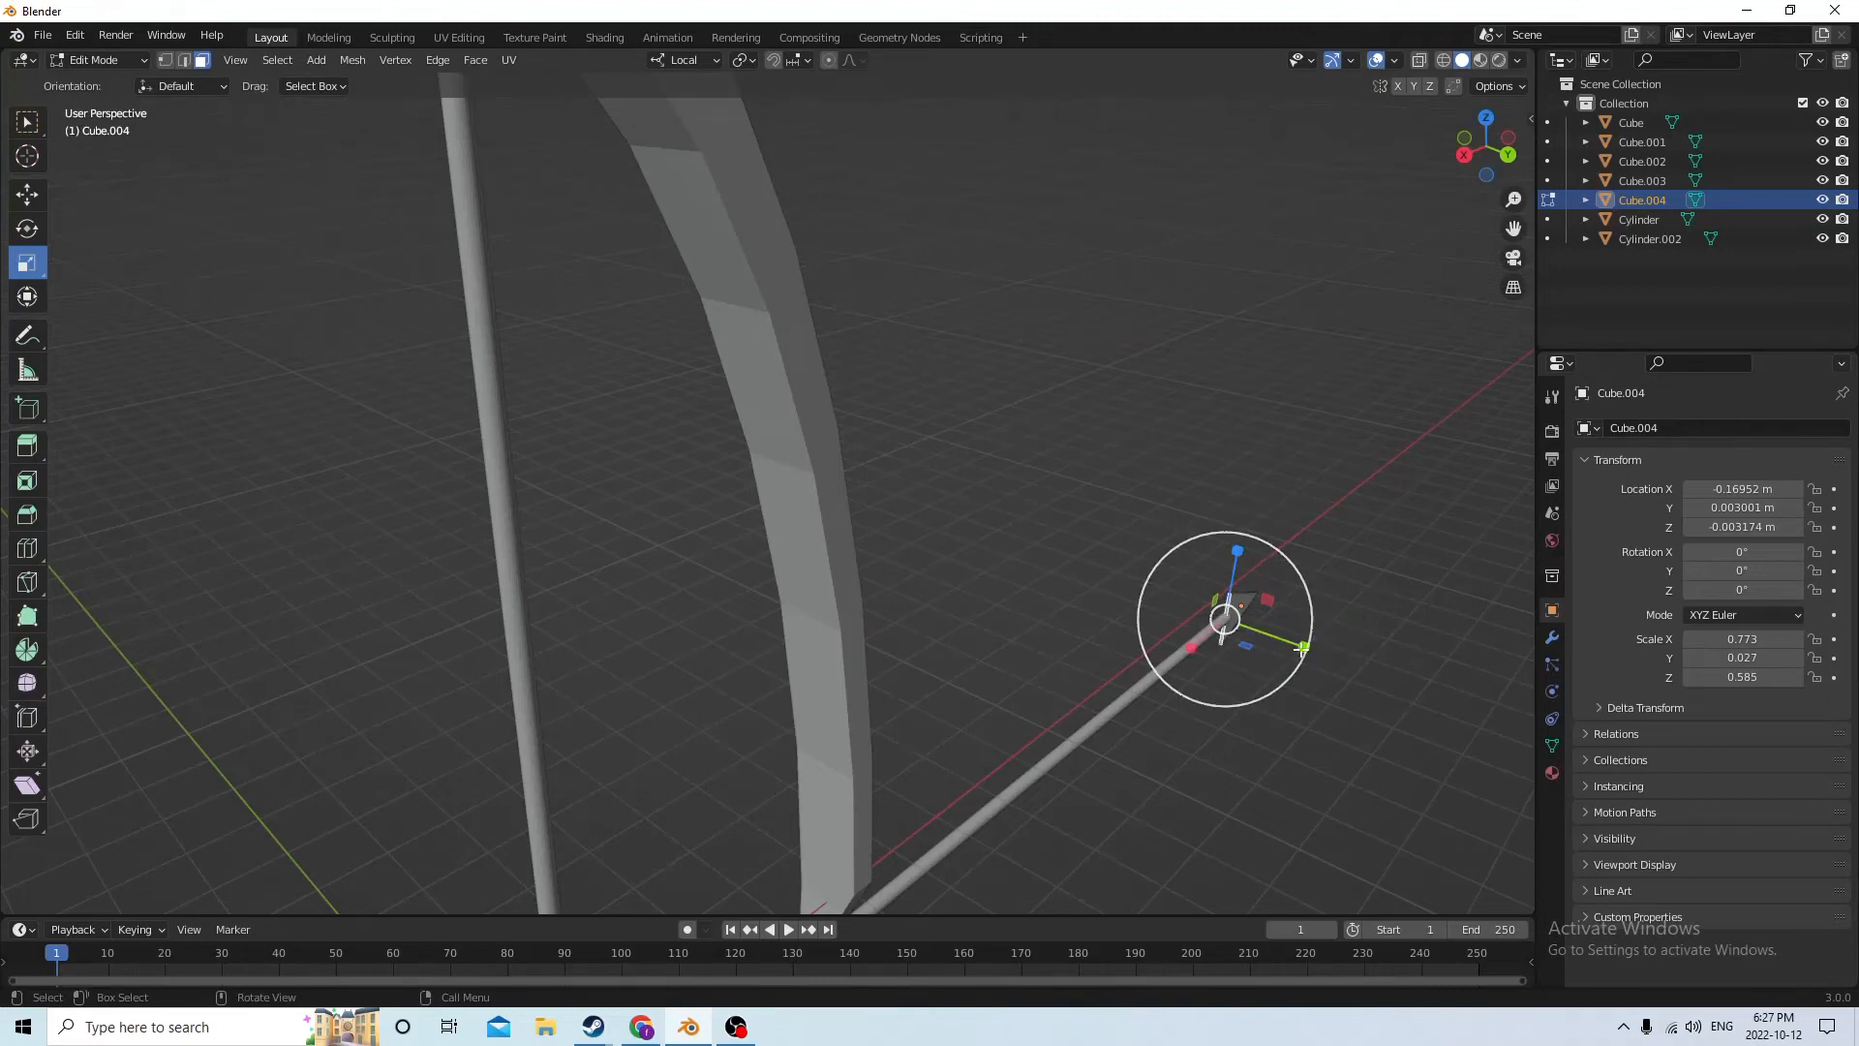
drag(1306, 648, 1315, 652)
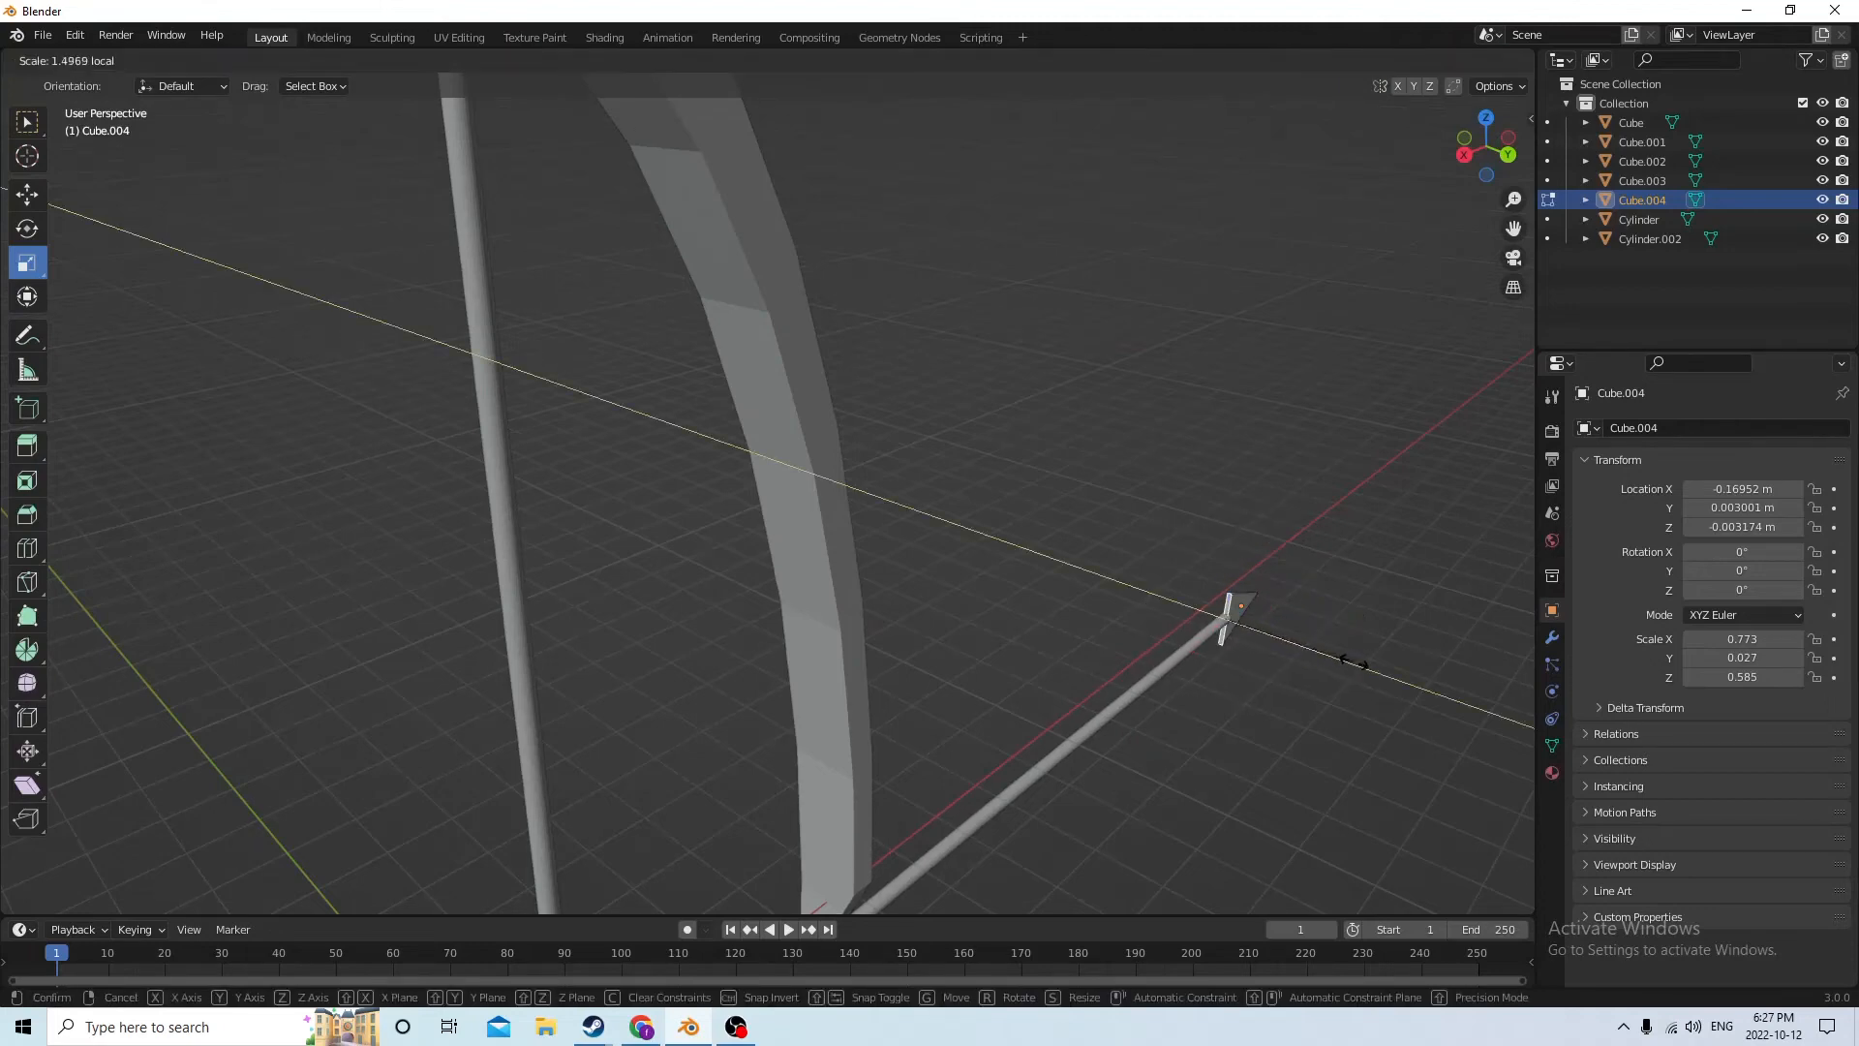
drag(1469, 685, 1469, 686)
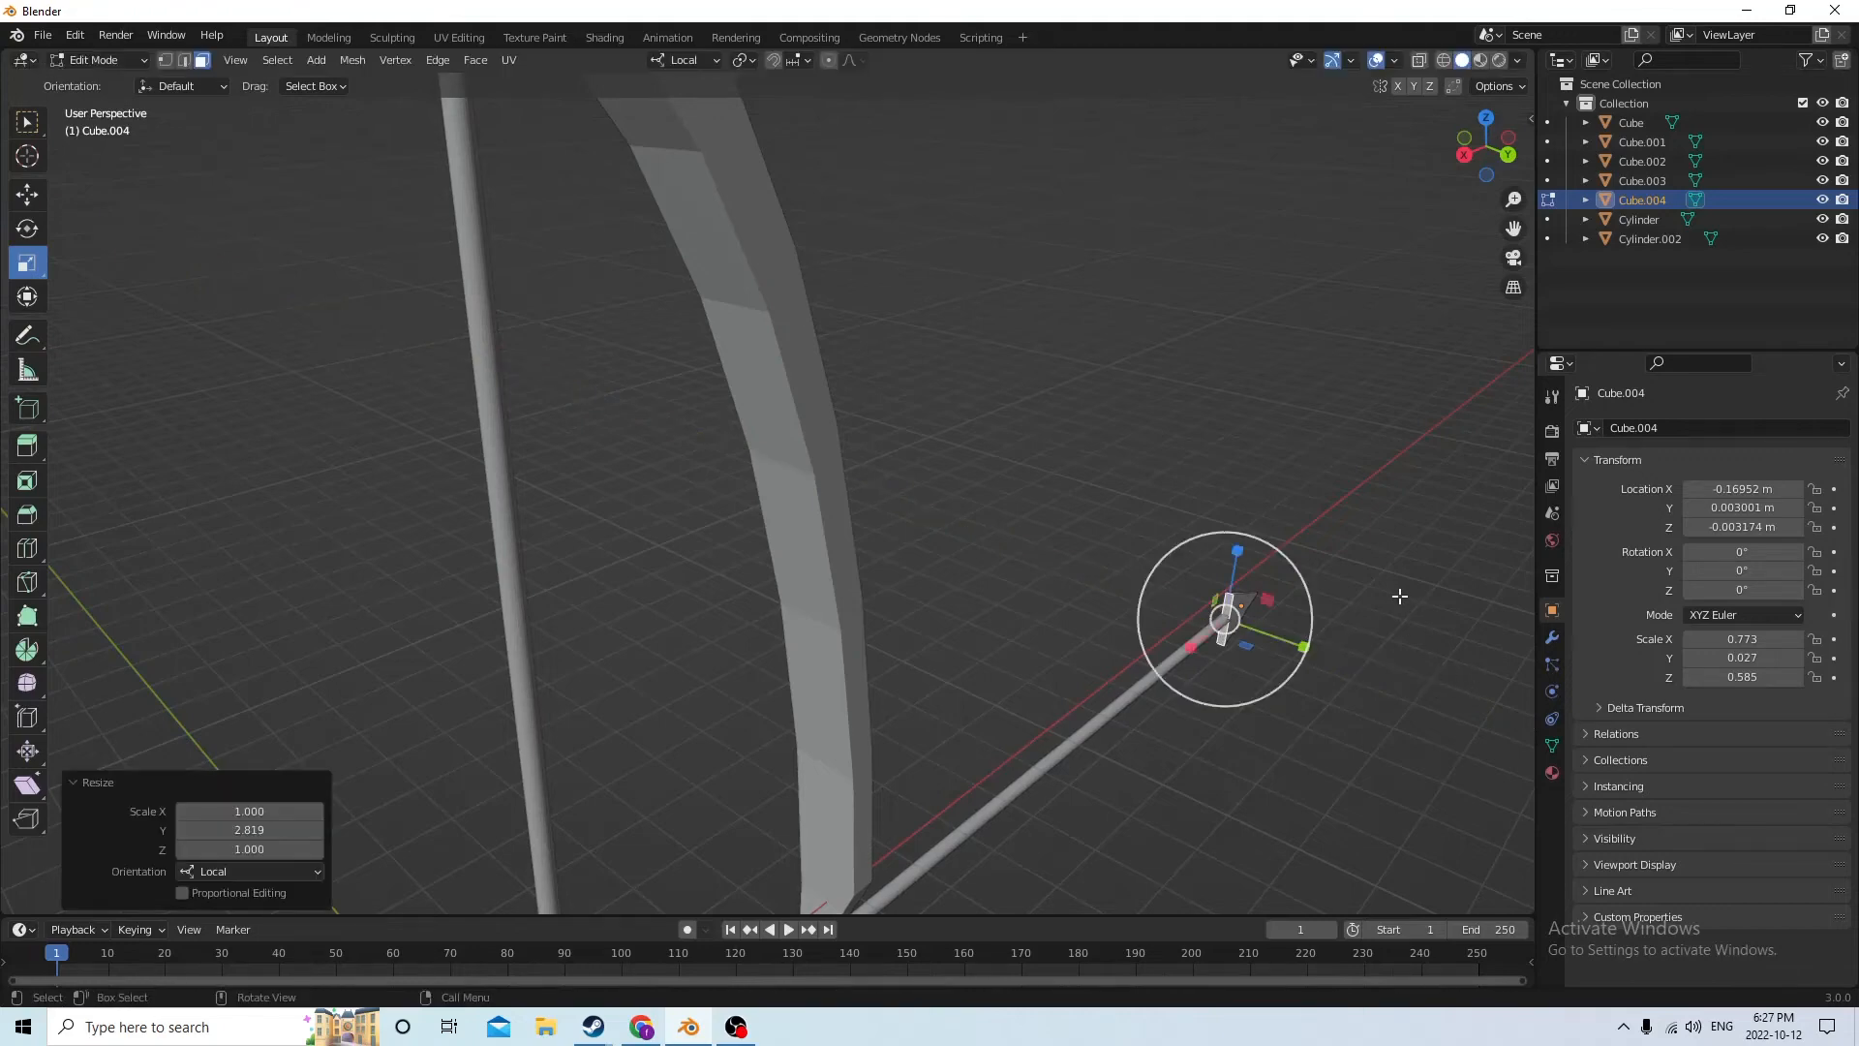
click(1401, 592)
middle_drag(1369, 555, 1097, 506)
scroll(1157, 488, down, 4)
scroll(1232, 506, up, 2)
scroll(1329, 499, up, 2)
scroll(1194, 485, up, 2)
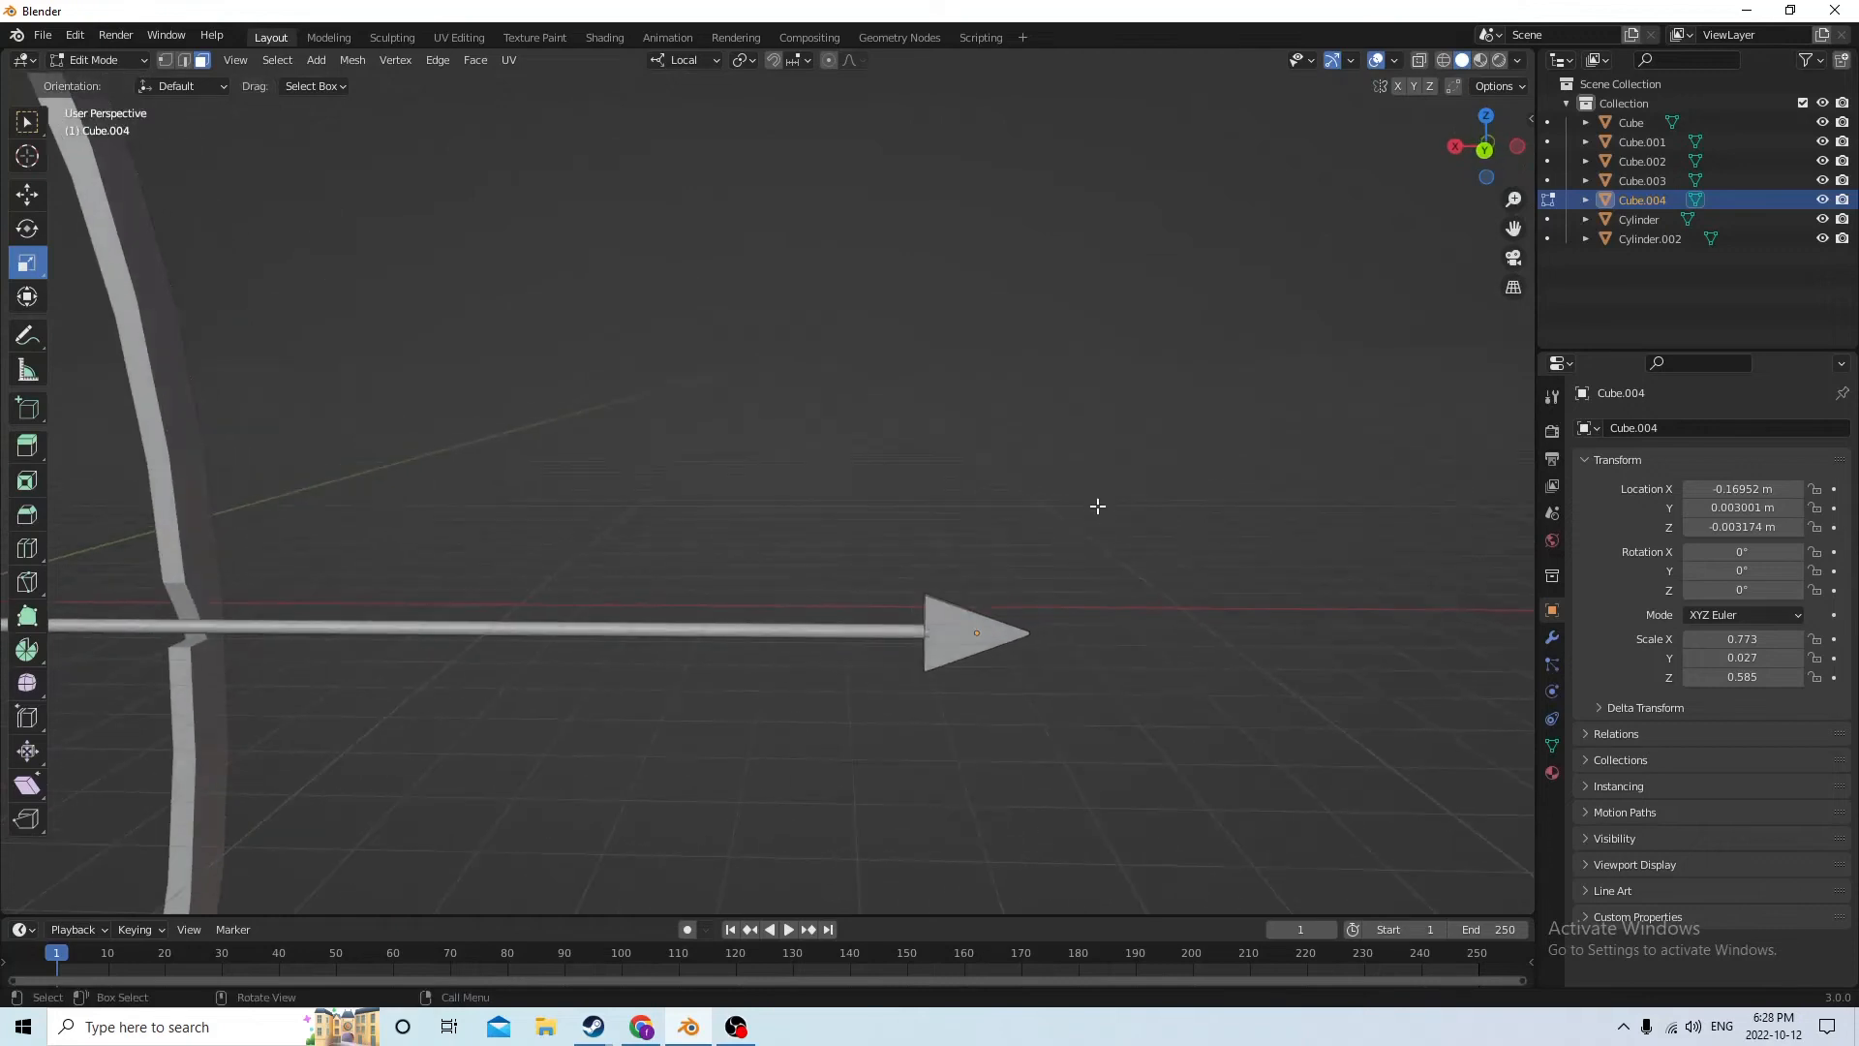
click(953, 639)
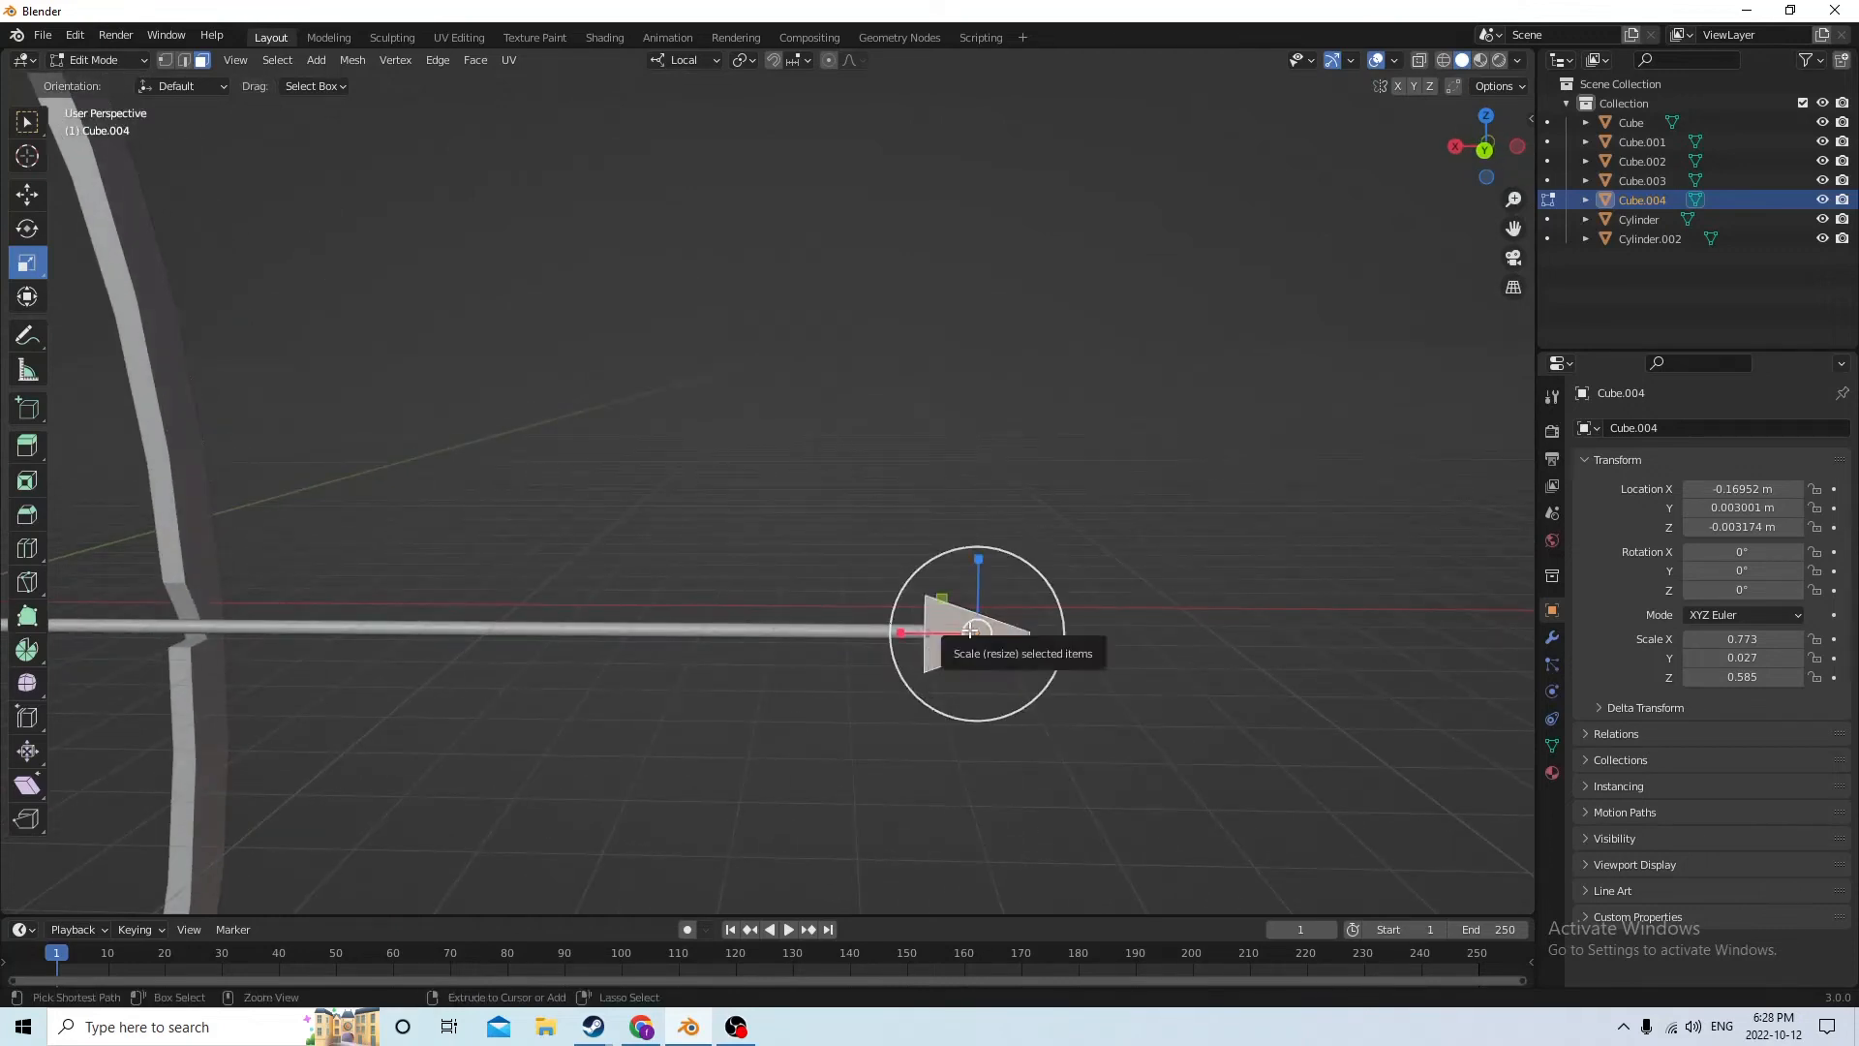
key(ctrl+b)
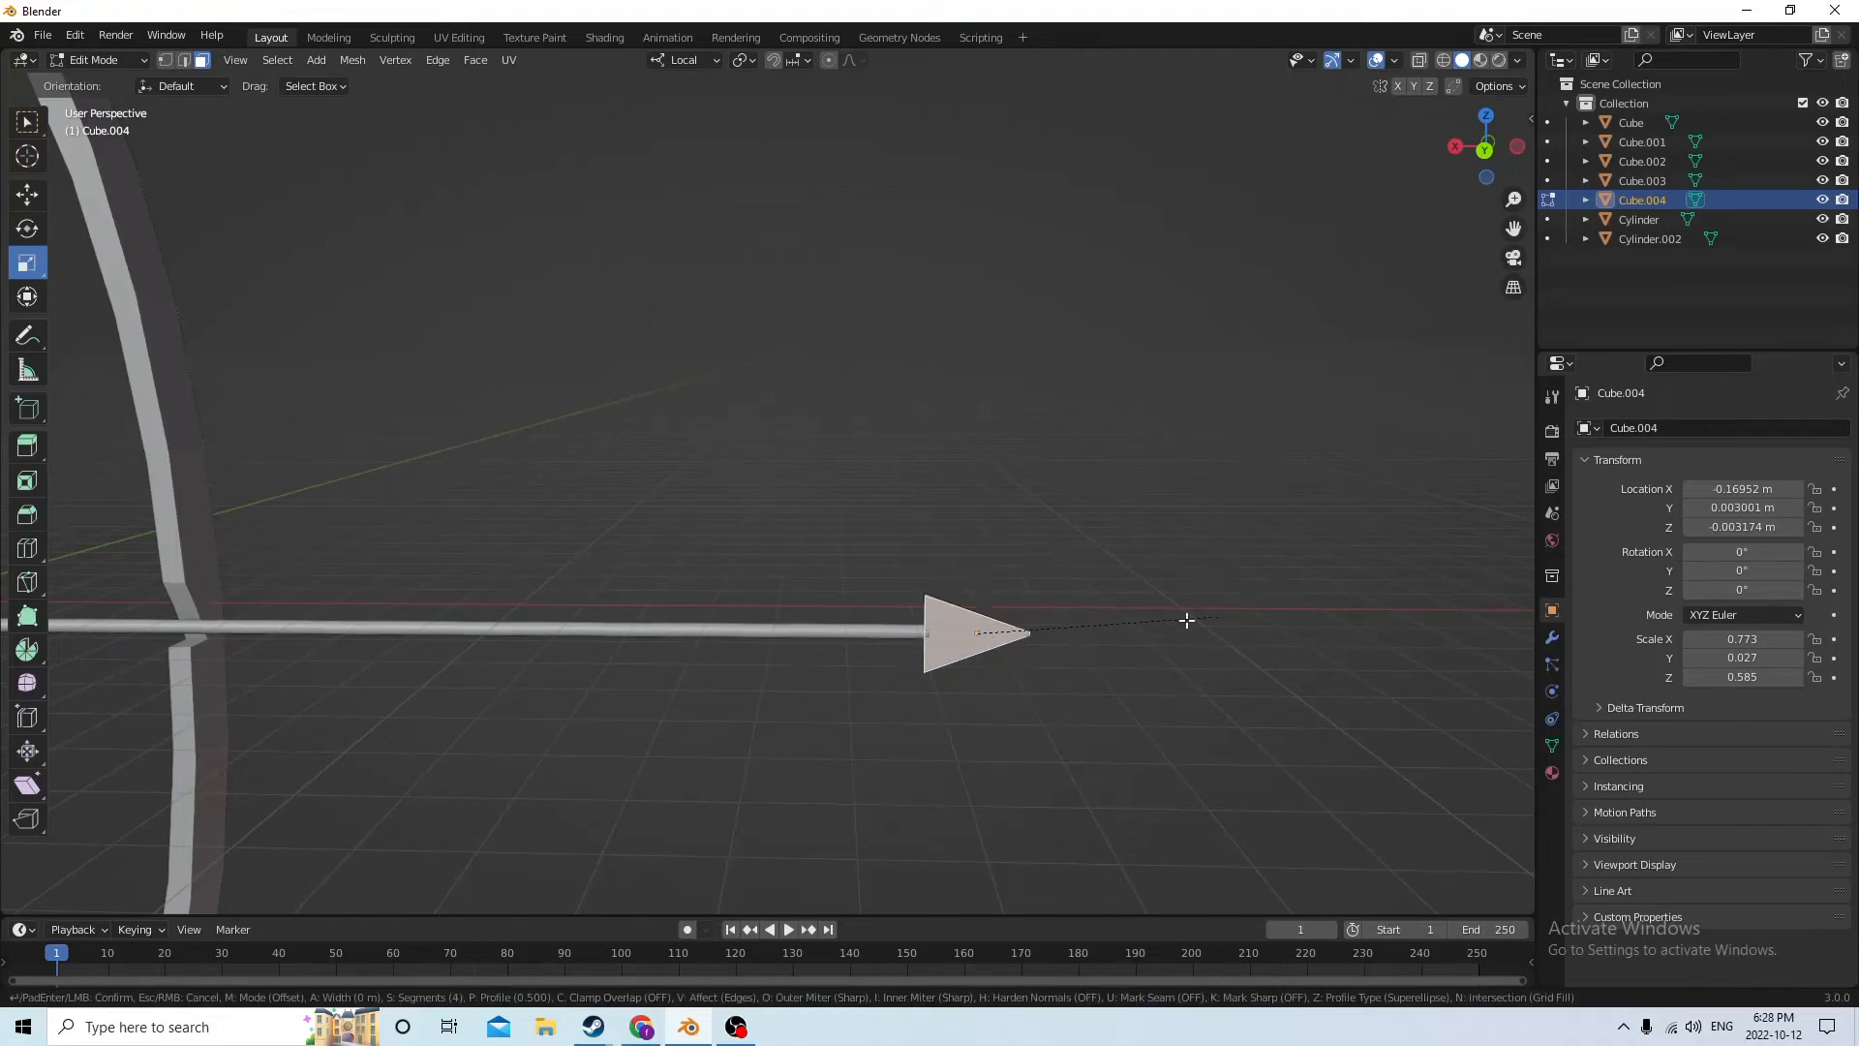
right_click(1022, 643)
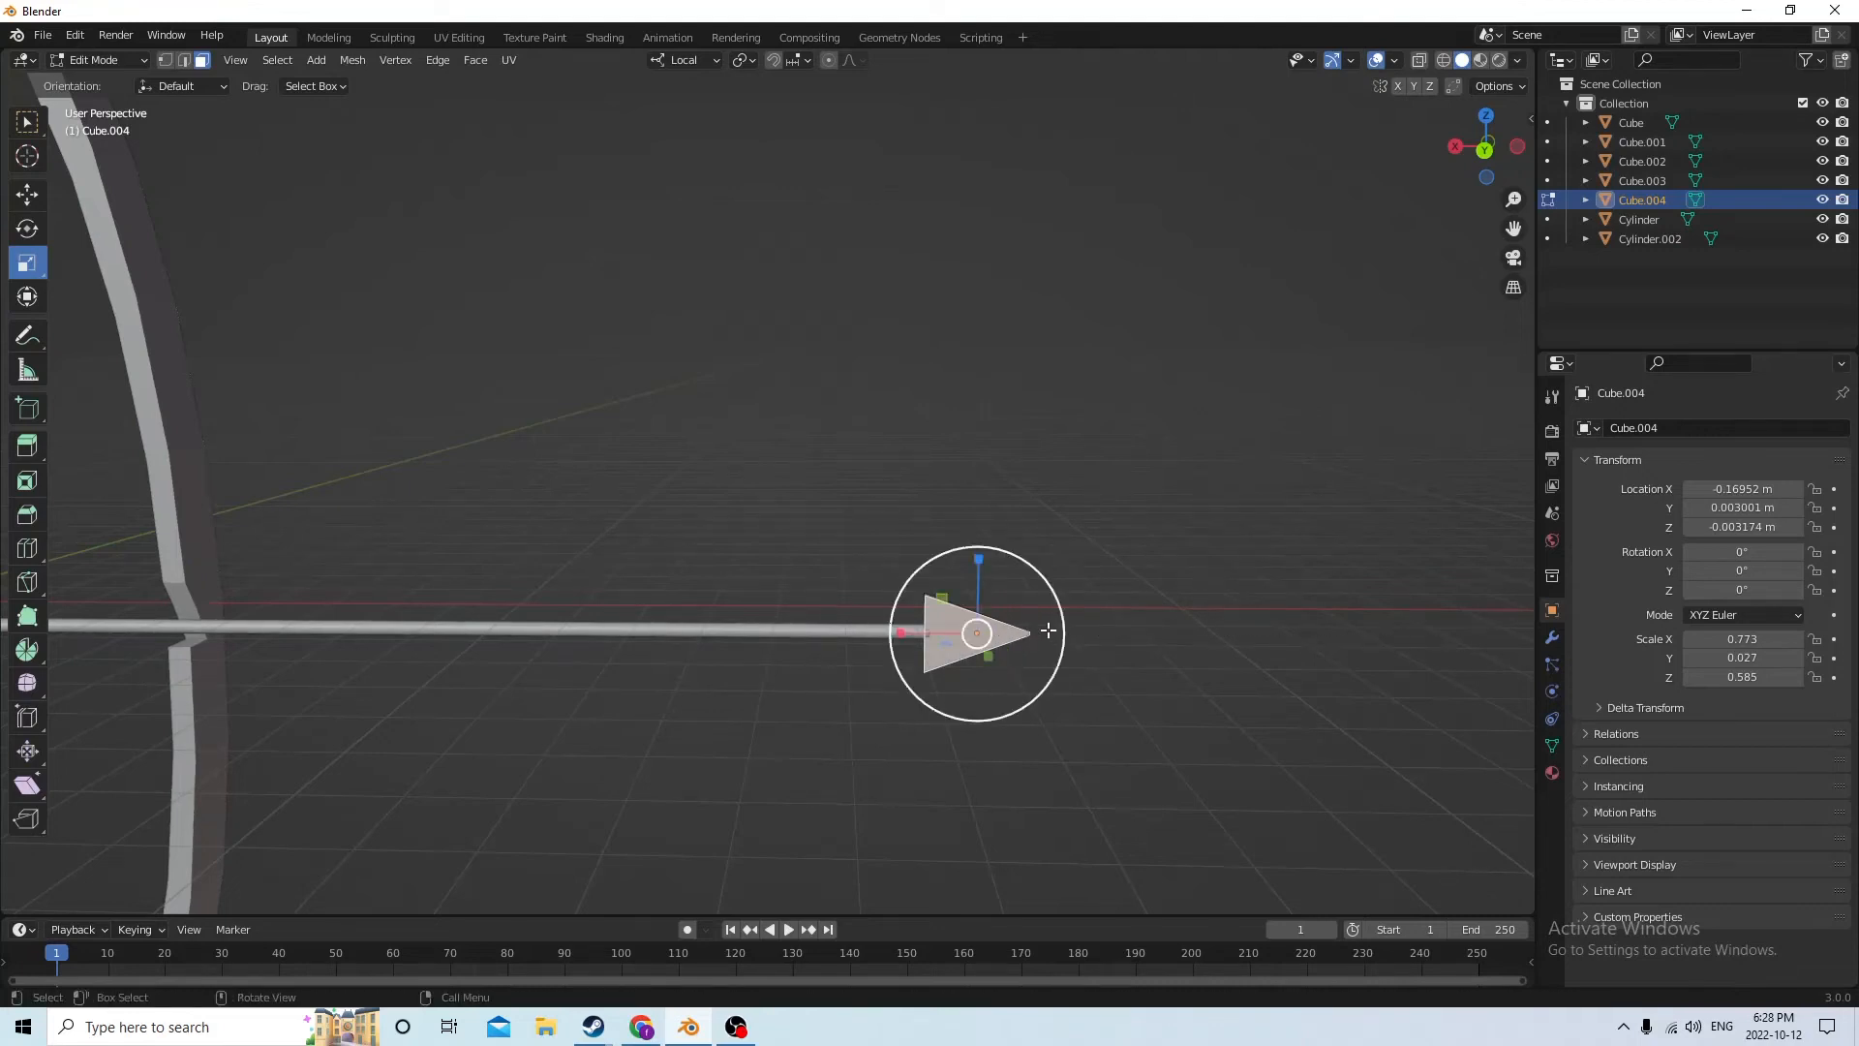
Add a single centred loop cut running lengthwise along the arrowhead from its base to its tip
key(ctrl+r)
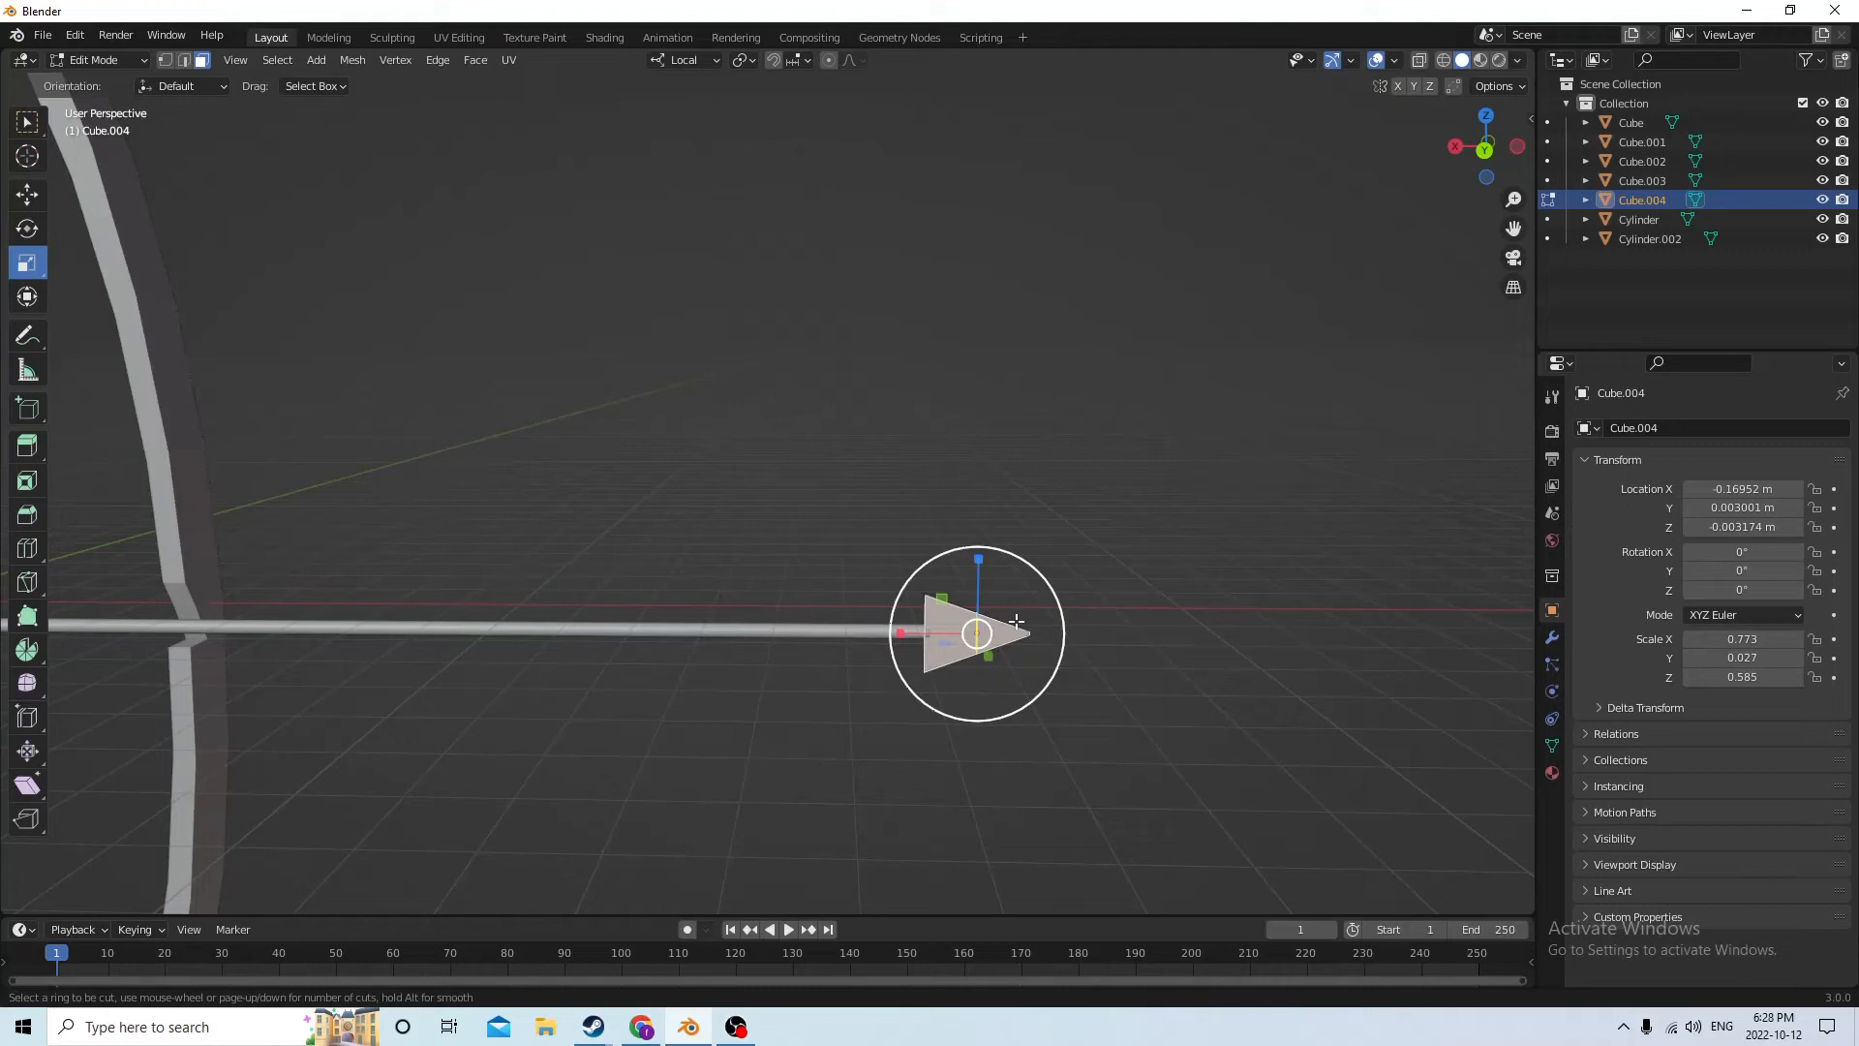
click(915, 628)
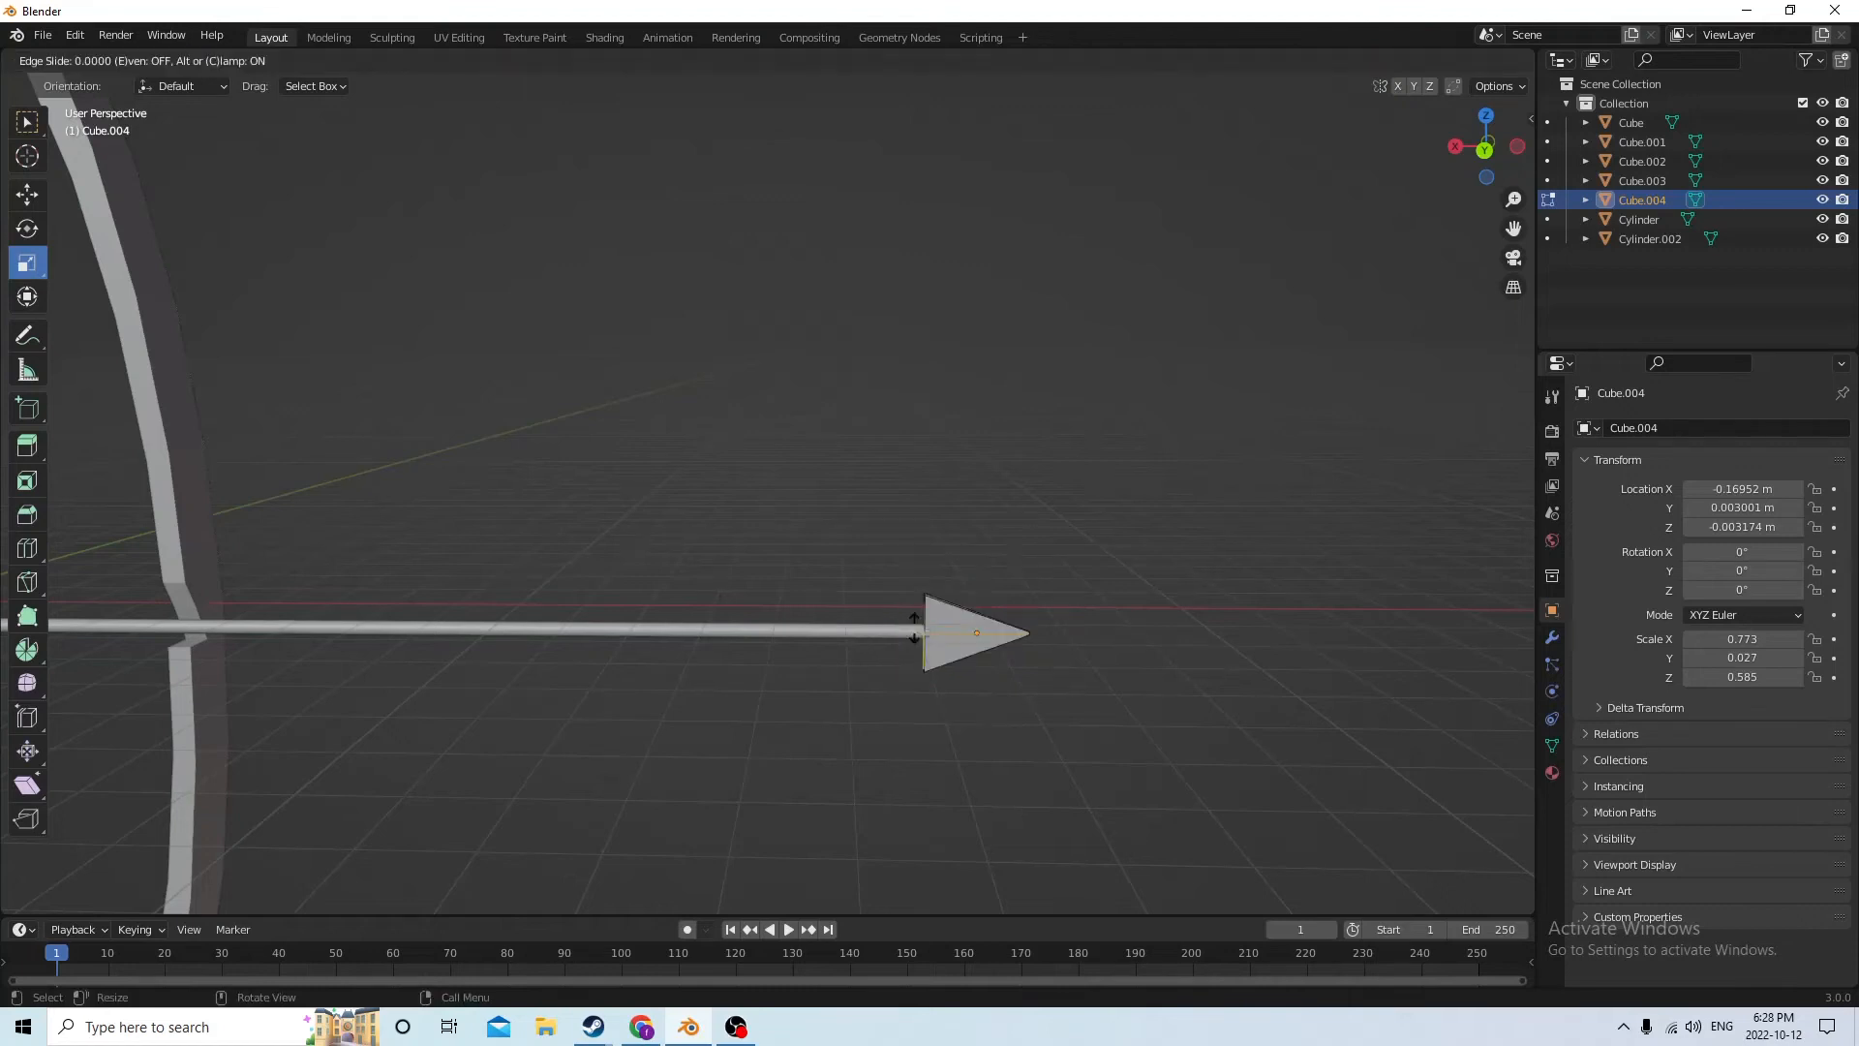
right_click(975, 617)
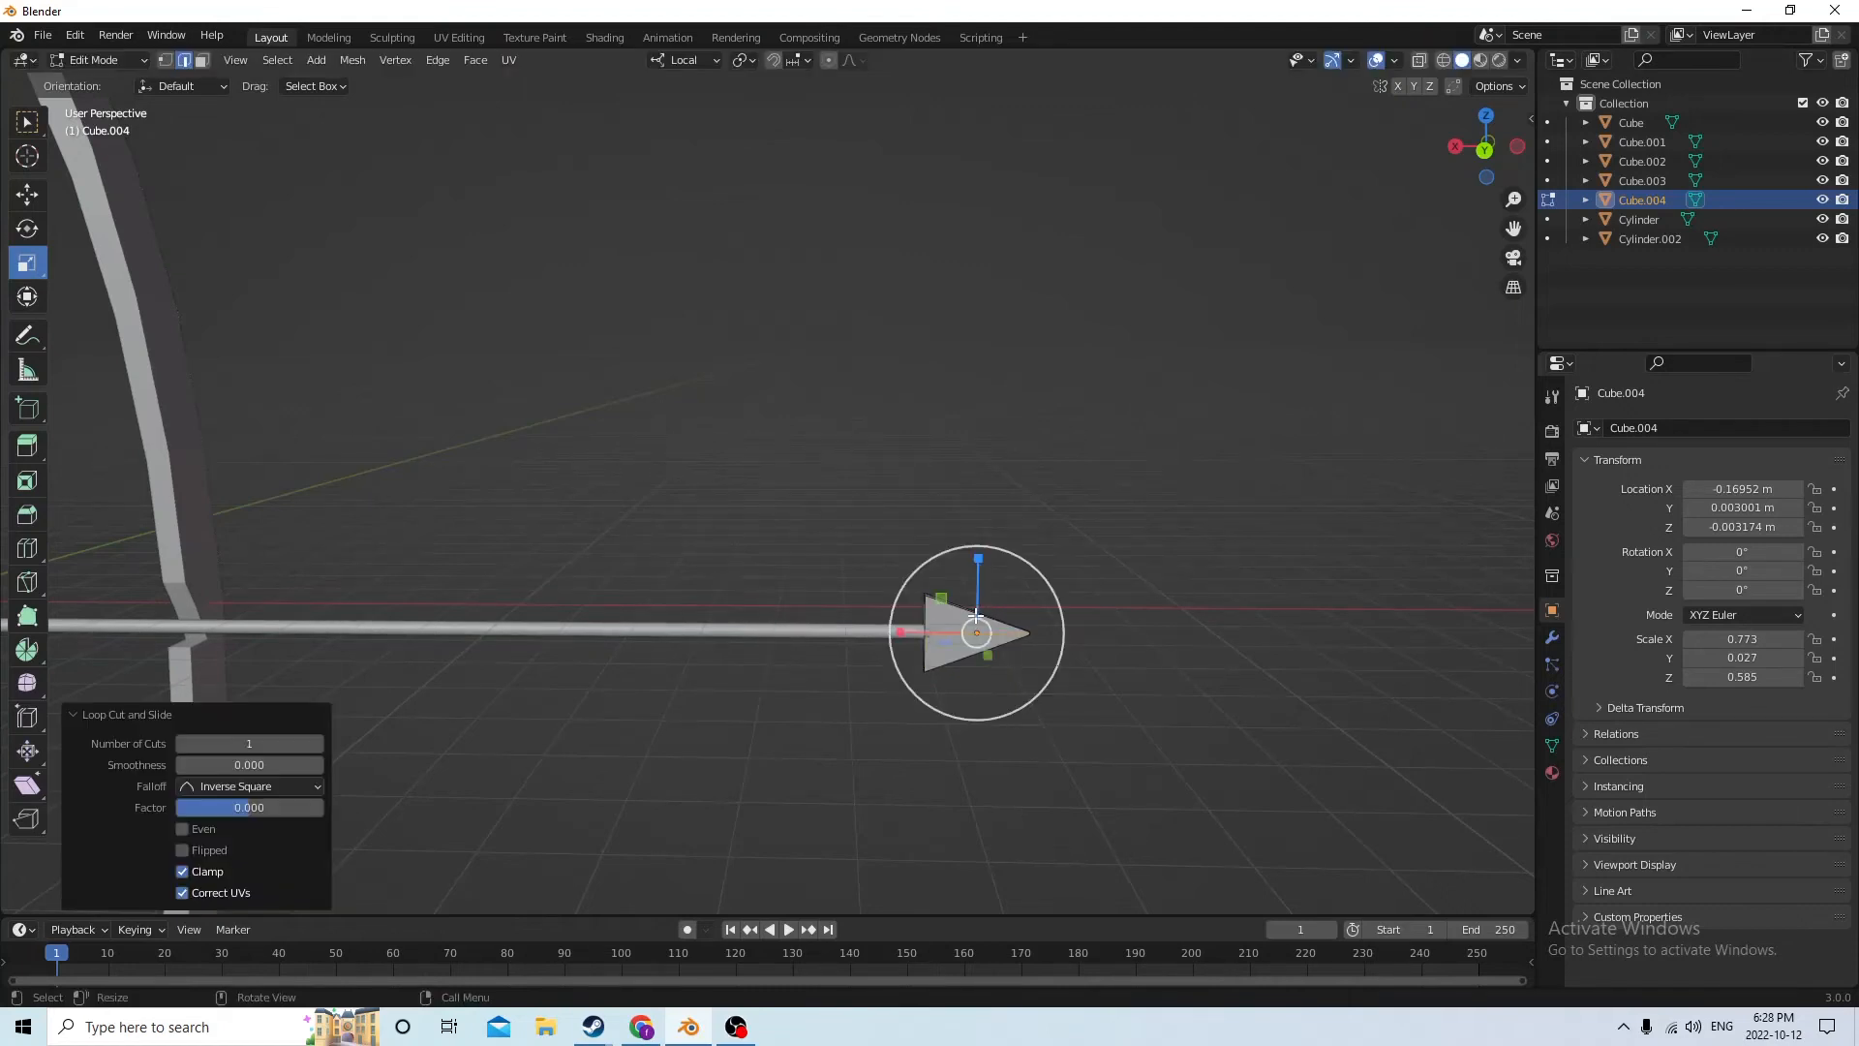
Select the upper and lower sloped edges of the arrowhead
middle_drag(1095, 590, 956, 524)
scroll(1079, 579, up, 2)
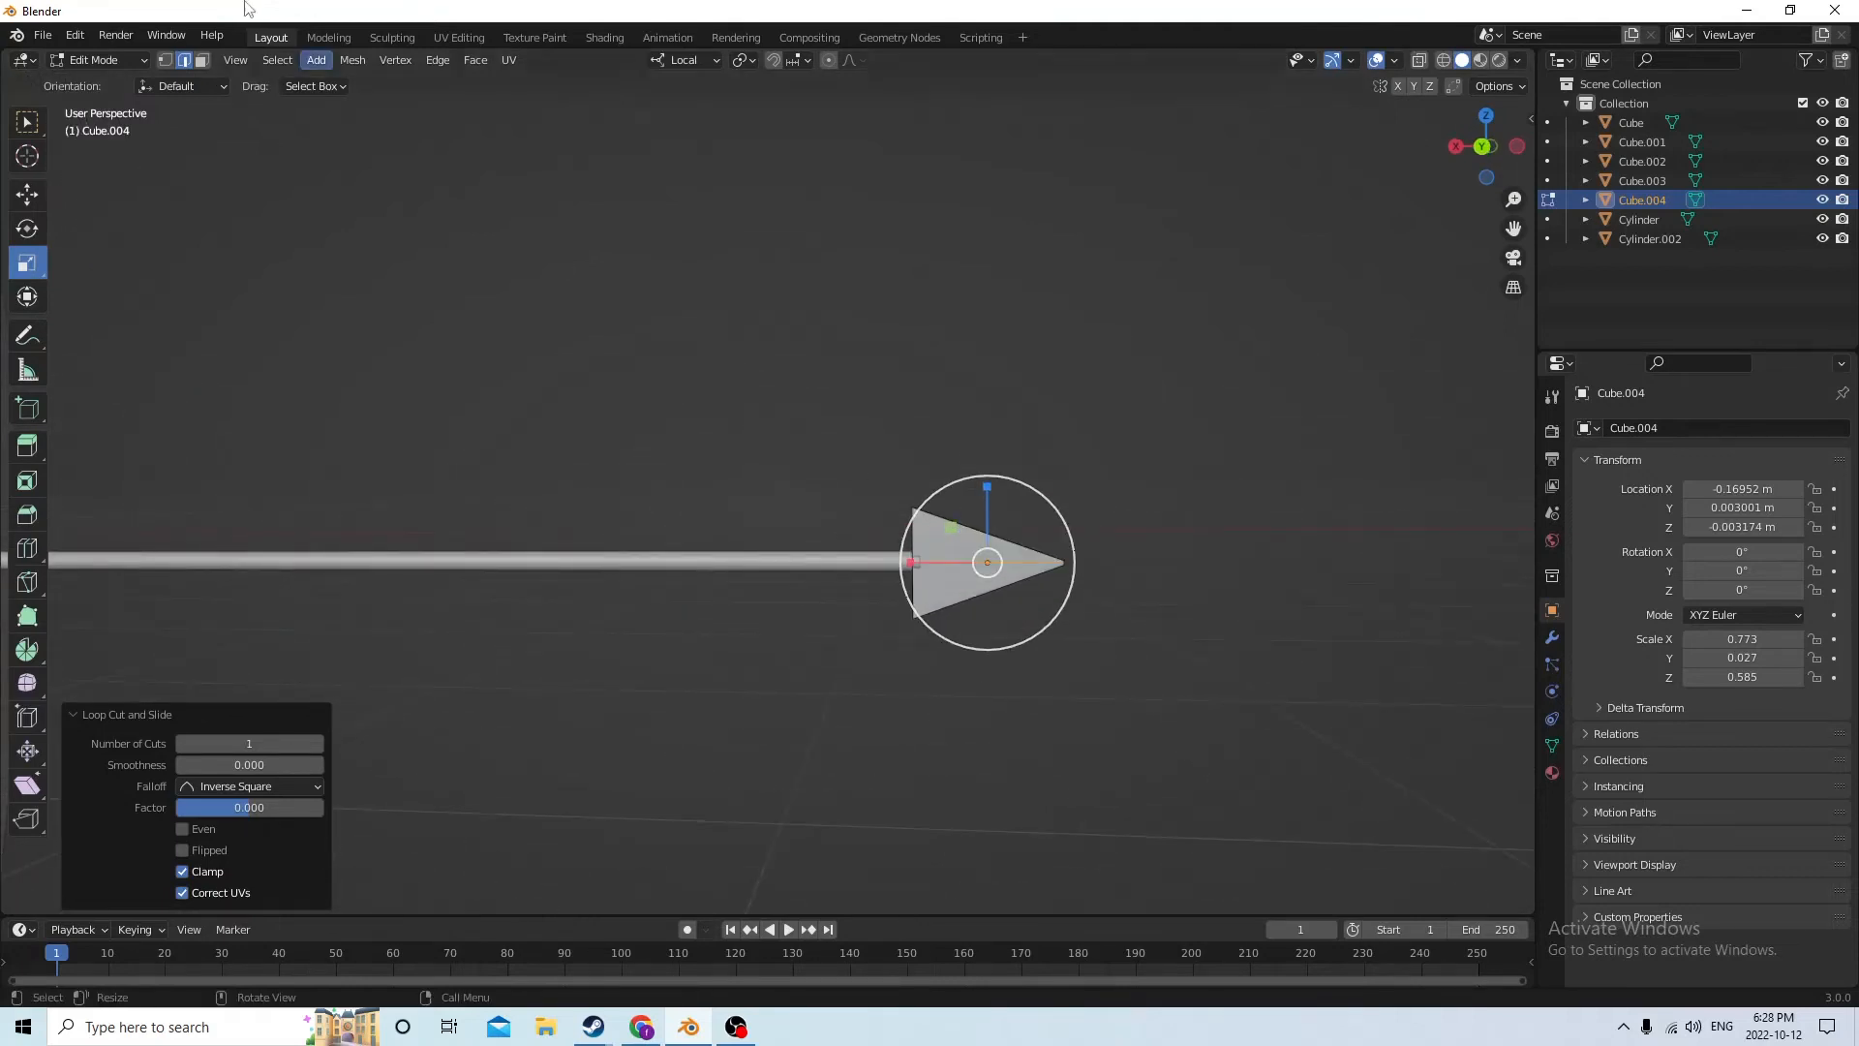
click(978, 529)
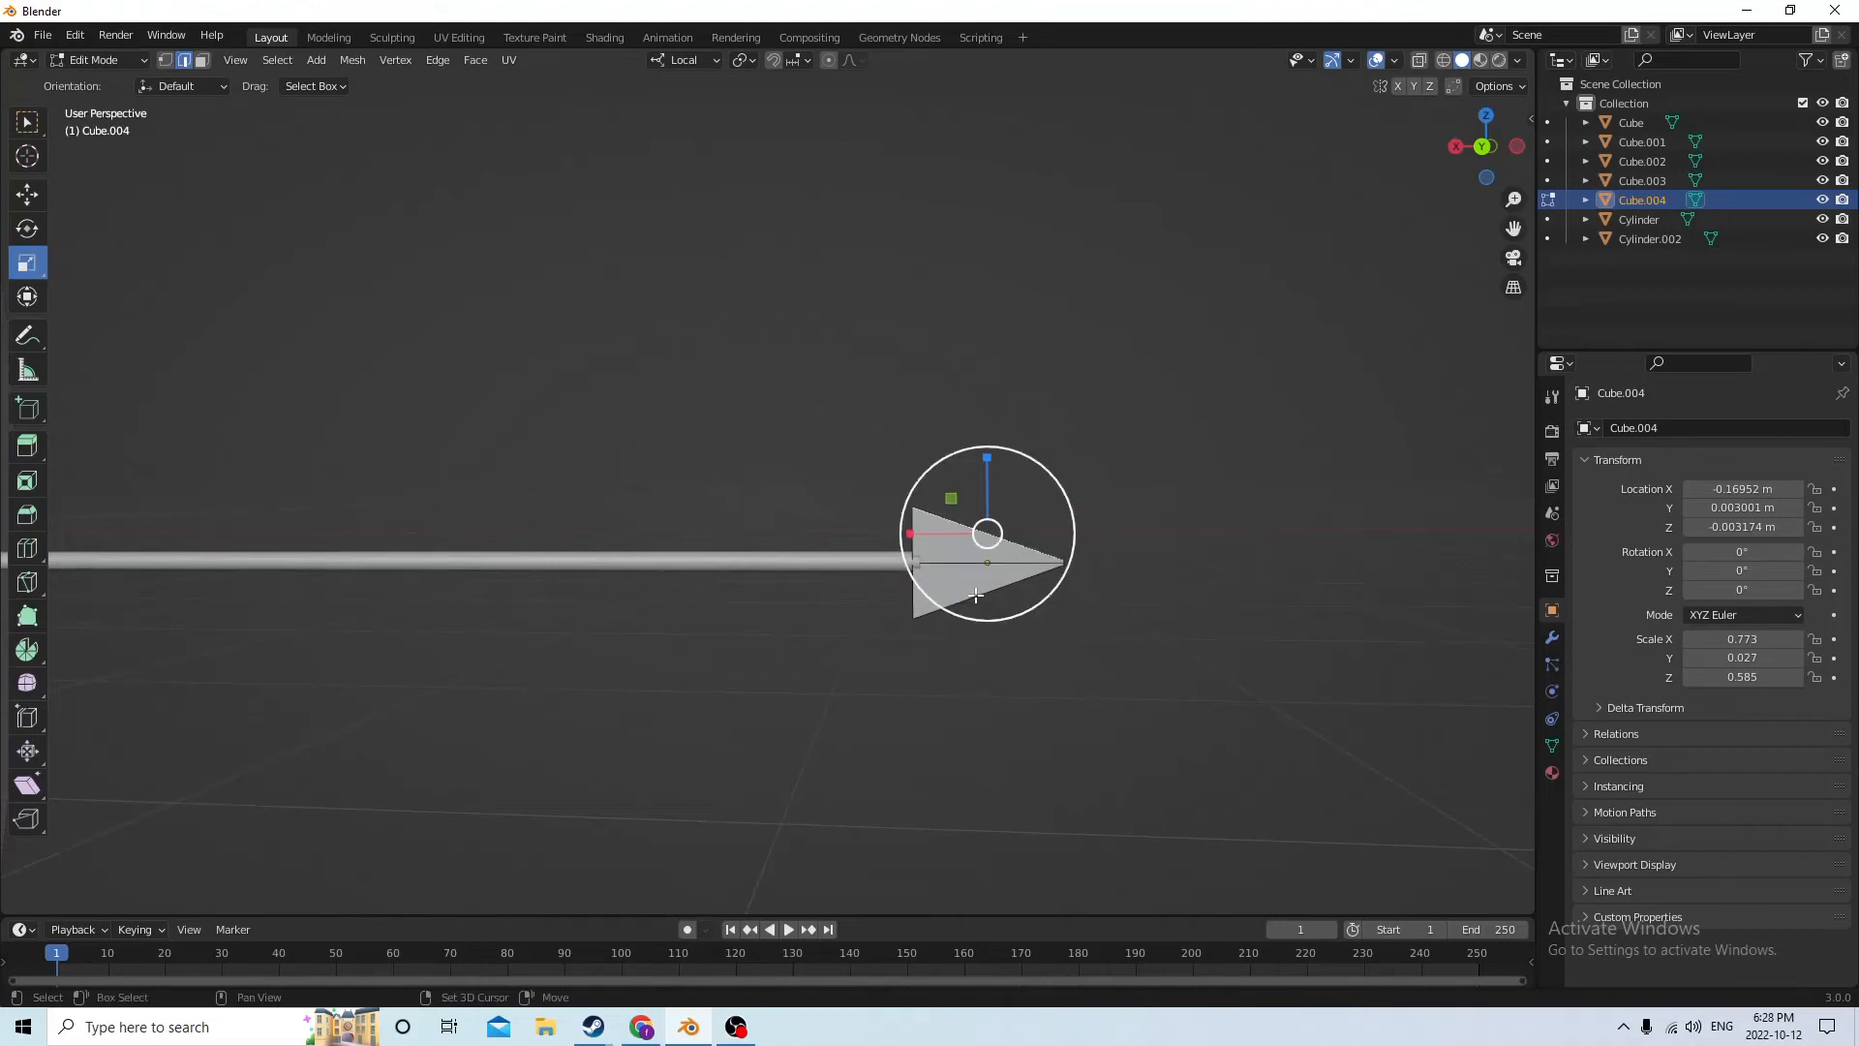
middle_drag(978, 601, 547, 585)
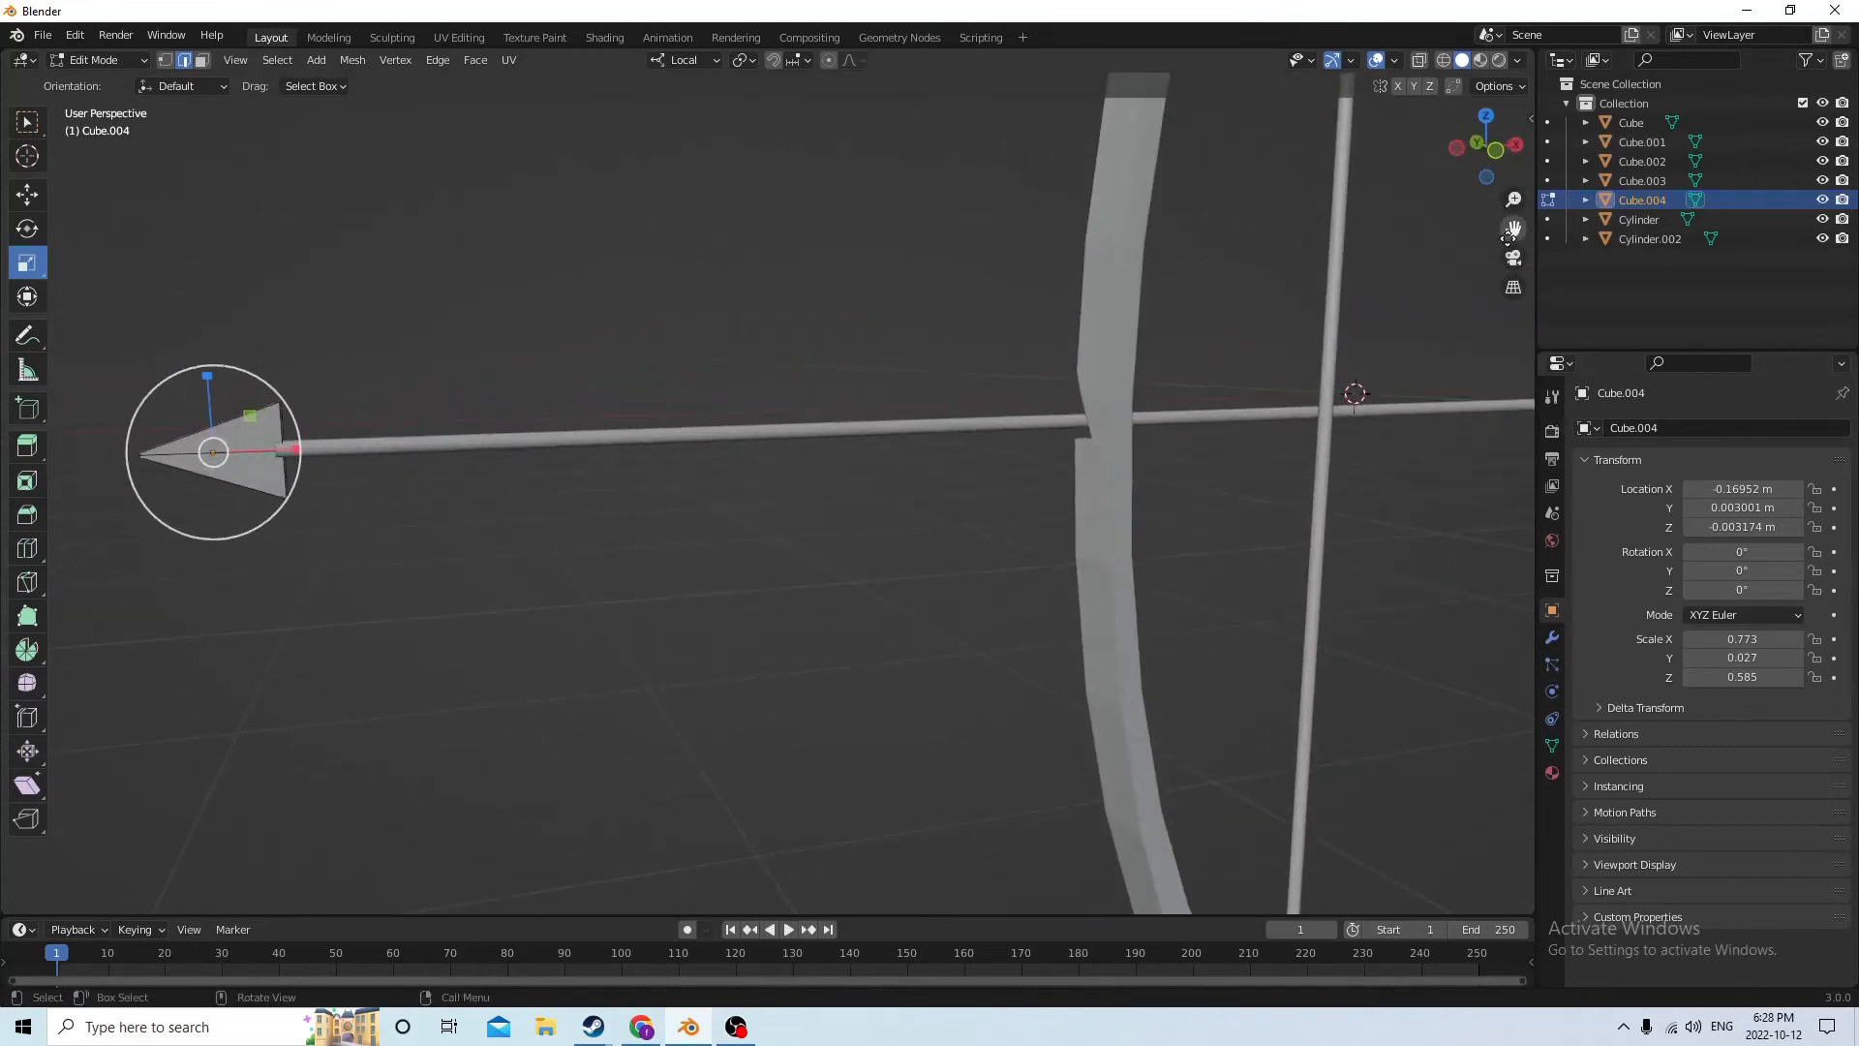
drag(1508, 238, 1858, 338)
middle_drag(904, 514, 1089, 506)
drag(1514, 230, 1726, 223)
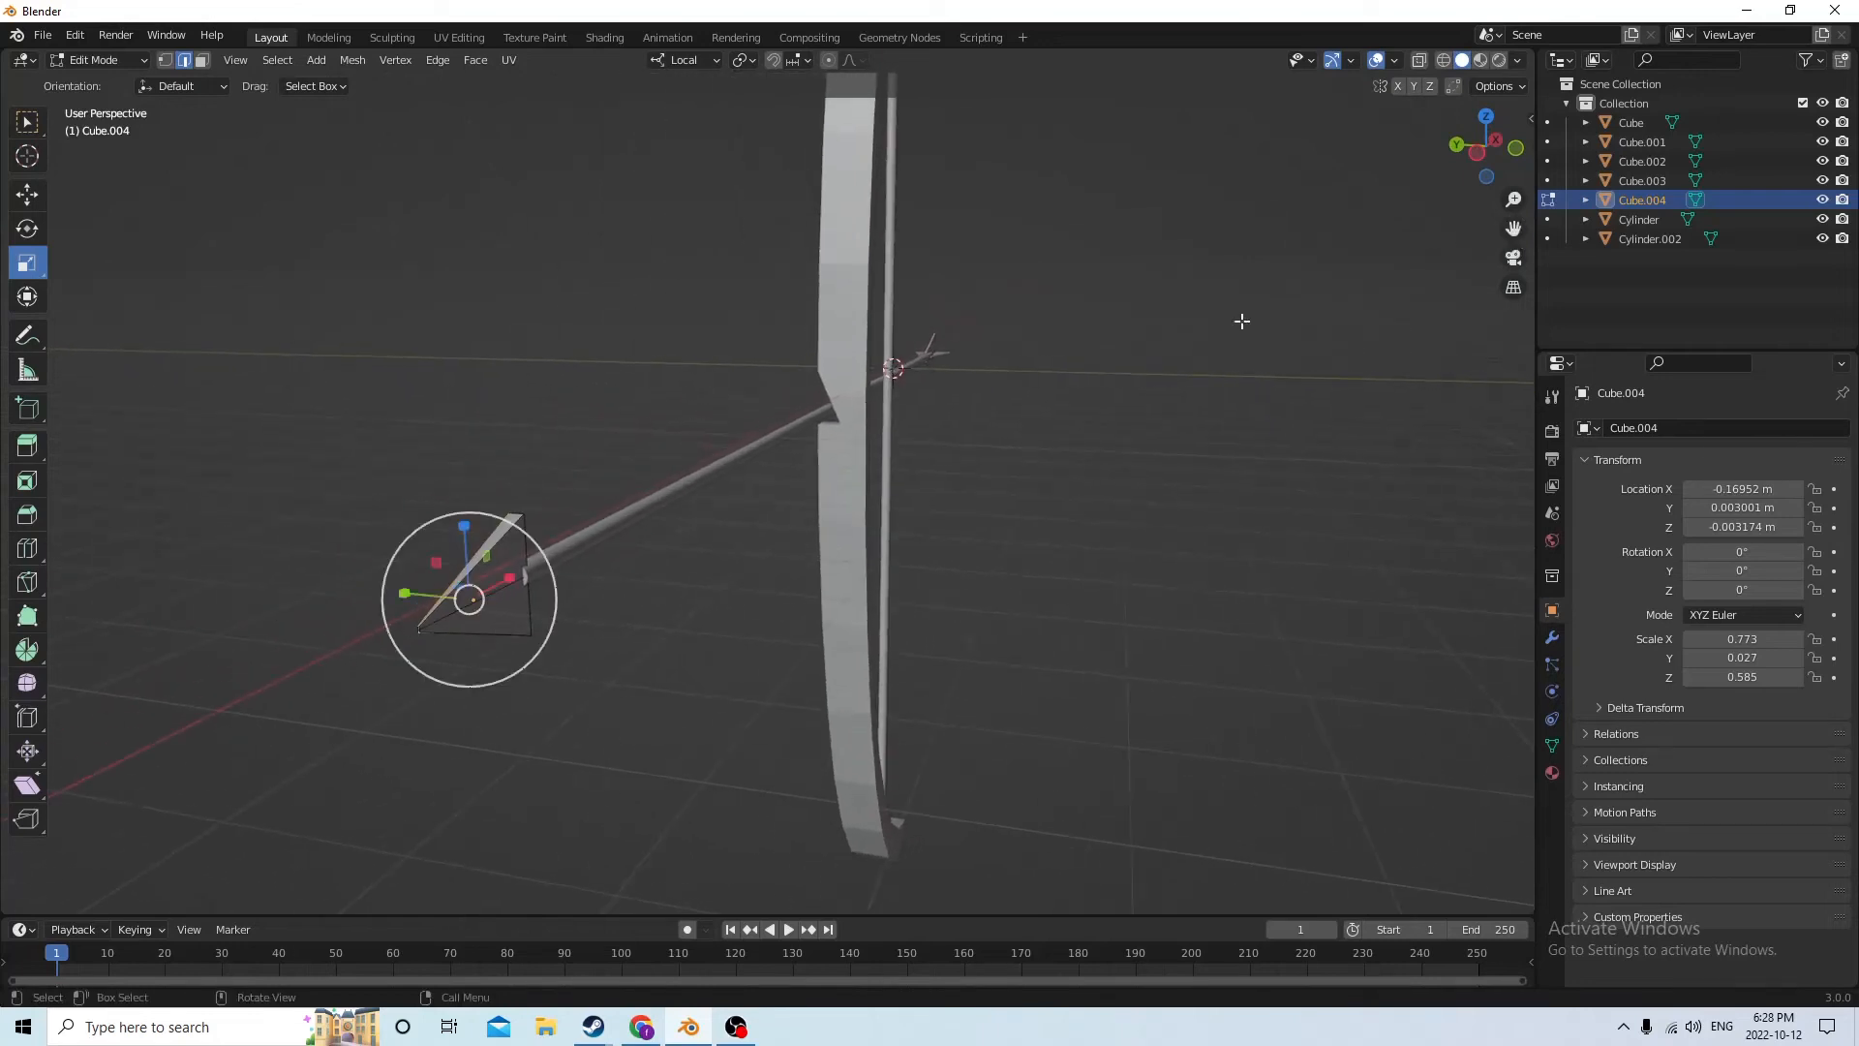
Select the arrowhead's upper and lower sloped faces and scale them down along local Y into thin edges
click(203, 61)
click(506, 527)
middle_drag(505, 526, 651, 543)
drag(1513, 230, 1565, 70)
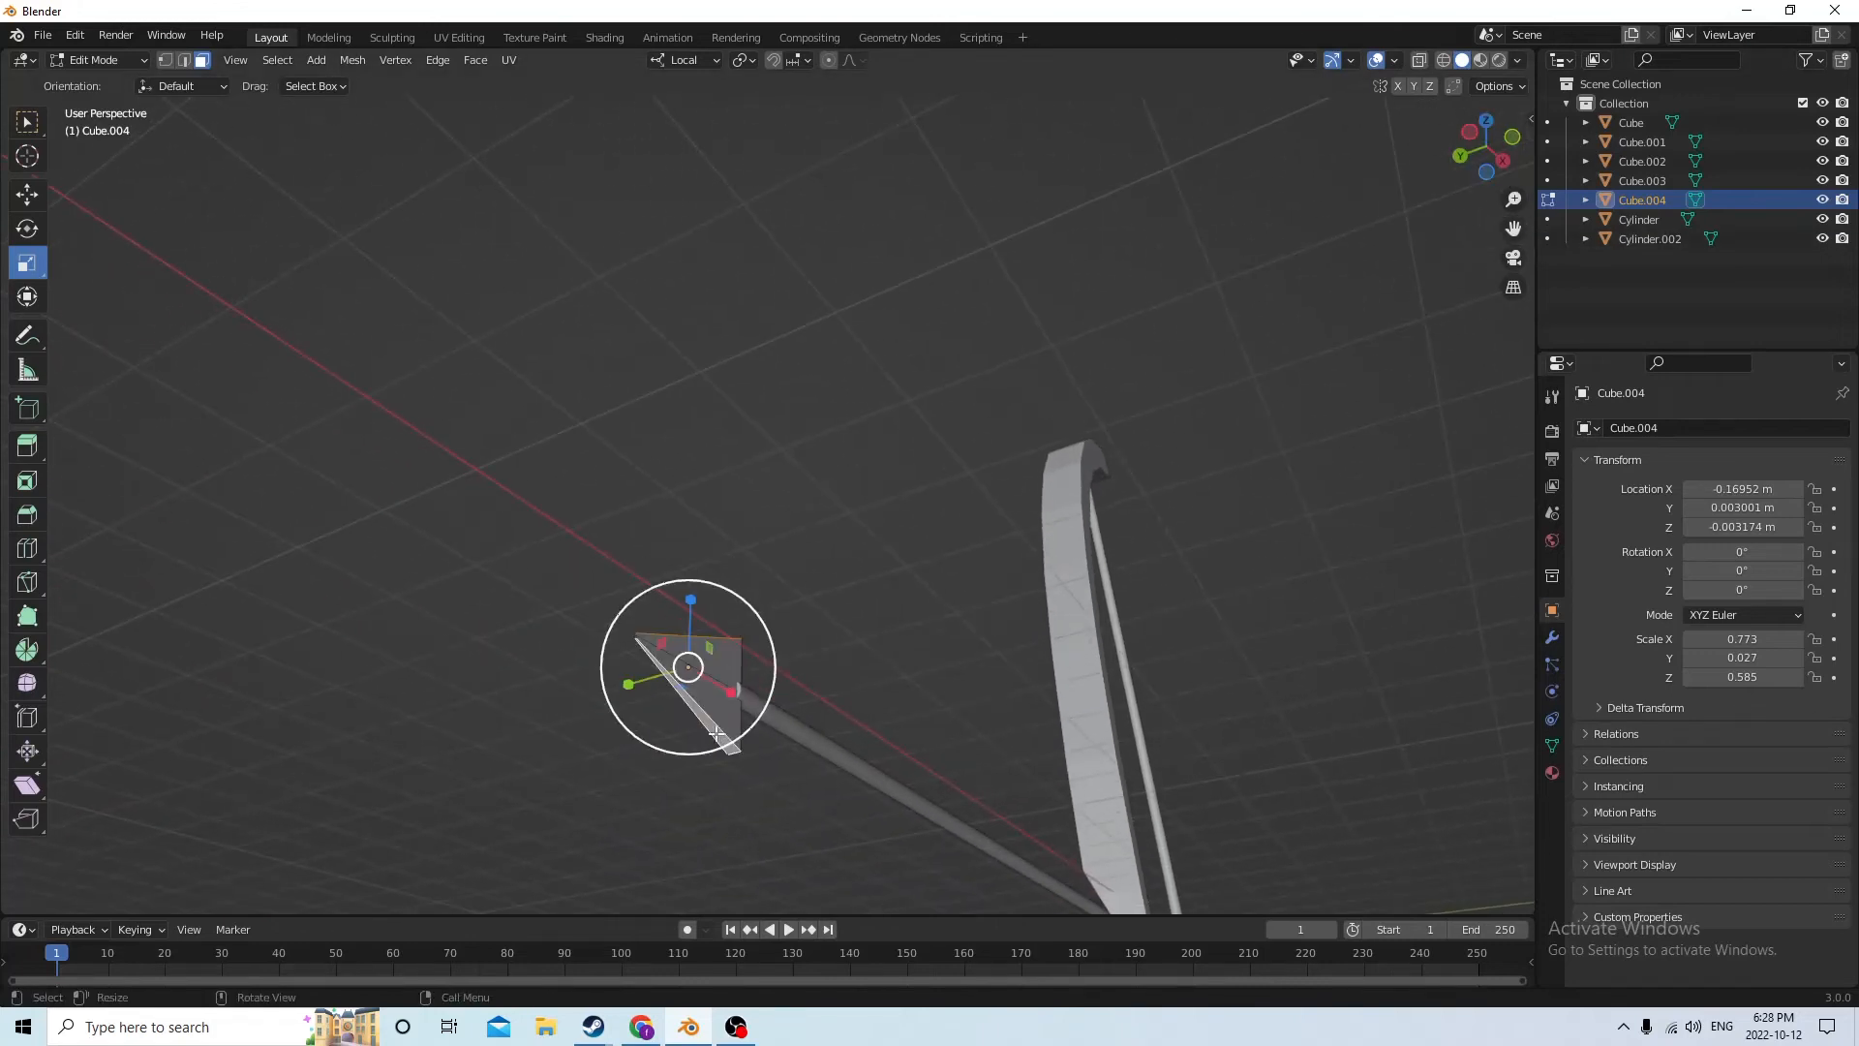
key(s)
key(y)
key(y)
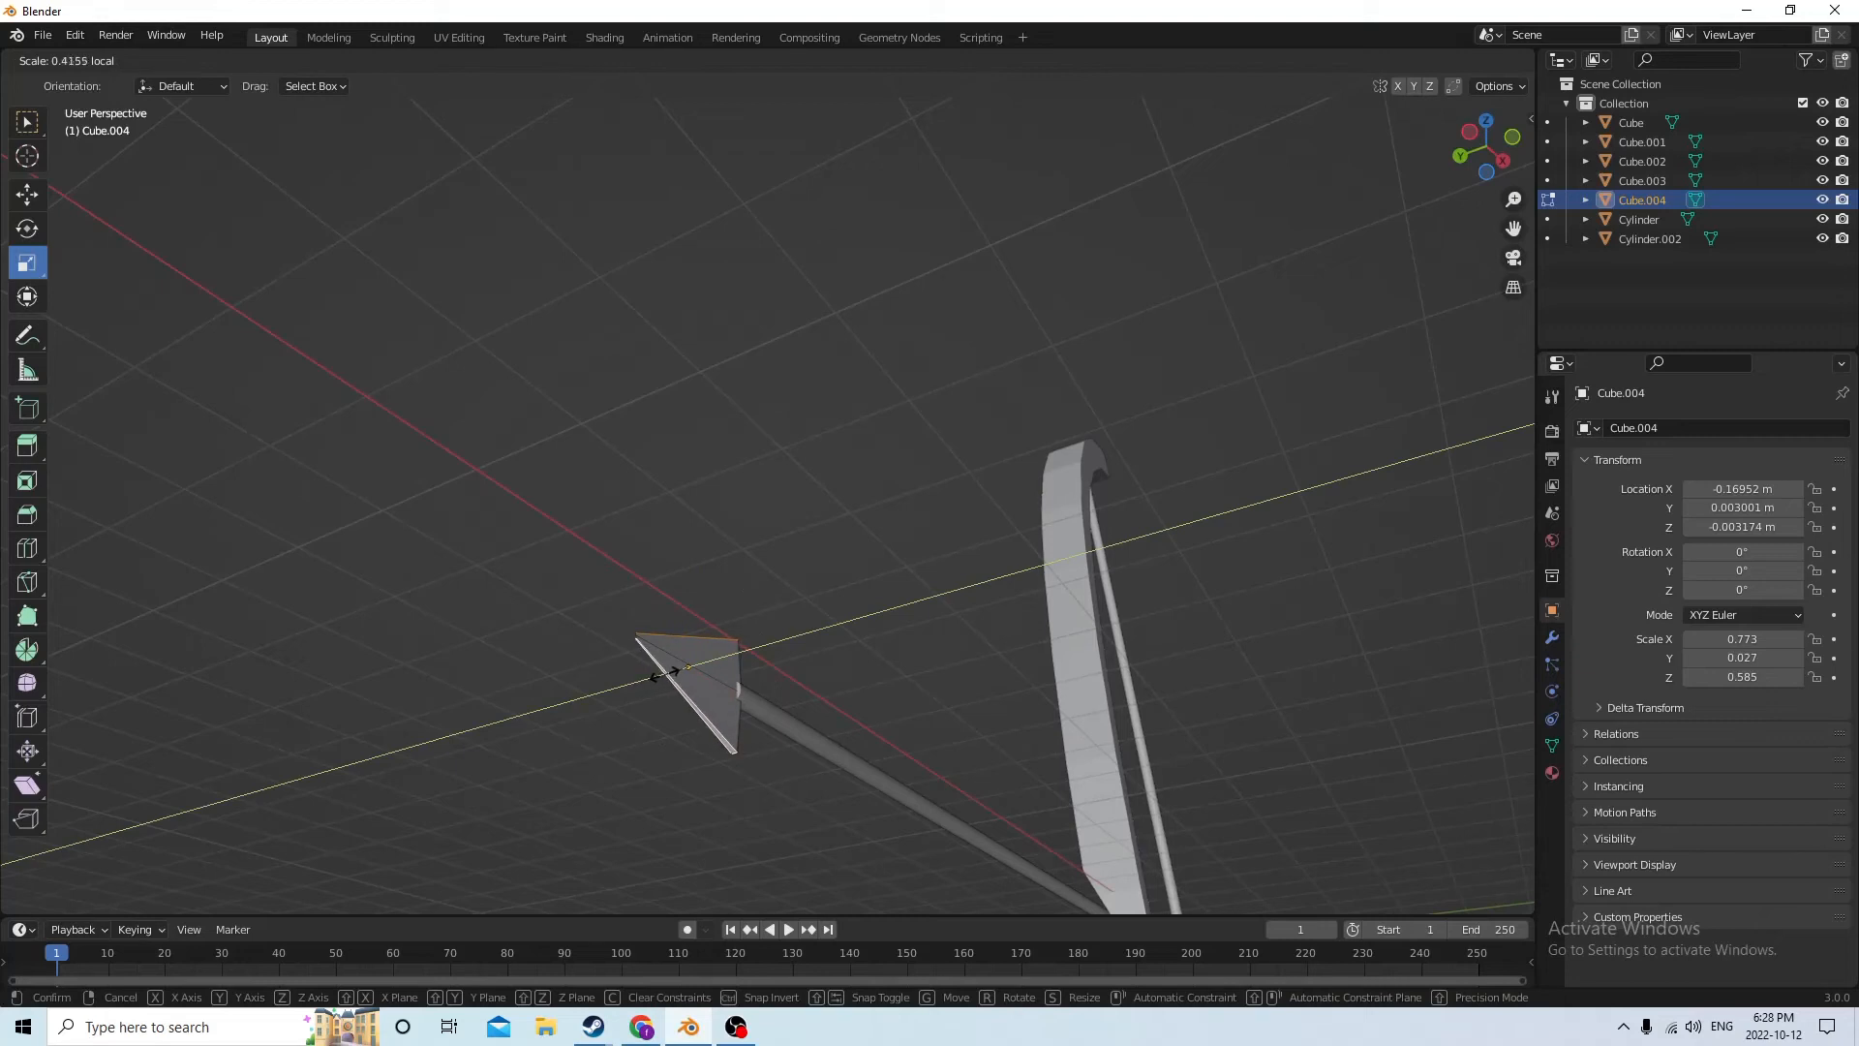
click(685, 667)
key(Tab)
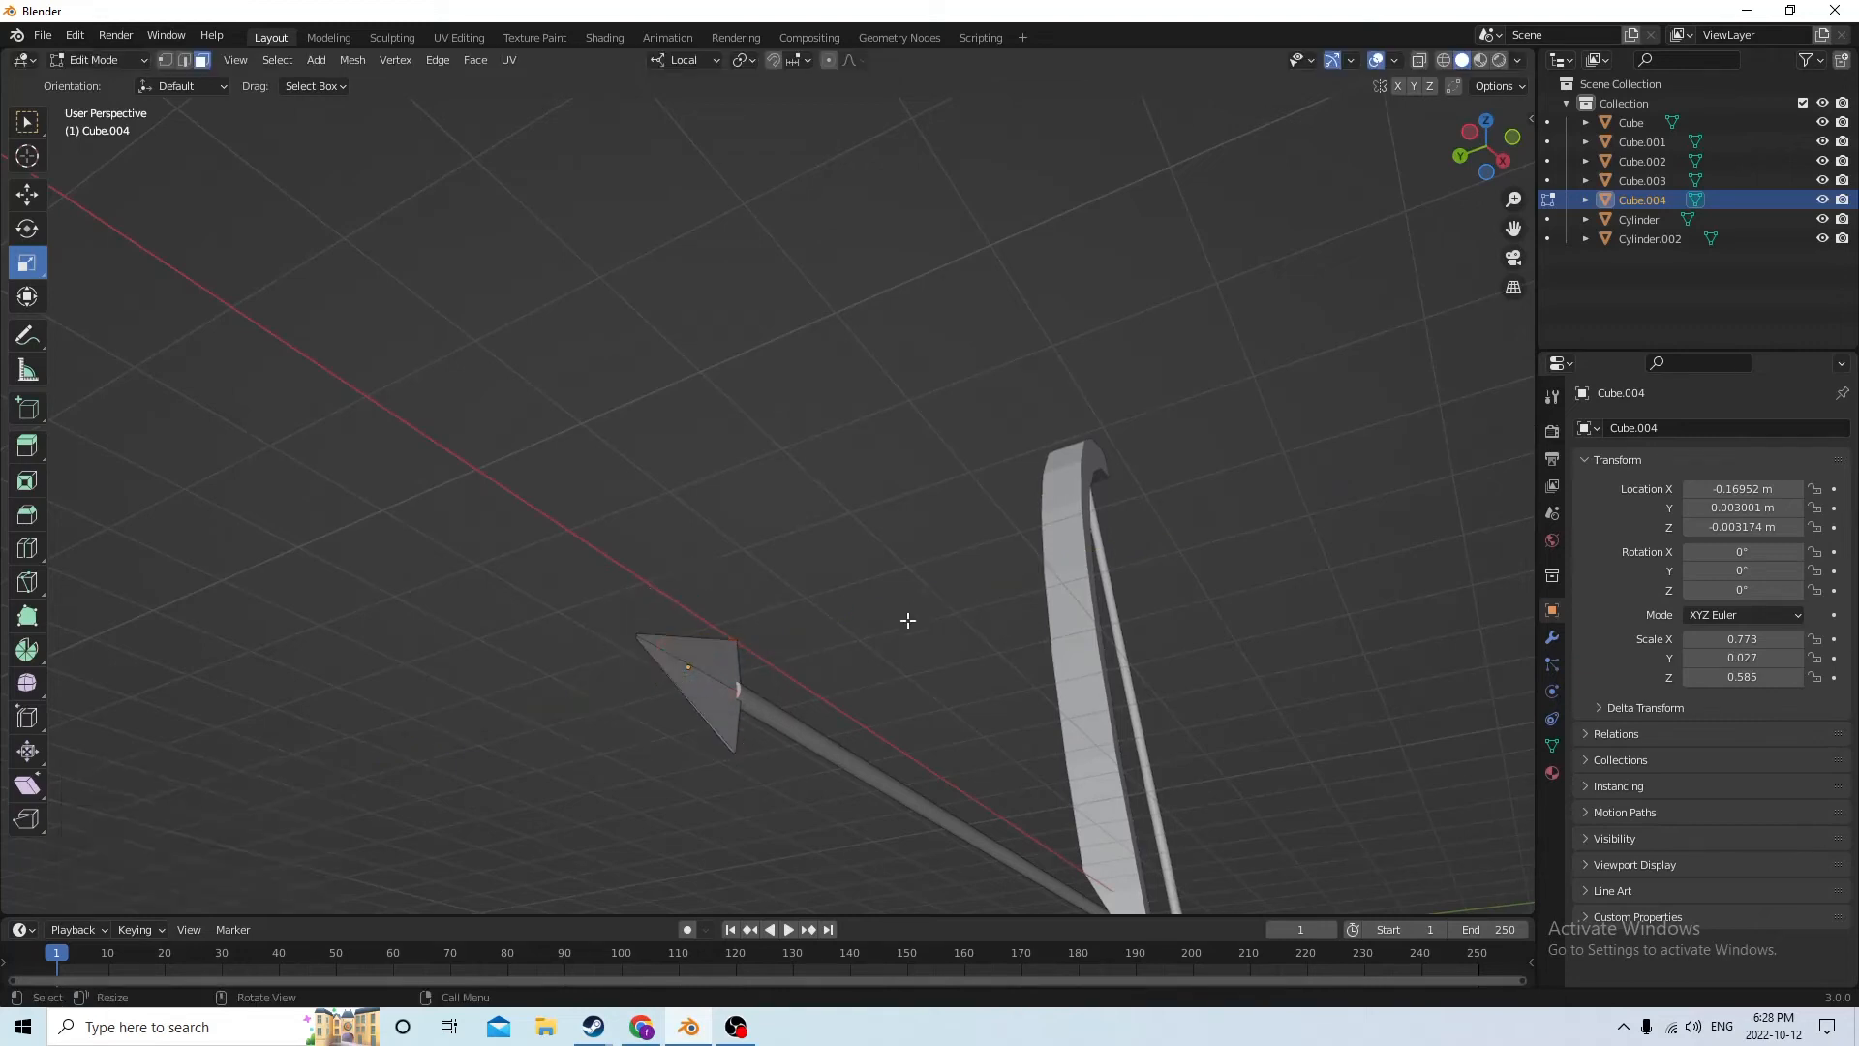
Select the arrowhead's lengthwise centre edges and scale them up along local Y to thicken its middle
middle_drag(905, 618, 954, 714)
click(563, 458)
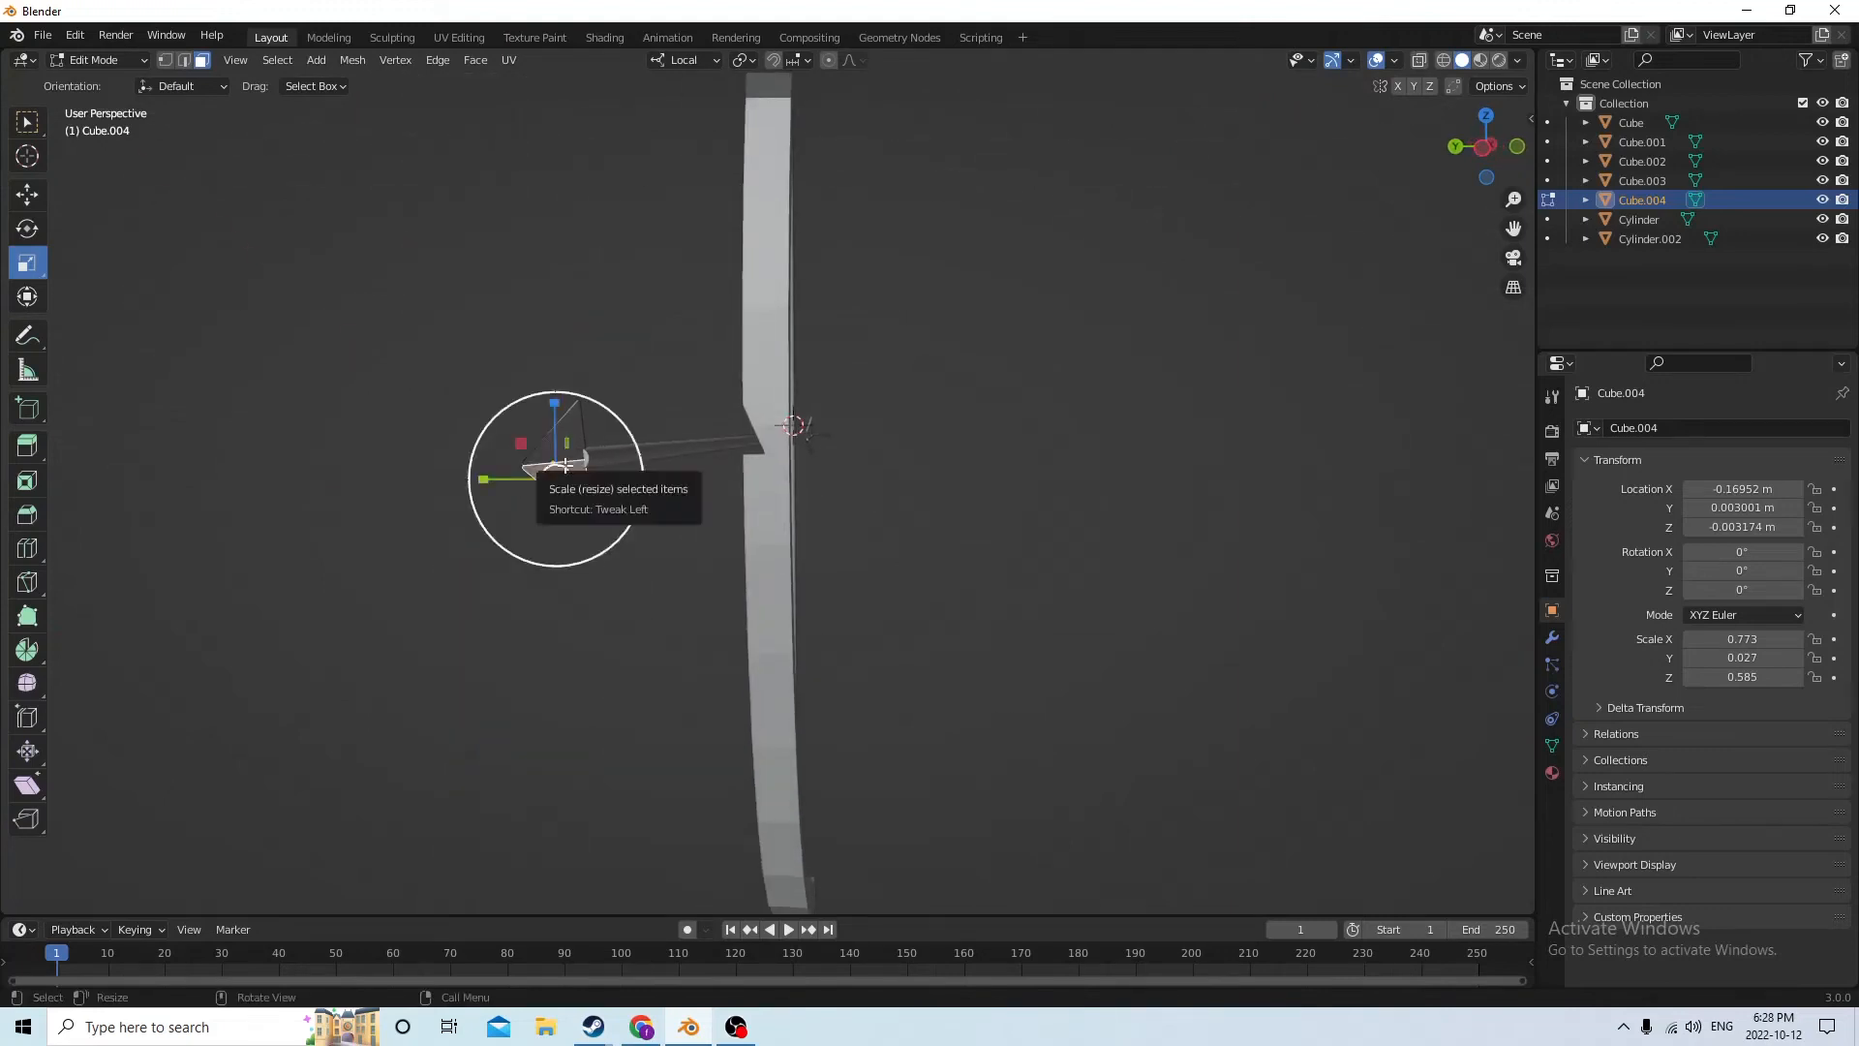
click(183, 60)
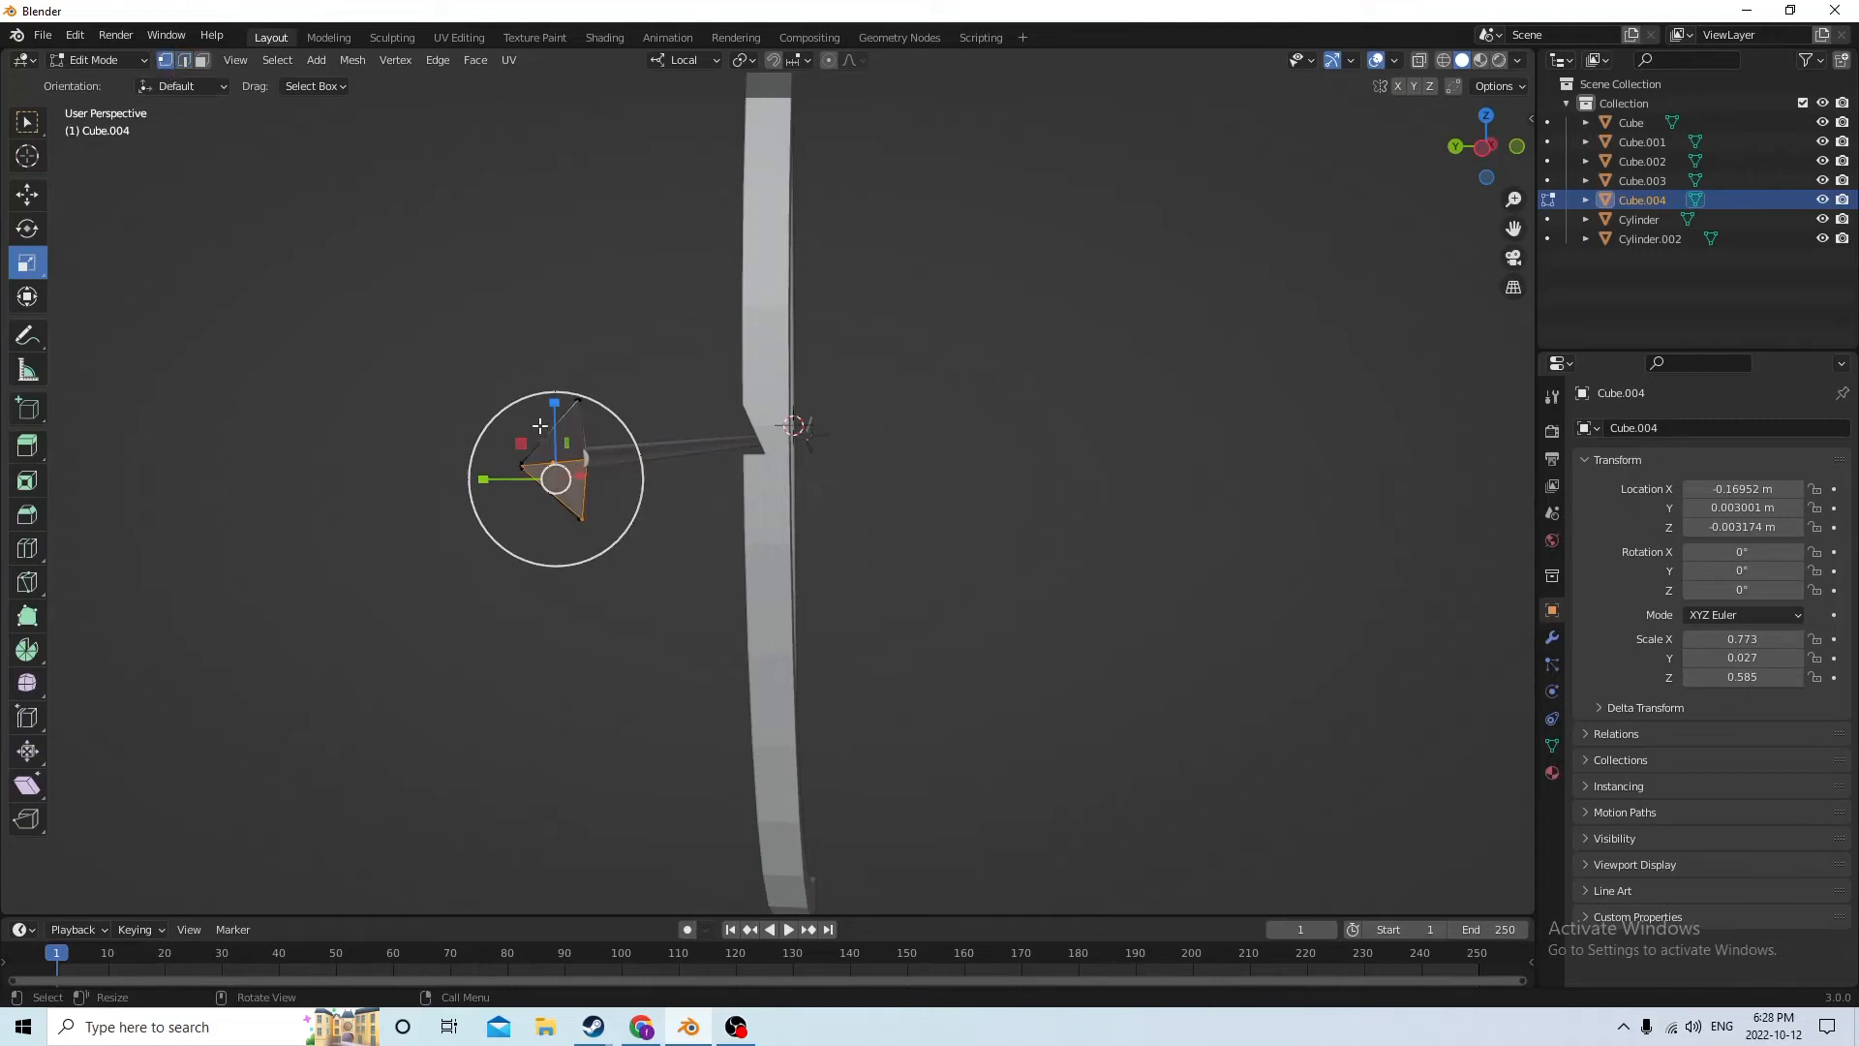
middle_drag(612, 447, 523, 440)
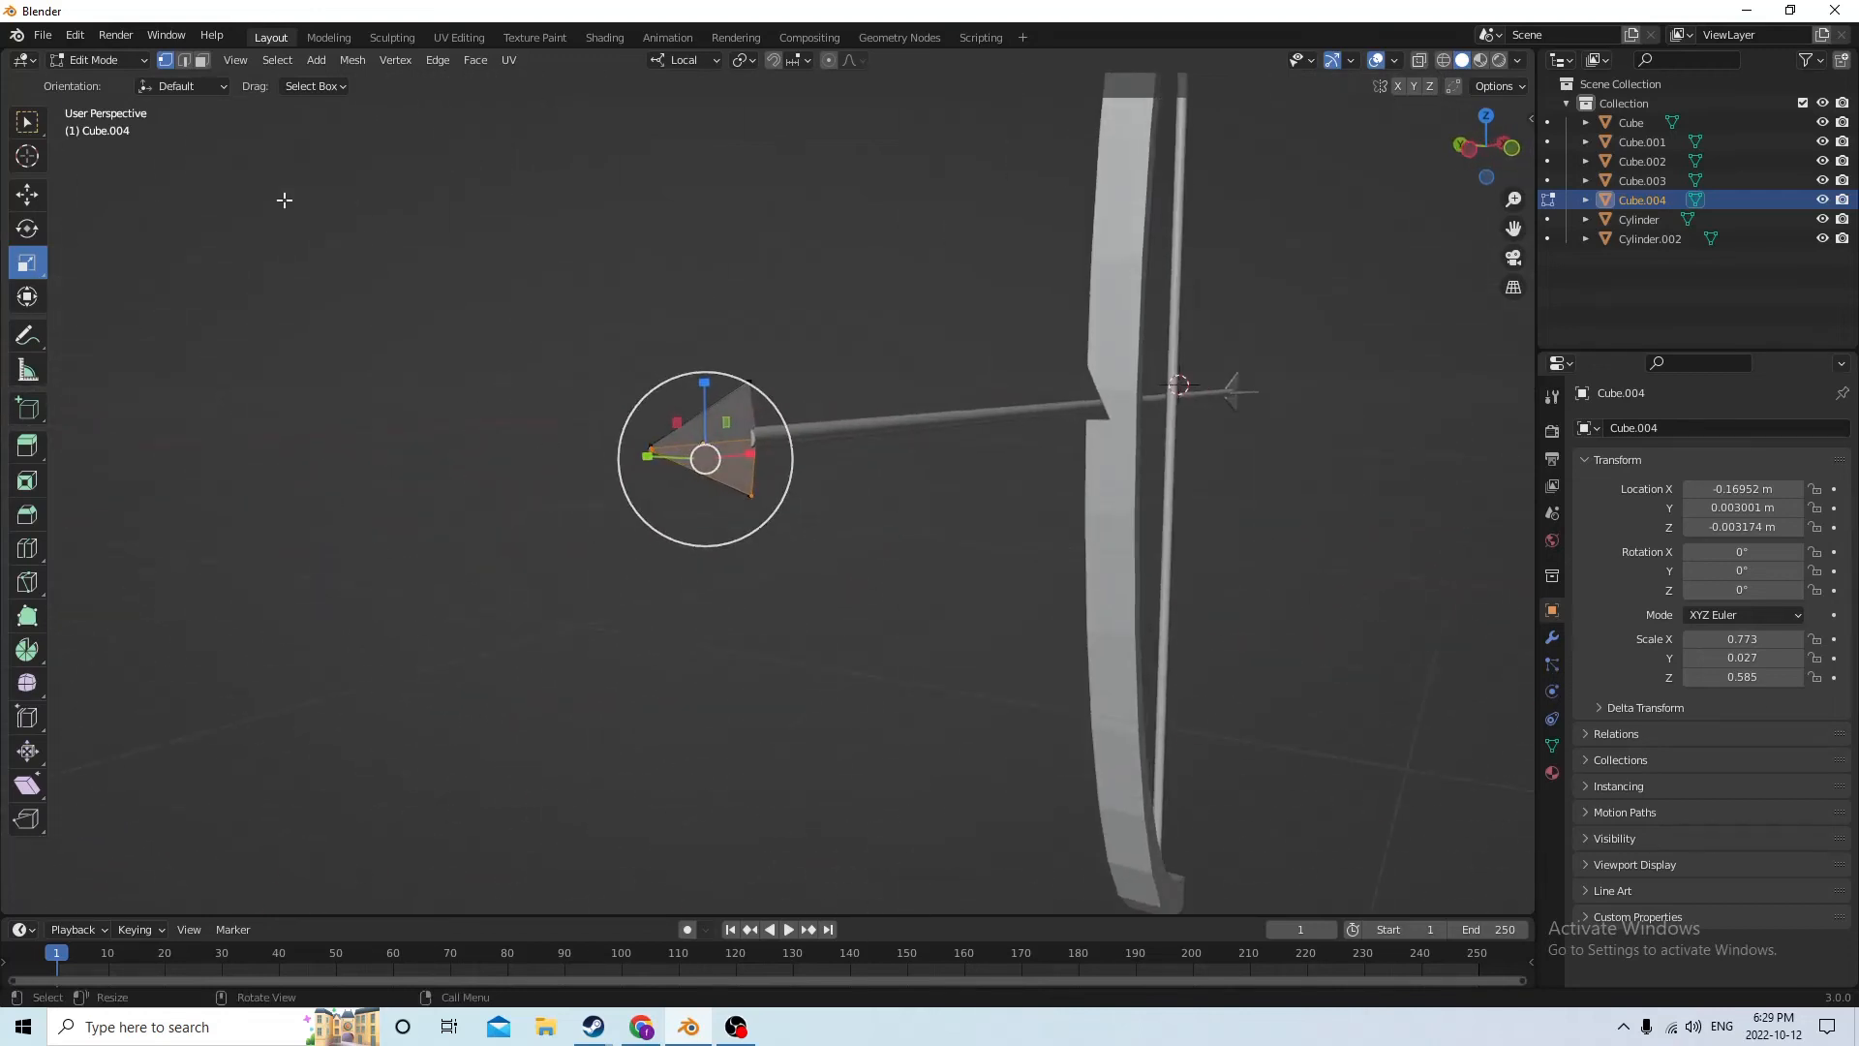
click(184, 60)
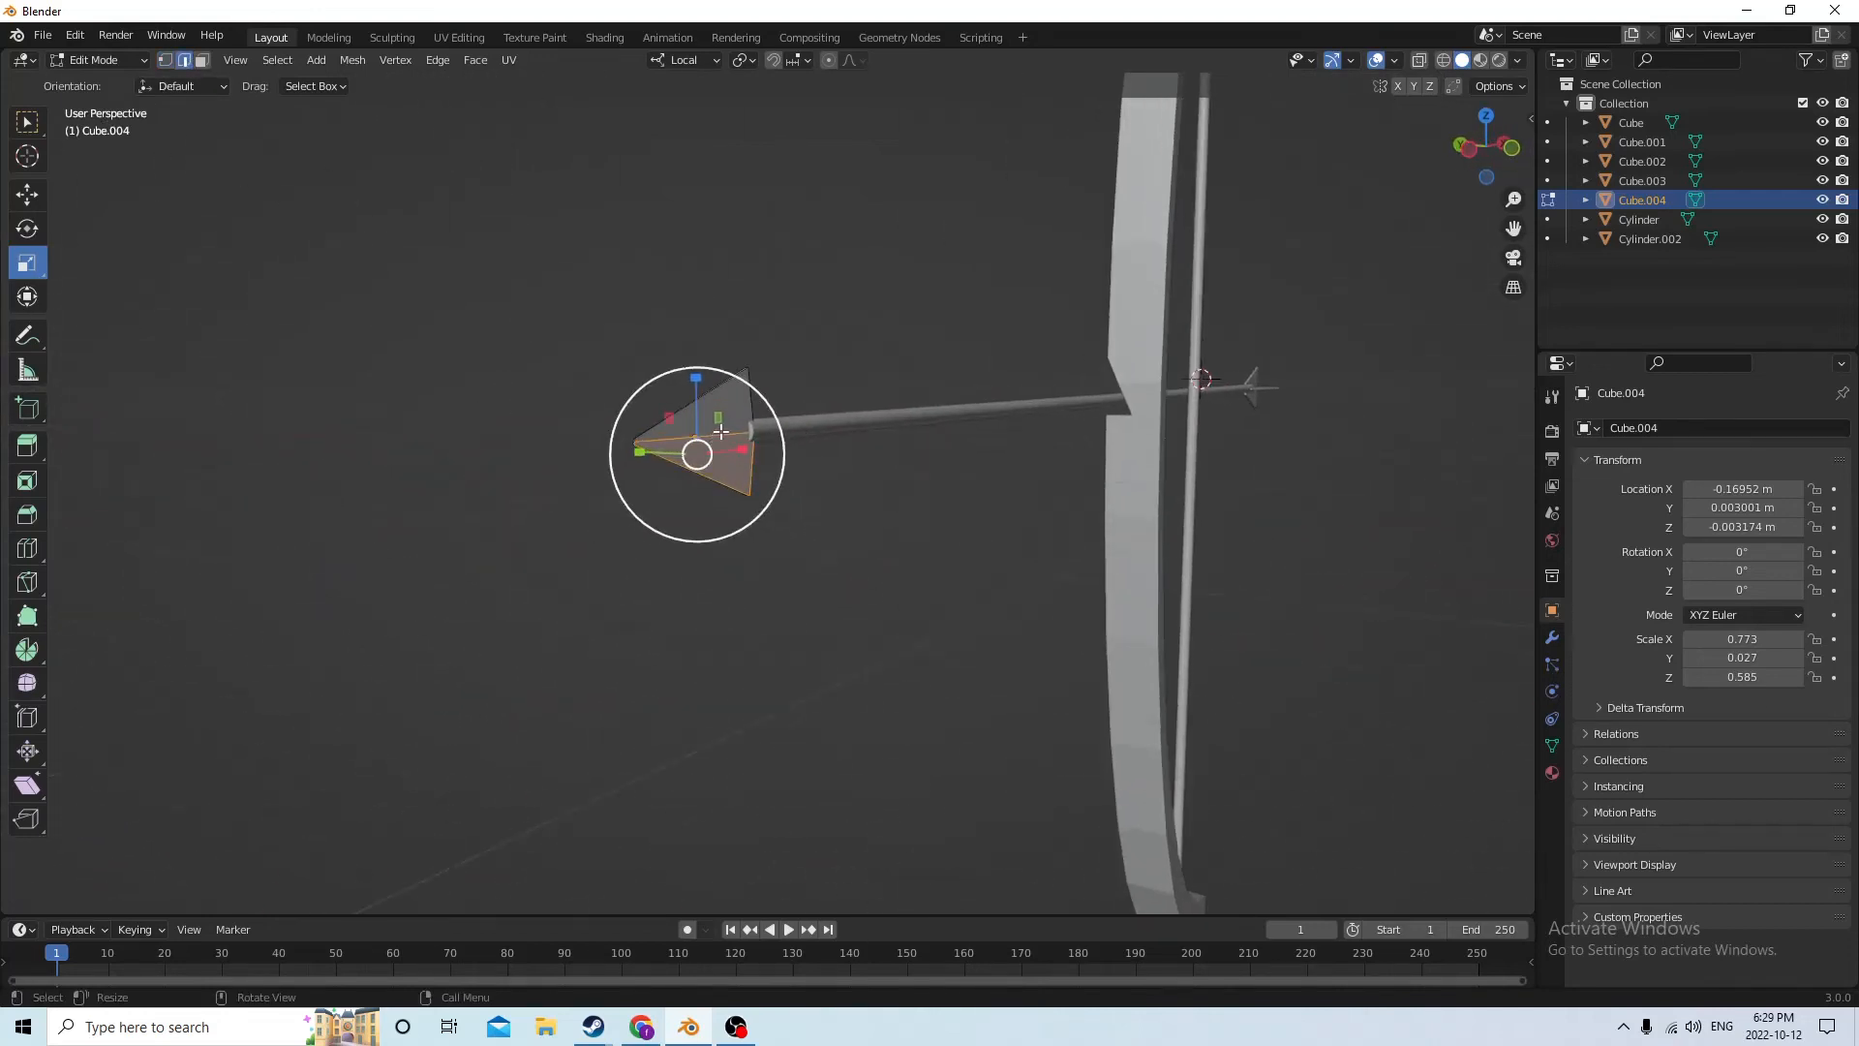
middle_drag(774, 465, 913, 461)
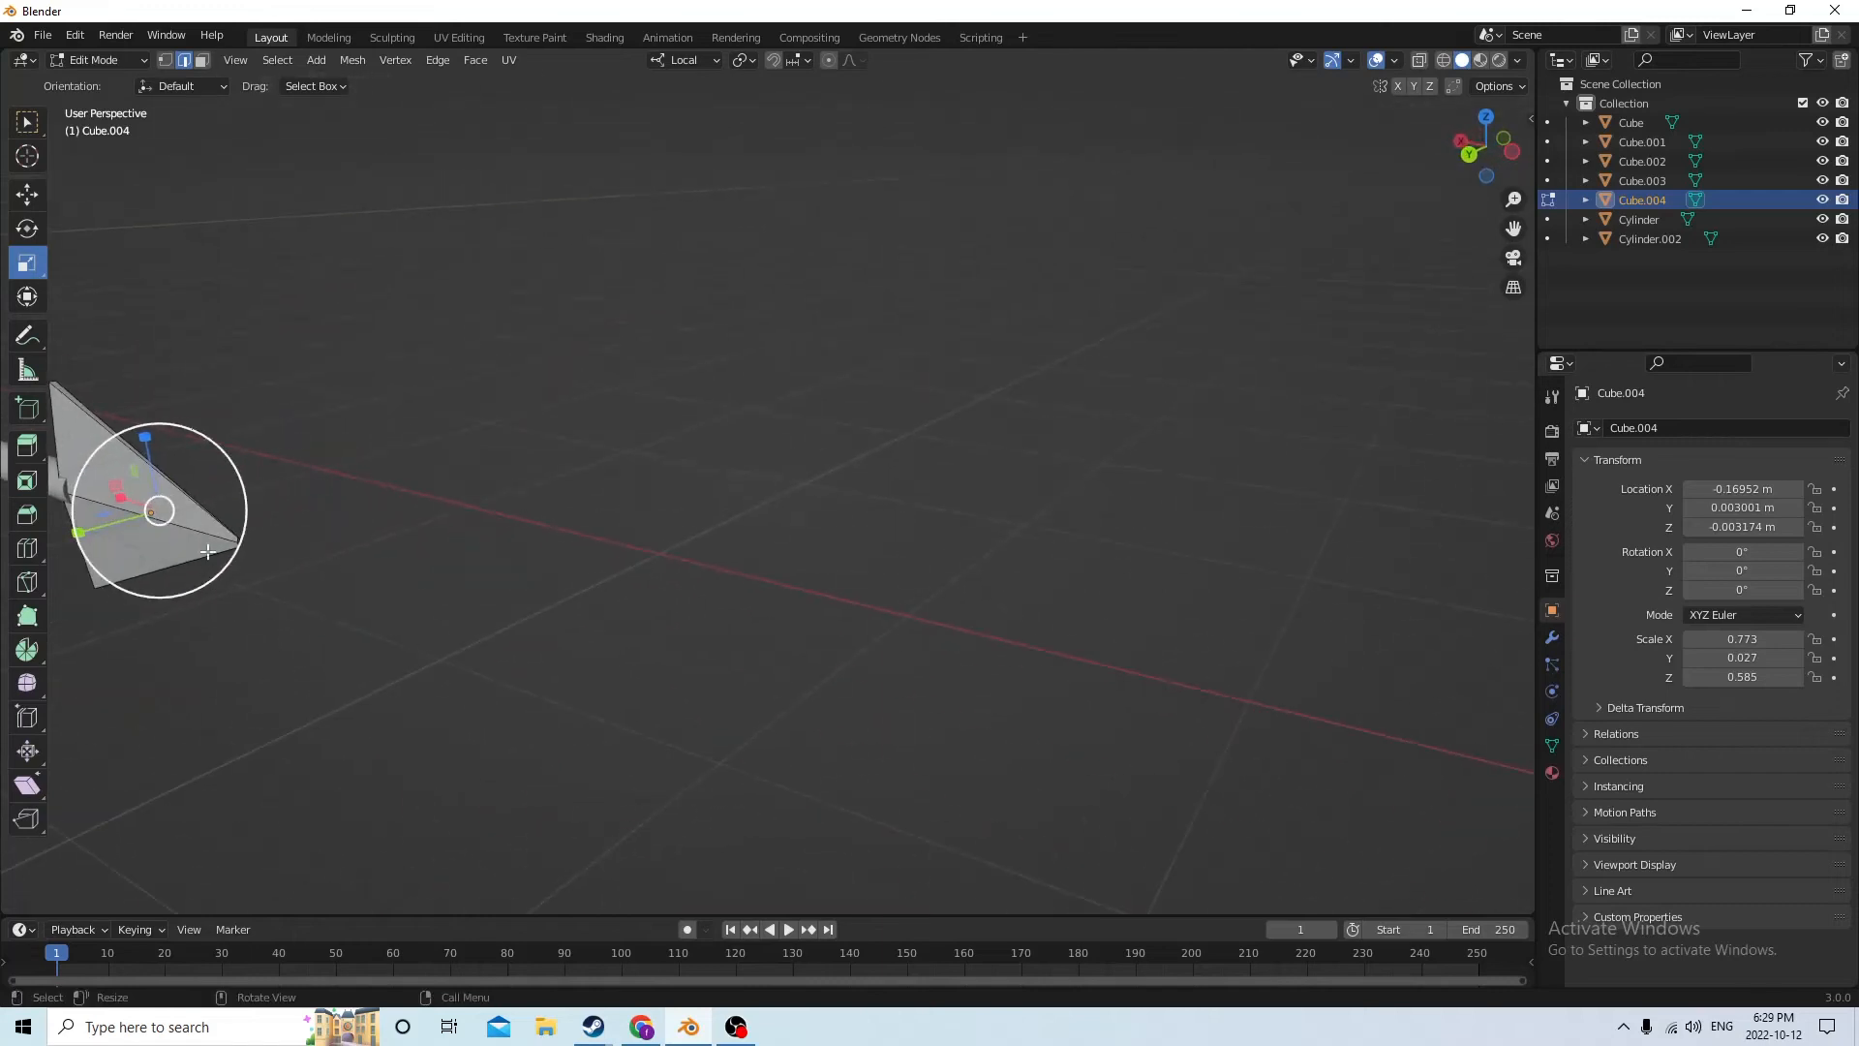
middle_drag(150, 523, 116, 510)
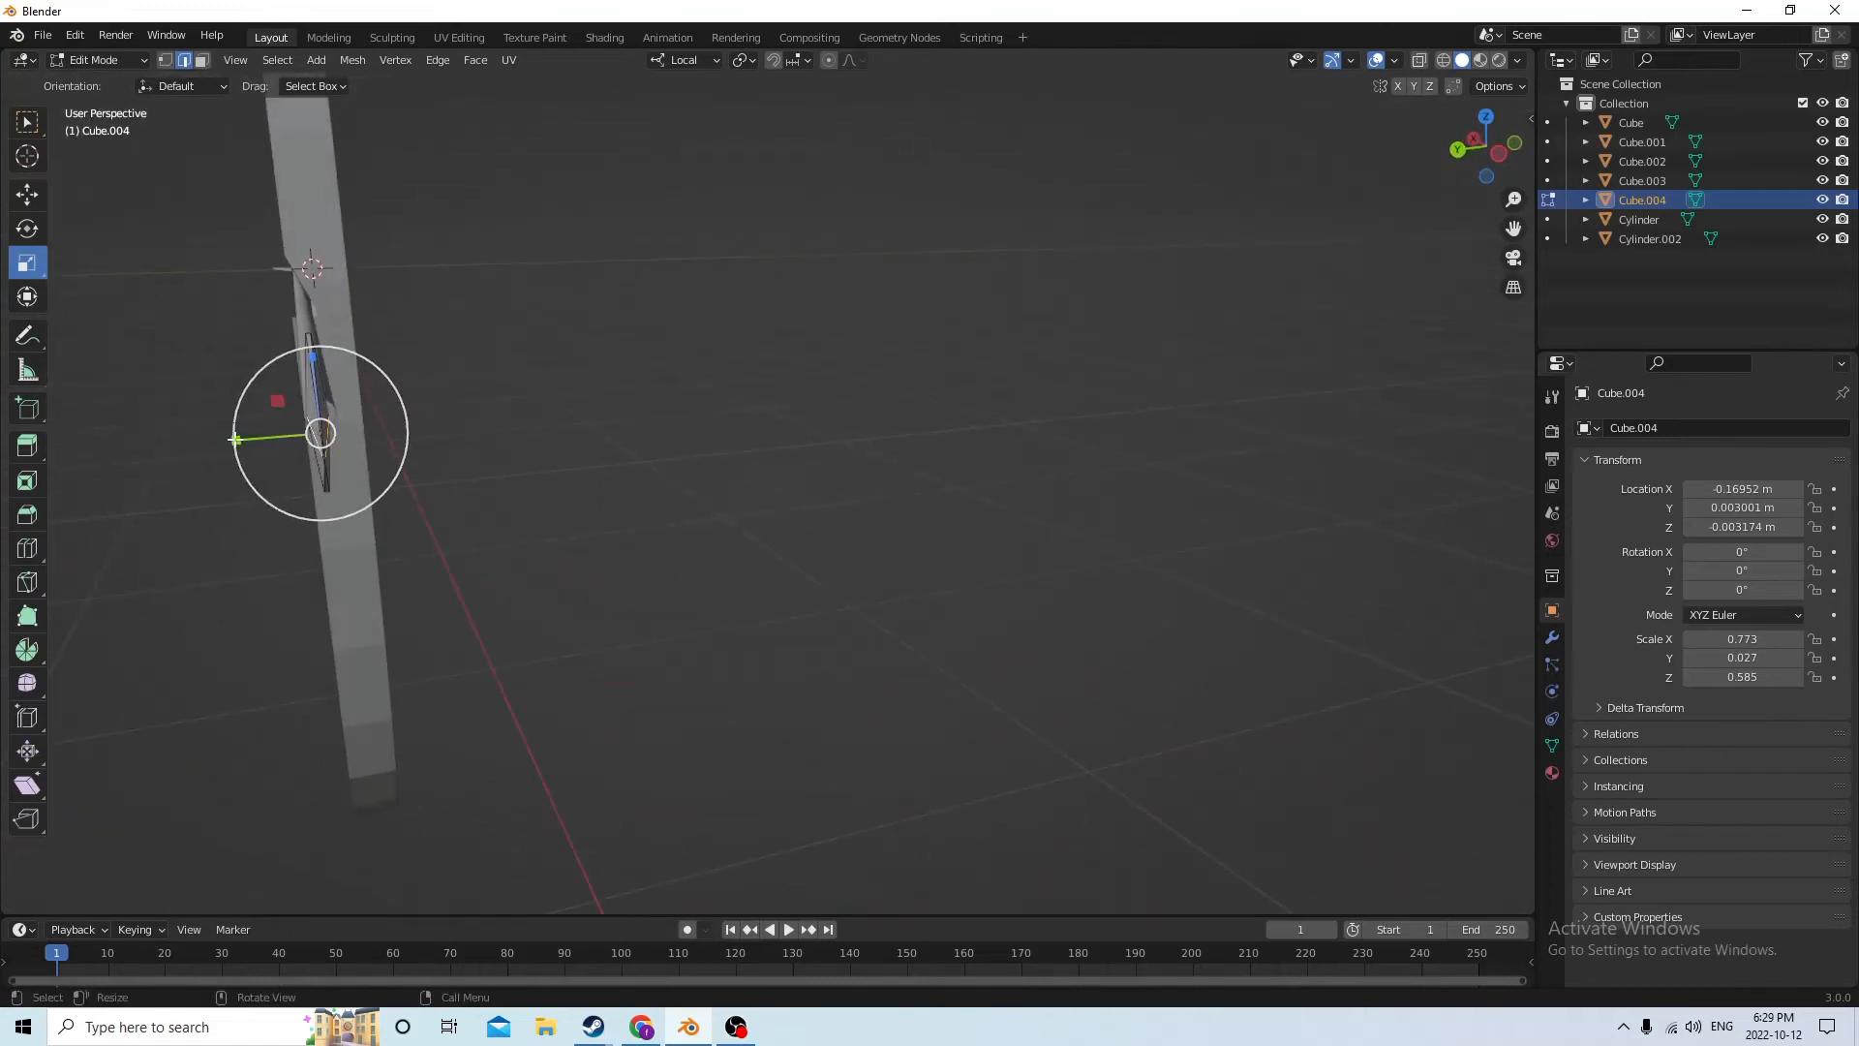
drag(235, 438, 229, 439)
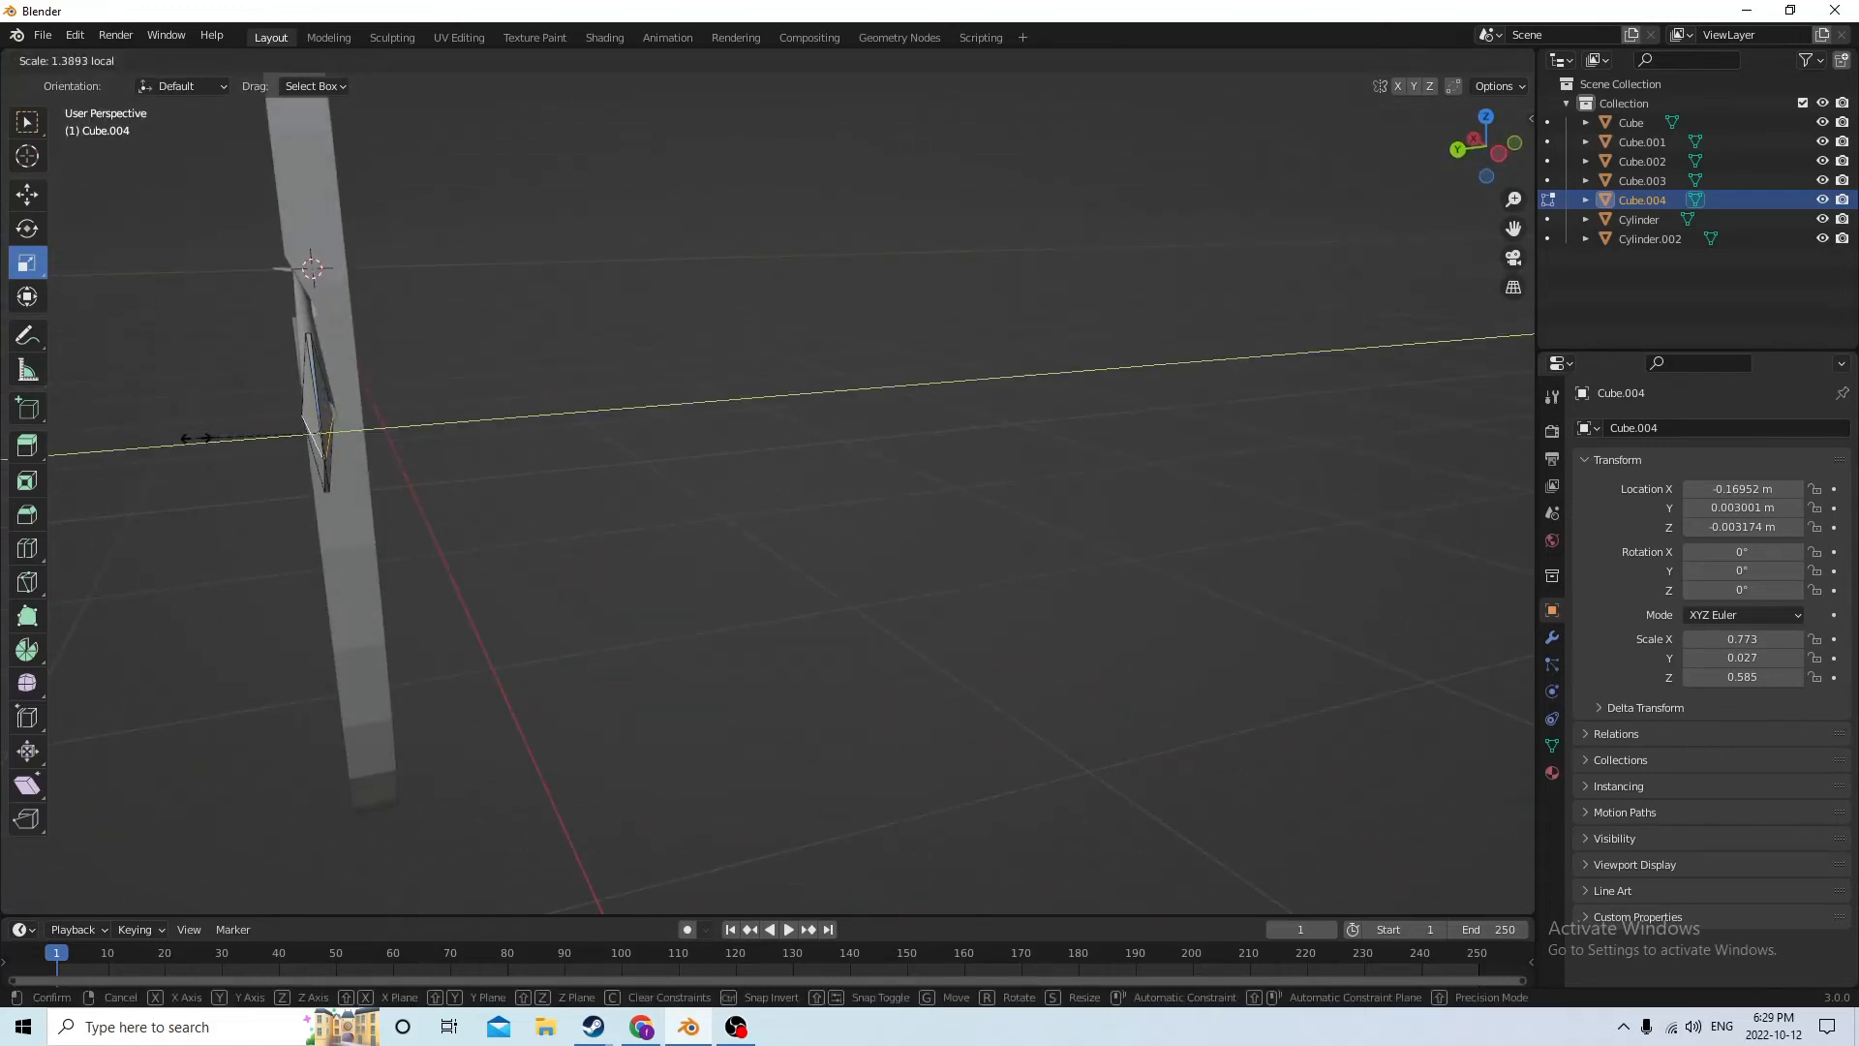
drag(176, 443, 172, 443)
click(733, 484)
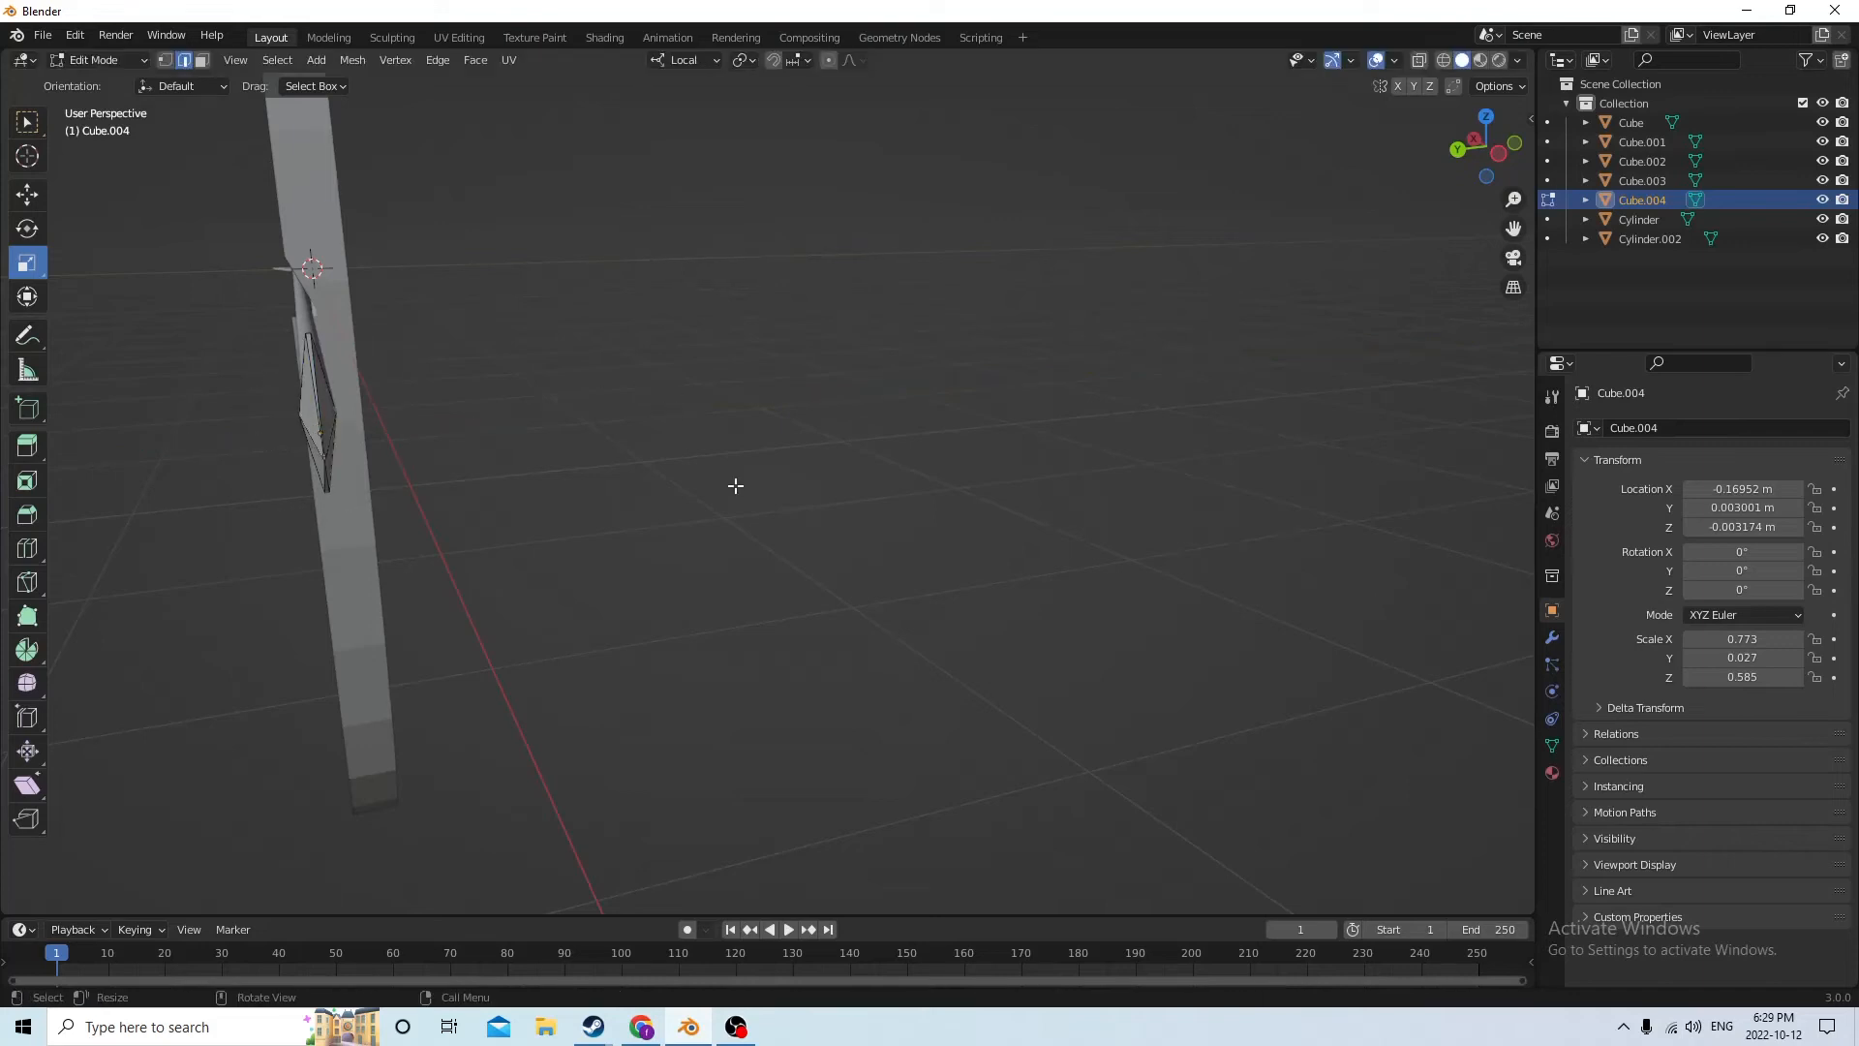
Return to Object Mode and deselect the arrowhead
middle_drag(736, 487, 667, 561)
click(729, 491)
key(Tab)
click(728, 620)
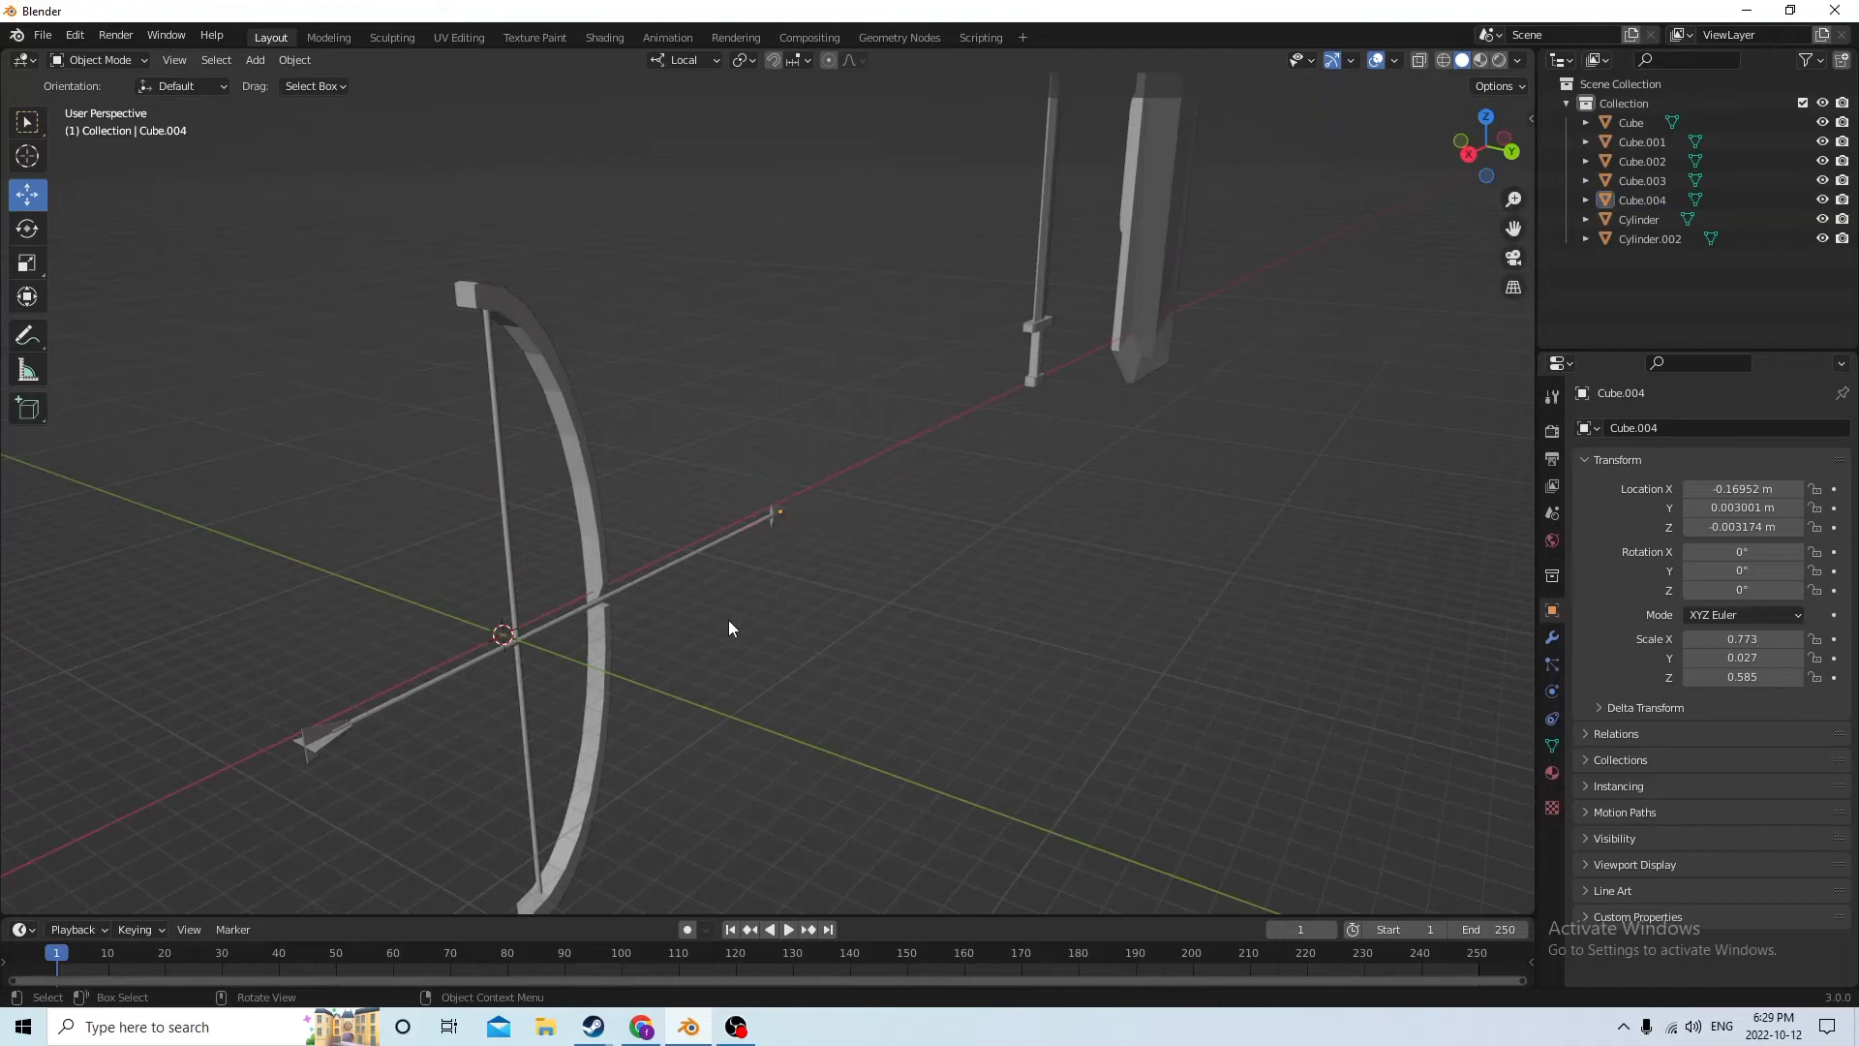
middle_drag(728, 620, 603, 596)
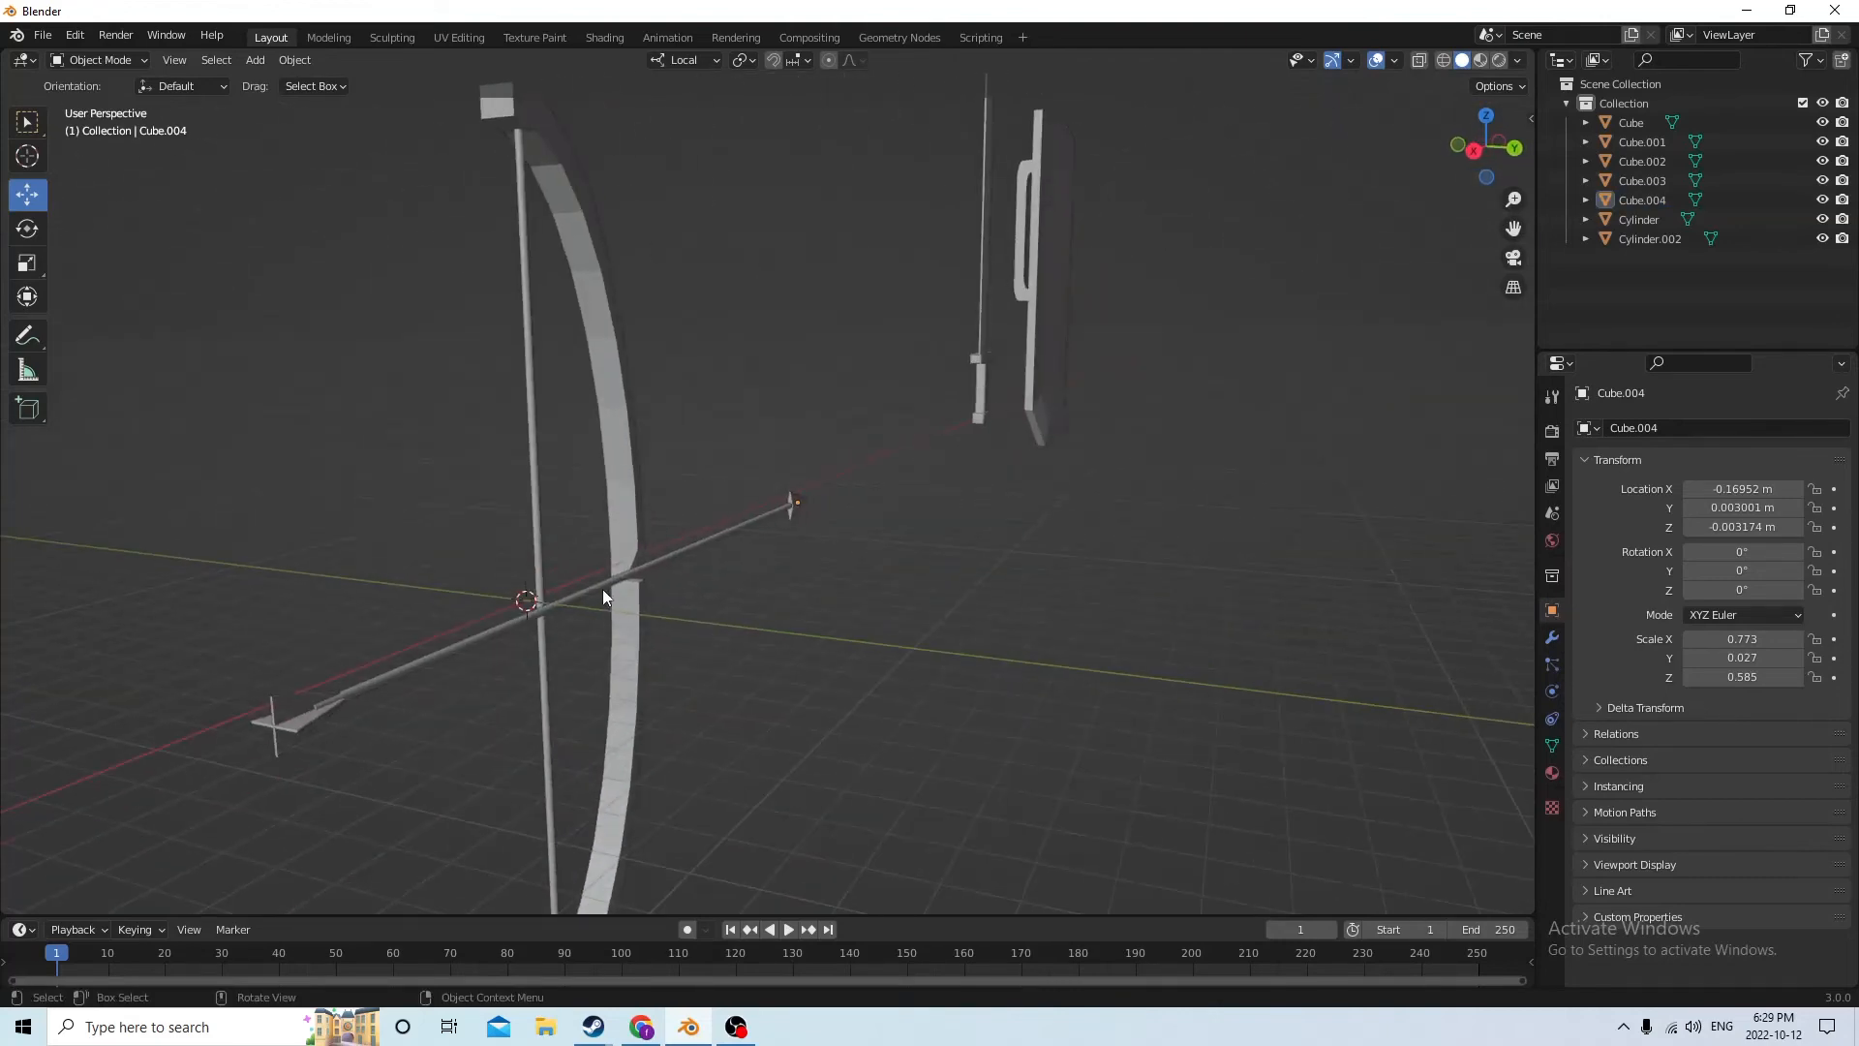
shift+click(295, 731)
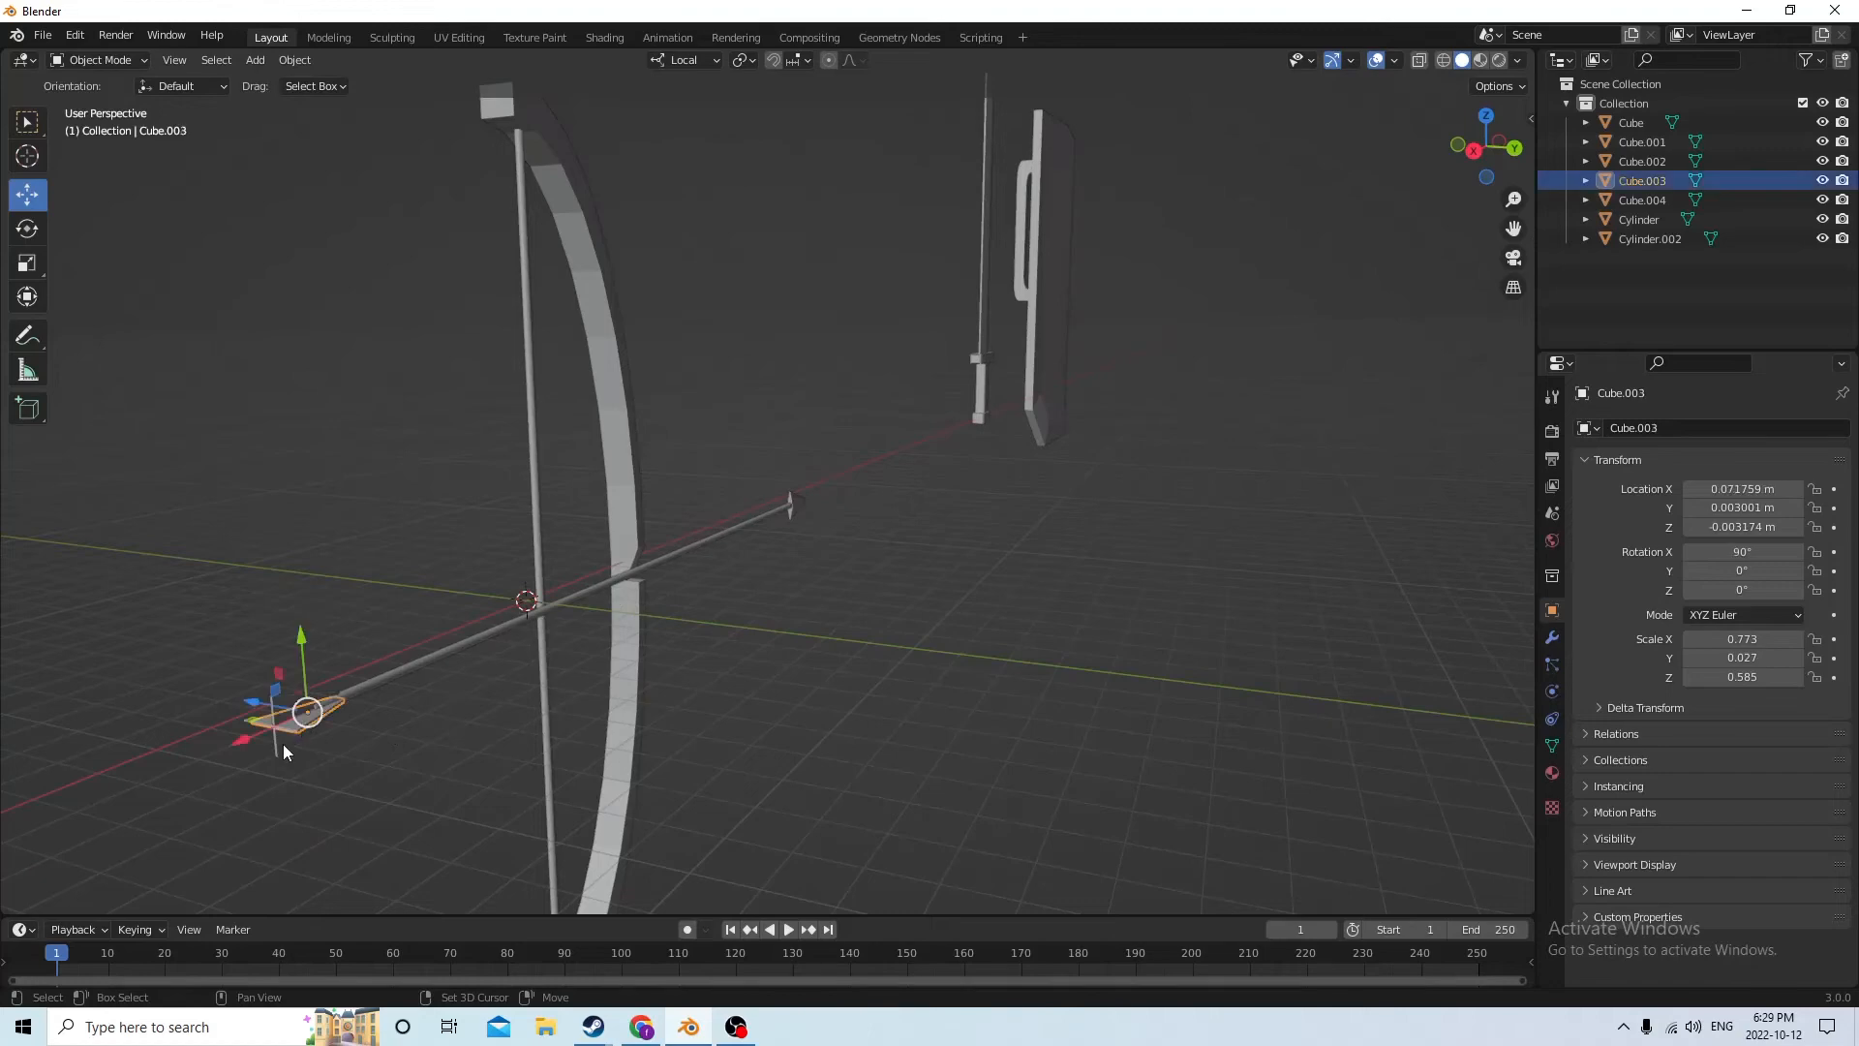
shift+click(283, 744)
shift+click(379, 684)
middle_drag(402, 670, 552, 627)
scroll(694, 572, up, 3)
scroll(695, 573, down, 3)
scroll(694, 573, up, 3)
scroll(553, 625, down, 2)
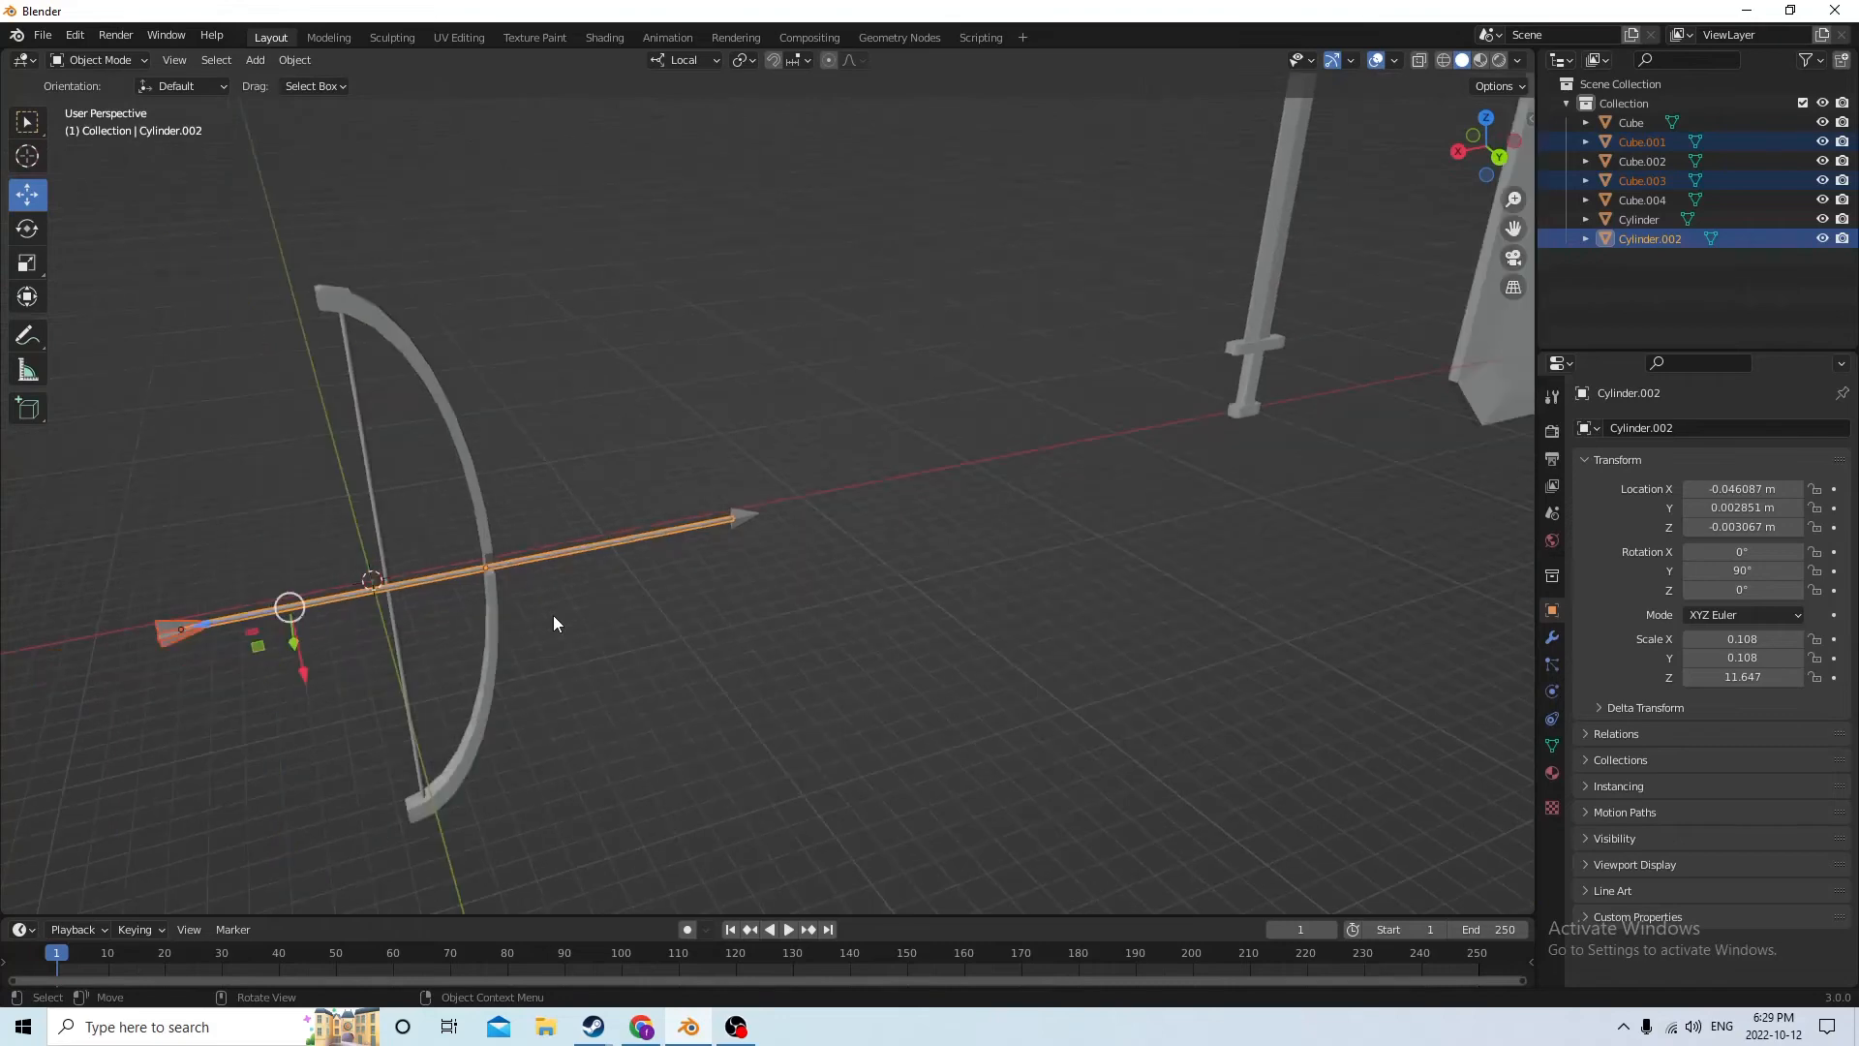
mouse_move(634, 574)
middle_down()
mouse_move(607, 575)
mouse_move(618, 554)
middle_up()
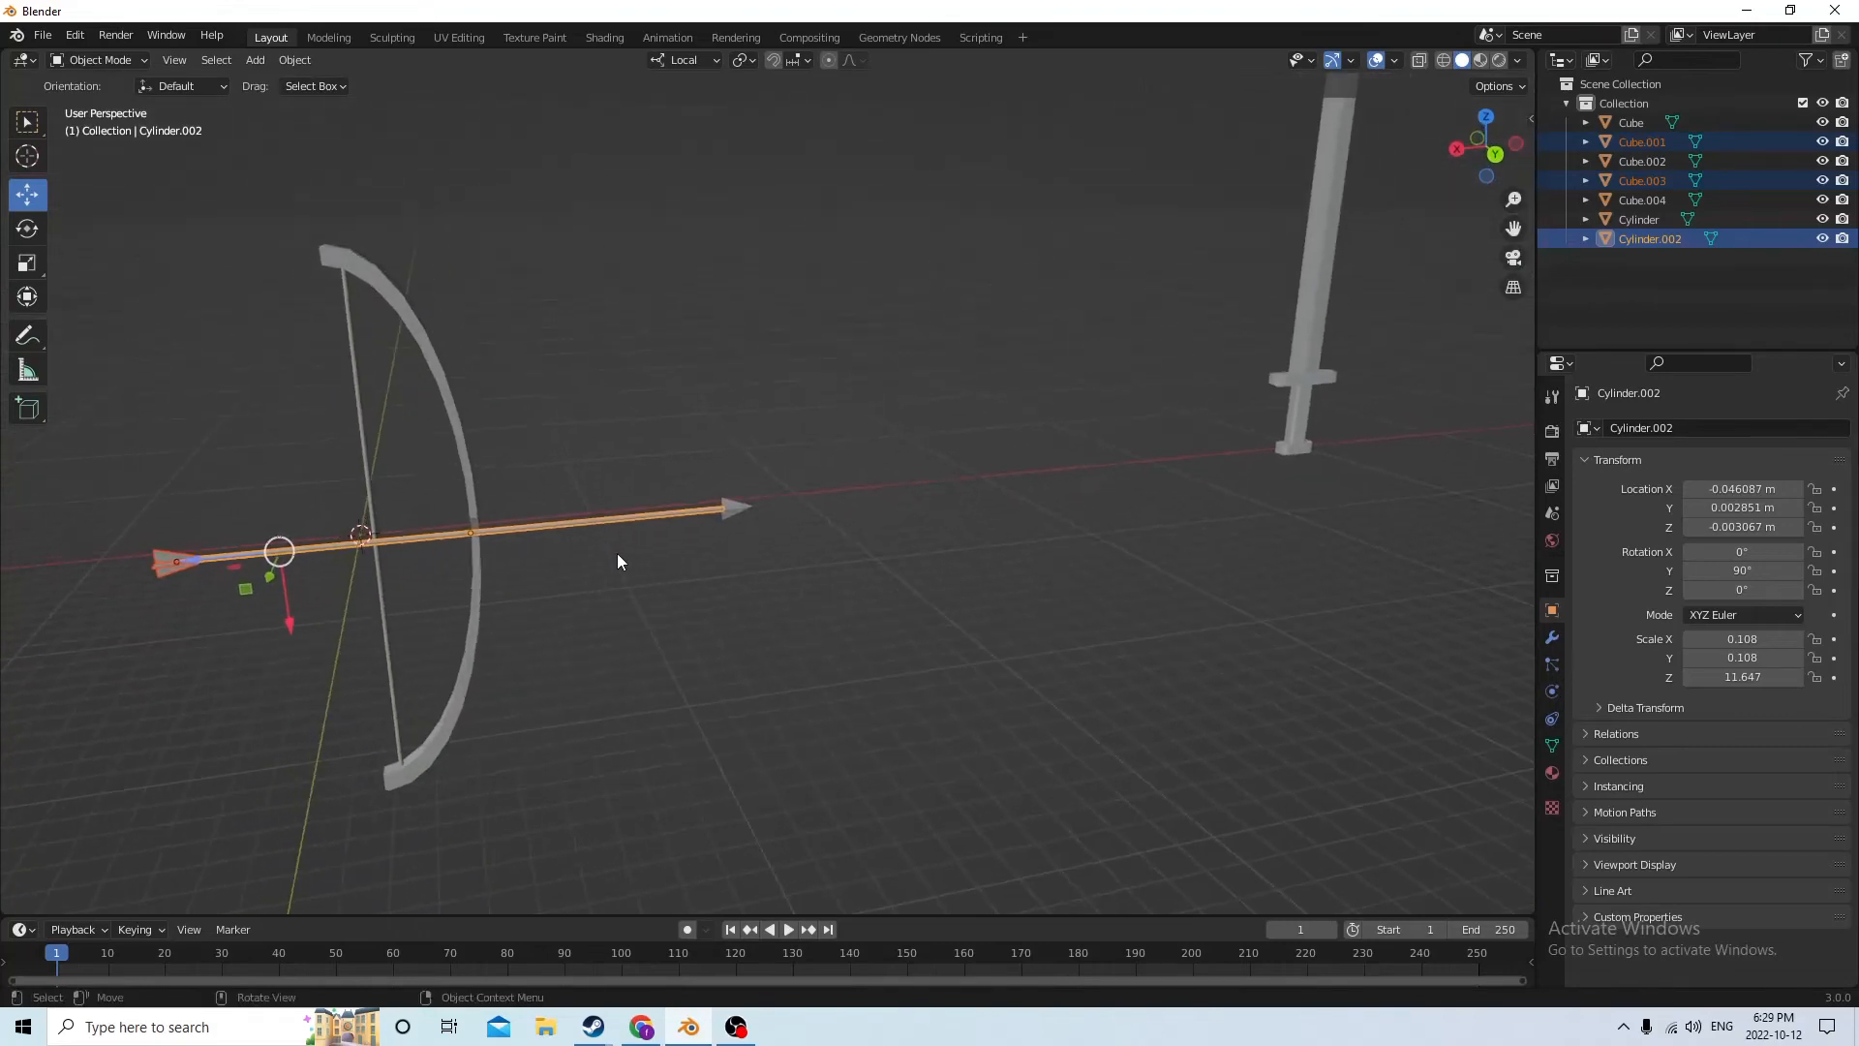
Select only the arrow shaft and shorten it along its length to a Z scale of 9.143
click(586, 528)
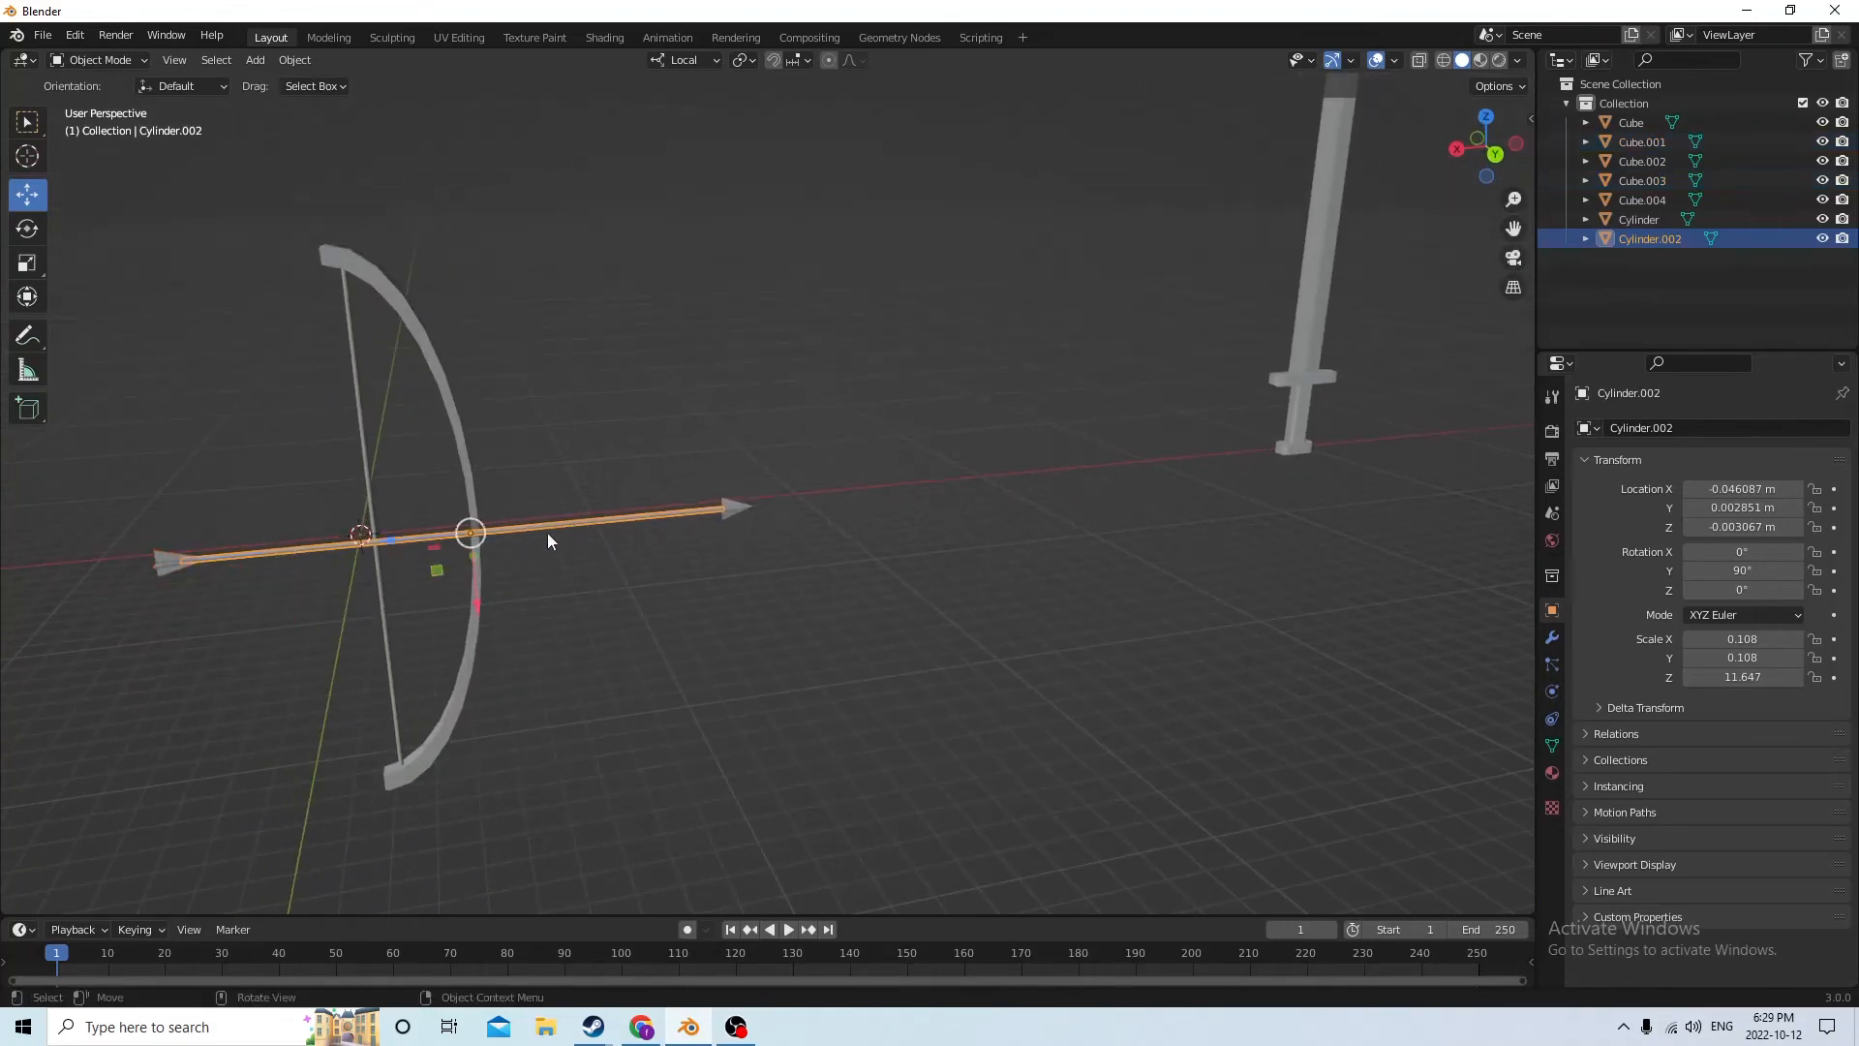
middle_drag(378, 564, 397, 602)
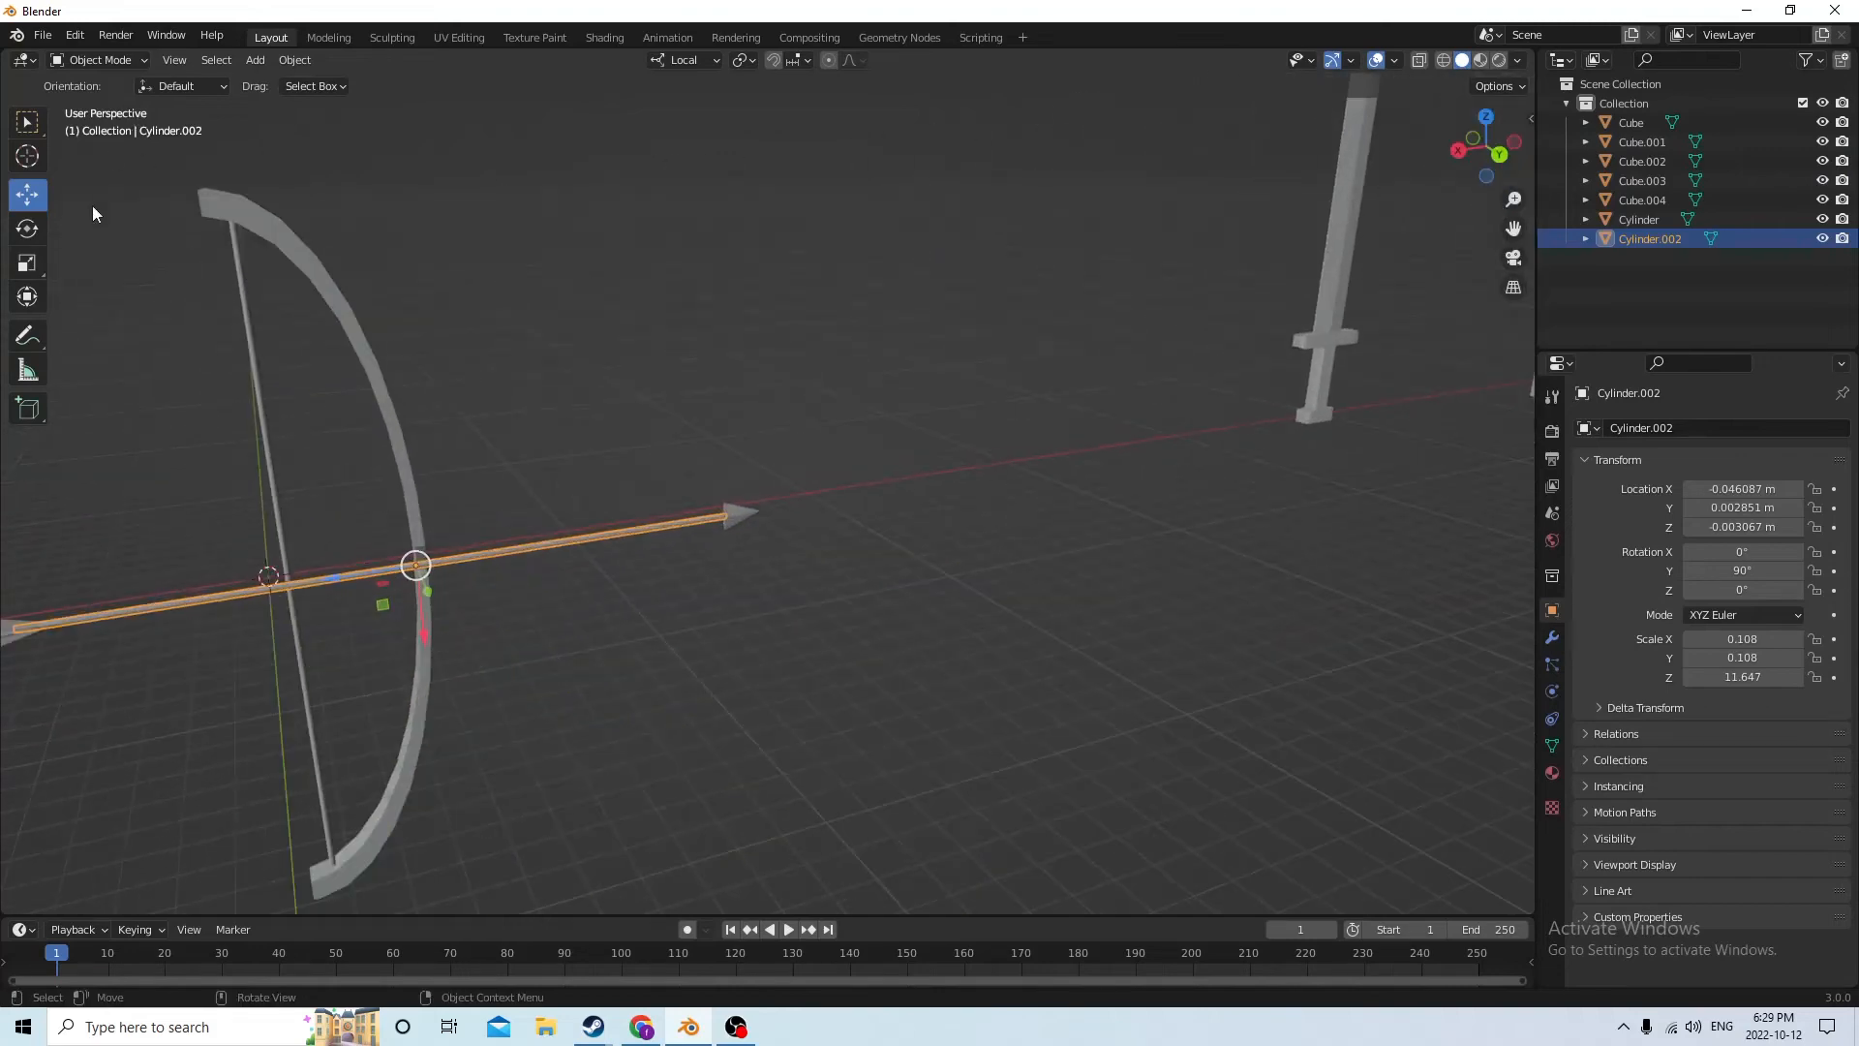
click(28, 266)
drag(334, 574, 354, 571)
Move the arrowhead along local X back onto the shortened shaft's front end, to X -0.14404 m
click(740, 518)
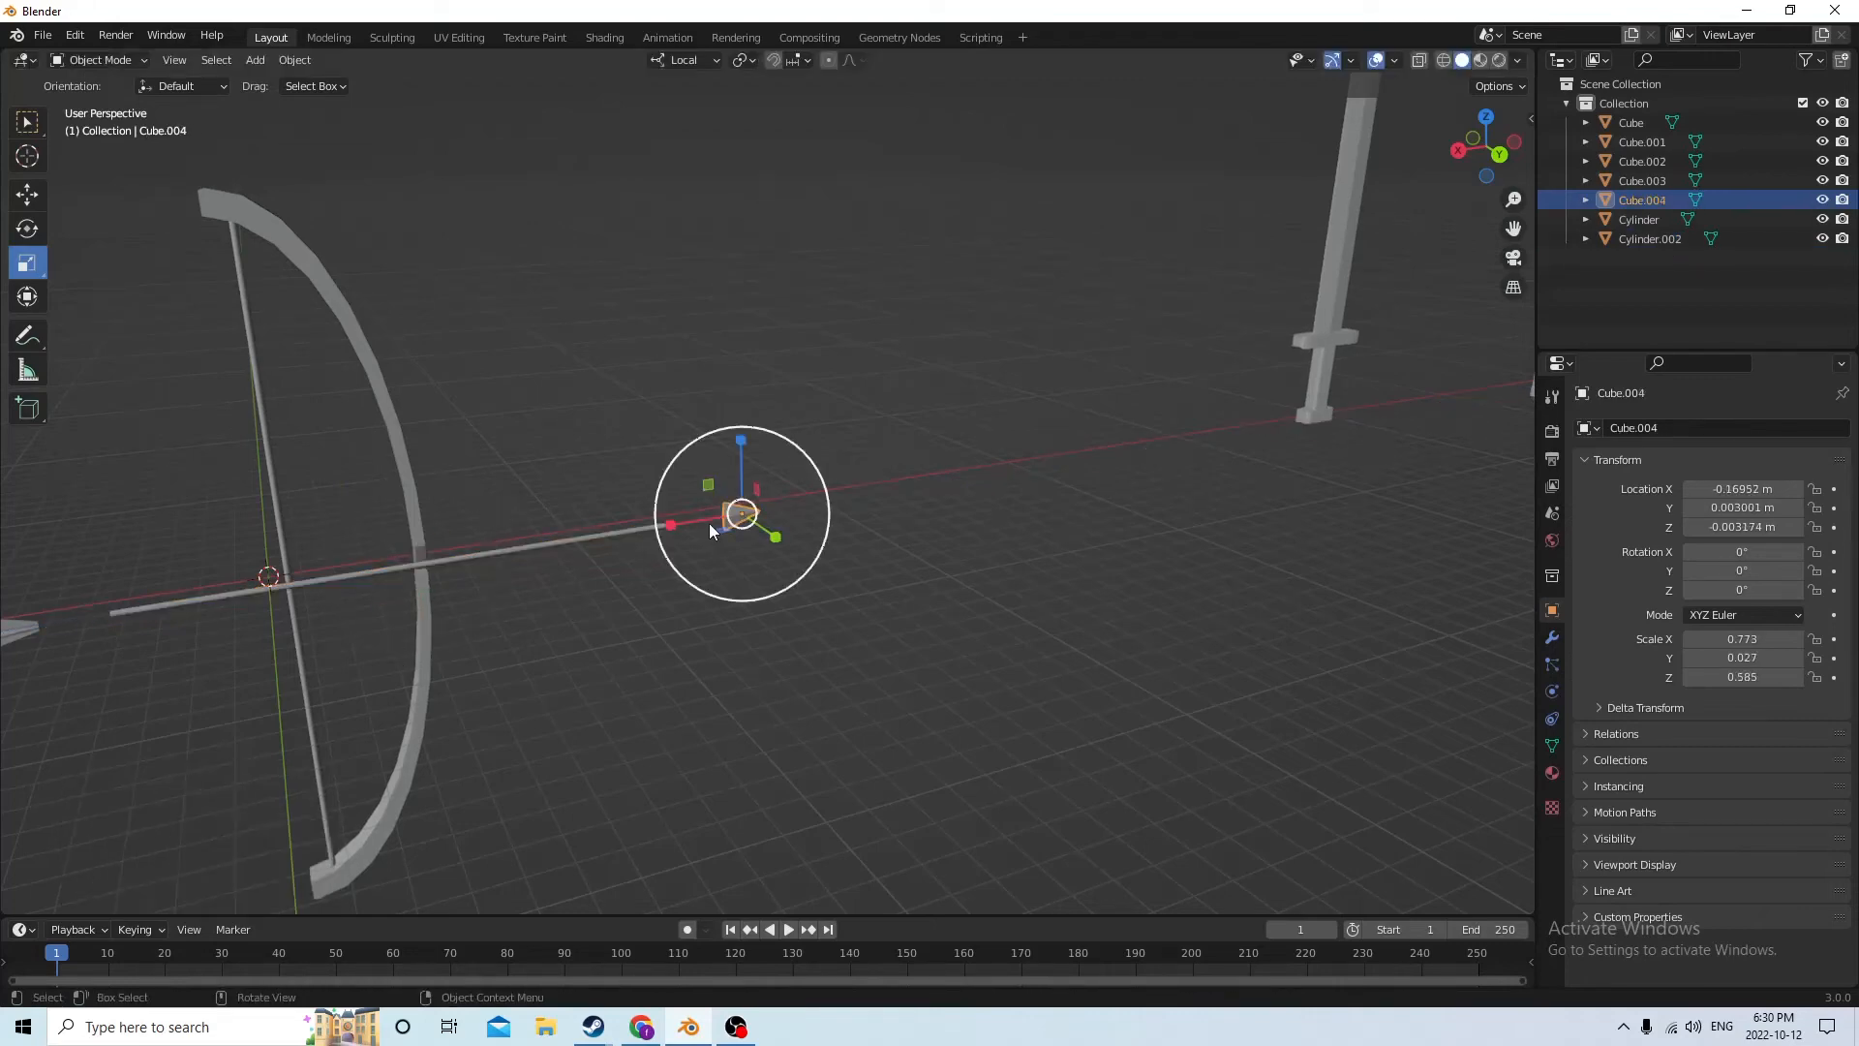
click(28, 195)
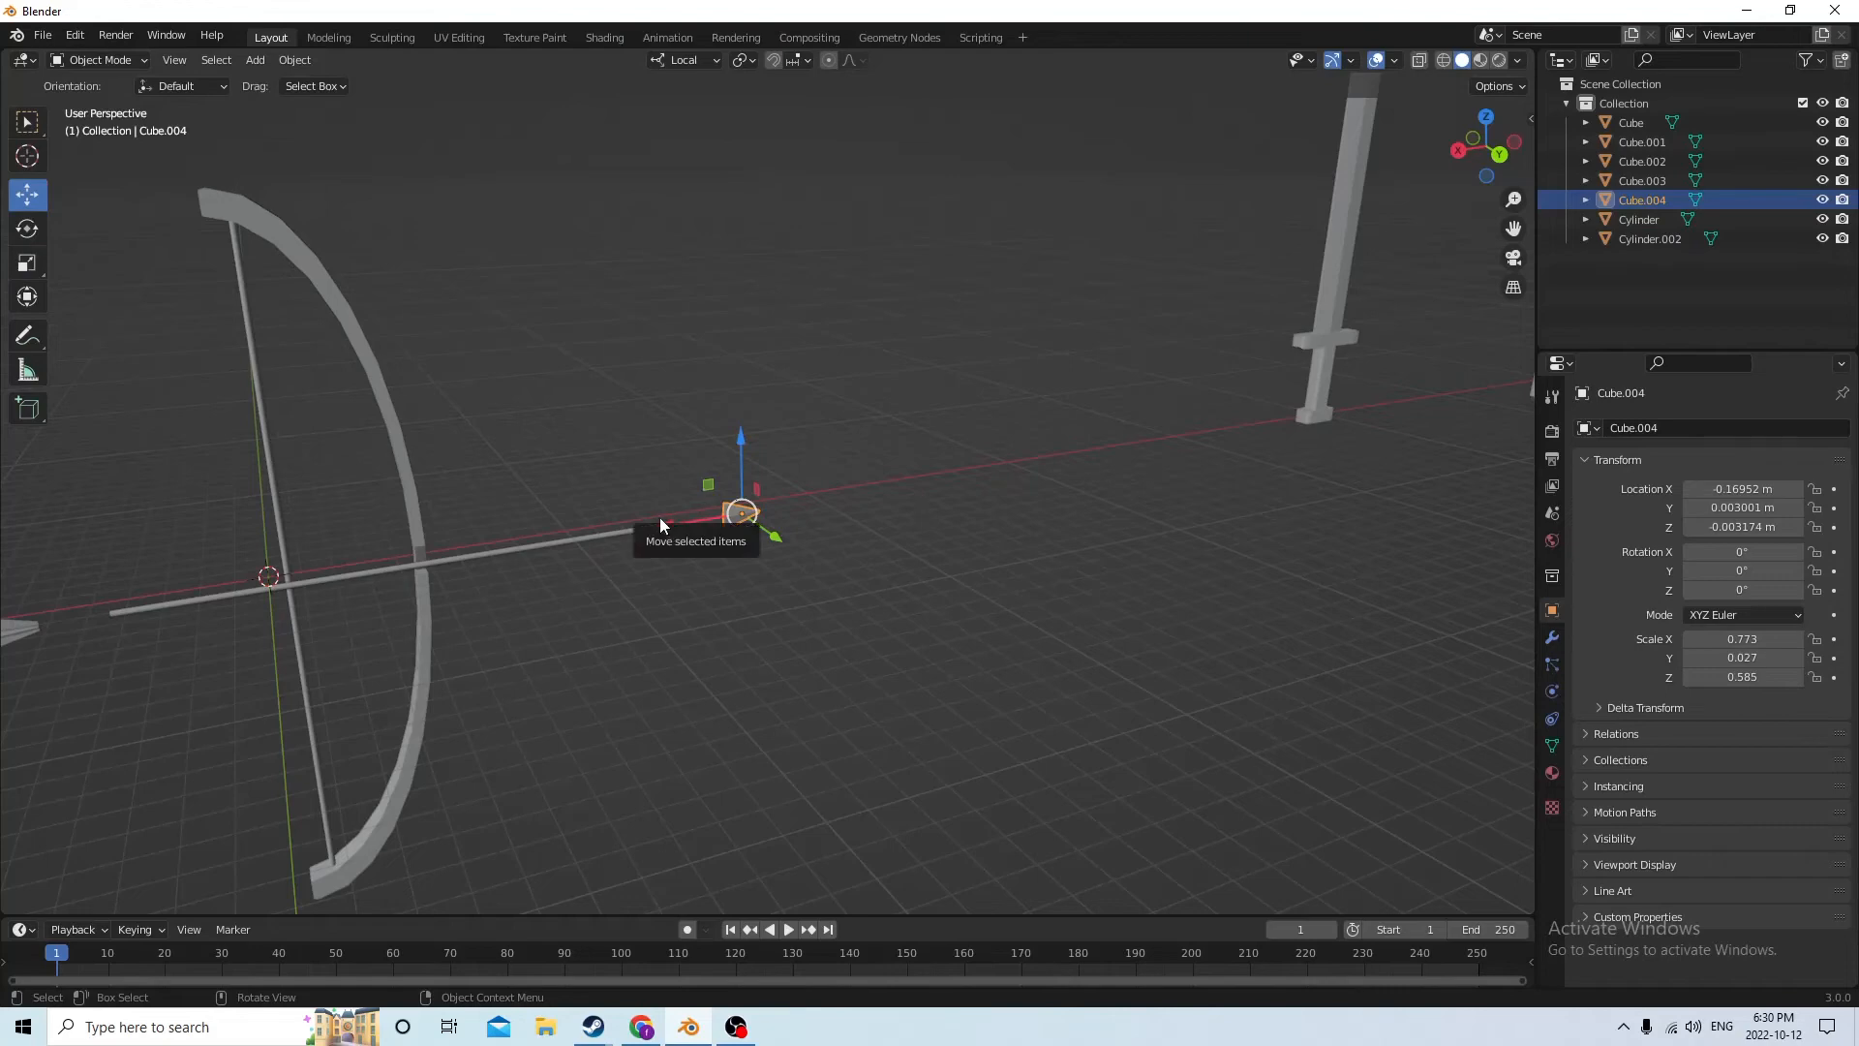
drag(659, 519, 595, 519)
middle_drag(596, 519, 686, 514)
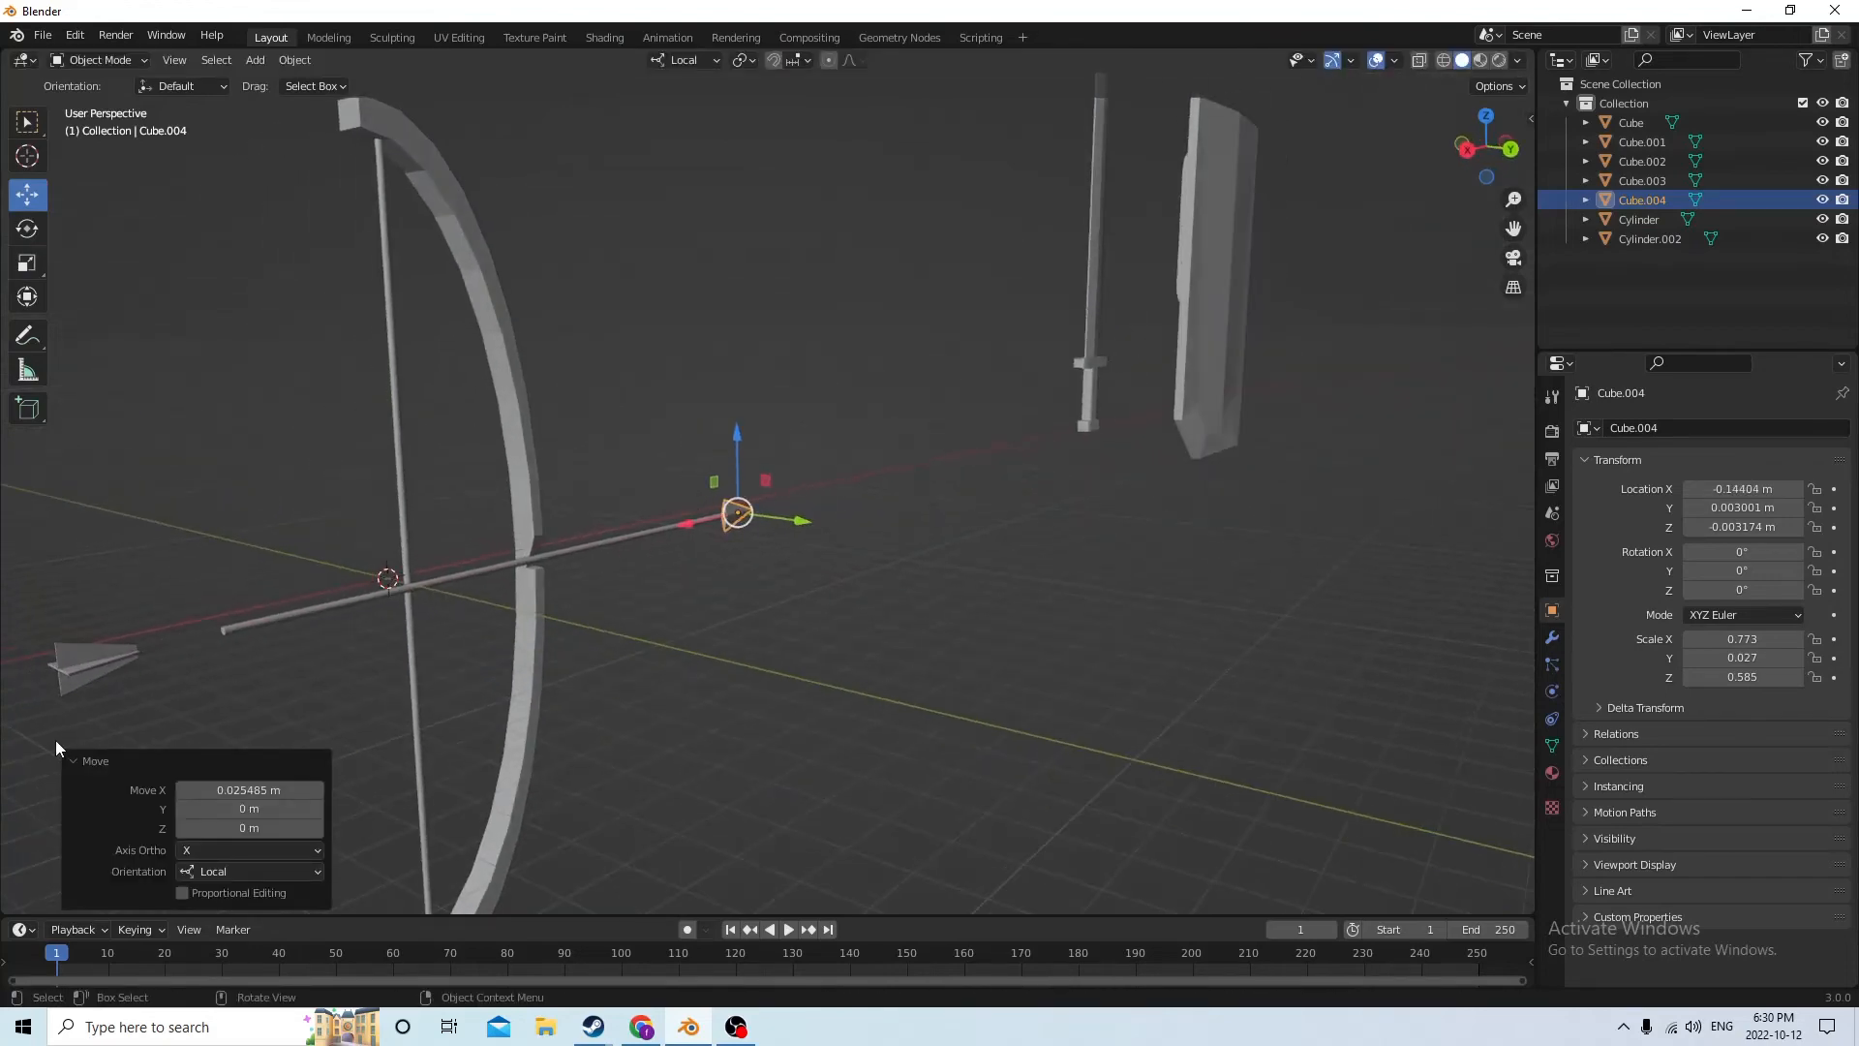
Select both fletching pieces and move them along local X onto the shaft's rear end, to X 0.052247 m
click(104, 653)
shift+click(81, 668)
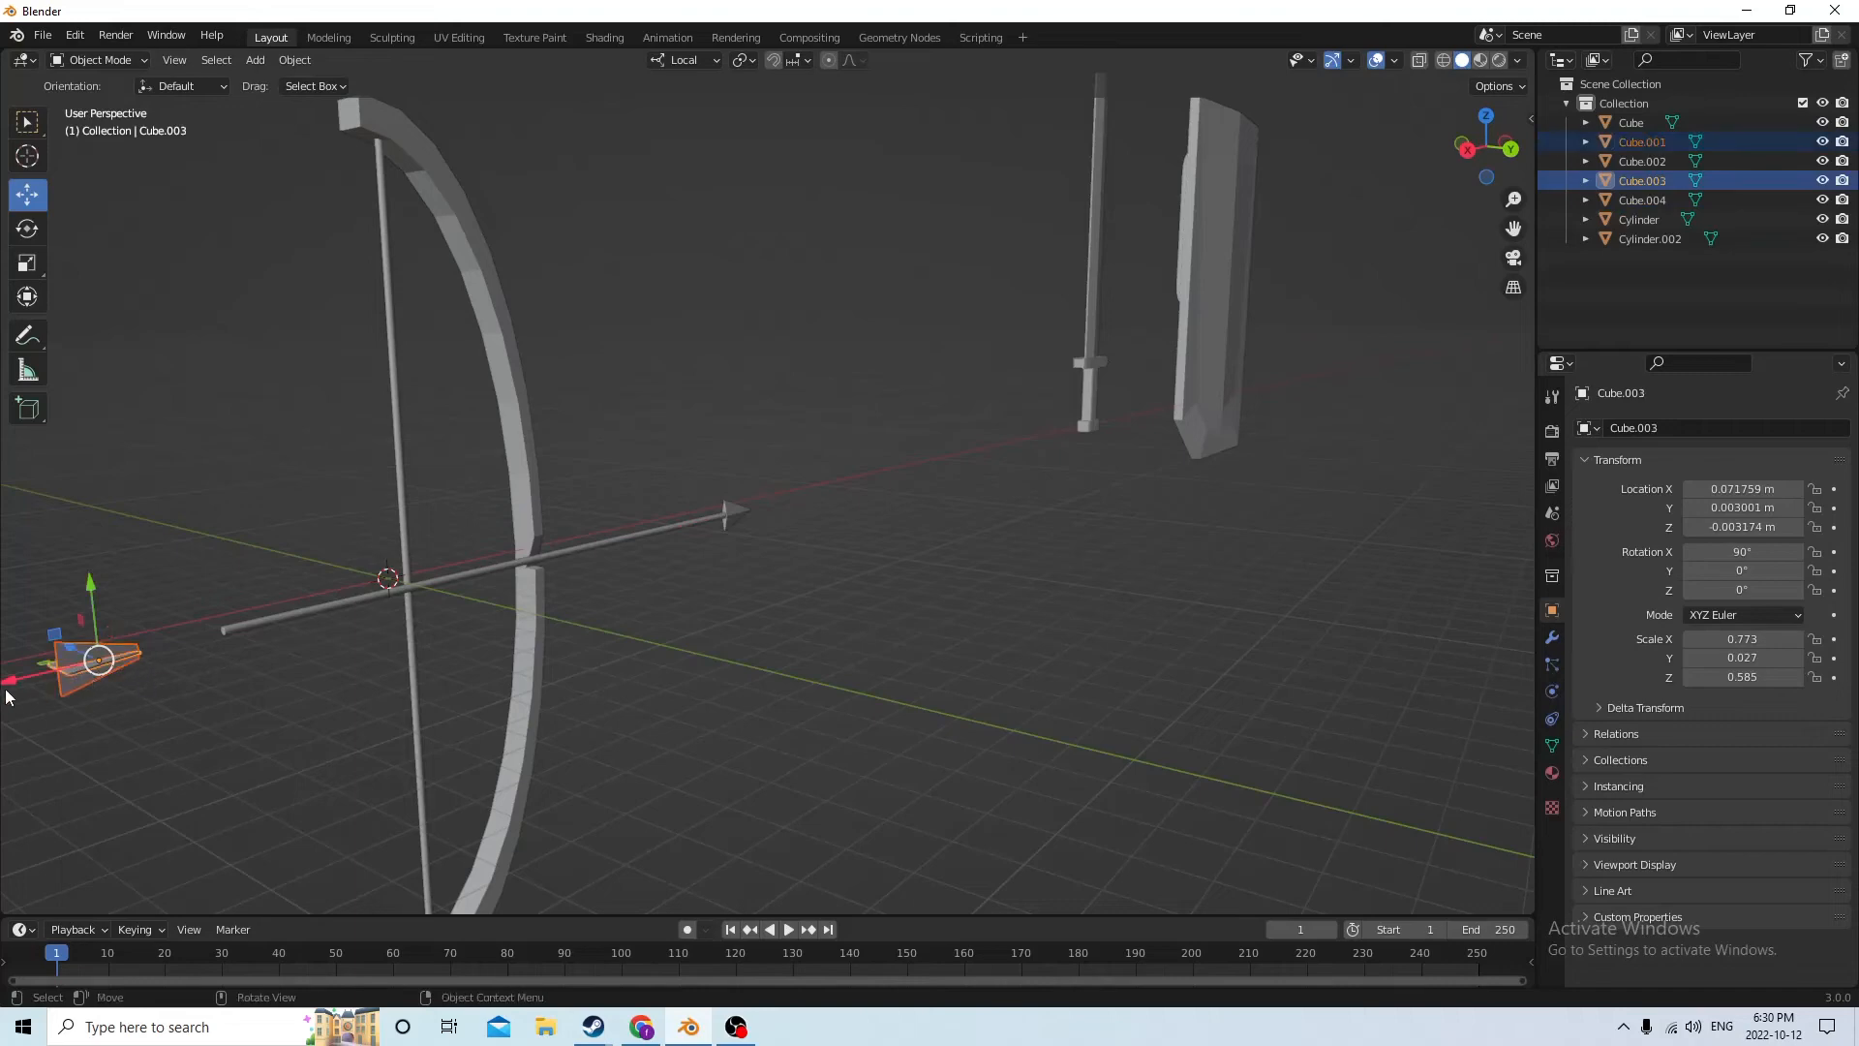
drag(7, 693, 97, 645)
middle_drag(97, 645, 326, 564)
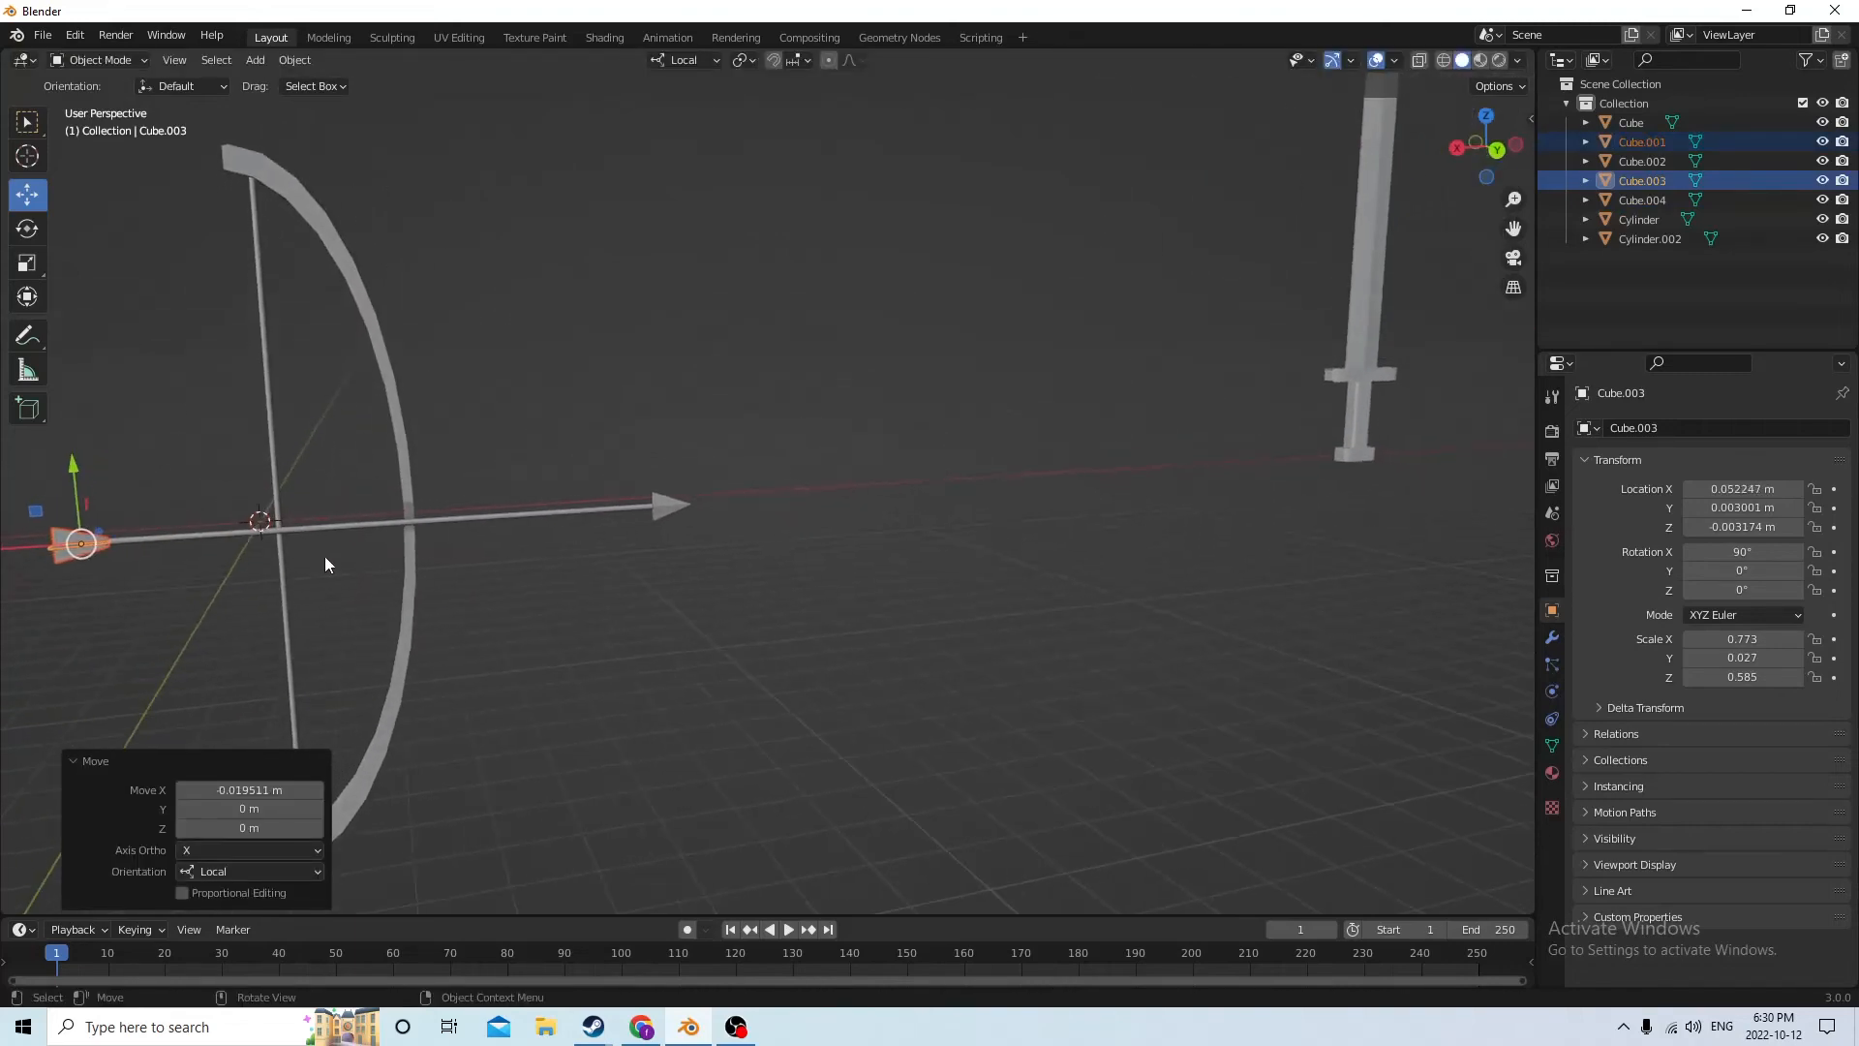
shift+click(663, 504)
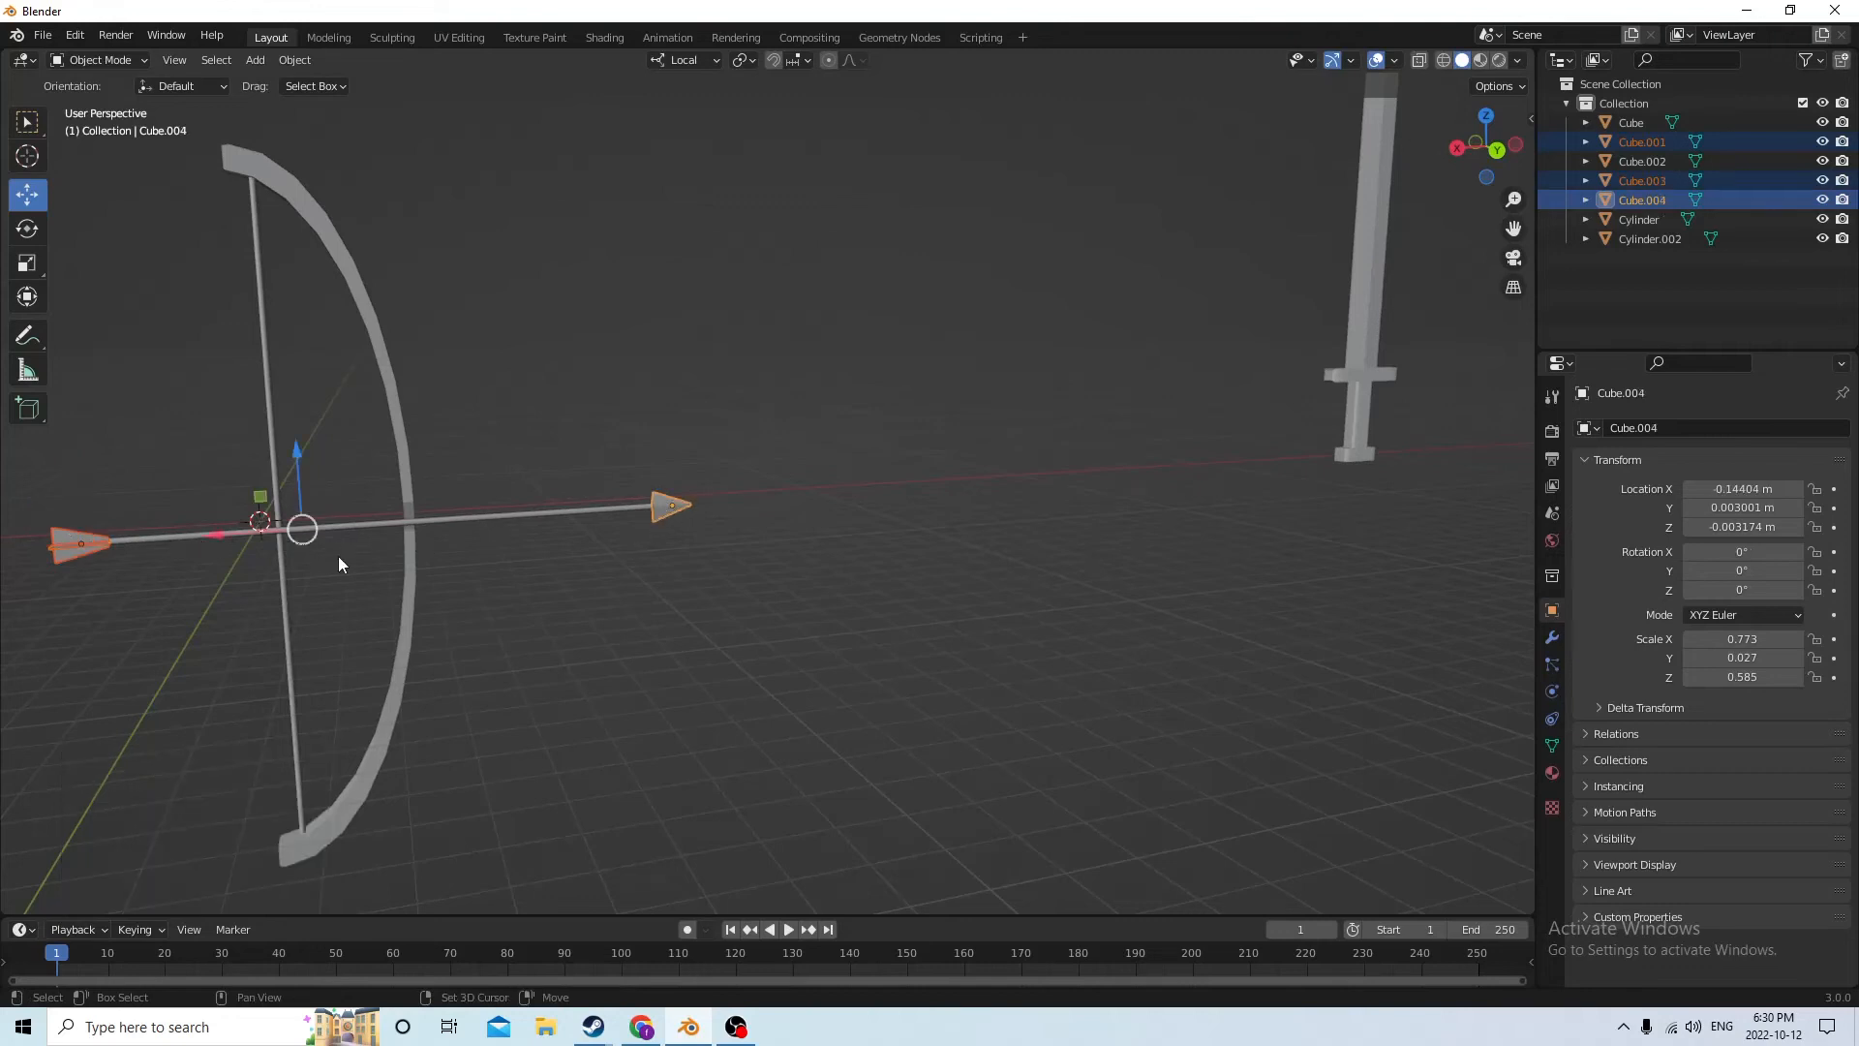
shift+click(561, 511)
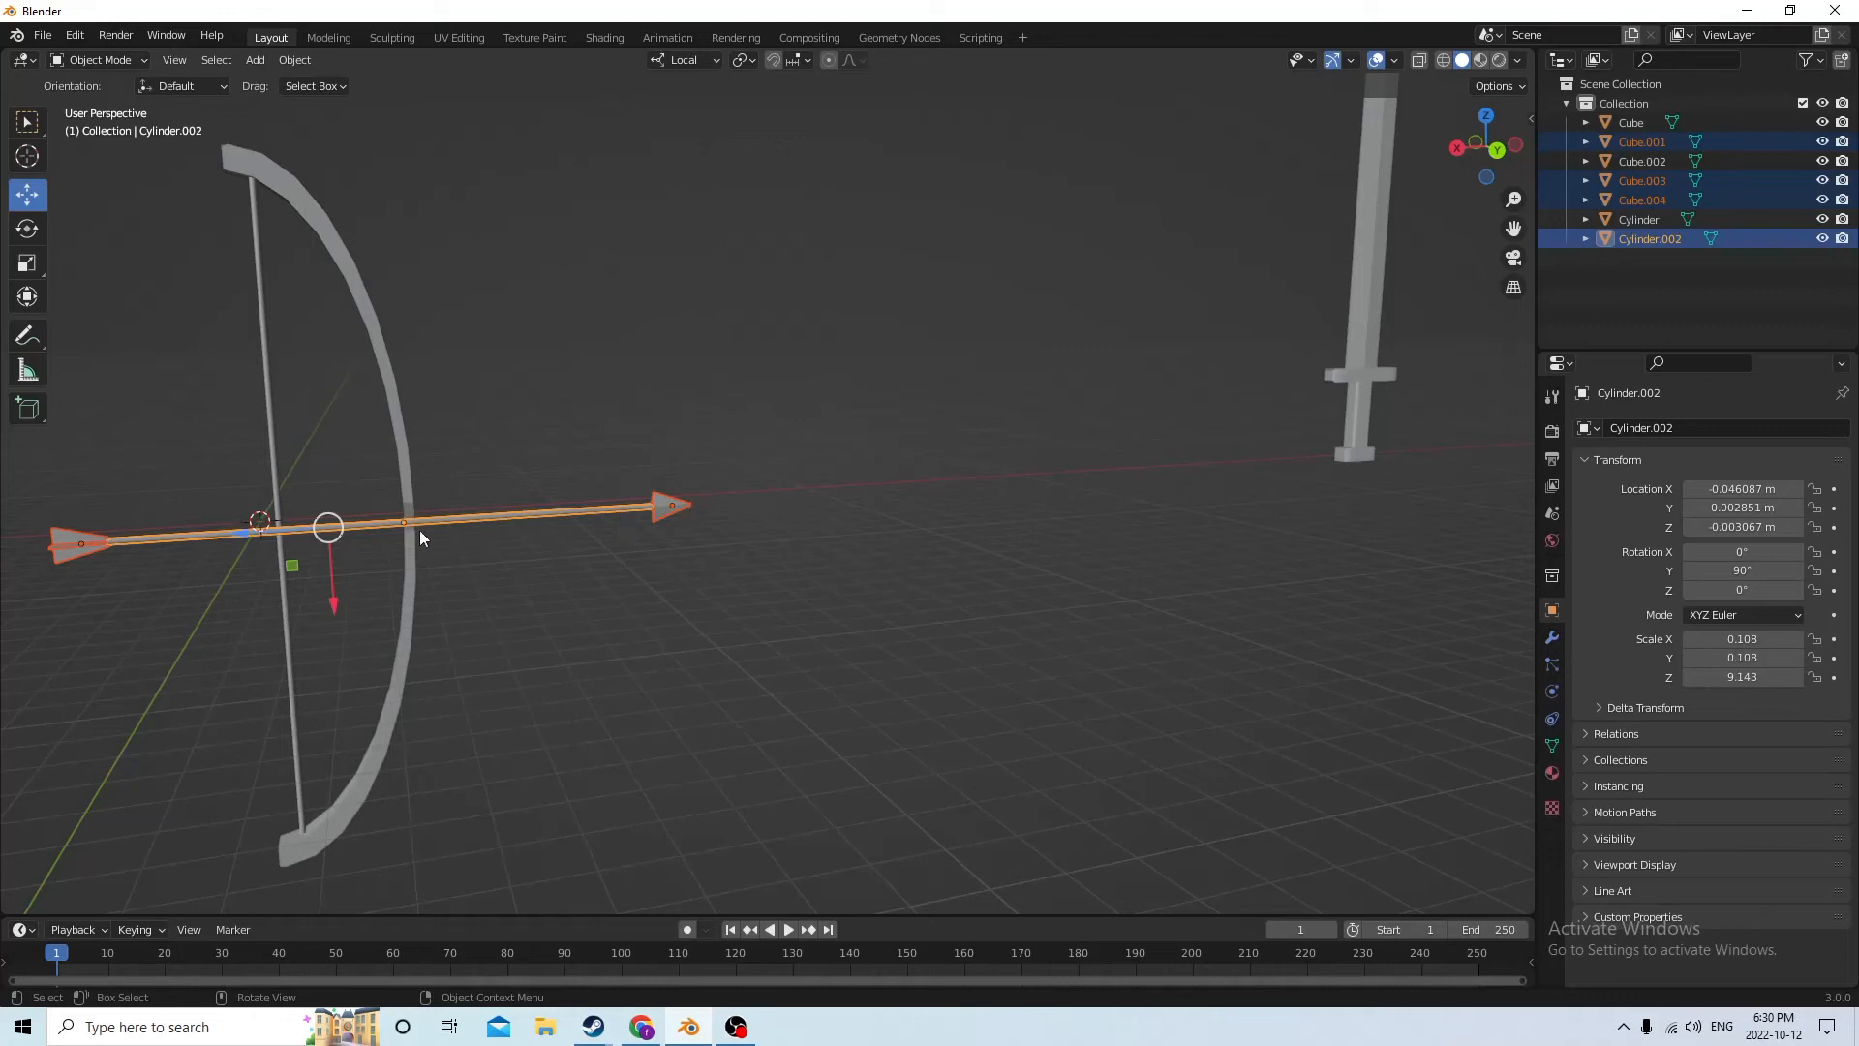
click(114, 506)
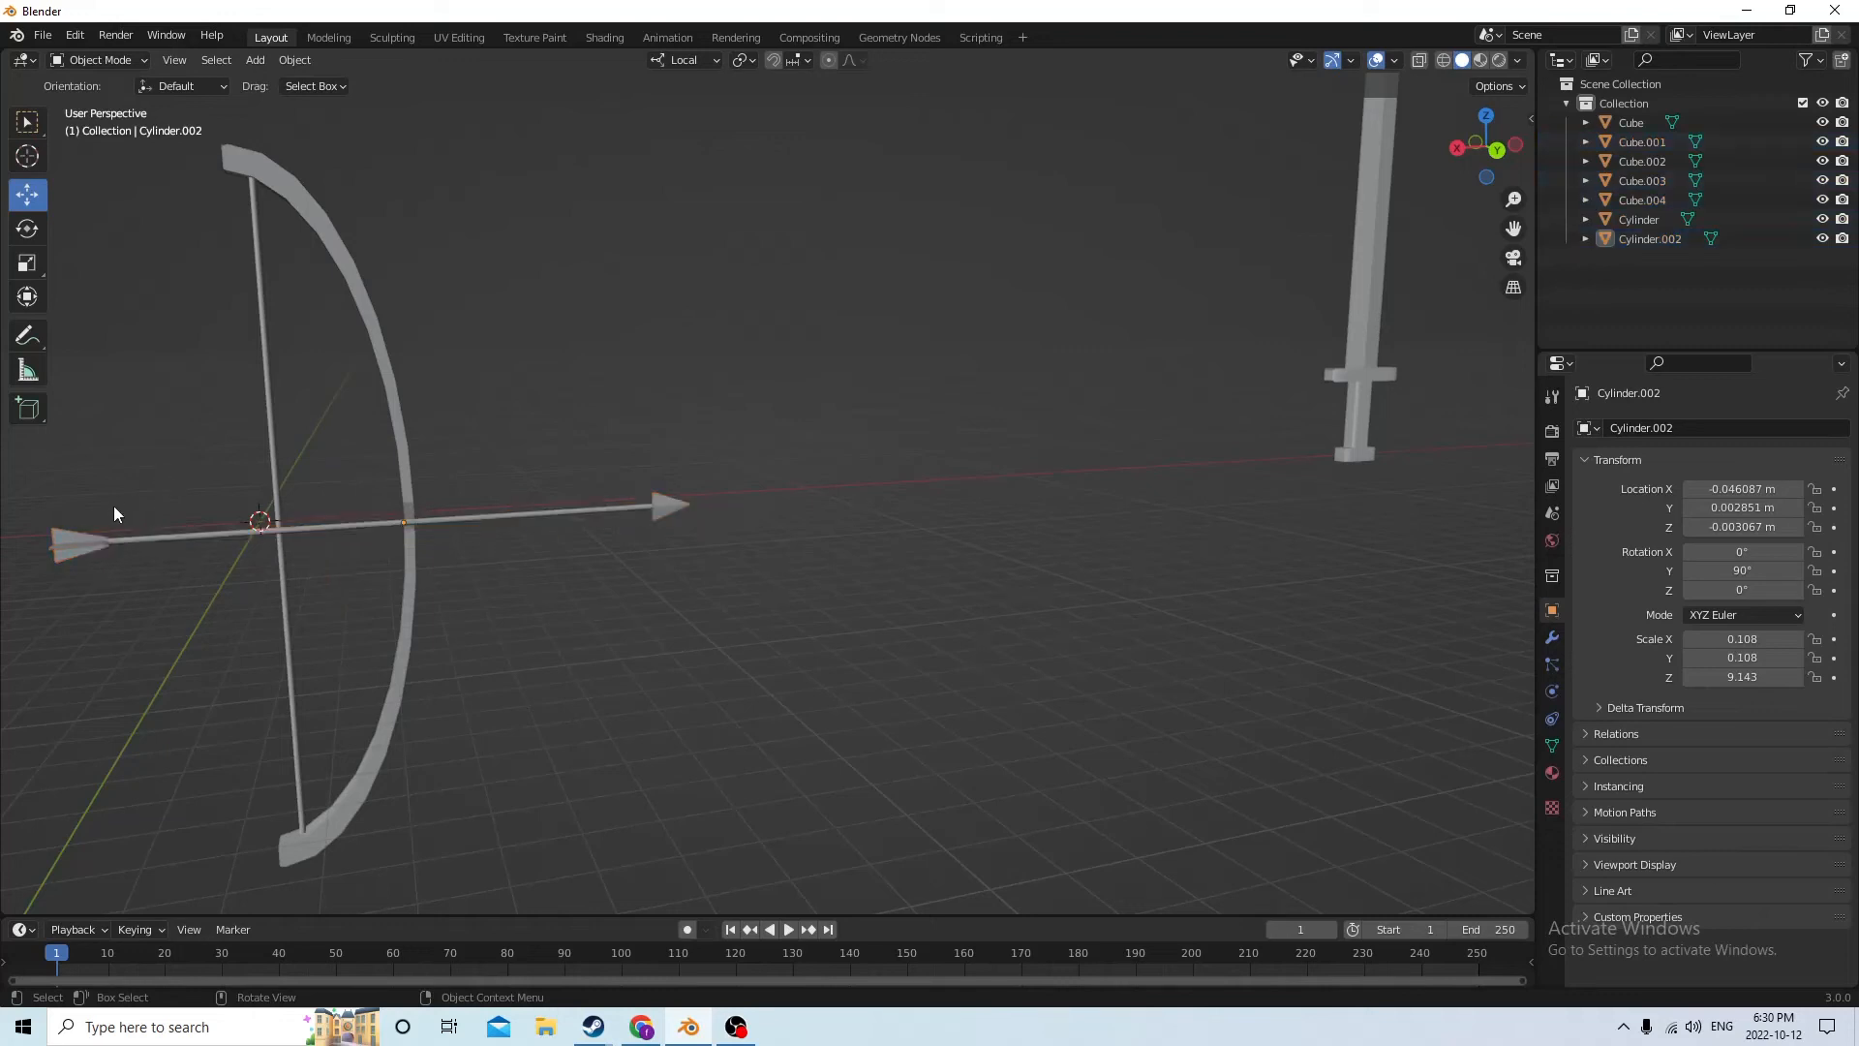
Select the two fletching pieces, the arrowhead and the shaft, and join them into one arrow object
drag(100, 503, 58, 568)
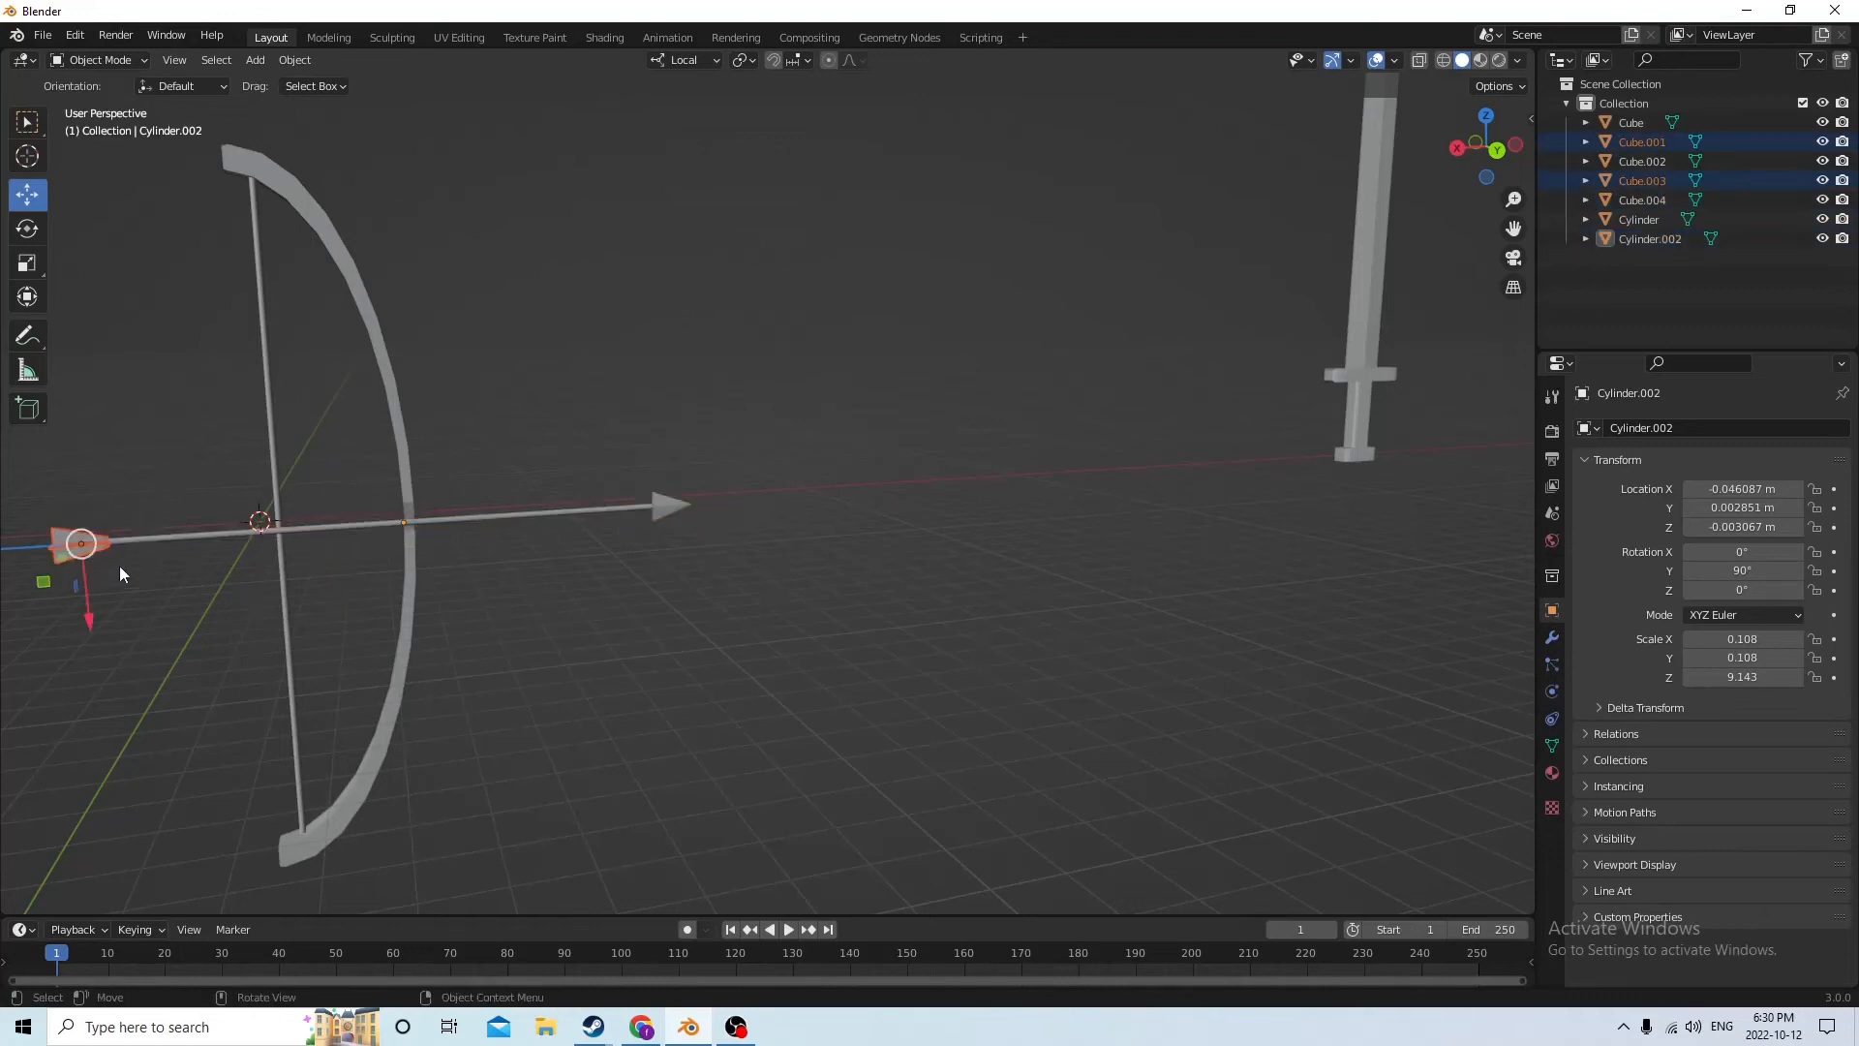
shift+click(675, 509)
shift+click(526, 513)
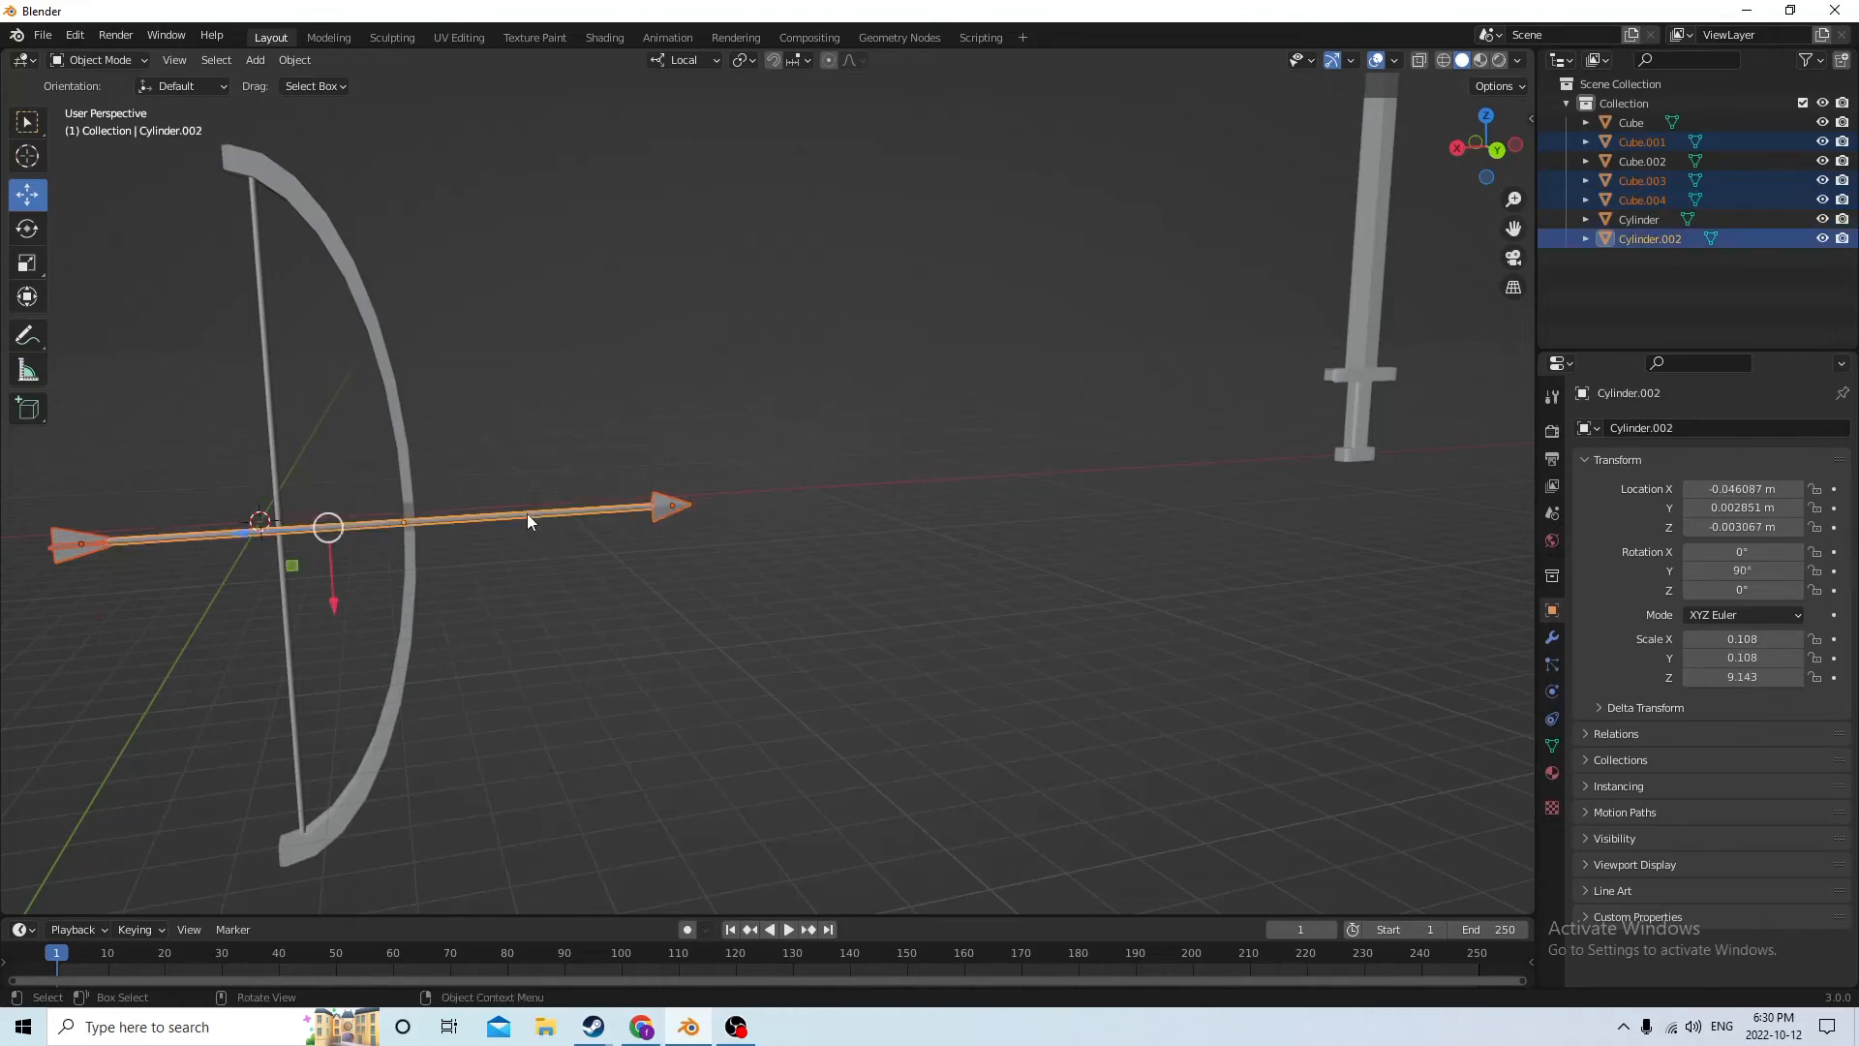
key(ctrl+j)
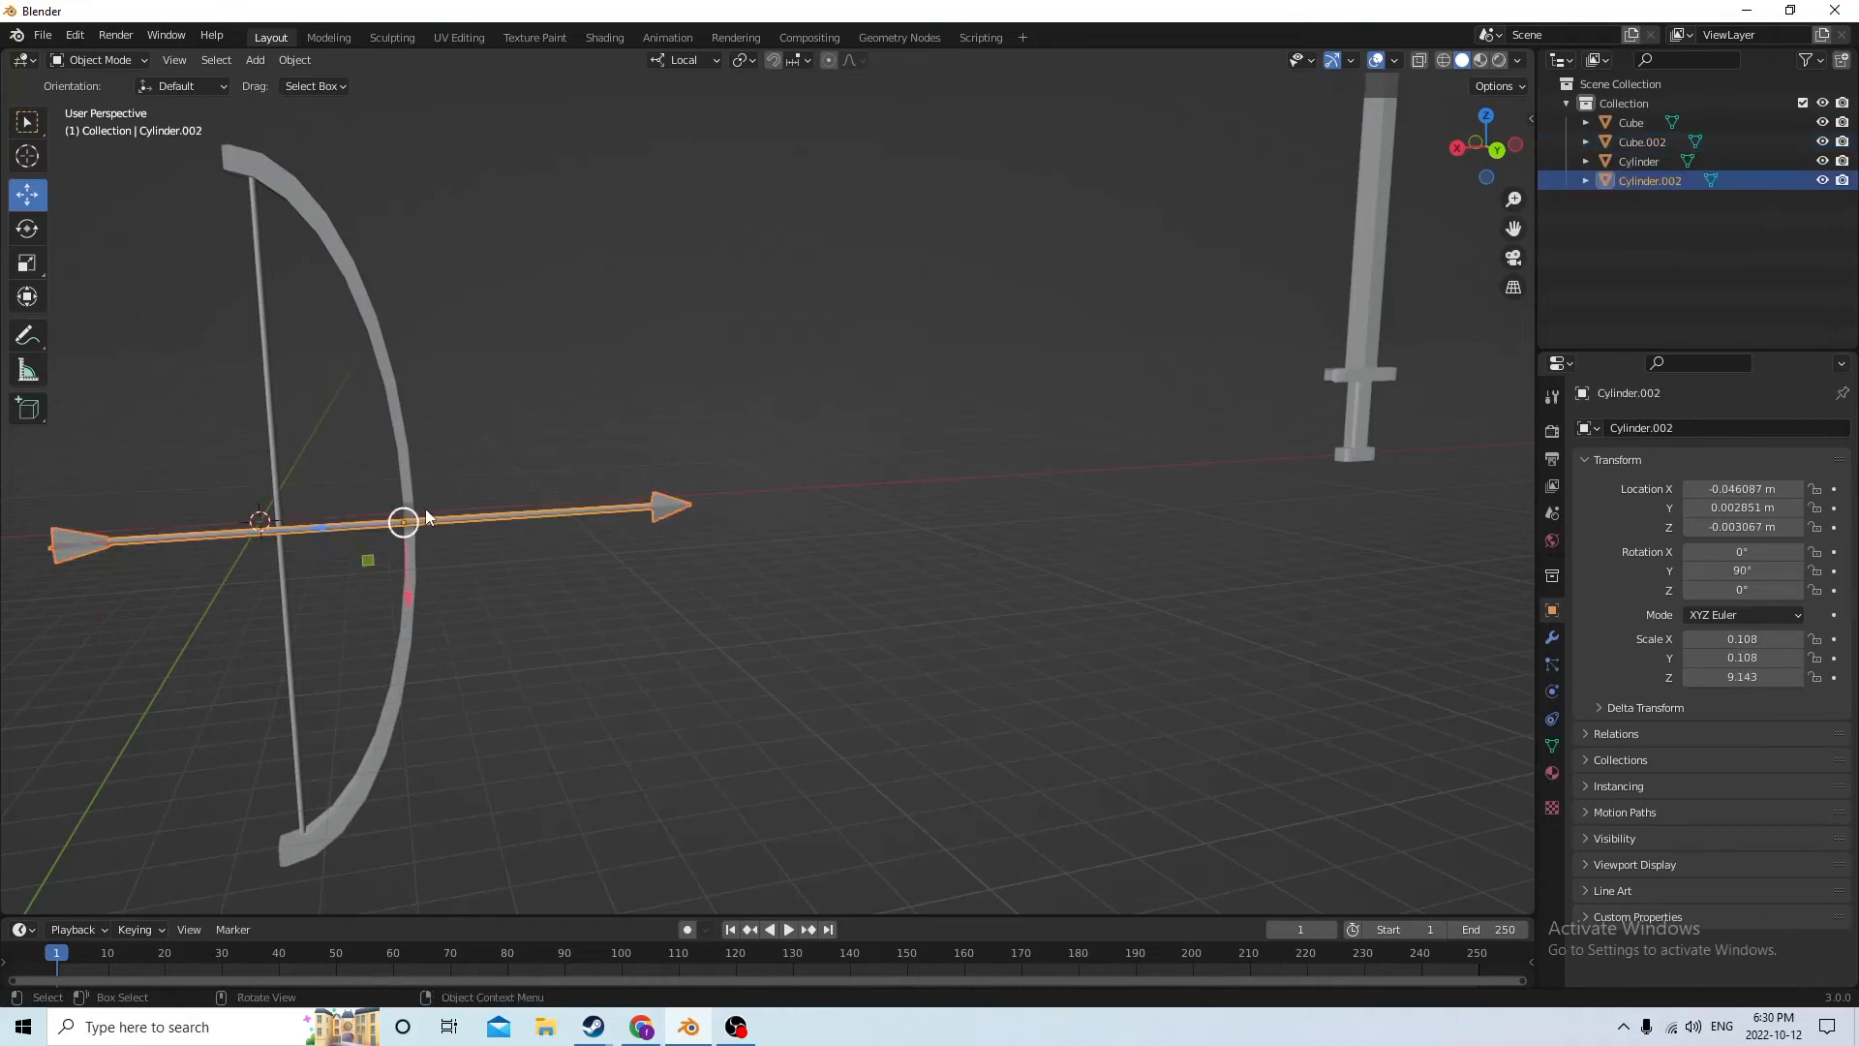
Move the joined arrow along its local Z axis, out of the bow and towards the sword
middle_drag(403, 521, 509, 562)
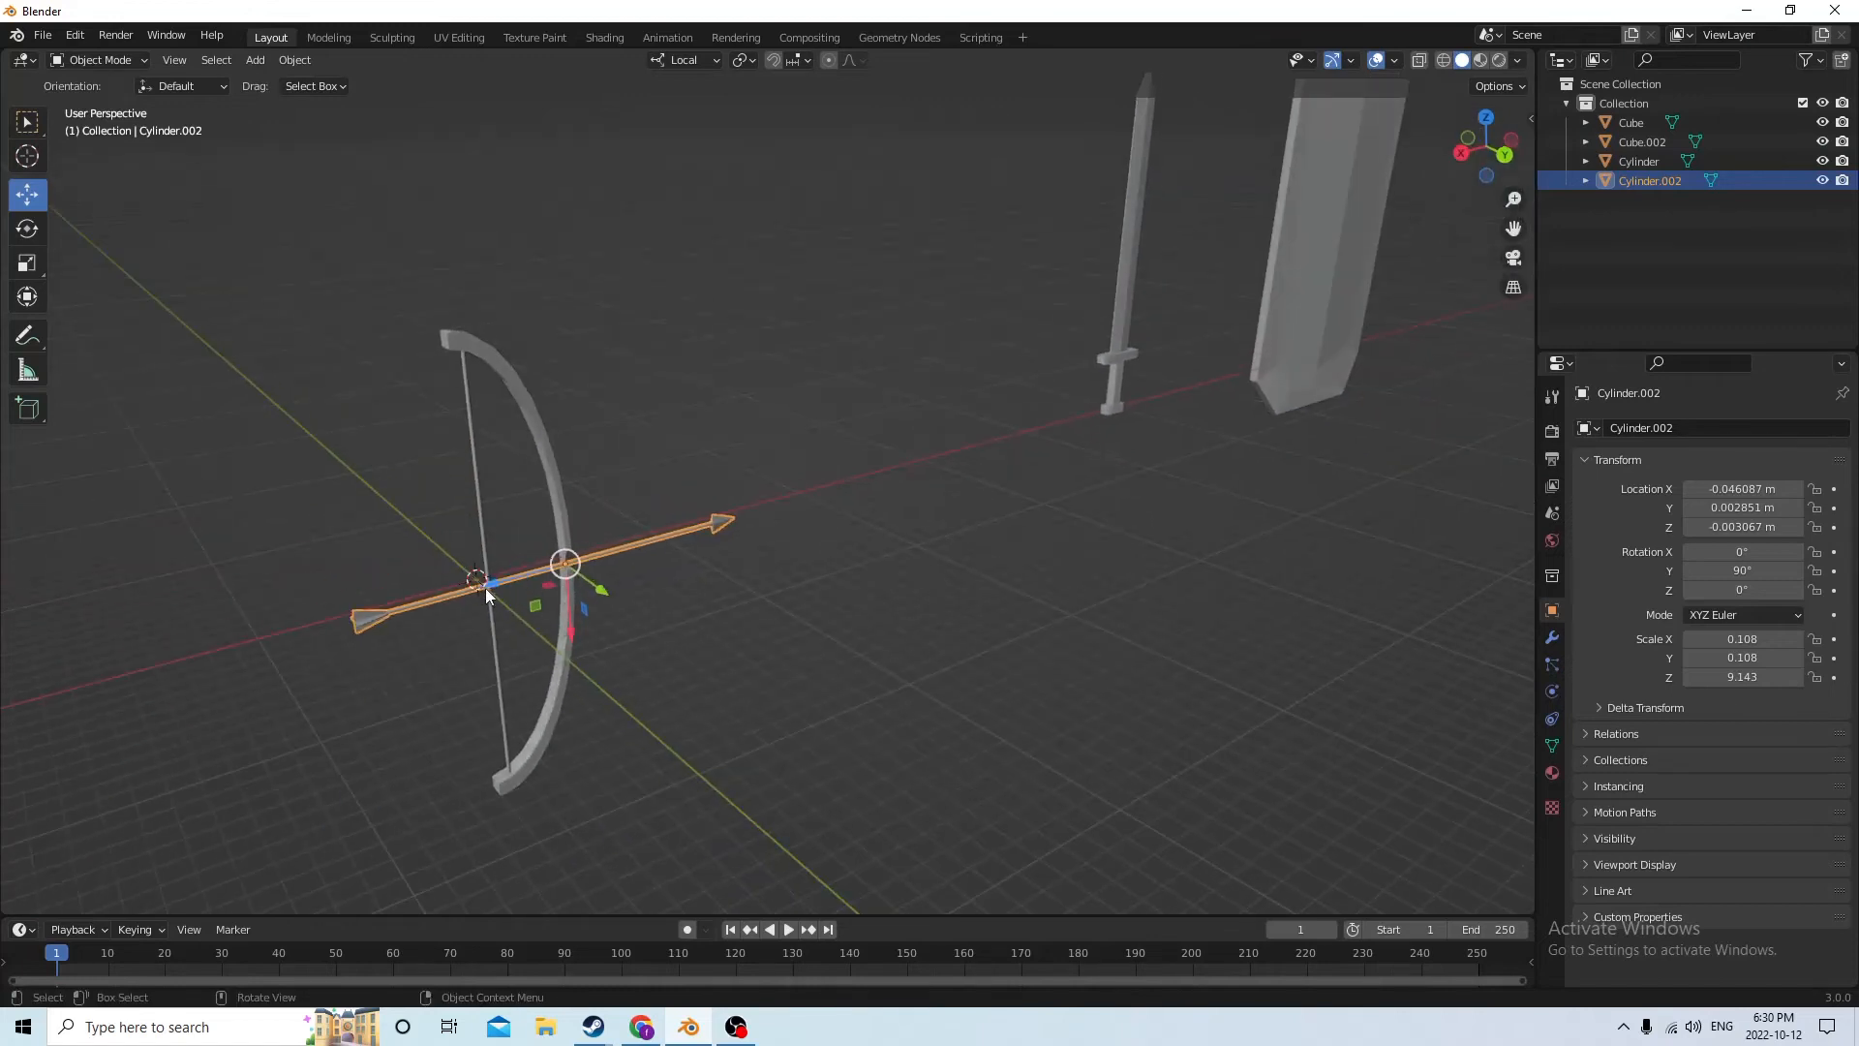
key(g)
key(z)
key(z)
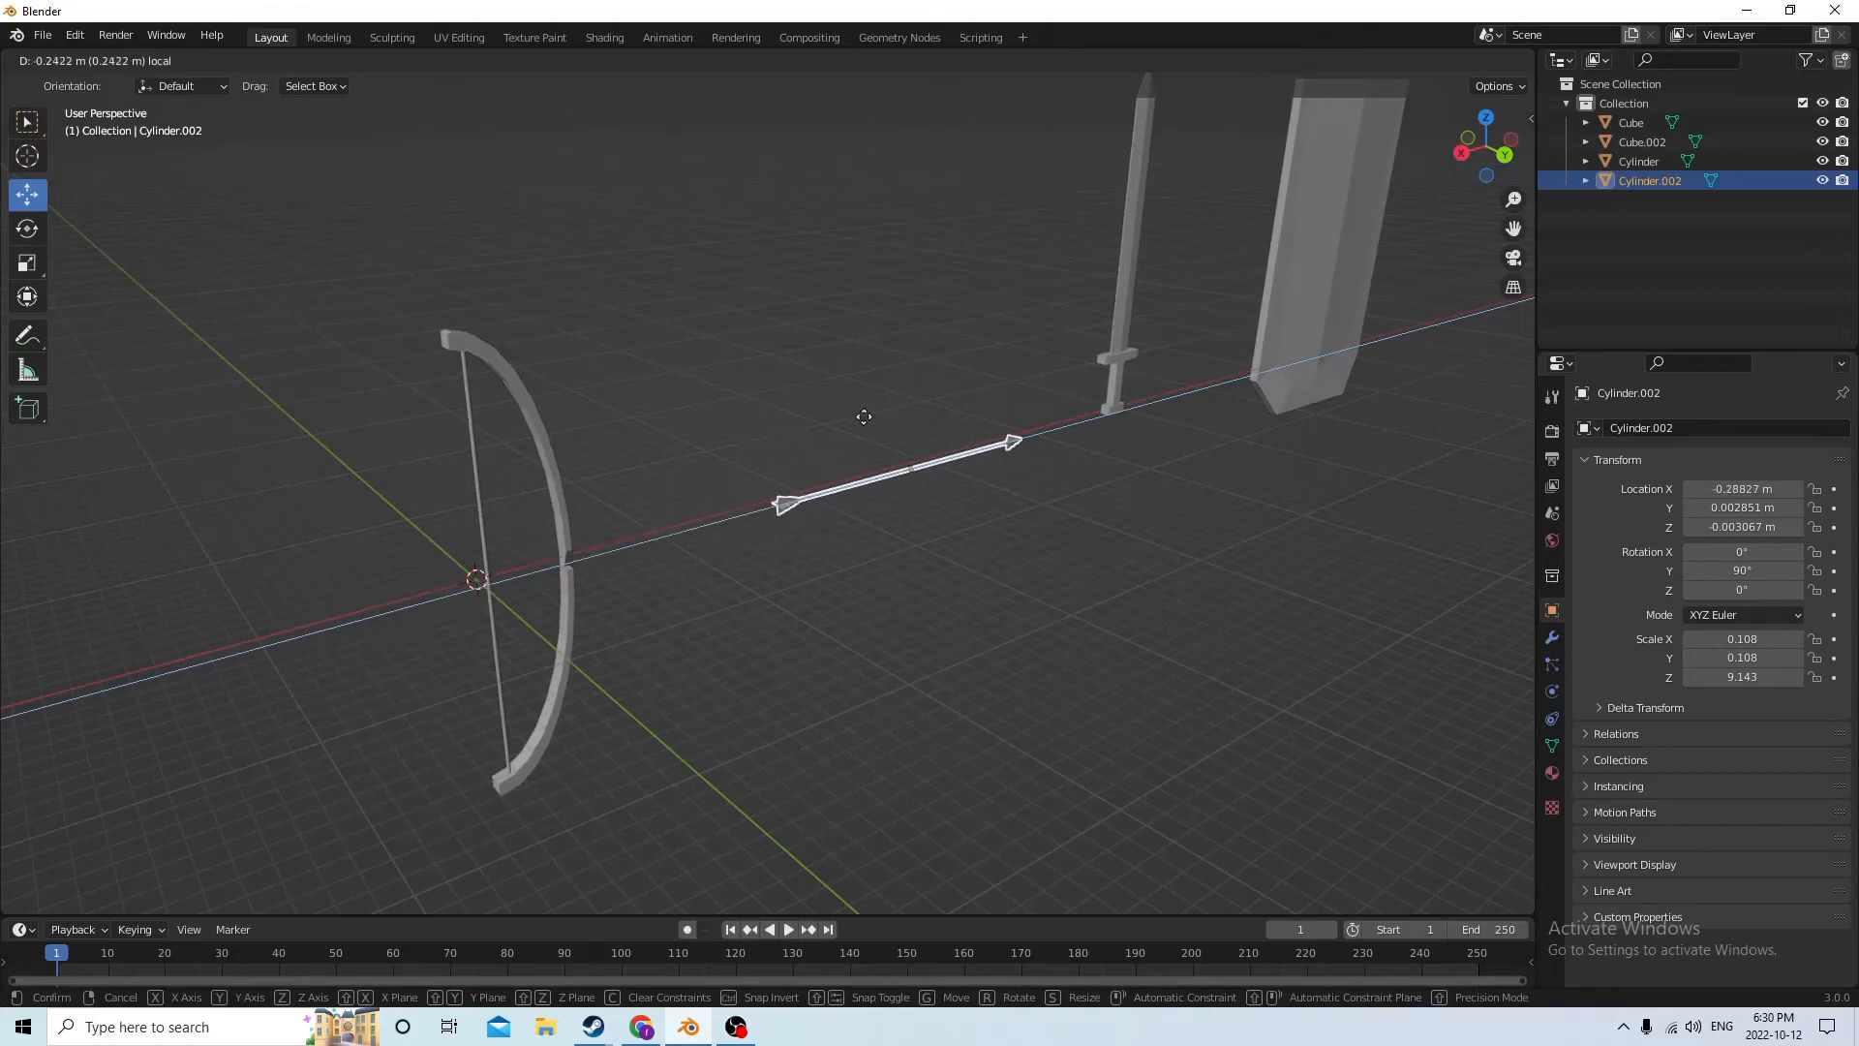
click(873, 450)
Move the bow along its local X axis to X -0.5646 m, between the sword and the shield
middle_drag(874, 449, 579, 482)
click(595, 492)
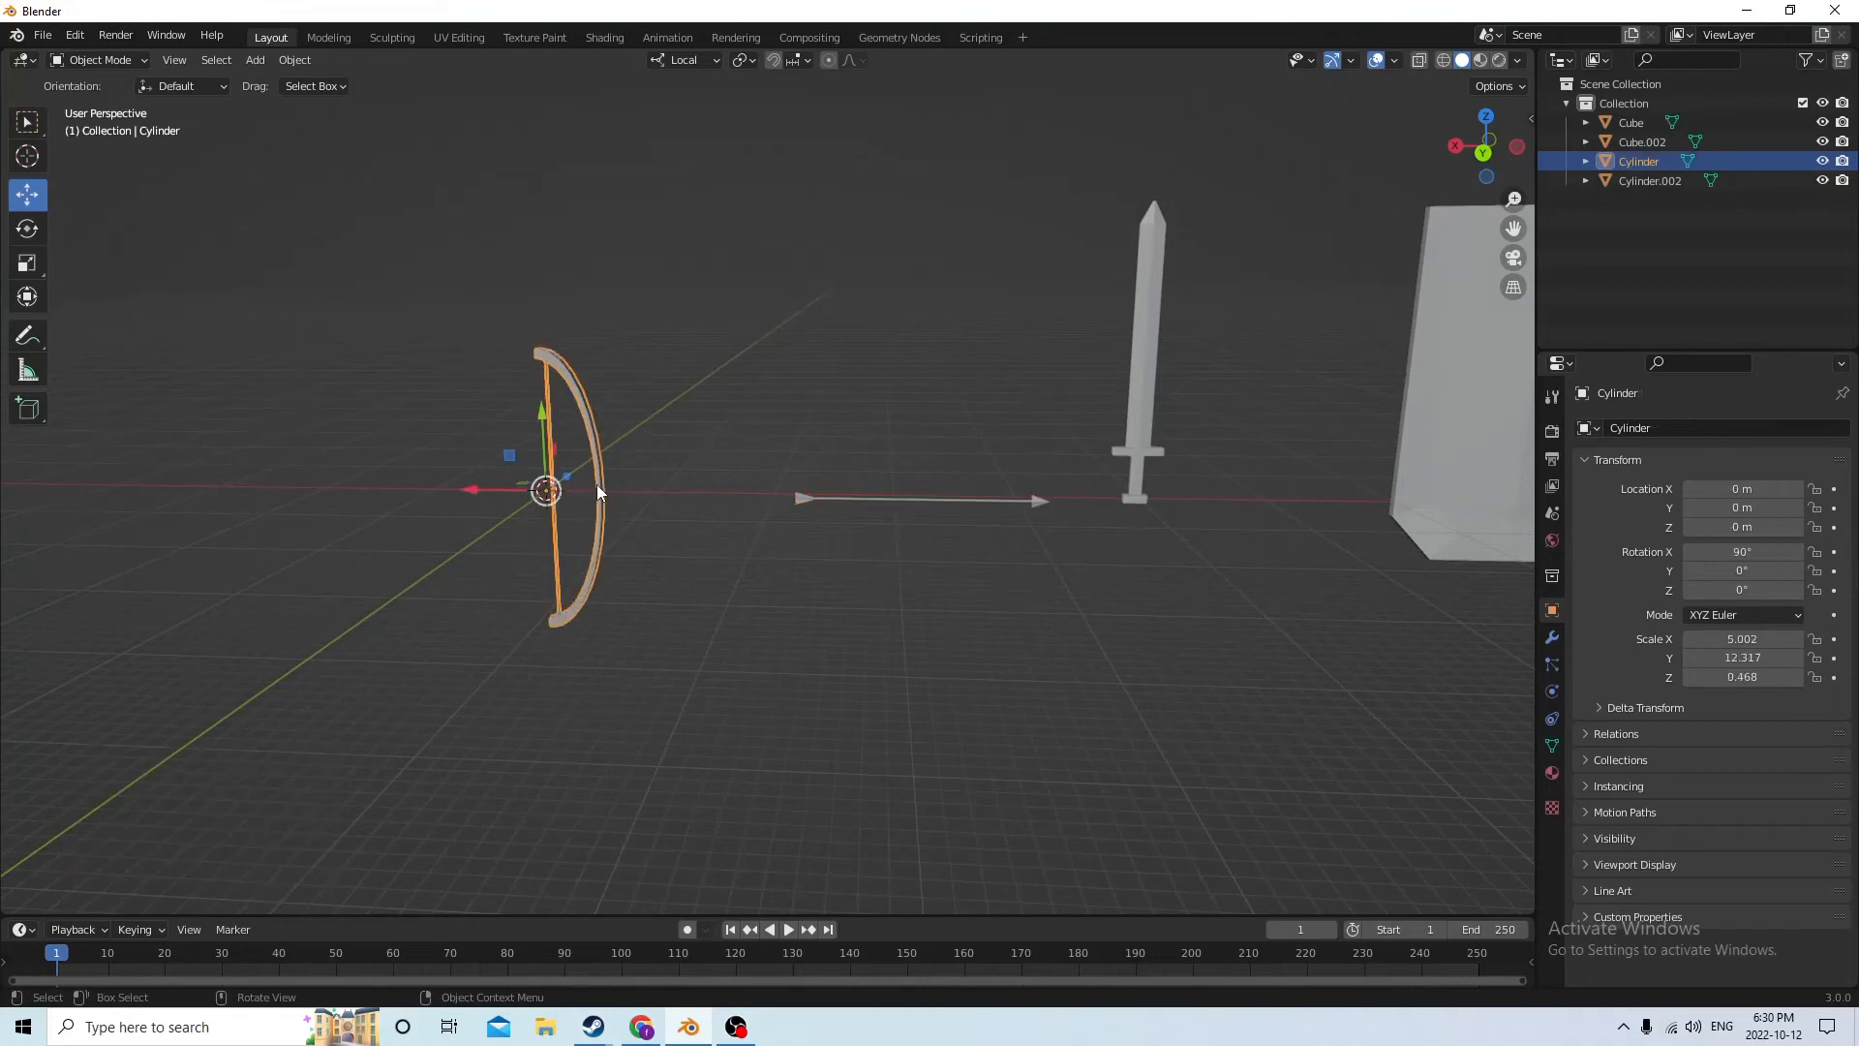
key(g)
key(x)
key(x)
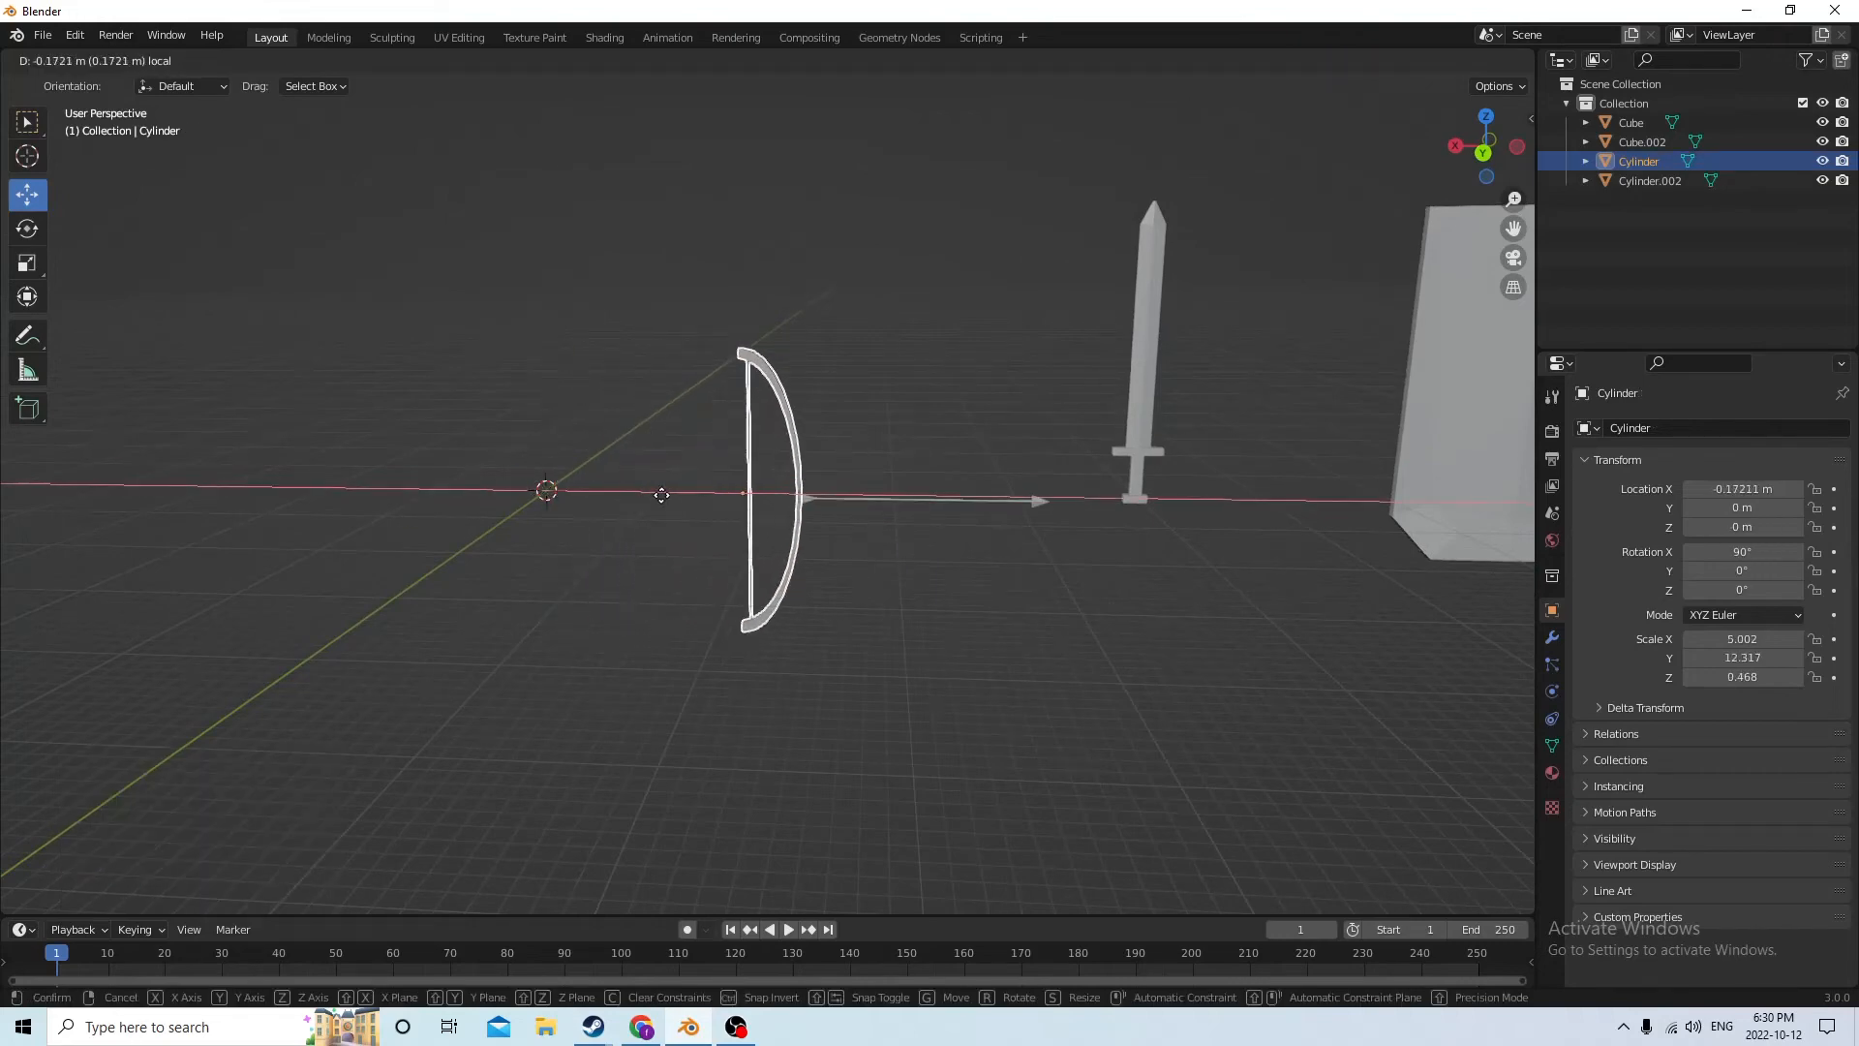
click(1143, 489)
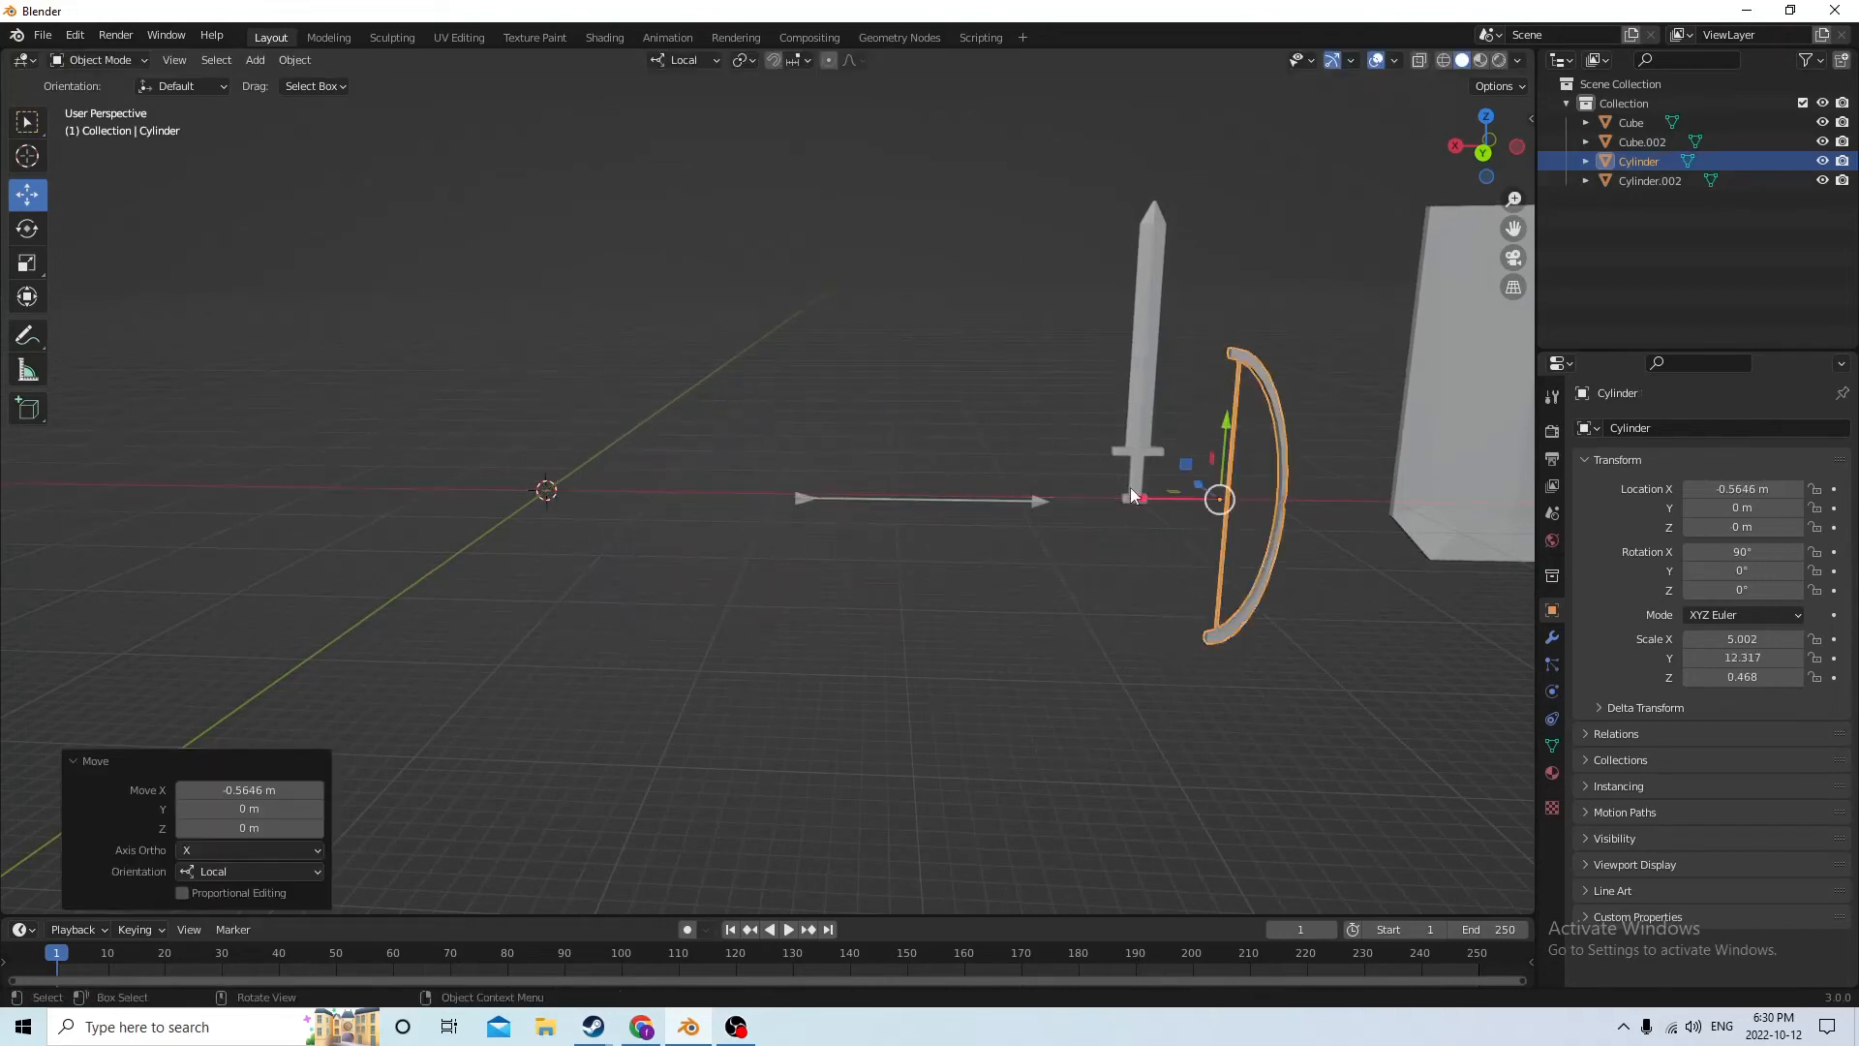
Move the arrow along its local Z axis by -0.035216 m, closer to the sword
click(940, 497)
drag(840, 502, 888, 502)
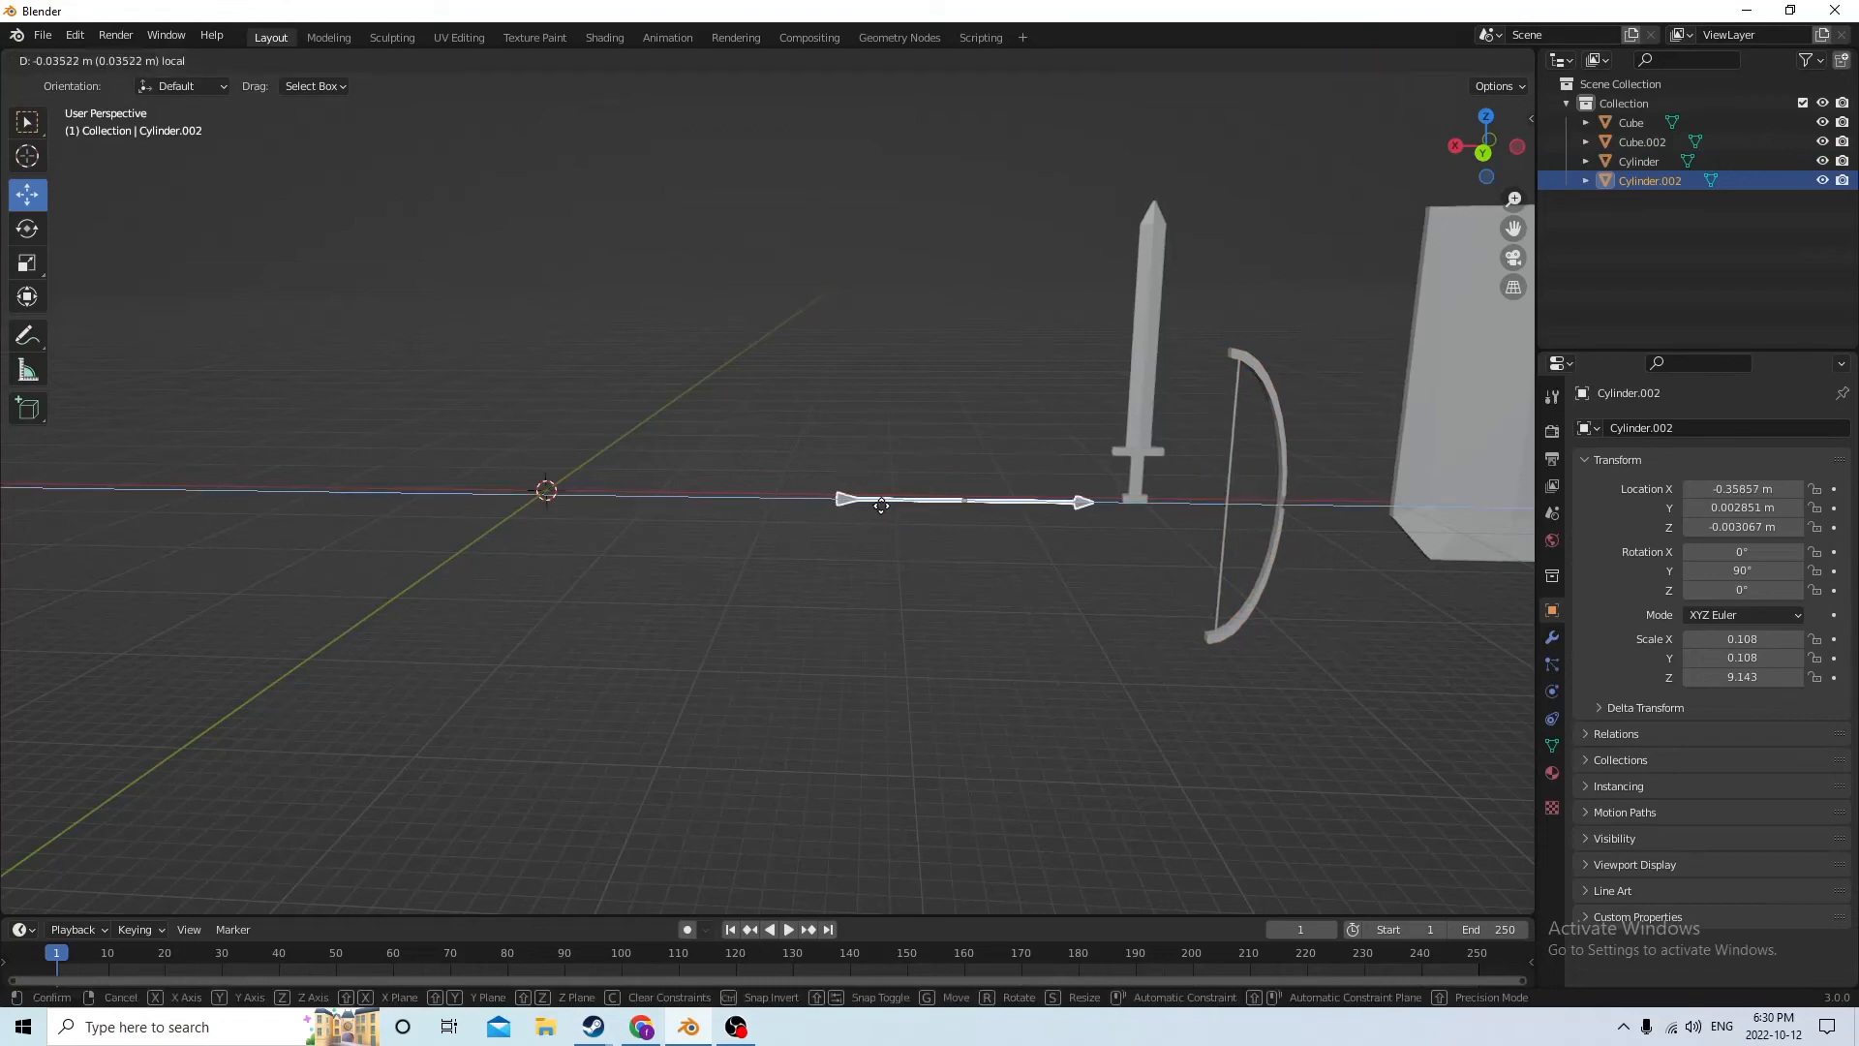
middle_drag(889, 503, 817, 567)
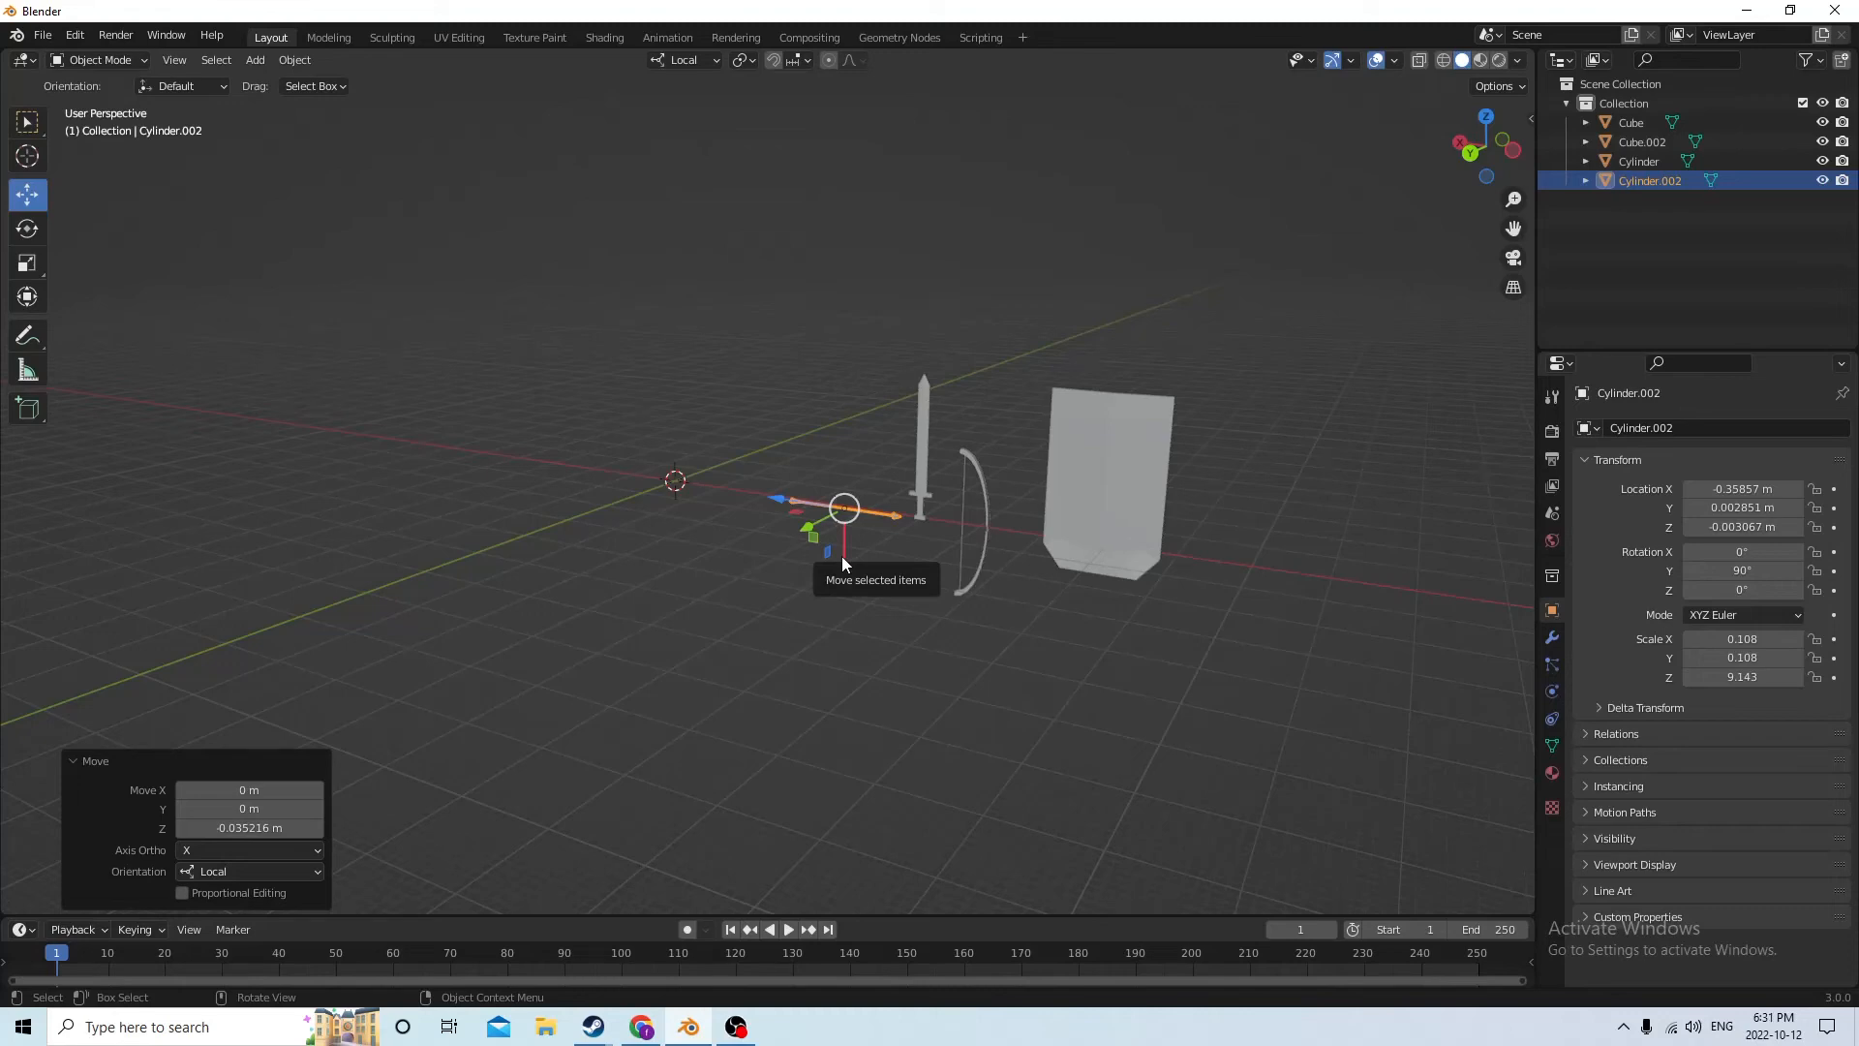
middle_drag(794, 649, 871, 608)
scroll(877, 438, up, 3)
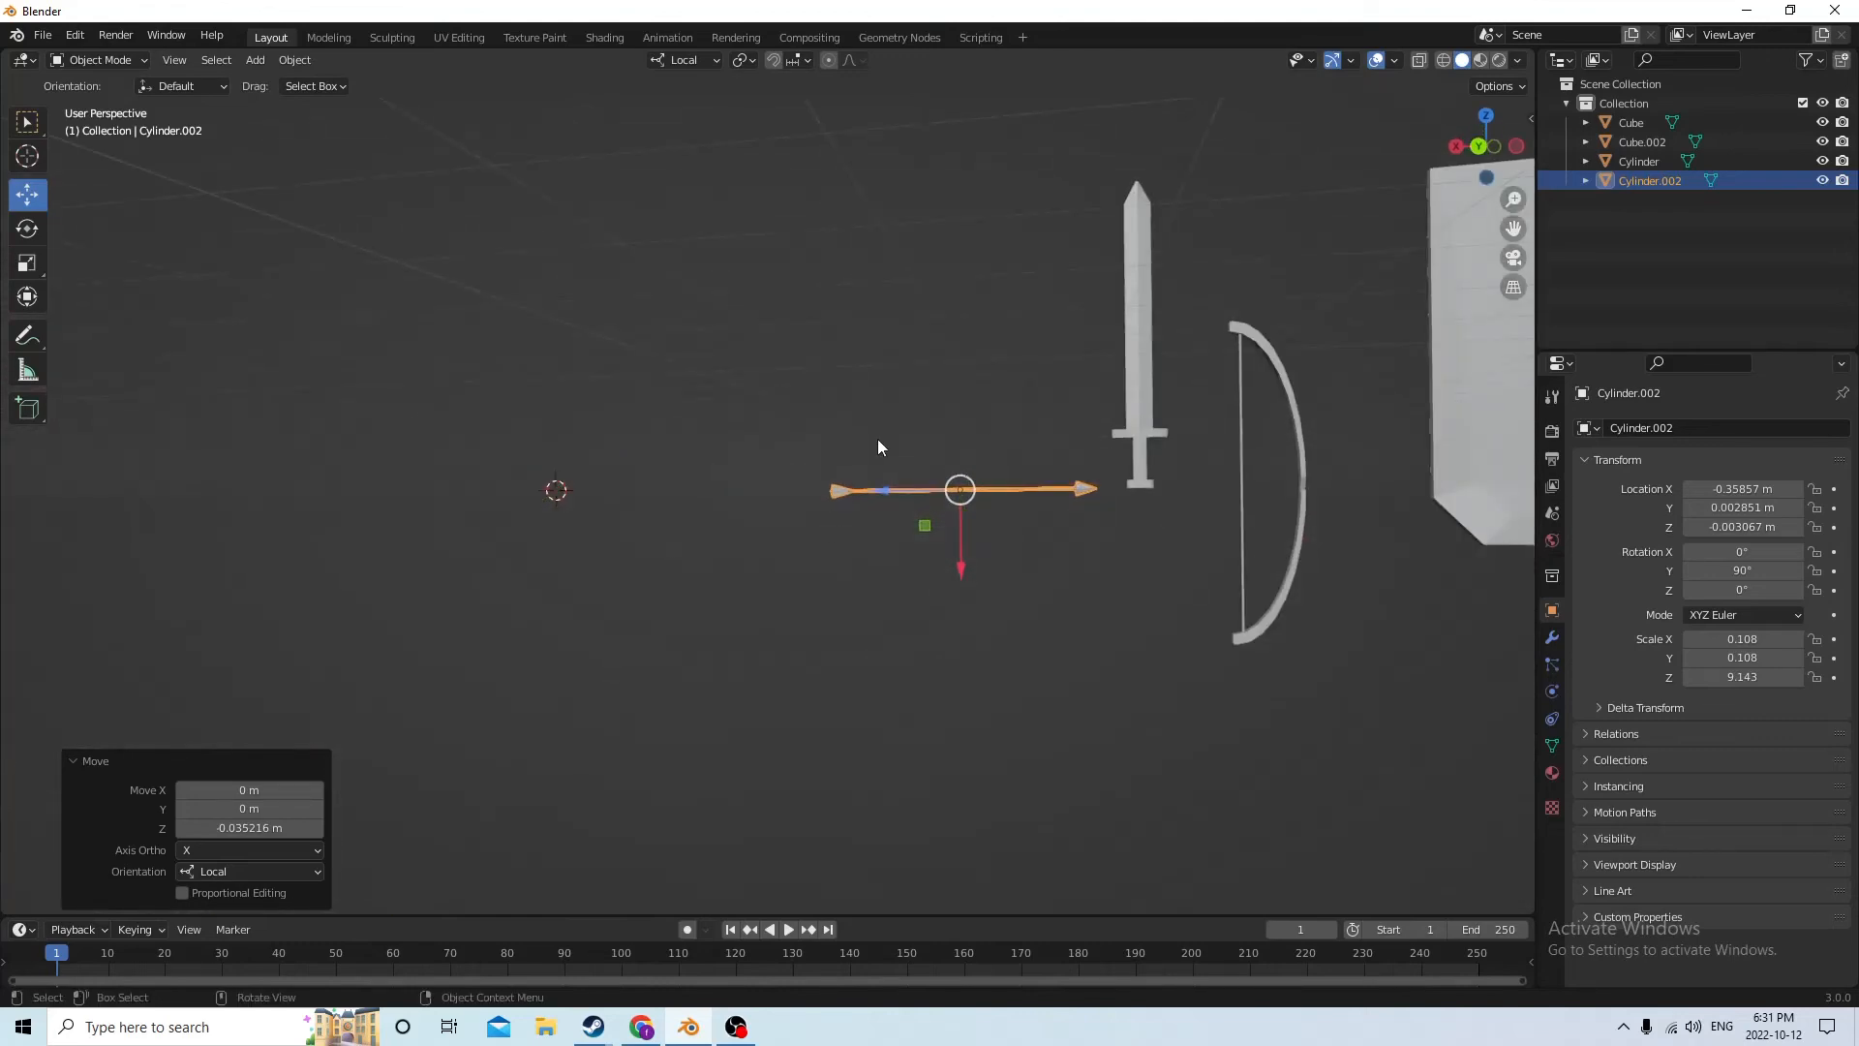
middle_drag(880, 445, 1333, 314)
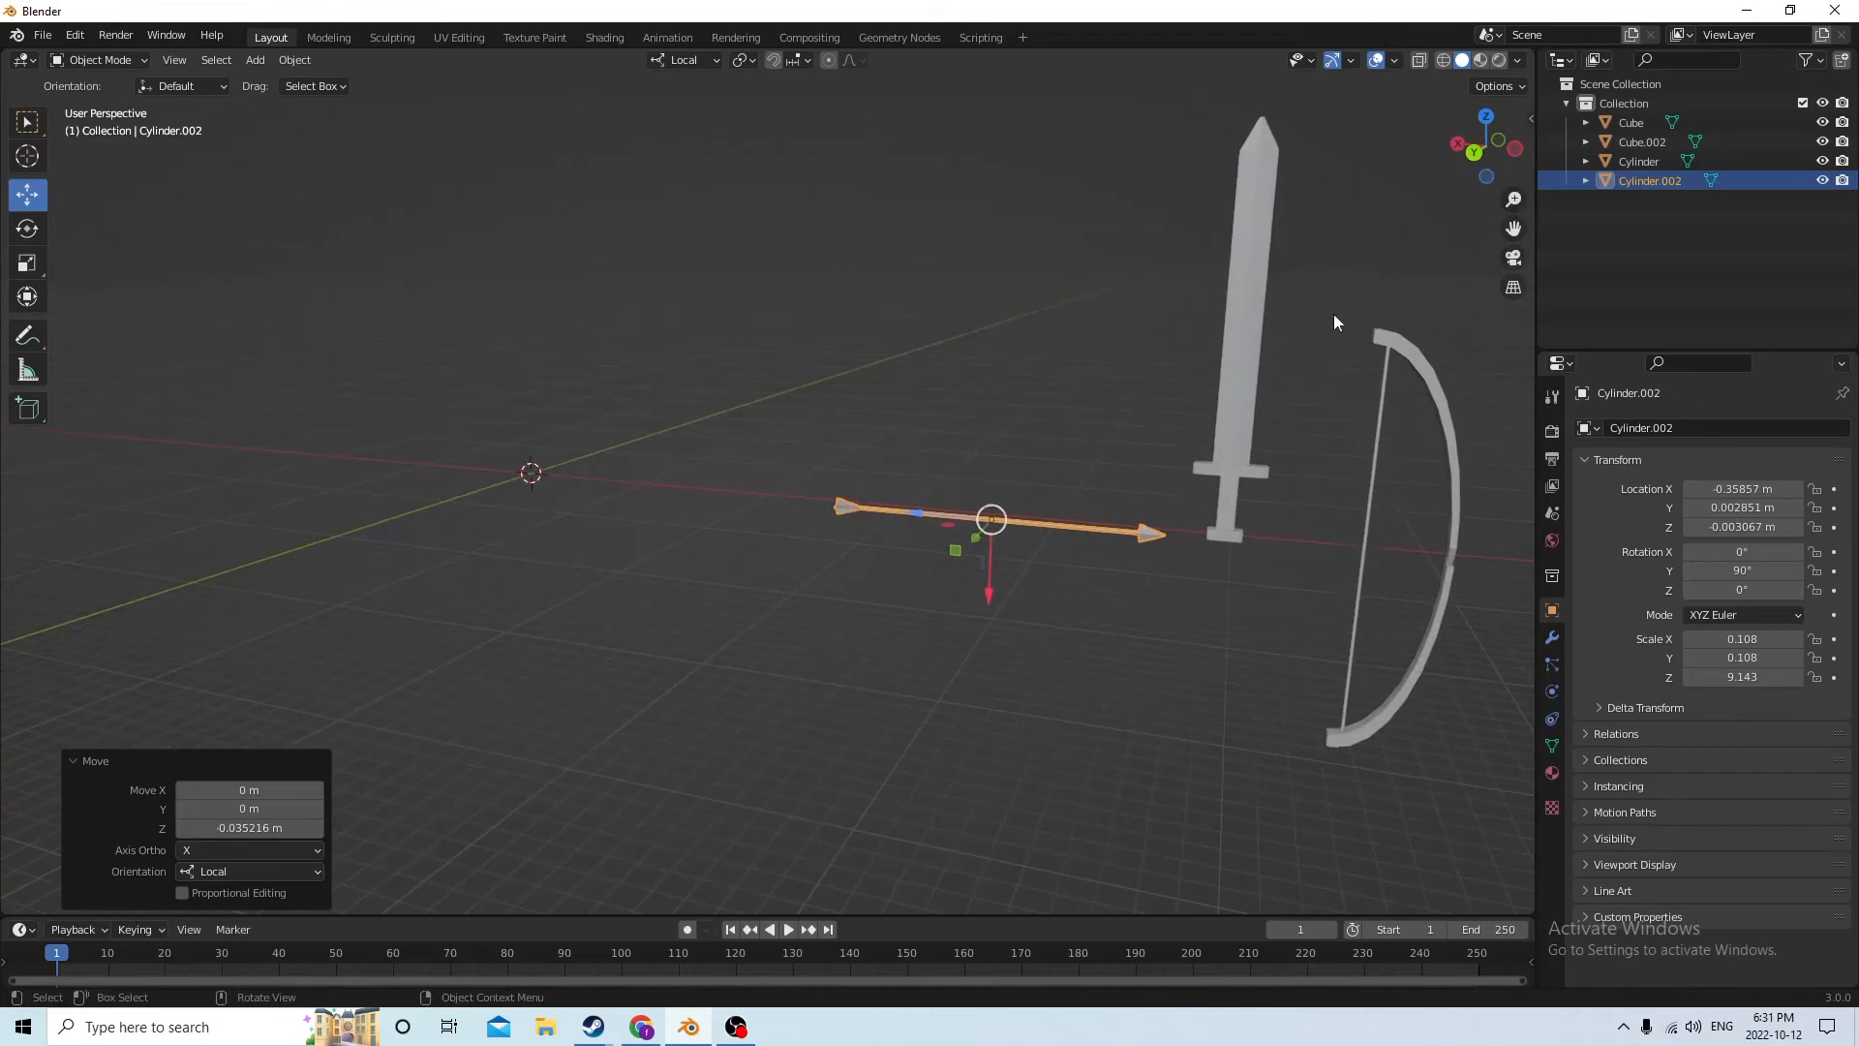
middle_drag(1254, 442, 1259, 432)
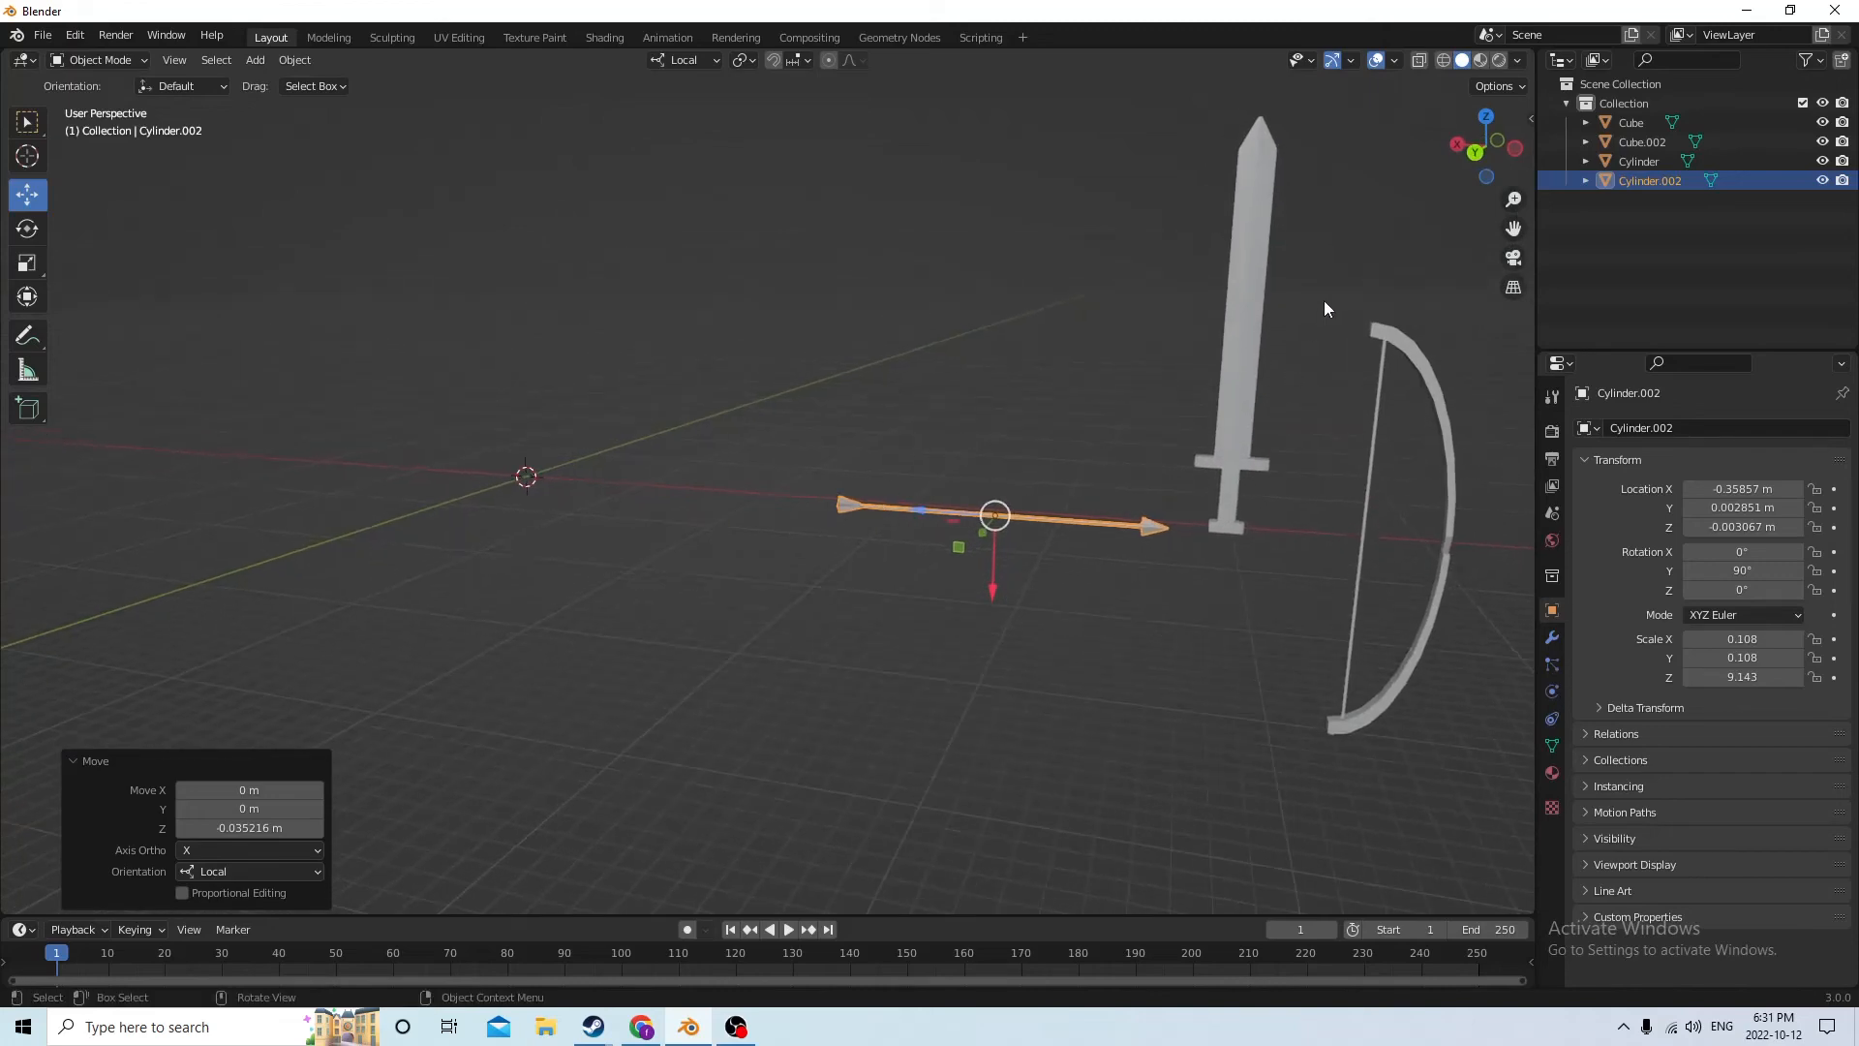
Show the viewport in Material Preview and create a new material for the arrow in Edit Mode
click(1482, 66)
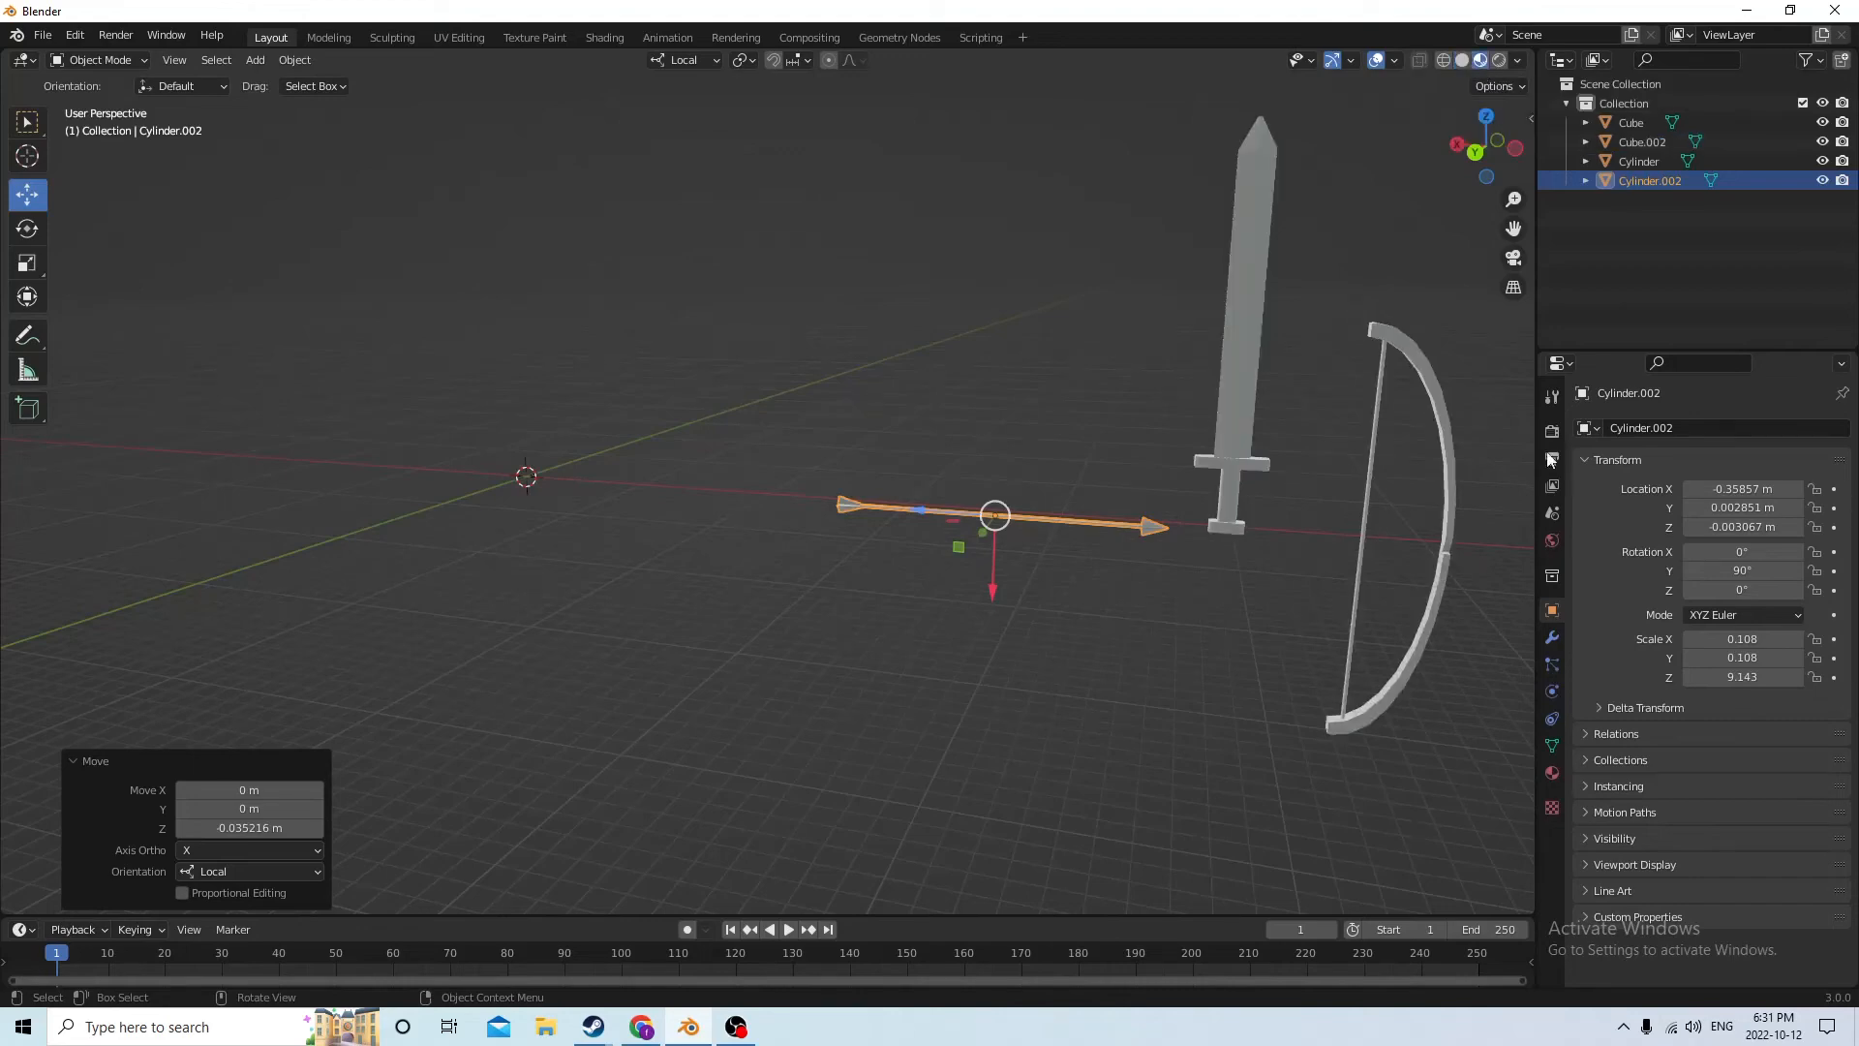
click(1553, 772)
key(Tab)
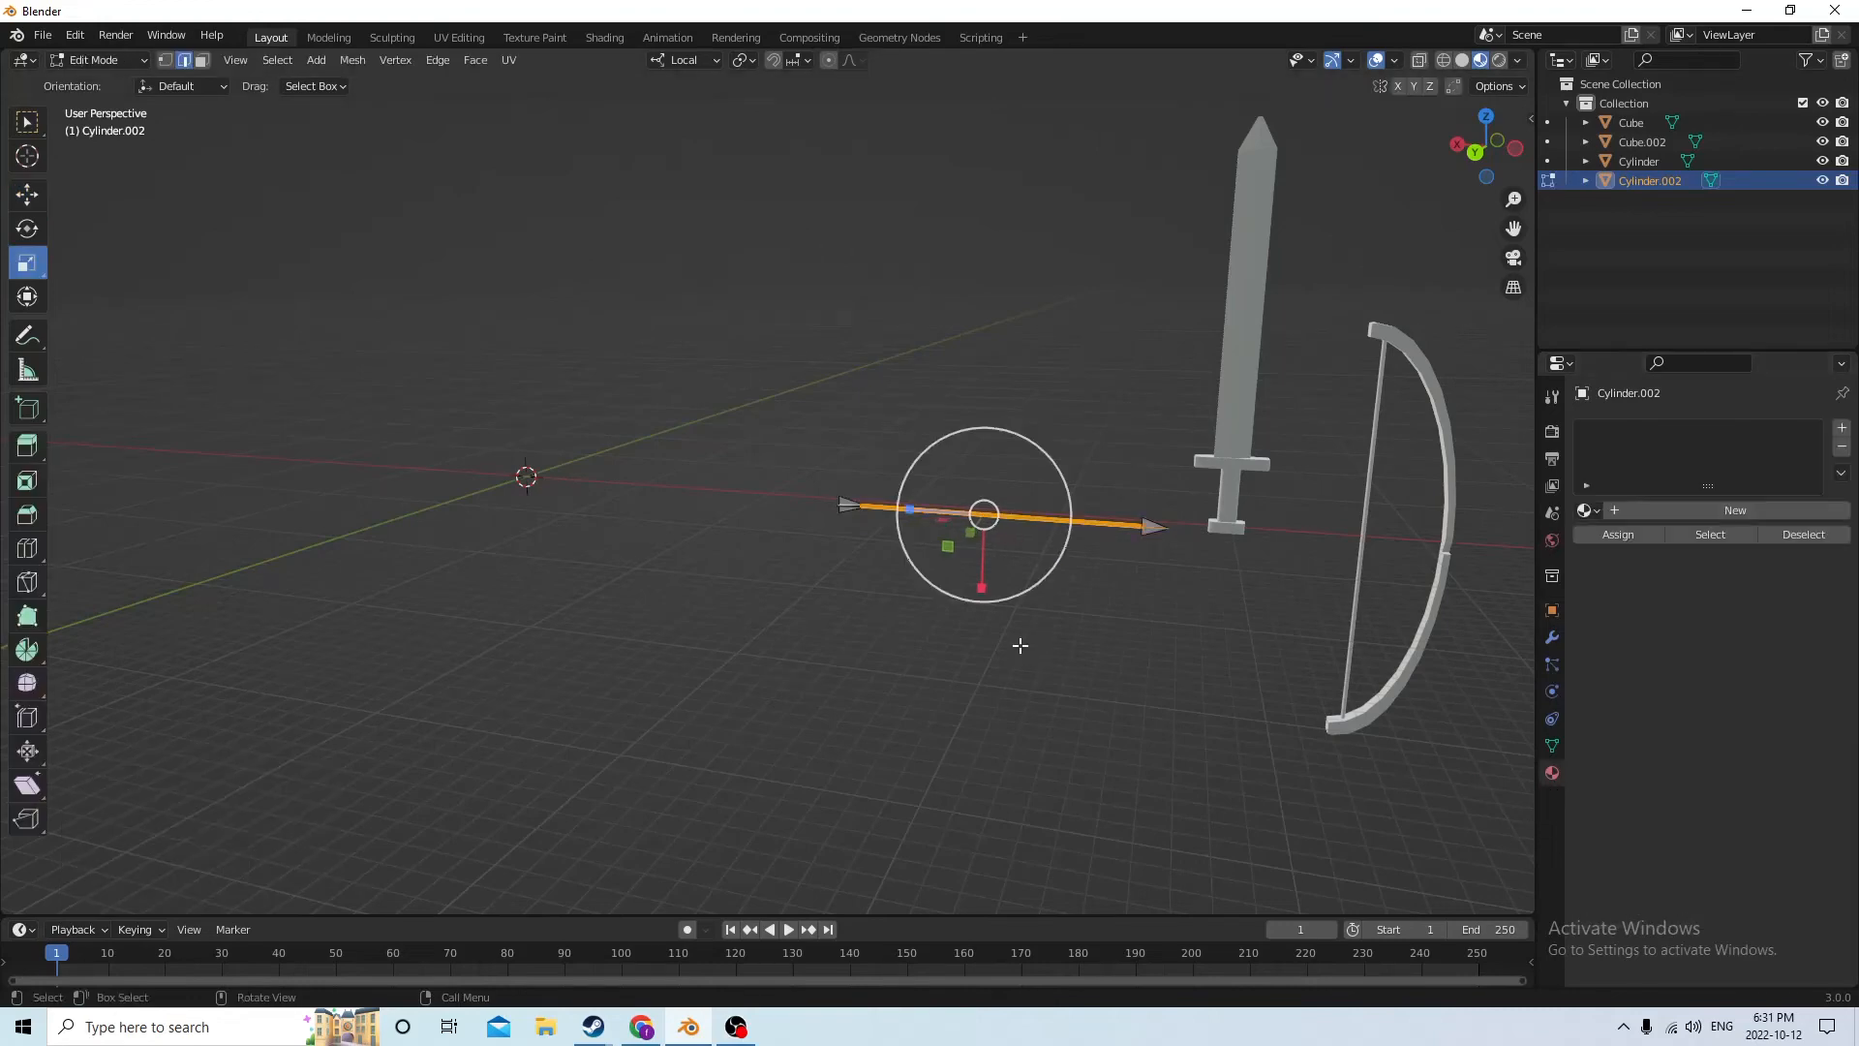
click(1704, 513)
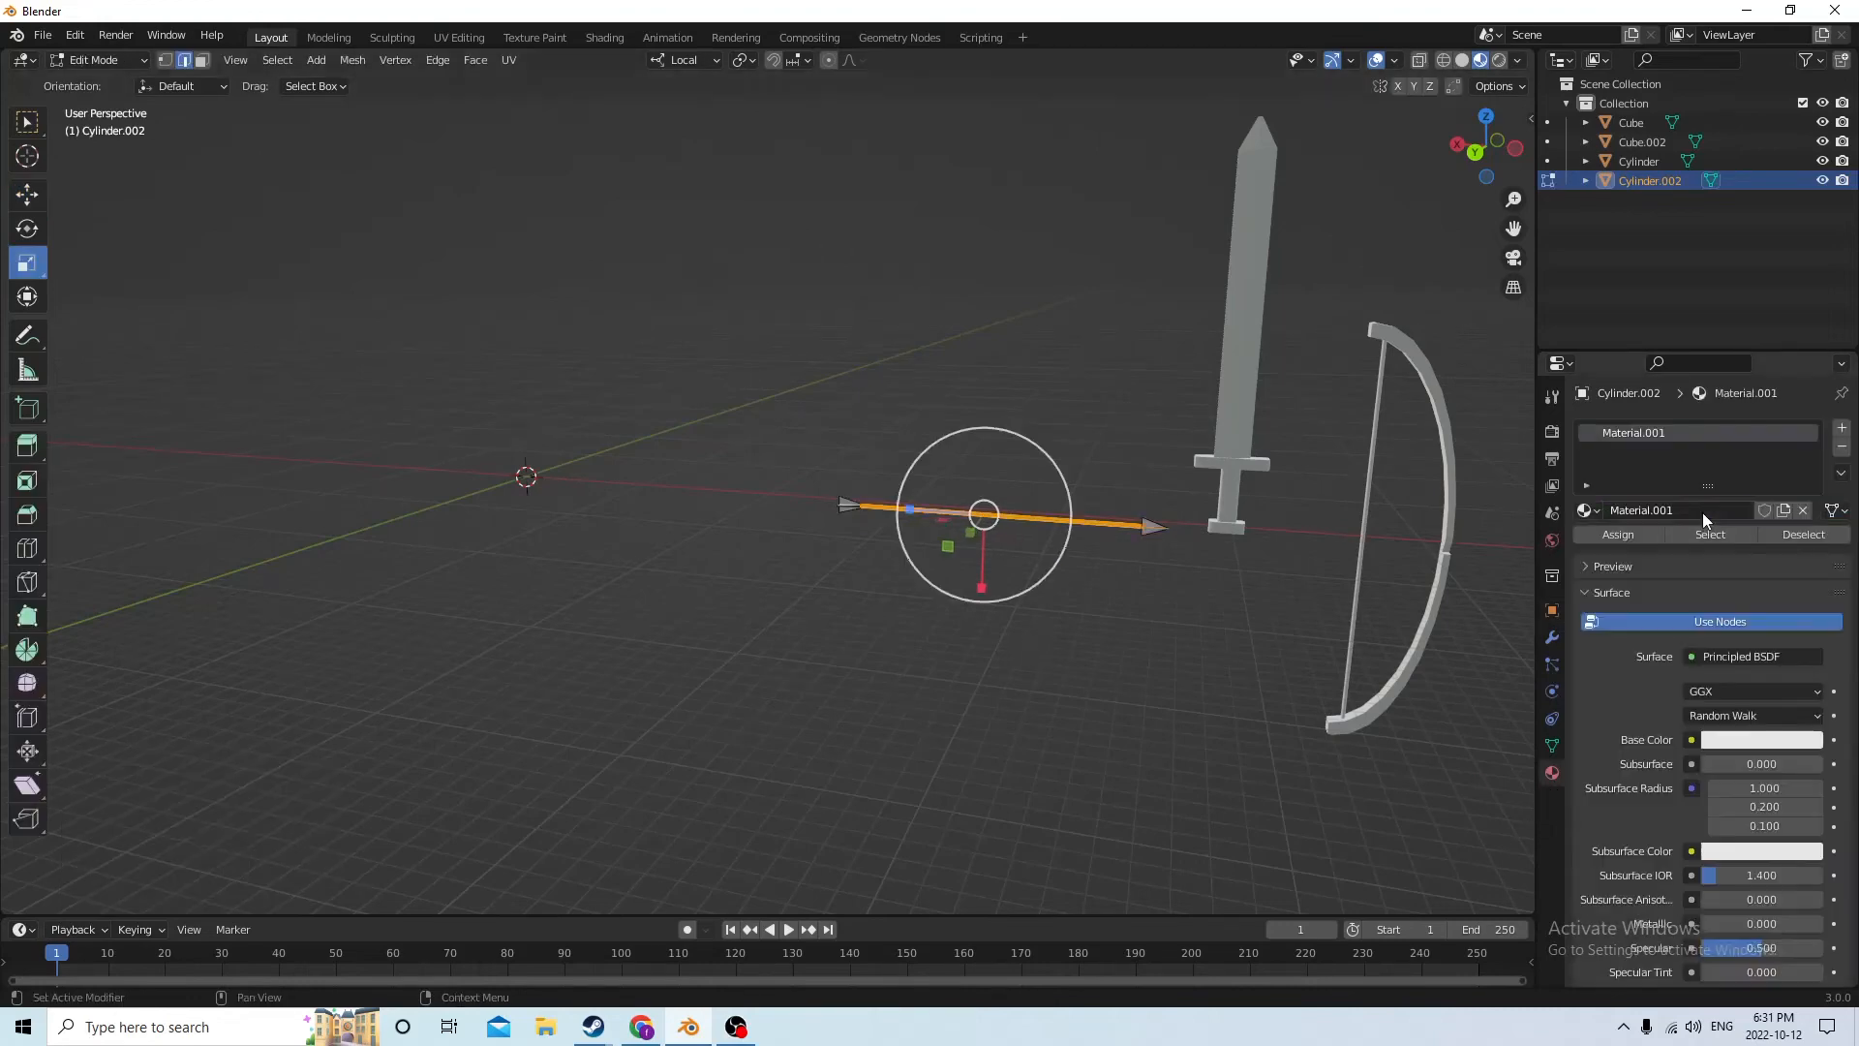
click(1733, 743)
scroll(1059, 485, up, 3)
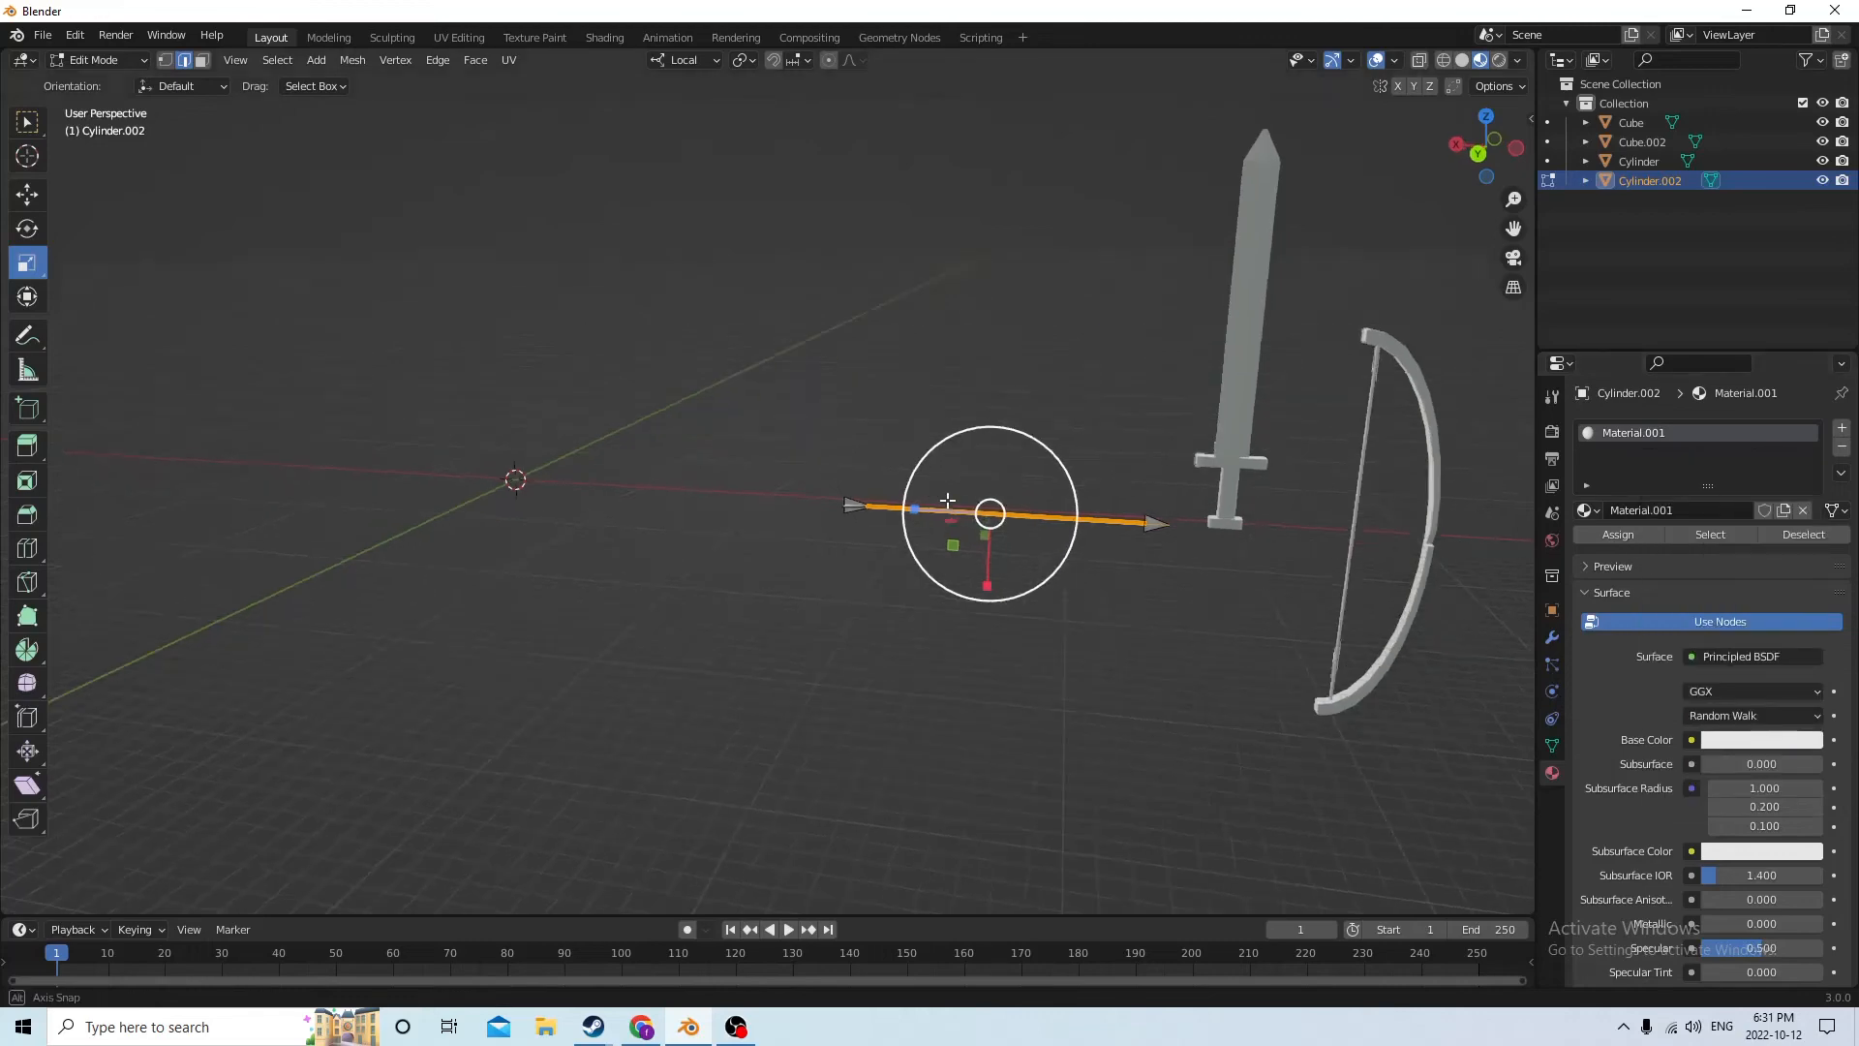
Select the arrow's entire mesh in Edit Mode and assign it the first material with an orange base color
key(Tab)
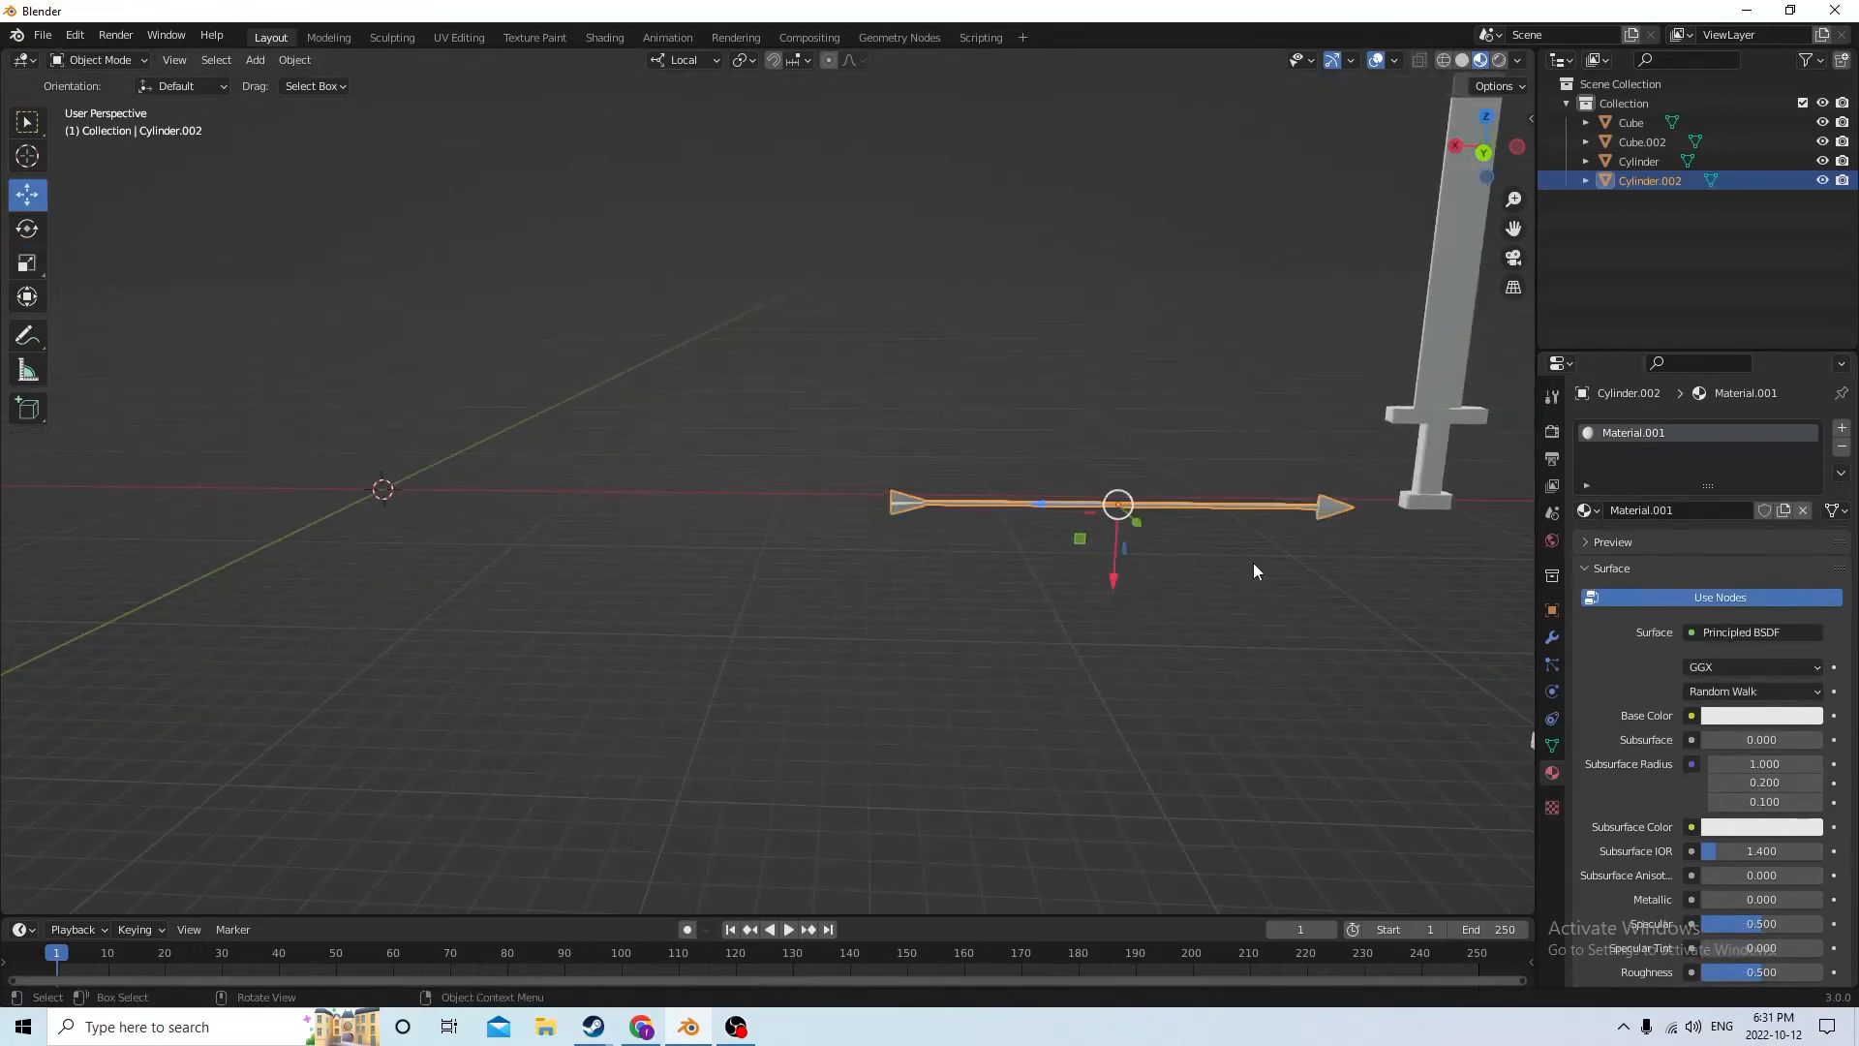
click(1171, 592)
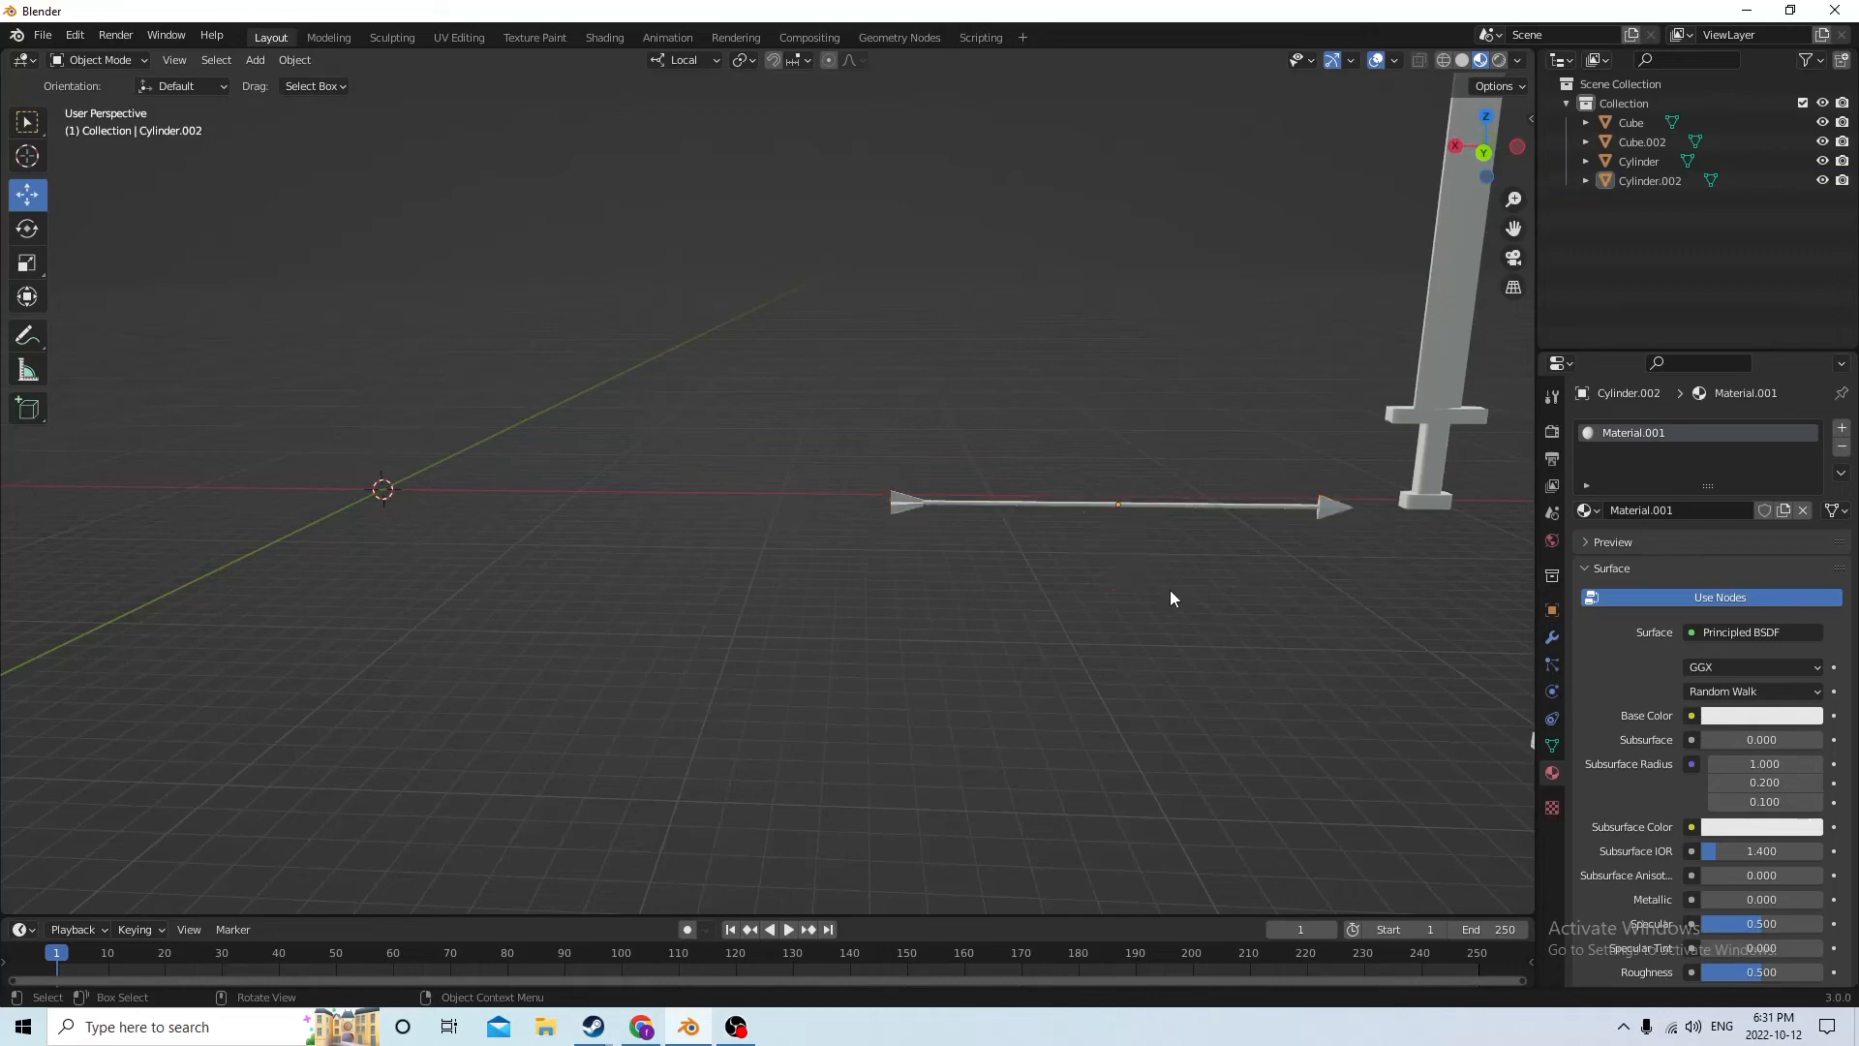
click(1150, 510)
key(Tab)
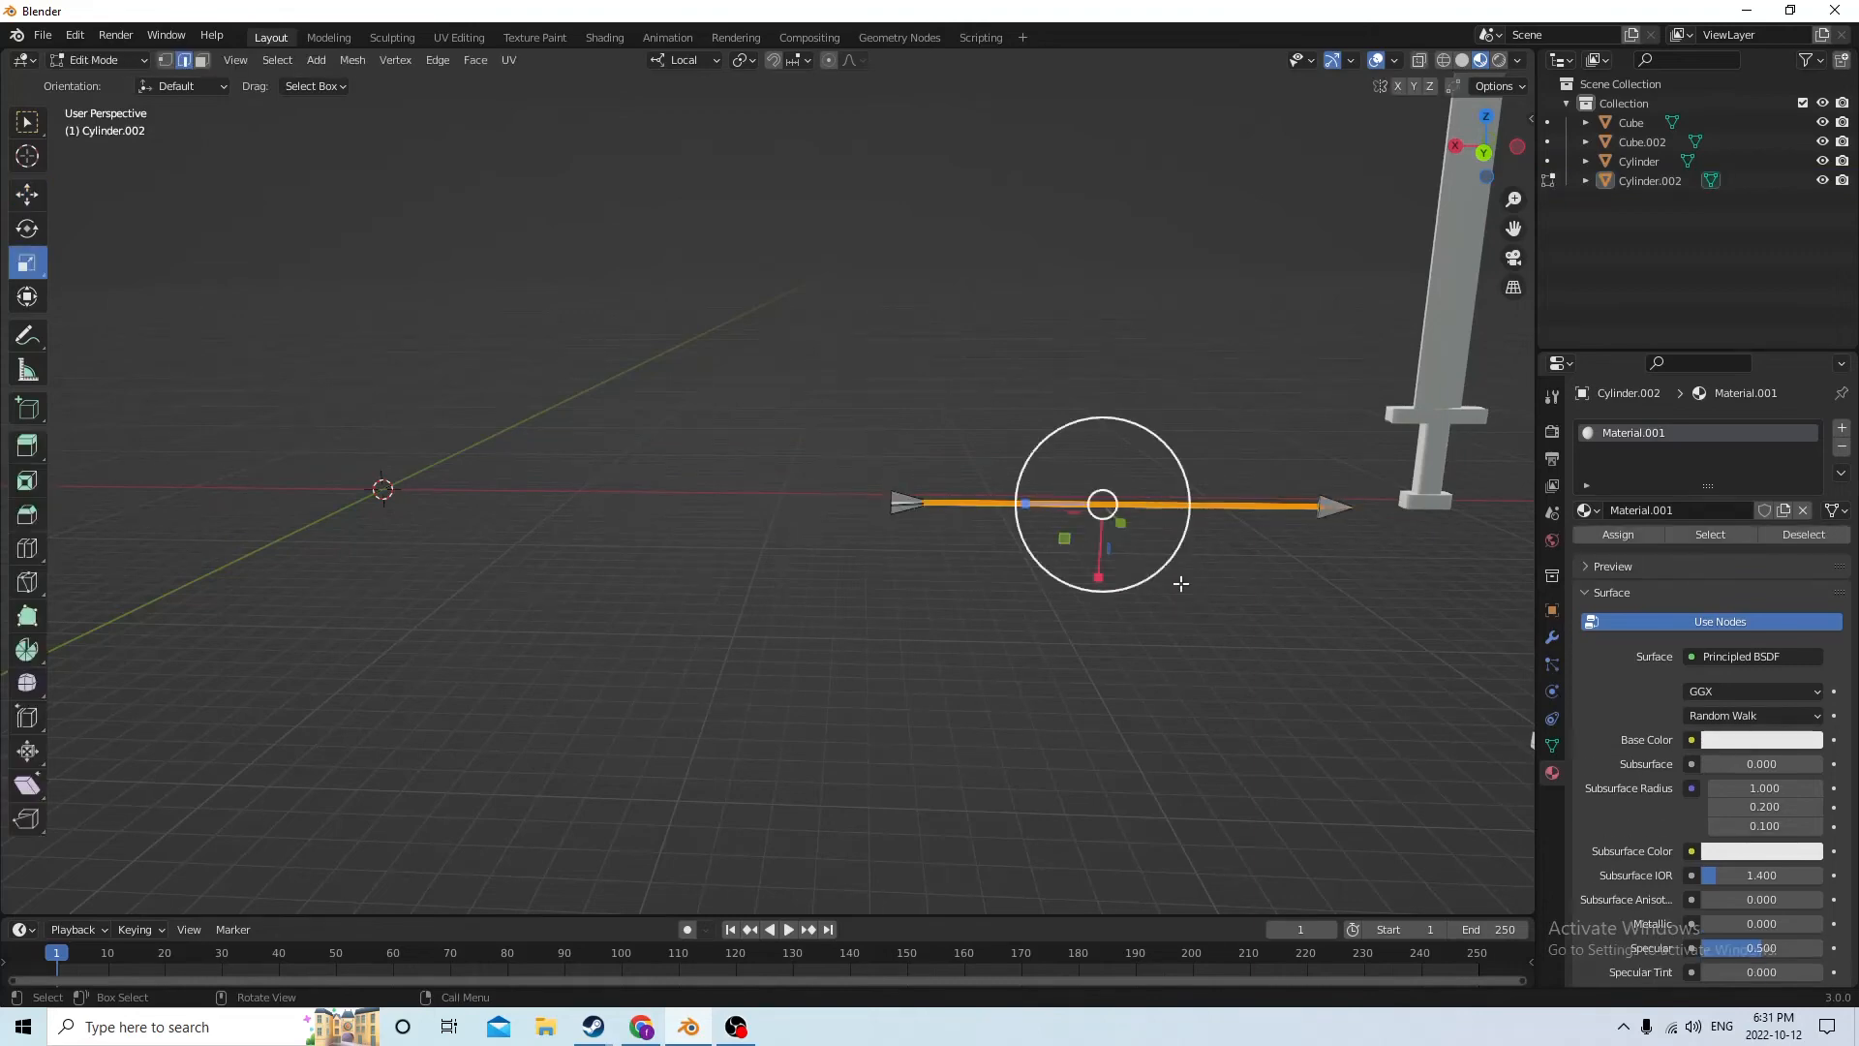
click(1327, 457)
key(a)
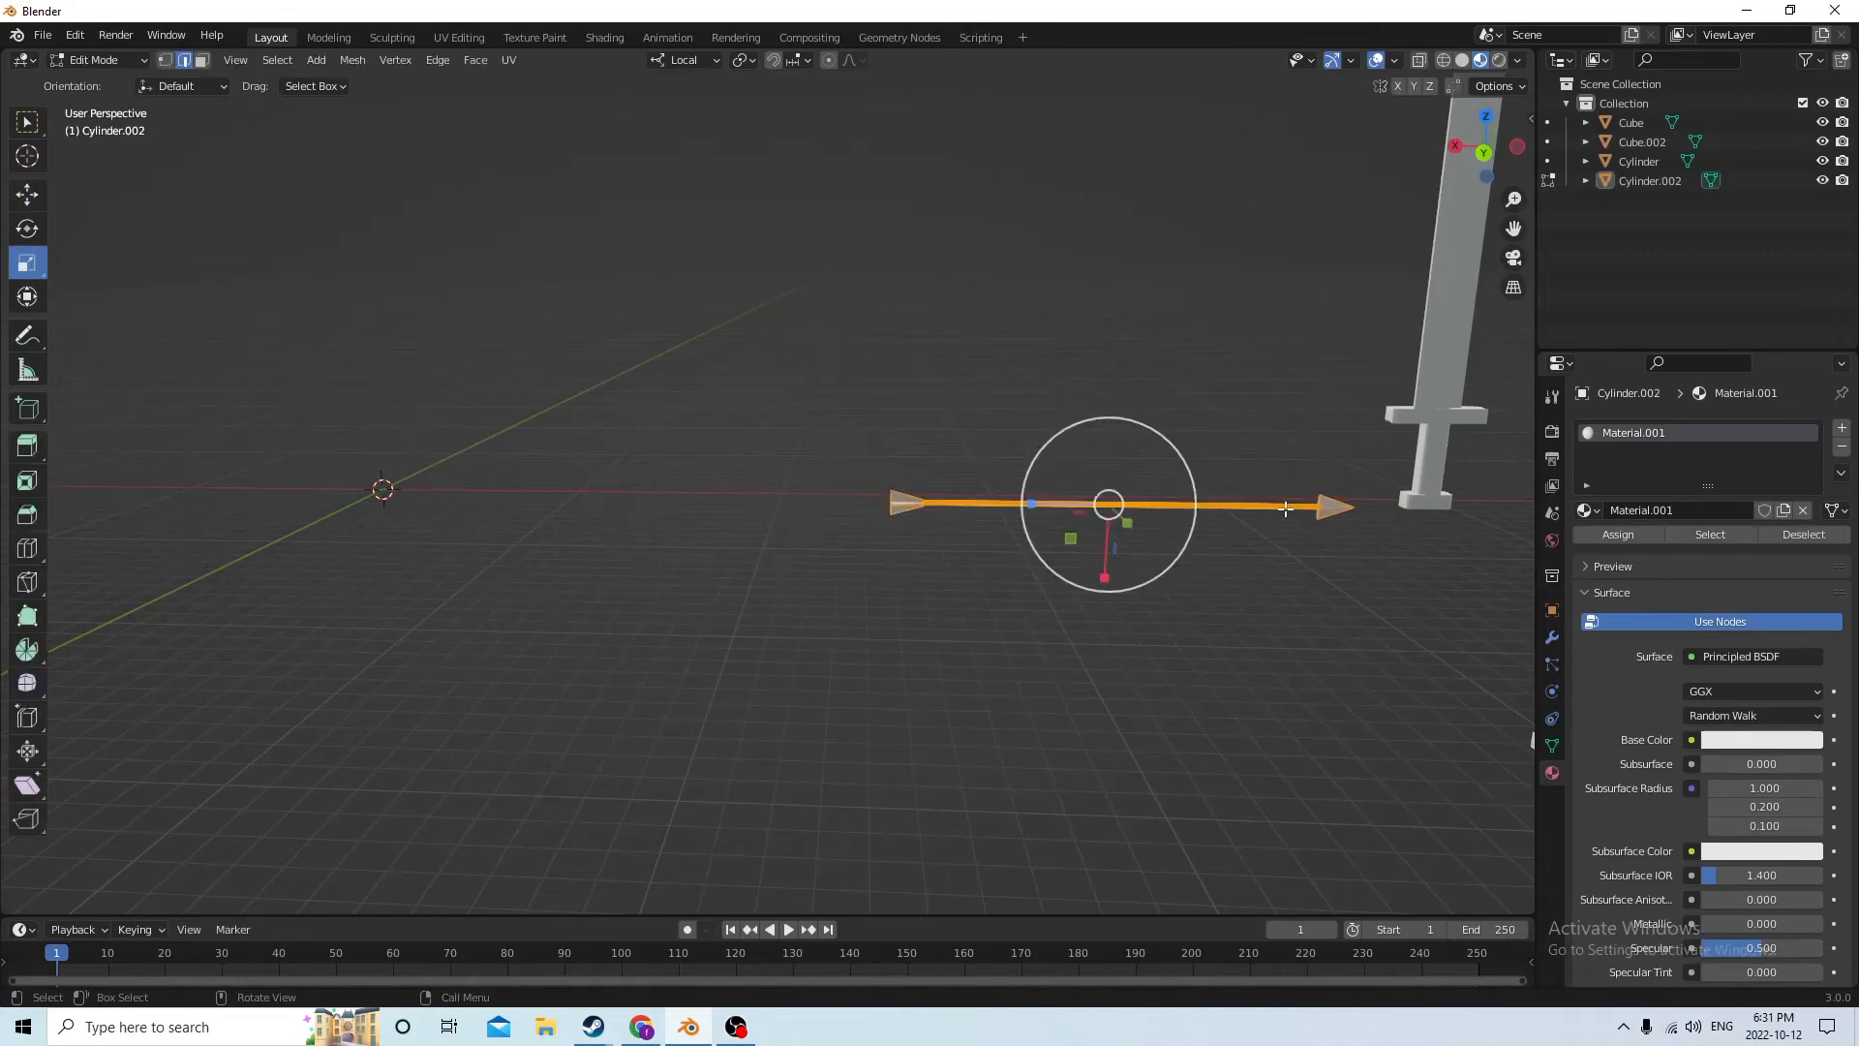
middle_drag(1191, 482, 1142, 483)
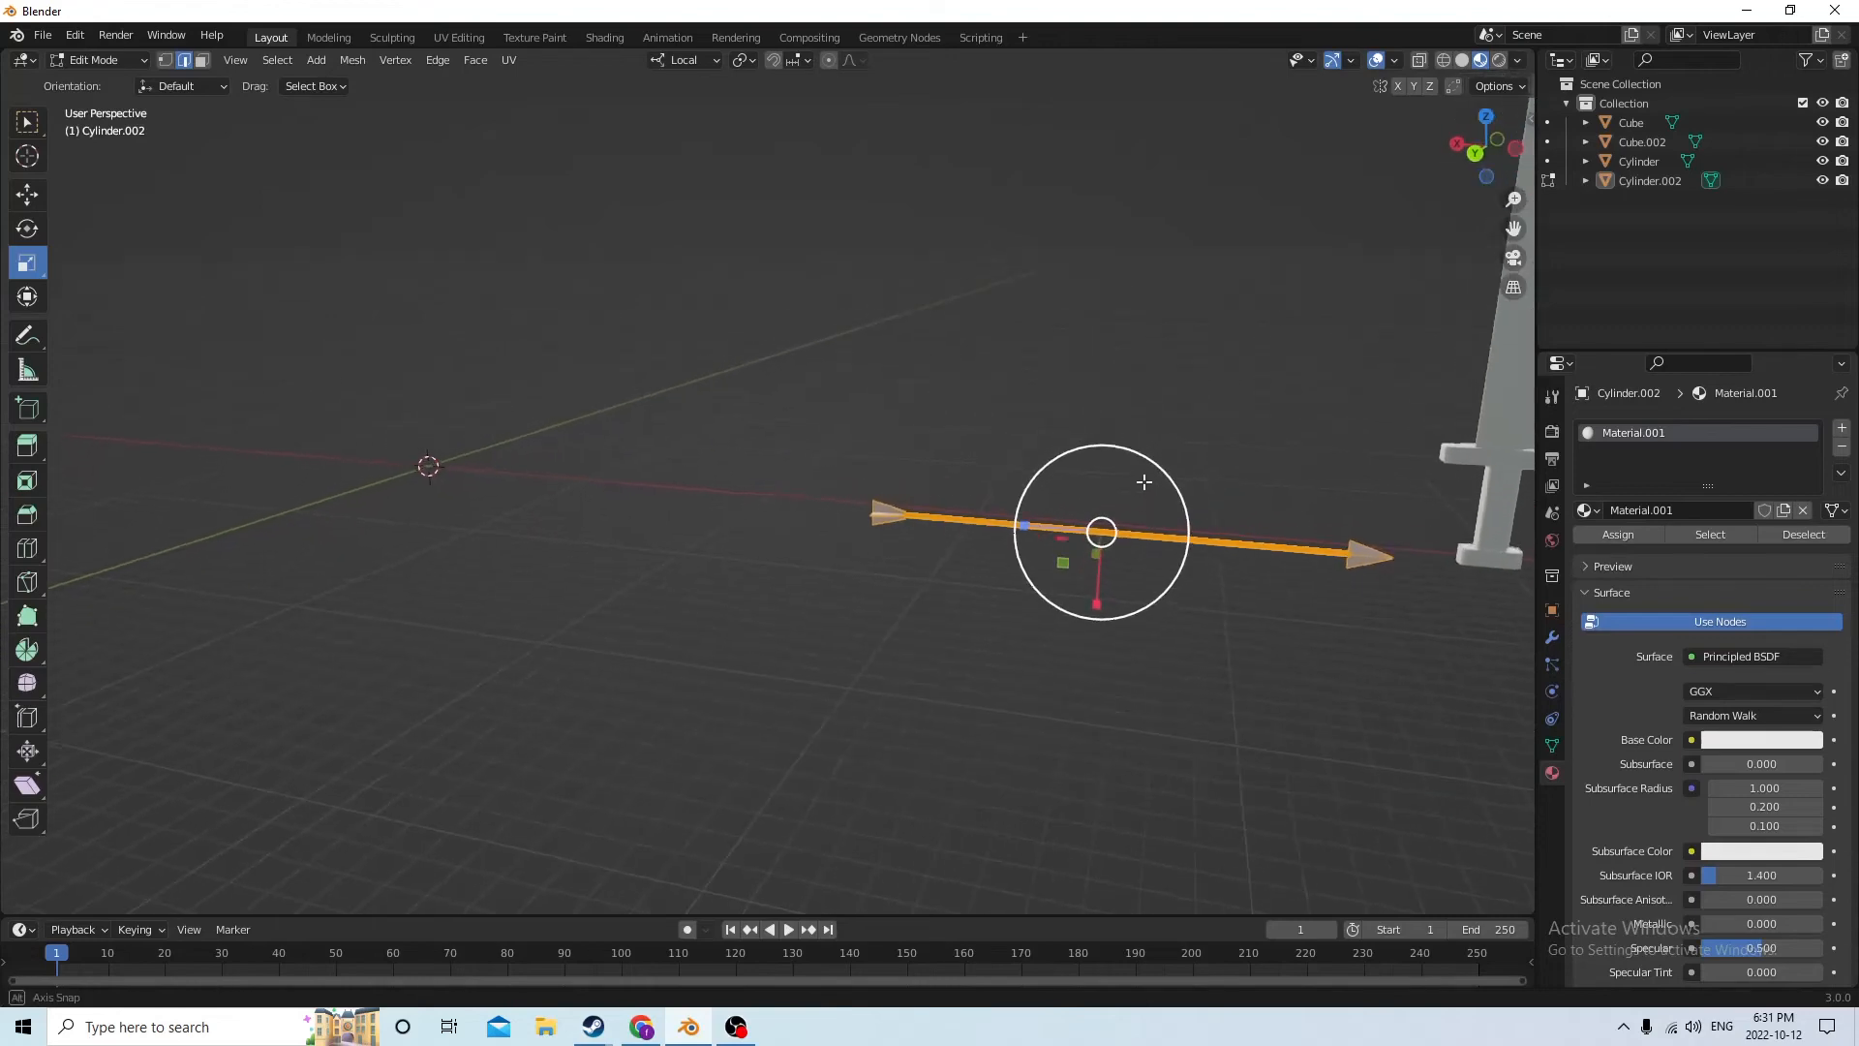
click(1725, 739)
mouse_move(1724, 534)
mouse_down()
mouse_move(1704, 602)
mouse_move(1688, 597)
mouse_up()
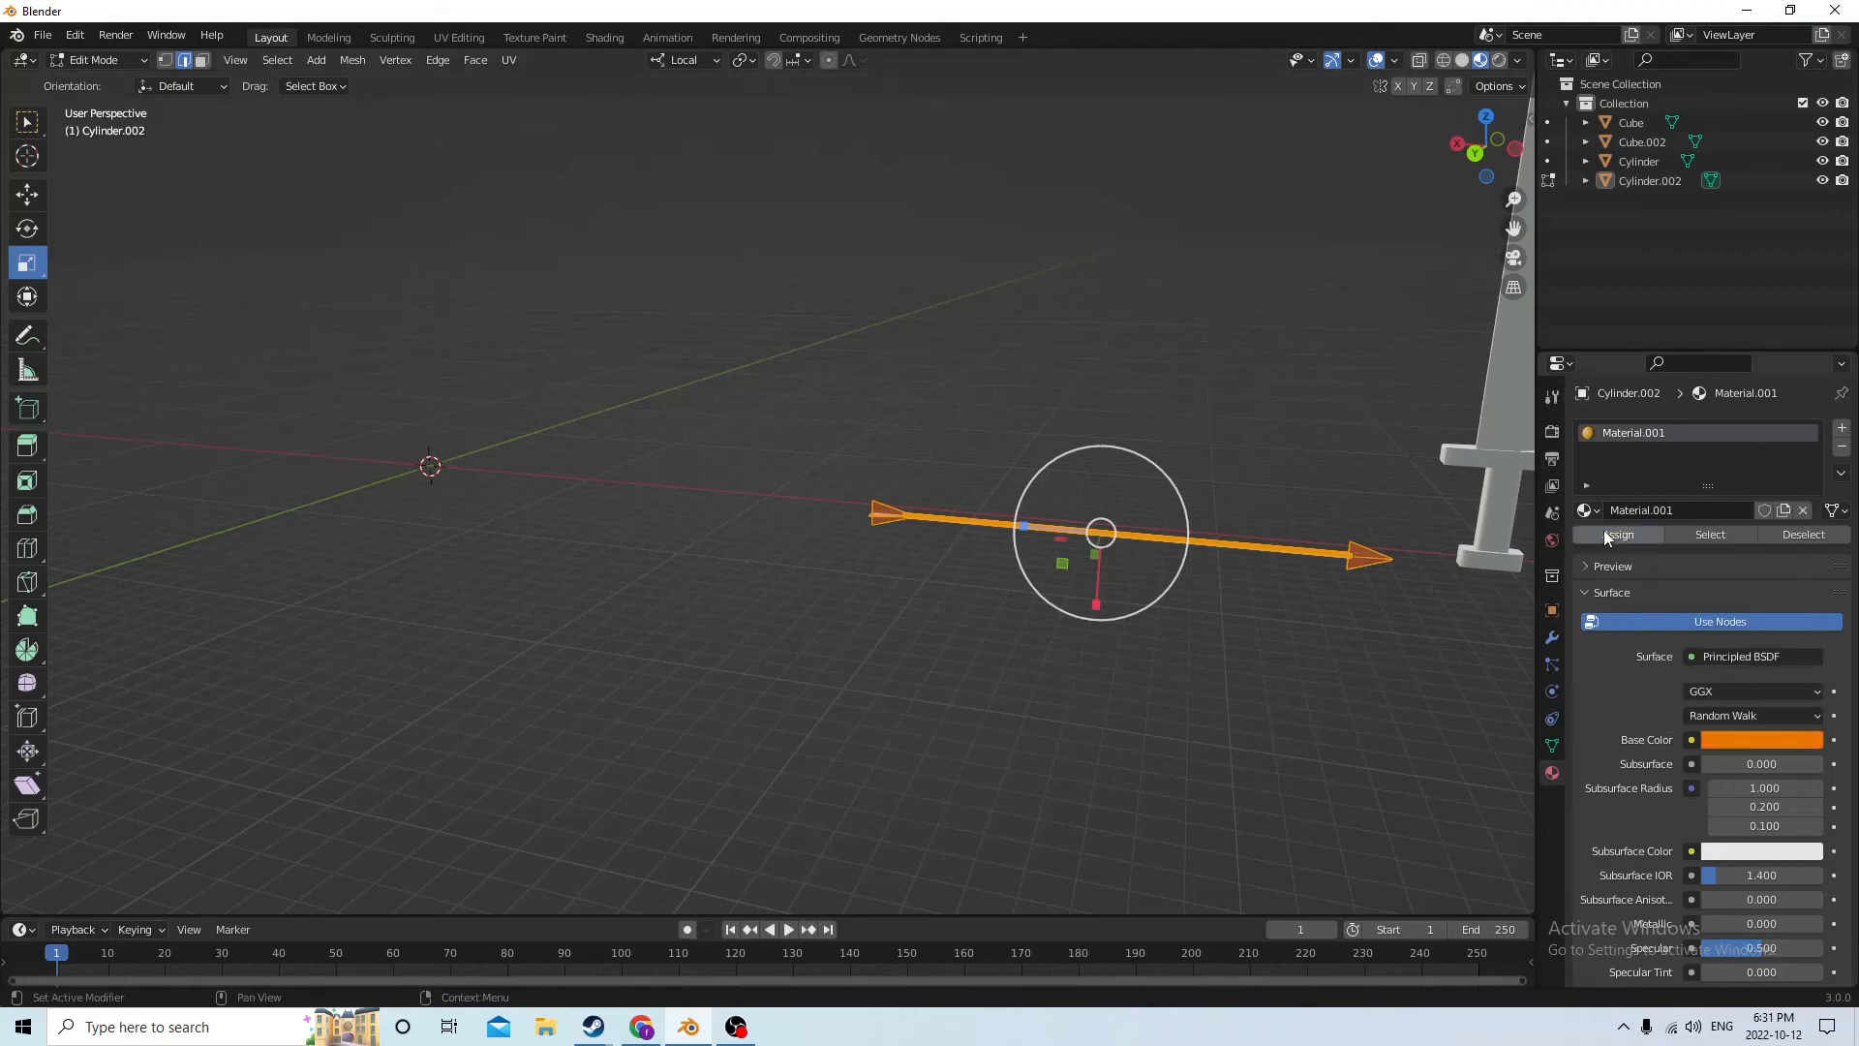
click(1349, 647)
scroll(1346, 645, up, 1)
middle_drag(1331, 643, 1307, 635)
scroll(1264, 608, down, 4)
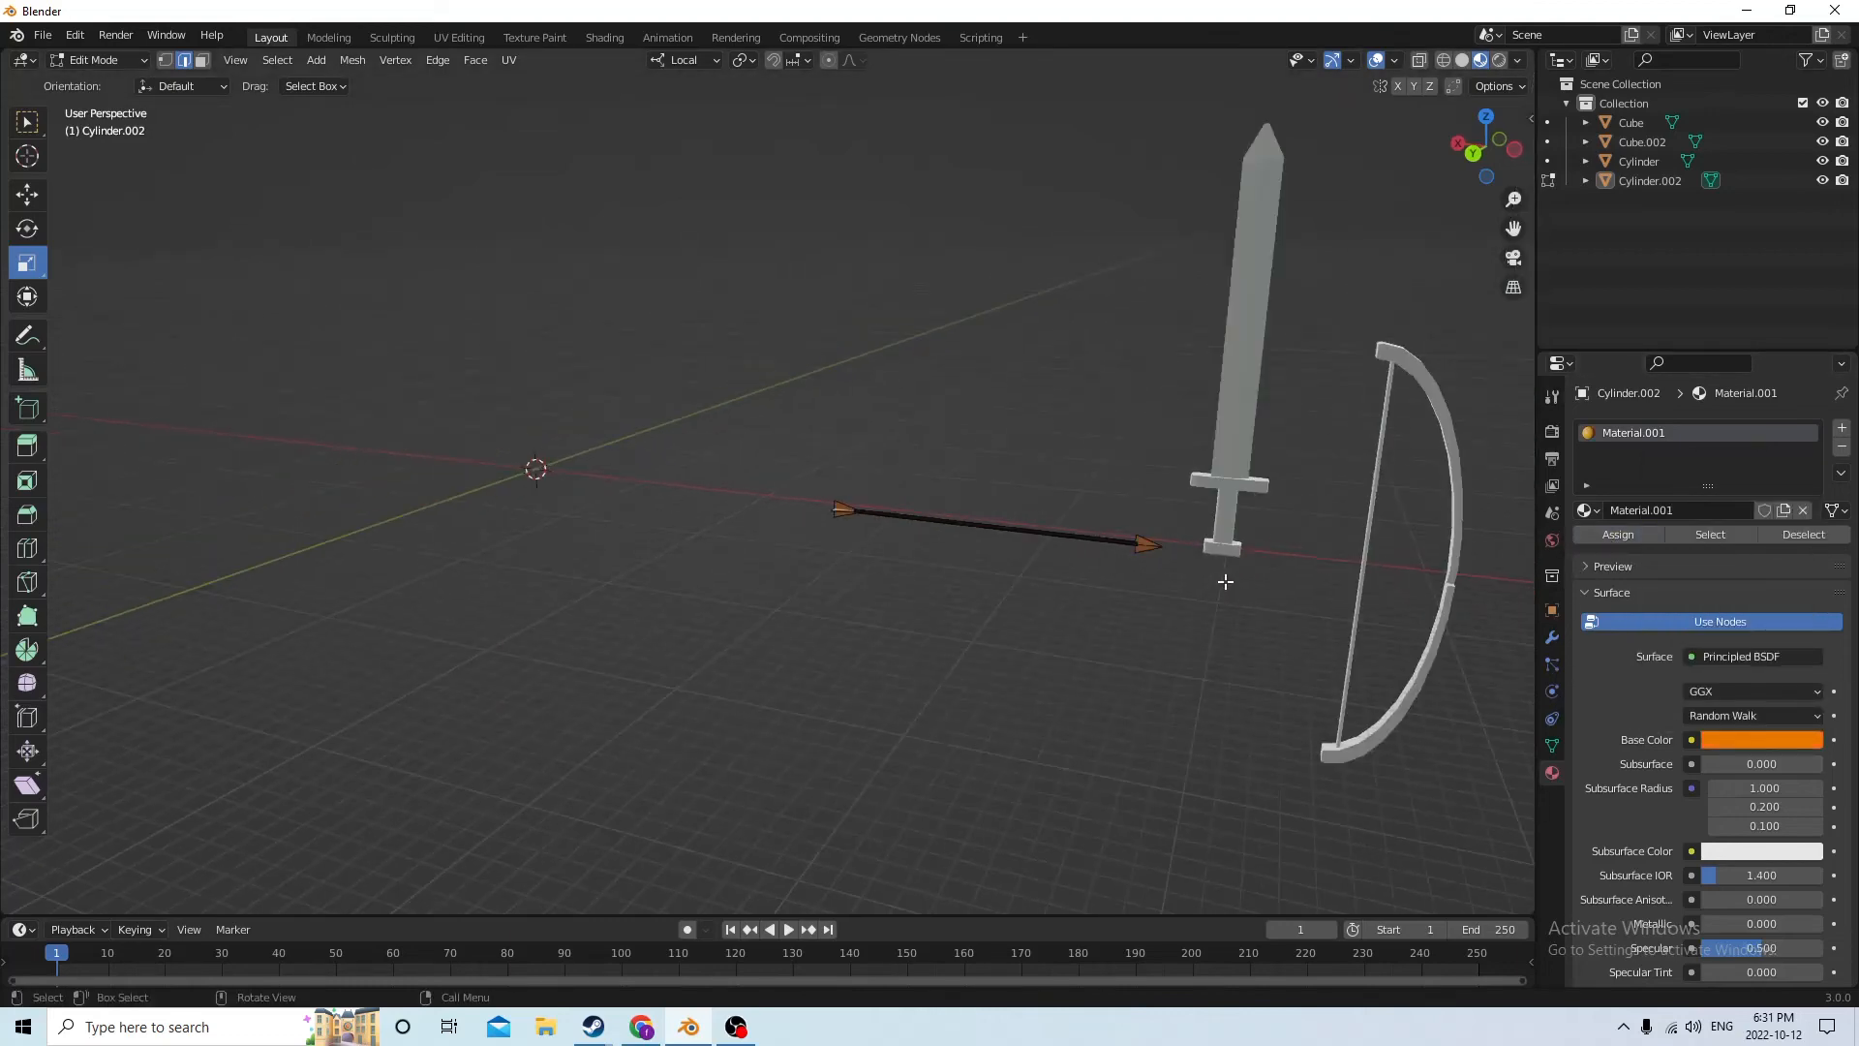
Select the arrowhead's linked faces in face select mode and assign them a new second material with a cyan base color
scroll(1212, 573, up, 2)
click(1194, 615)
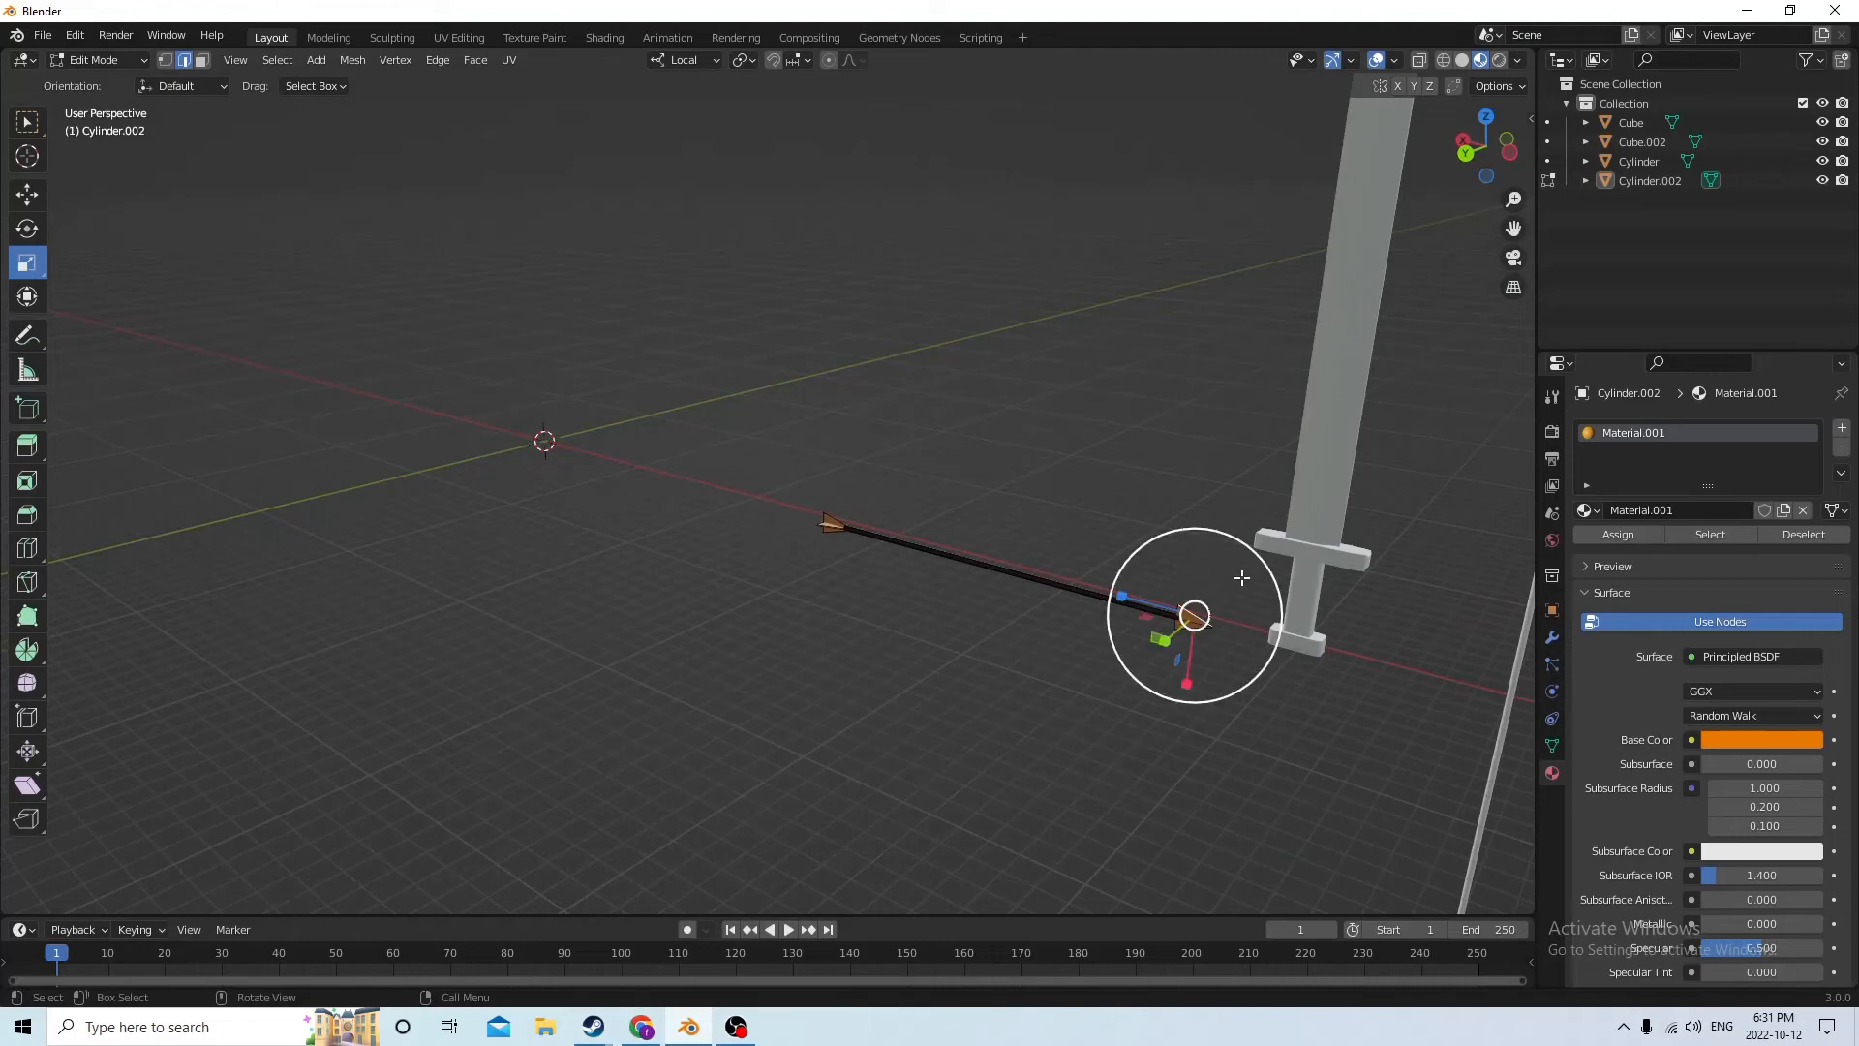
middle_drag(1195, 613, 1259, 523)
click(203, 61)
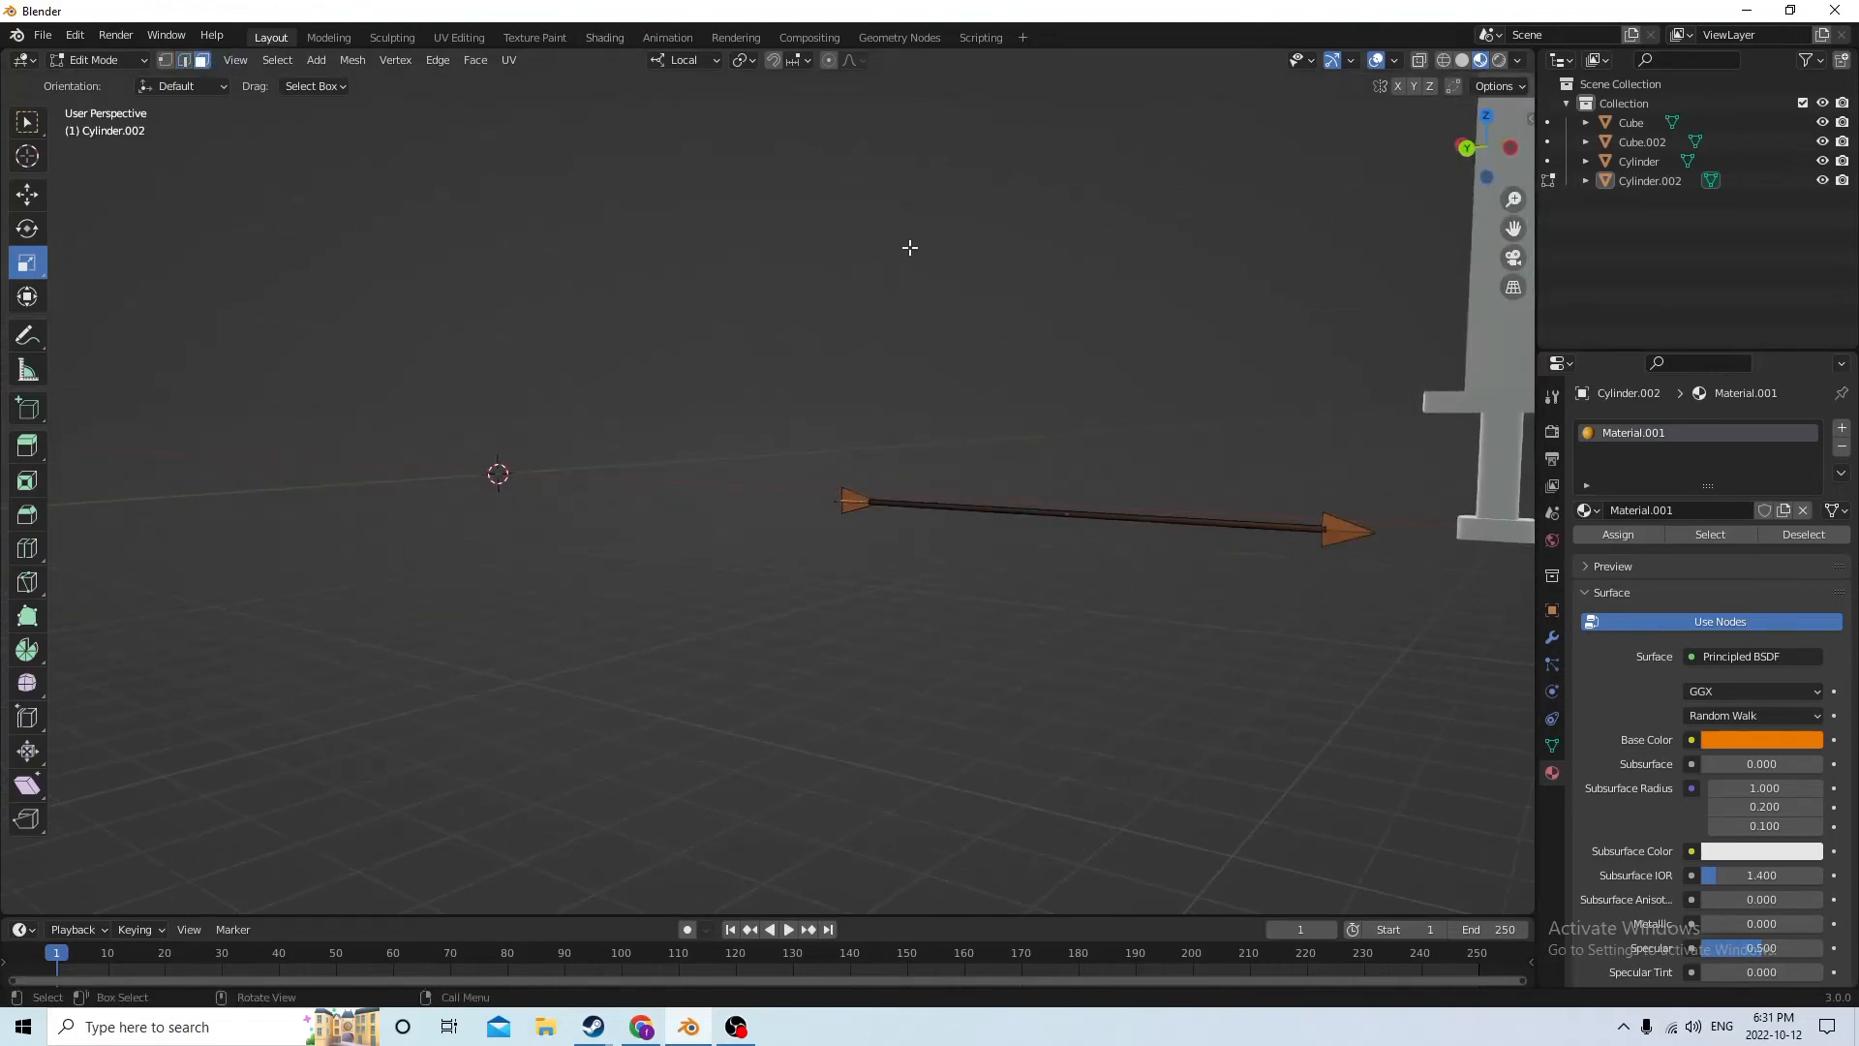
middle_drag(909, 245, 917, 252)
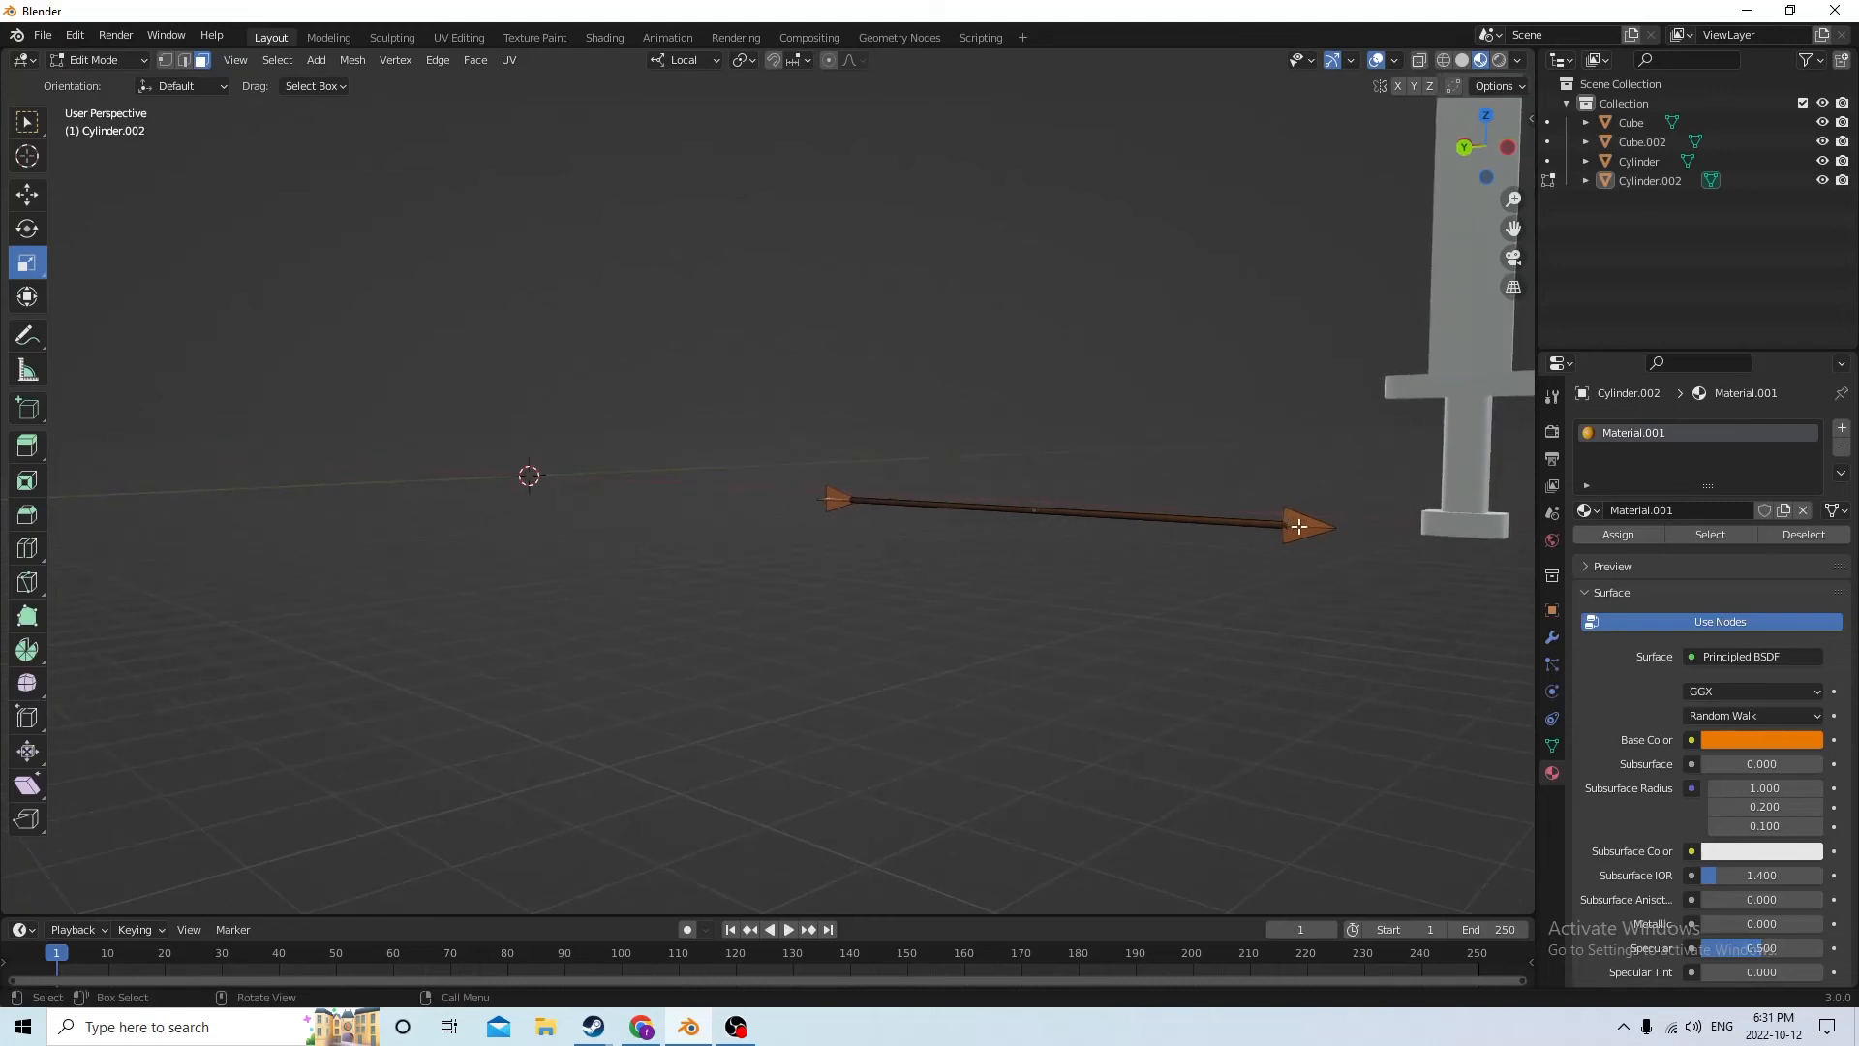
key(l)
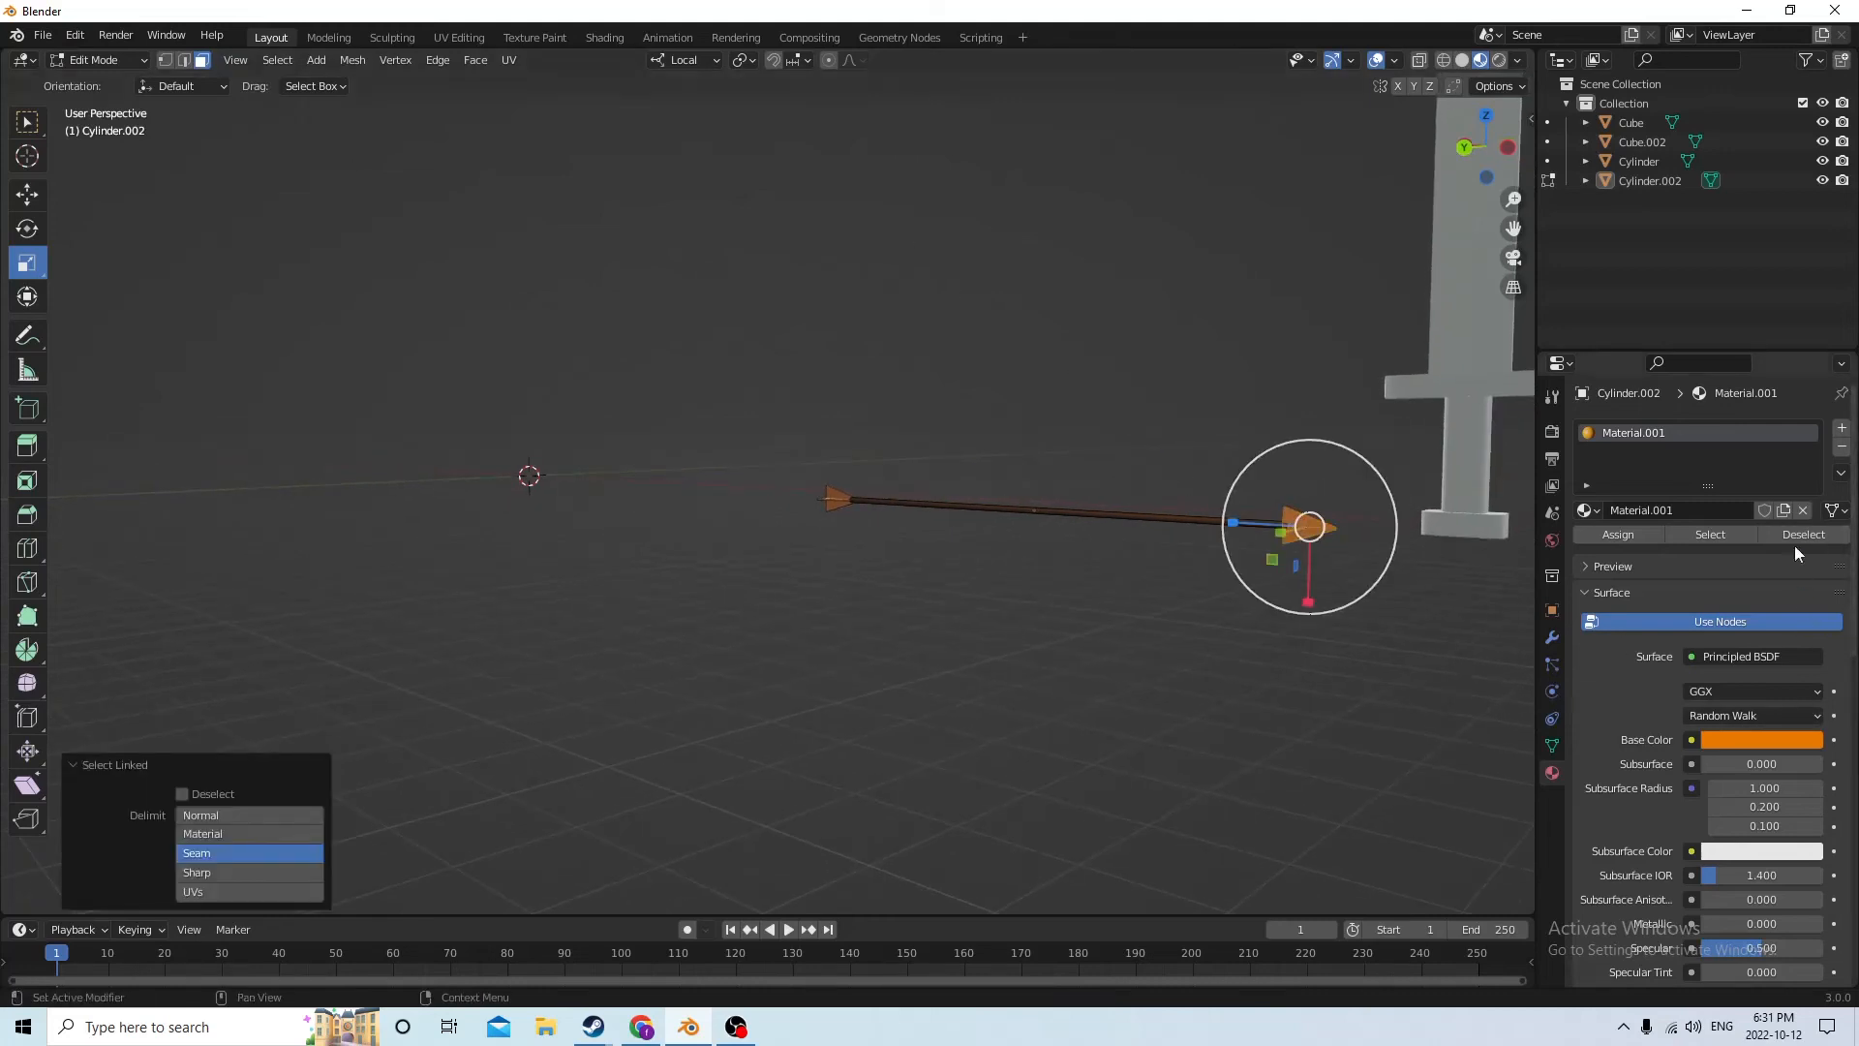
click(1841, 427)
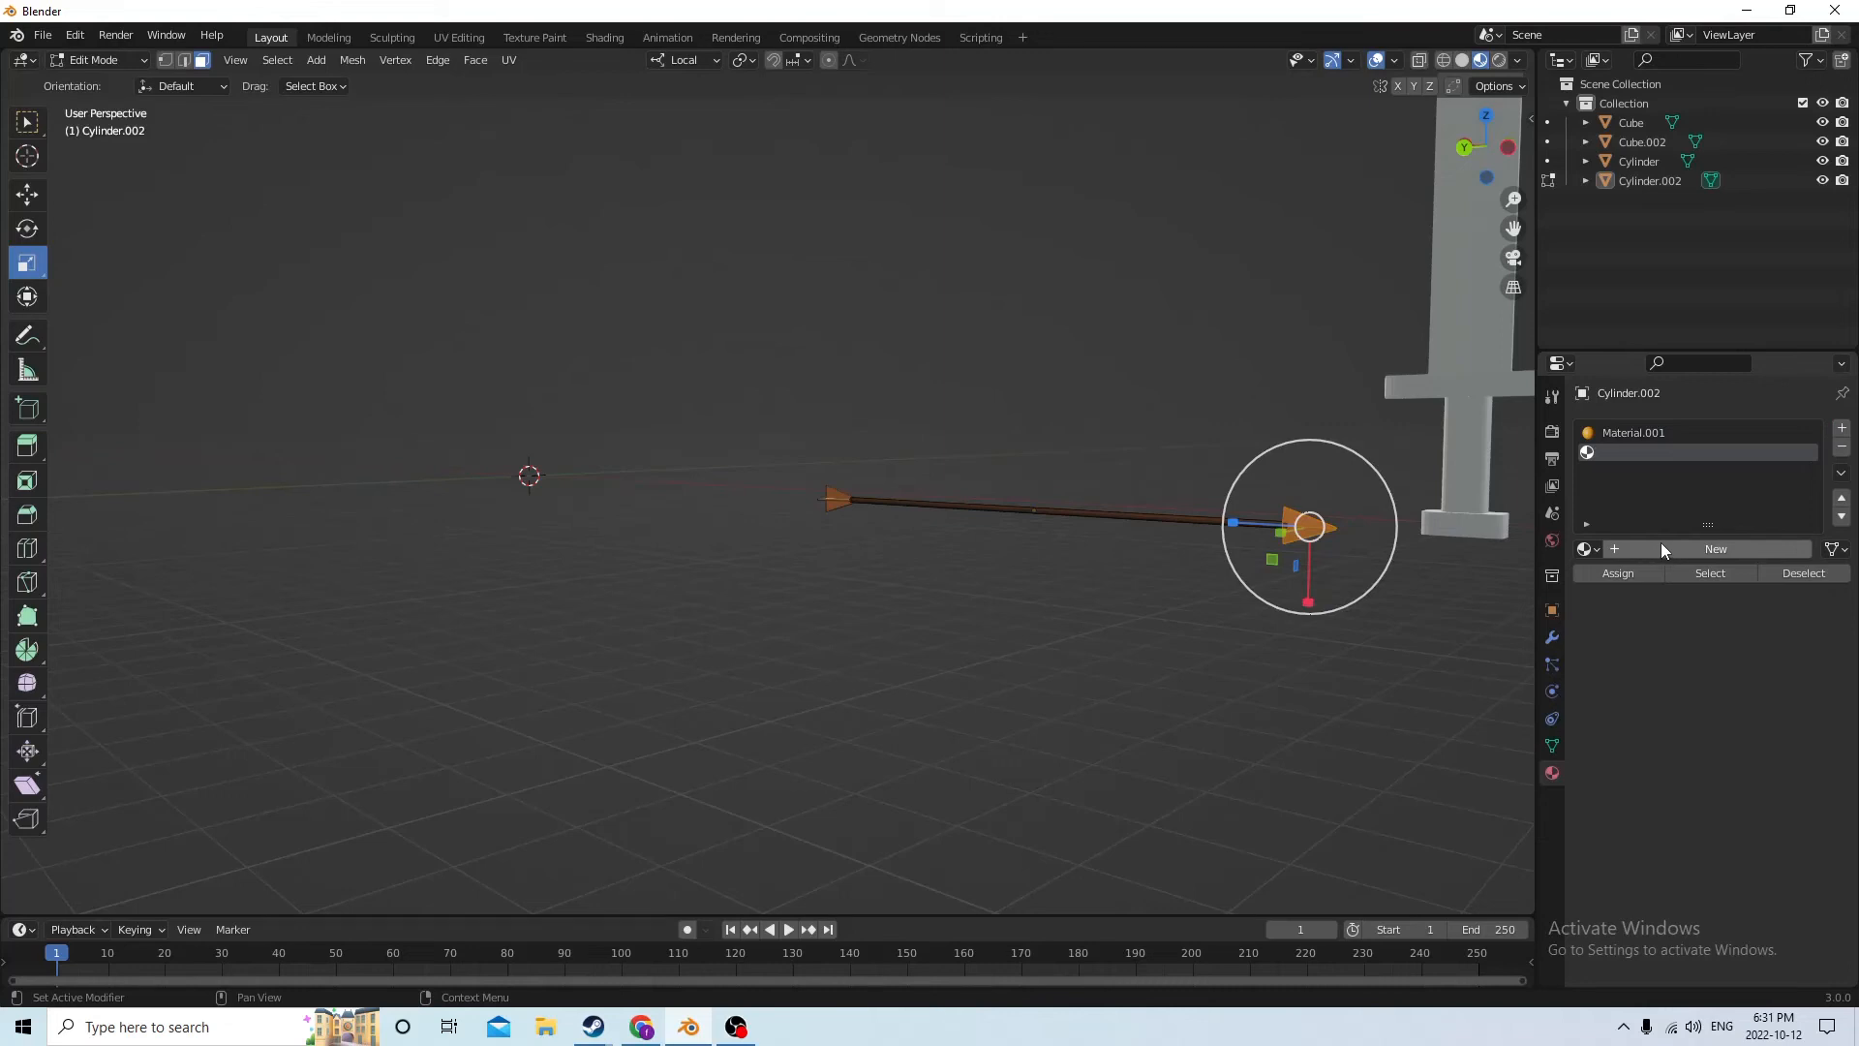
click(1659, 548)
click(1731, 777)
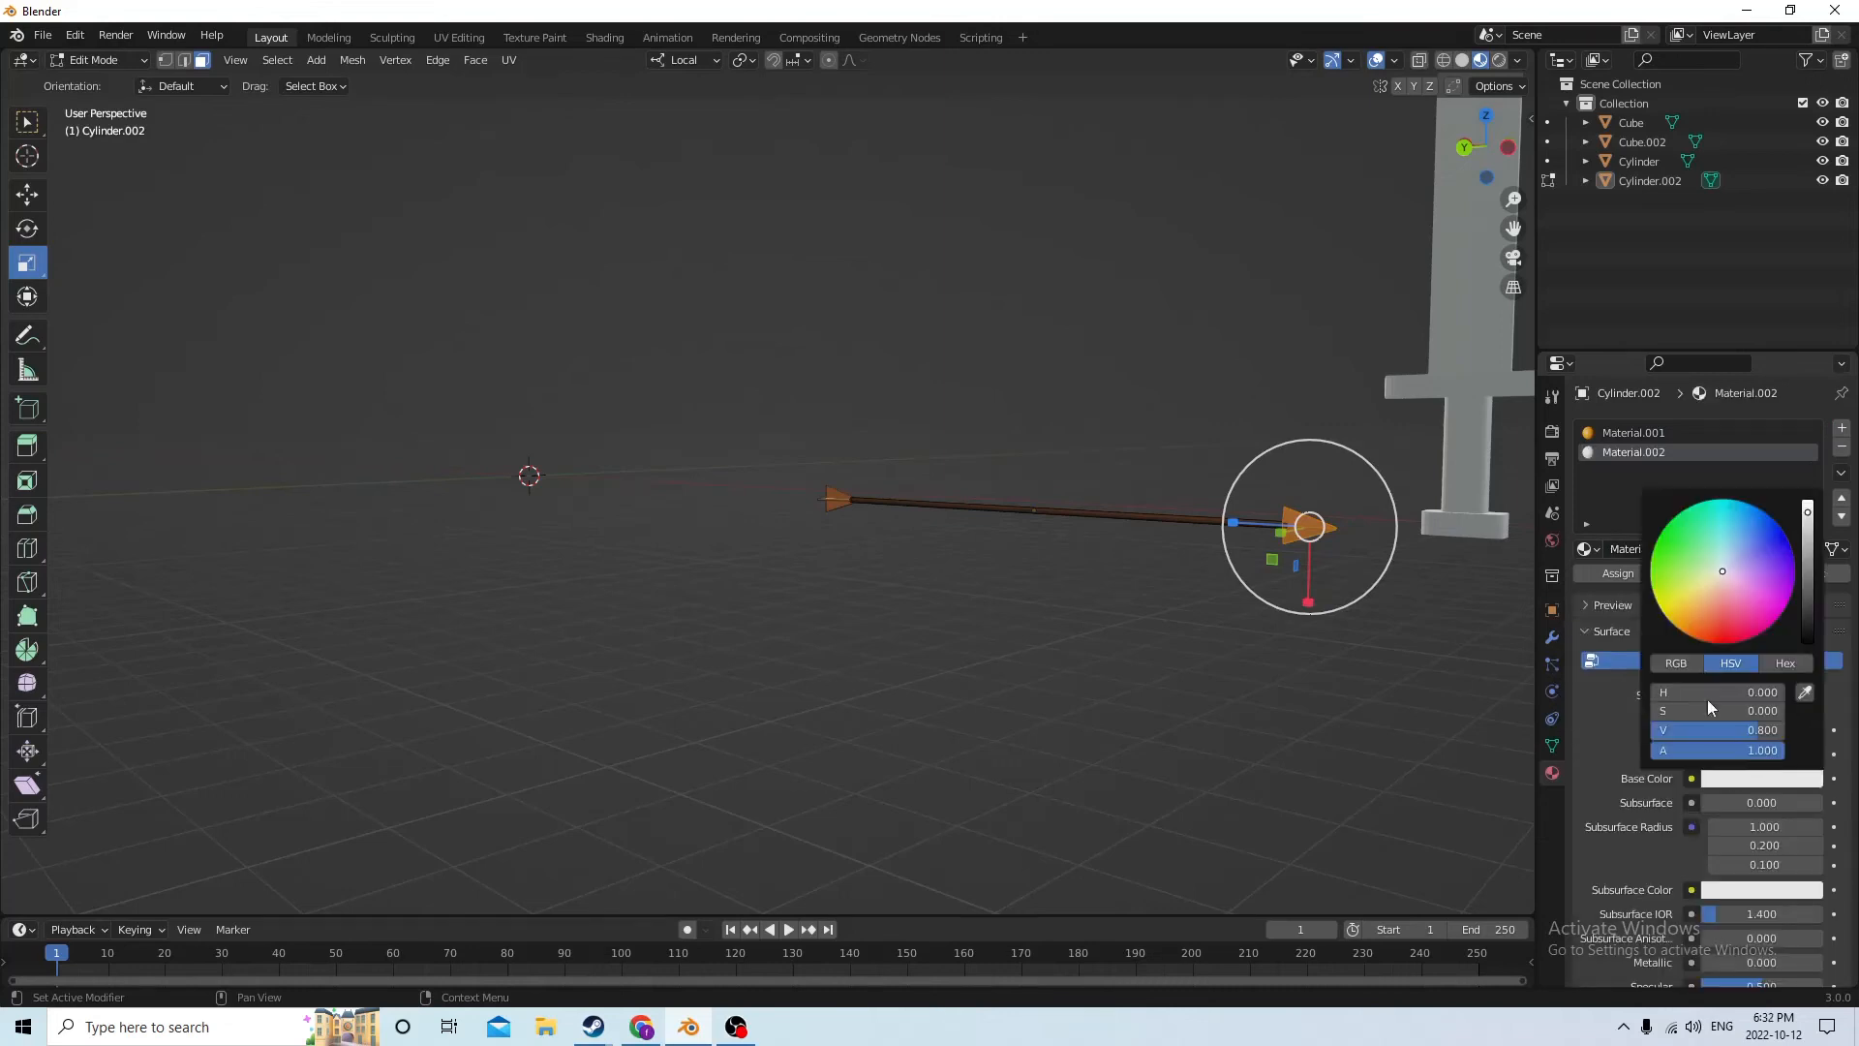
click(1721, 513)
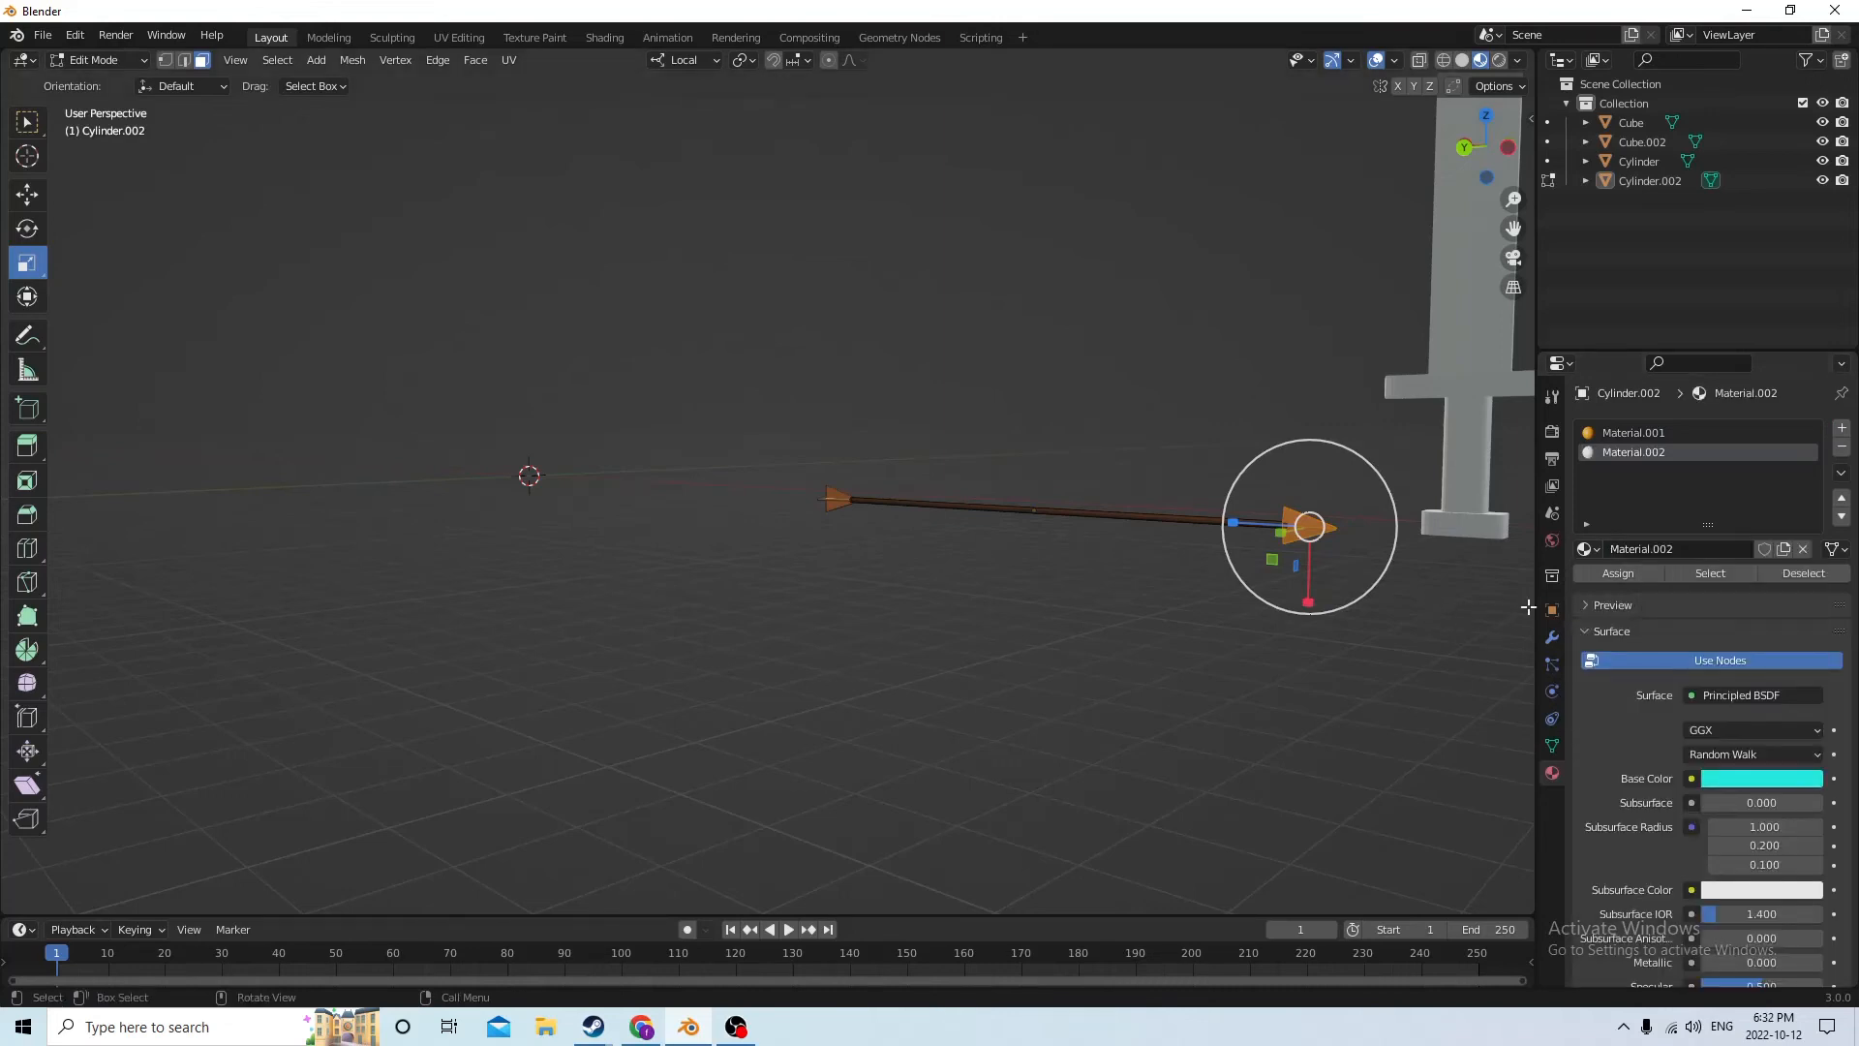
click(946, 610)
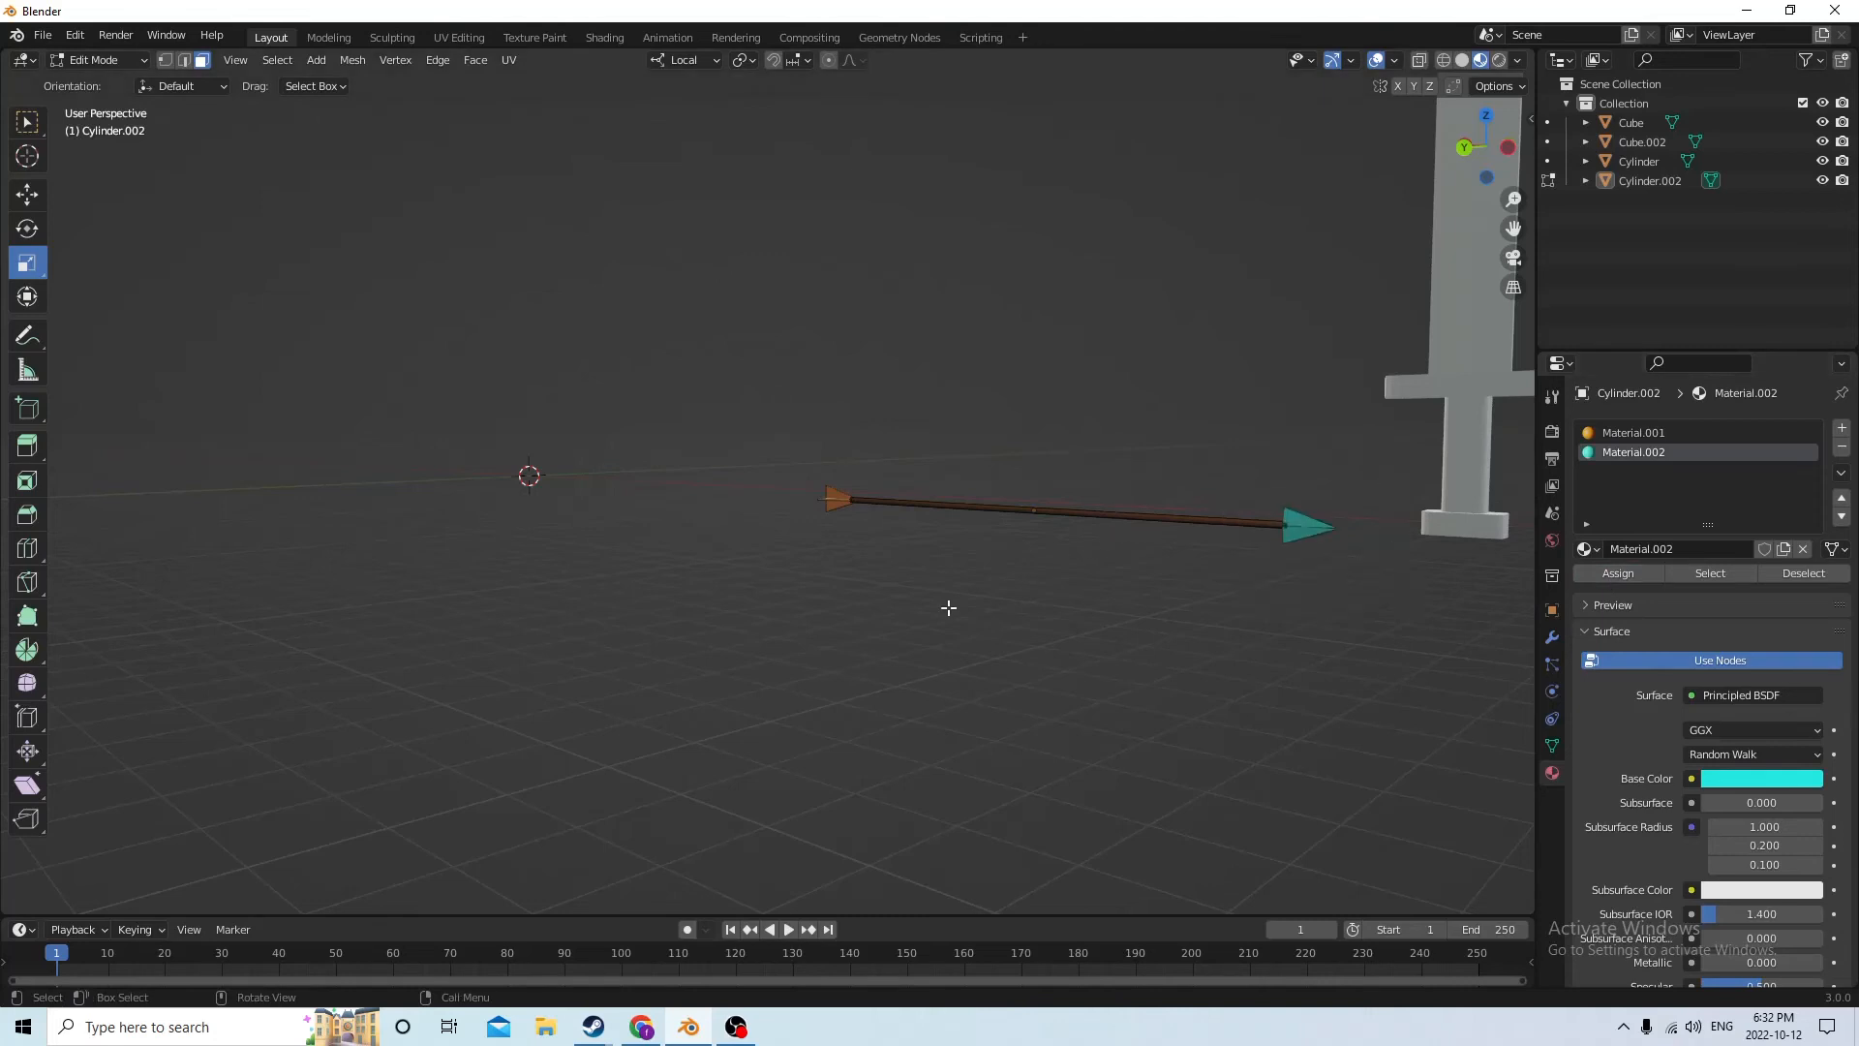
Select the linked faces of both fletching pieces and assign them a new third material with a green base color
middle_drag(946, 610, 1162, 546)
middle_drag(1046, 446, 1064, 564)
click(1027, 494)
click(1120, 420)
mouse_move(1121, 420)
middle_down()
mouse_move(1081, 403)
mouse_move(1106, 430)
middle_up()
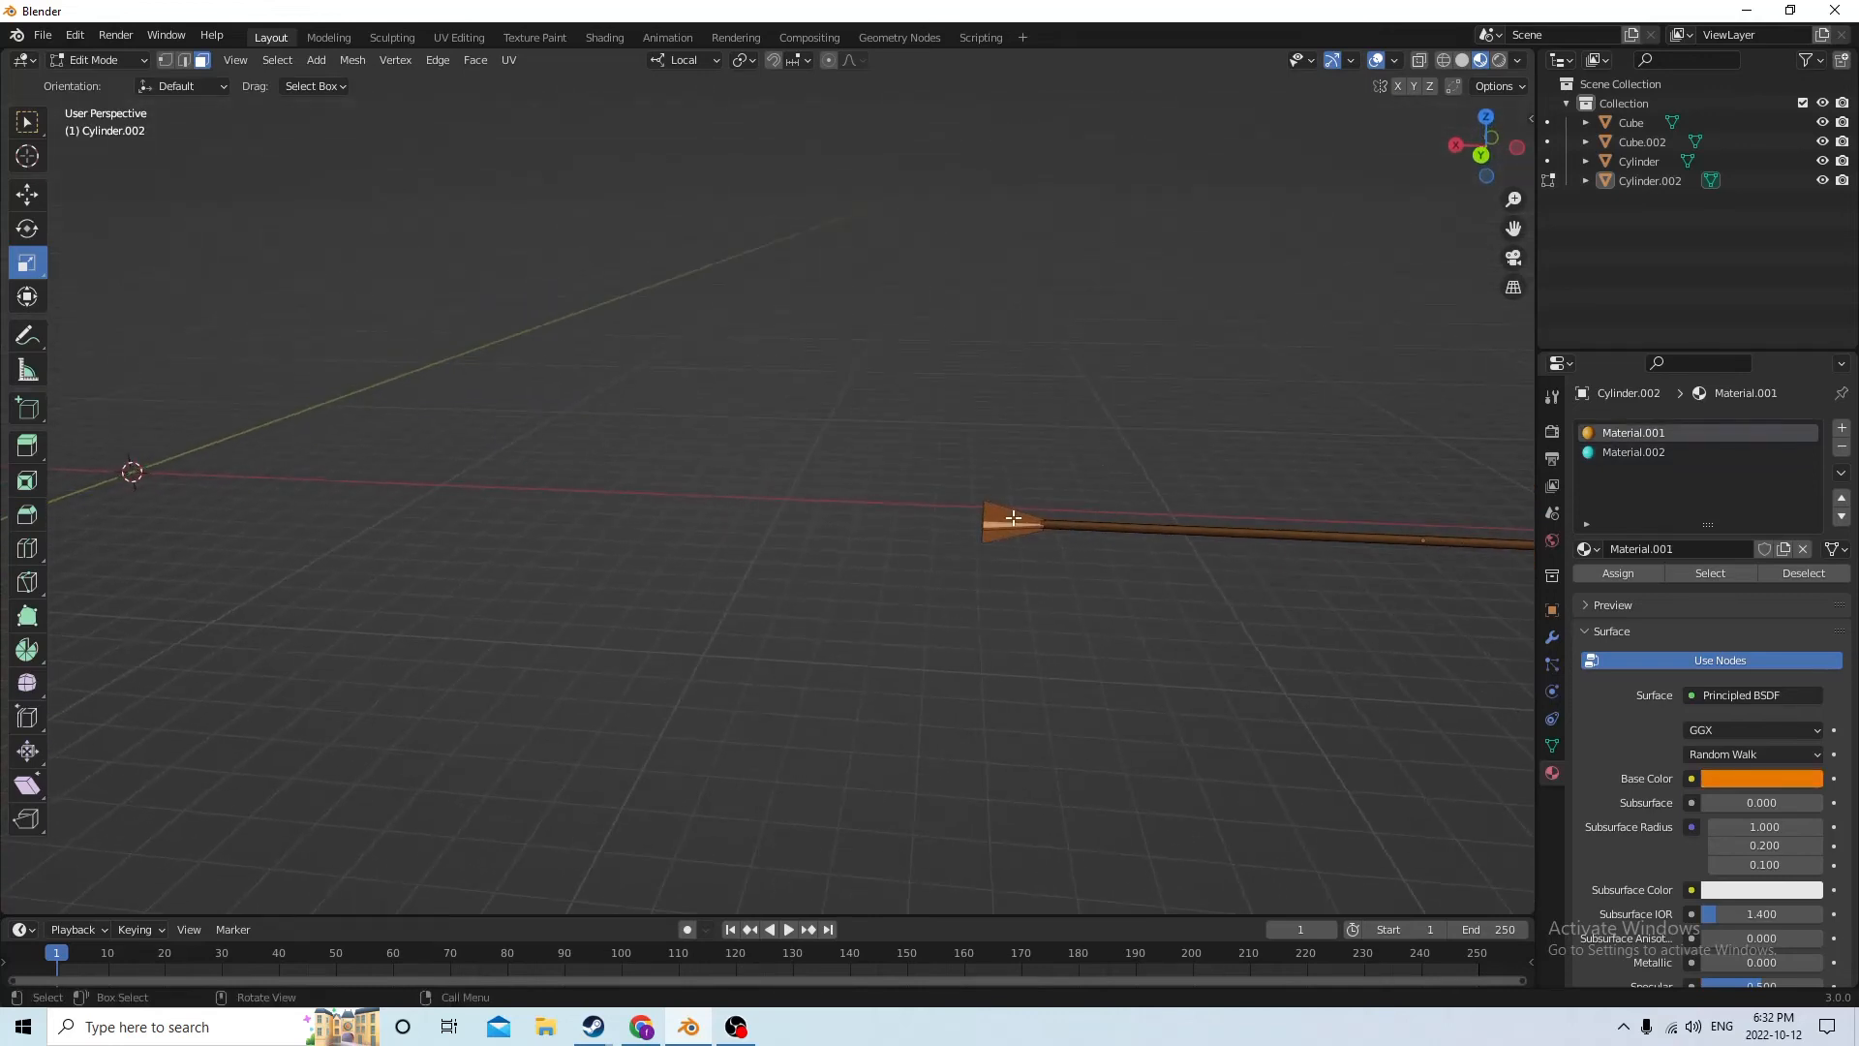
key(l)
middle_drag(1008, 520, 990, 539)
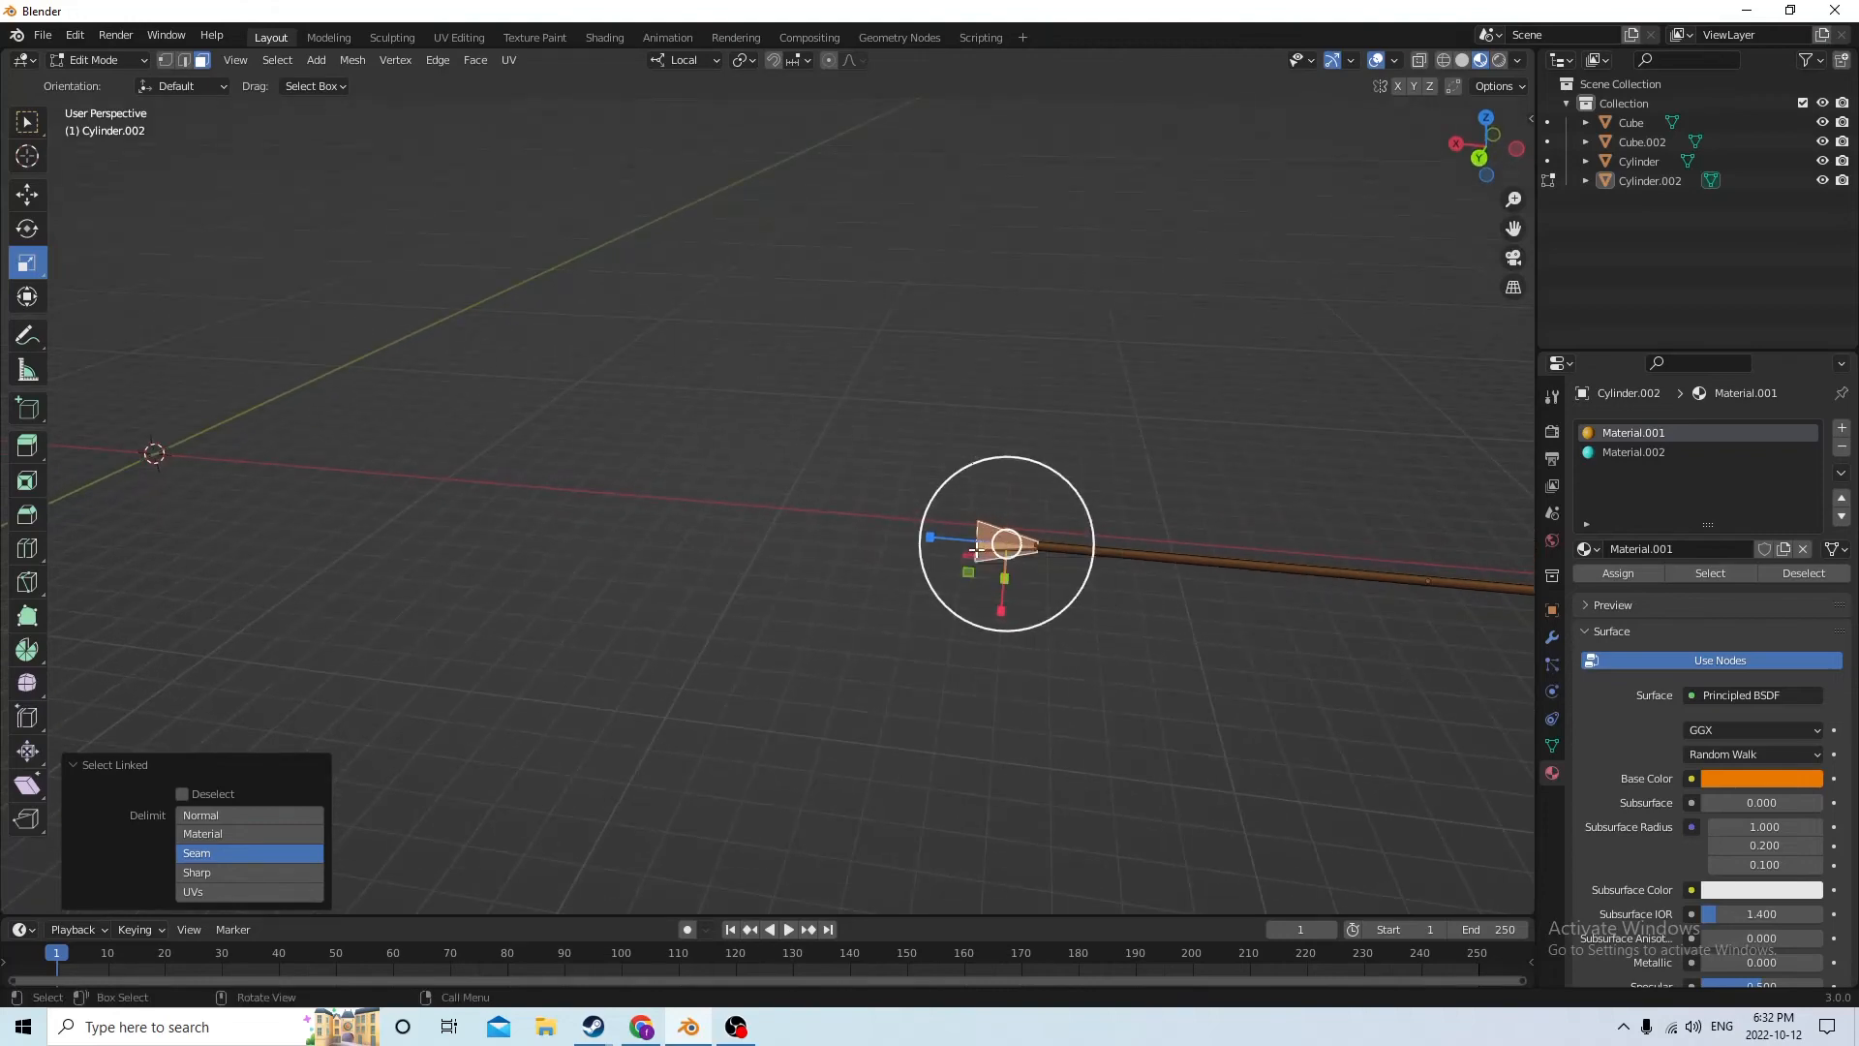
middle_drag(980, 548, 1055, 433)
click(1842, 427)
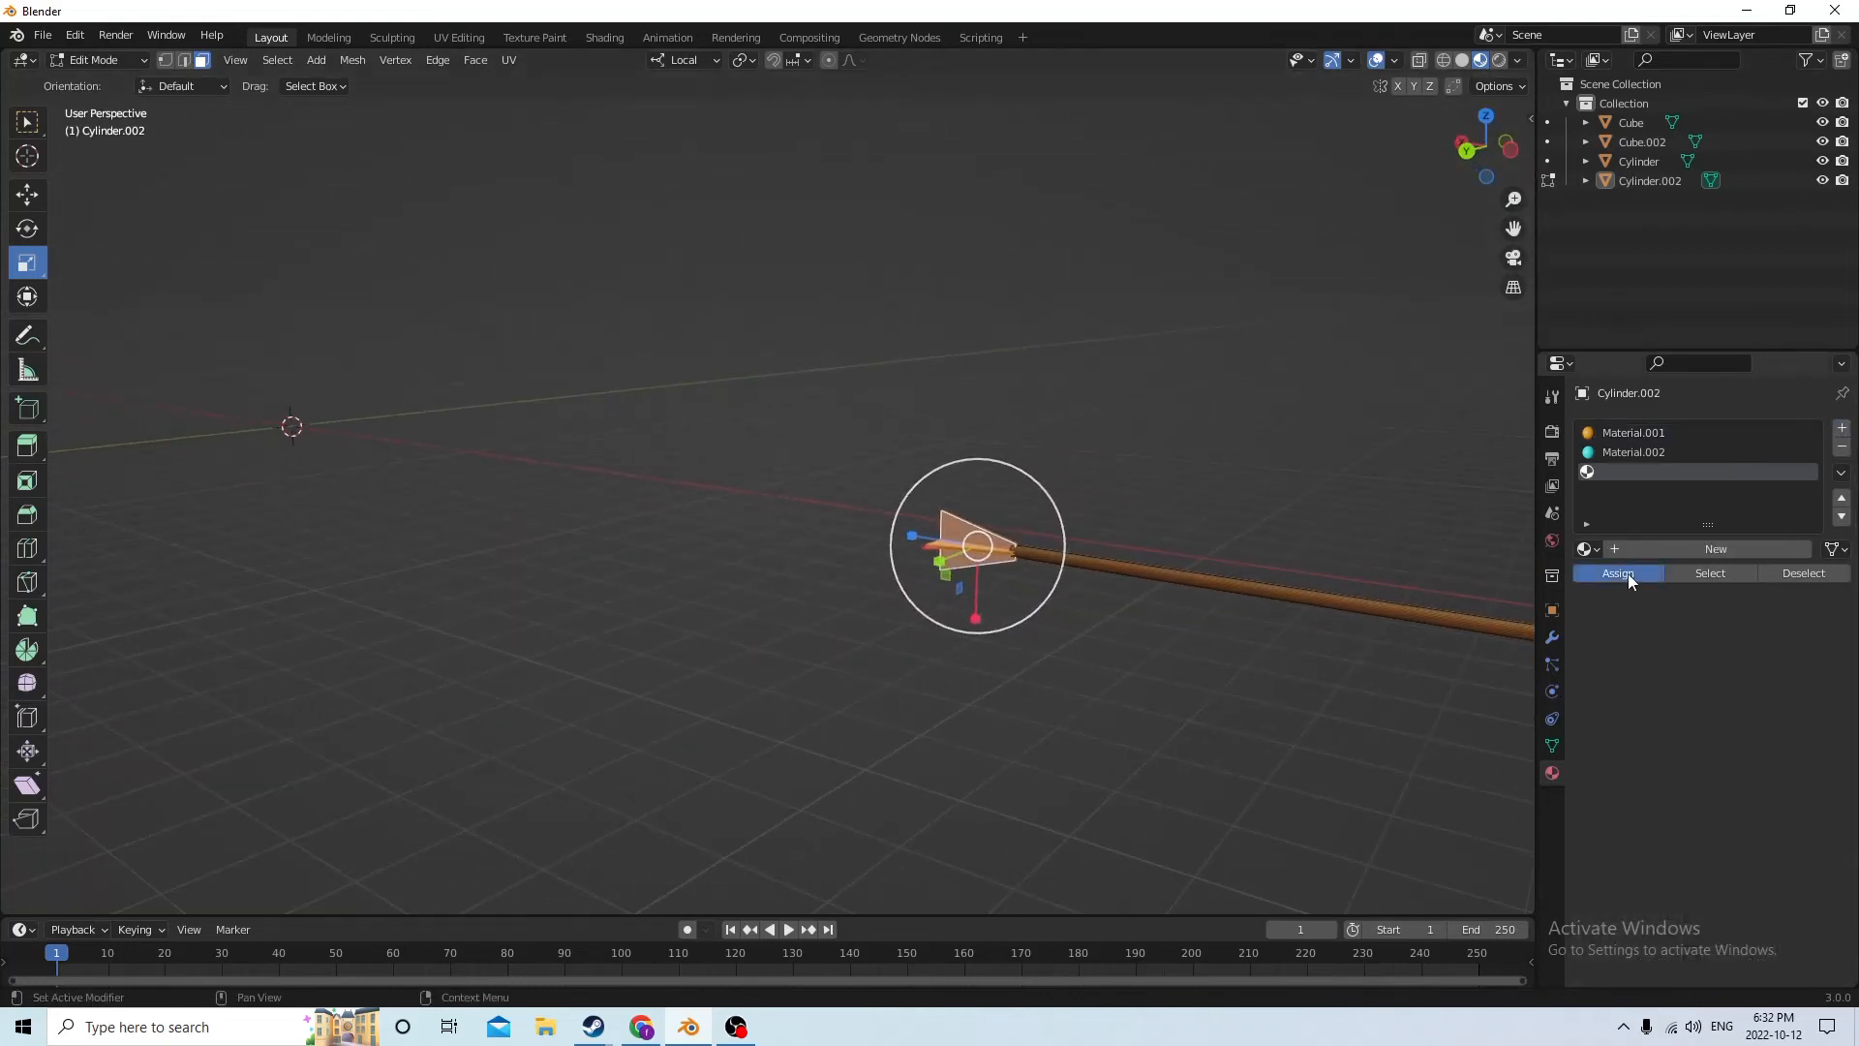
click(1693, 554)
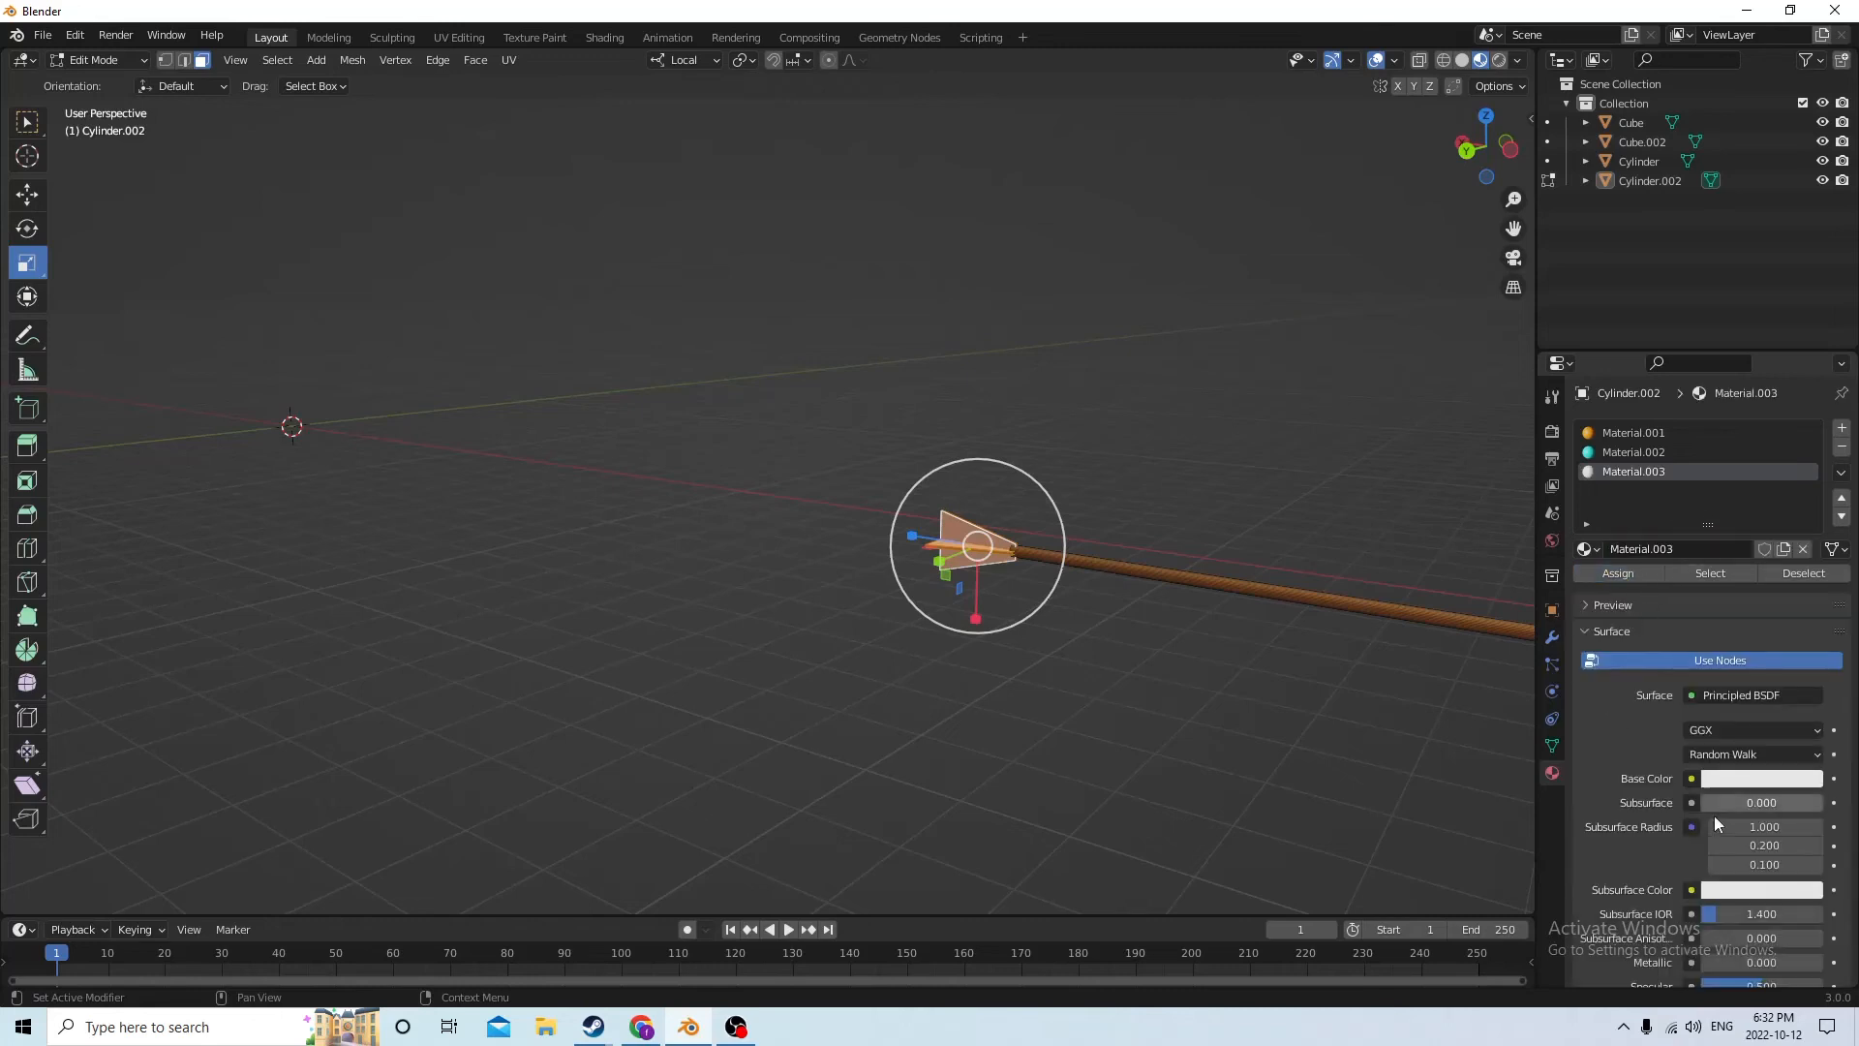
click(1743, 778)
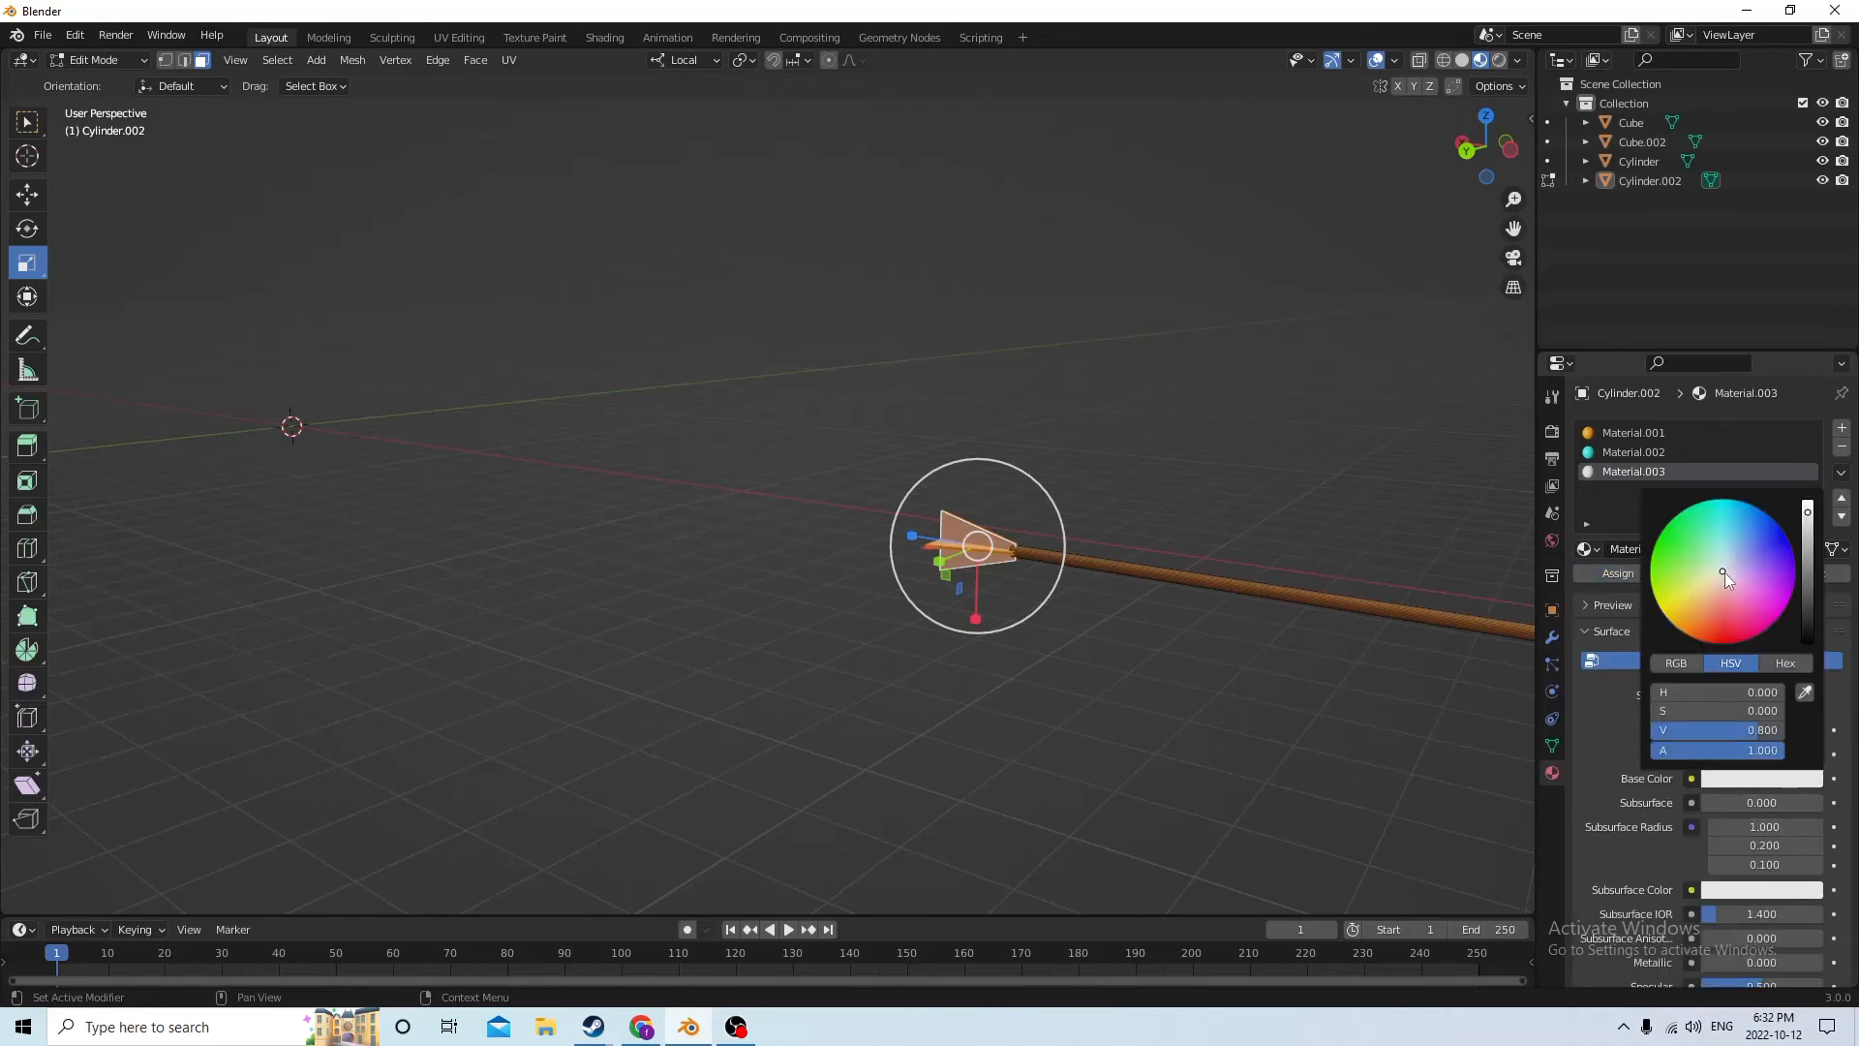
drag(1723, 573, 1678, 547)
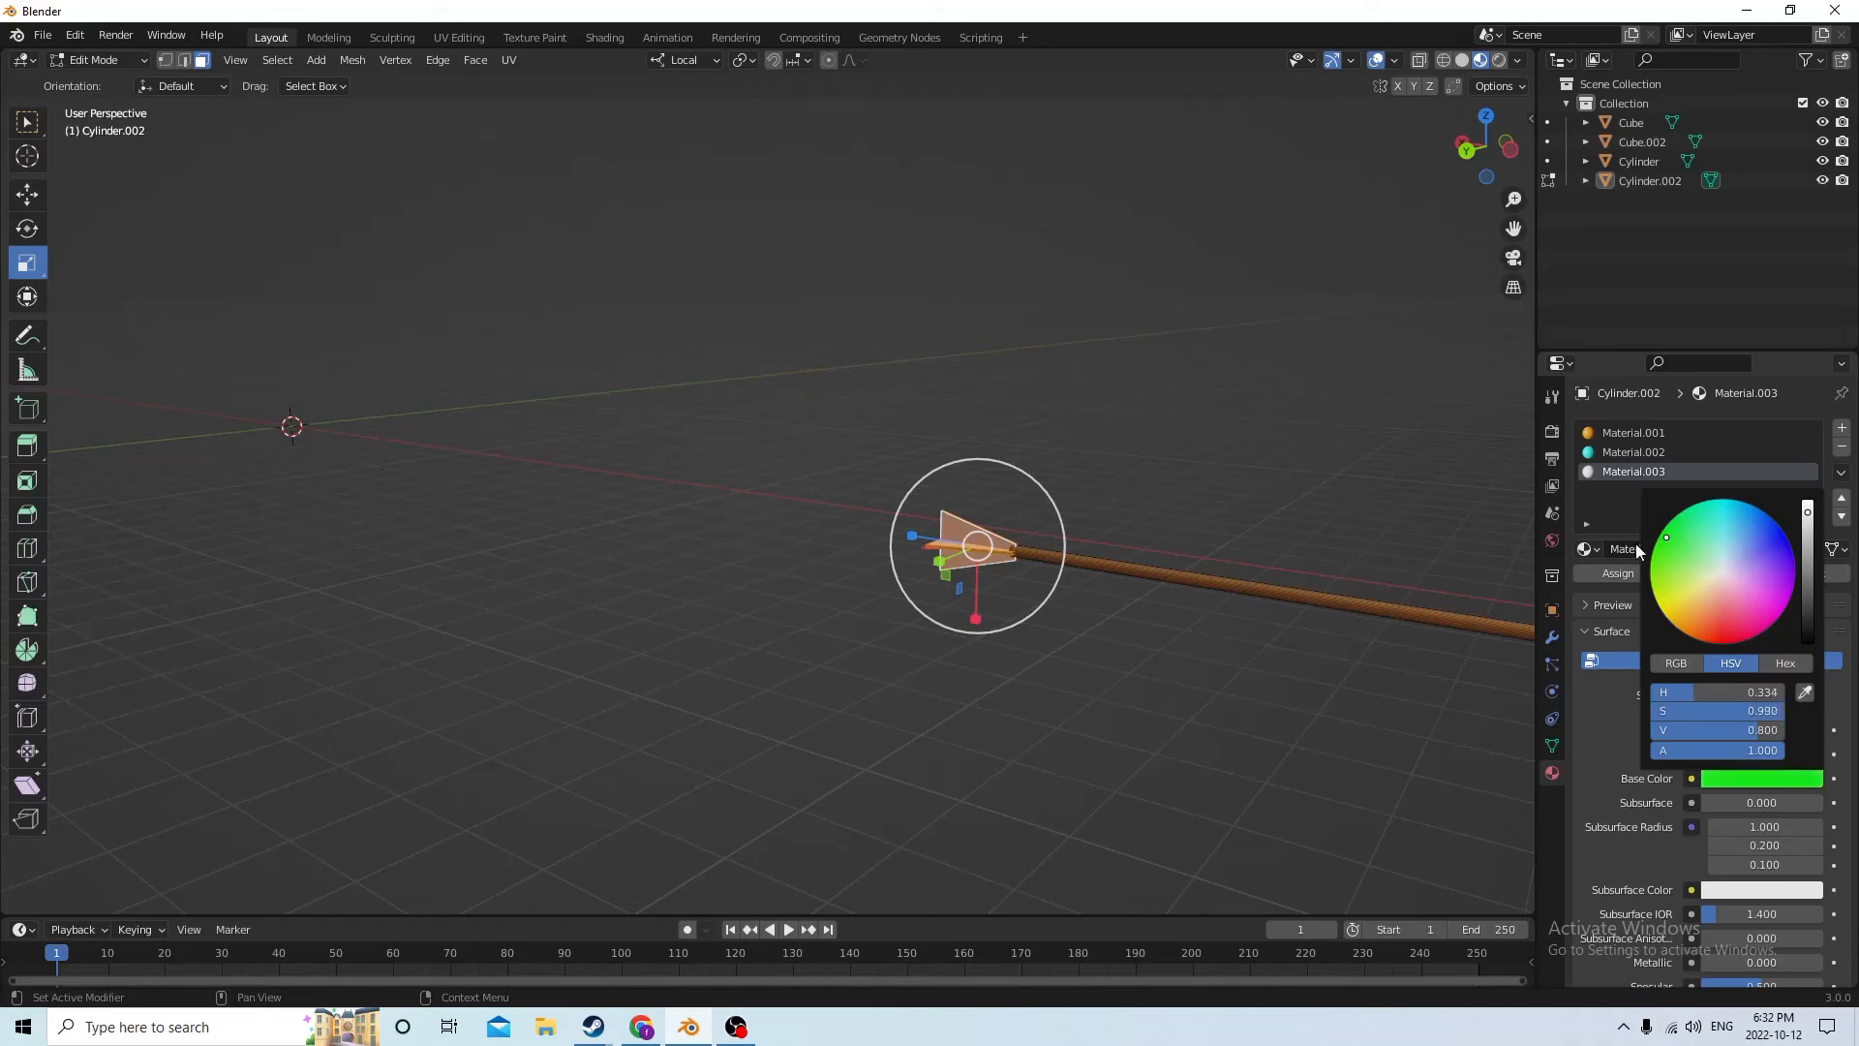
click(1607, 577)
click(1274, 476)
scroll(1275, 474, down, 5)
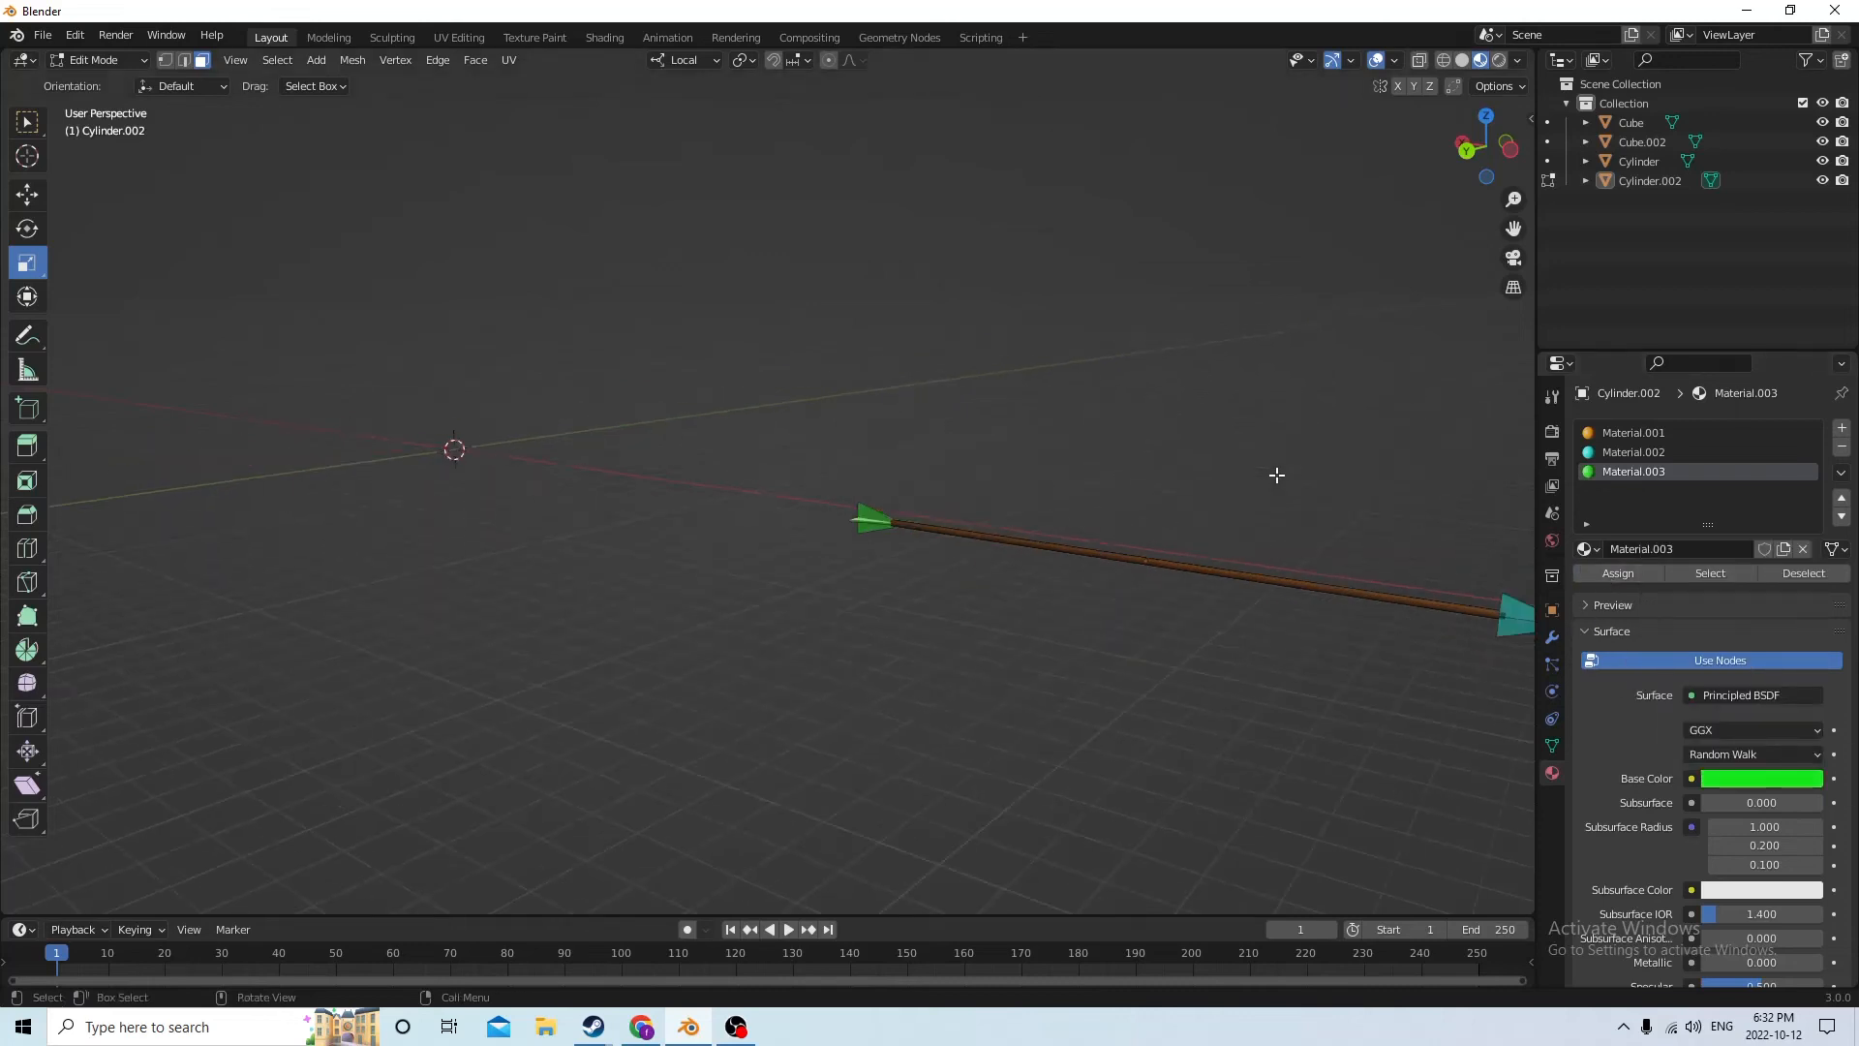
Return to Object Mode and move the arrow along its local Z axis by -0.71416 m, past the shield
middle_drag(1319, 477, 1418, 485)
key(Tab)
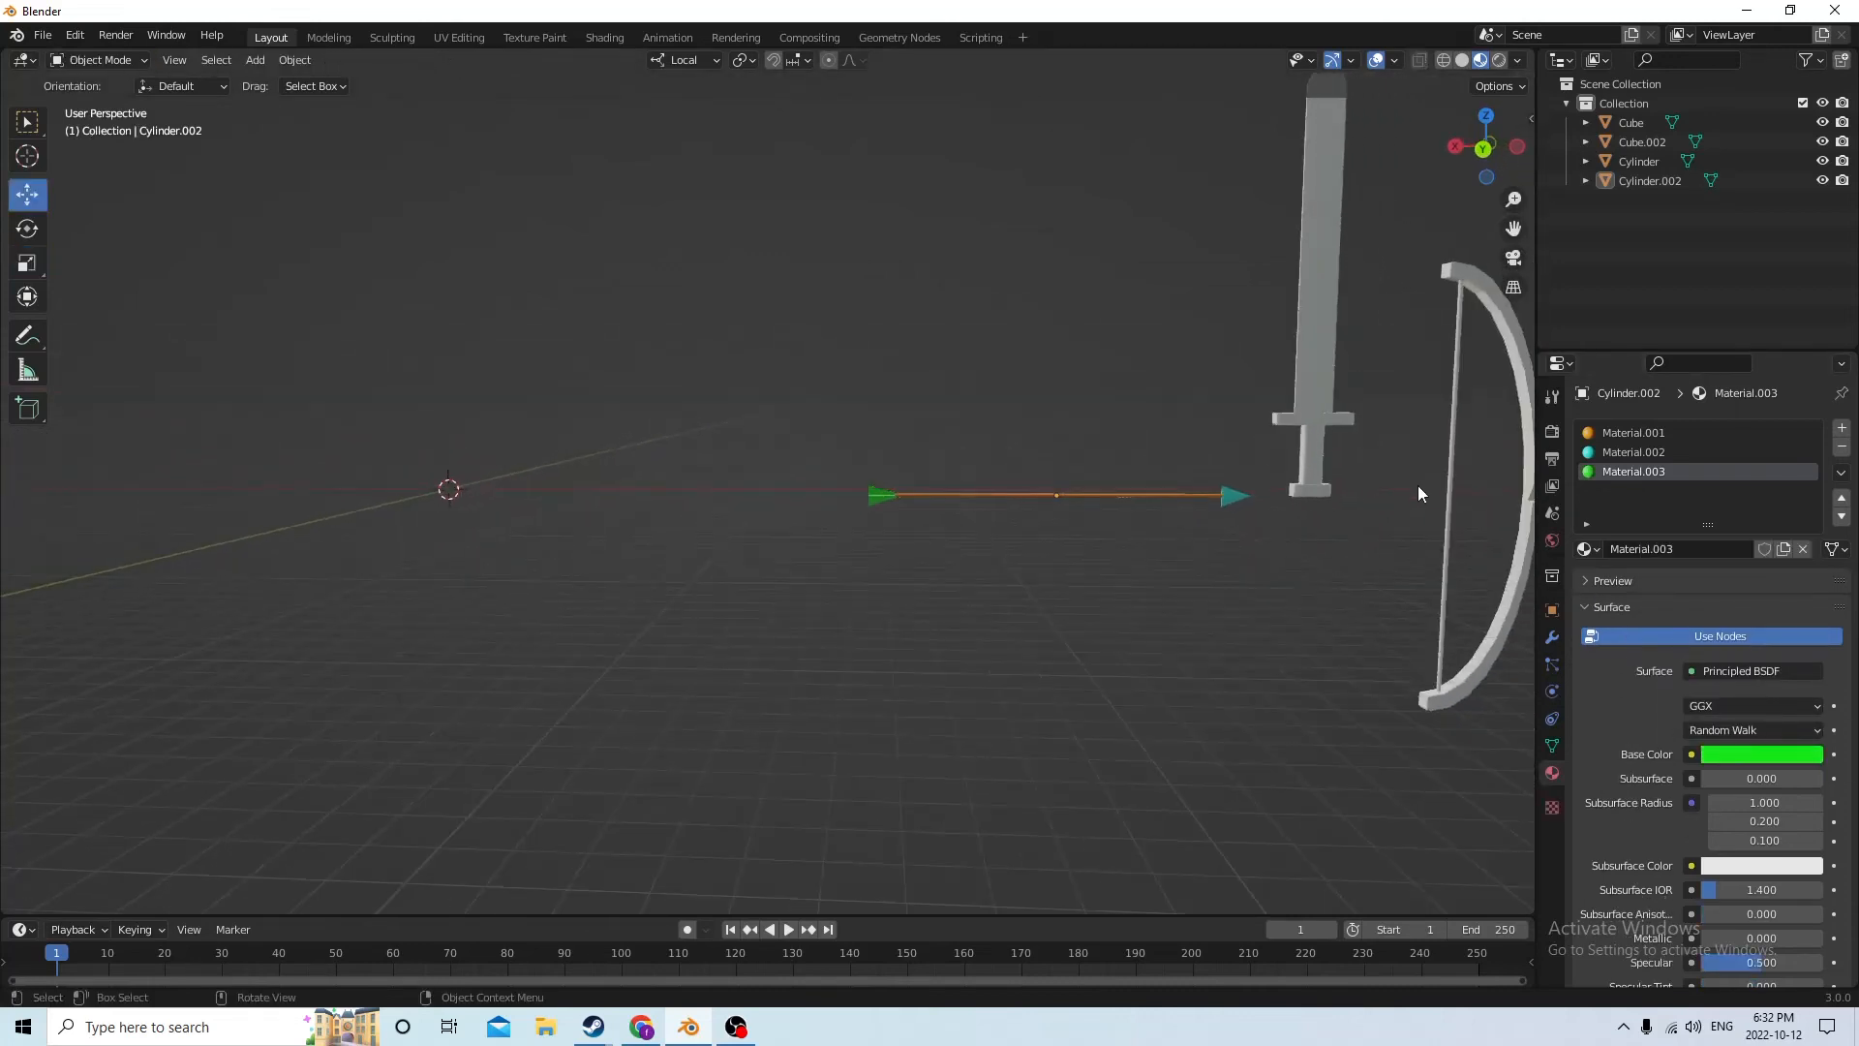
scroll(1418, 485, down, 3)
click(983, 494)
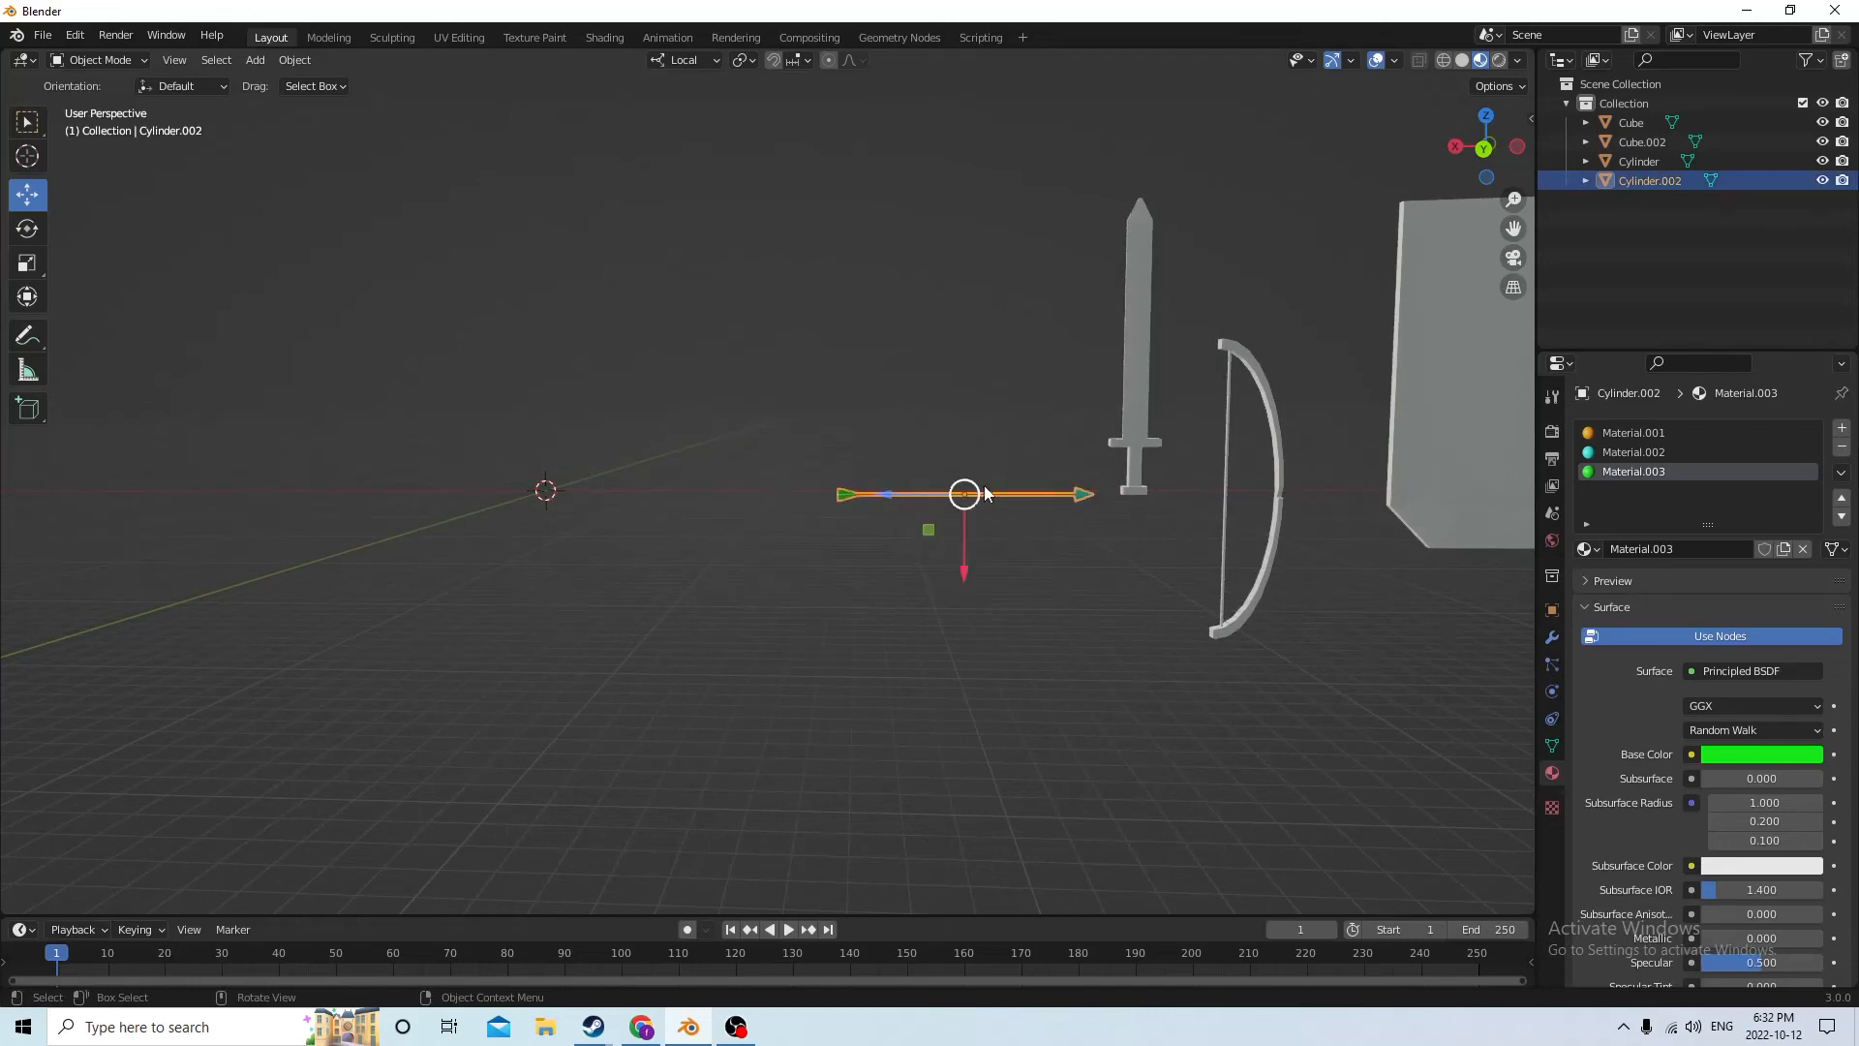
middle_drag(984, 494, 1062, 530)
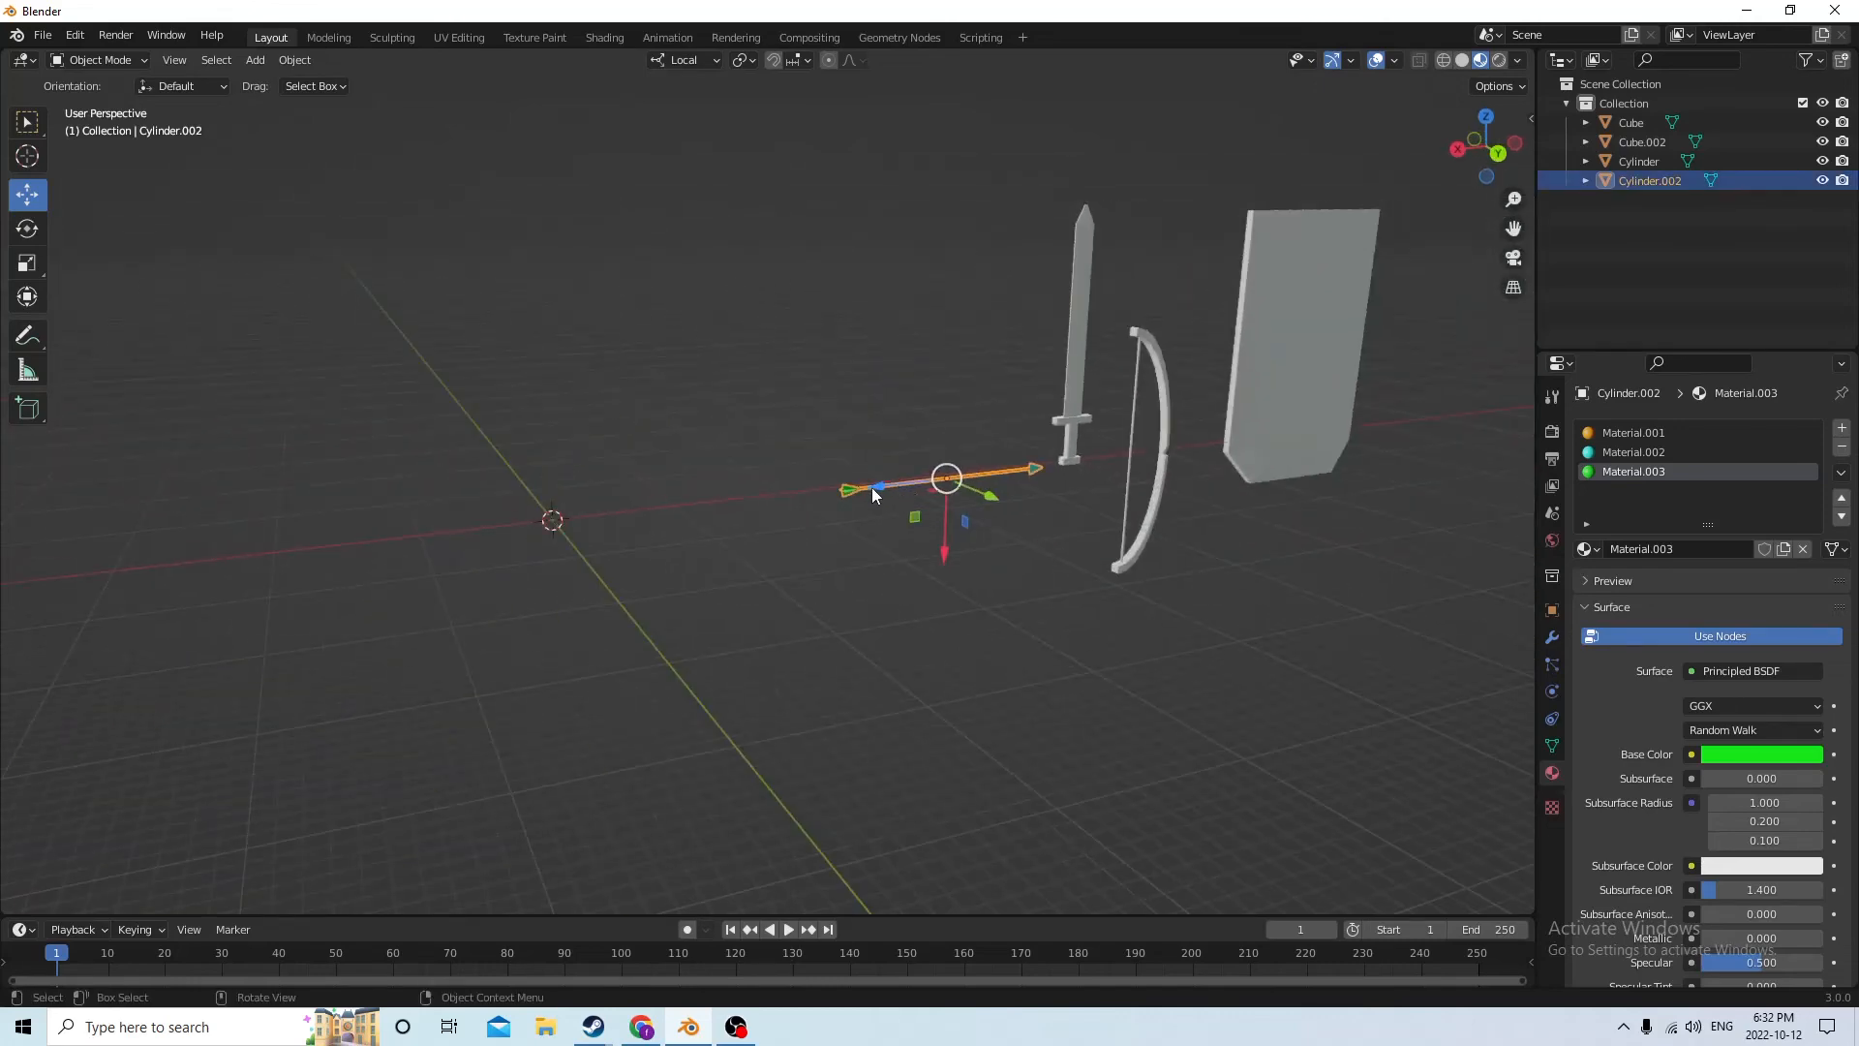
drag(876, 490, 1398, 337)
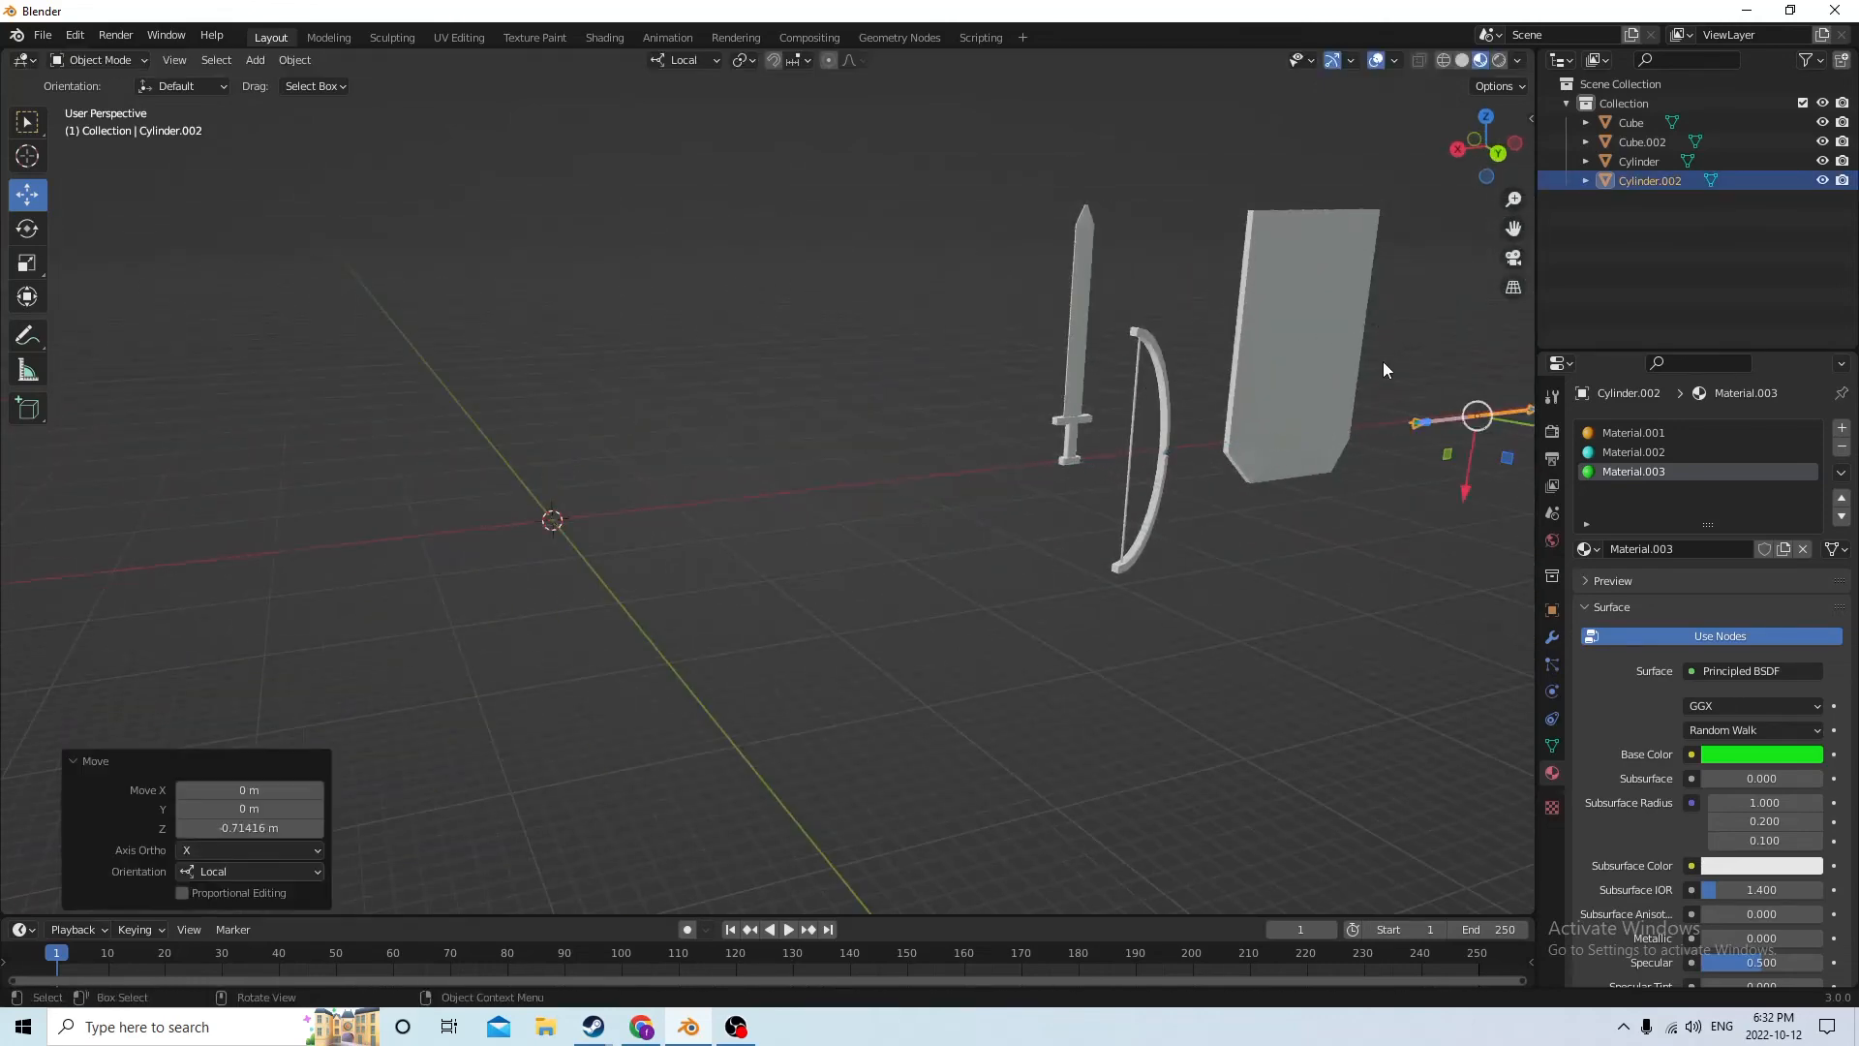
Move the sword 0.5011 m along its local X axis to the world origin
middle_drag(1385, 364, 1100, 486)
scroll(1281, 382, down, 3)
scroll(1119, 473, up, 3)
click(1156, 395)
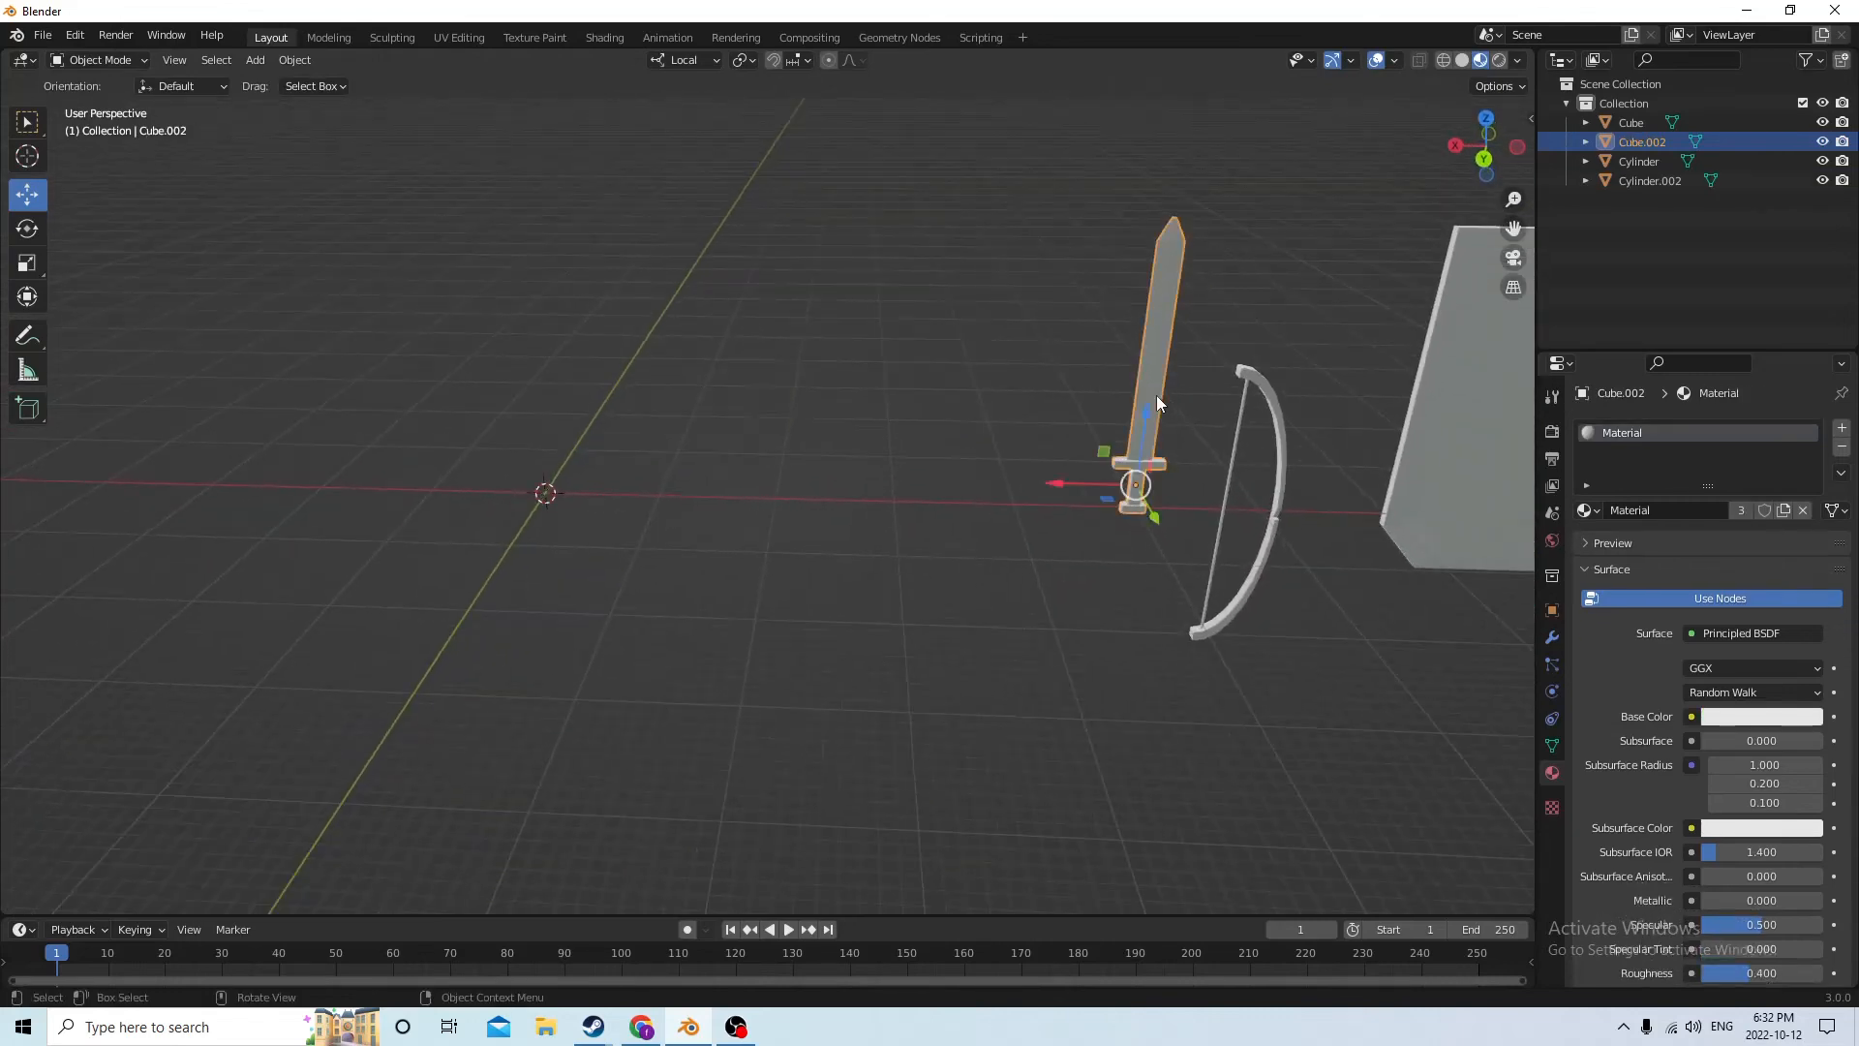
drag(1044, 480, 478, 427)
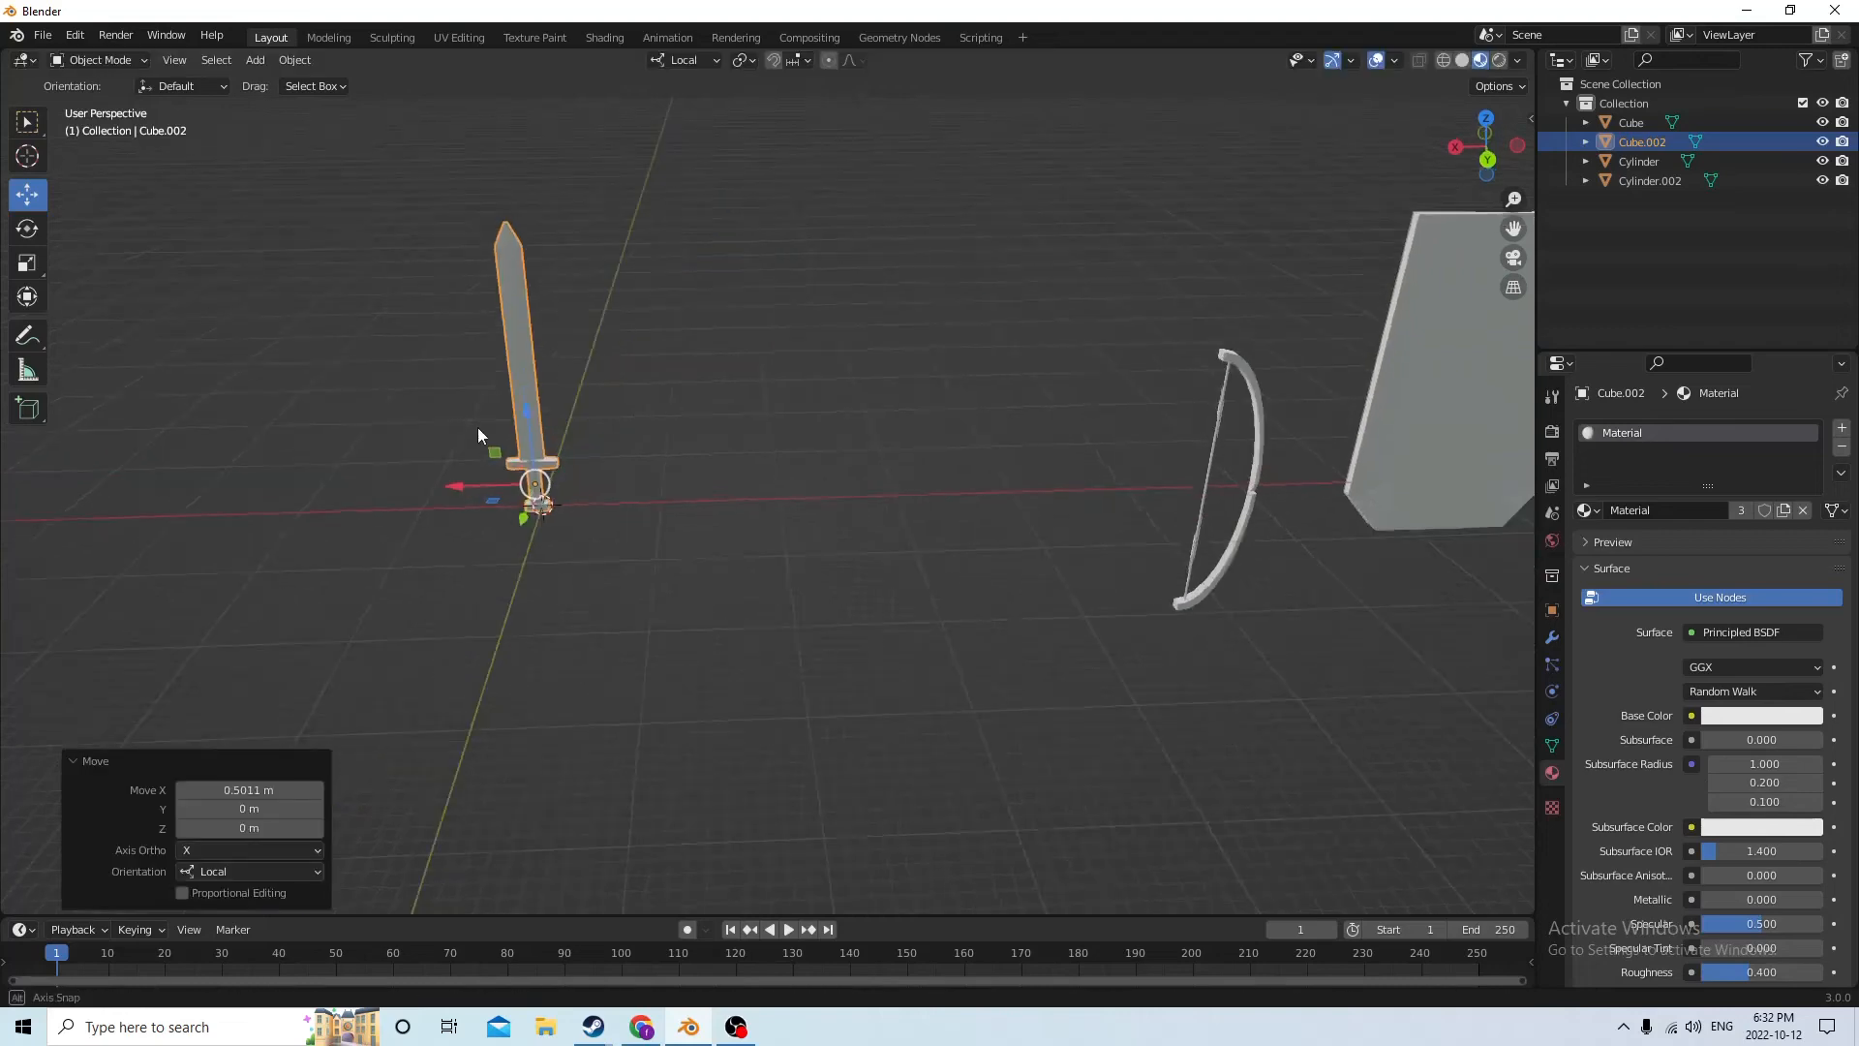
Enter Edit Mode on the sword and set its existing material's base color to cyan
mouse_move(479, 427)
middle_down()
mouse_move(596, 420)
mouse_move(471, 432)
middle_up()
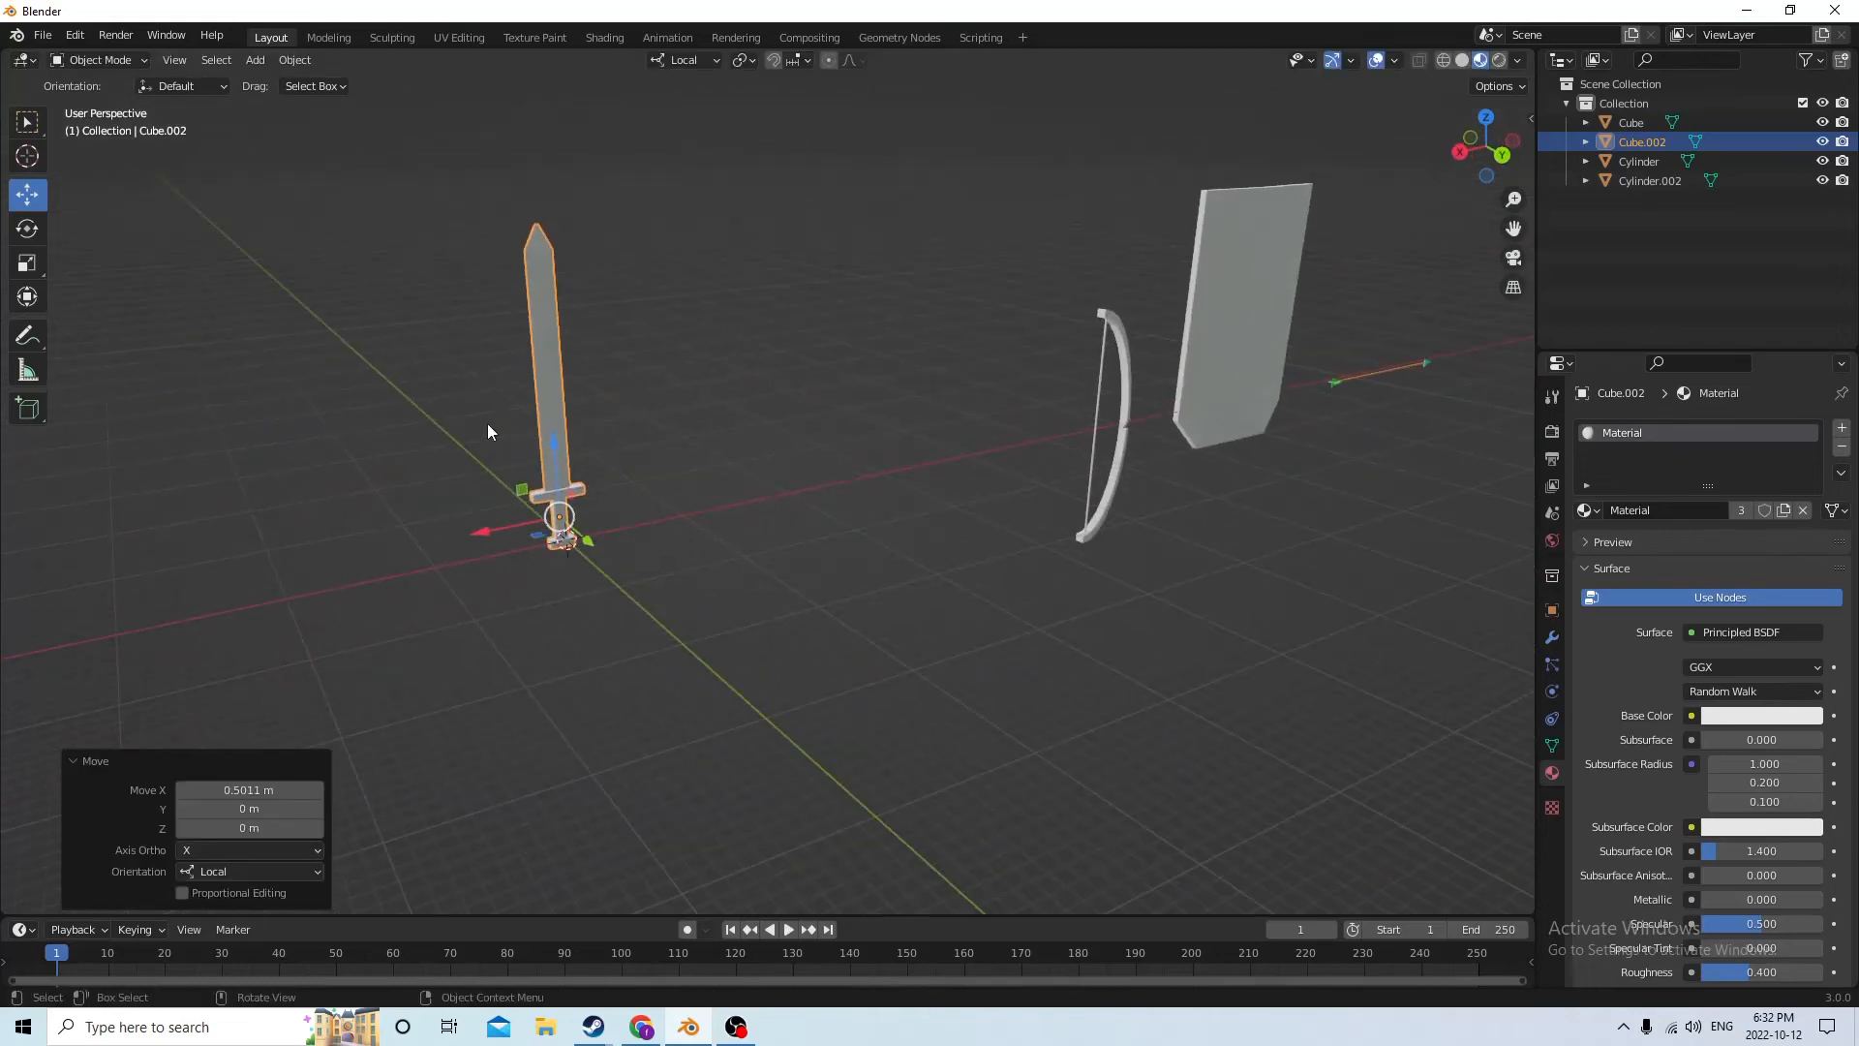
key(Tab)
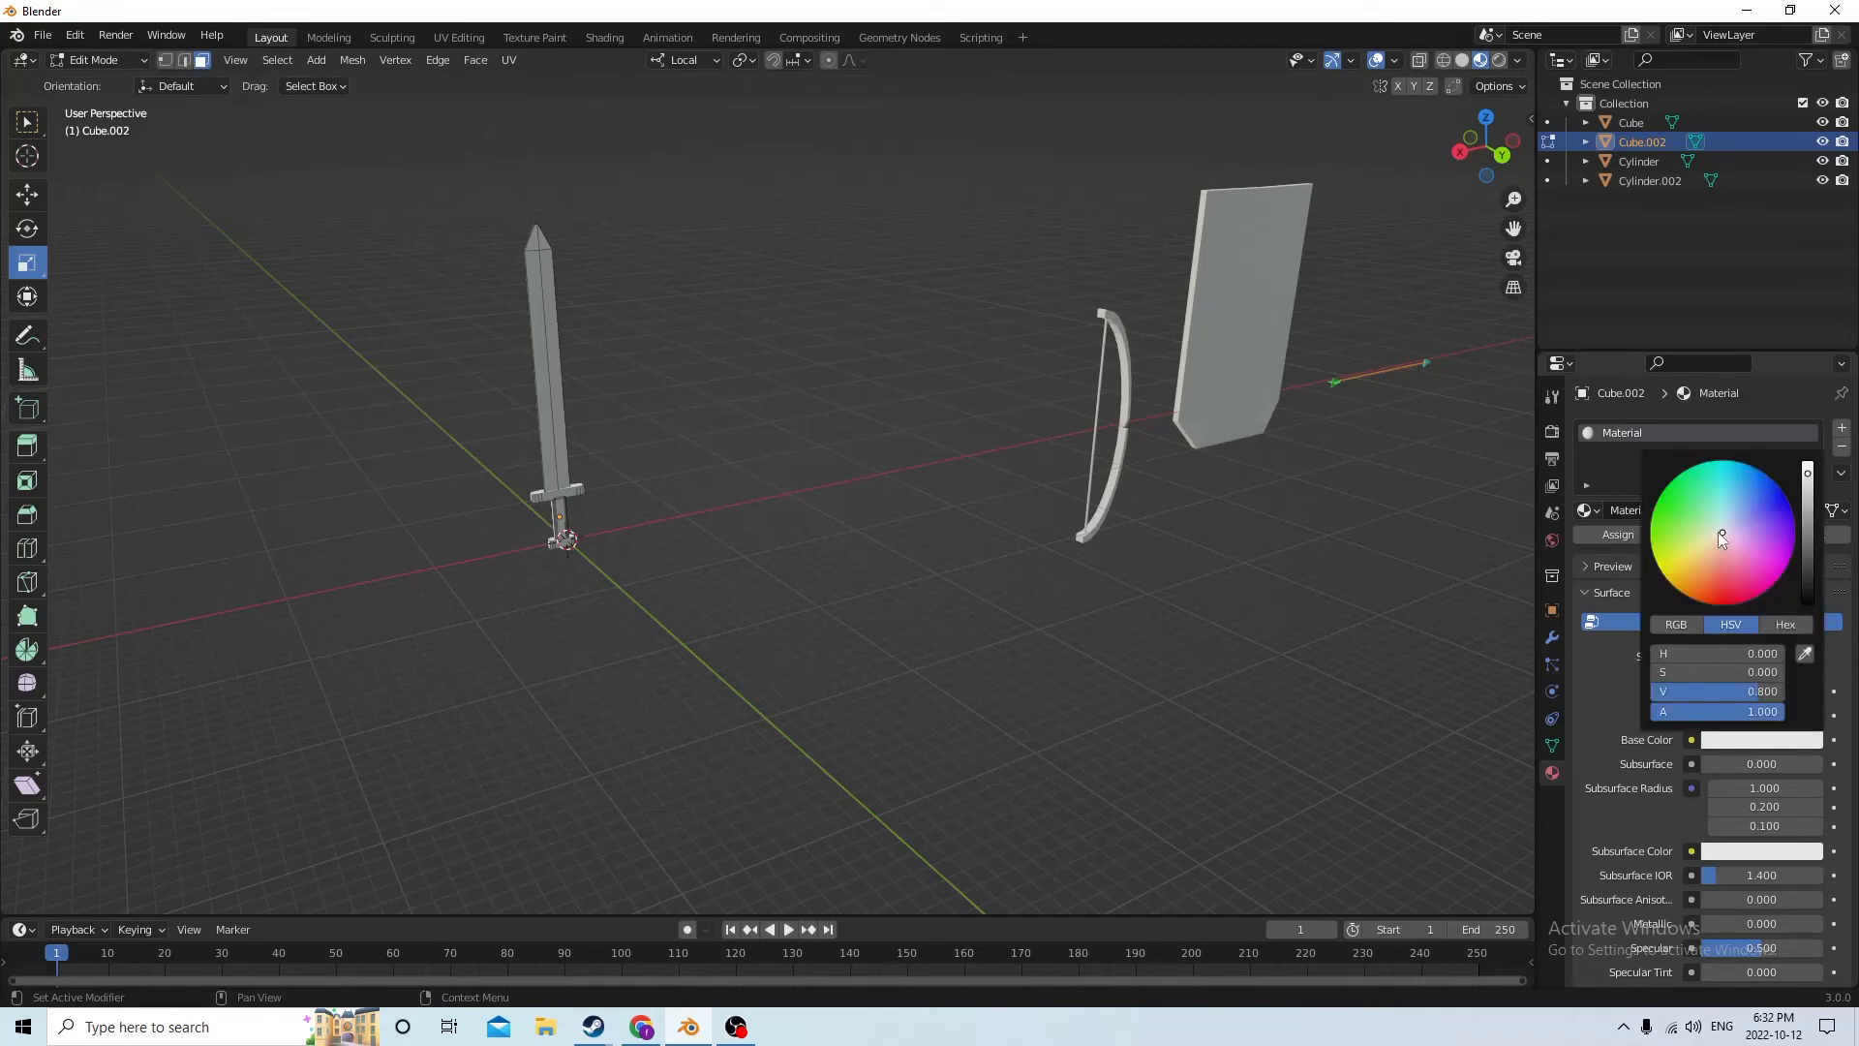
drag(1722, 528, 1719, 474)
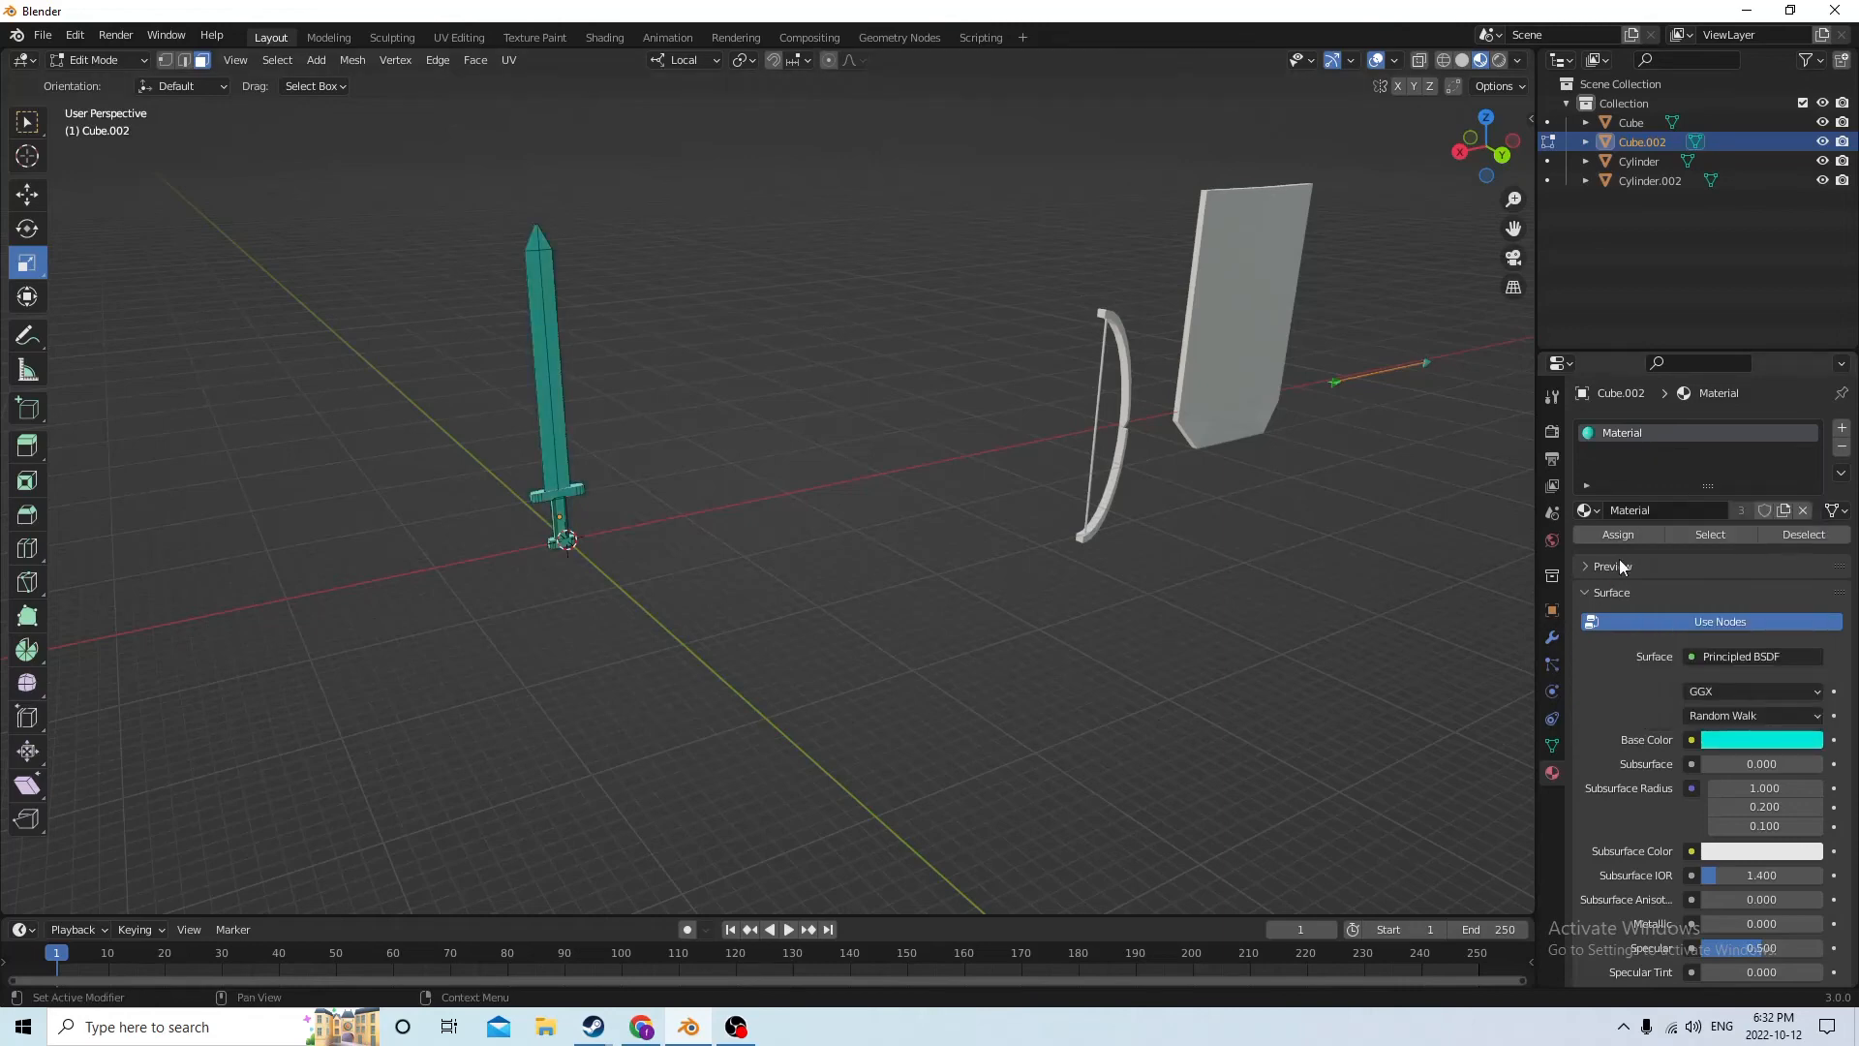
Select the linked faces of the sword's crossguard and pommel and assign them a new second material with a yellow base color
middle_drag(946, 514, 1140, 500)
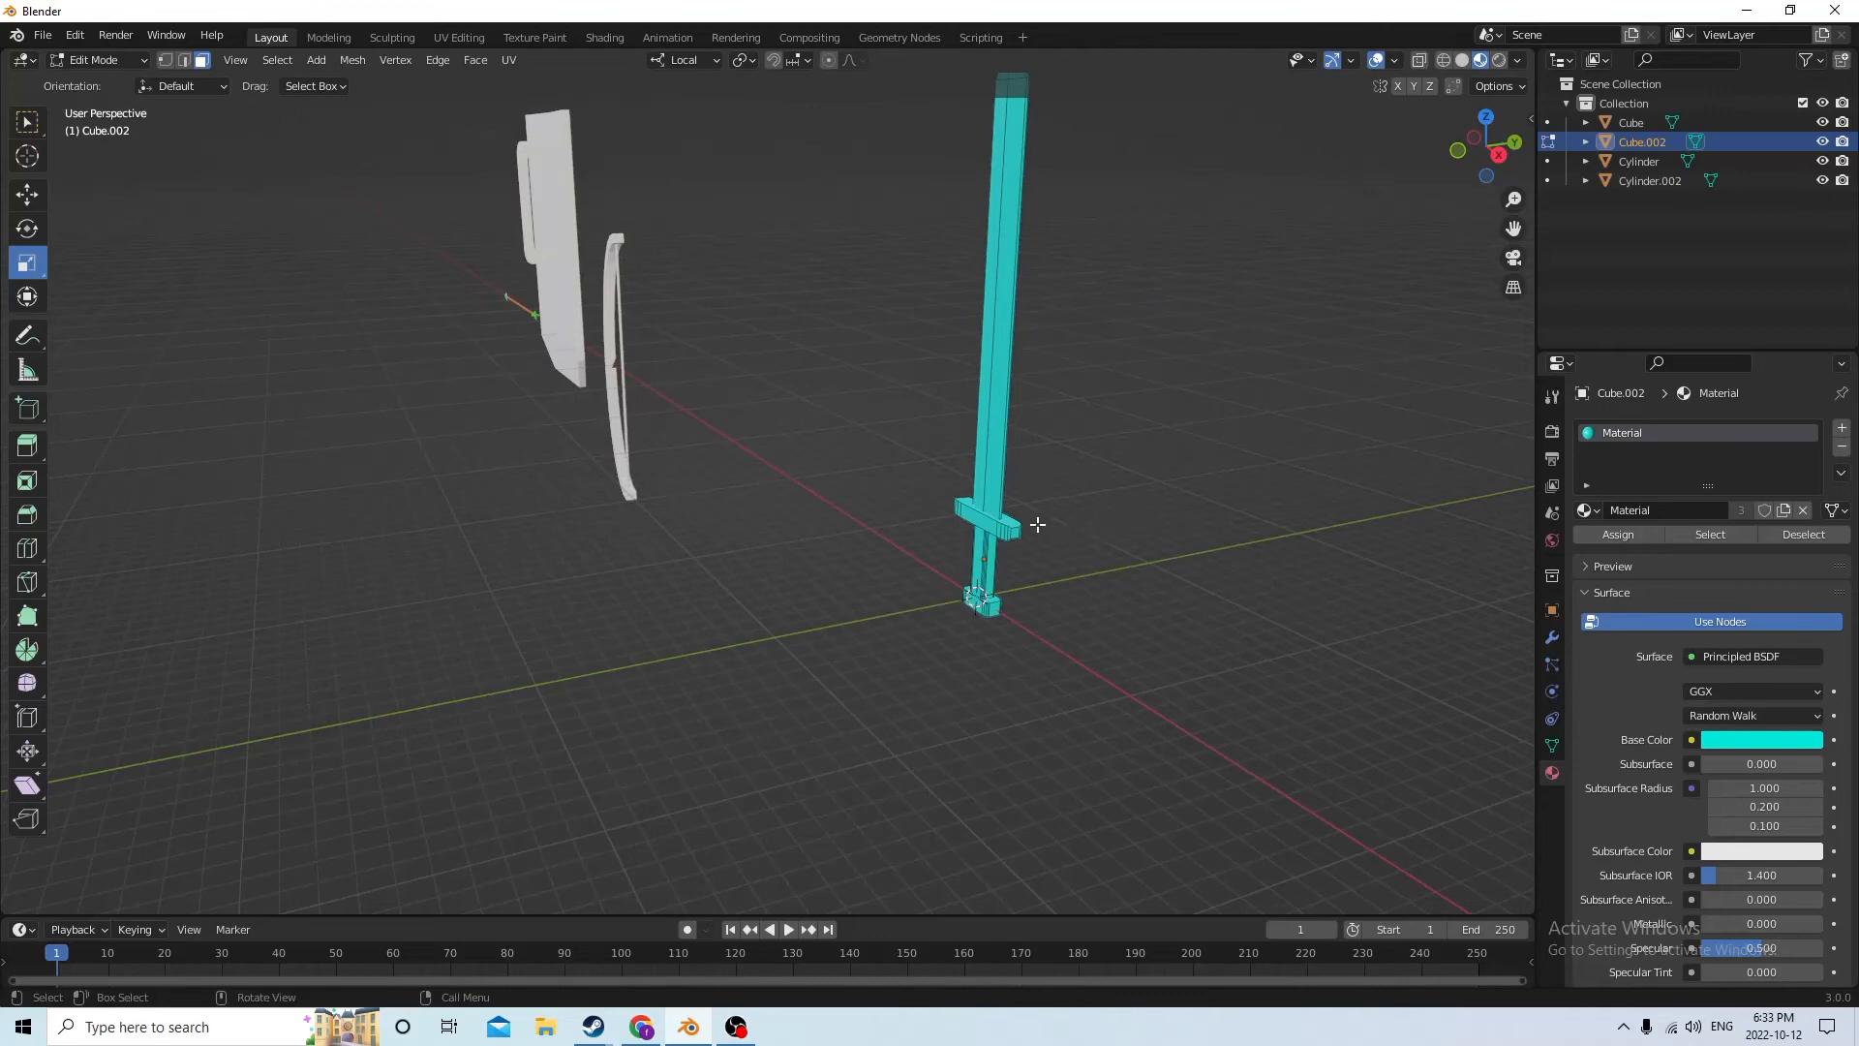
key(l)
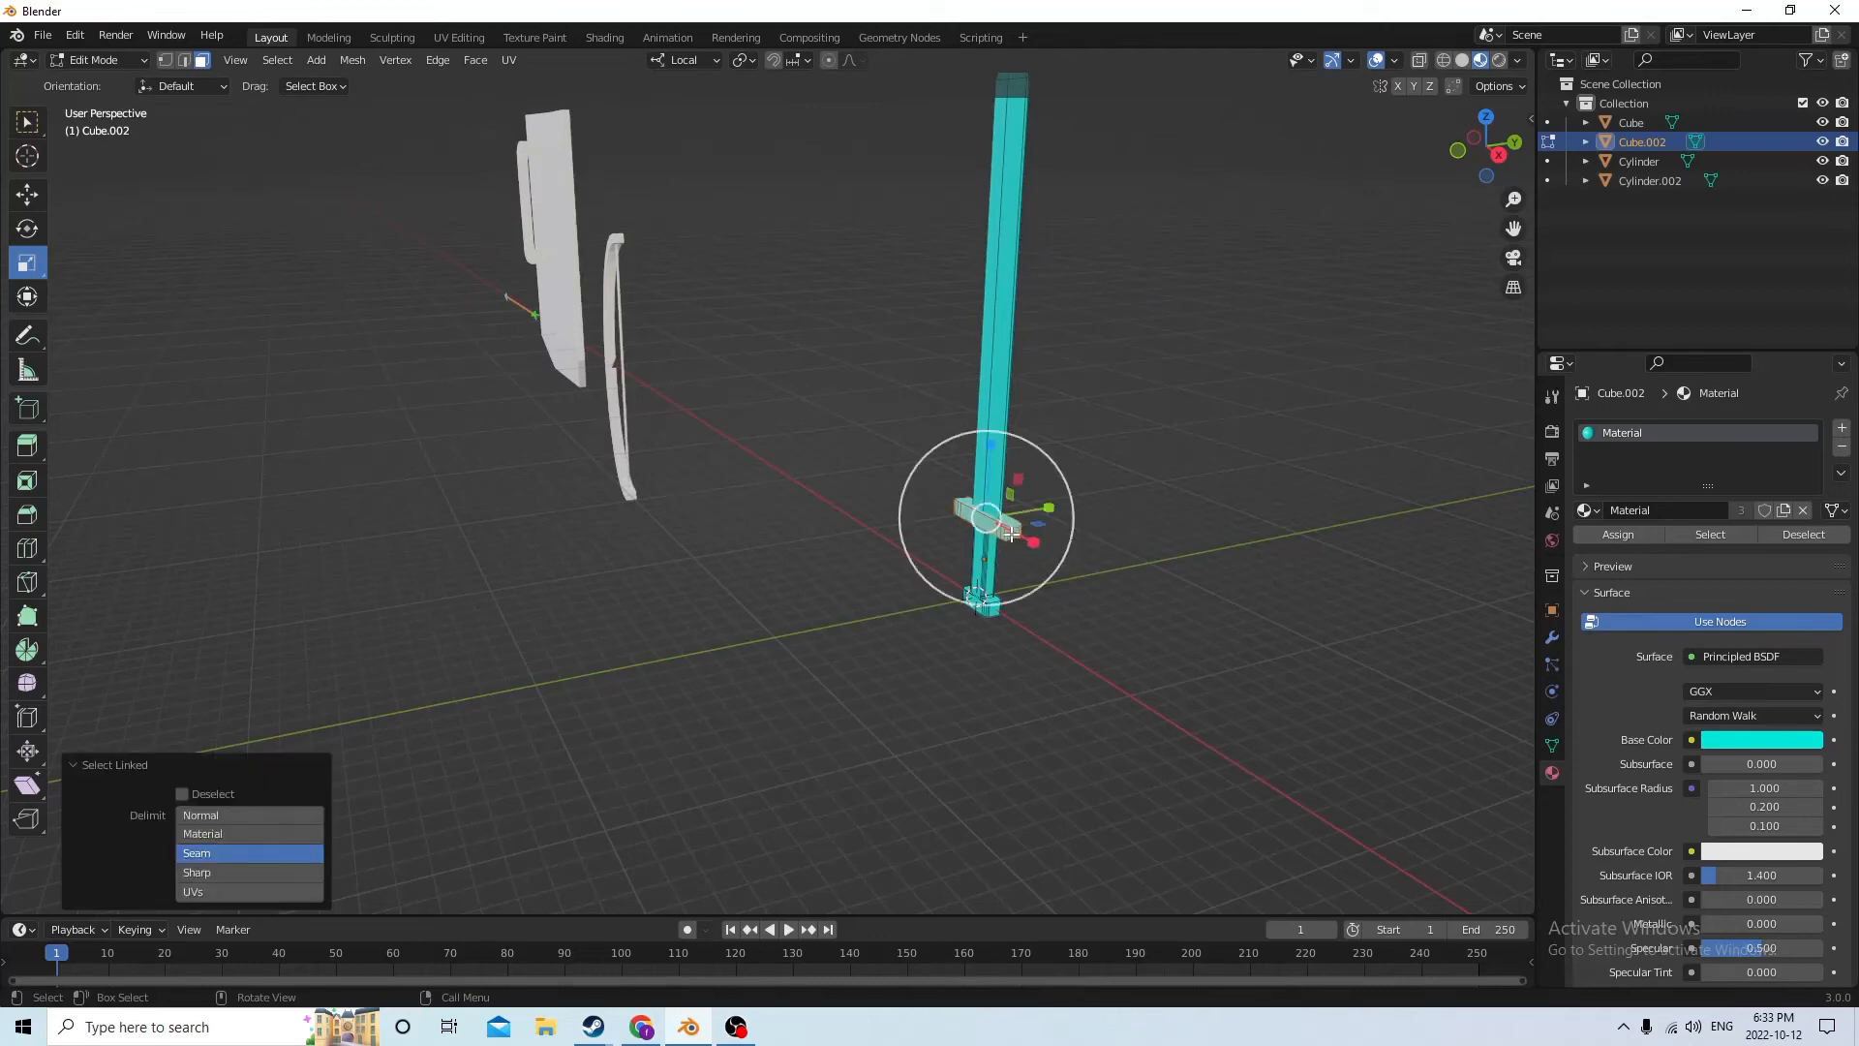
key(l)
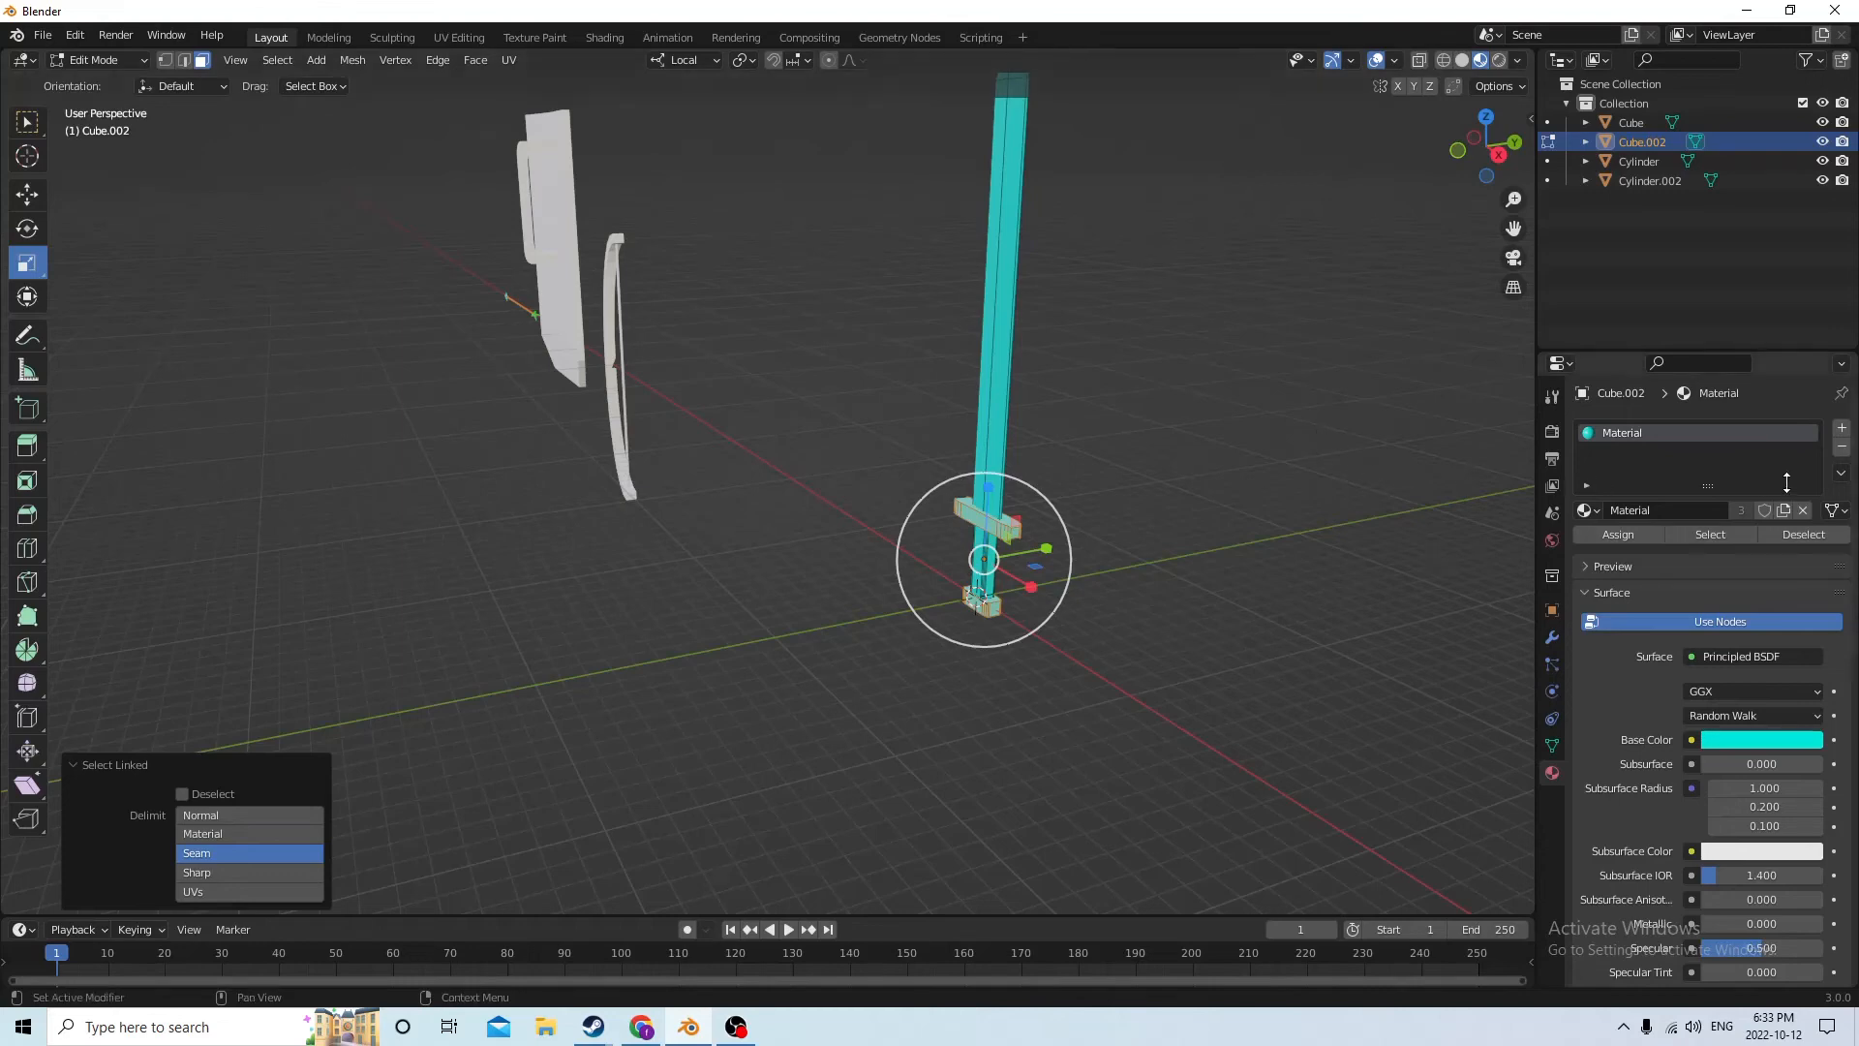
click(1844, 430)
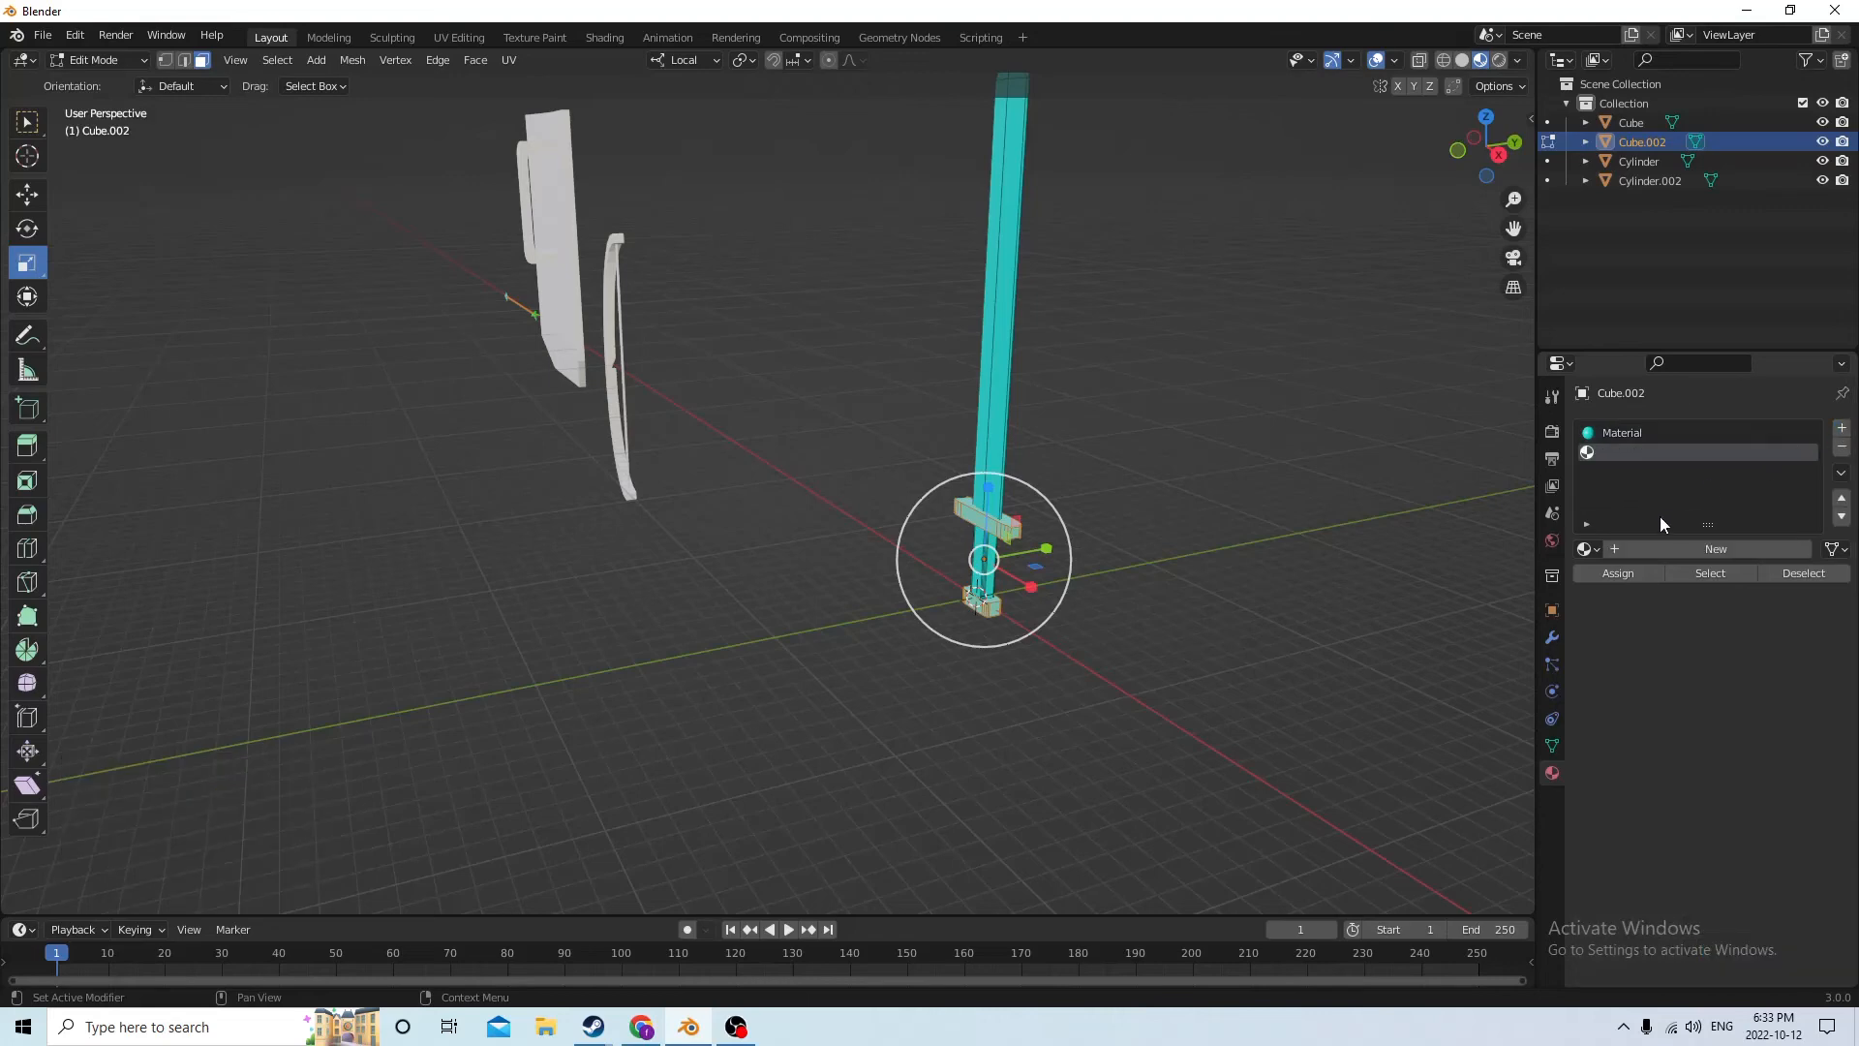
click(1652, 548)
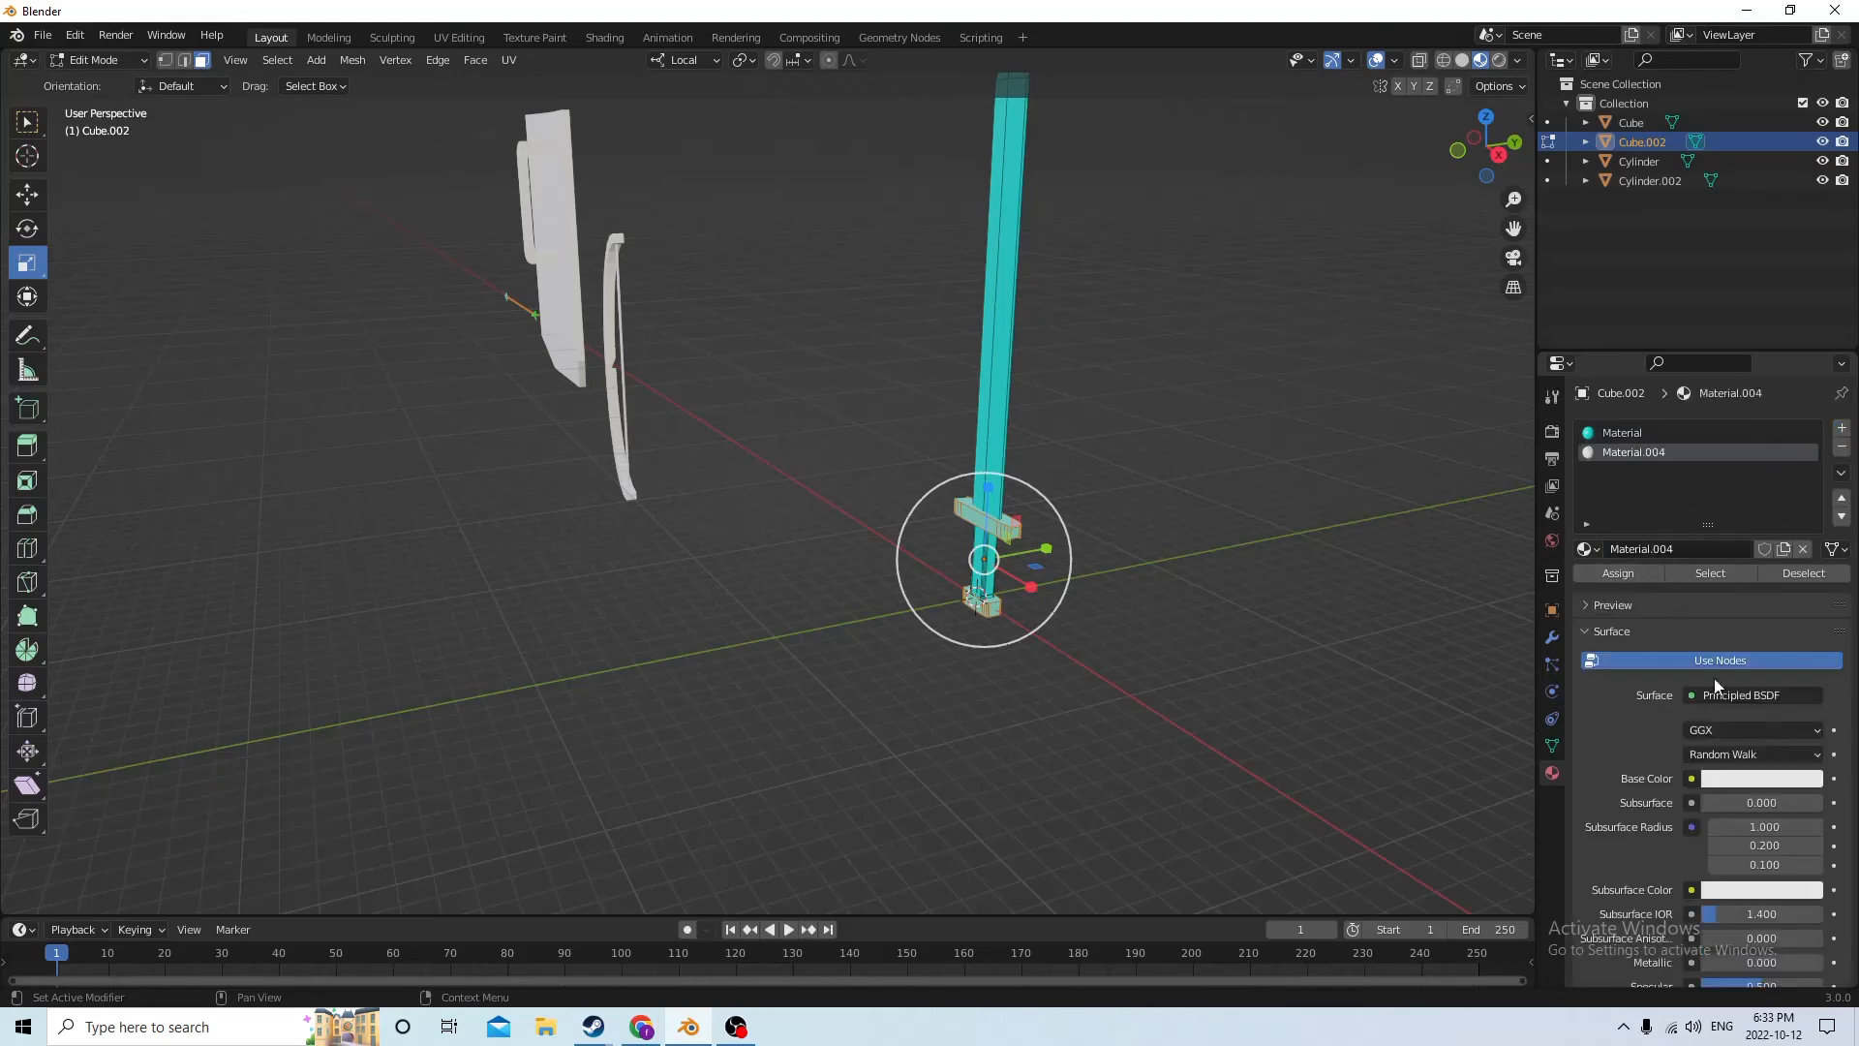
click(1721, 780)
click(1720, 782)
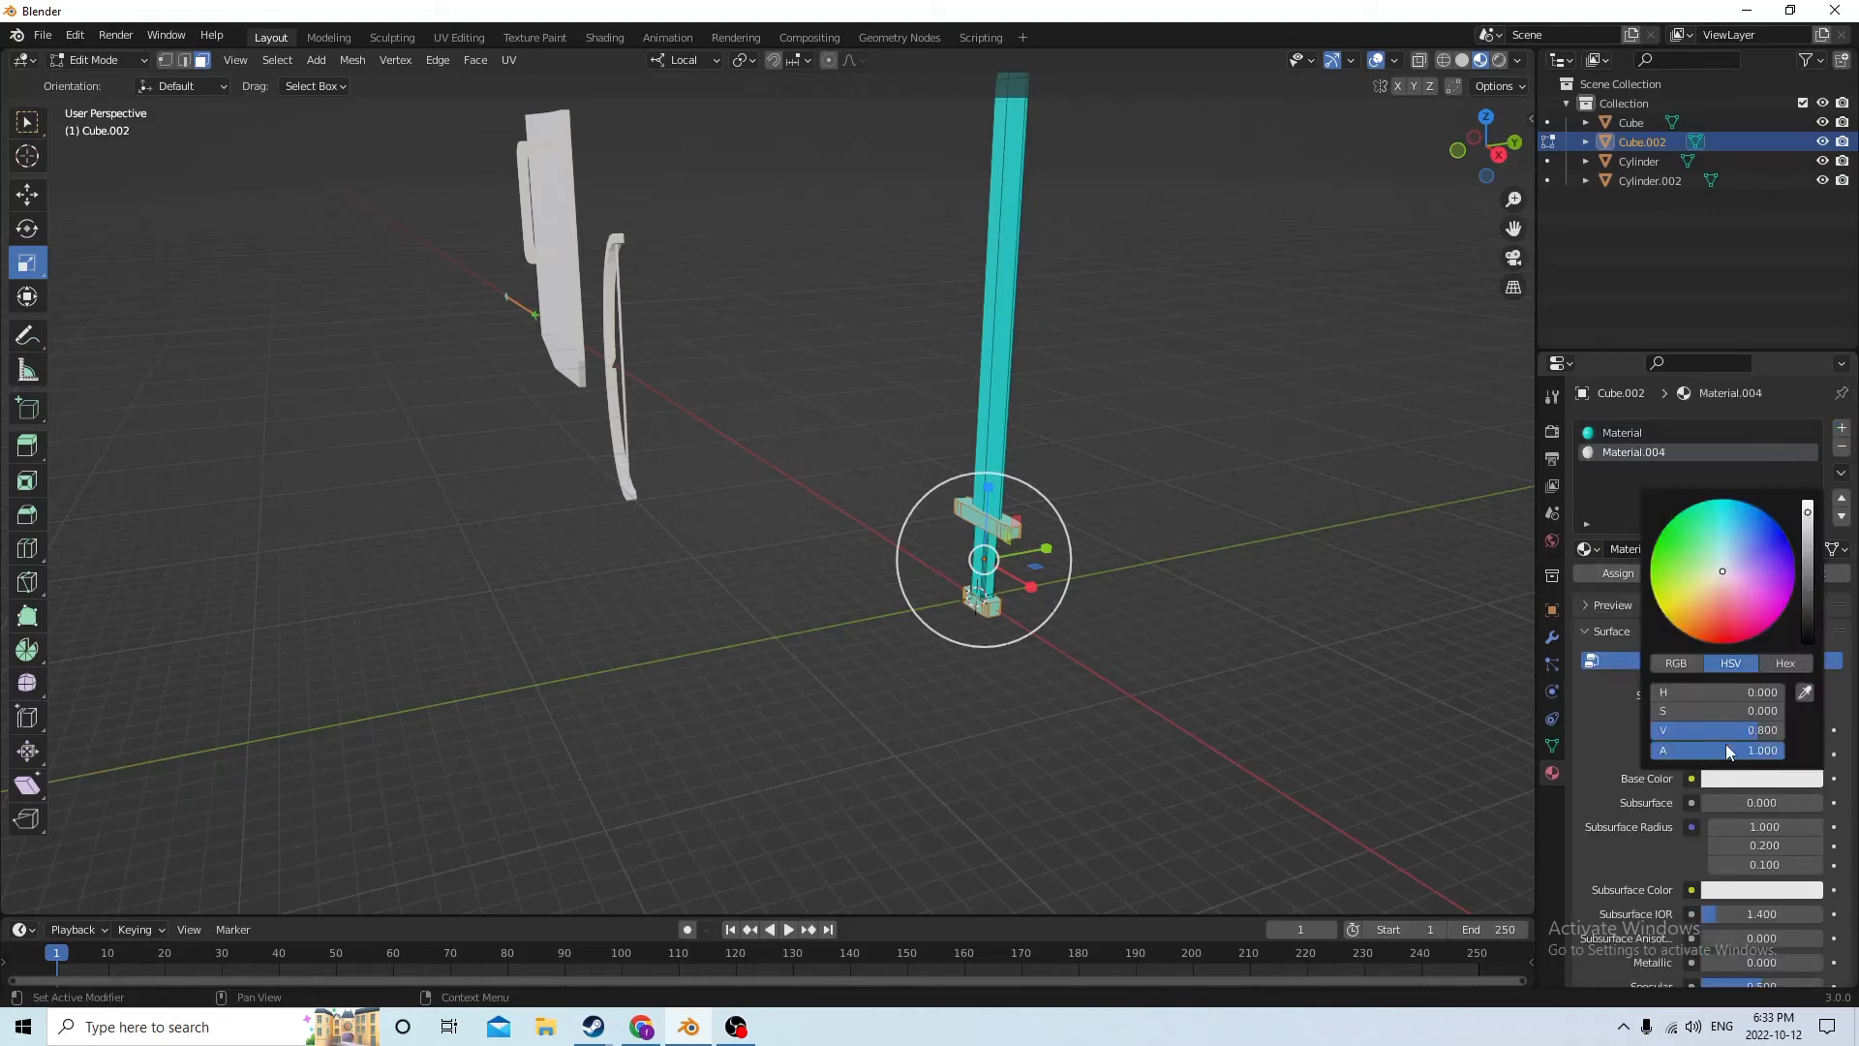
drag(1716, 568, 1662, 615)
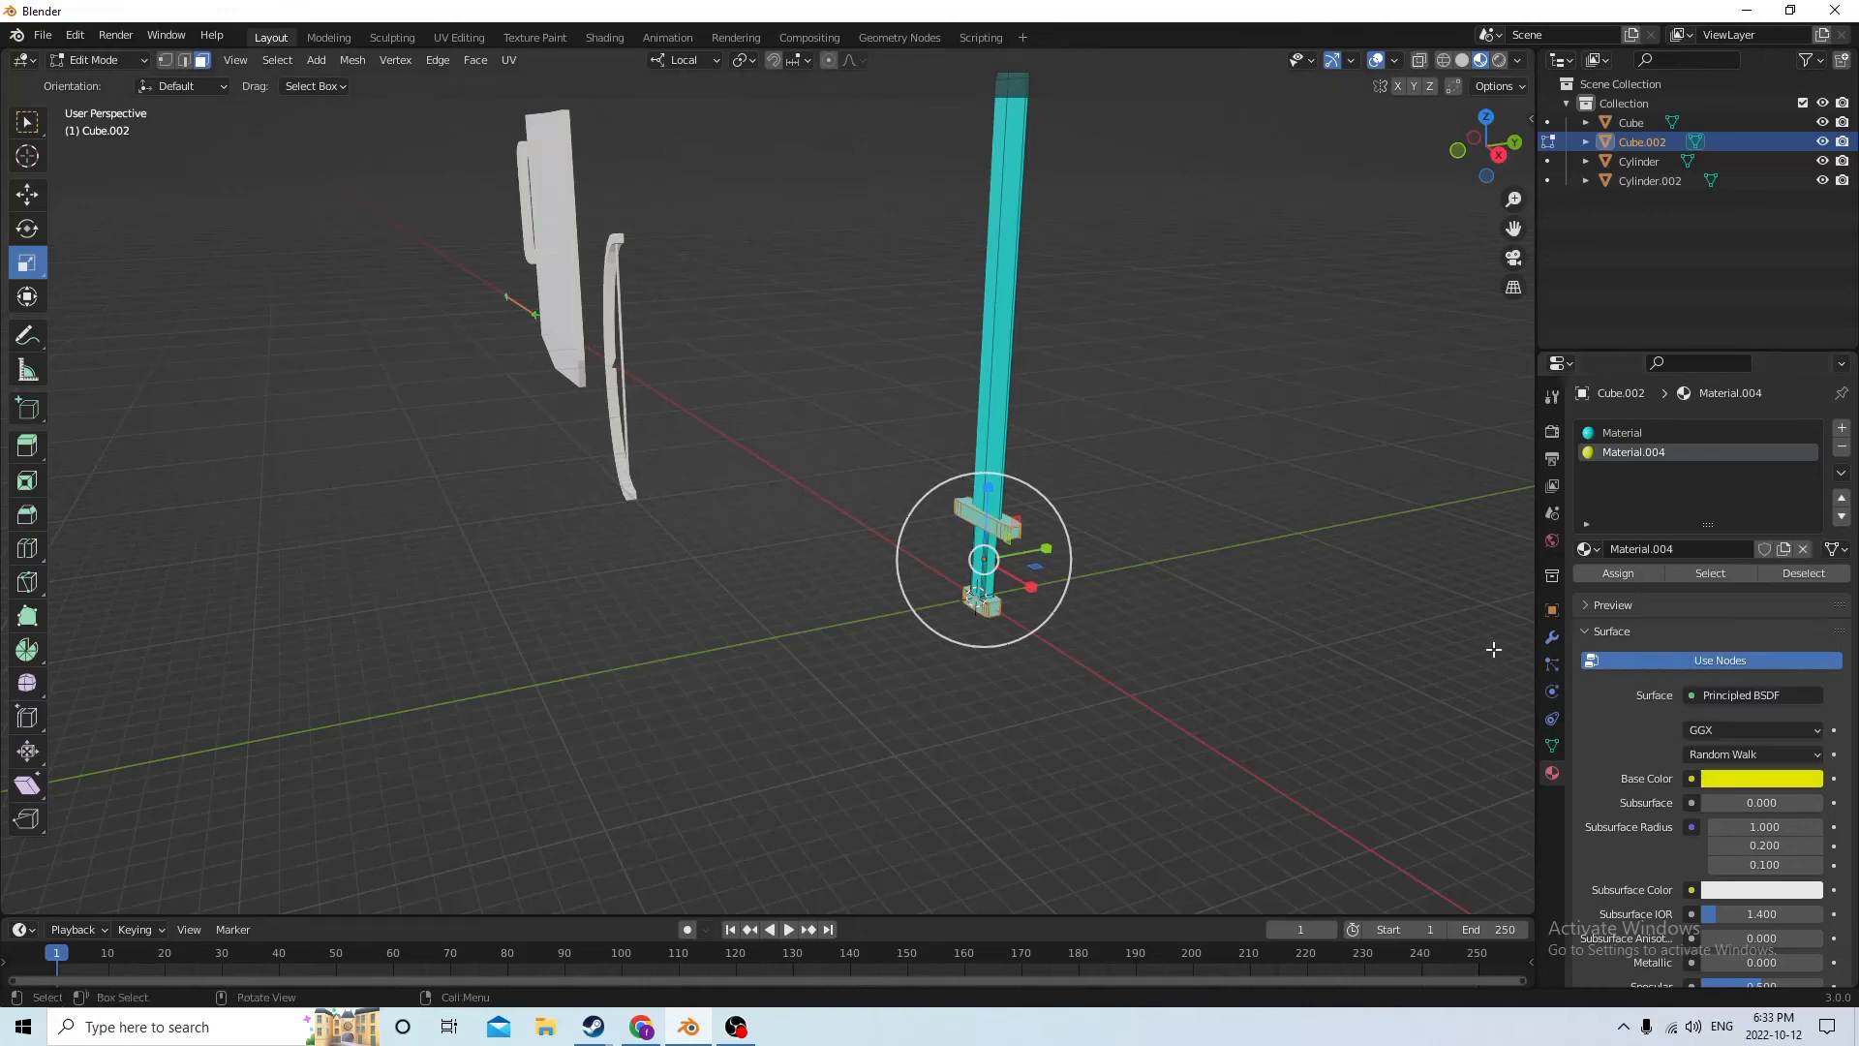
Assign the sword grip's linked faces a new third material with a red base color, and return to Object Mode
middle_drag(1304, 590, 1164, 519)
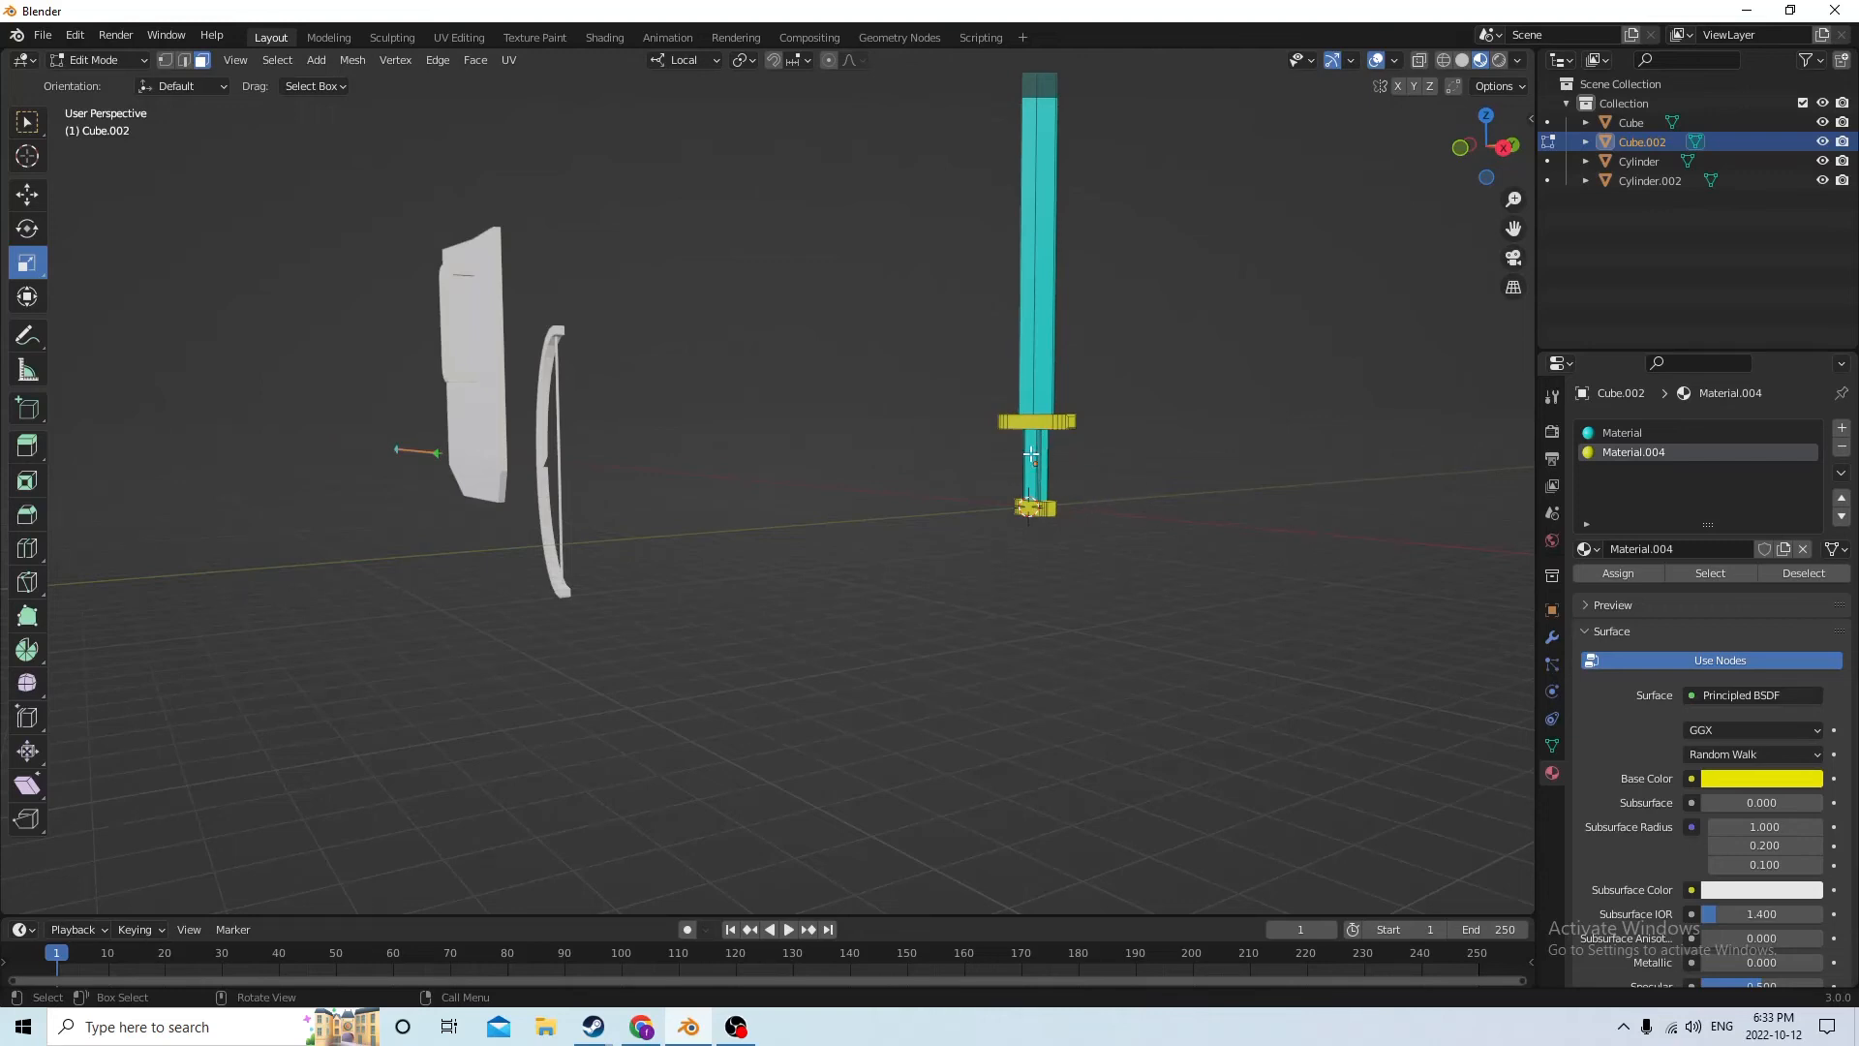
key(l)
middle_drag(1424, 485, 1317, 543)
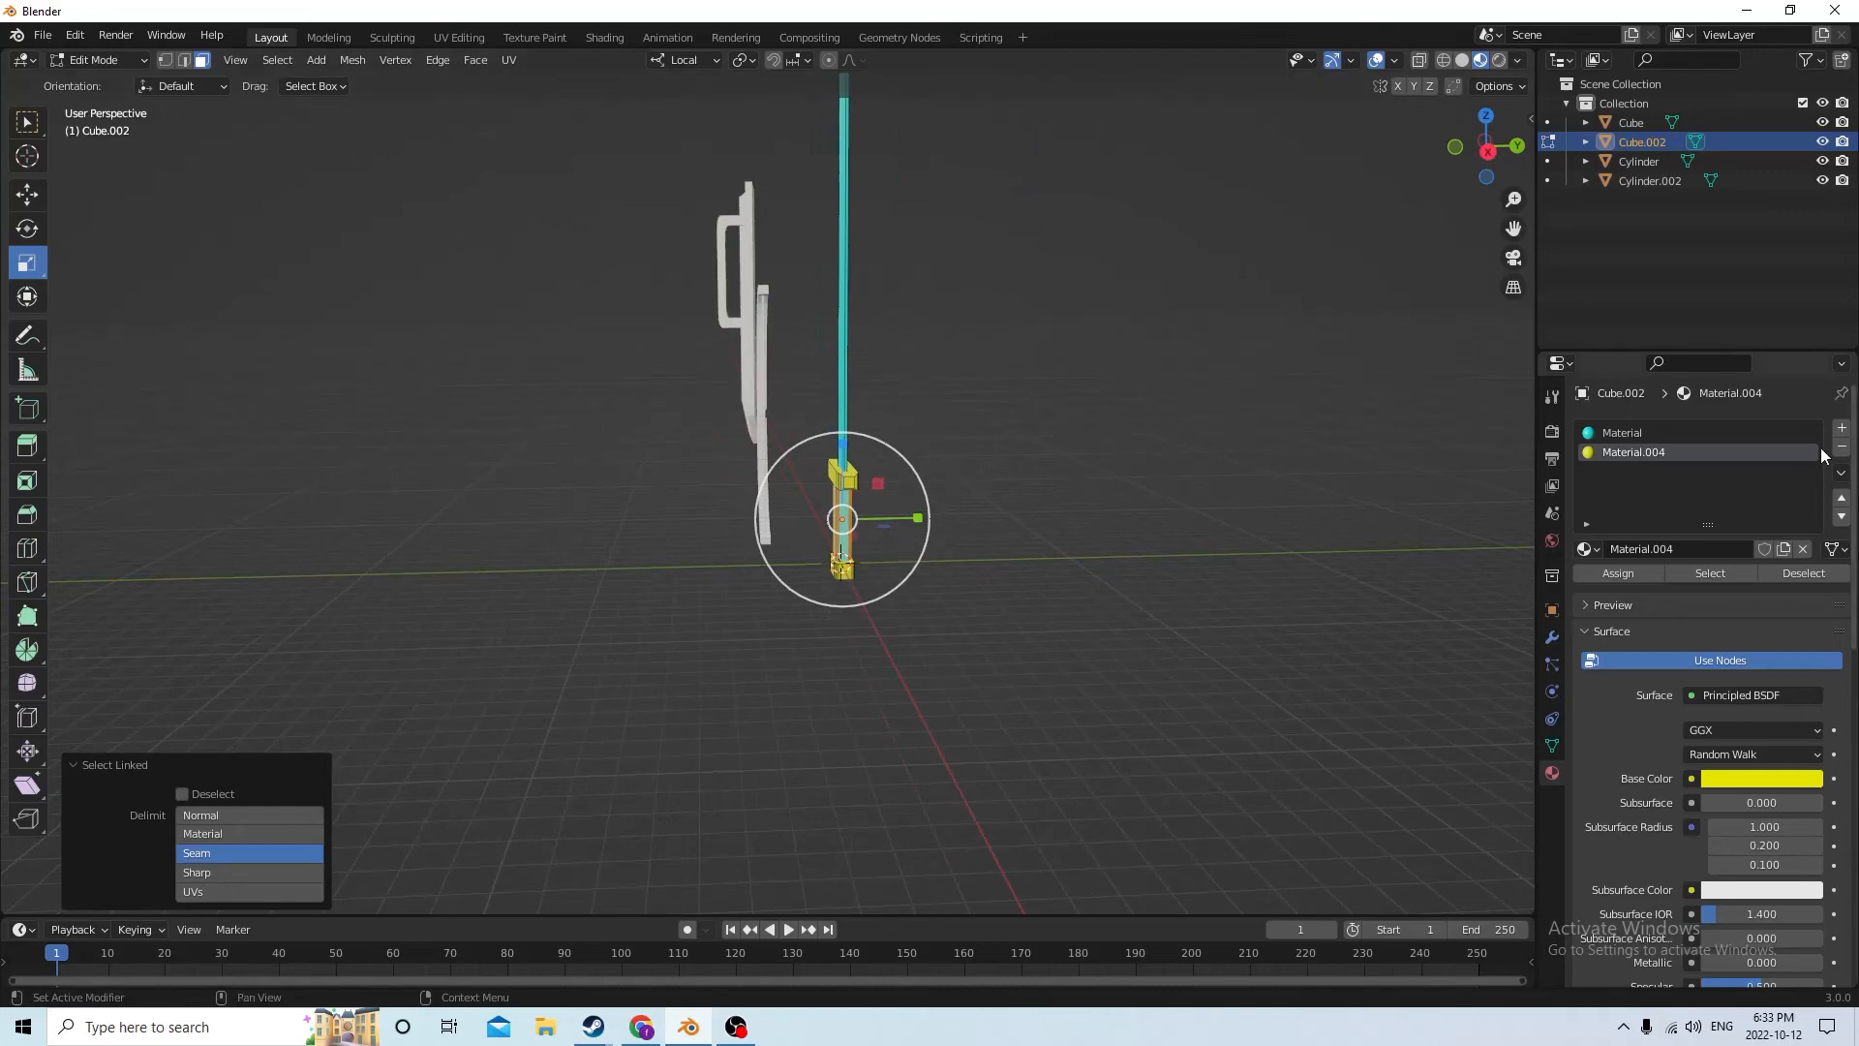
click(1841, 427)
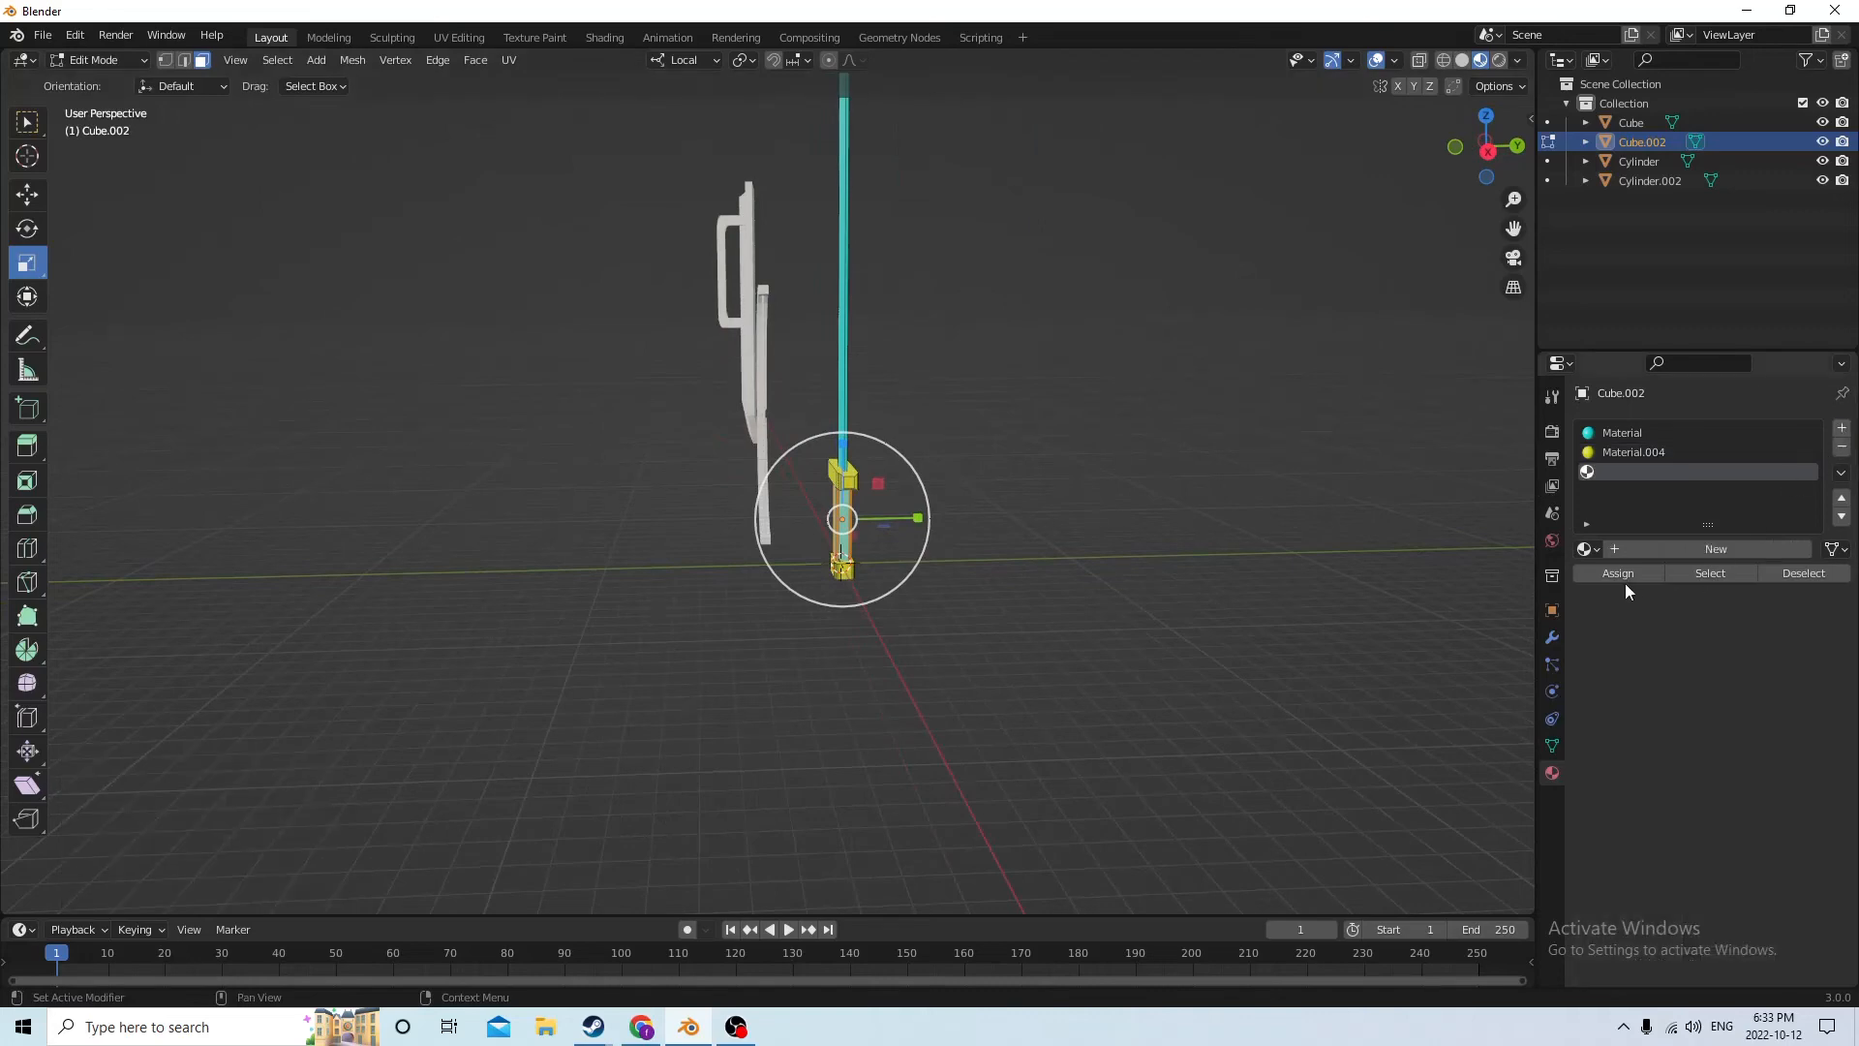
click(1658, 548)
click(1745, 780)
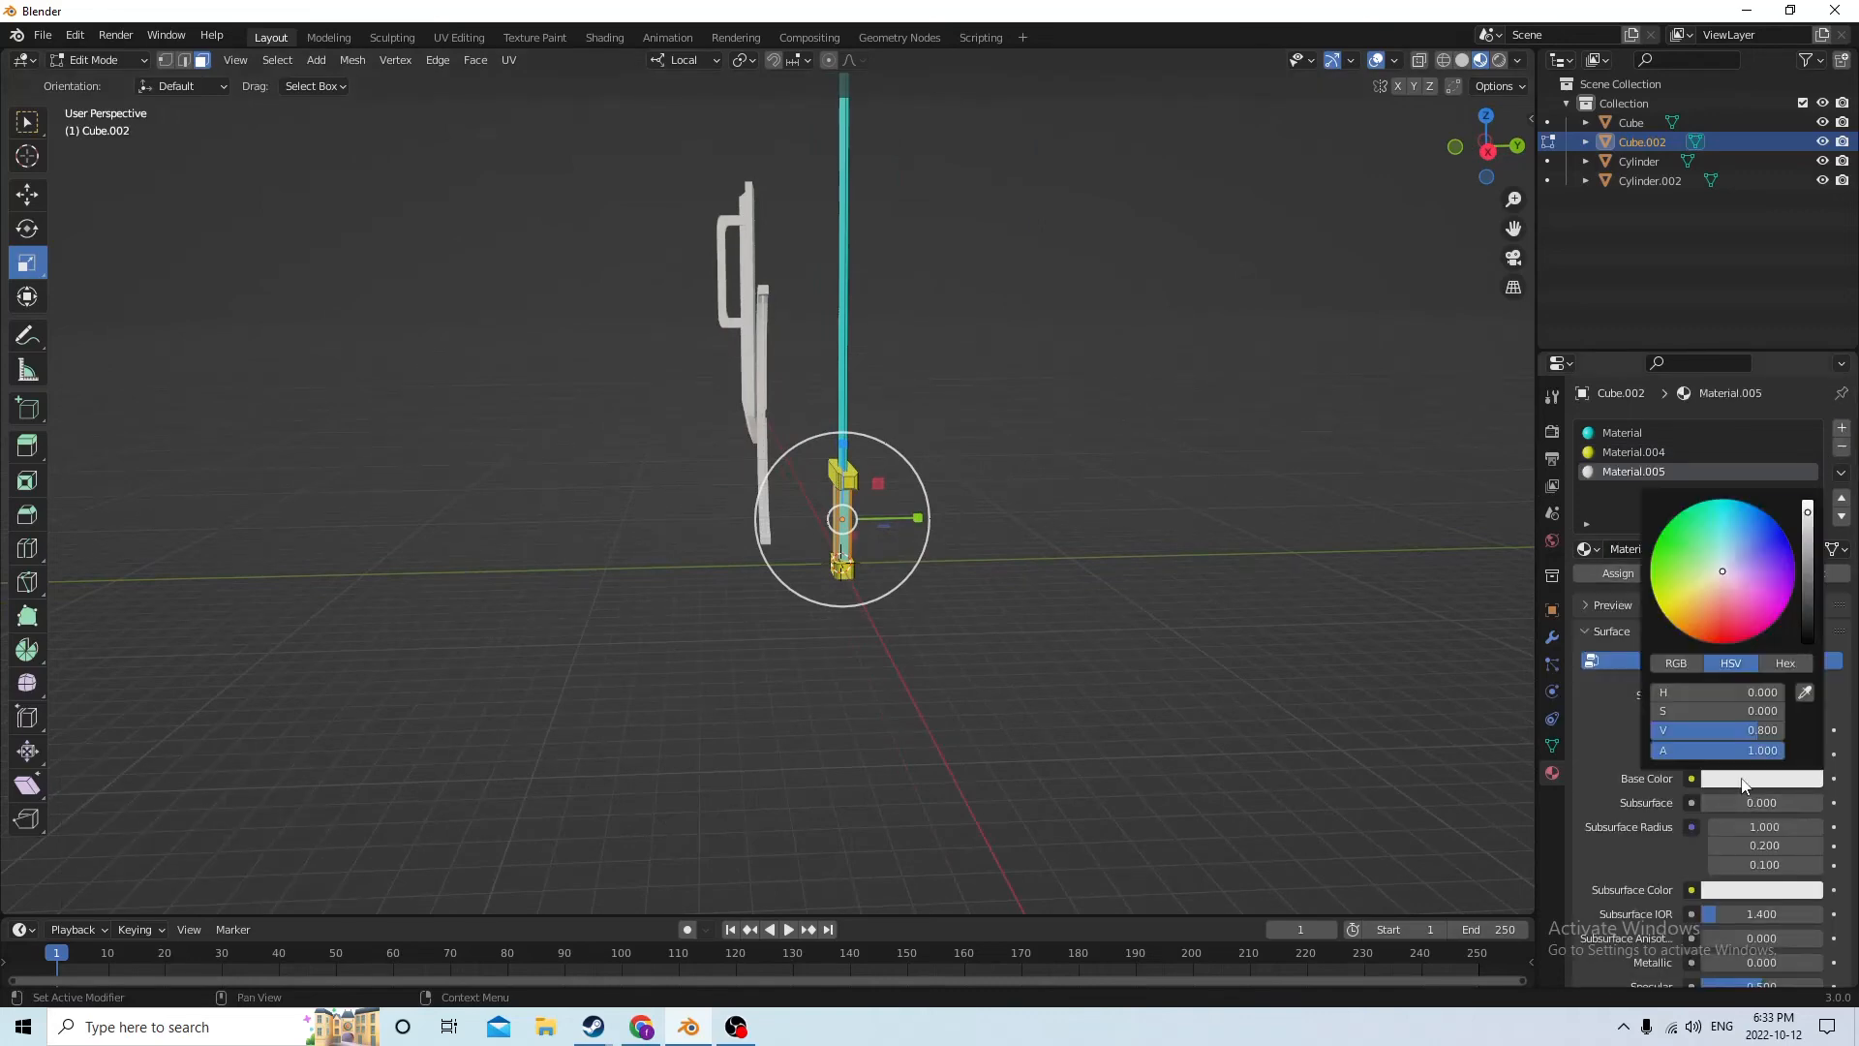
mouse_move(1723, 571)
mouse_down()
mouse_move(1733, 605)
mouse_move(1665, 598)
mouse_move(1768, 595)
mouse_move(1720, 647)
mouse_up()
click(1602, 569)
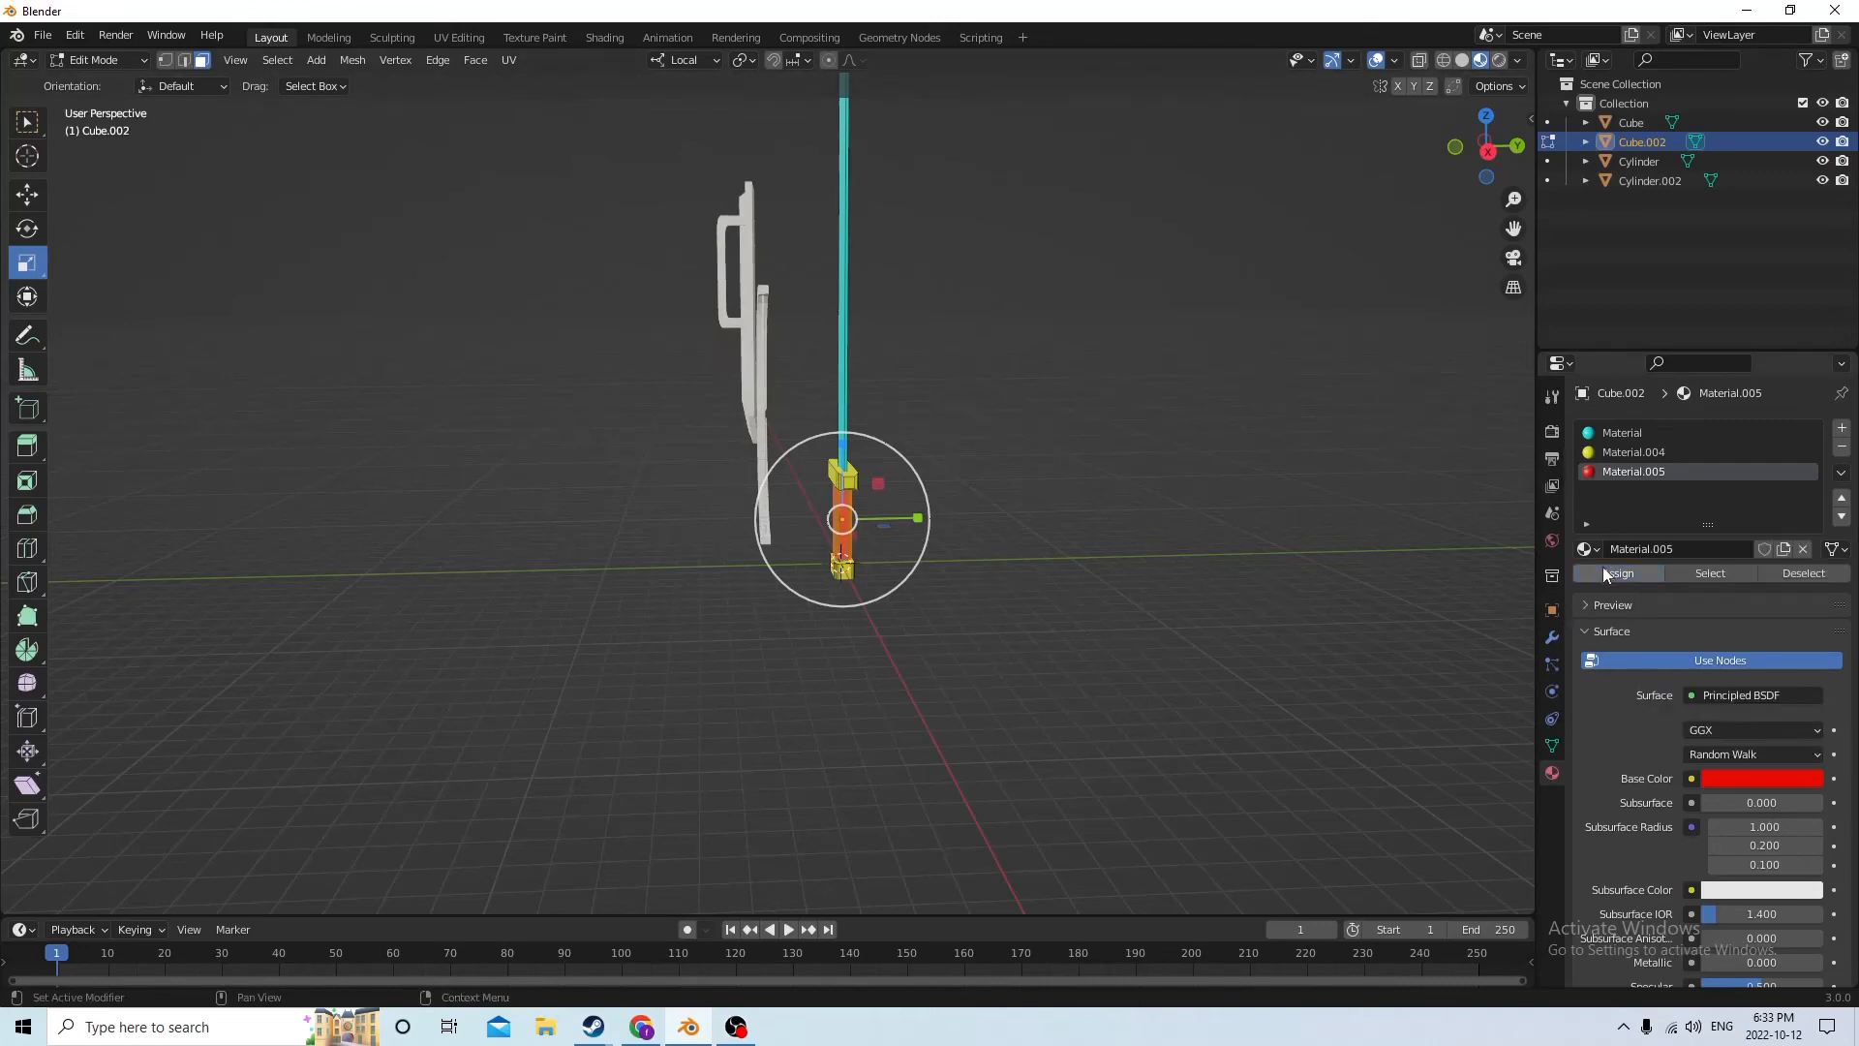
click(1232, 478)
middle_drag(1232, 478, 891, 469)
key(Tab)
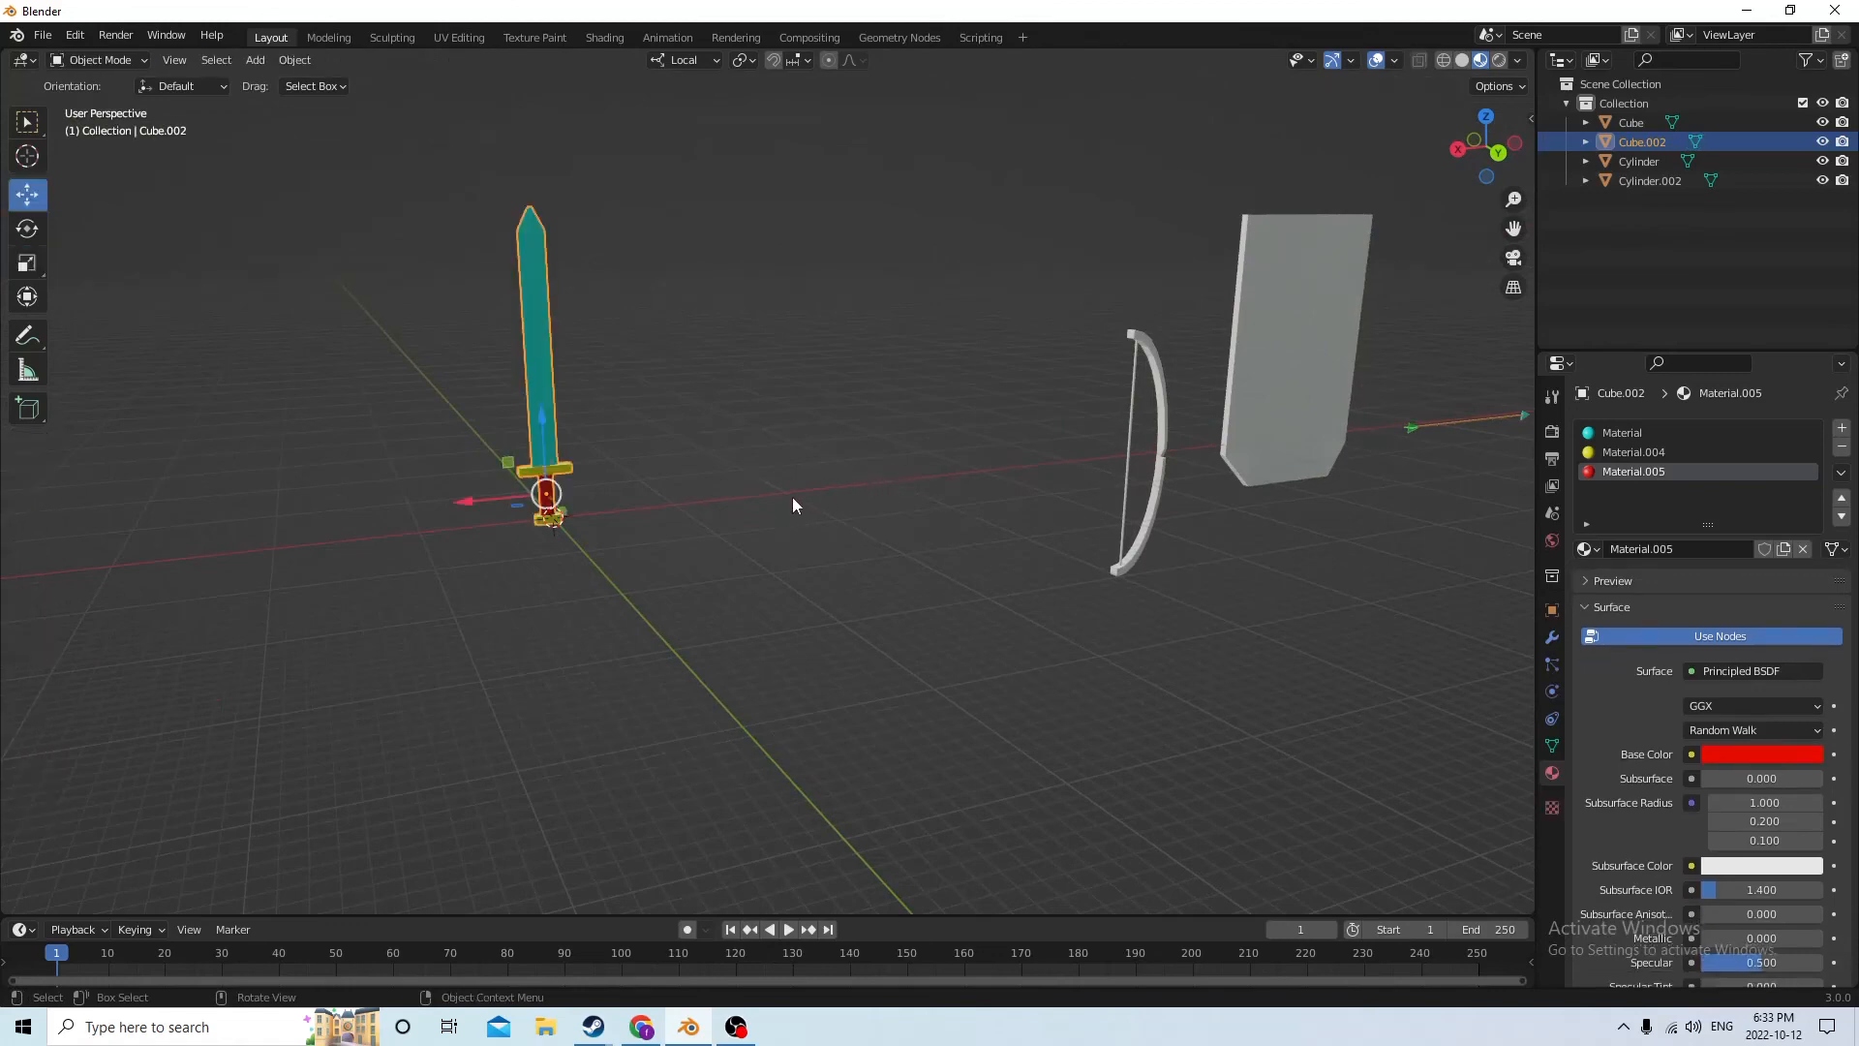
Move the sword along its local X axis to the far end of the row, past the arrow
mouse_move(471, 486)
mouse_down()
mouse_move(683, 441)
mouse_move(545, 498)
mouse_move(451, 468)
mouse_up()
middle_drag(486, 453, 710, 568)
key(Tab)
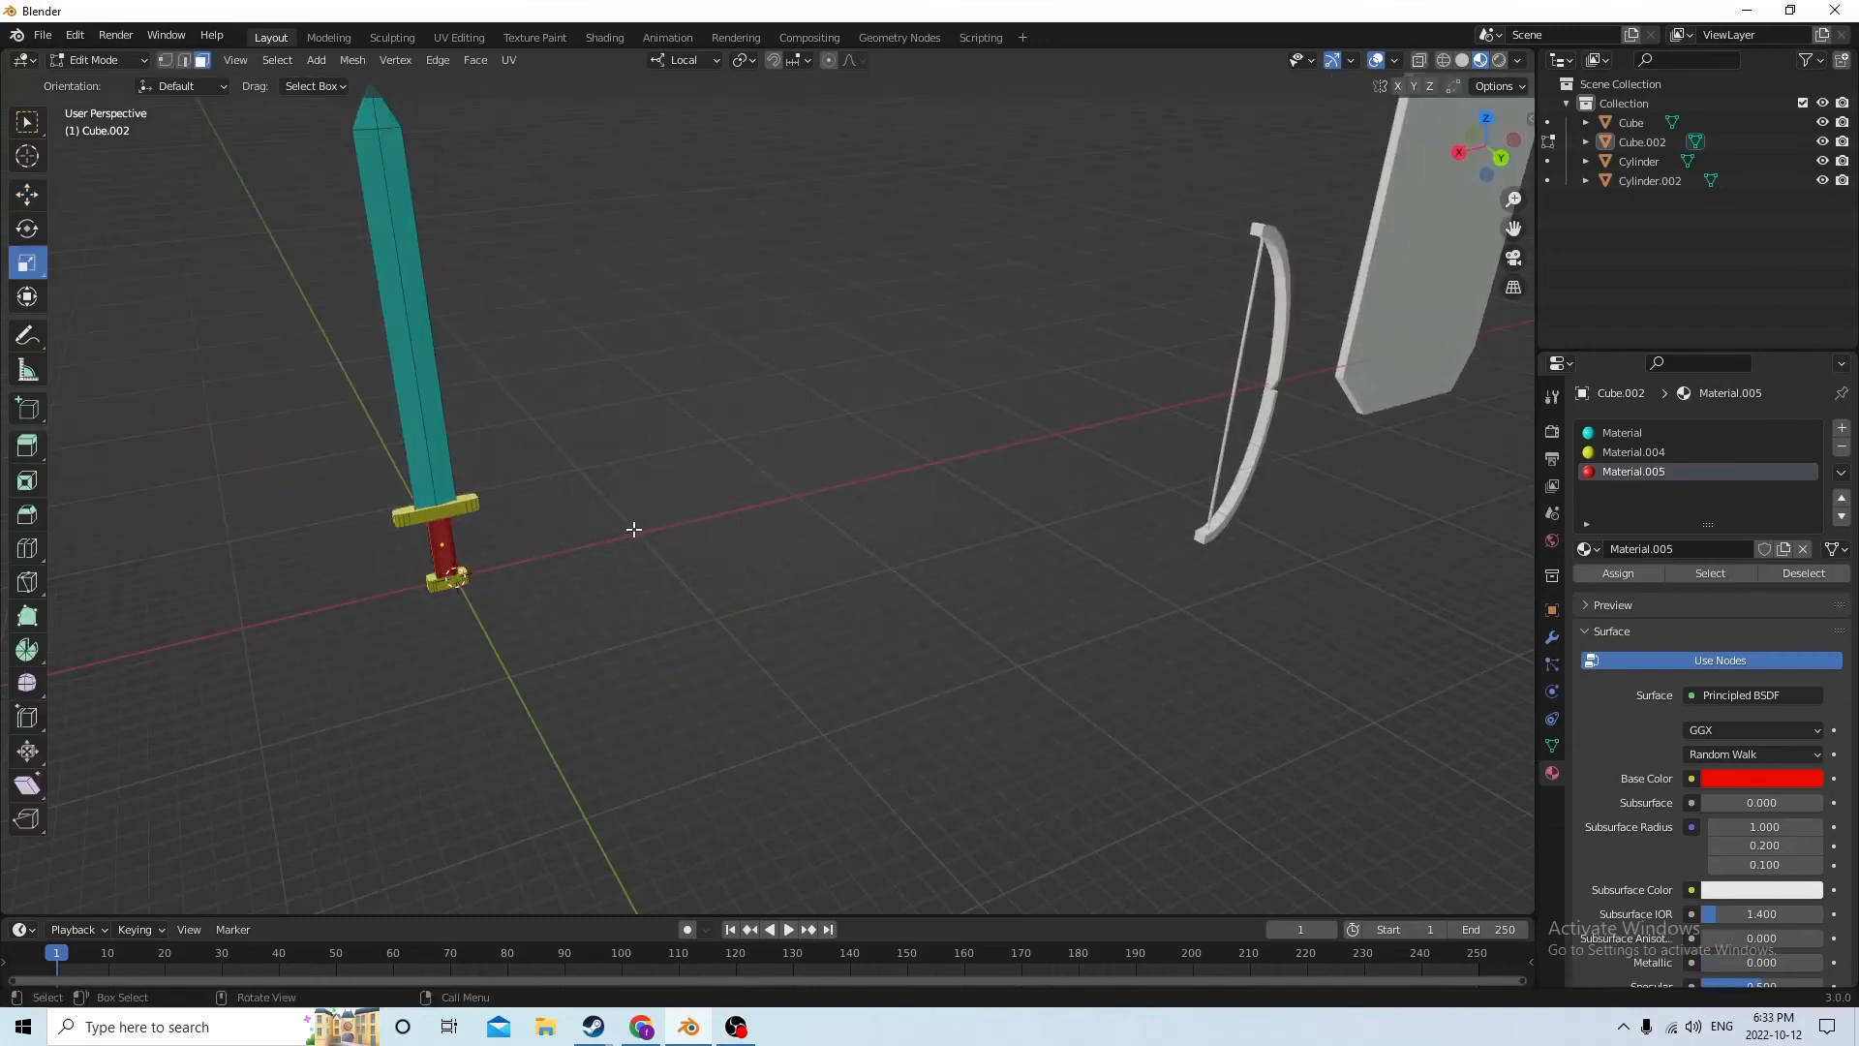
middle_drag(619, 521, 499, 502)
key(Tab)
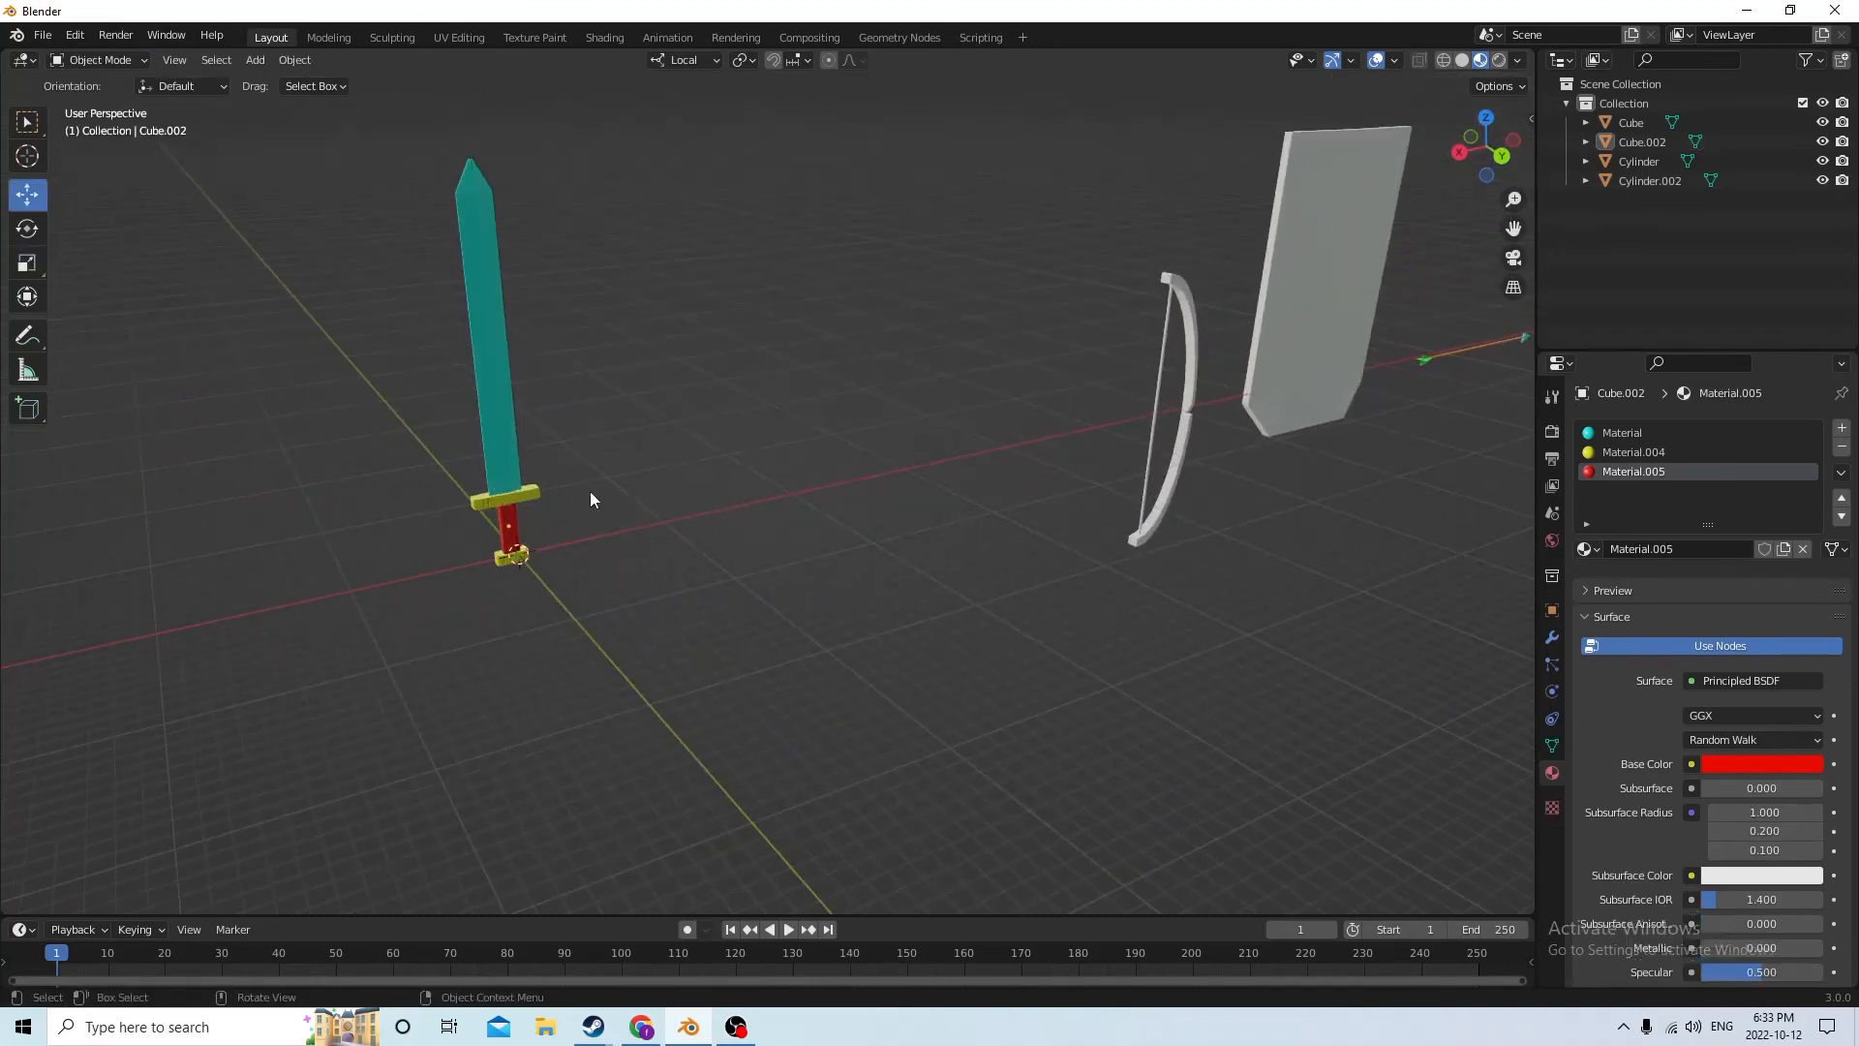
click(506, 524)
drag(439, 540, 1345, 321)
mouse_move(1345, 321)
middle_down()
mouse_move(1147, 339)
mouse_move(1361, 303)
mouse_move(1309, 316)
middle_up()
Select the bow and move it along its local X axis to the world origin
drag(1201, 405, 1298, 368)
middle_drag(1297, 368, 1233, 448)
click(1232, 474)
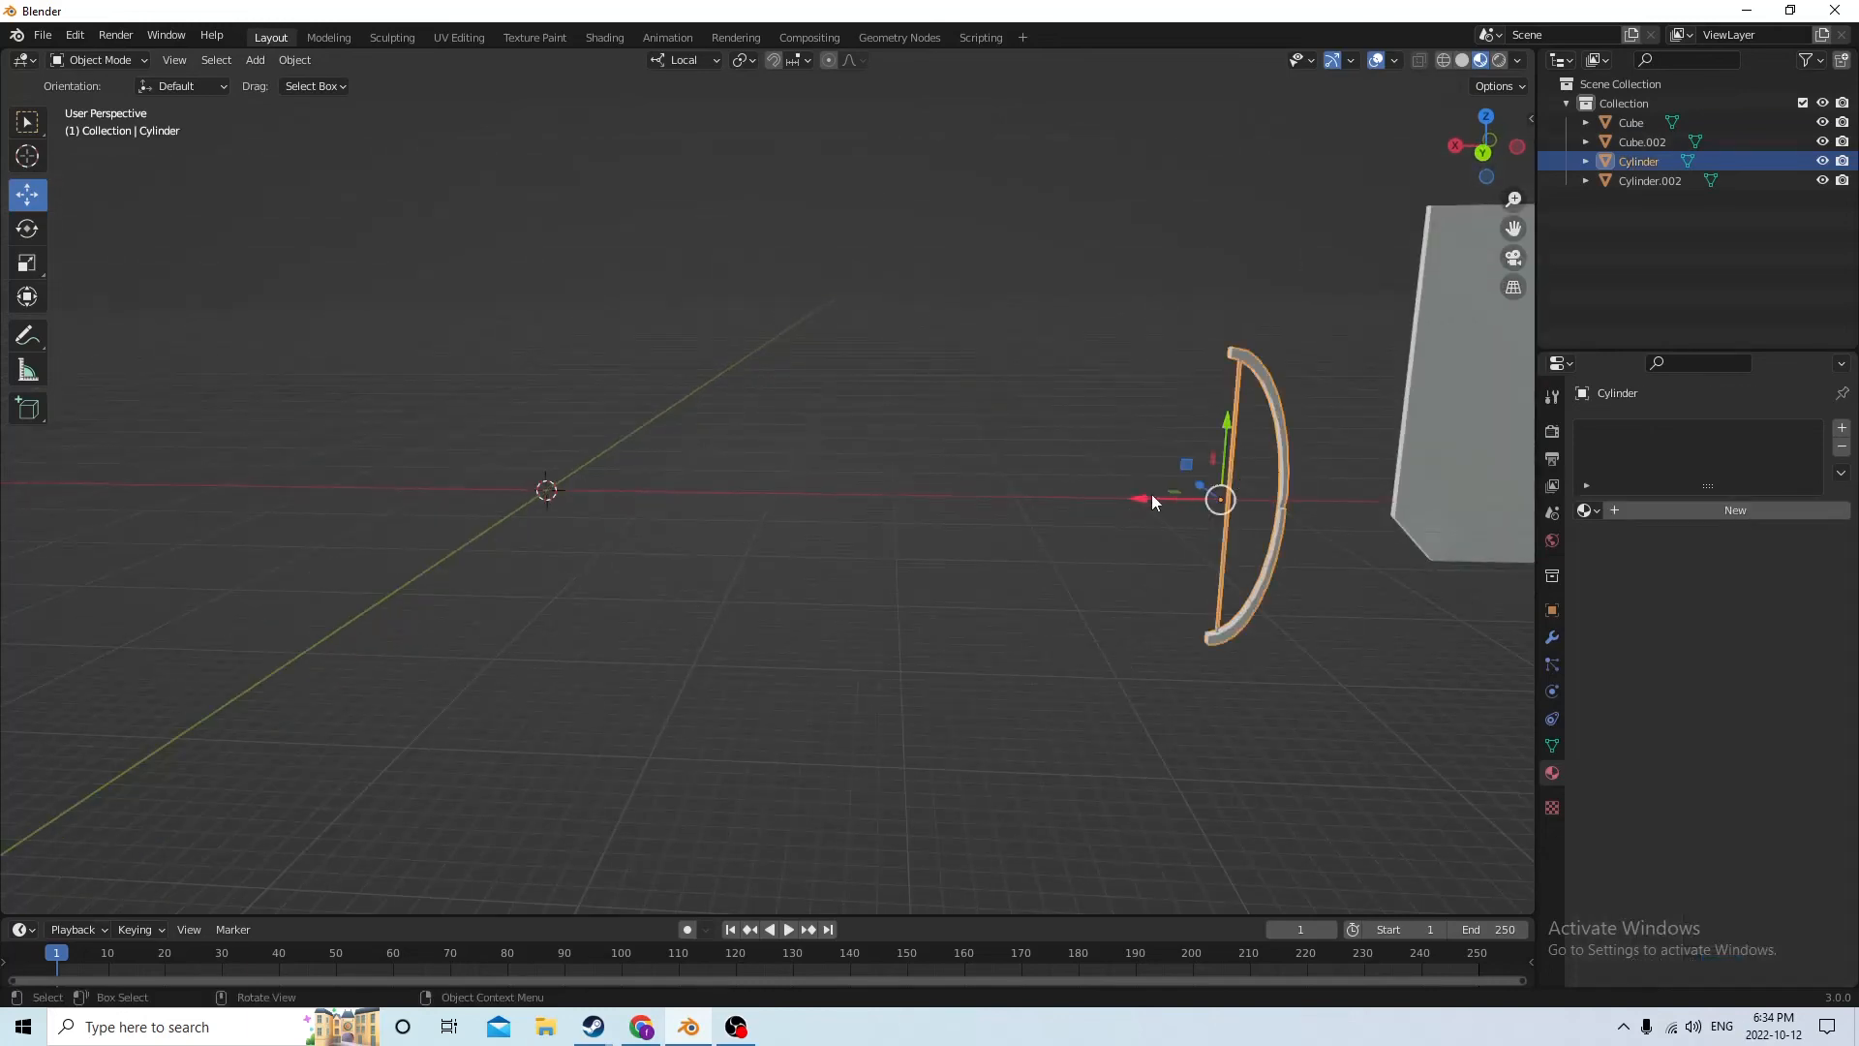
key(g)
click(438, 422)
middle_drag(438, 422, 565, 458)
Enter Edit Mode on the bow and add a first material with a yellow base color
key(Tab)
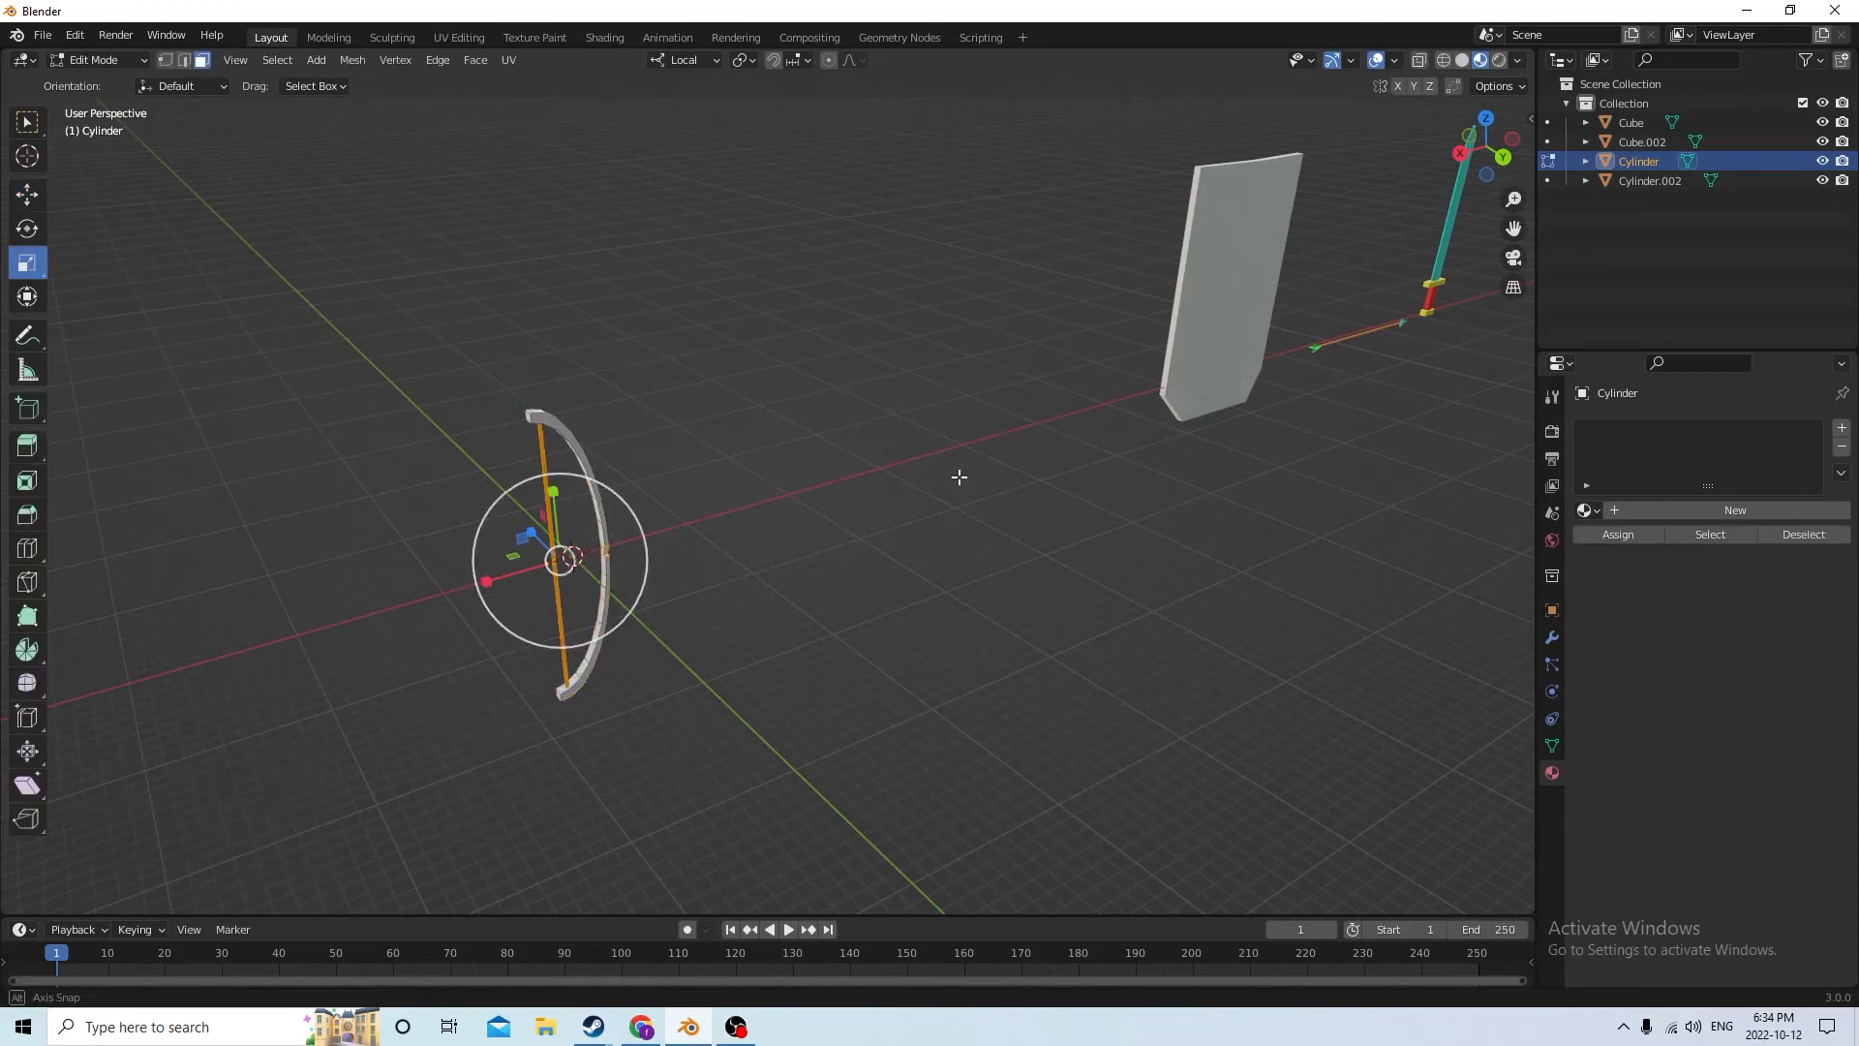
middle_drag(962, 477, 1104, 456)
click(1767, 509)
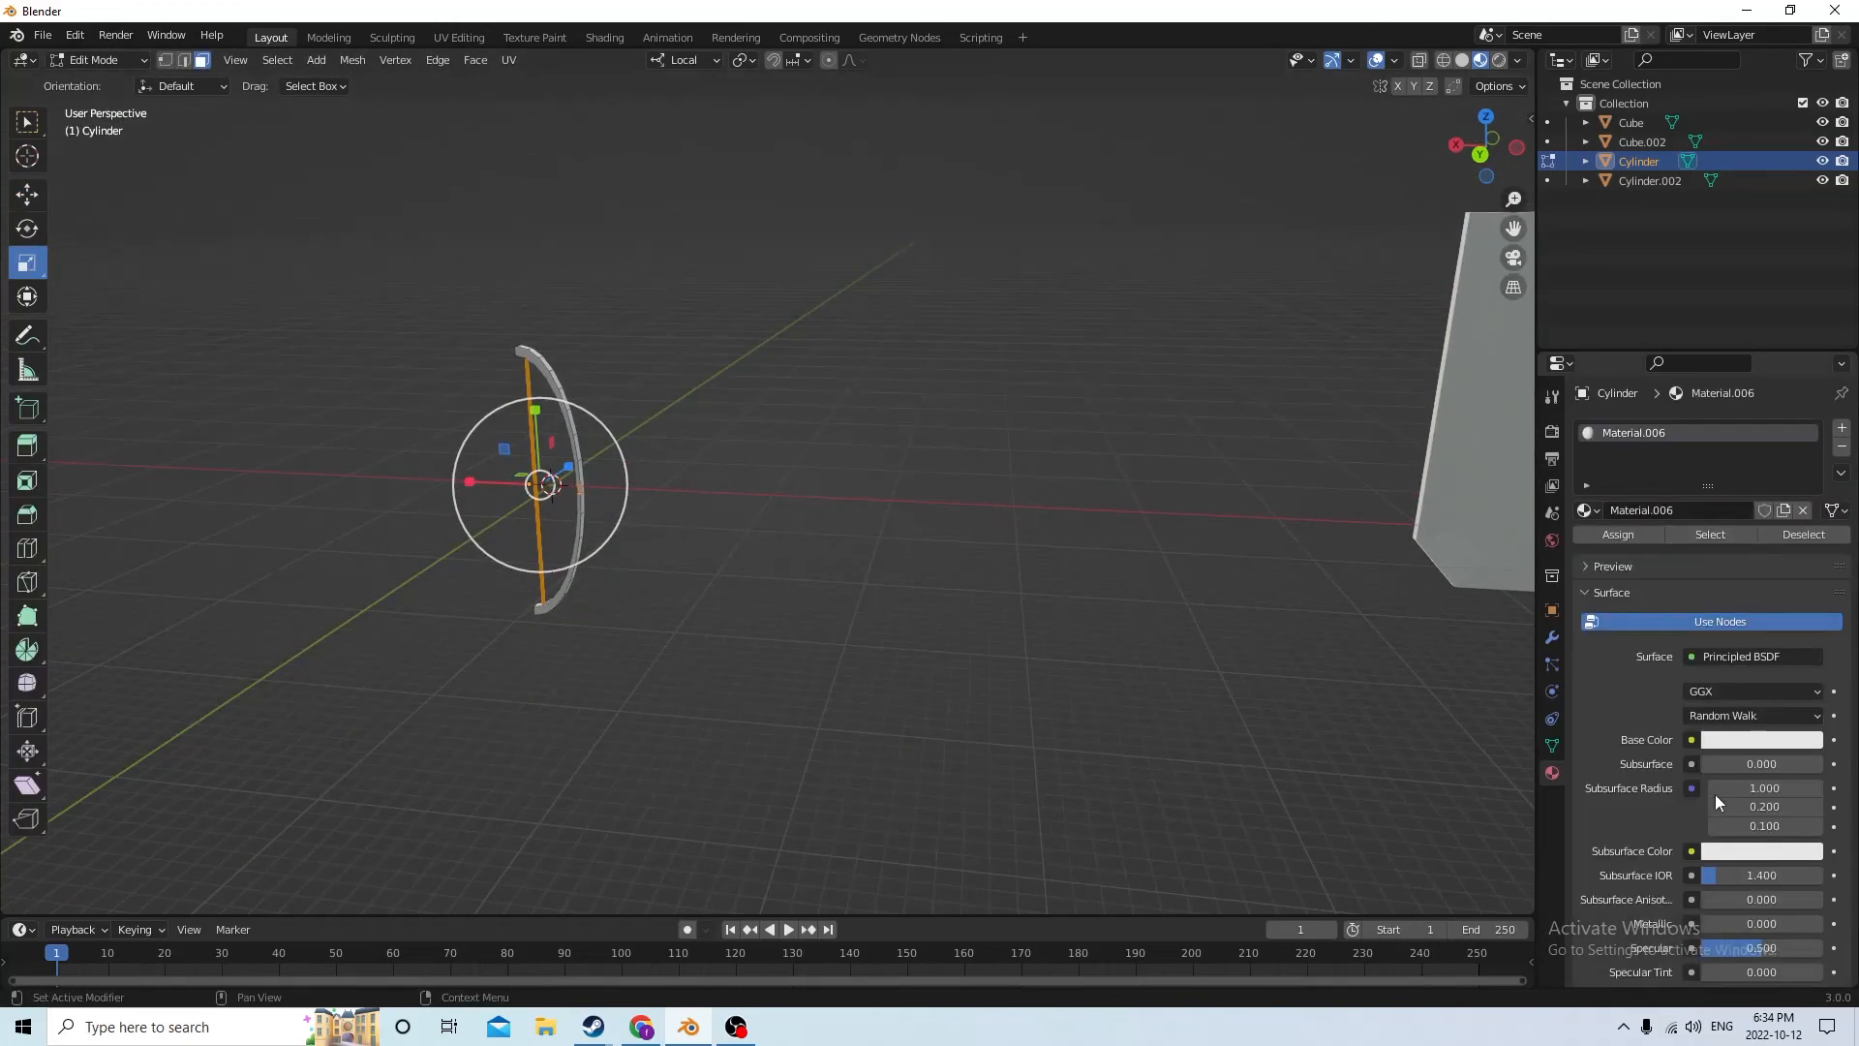
click(1760, 741)
click(1675, 568)
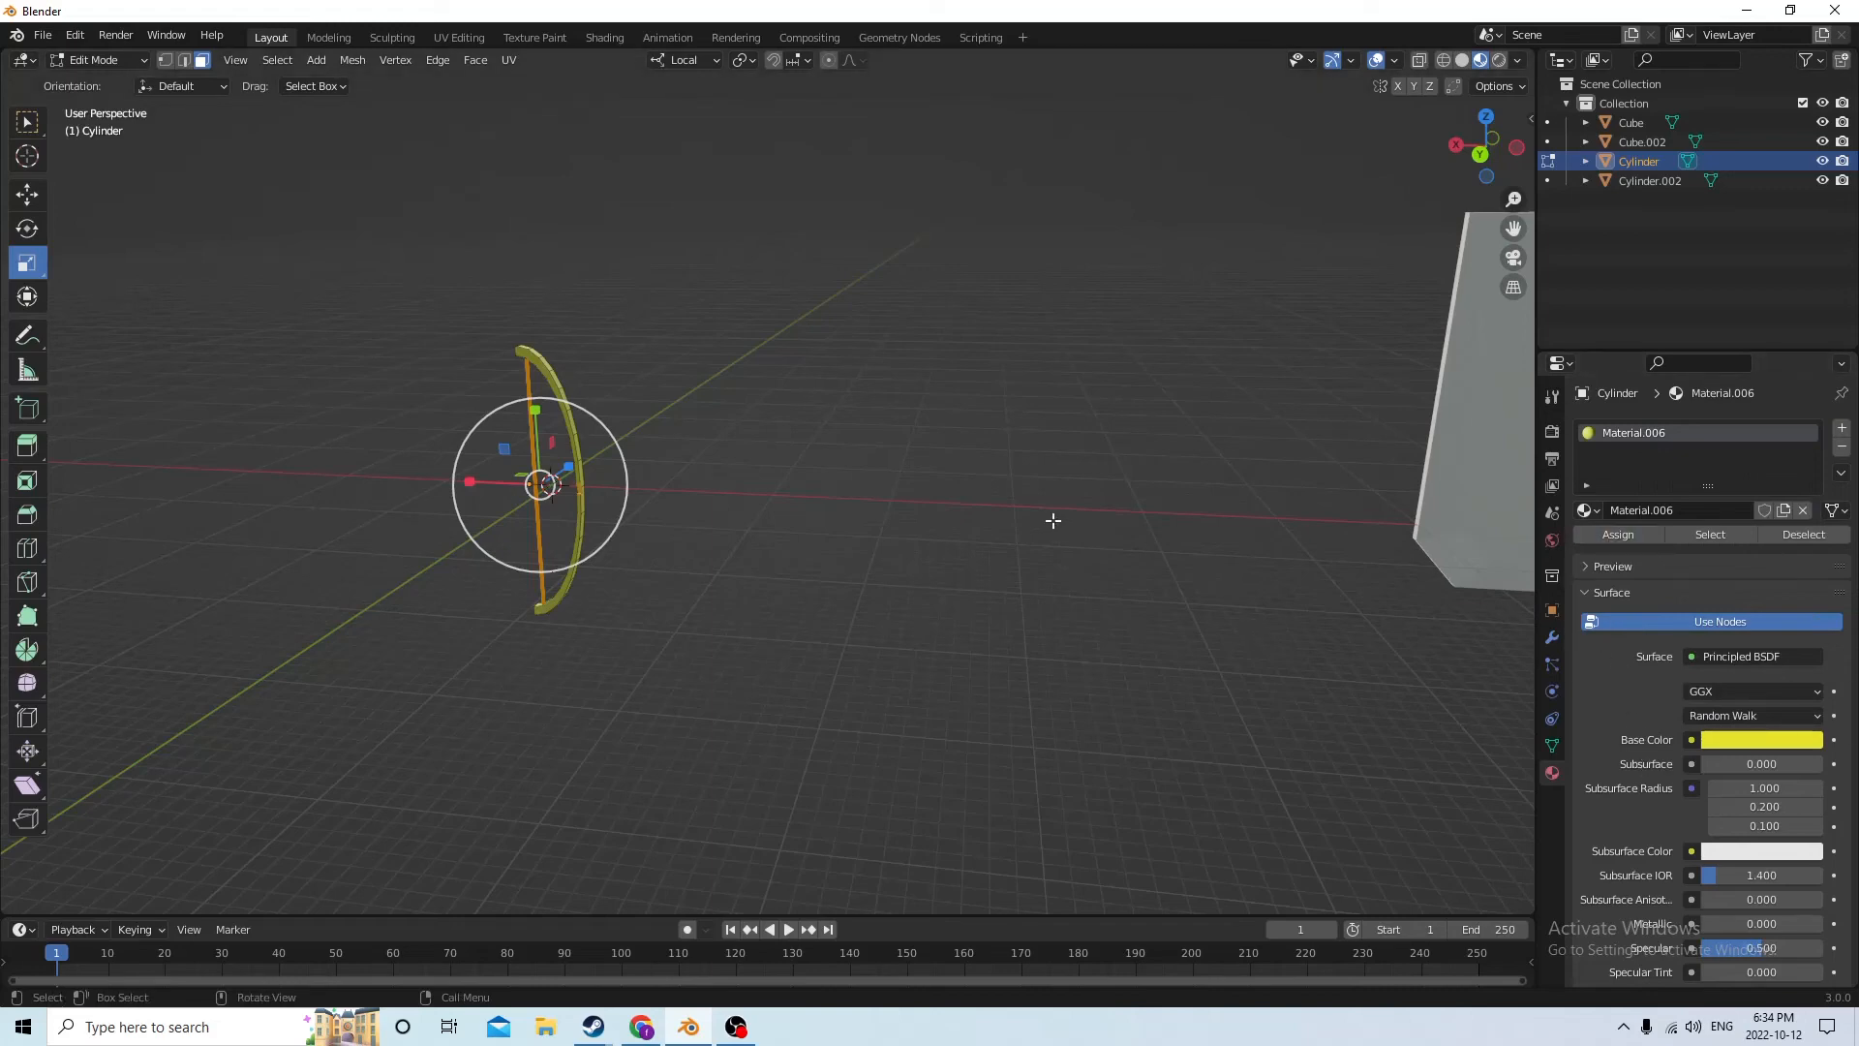
Select the bowstring's linked faces and assign them a new second material with a cyan base color
scroll(968, 542, up, 1)
click(845, 578)
middle_drag(680, 528, 756, 514)
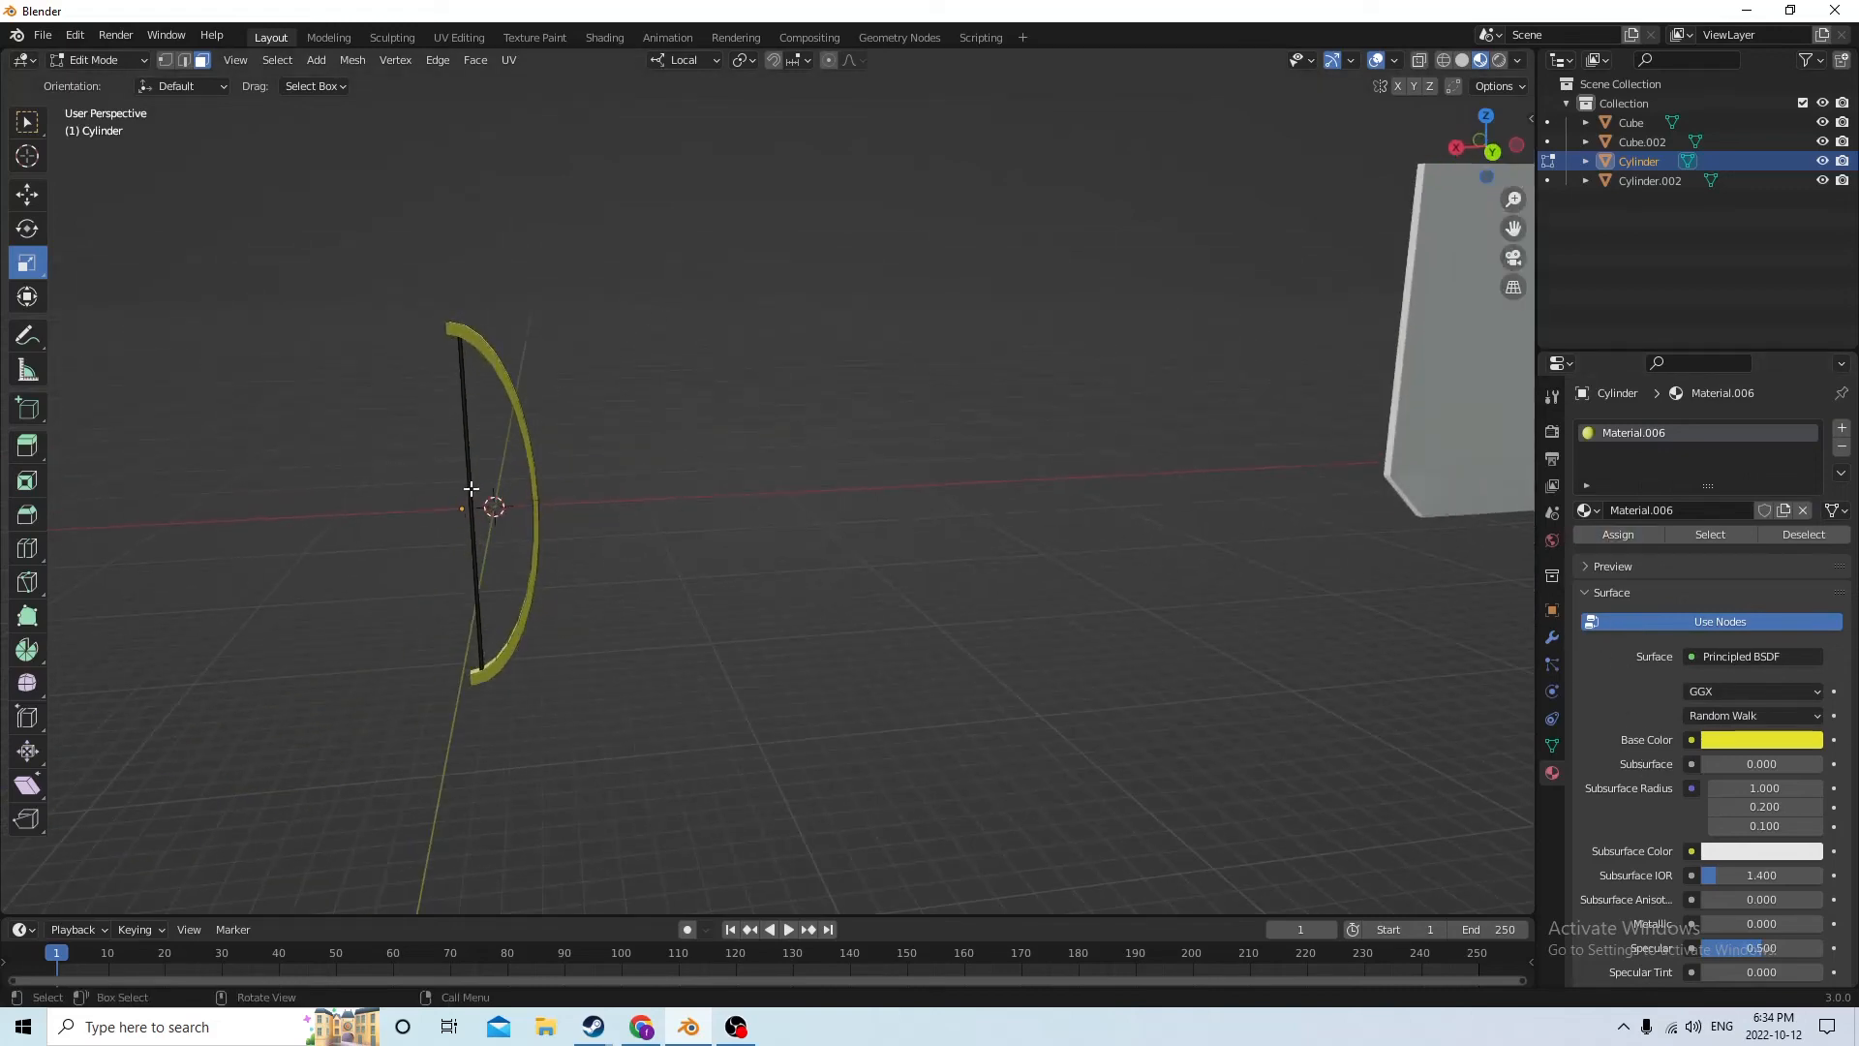
key(l)
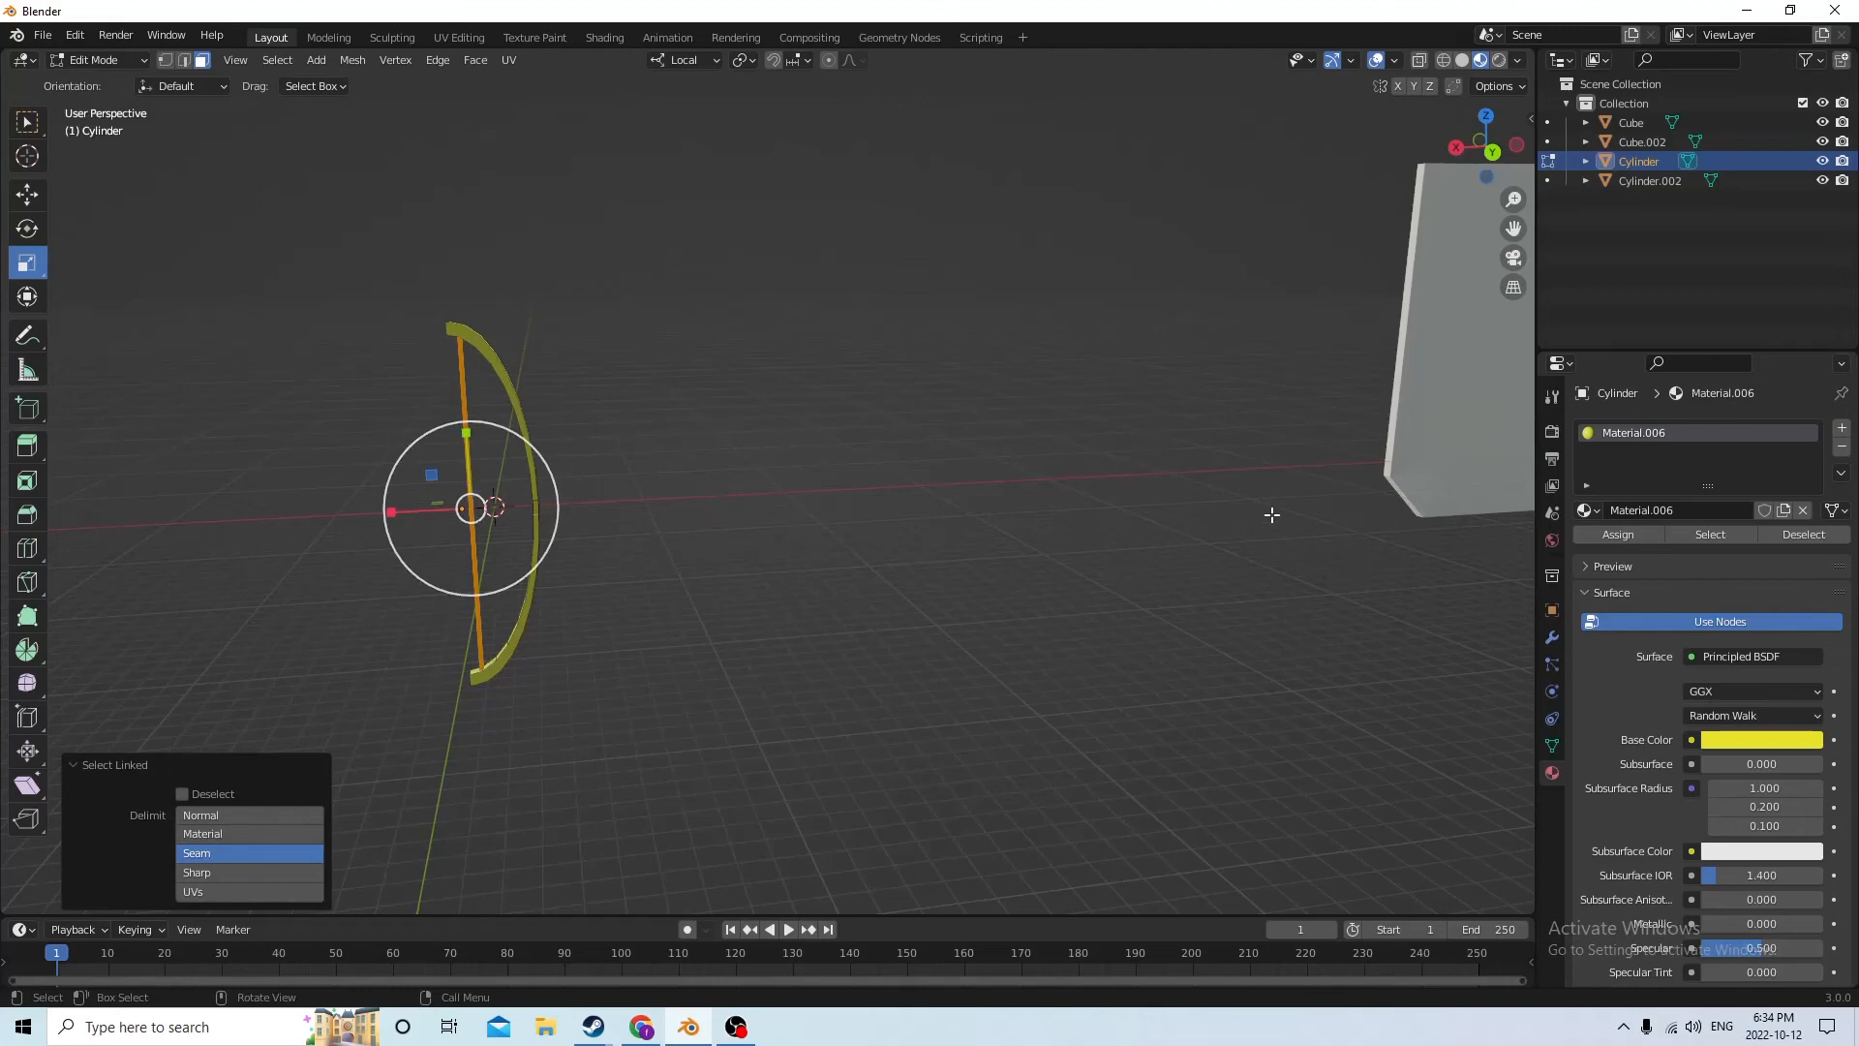
middle_drag(1270, 514, 1112, 548)
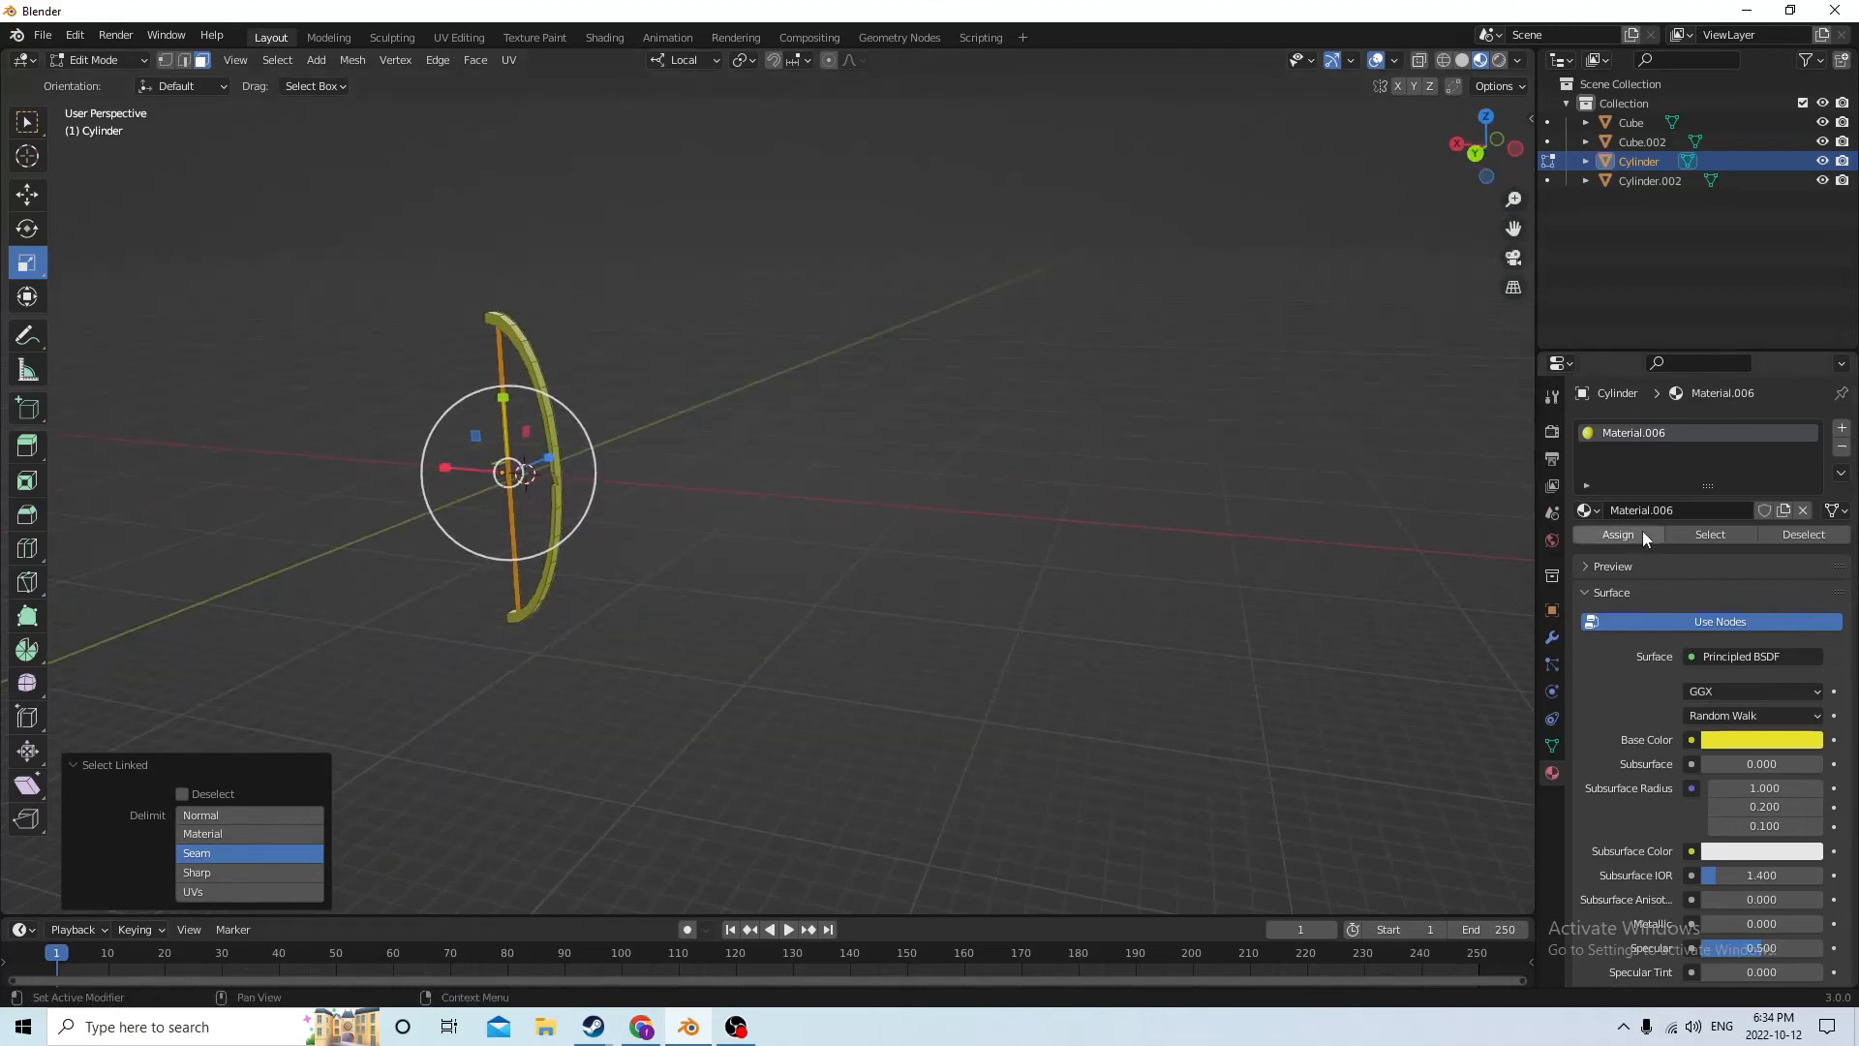
click(1842, 431)
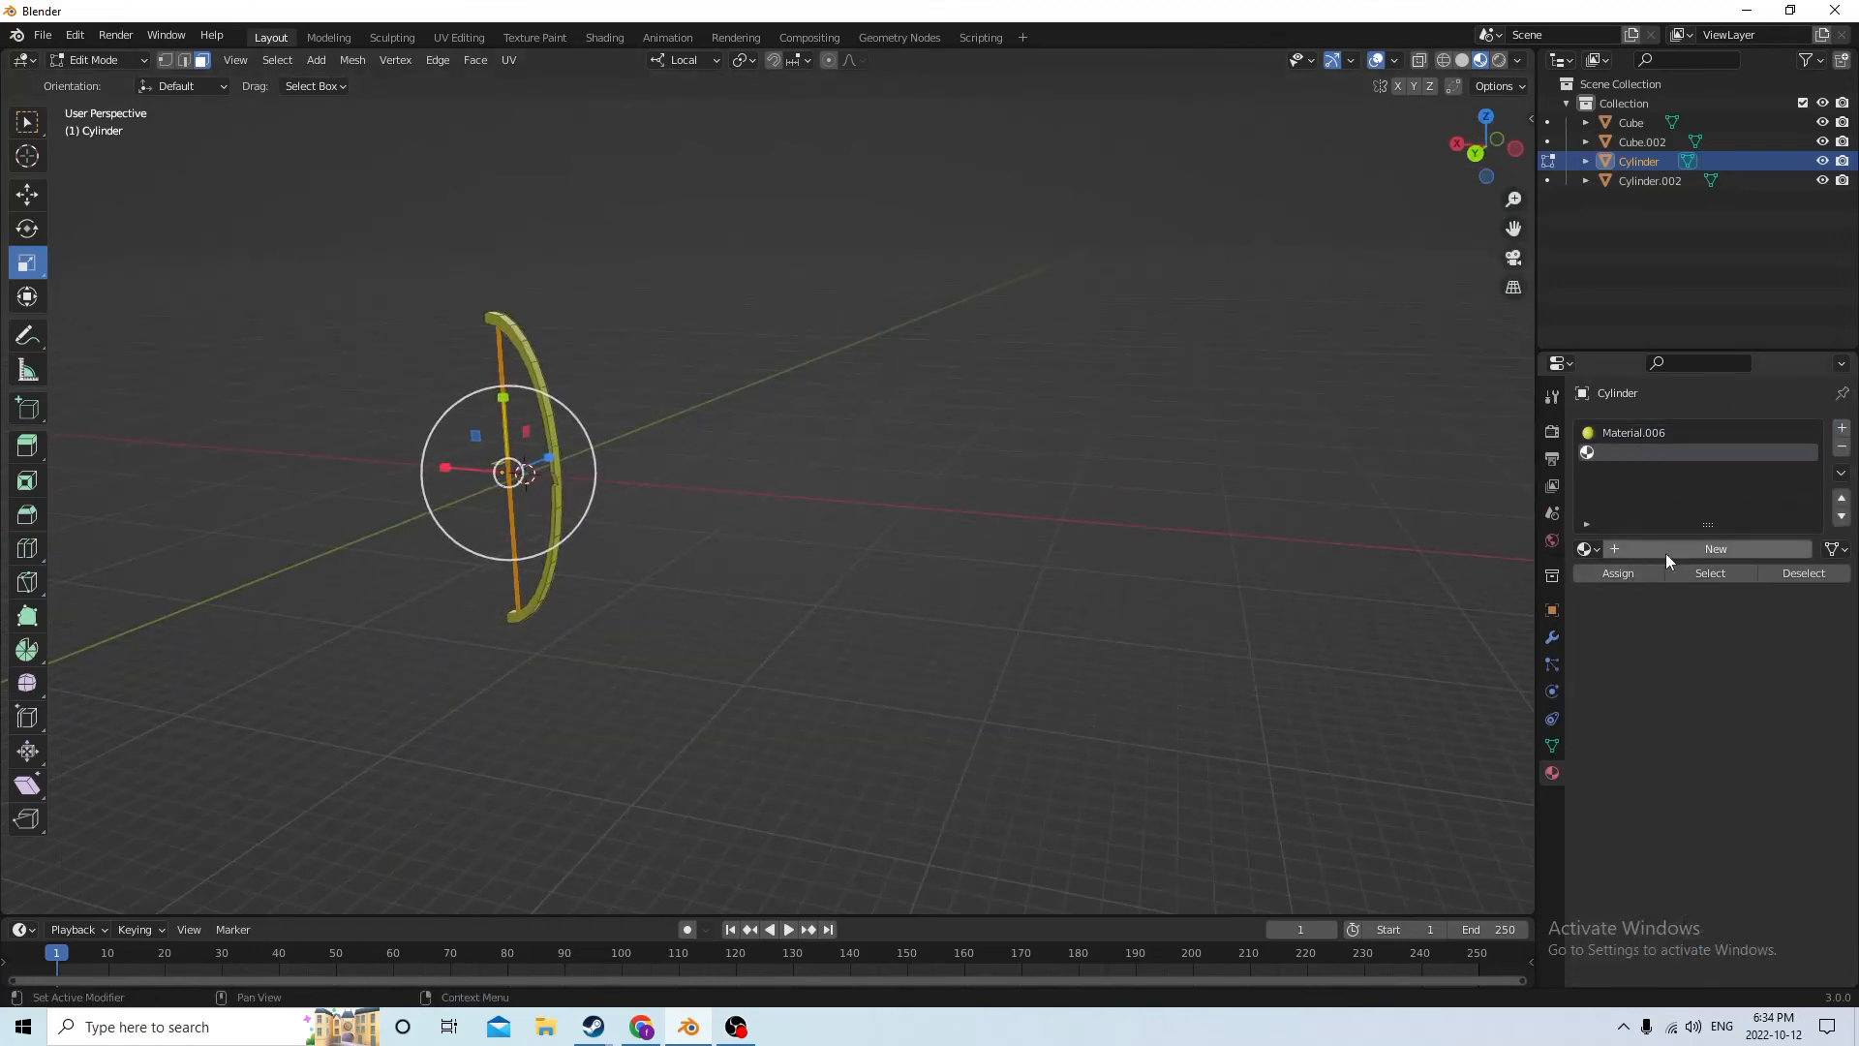
click(1670, 549)
click(1762, 779)
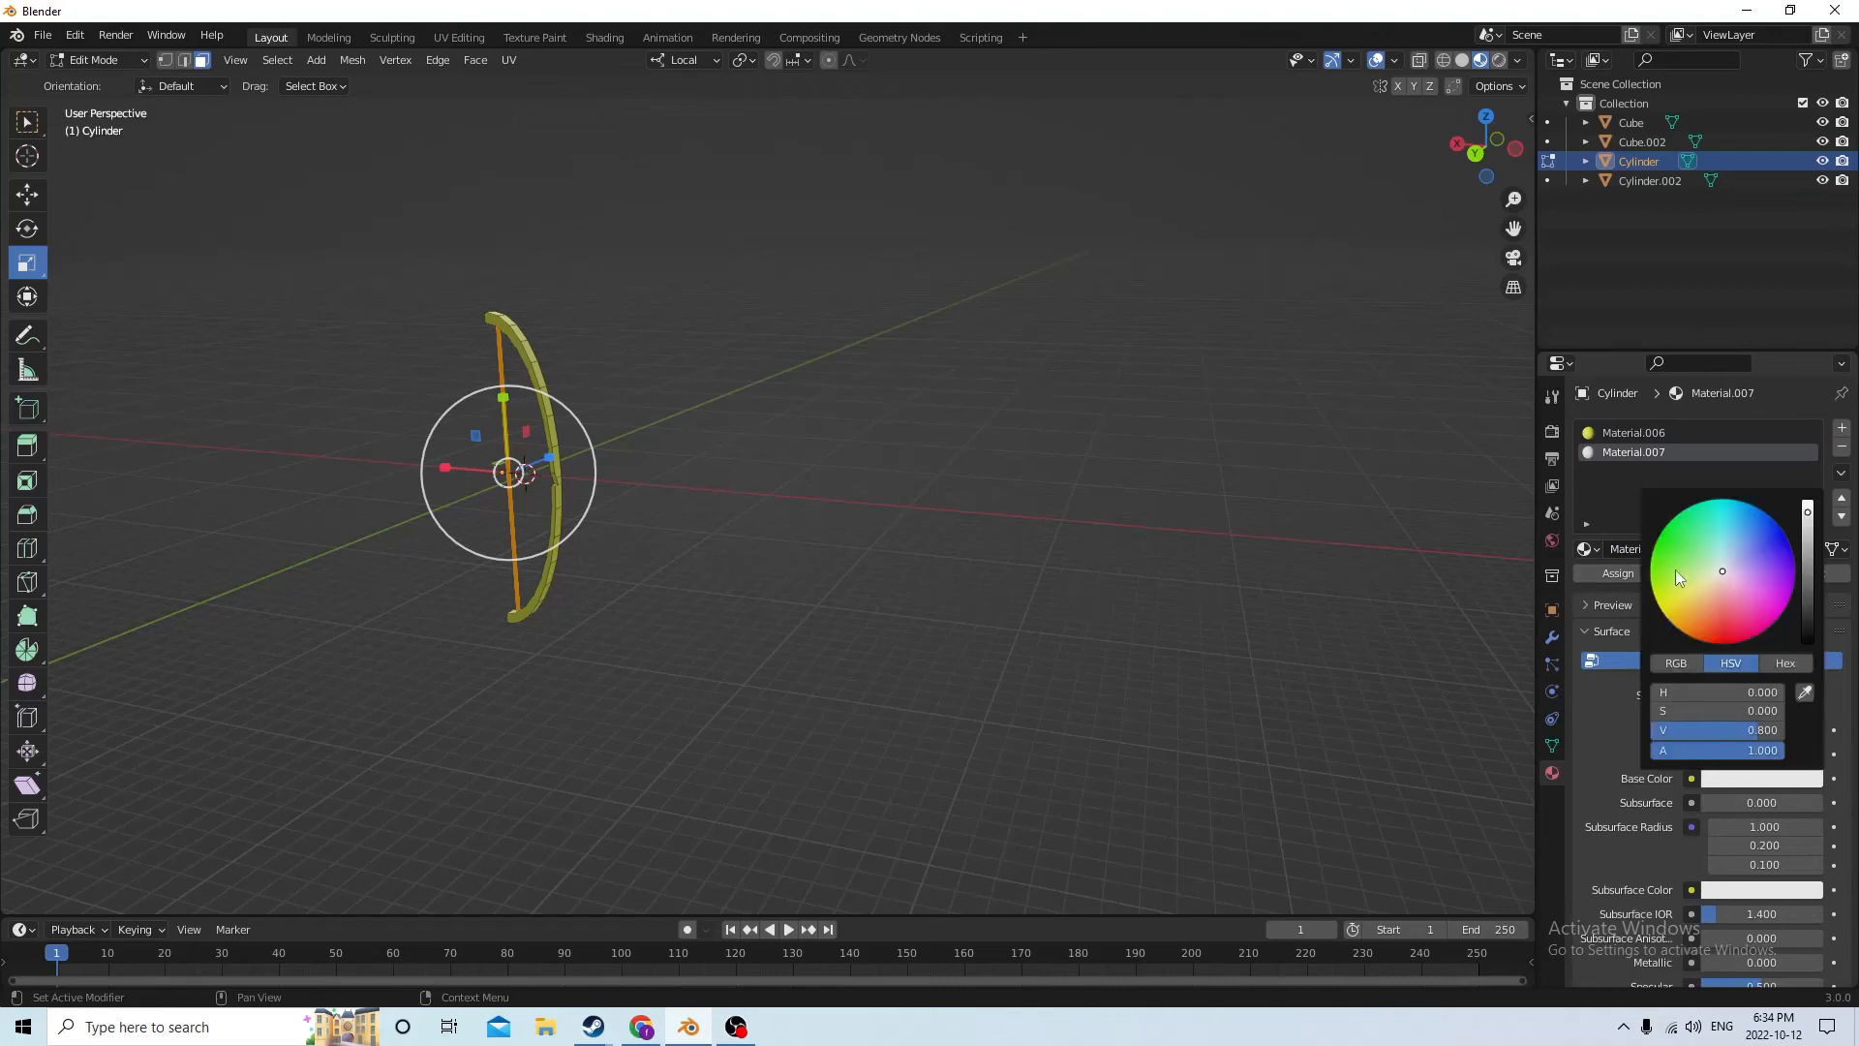
click(1717, 522)
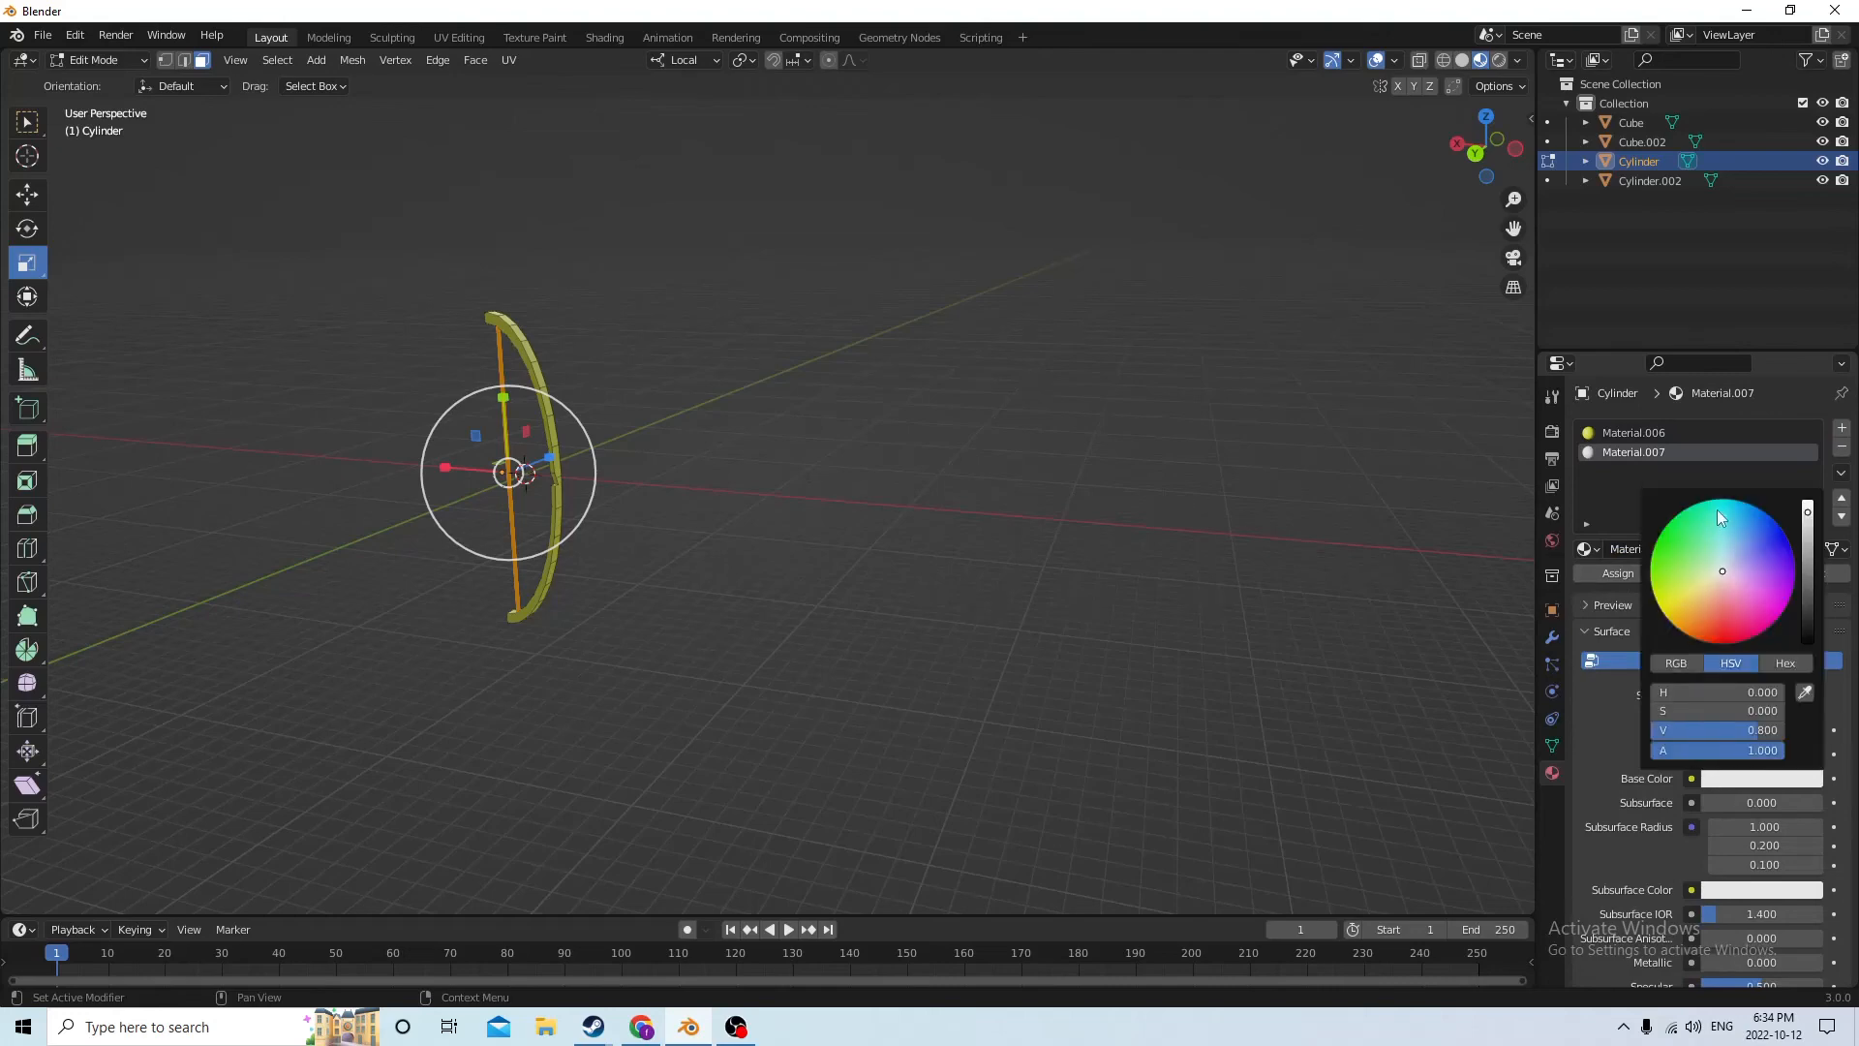
click(1600, 572)
click(969, 520)
middle_drag(557, 492, 774, 486)
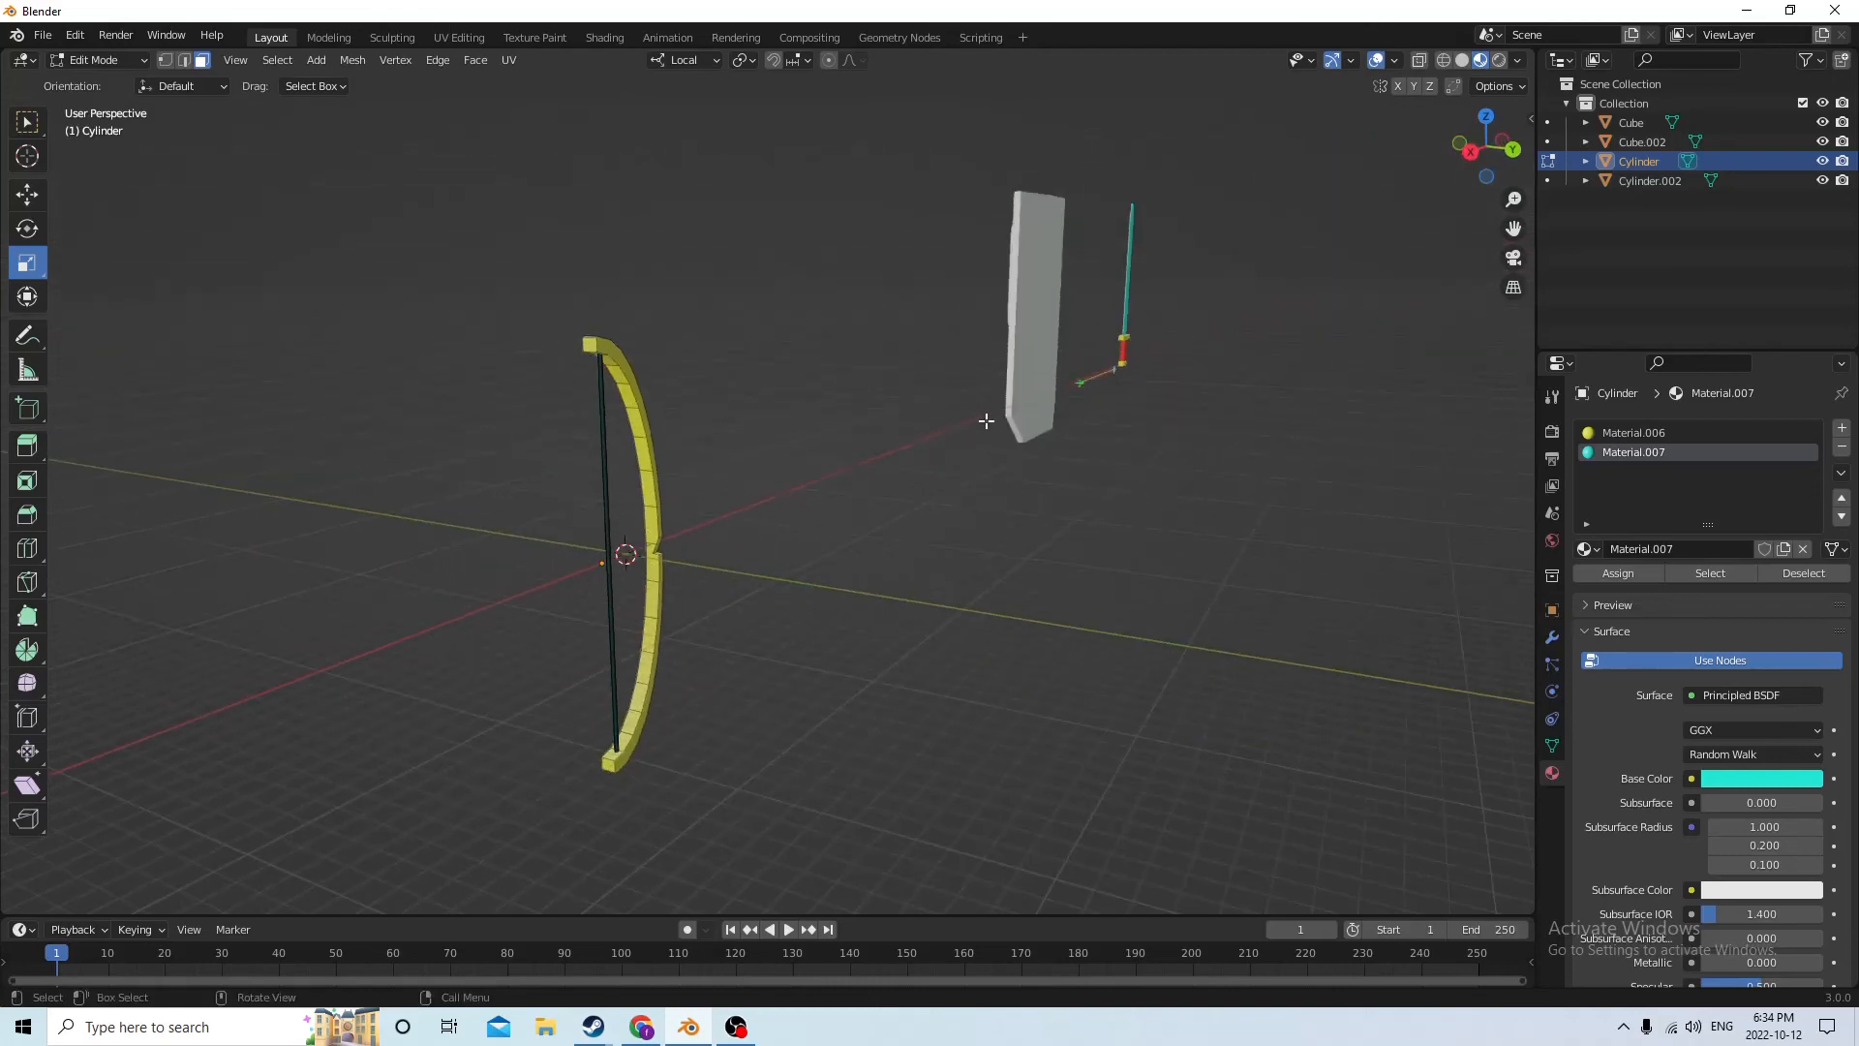
Return to Object Mode and move the bow back along its local X axis, past the shield
middle_drag(986, 422, 620, 481)
key(Tab)
key(g)
key(x)
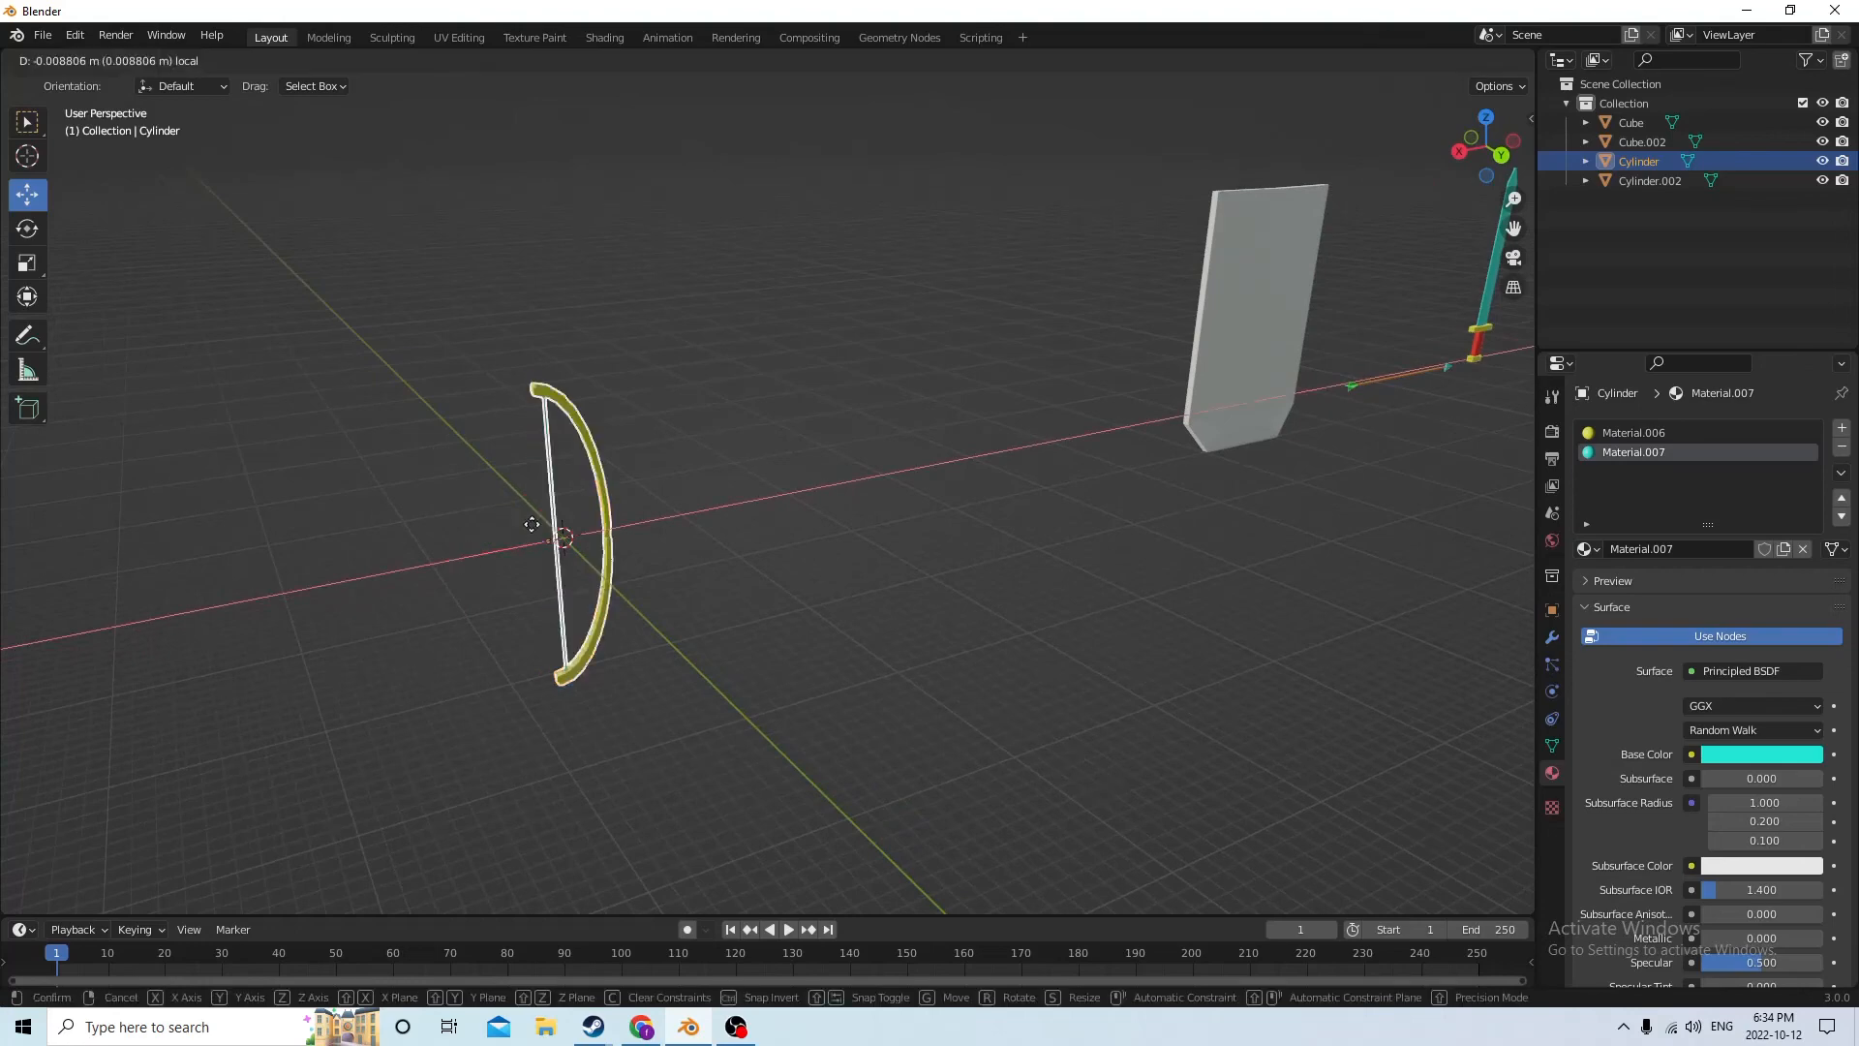
click(1235, 351)
Select the shield and move it 0.80815 m along its local X axis to the world origin
middle_drag(1234, 351, 587, 494)
click(1254, 374)
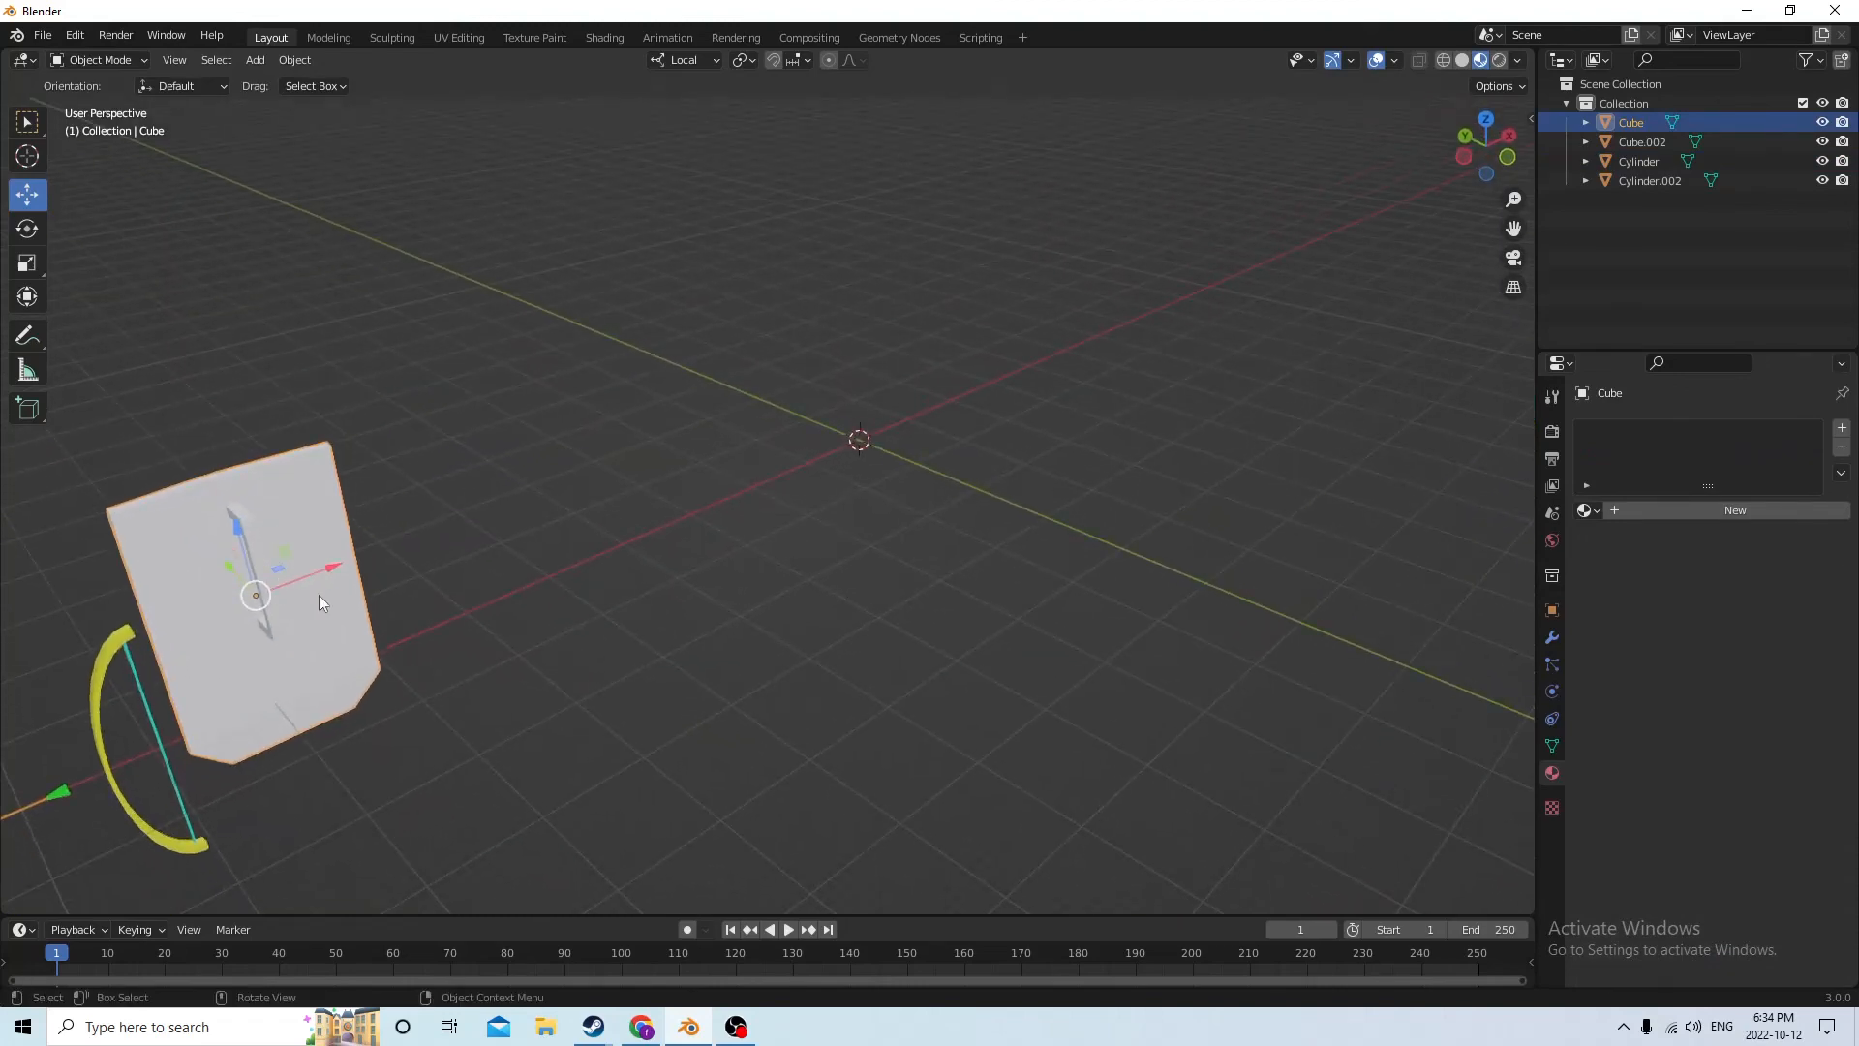
drag(320, 597, 949, 353)
scroll(949, 352, up, 2)
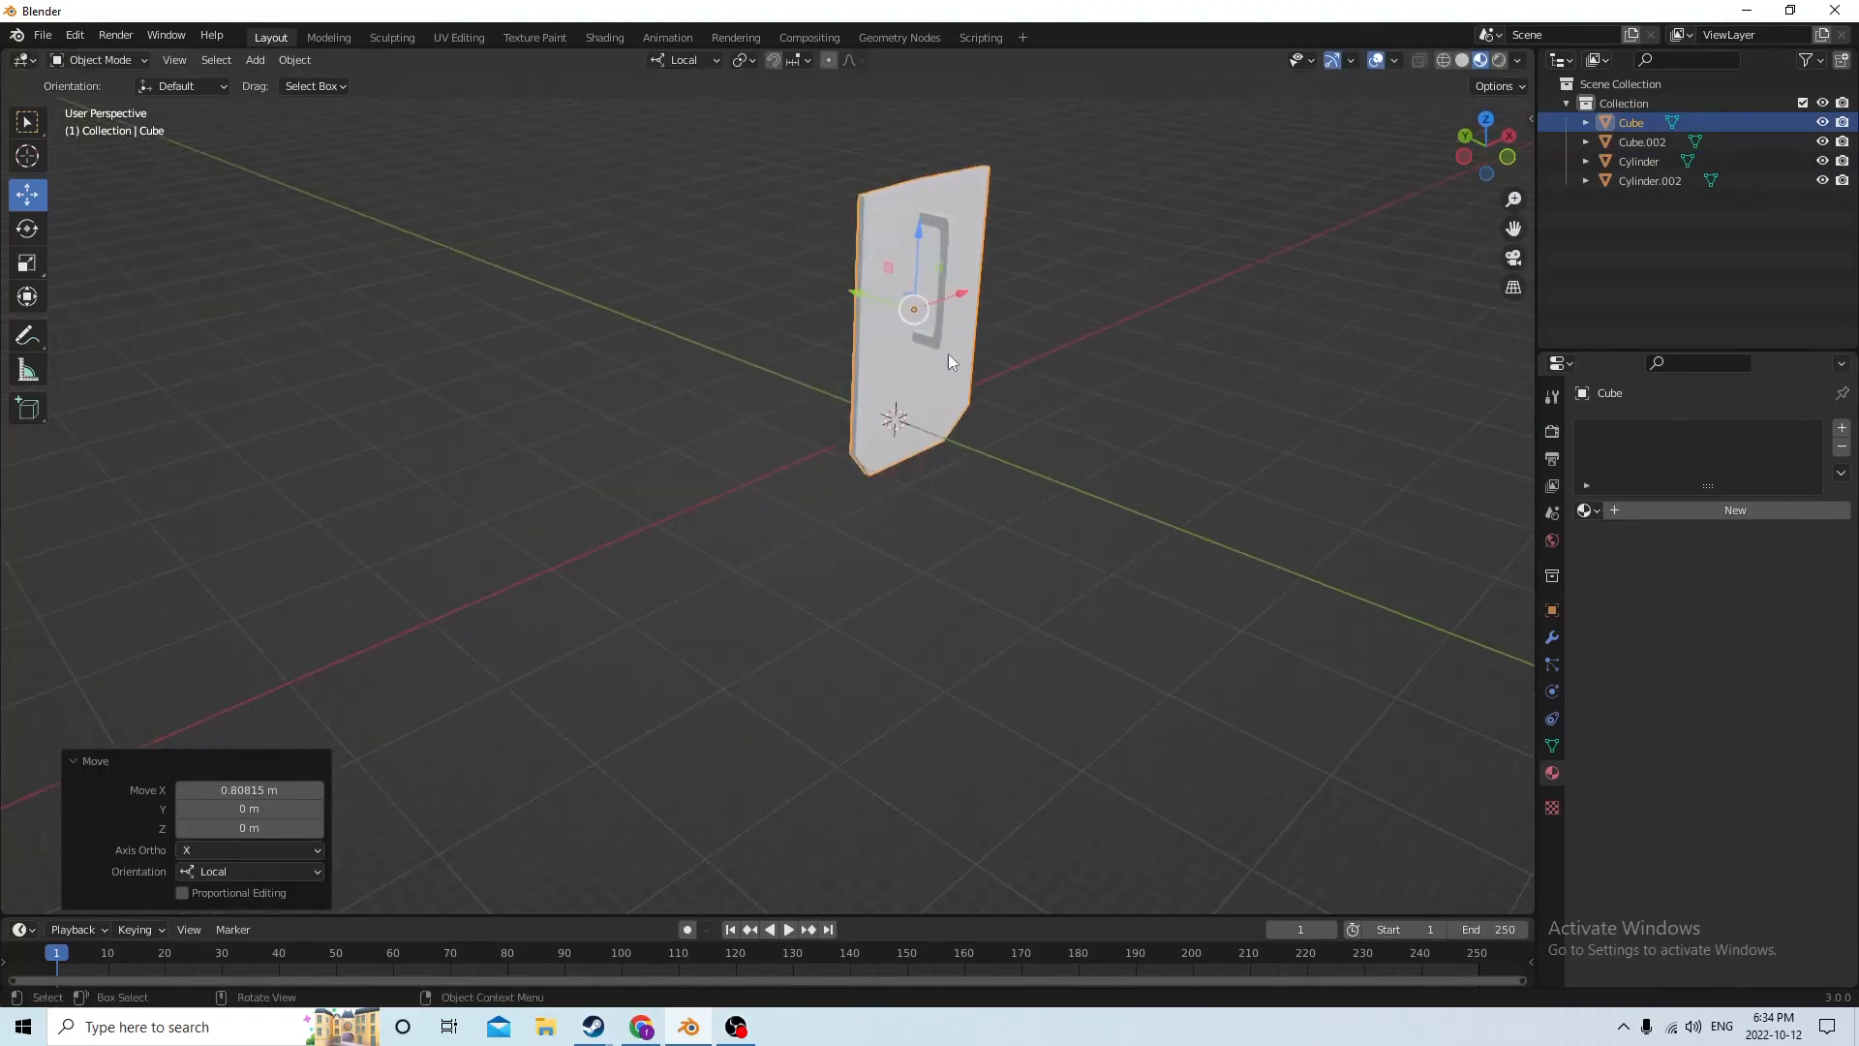
middle_drag(949, 358, 497, 415)
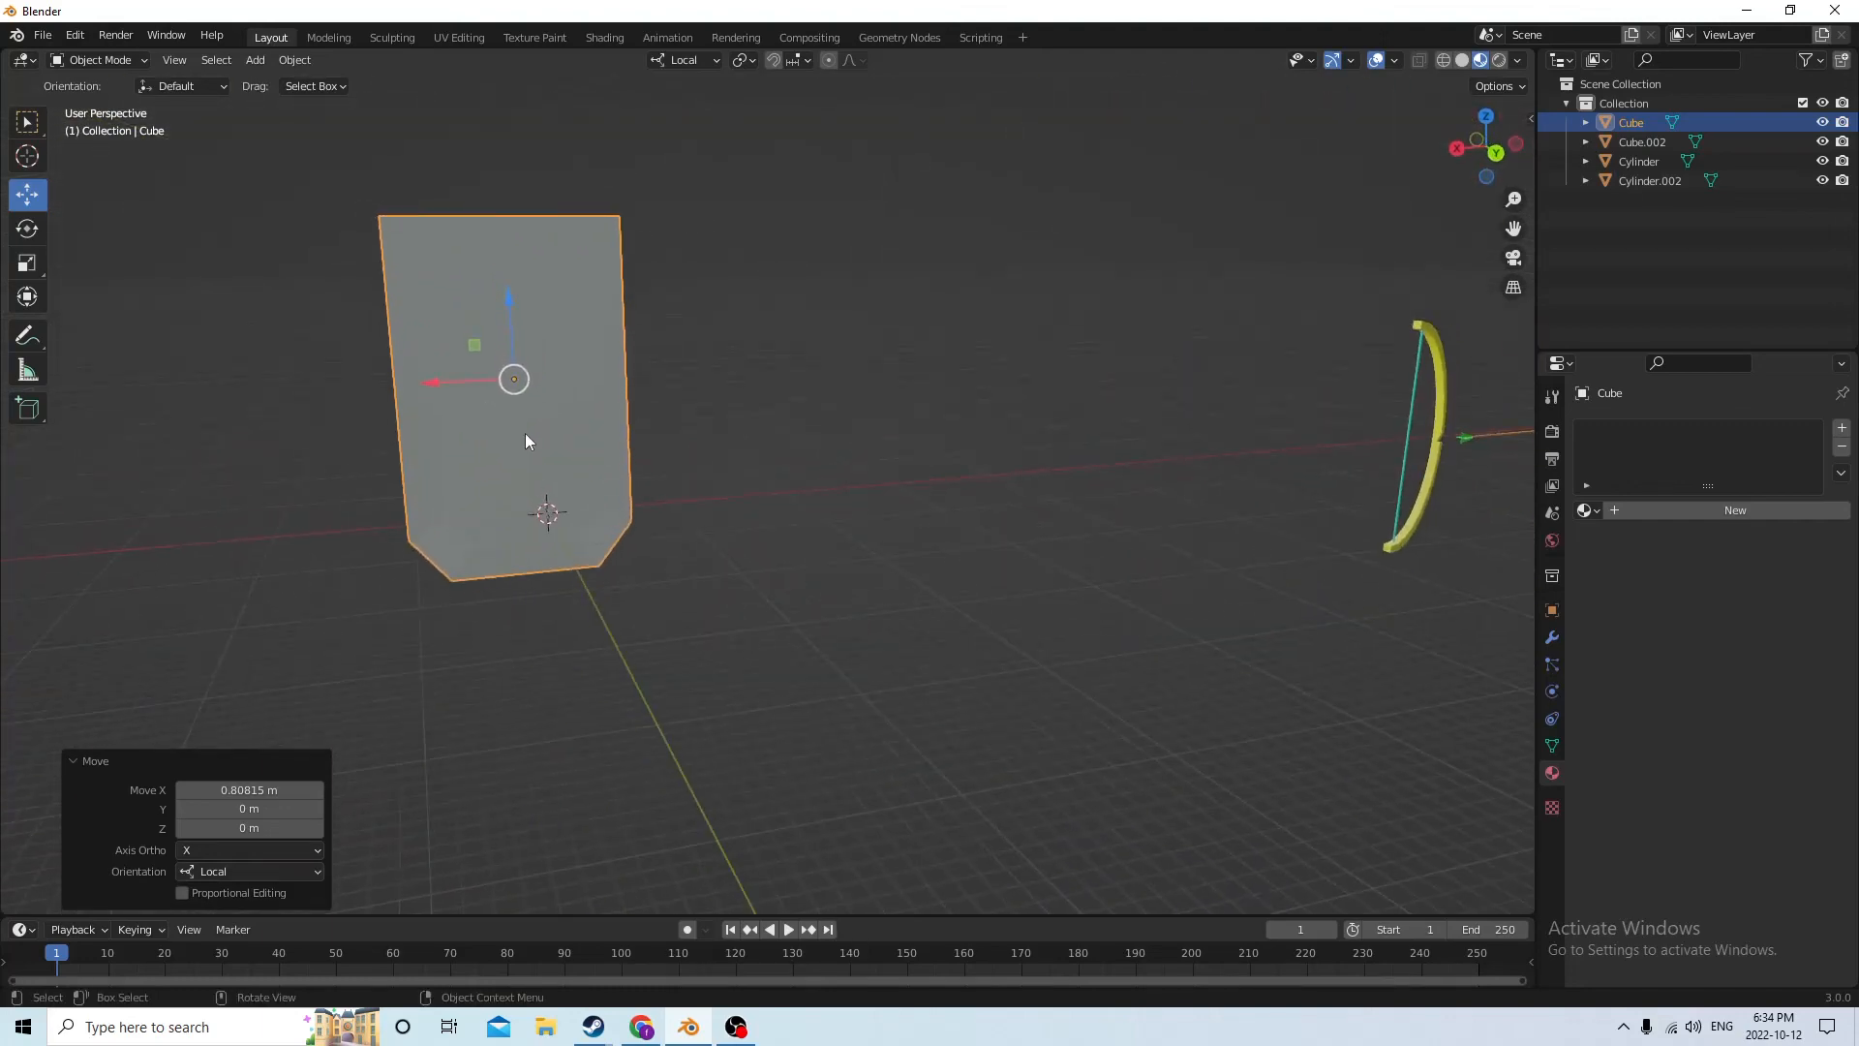
Enter Edit Mode on the shield and add a first material with a yellow base color
key(Tab)
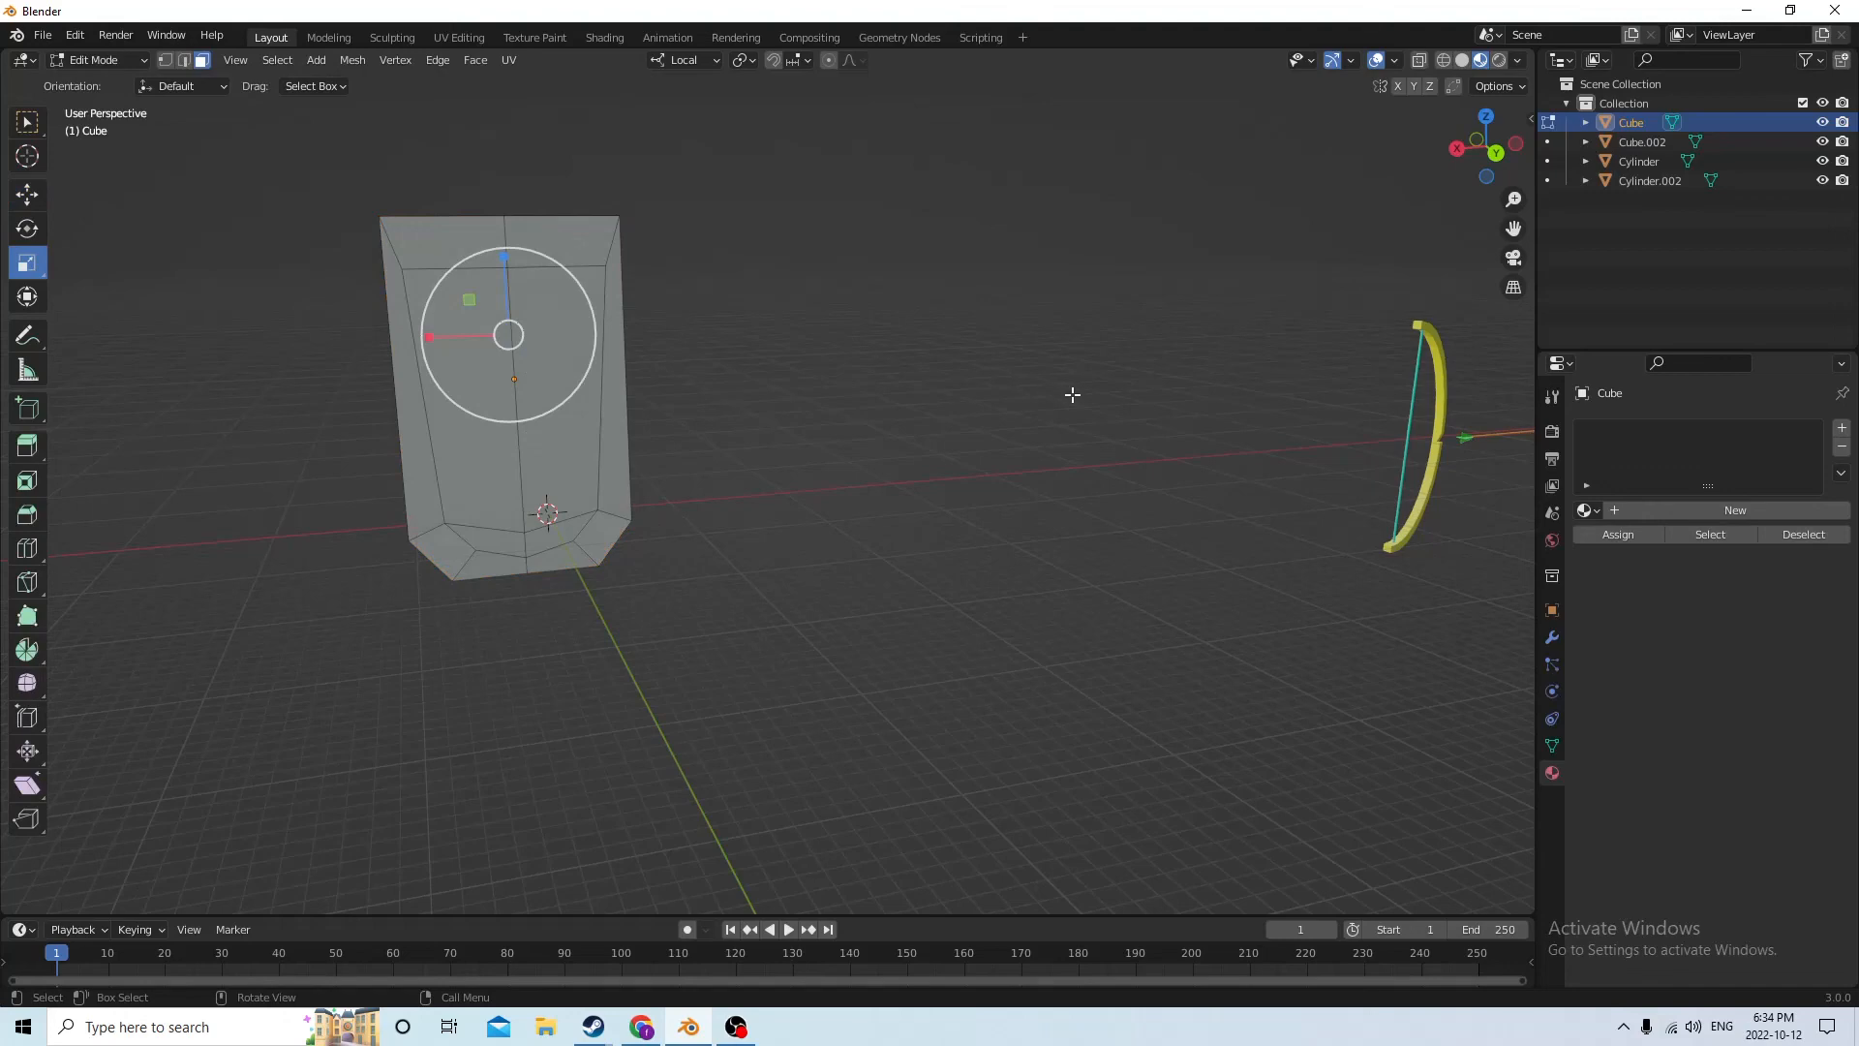
middle_drag(1071, 394, 1088, 401)
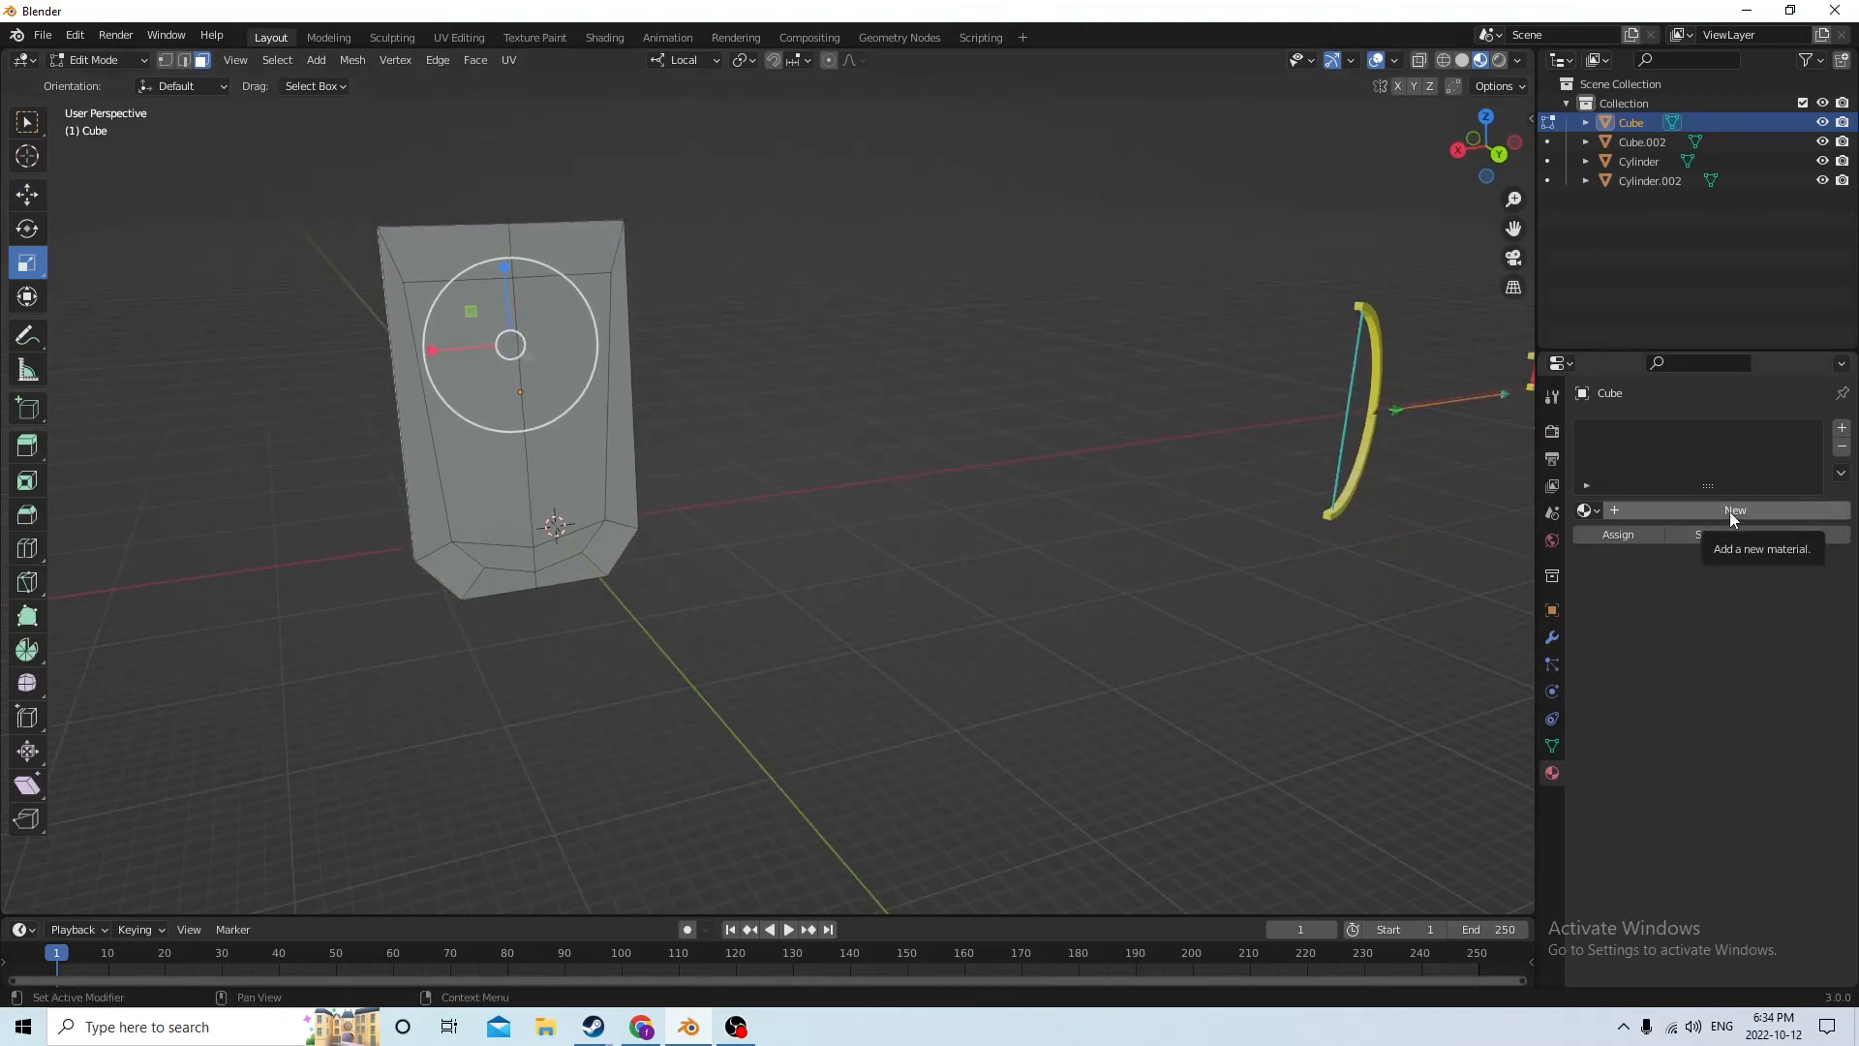
click(1842, 427)
click(1726, 511)
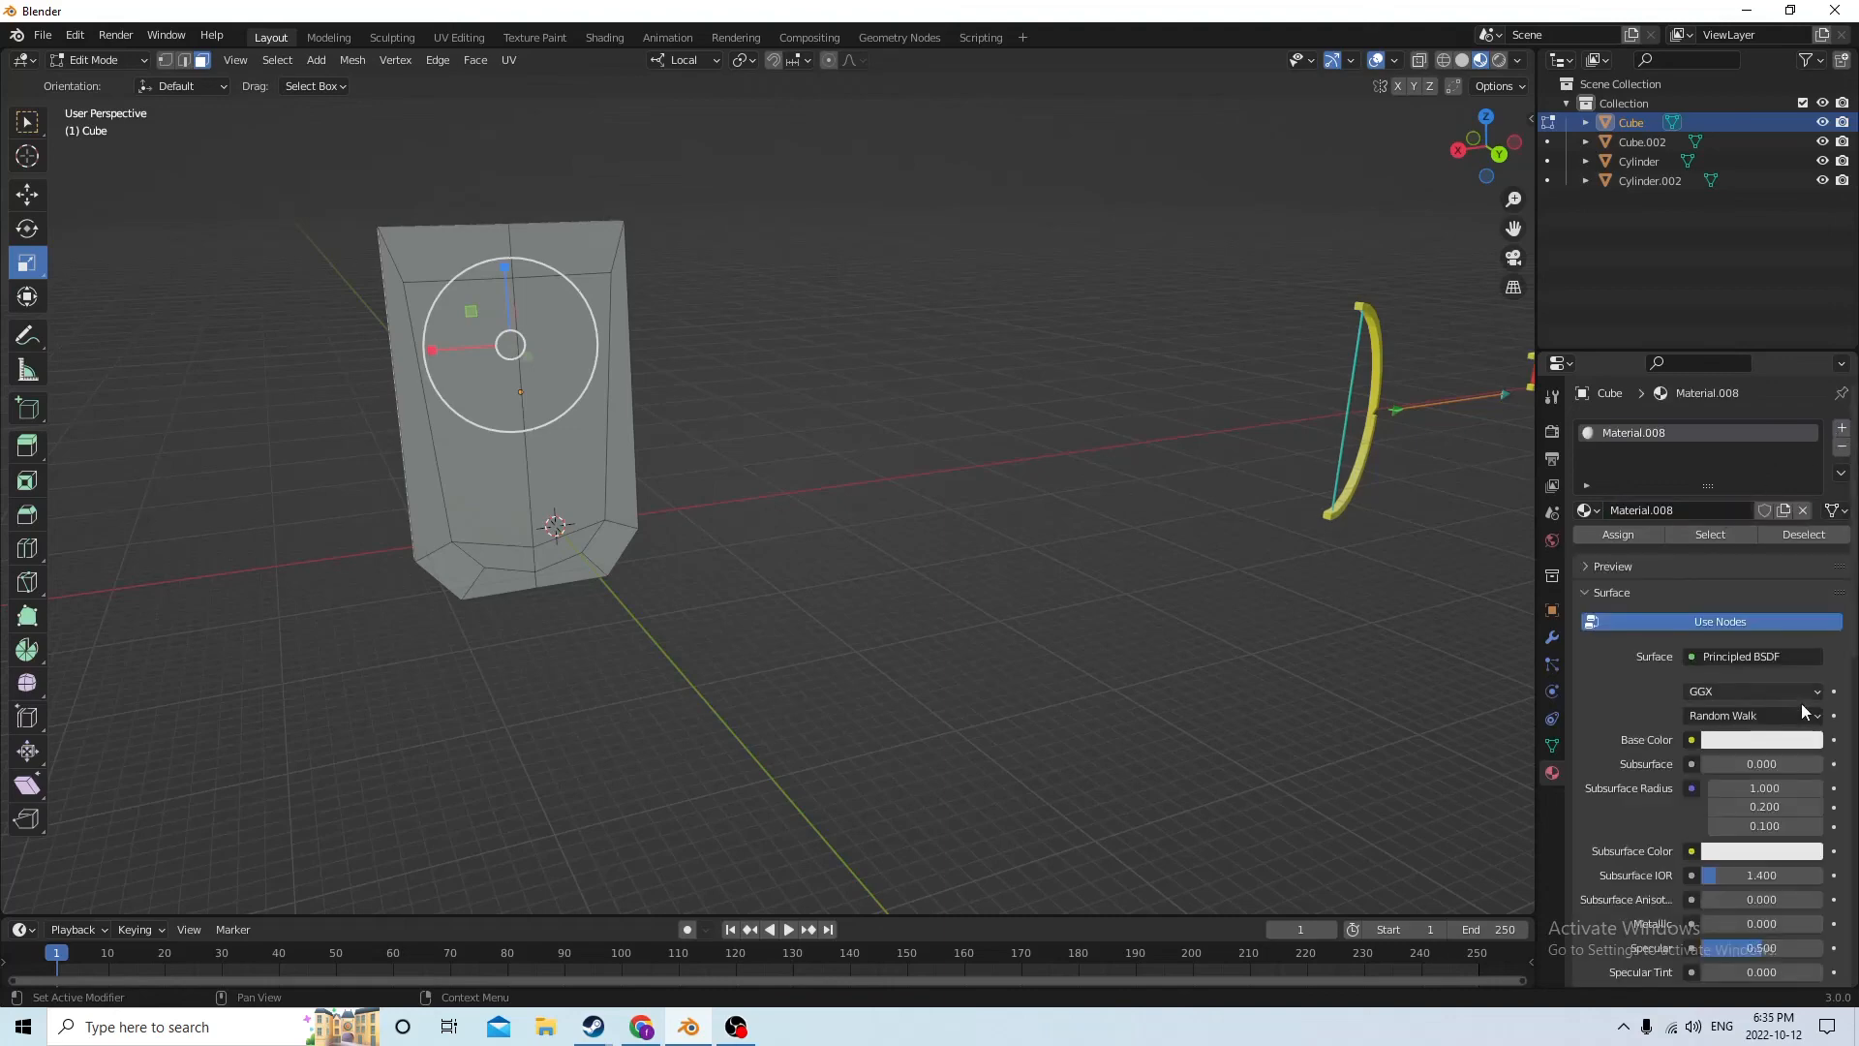
click(1774, 742)
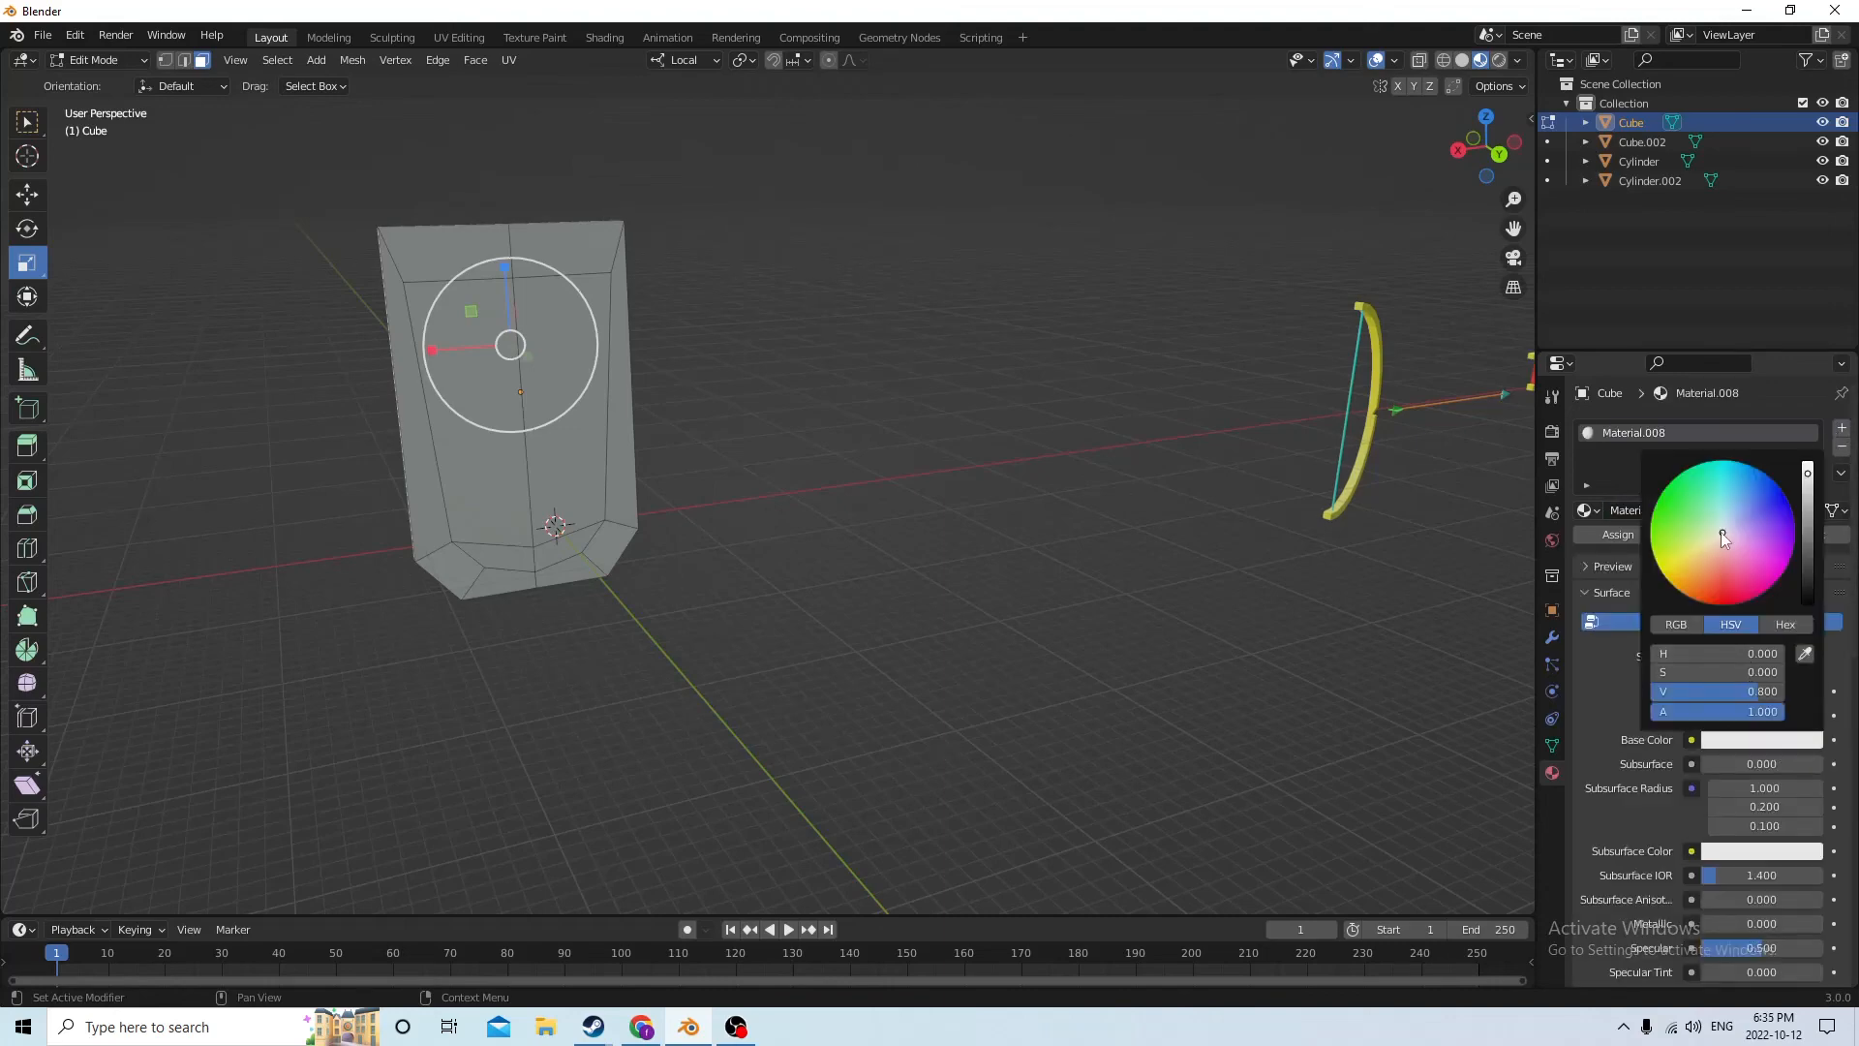
drag(1721, 531, 1670, 577)
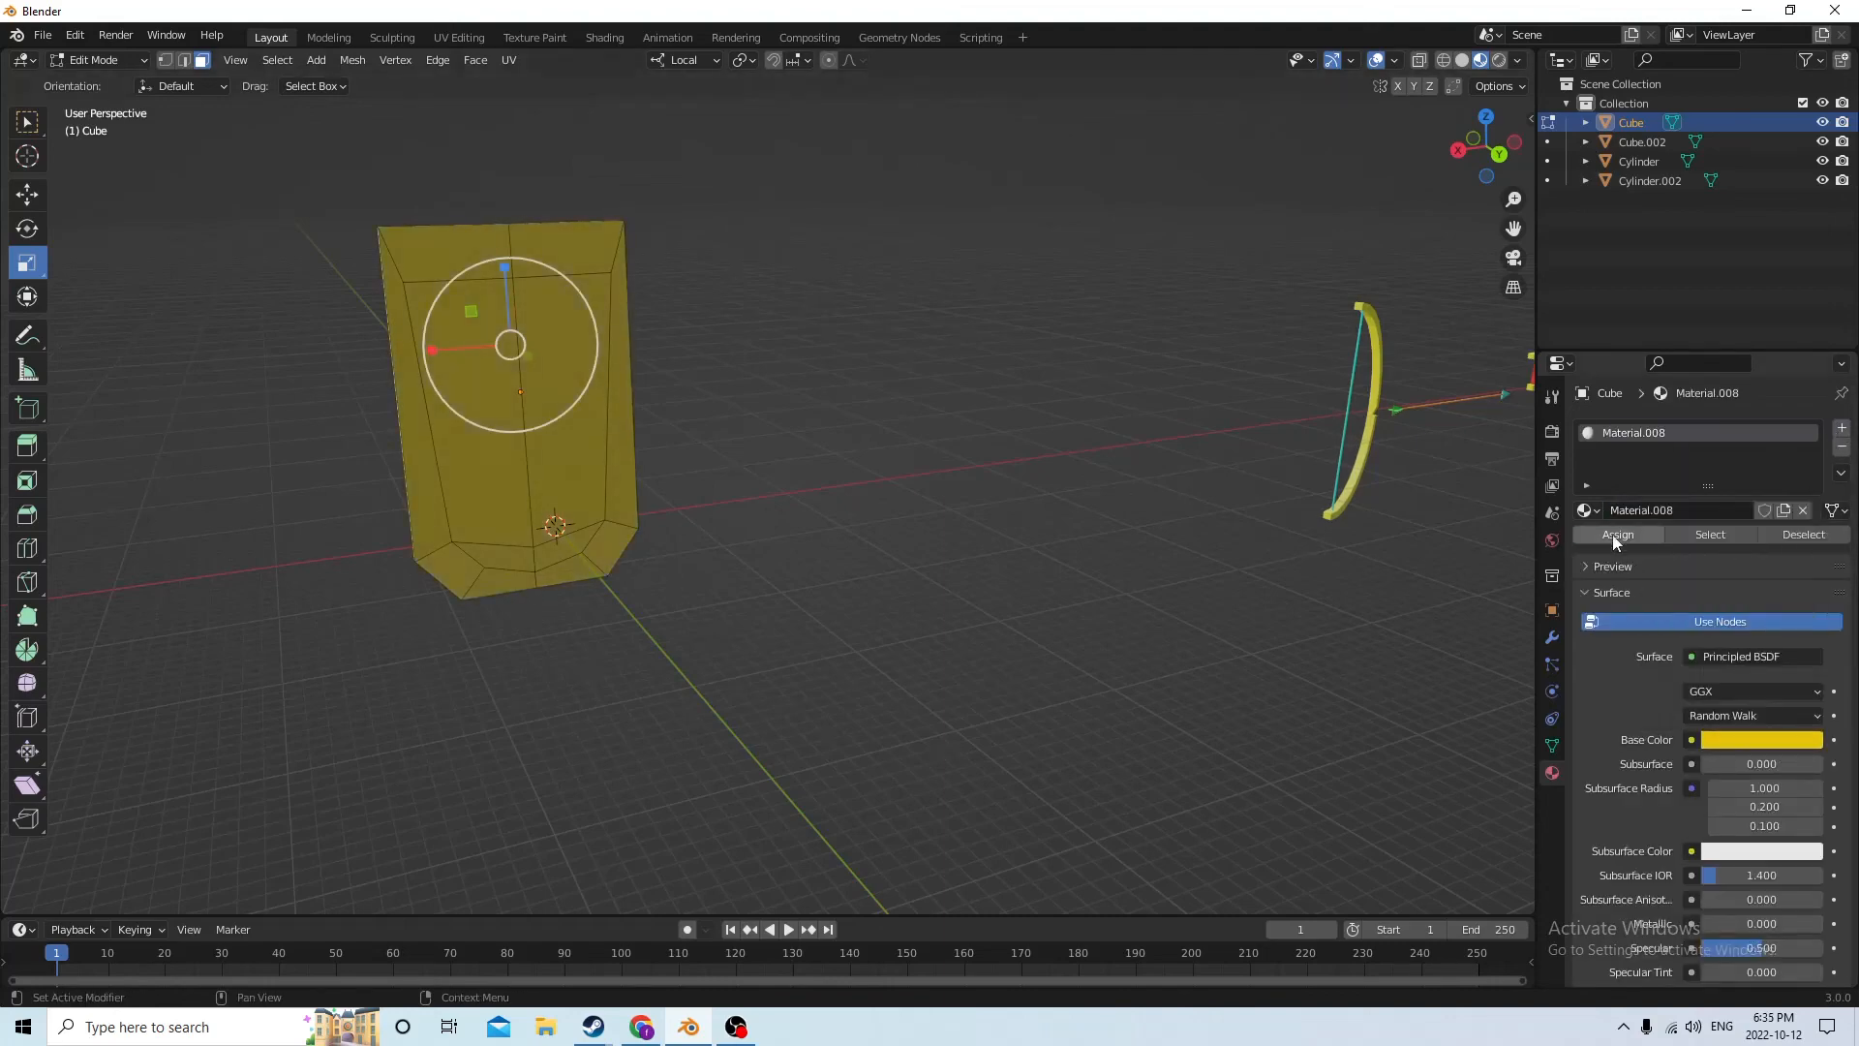
Select the four inner faces on the shield's front and assign them a new second material with a green base color
mouse_move(1125, 519)
middle_down()
mouse_move(1153, 507)
mouse_move(960, 515)
mouse_move(1091, 509)
middle_up()
middle_drag(963, 390, 714, 403)
scroll(713, 403, up, 3)
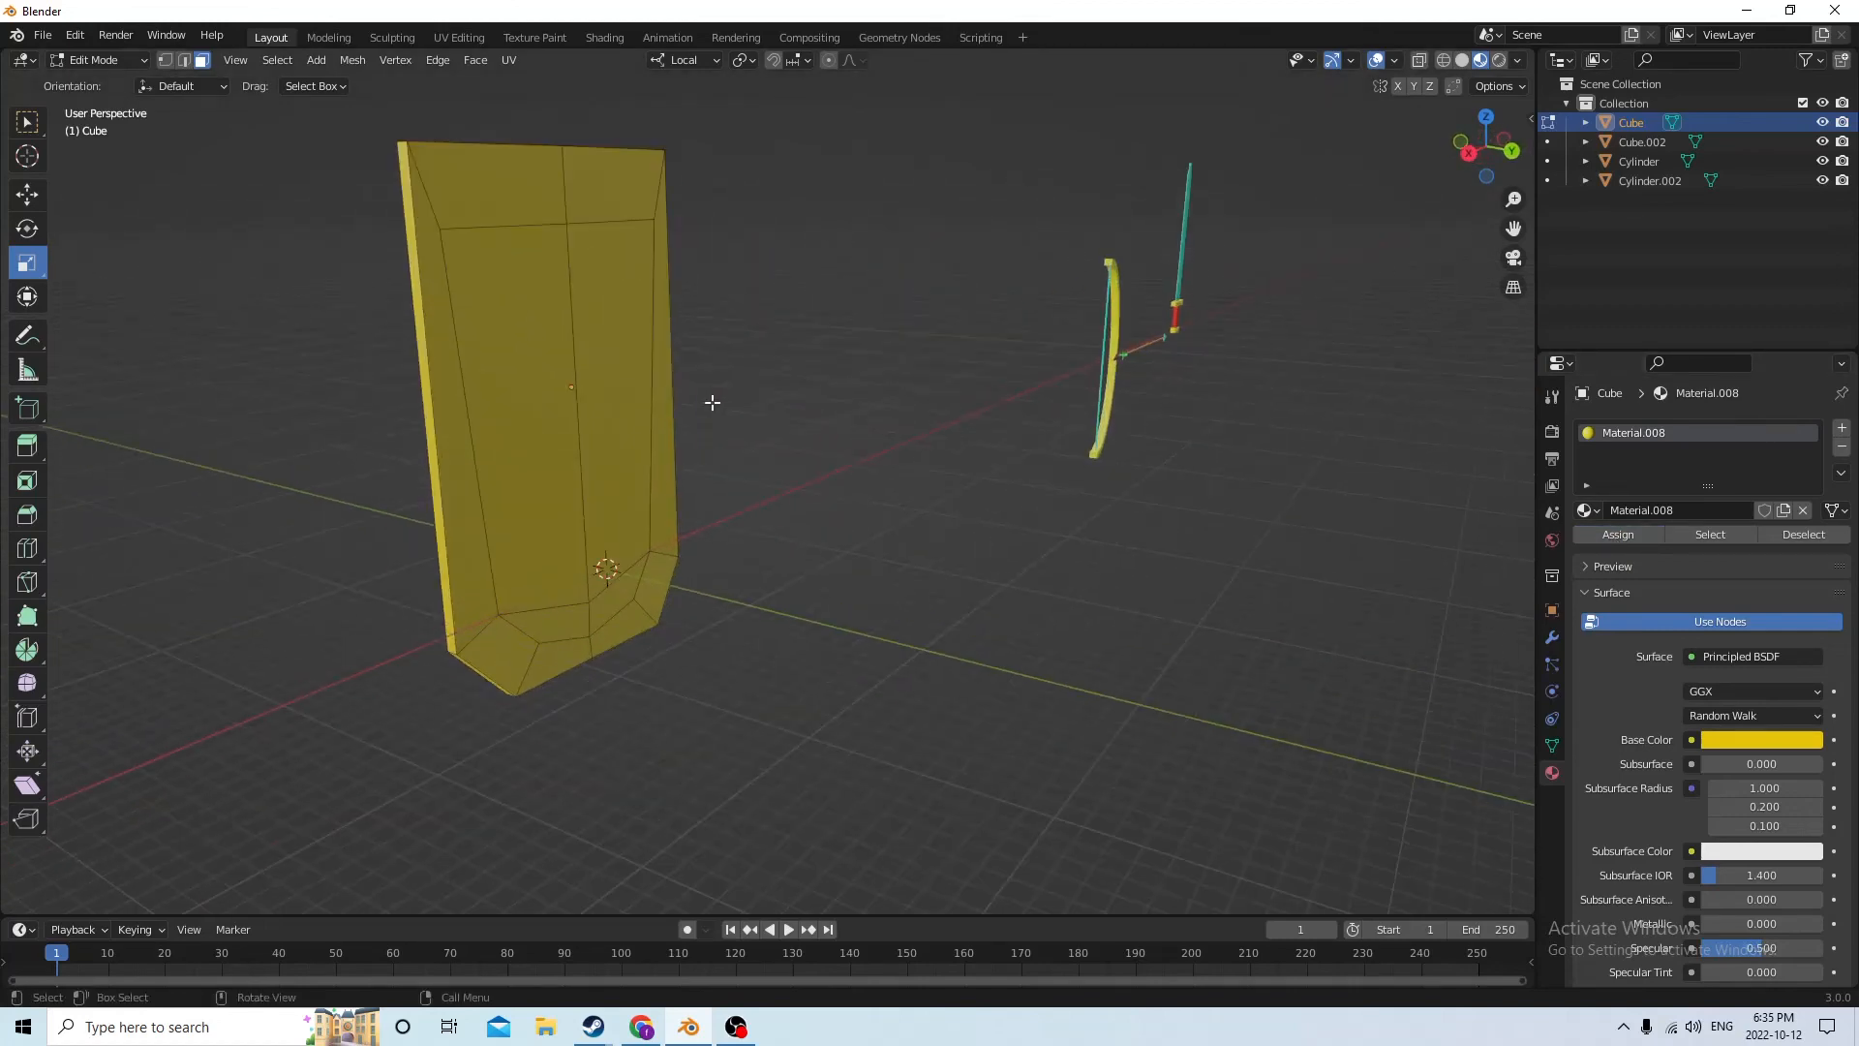
click(451, 378)
shift+click(526, 579)
shift+click(573, 585)
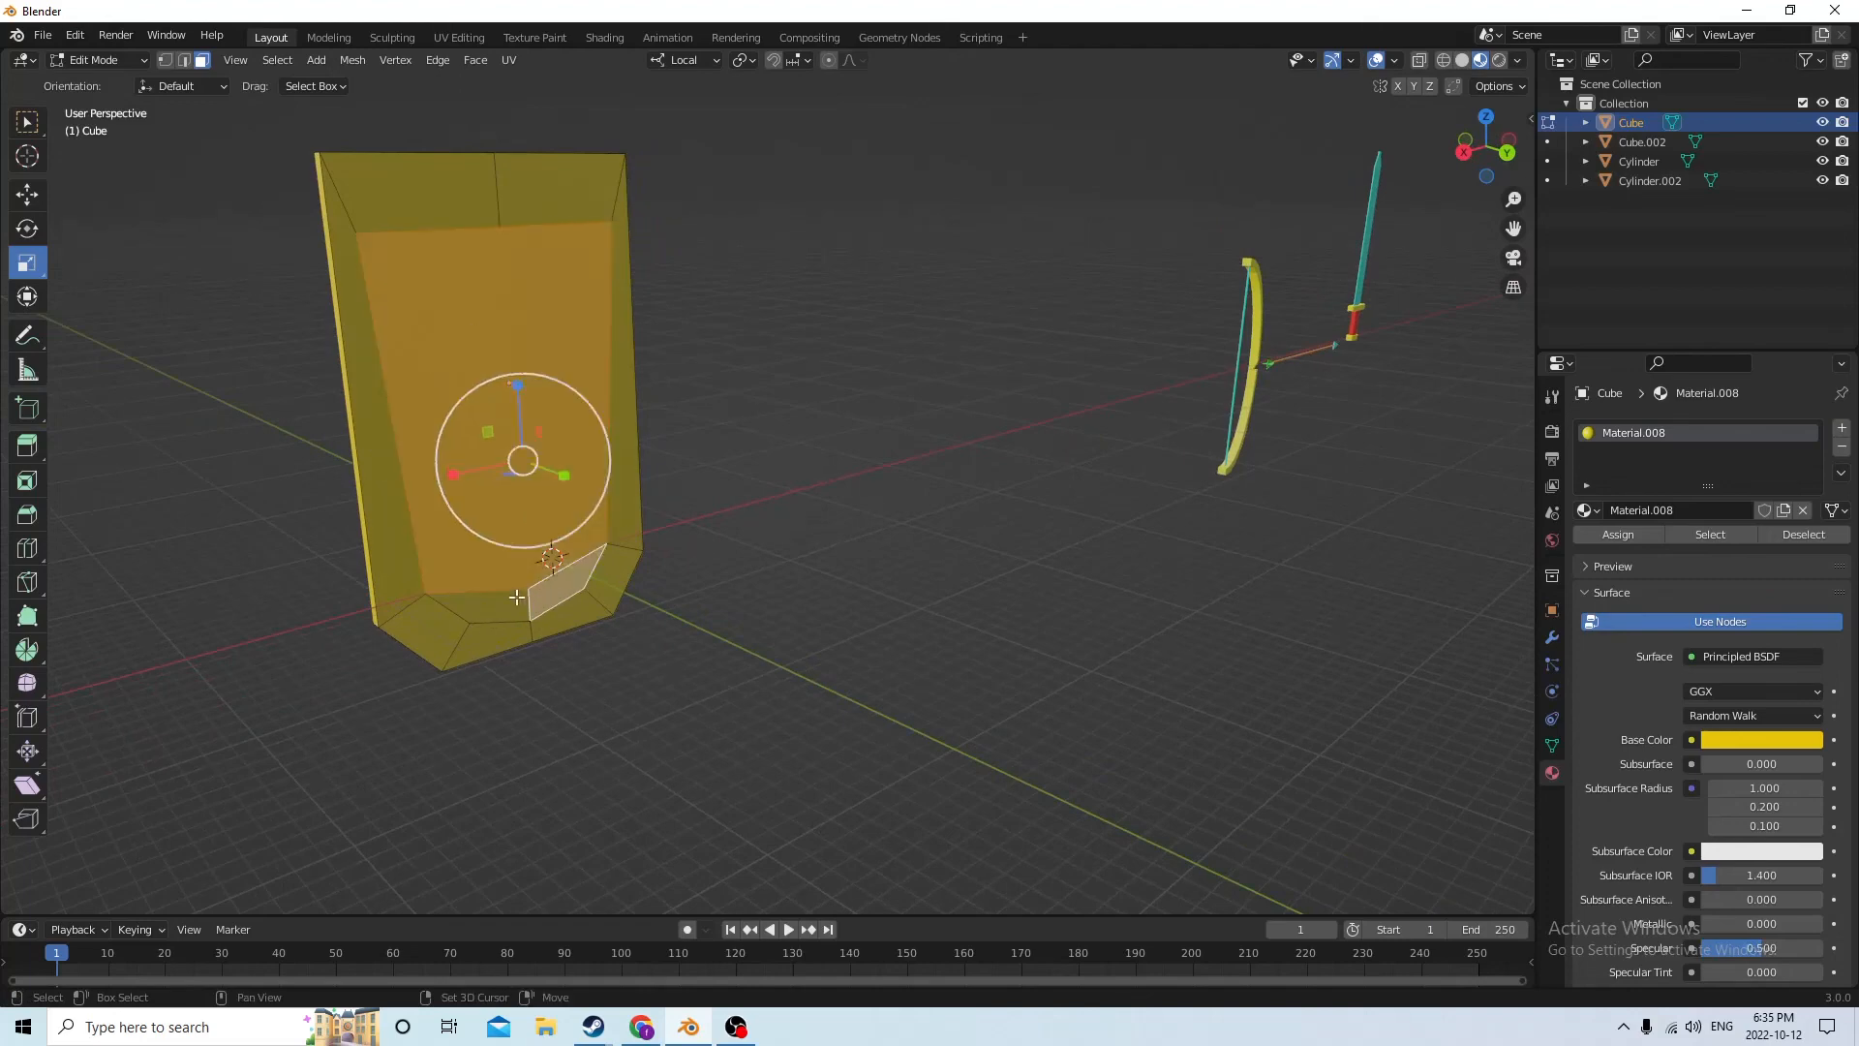
shift+click(511, 601)
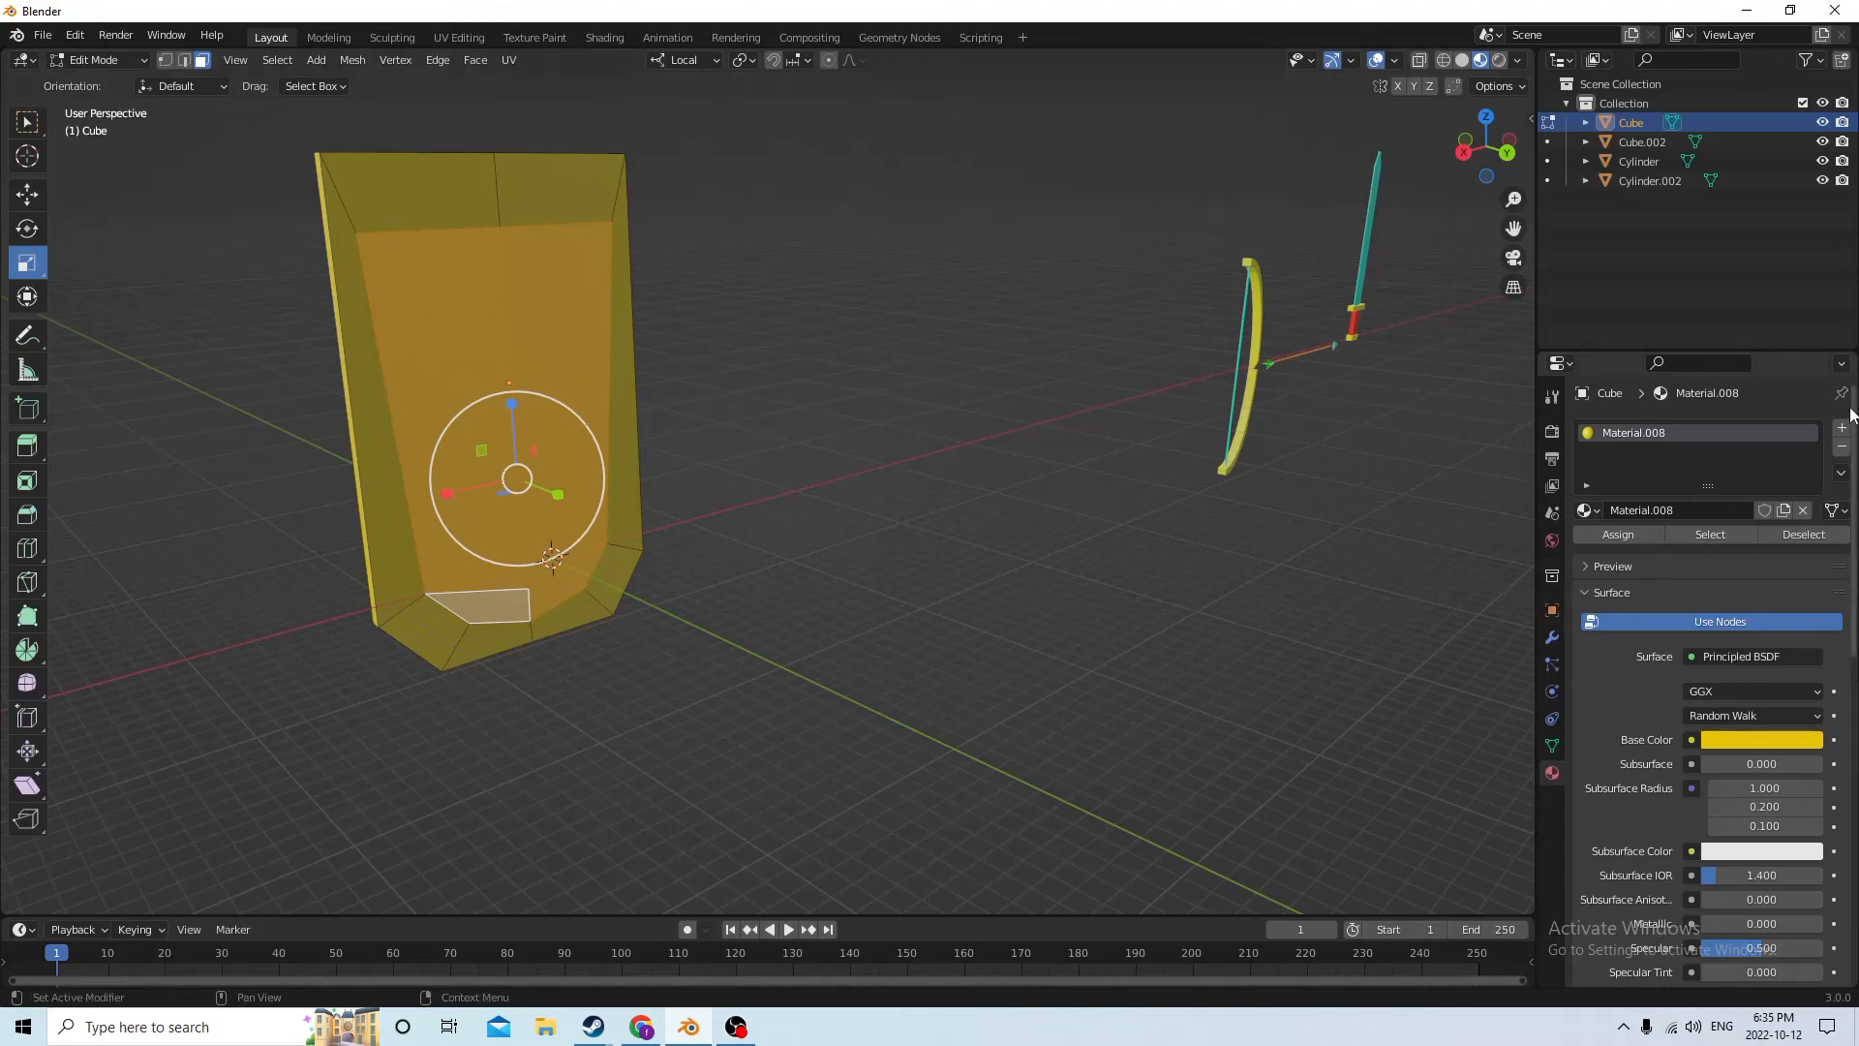
click(1841, 432)
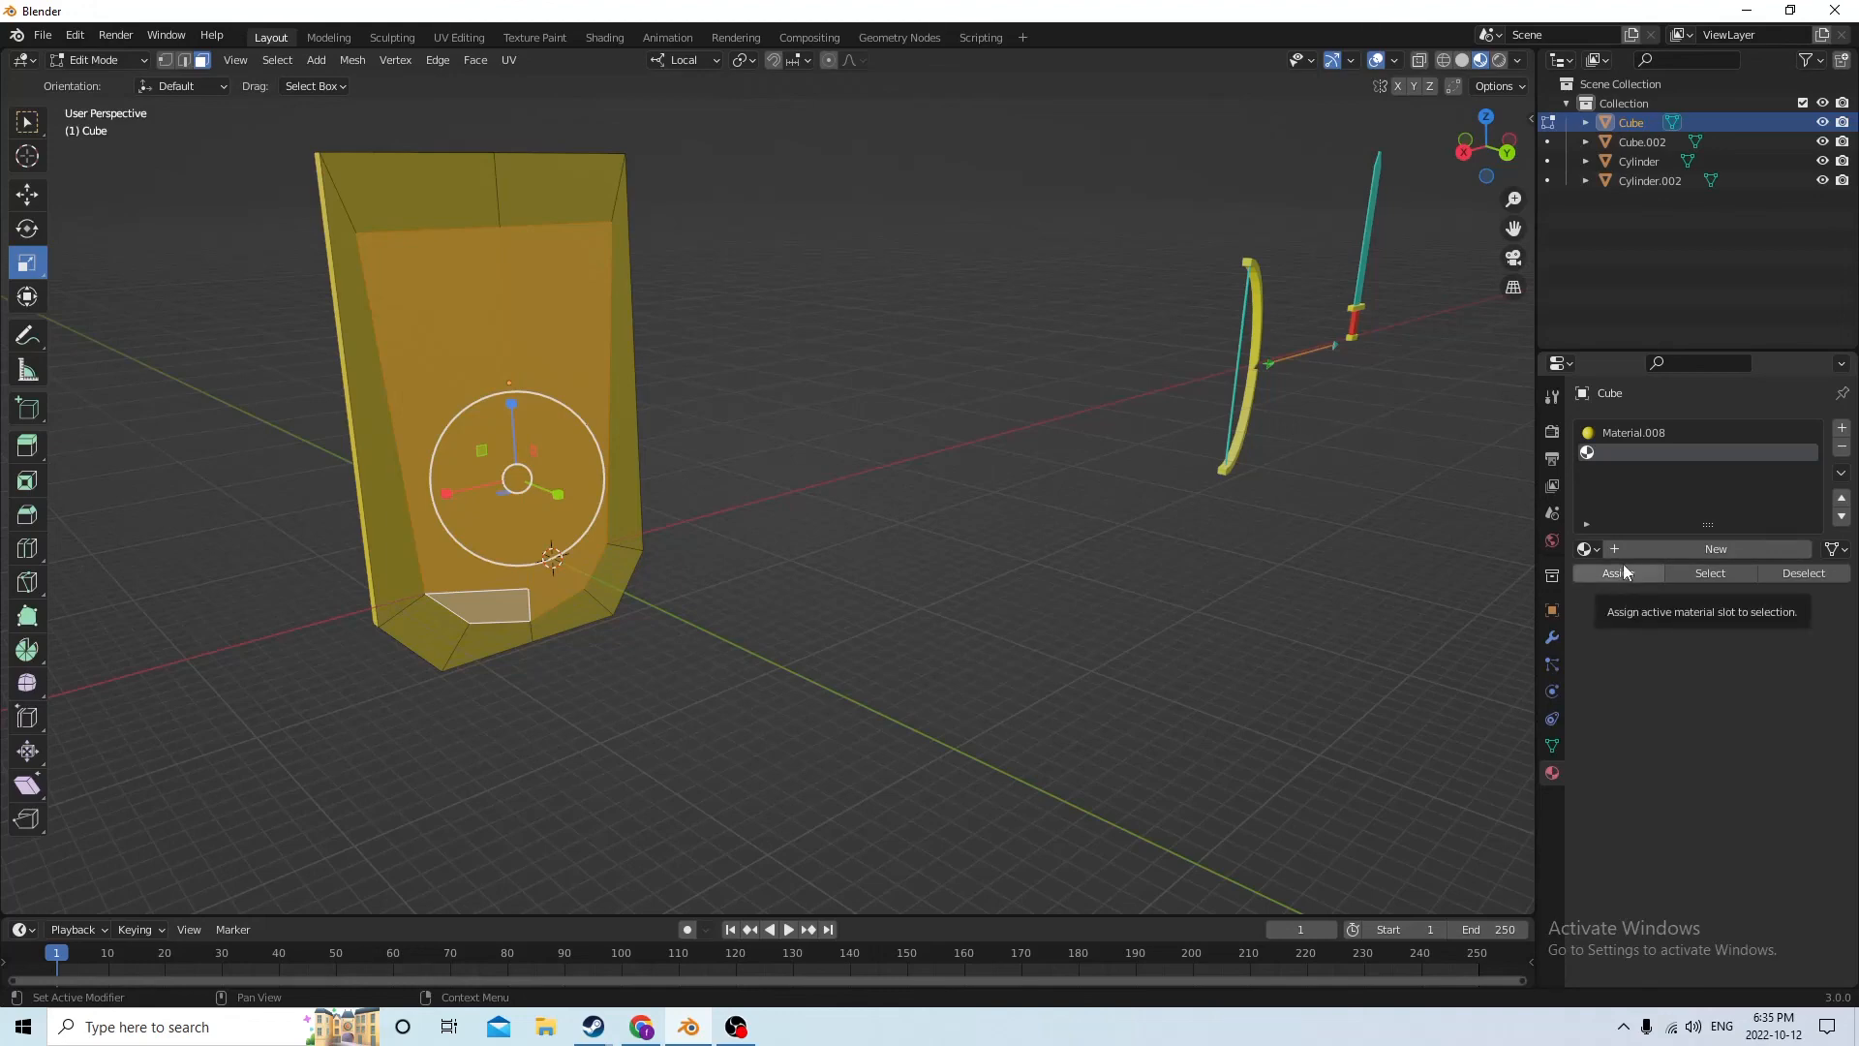
click(1648, 548)
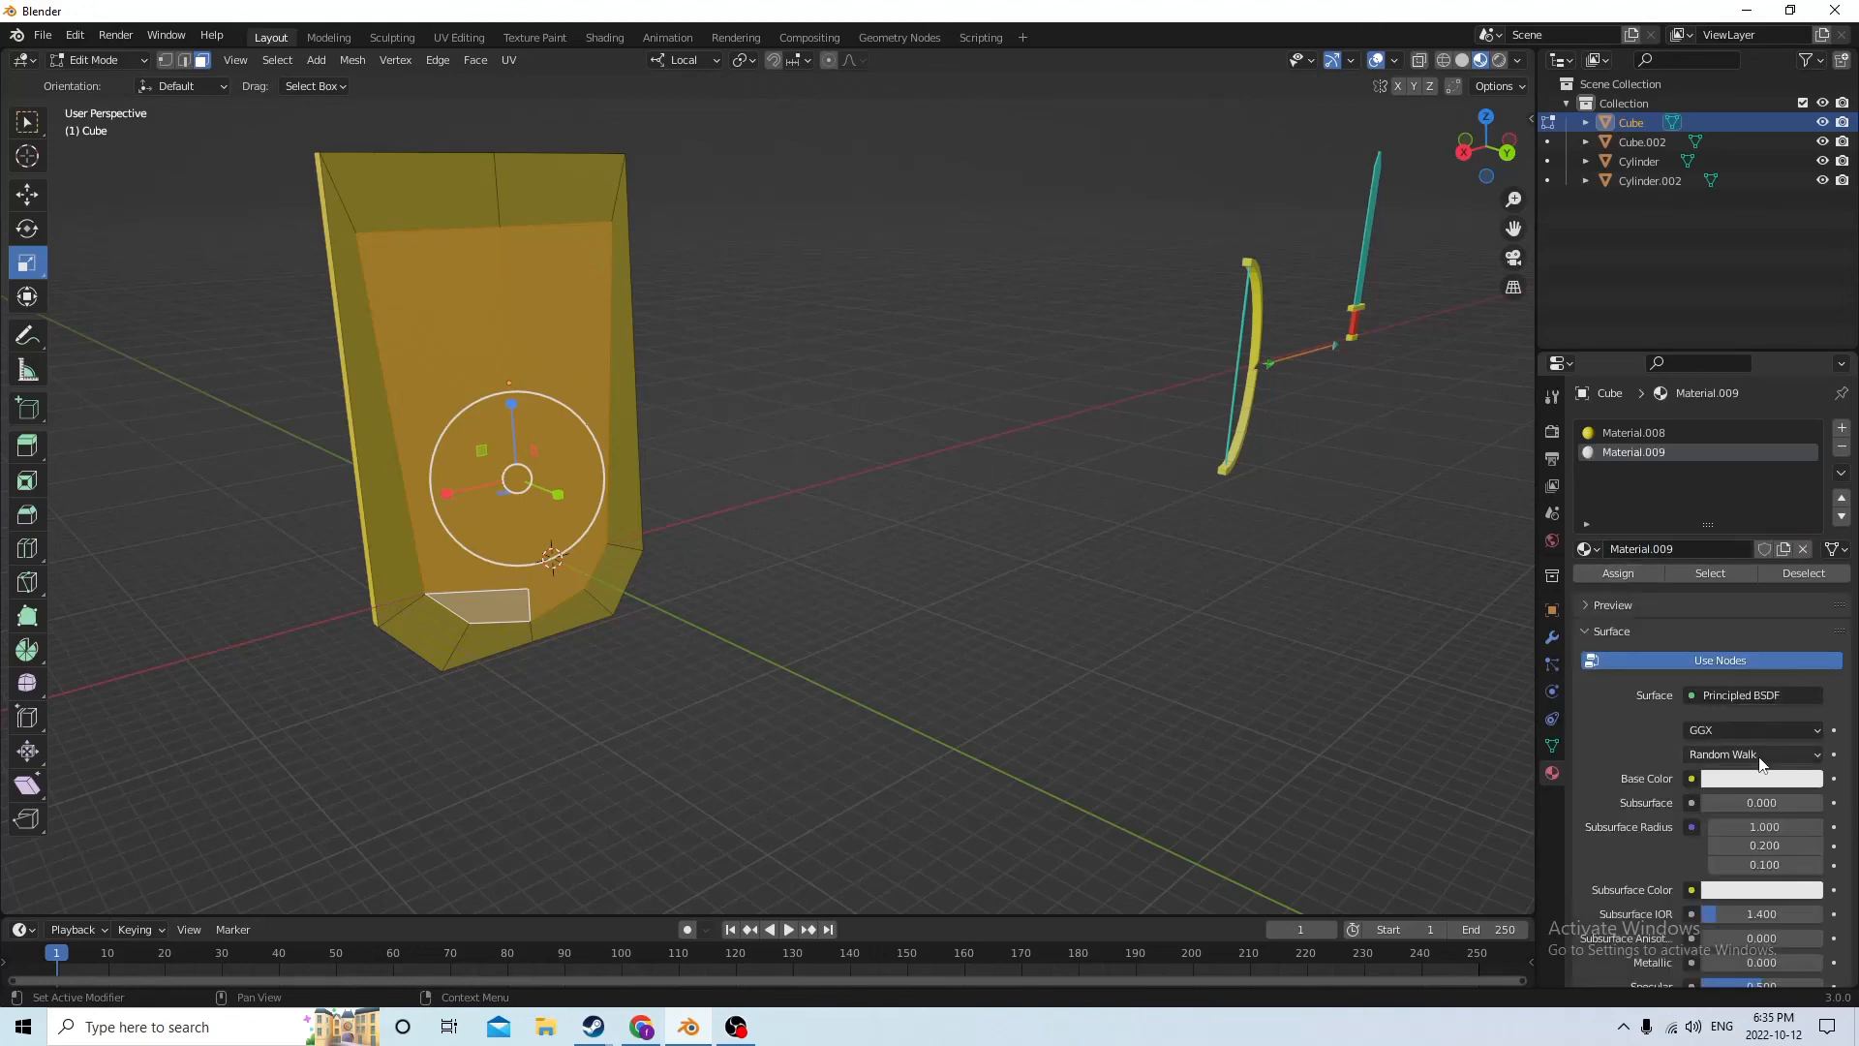
click(1731, 788)
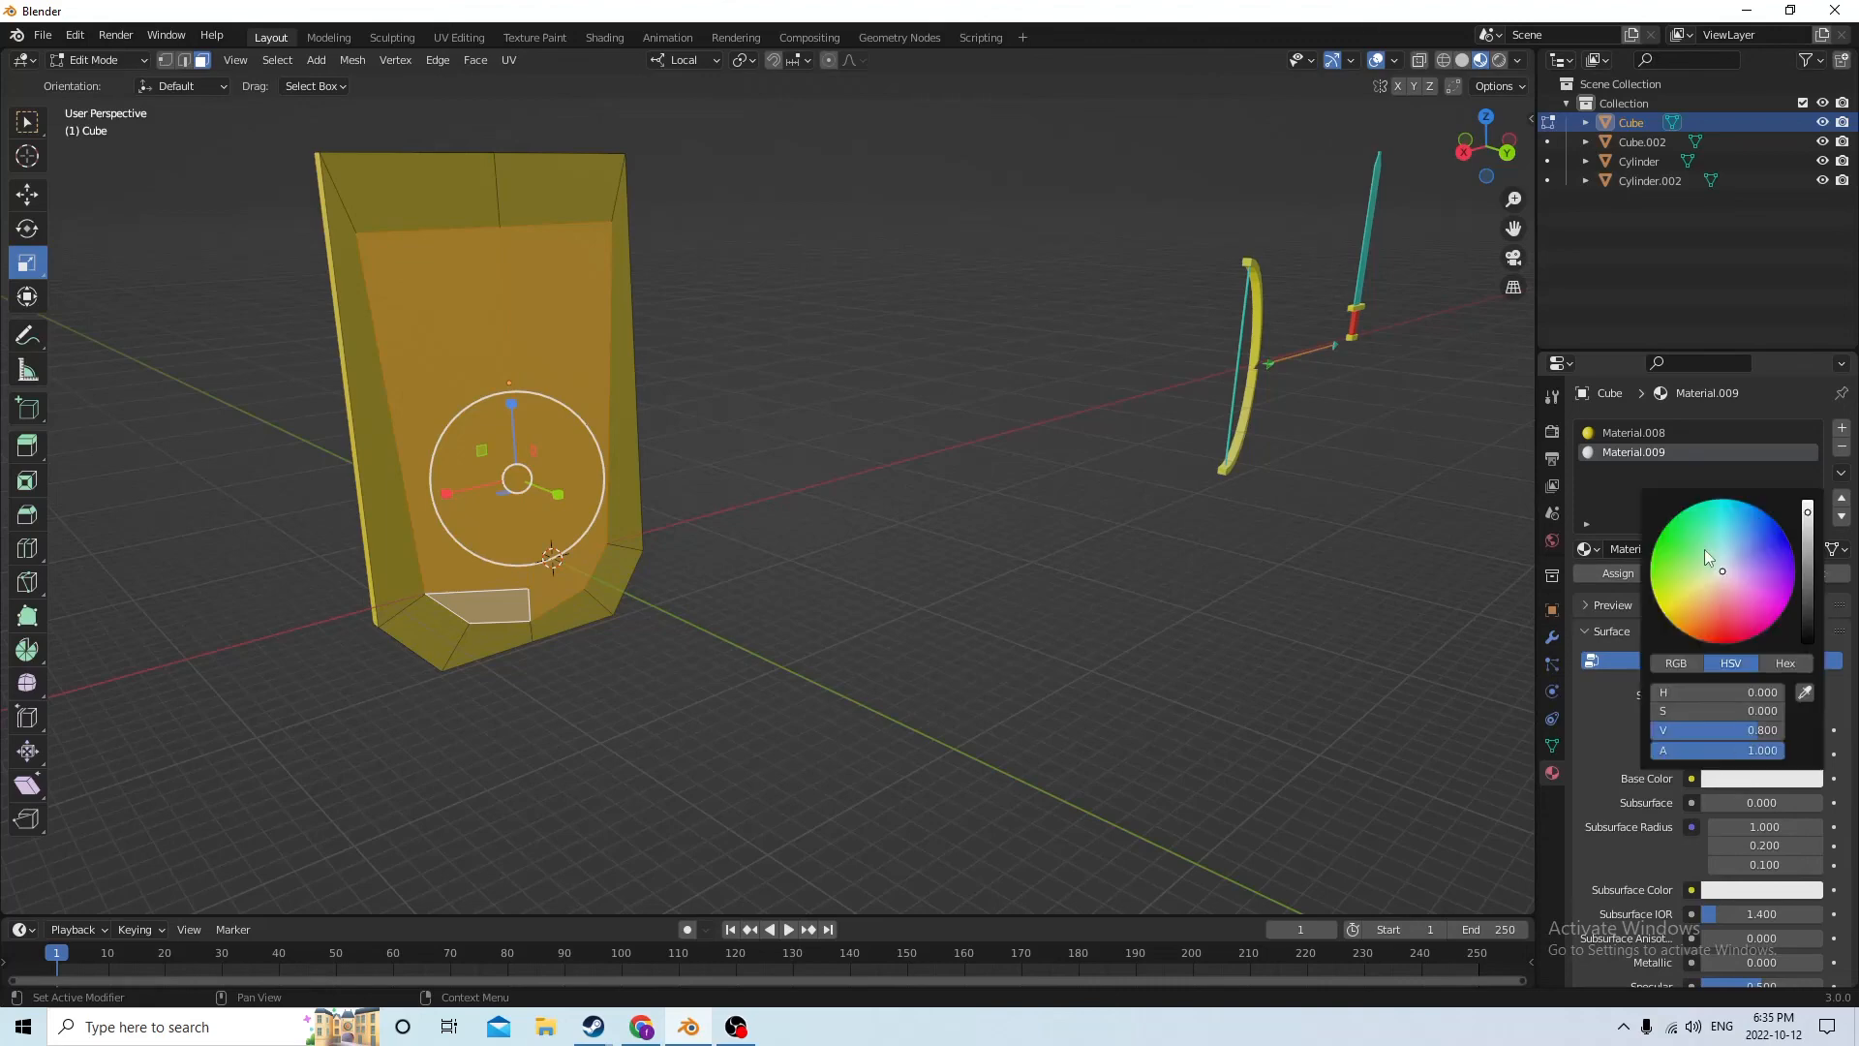
click(1659, 542)
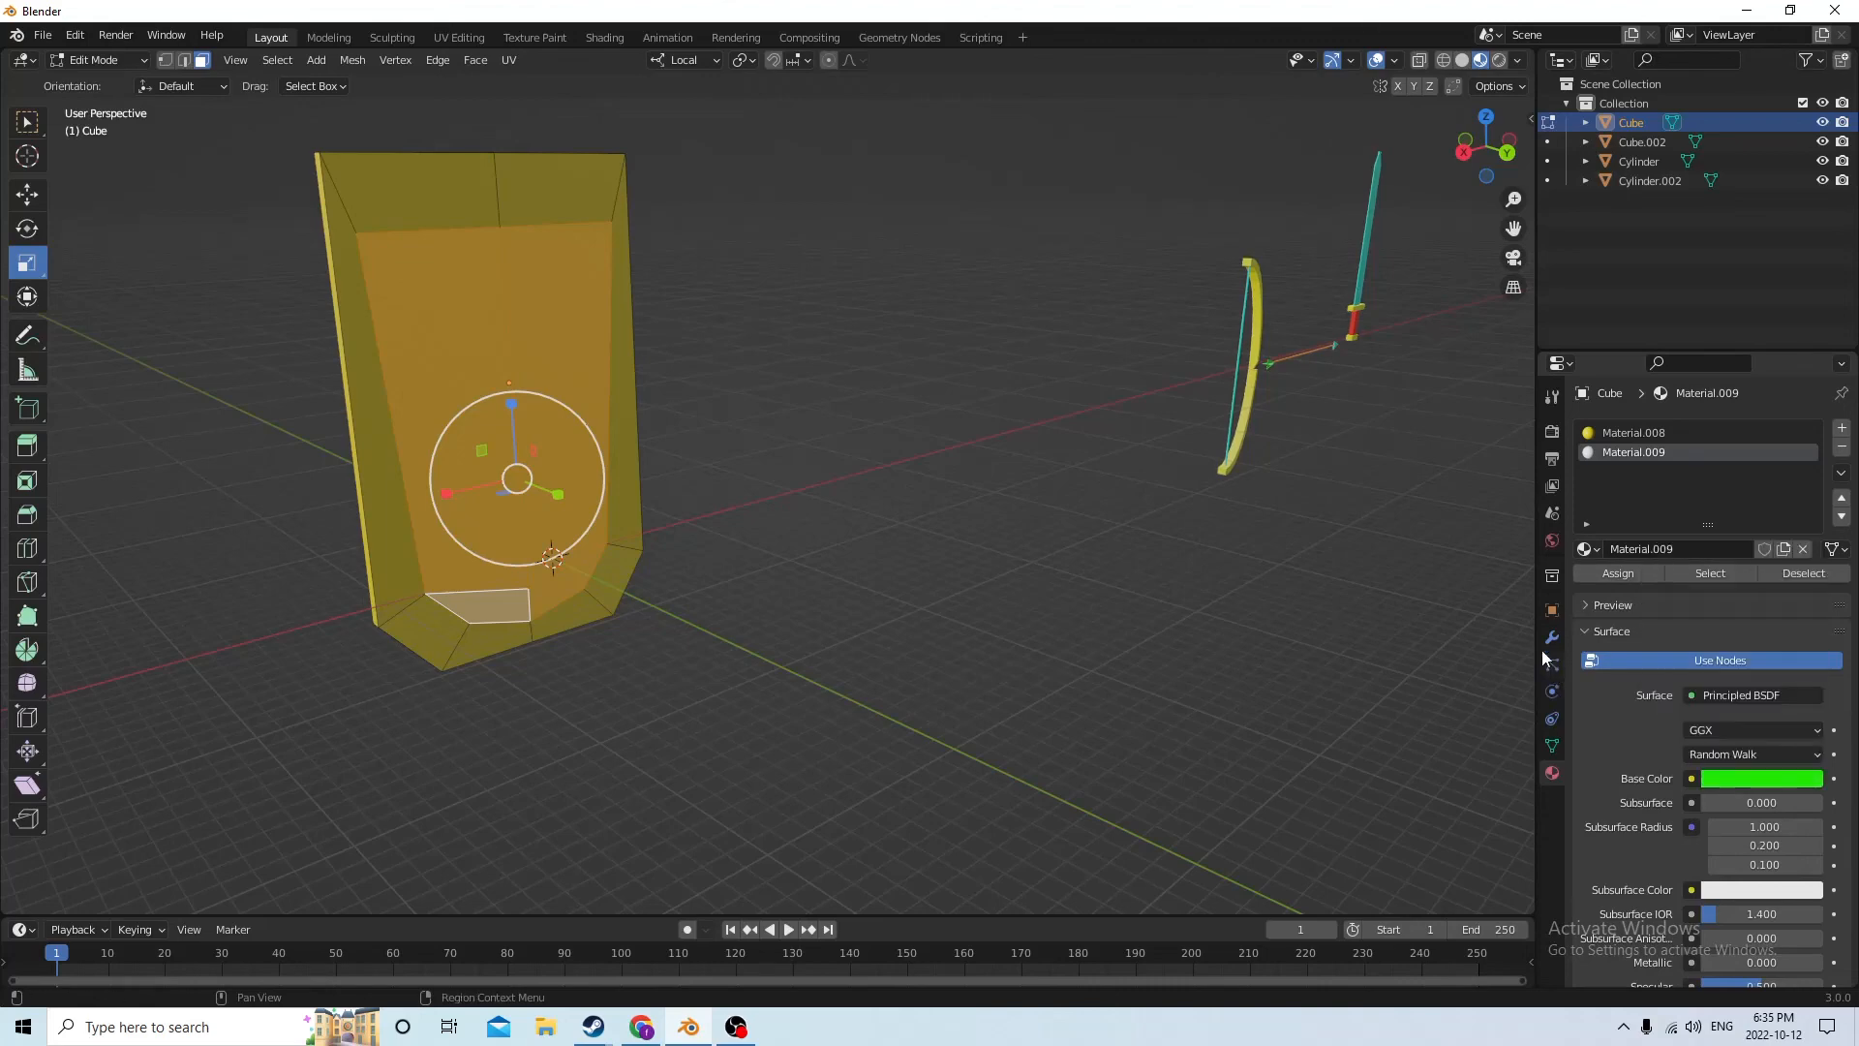
click(1609, 574)
Select the shield handle's linked faces and give them a new third material with a cyan base color
drag(882, 544, 876, 544)
mouse_move(878, 546)
middle_down()
mouse_move(897, 581)
mouse_move(868, 597)
mouse_move(743, 519)
mouse_move(825, 569)
mouse_move(900, 581)
mouse_move(1037, 561)
mouse_move(975, 590)
mouse_move(1024, 593)
mouse_move(898, 573)
middle_up()
scroll(825, 570, down, 2)
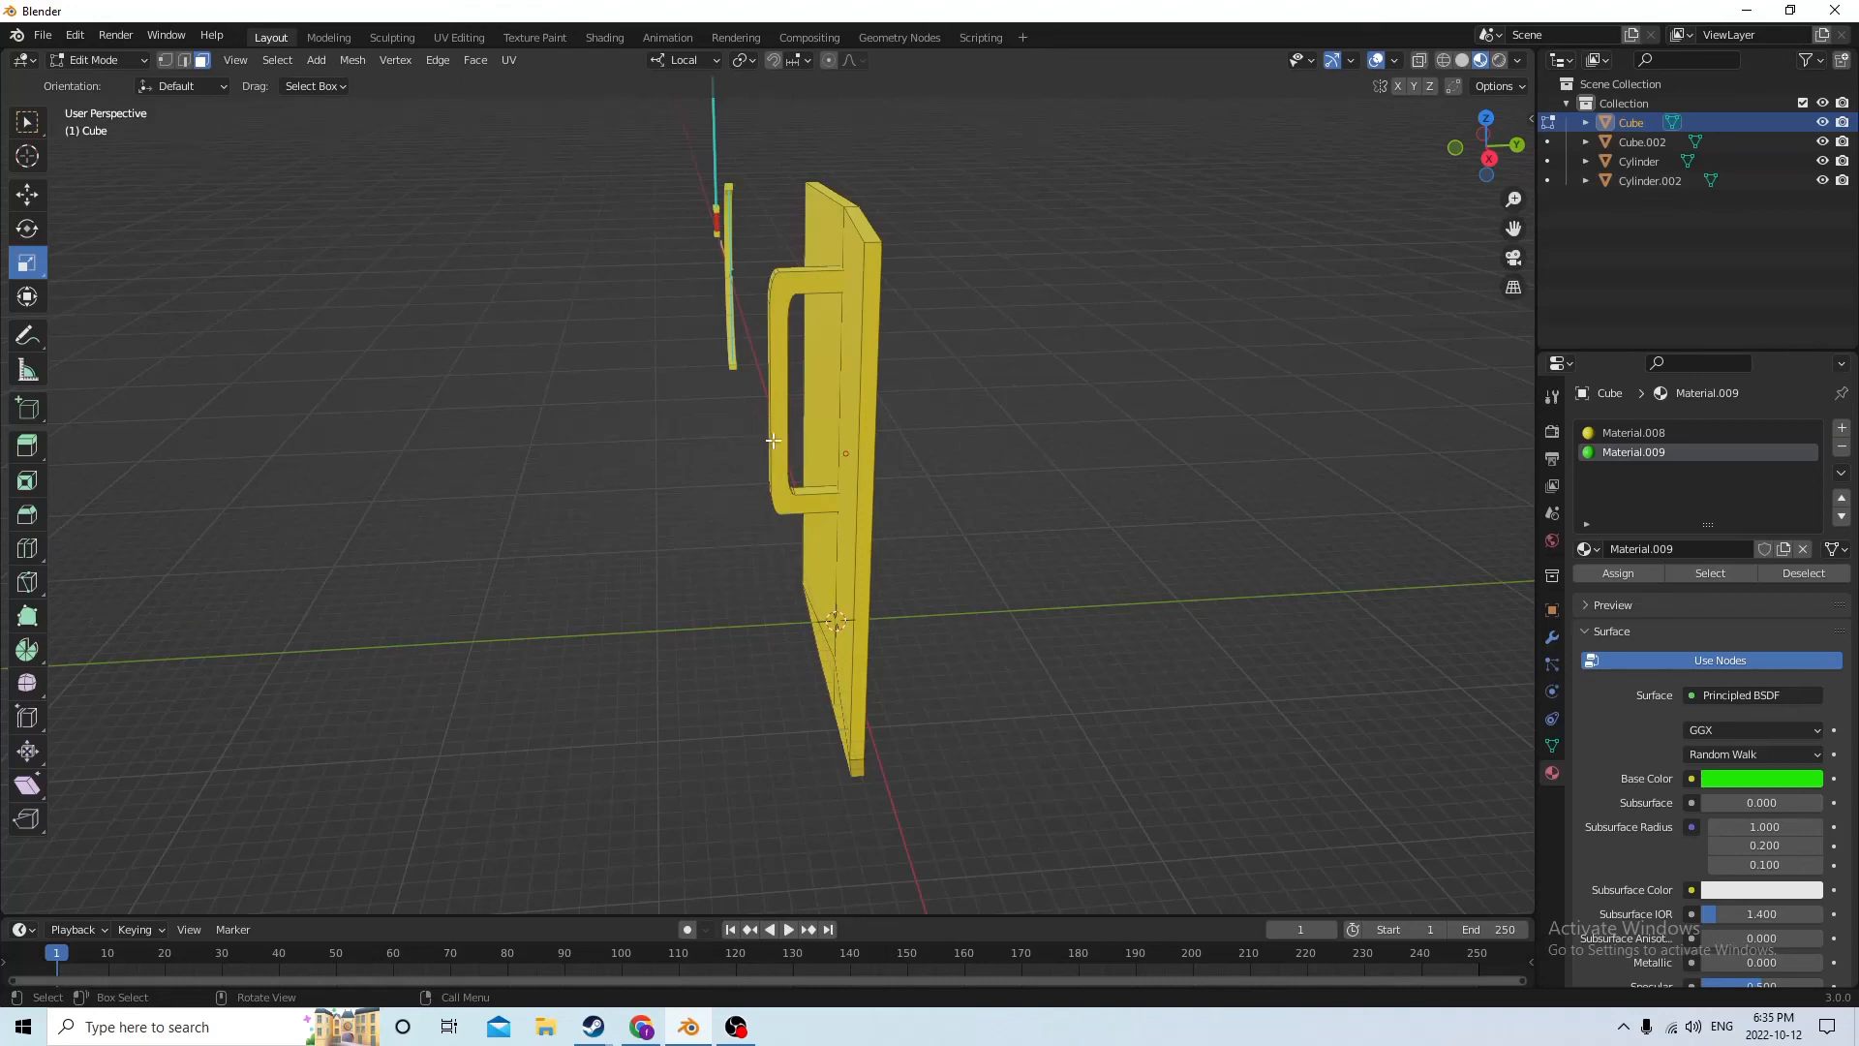
key(l)
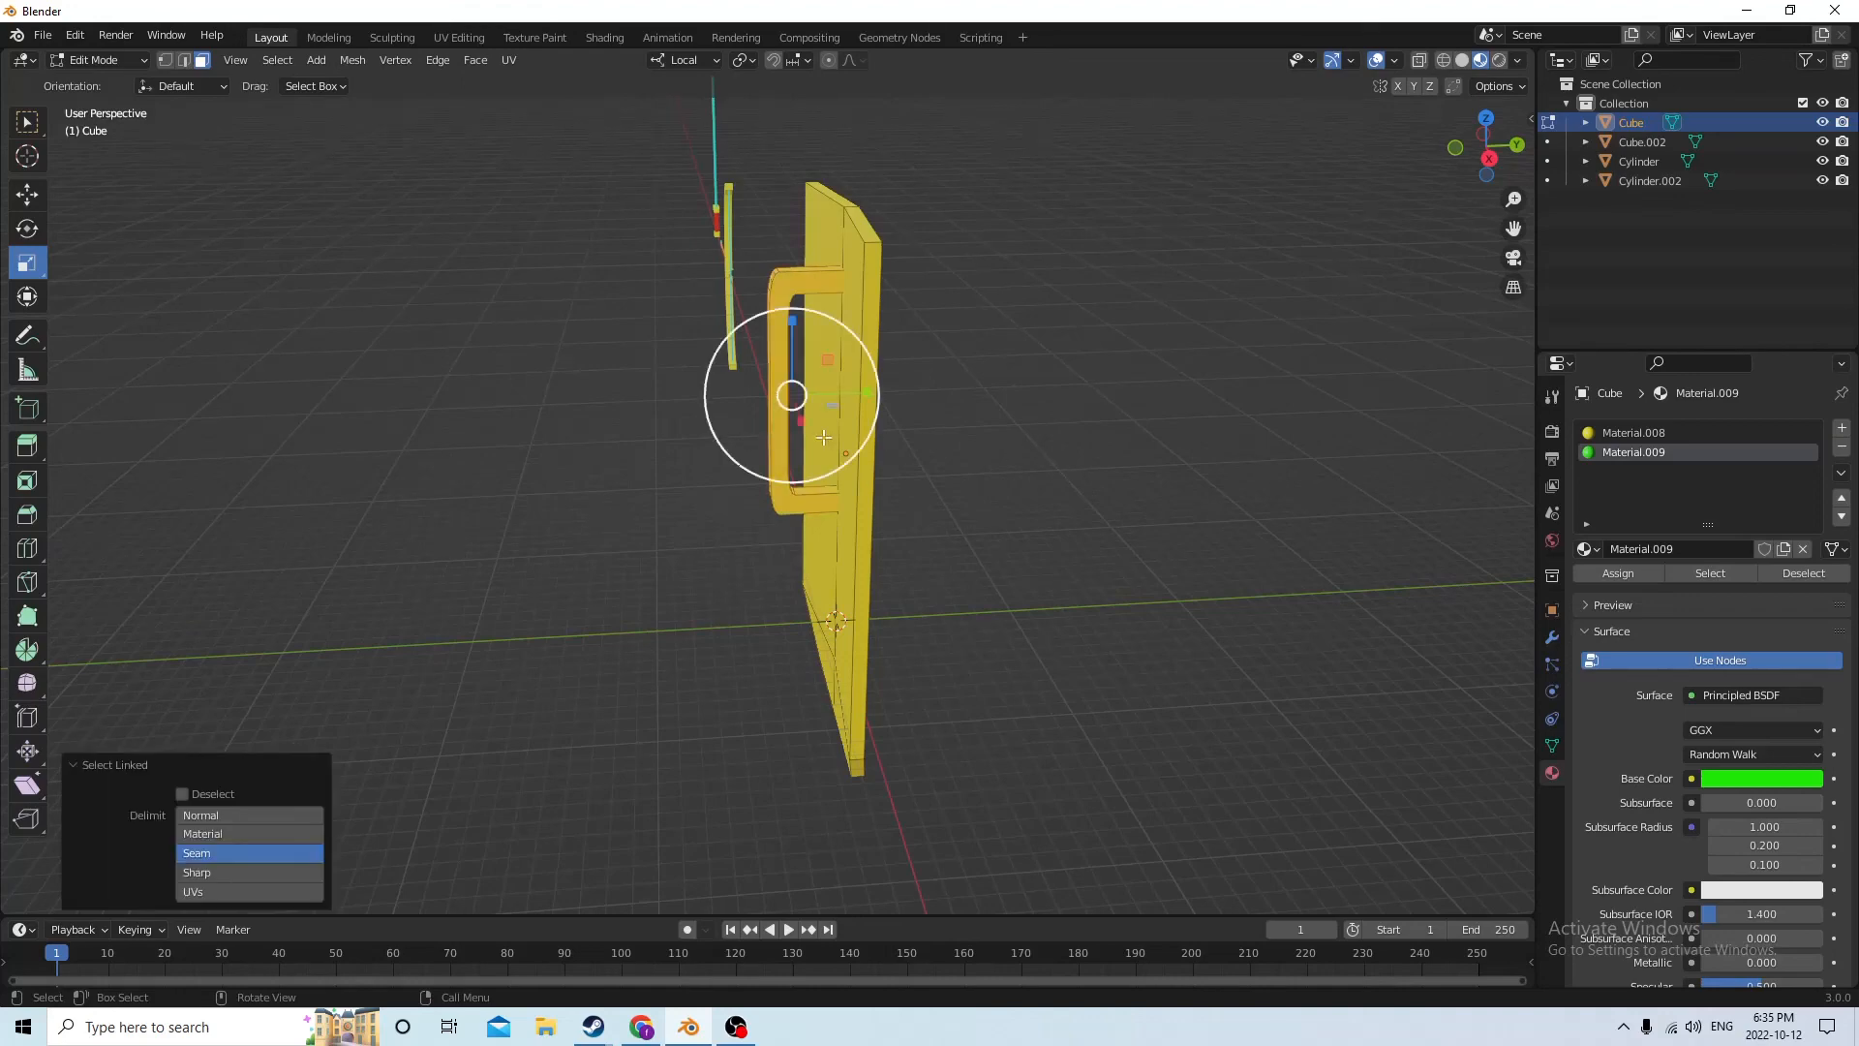
middle_drag(819, 439, 1374, 419)
click(1841, 428)
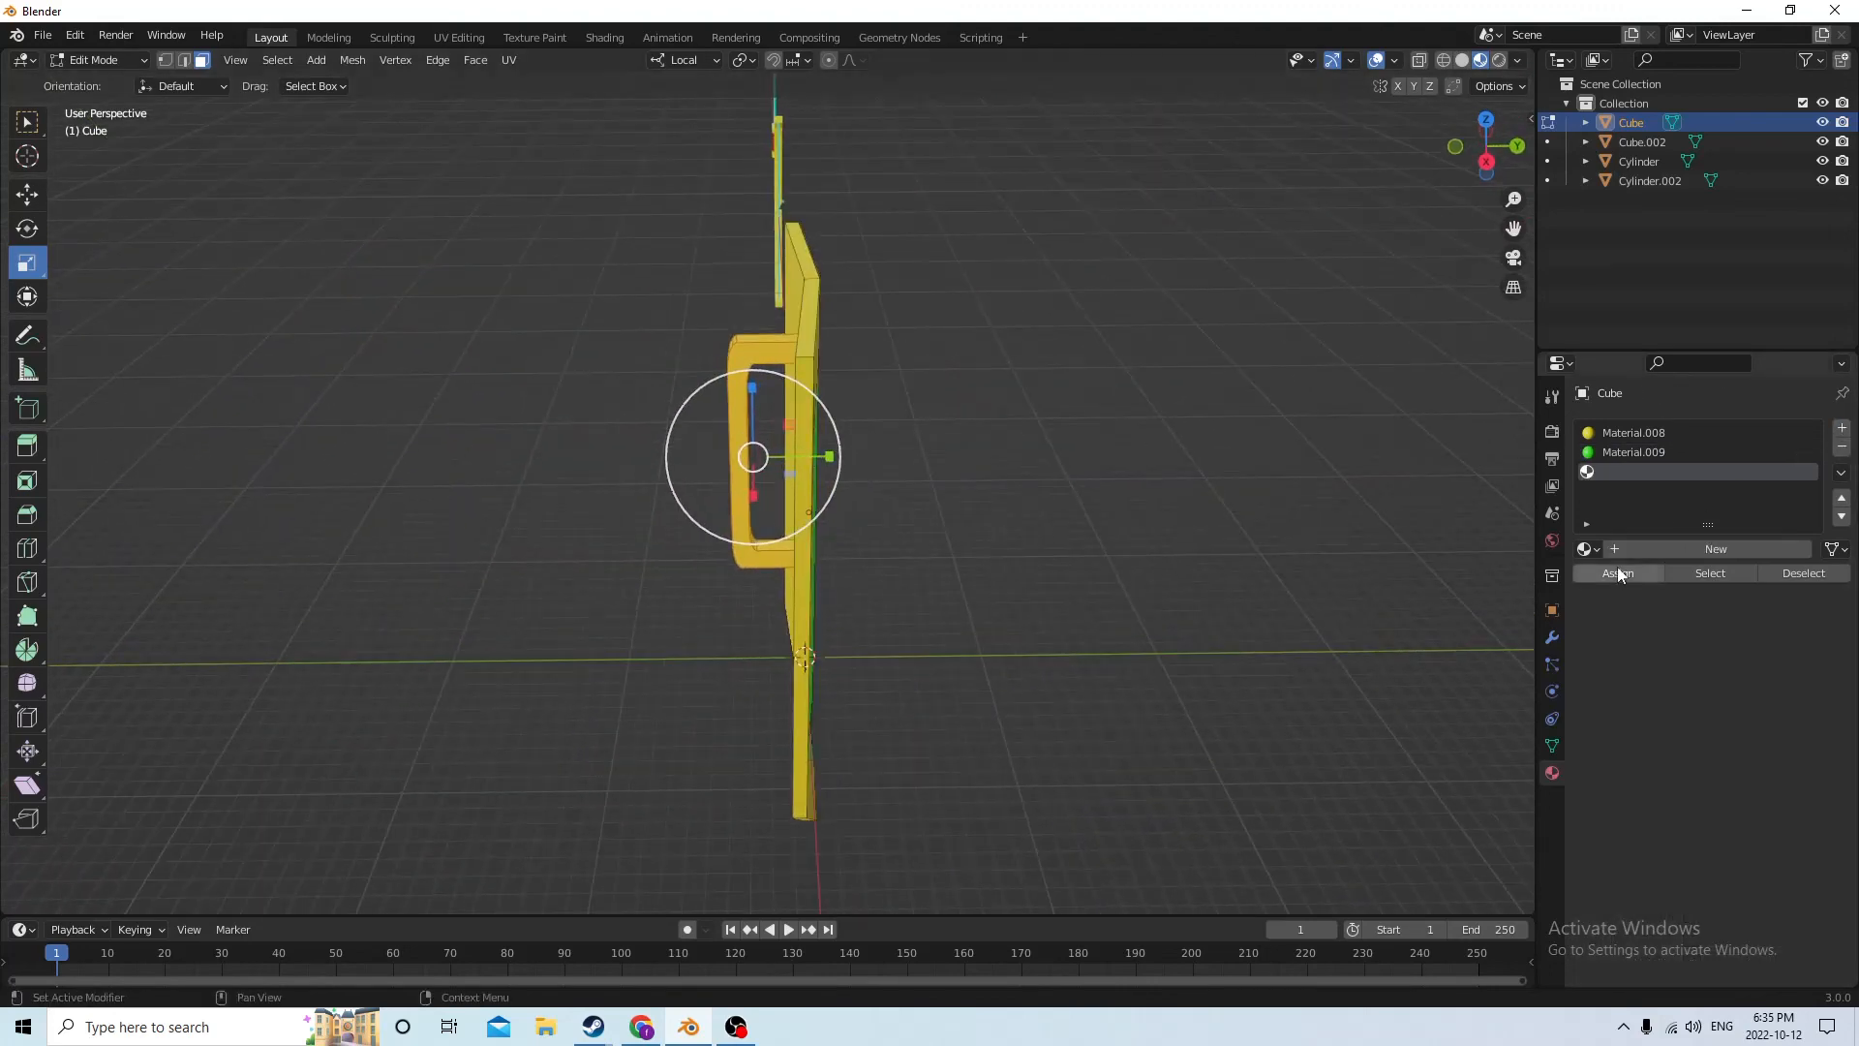
click(1644, 548)
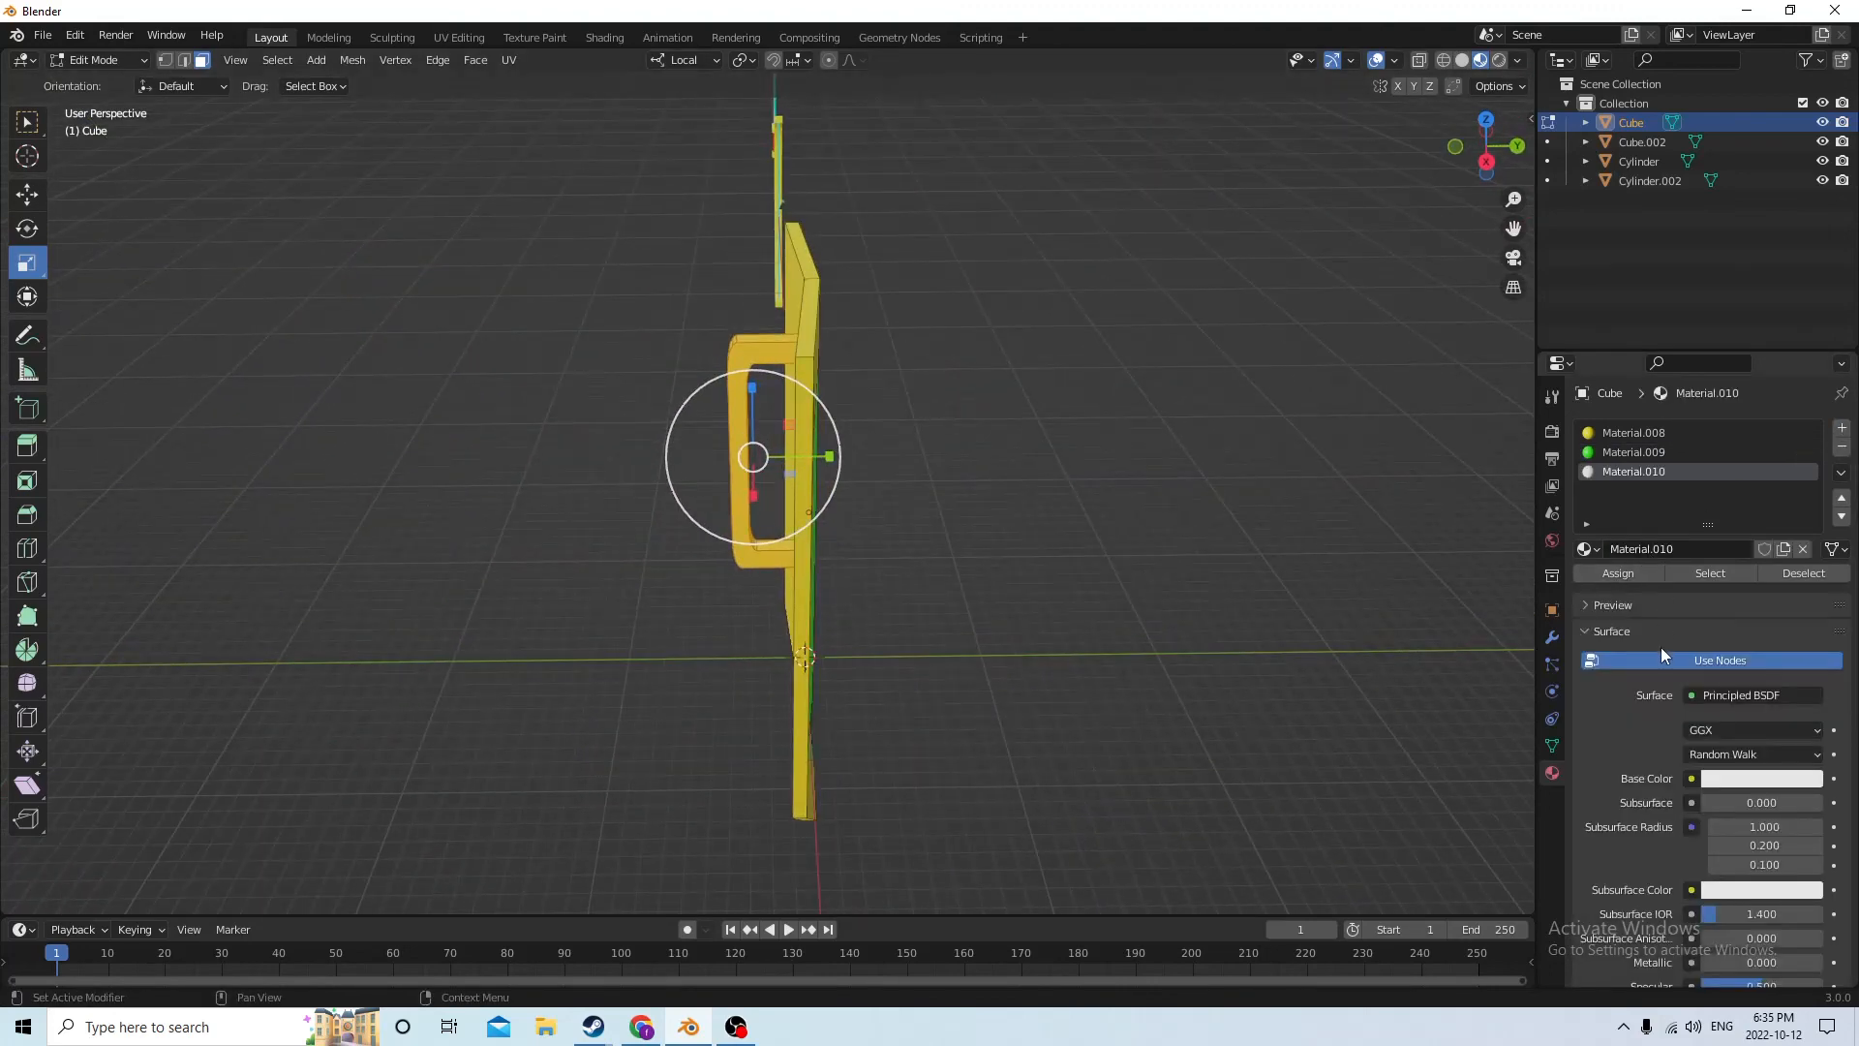
click(1738, 781)
click(1725, 507)
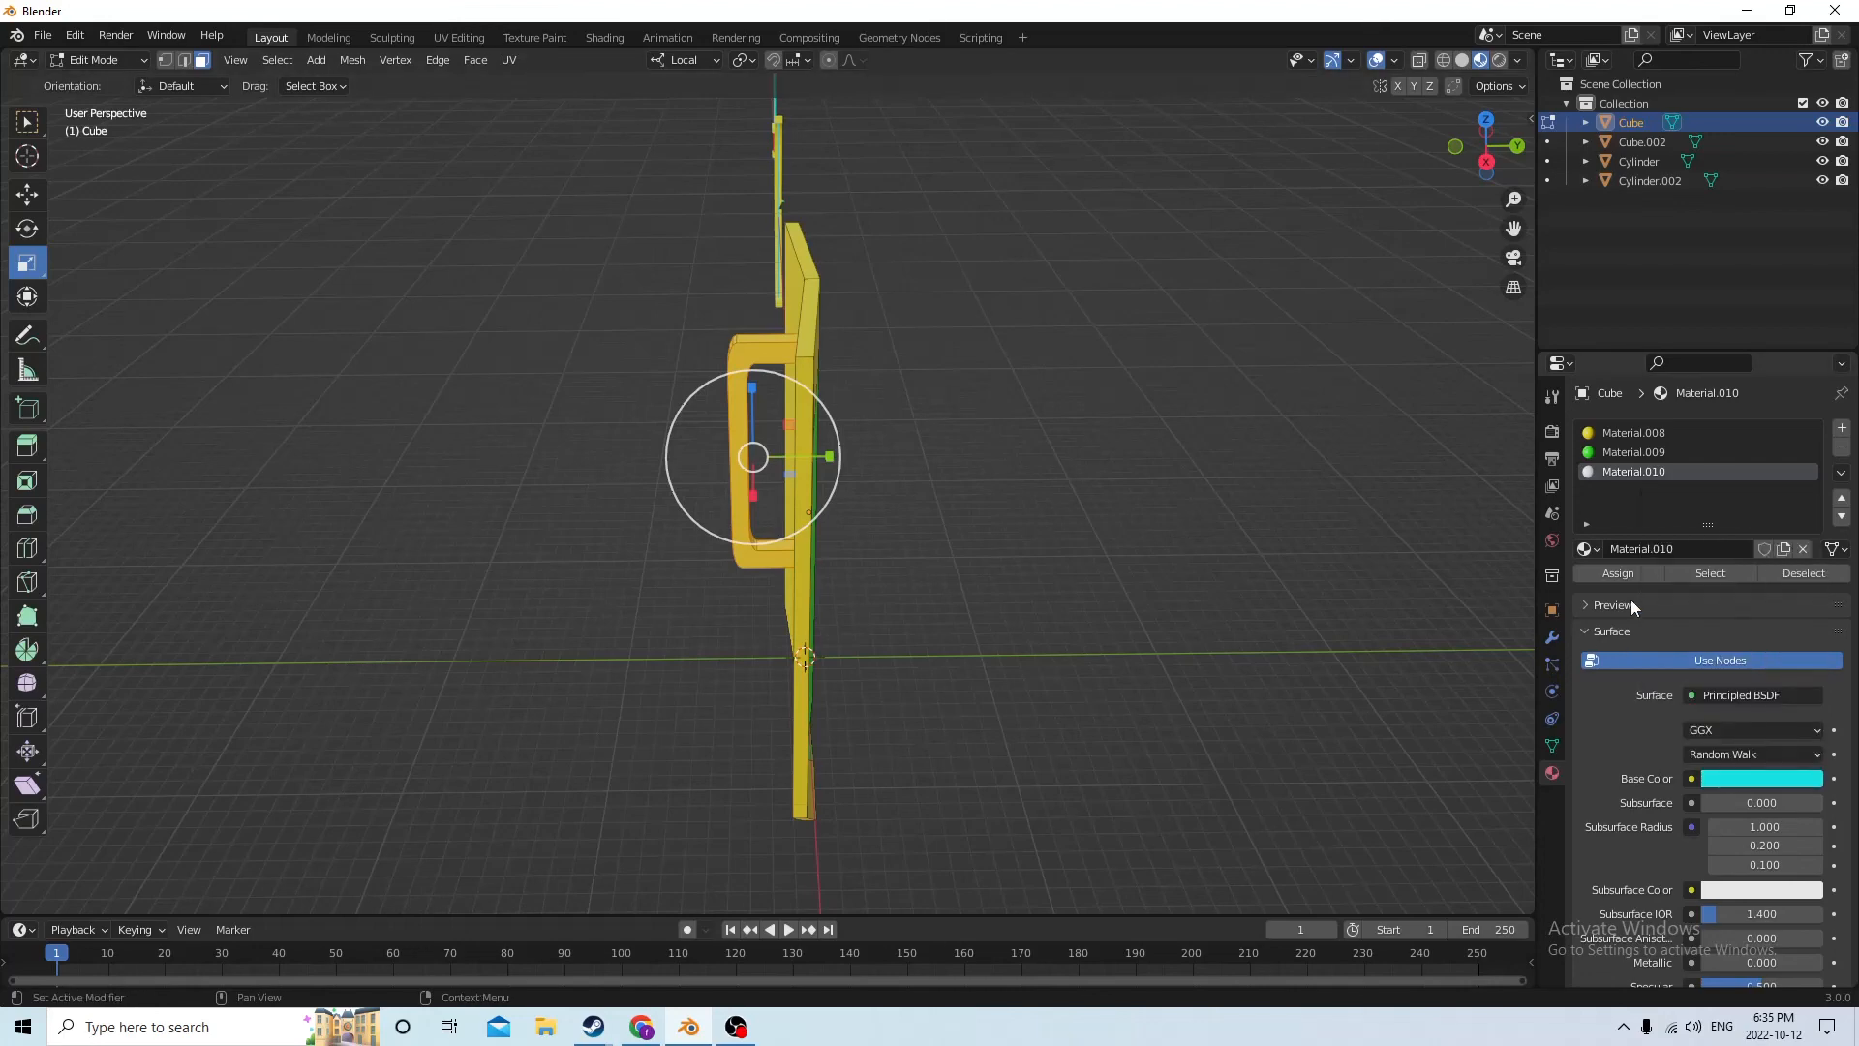
Return to Object Mode and move the shield along local X by -0.67129 m and -0.8902 m past the sword, then back 0.060683 m
middle_drag(1112, 506, 677, 447)
key(Tab)
drag(538, 451, 964, 436)
middle_drag(964, 436, 891, 454)
scroll(910, 402, down, 4)
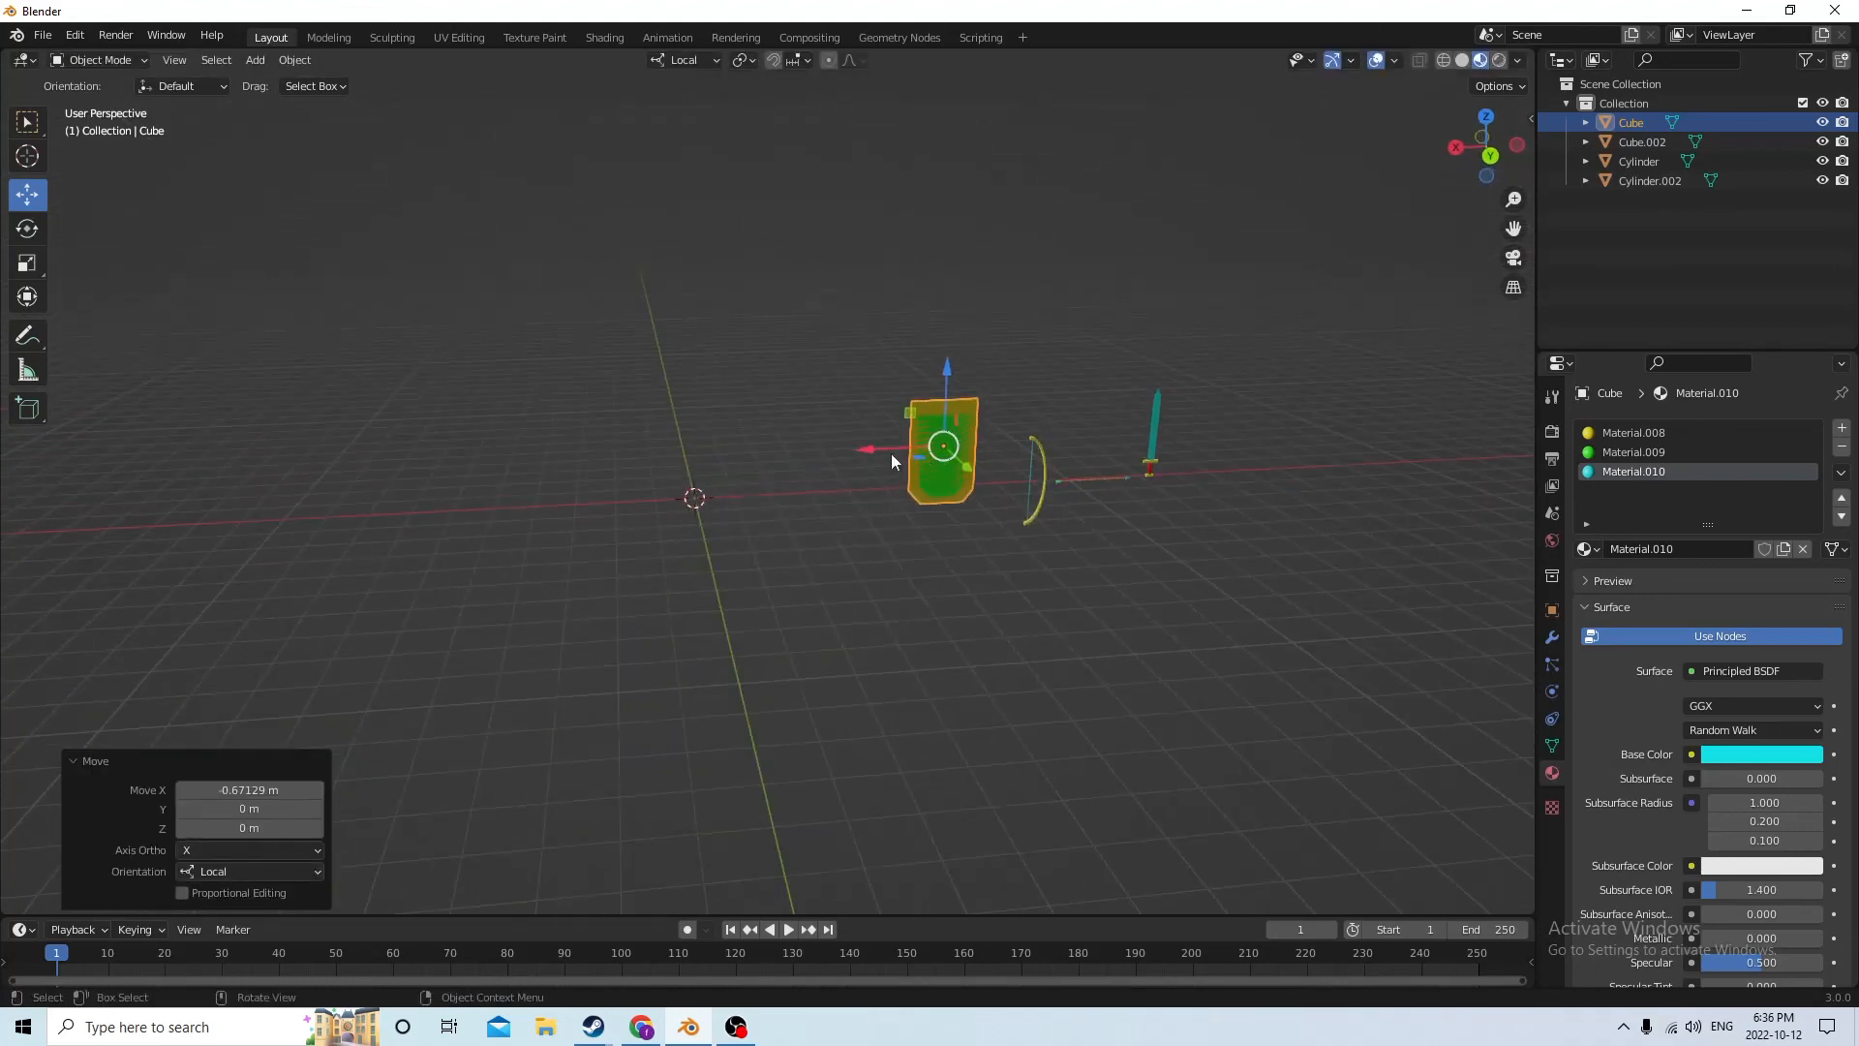
drag(858, 440, 1115, 413)
click(1182, 412)
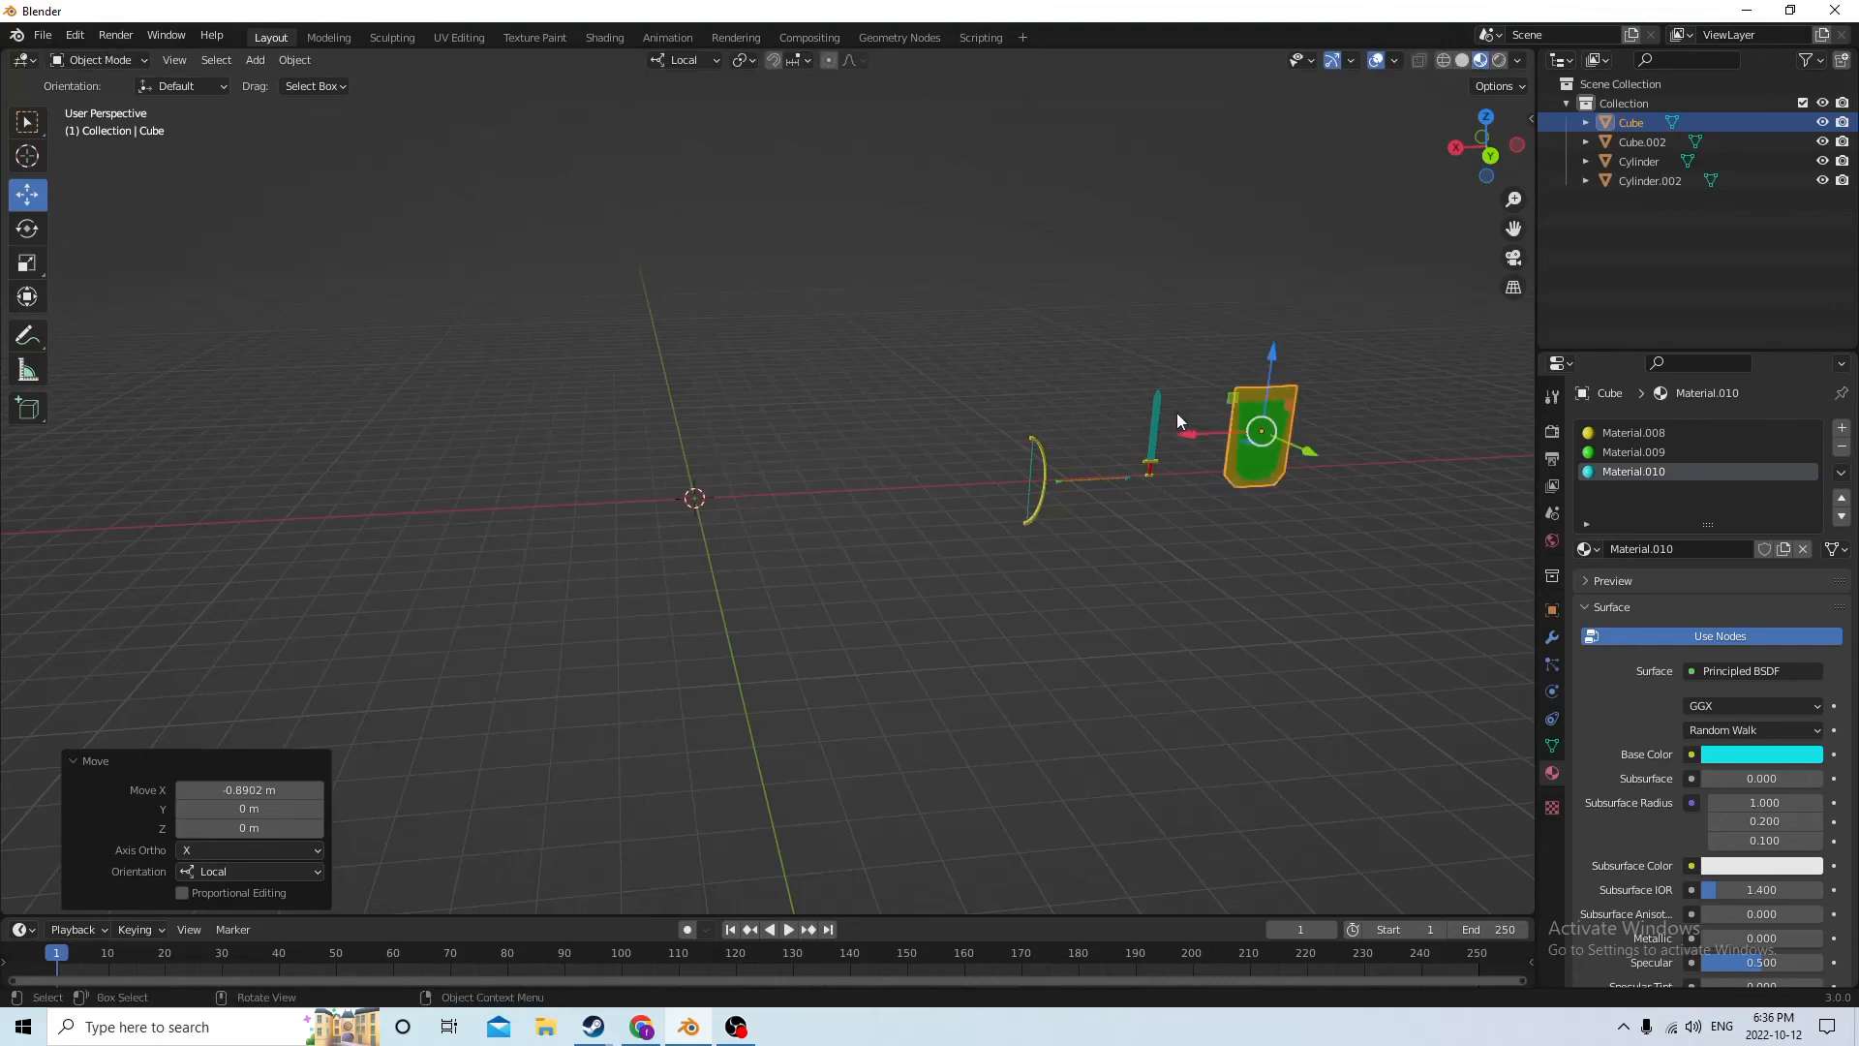
middle_drag(1176, 413, 1169, 471)
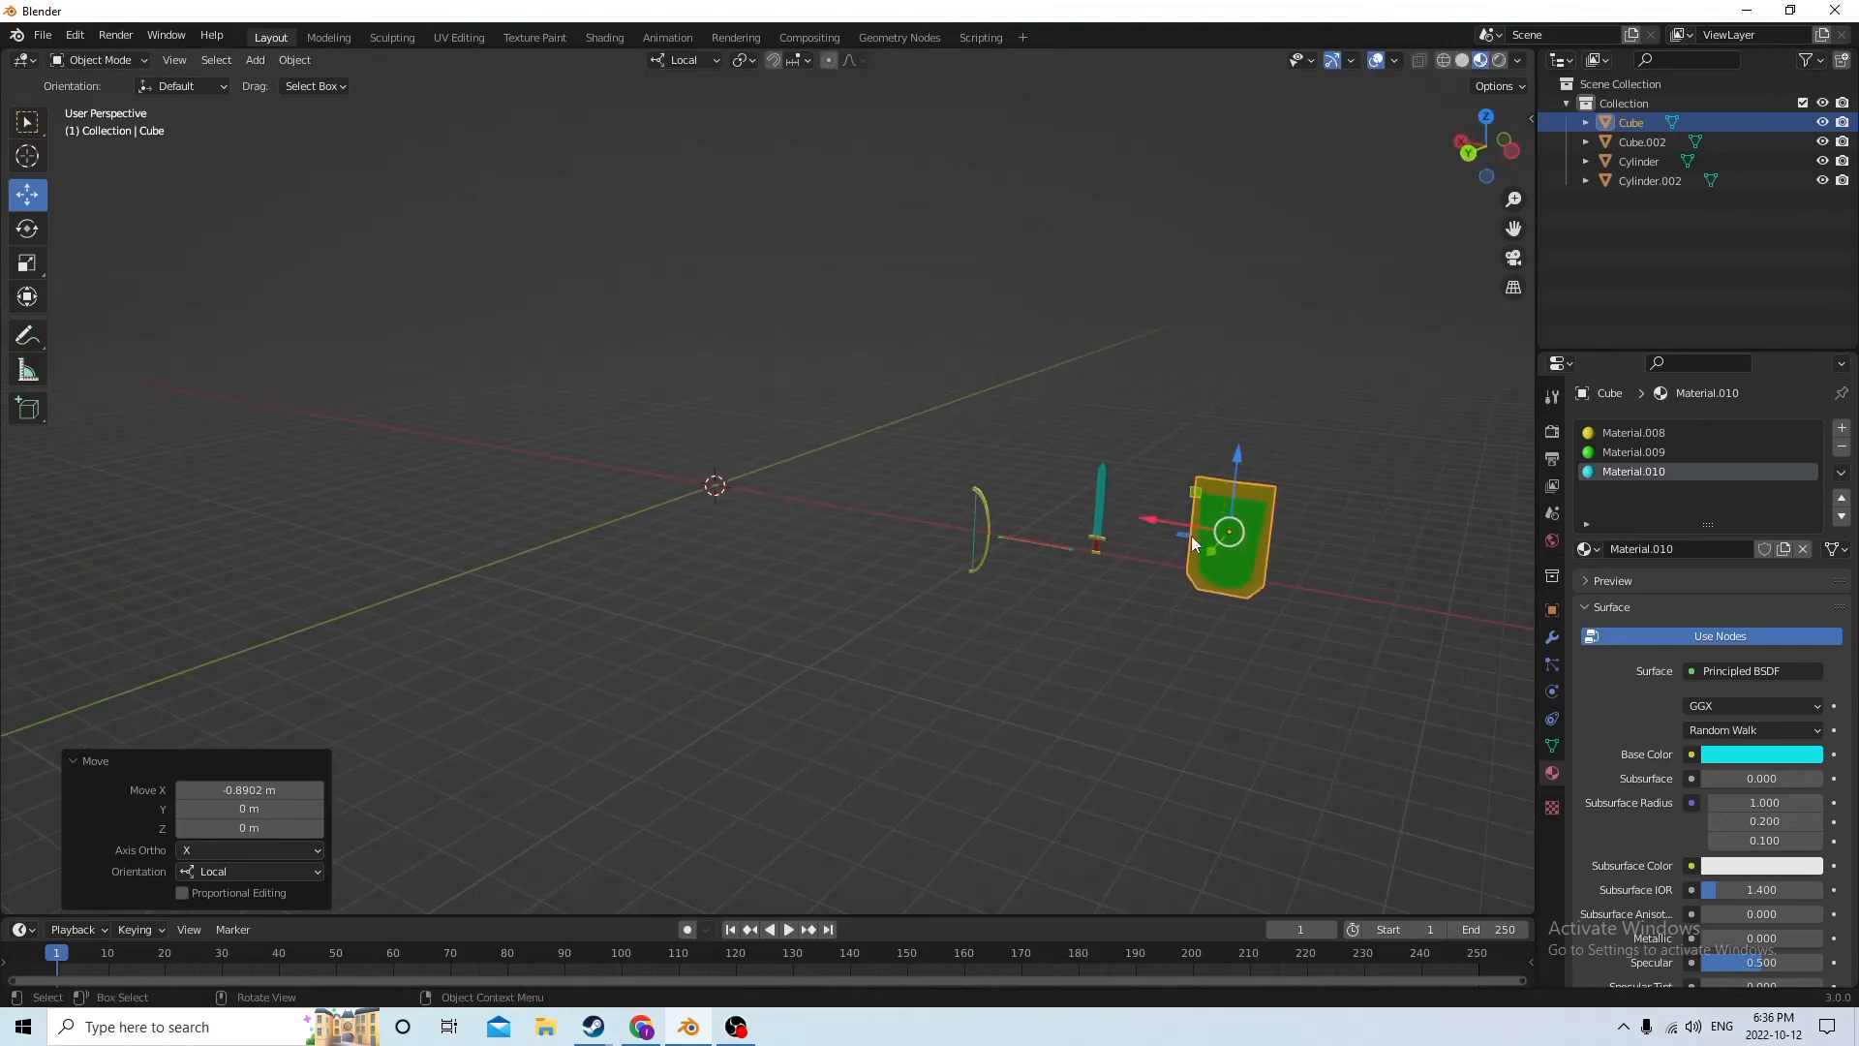
drag(1153, 519, 1129, 511)
Examine the arranged row of bow, arrow, sword and shield from several angles and distances
middle_drag(1129, 512, 1407, 340)
scroll(1114, 480, up, 2)
drag(1512, 230, 1026, 290)
scroll(1450, 282, up, 4)
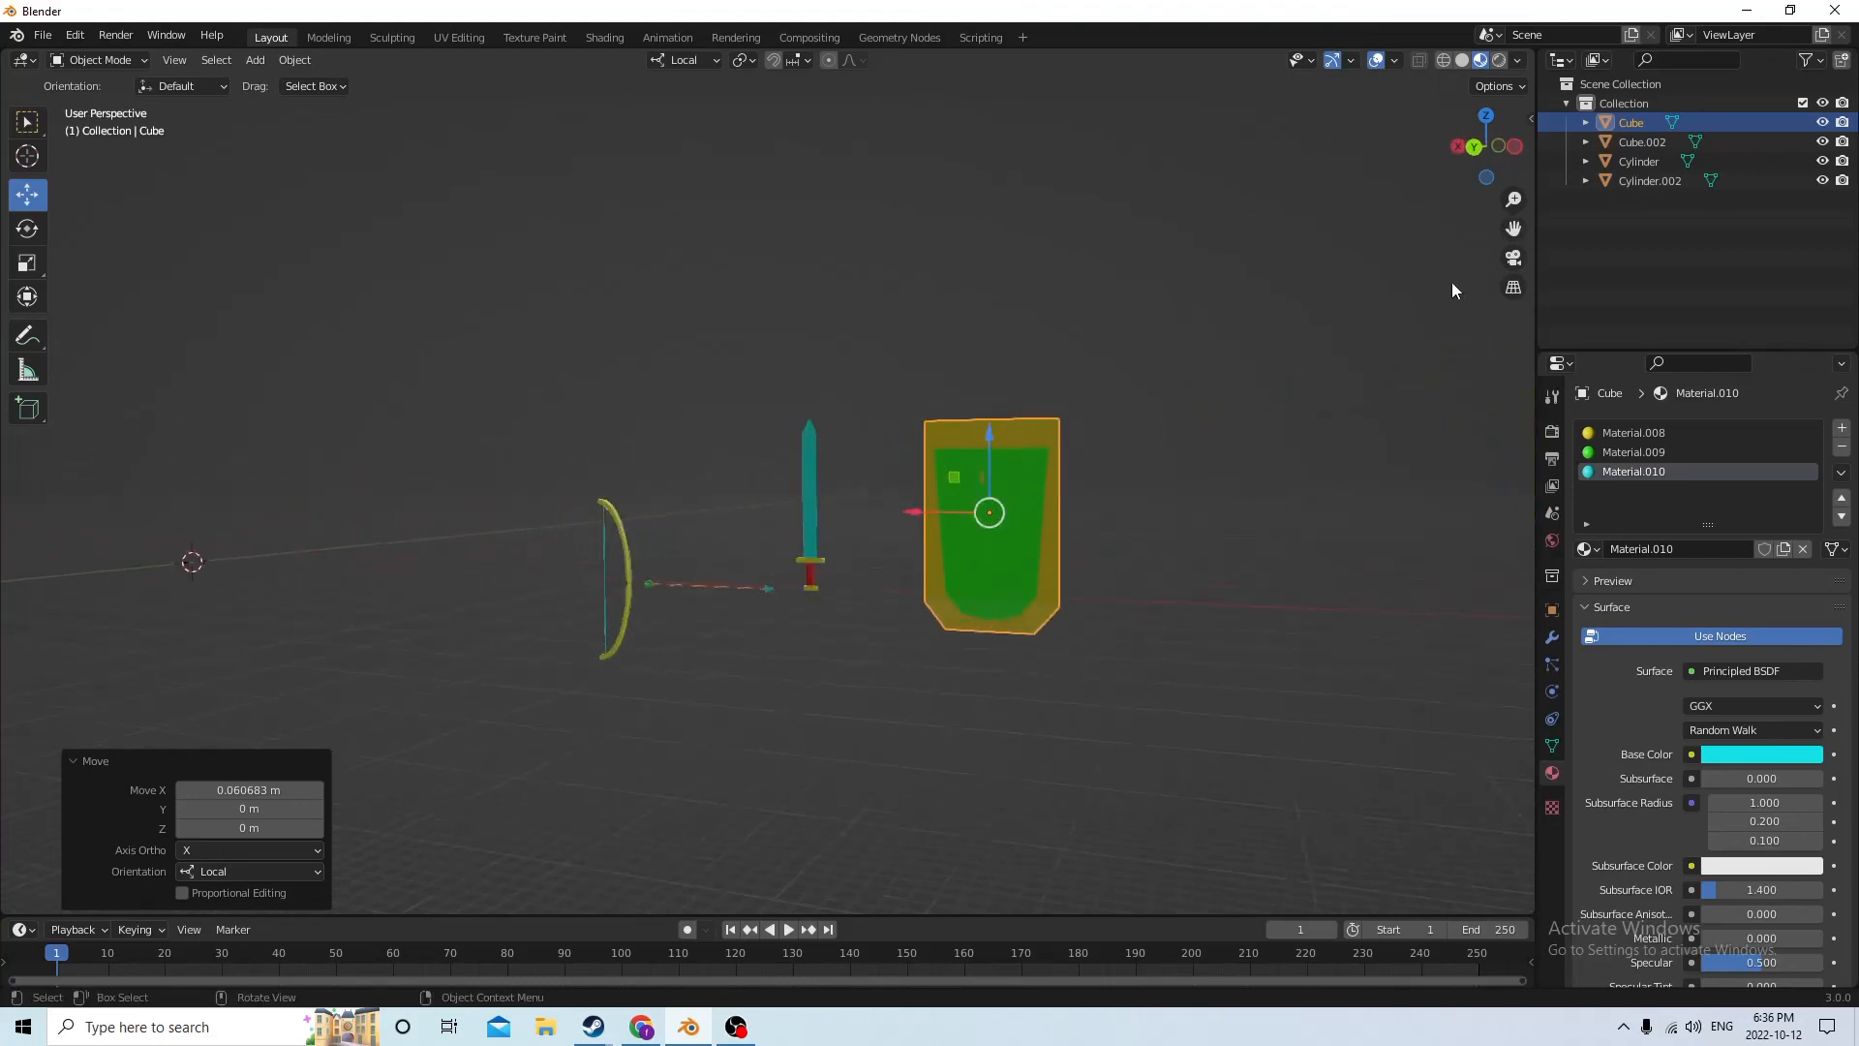
middle_drag(1426, 390, 1175, 445)
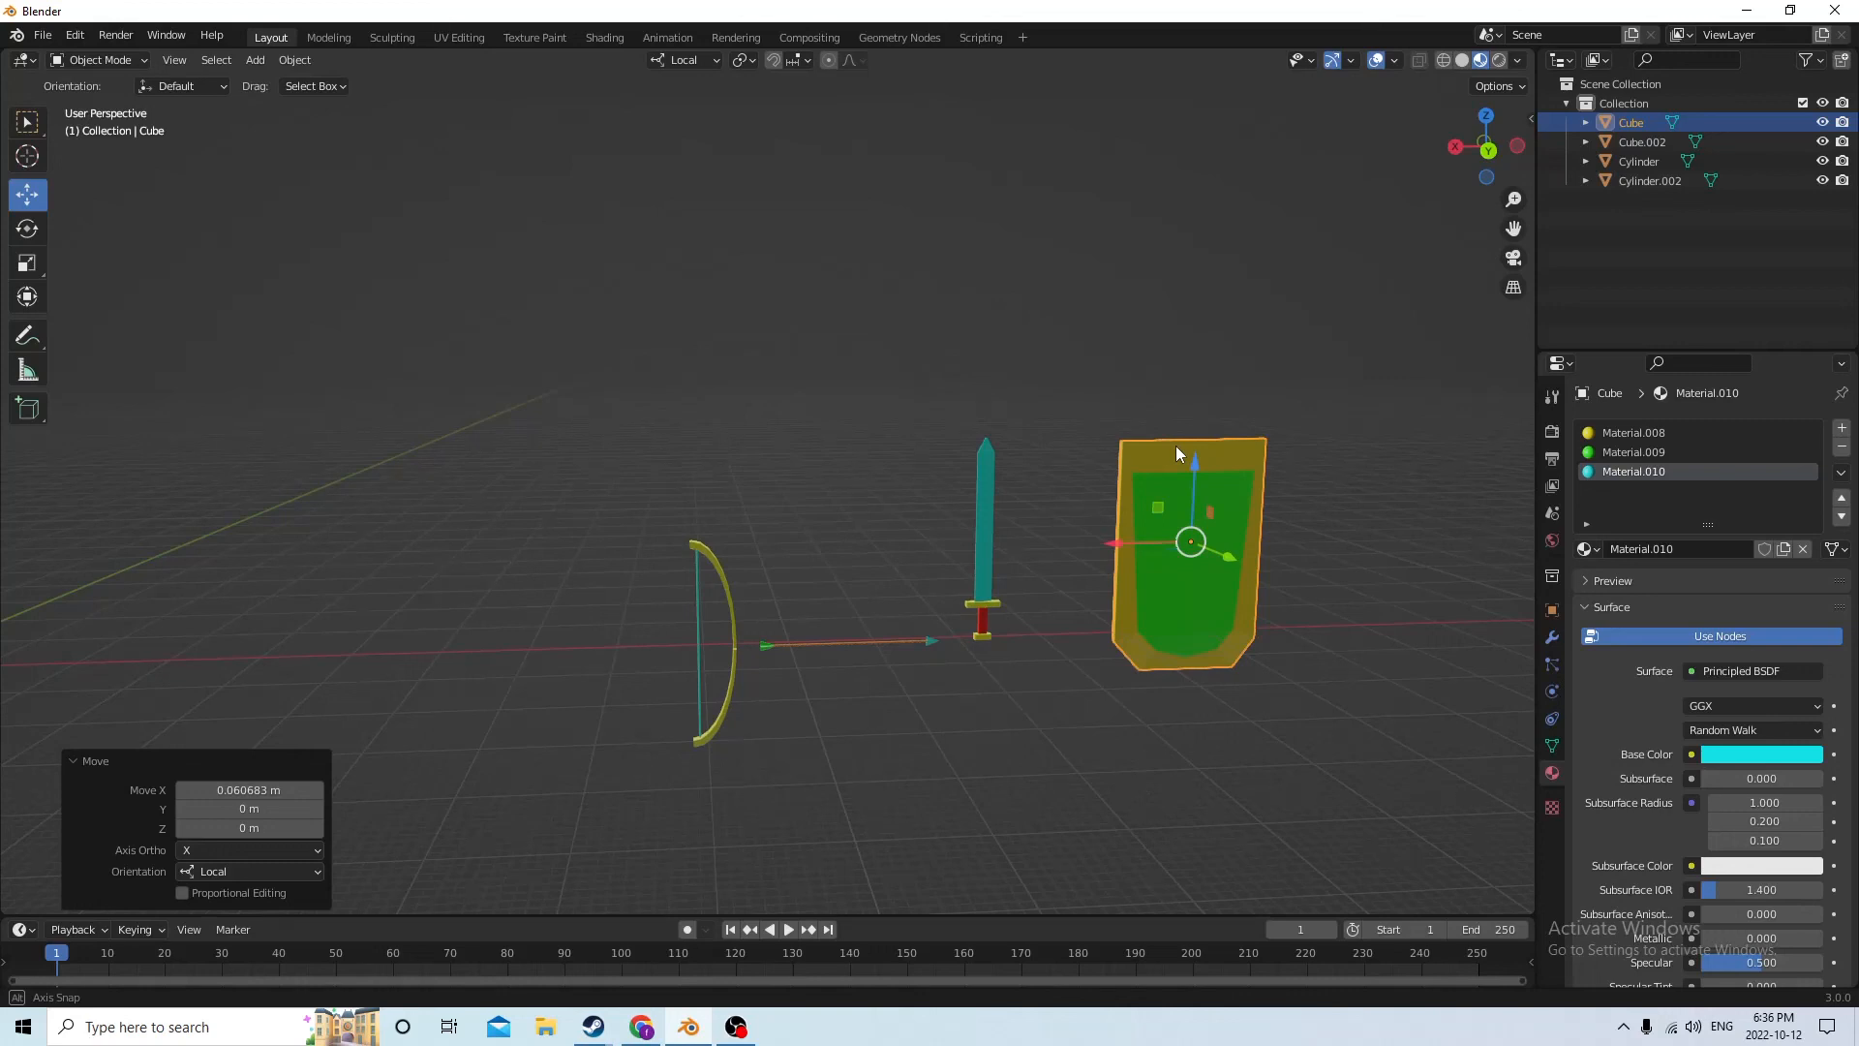
mouse_move(1176, 446)
middle_down()
mouse_move(1194, 445)
mouse_move(1078, 446)
mouse_move(1143, 411)
mouse_move(1100, 419)
mouse_move(1159, 415)
middle_up()
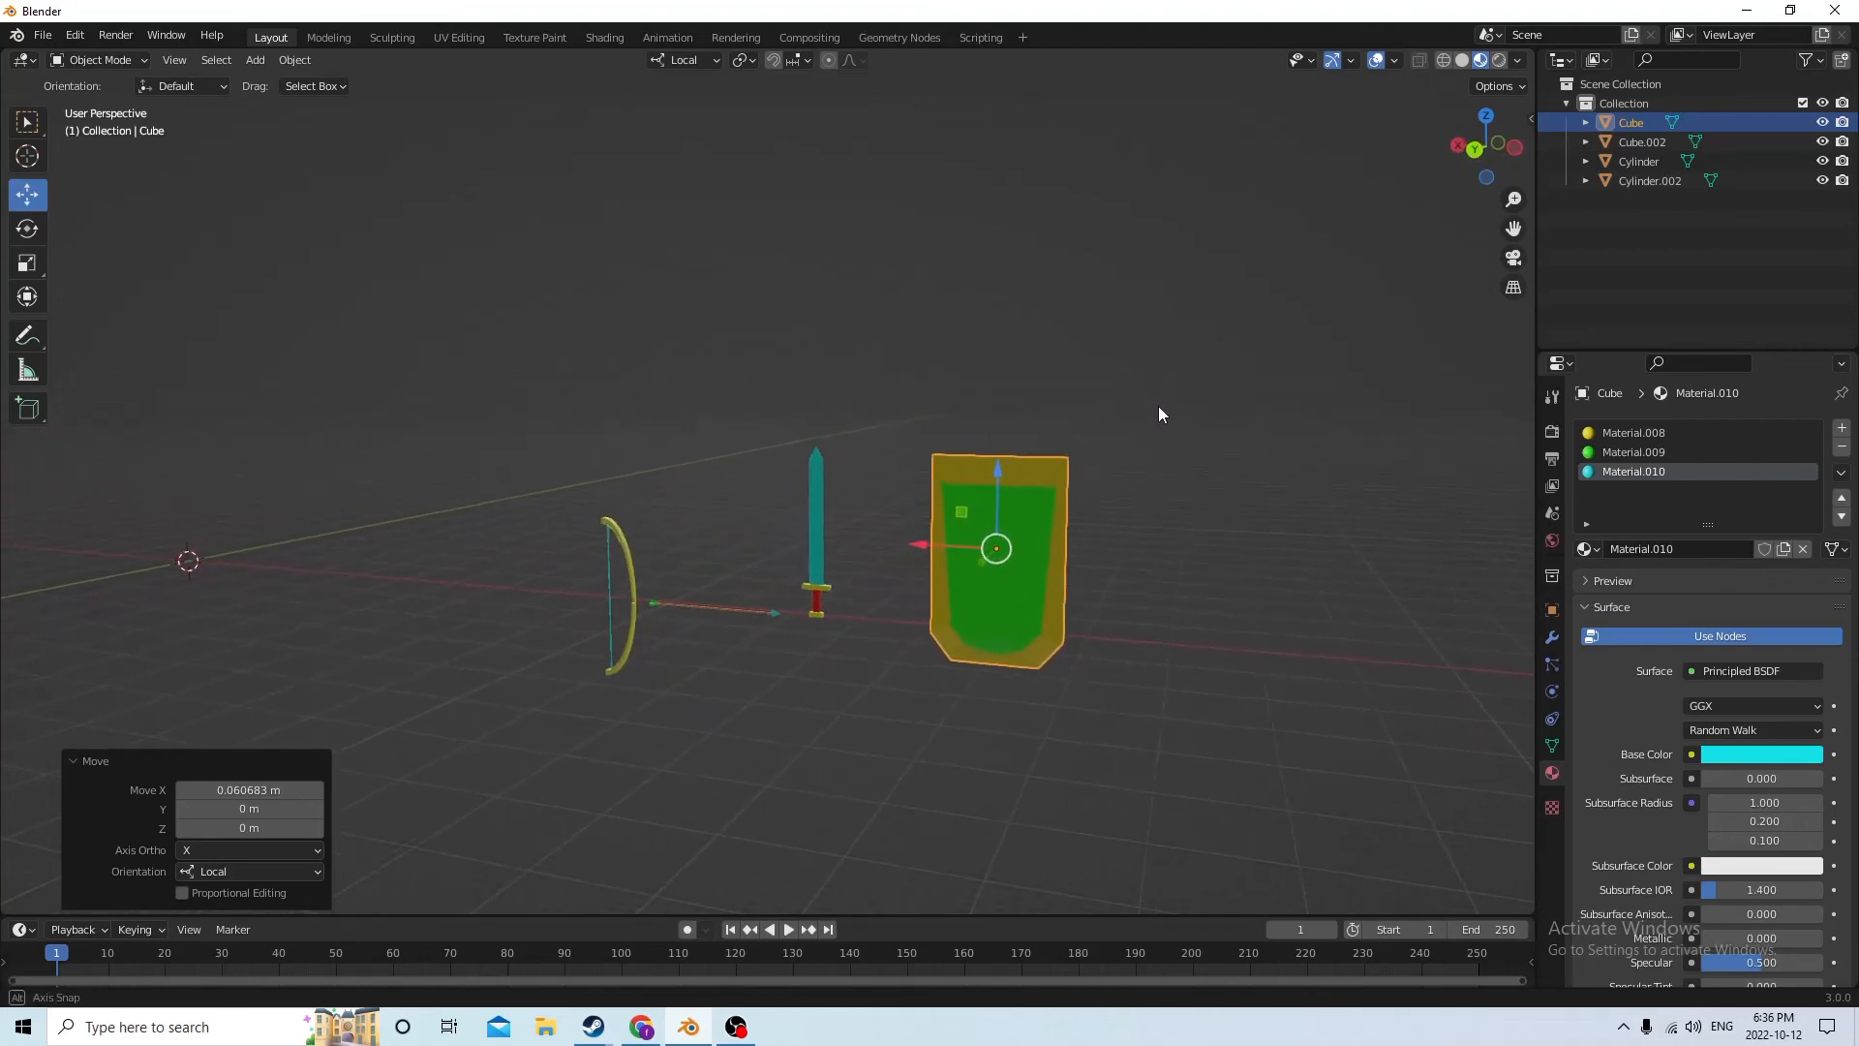
scroll(1158, 414, down, 3)
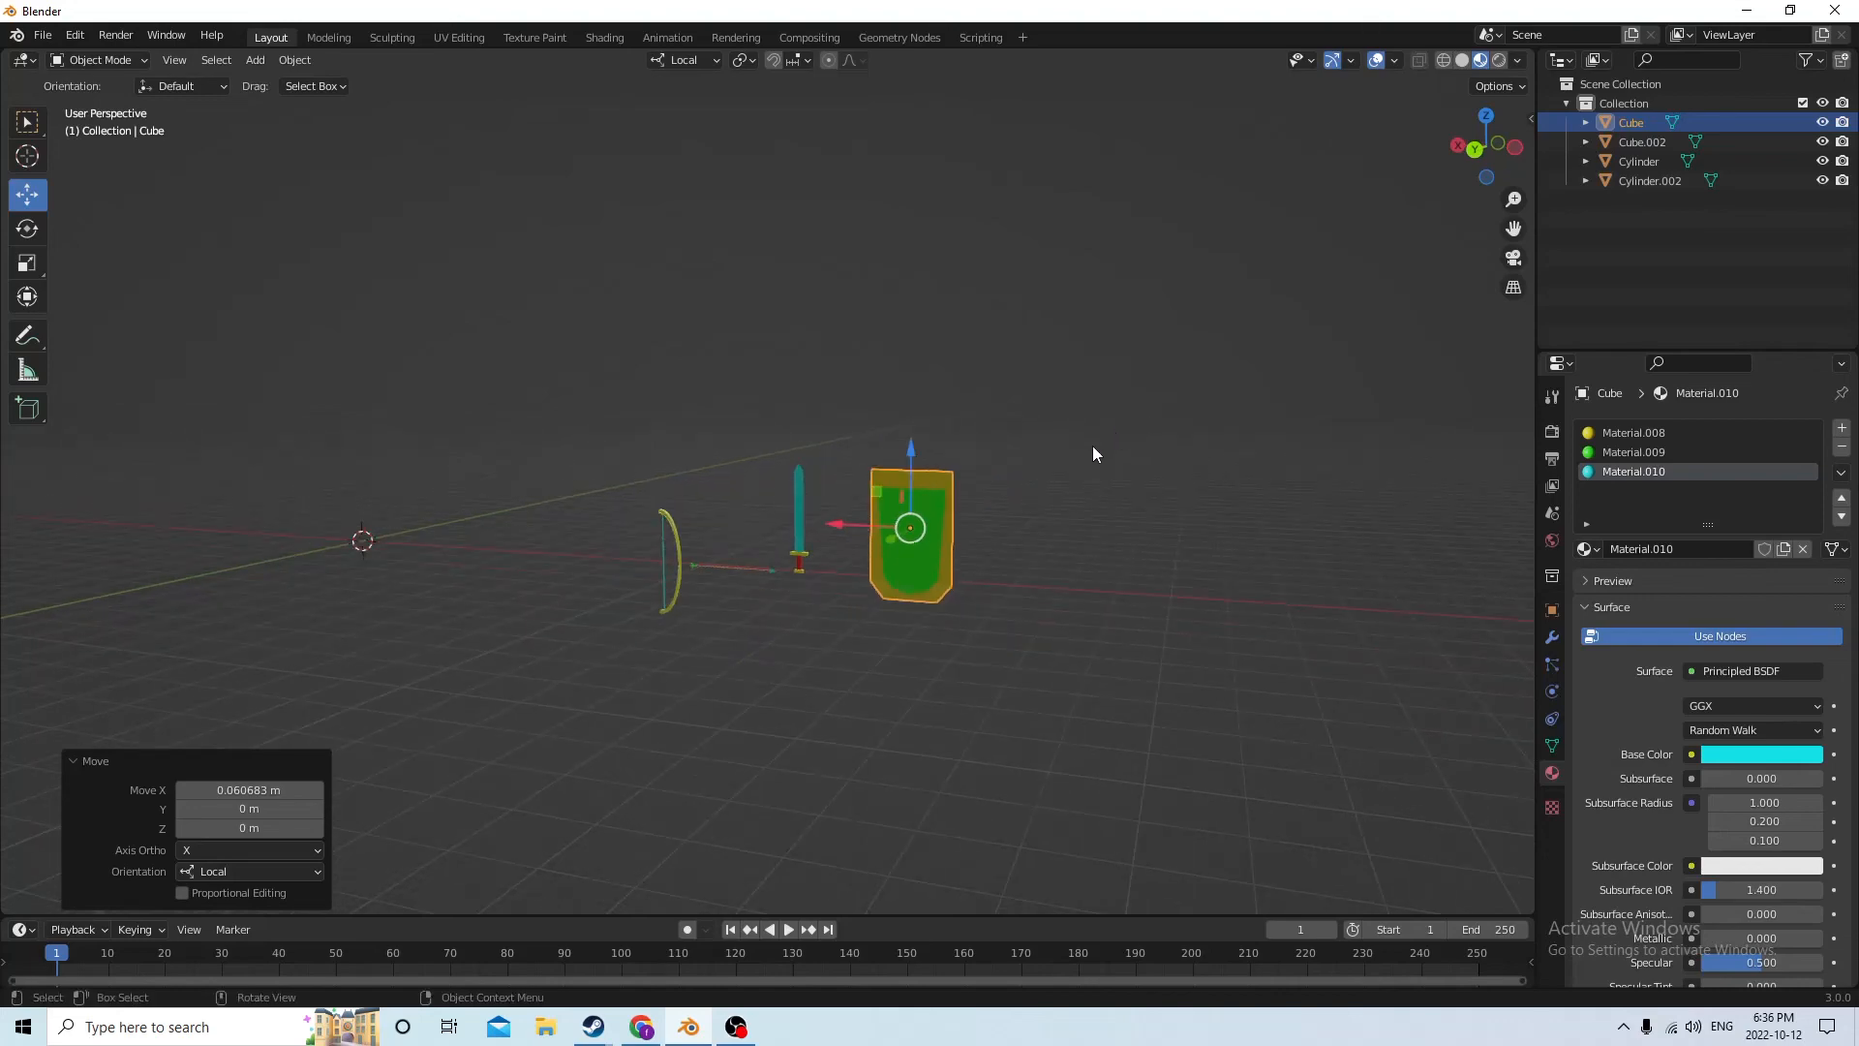